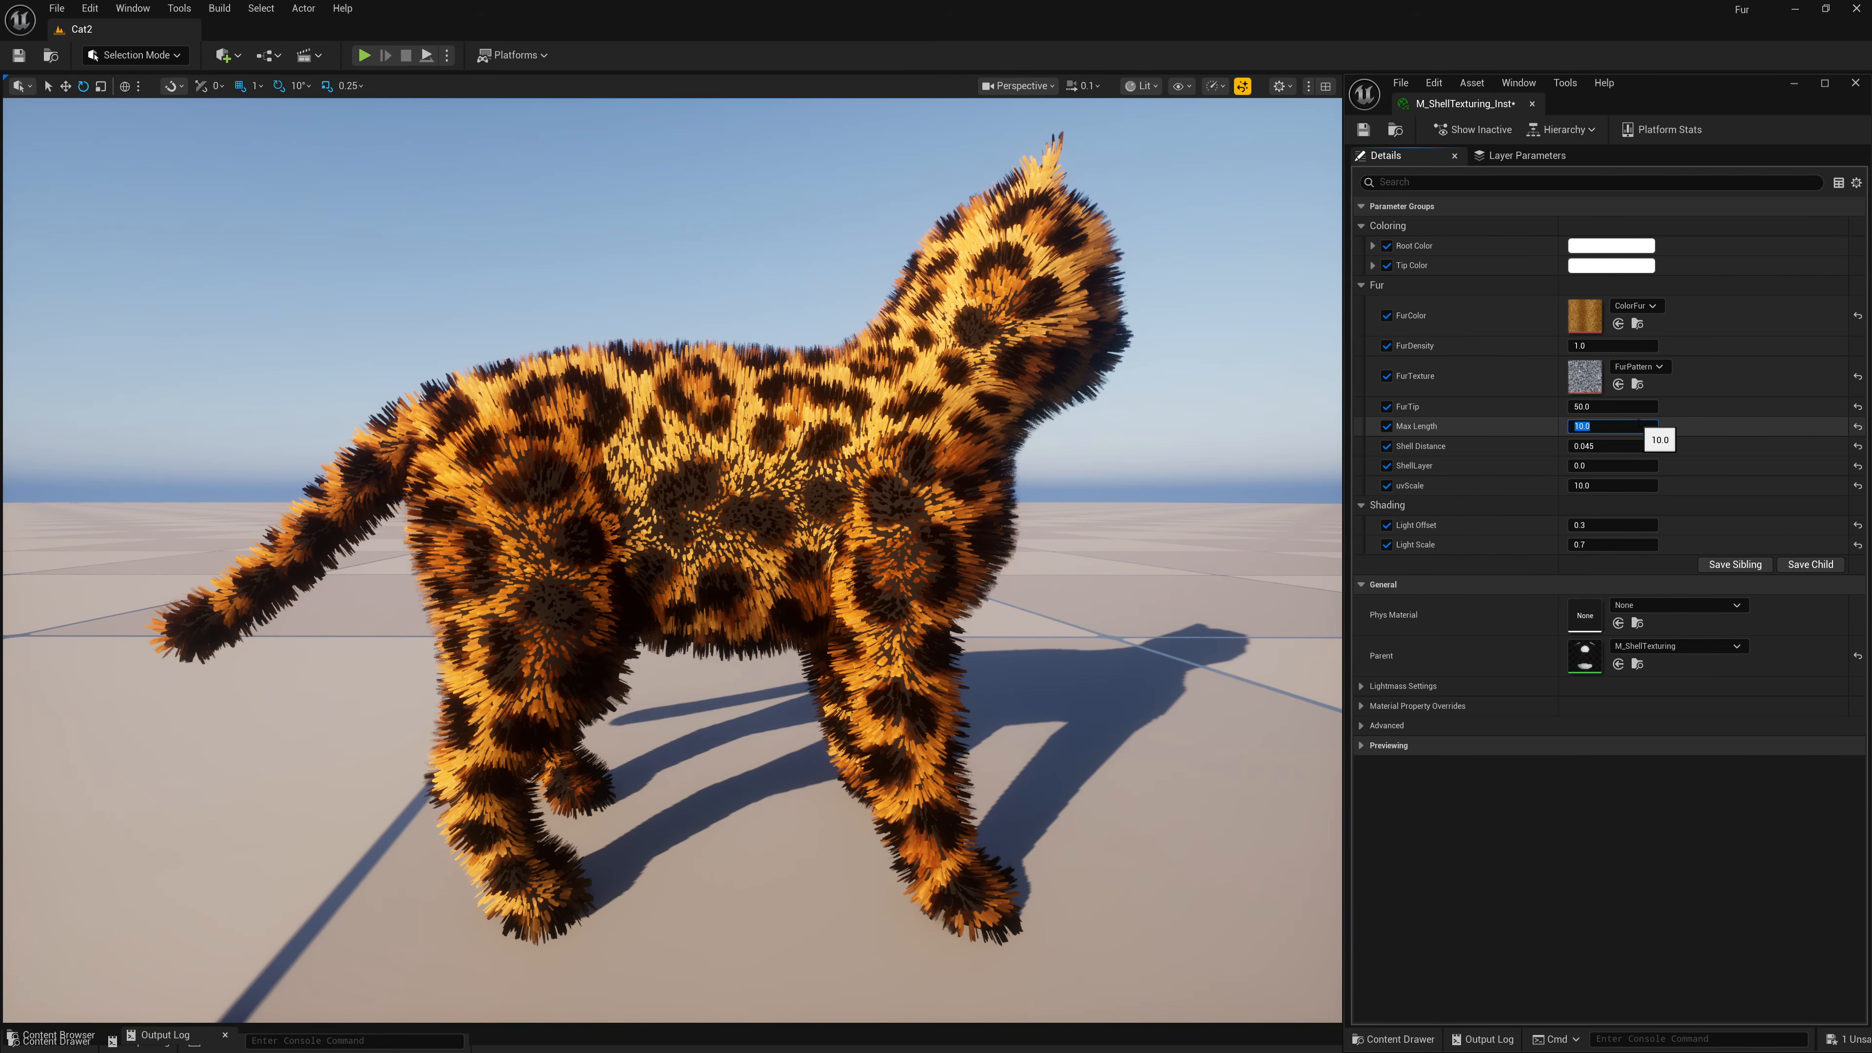
Set the material instance's scale parameter below ShellLayer to 20.
left_click(1614, 485)
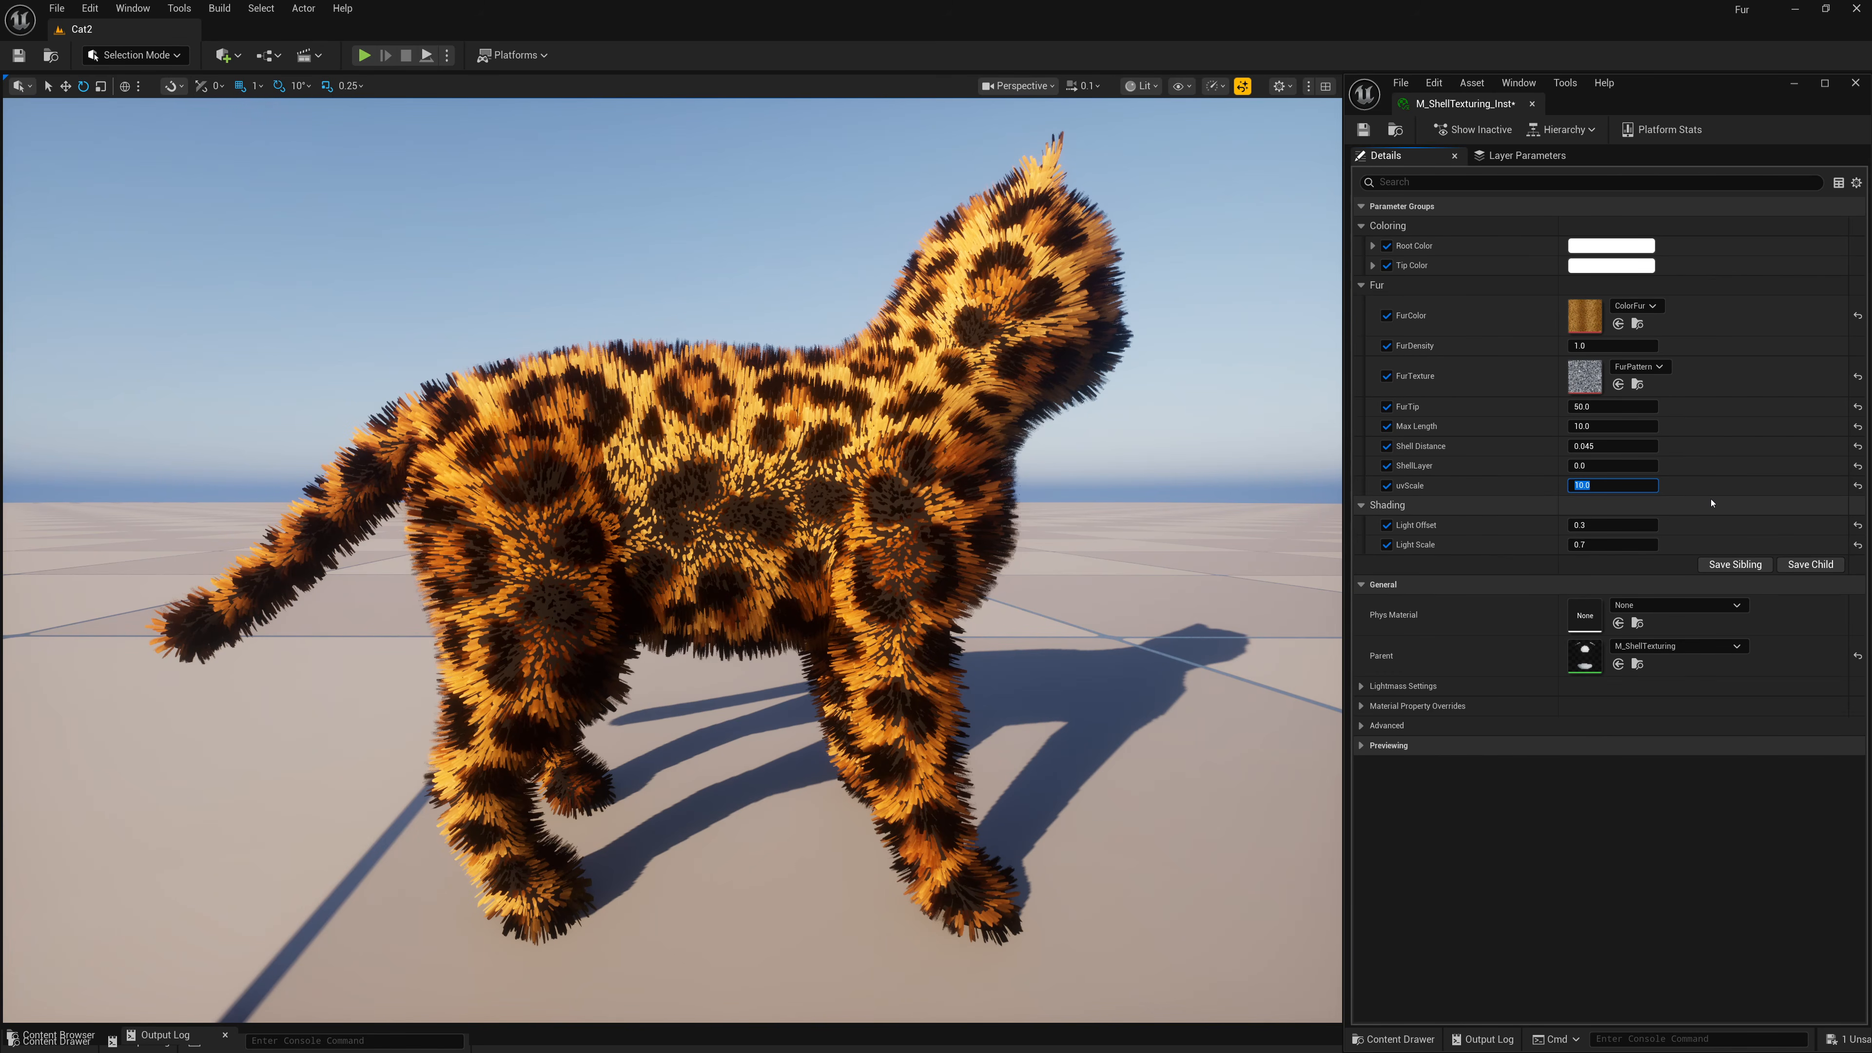
type("20")
key("Return")
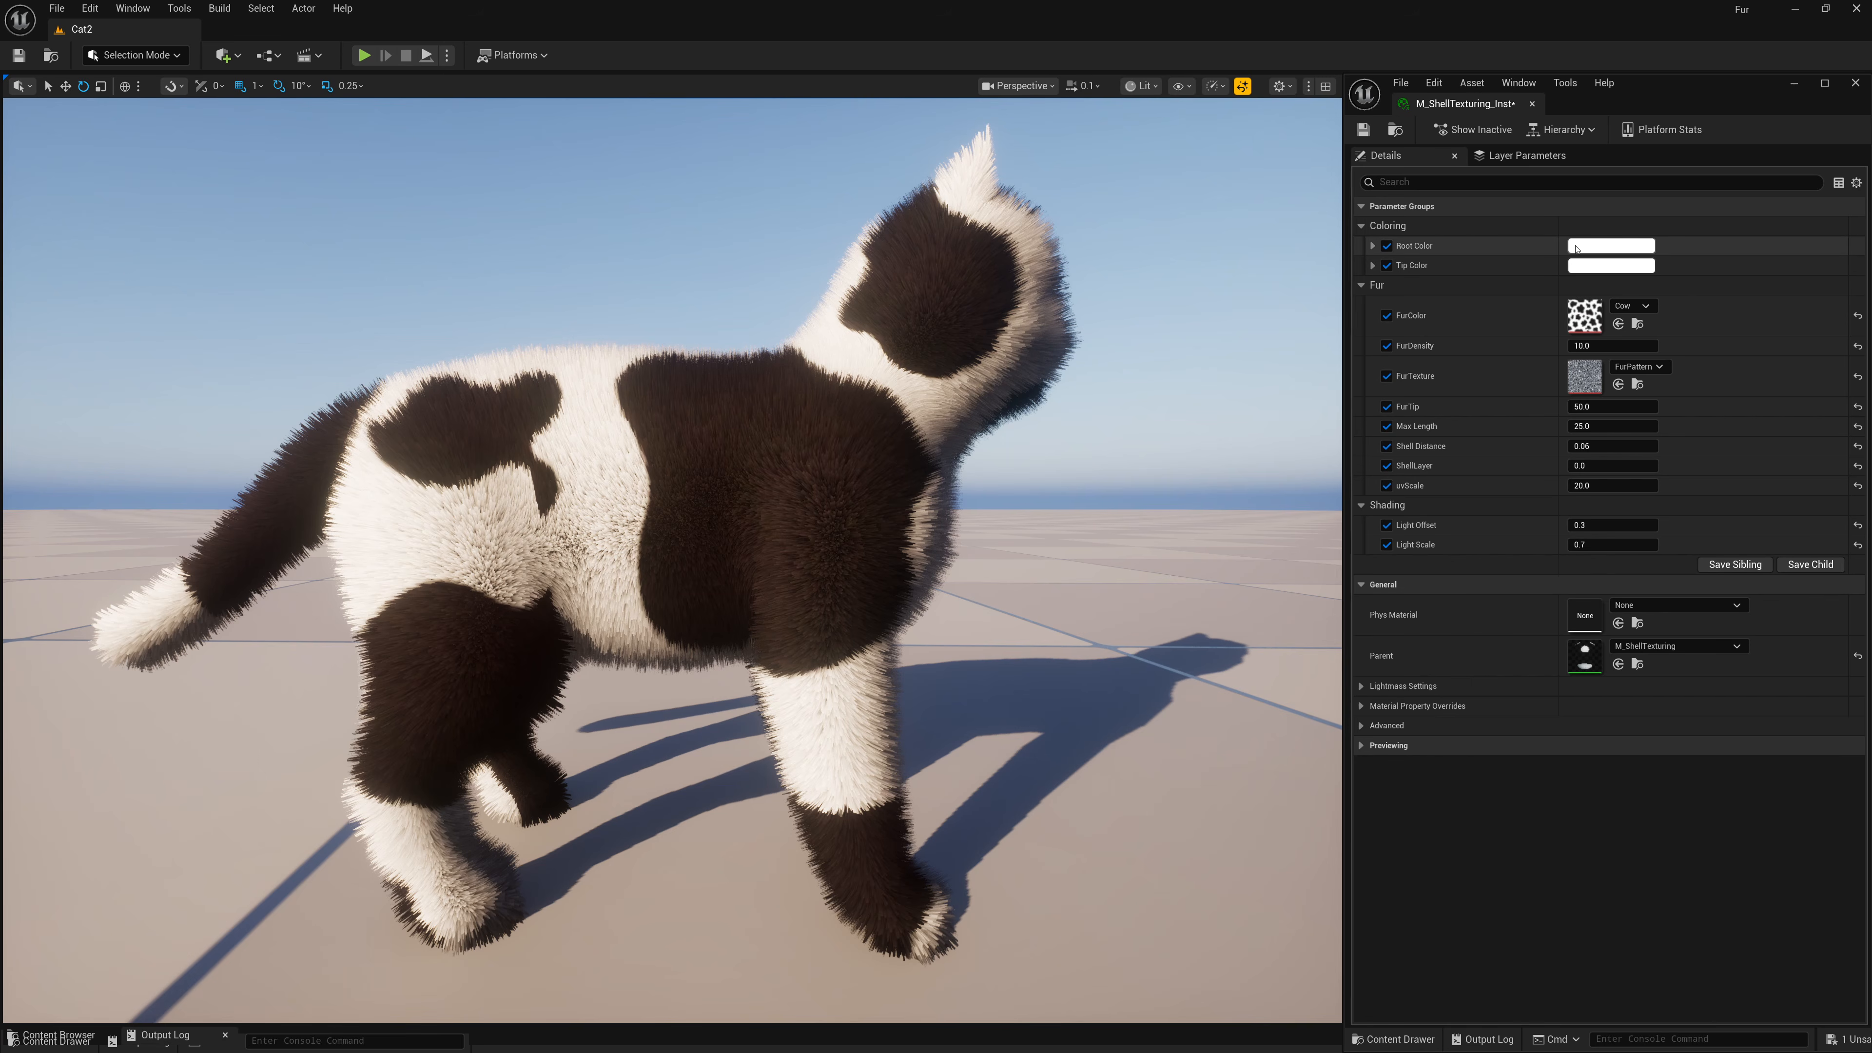
Set the Root Color parameter to red using the color picker.
left_click(1575, 249)
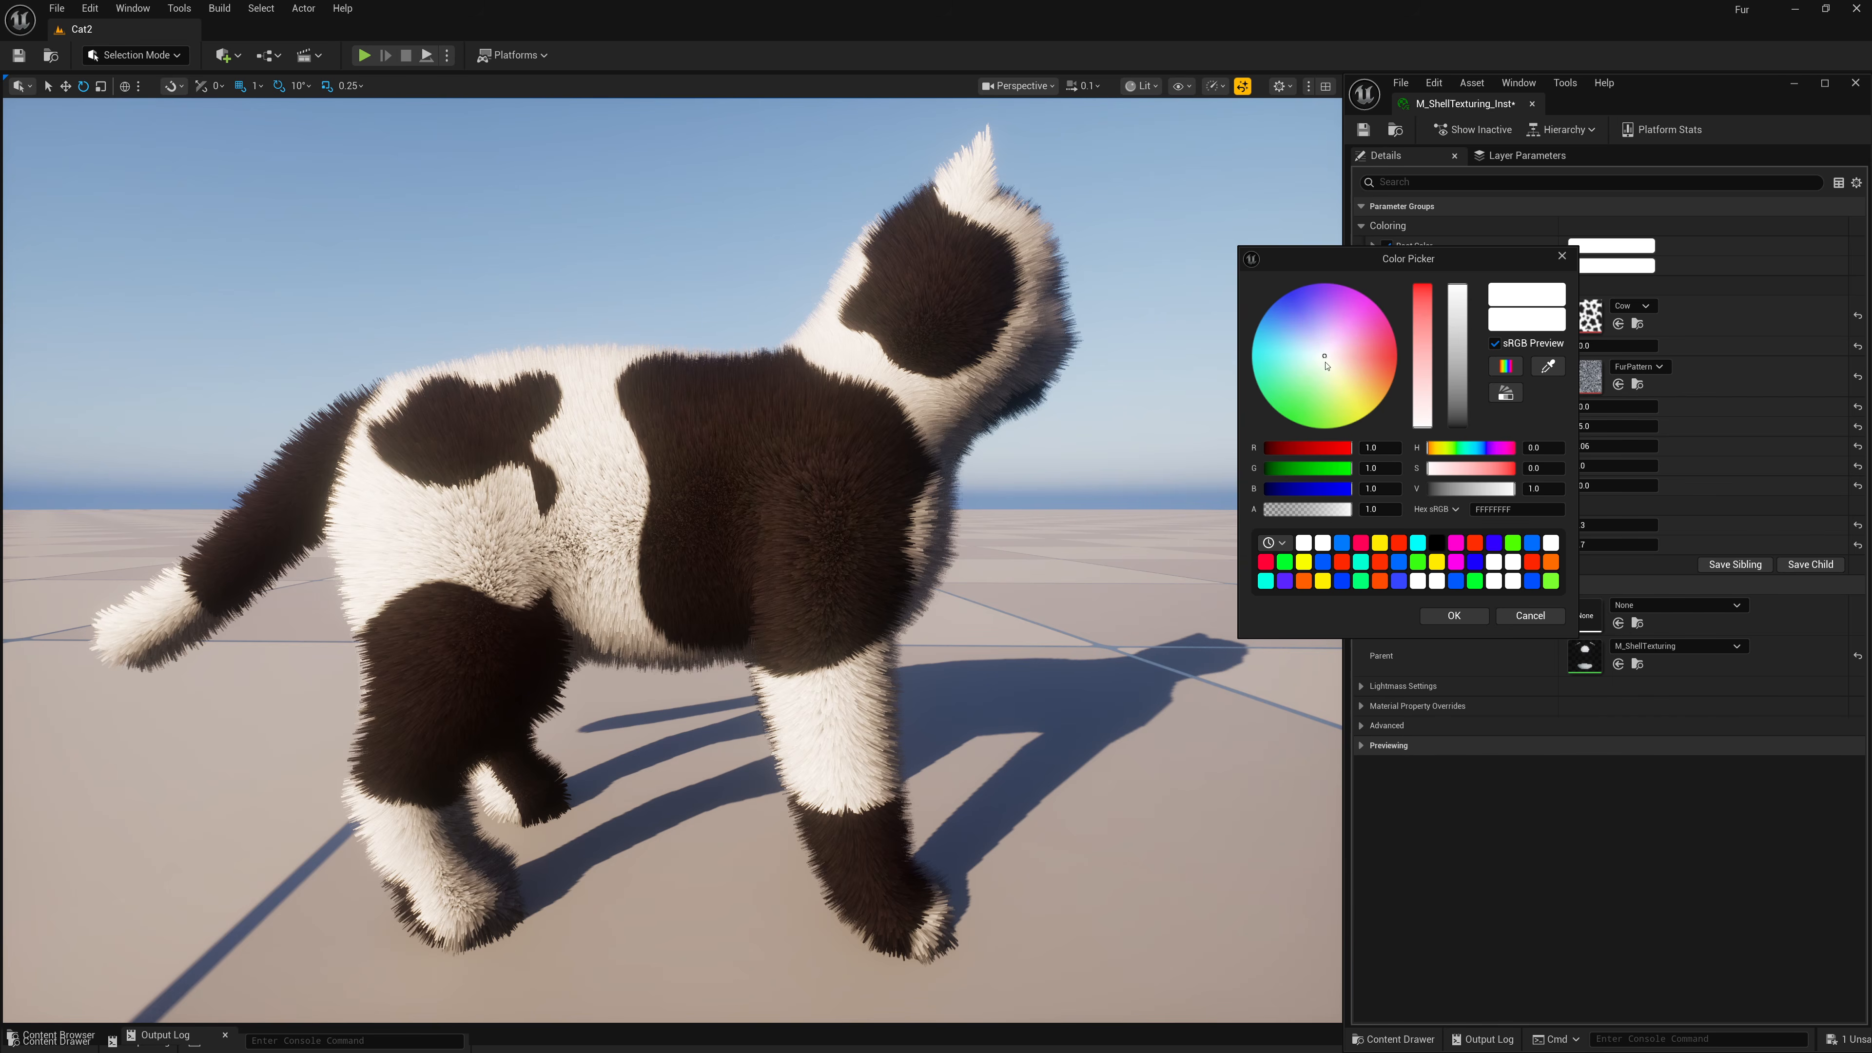
left_click_drag(1420, 334, 1421, 271)
left_click(1454, 615)
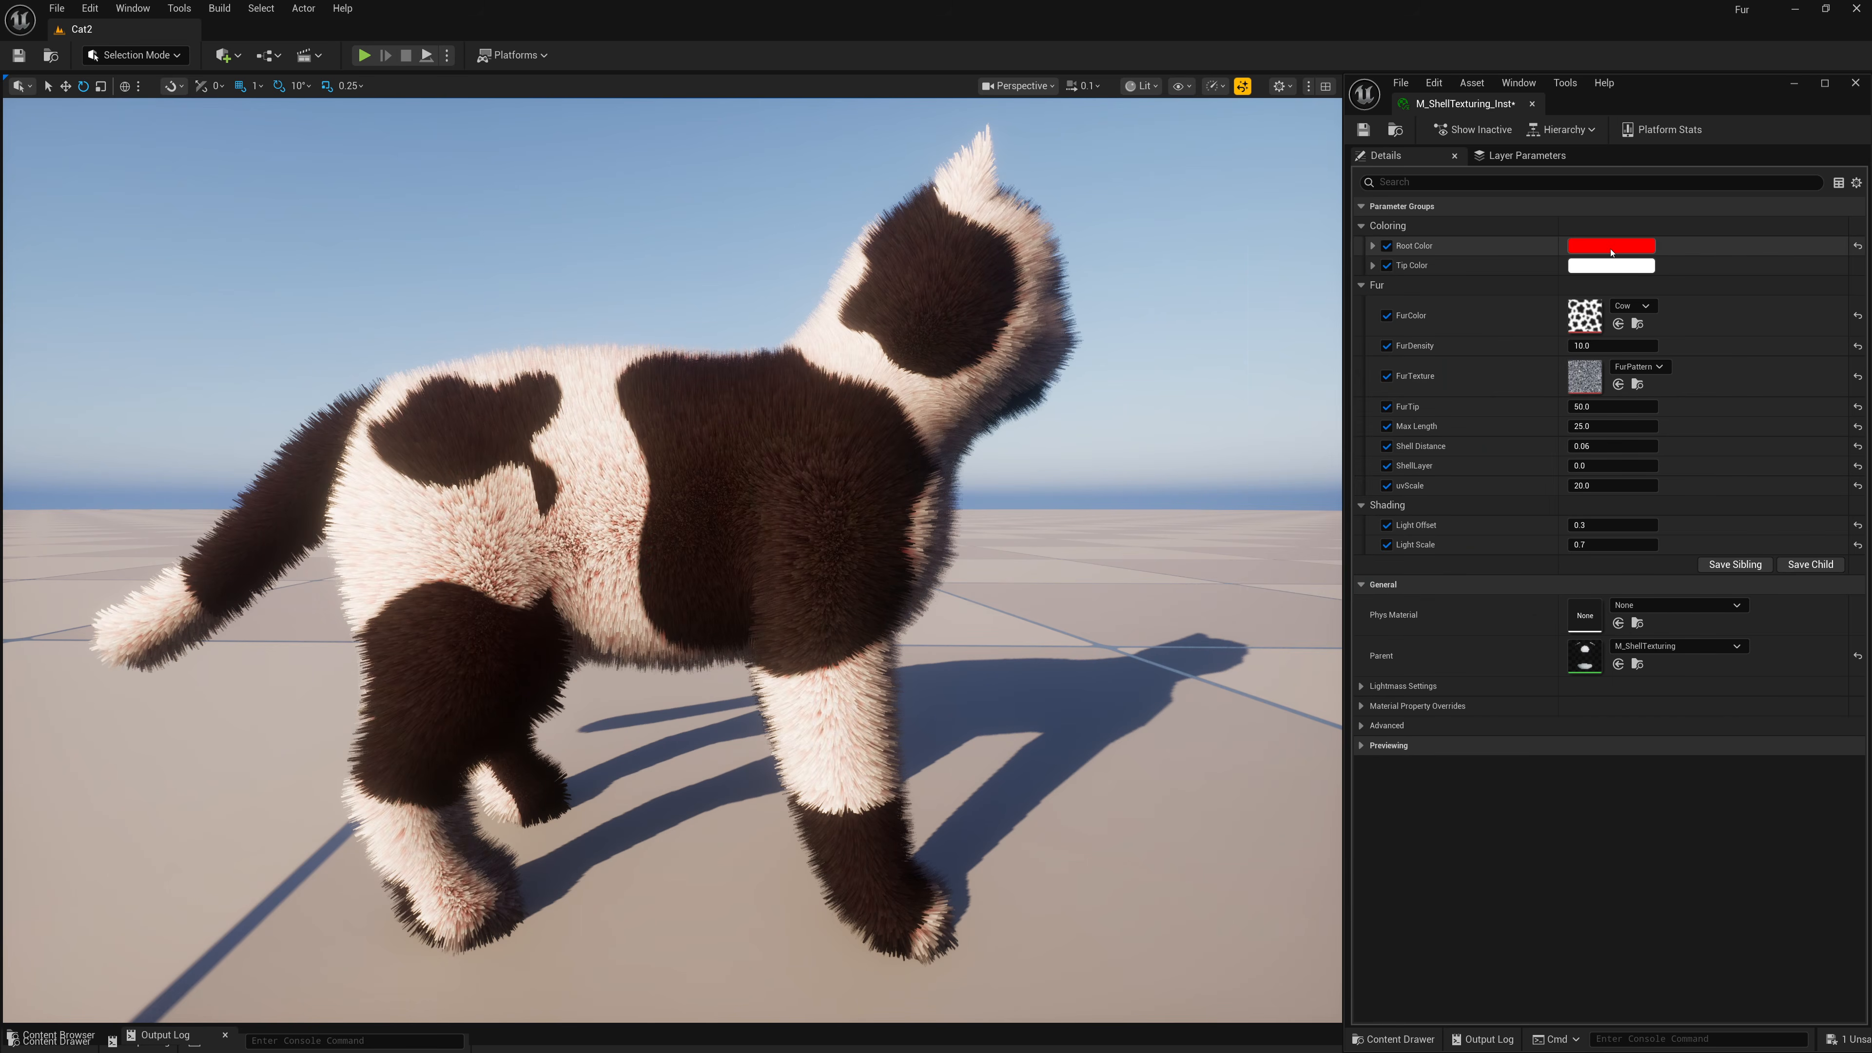
Set the Tip Color parameter to a light blue using the color picker.
left_click(1611, 264)
left_click(1323, 321)
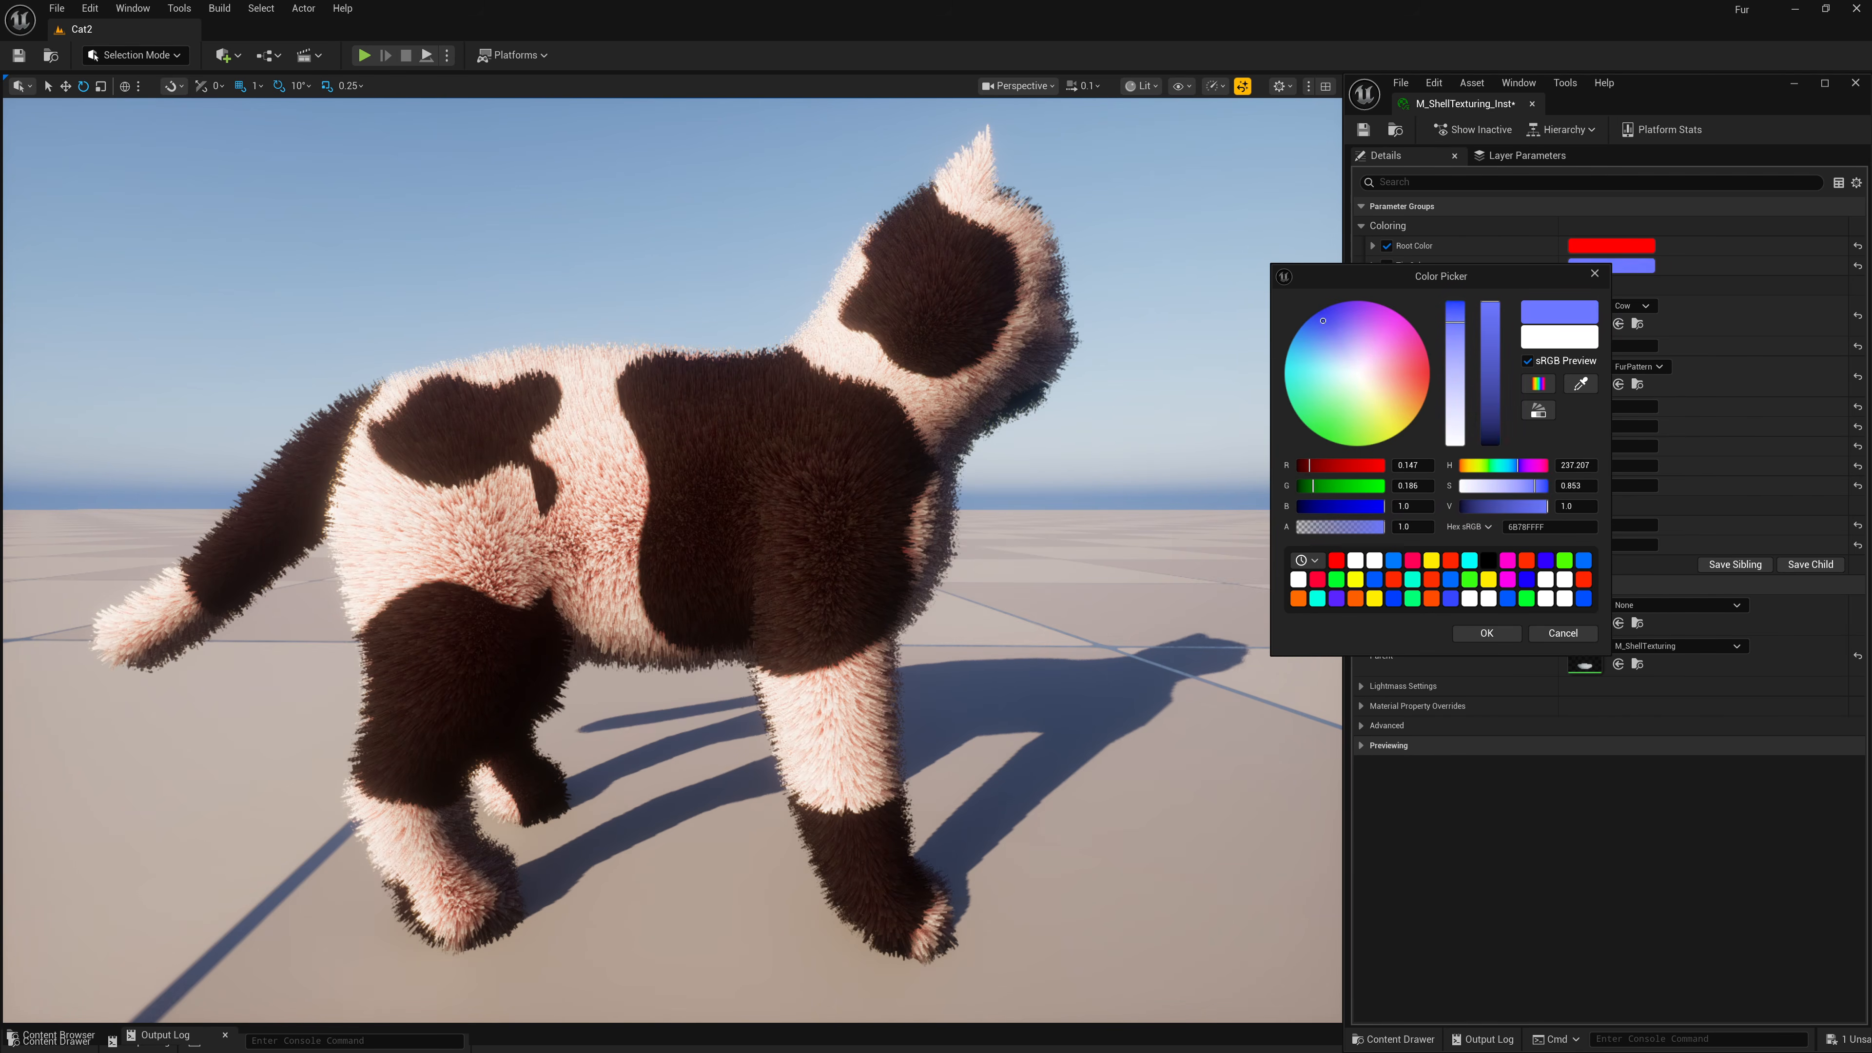
left_click_drag(1455, 322, 1454, 302)
left_click(1486, 633)
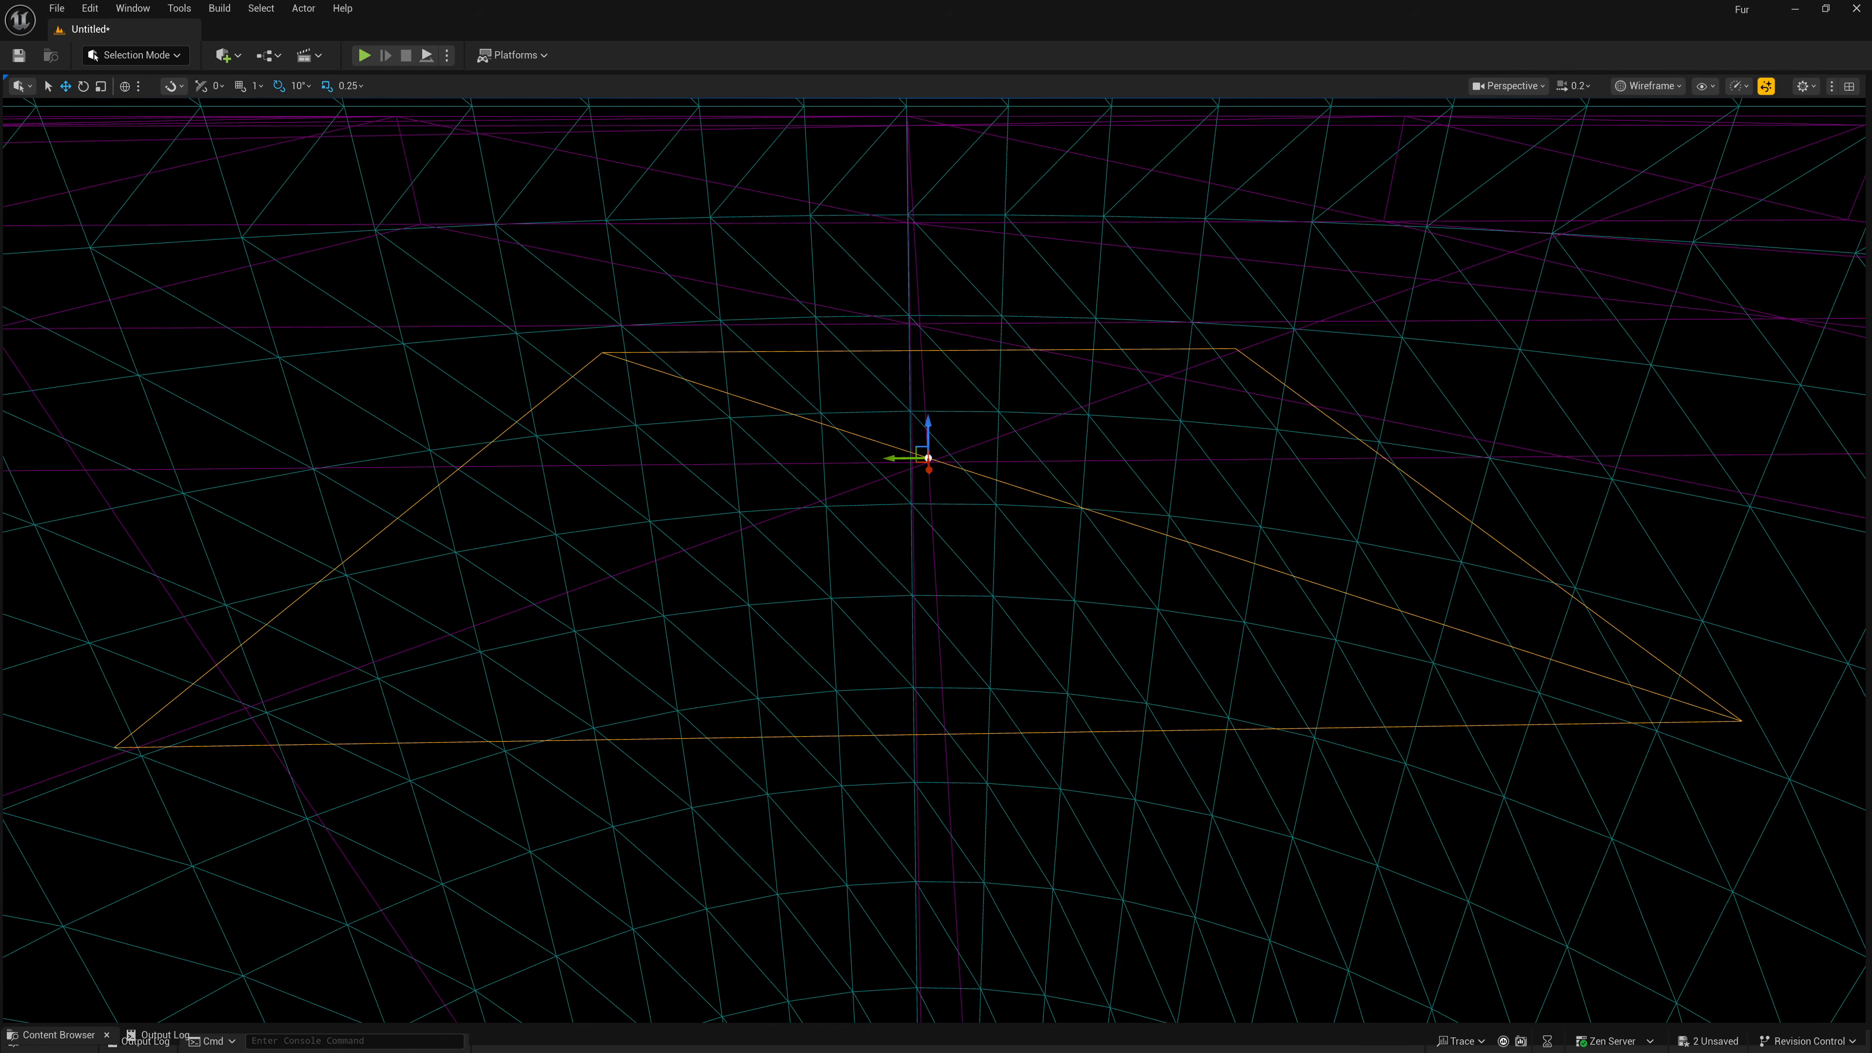
Switch the level viewport to the Lit view mode.
left_click(1649, 86)
left_click(1658, 142)
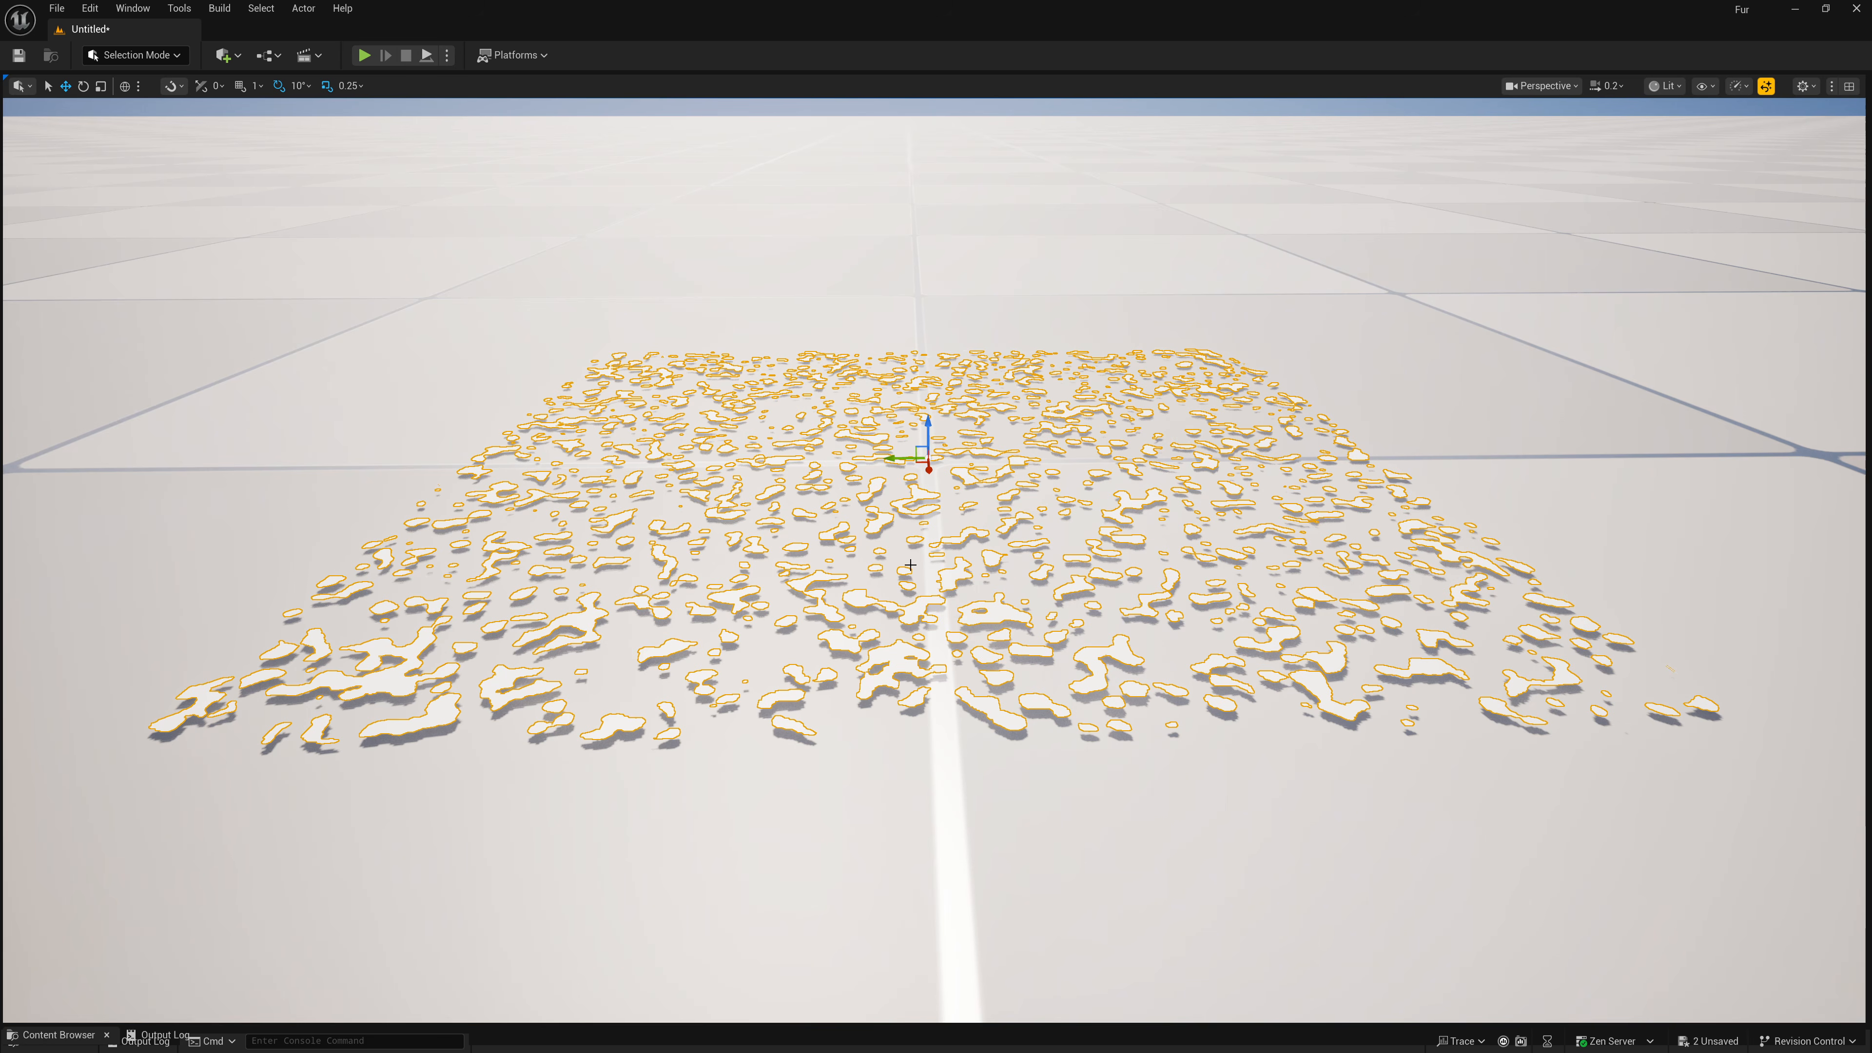
Move the selected shell plane with the translate gizmo to spread the shell layers apart.
key("w")
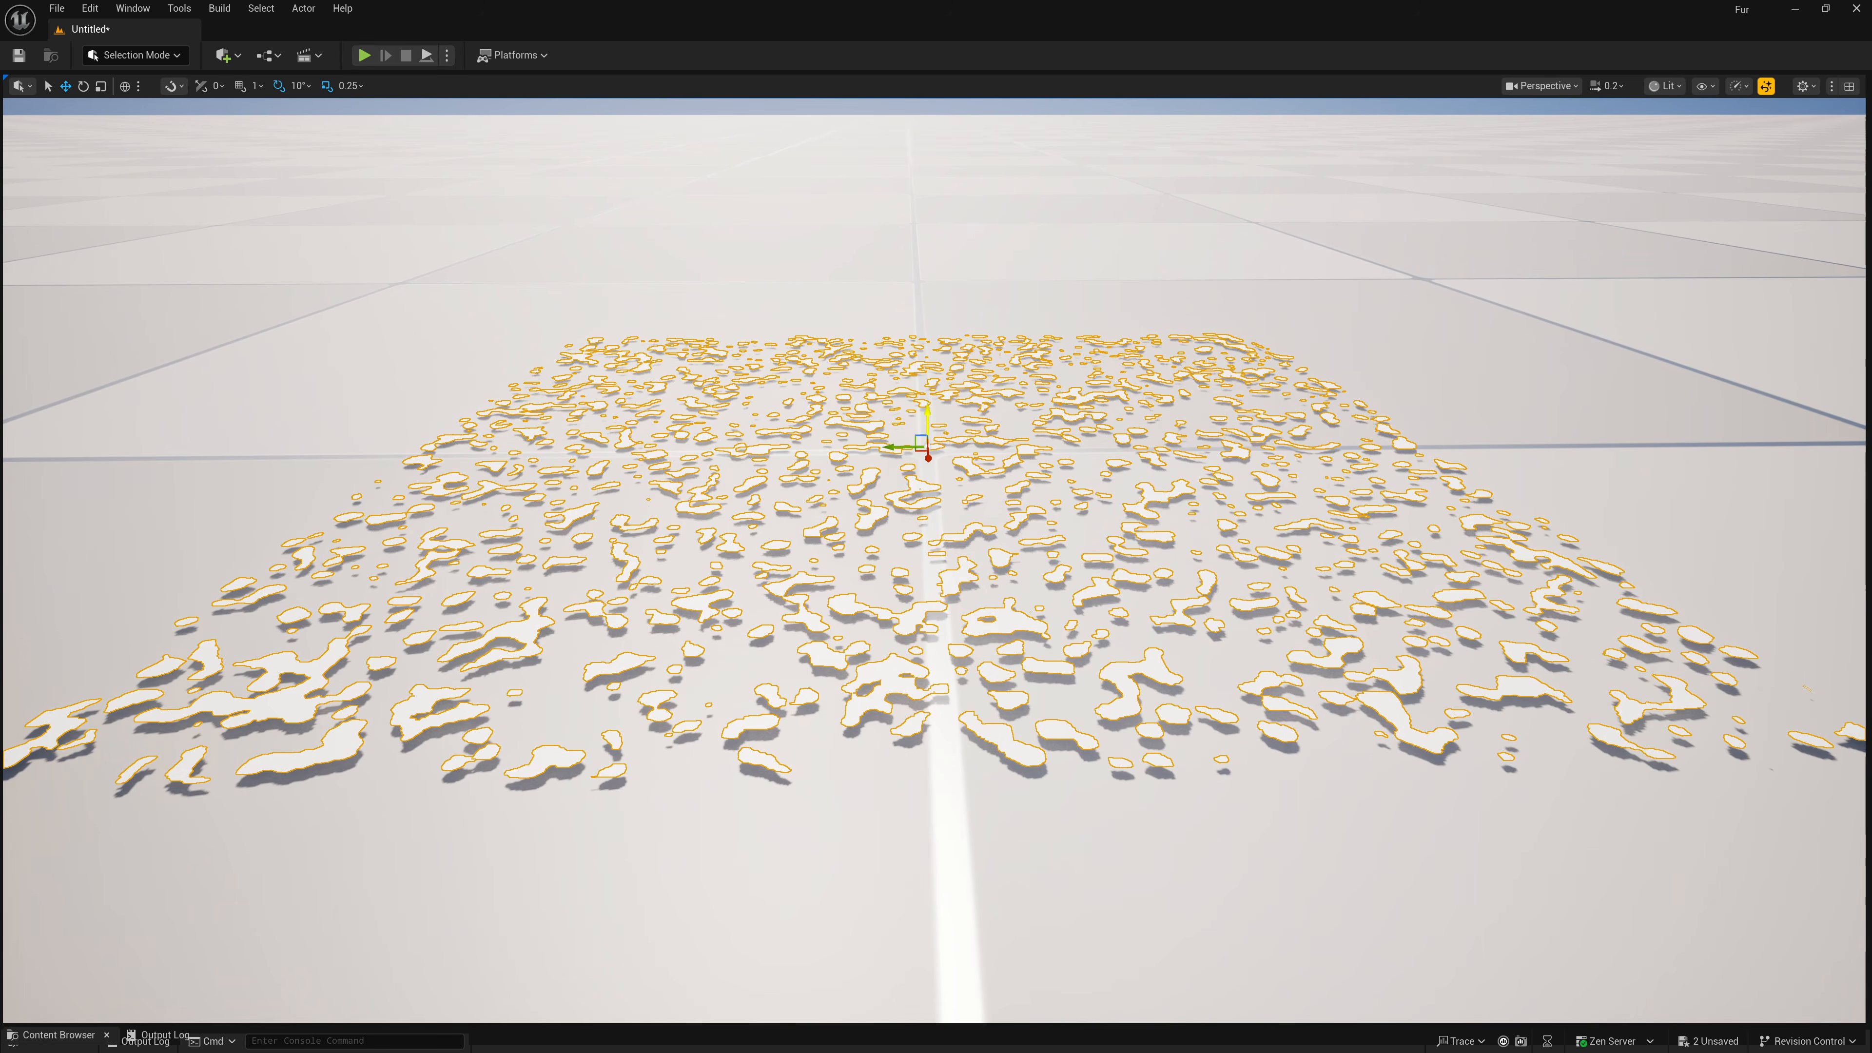
left_click_drag(927, 426, 927, 398)
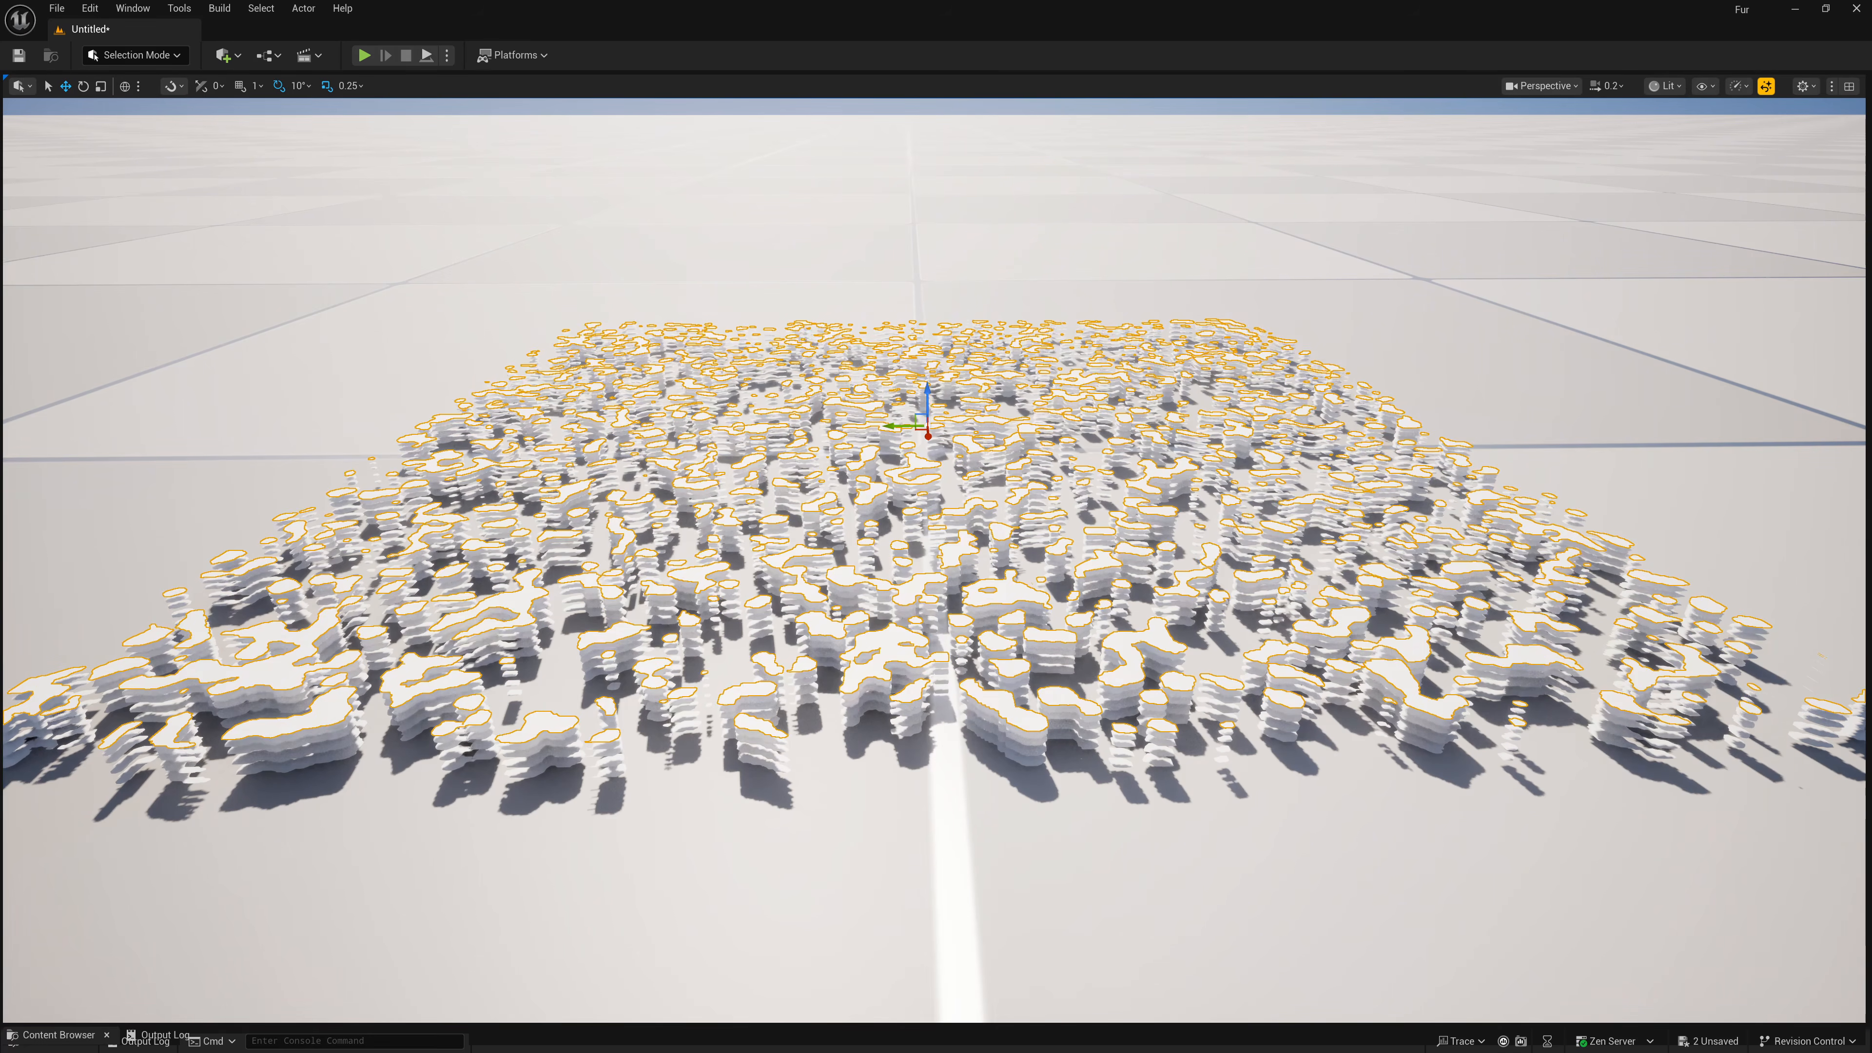
right_click_drag(927, 398, 112, 489)
key("w")
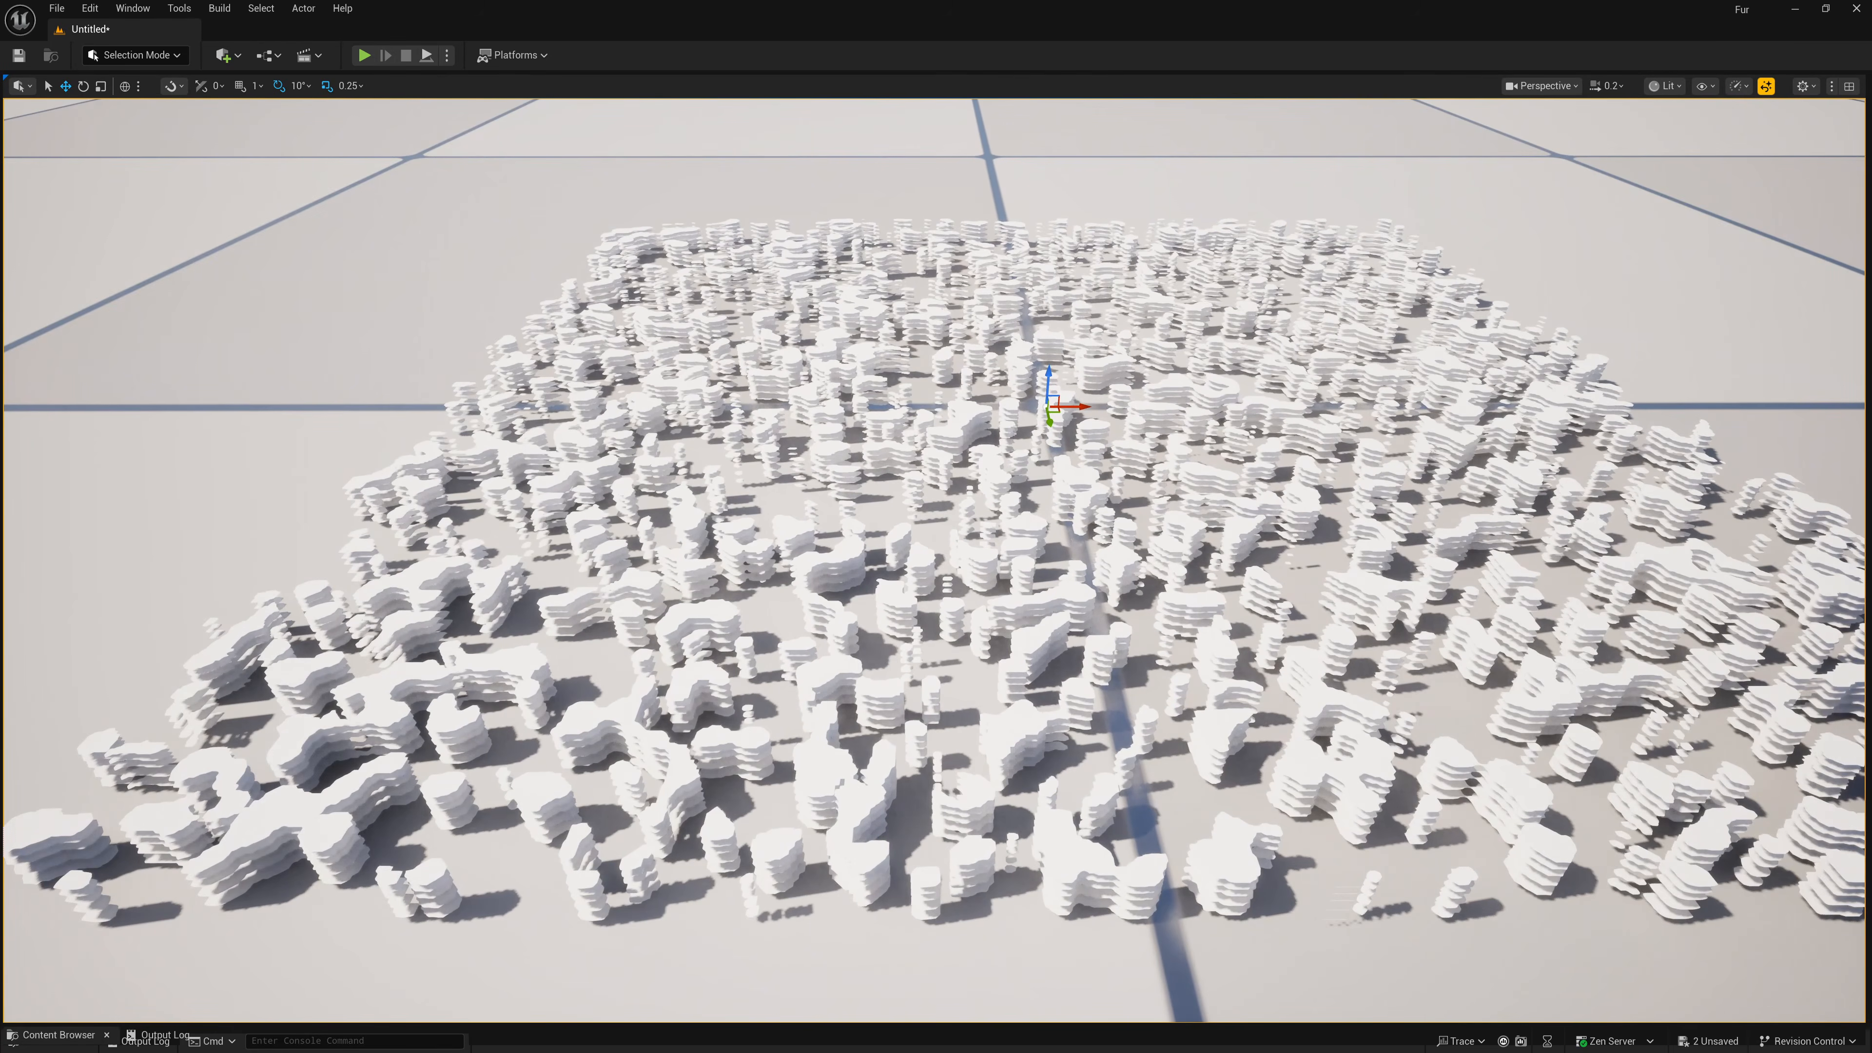
key("s")
right_click_drag(1142, 380, 1124, 383)
key("d")
left_click_drag(1138, 374, 1139, 374, "alt")
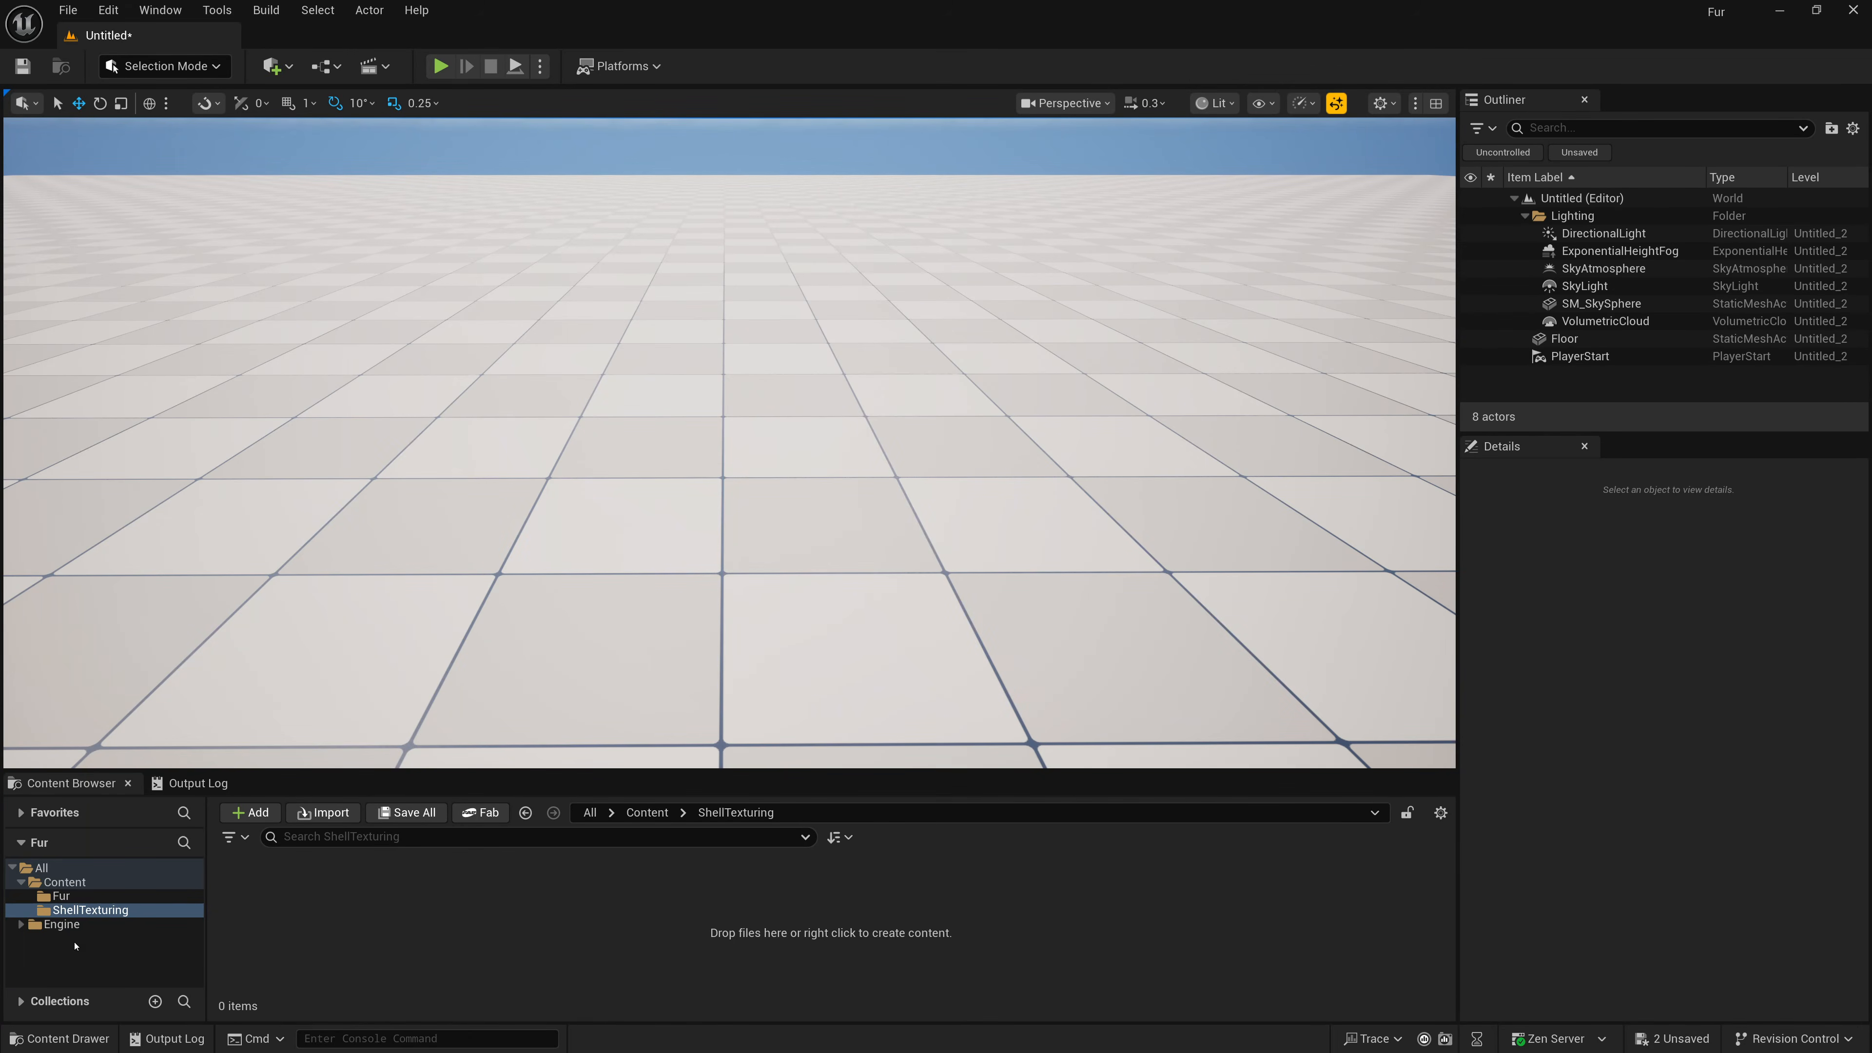
Create an Actor Blueprint Class named BP_ShellTexturing in the ShellTexturing folder.
right_click(375, 913)
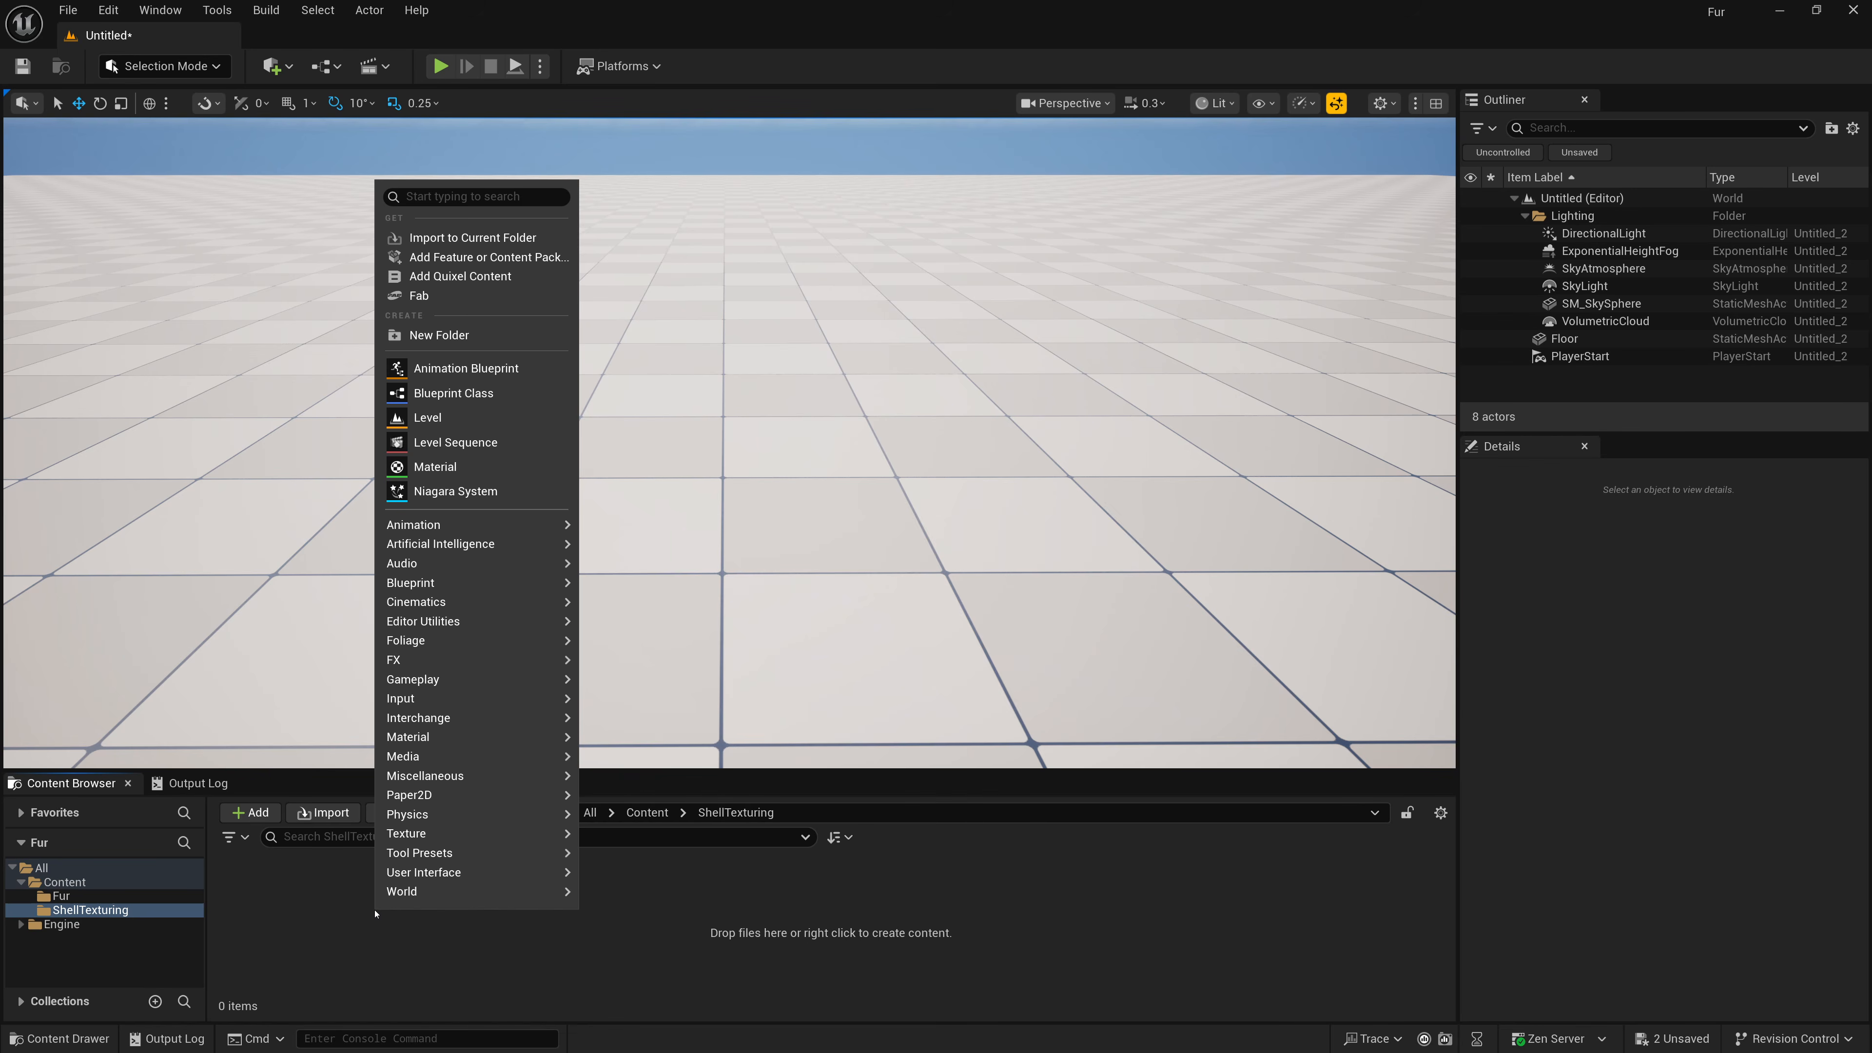
left_click(463, 400)
left_click(731, 436)
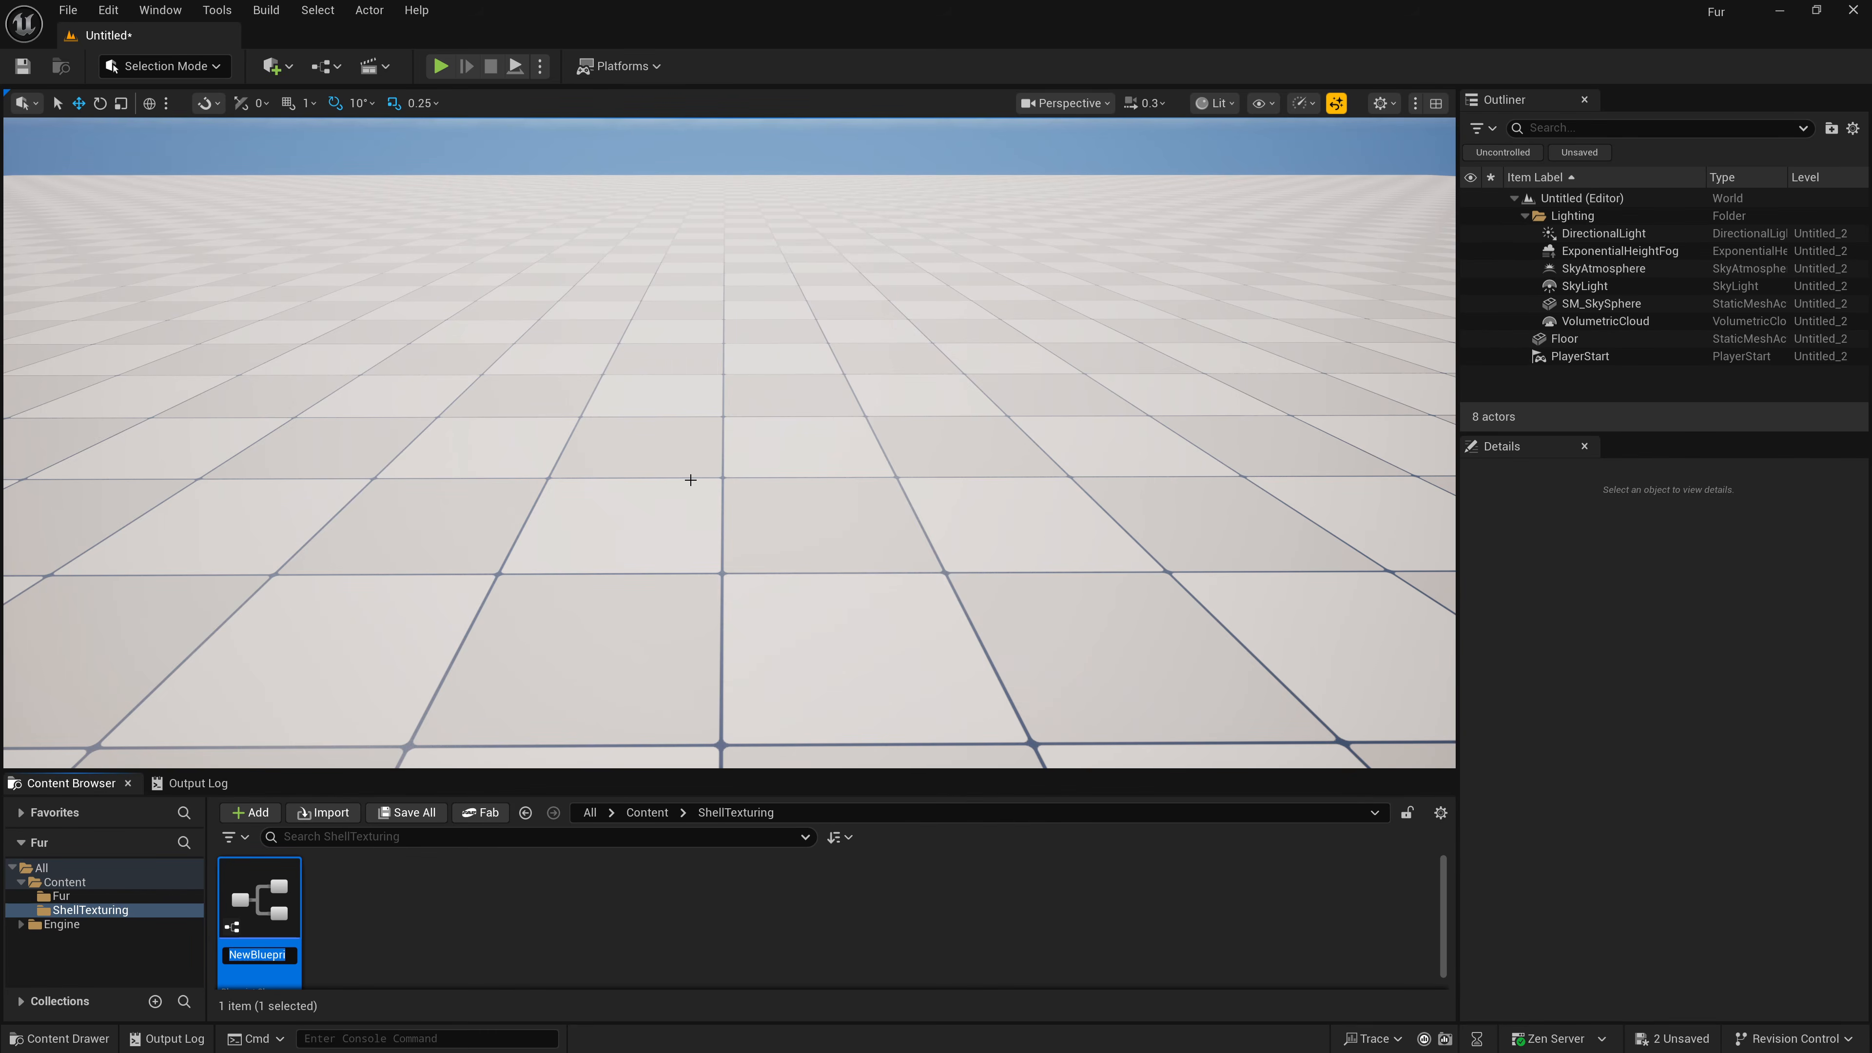
type("BP_")
type("ShellTextur")
type("ing")
key("Return")
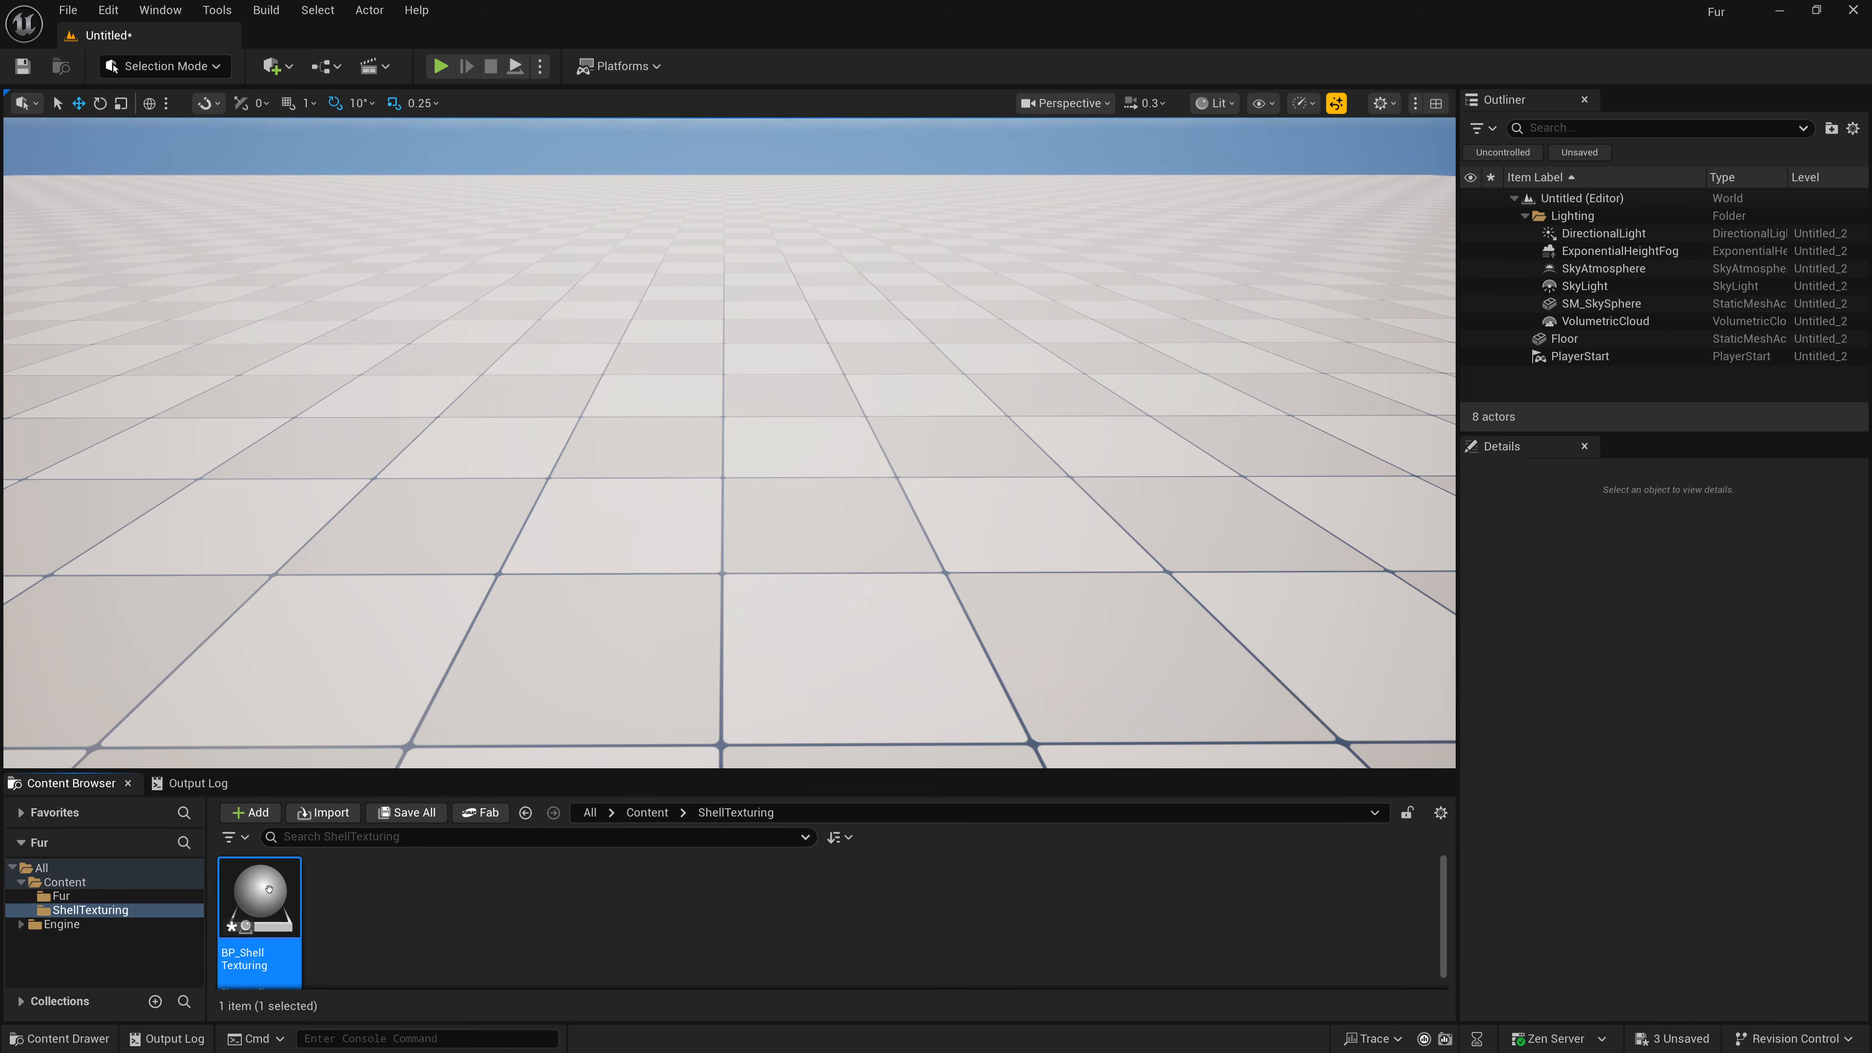
Open BP_ShellTexturing in the full Blueprint editor and add a Static Mesh component.
double_click(260, 903)
double_click(1177, 262)
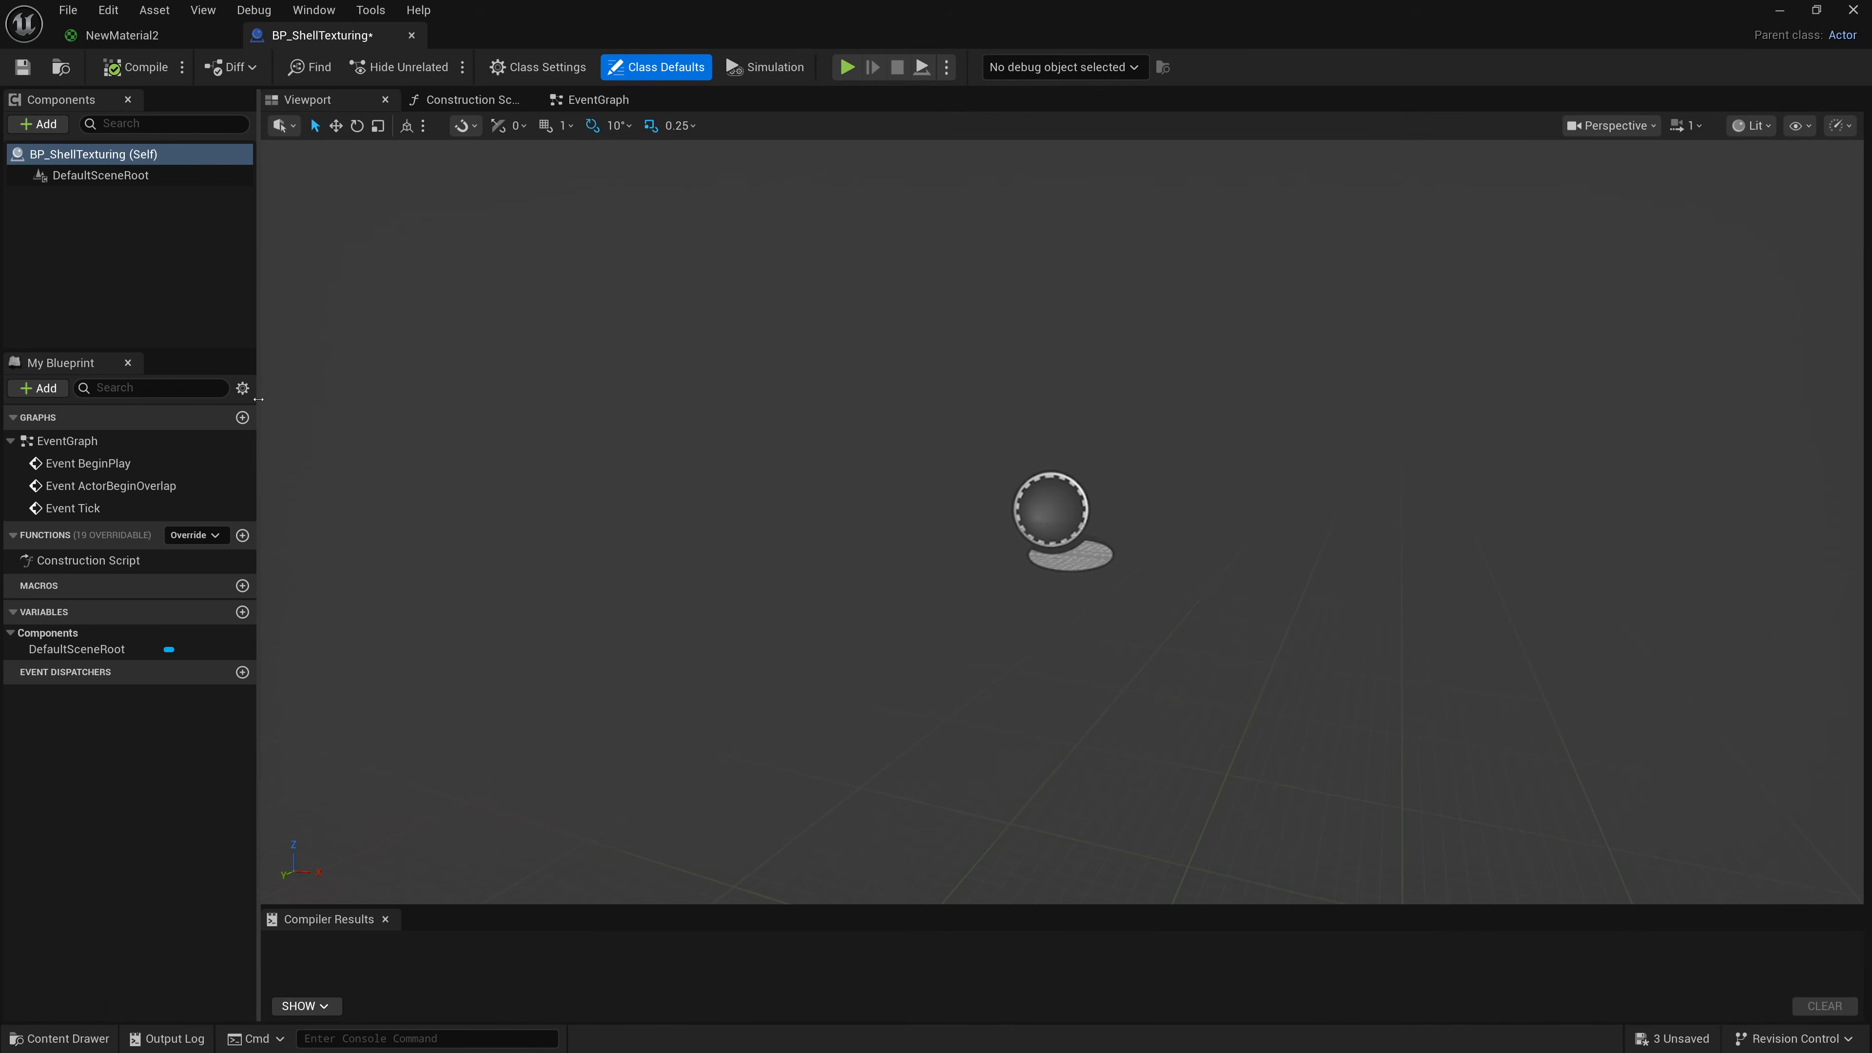
left_click(38, 124)
type("Static")
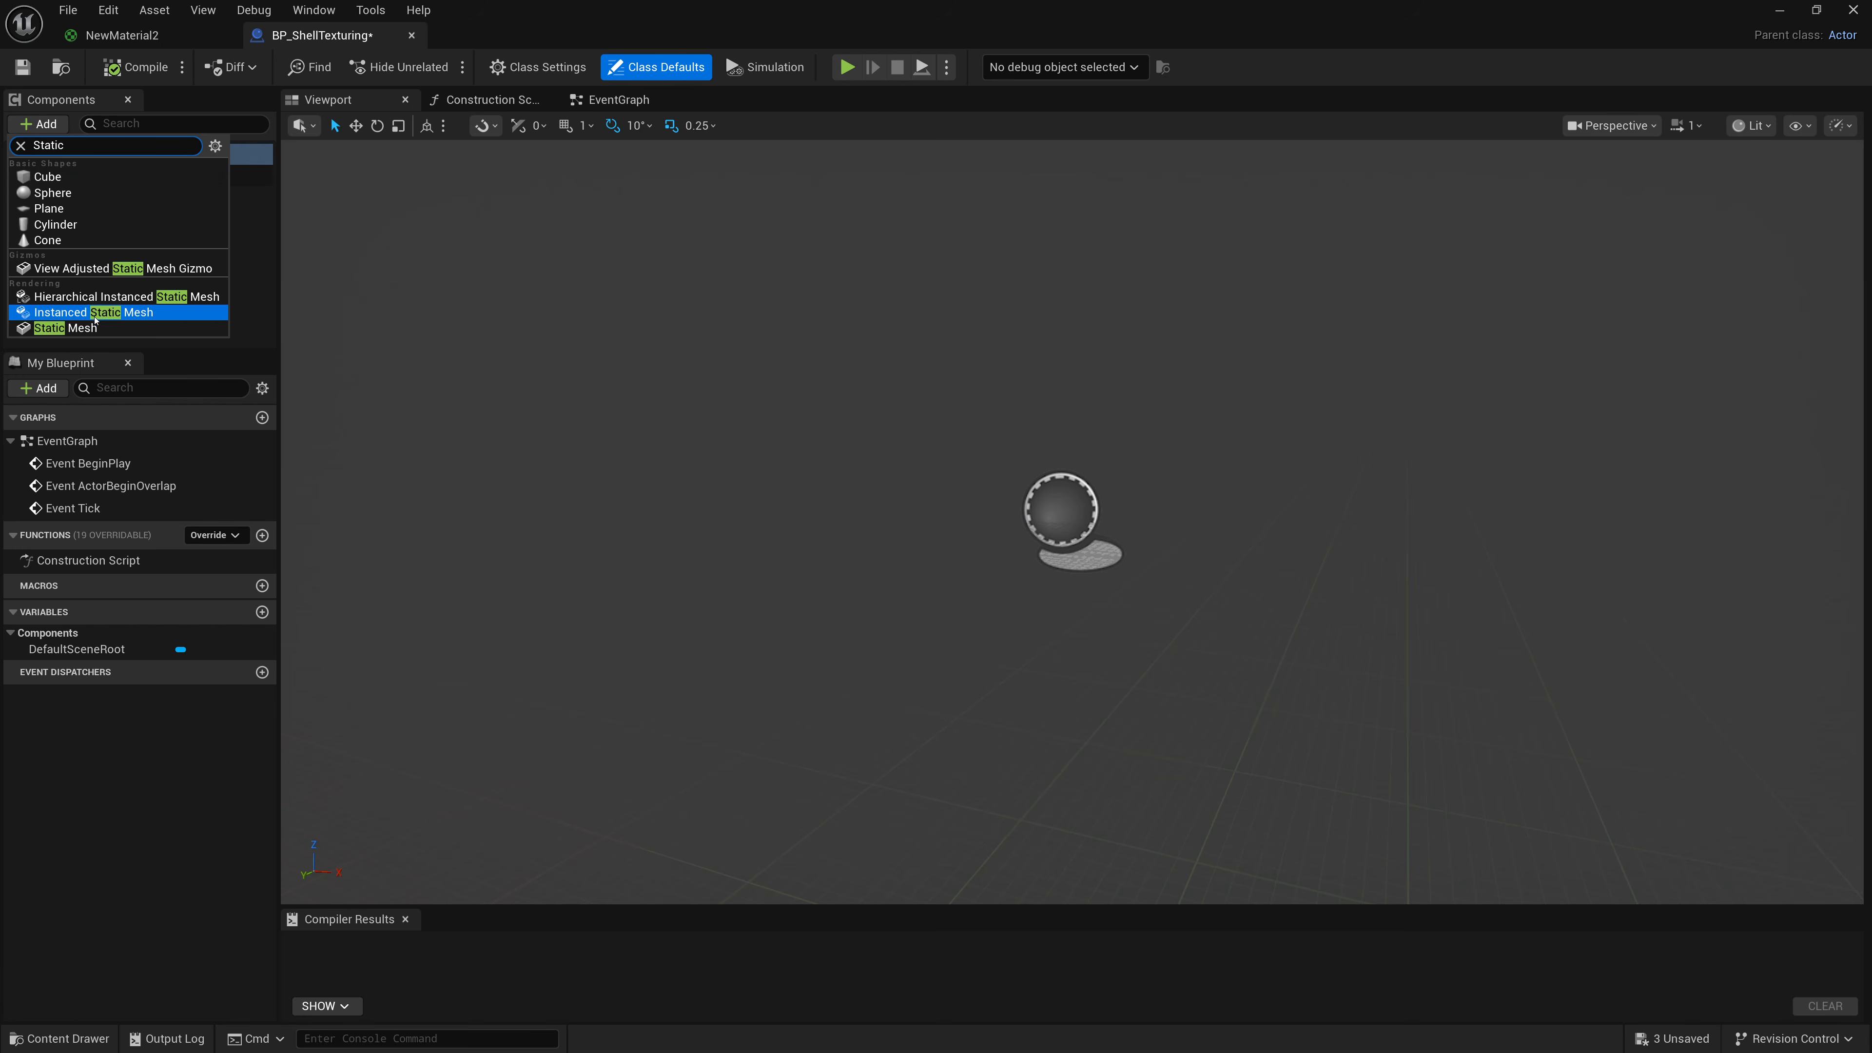
left_click(97, 331)
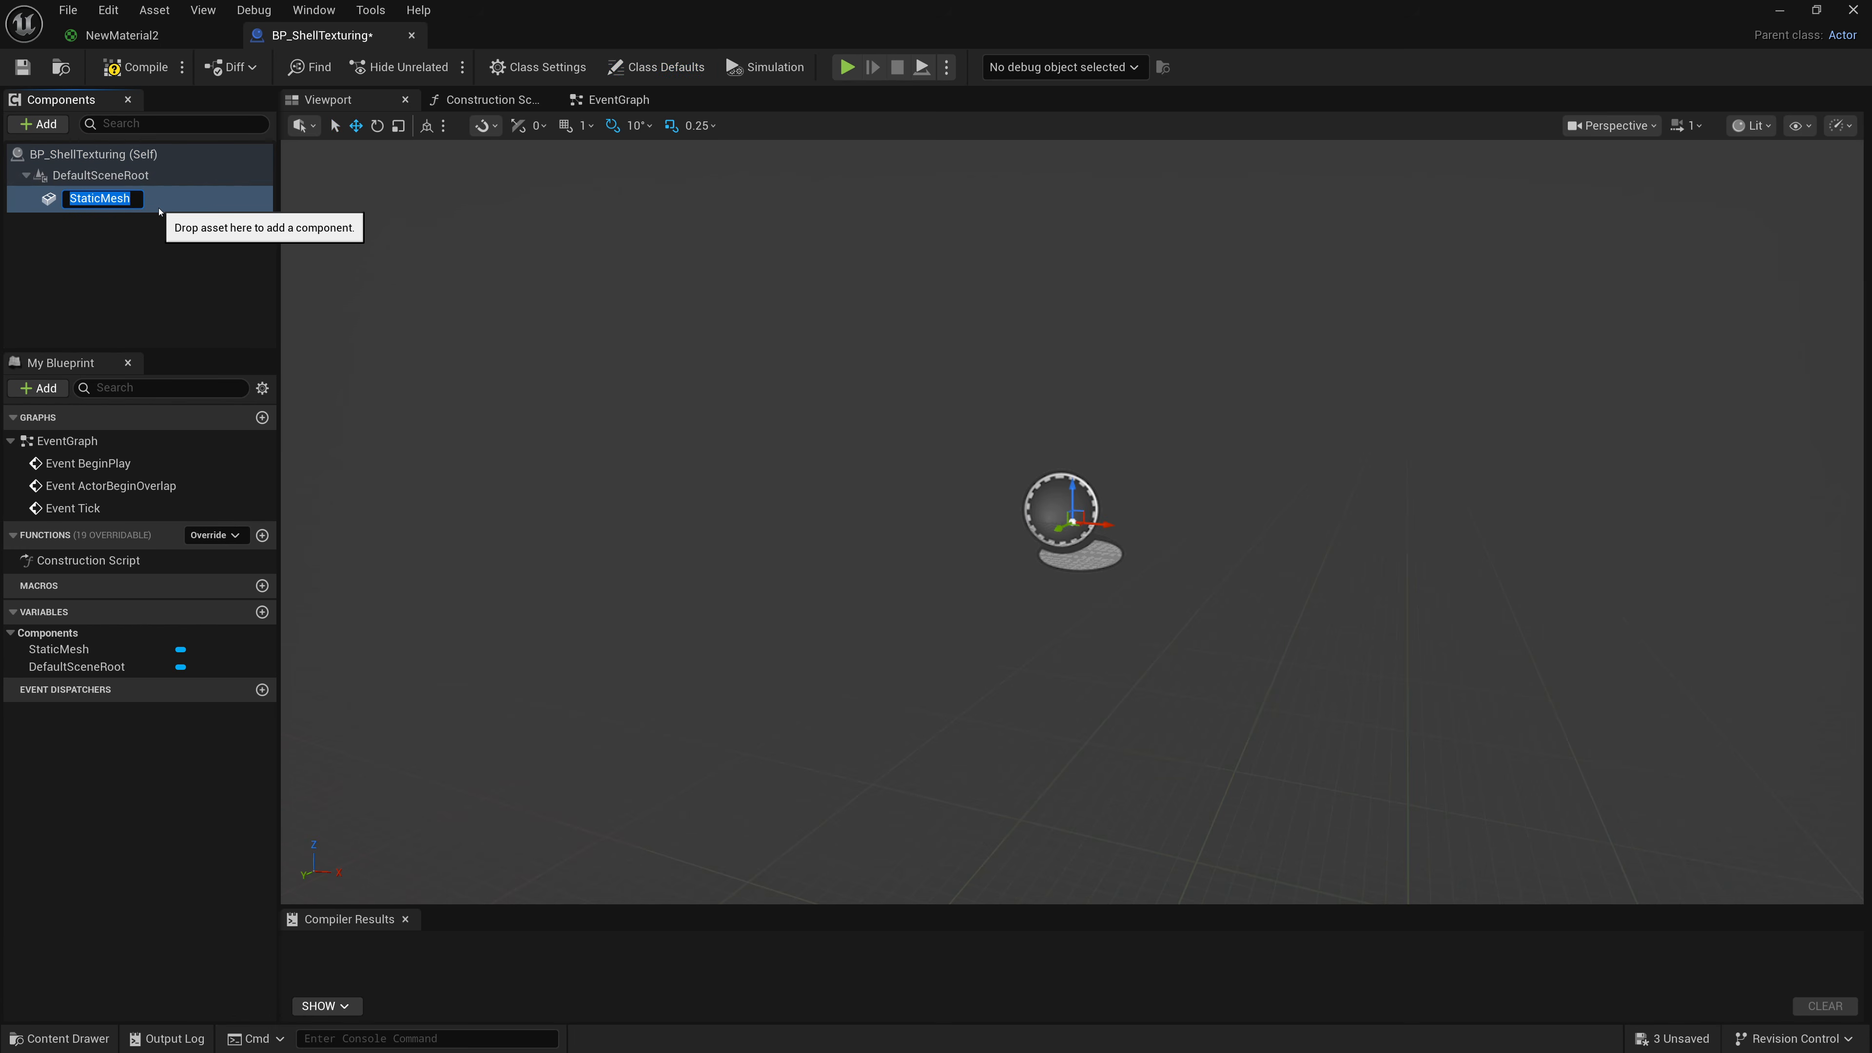
left_click(162, 208)
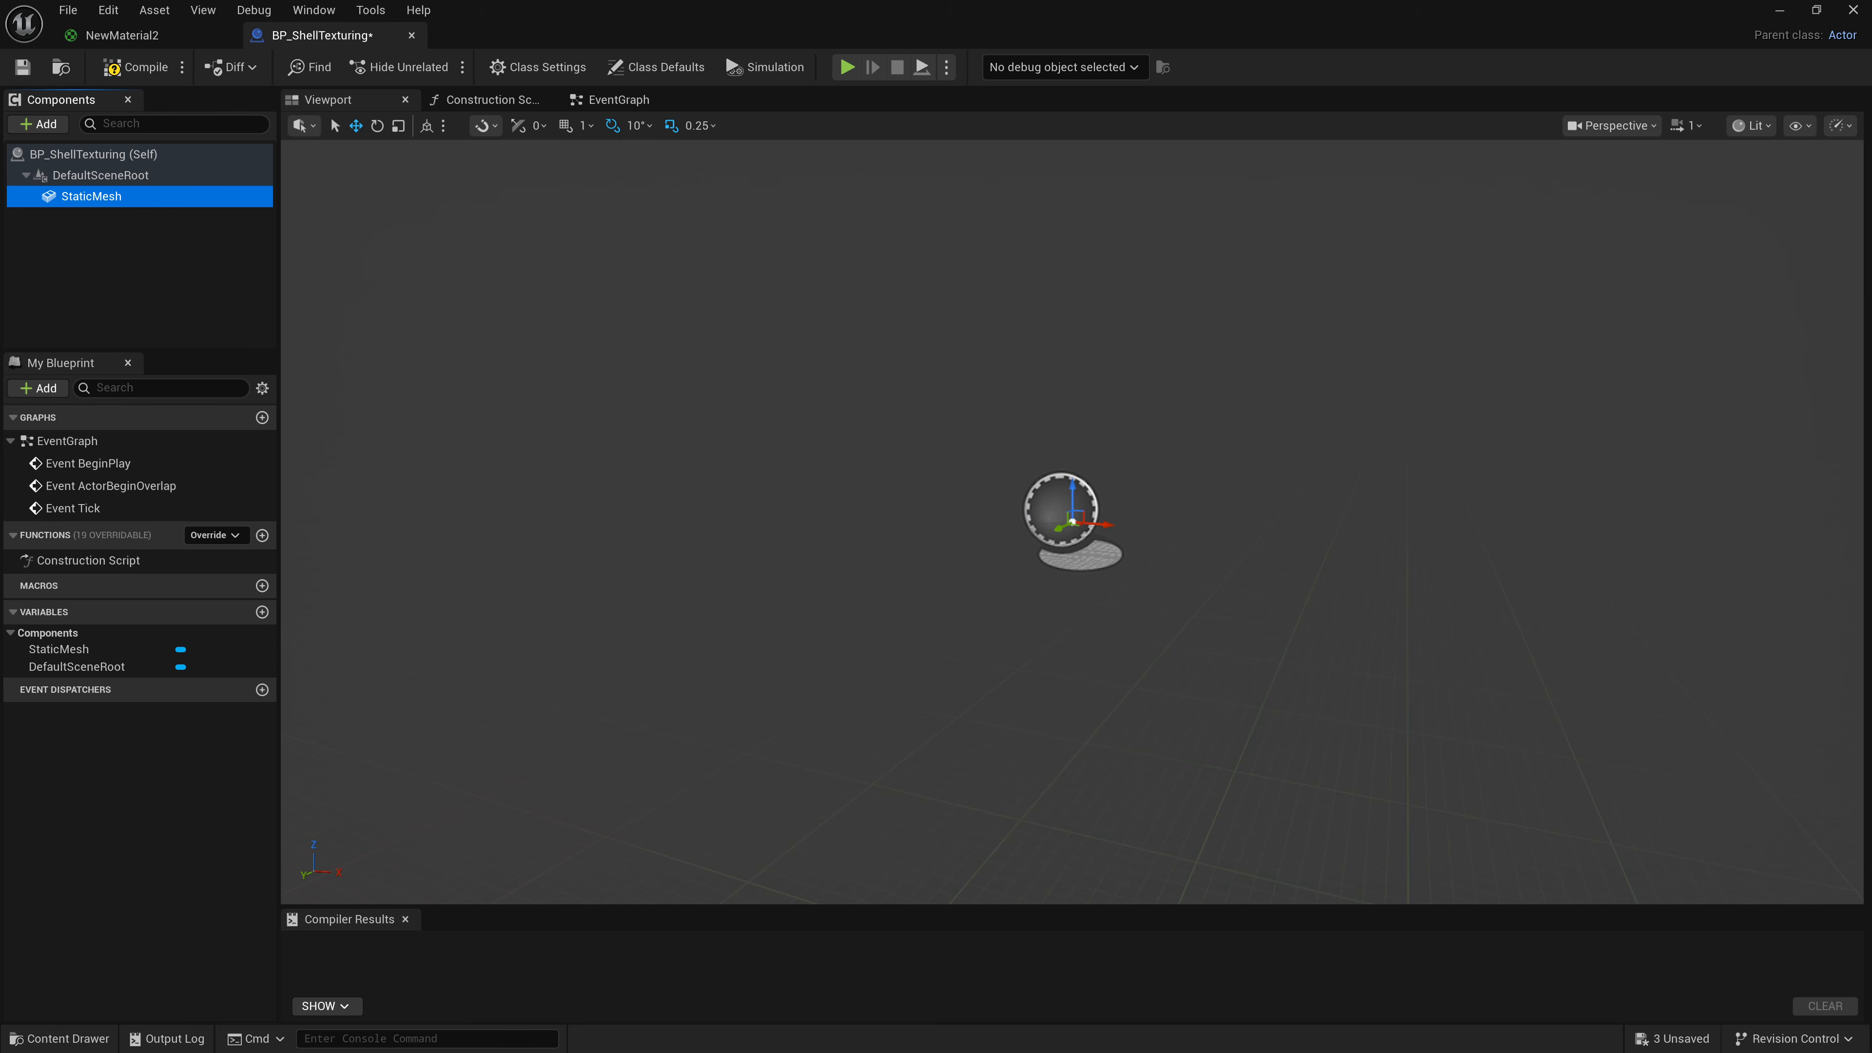
Add a new blueprint variable named InputMeshRef.
left_click(262, 612)
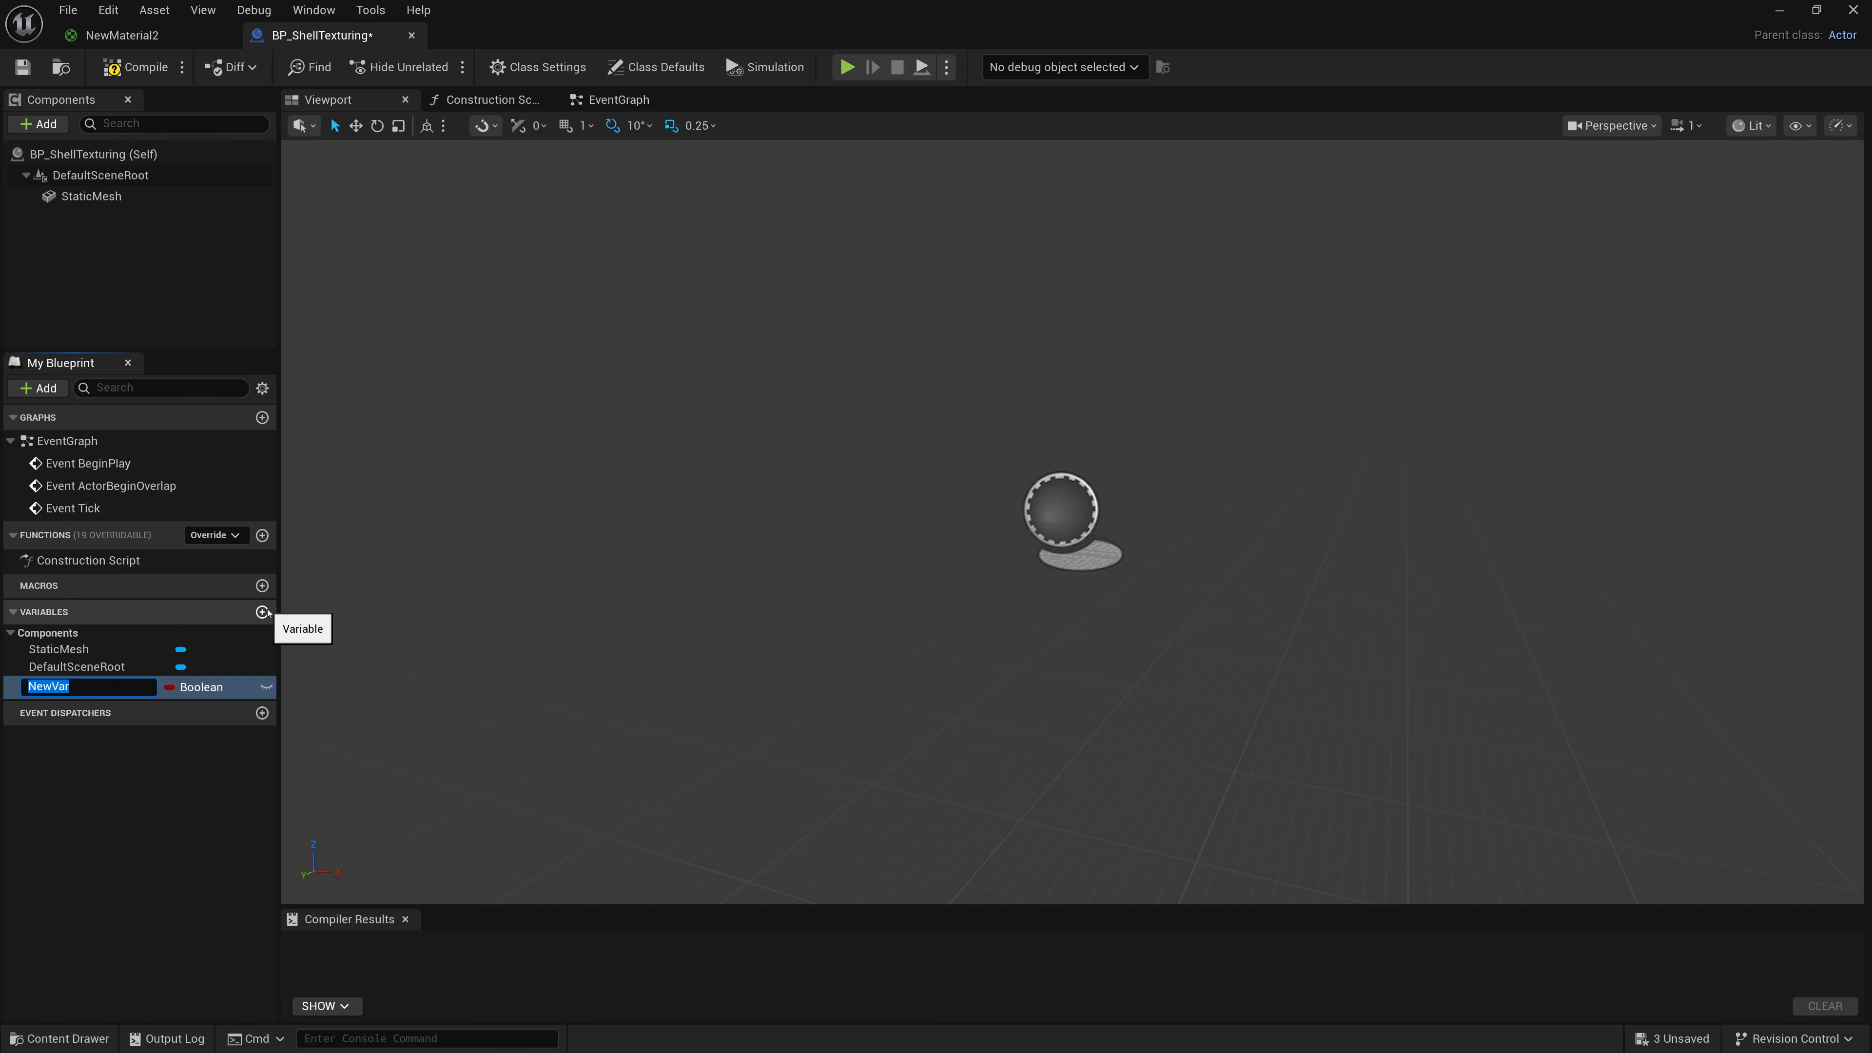
type("InputMeshRef")
key("Return")
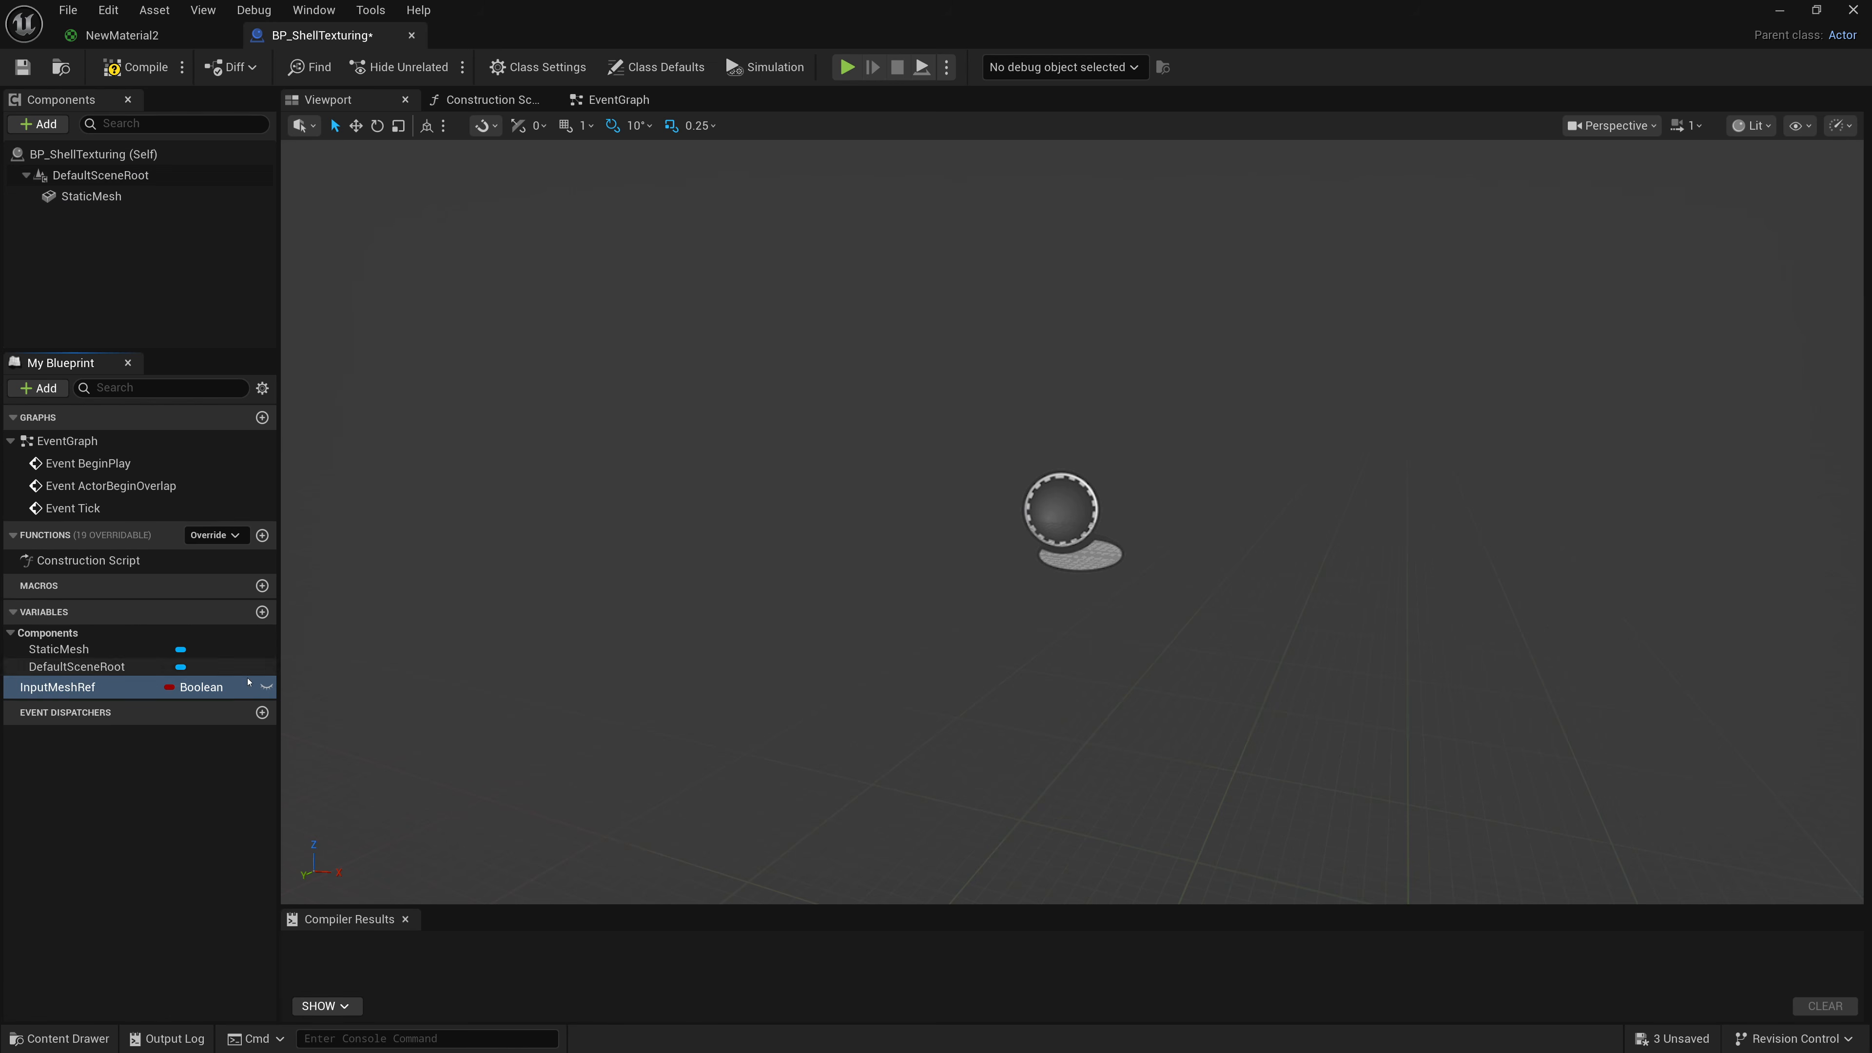
Set InputMeshRef's type to Static Mesh Object Reference and make it instance editable.
left_click(229, 687)
type("Static Mesh")
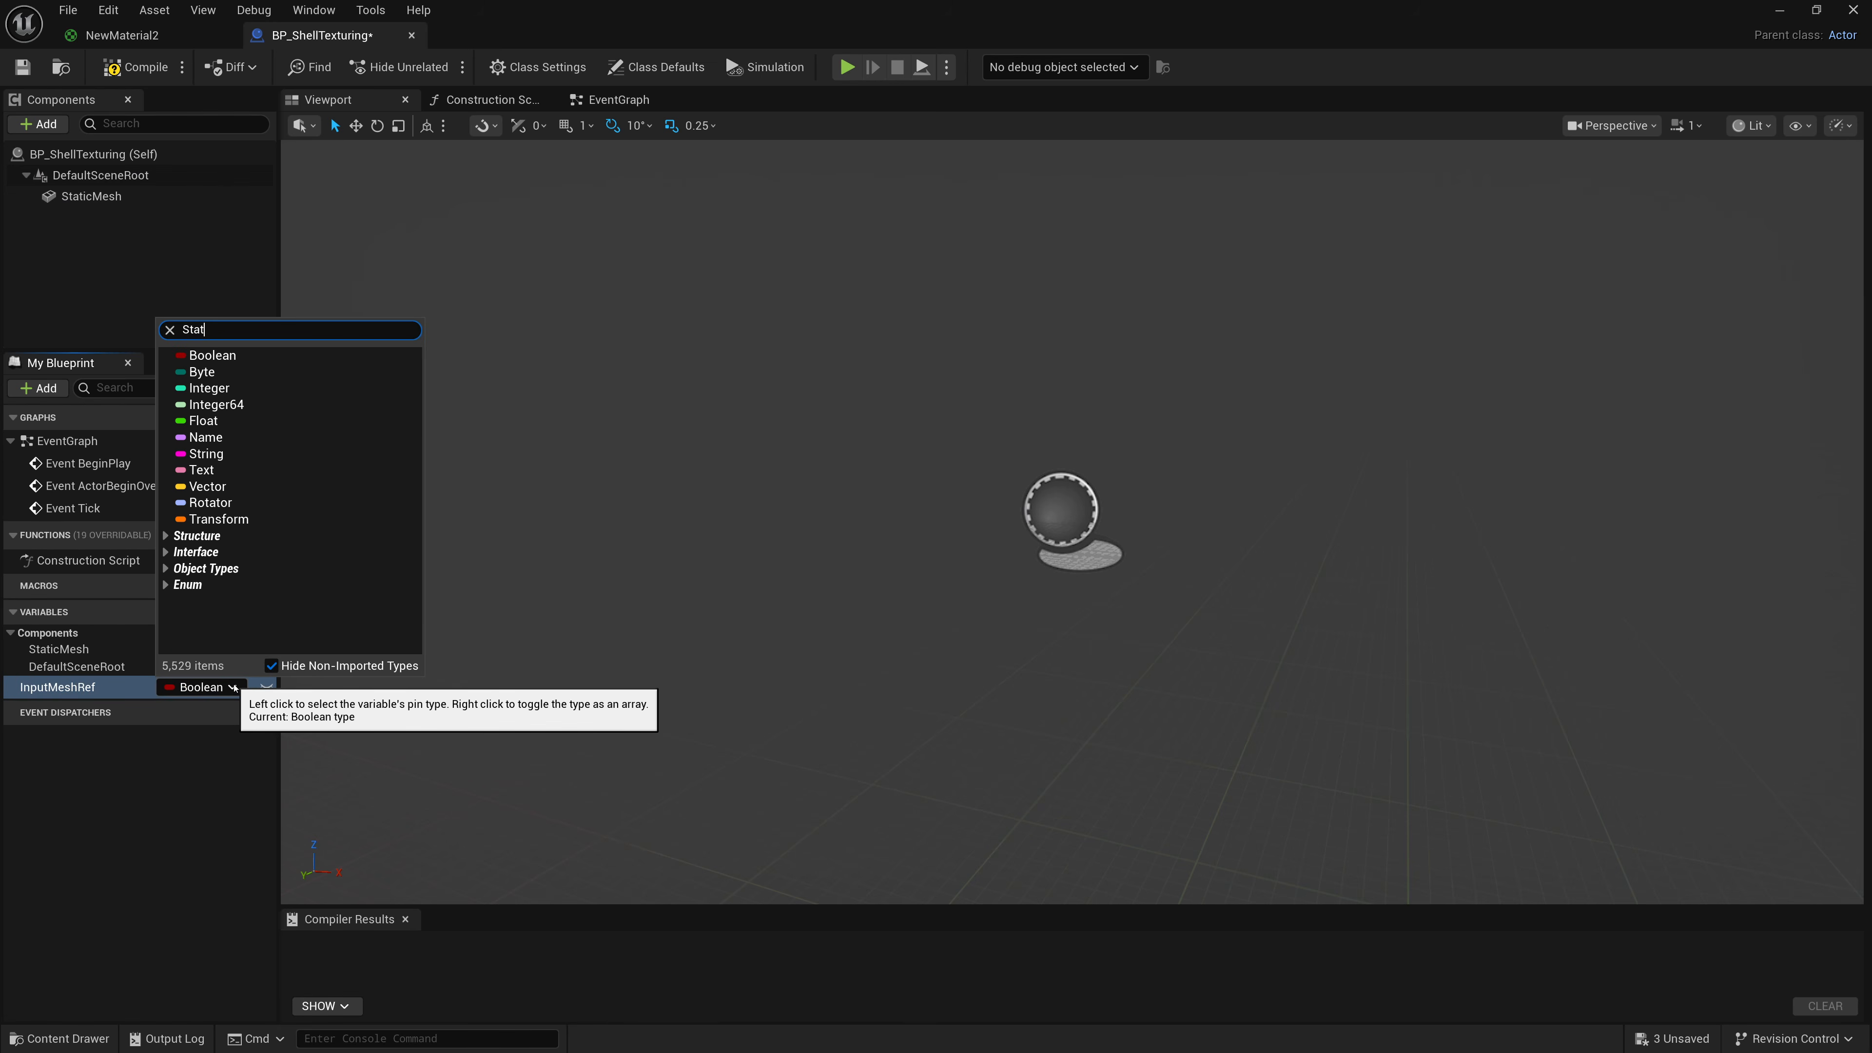
mouse_move(294, 532)
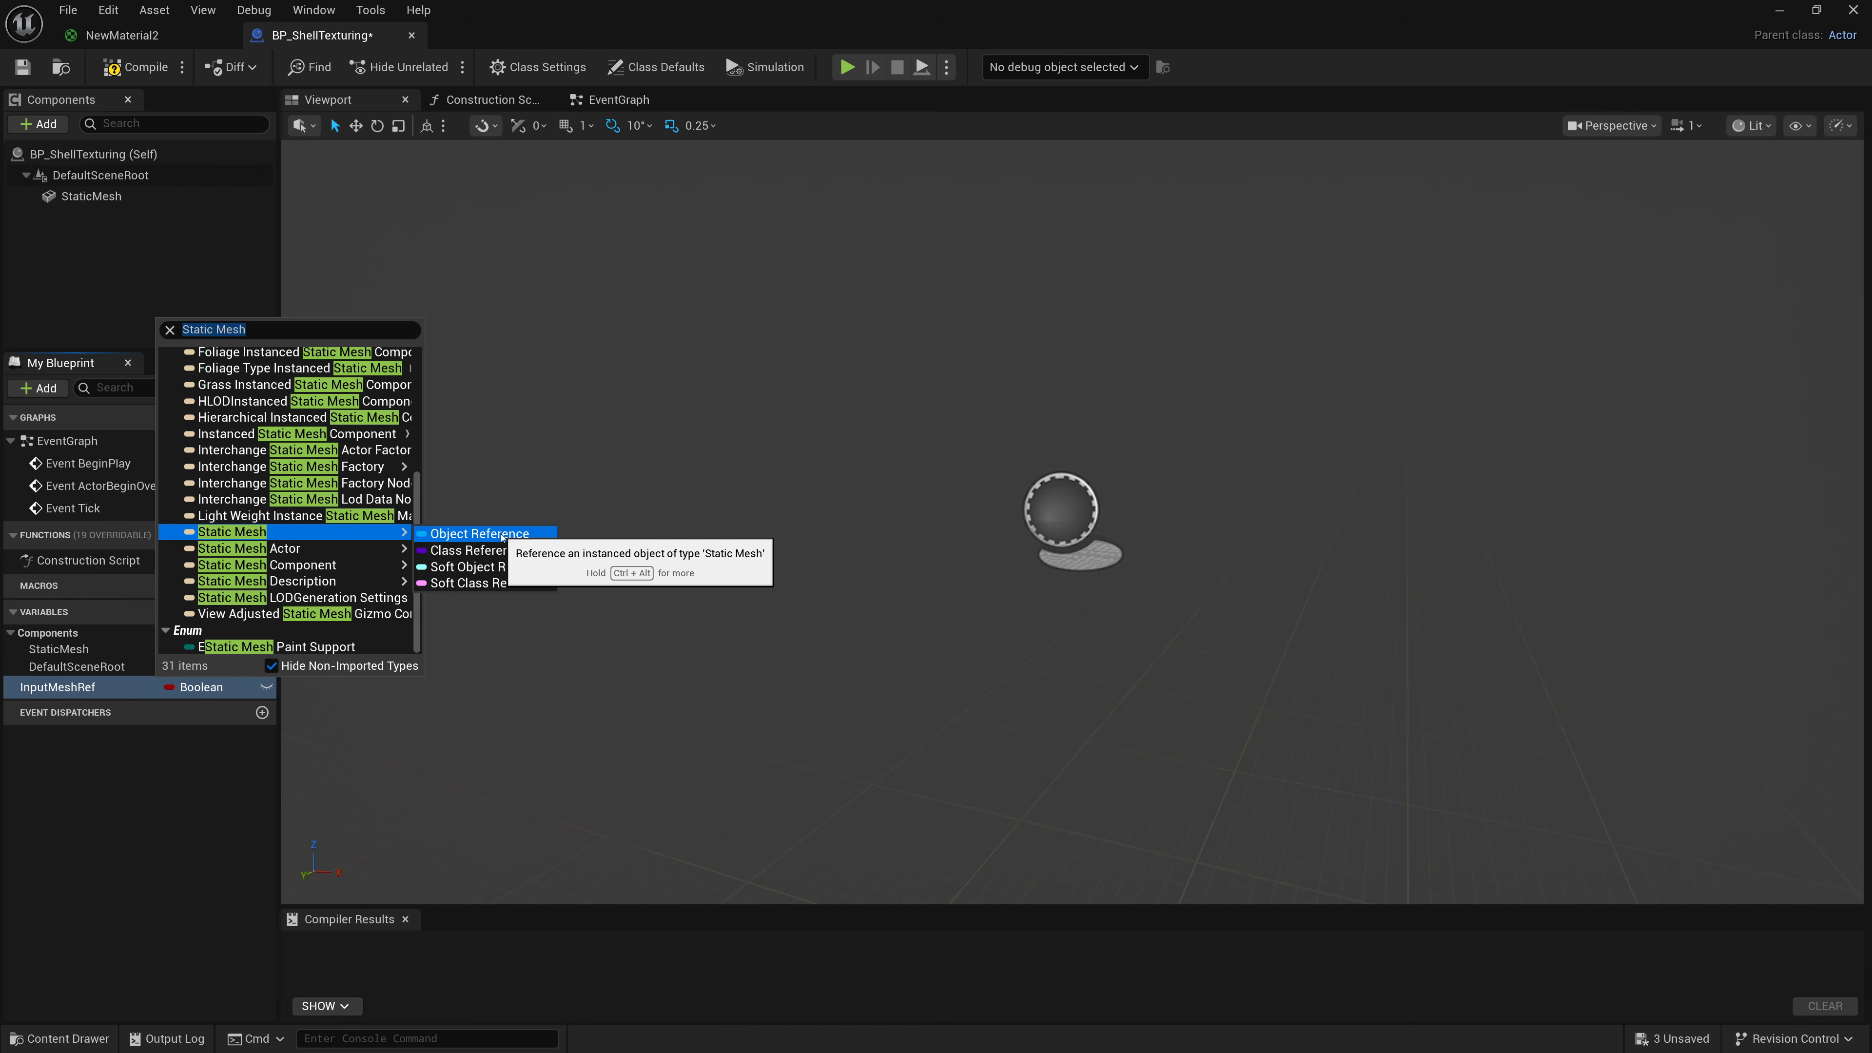
left_click(479, 533)
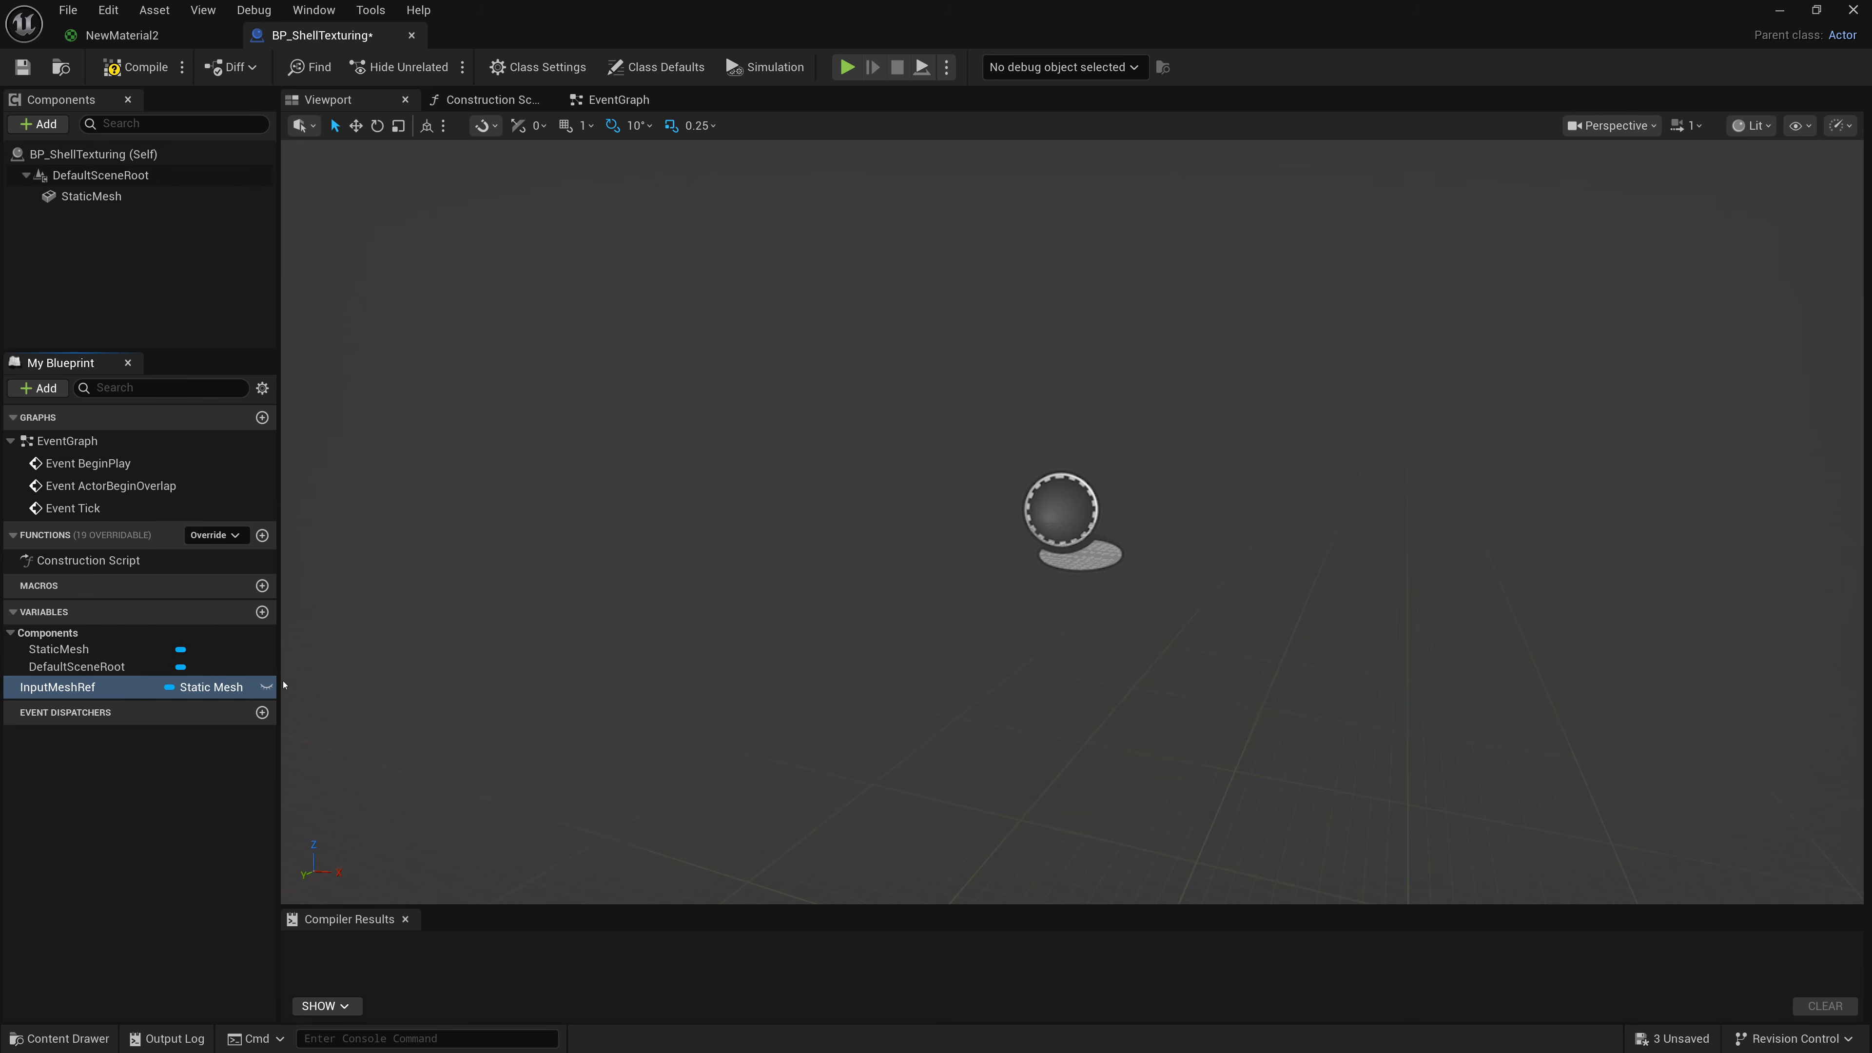
left_click(265, 687)
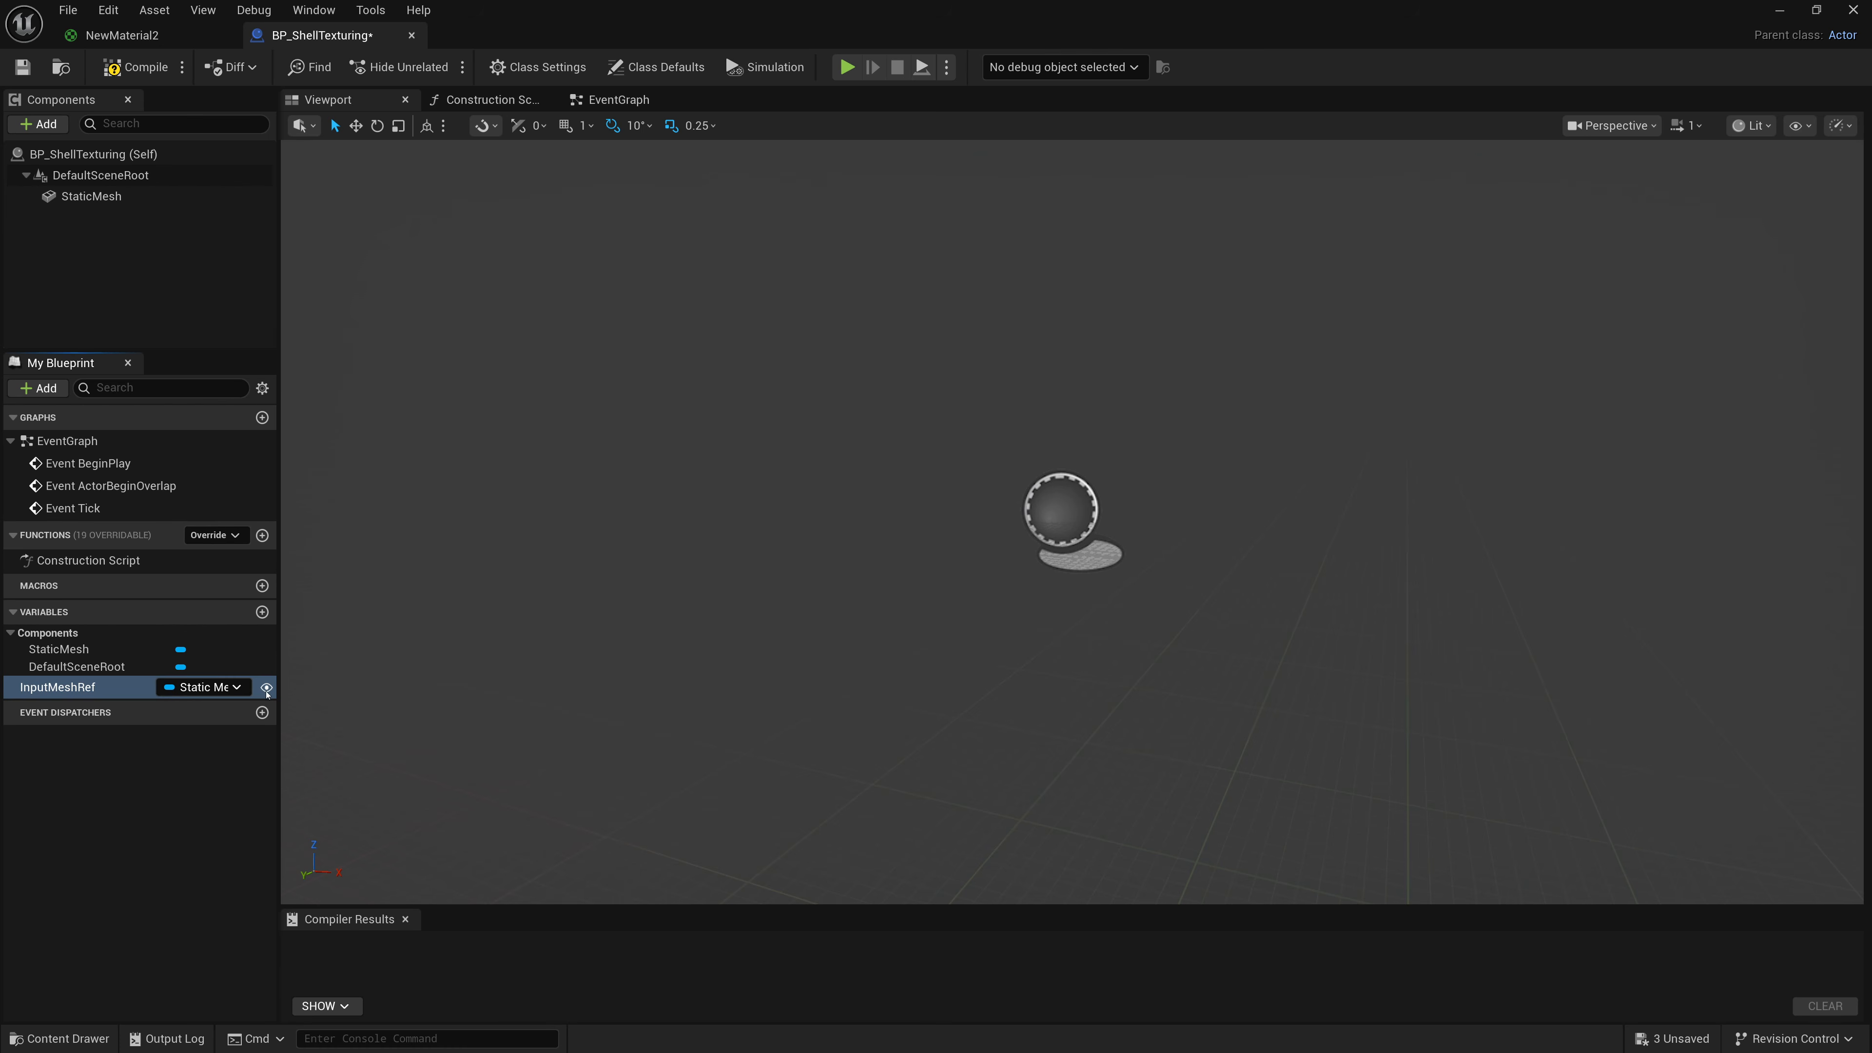
left_click_drag(279, 689, 295, 687)
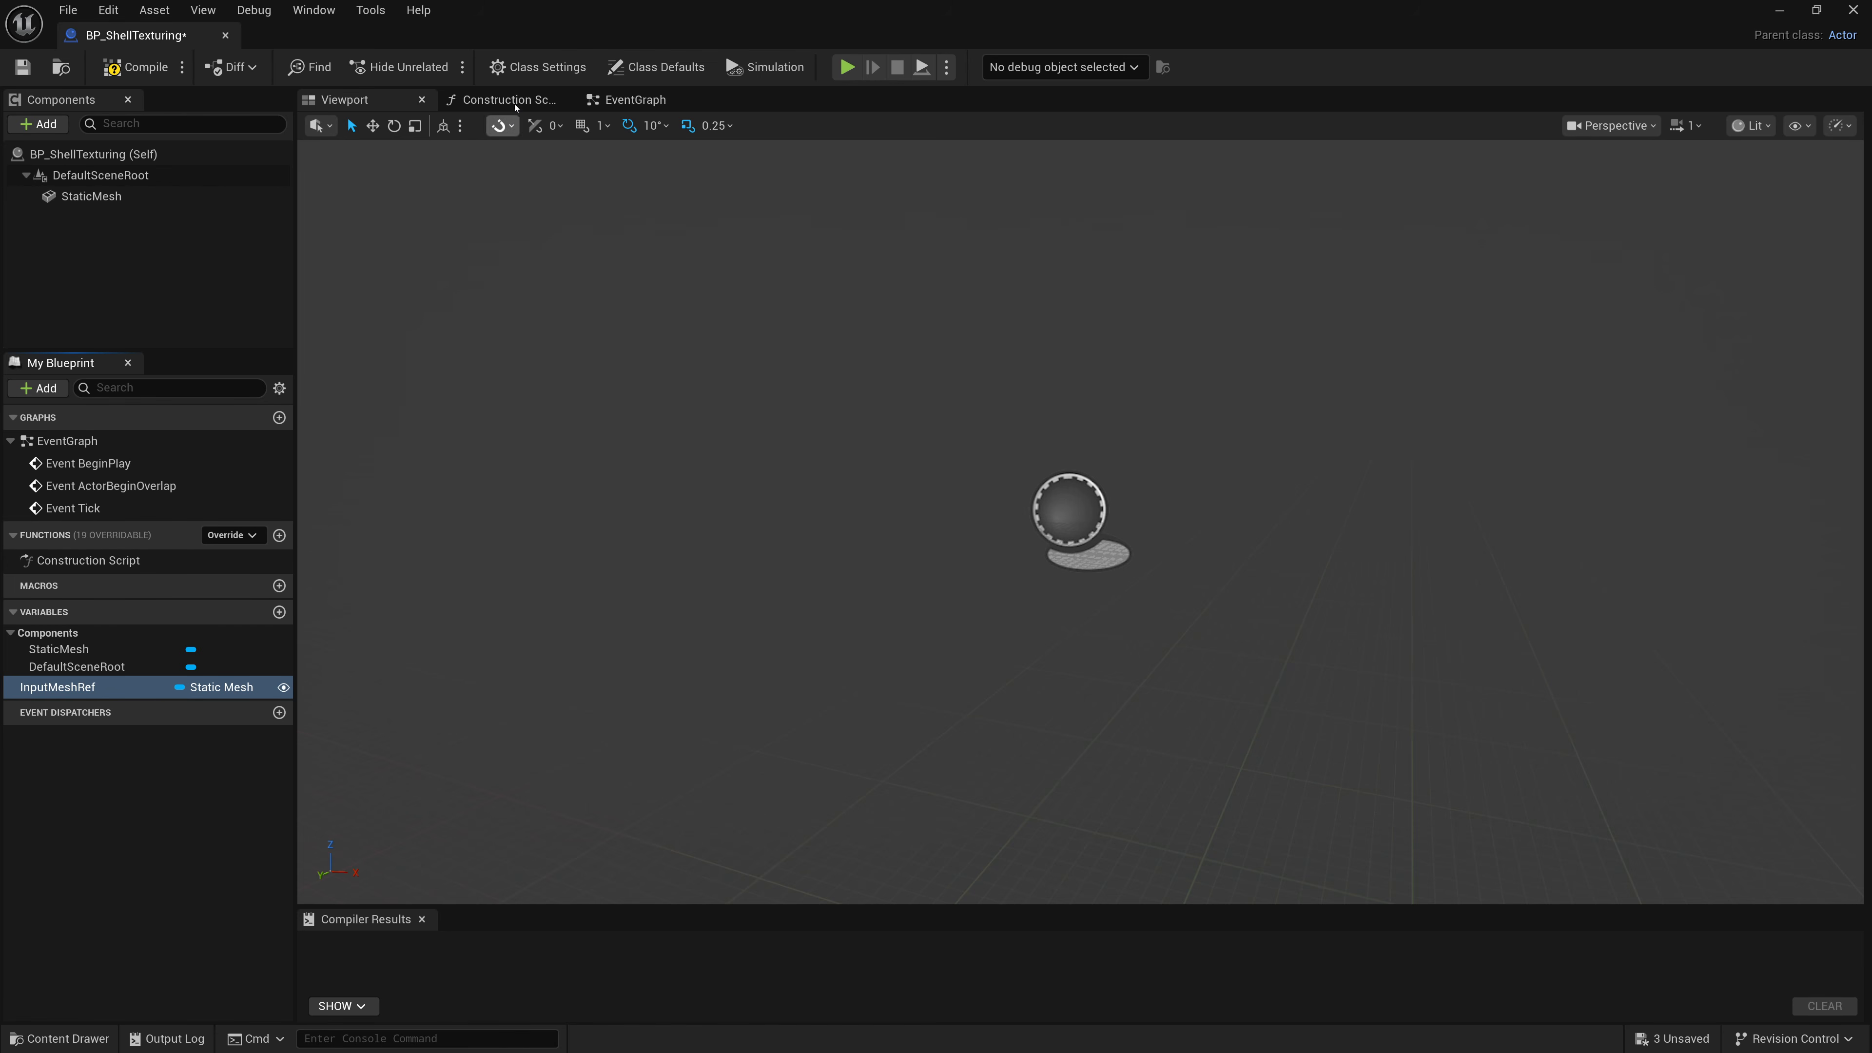
In the Construction Script, add a Set Static Mesh node wired from the Construction Script execution pin.
left_click(501, 99)
right_click_drag(674, 206, 513, 353)
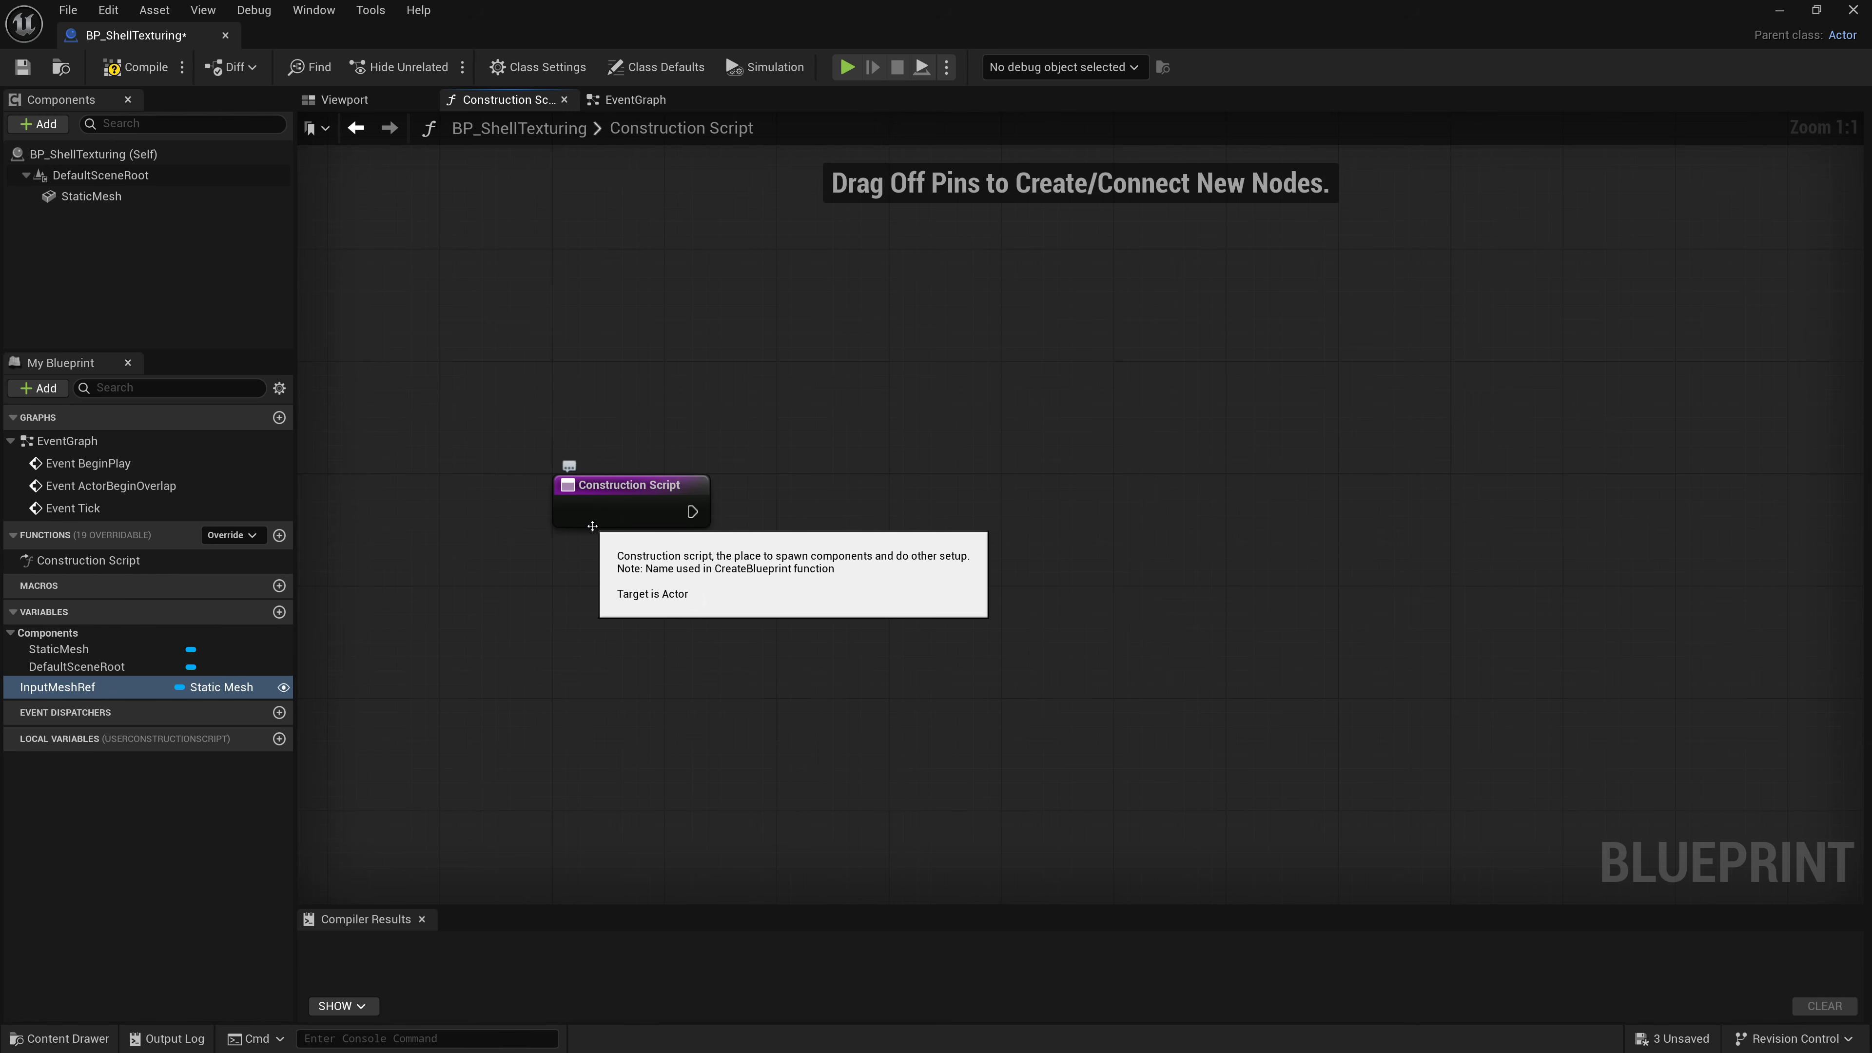
left_click_drag(691, 511, 849, 458)
type("Set Static")
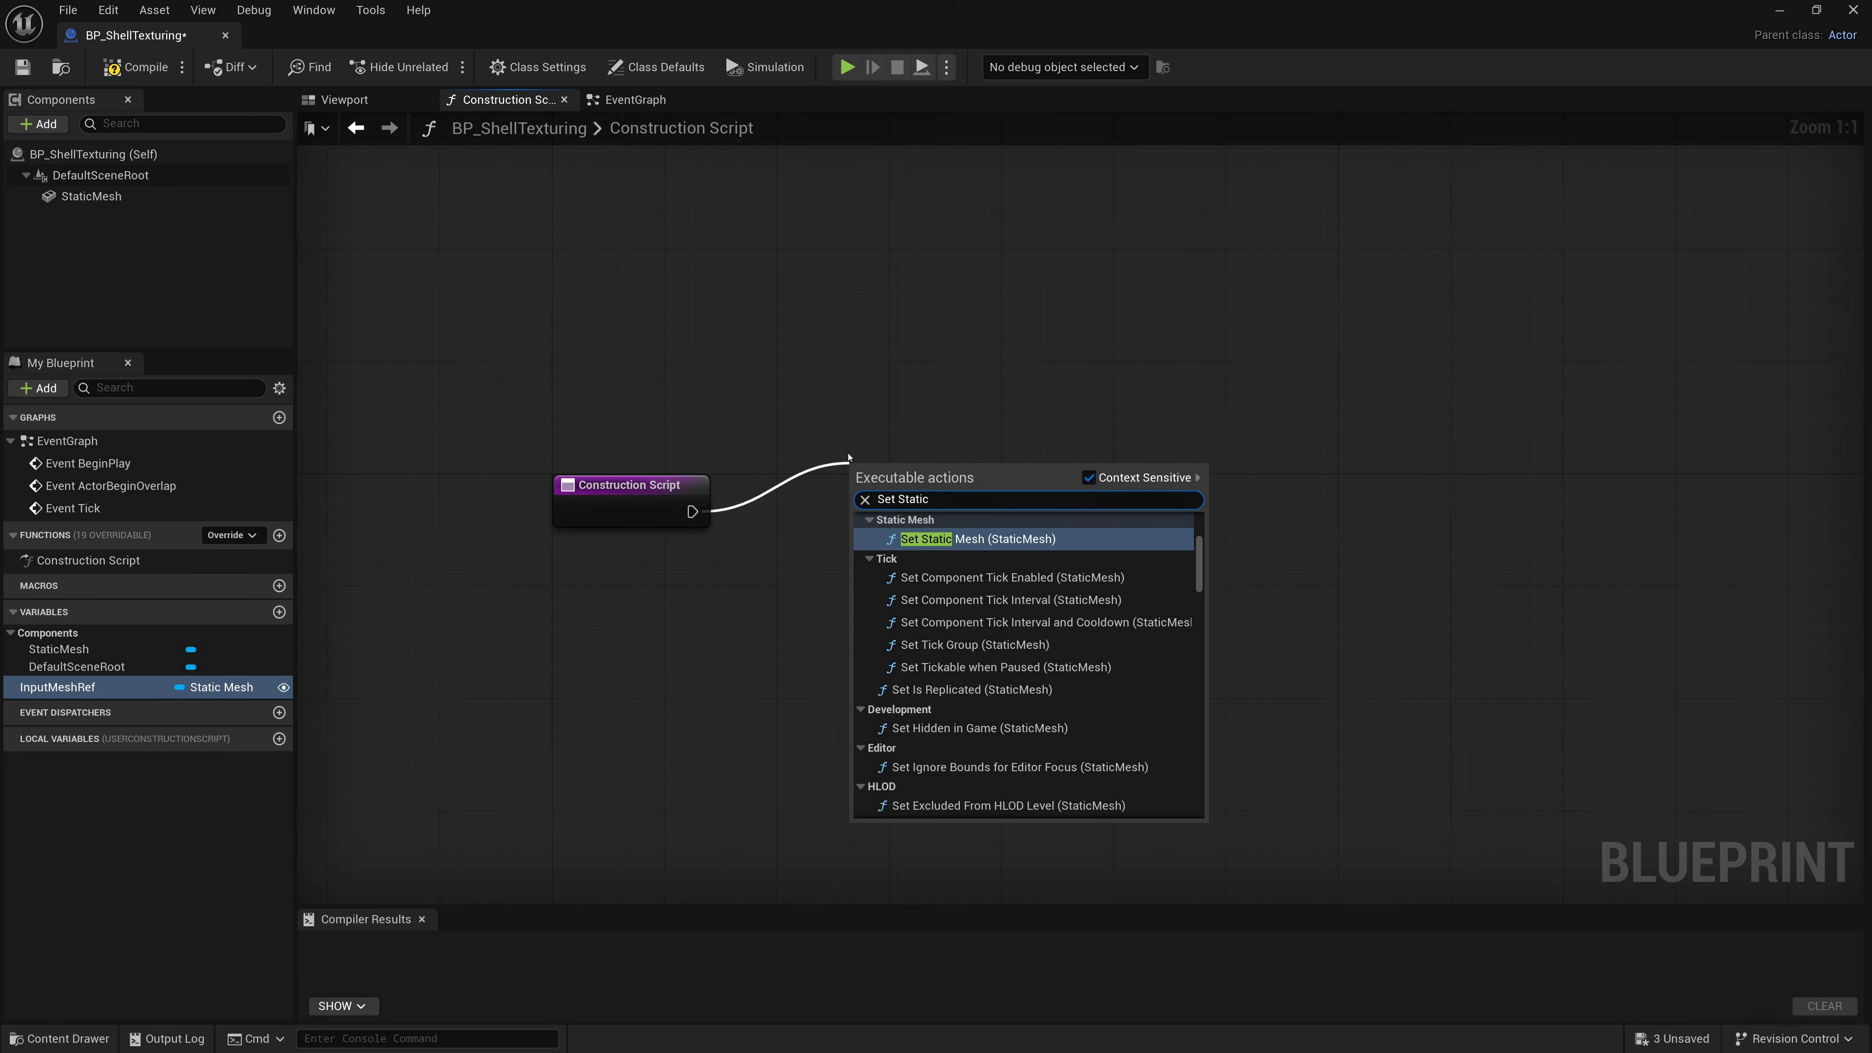
key("Return")
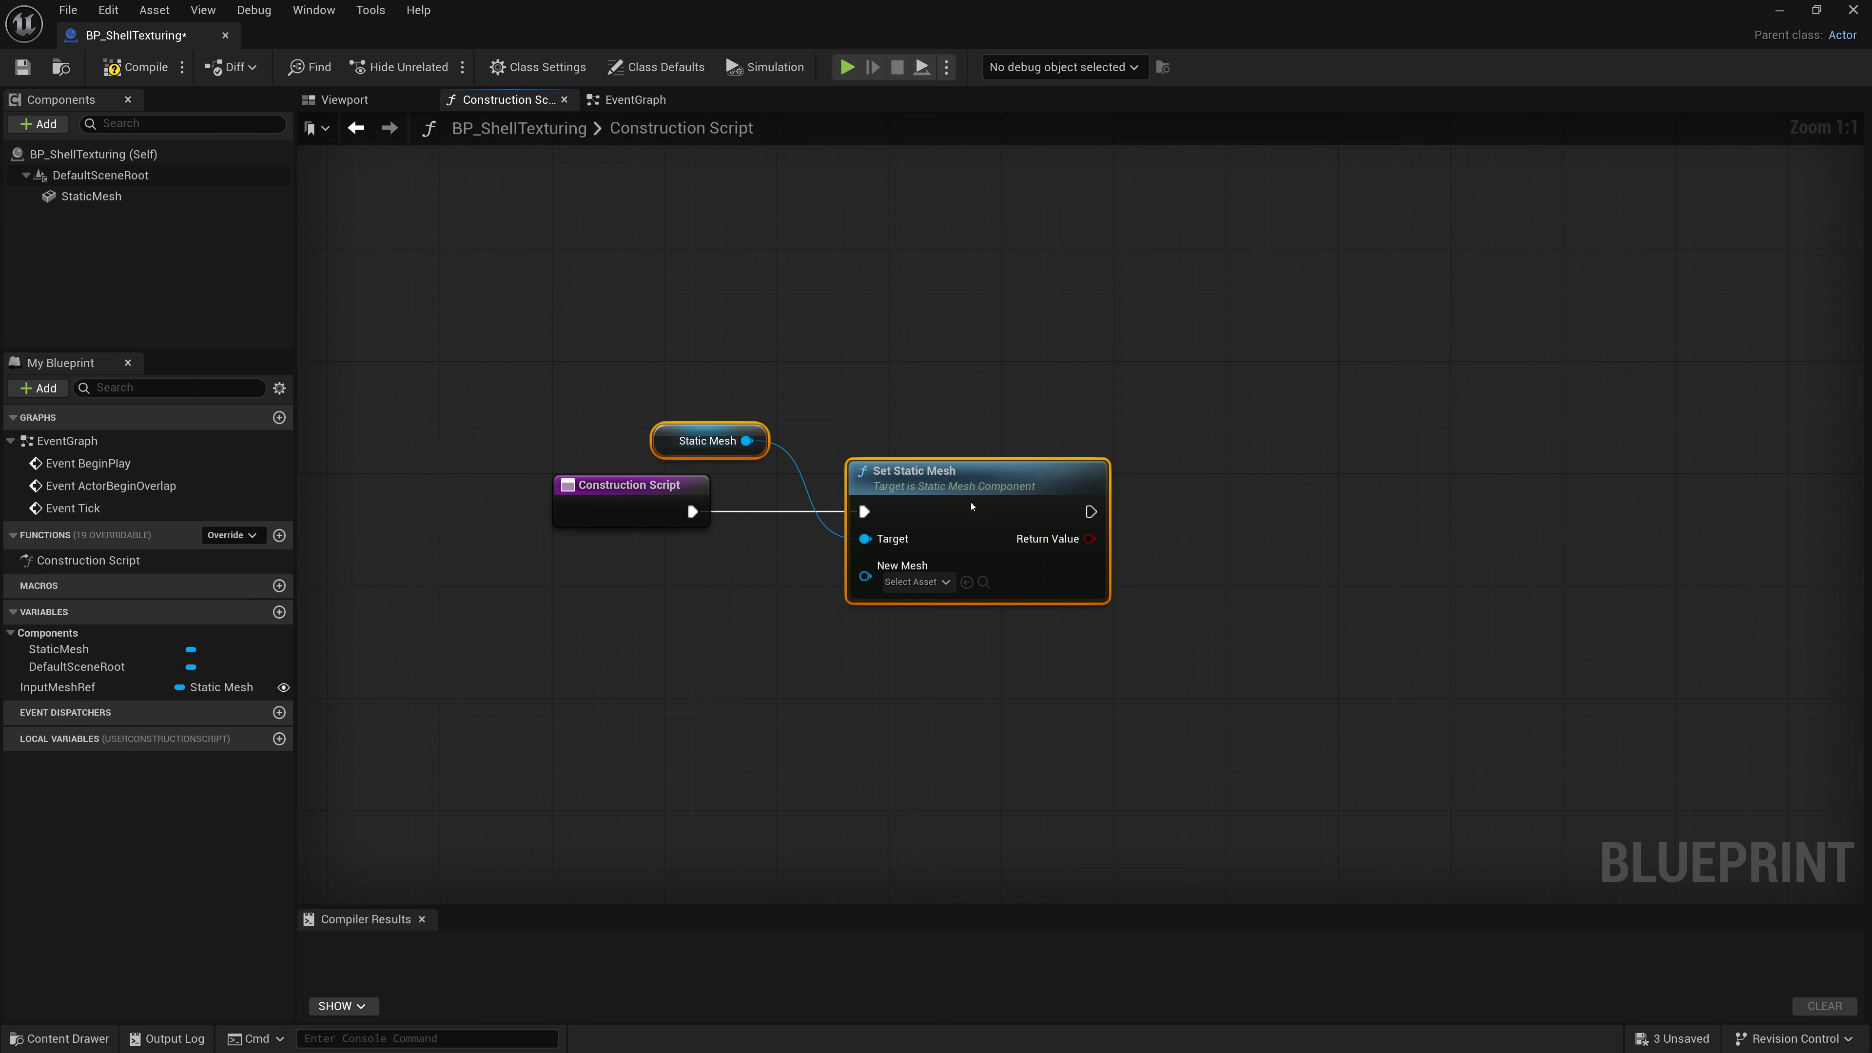
Rearrange the Static Mesh getter and Set Static Mesh nodes in the graph.
left_click_drag(971, 506, 980, 501)
left_click(857, 410)
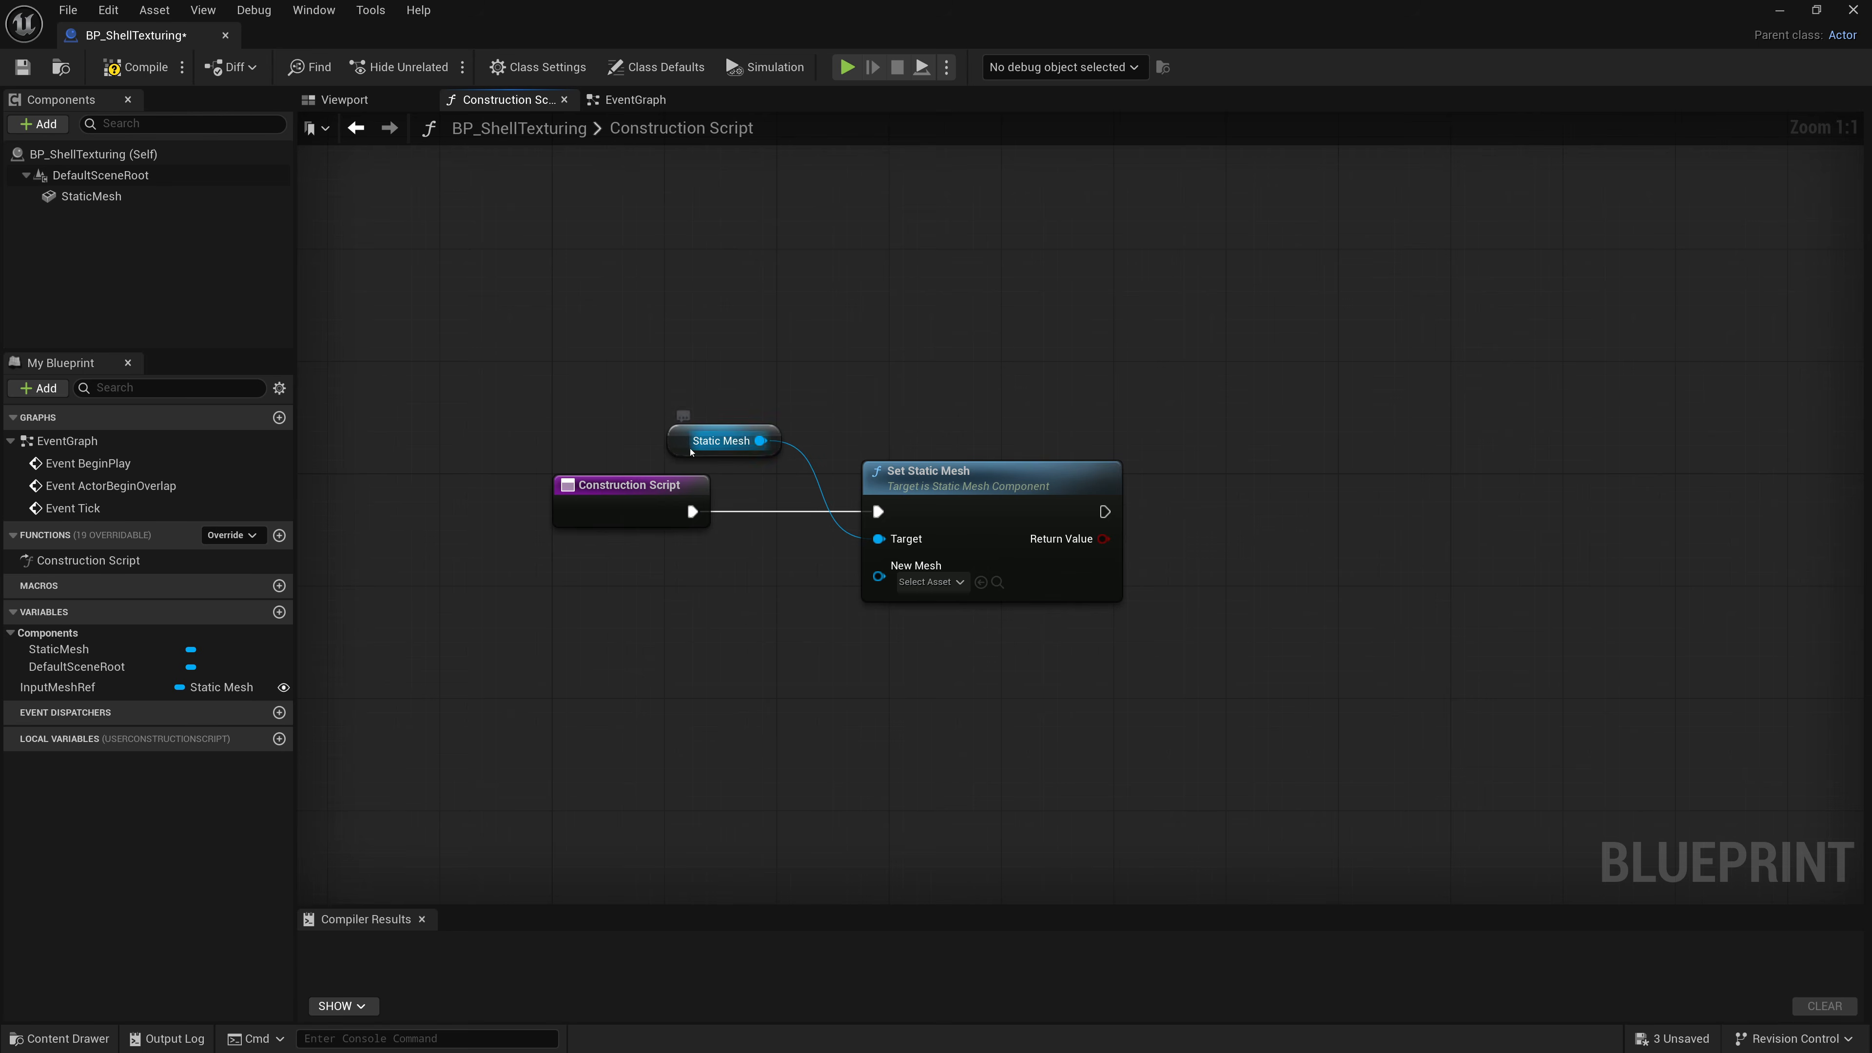
left_click_drag(686, 444, 621, 567)
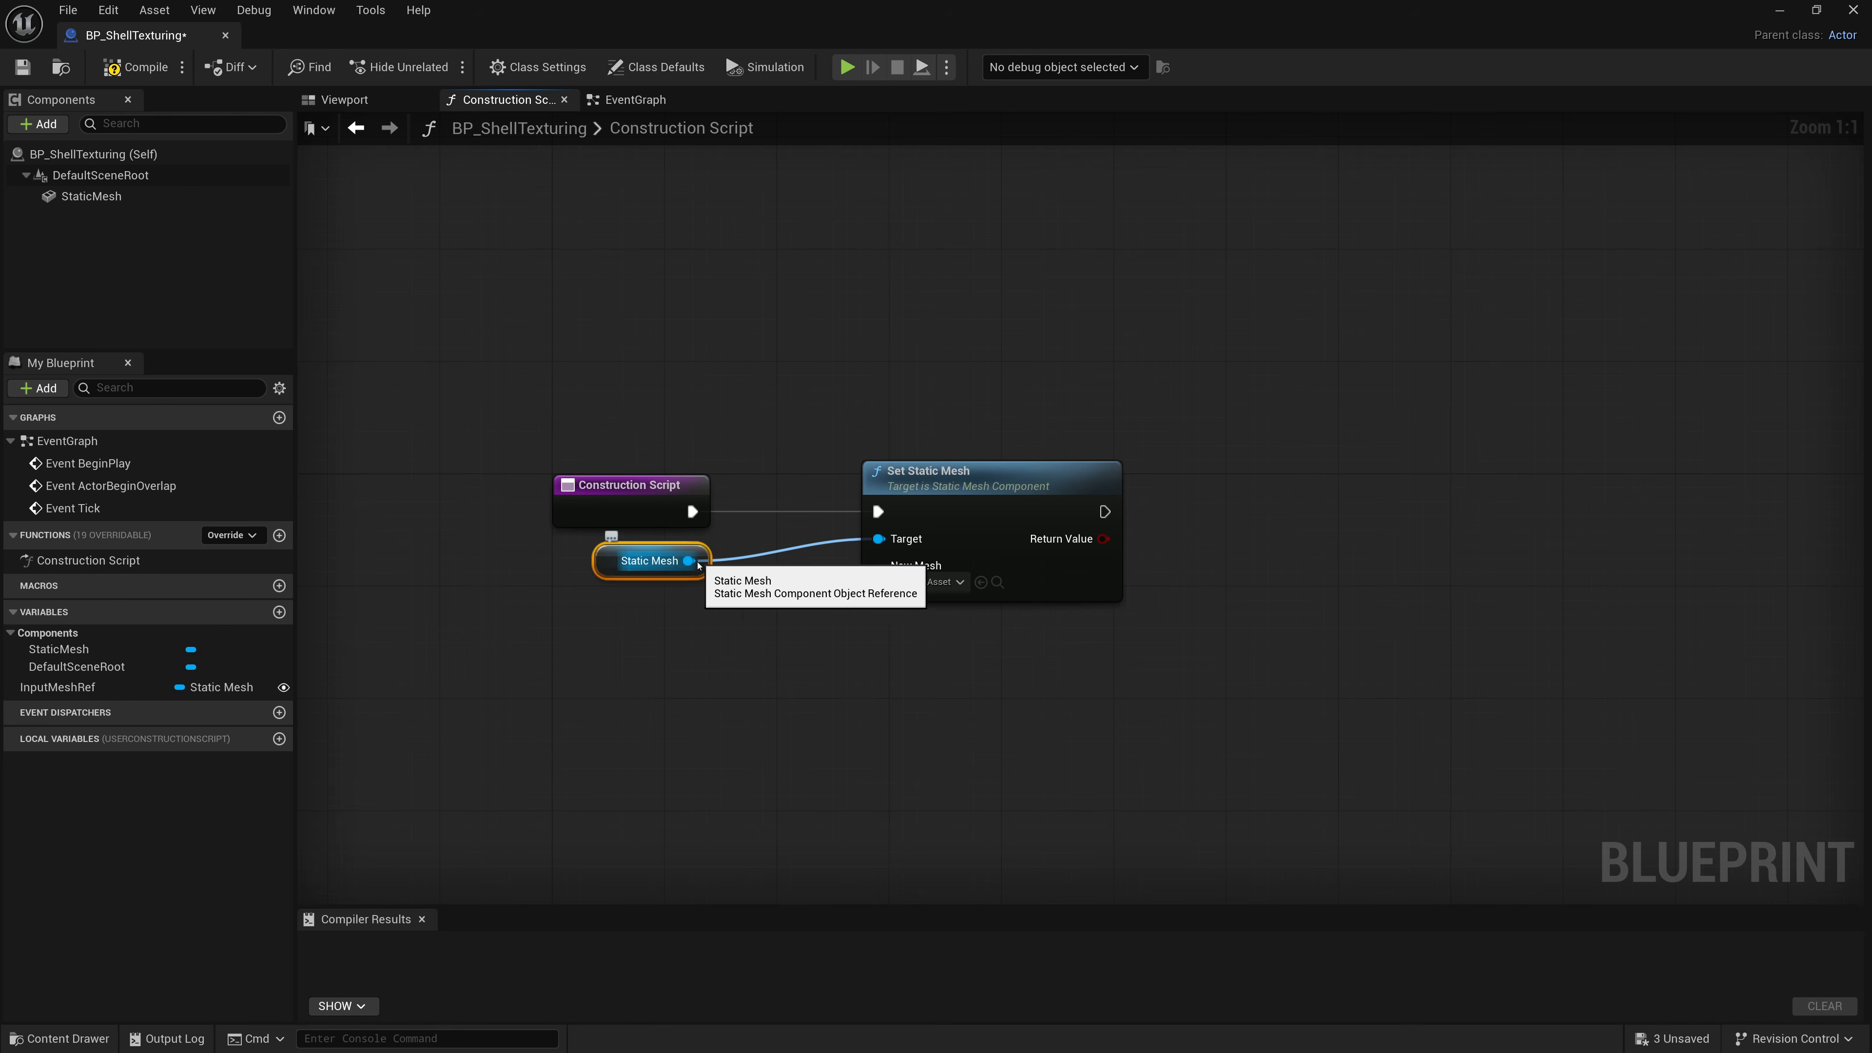
Rename the Static Mesh component to InputMesh.
right_click(105, 196)
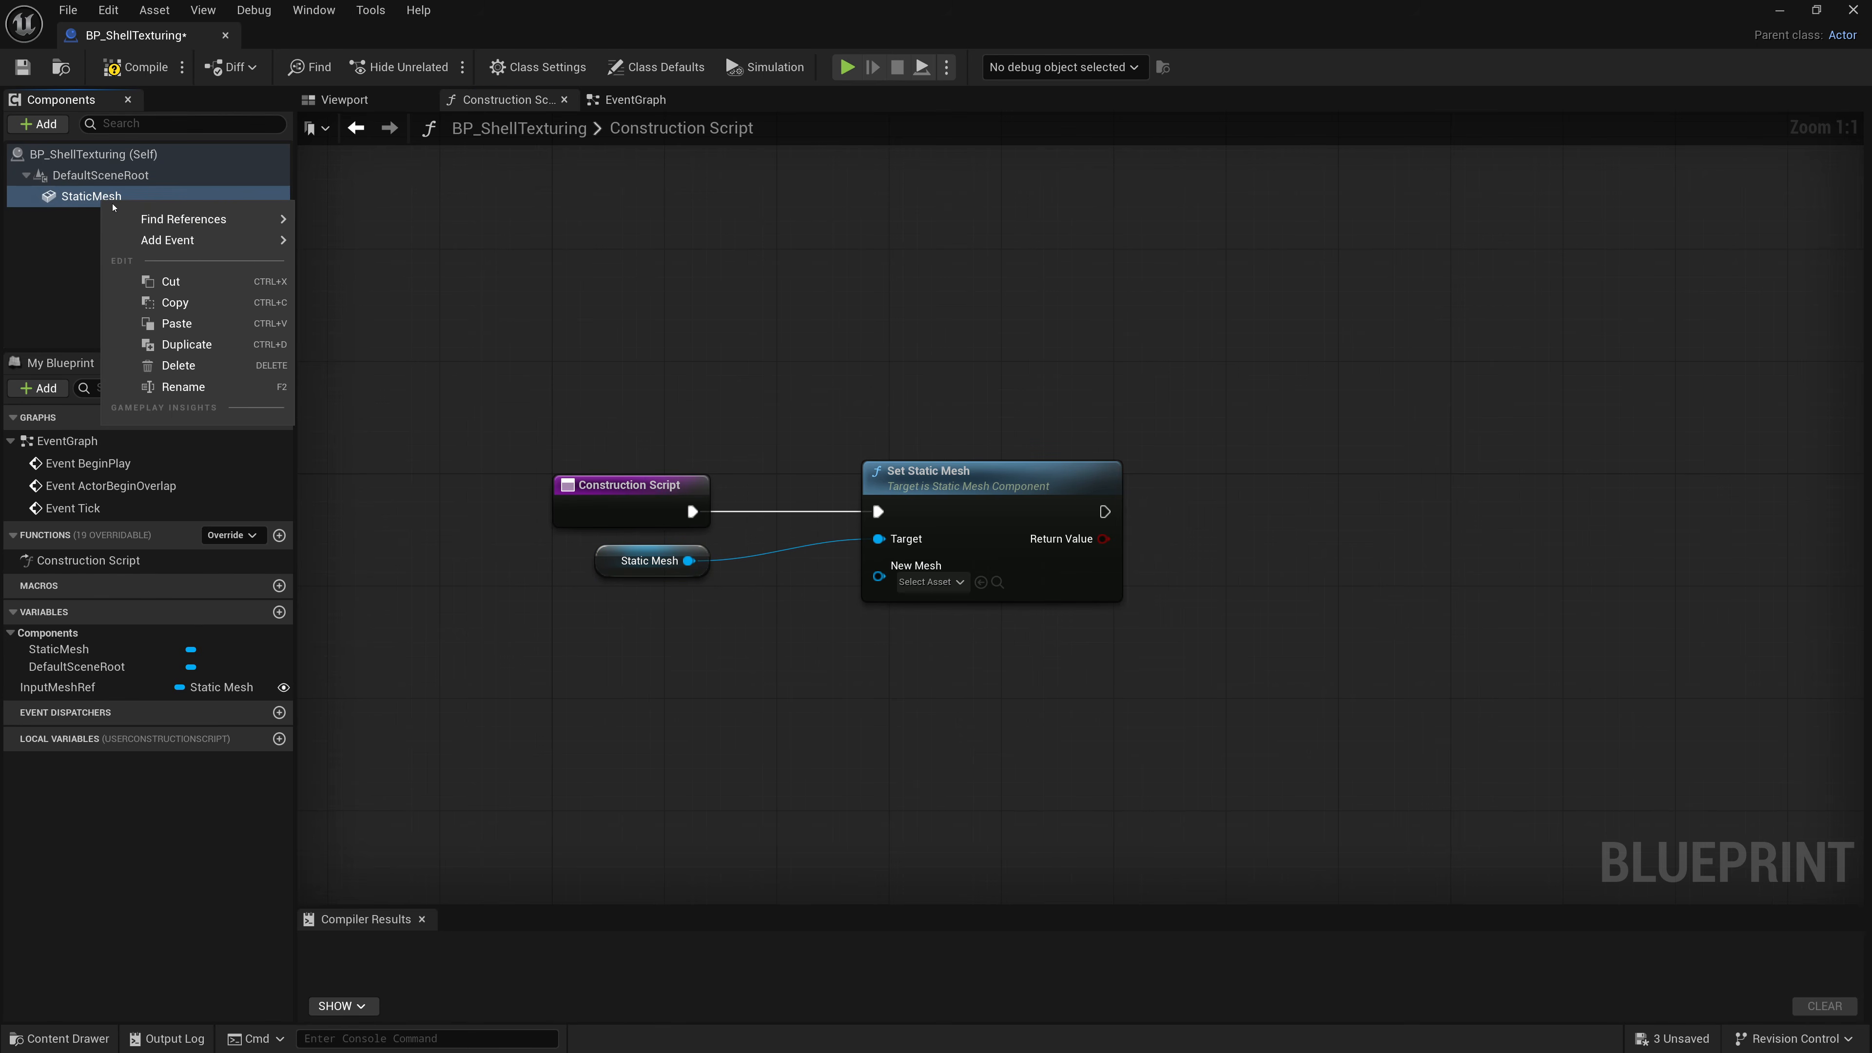
left_click(200, 385)
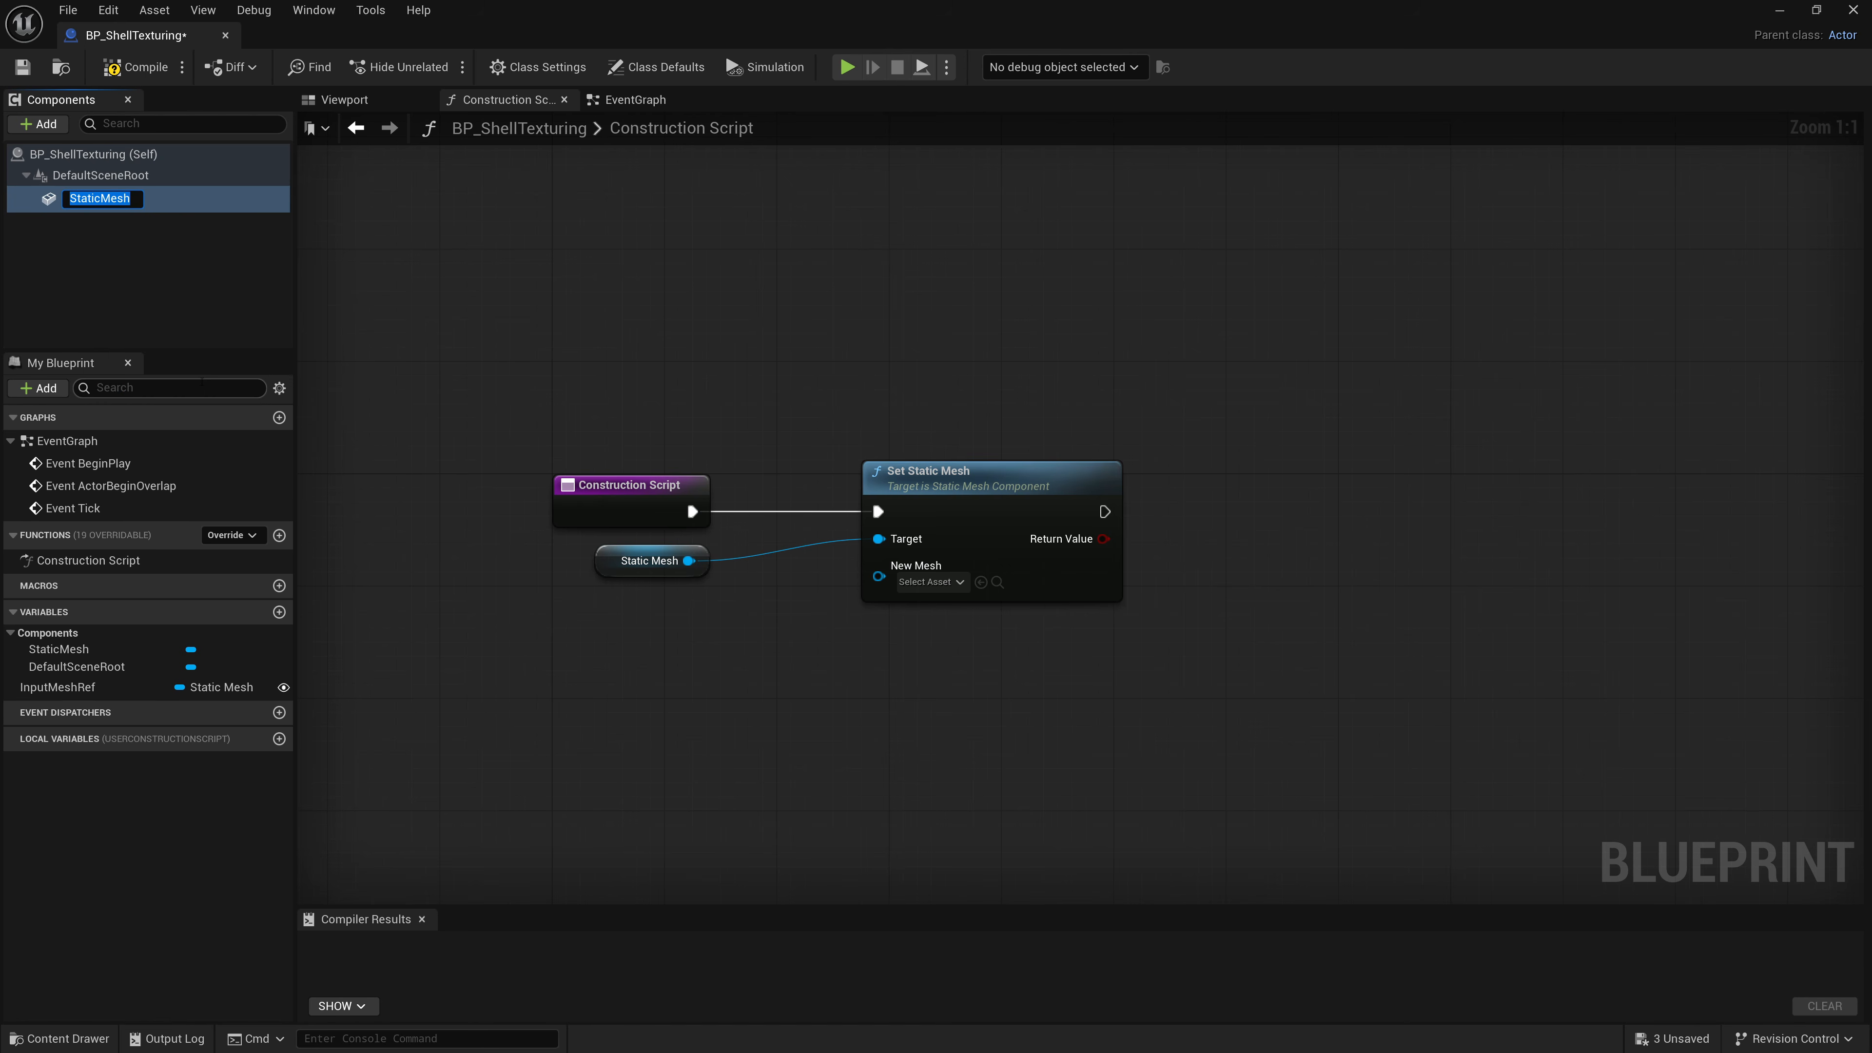
type("InputMesh")
key("Return")
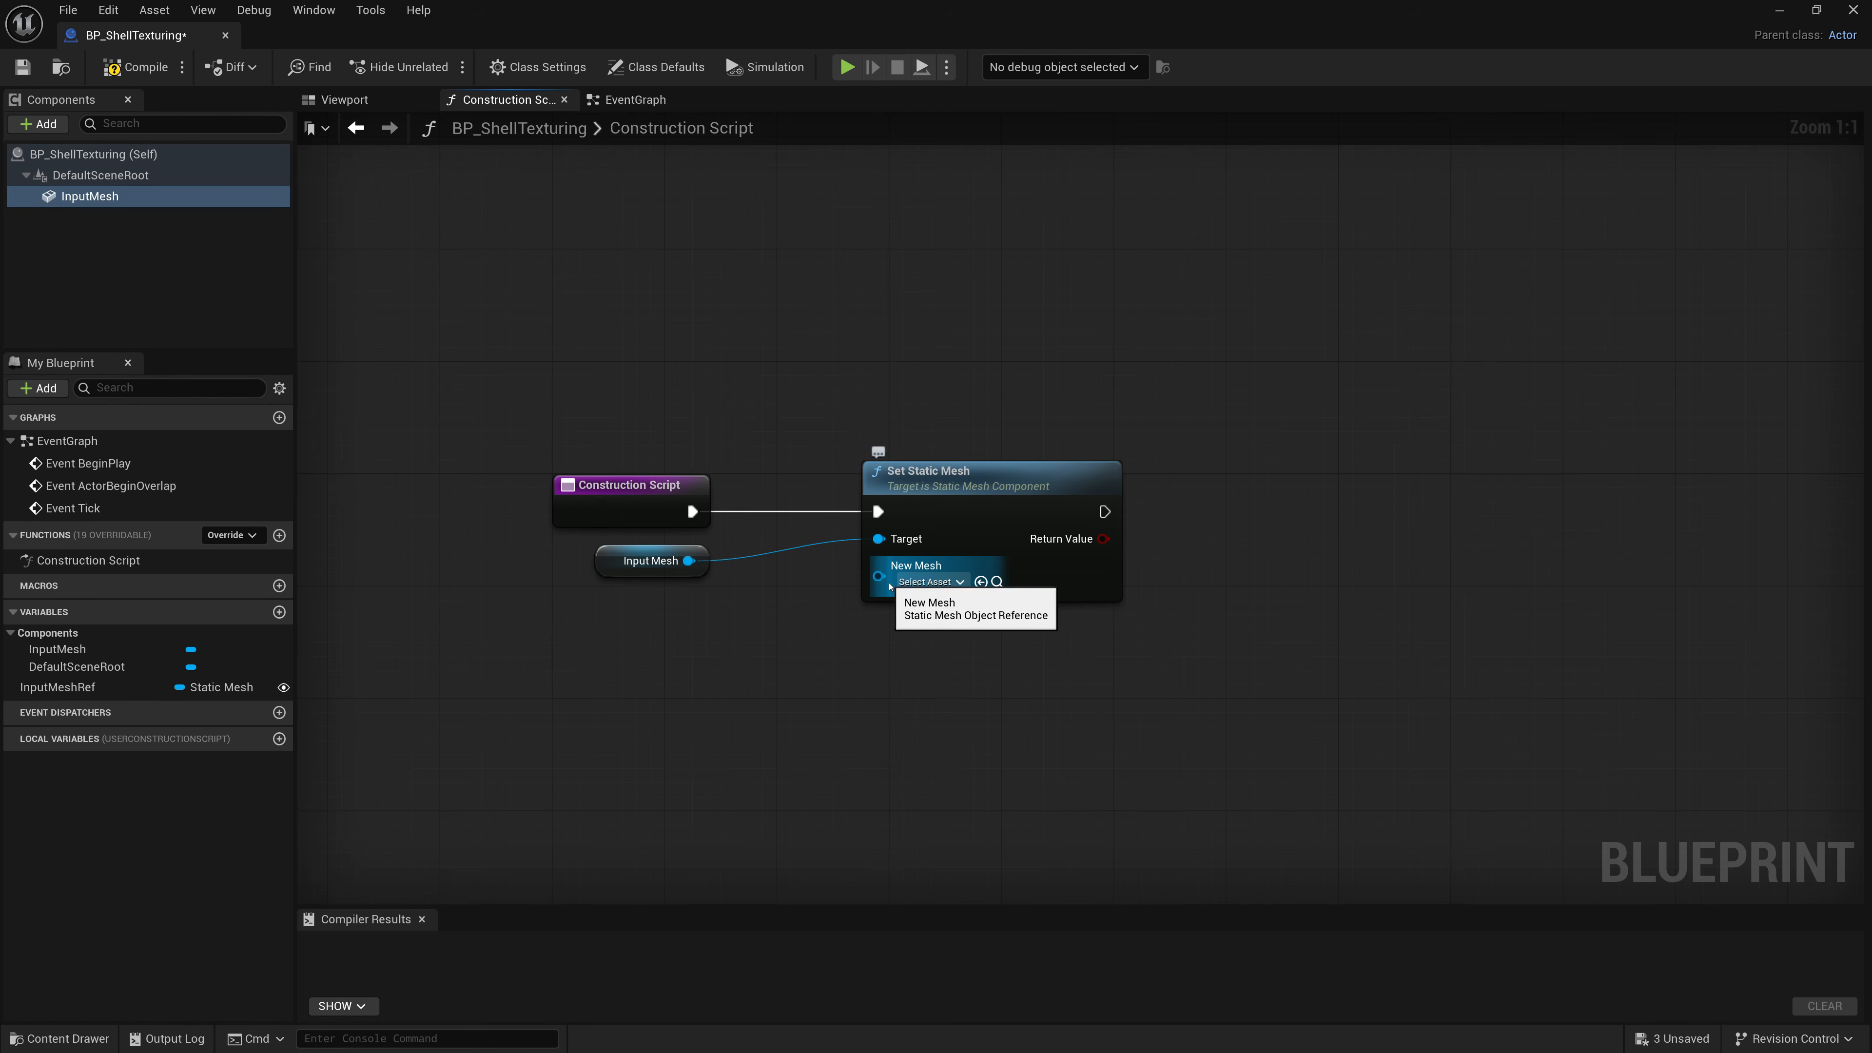
Add a getter for InputMeshRef and connect it to the New Mesh input of Set Static Mesh.
left_click_drag(57, 686, 566, 610)
left_click(605, 646)
left_click_drag(566, 626, 881, 565)
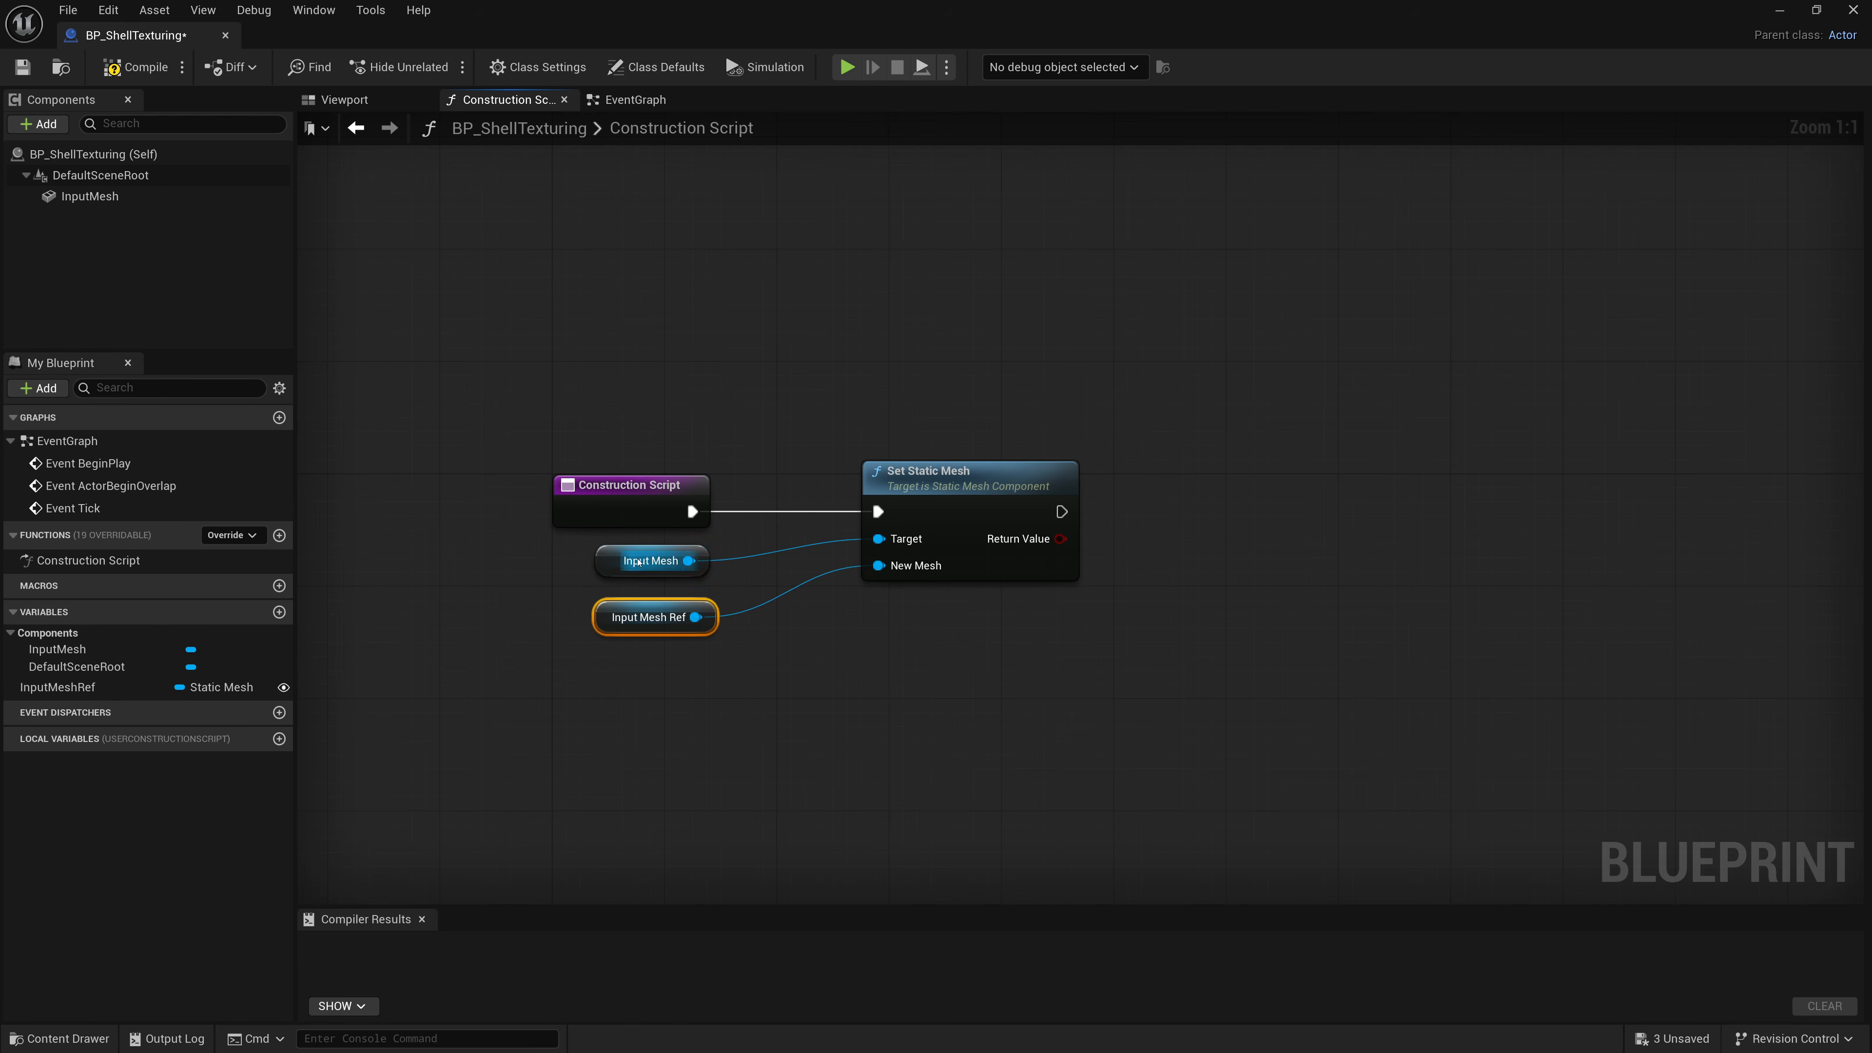
left_click_drag(990, 514, 920, 514)
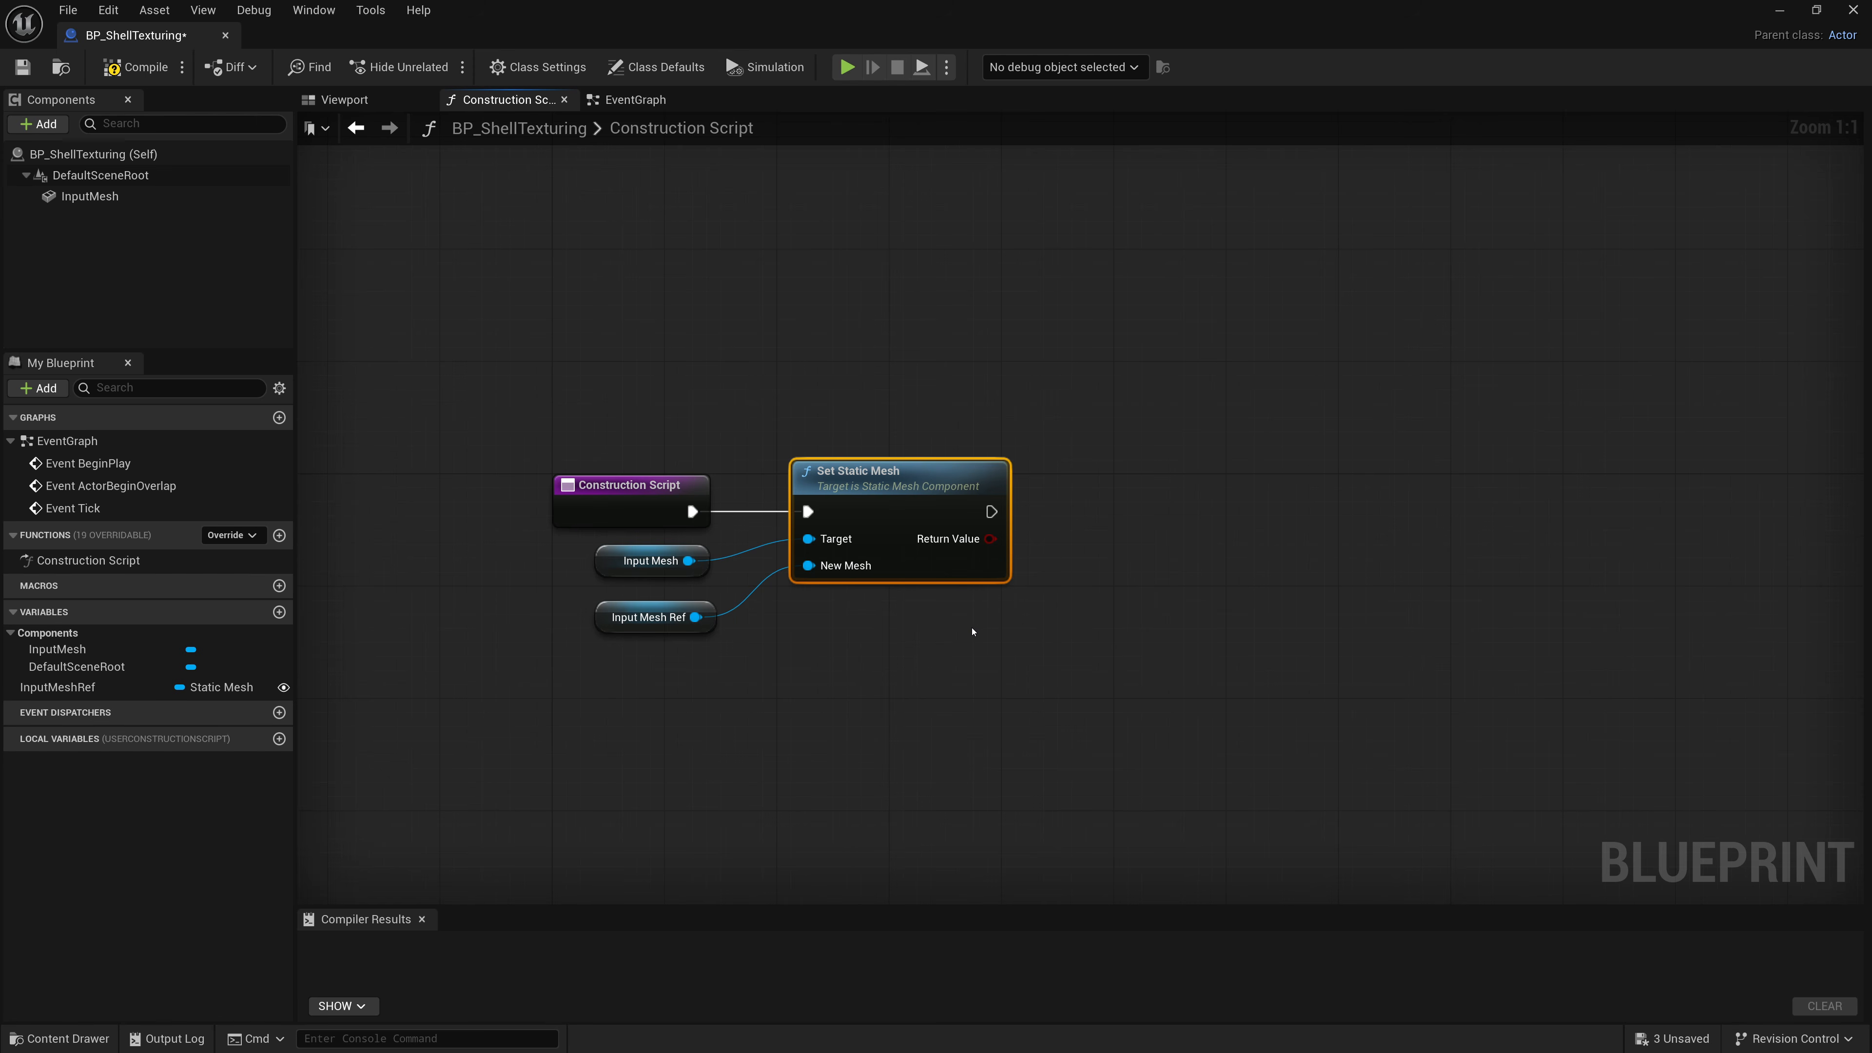
Set InputMeshRef's default value to the Sphere static mesh, and compile and save the blueprint.
left_click(50, 693)
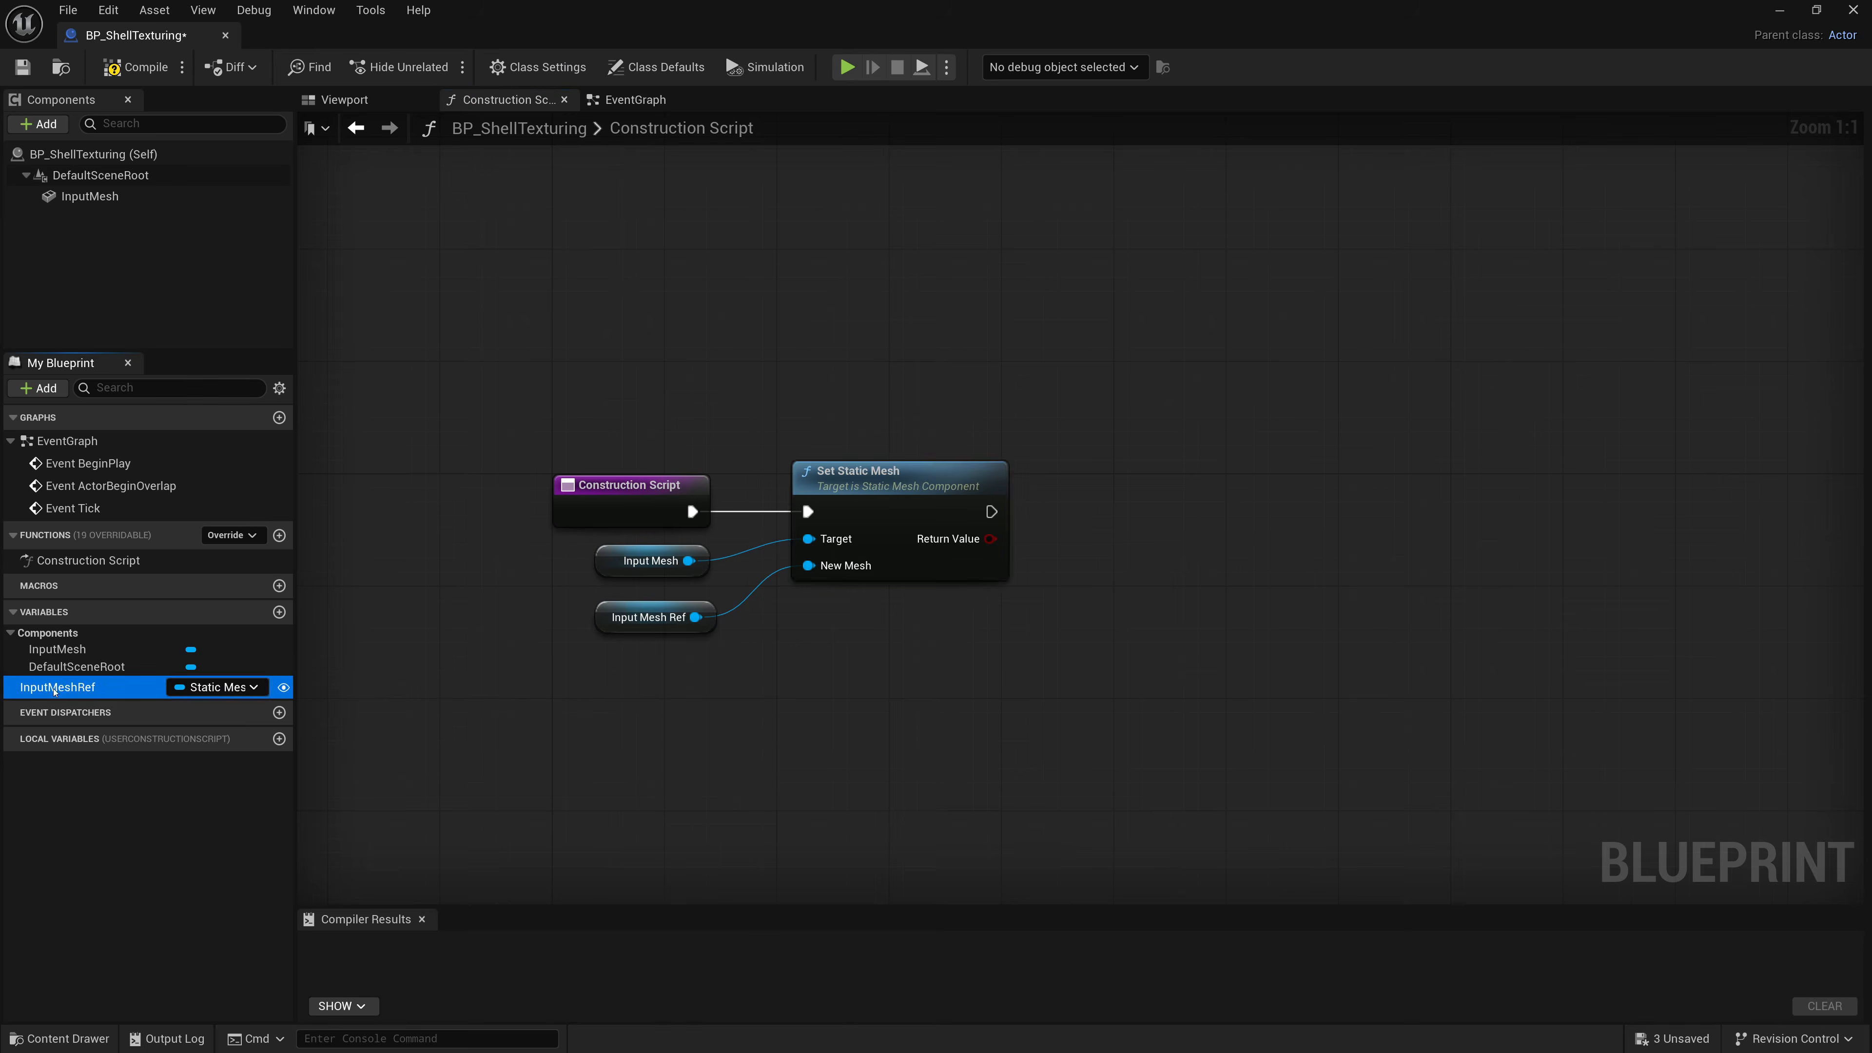
left_click_drag(1864, 571, 1390, 573)
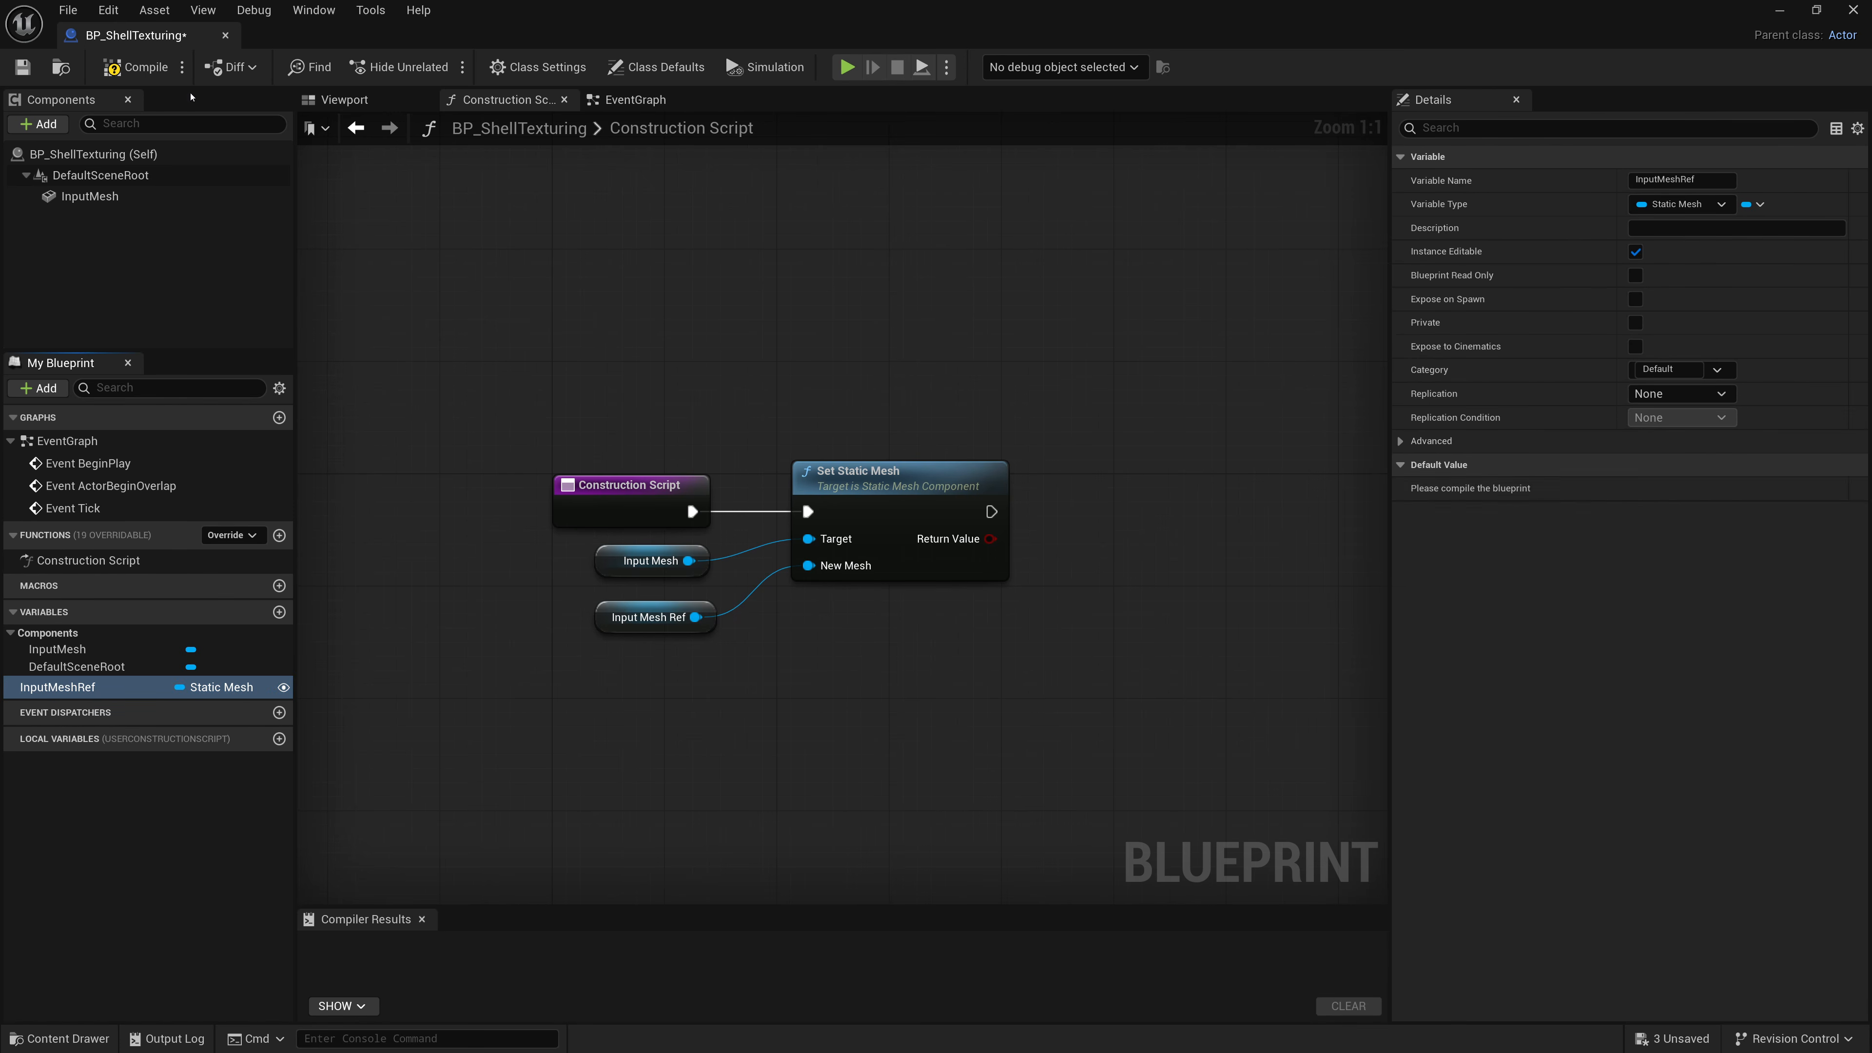
left_click(129, 67)
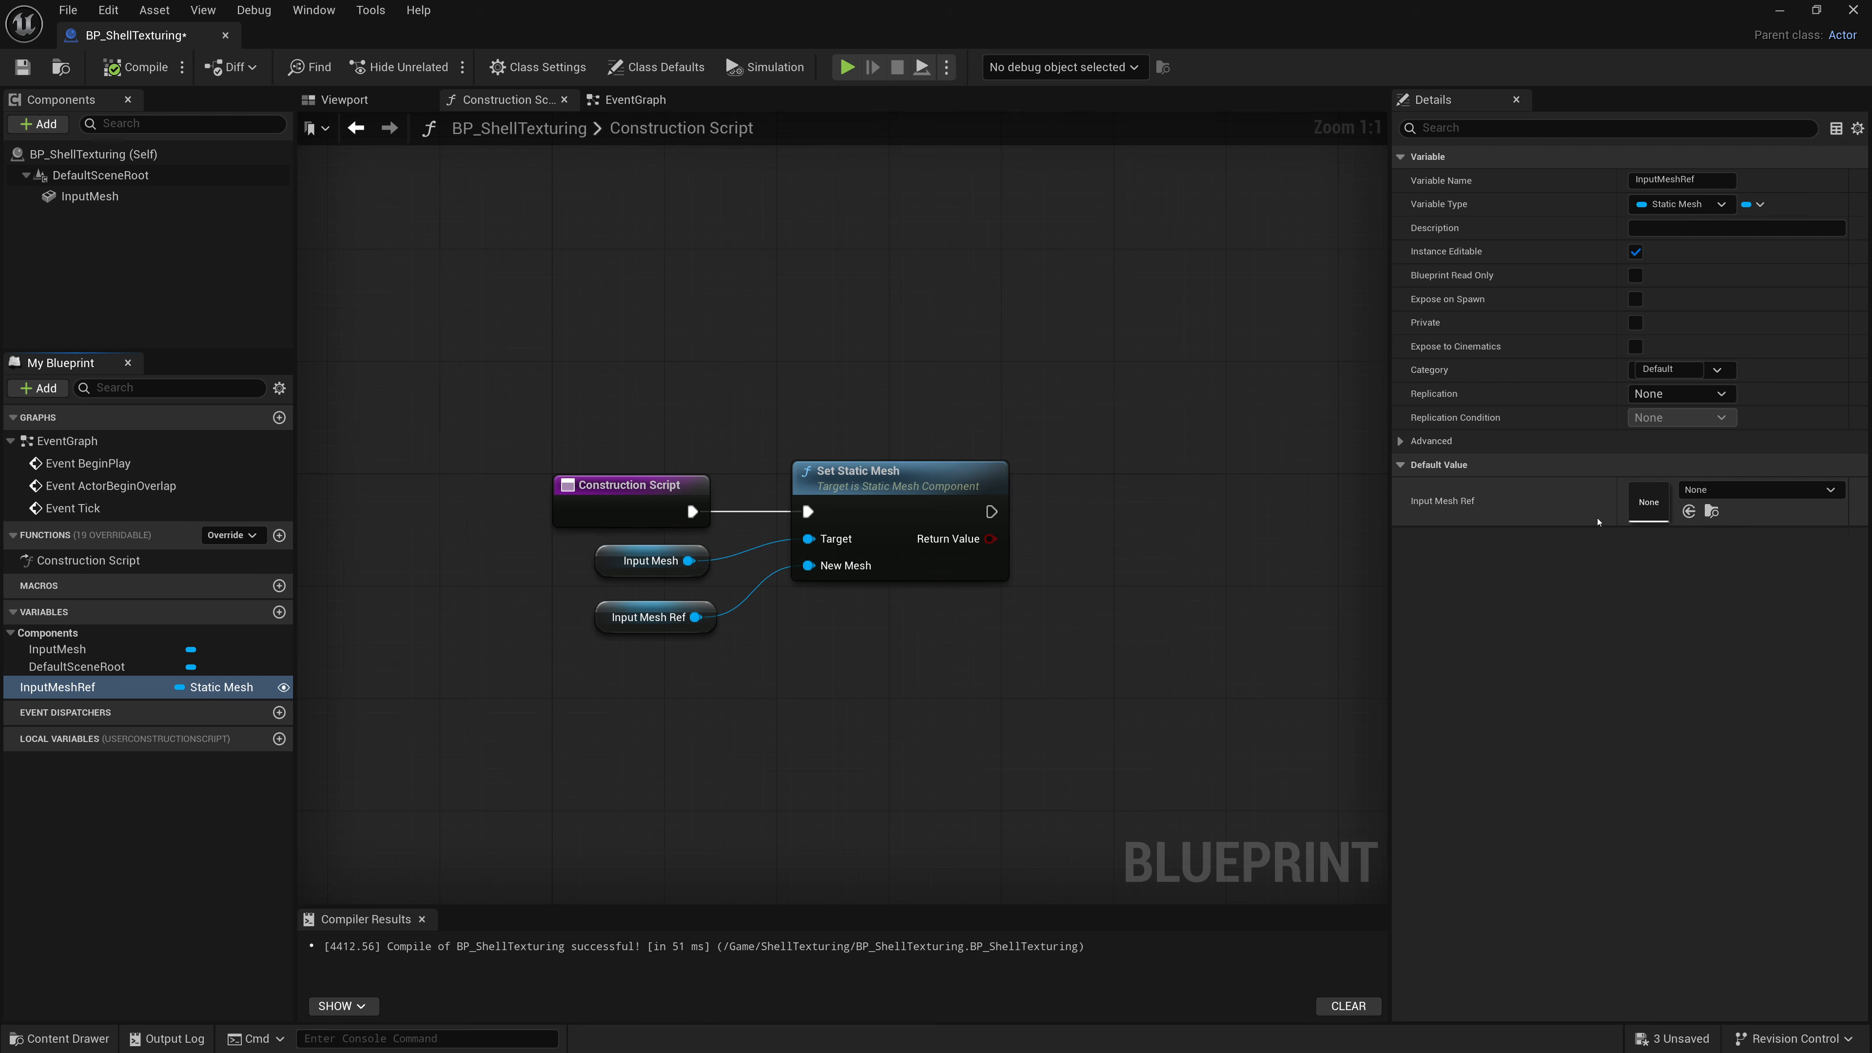
left_click(1704, 490)
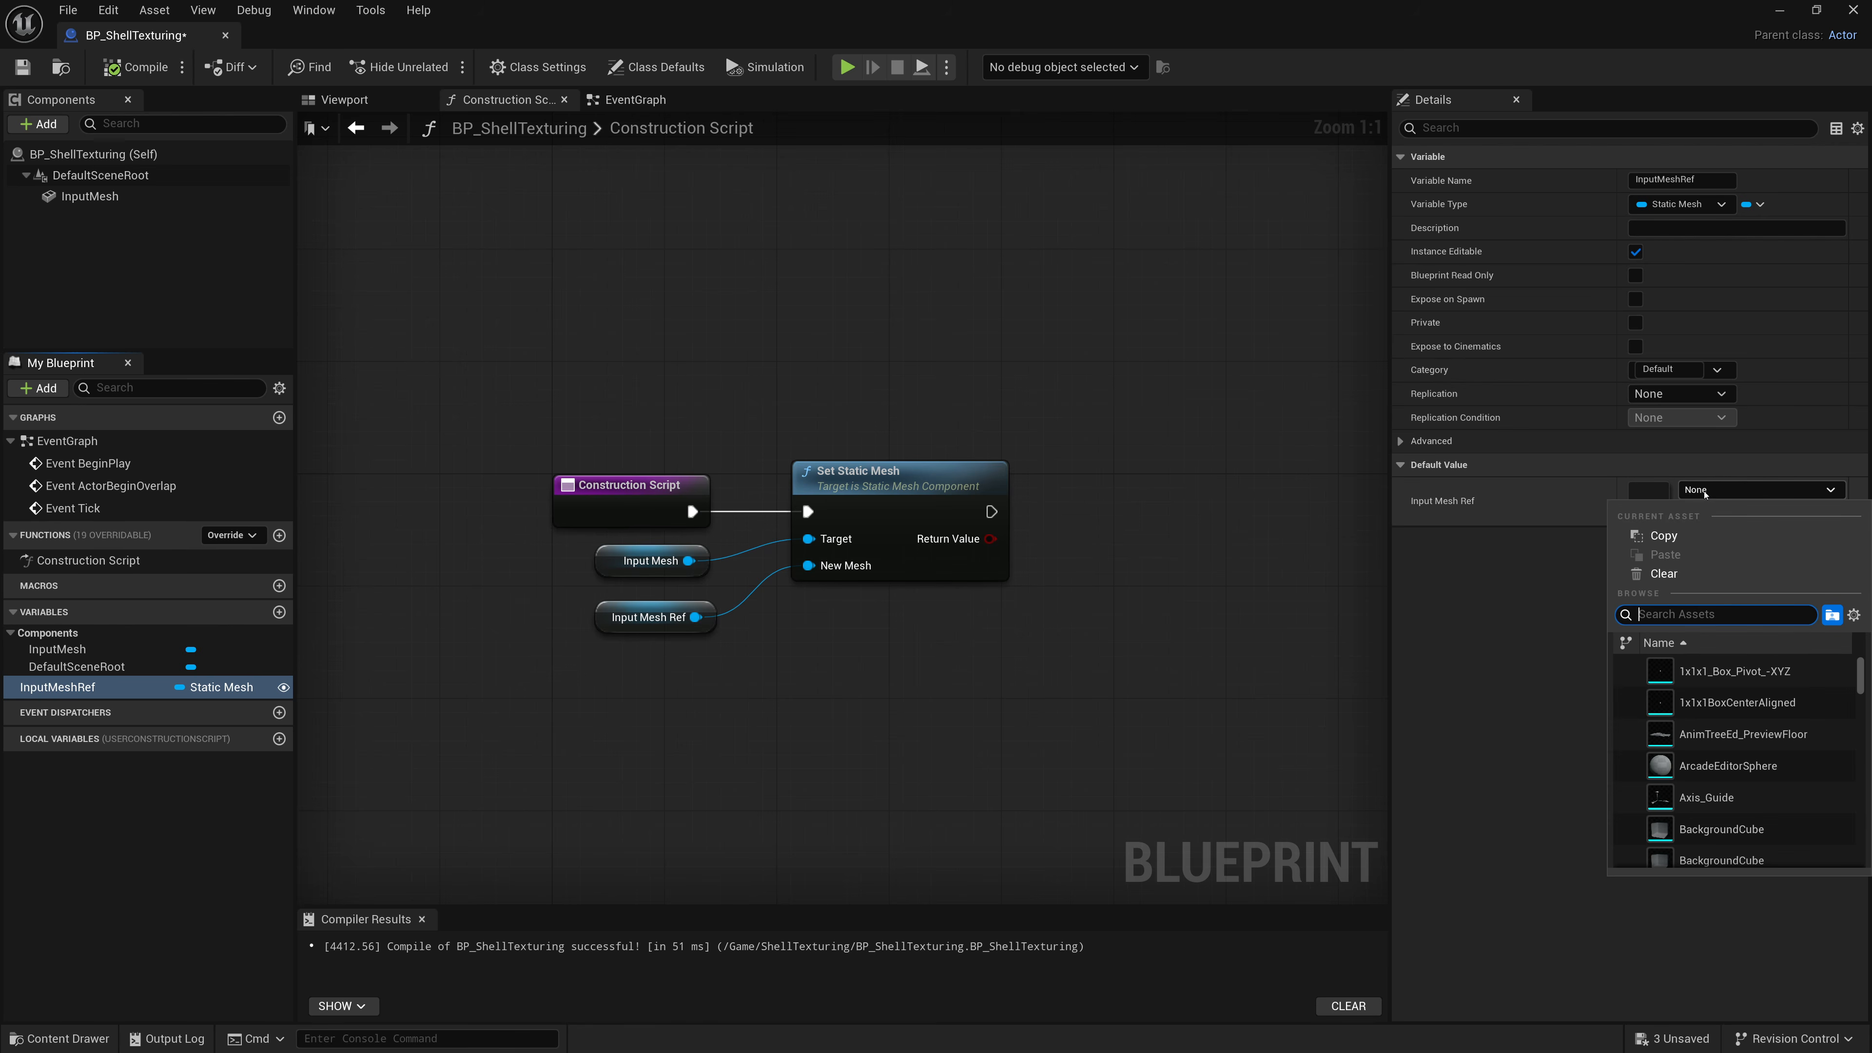
type("Sphere")
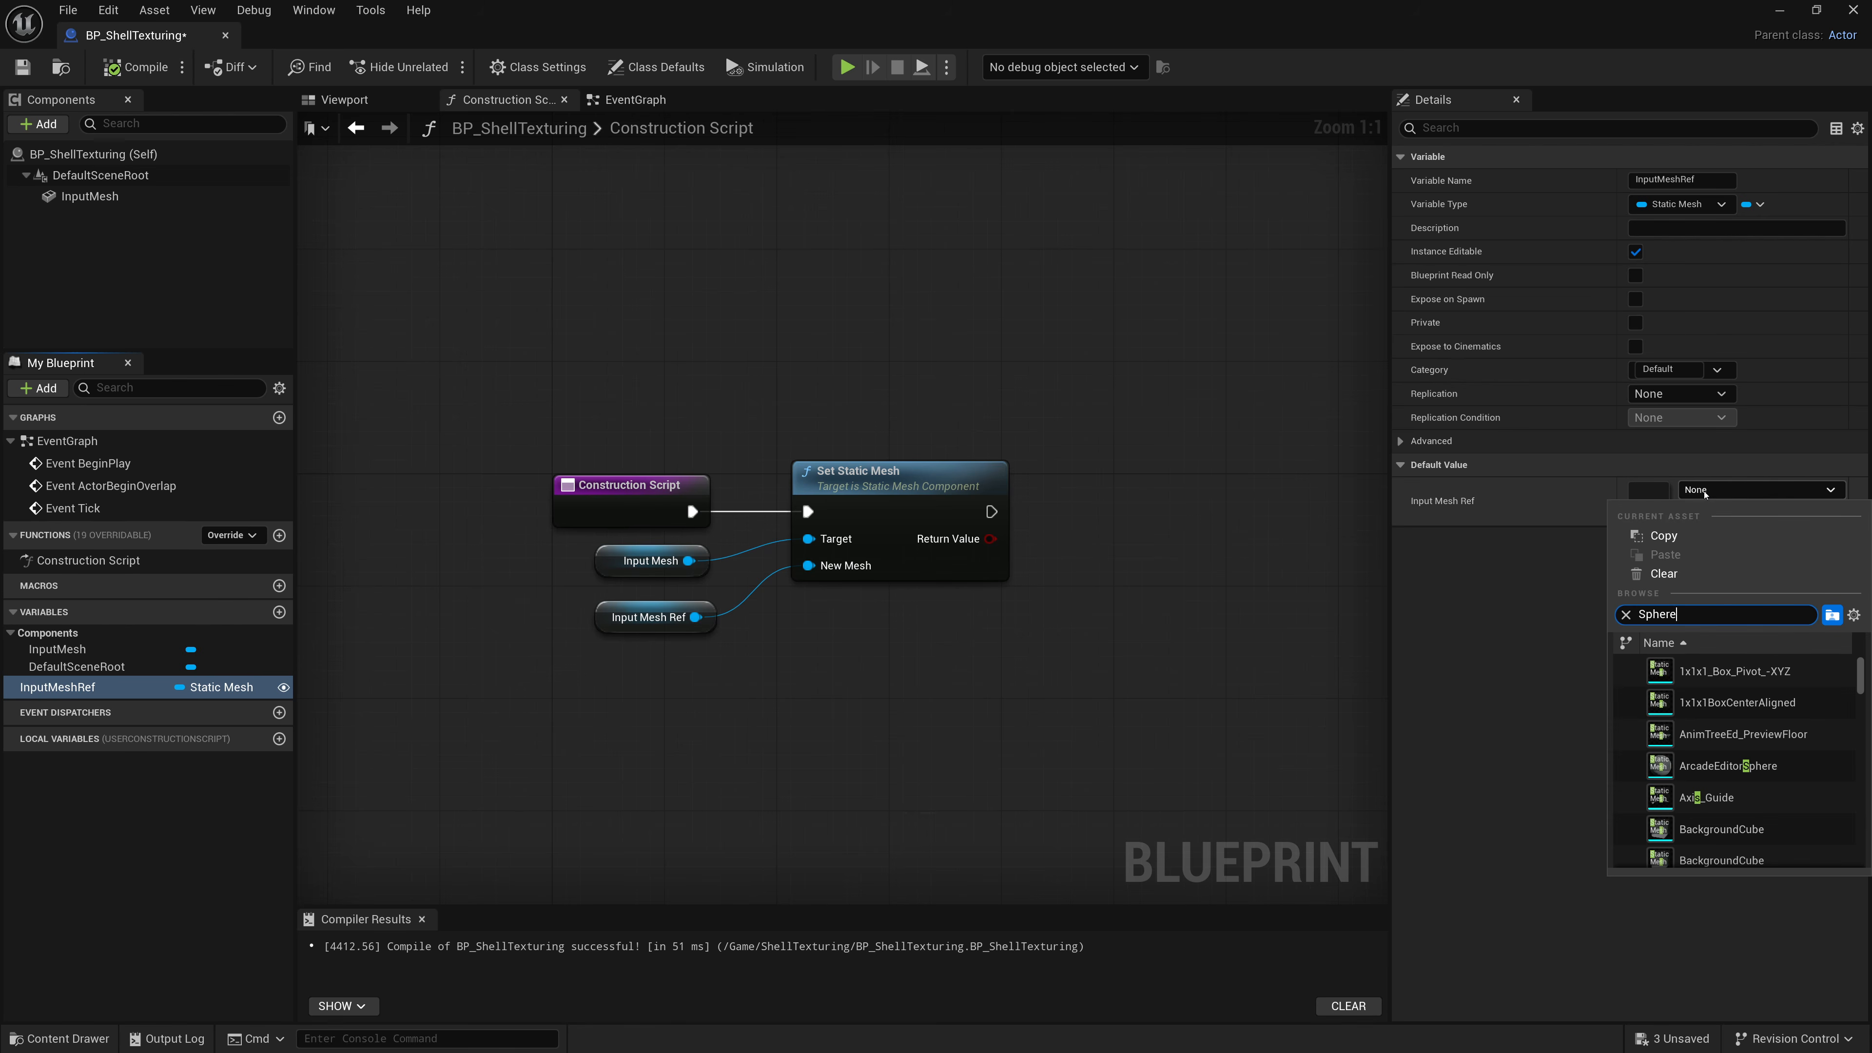
scroll(1765, 740, "down", 10)
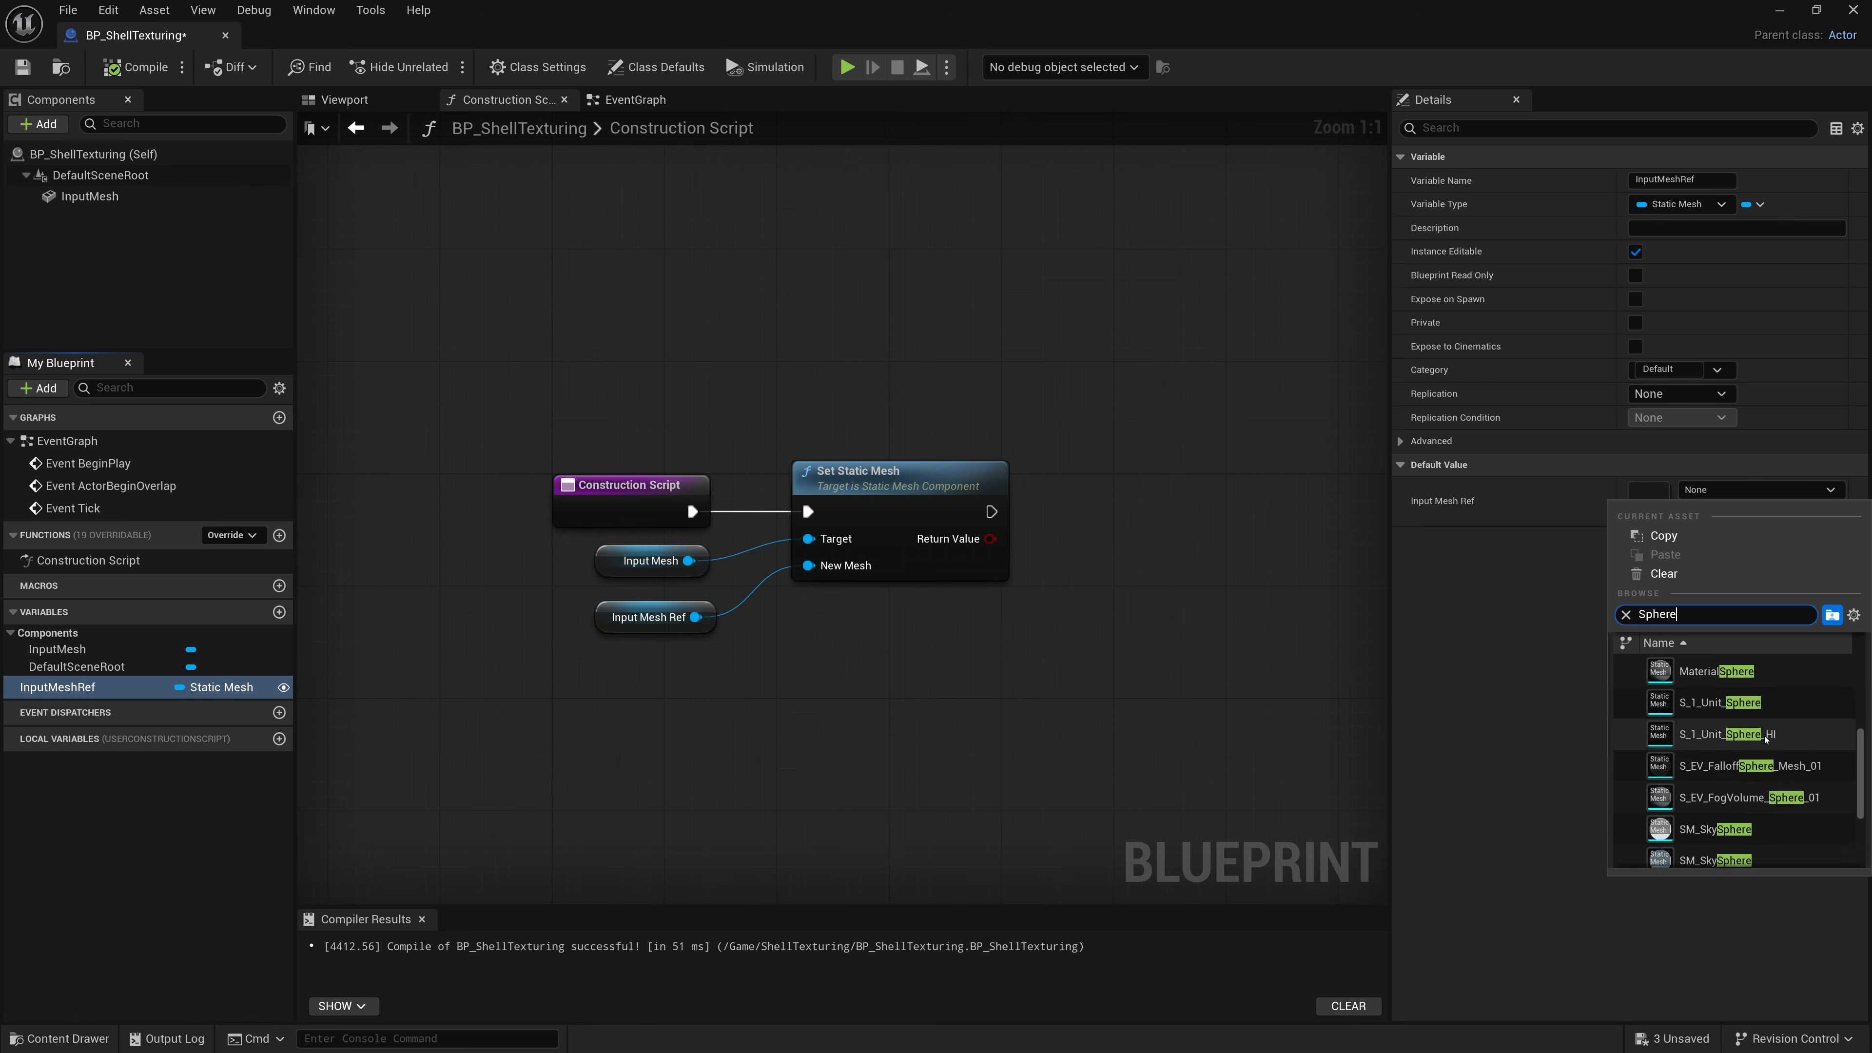
scroll(1765, 739, "down", 3)
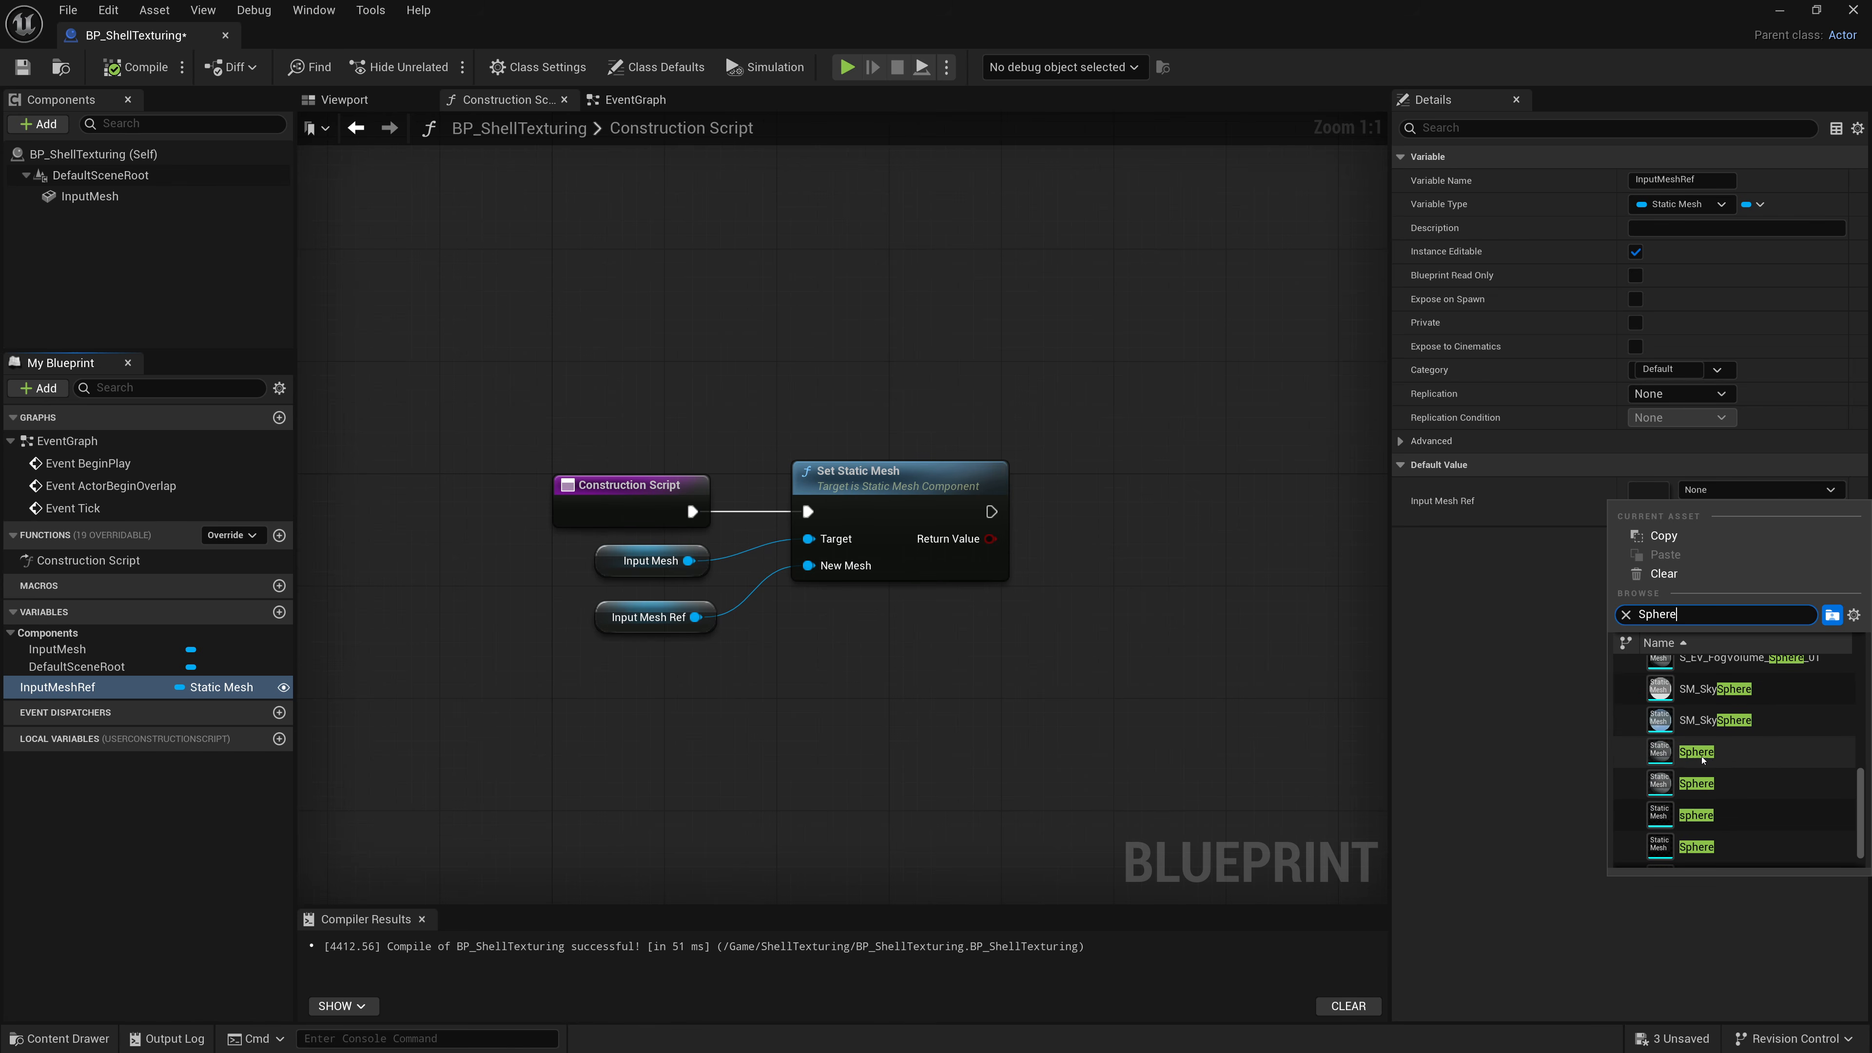
left_click(1702, 753)
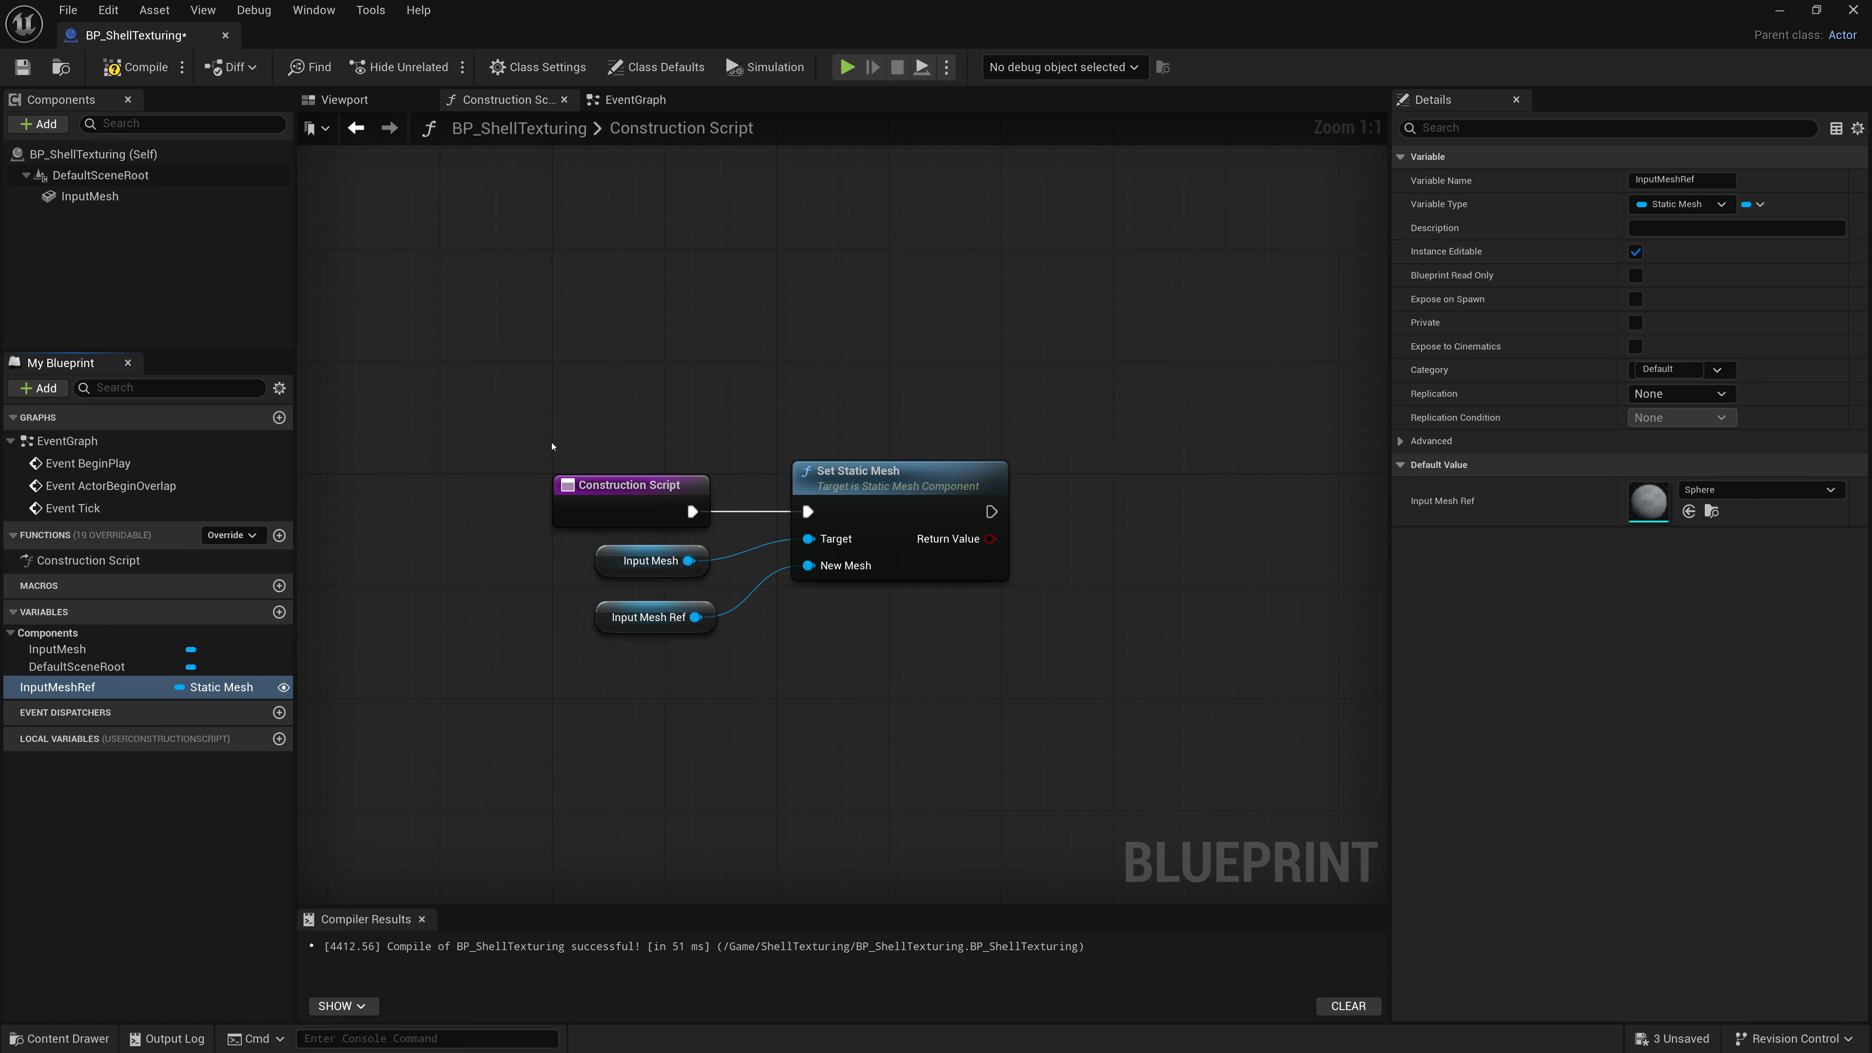
left_click(136, 67)
left_click(22, 67)
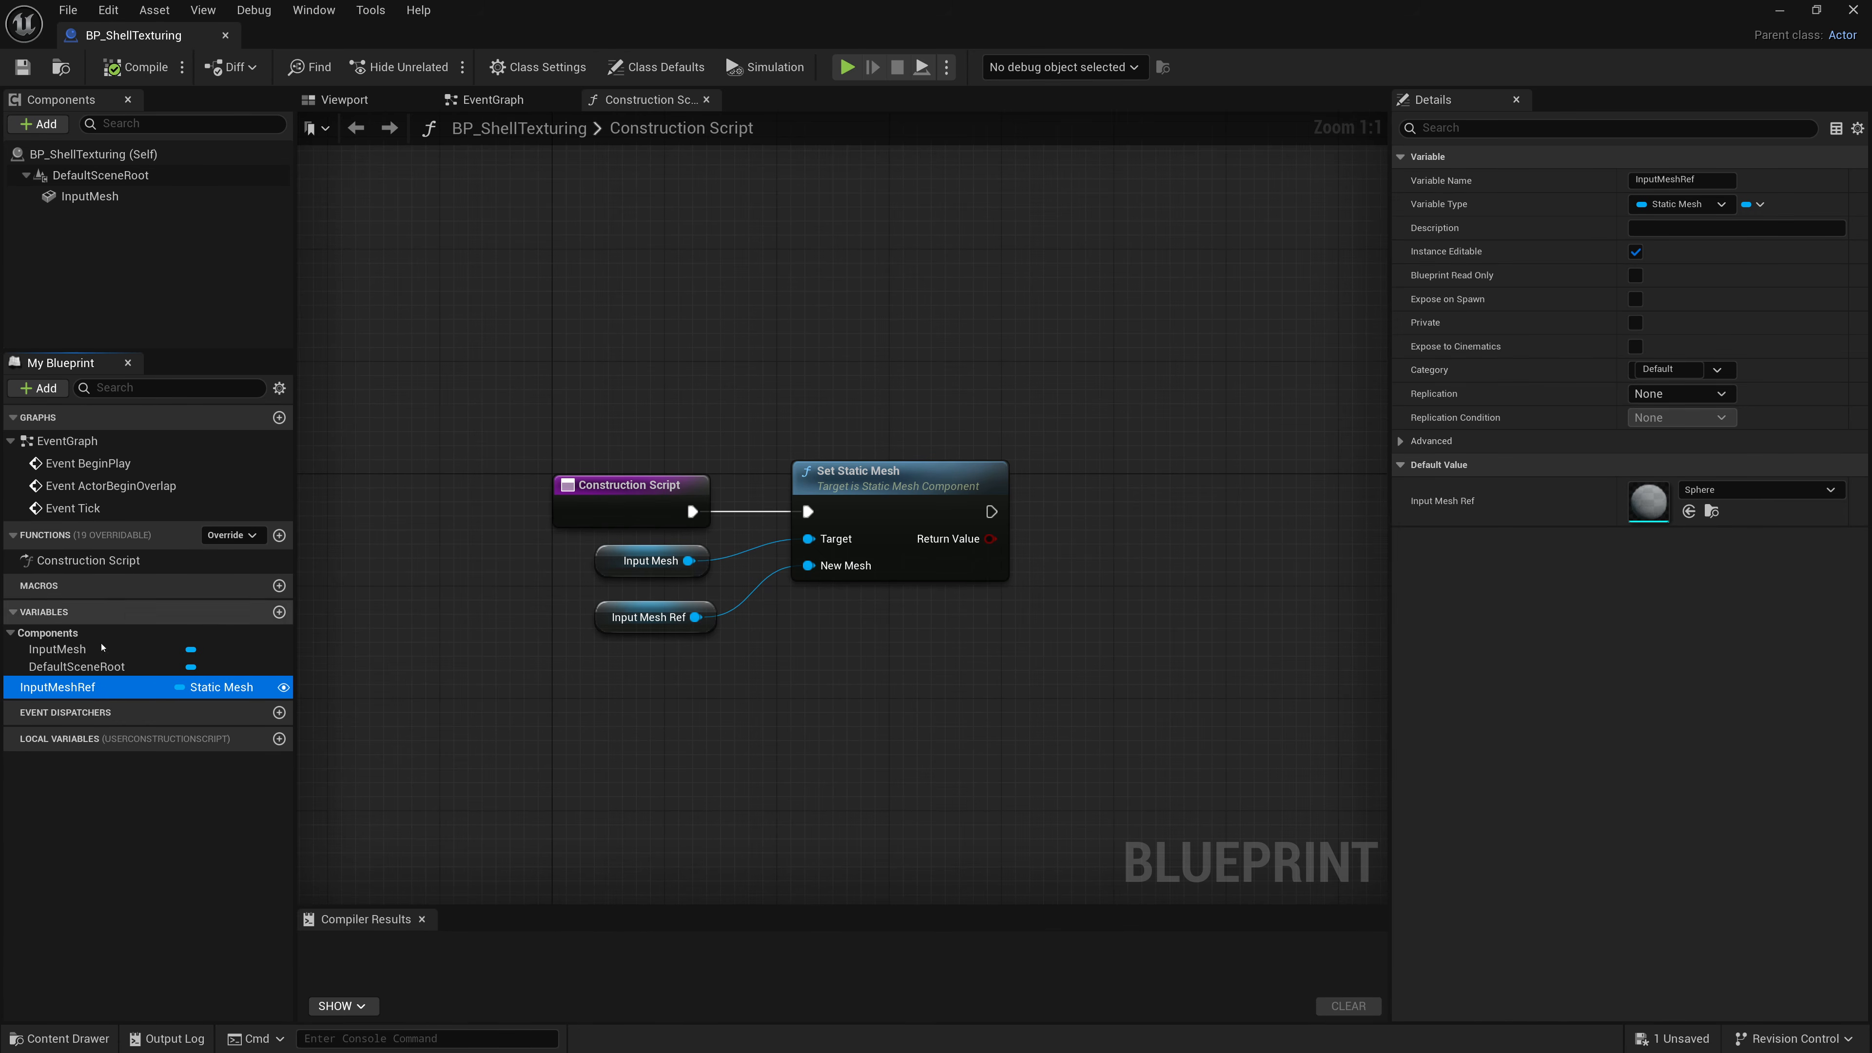
Add a new Integer variable named ShellCount.
left_click(280, 612)
type("ShellCount")
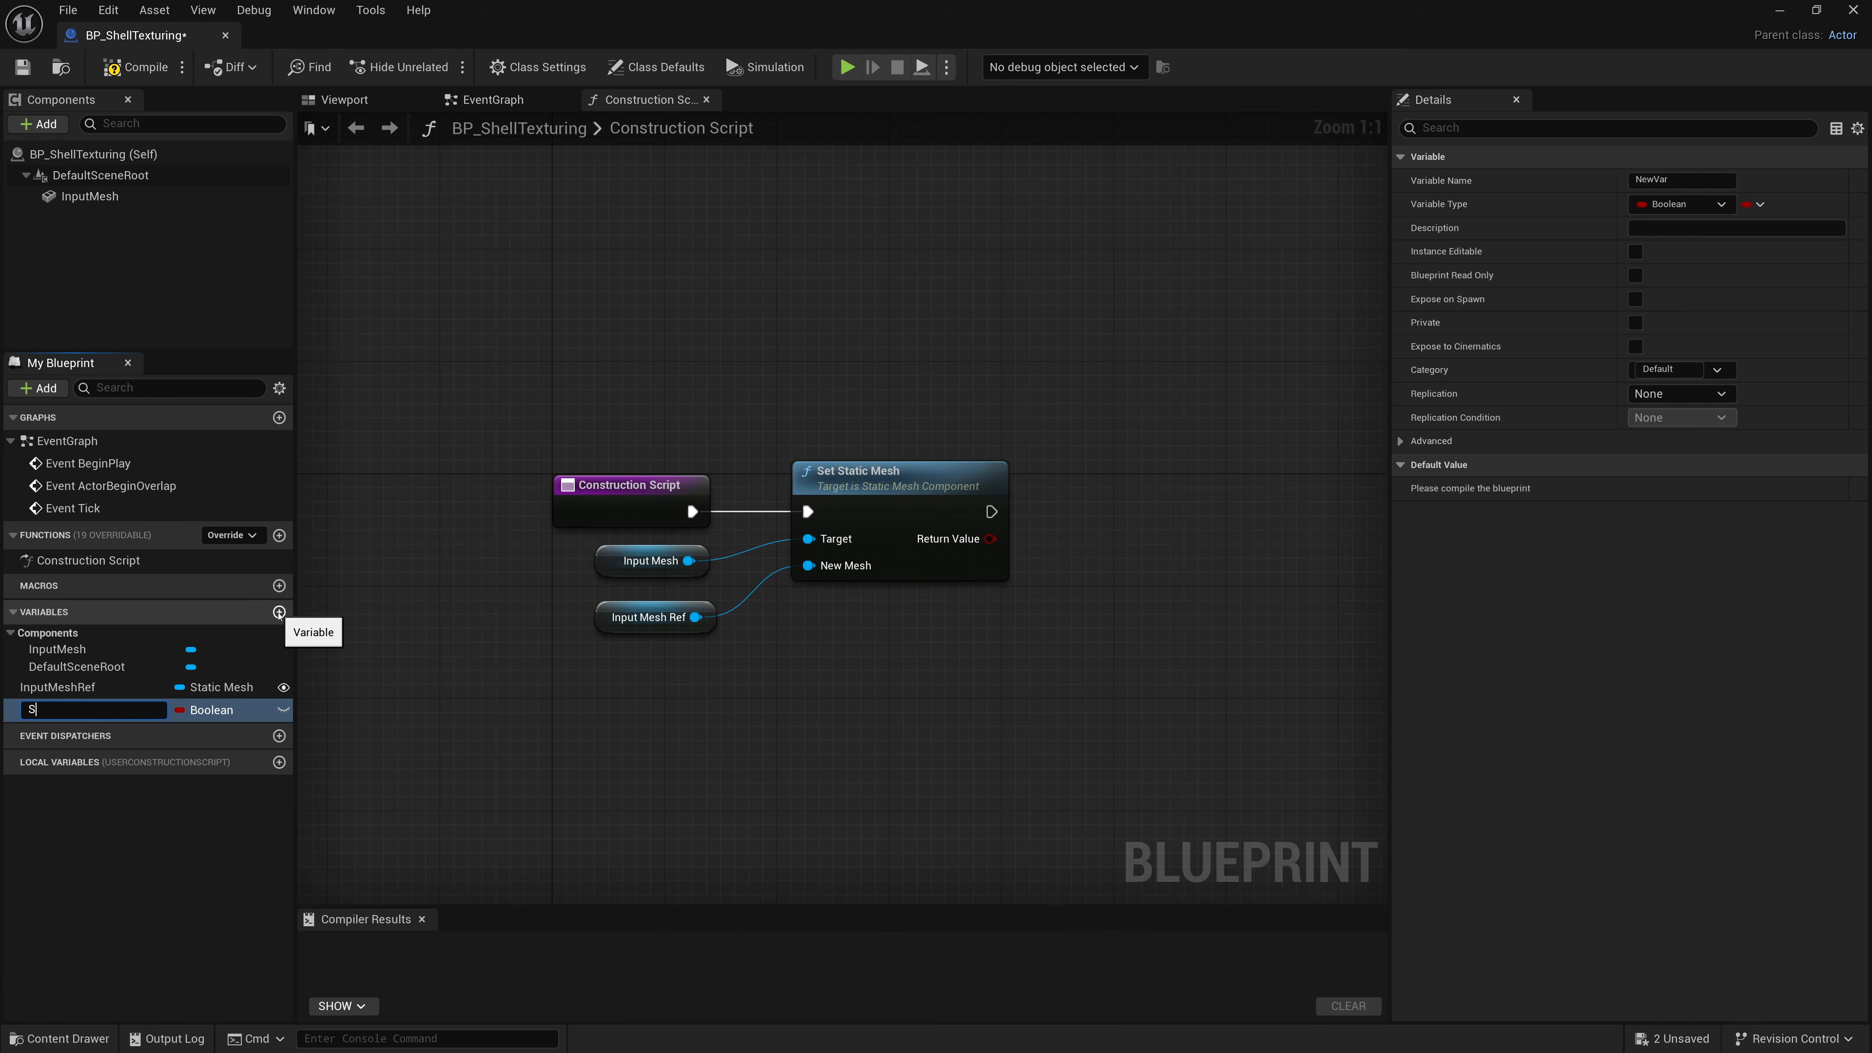
key("Return")
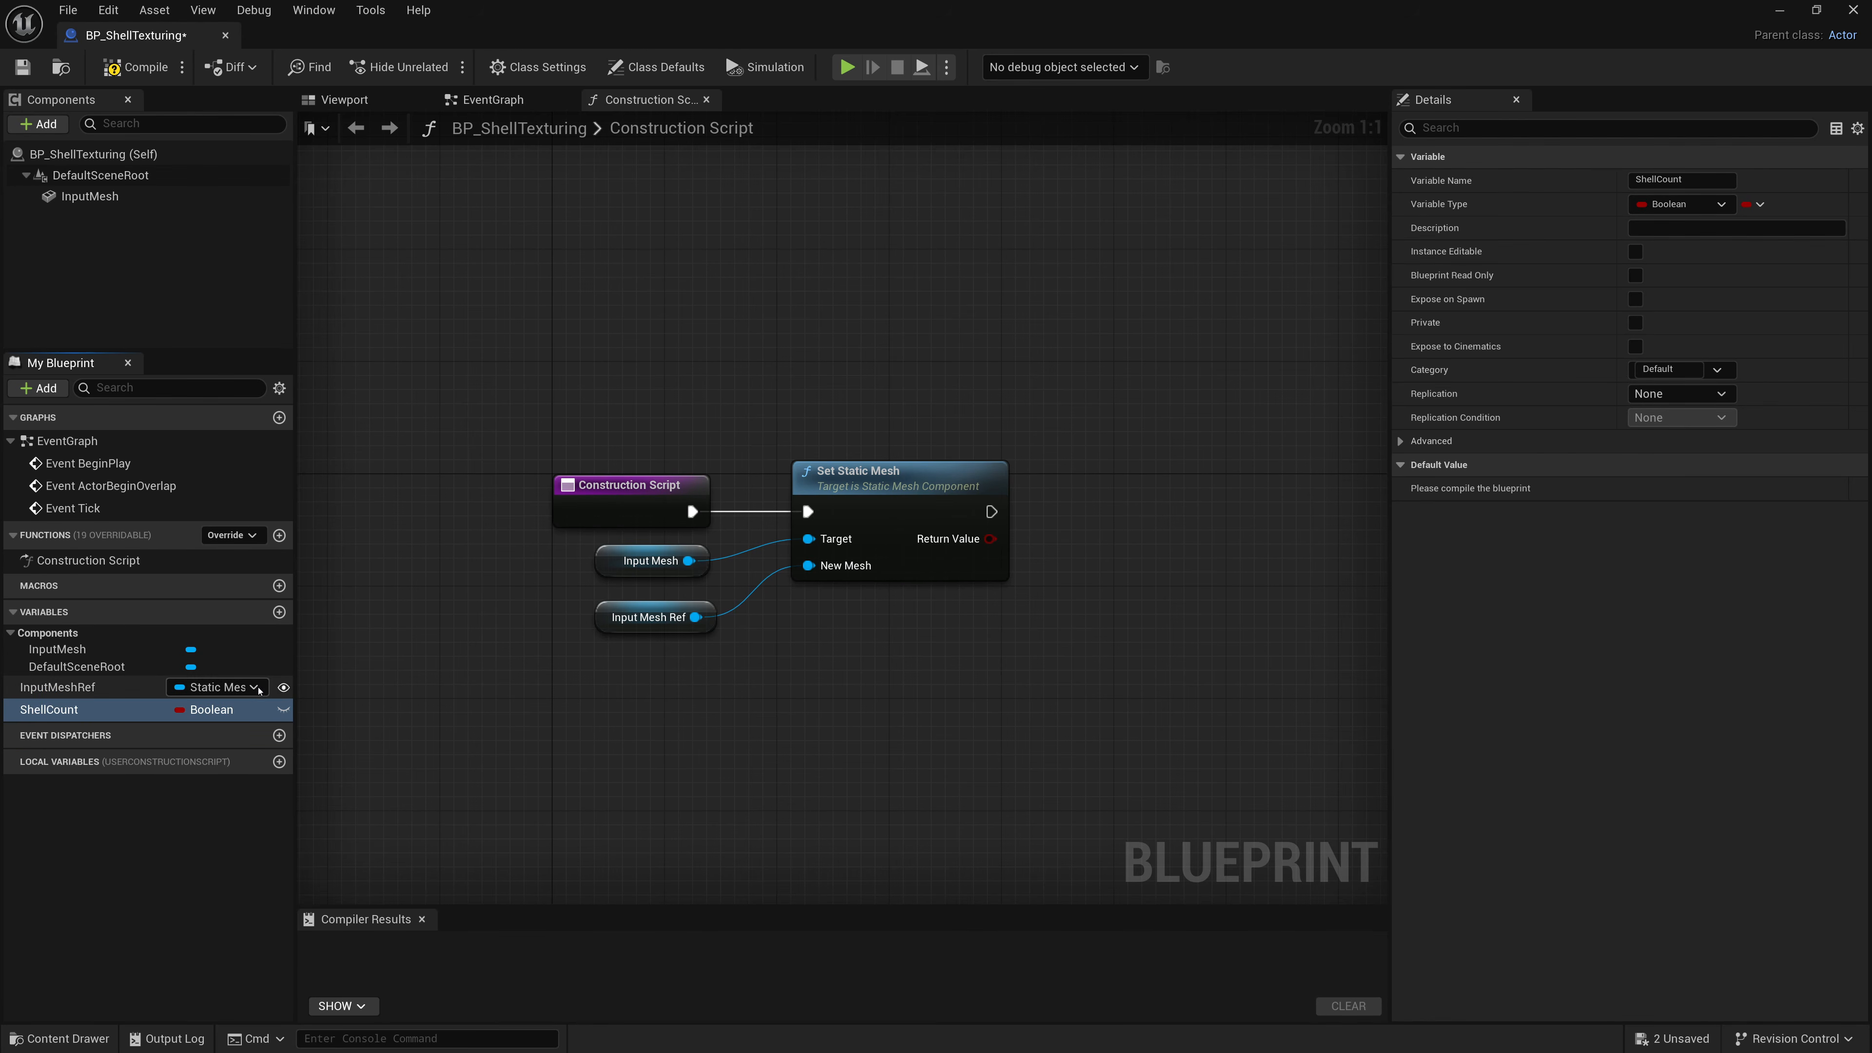
left_click(206, 709)
left_click(219, 412)
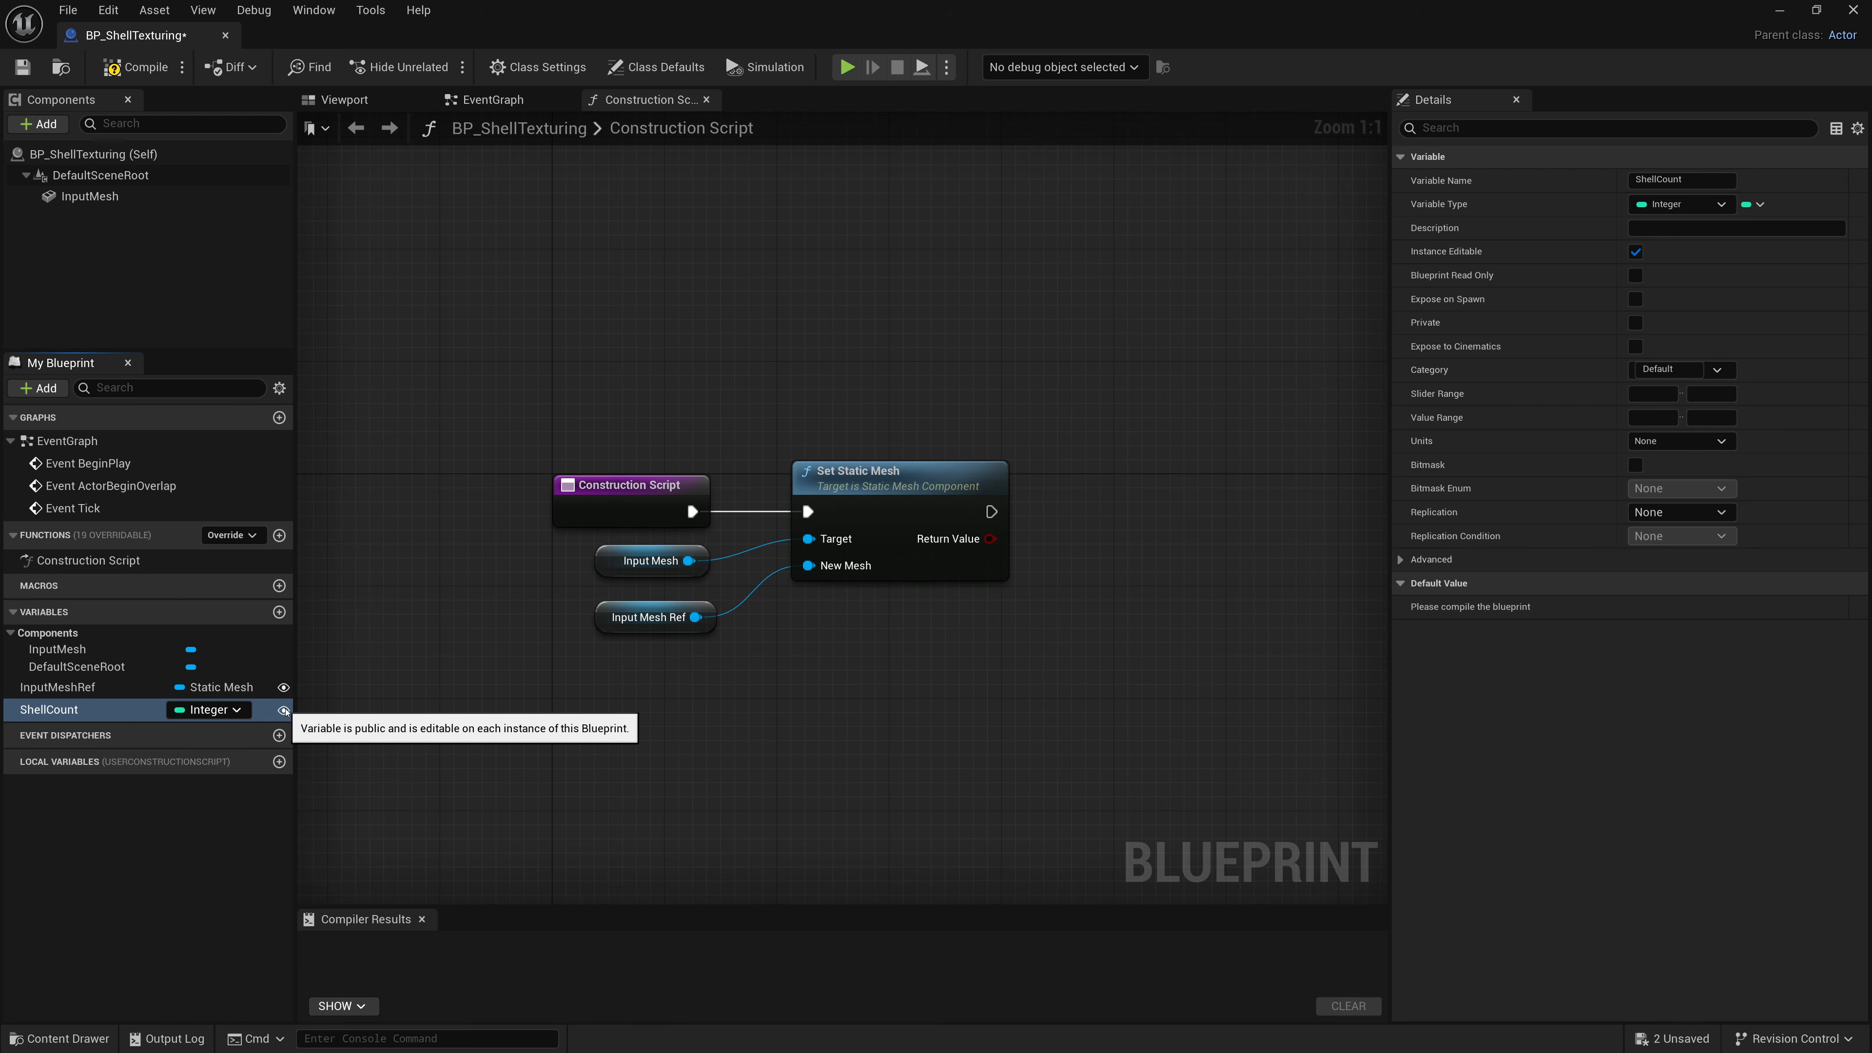
Compile and set ShellCount's default value to 10.
left_click(136, 66)
left_click(1669, 606)
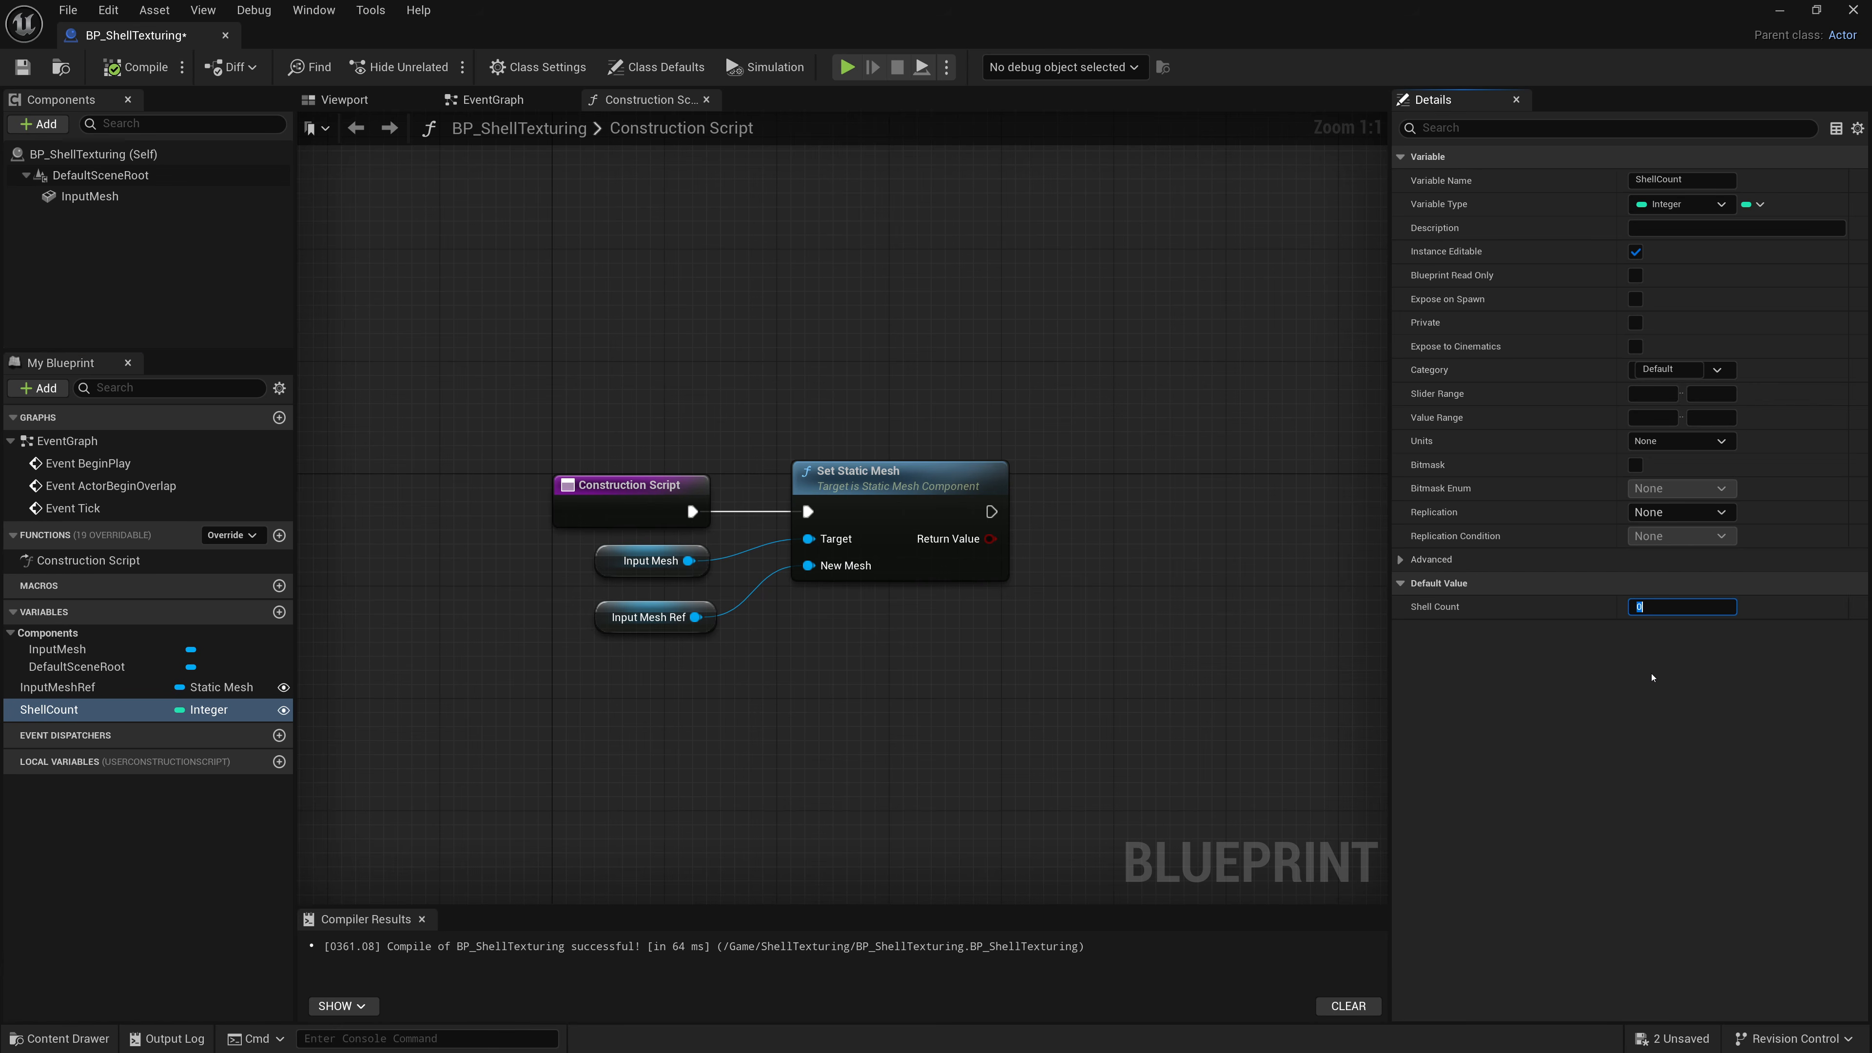
type("8")
type("10")
key("Return")
key("F7")
Place a ShellCount getter in the Construction Script graph.
left_click_drag(88, 709, 844, 654)
left_click(896, 682)
right_click_drag(1038, 758, 774, 745)
left_click_drag(602, 660, 658, 660)
right_click_drag(568, 653, 614, 597)
Add a For Loop after Set Static Mesh and connect ShellCount to its Last Index.
left_click_drag(771, 444, 906, 377)
type("For Loop")
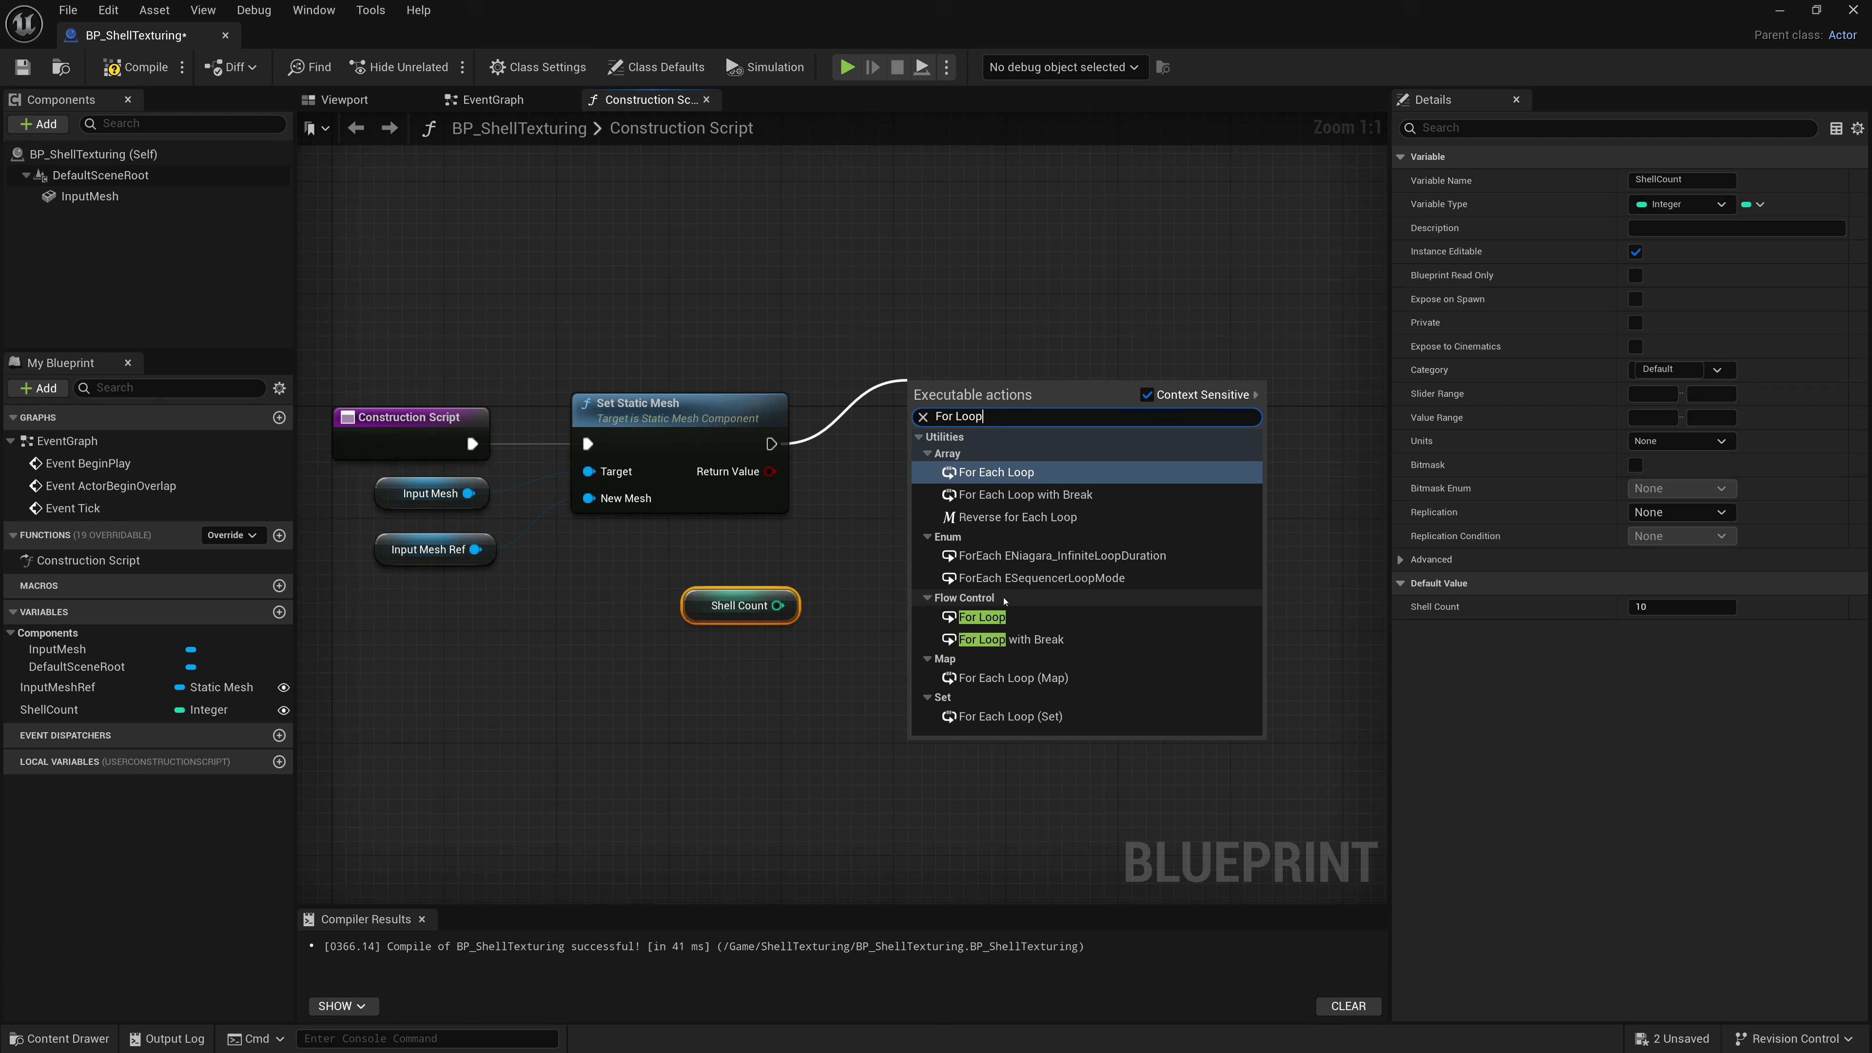
left_click(986, 616)
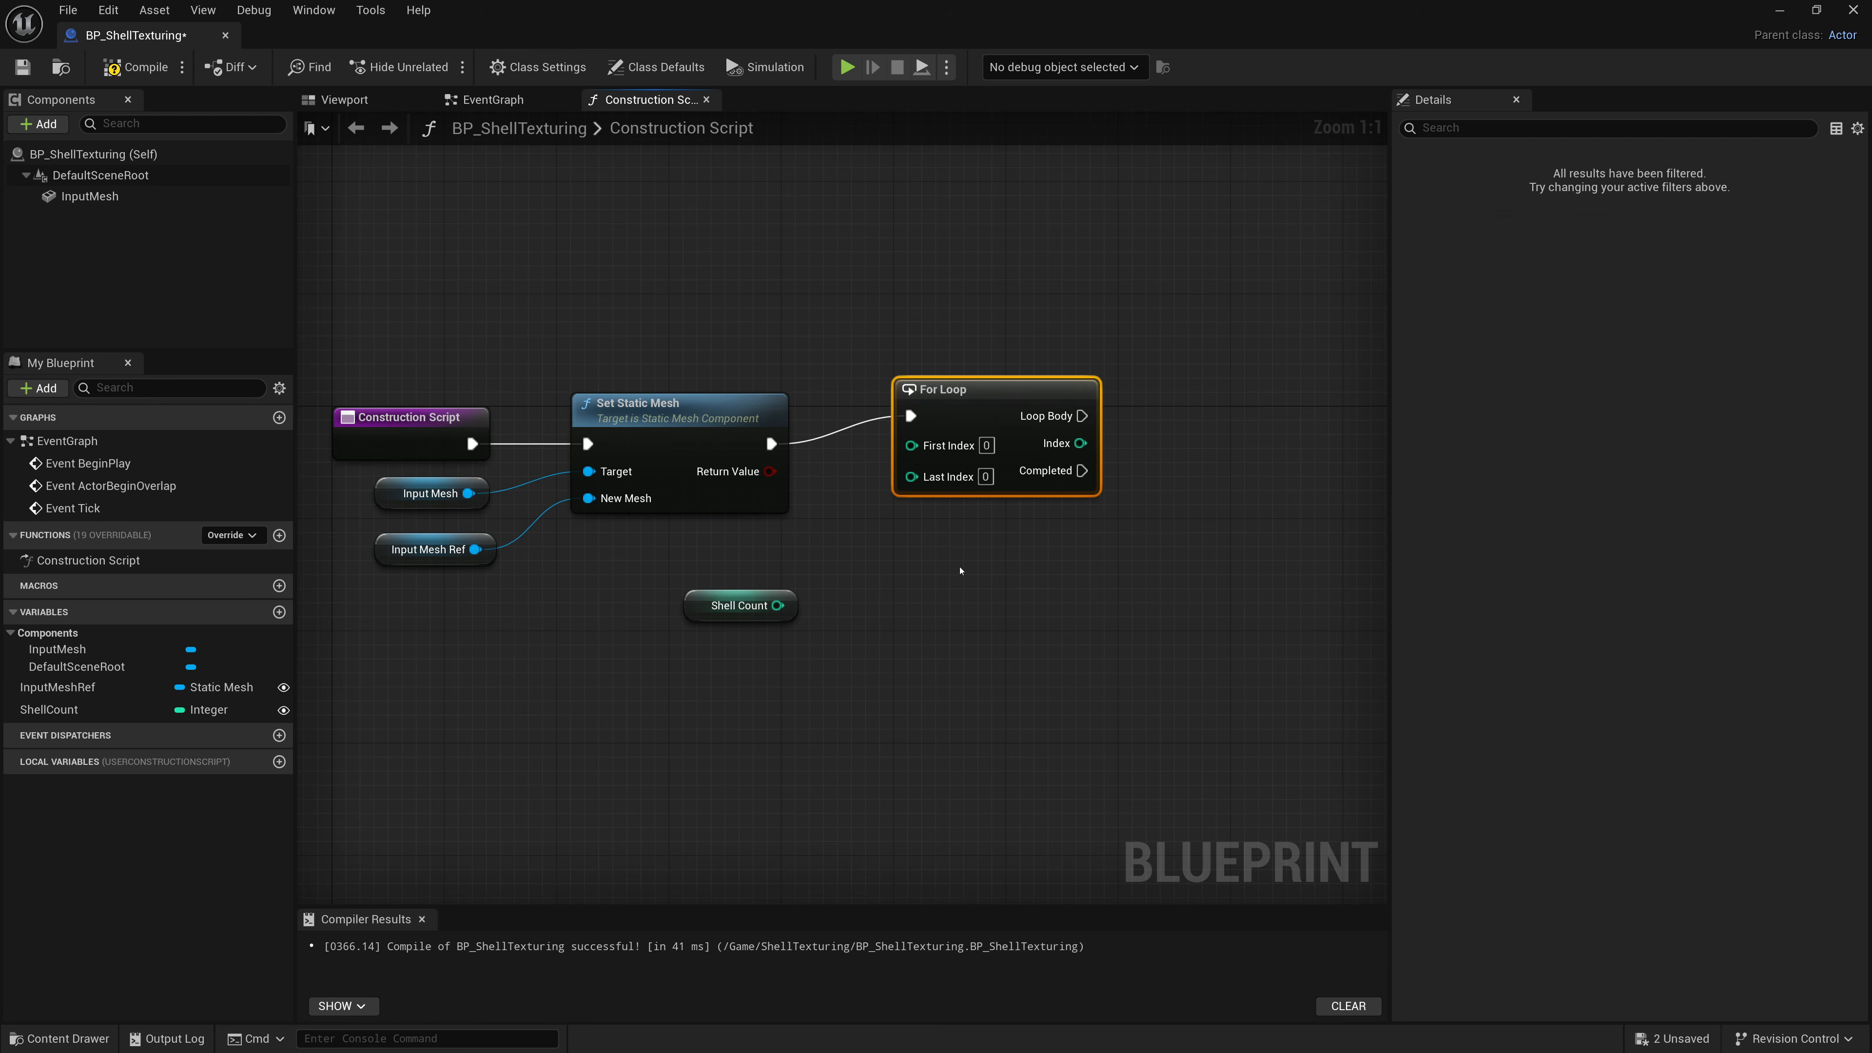
left_click_drag(883, 505, 699, 575)
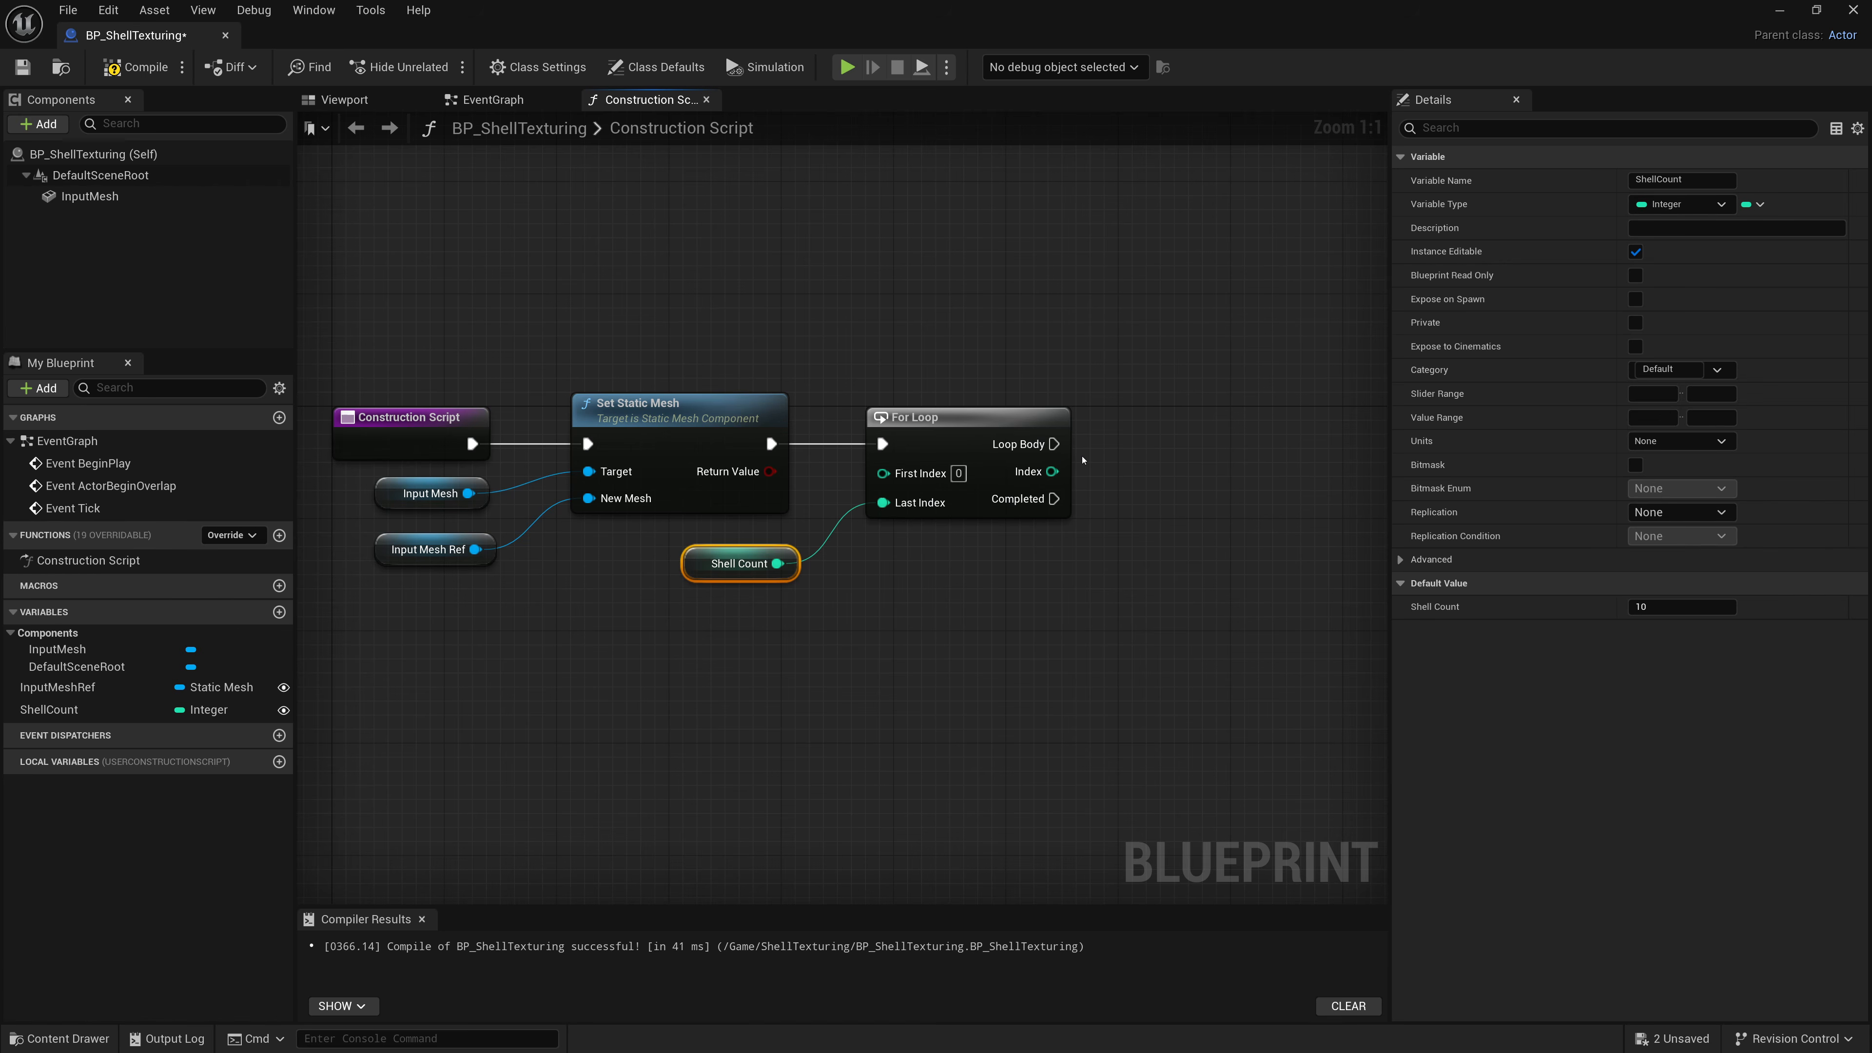
right_click_drag(1110, 460, 819, 370)
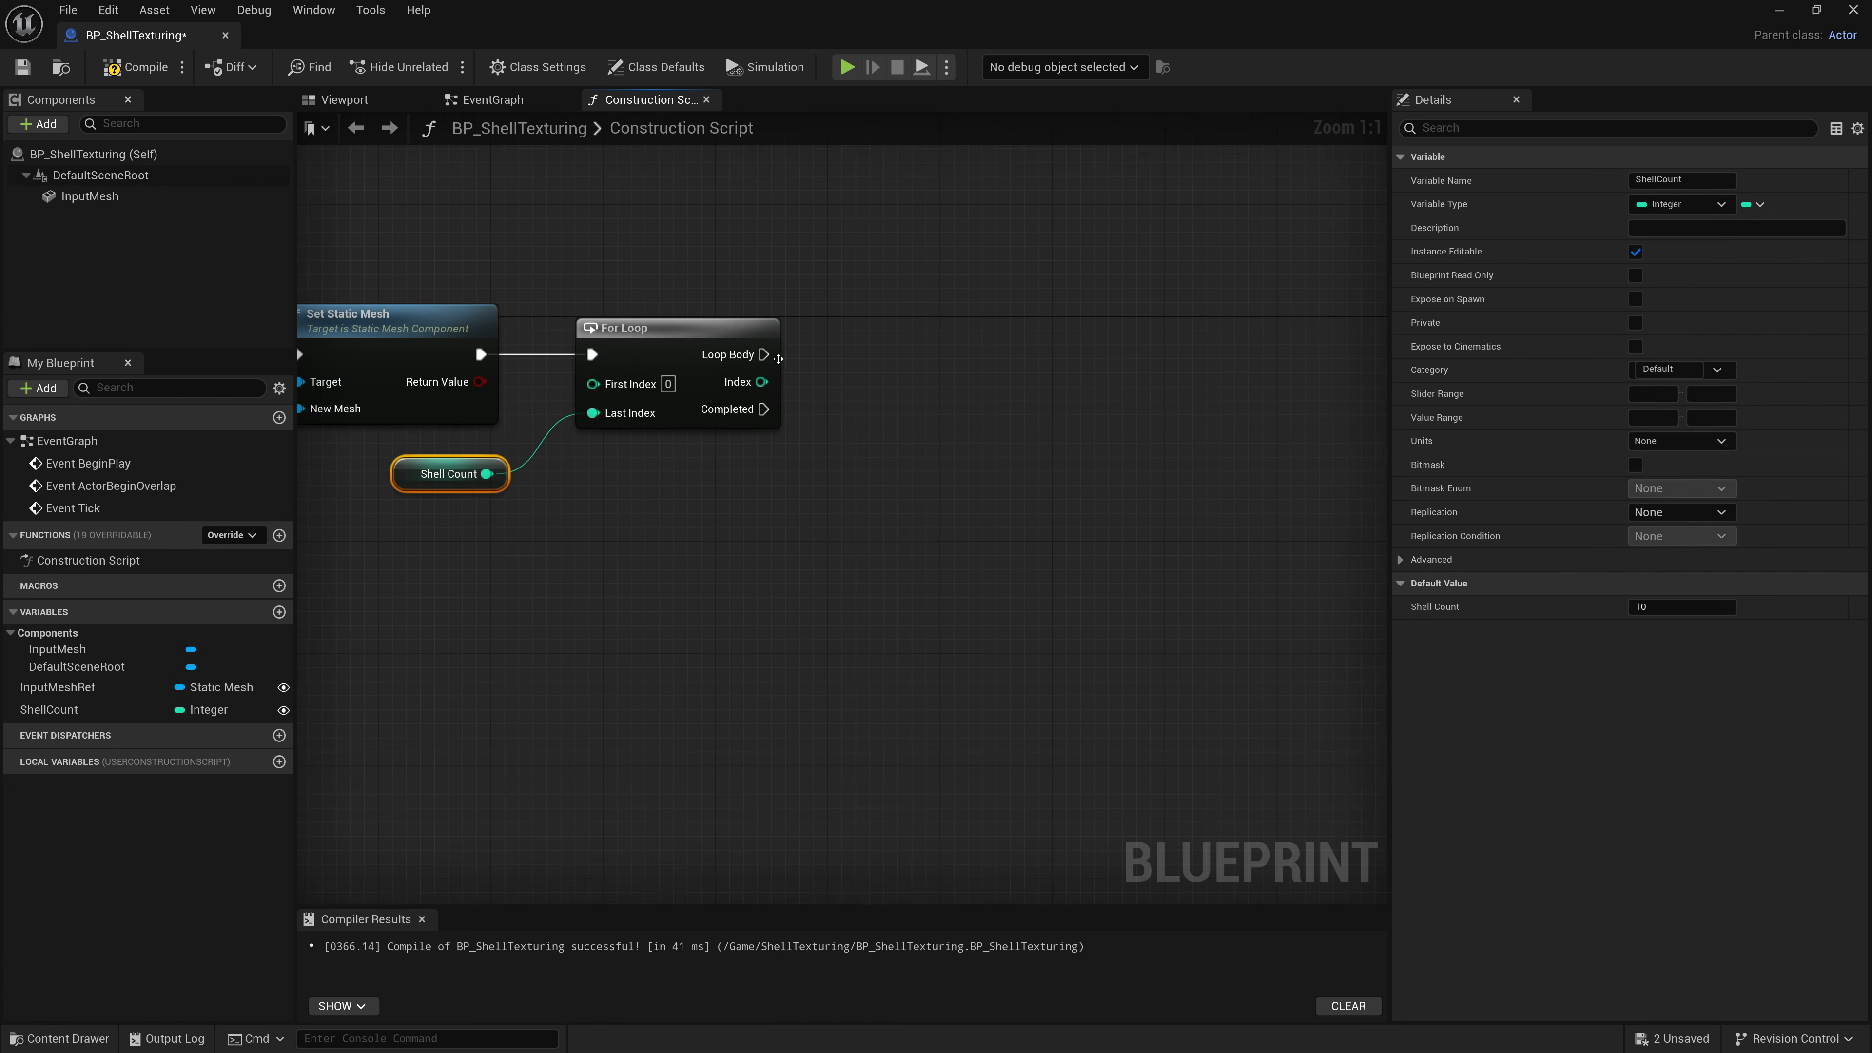
Add an Add Static Mesh Component node on the For Loop's Loop Body.
left_click_drag(763, 354, 885, 303)
type("Add Static")
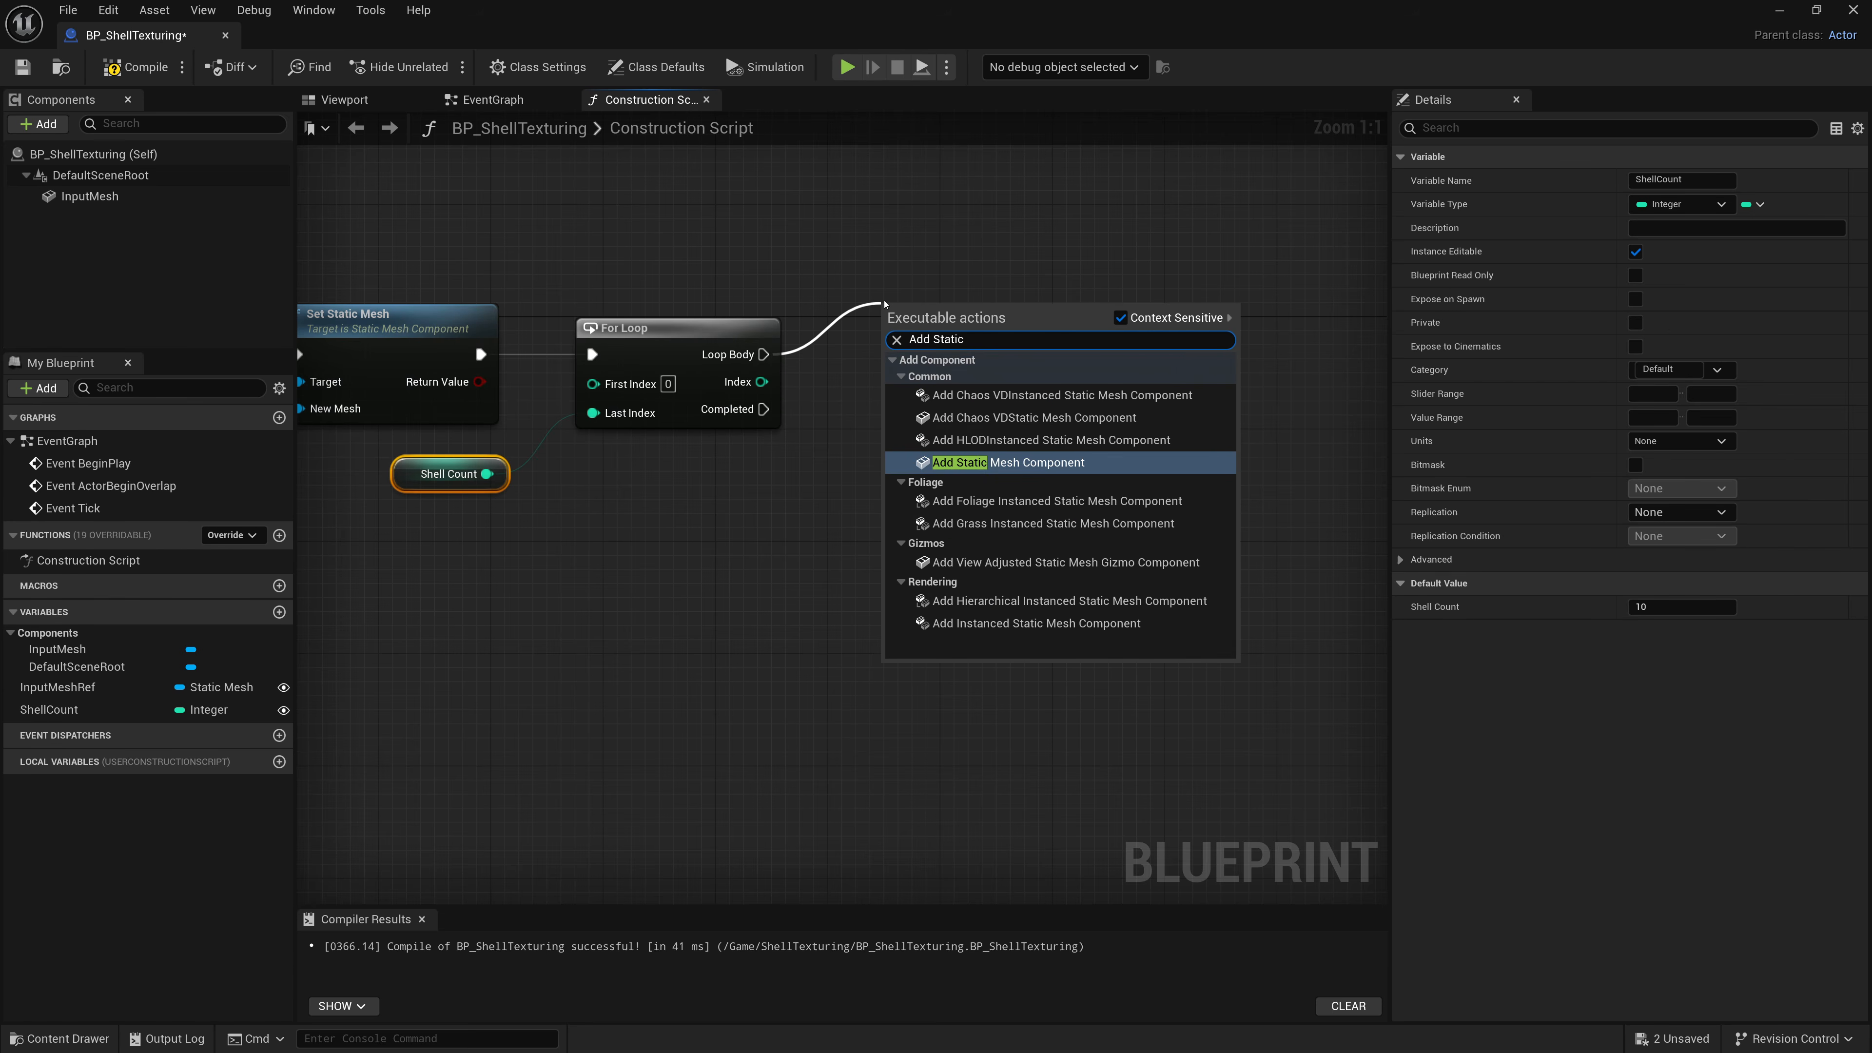
key("Return")
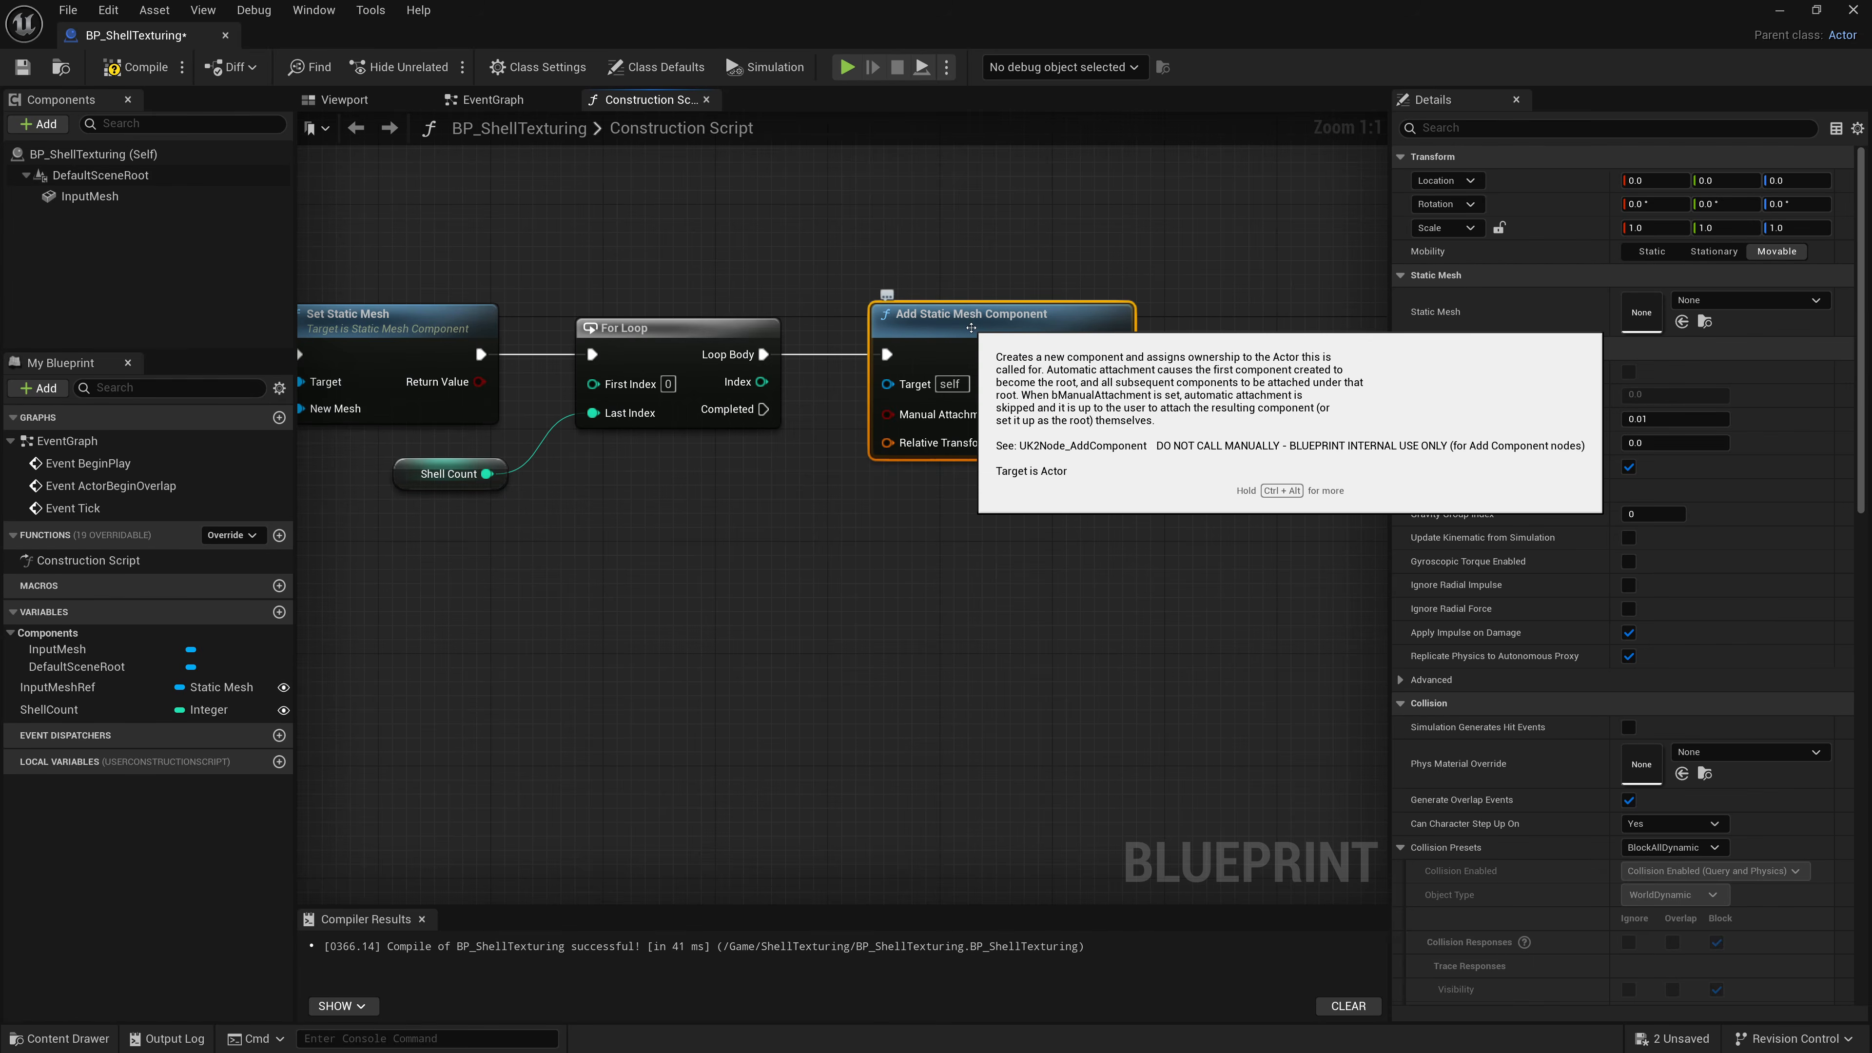
left_click_drag(1005, 331, 1019, 331)
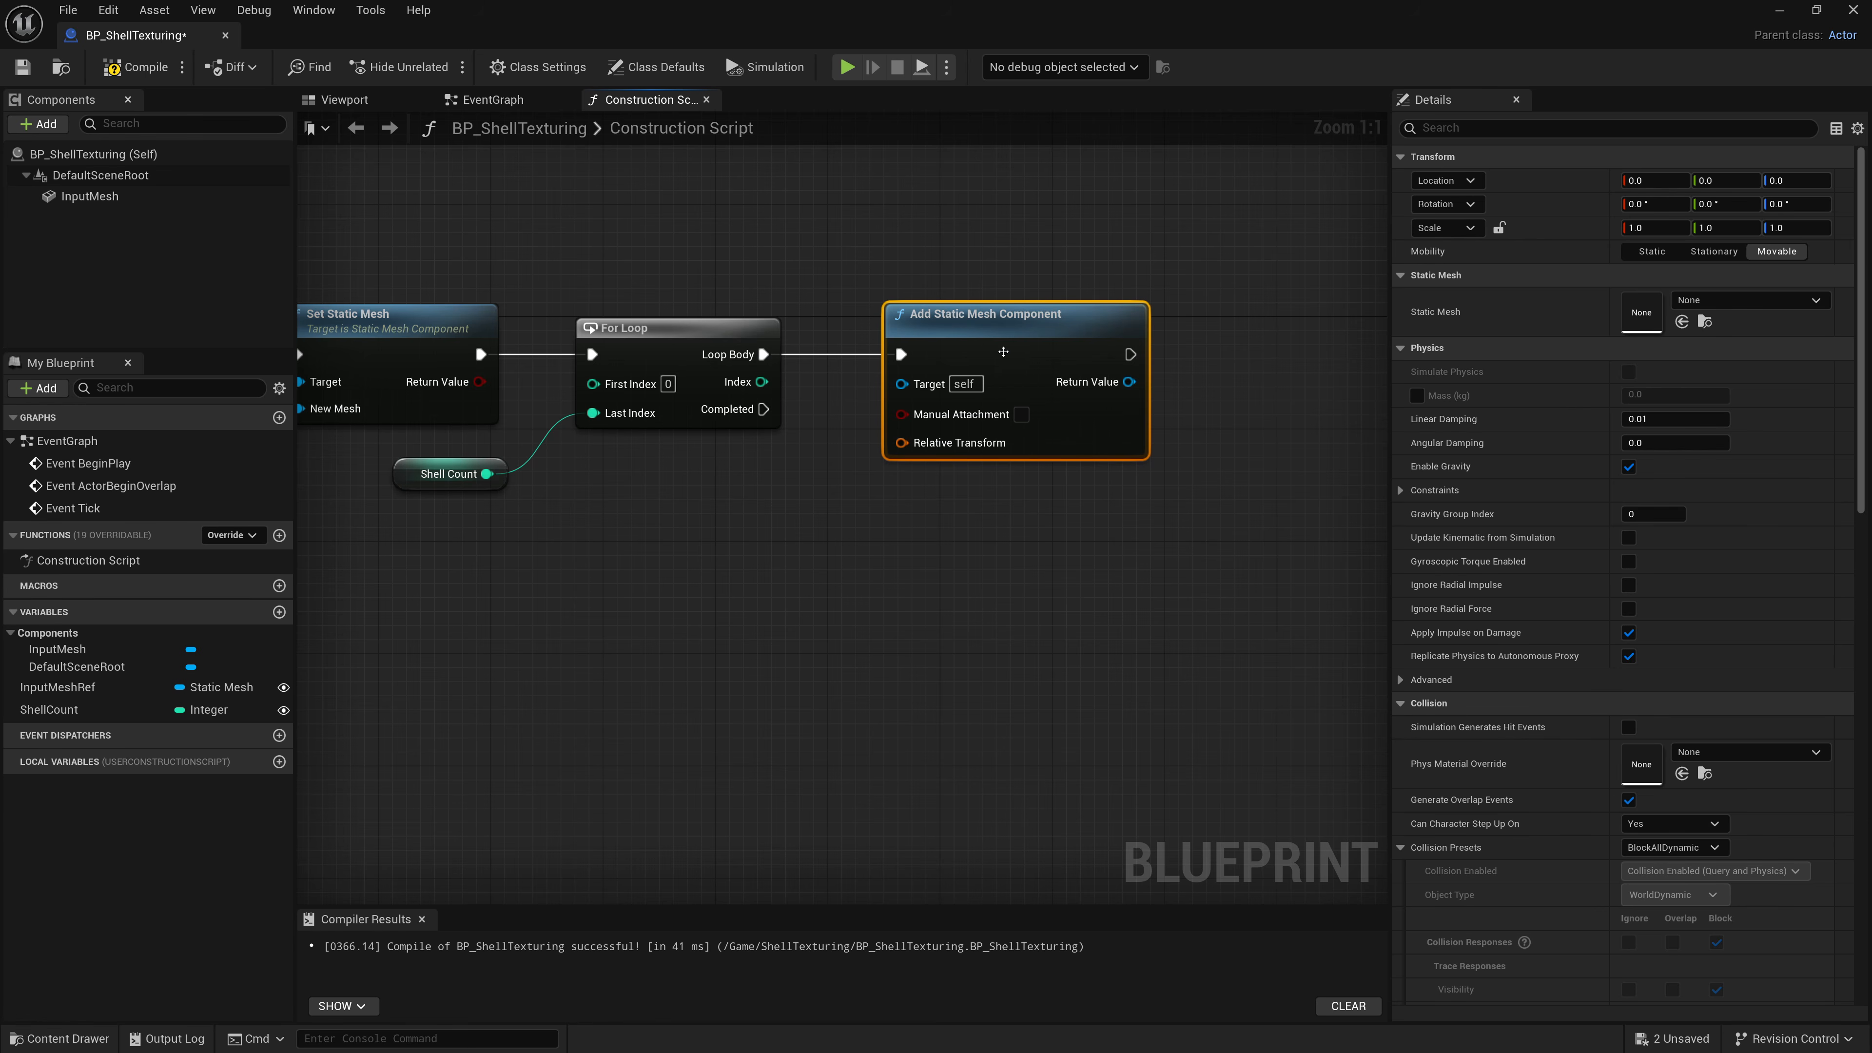
left_click_drag(1003, 352, 960, 352)
right_click_drag(1056, 568, 955, 603)
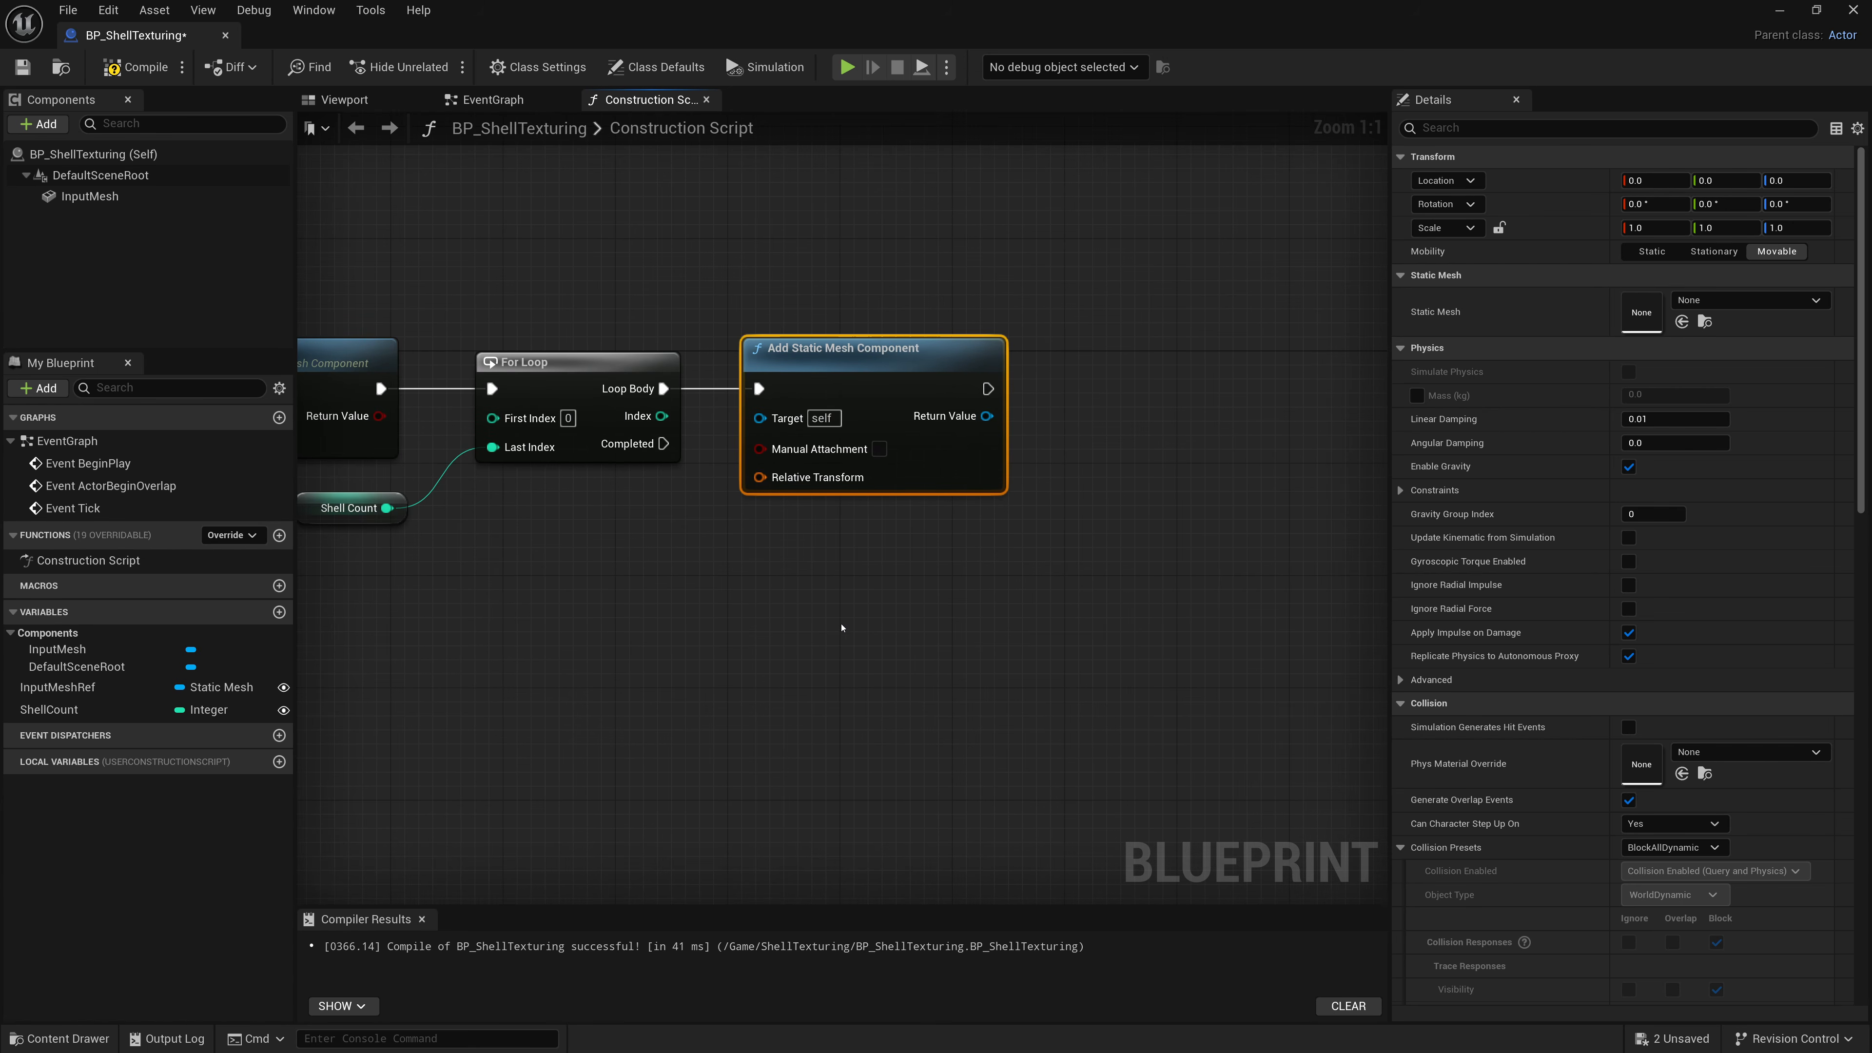
Add a Set Static Mesh node after it, targeting the new component's Return Value.
left_click_drag(987, 389, 1072, 366)
type("Set")
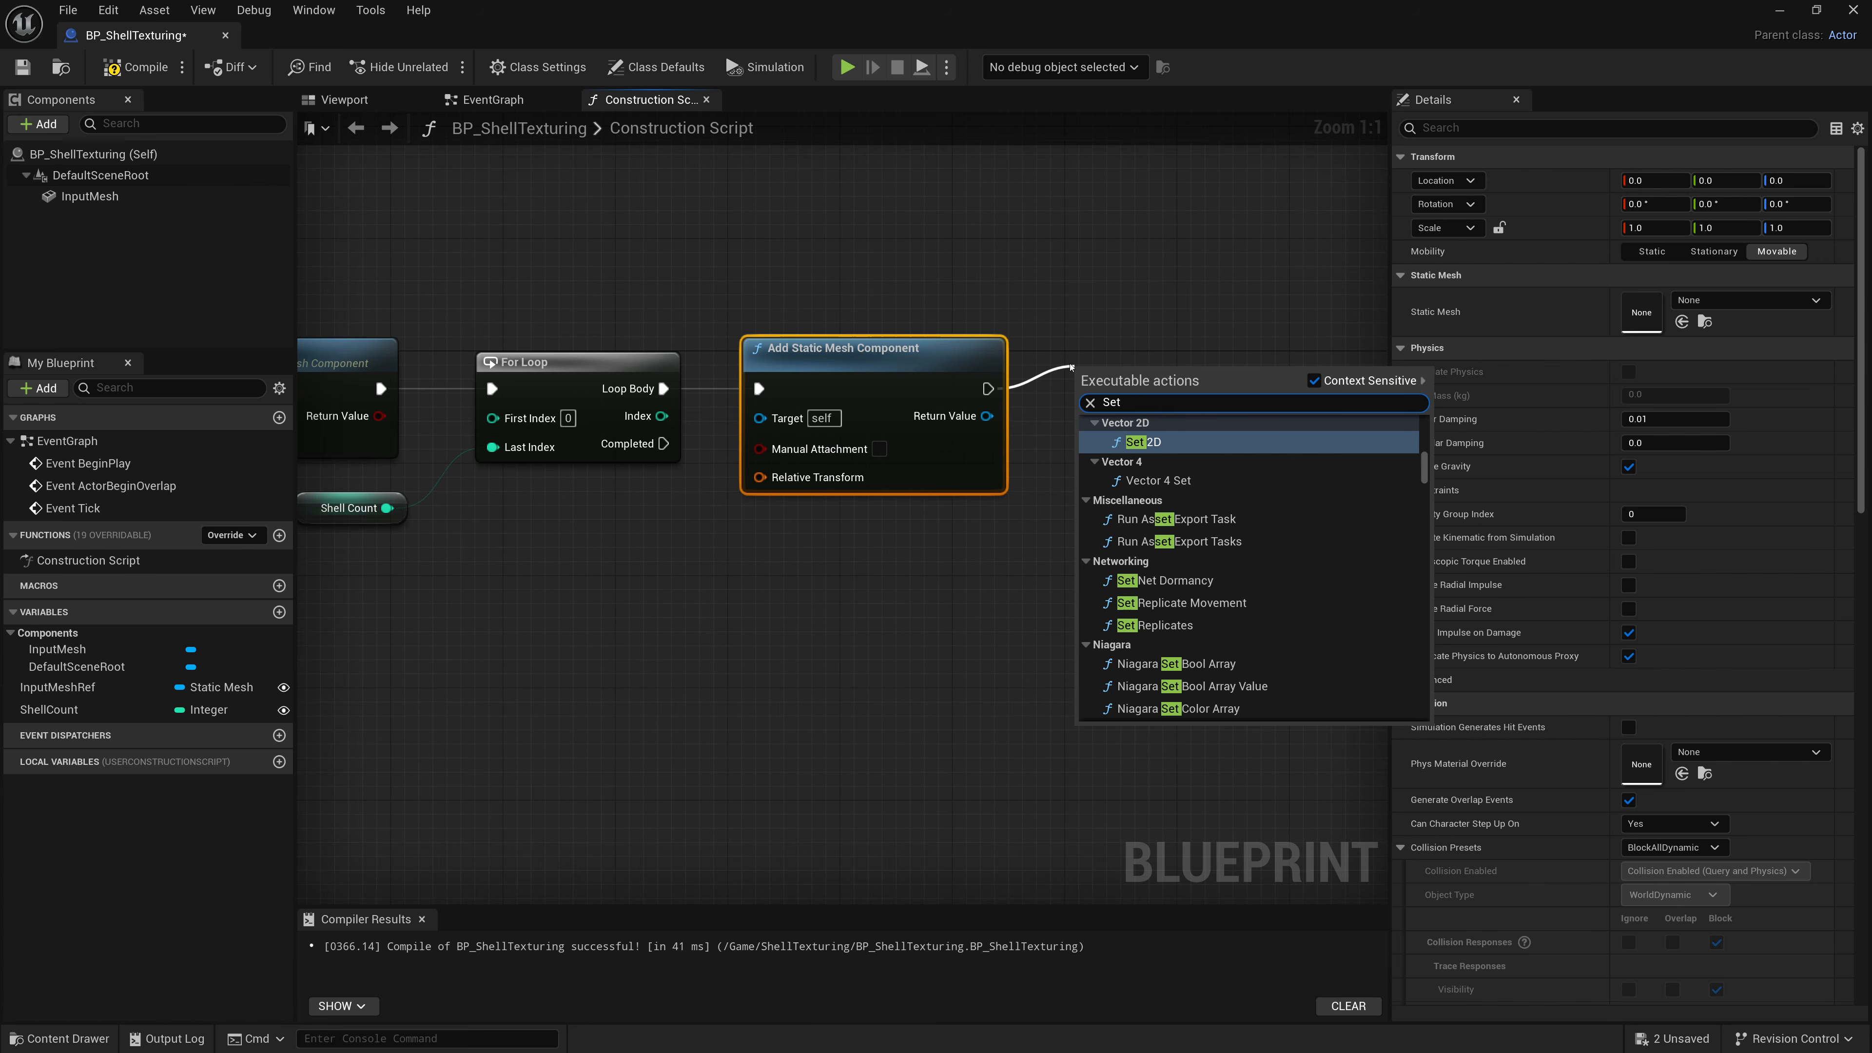
type(" Static")
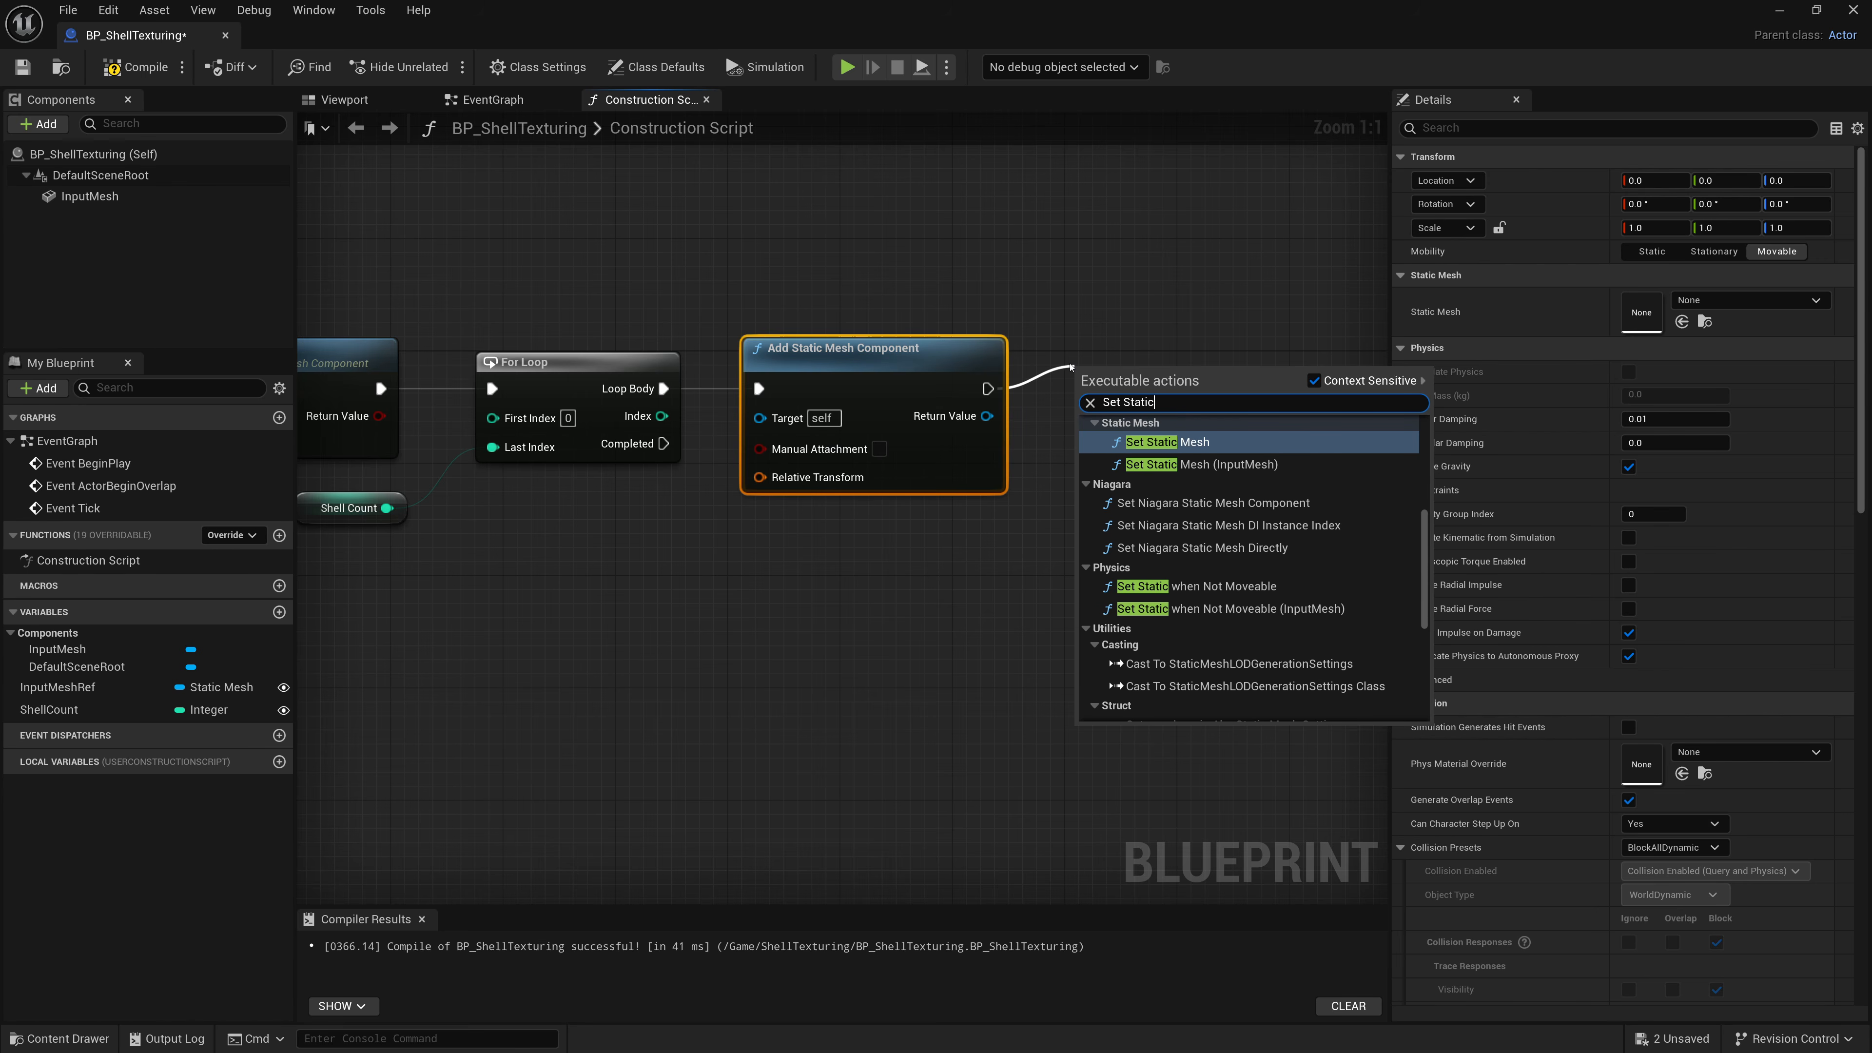
key("Return")
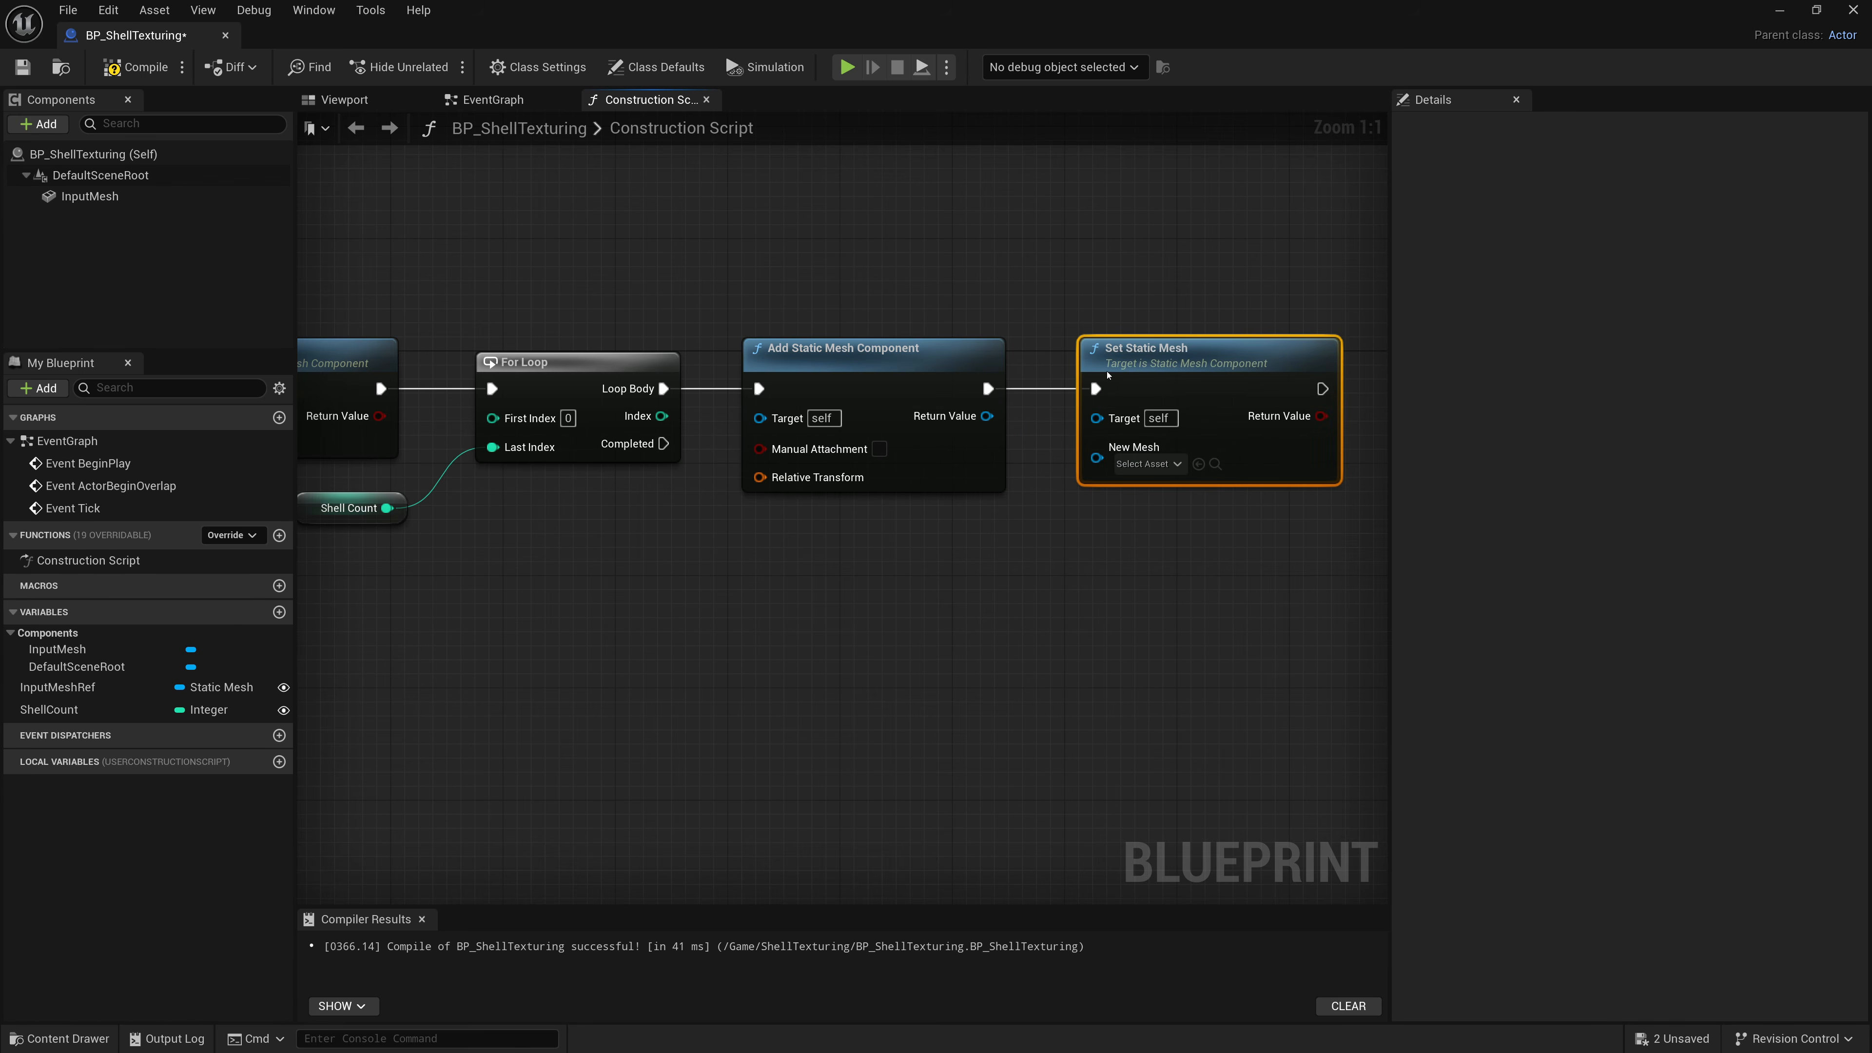
right_click_drag(1037, 532, 937, 486)
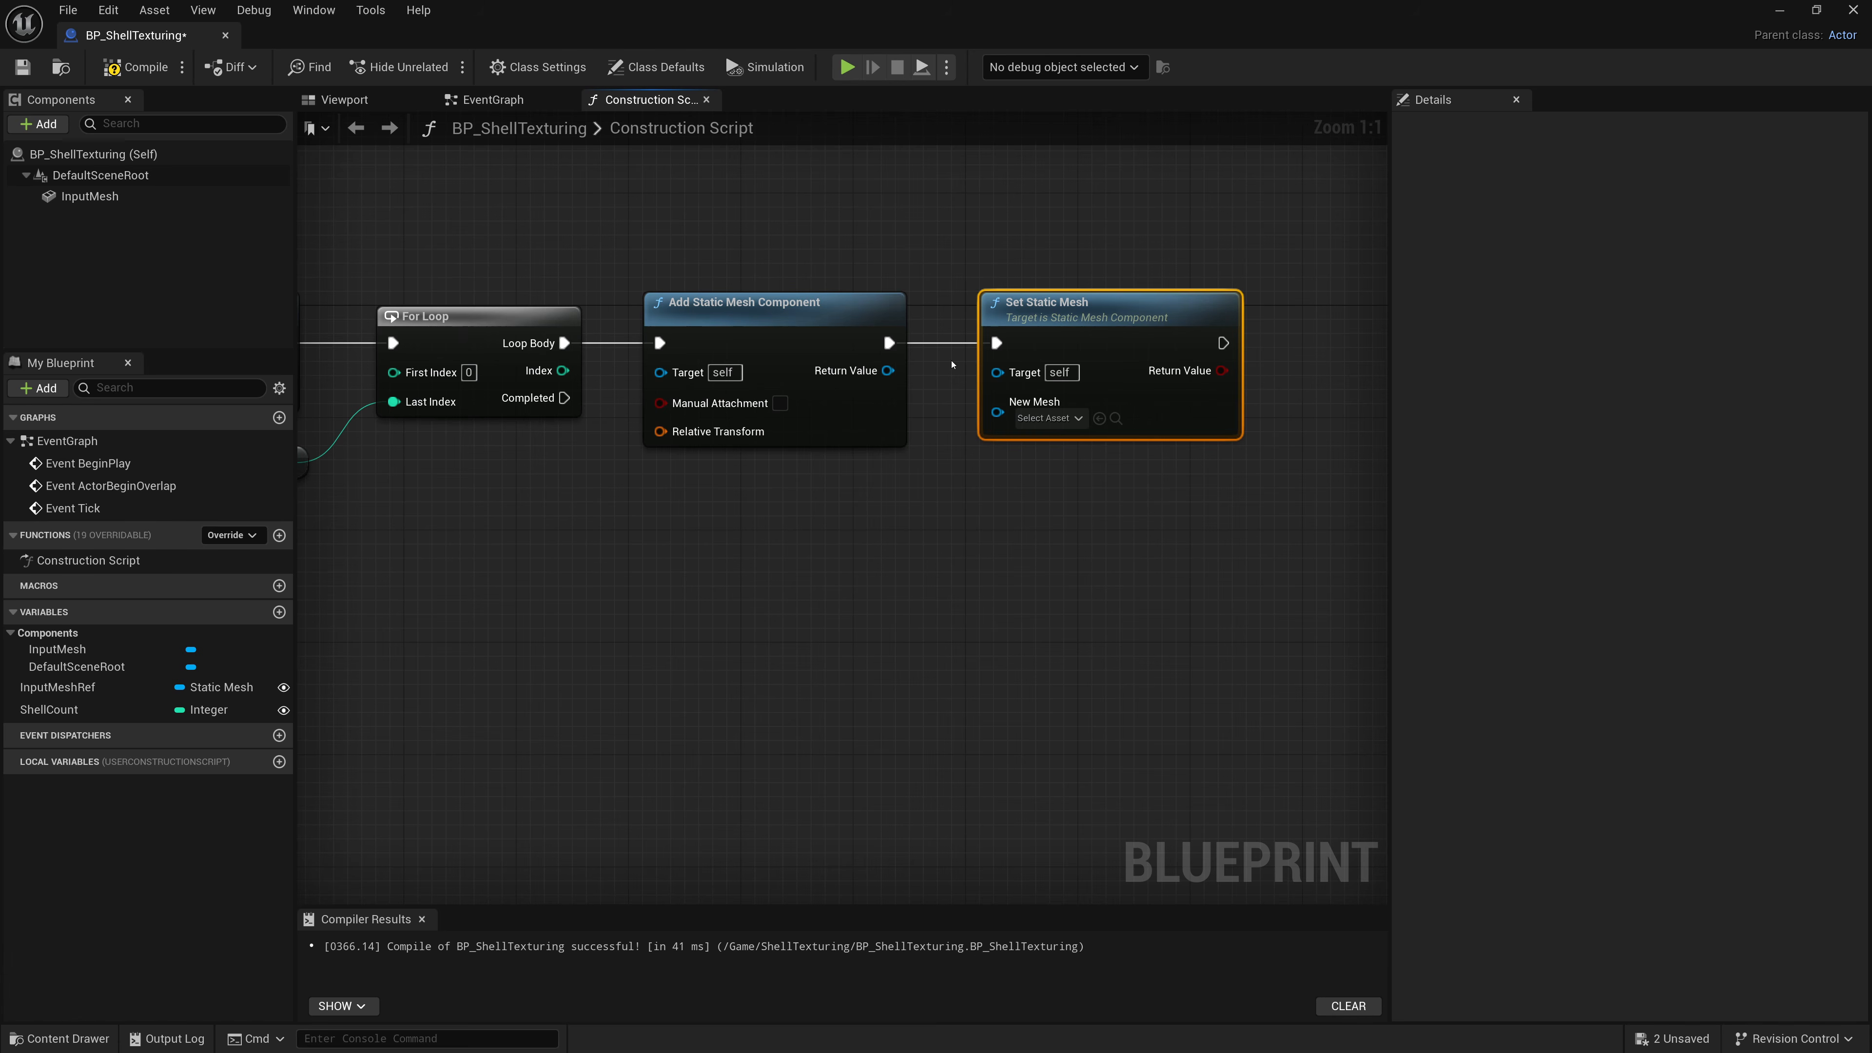
left_click_drag(888, 370, 996, 372)
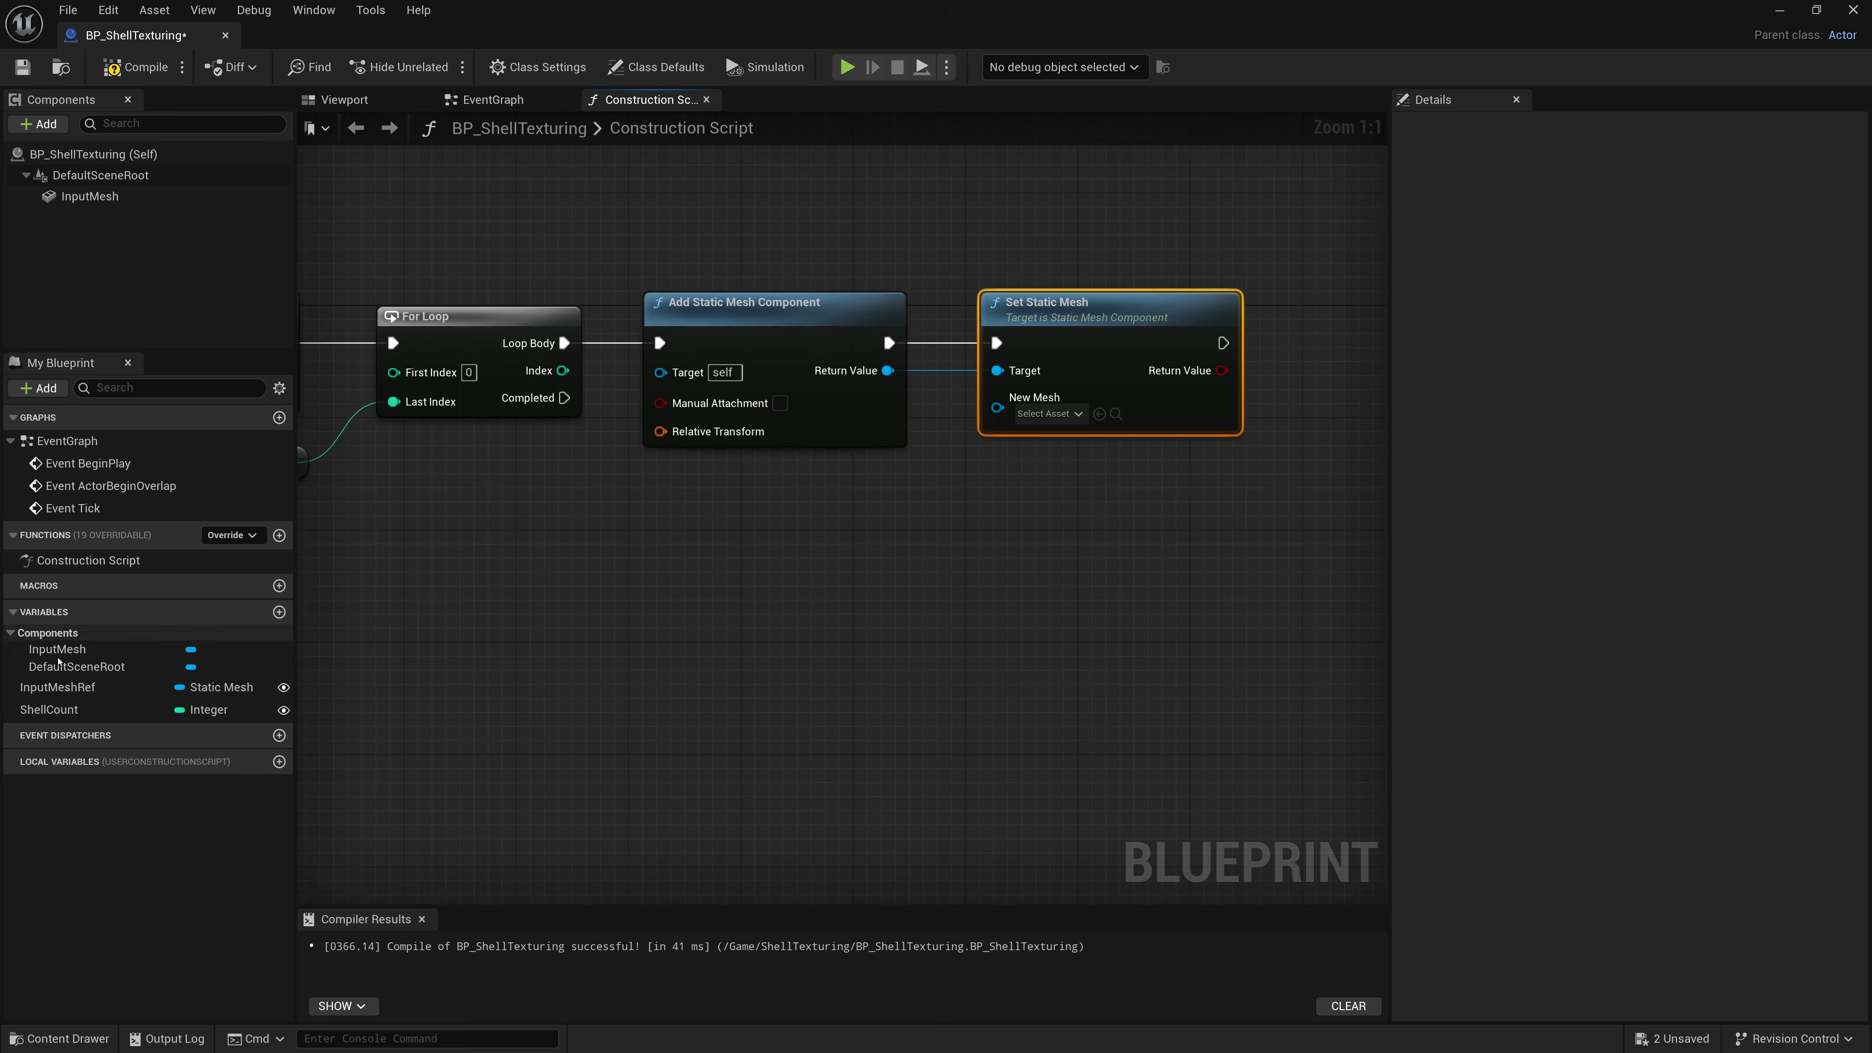
Connect an InputMeshRef getter to the second Set Static Mesh node's New Mesh input.
left_click_drag(59, 686, 996, 398)
left_click(862, 509)
left_click_drag(843, 495, 815, 509)
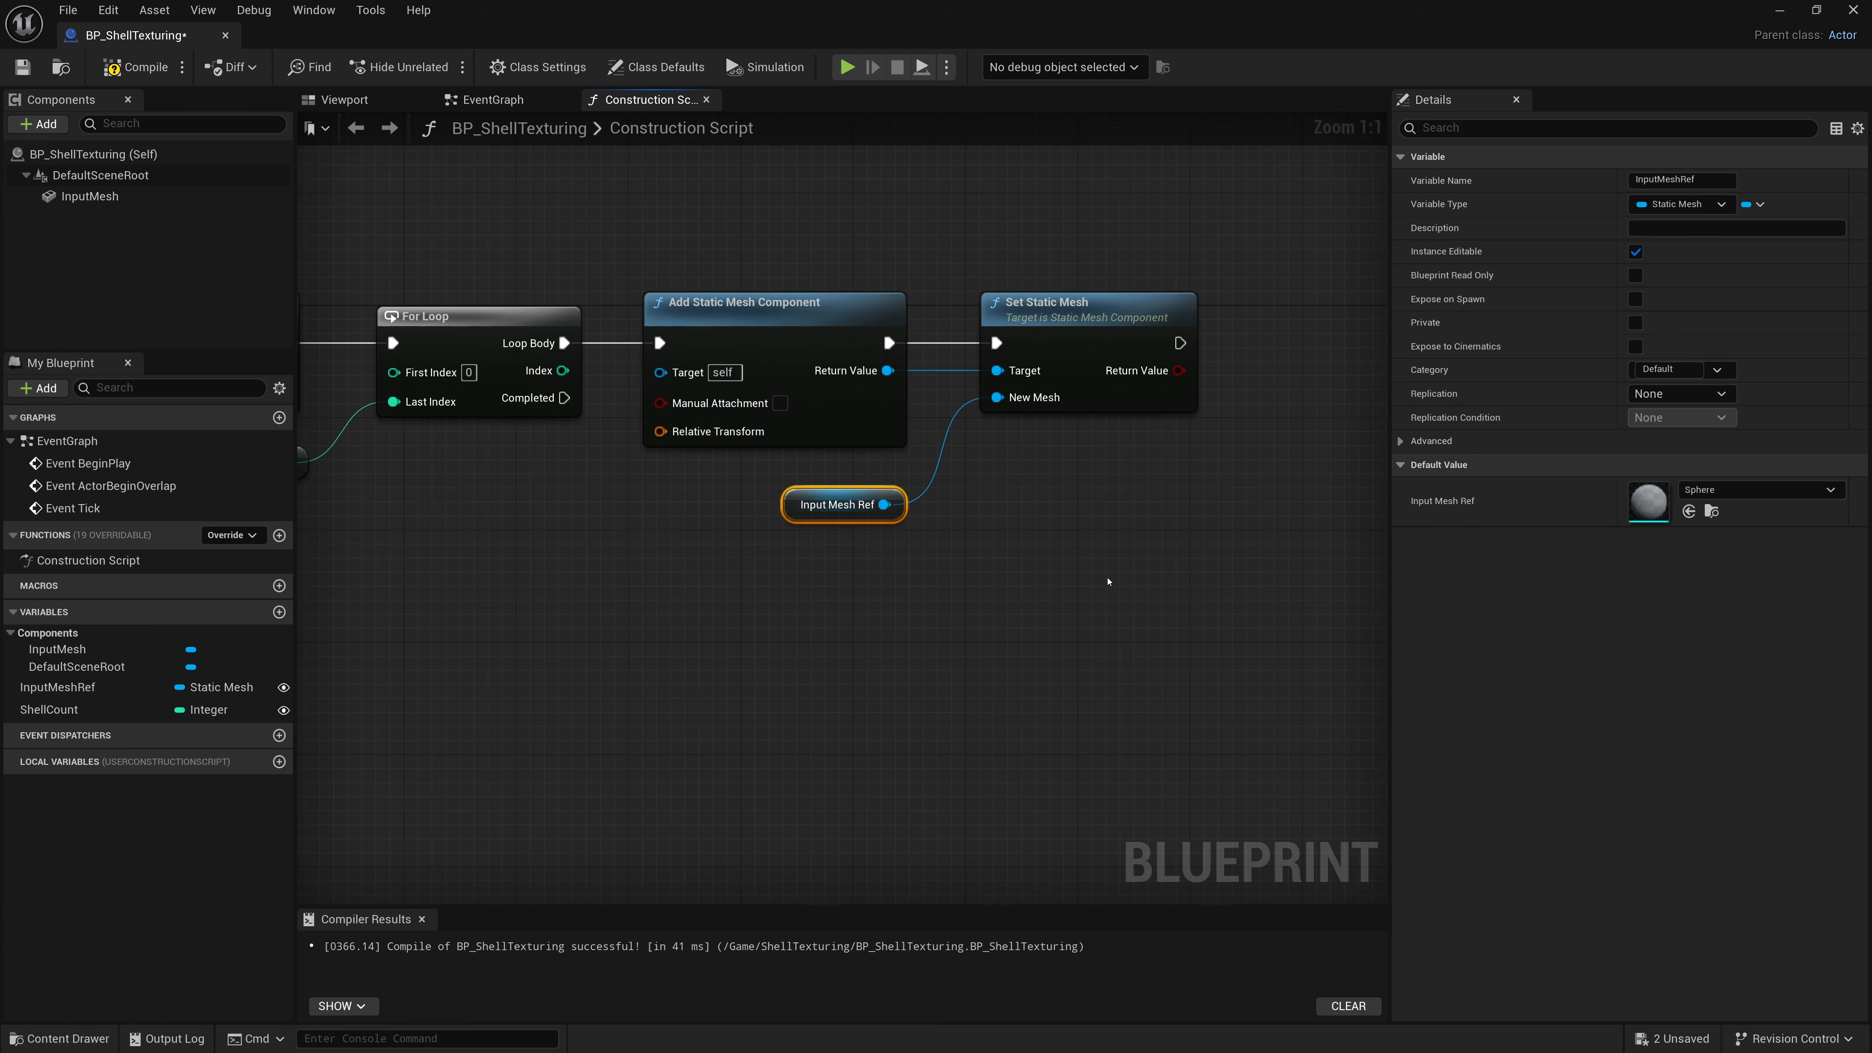
Compile the blueprint.
scroll(1109, 577, "down", 2)
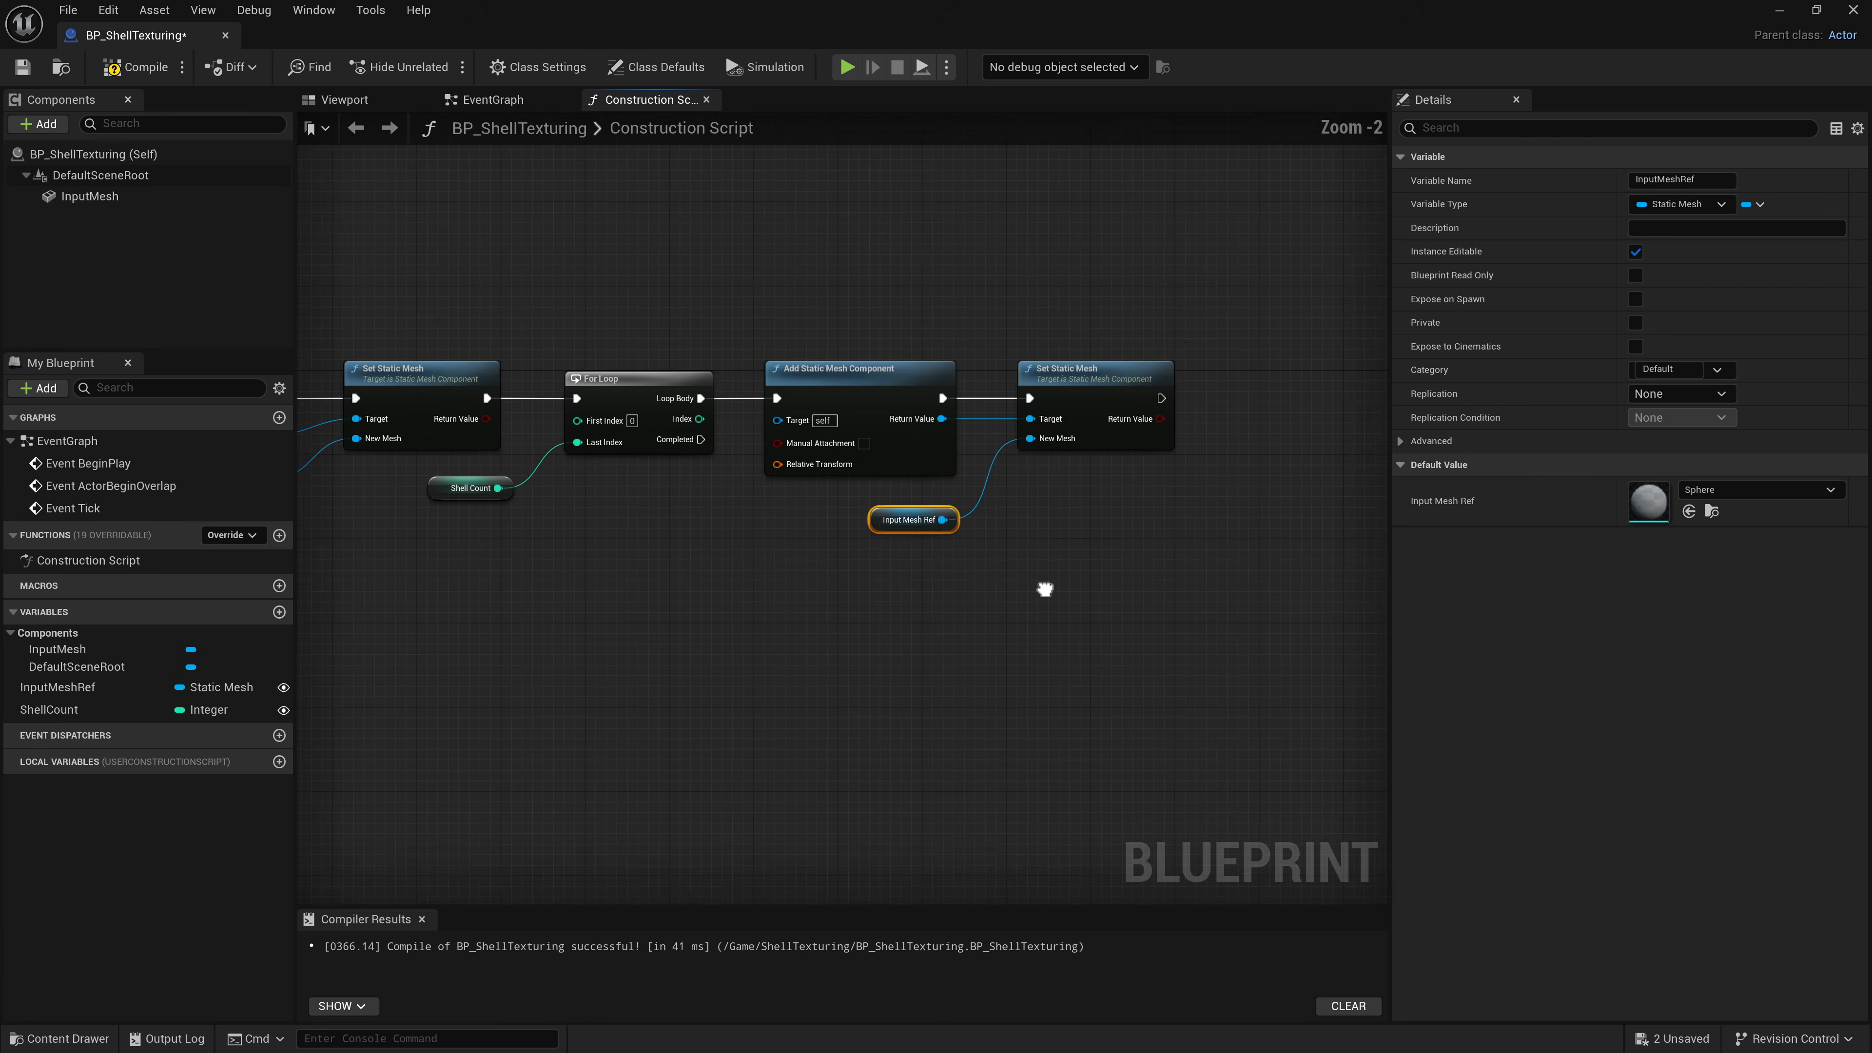
right_click_drag(1044, 586, 1157, 547)
scroll(1106, 546, "down", 1)
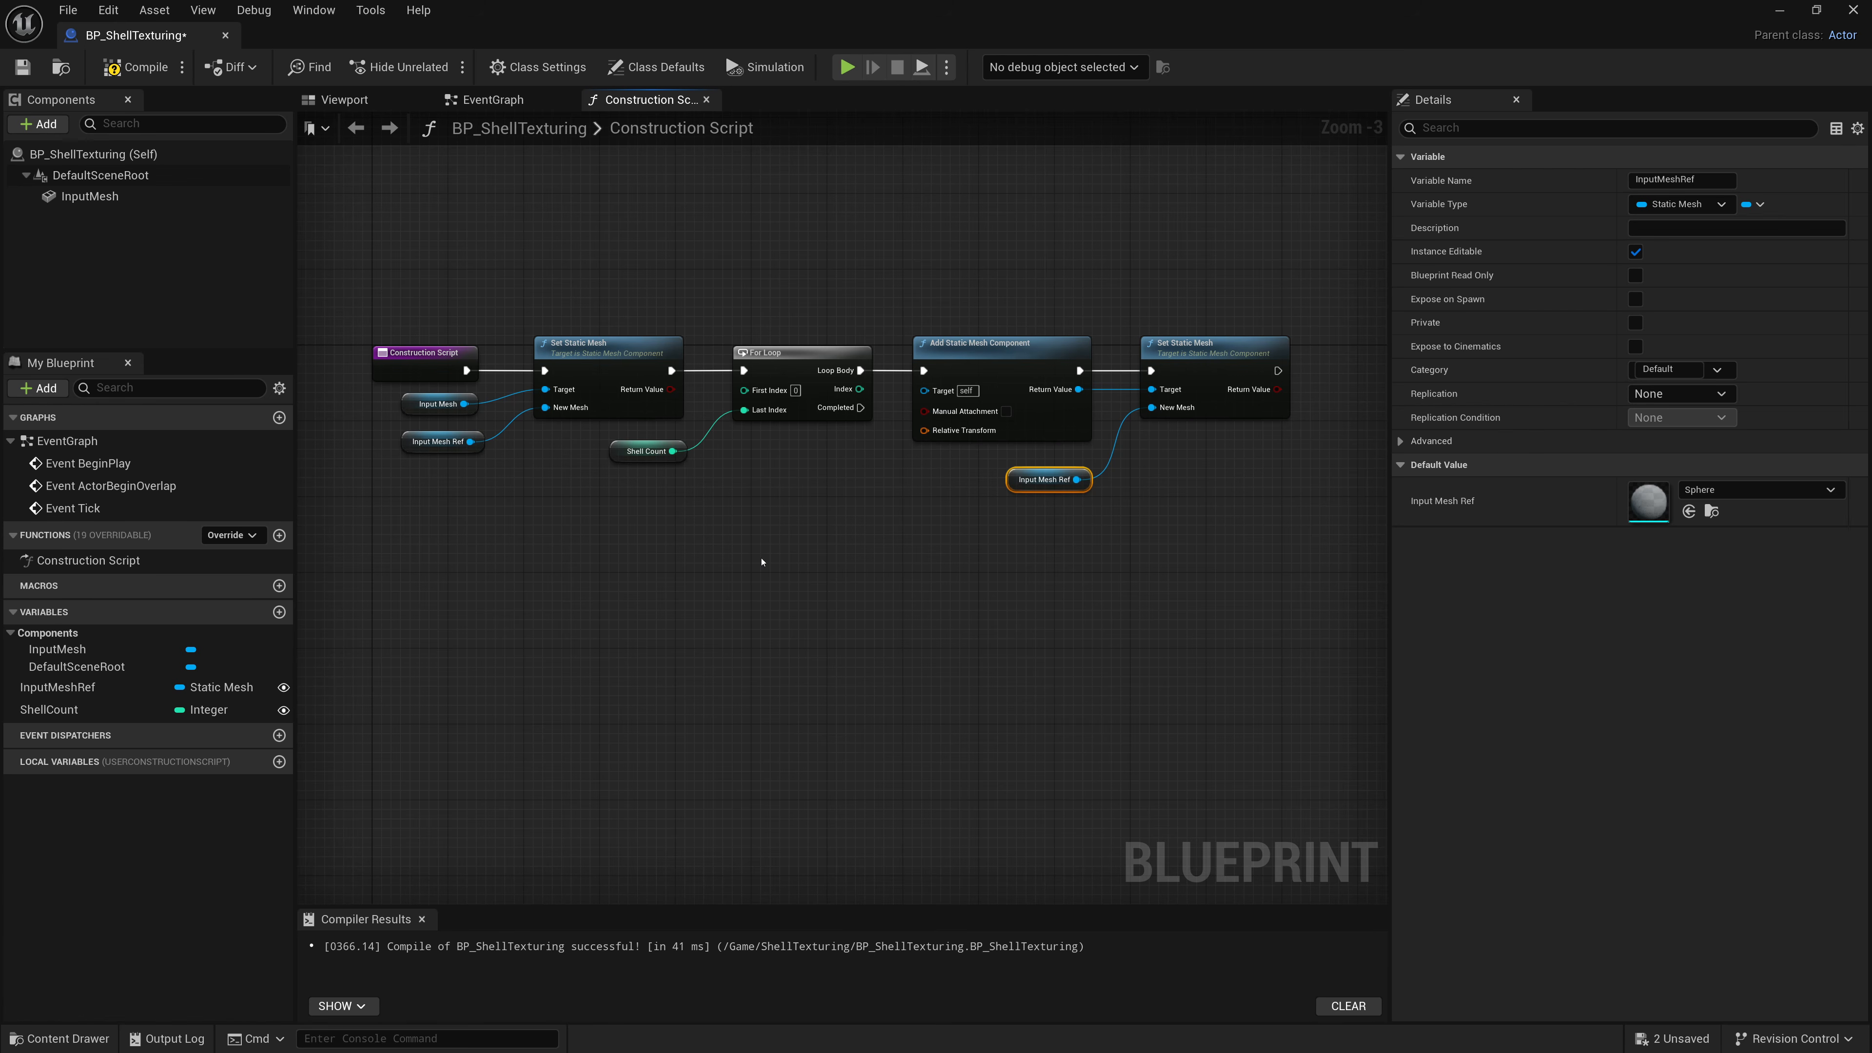
left_click(136, 68)
scroll(902, 469, "up", 3)
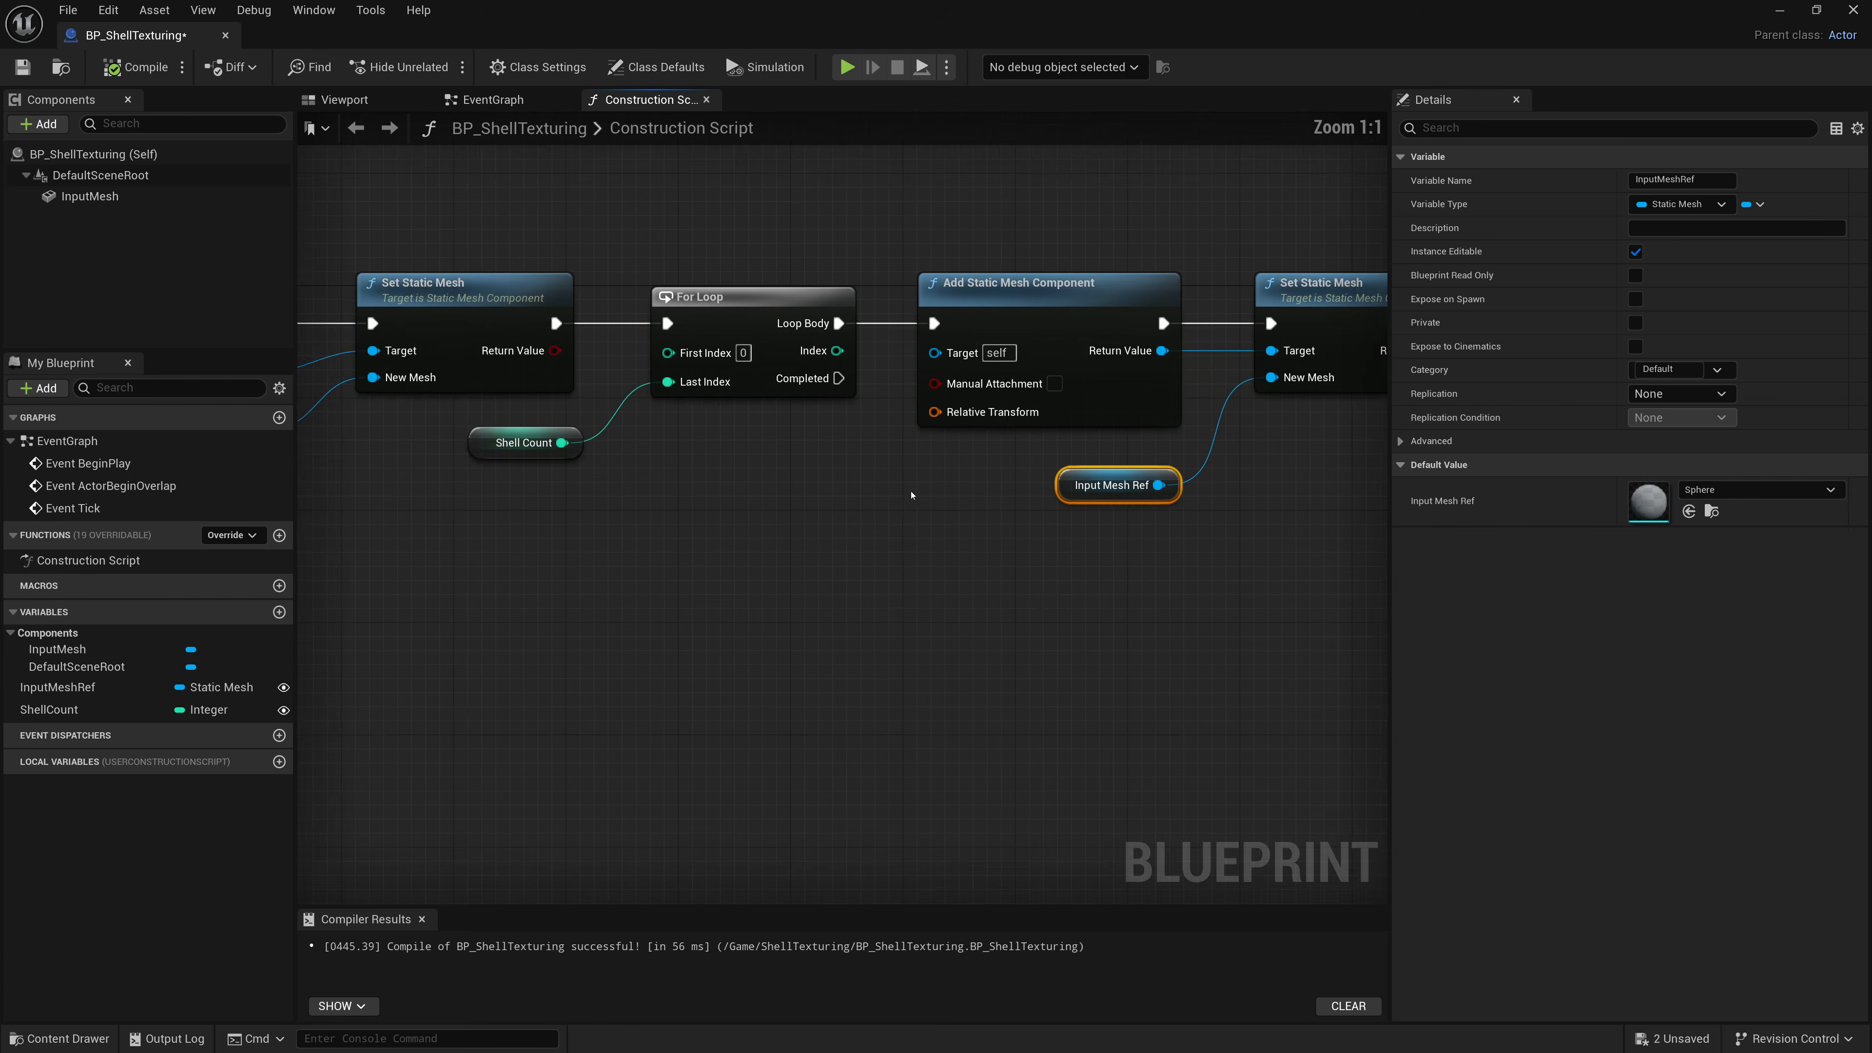
Split the Add Static Mesh Component's Relative Transform pin into location, rotation and scale.
right_click(808, 377)
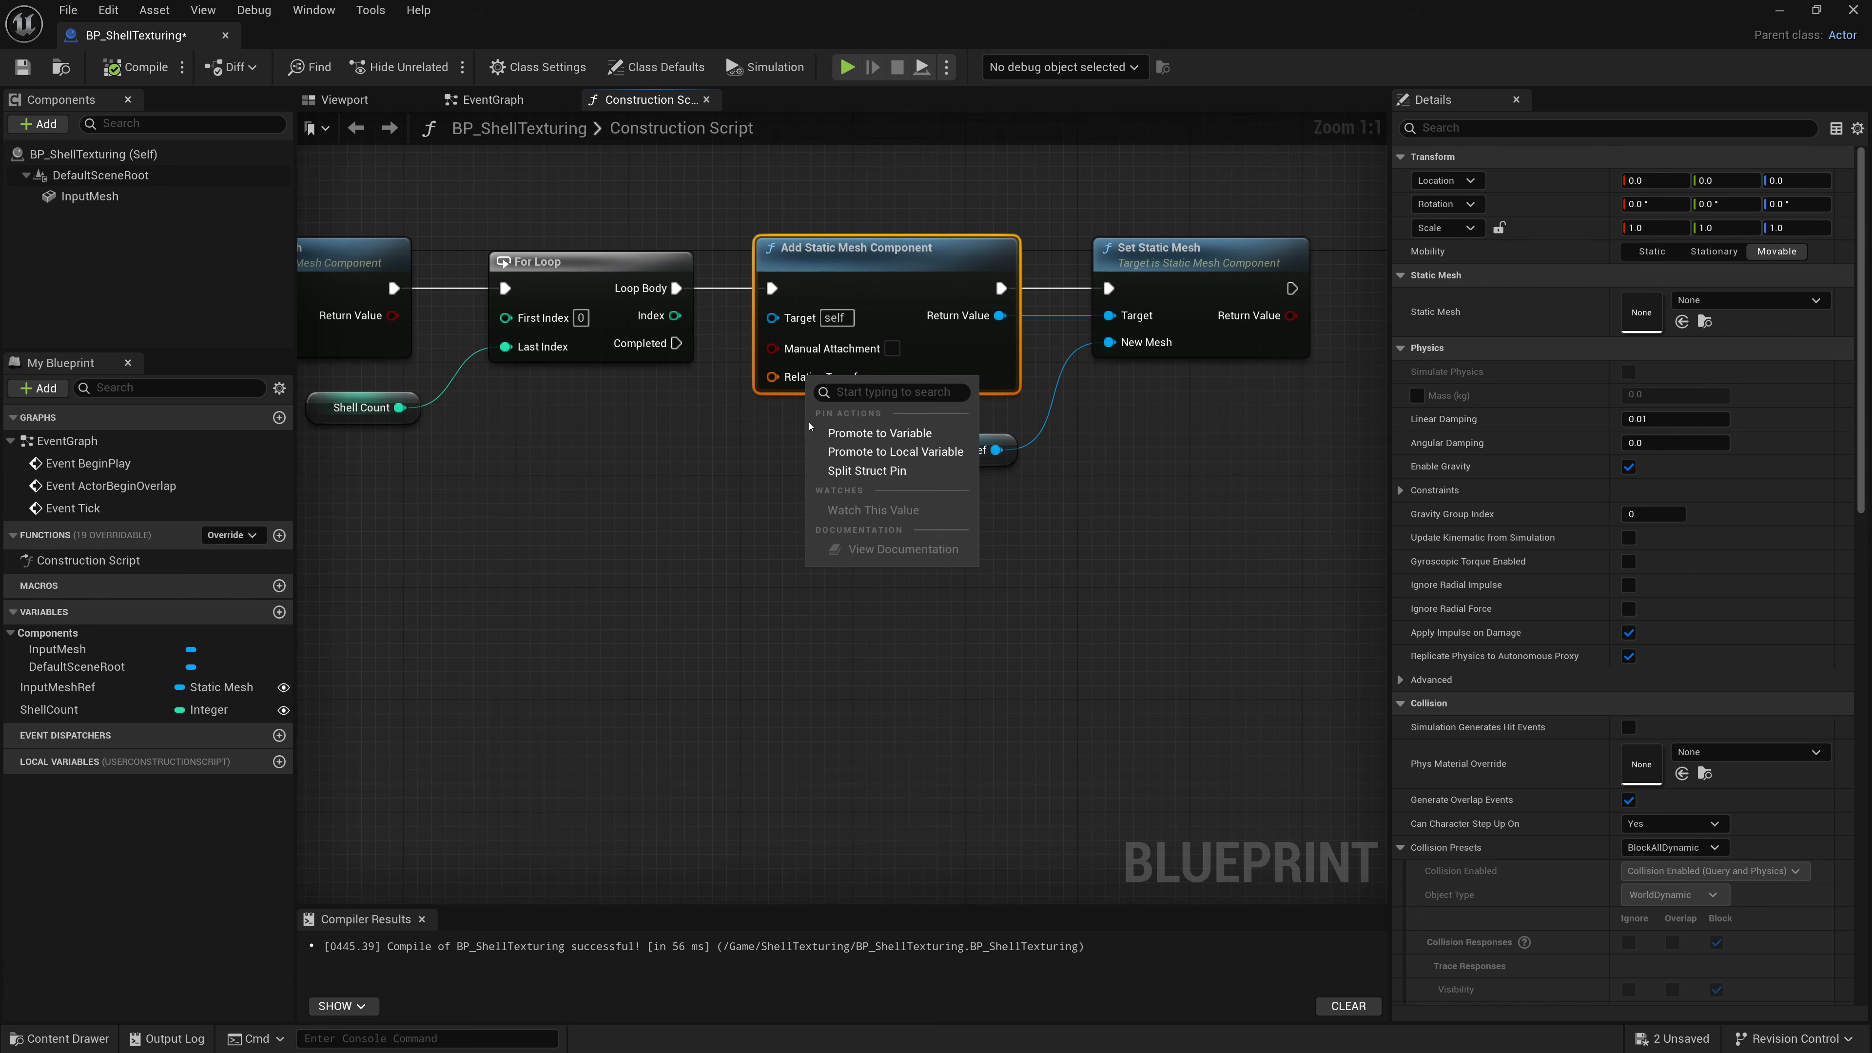
left_click(839, 473)
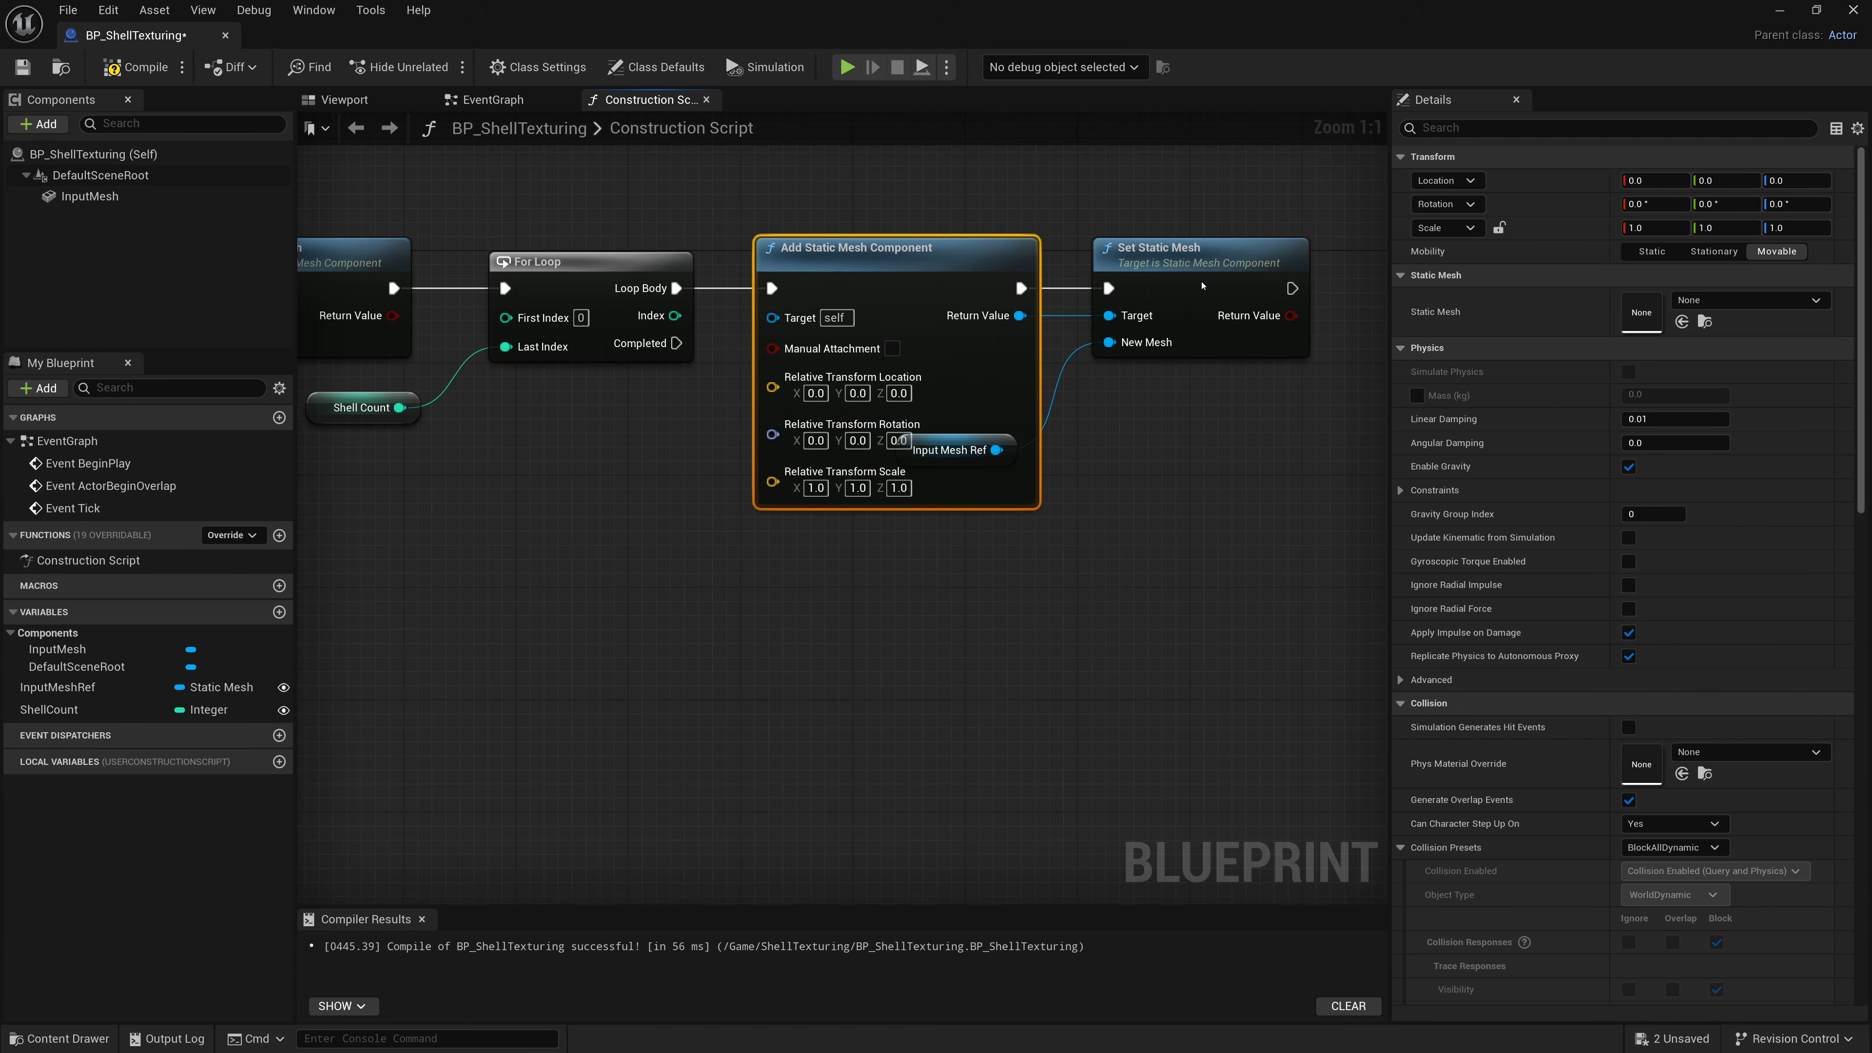
left_click_drag(1202, 285, 1340, 285)
left_click_drag(950, 450, 1105, 436)
left_click(1298, 249)
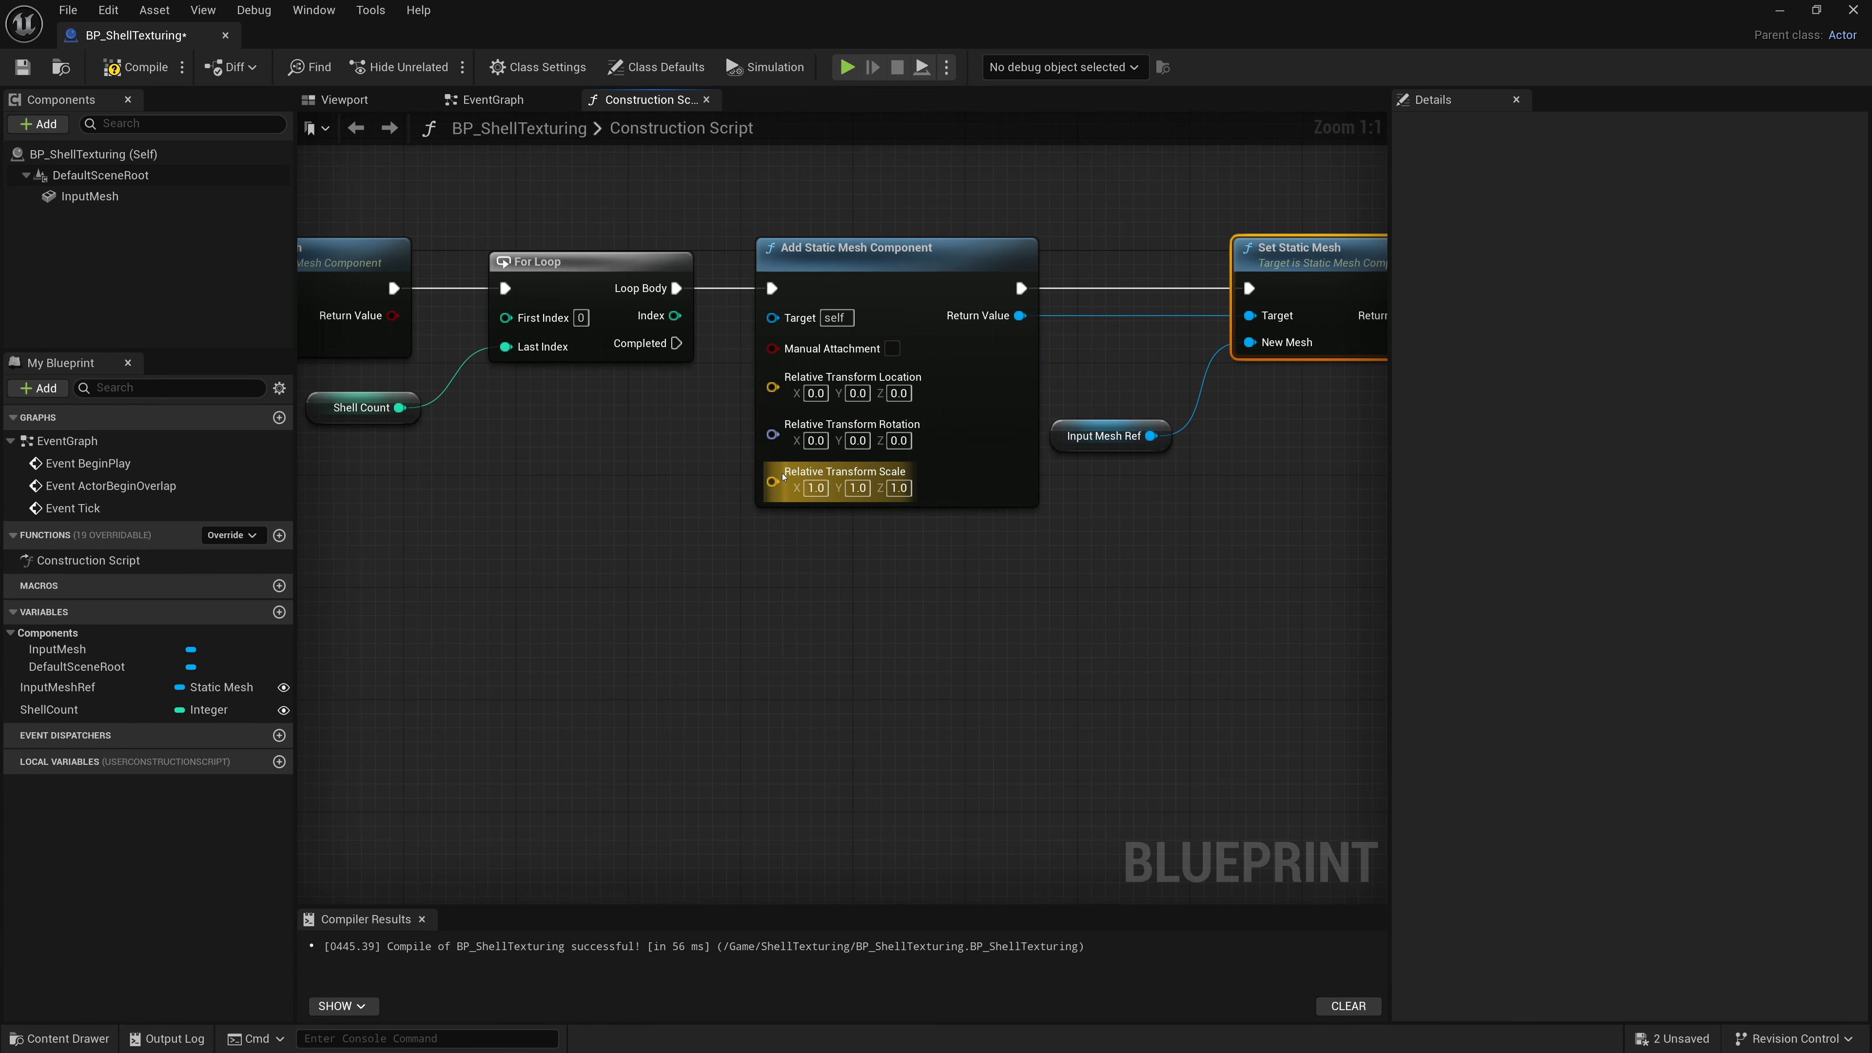
Connect a new multiply node to the Relative Transform Scale input and compile.
left_click_drag(783, 476, 658, 397)
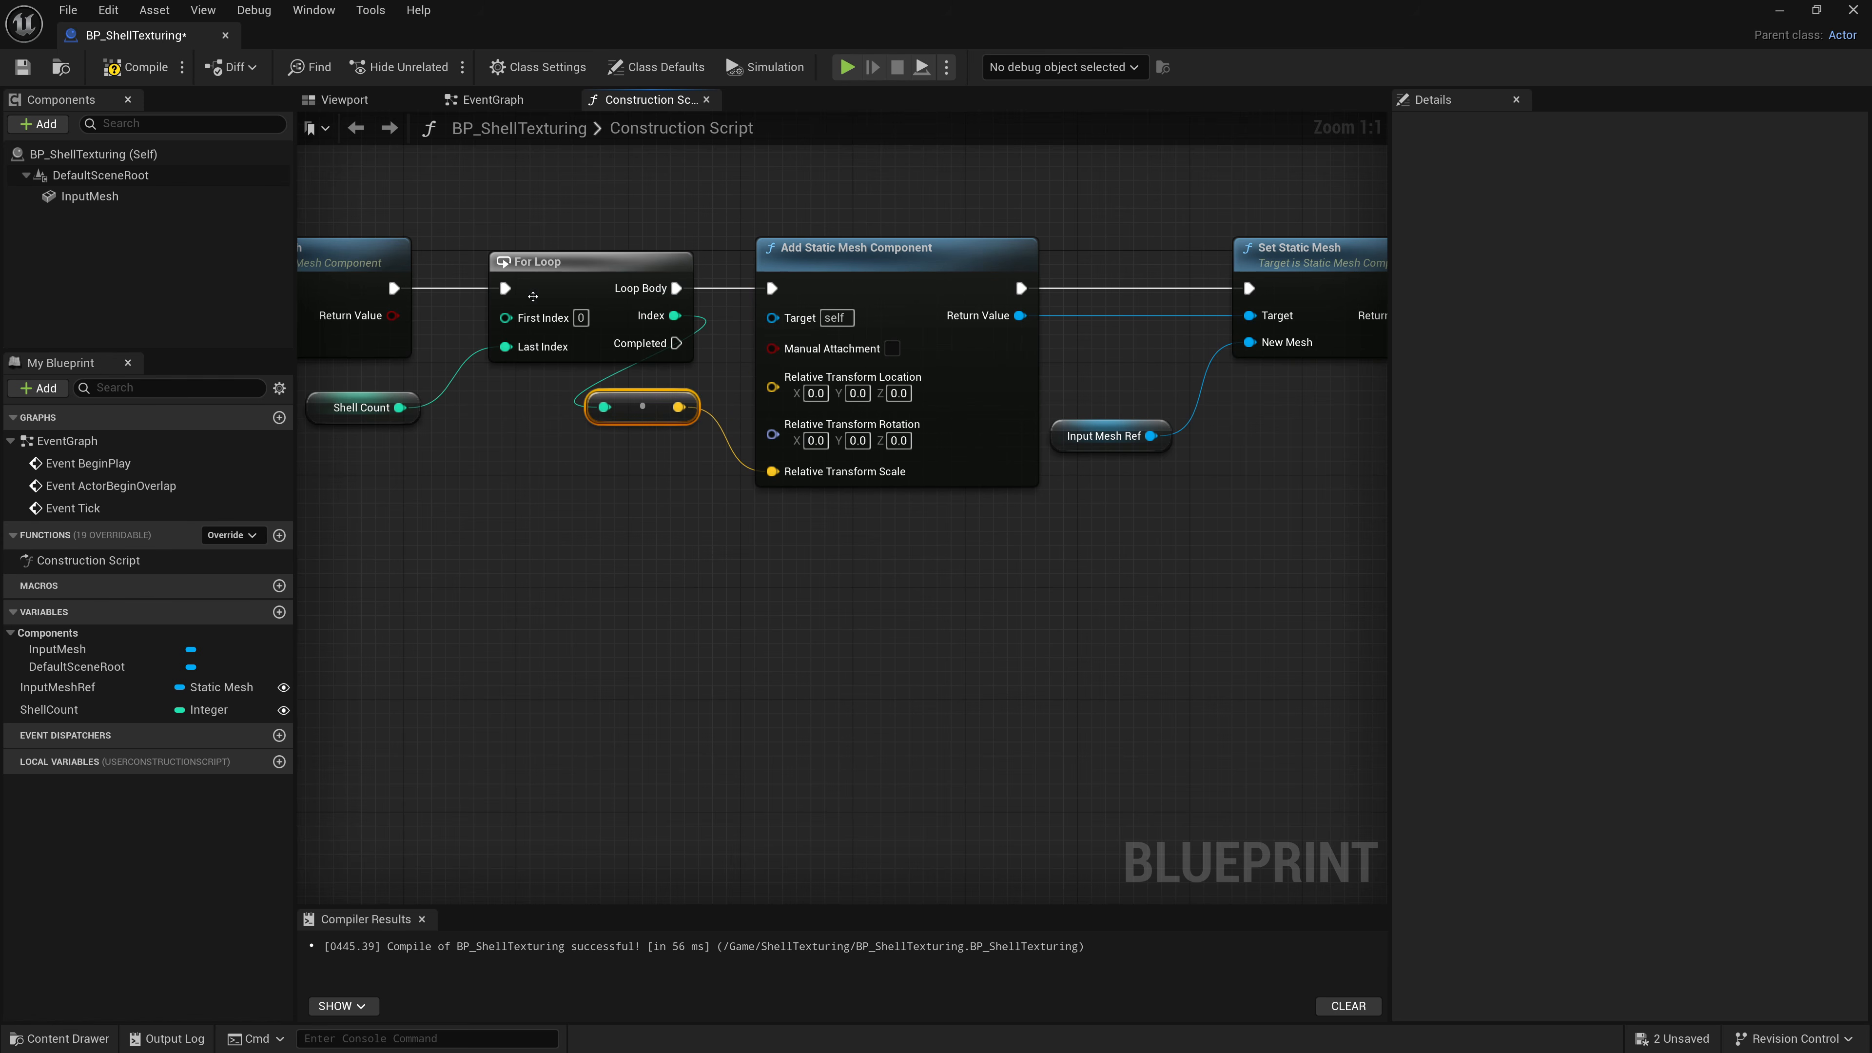
left_click(136, 67)
Inspect the shelled sphere in the blueprint viewport.
left_click(344, 99)
scroll(721, 372, "down", 10)
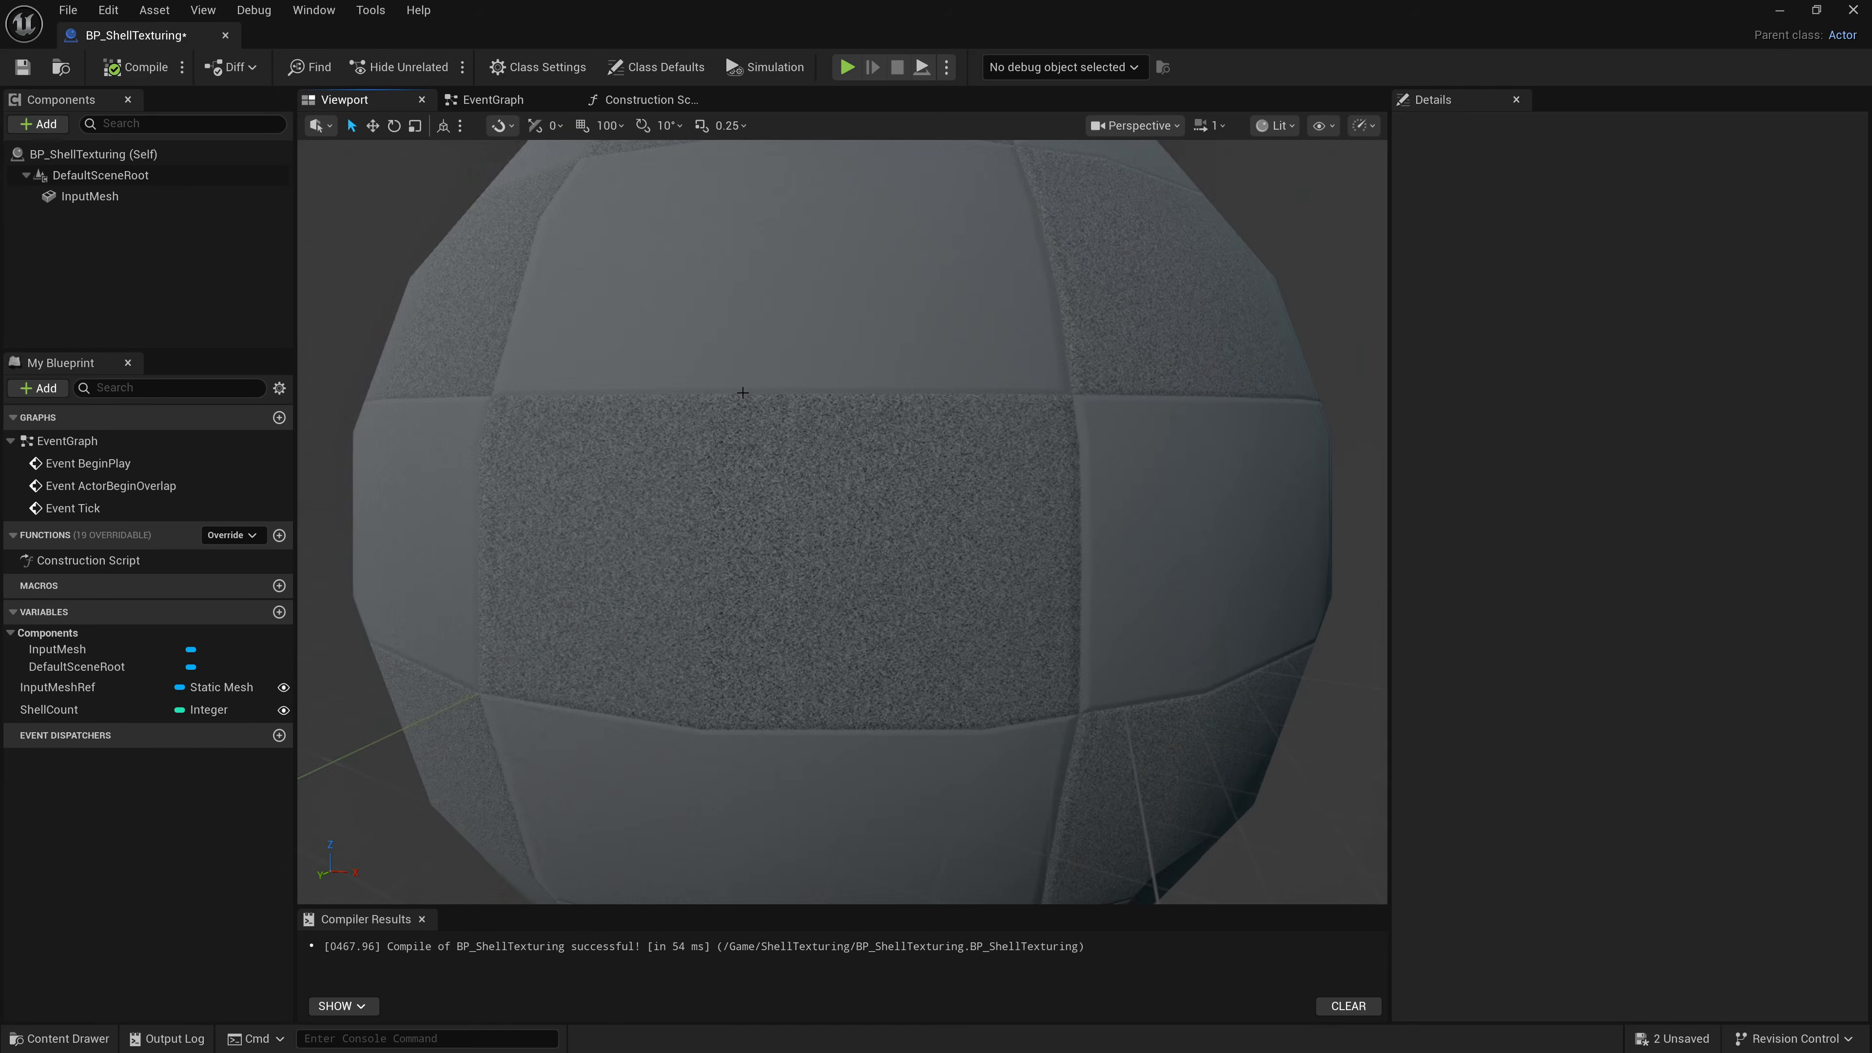
Inspect the stacked sphere shells in Wireframe view mode and return the viewport to Lit.
left_click_drag(814, 406, 900, 406, "alt")
scroll(815, 405, "down", 2)
left_click(1278, 126)
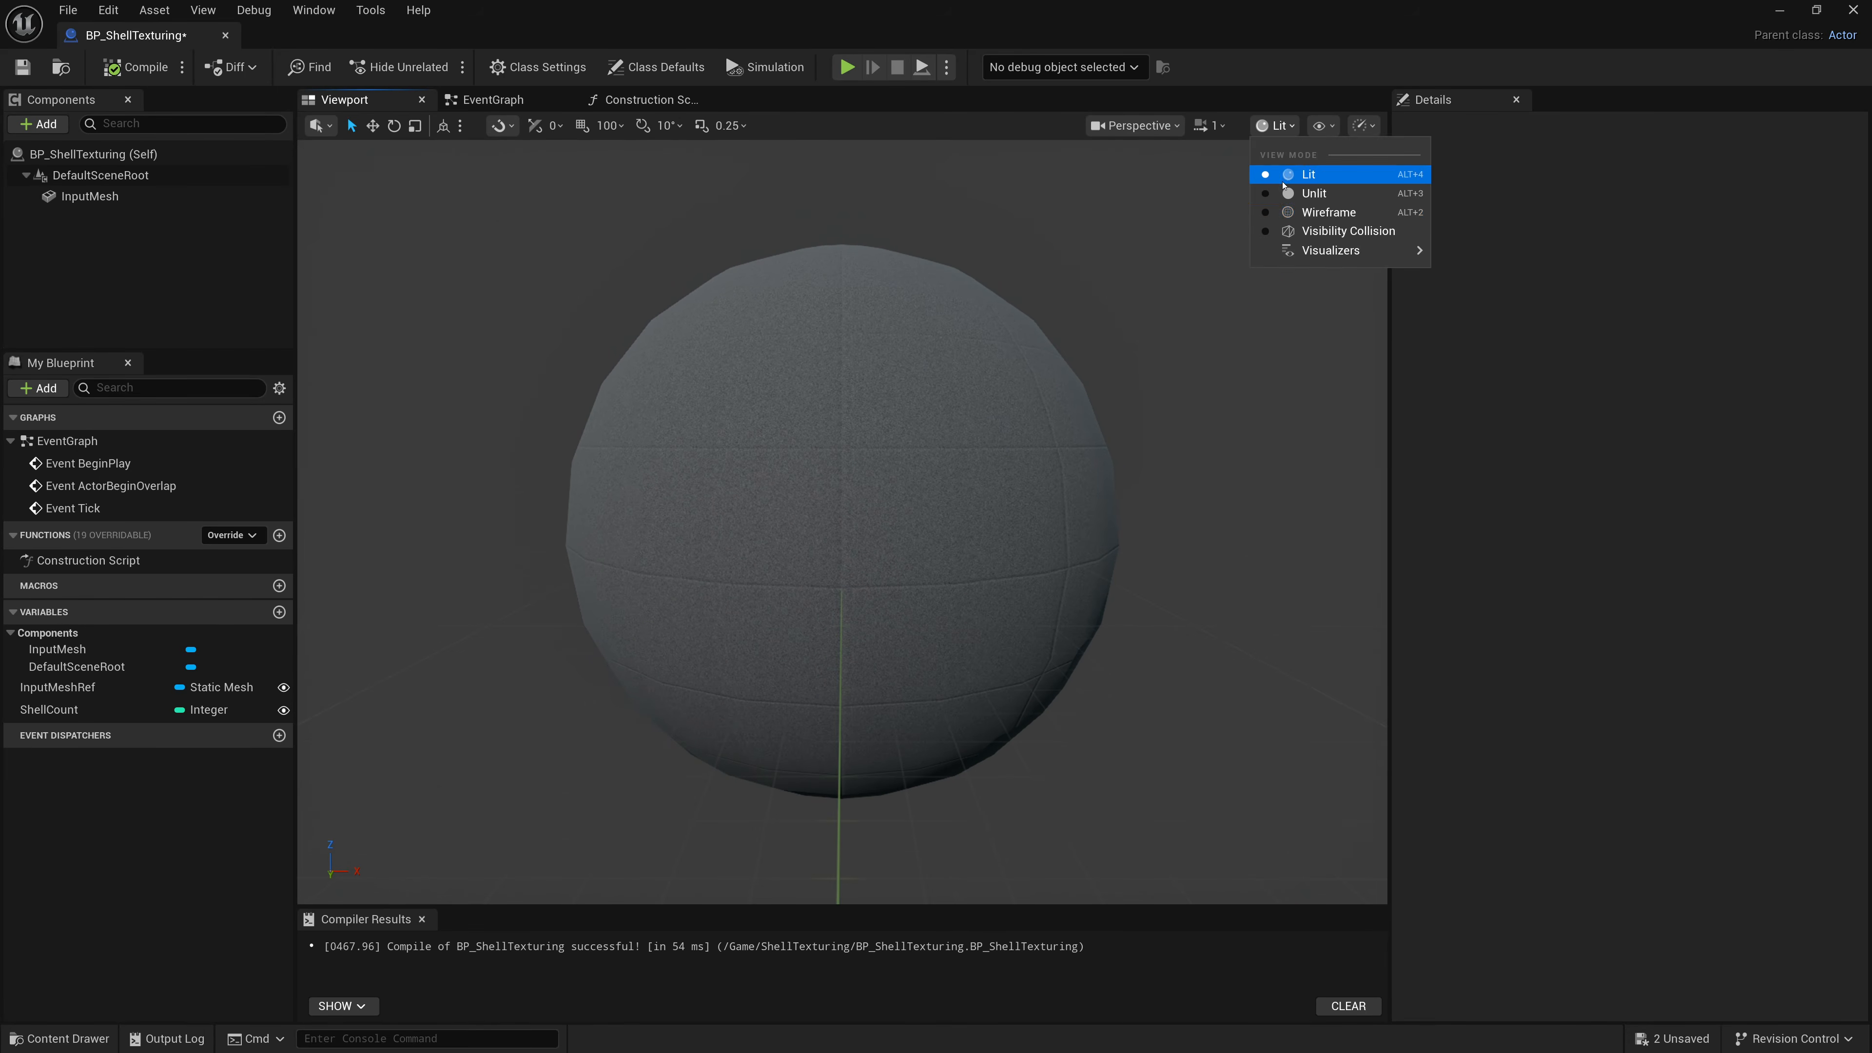
left_click(1319, 211)
scroll(1046, 387, "up", 4)
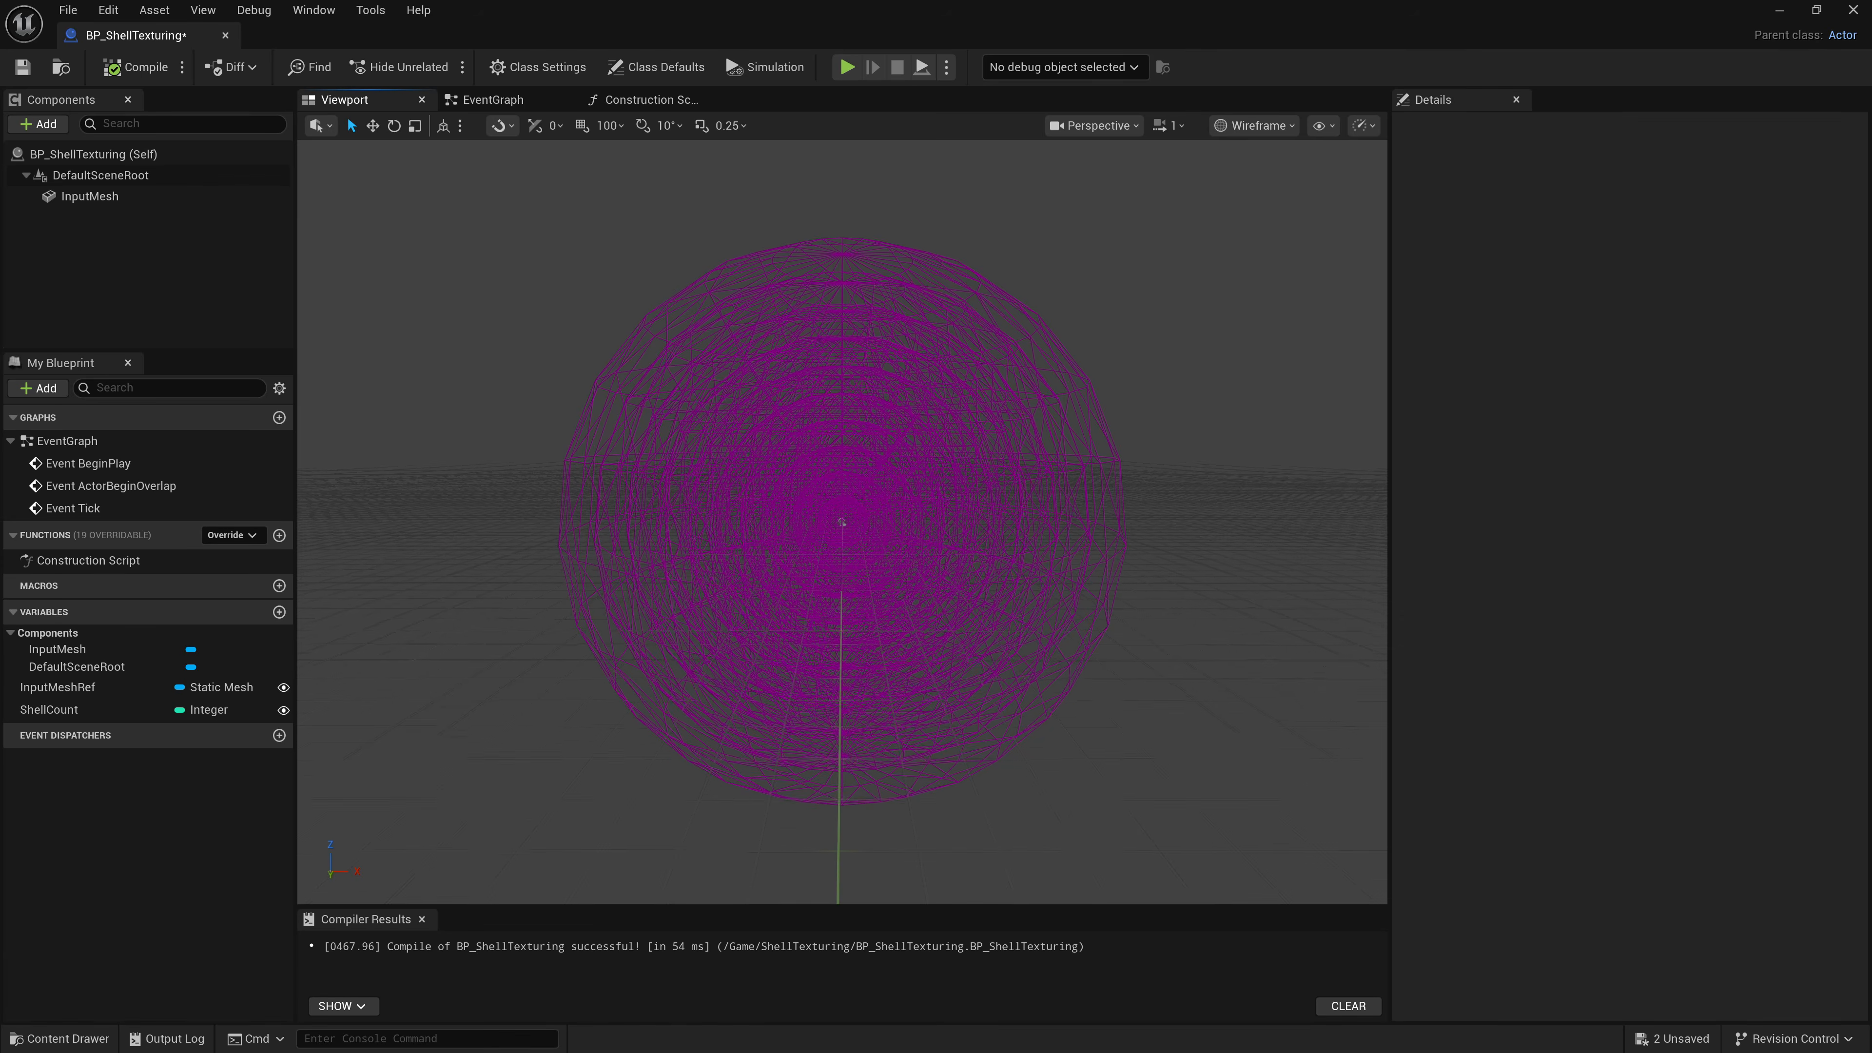
left_click(559, 334)
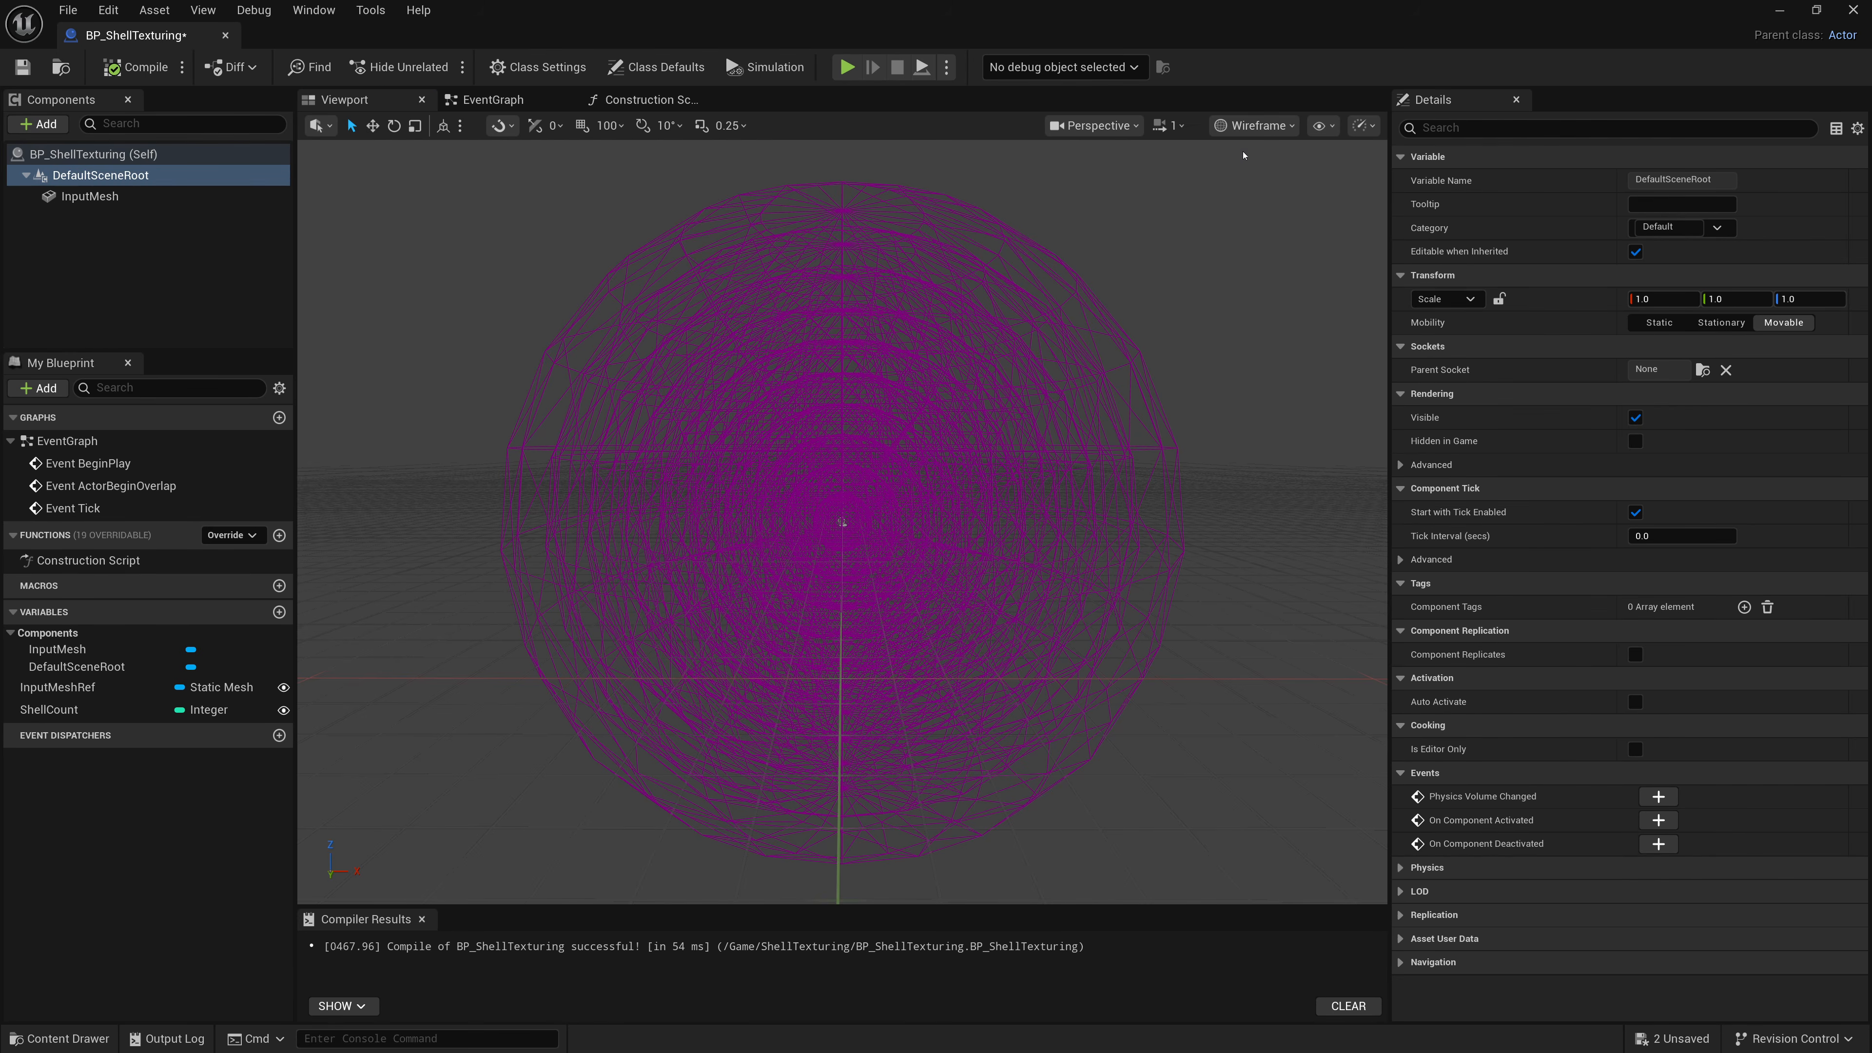
left_click(1252, 125)
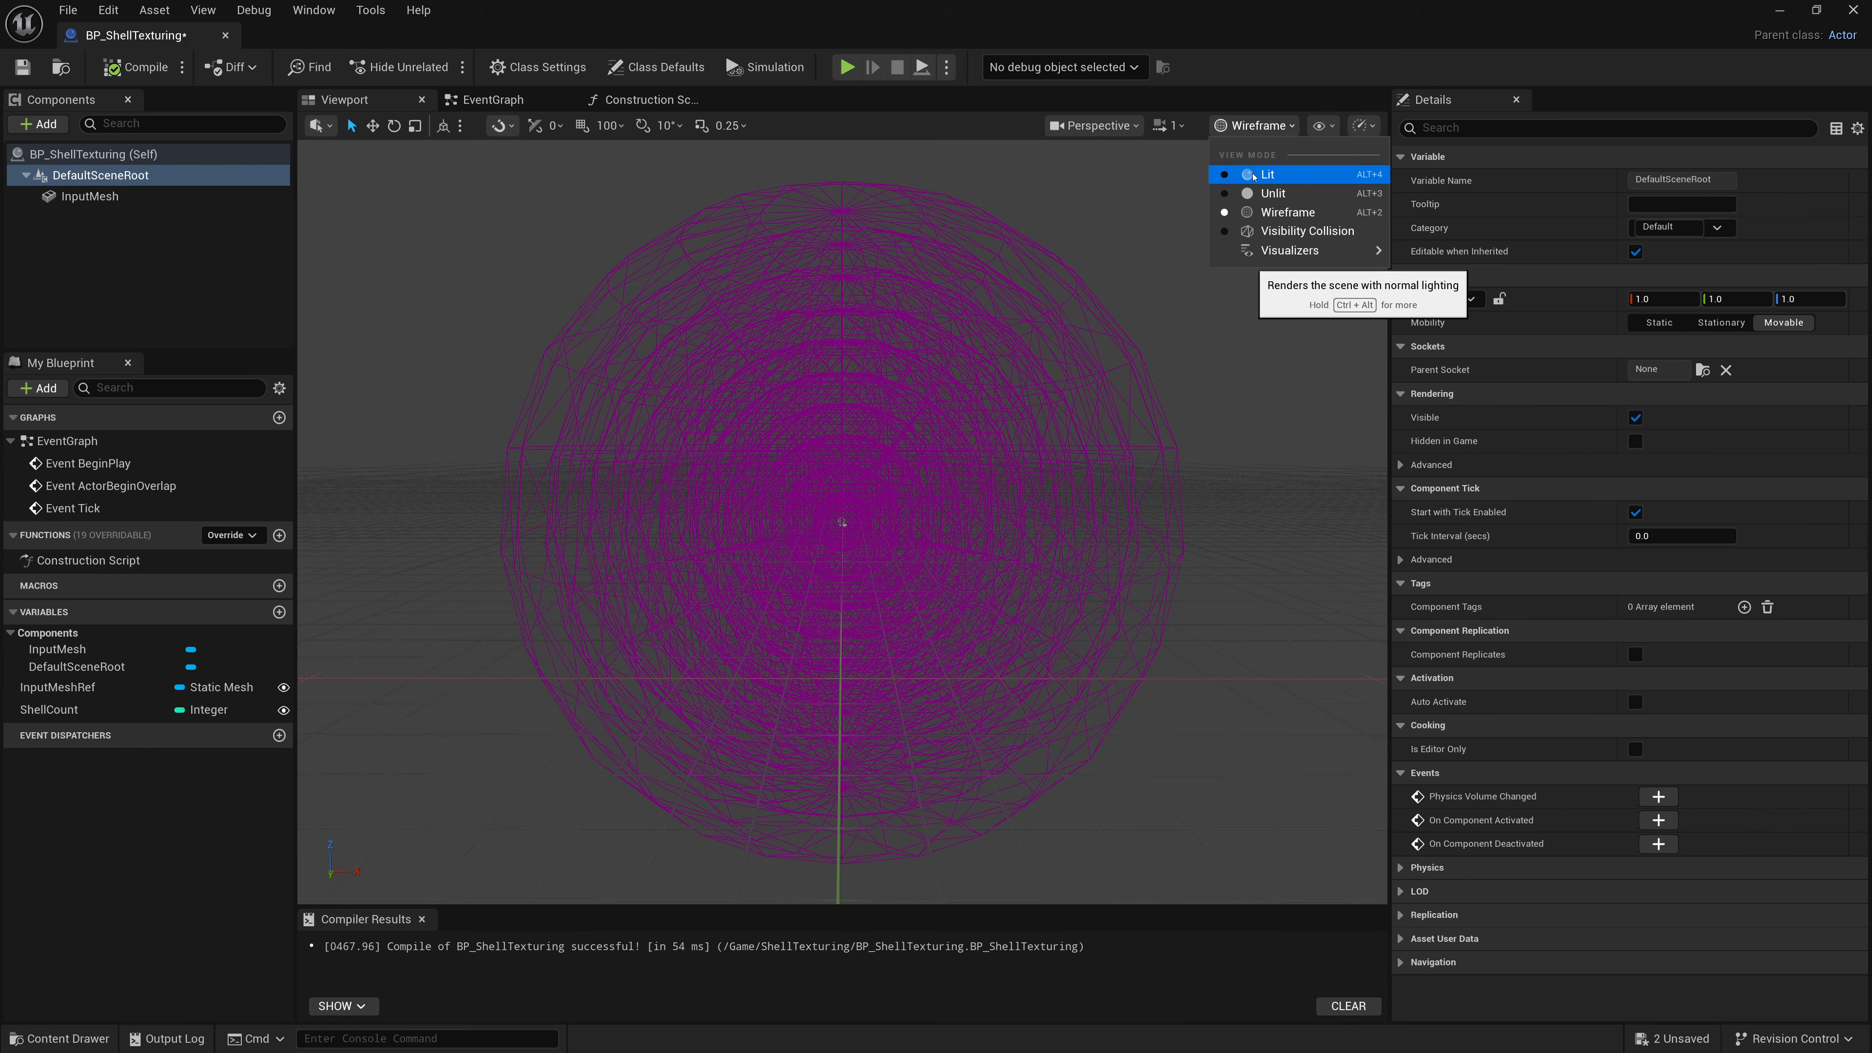
left_click(1260, 166)
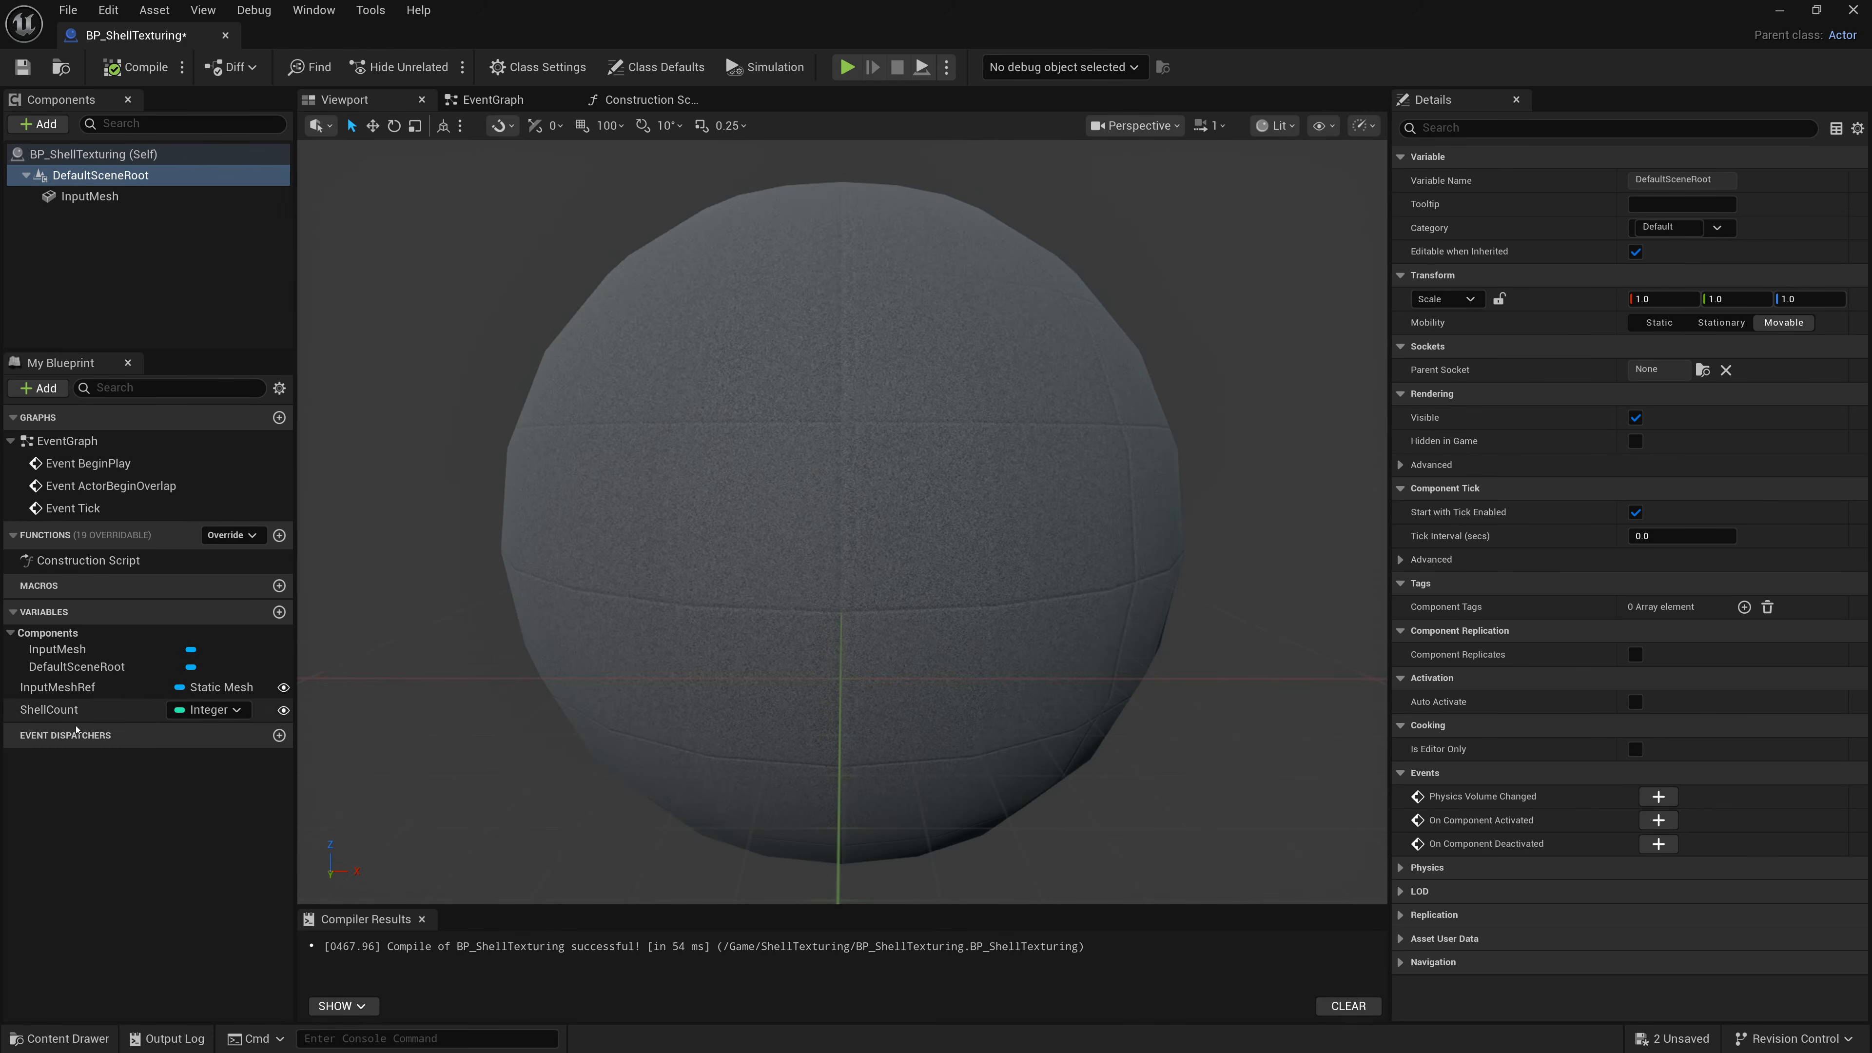
Set the InputMeshRef variable's default value to the Cat static mesh.
left_click(46, 687)
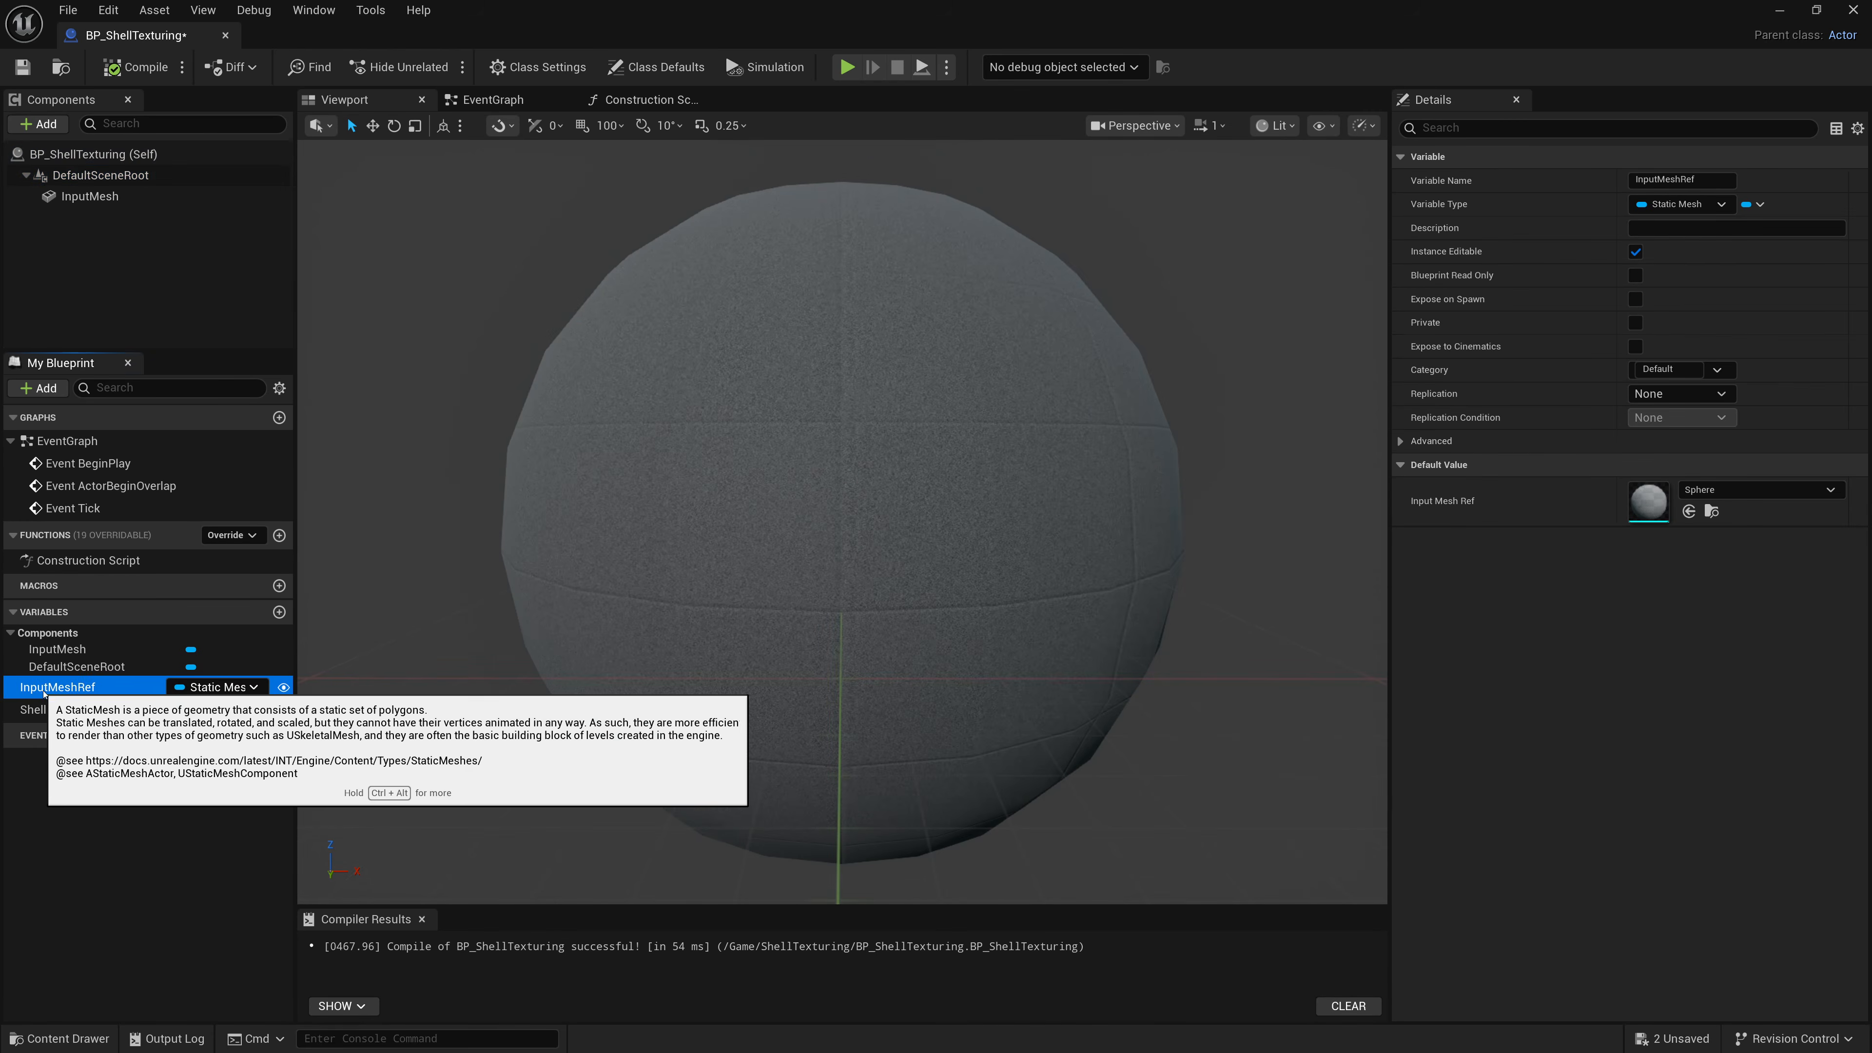
left_click(1729, 489)
type("Cat")
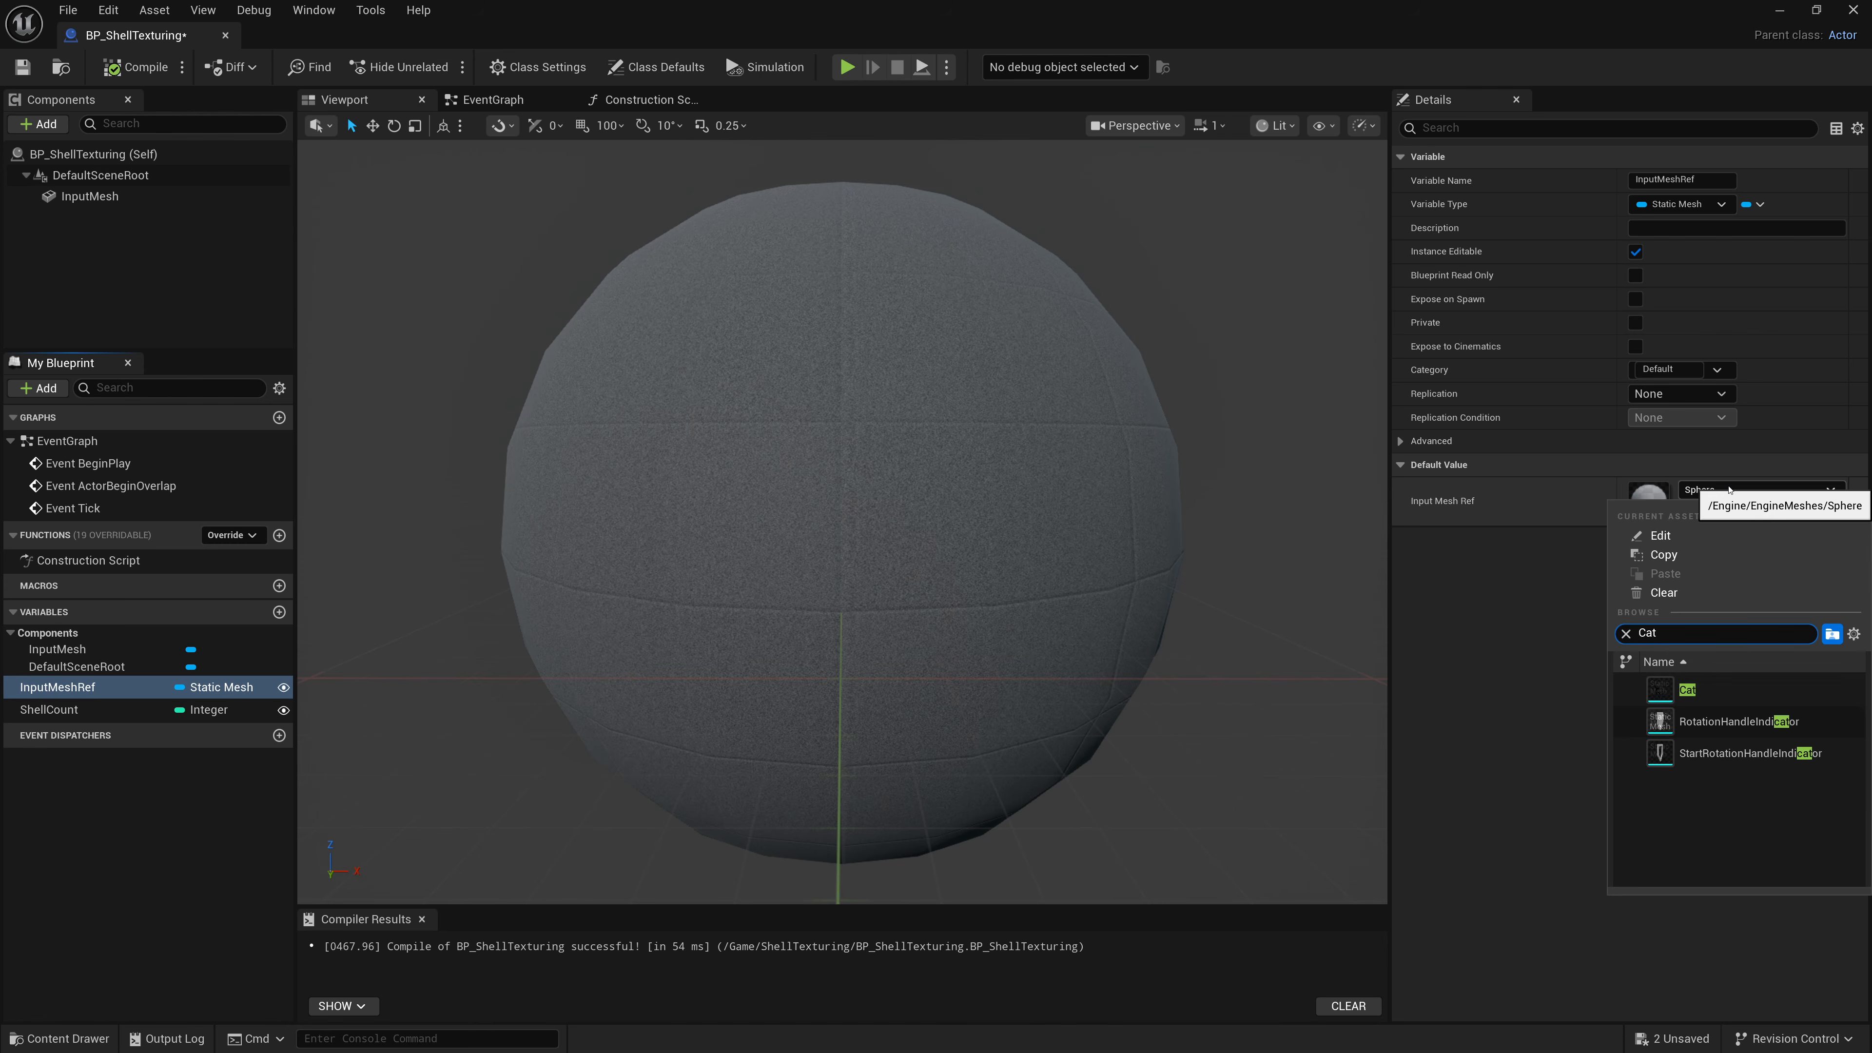
left_click(1695, 689)
Inspect the cat mesh shells from several angles in Unlit, Wireframe and Lit view modes.
left_click_drag(879, 479, 1068, 490, "alt")
right_click_drag(878, 479, 1031, 491, "alt")
mouse_move(878, 478)
left_mouse_down("alt")
mouse_move(826, 477)
mouse_move(852, 476)
left_mouse_up("alt")
right_click_drag(878, 479, 930, 483, "alt")
middle_click_drag(878, 479, 890, 567, "alt")
right_click_drag(879, 479, 951, 485, "alt")
left_click_drag(878, 479, 868, 479, "alt")
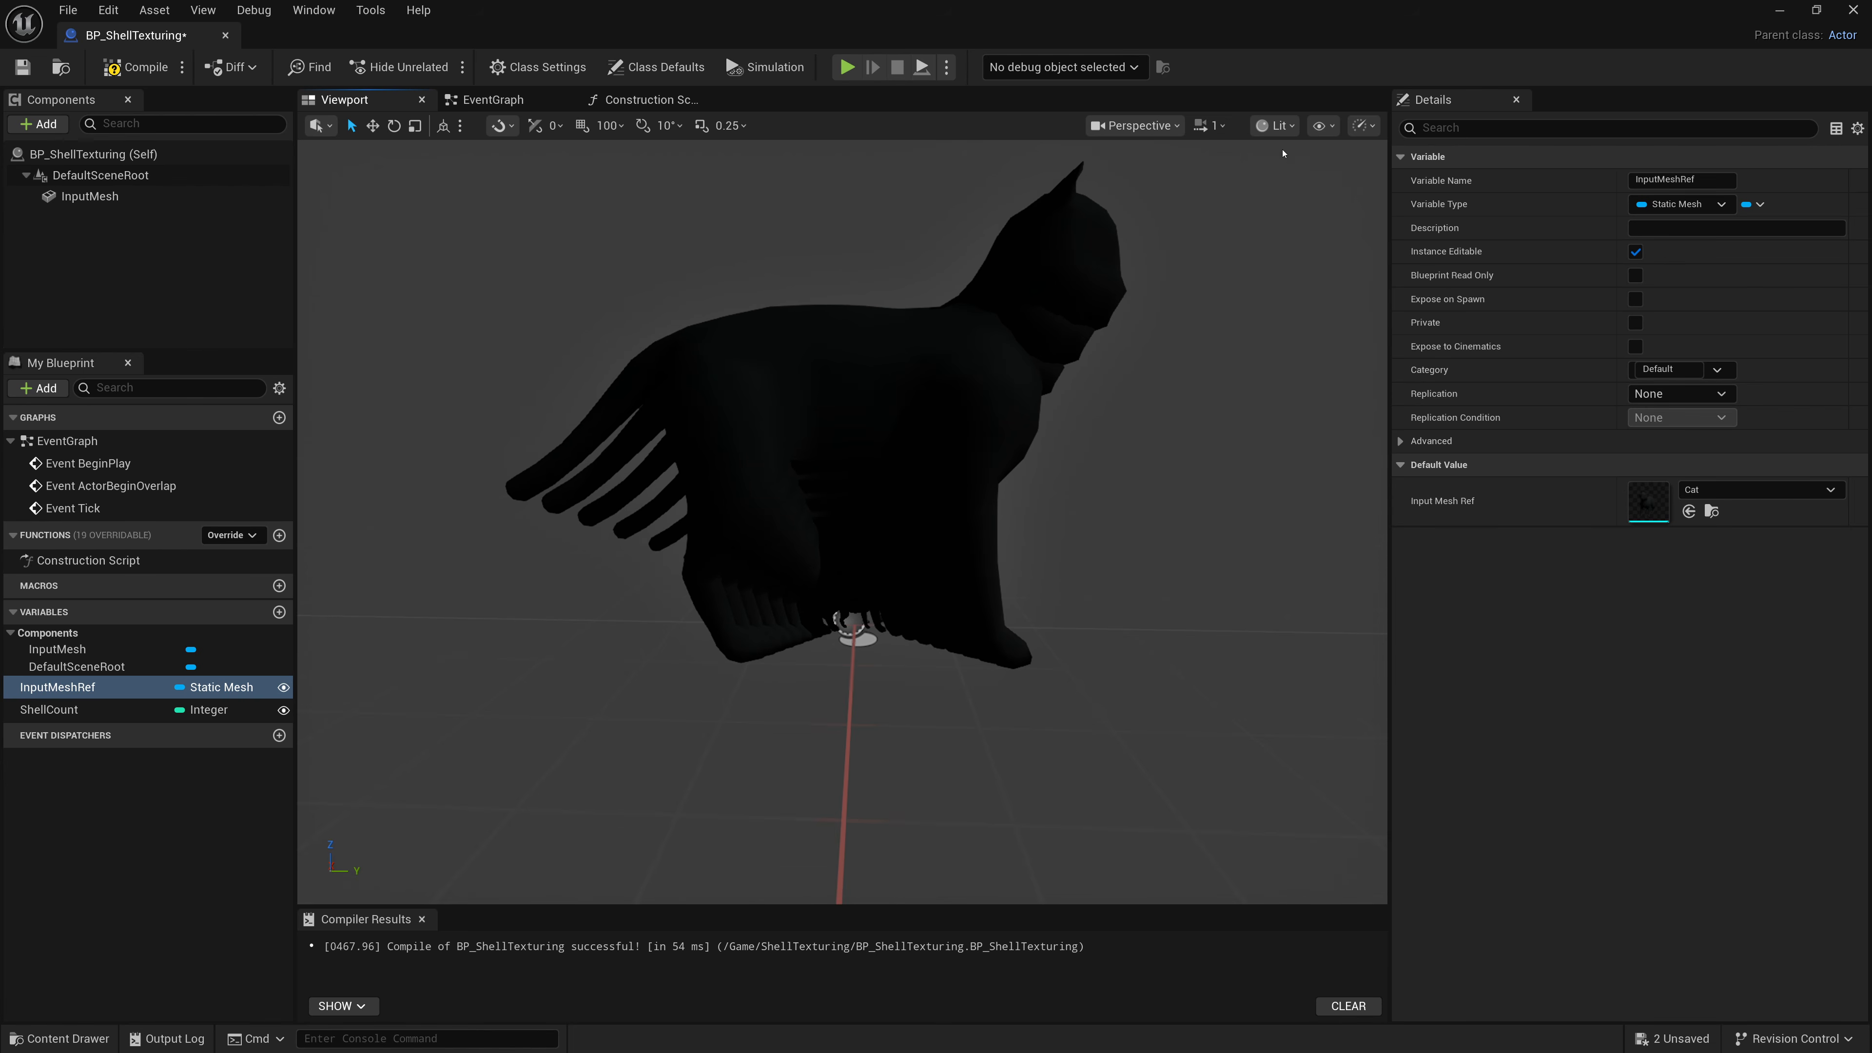
left_click(1277, 126)
left_click(1283, 196)
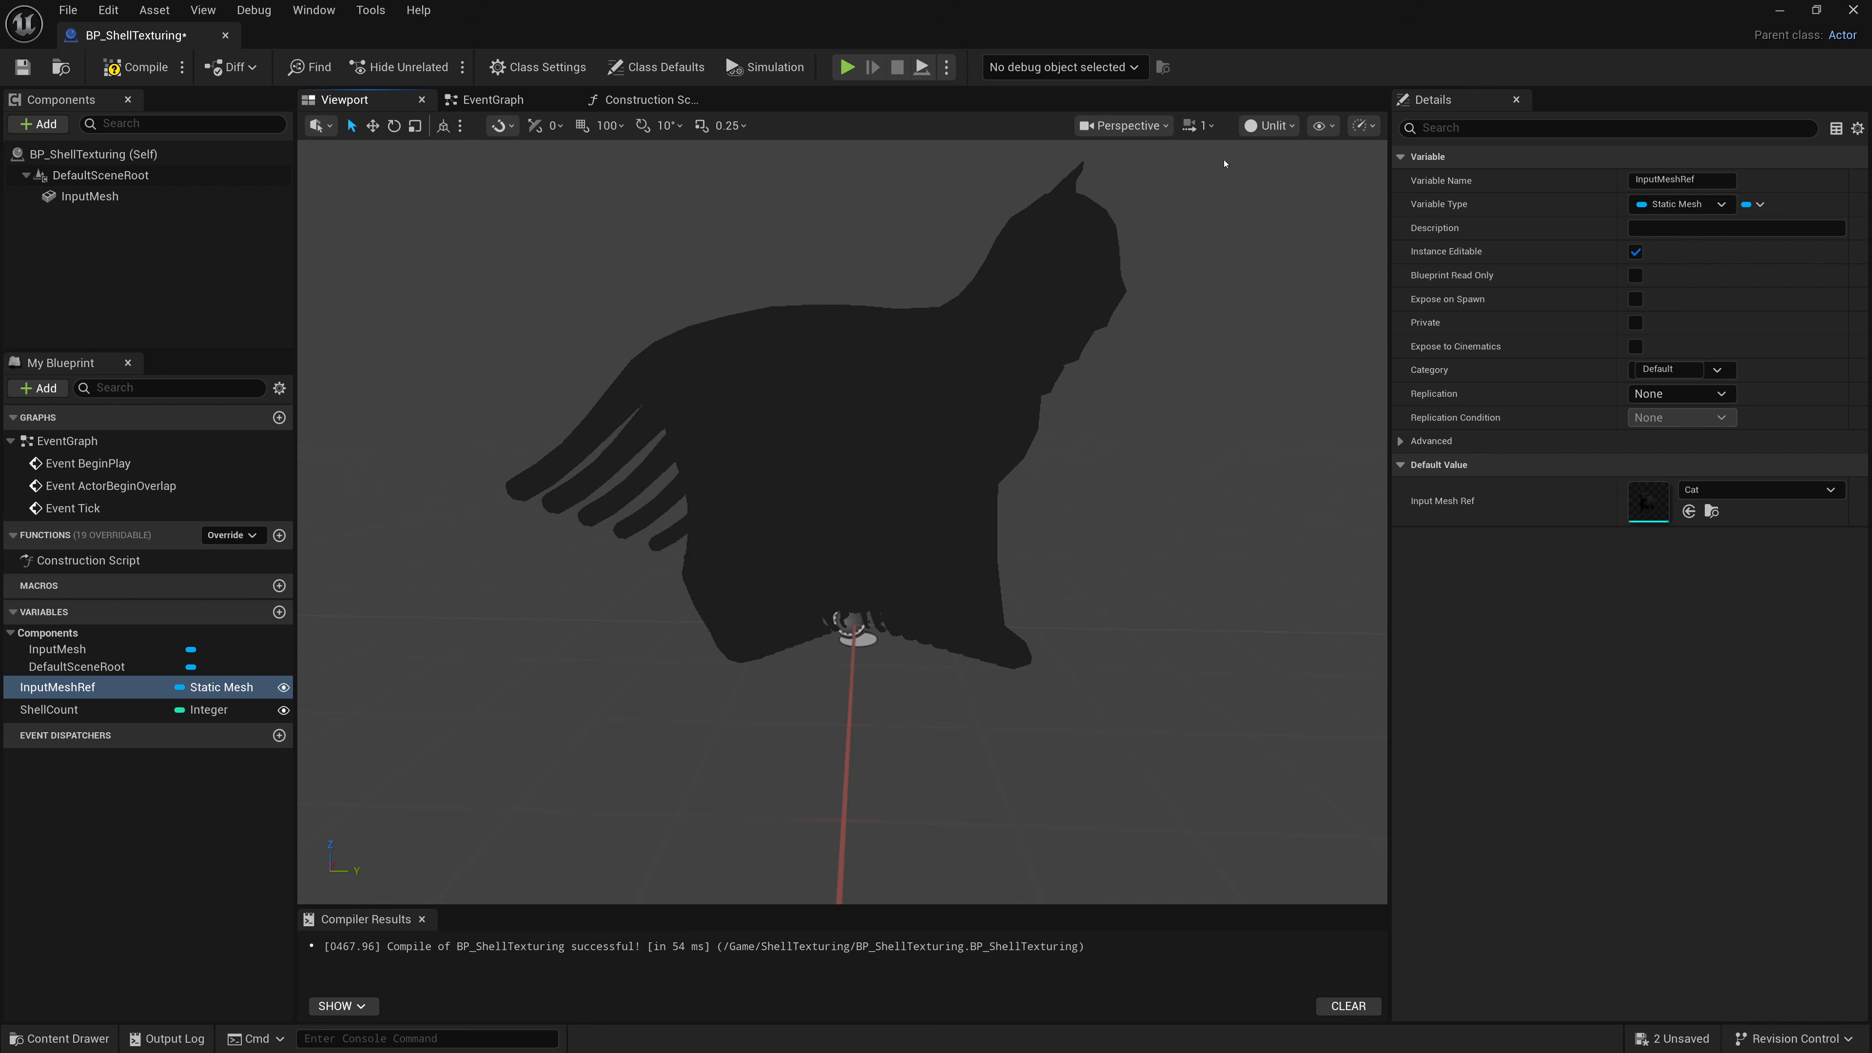
left_click(1269, 125)
left_click(1286, 214)
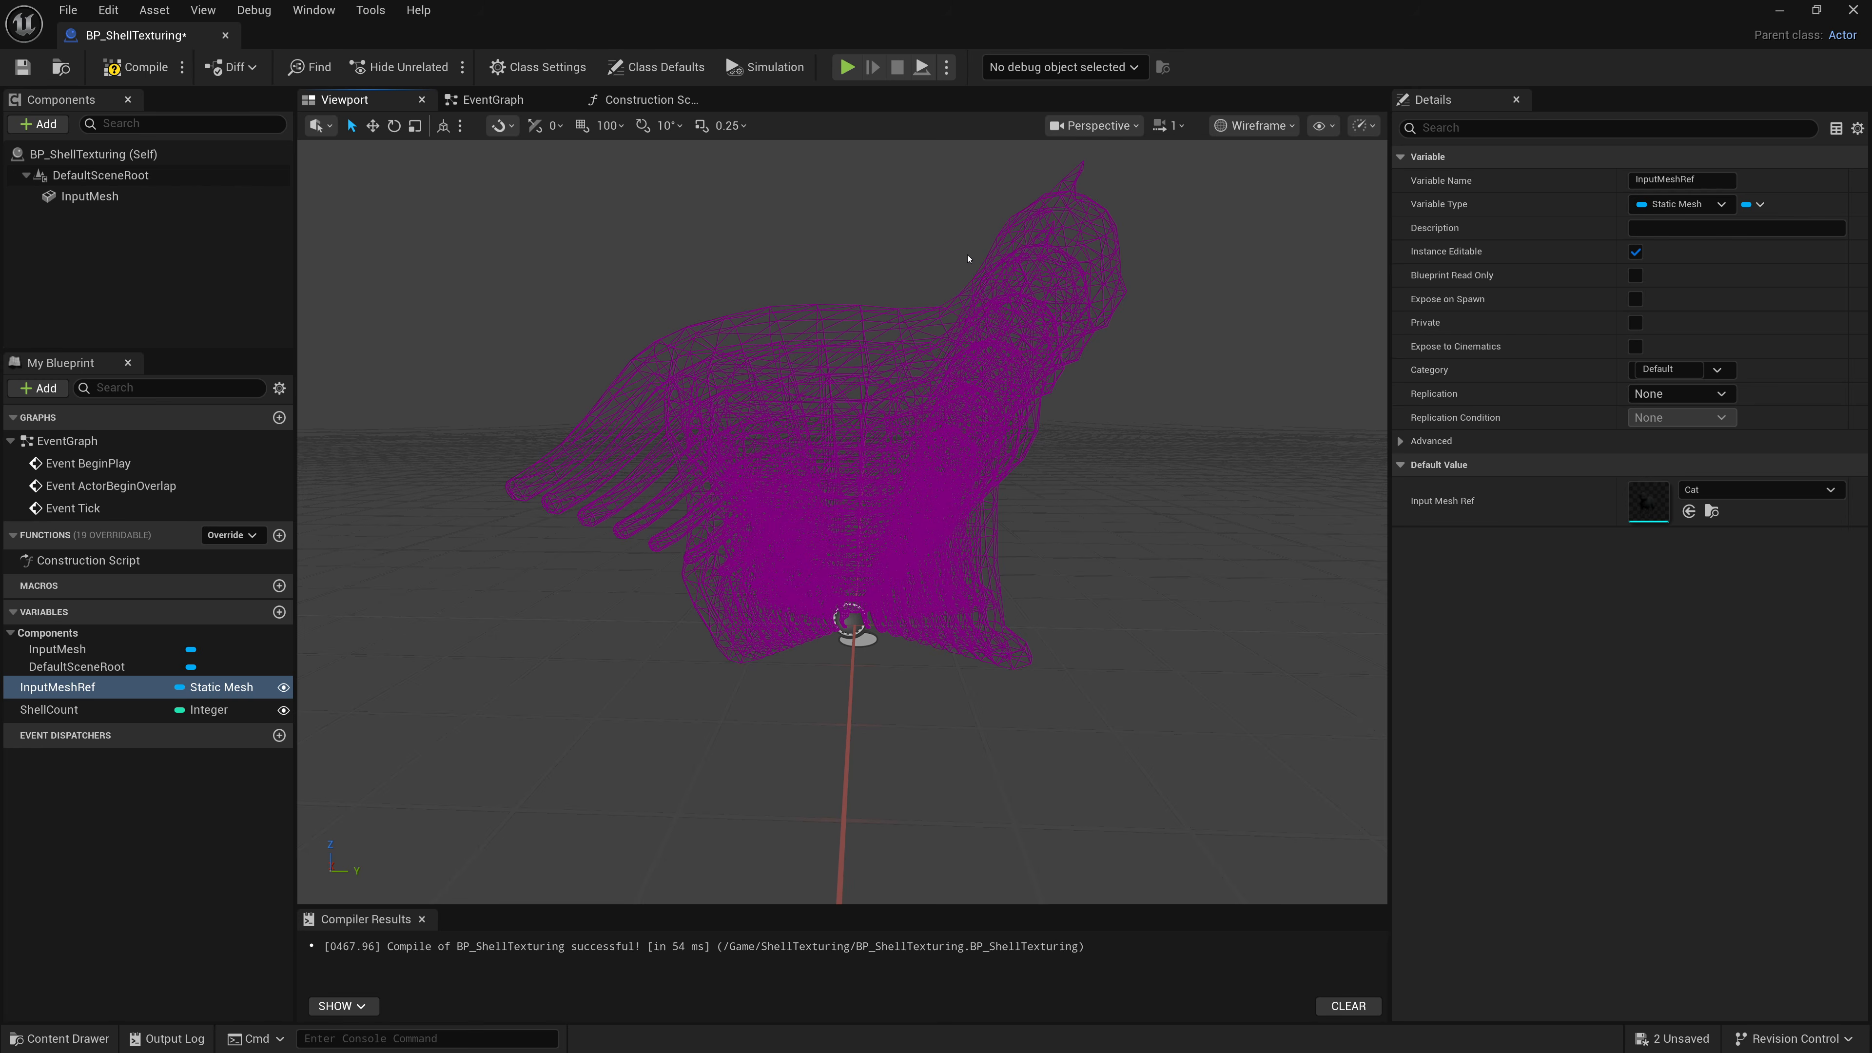
left_click(1254, 125)
left_click(1262, 173)
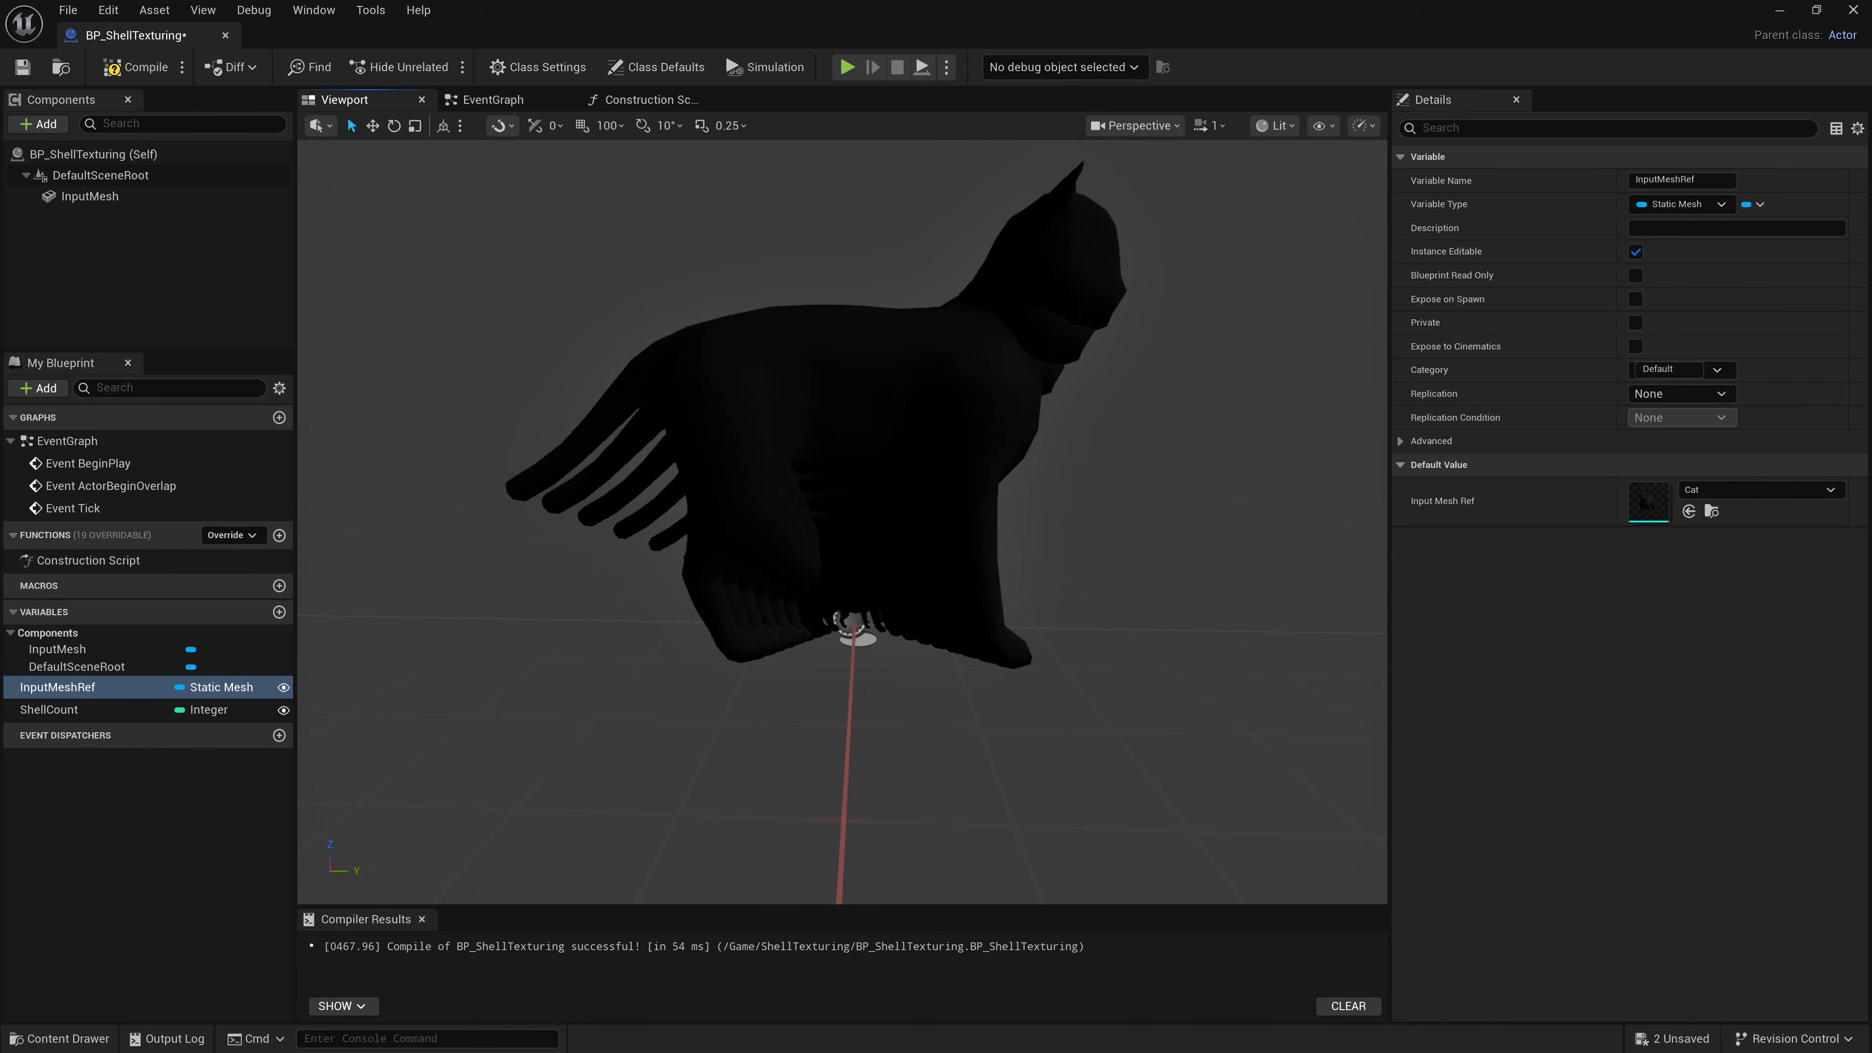
Compile the blueprint.
left_click_drag(855, 625, 773, 633, "alt")
scroll(855, 625, "down", 3)
left_click_drag(1087, 579, 1071, 579, "alt")
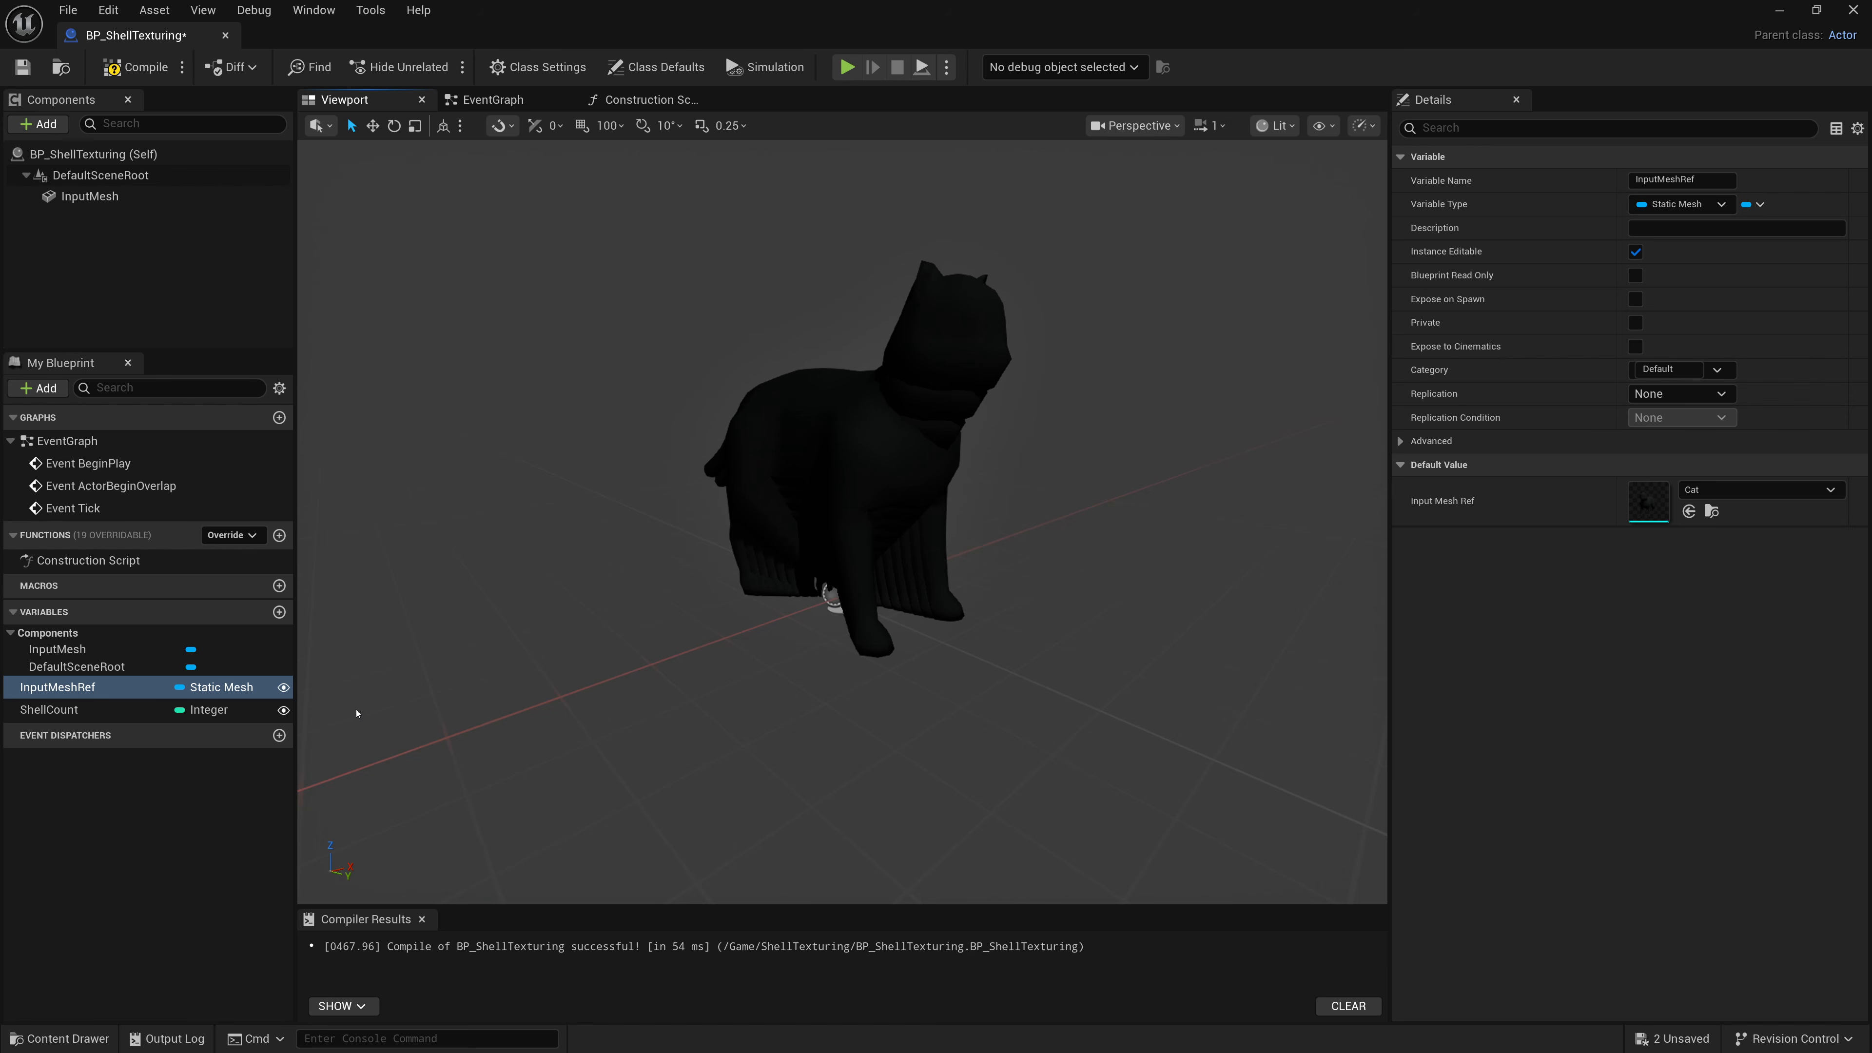
left_click_drag(517, 380, 701, 317, "alt")
left_click(135, 74)
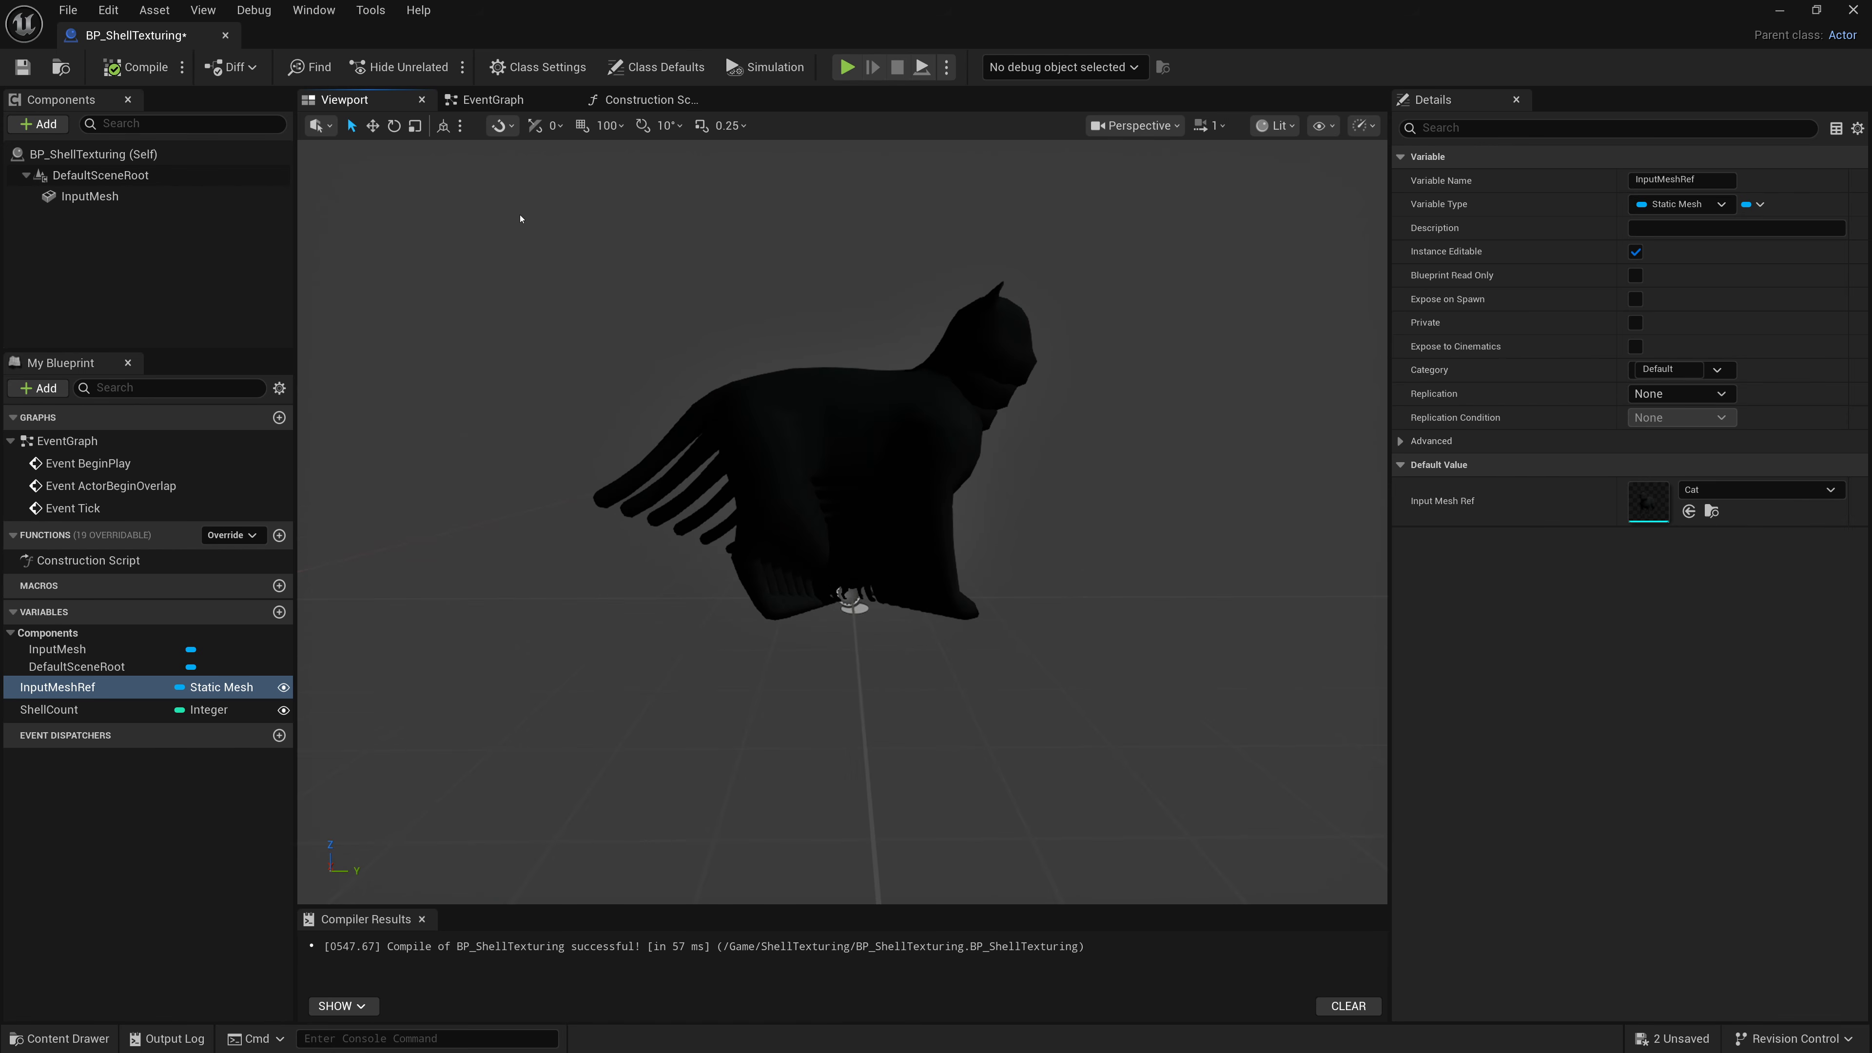
Review the whole Construction Script graph with its For Loop and Add Static Mesh Component nodes.
left_click(643, 101)
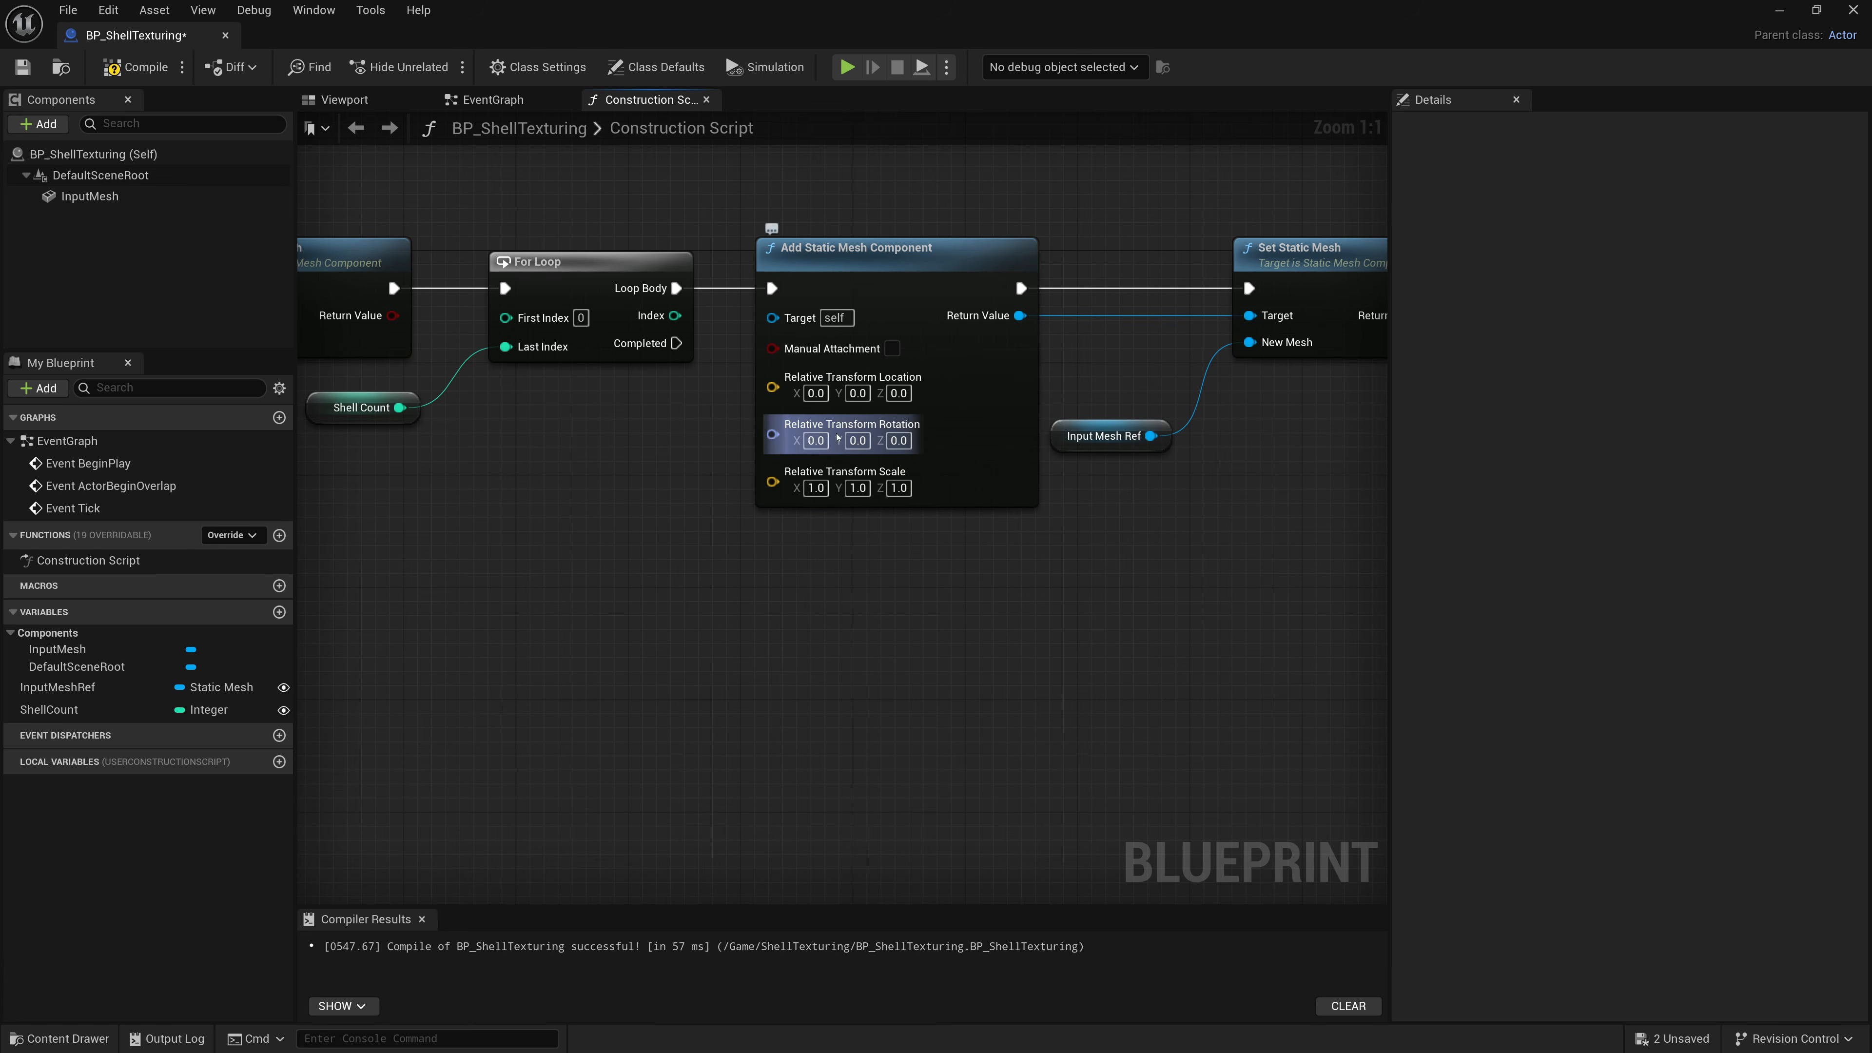
scroll(928, 586, "down", 2)
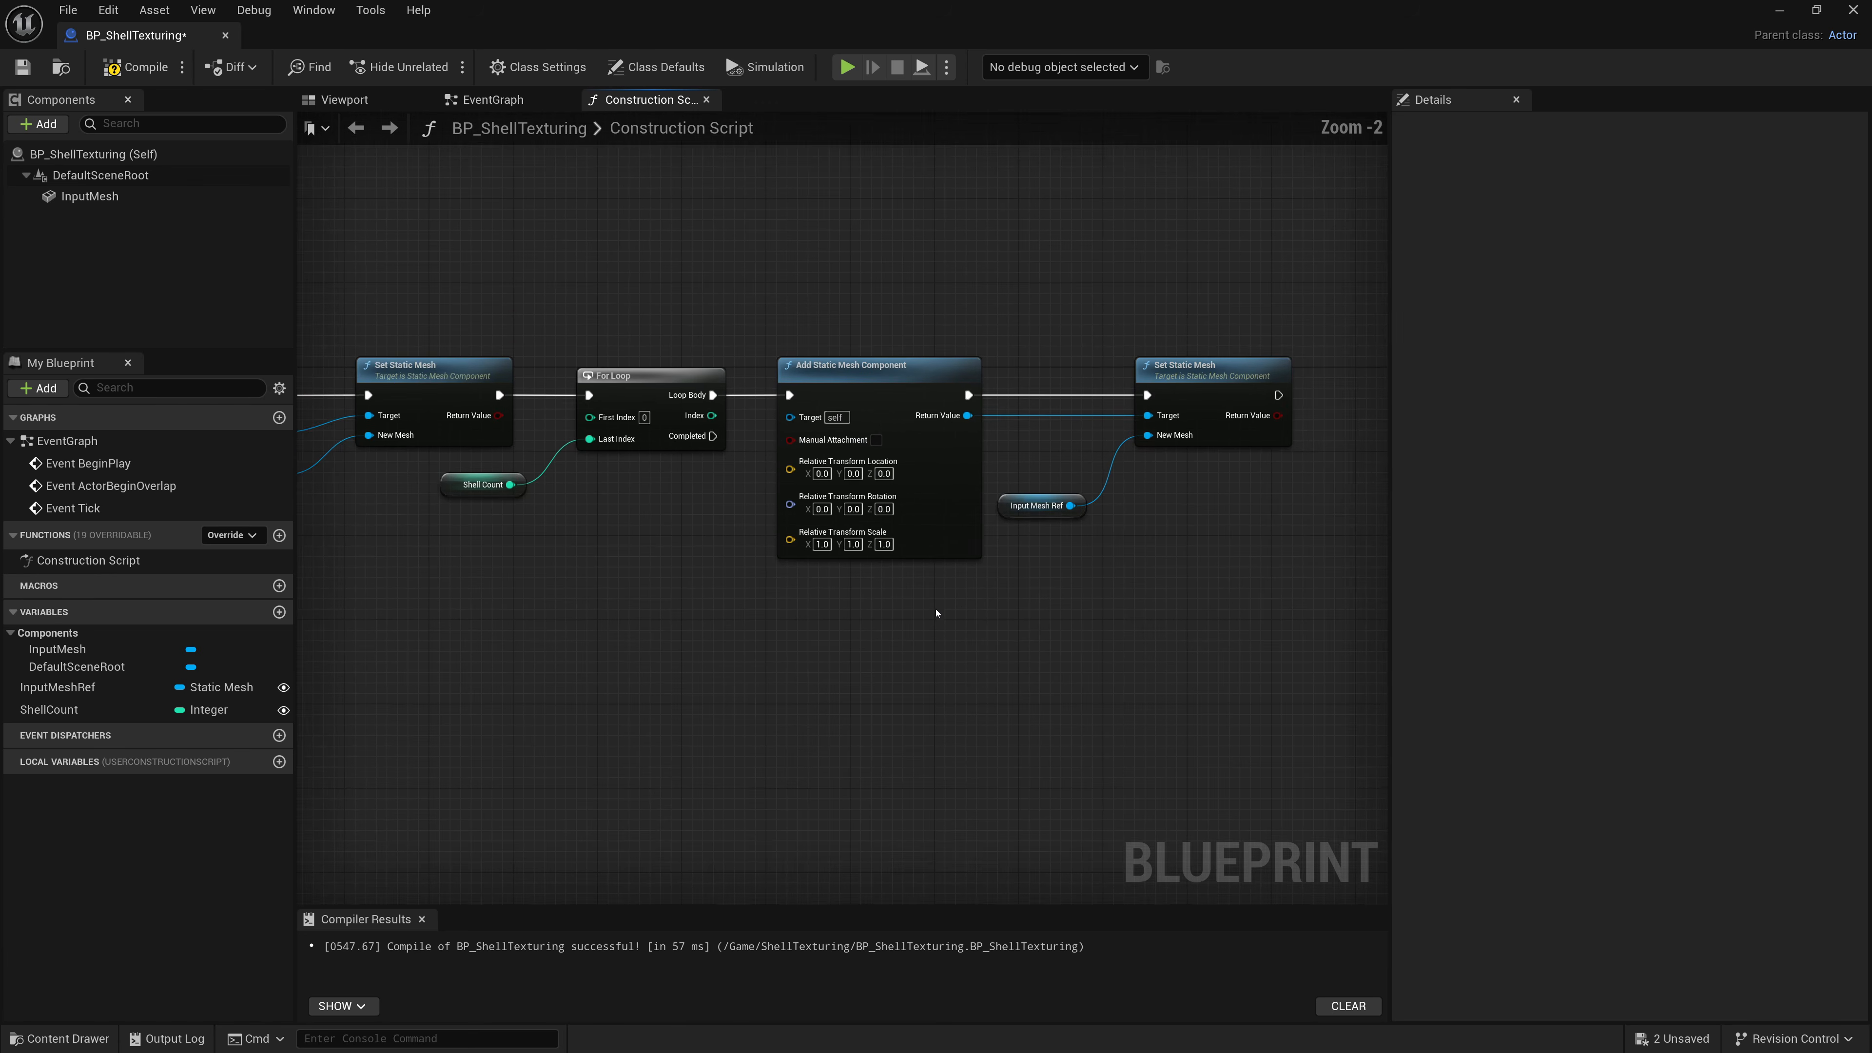
right_click_drag(936, 610, 999, 624)
scroll(999, 624, "down", 1)
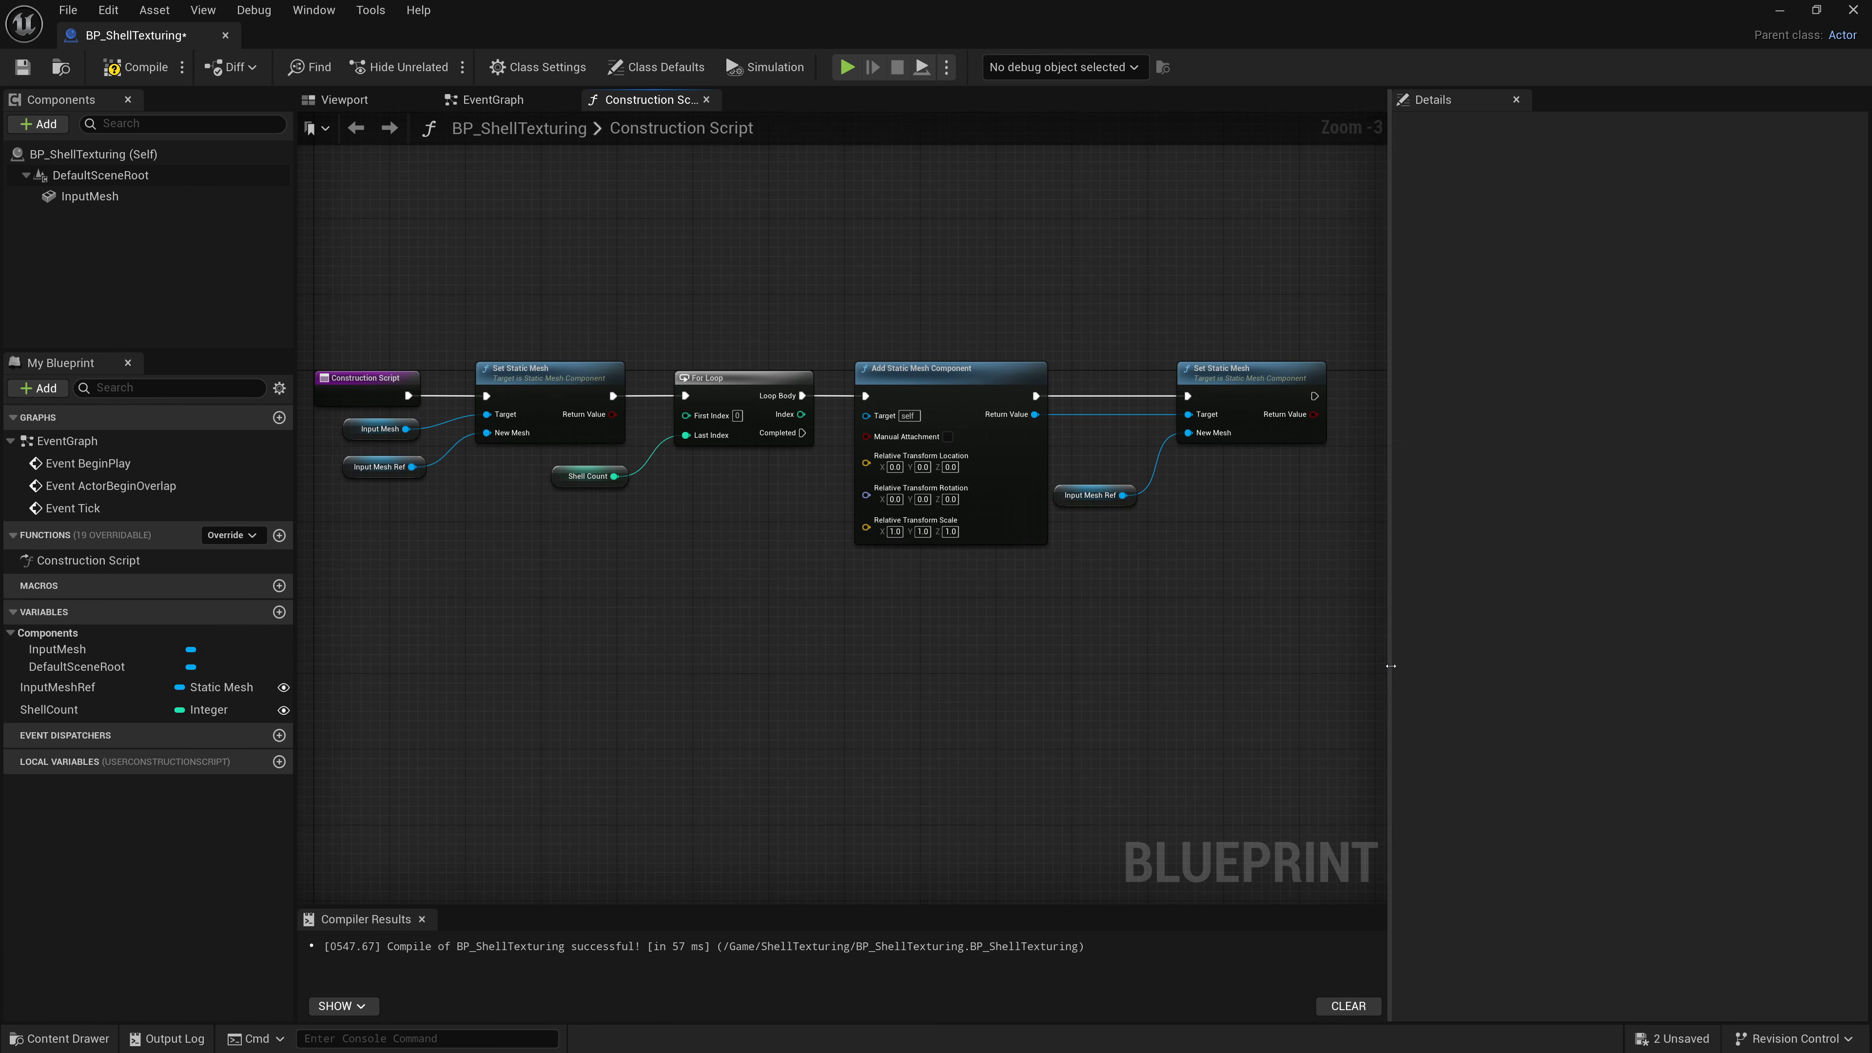
left_click_drag(1395, 668, 1654, 667)
scroll(1302, 659, "up", 1)
right_click_drag(1301, 659, 1362, 653)
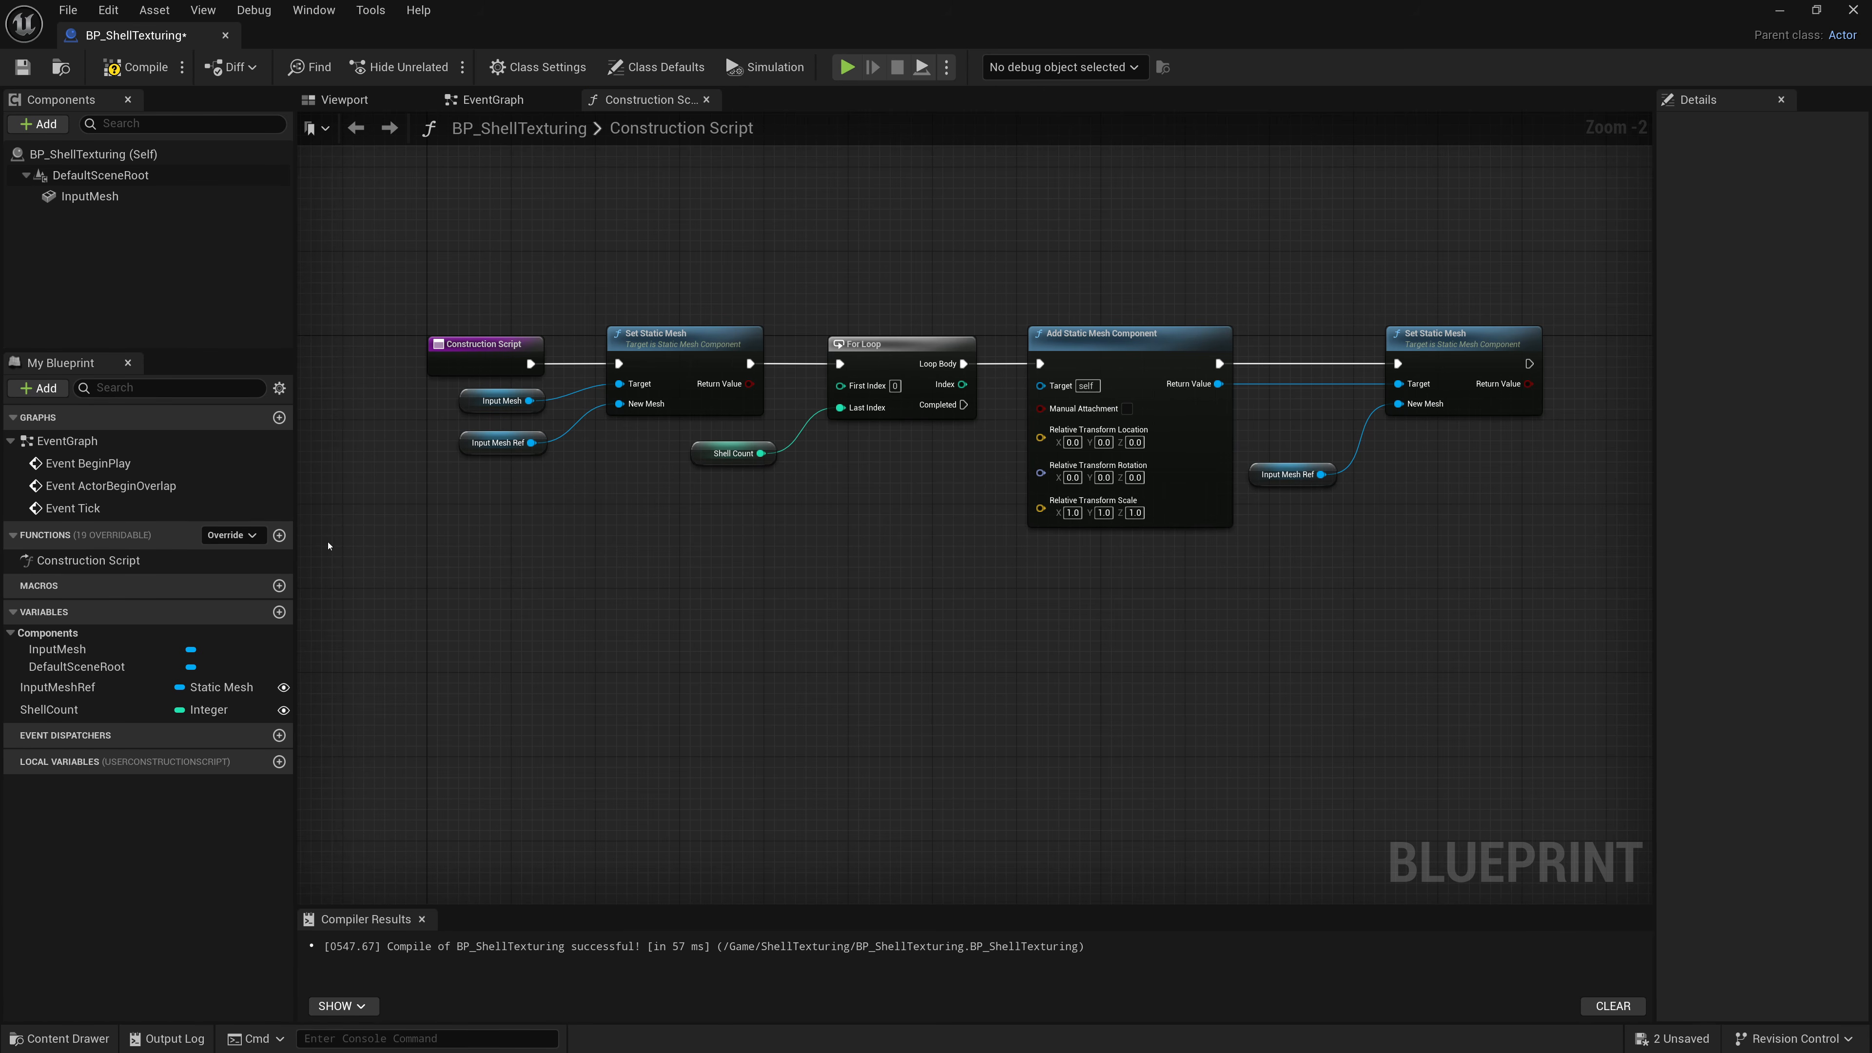
Create a new material named M_ShellTexturing in the ShellTexturing content folder.
left_click(1779, 10)
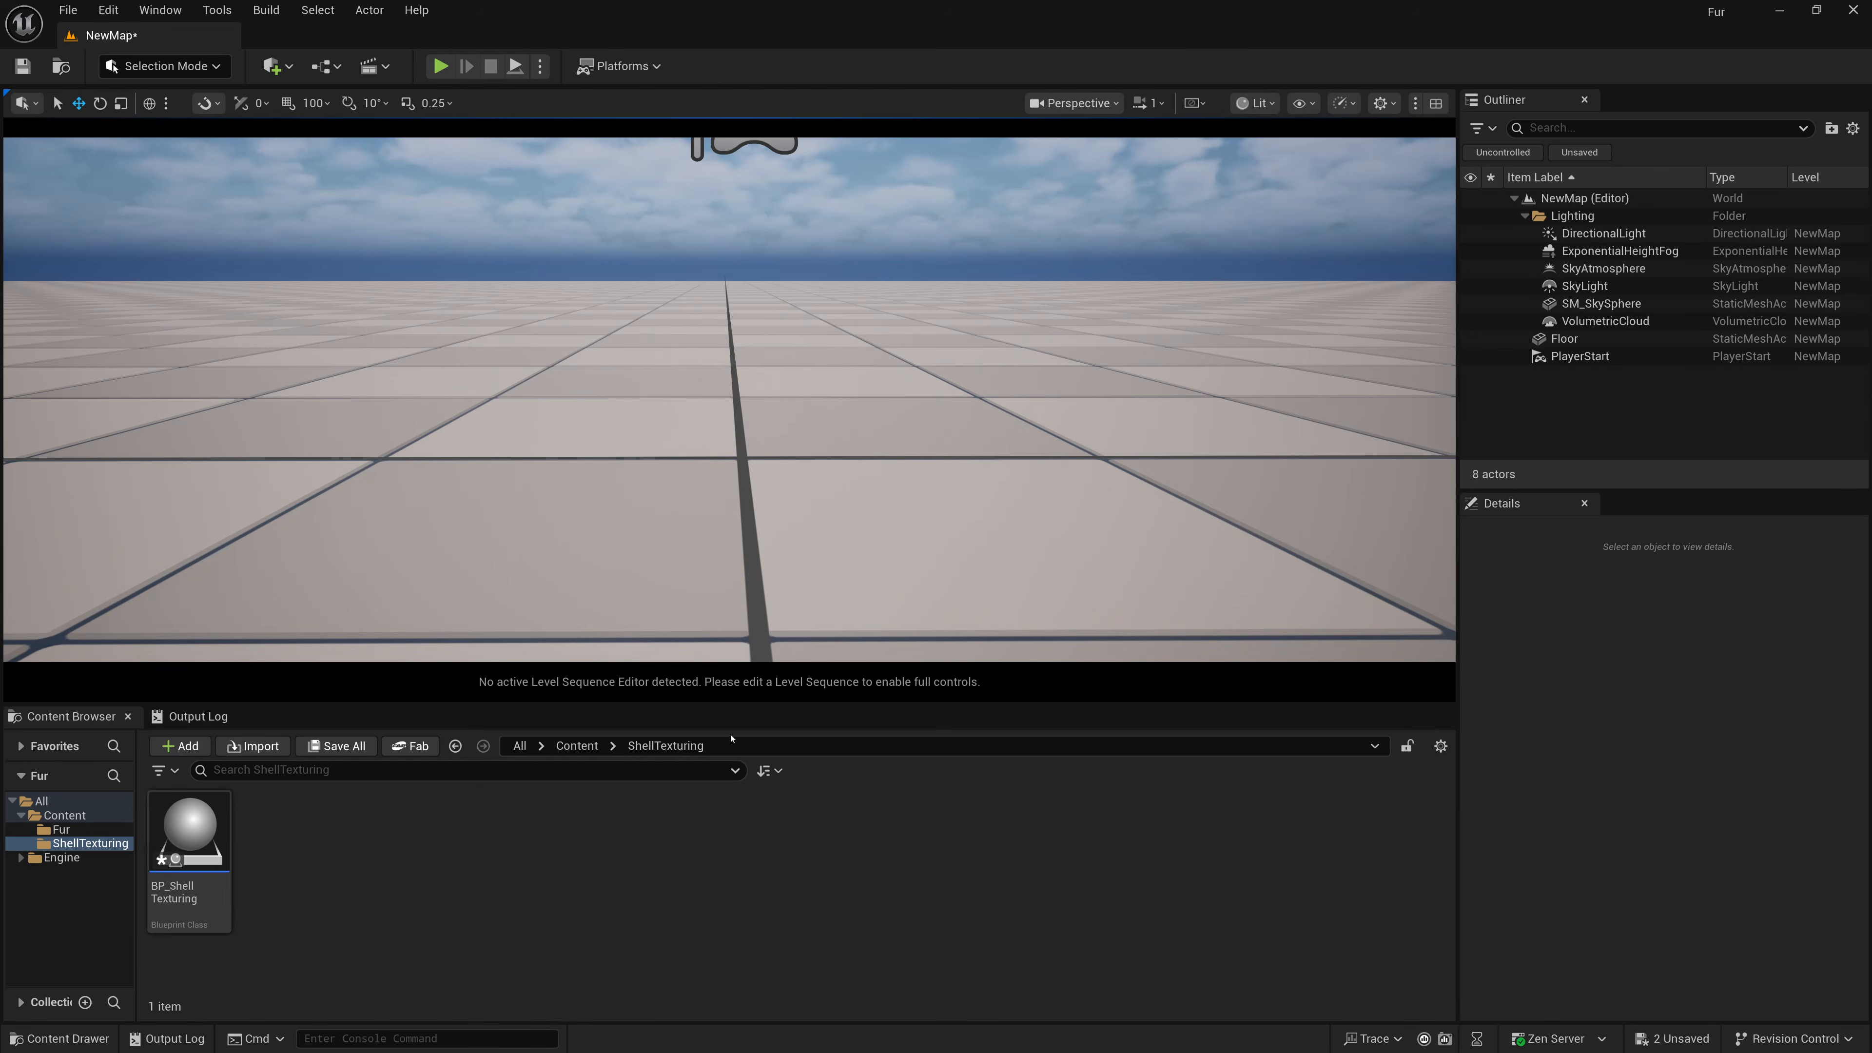
right_click(292, 873)
left_click(345, 427)
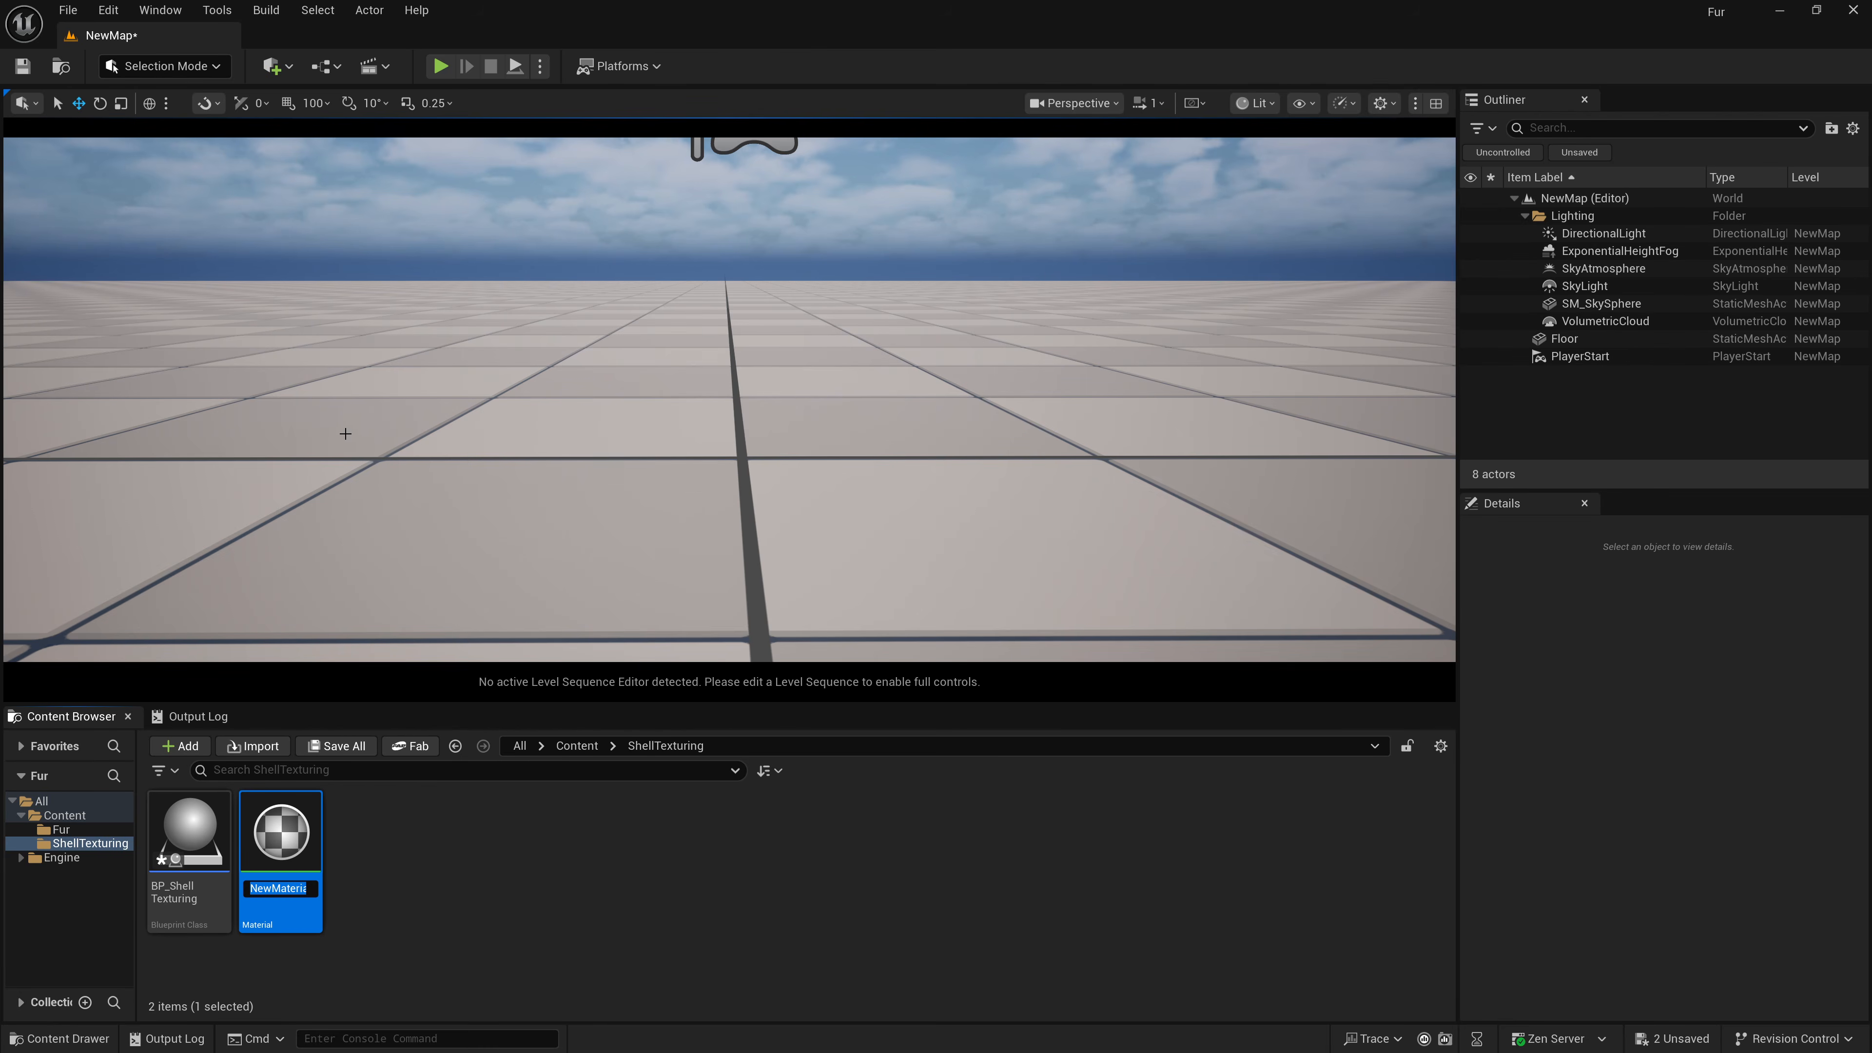
type("M_")
type("ShellTexturing")
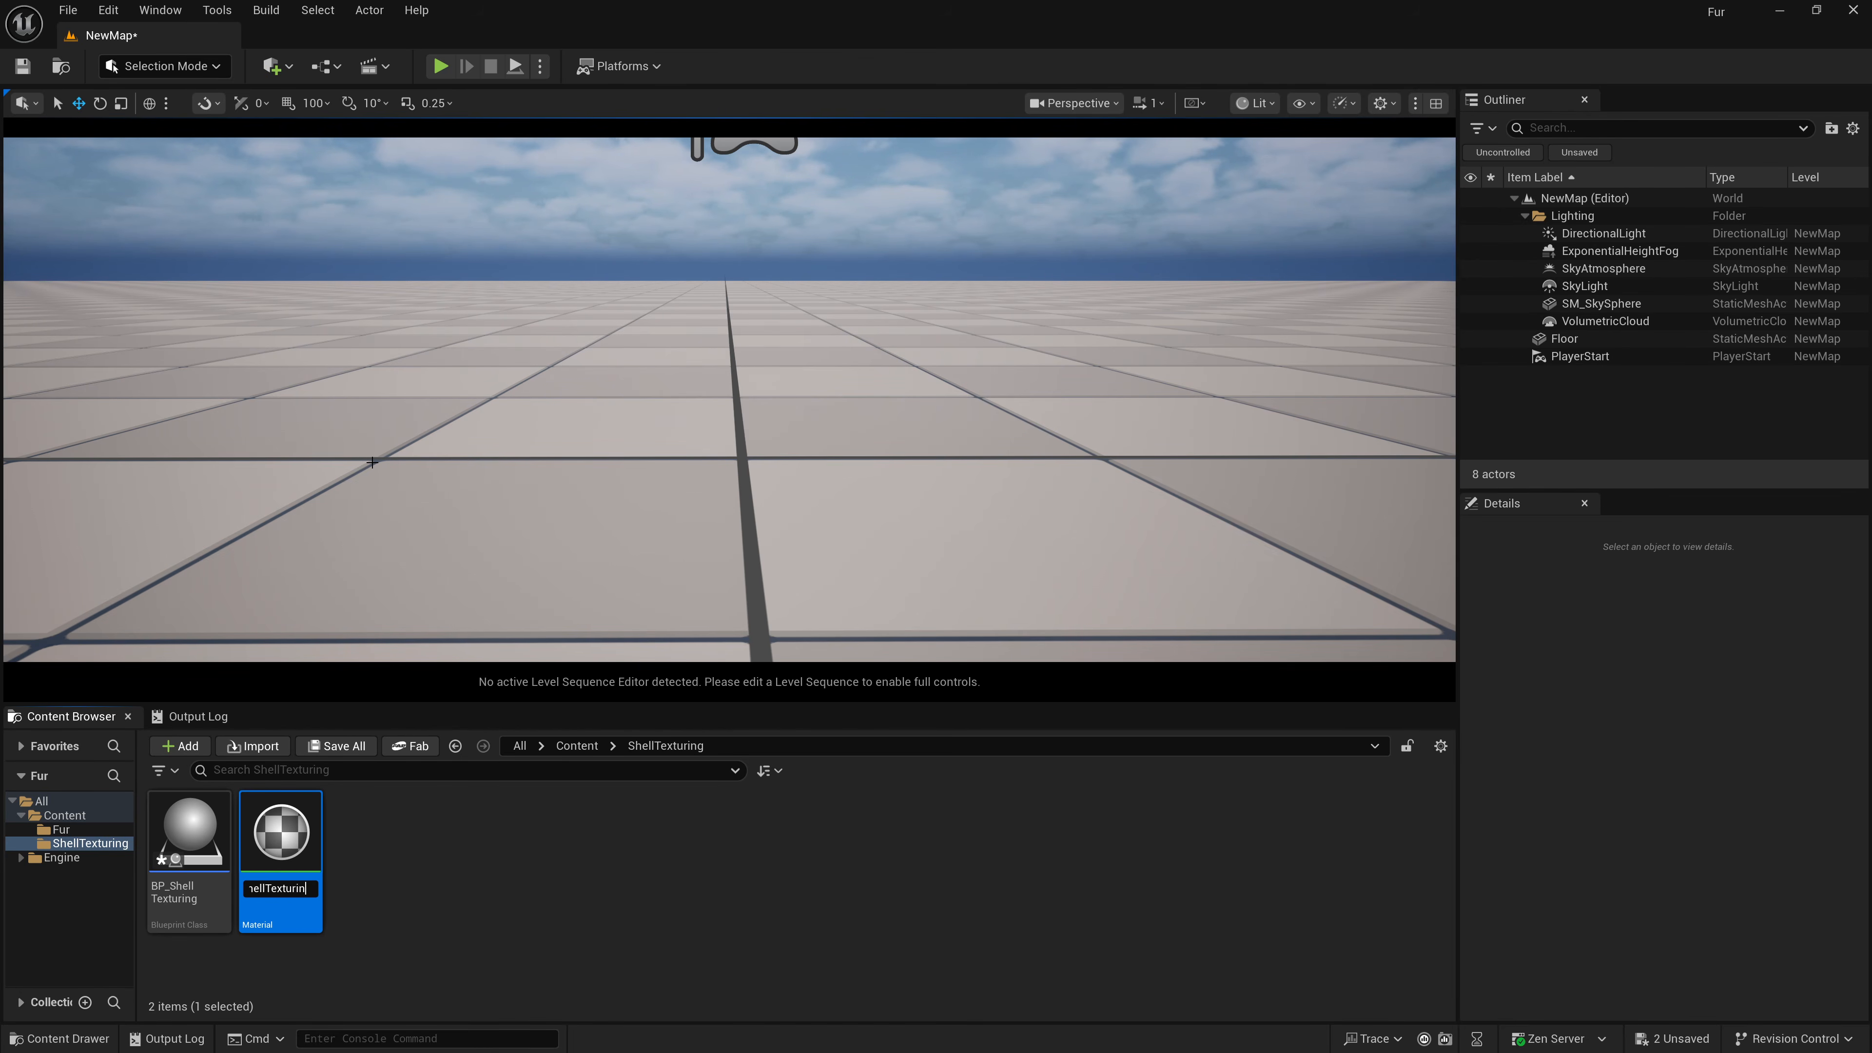
key("Return")
Open M_ShellTexturing in the material editor and widen the material graph area.
double_click(297, 844)
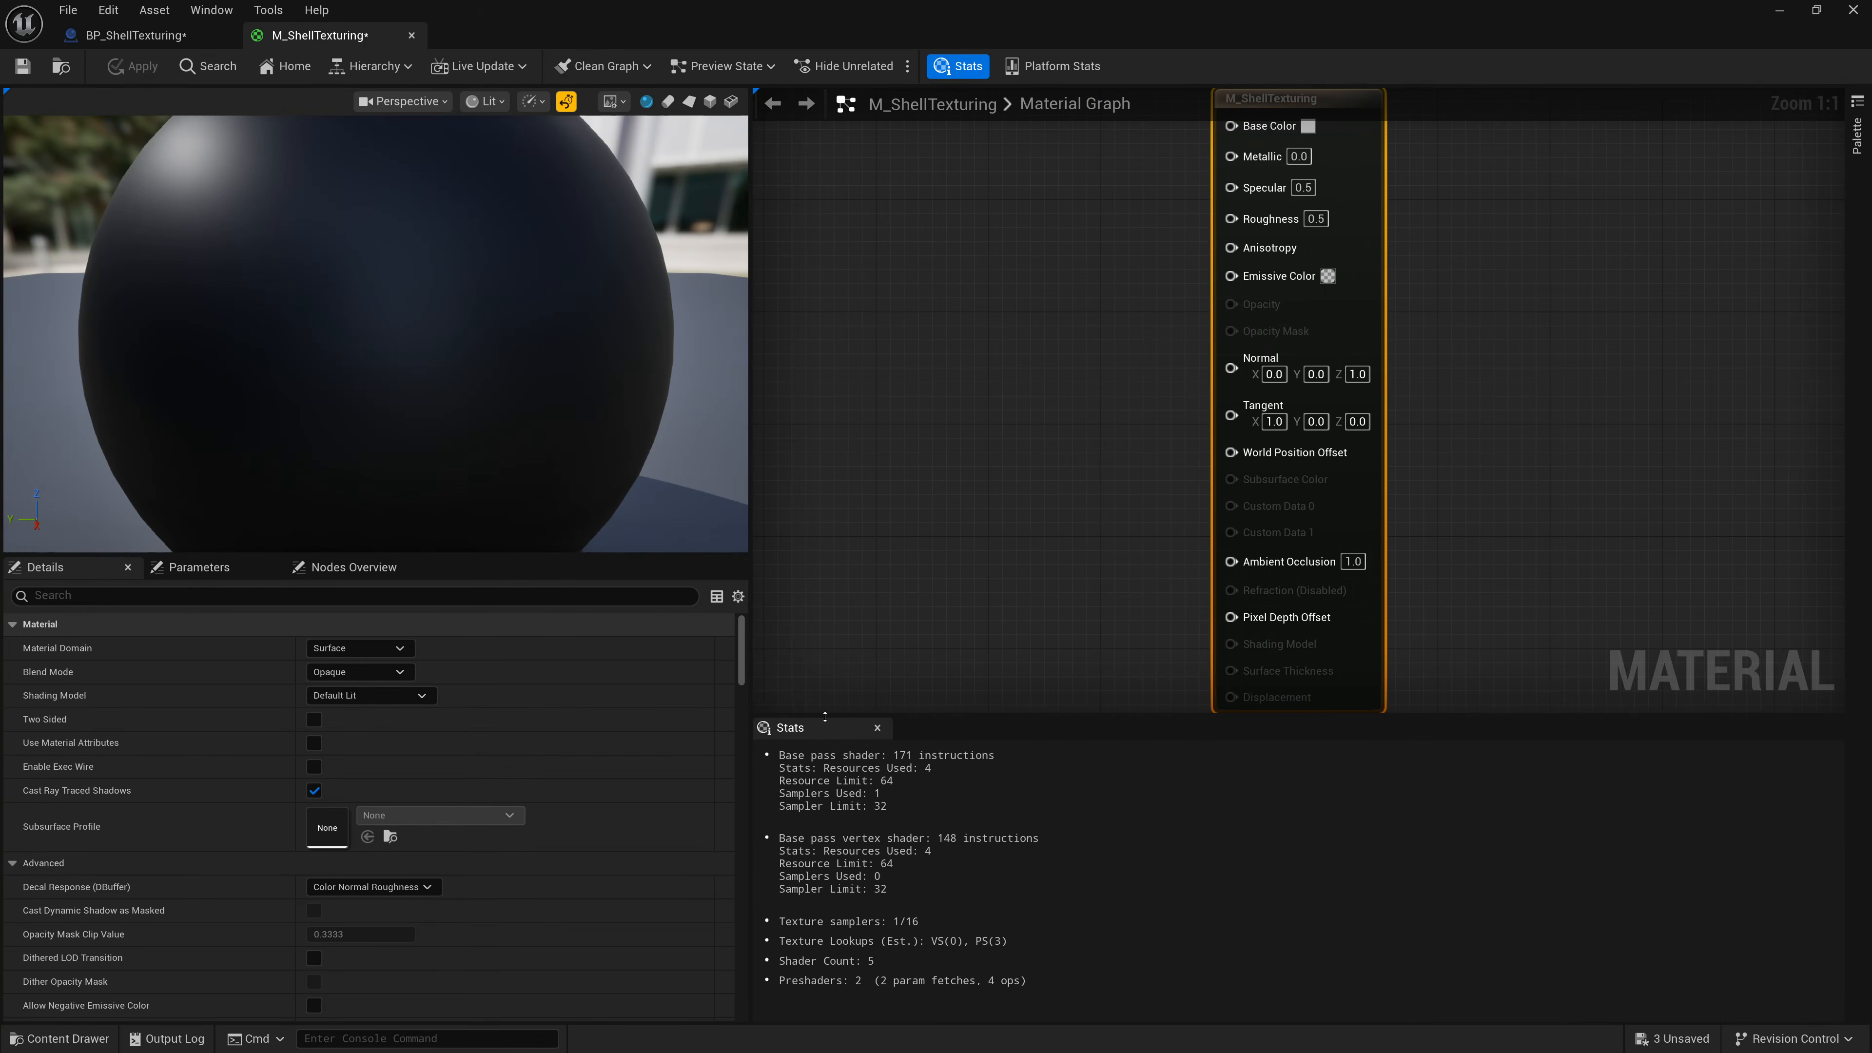
left_click_drag(825, 717, 825, 809)
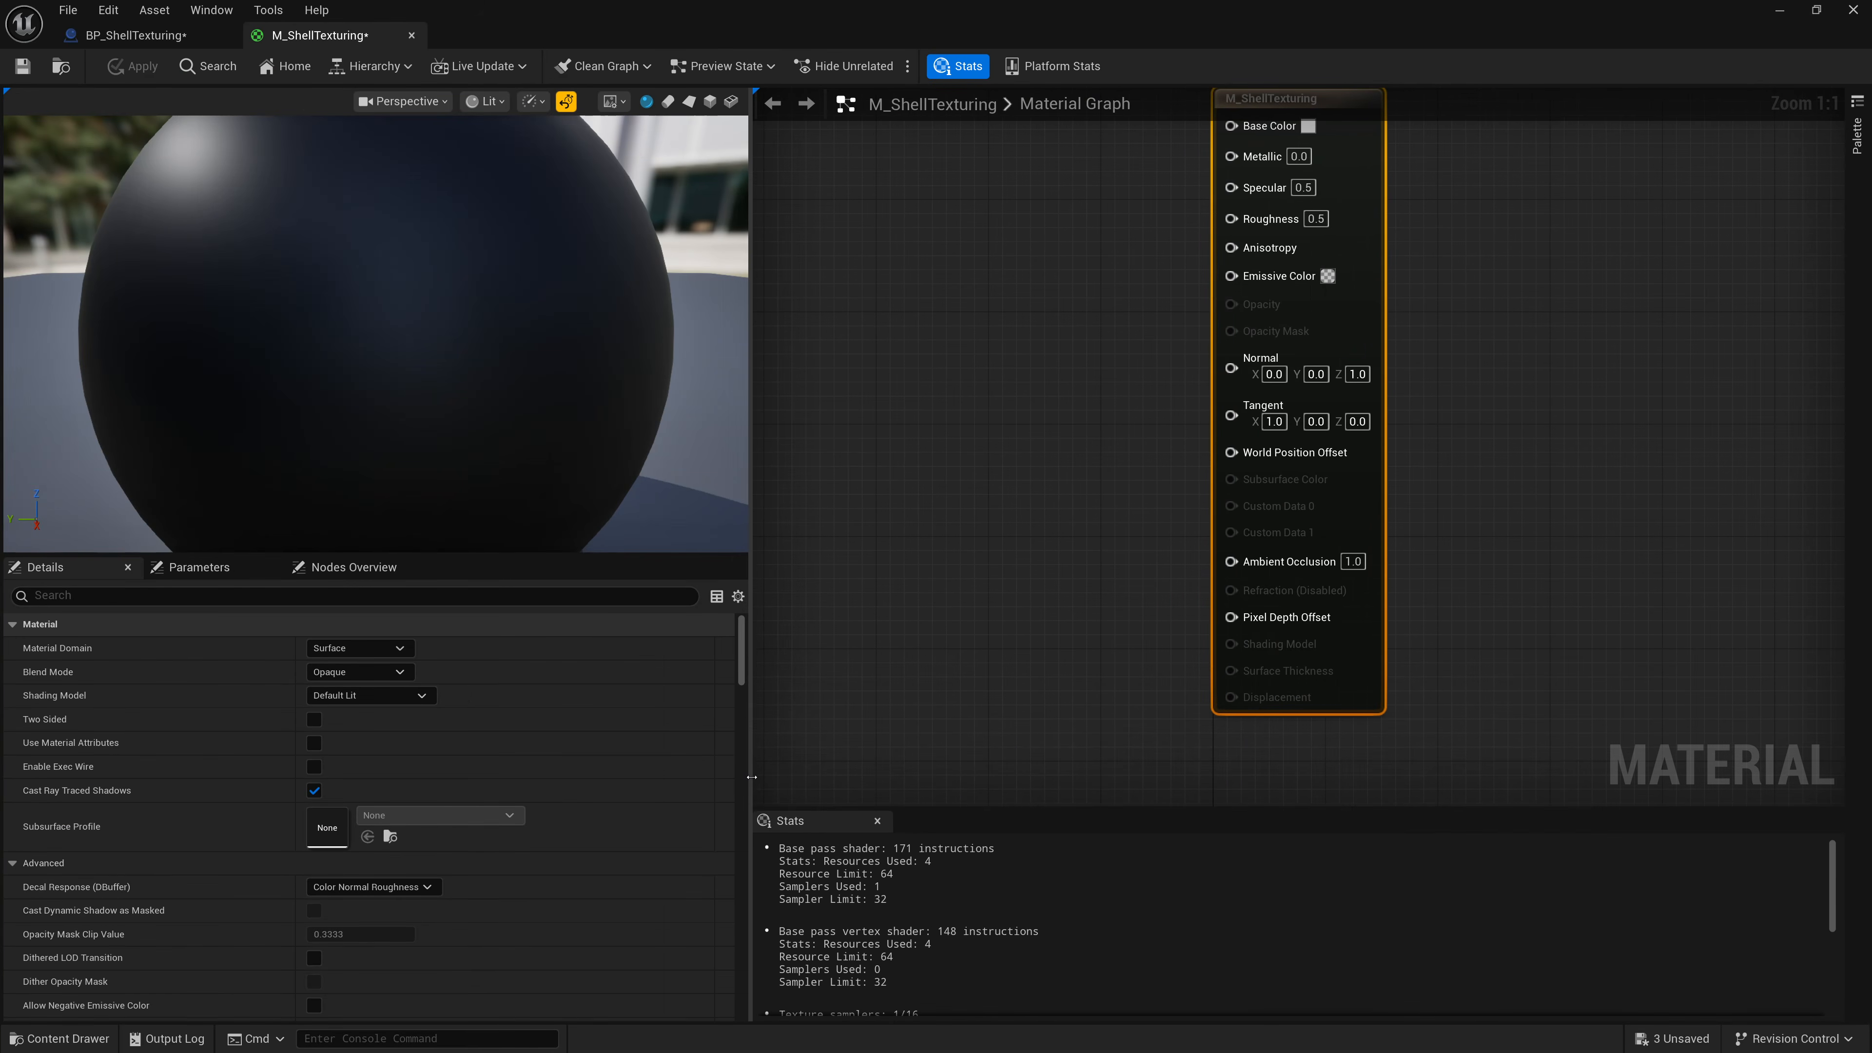
left_click_drag(750, 649, 451, 648)
right_click_drag(680, 572, 997, 561)
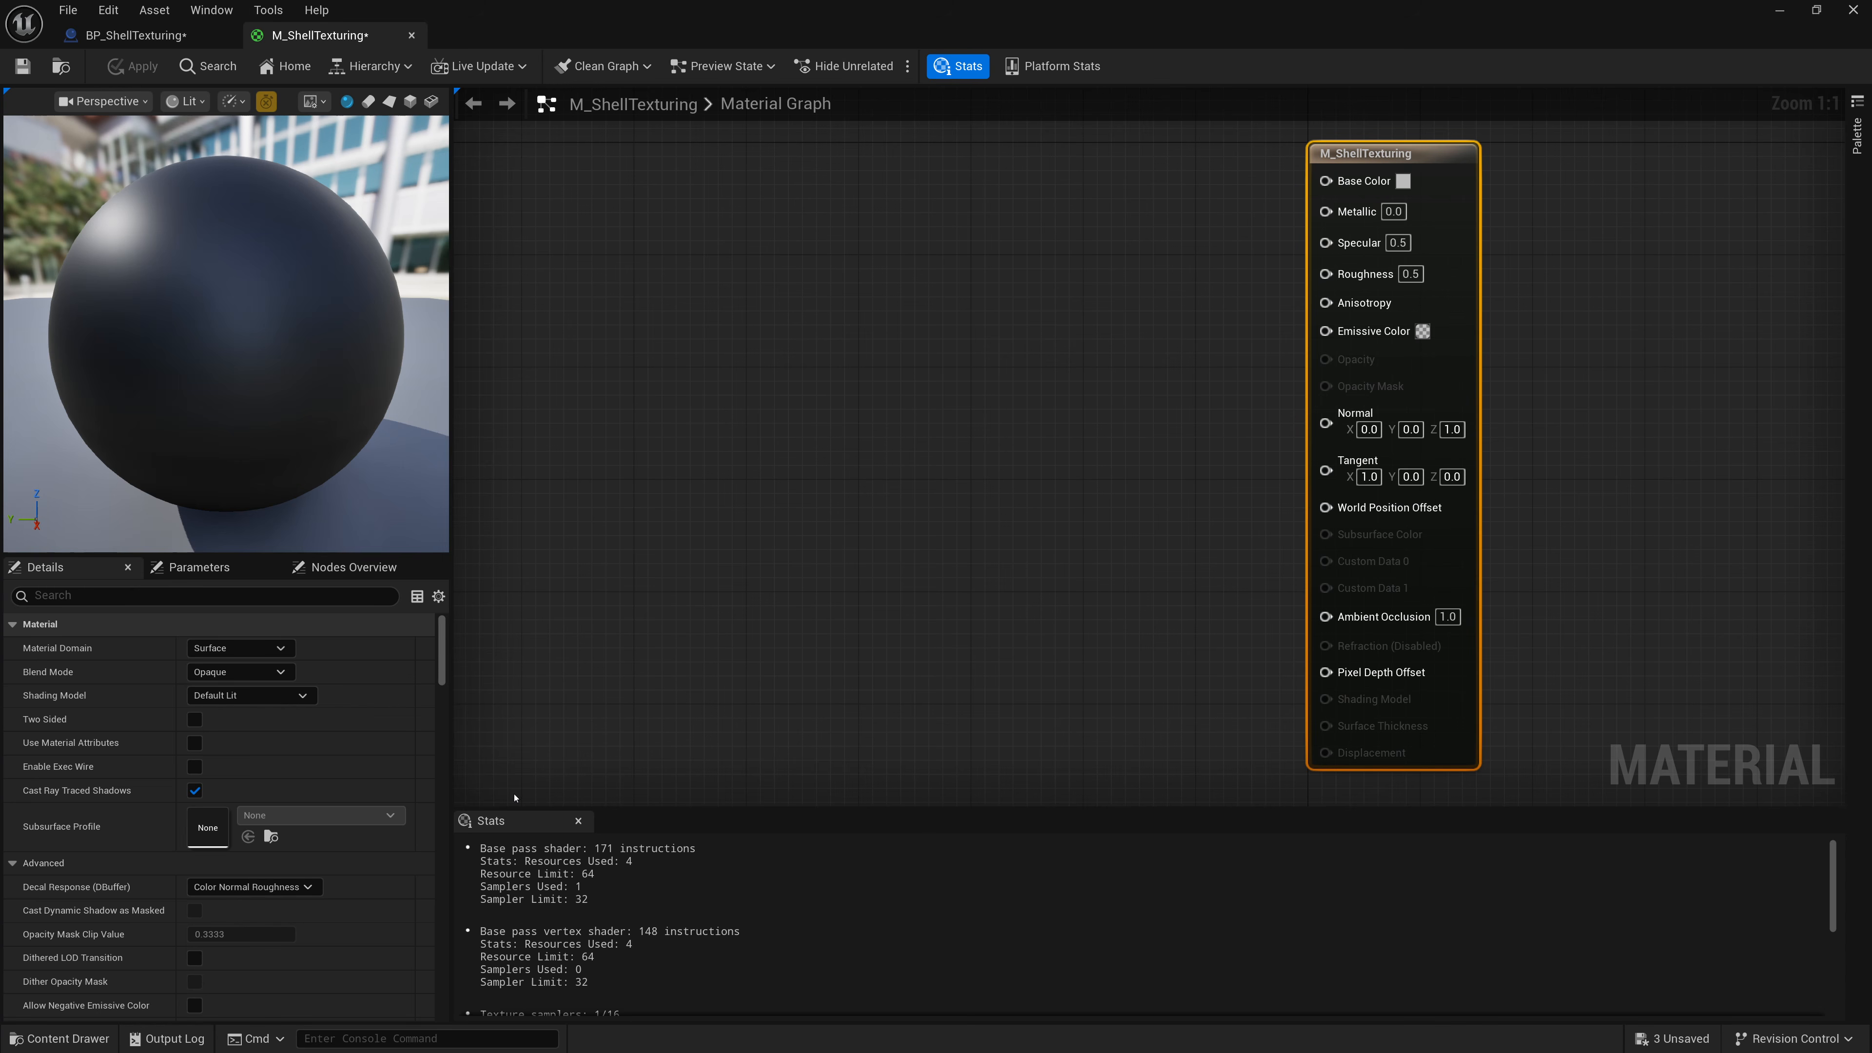
Add a constant, convert it to a scalar parameter, and name it ShellLayer.
right_click(865, 465)
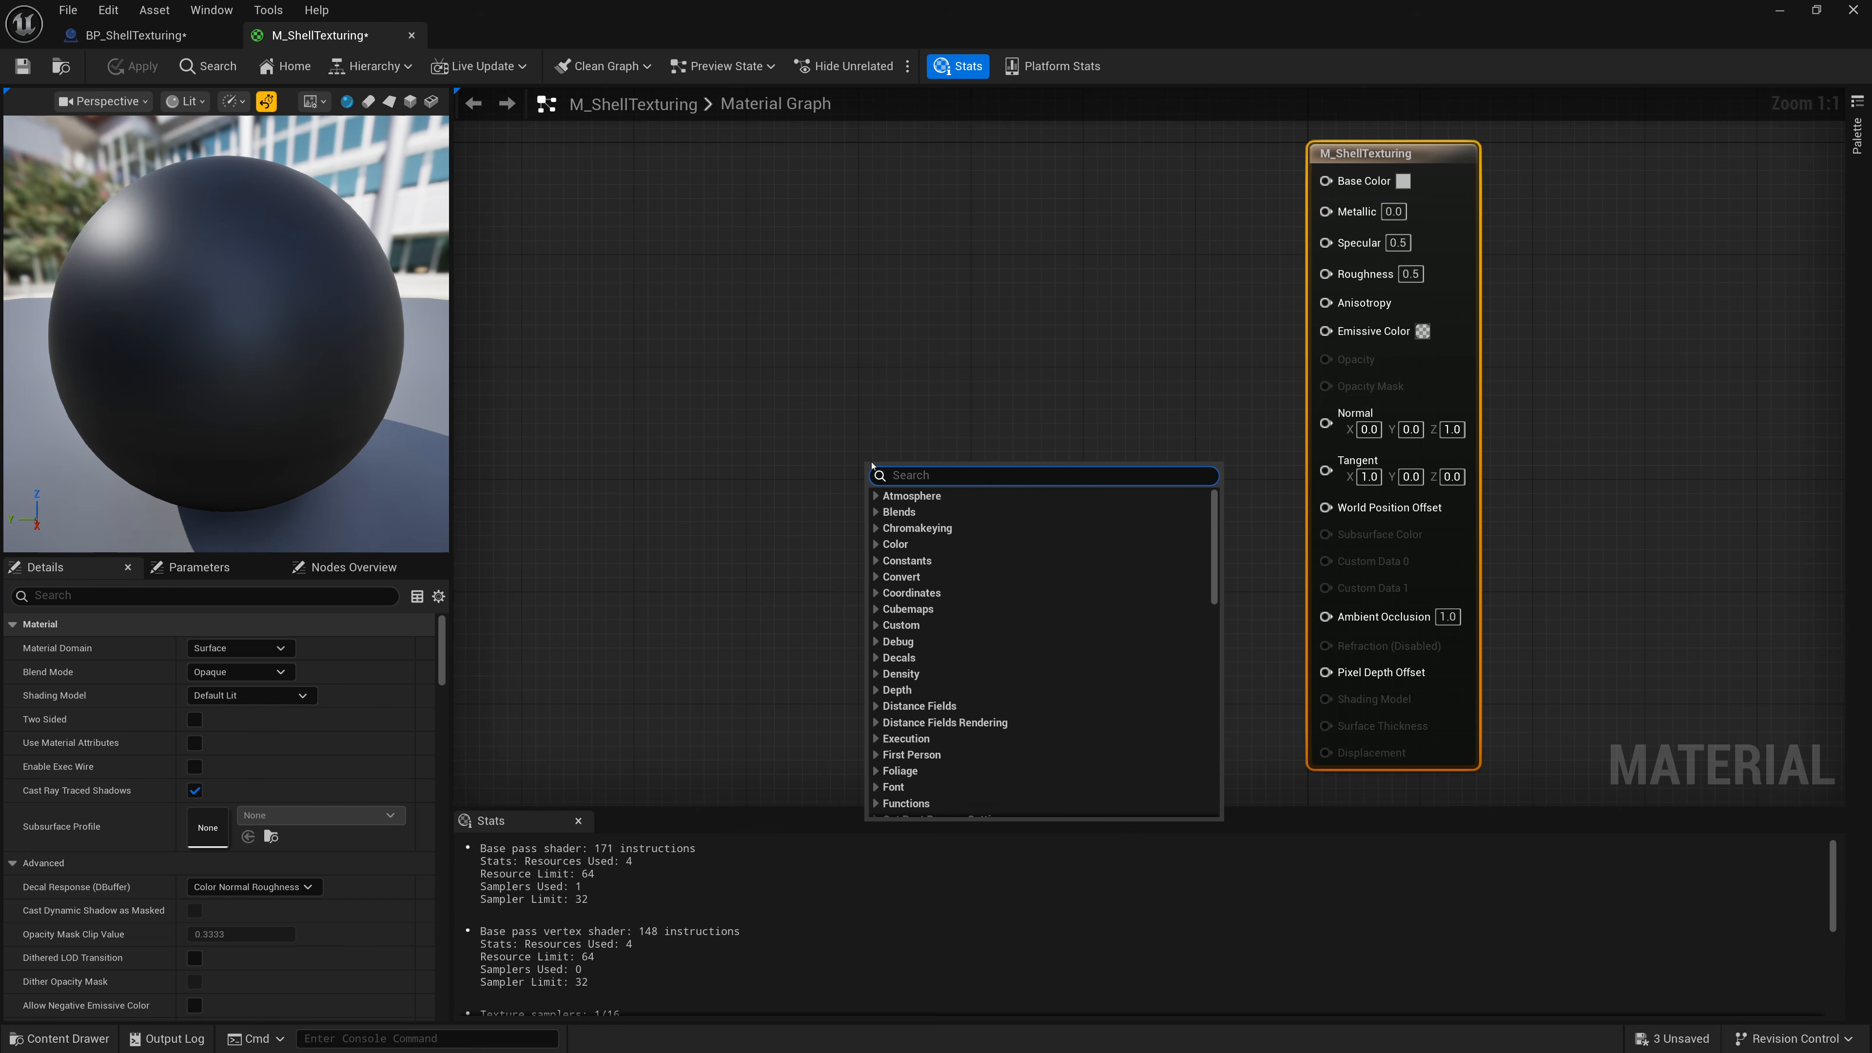
type("constant")
key("Return")
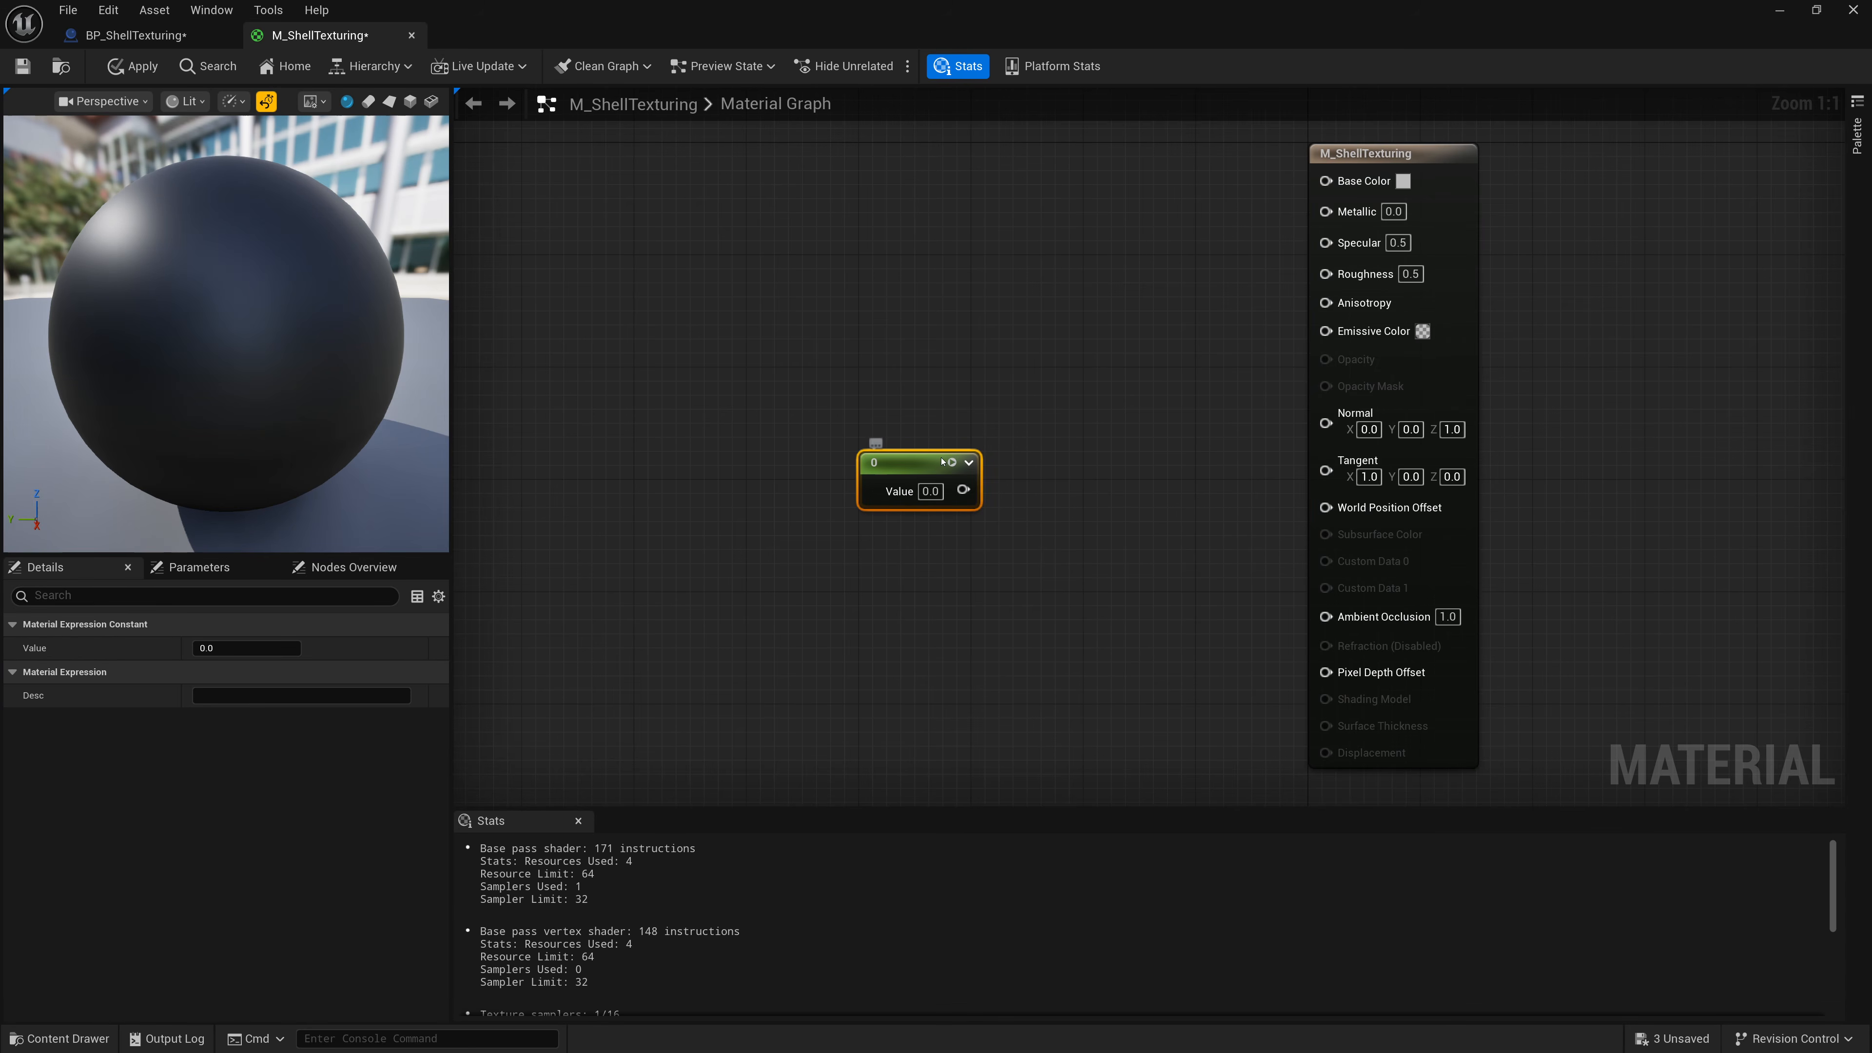
right_click(940, 460)
left_click(994, 517)
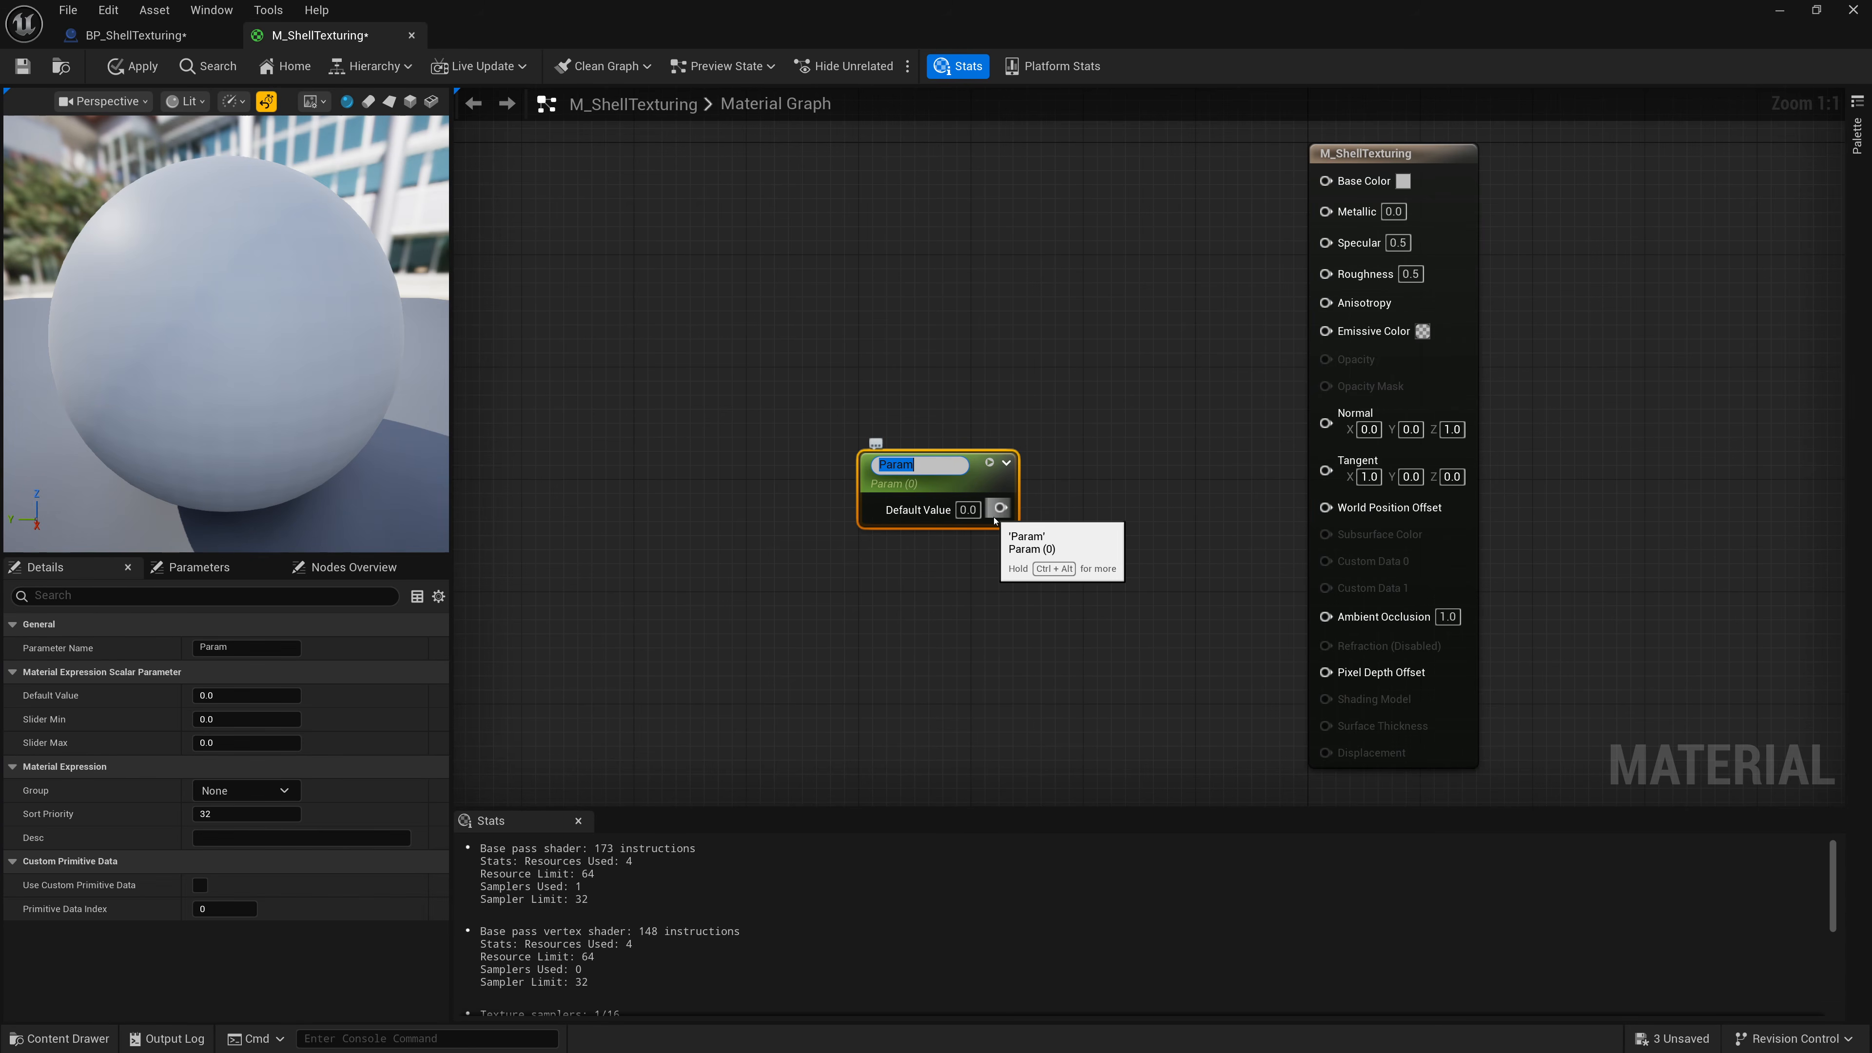
type("ShellLayer")
key("Return")
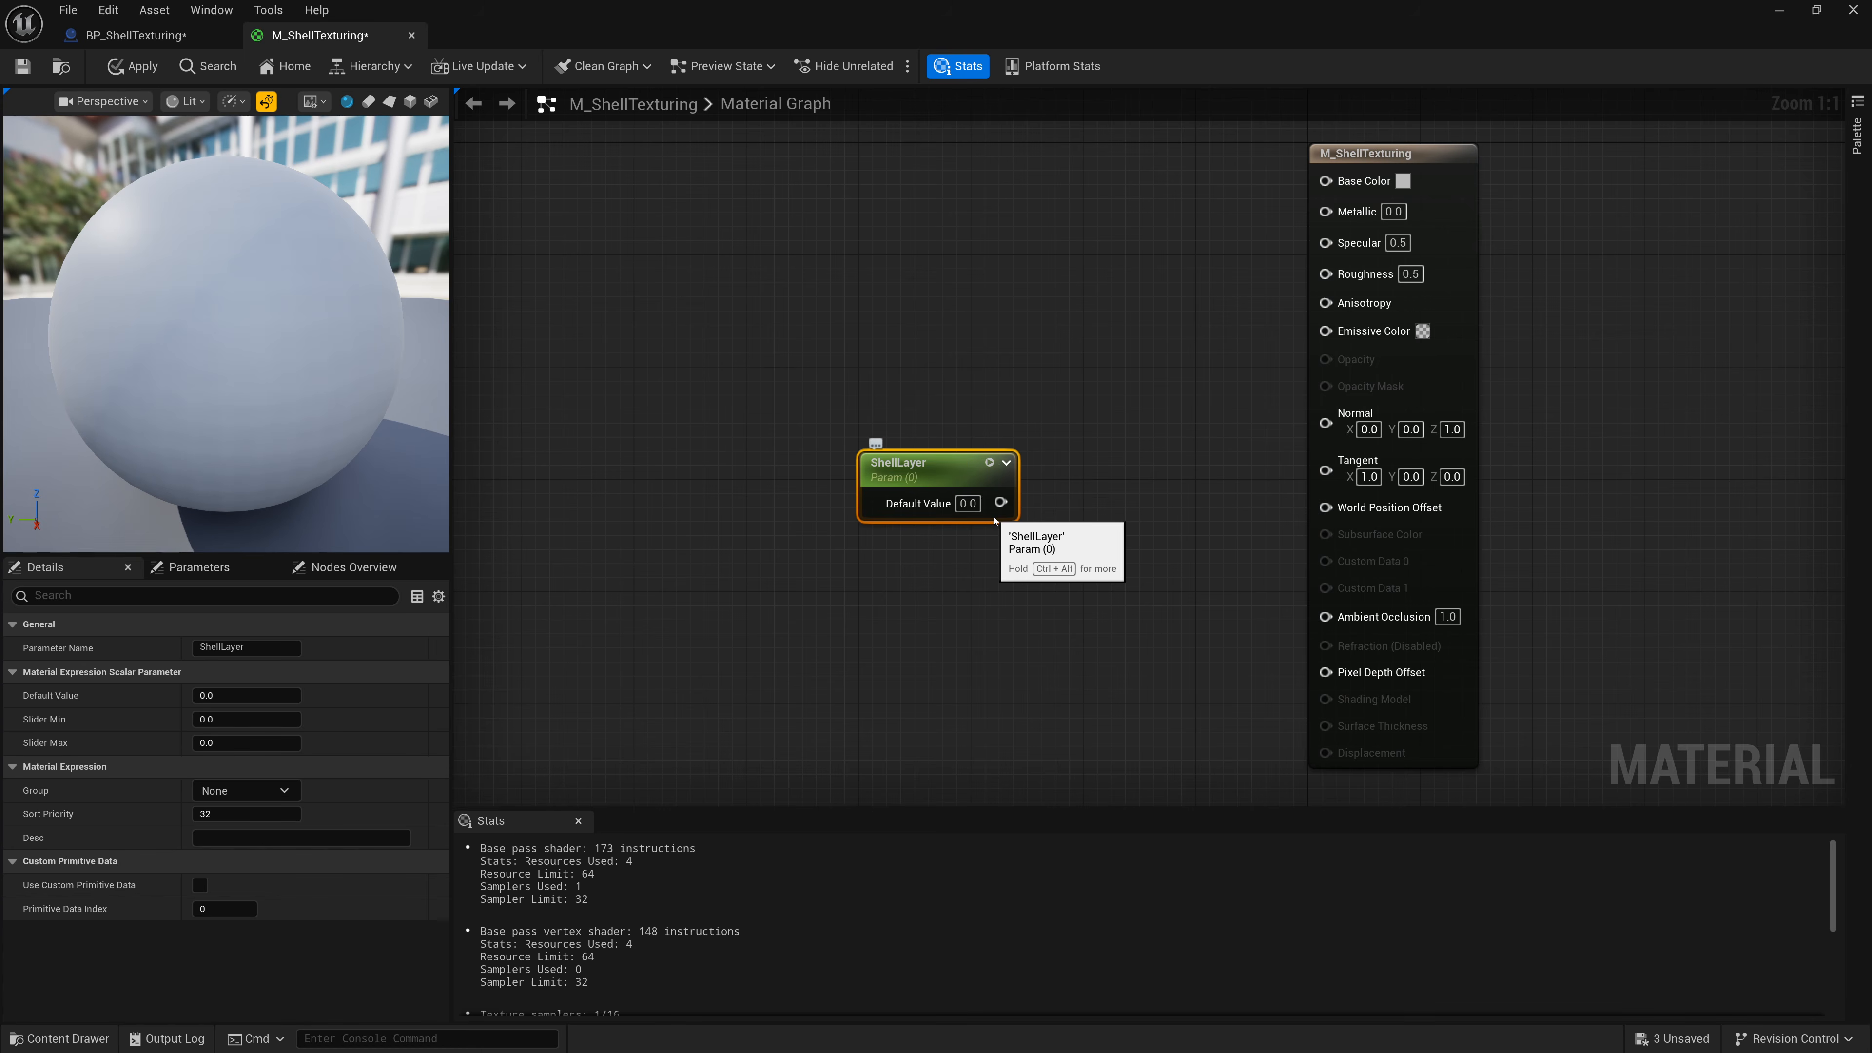
Connect the ShellLayer parameter's output to a new Multiply node.
left_click_drag(938, 472, 934, 427)
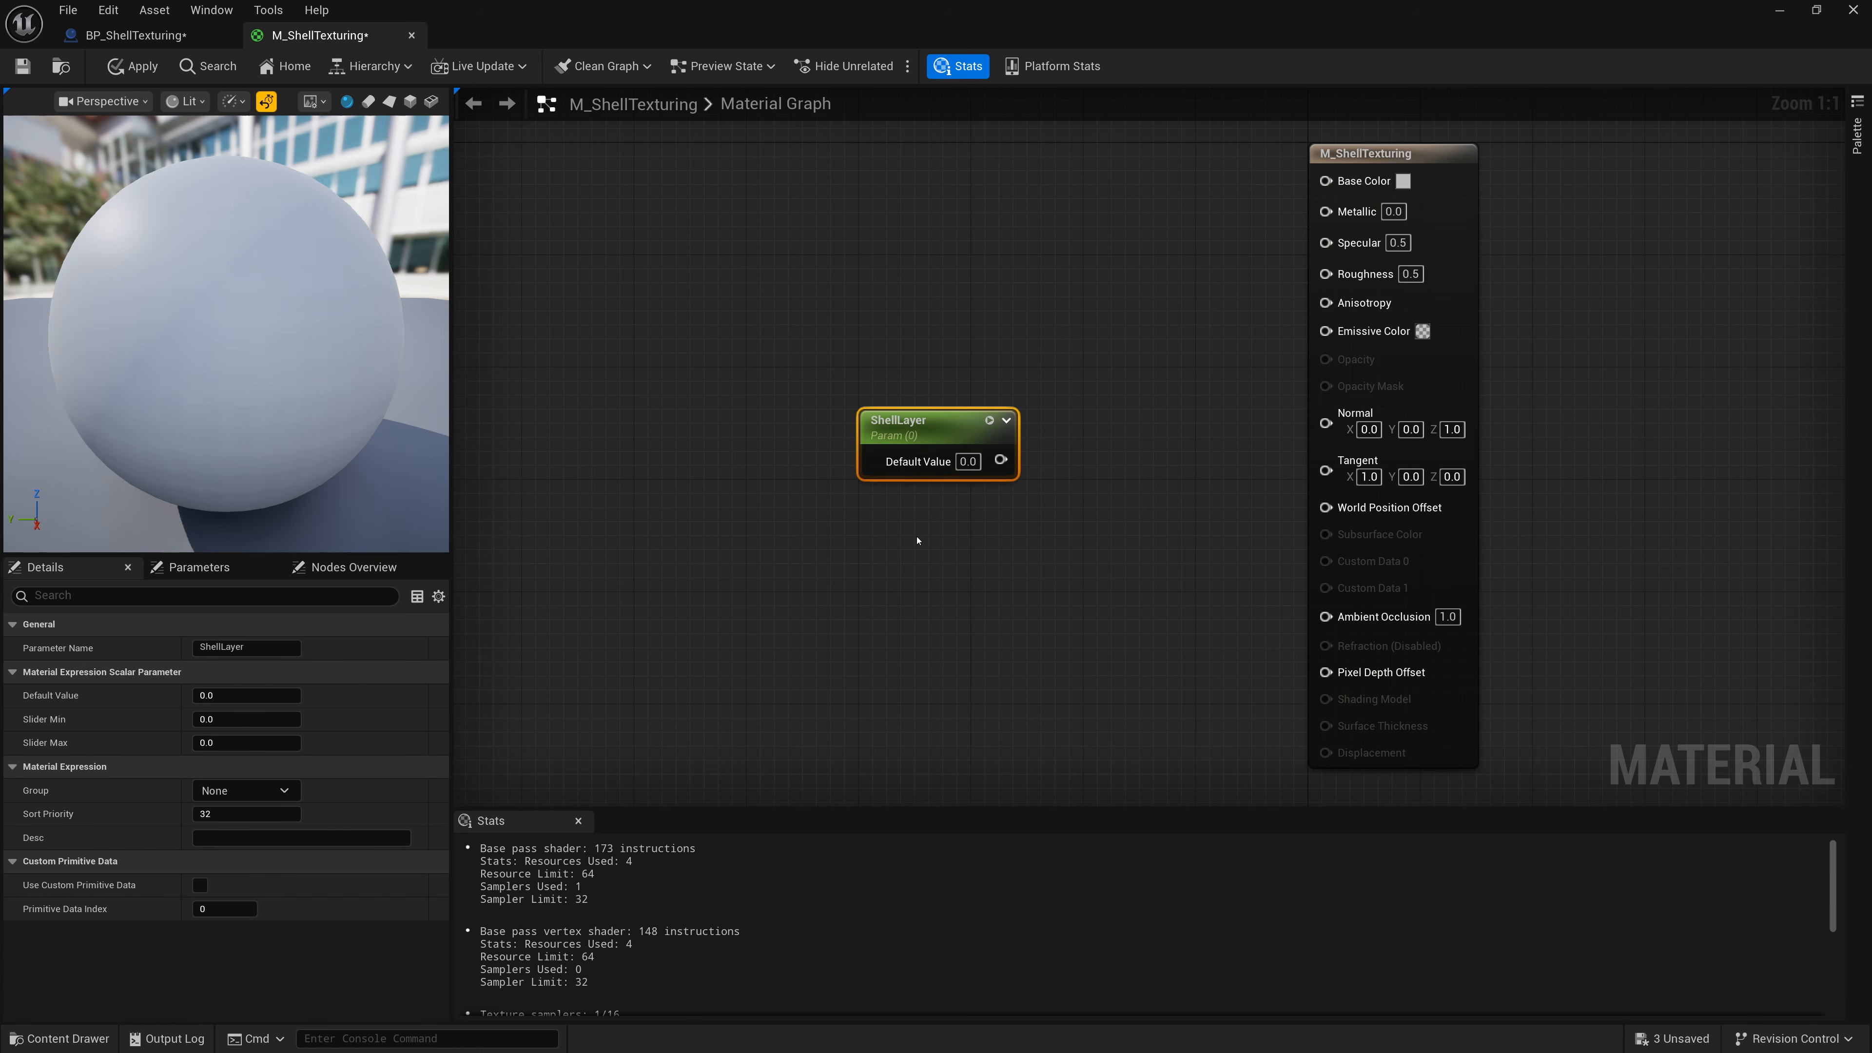
left_click_drag(994, 469, 1076, 504)
type("mult")
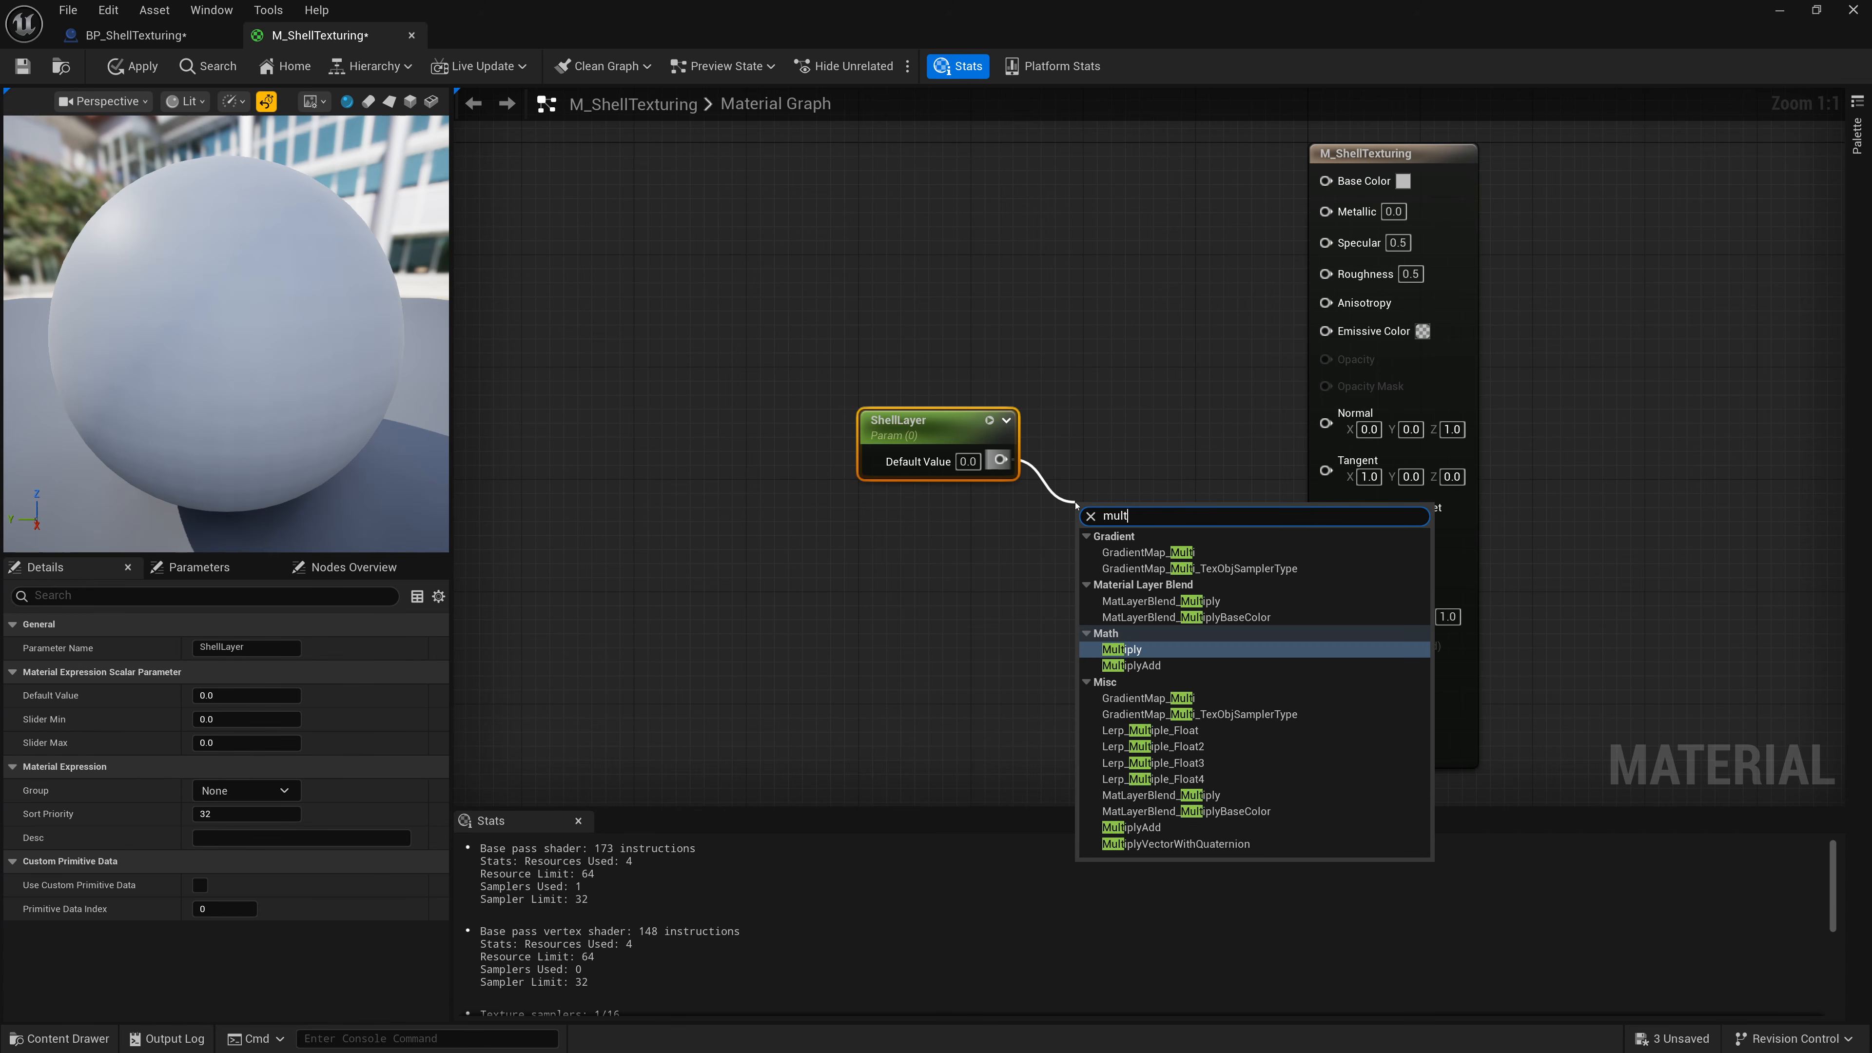
key("Return")
Add a VertexNormalWS node and connect it to the Multiply node's B input.
right_click(907, 558)
type("Ver")
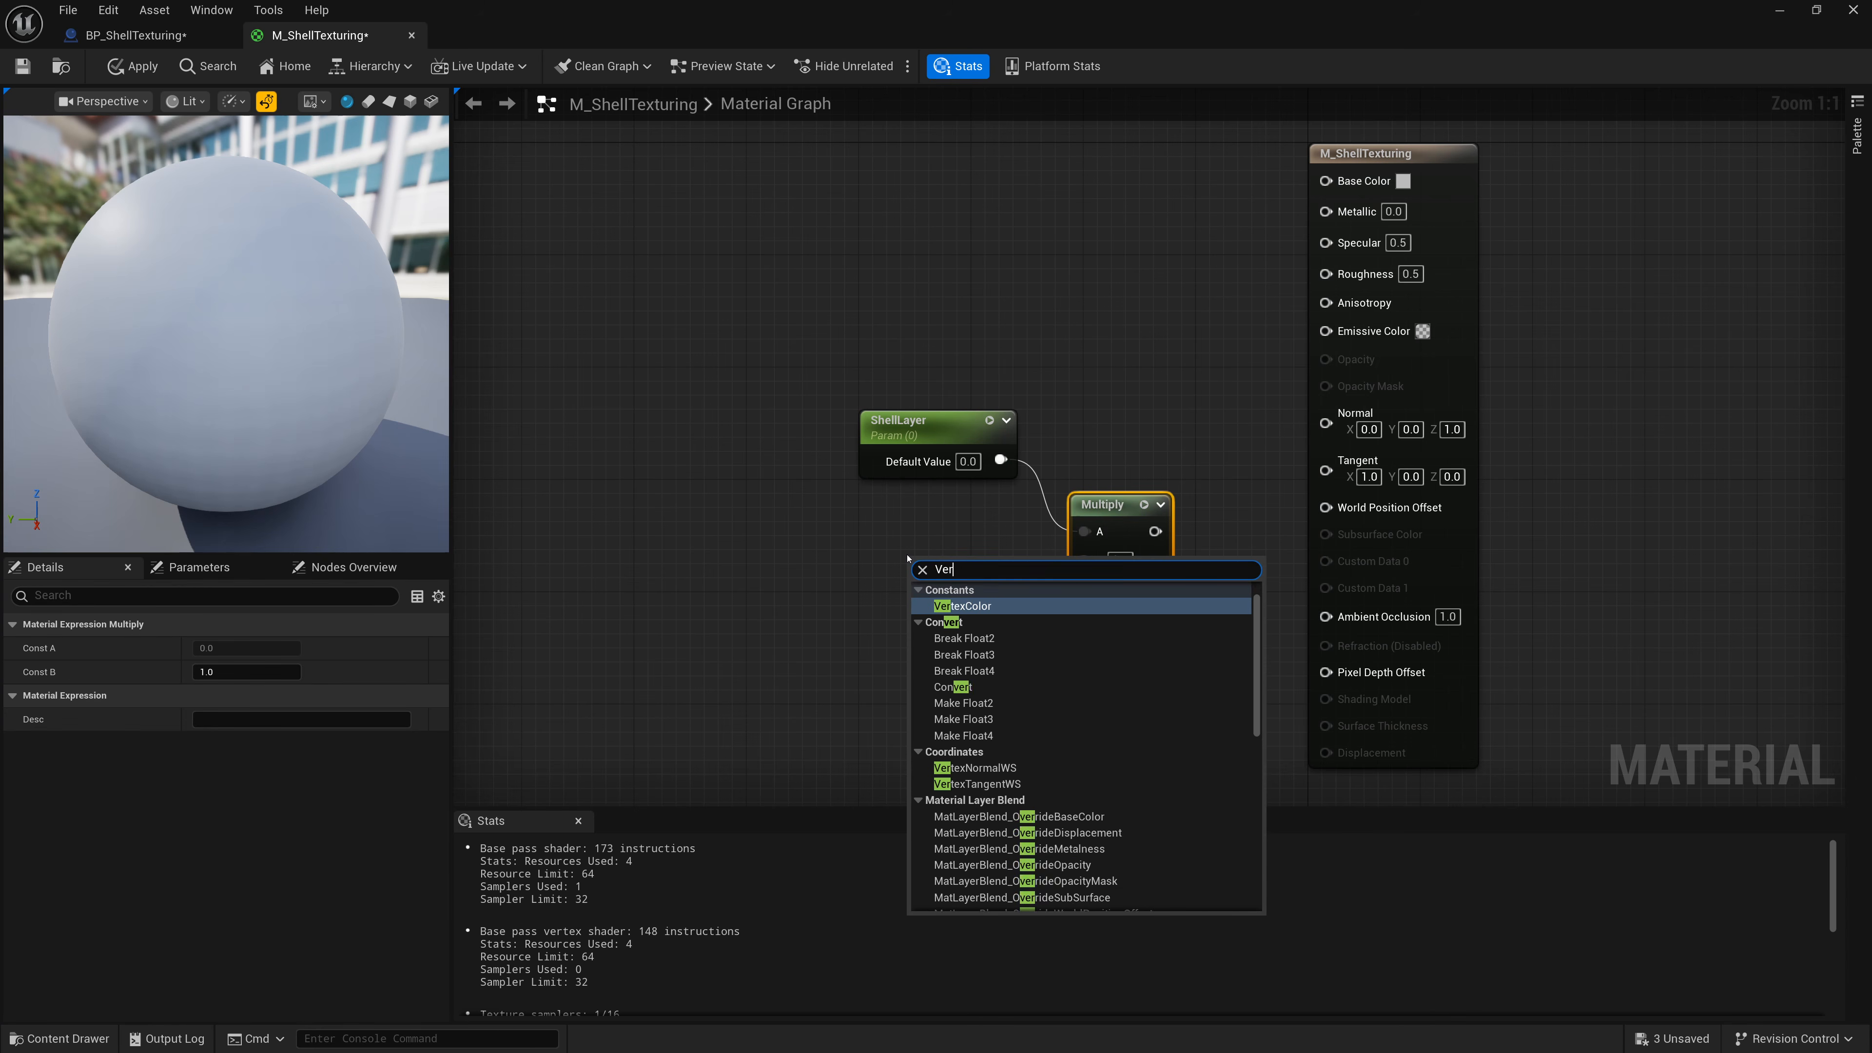
type("texNormal")
key("Return")
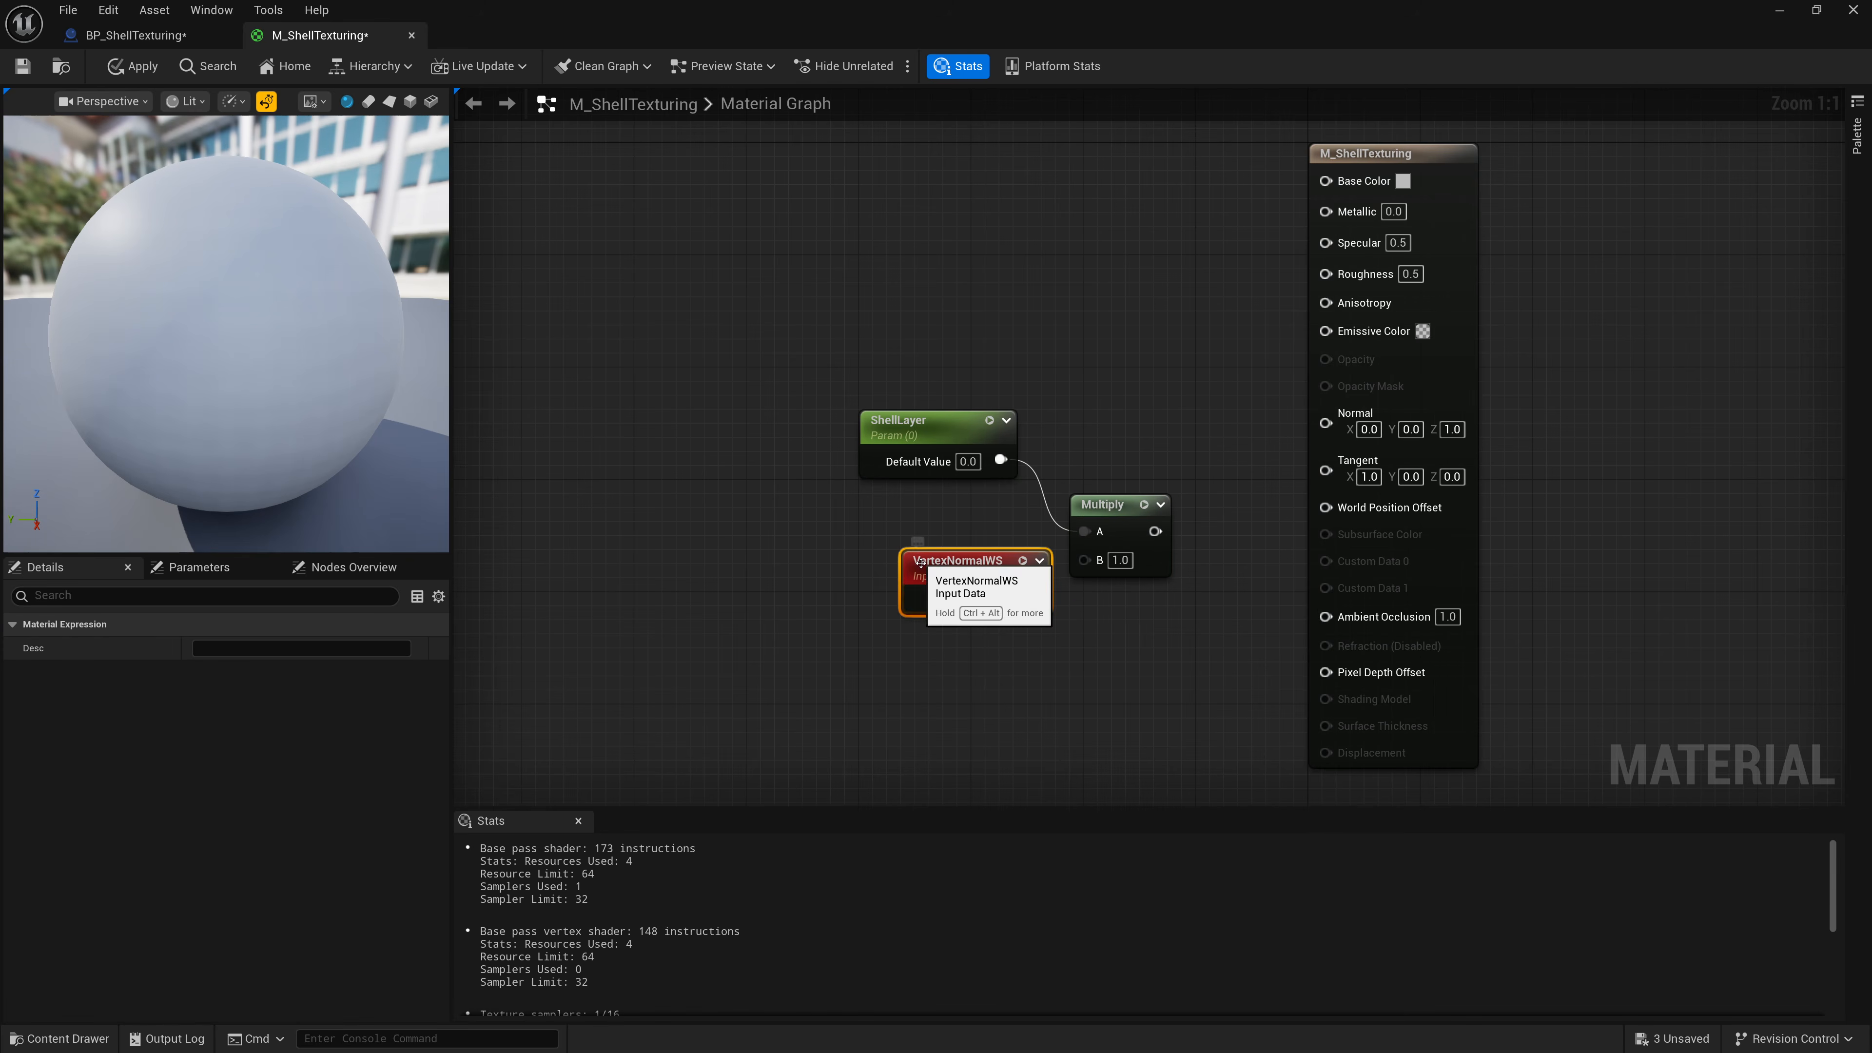
mouse_move(921, 563)
left_mouse_down()
mouse_move(898, 560)
mouse_move(1084, 559)
mouse_move(934, 574)
left_mouse_up()
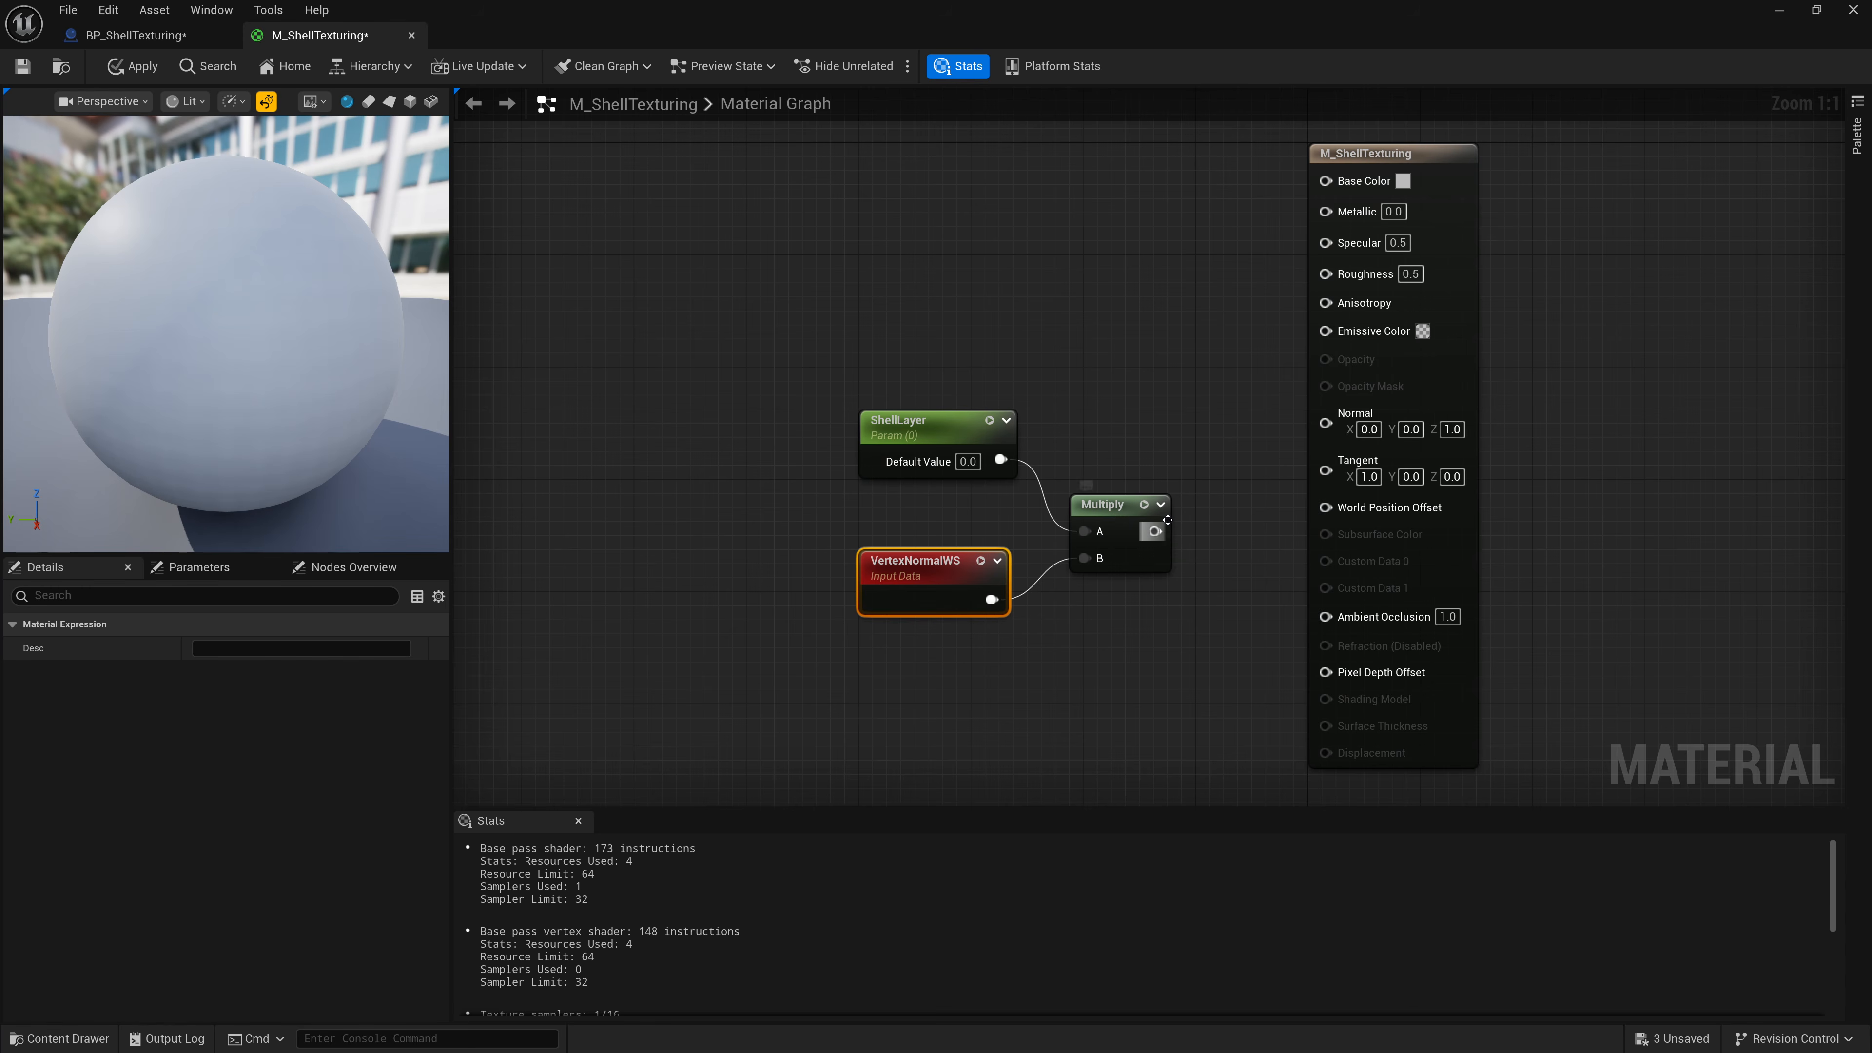
Connect the Multiply output to the material's World Position Offset input.
left_click_drag(1155, 530, 1338, 514)
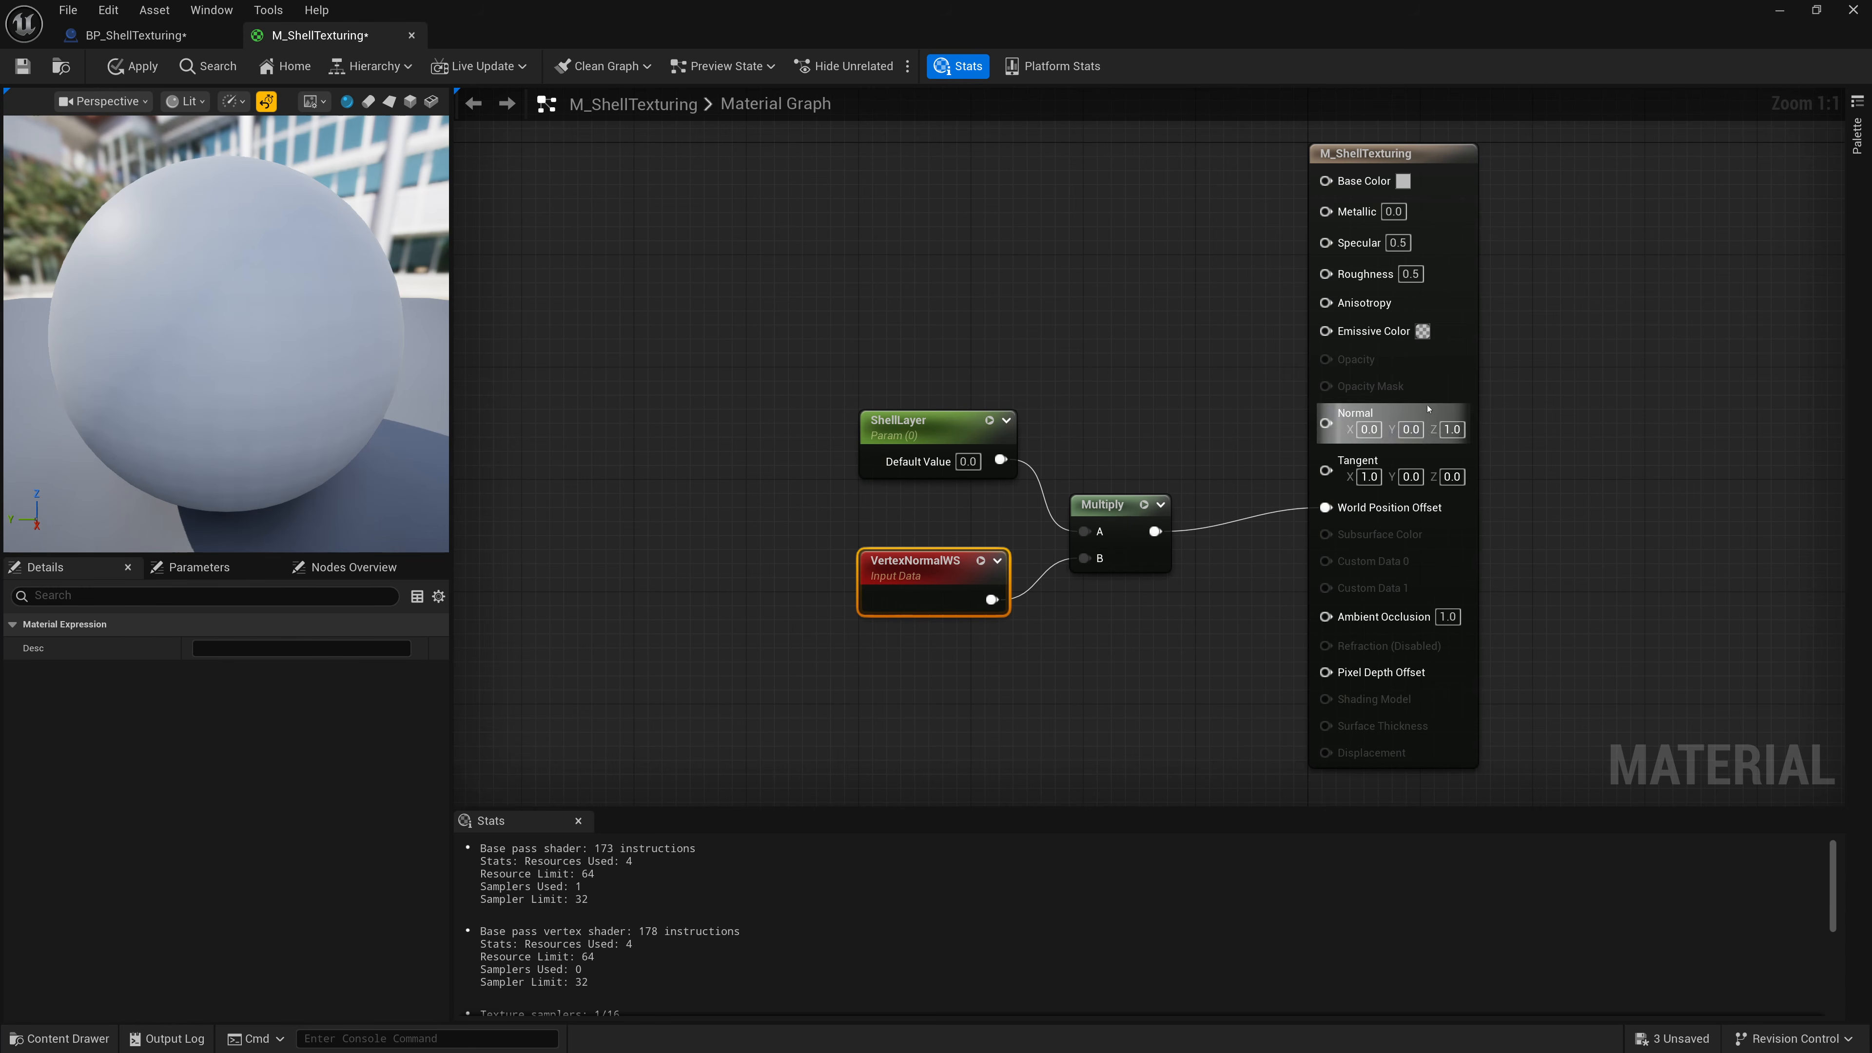
left_click_drag(1432, 396, 1364, 400)
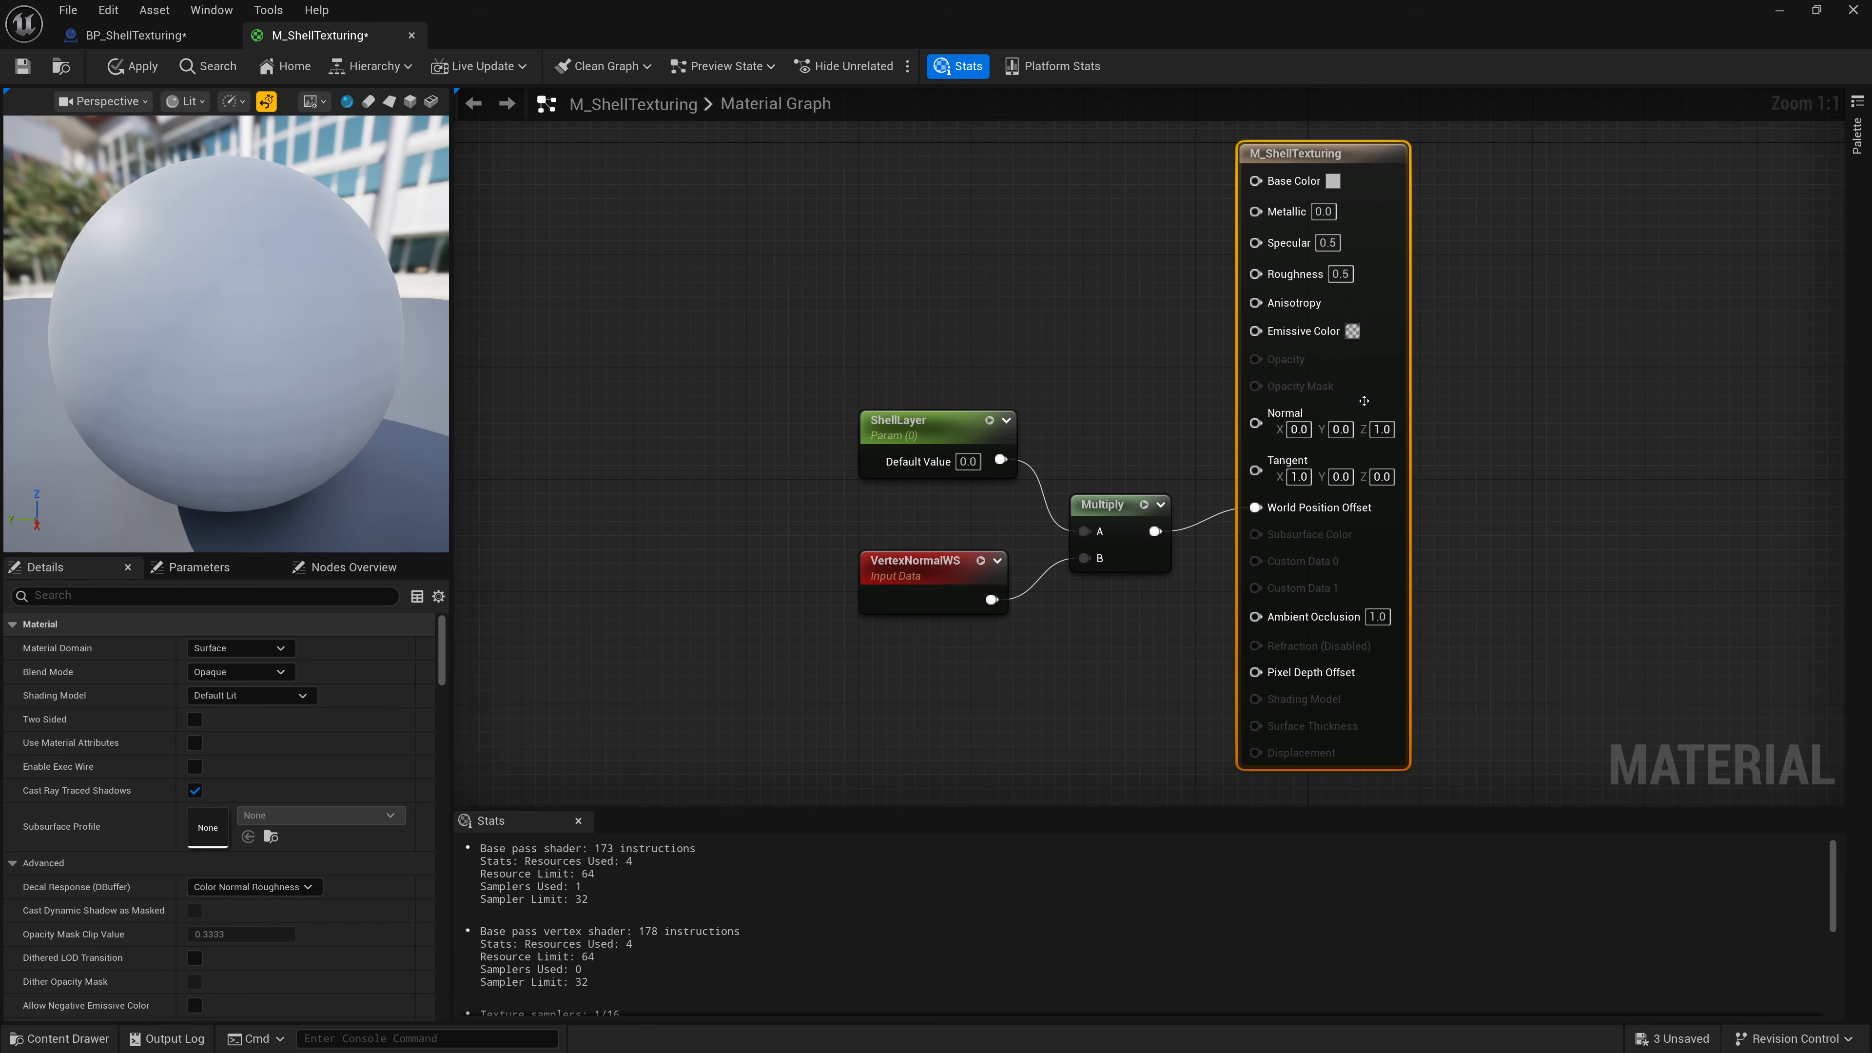
left_click(920, 442)
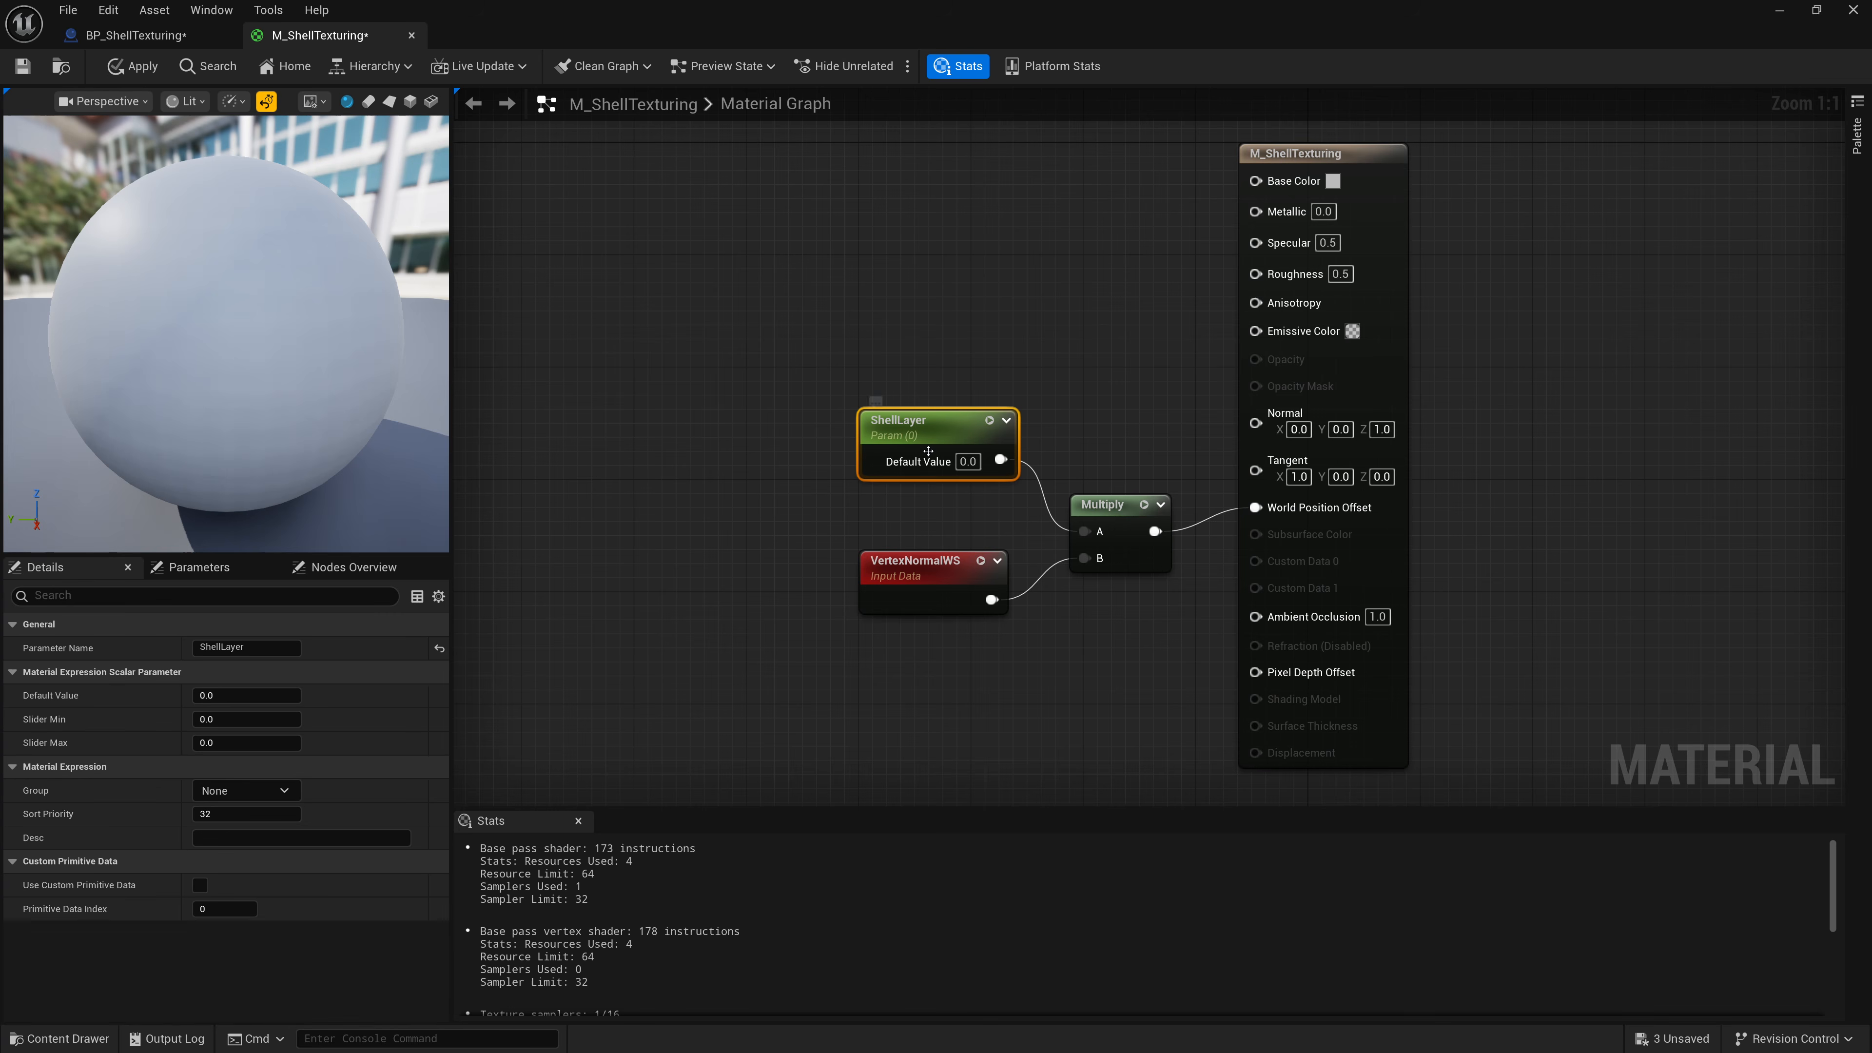
Save the M_ShellTexturing material.
left_click(1133, 507)
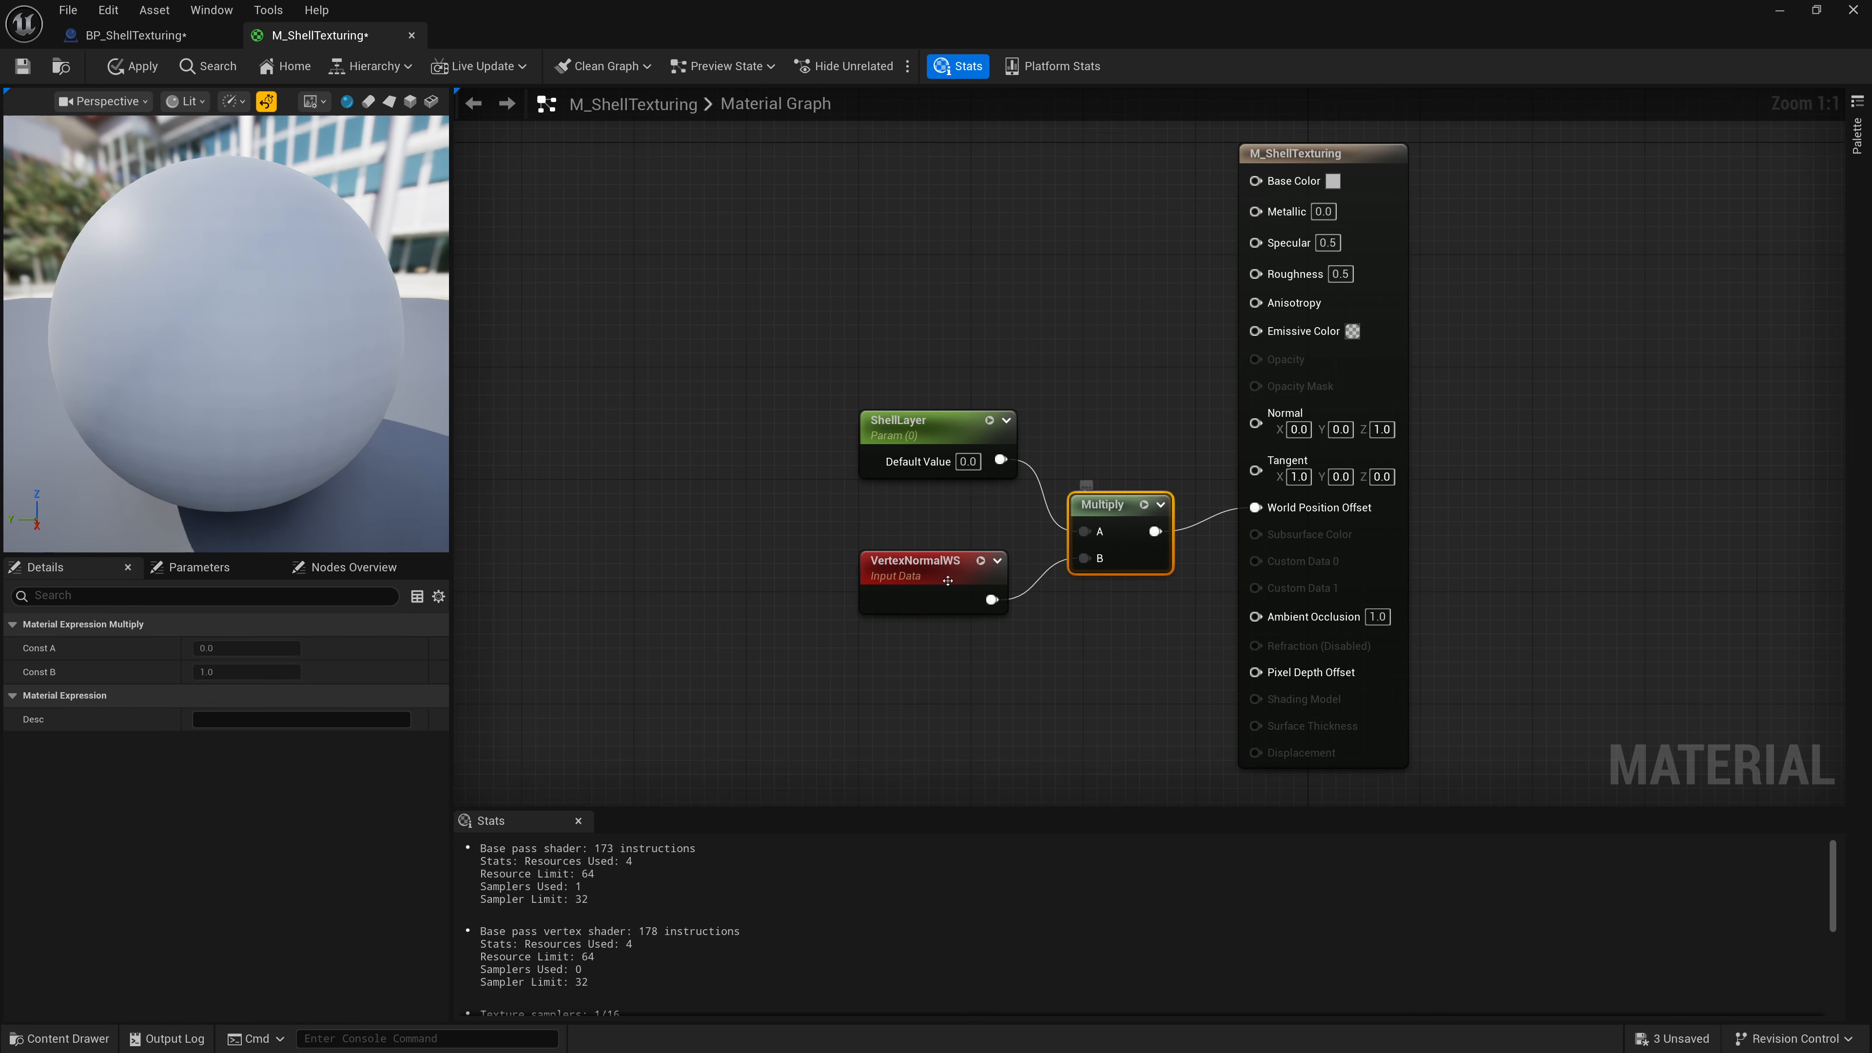
left_click(917, 571)
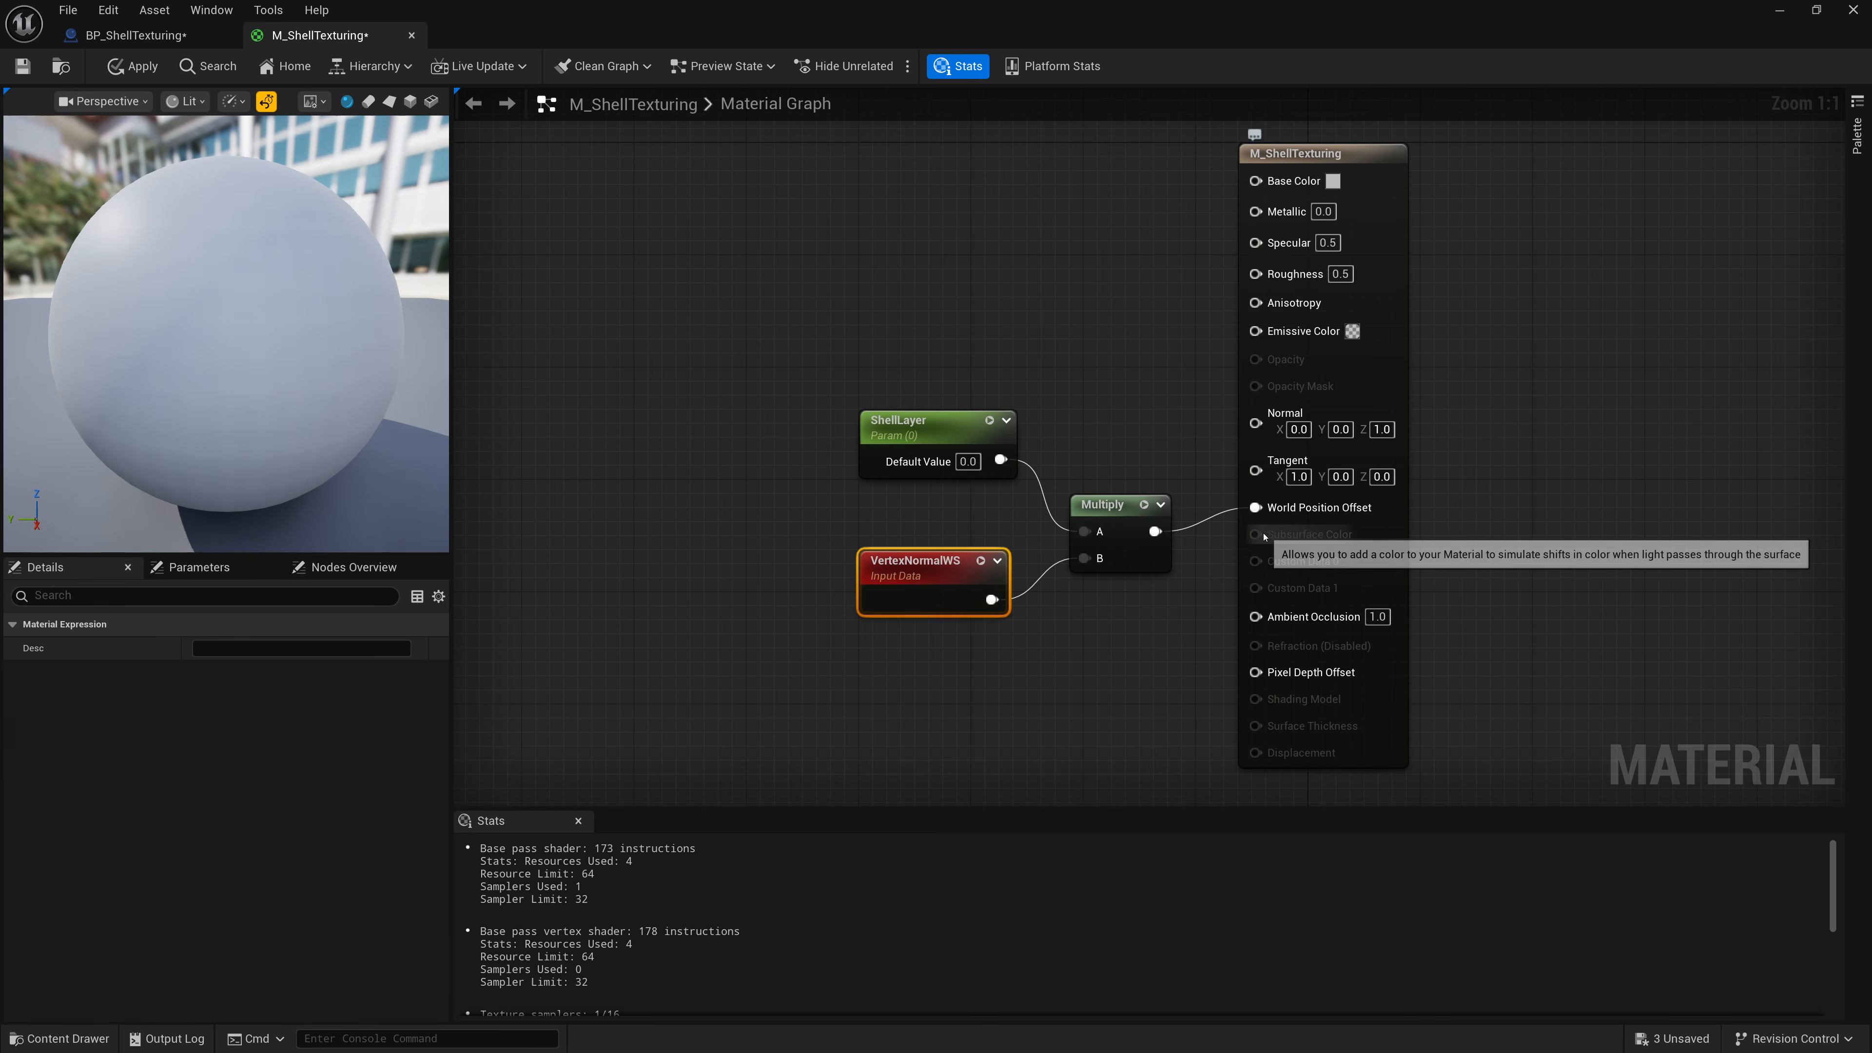
left_click(22, 66)
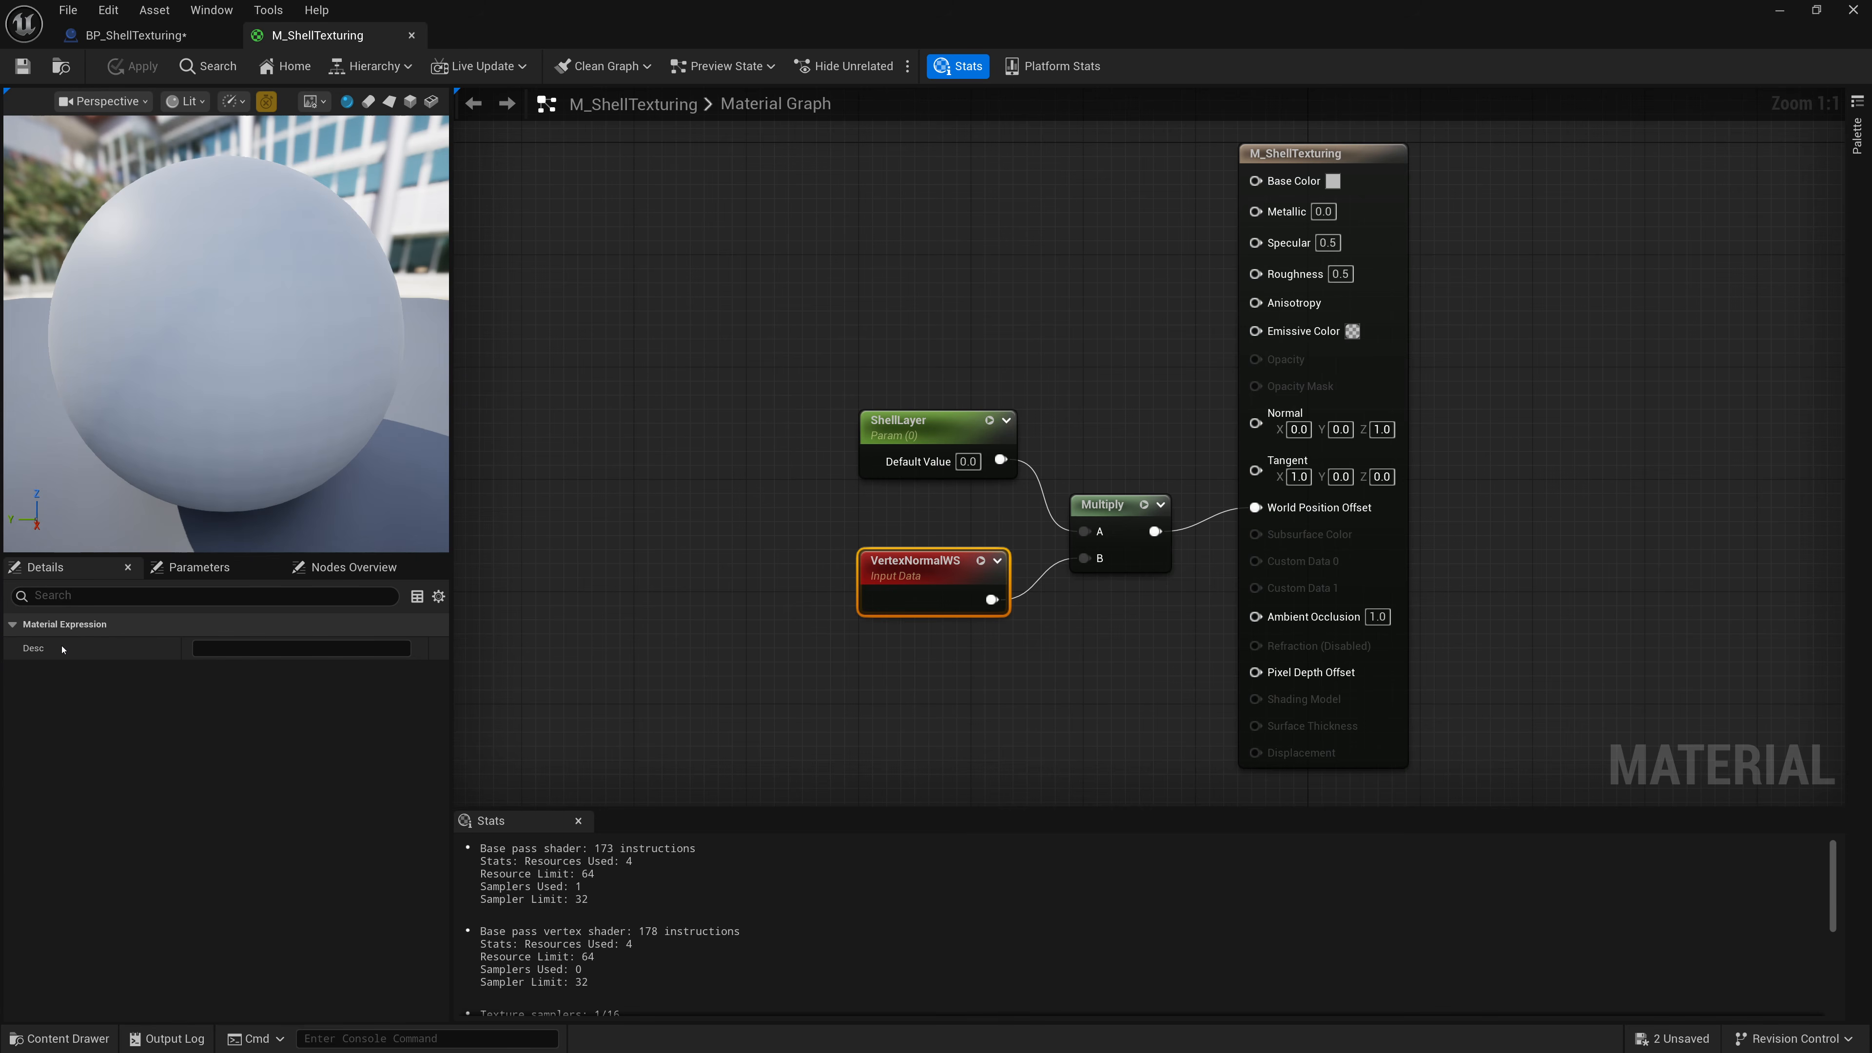
In the blueprint's construction script, add a Create Dynamic Material Instance node after the Set Static Mesh node.
left_click(147, 35)
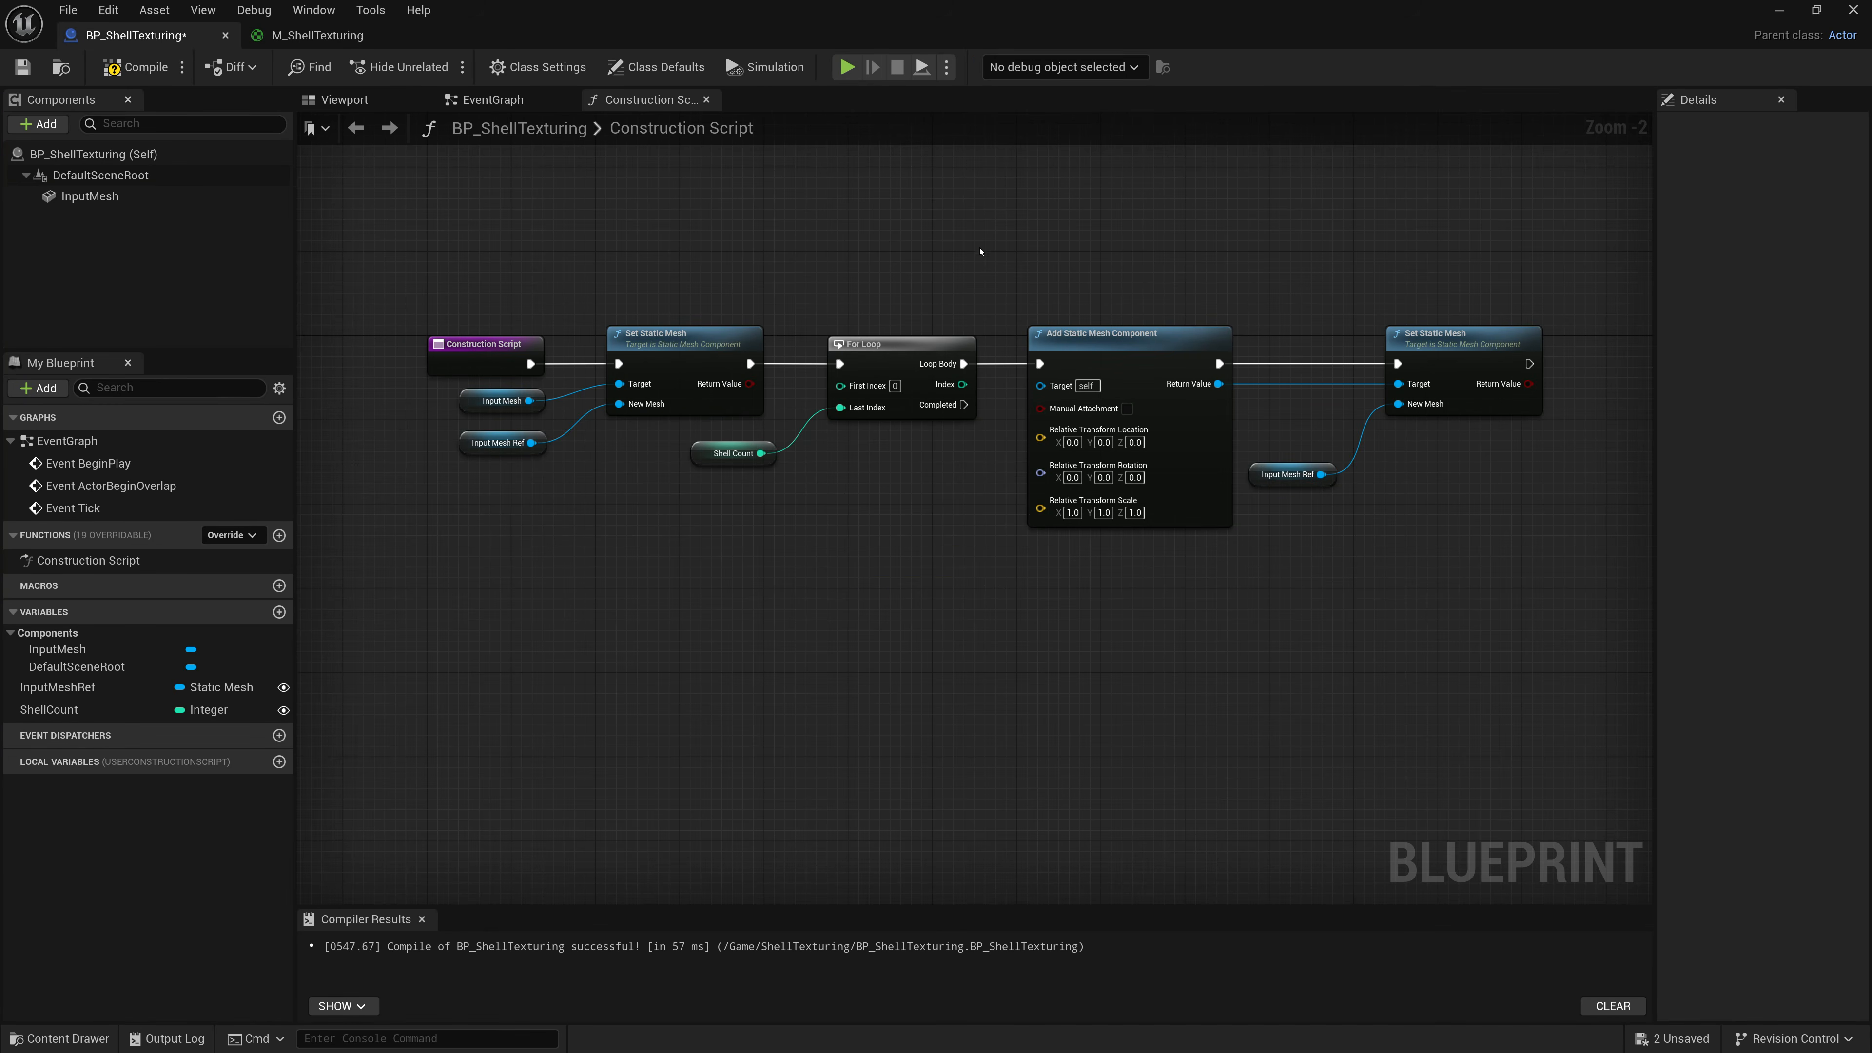
scroll(1139, 295, "up", 2)
right_click_drag(1139, 295, 681, 315)
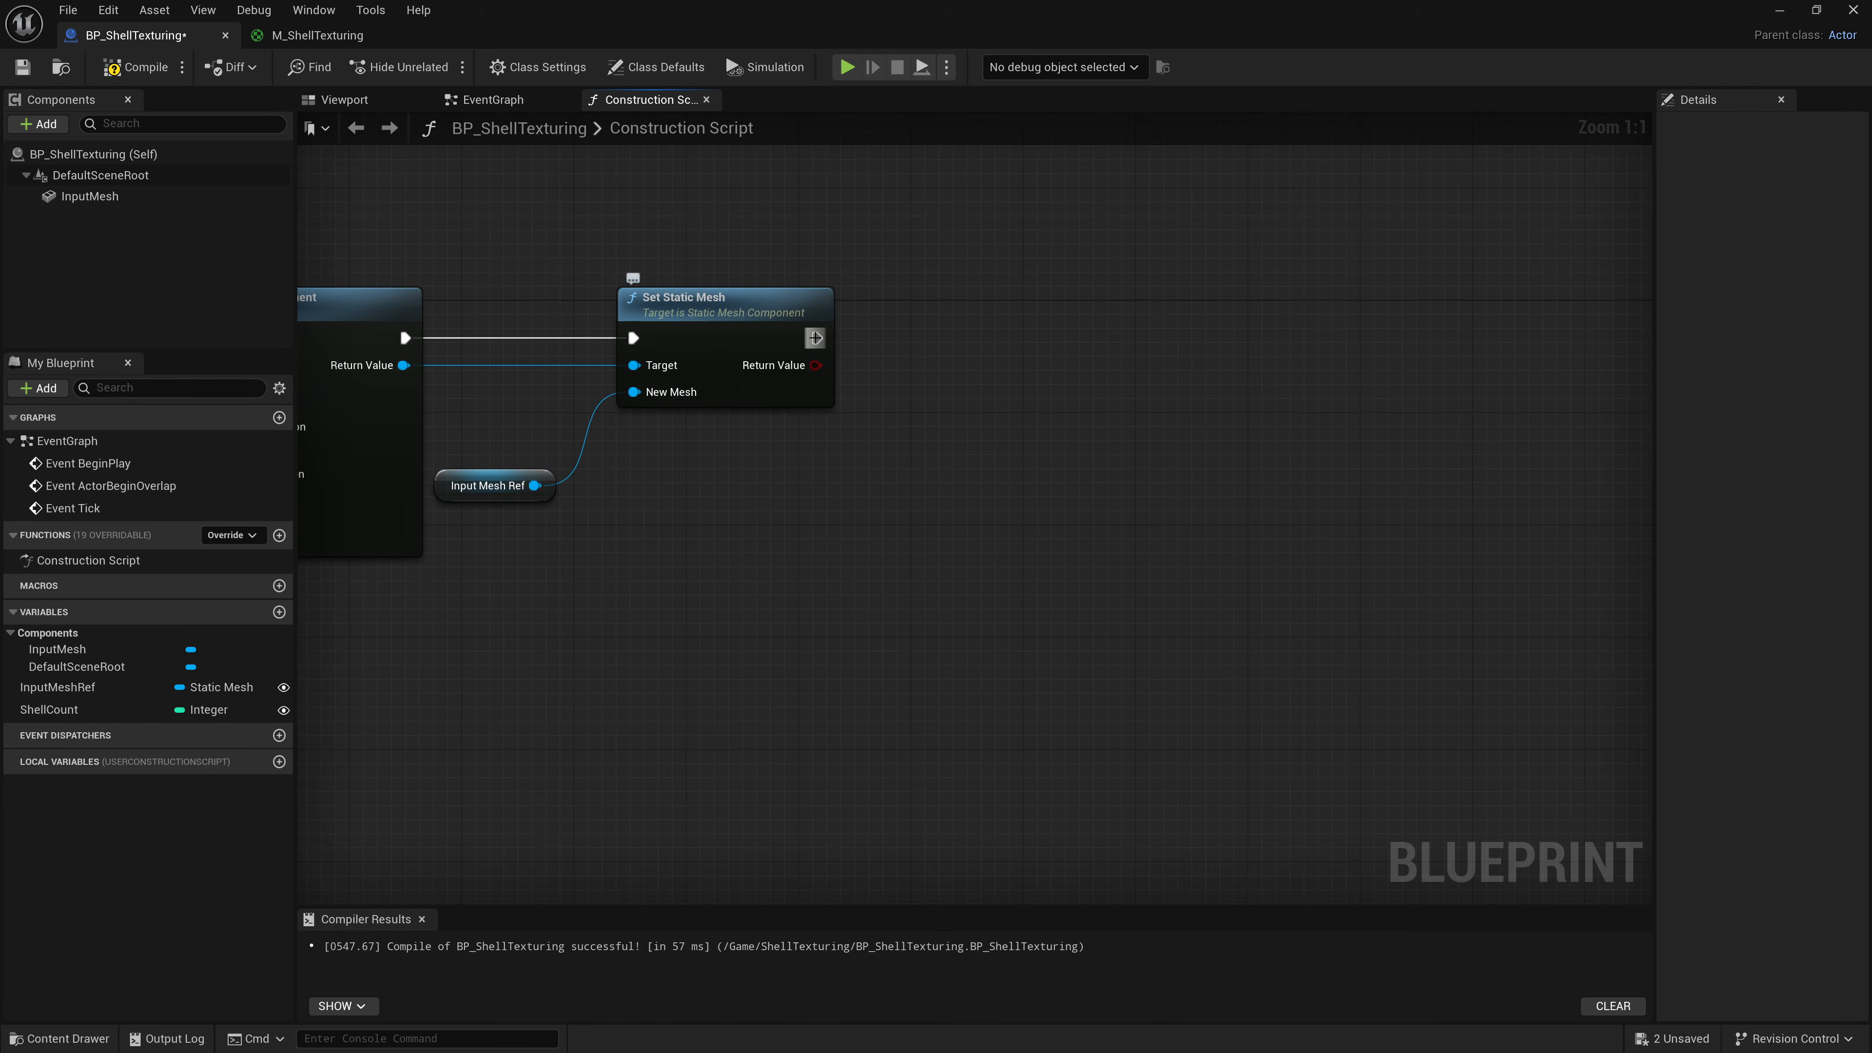
left_click_drag(817, 338, 956, 382)
type("Create Dyn")
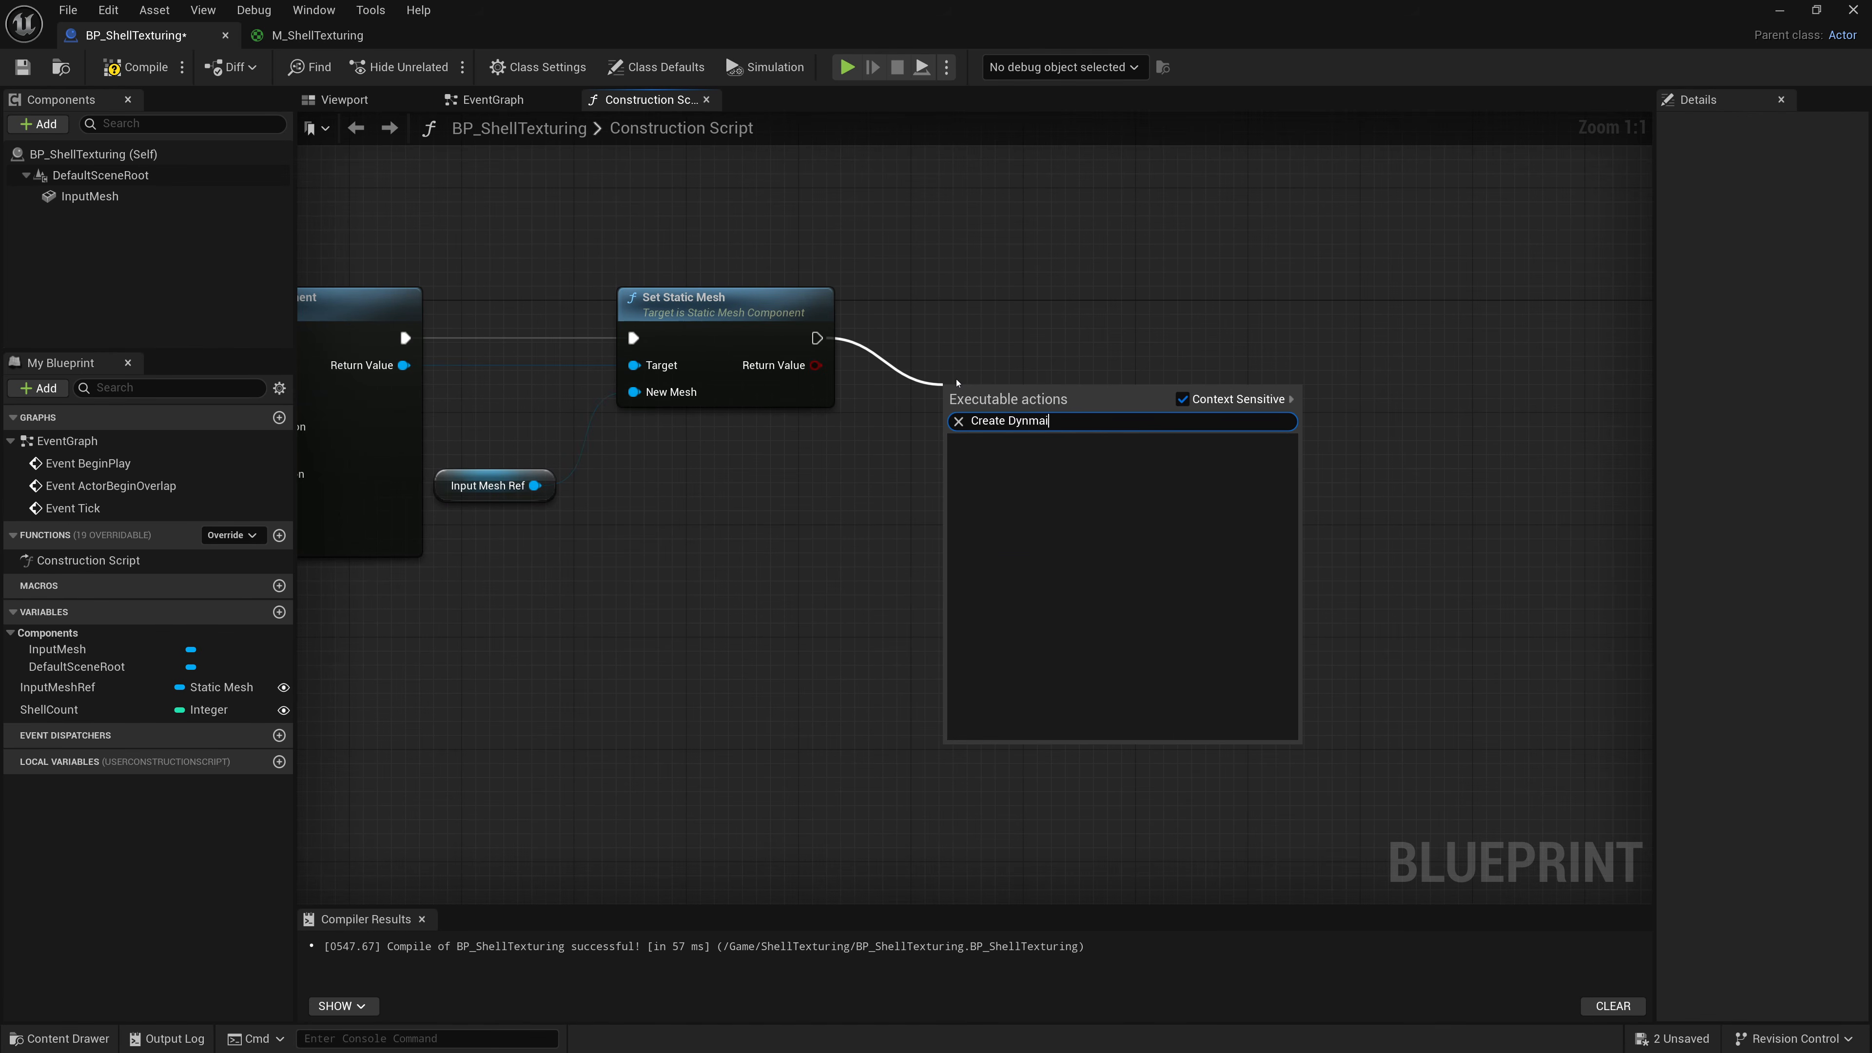
type("am")
key("Down")
key("Down")
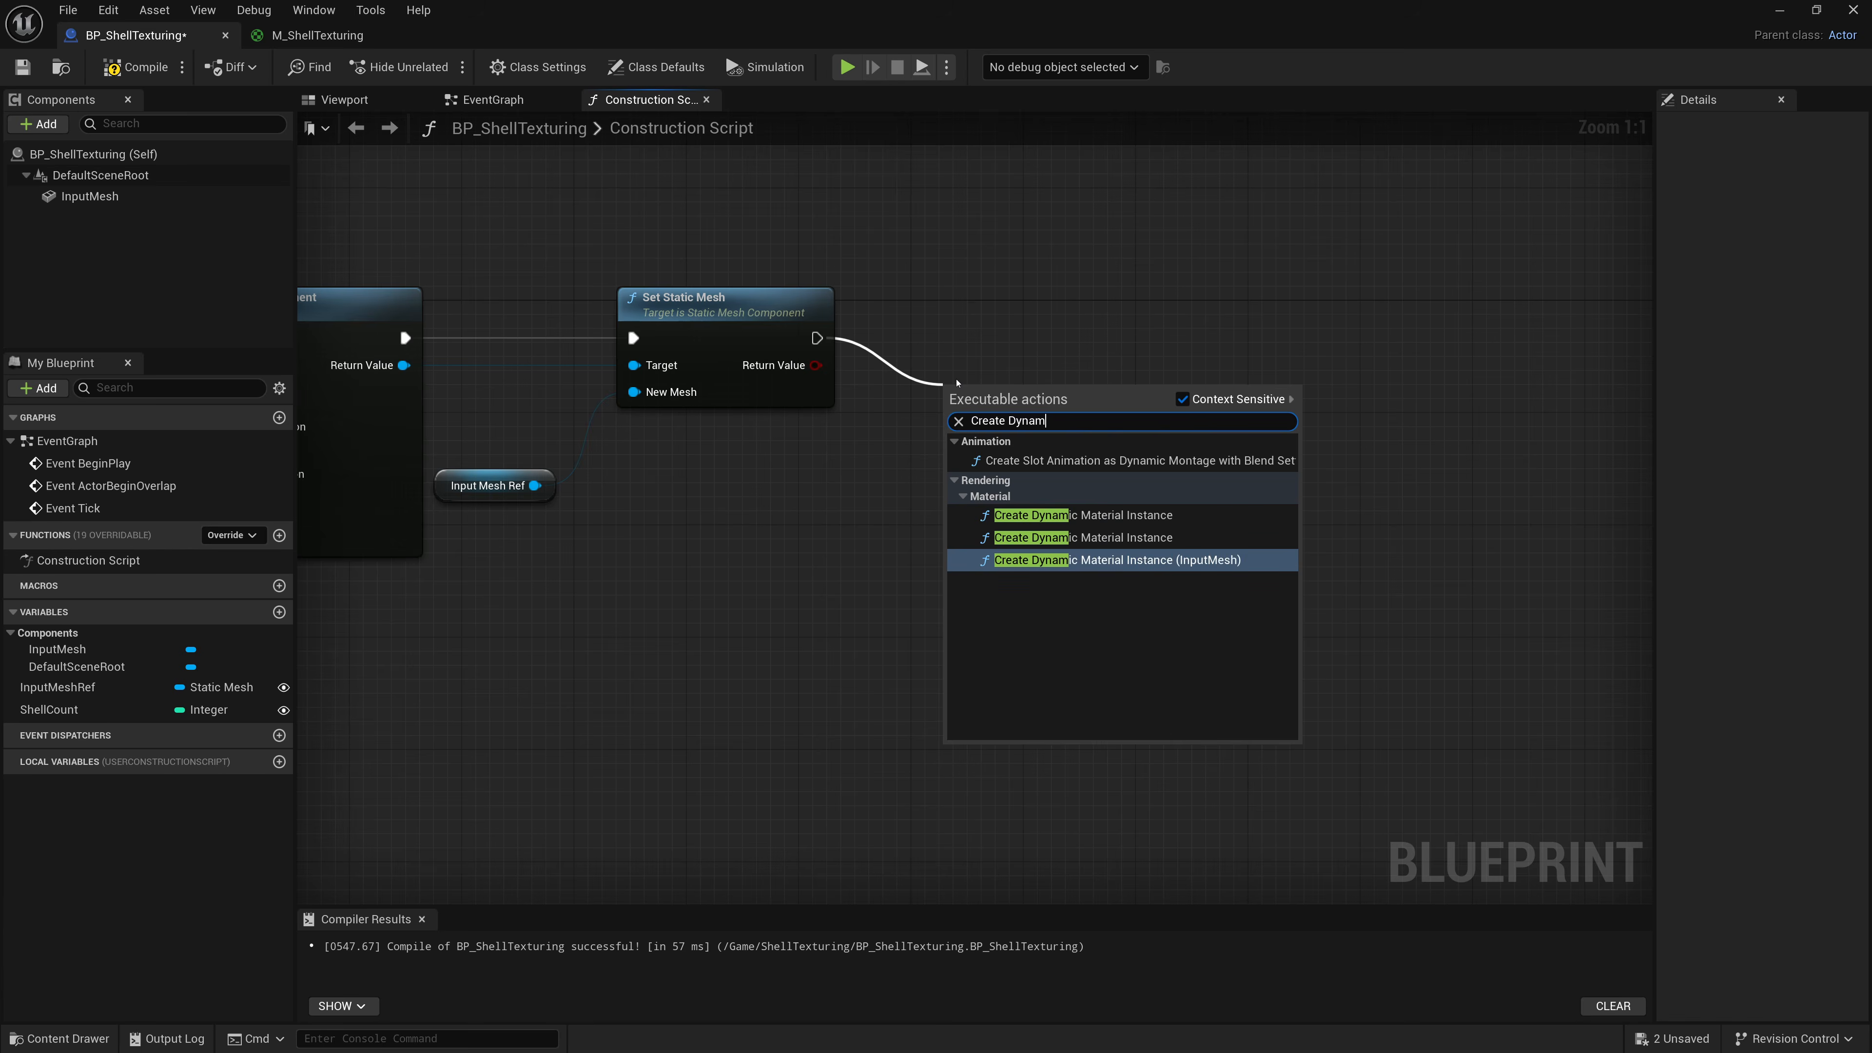
key("Return")
Connect the Add Static Mesh Component return value to the Create Dynamic Material Instance Target, deleting the InputMesh reference.
left_click(976, 352)
left_click_drag(1013, 413, 1043, 360)
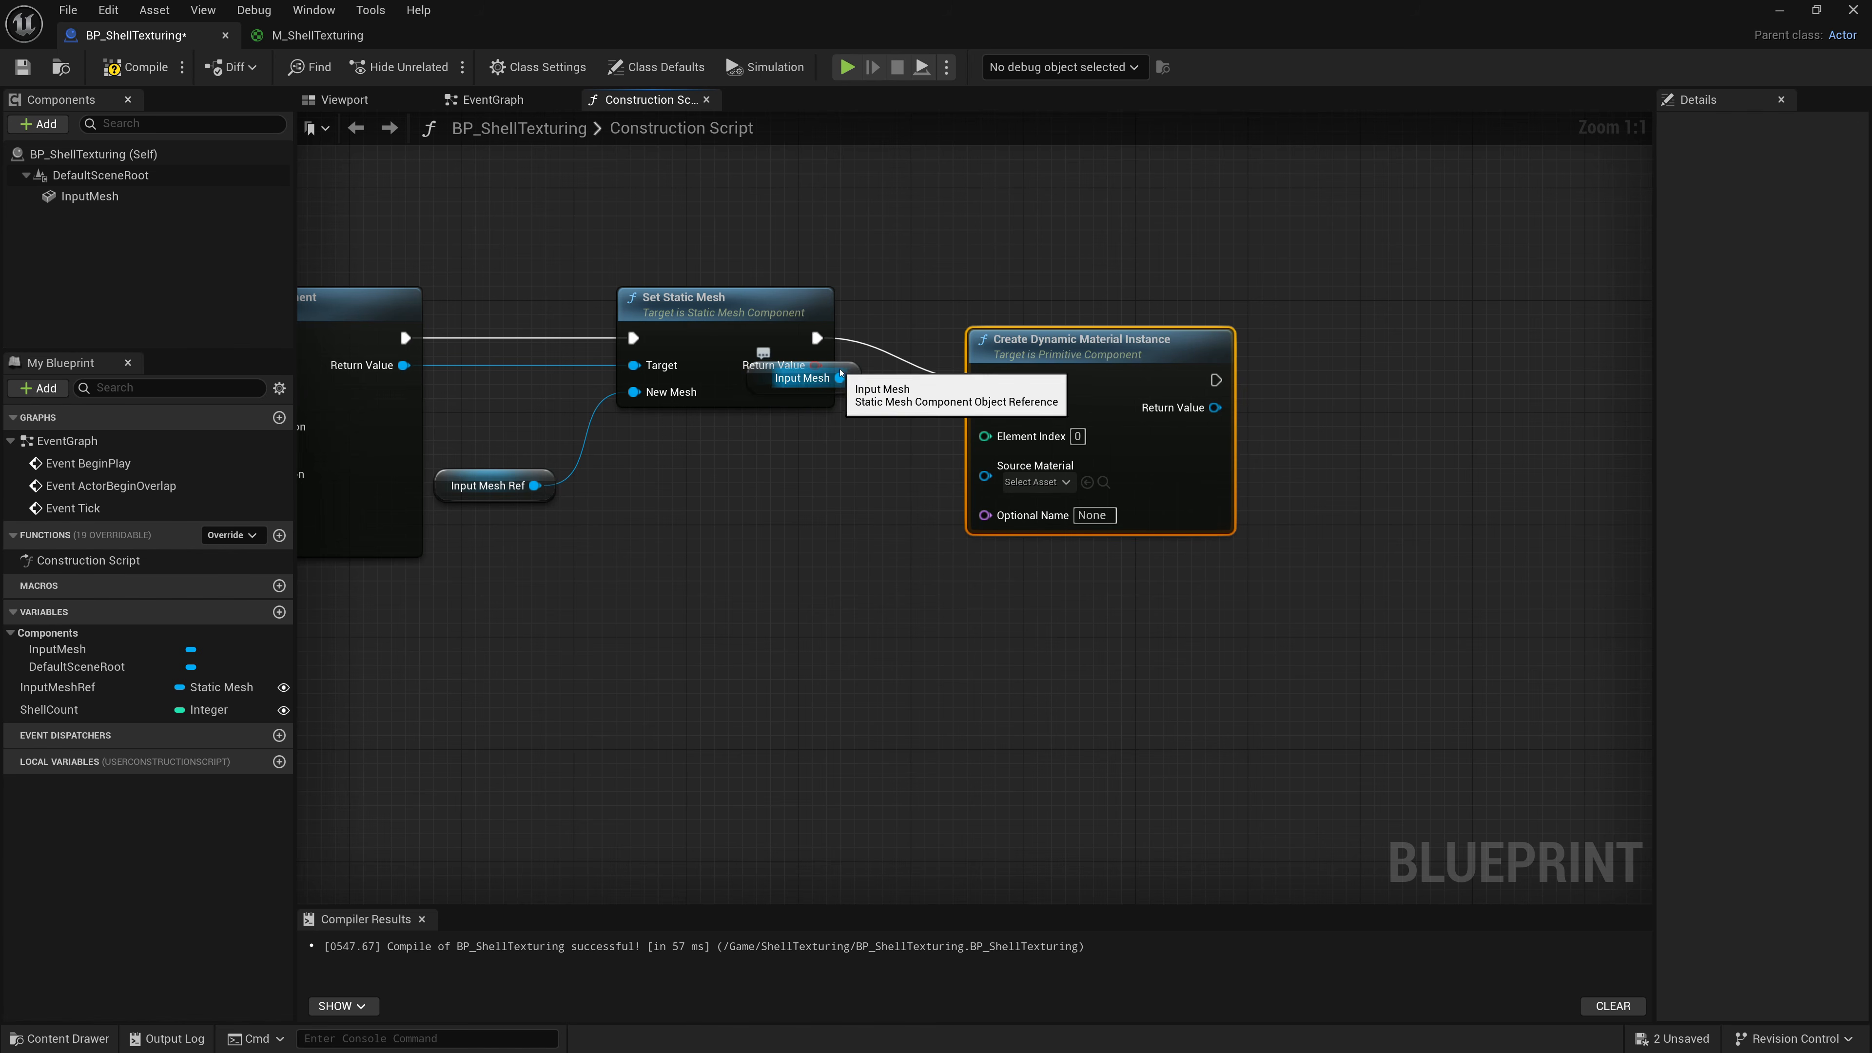
left_click_drag(816, 391, 784, 484)
left_click_drag(1094, 389, 1009, 346)
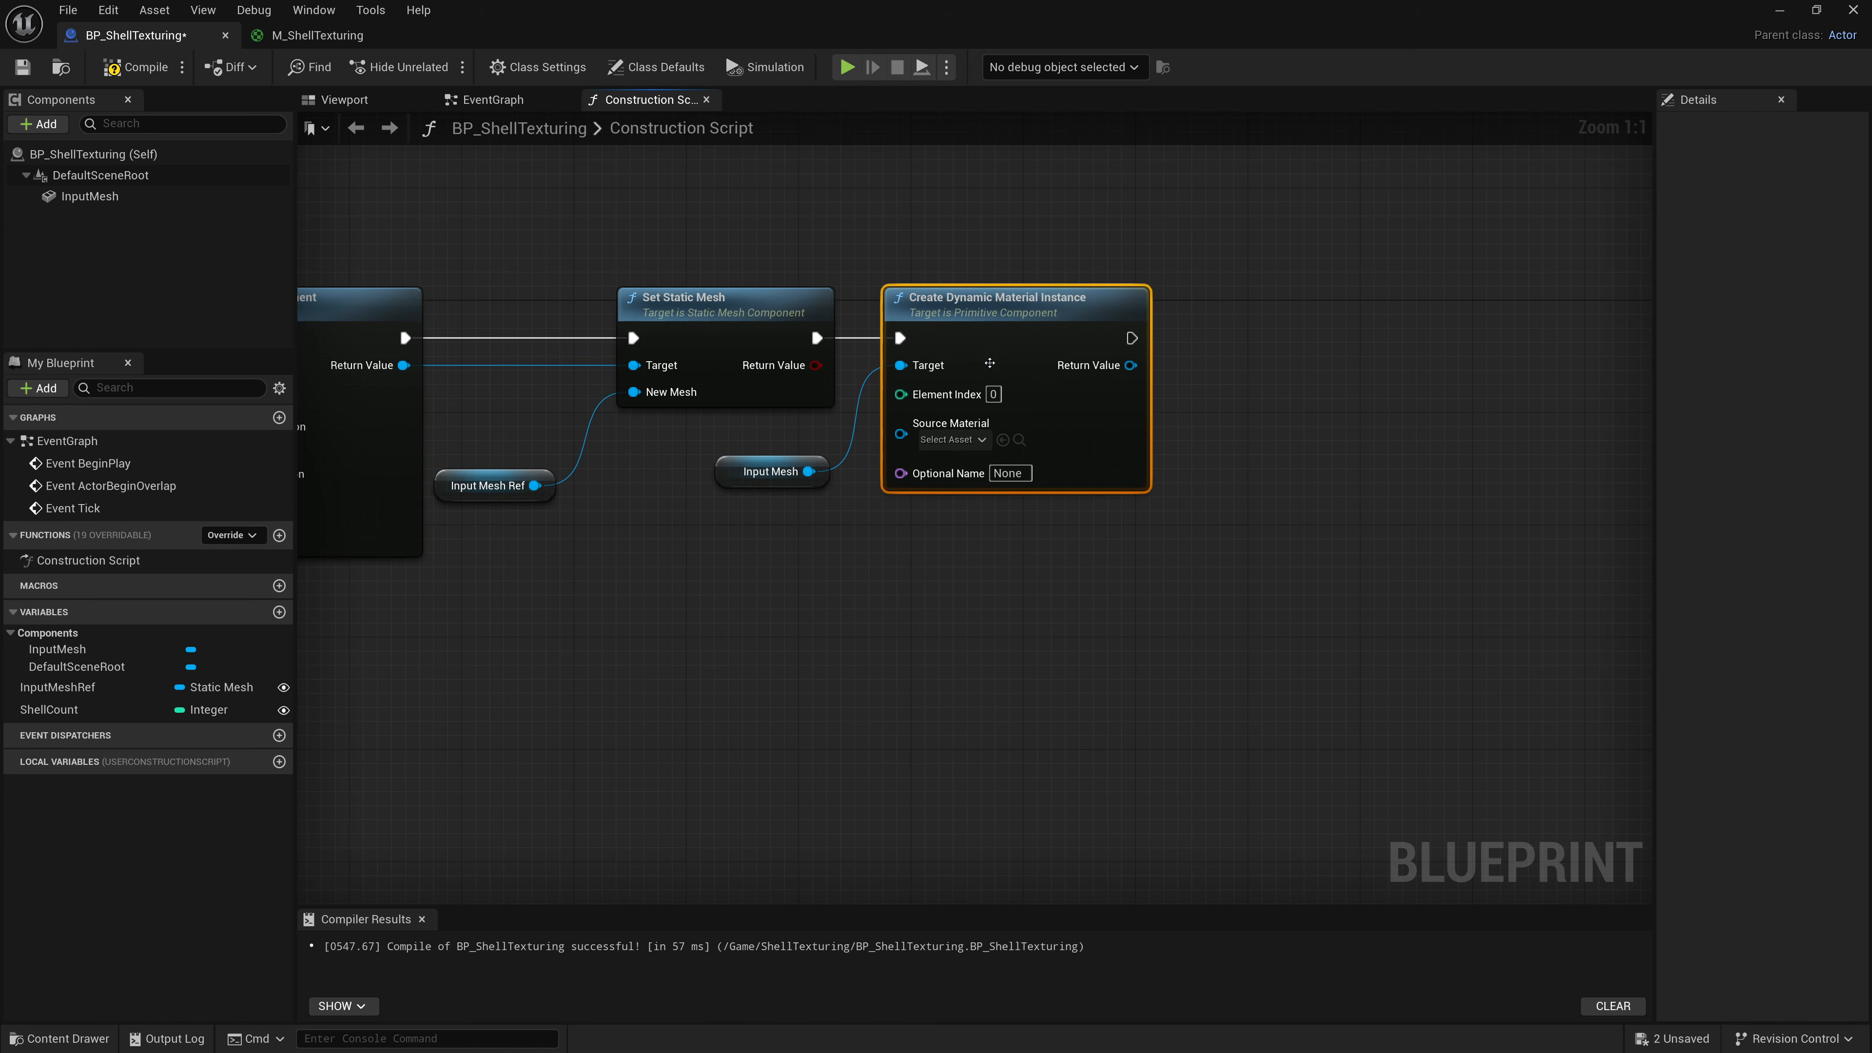
right_click_drag(654, 449, 875, 421)
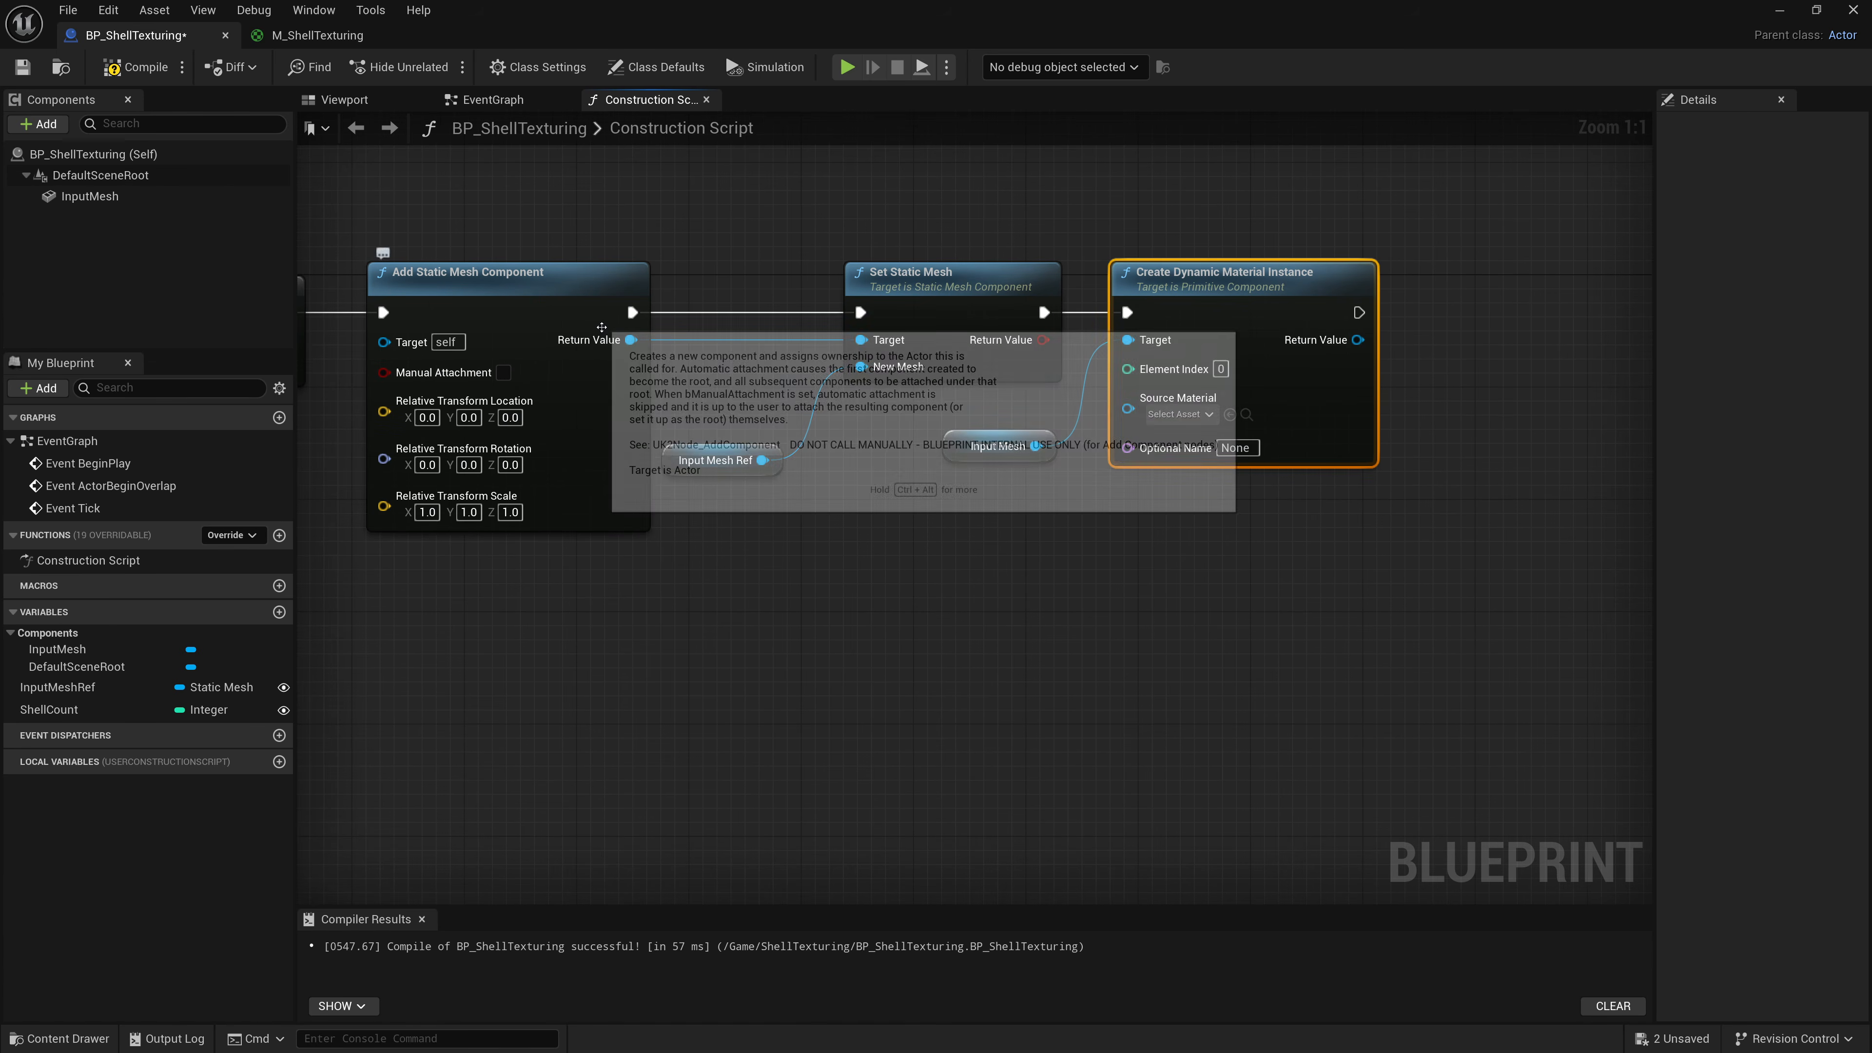
left_click_drag(630, 339, 1128, 339)
left_click(975, 432)
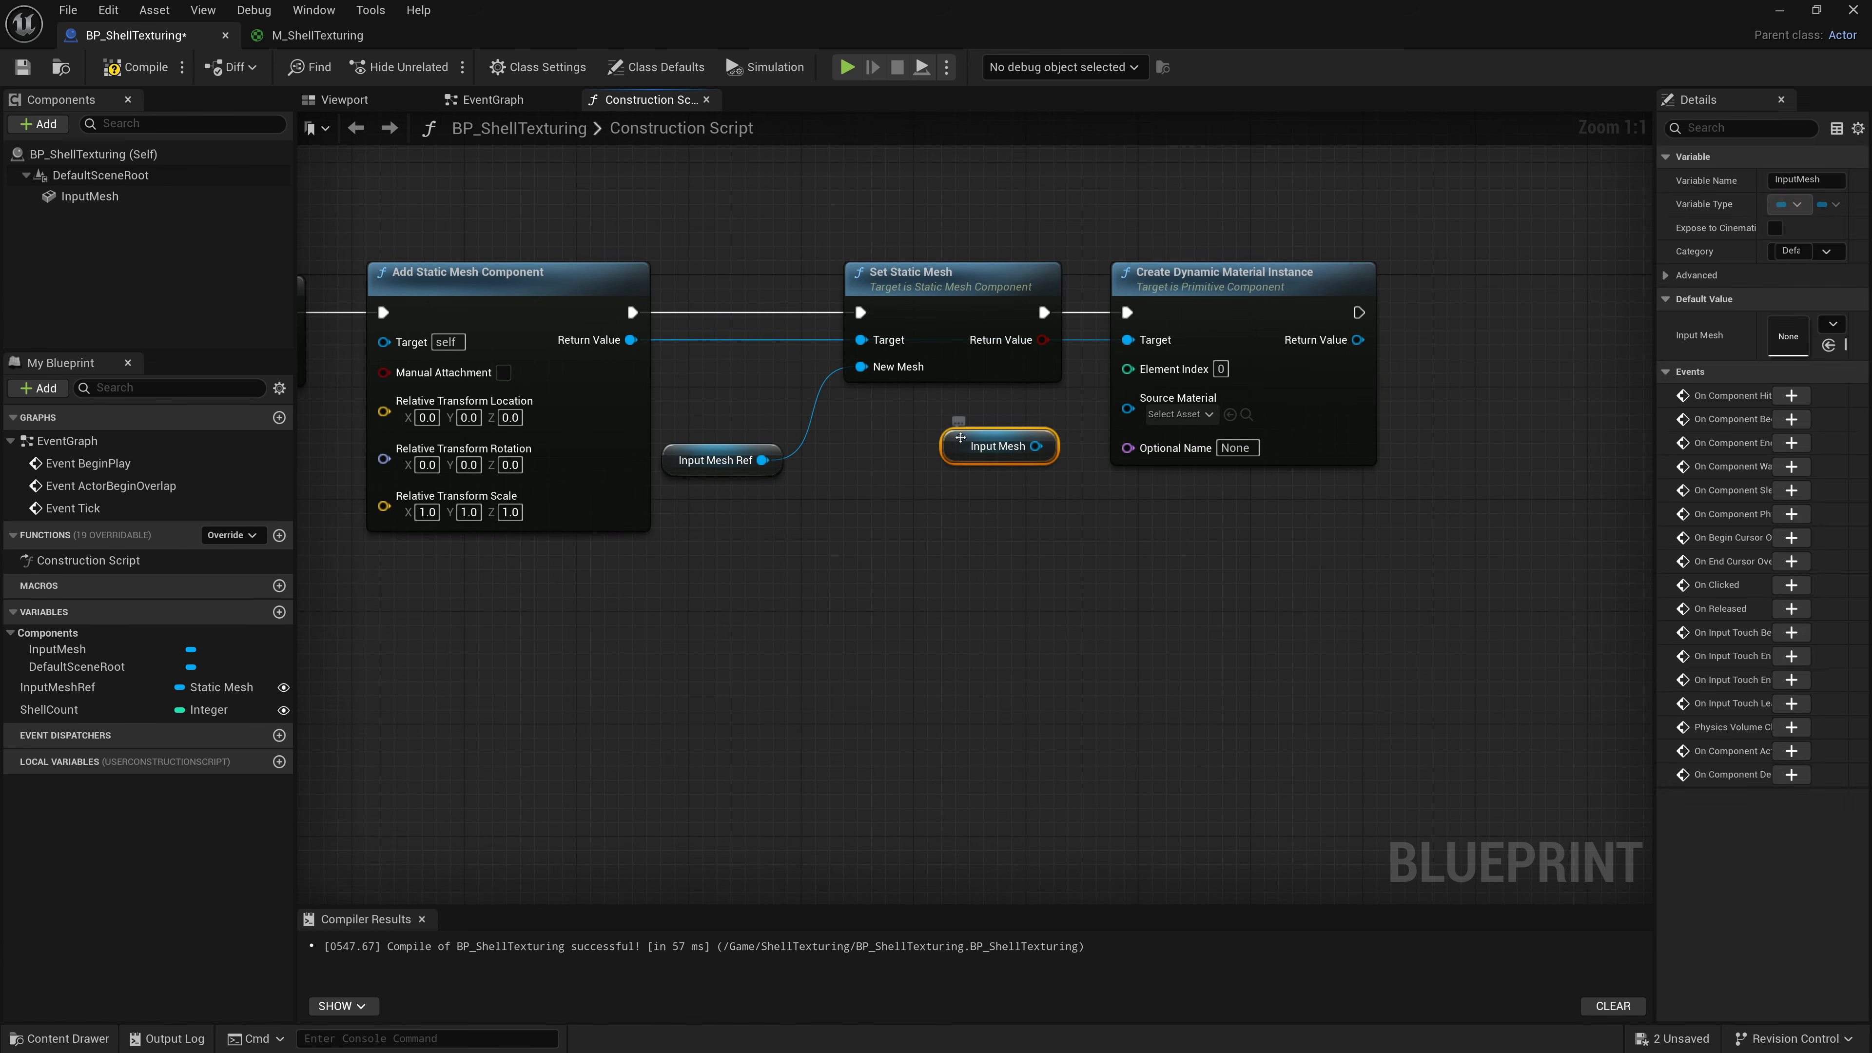
key("Delete")
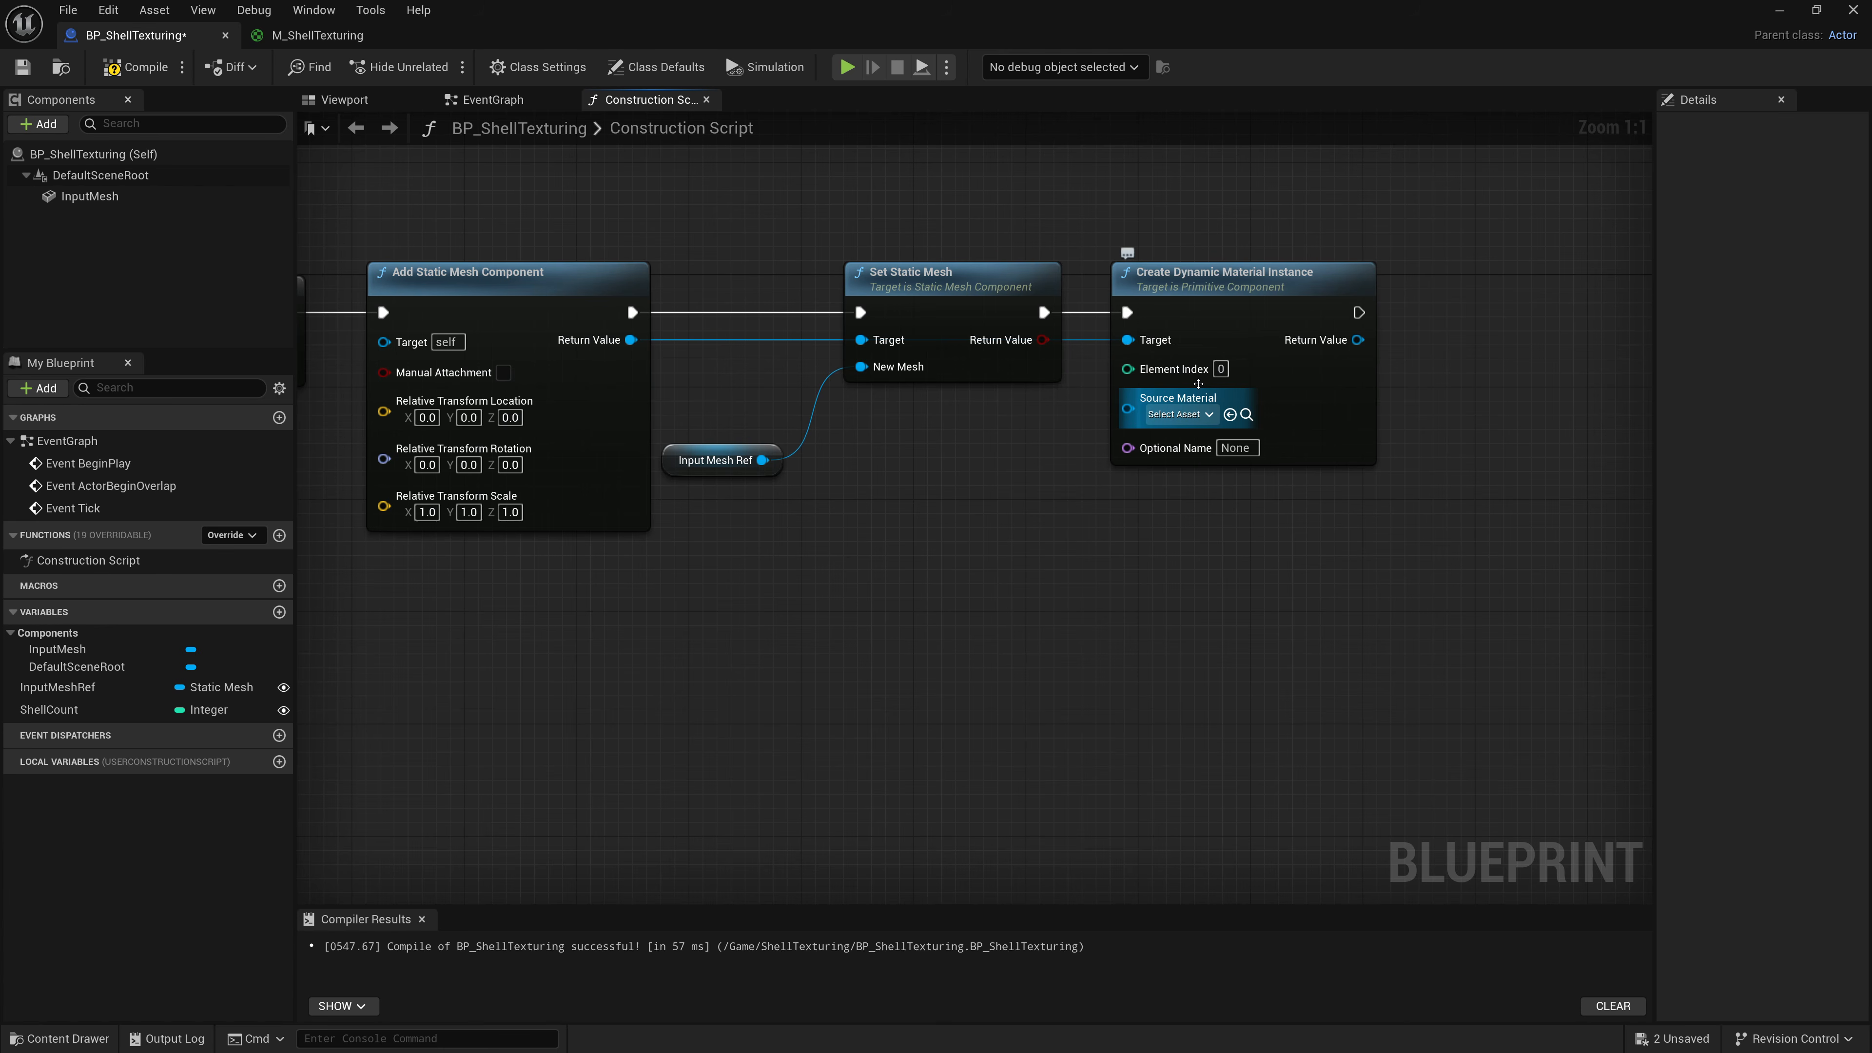
Set the dynamic material instance's Source Material to M_ShellTexturing.
left_click(1172, 417)
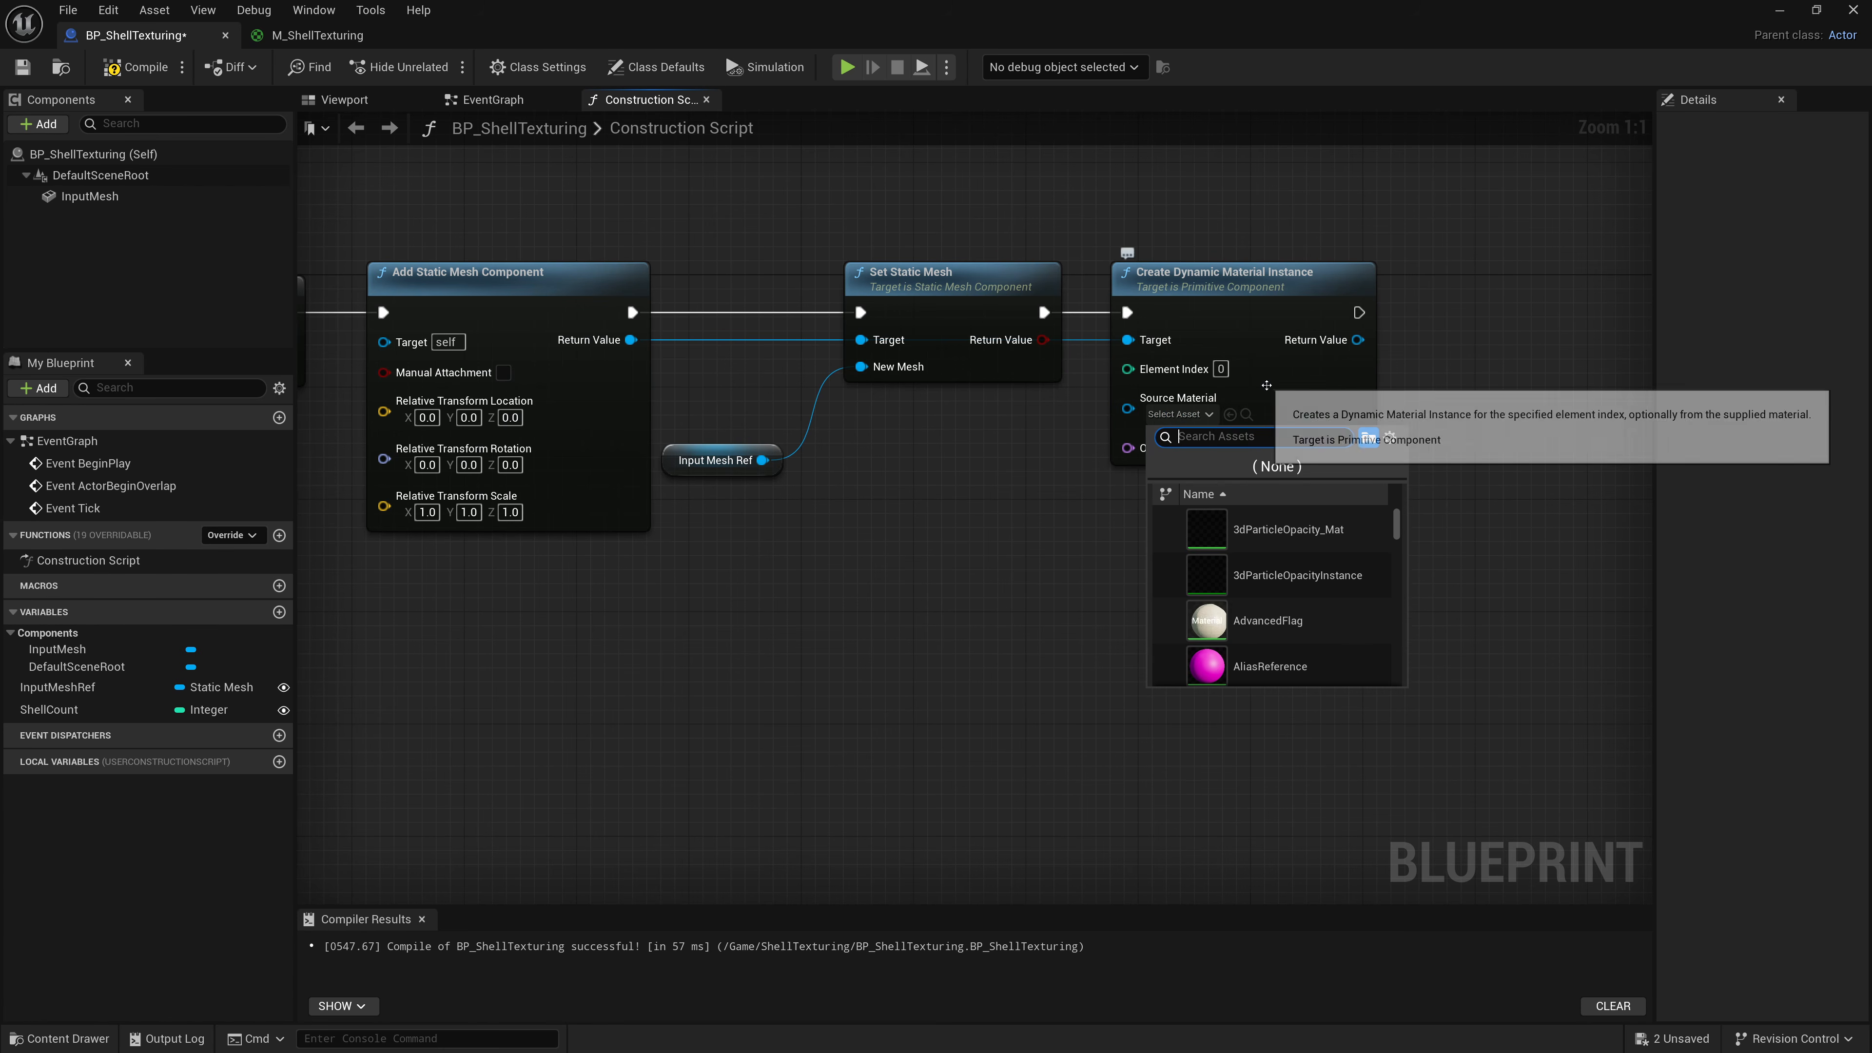
type("M_ShellTexturing")
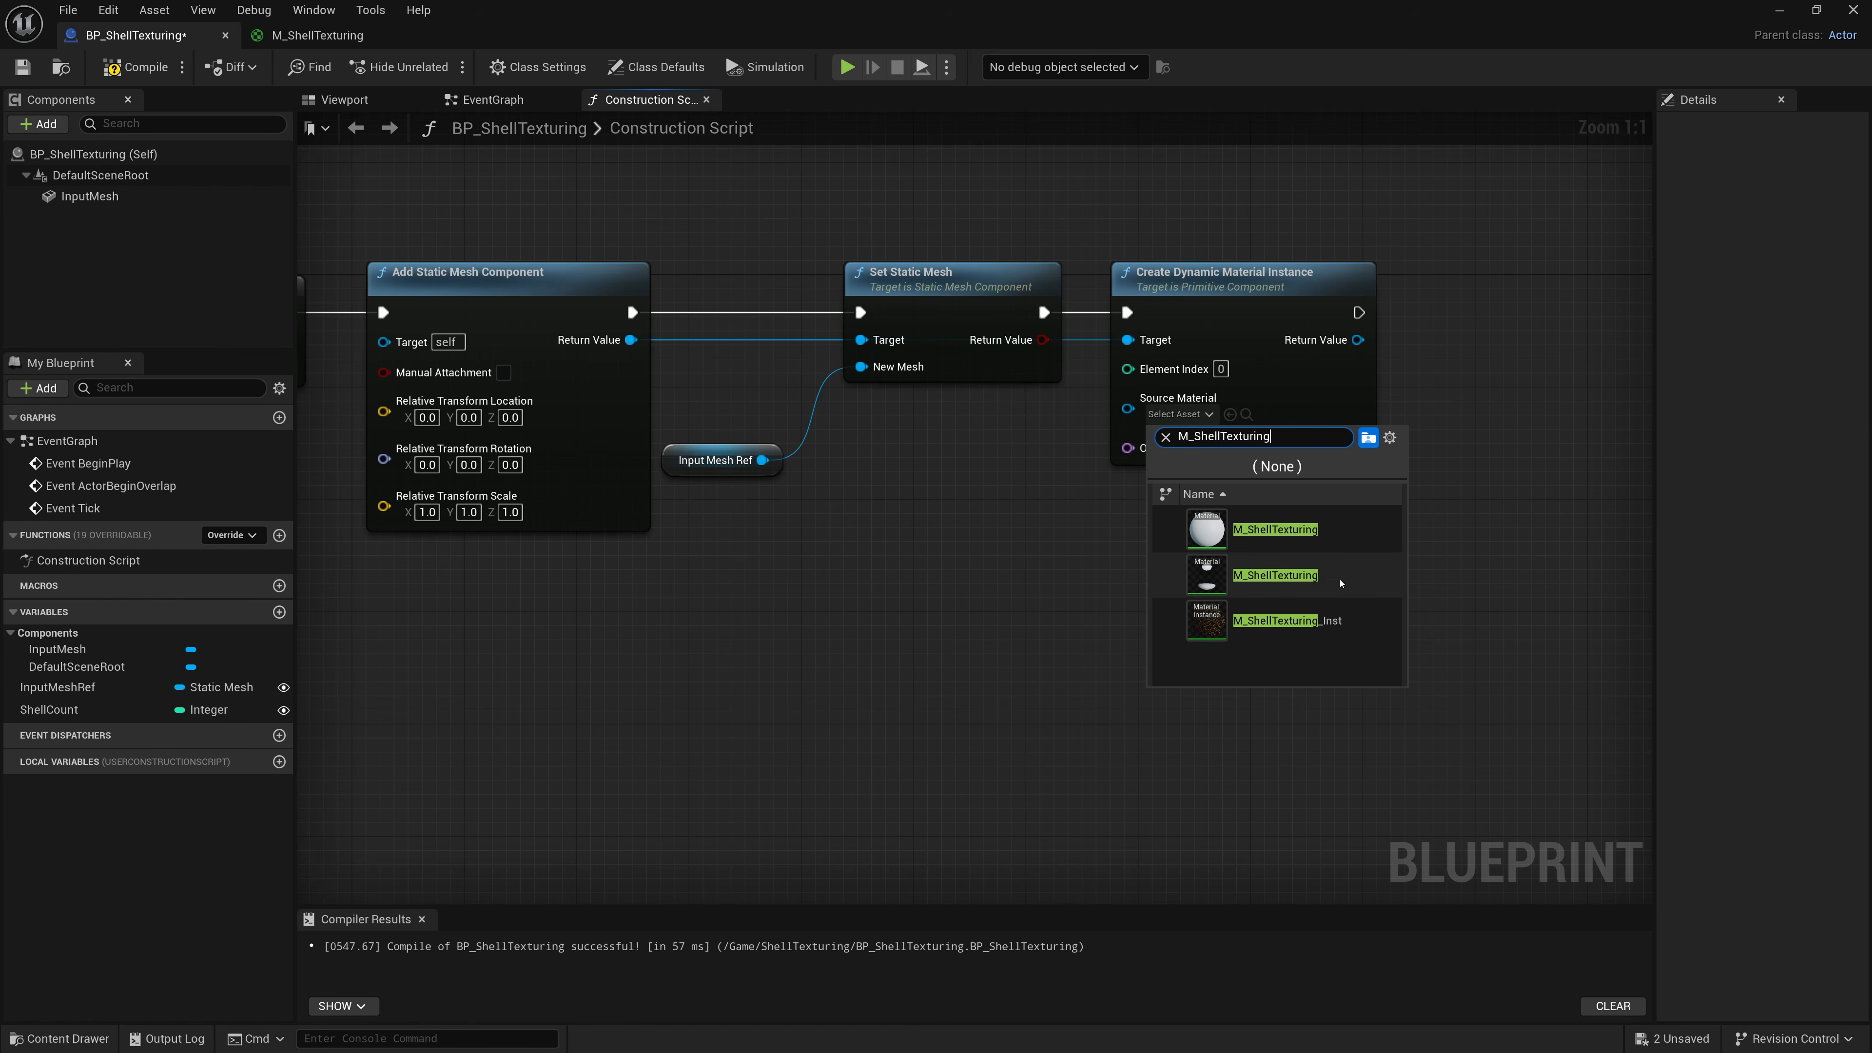
left_click(1326, 571)
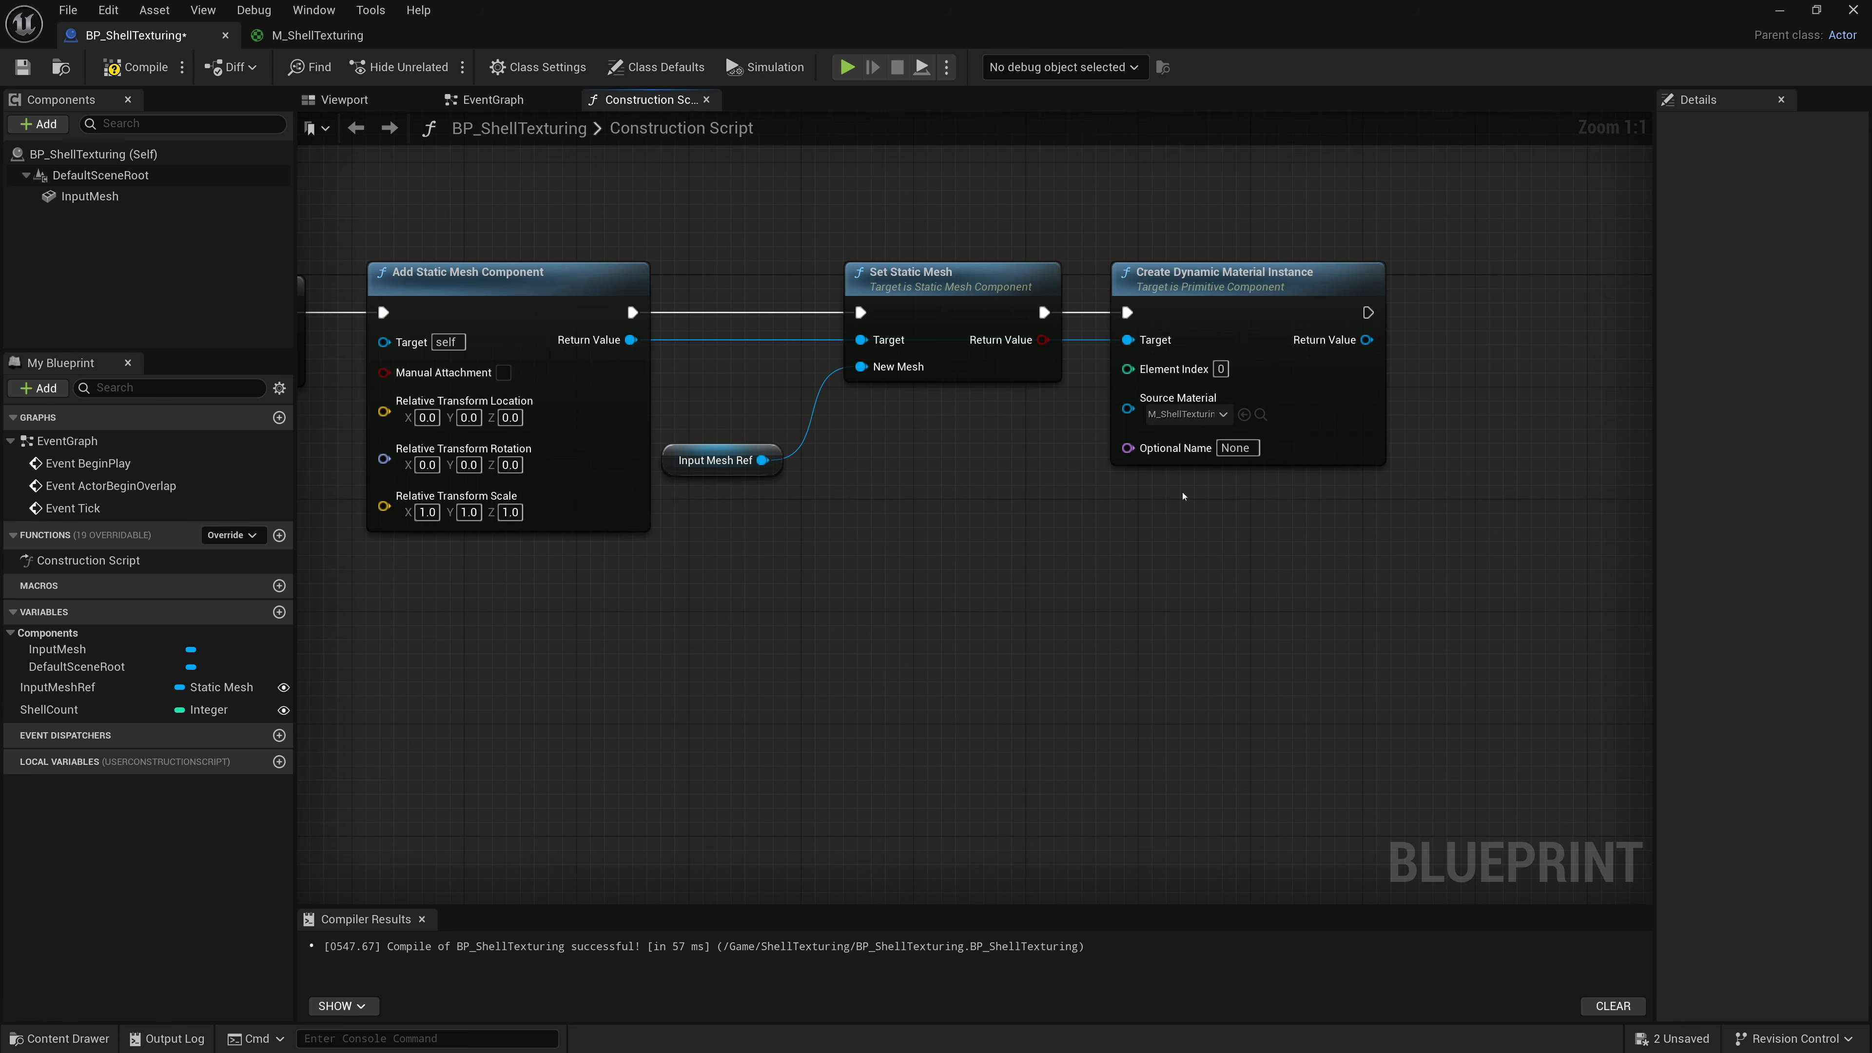
Add a Set Scalar Parameter Value on Materials node after the Create Dynamic Material Instance node.
right_click_drag(1182, 496, 803, 502)
left_click_drag(985, 319, 1066, 377)
type("Scala")
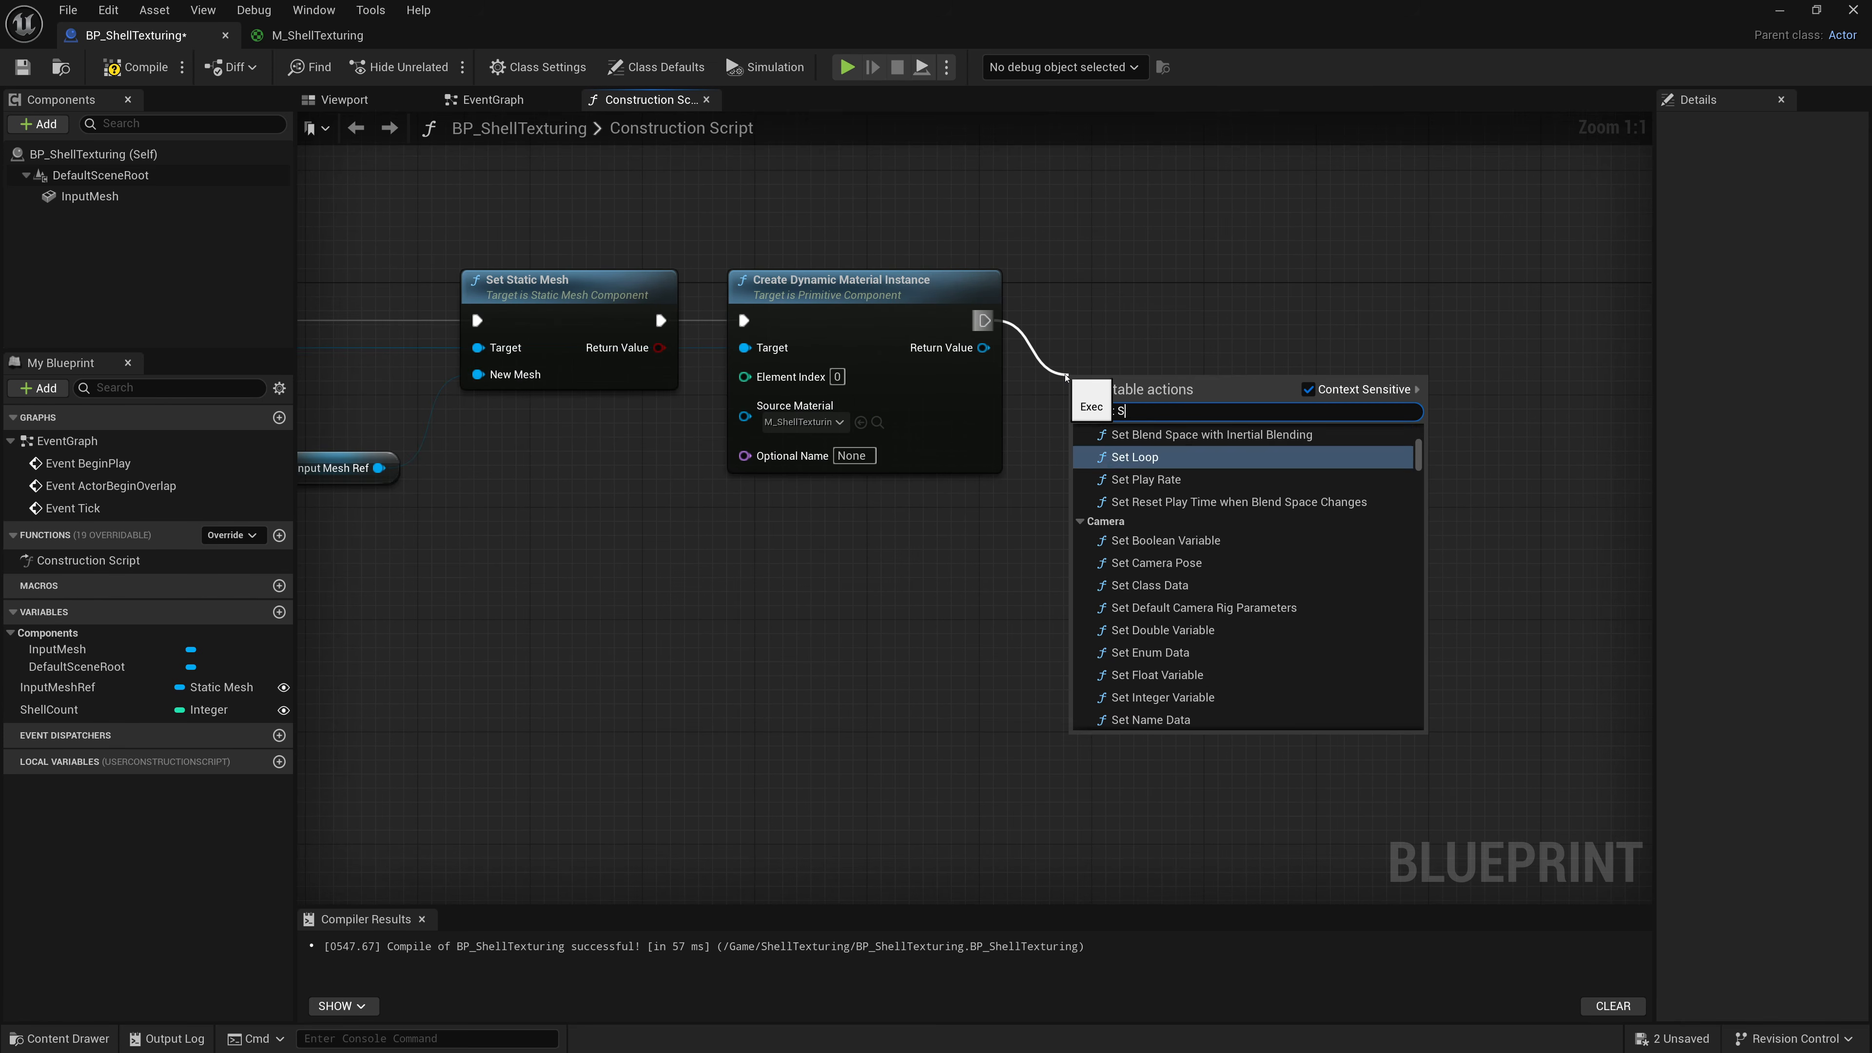
type("r Par")
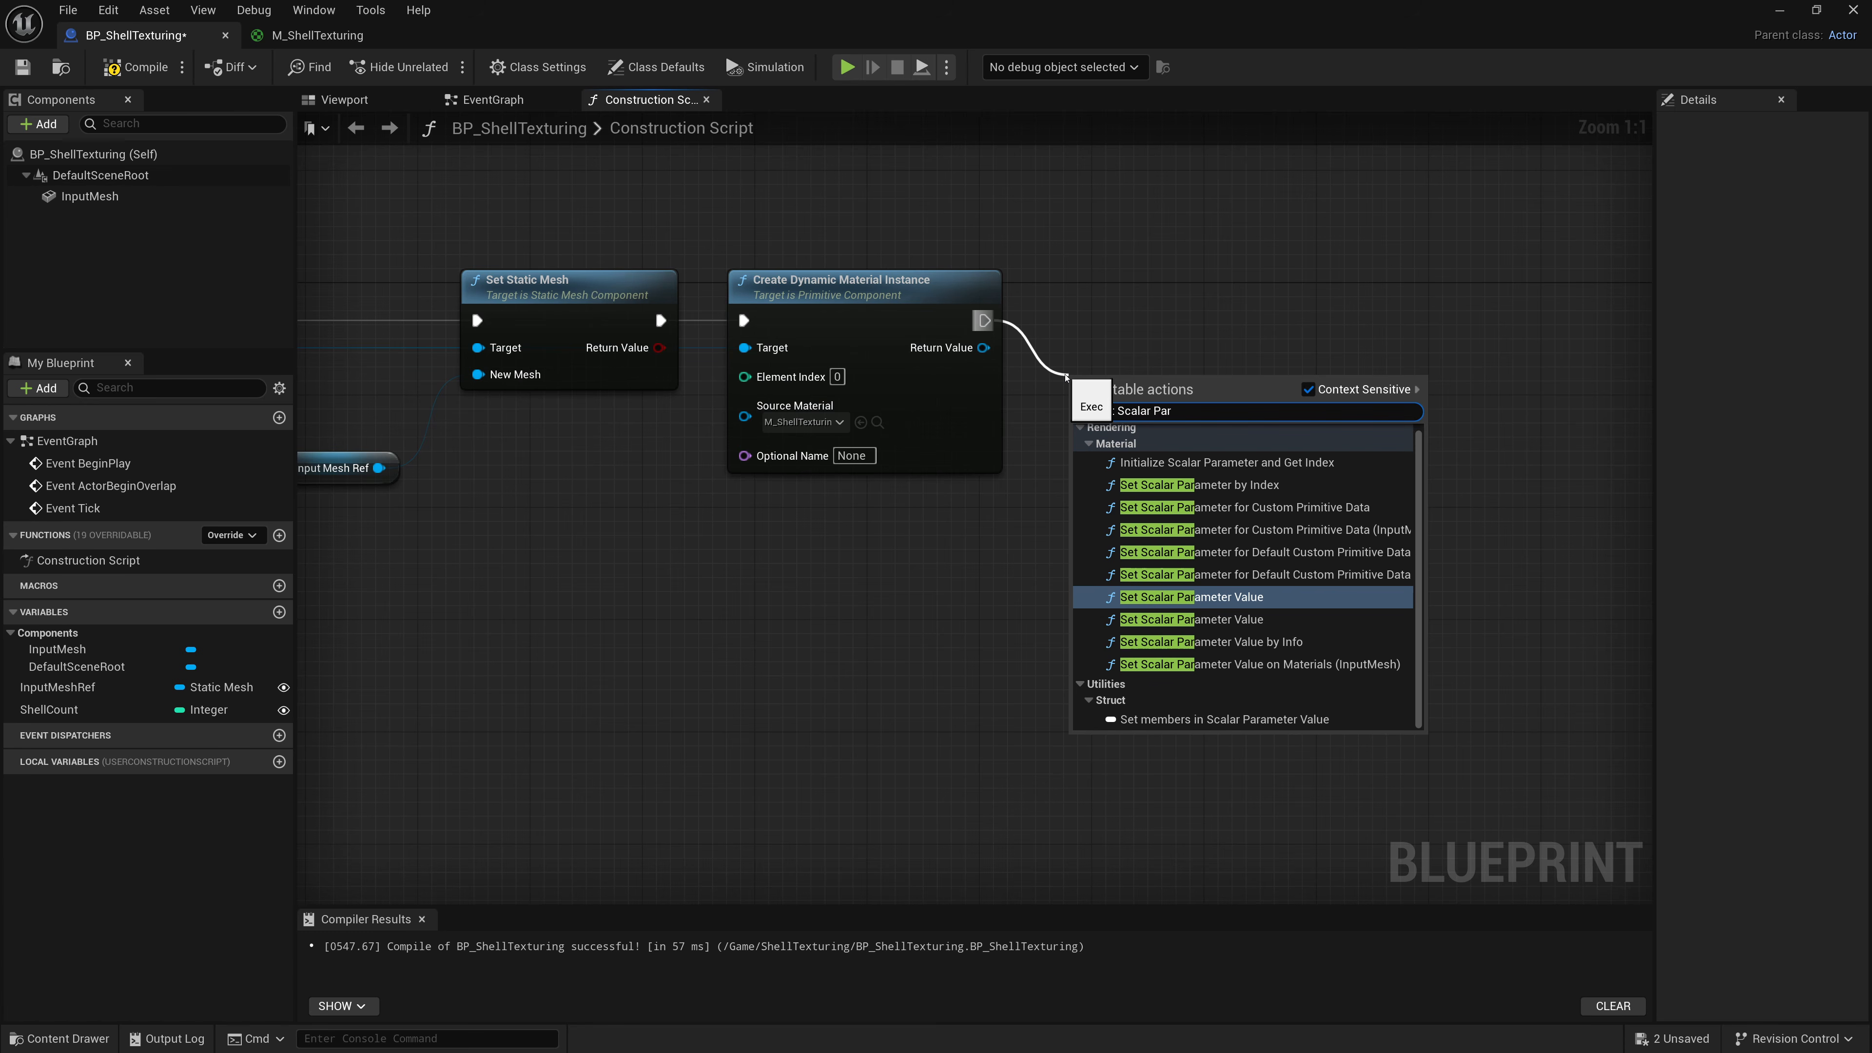
key("Down")
key("Down")
key("Down")
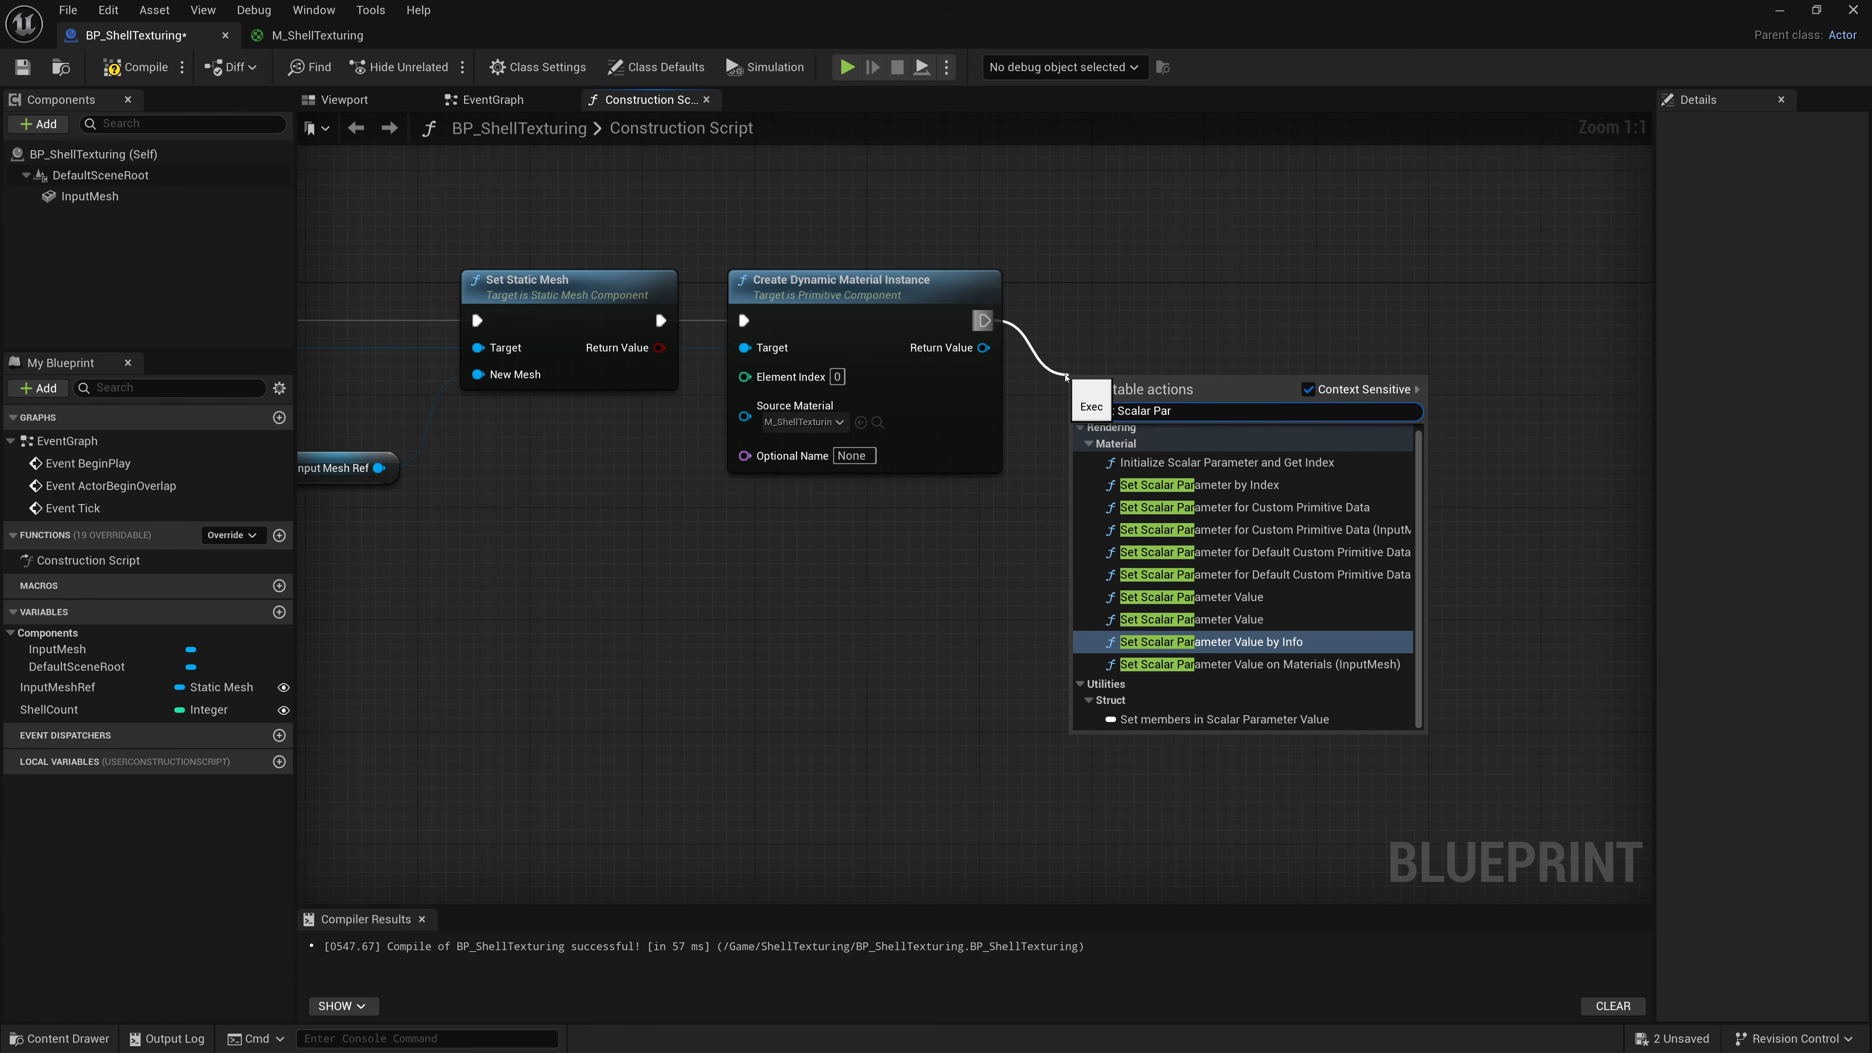
key("Return")
left_click(1061, 368)
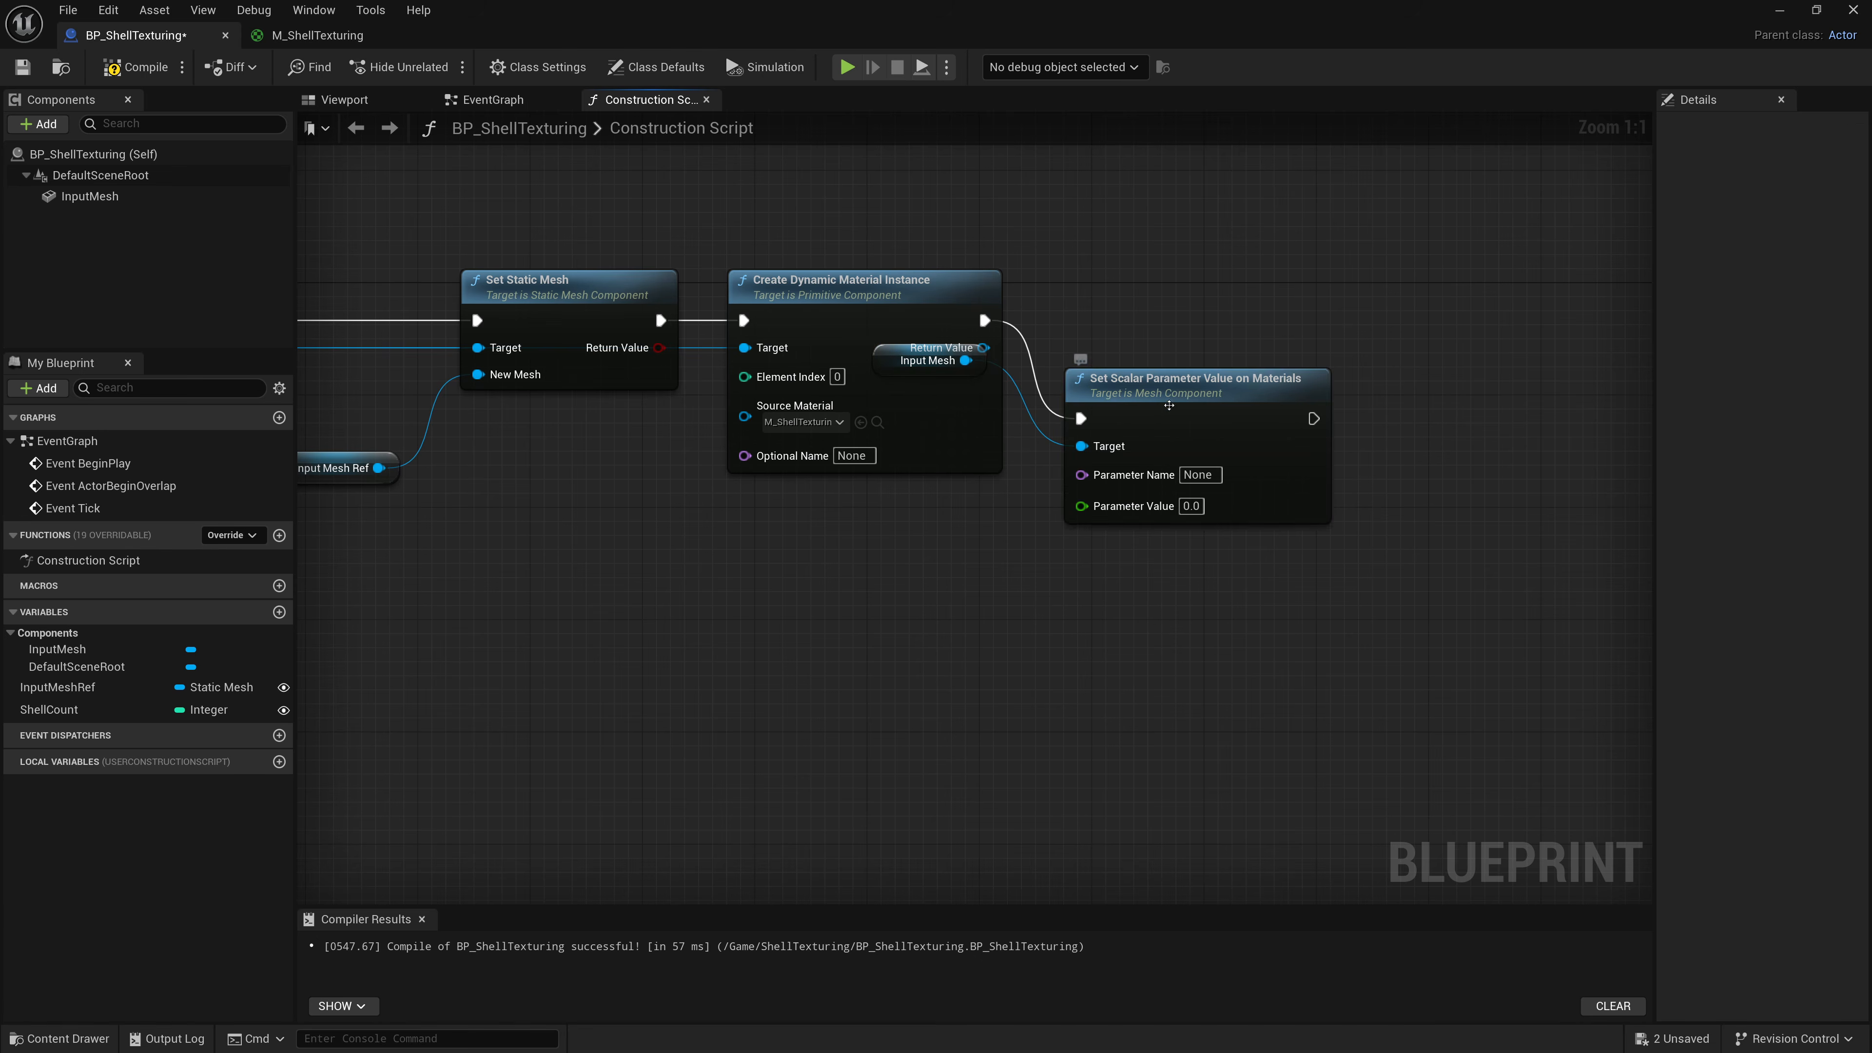
Connect the Add Static Mesh Component return value to the Set Scalar Parameter node's Target, removing the InputMesh reference, and rearrange the nodes.
left_click_drag(1120, 384, 1233, 341)
left_click_drag(906, 374, 907, 565)
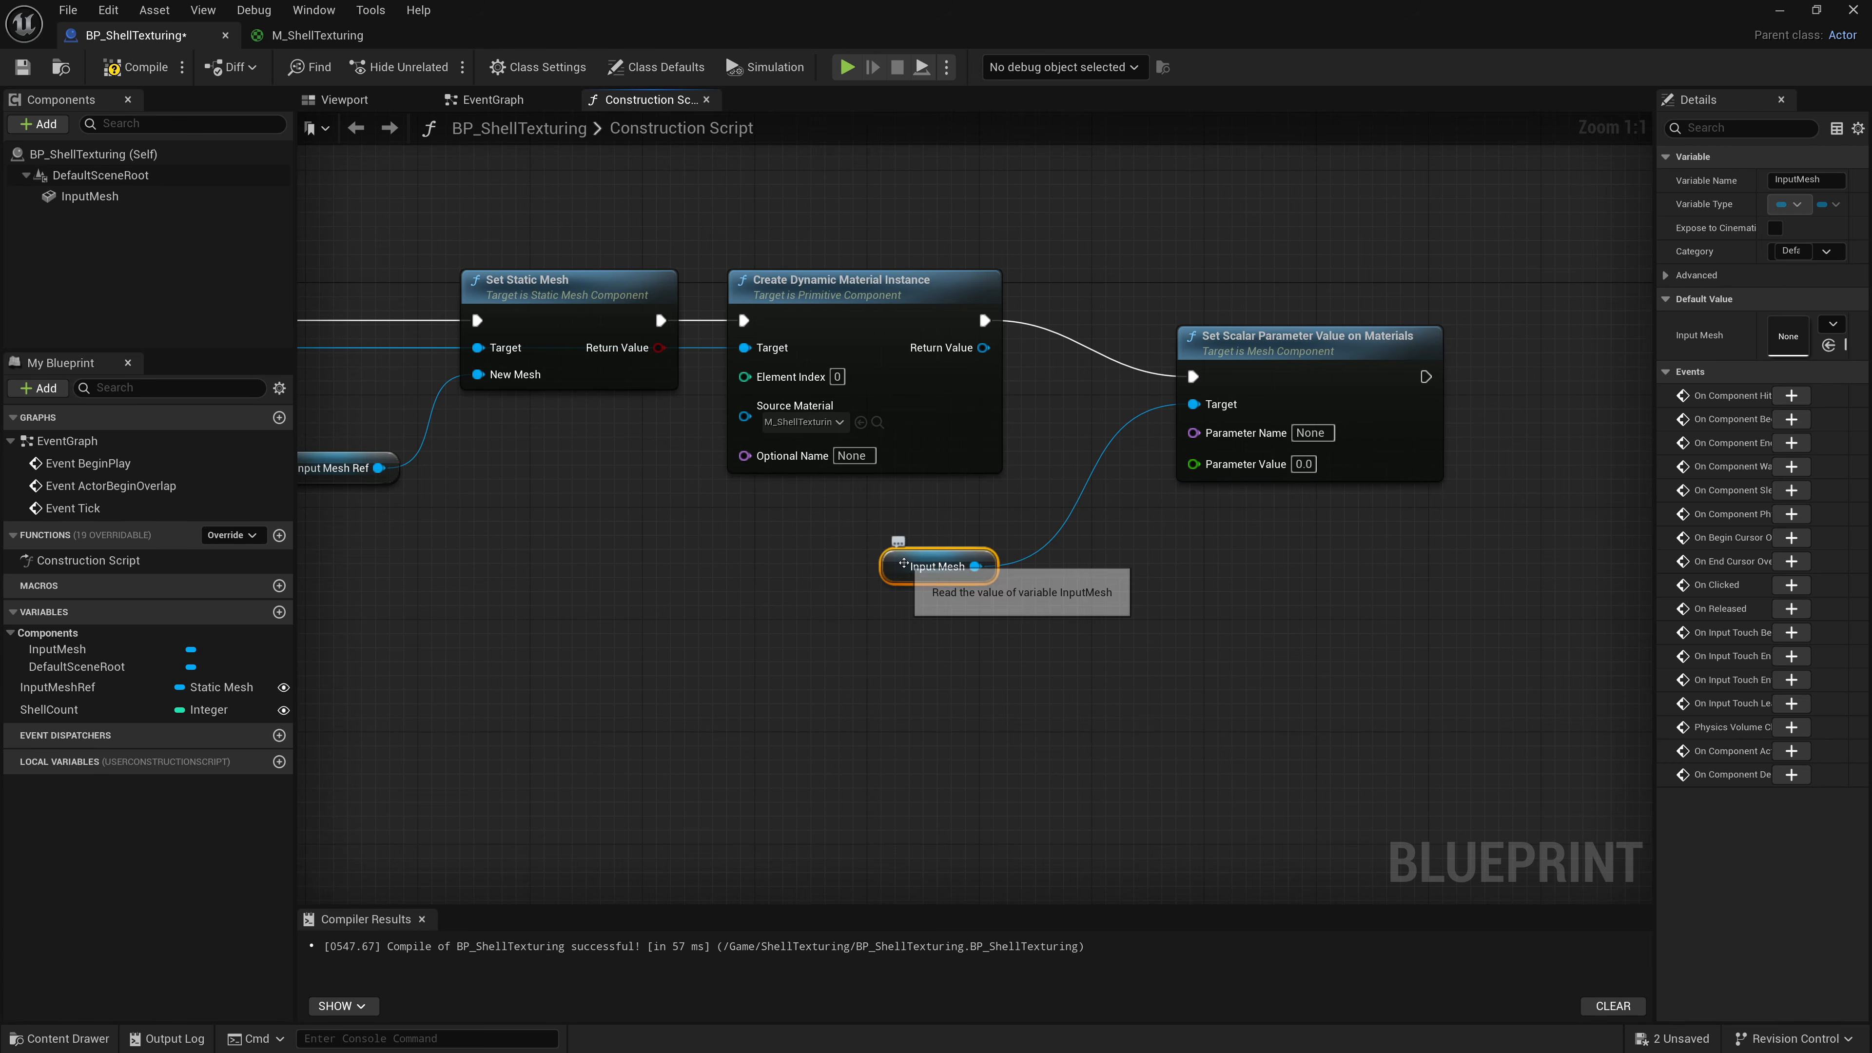
key("Delete")
right_click_drag(915, 542, 1091, 503)
scroll(1091, 503, "down", 1)
left_click_drag(1396, 337, 1311, 288)
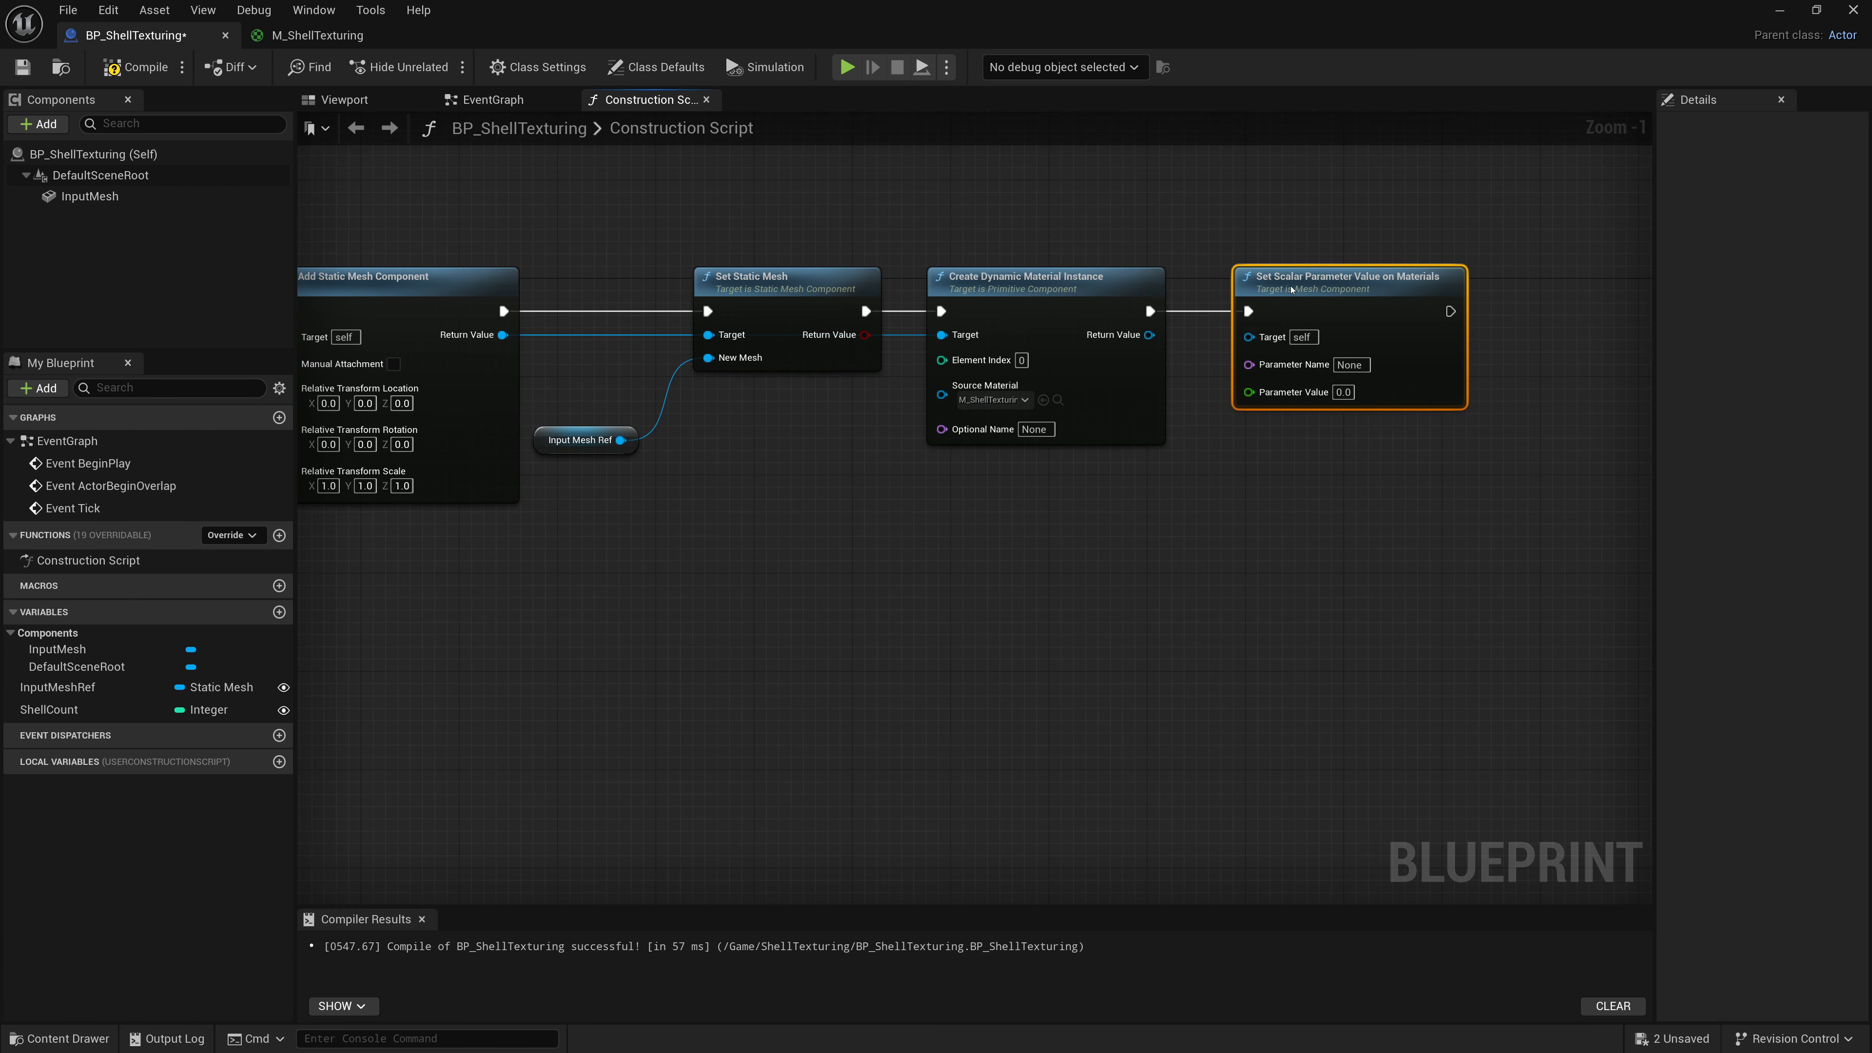
right_click_drag(905, 528, 953, 530)
left_click_drag(1297, 338, 551, 336)
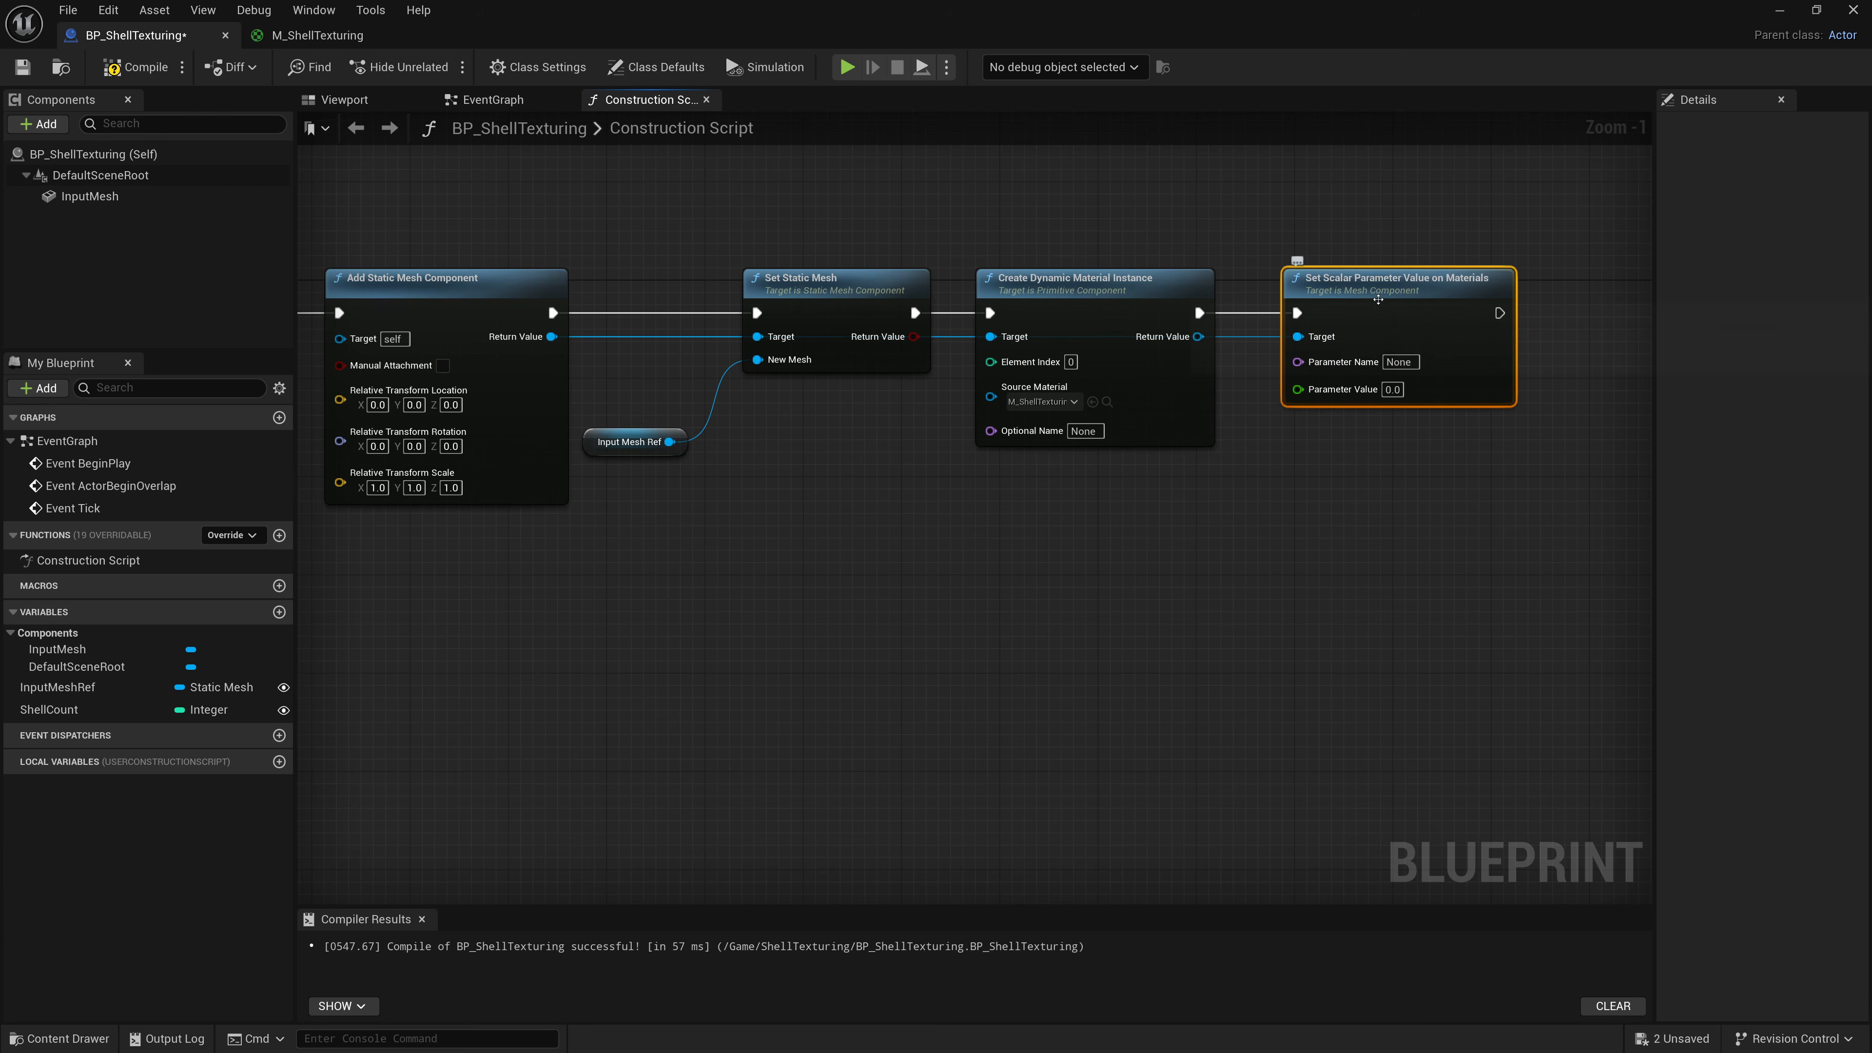
left_click_drag(1397, 288, 1396, 349)
left_click_drag(1100, 300, 1099, 376)
left_click_drag(1374, 337, 1361, 448)
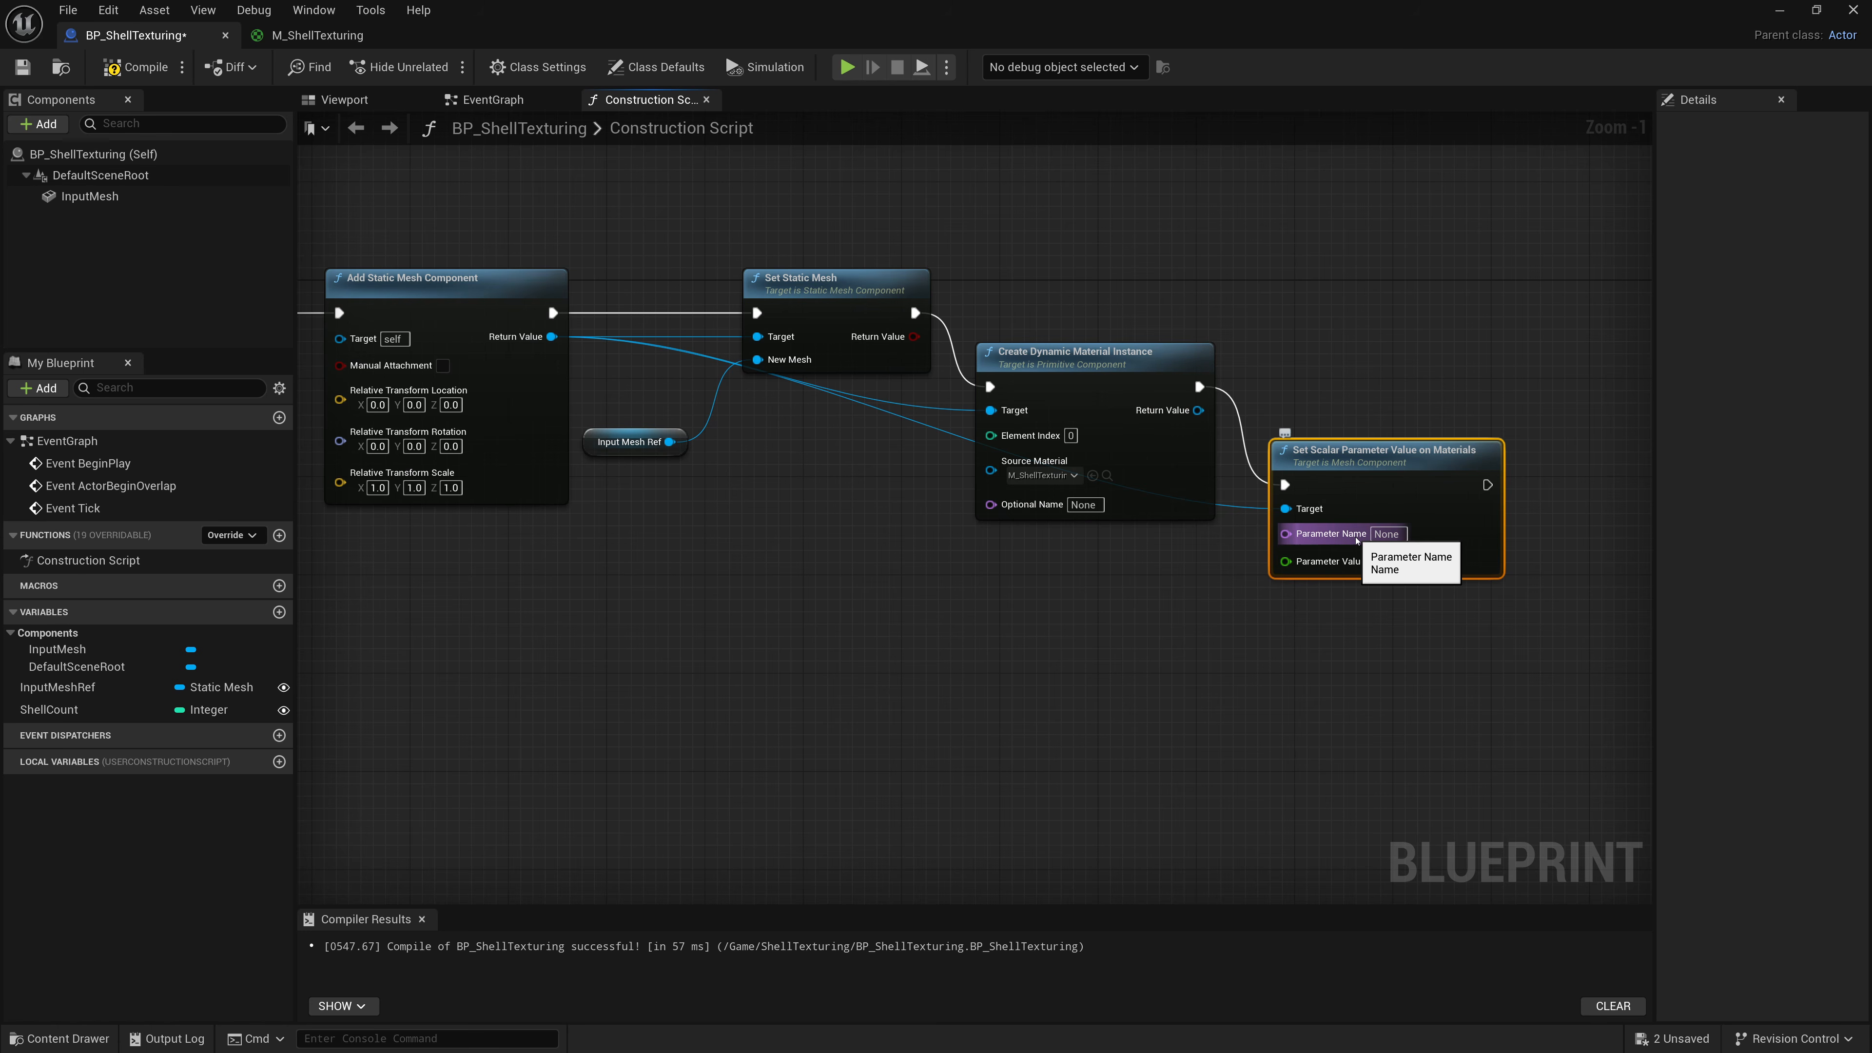
Set the Set Scalar Parameter node's Parameter Name to ShellLayer.
left_click(1386, 534)
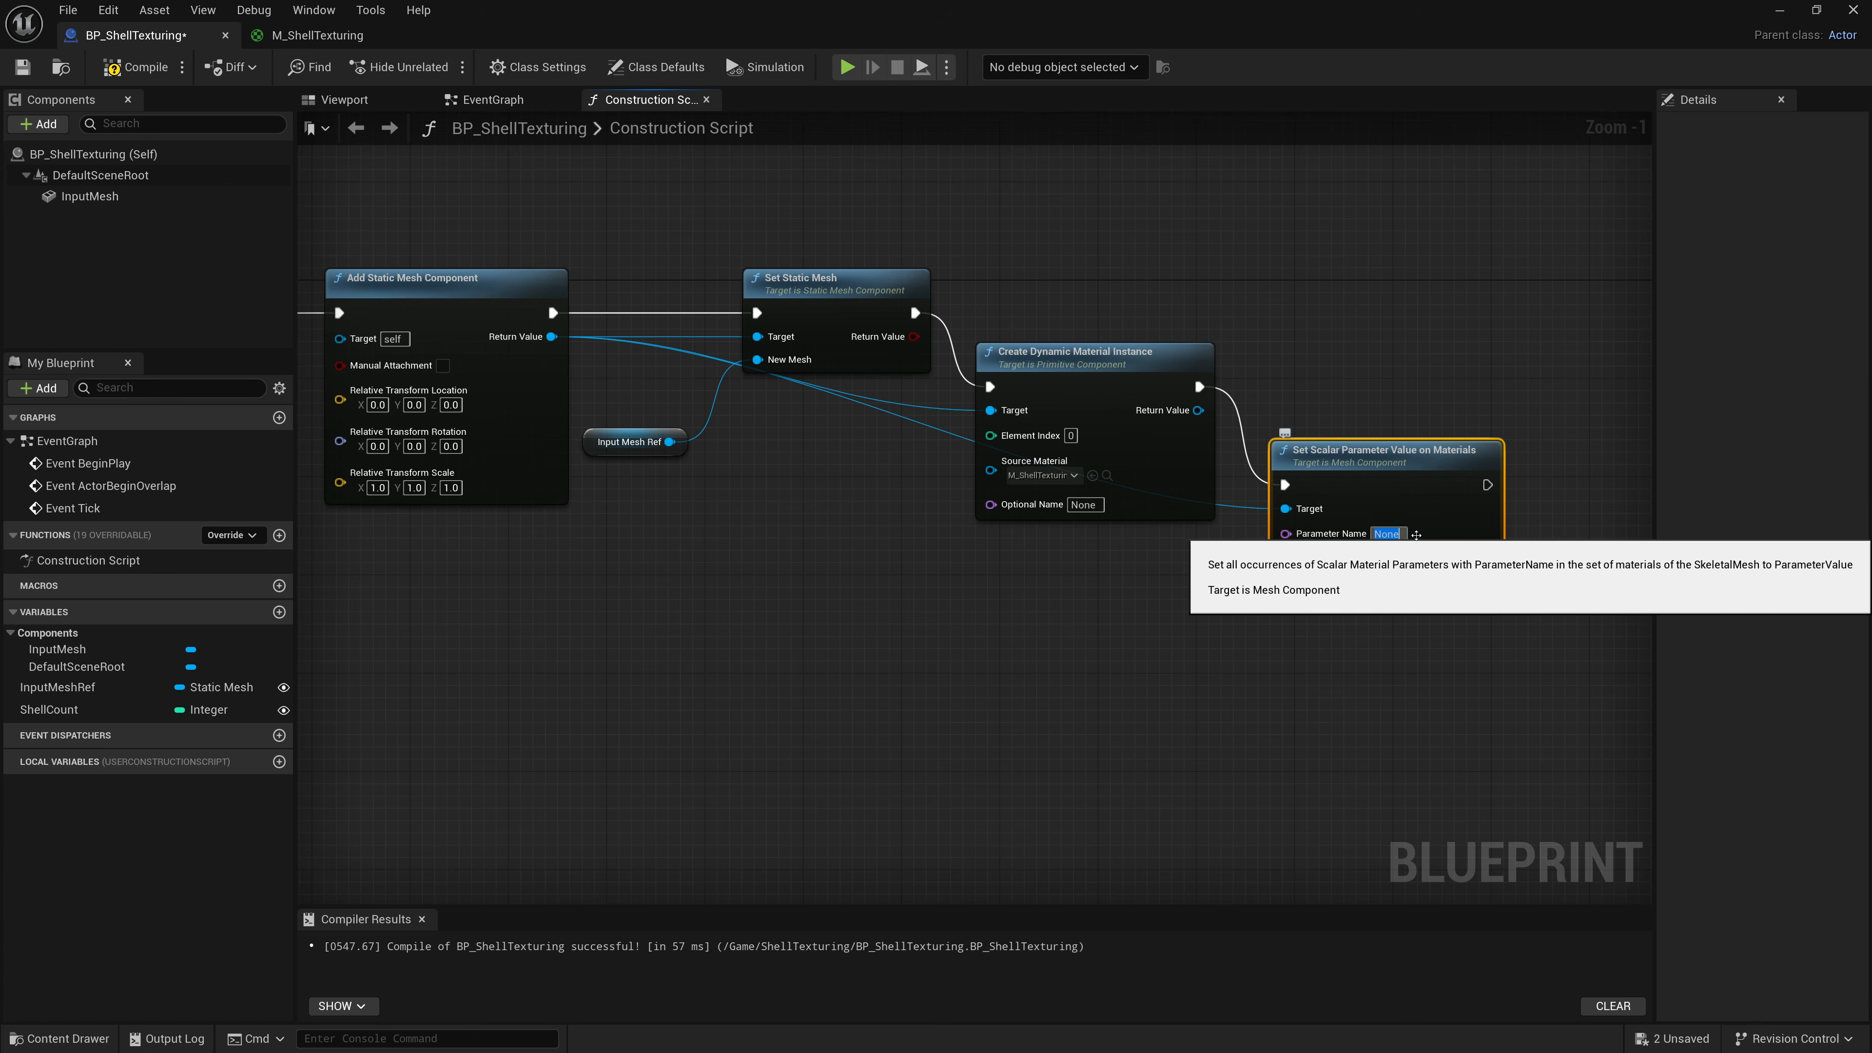
scroll(1432, 534, "up", 1)
right_click_drag(1431, 577, 1324, 572)
left_click(1287, 530)
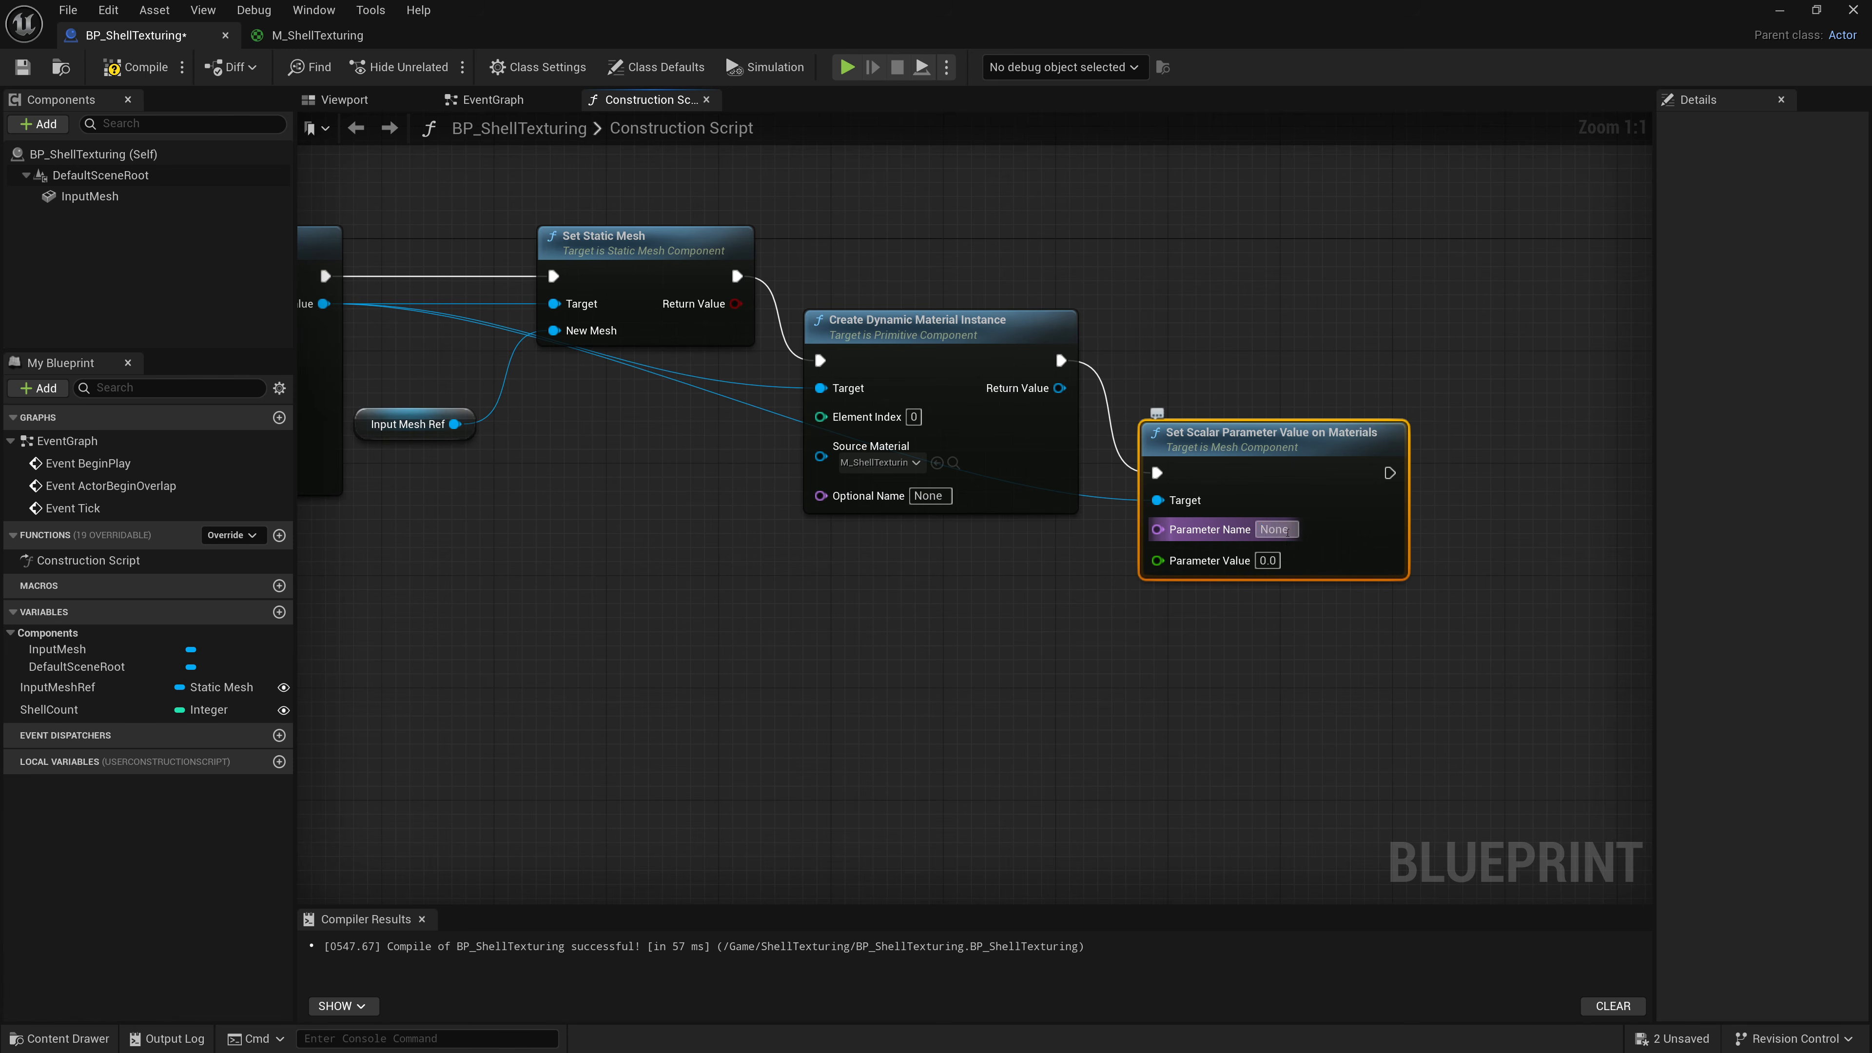
type("ShellCount")
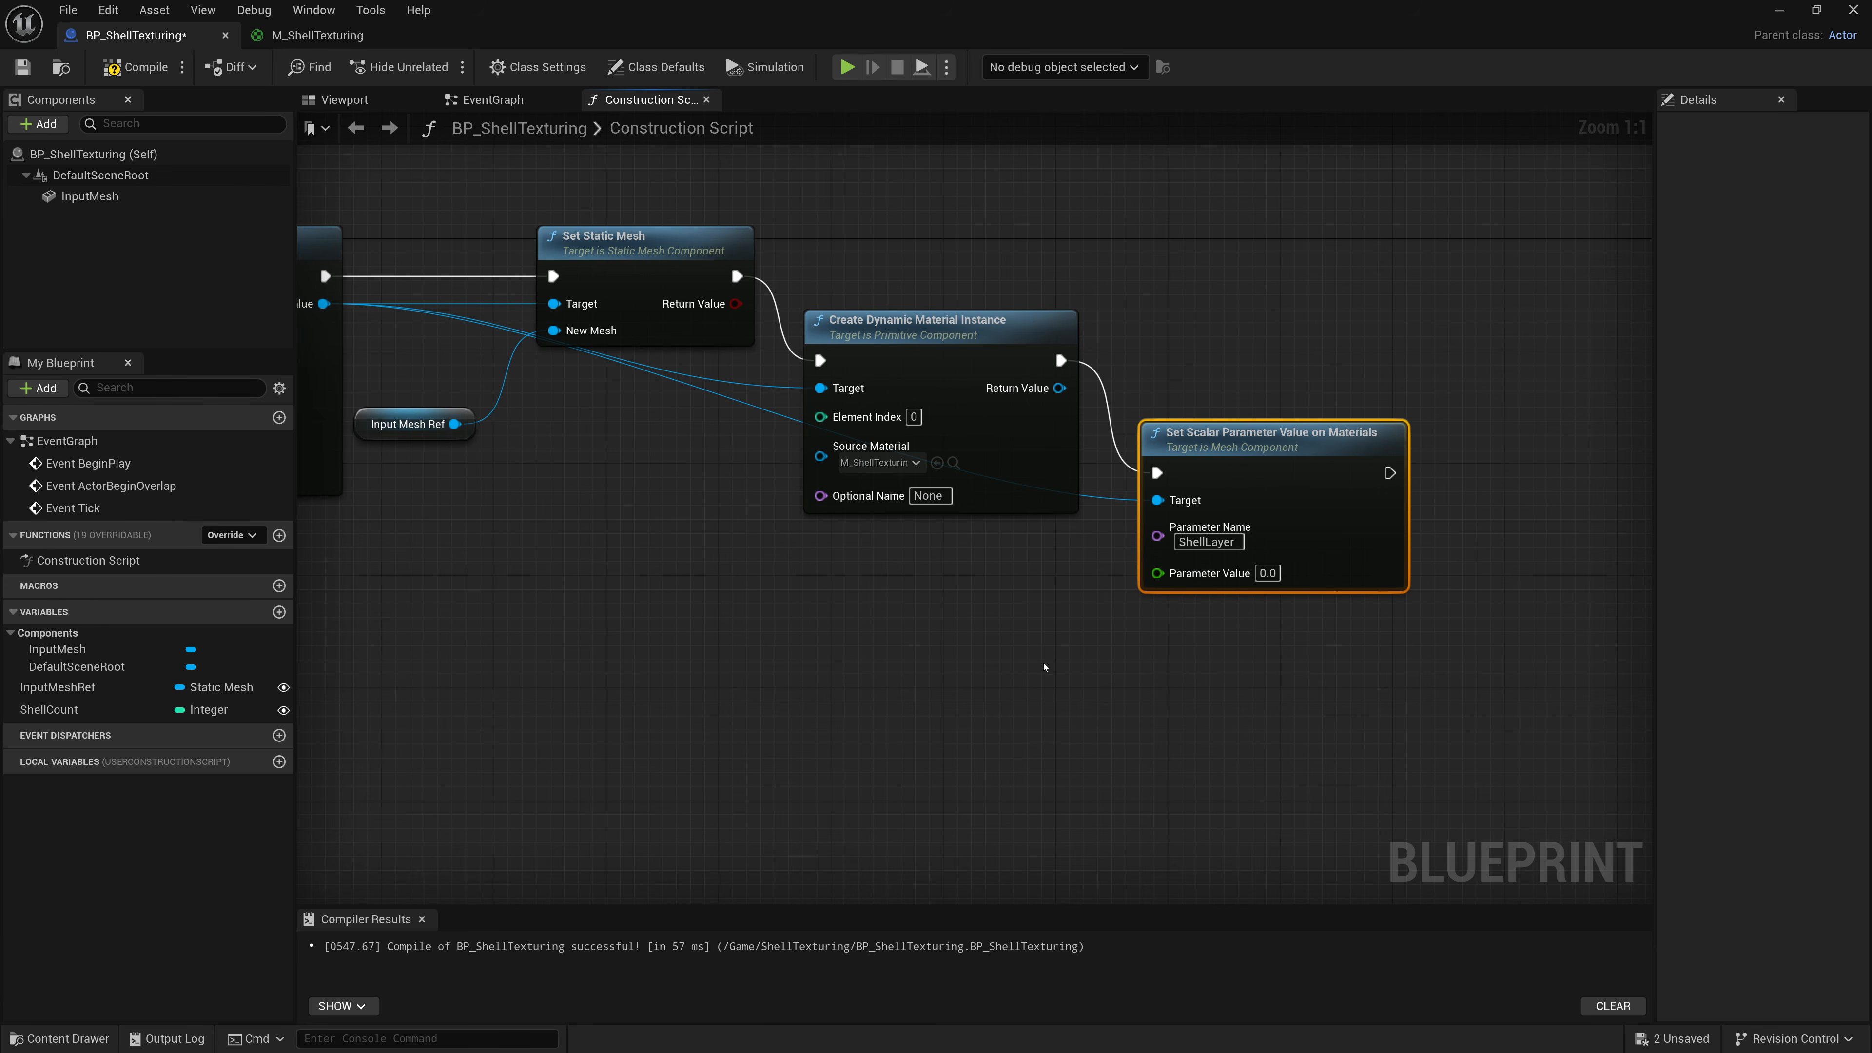
Connect the For Loop's Index to the Parameter Value input, then compile and save the blueprint.
right_click_drag(1052, 664, 1154, 667)
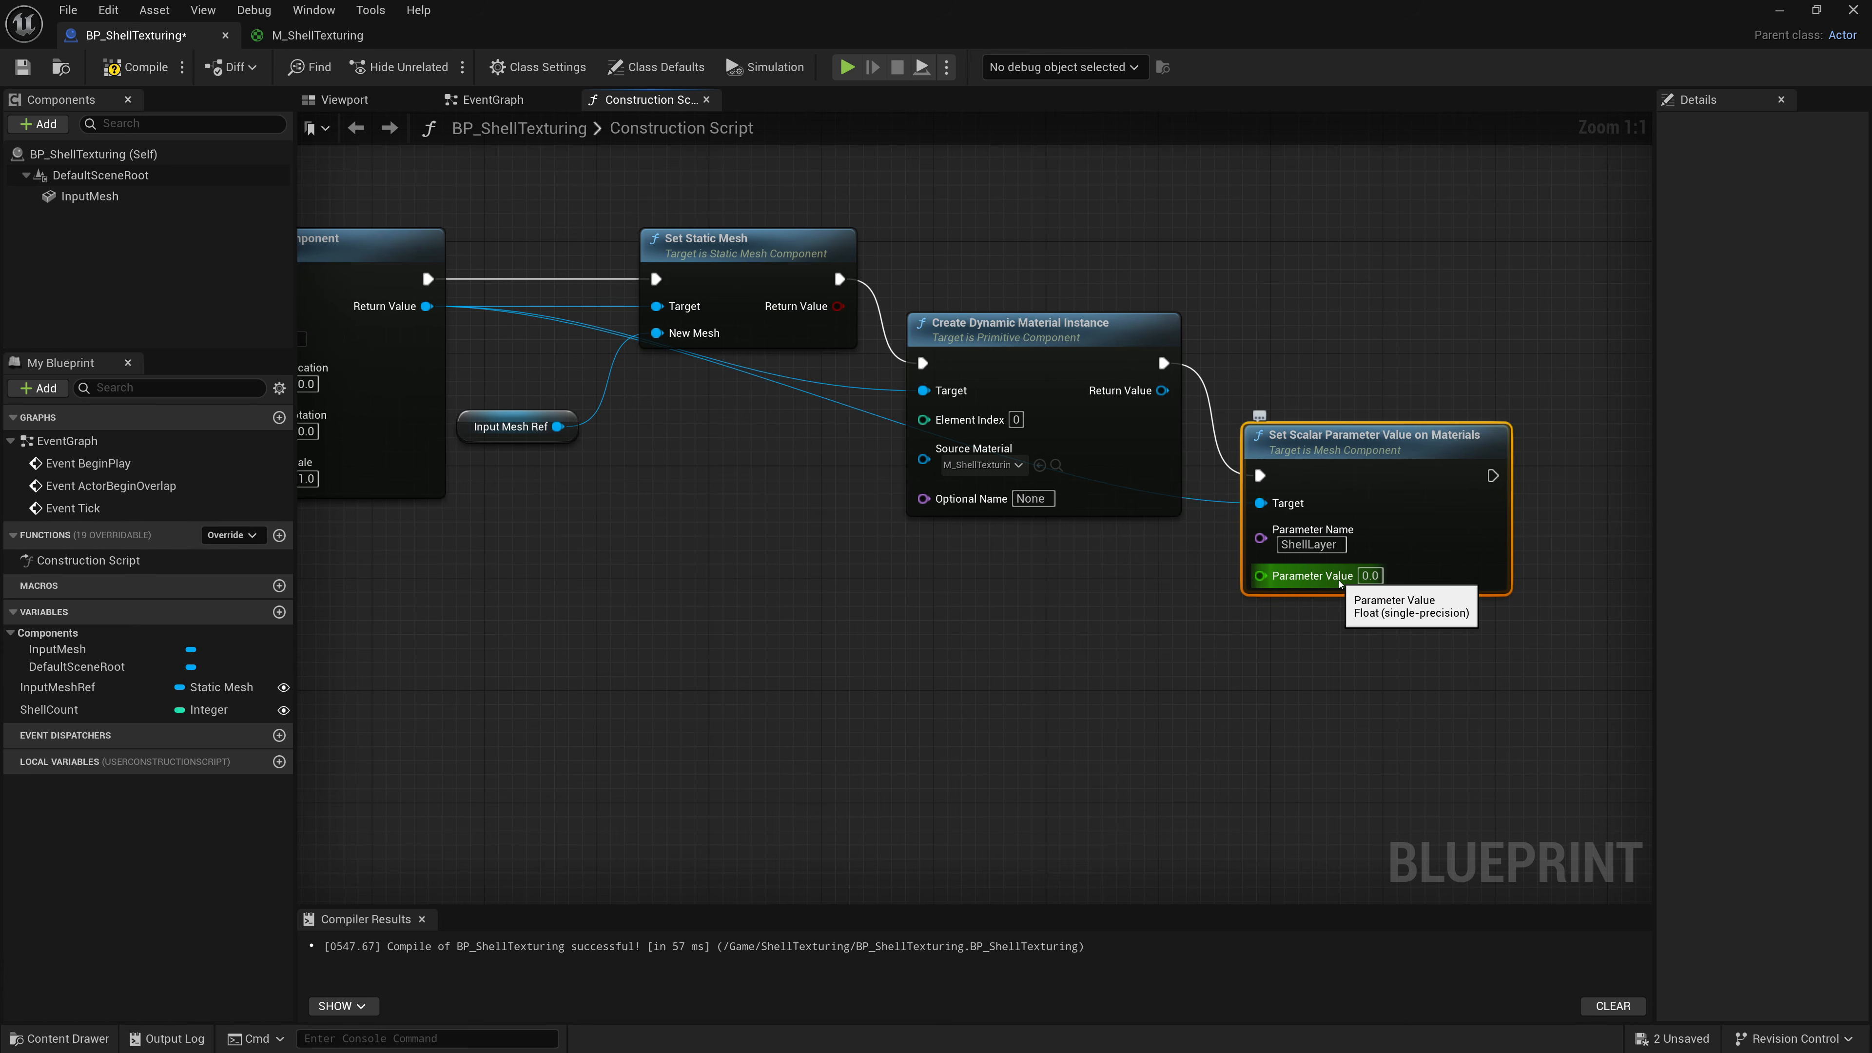
scroll(1297, 619, "down", 2)
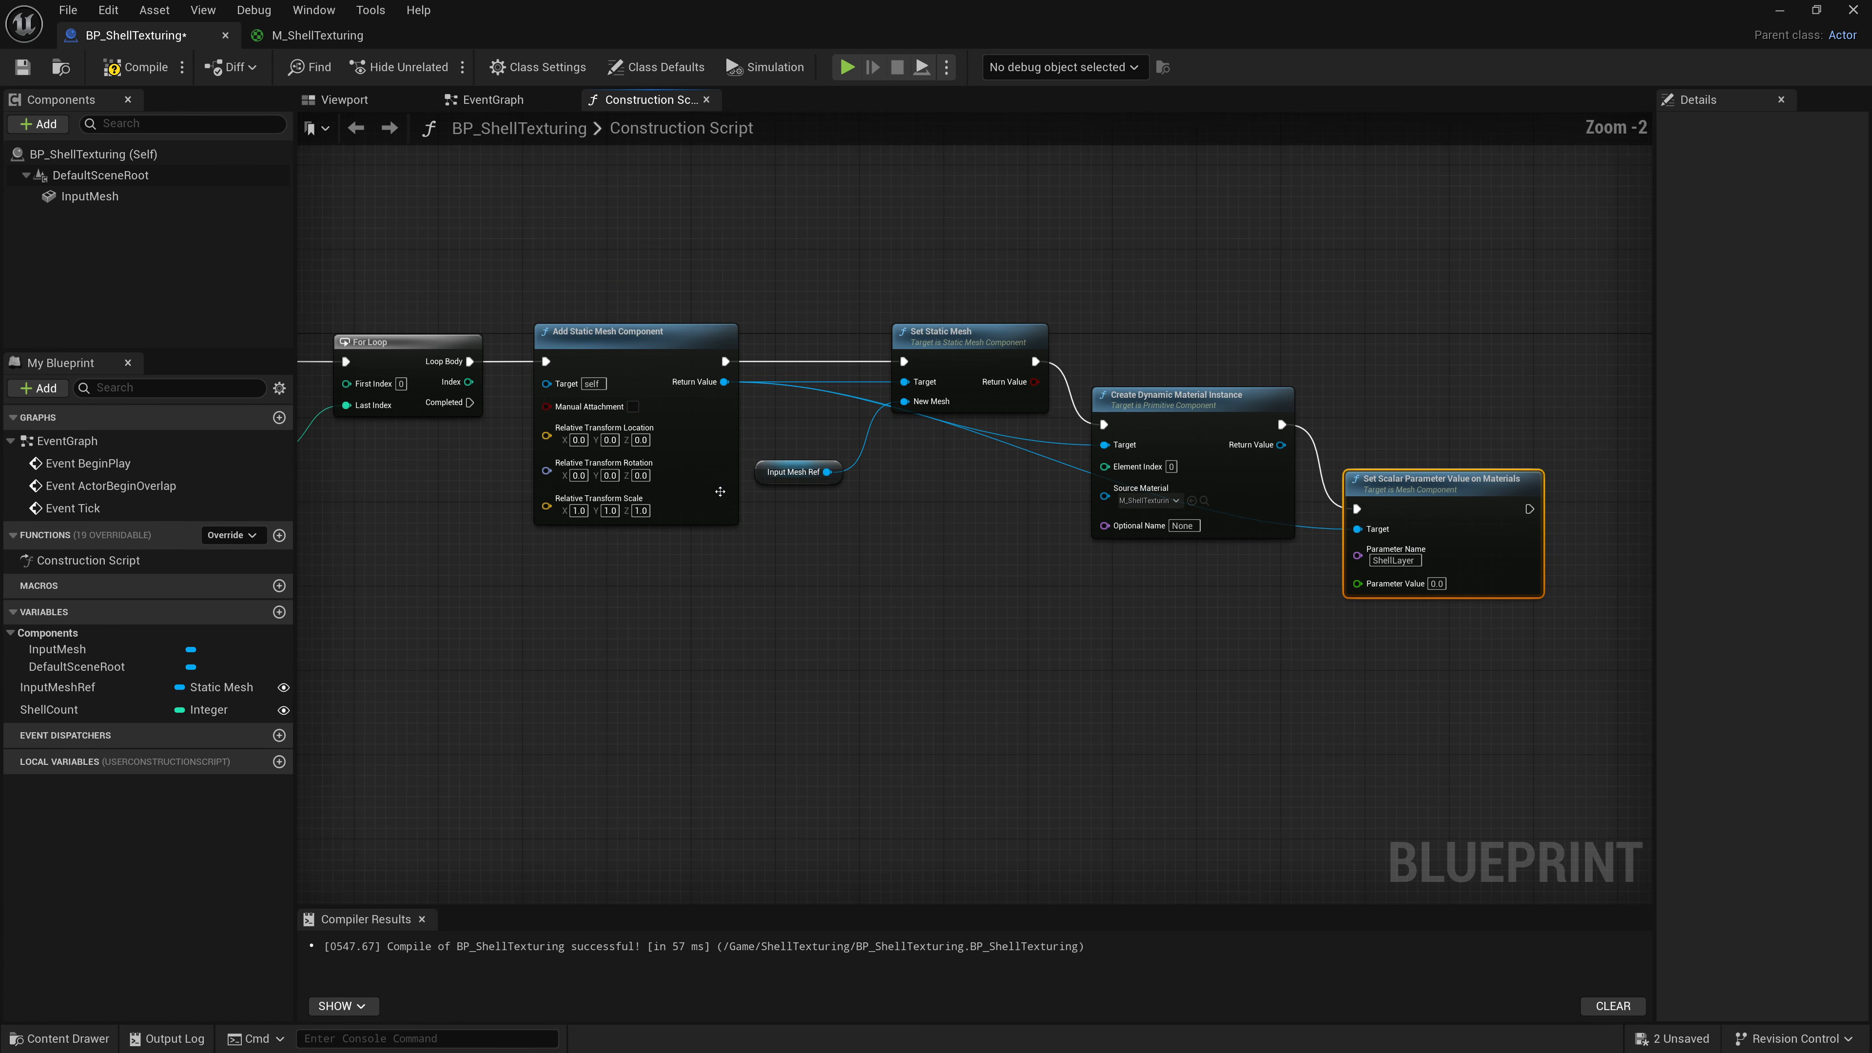
left_click_drag(480, 390, 1357, 583)
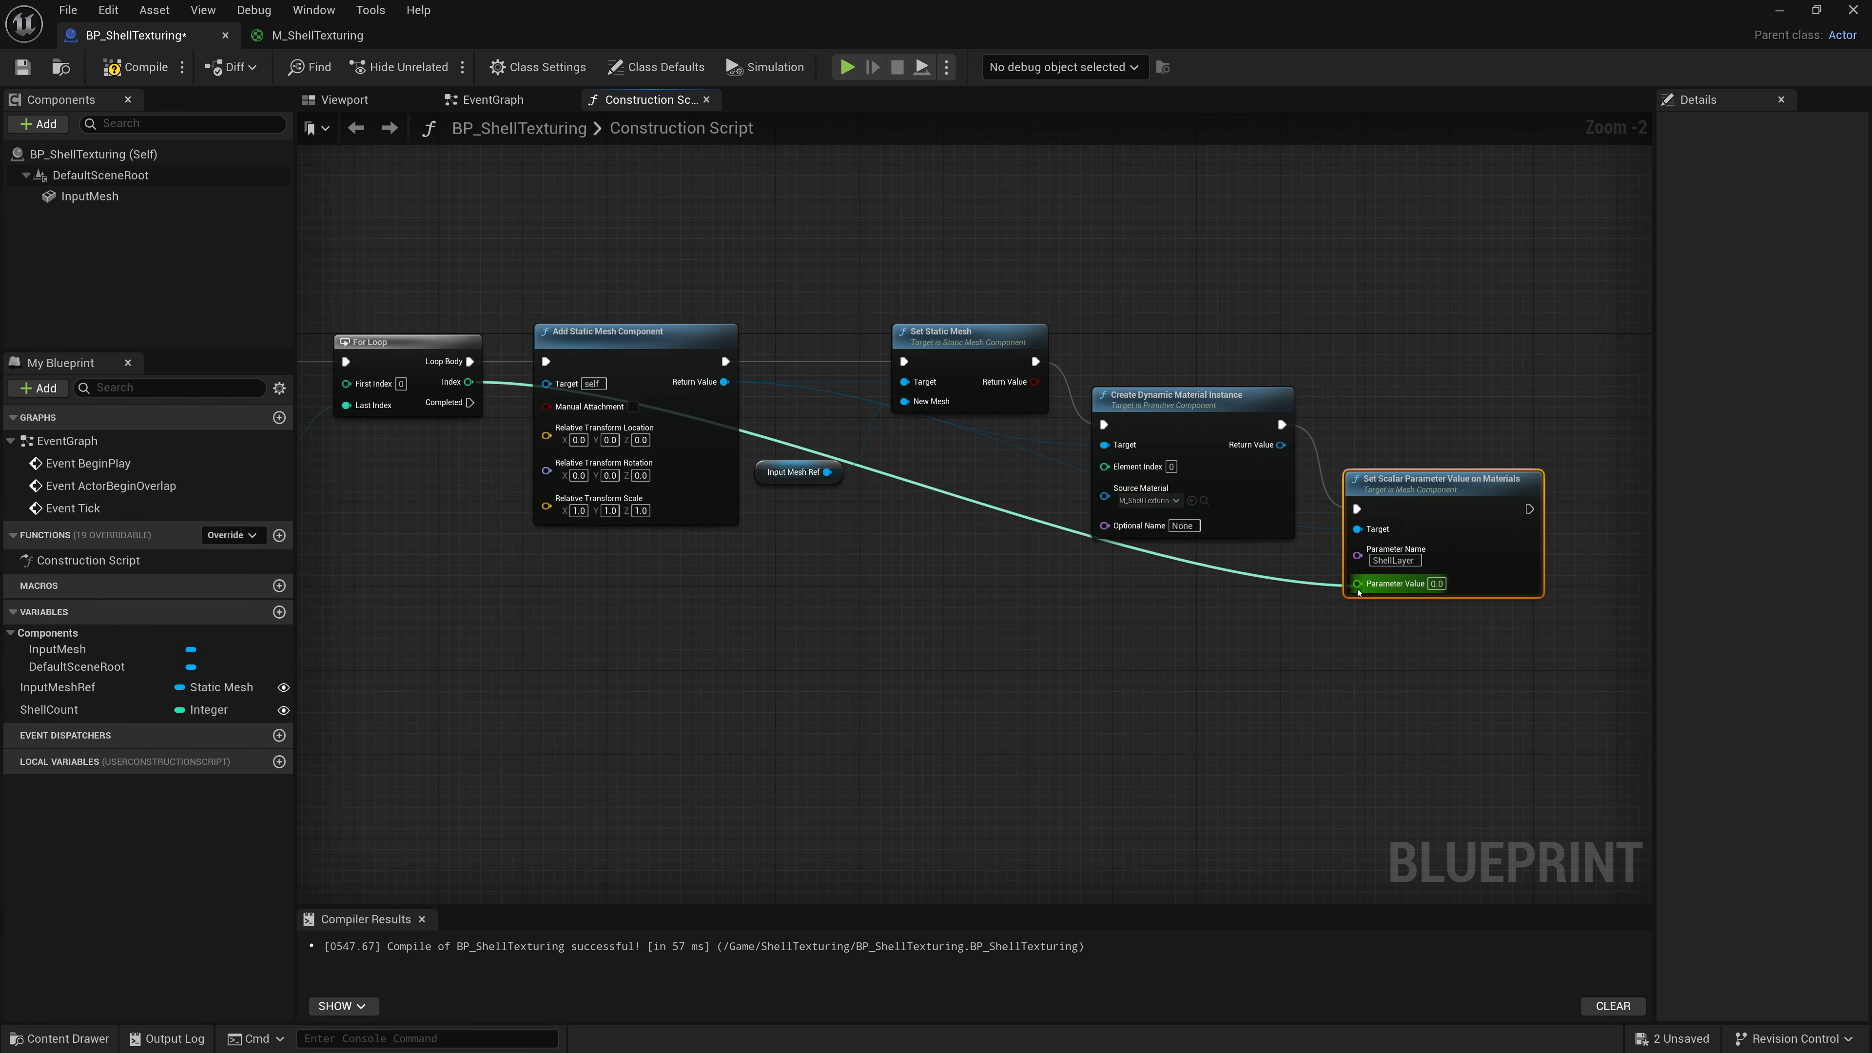
left_click_drag(878, 412, 1123, 588)
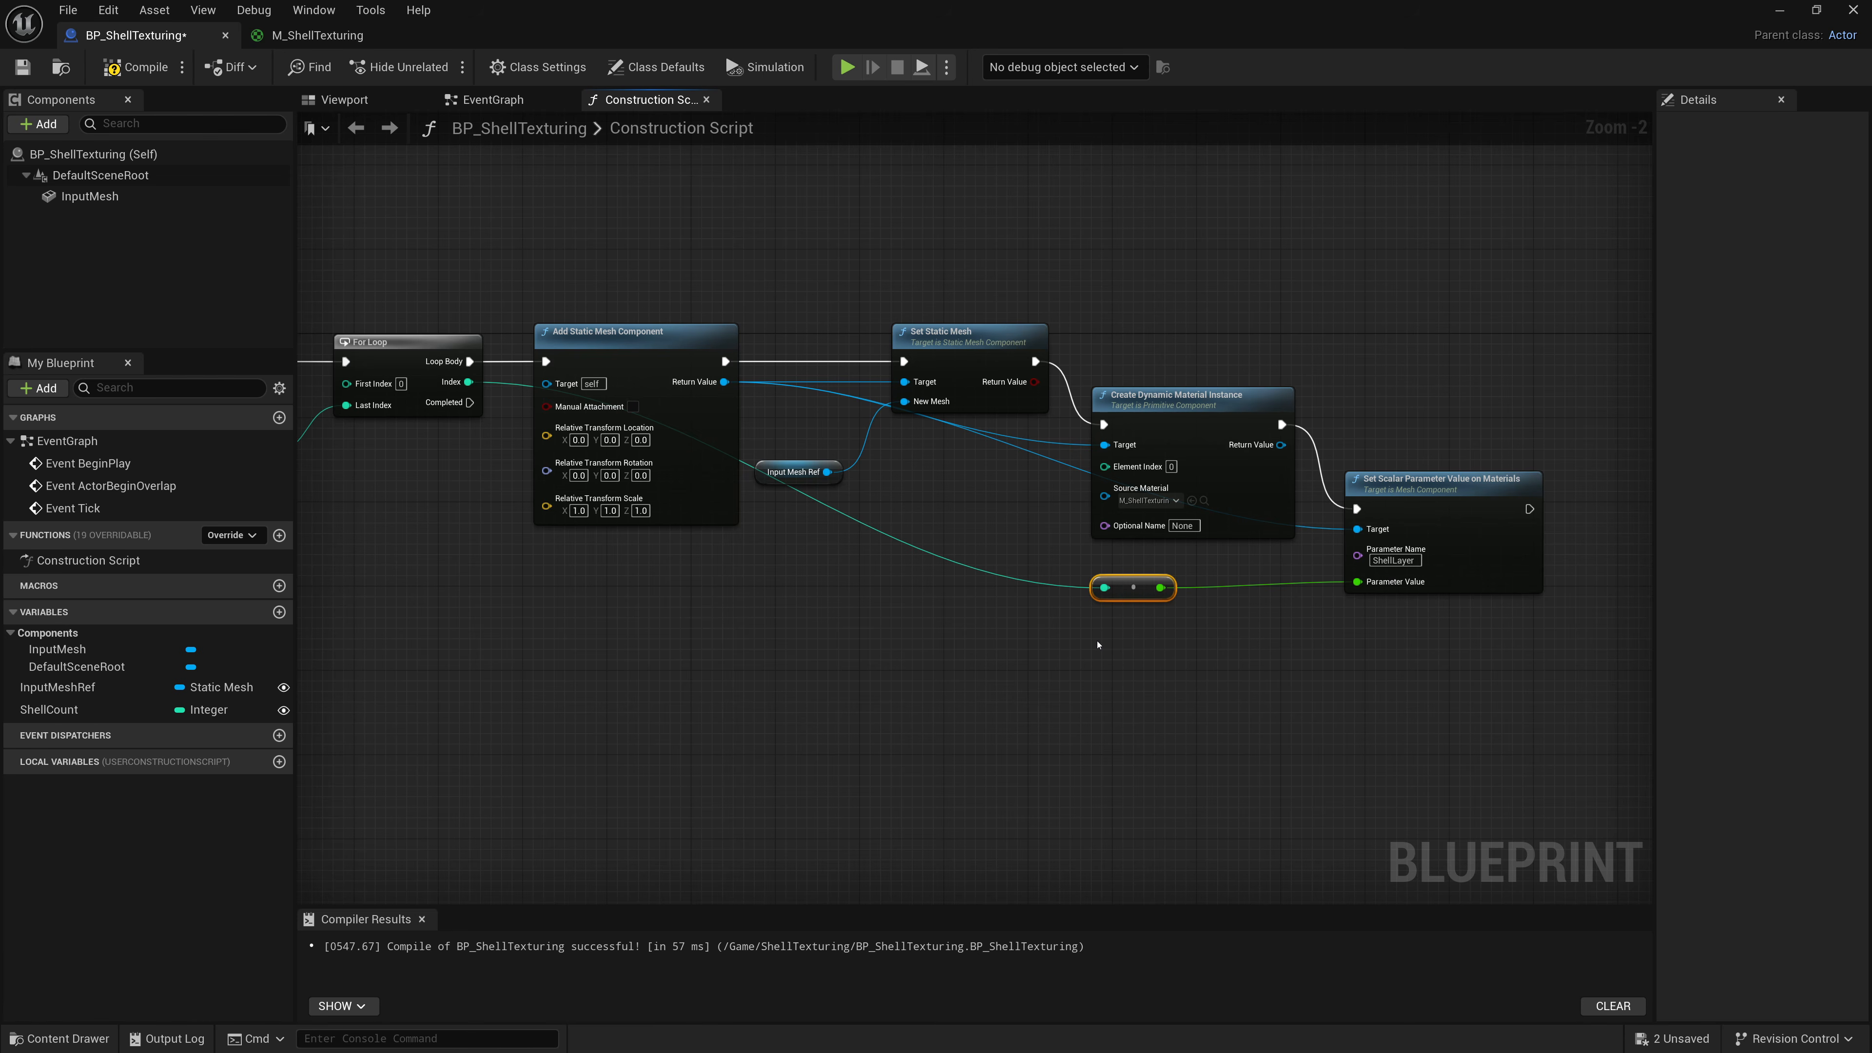
left_click(165, 73)
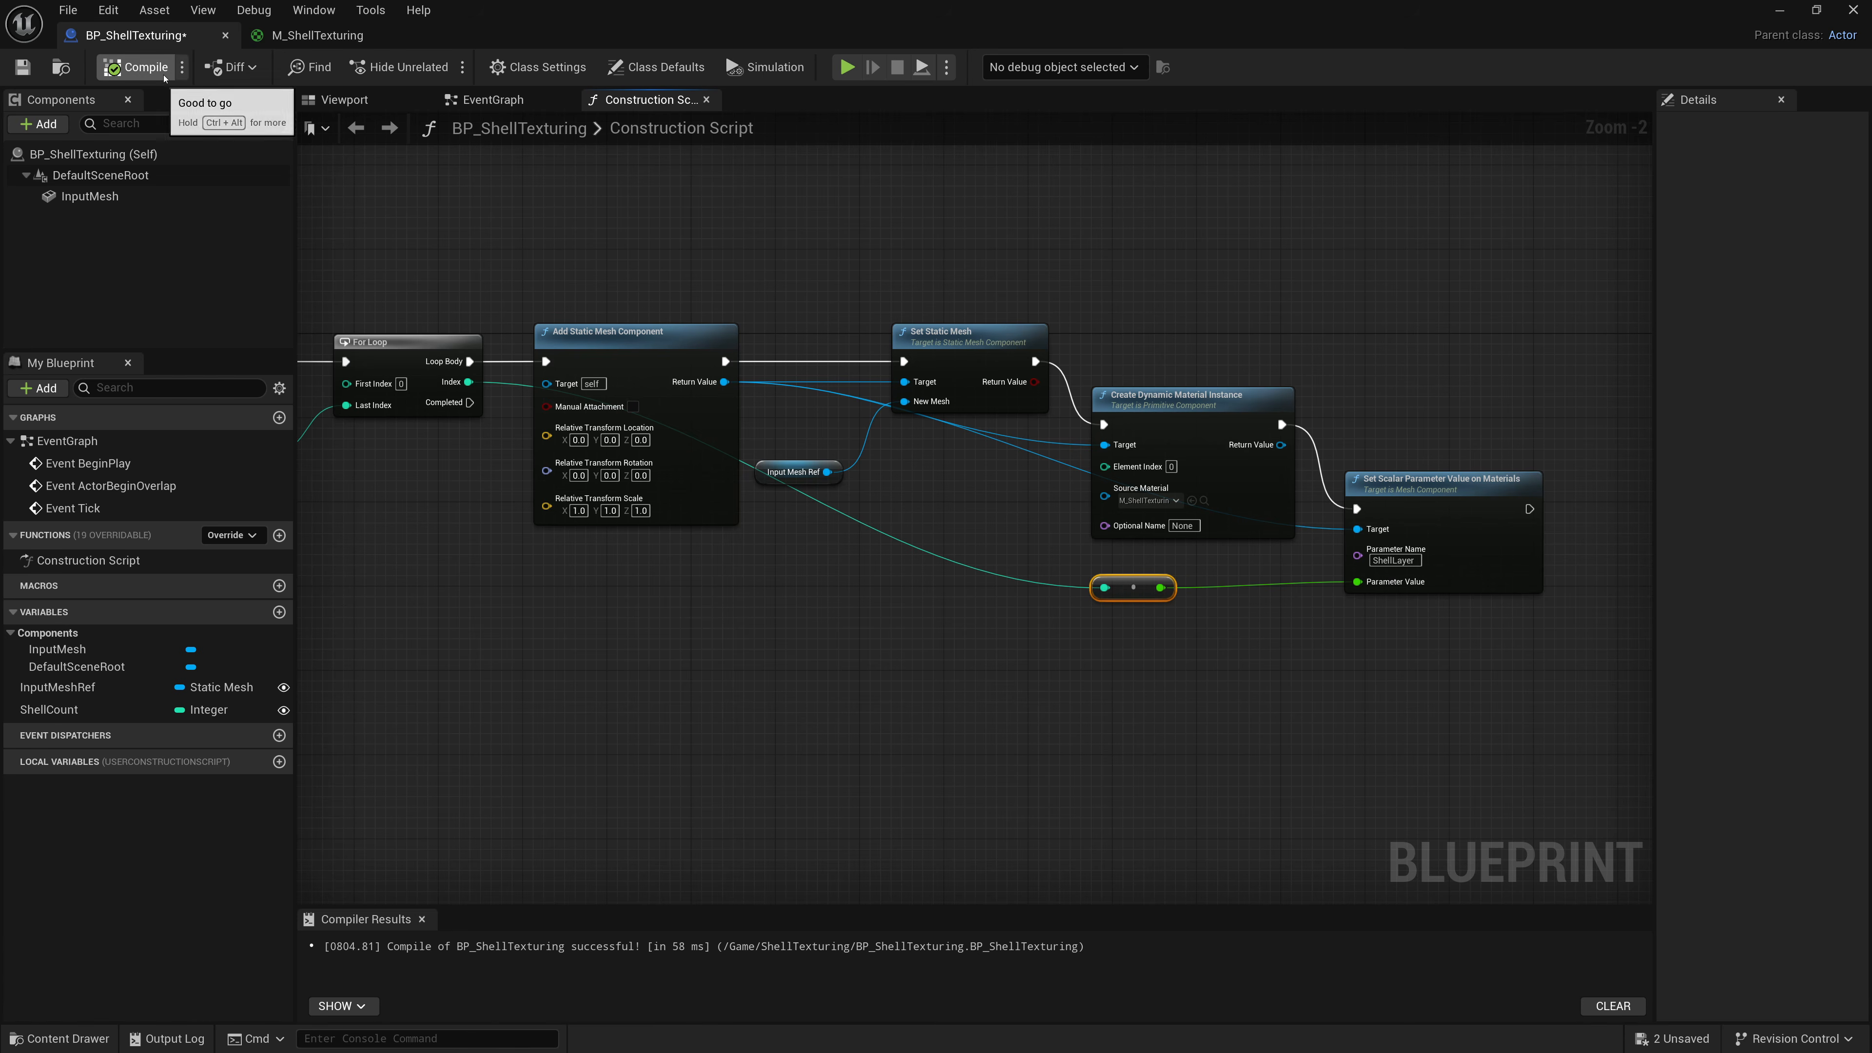
key("ctrl+s")
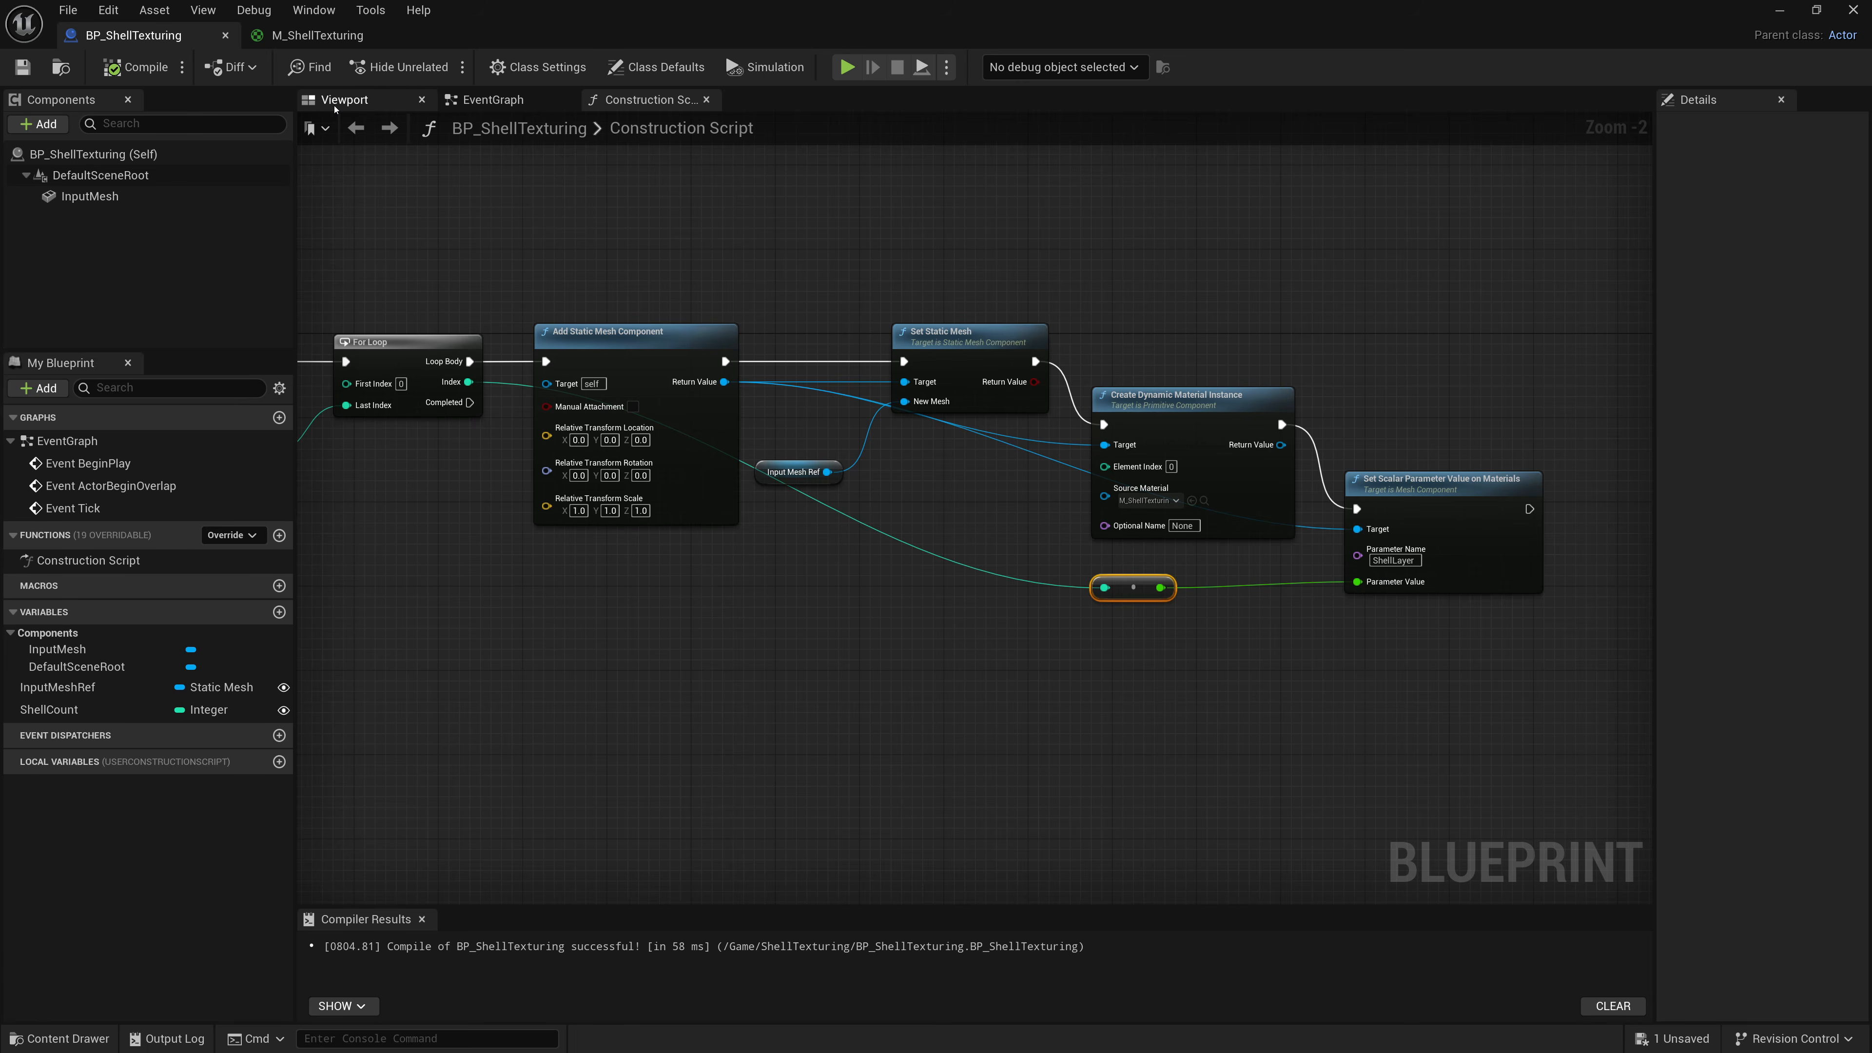
Inspect the shell-stacked mesh in the blueprint viewport from several angles and open the view mode options.
left_click(344, 100)
scroll(1040, 646, "up", 2)
left_click(1014, 638)
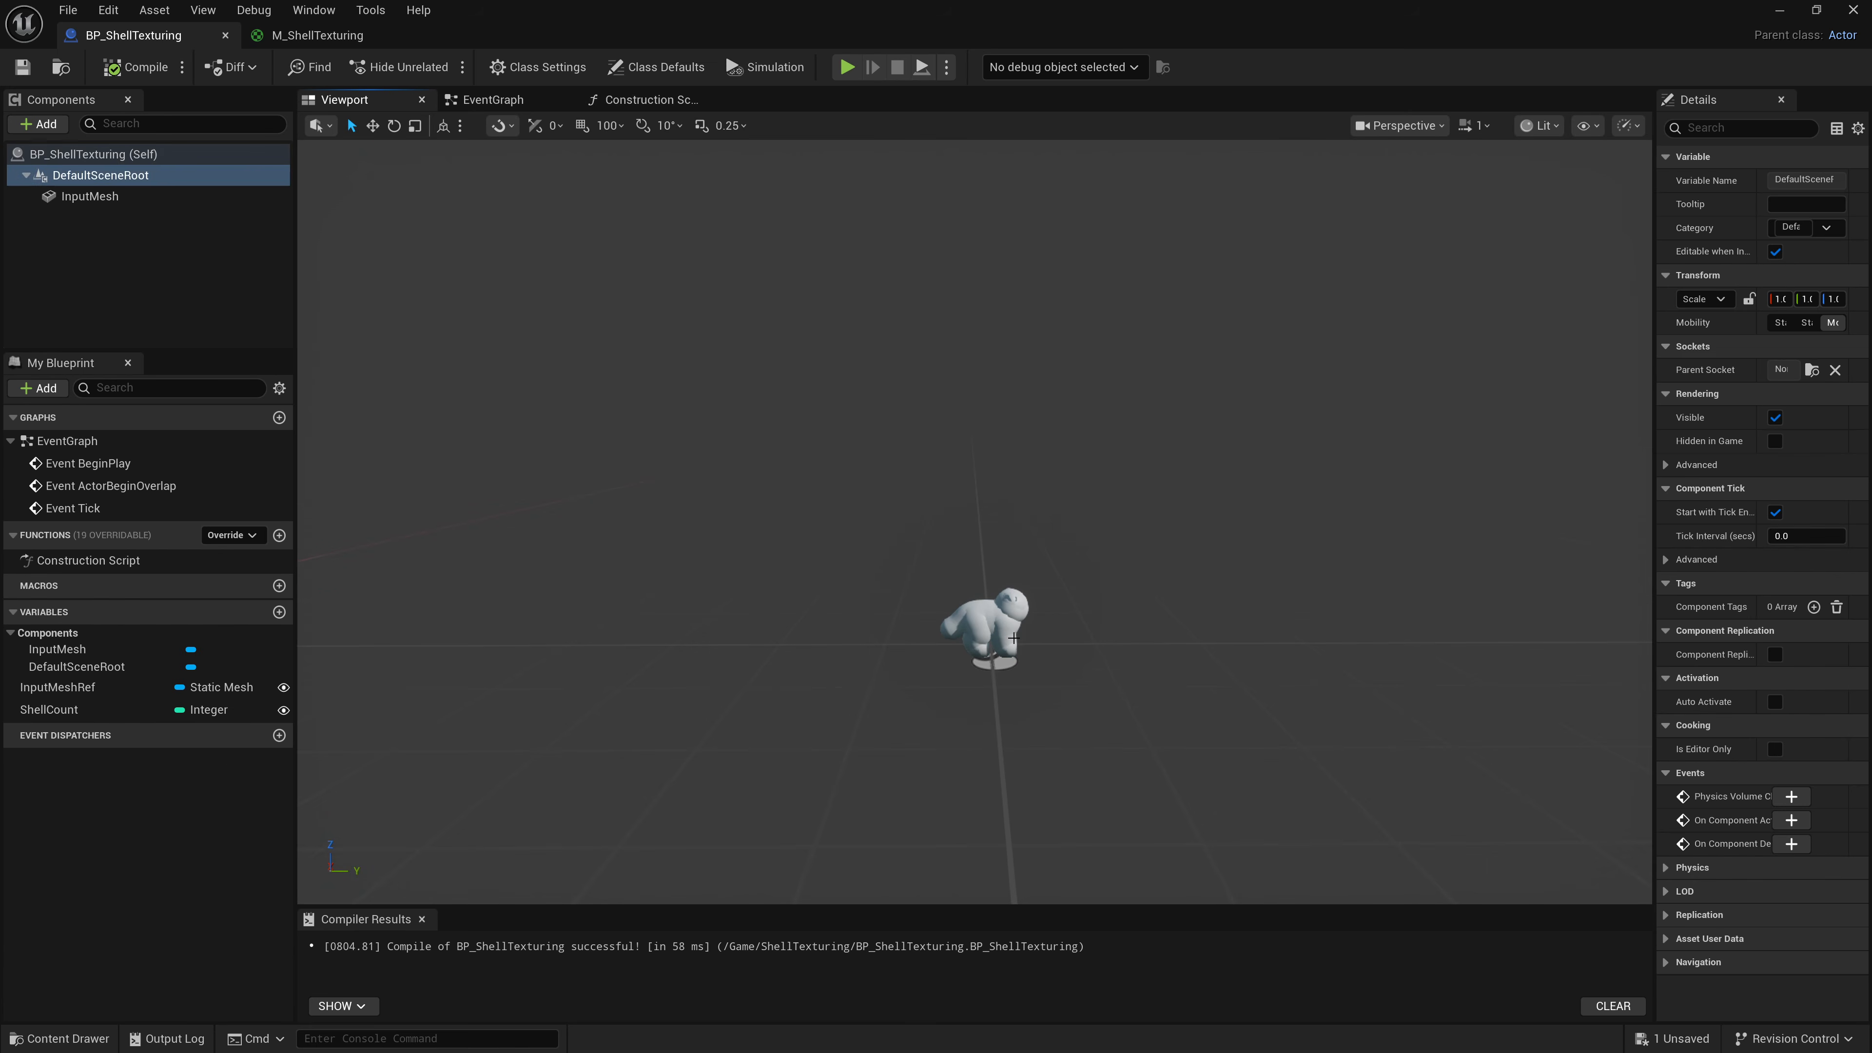
key("f")
scroll(1015, 639, "down", 5)
scroll(1359, 386, "down", 5)
right_click_drag(1359, 386, 1381, 317)
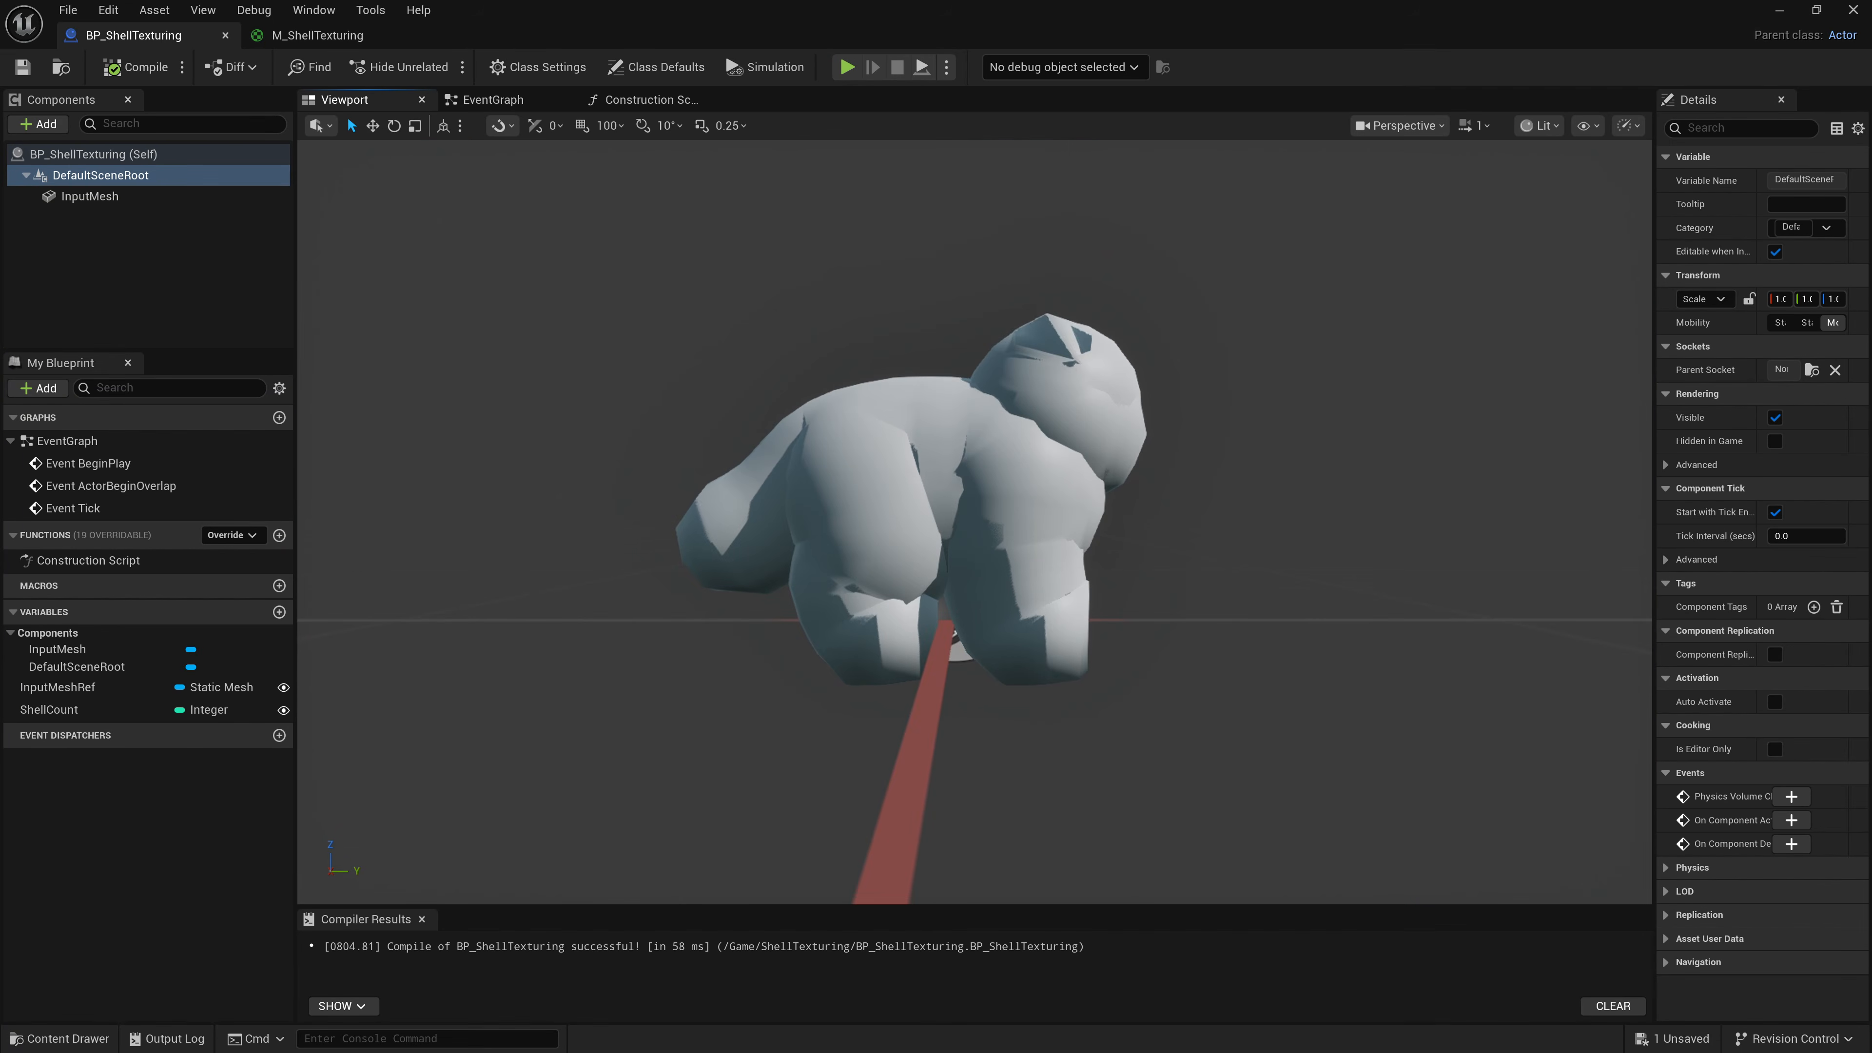
right_click_drag(1360, 386, 1359, 413)
scroll(1359, 385, "up", 2)
scroll(1359, 386, "down", 2)
left_click(1537, 125)
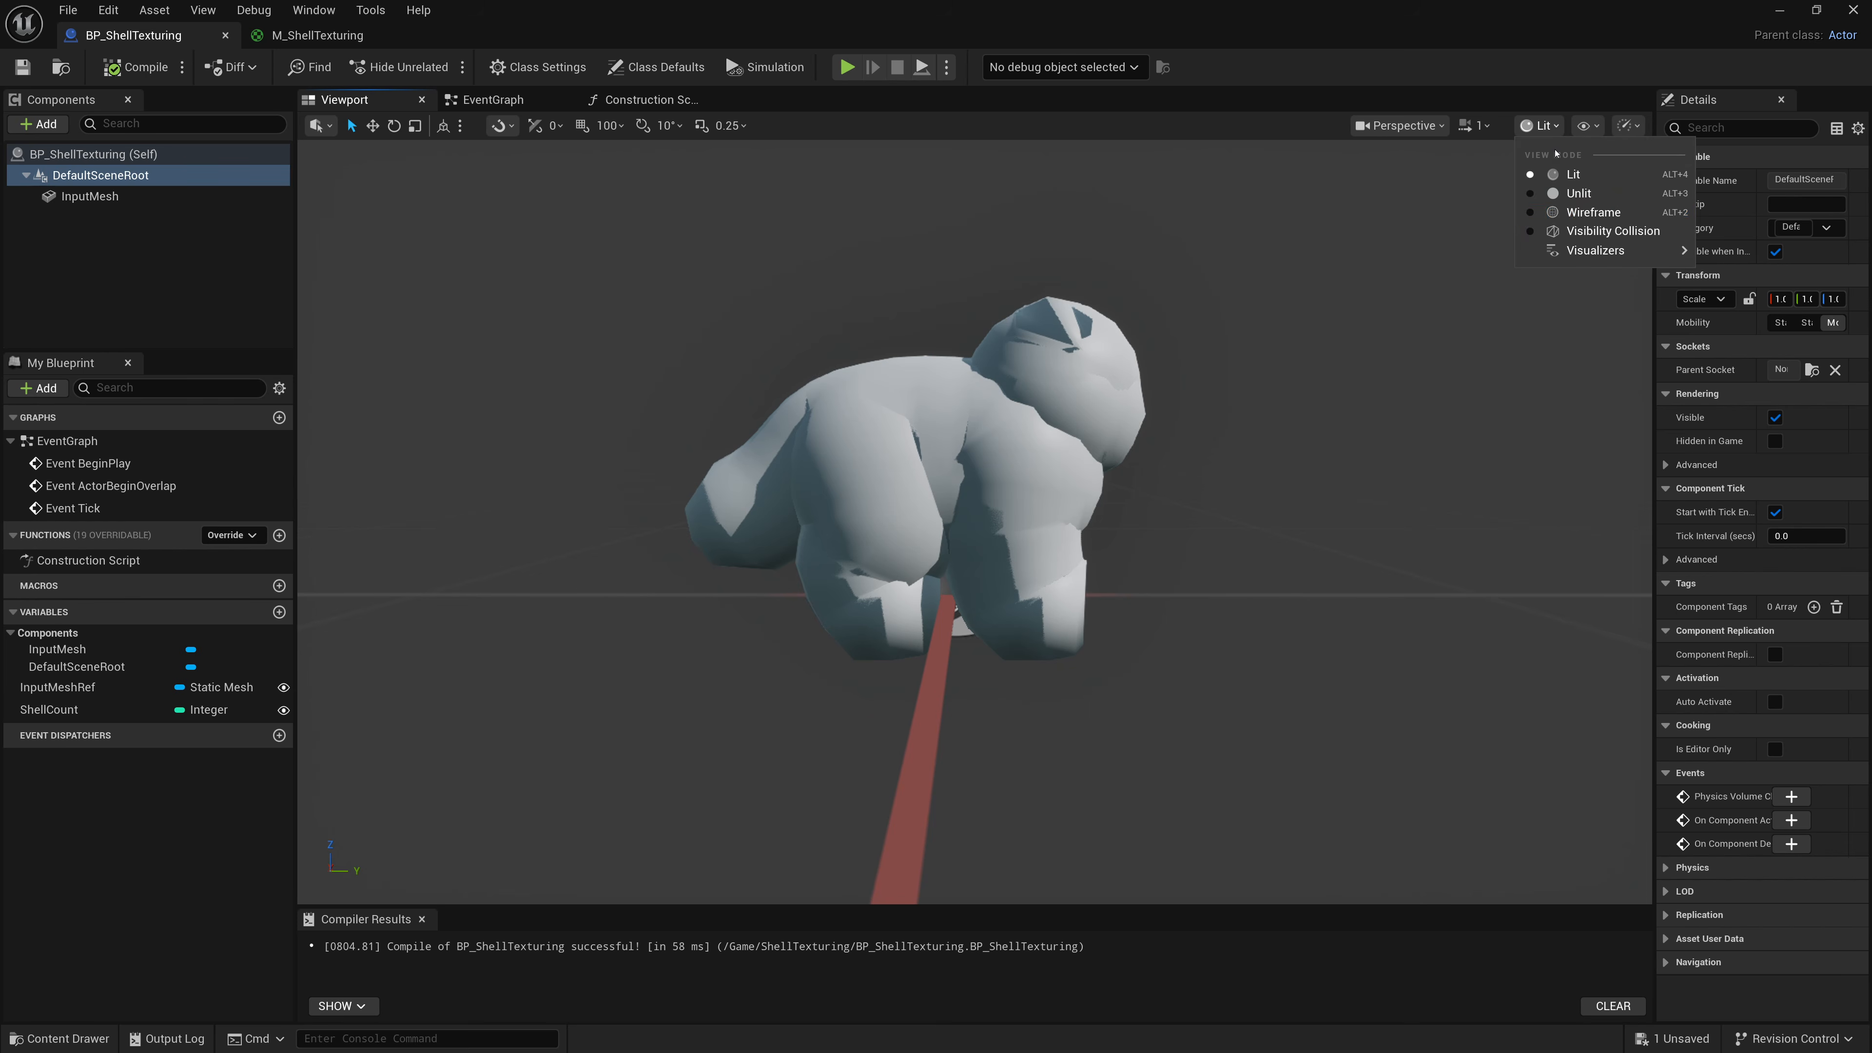
Switch the blueprint viewport to wireframe view mode and back to lit.
left_click(1595, 197)
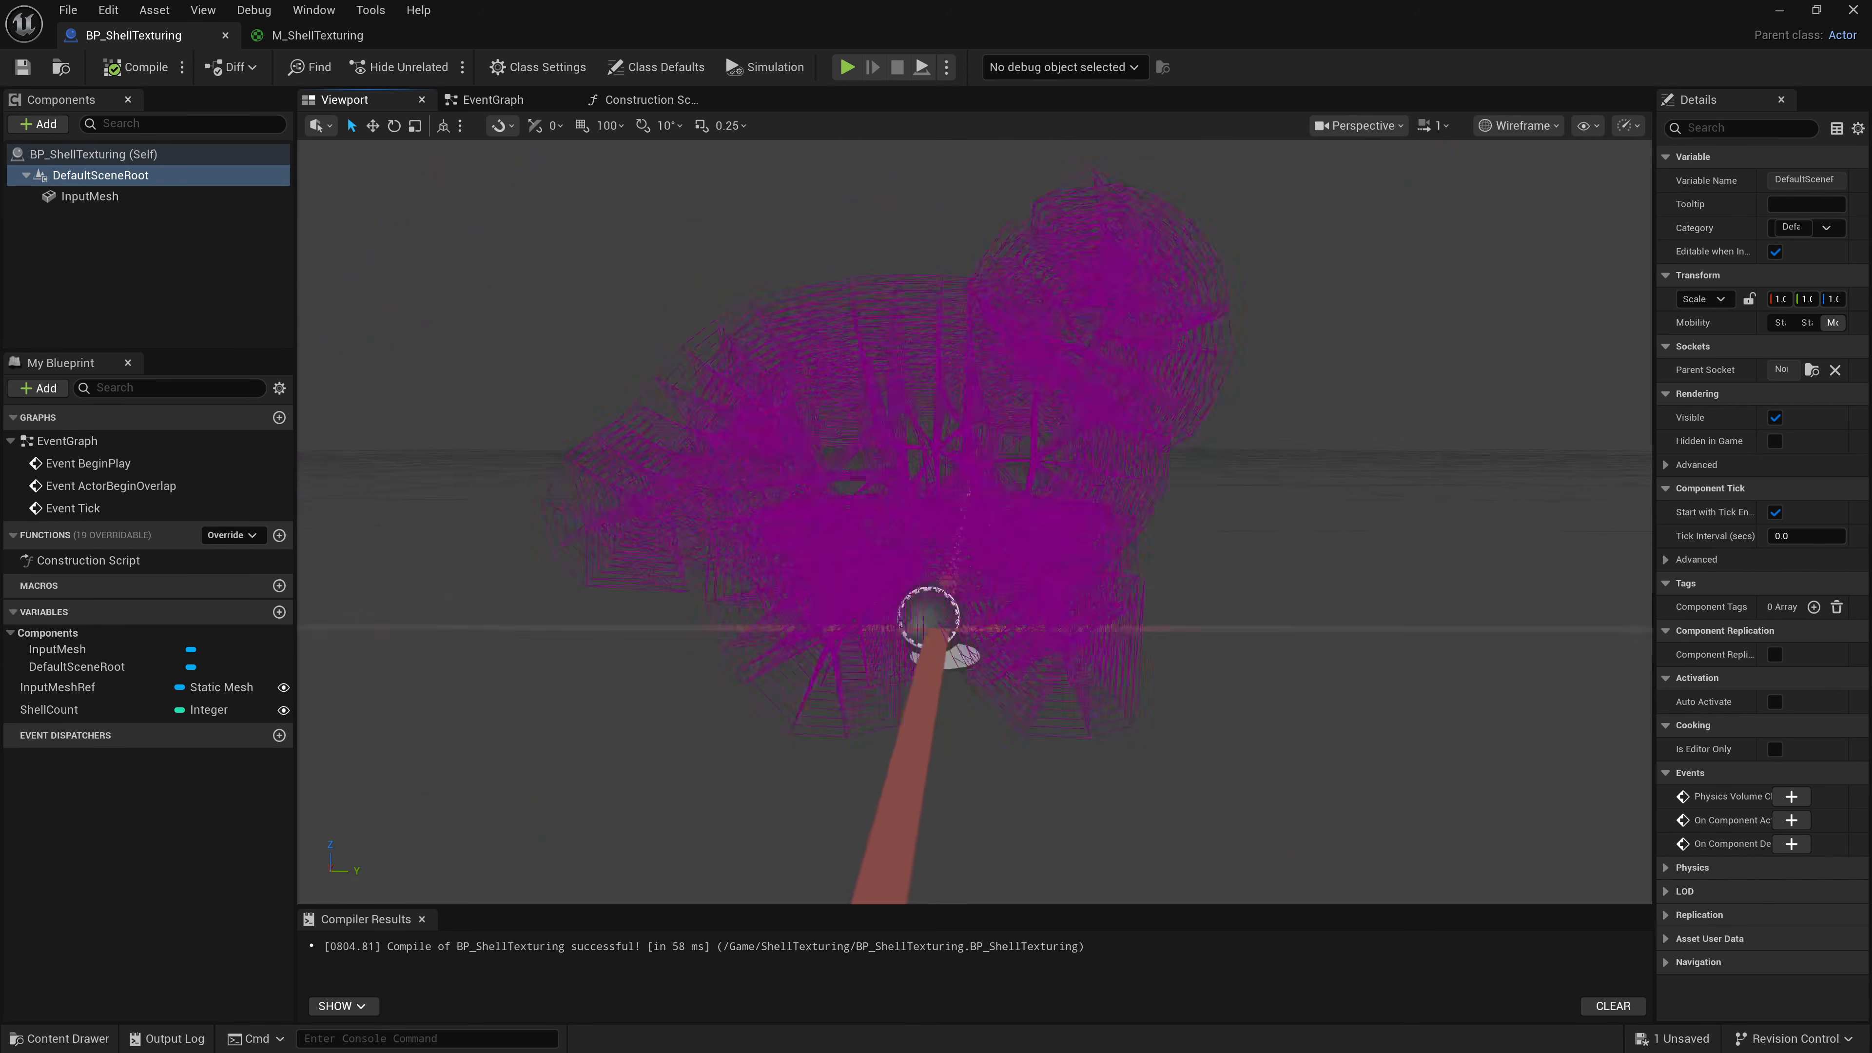
left_click(1519, 126)
left_click(1509, 177)
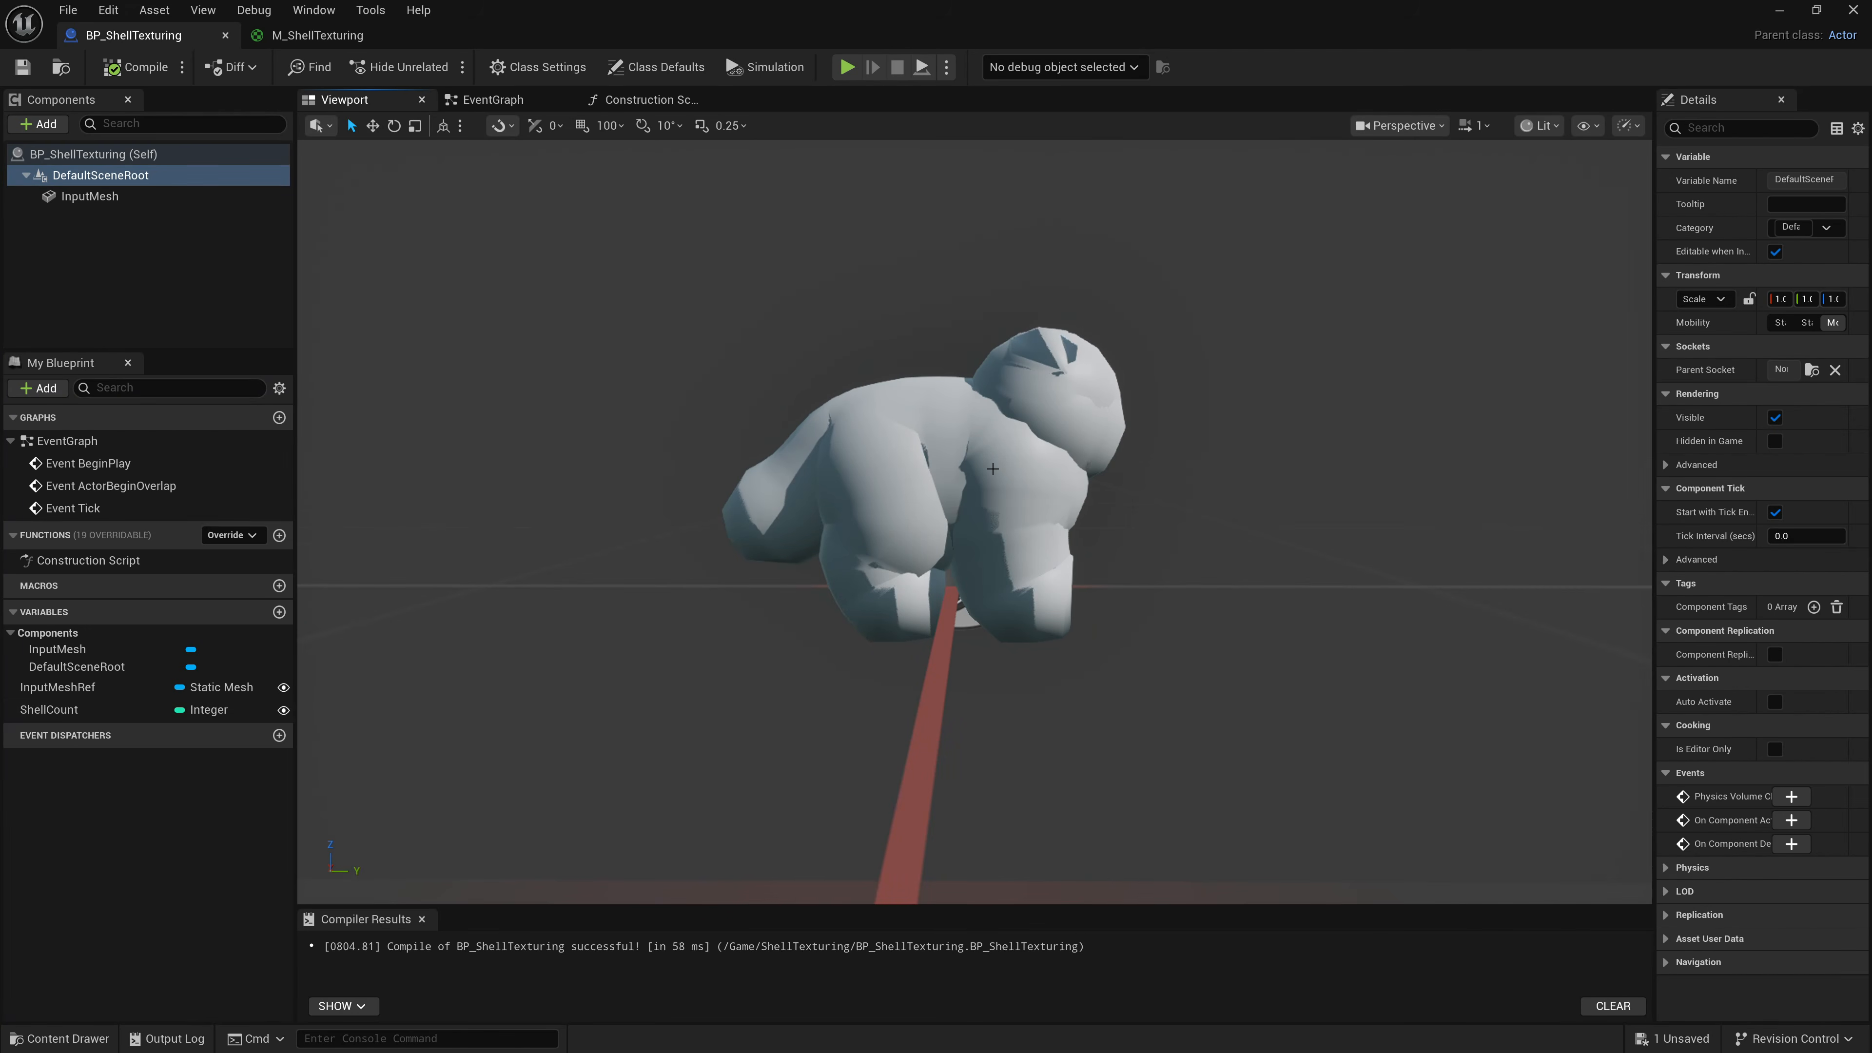
Try ShellCount default values of 3, 10 and 100 and watch the viewport mesh.
left_click(48, 709)
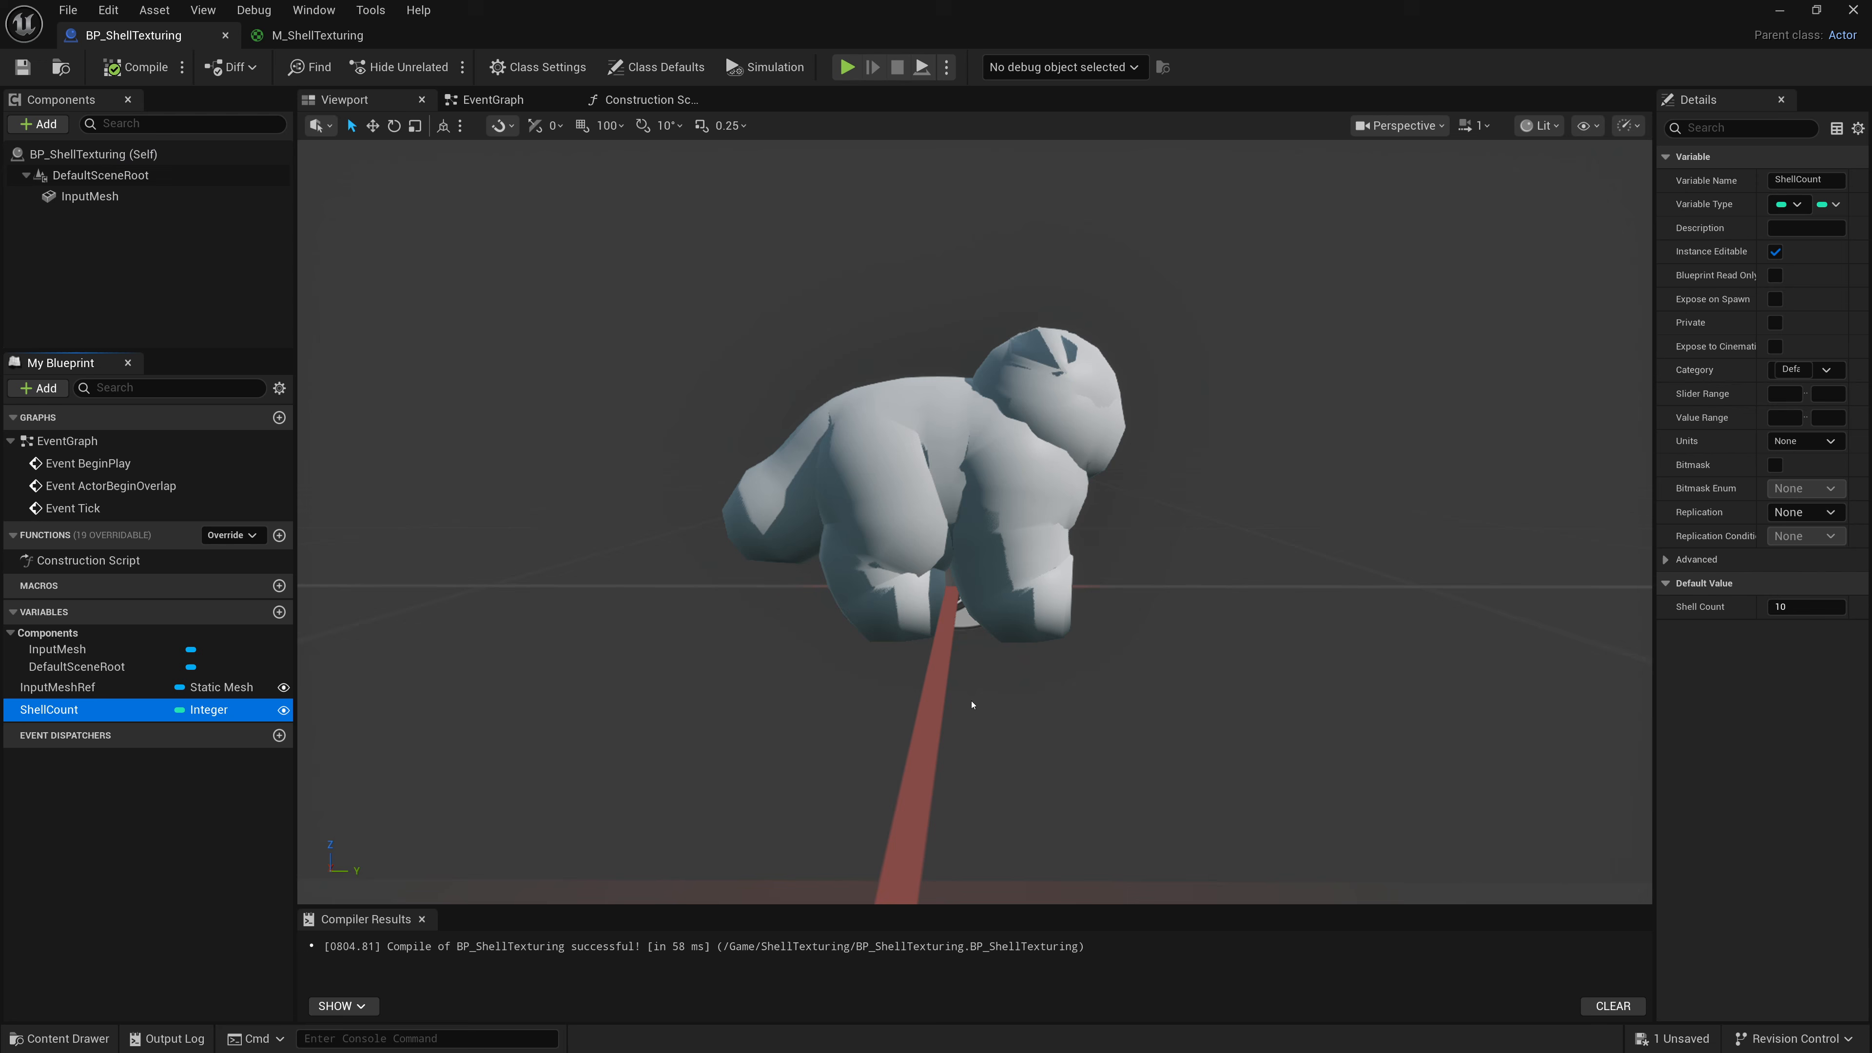
left_click(1804, 602)
left_click(1805, 601)
type("3")
key("Return")
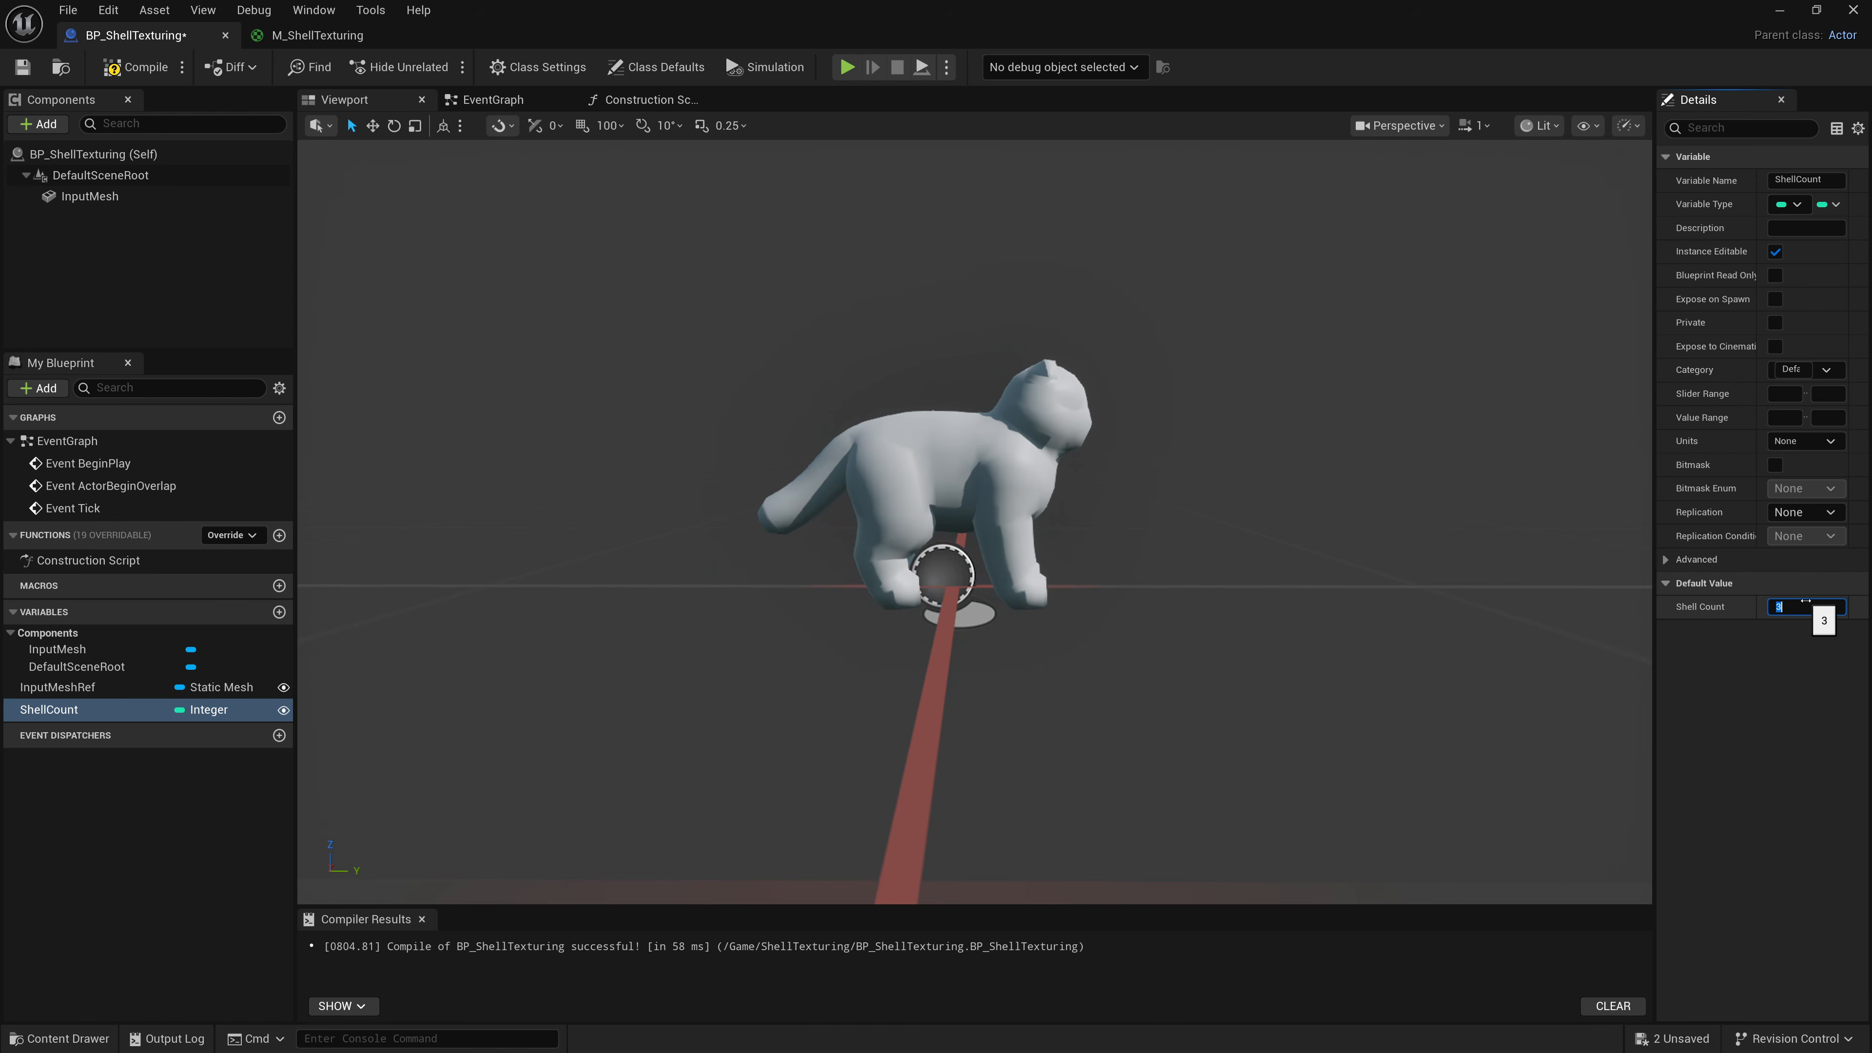
type("10")
key("Return")
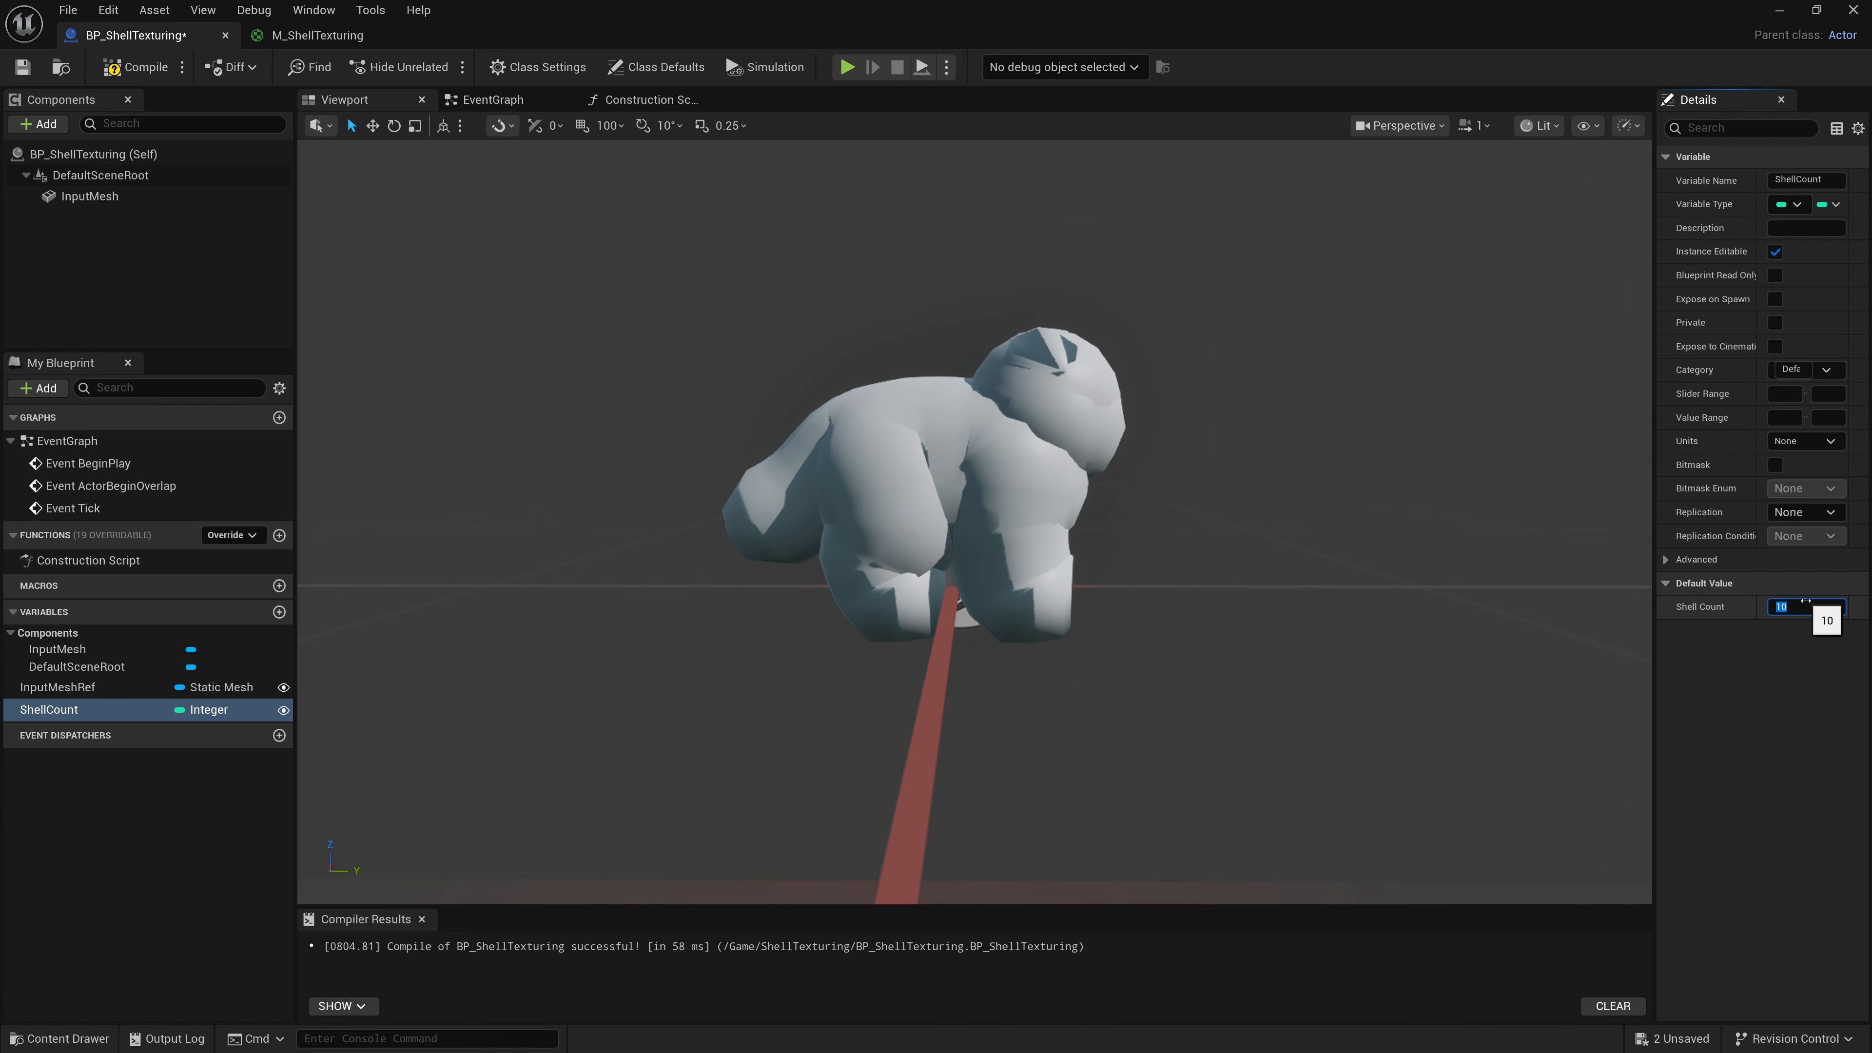
type("100")
key("Return")
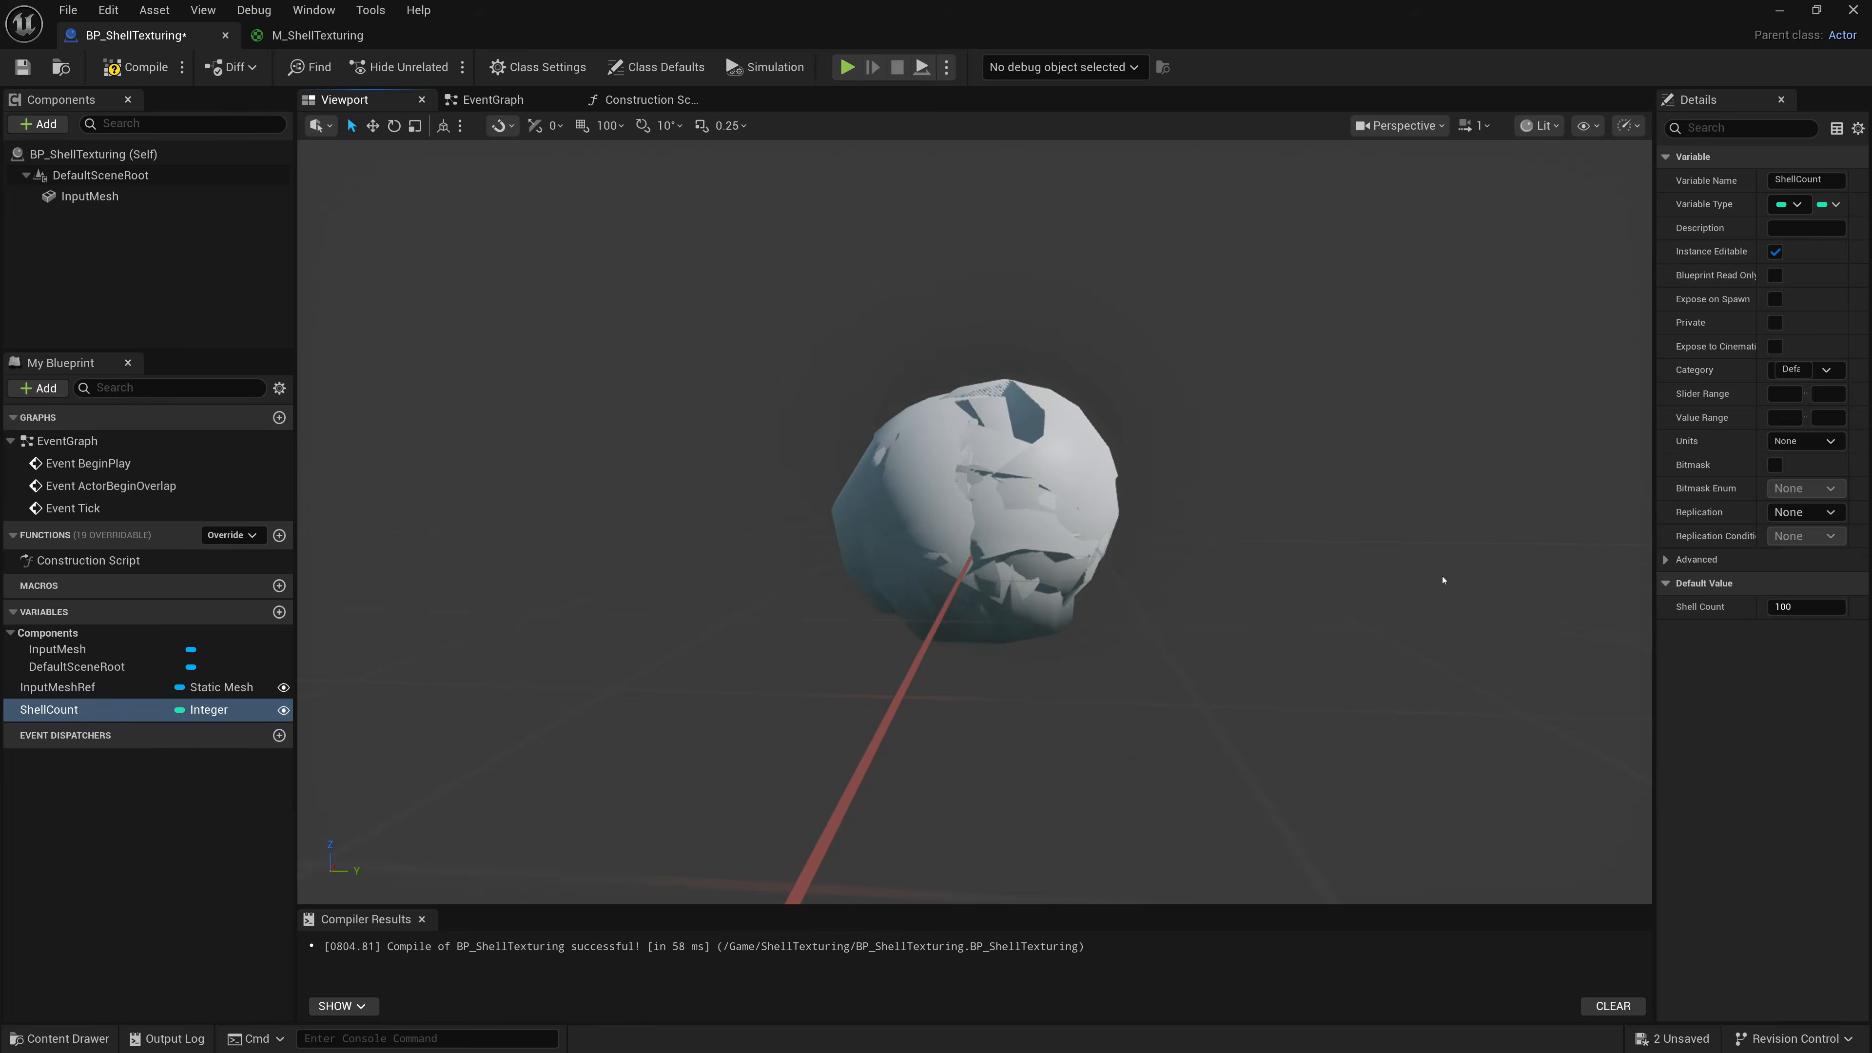
Set ShellCount's default back to 10, compare with 3, and set it to 10 again.
left_click(1805, 606)
type("1")
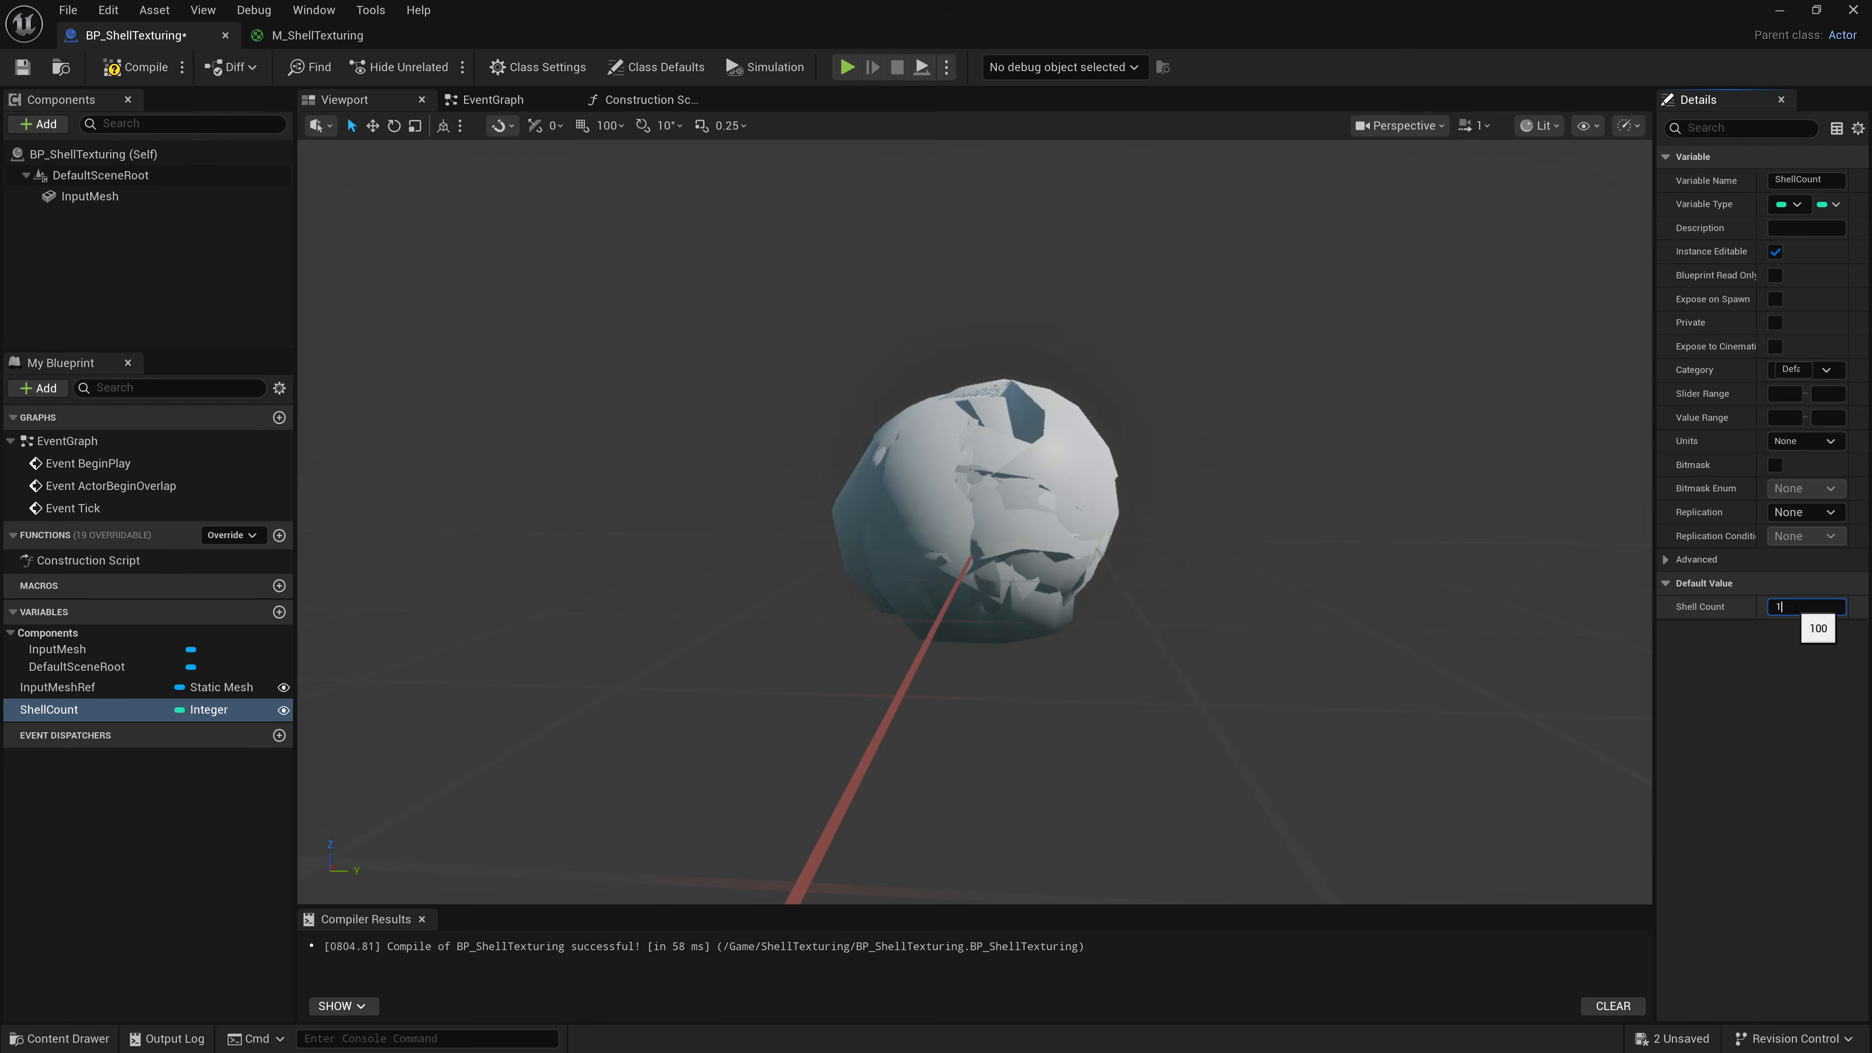
type("0")
key("Return")
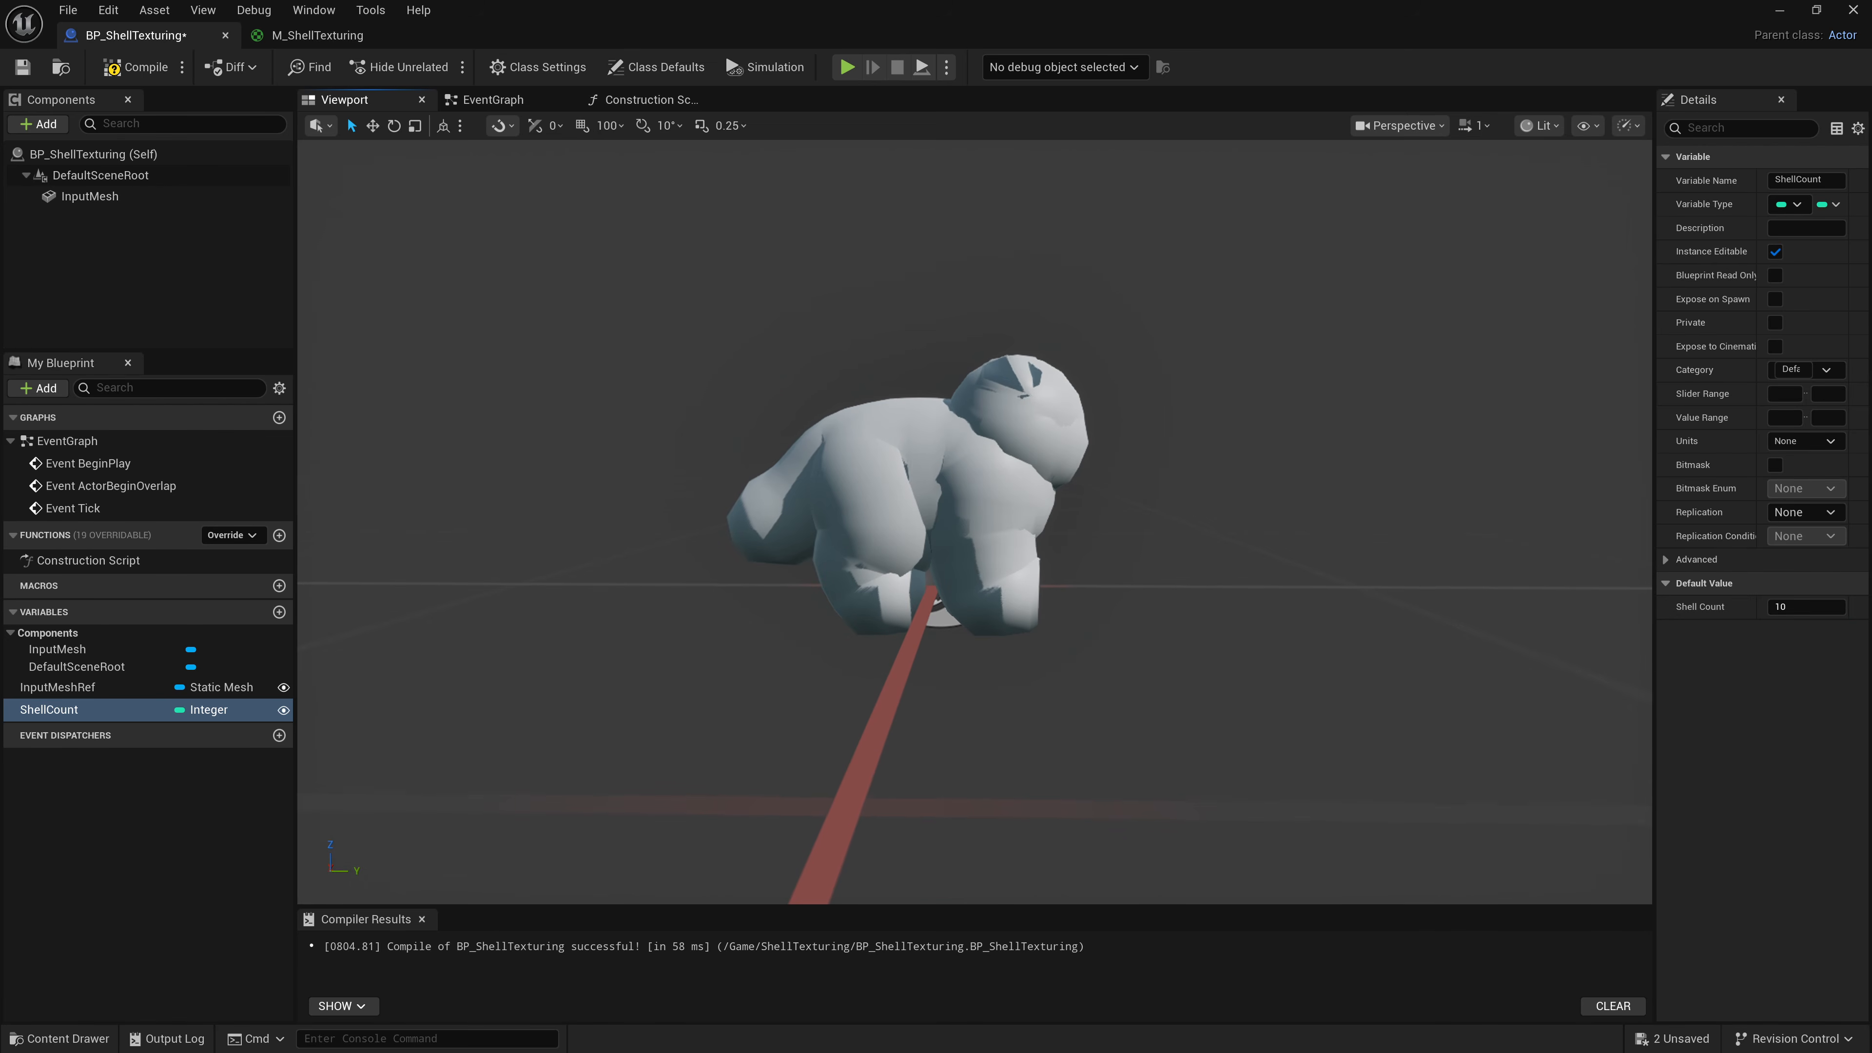
left_click(1805, 606)
type("3")
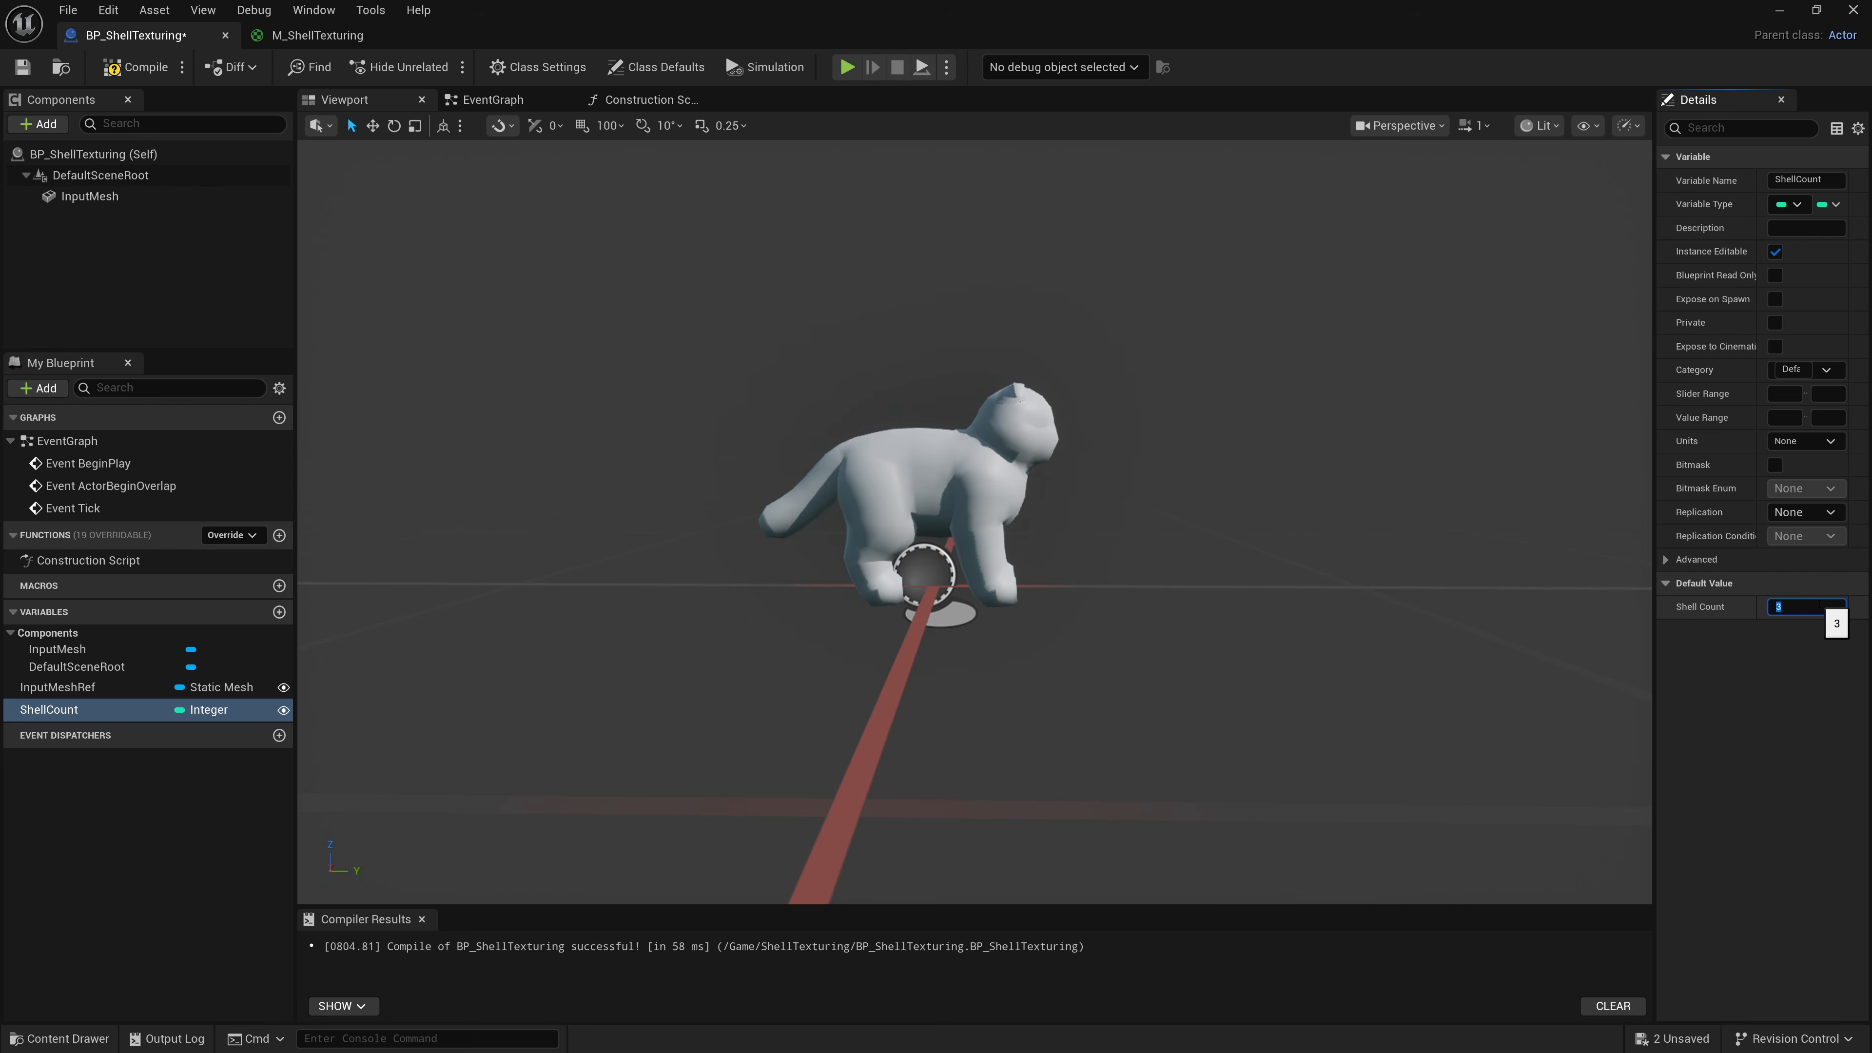
type("10")
key("Return")
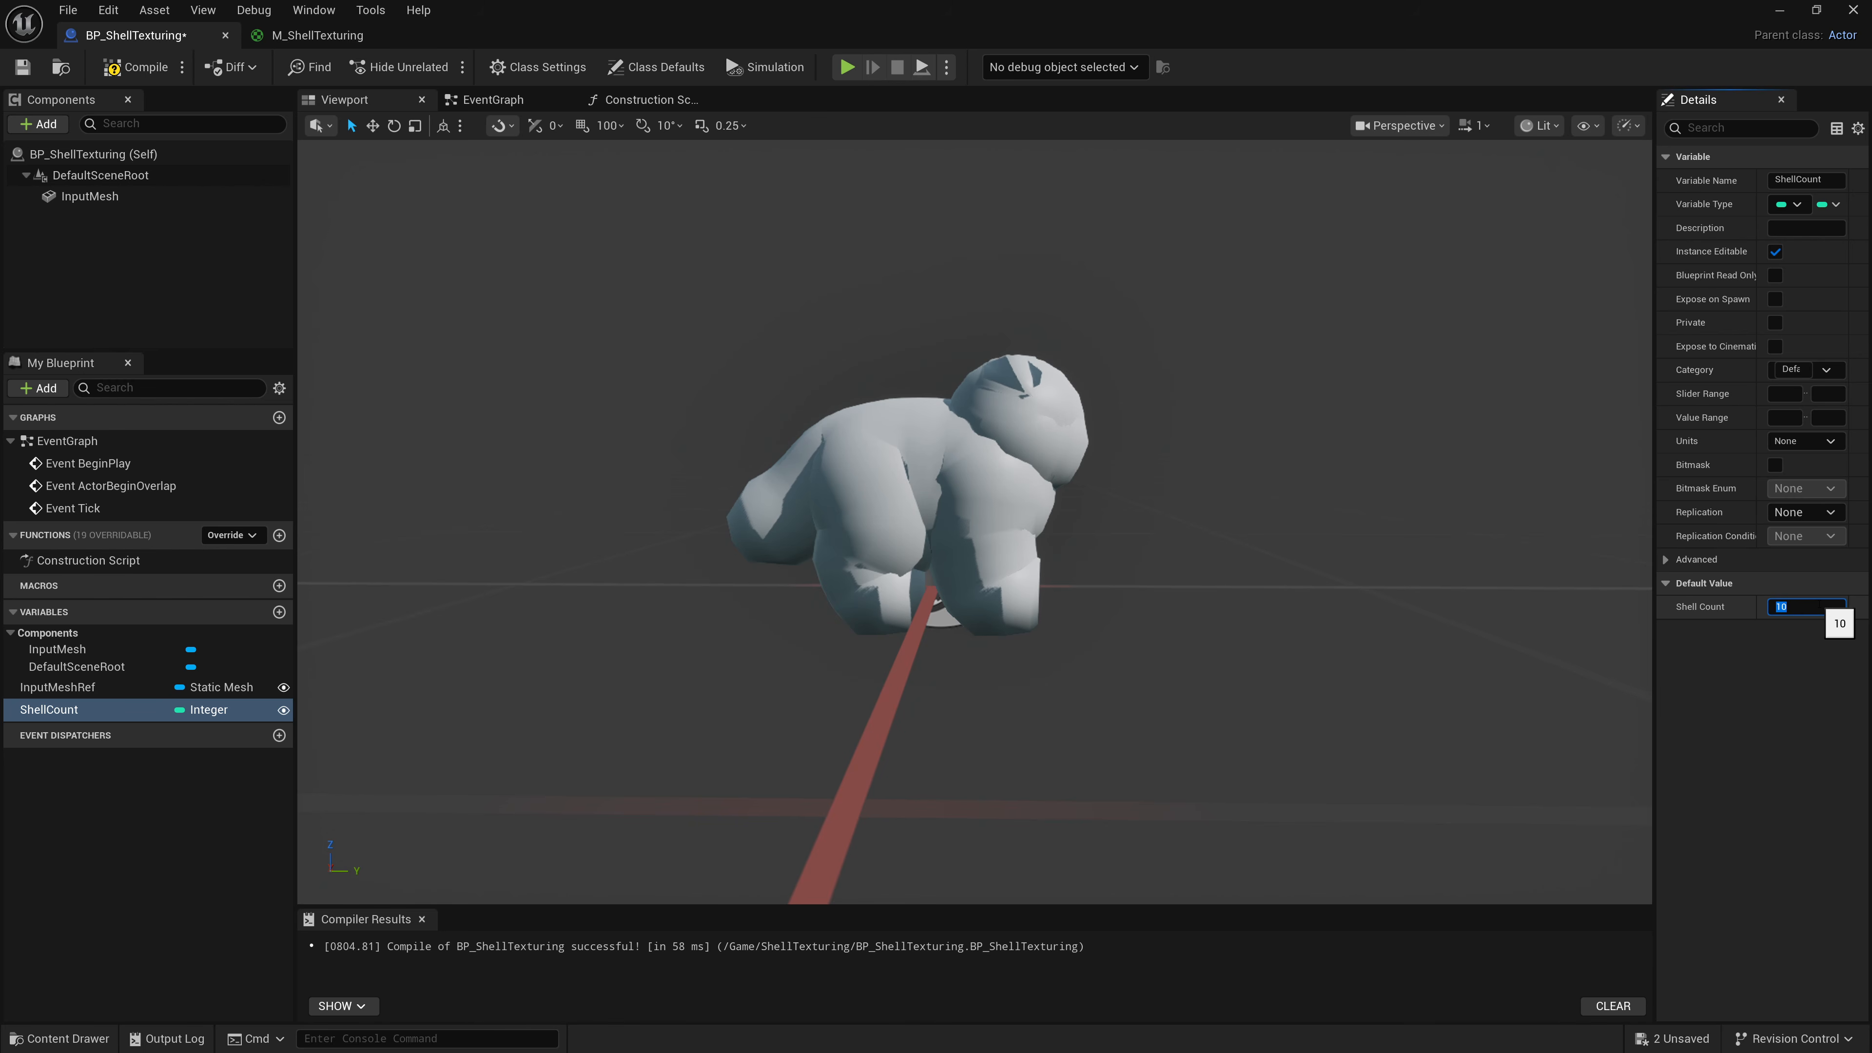
Zoom in on the stacked mesh and compare it in wireframe and lit view modes.
left_click(1478, 161)
scroll(1479, 161, "up", 5)
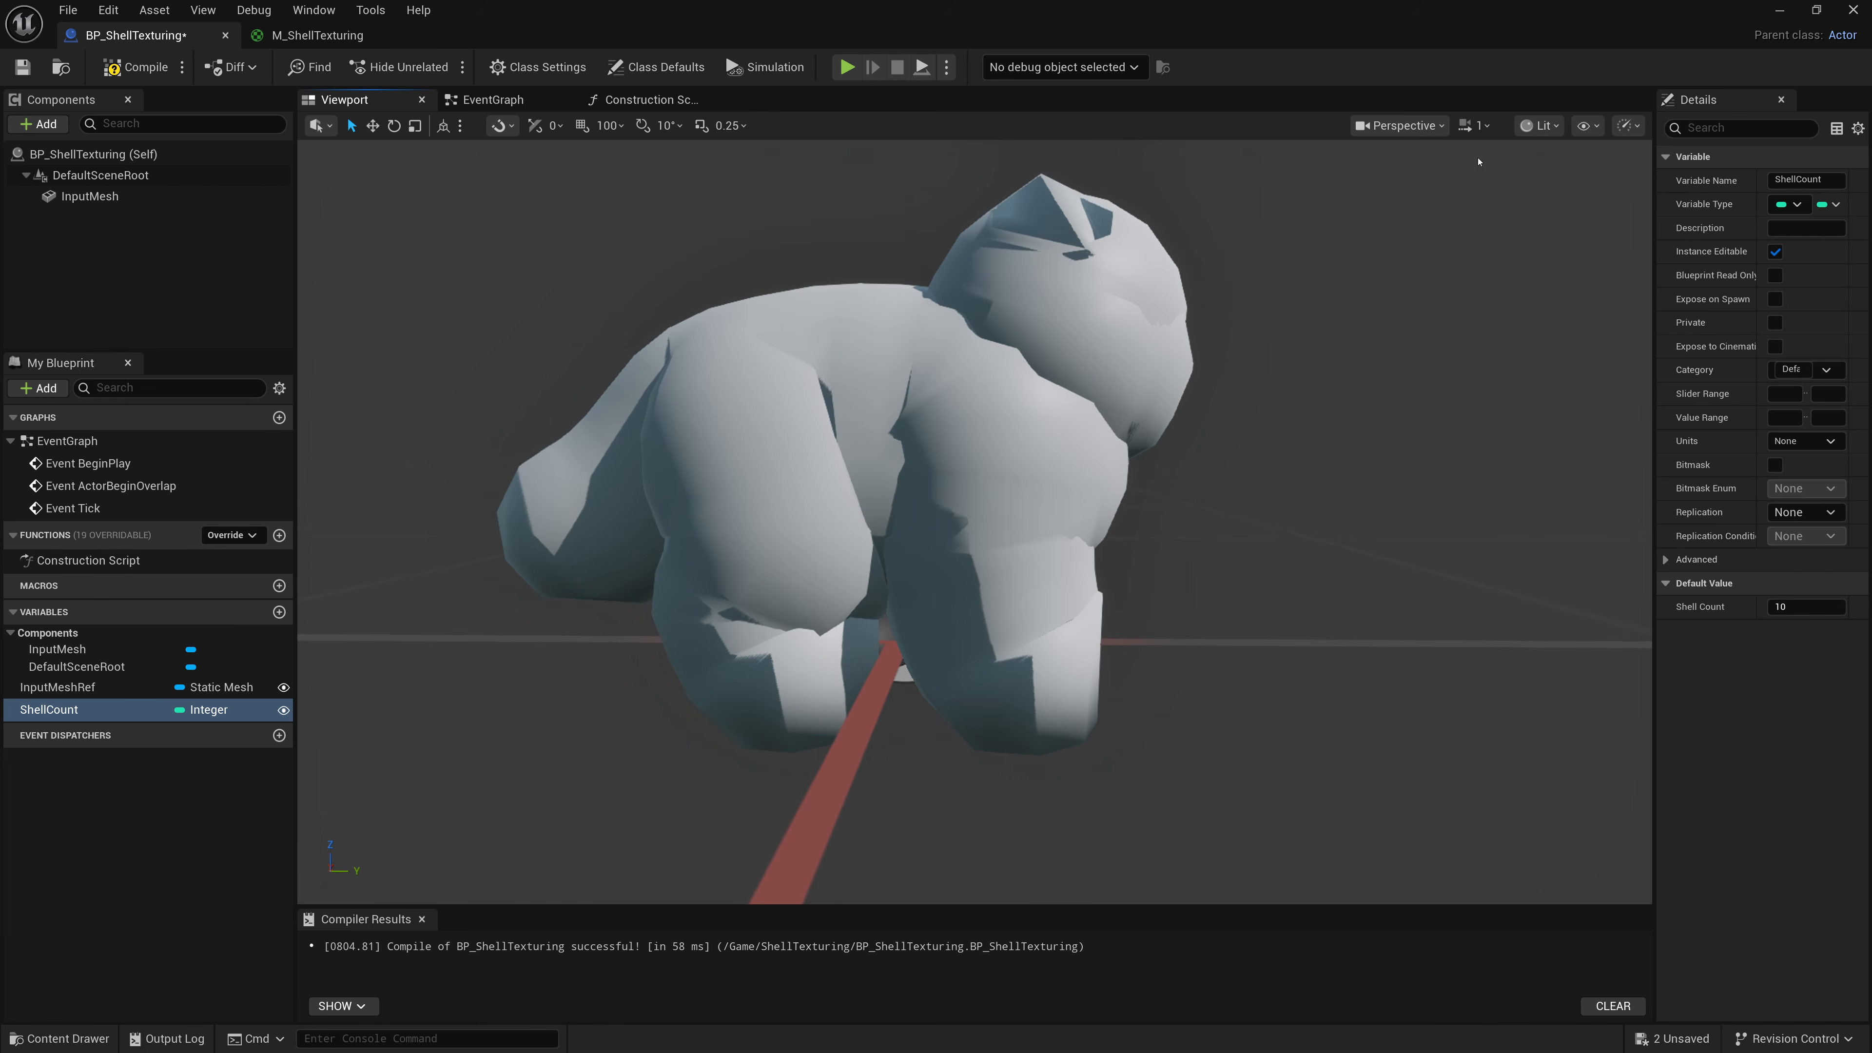
left_click(1539, 125)
left_click(1584, 214)
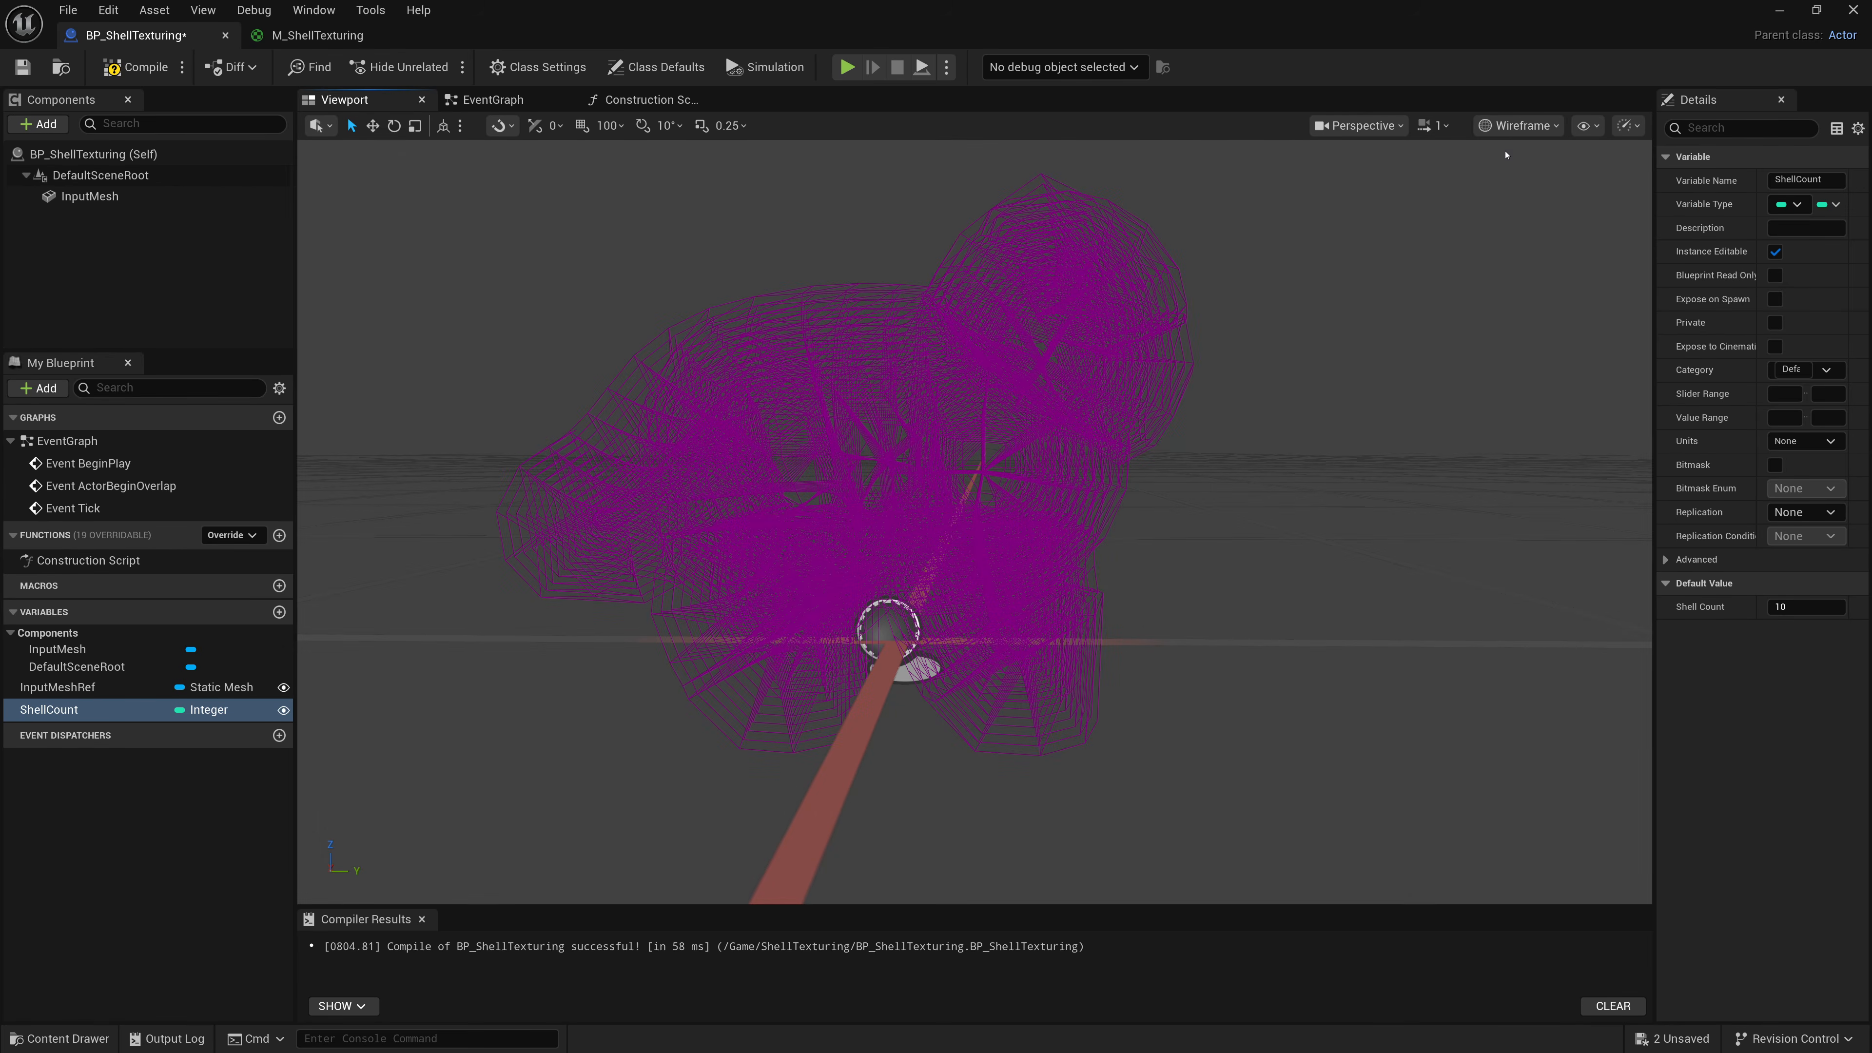
left_click(1519, 125)
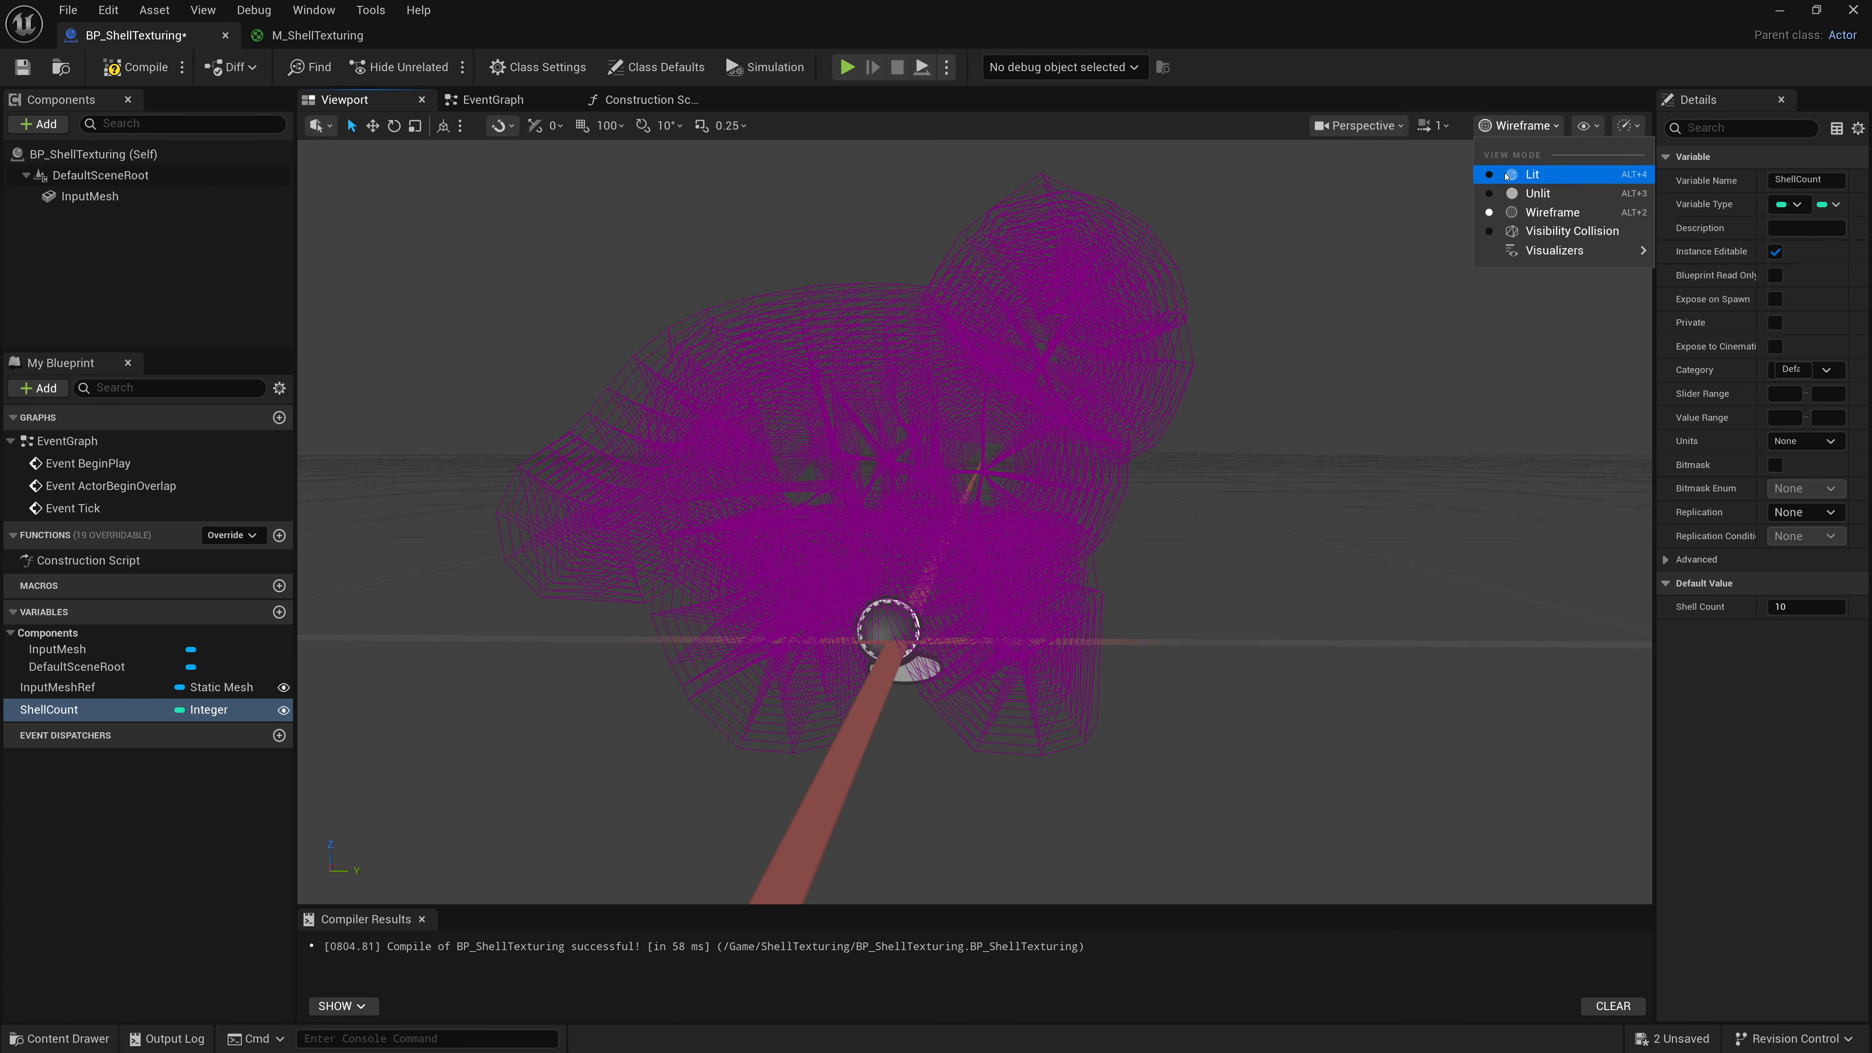
left_click(1548, 174)
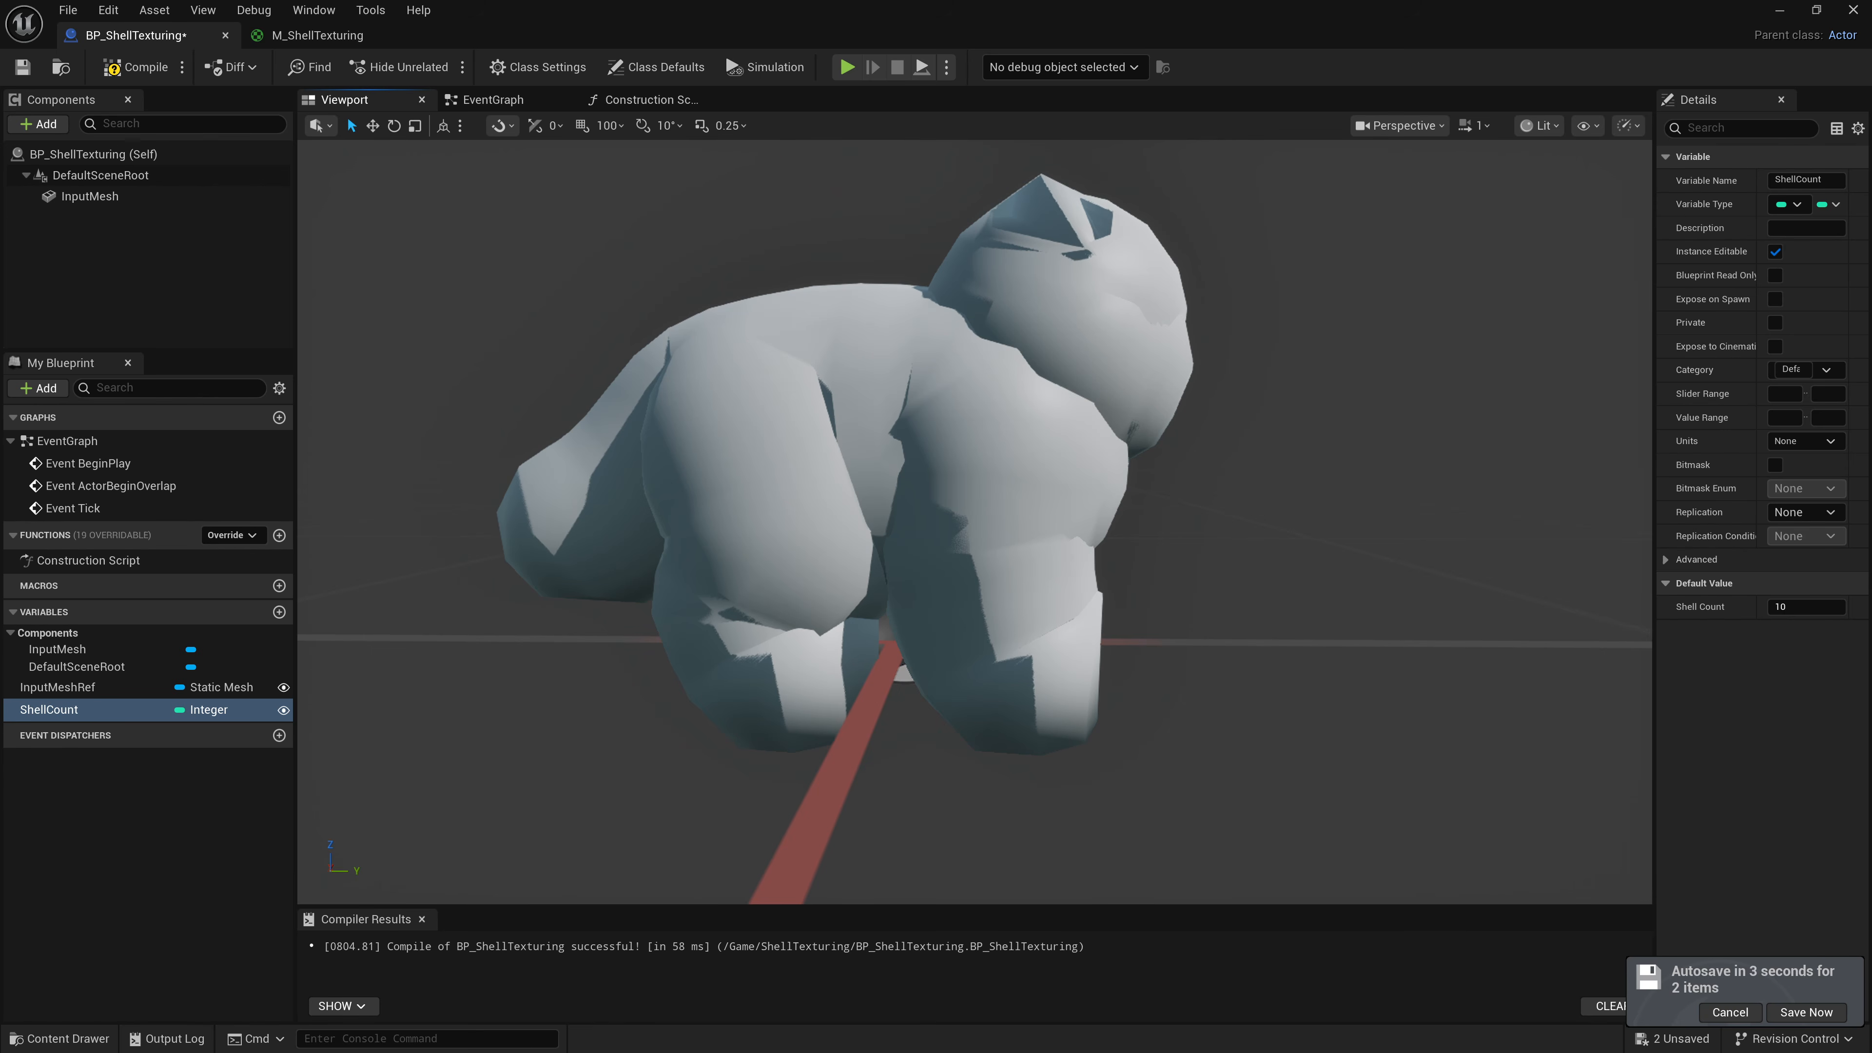
In the M_ShellTexturing material, add a scalar parameter named Shell Distance with a default value of 0.1.
left_click(324, 34)
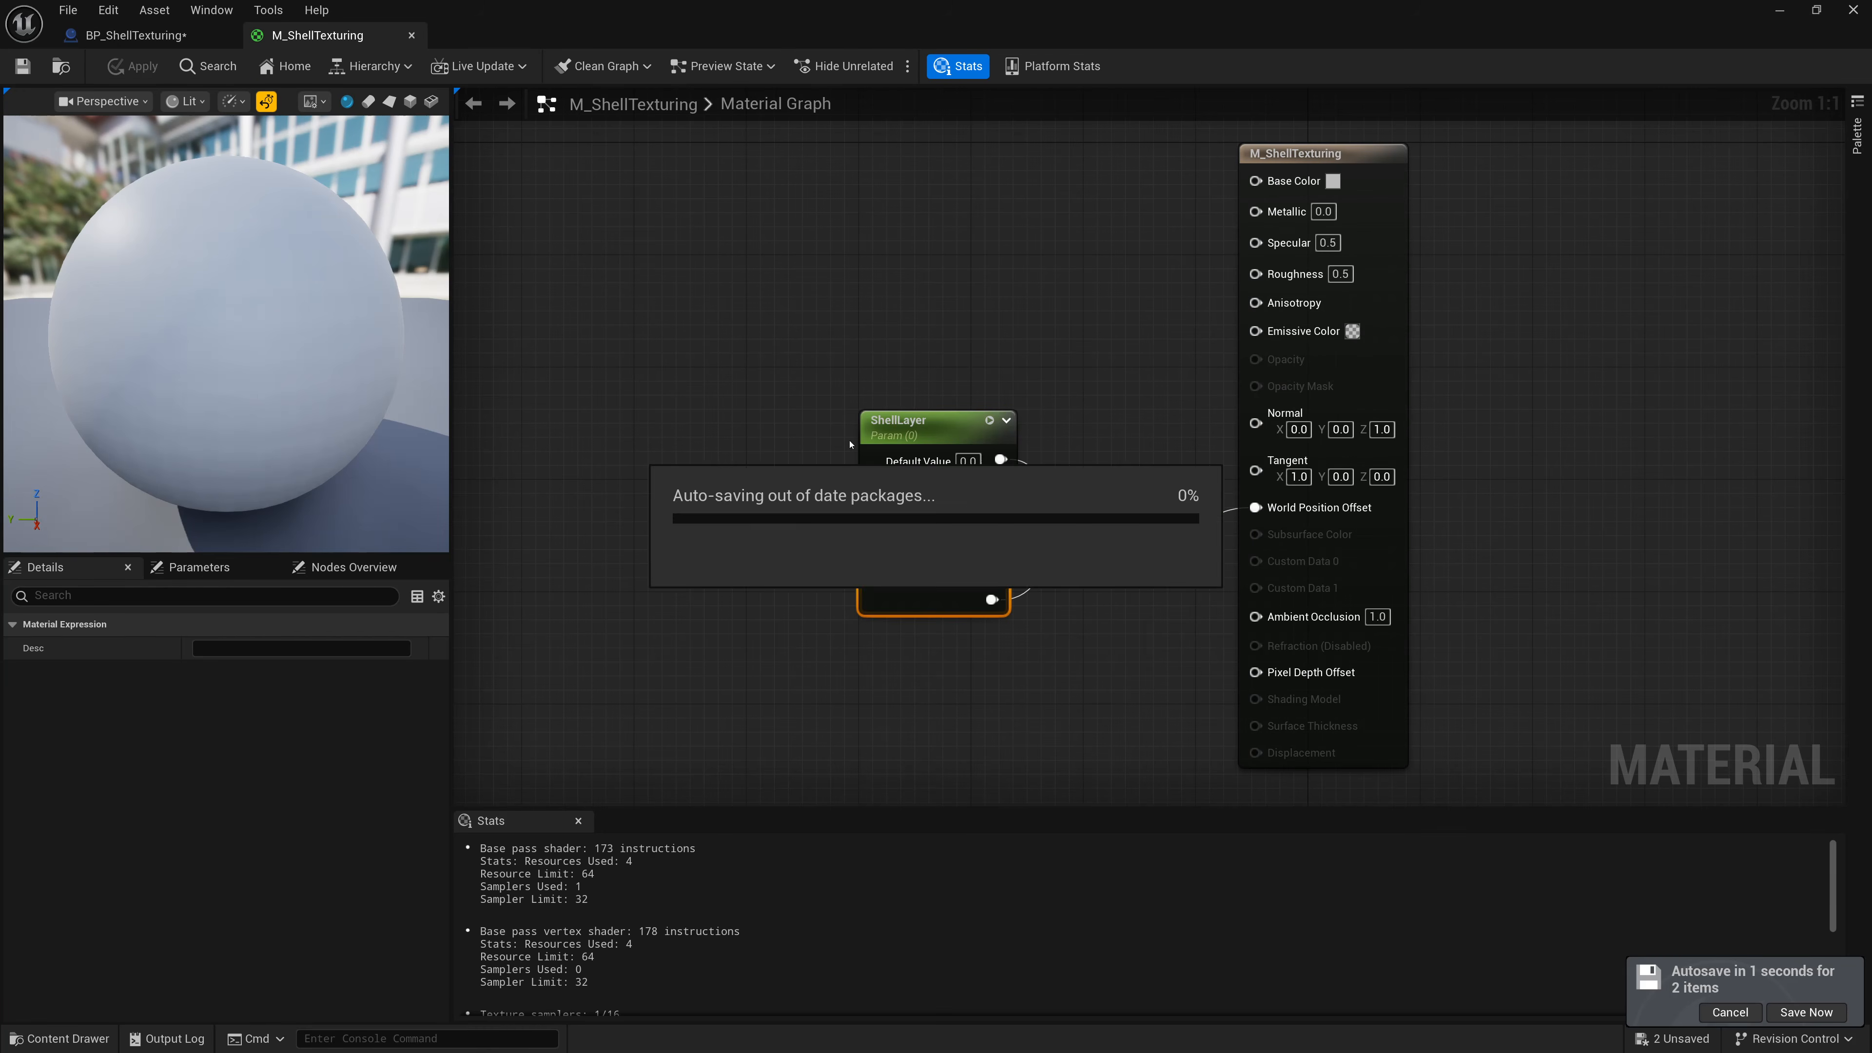
left_click(899, 363)
right_click(776, 452)
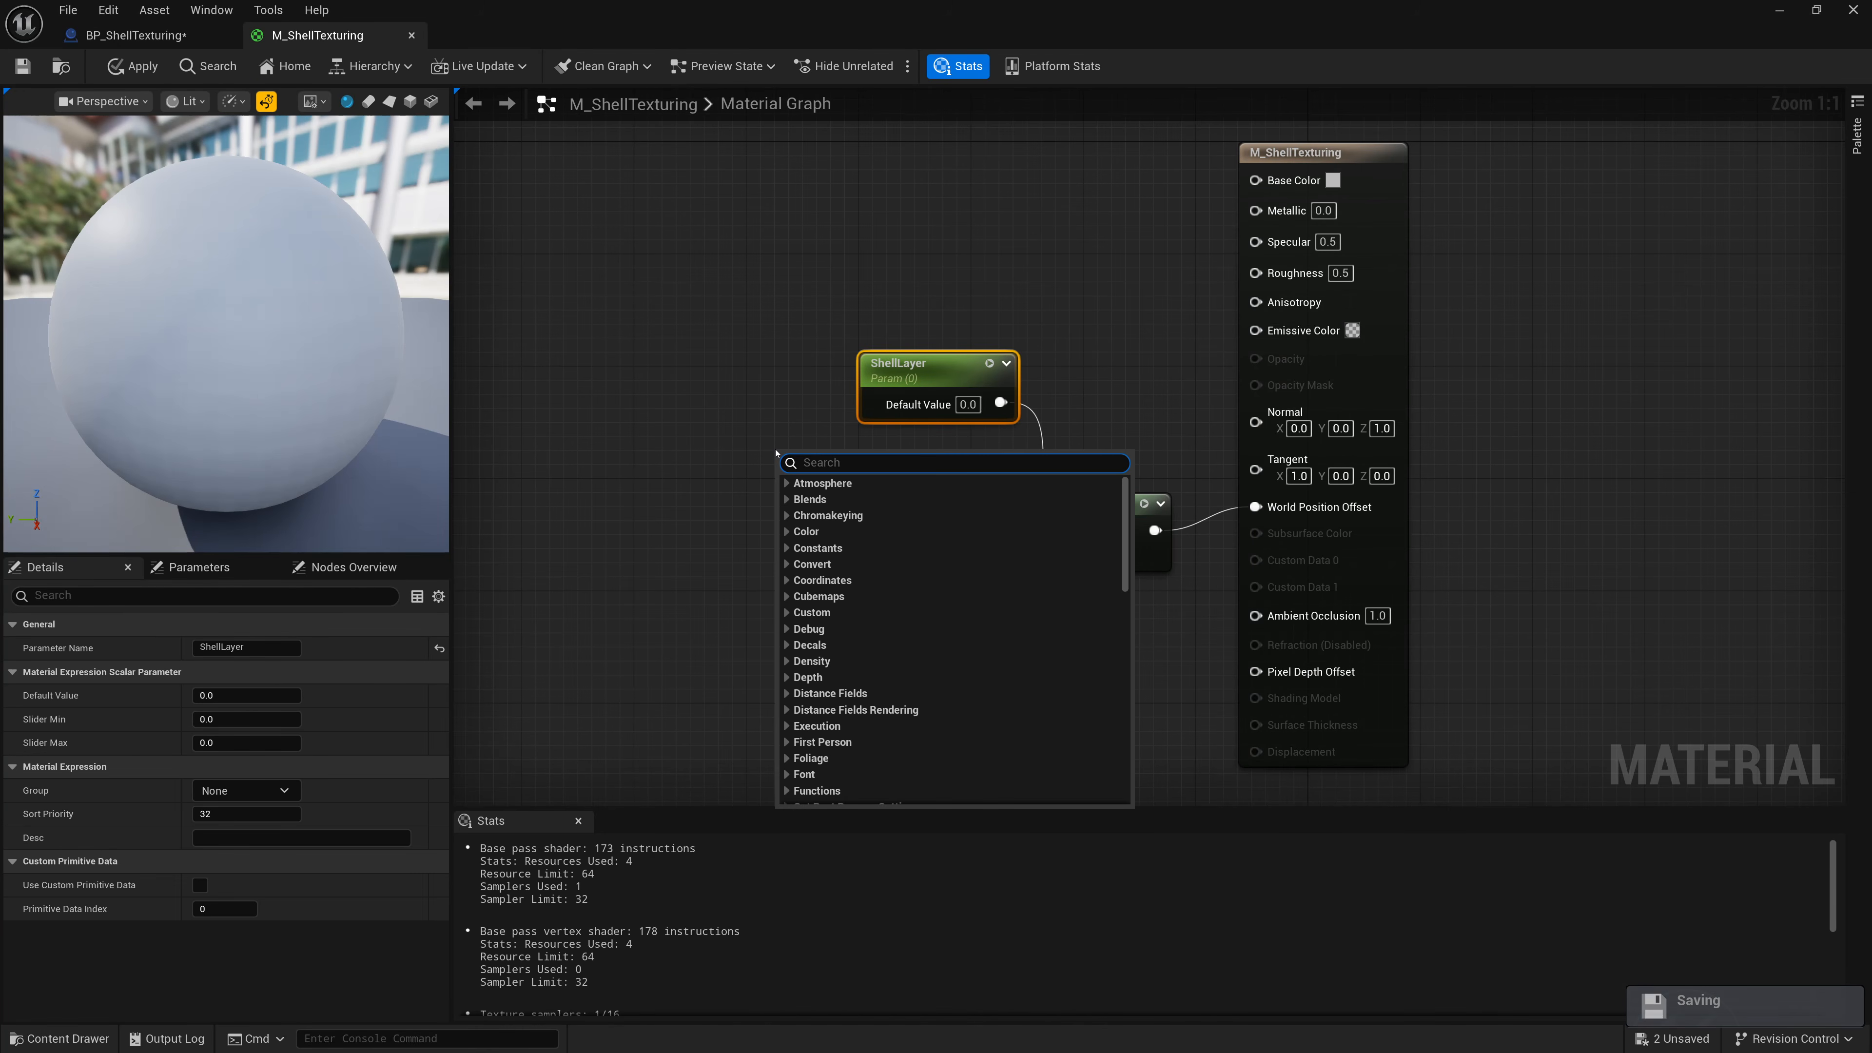
type("const")
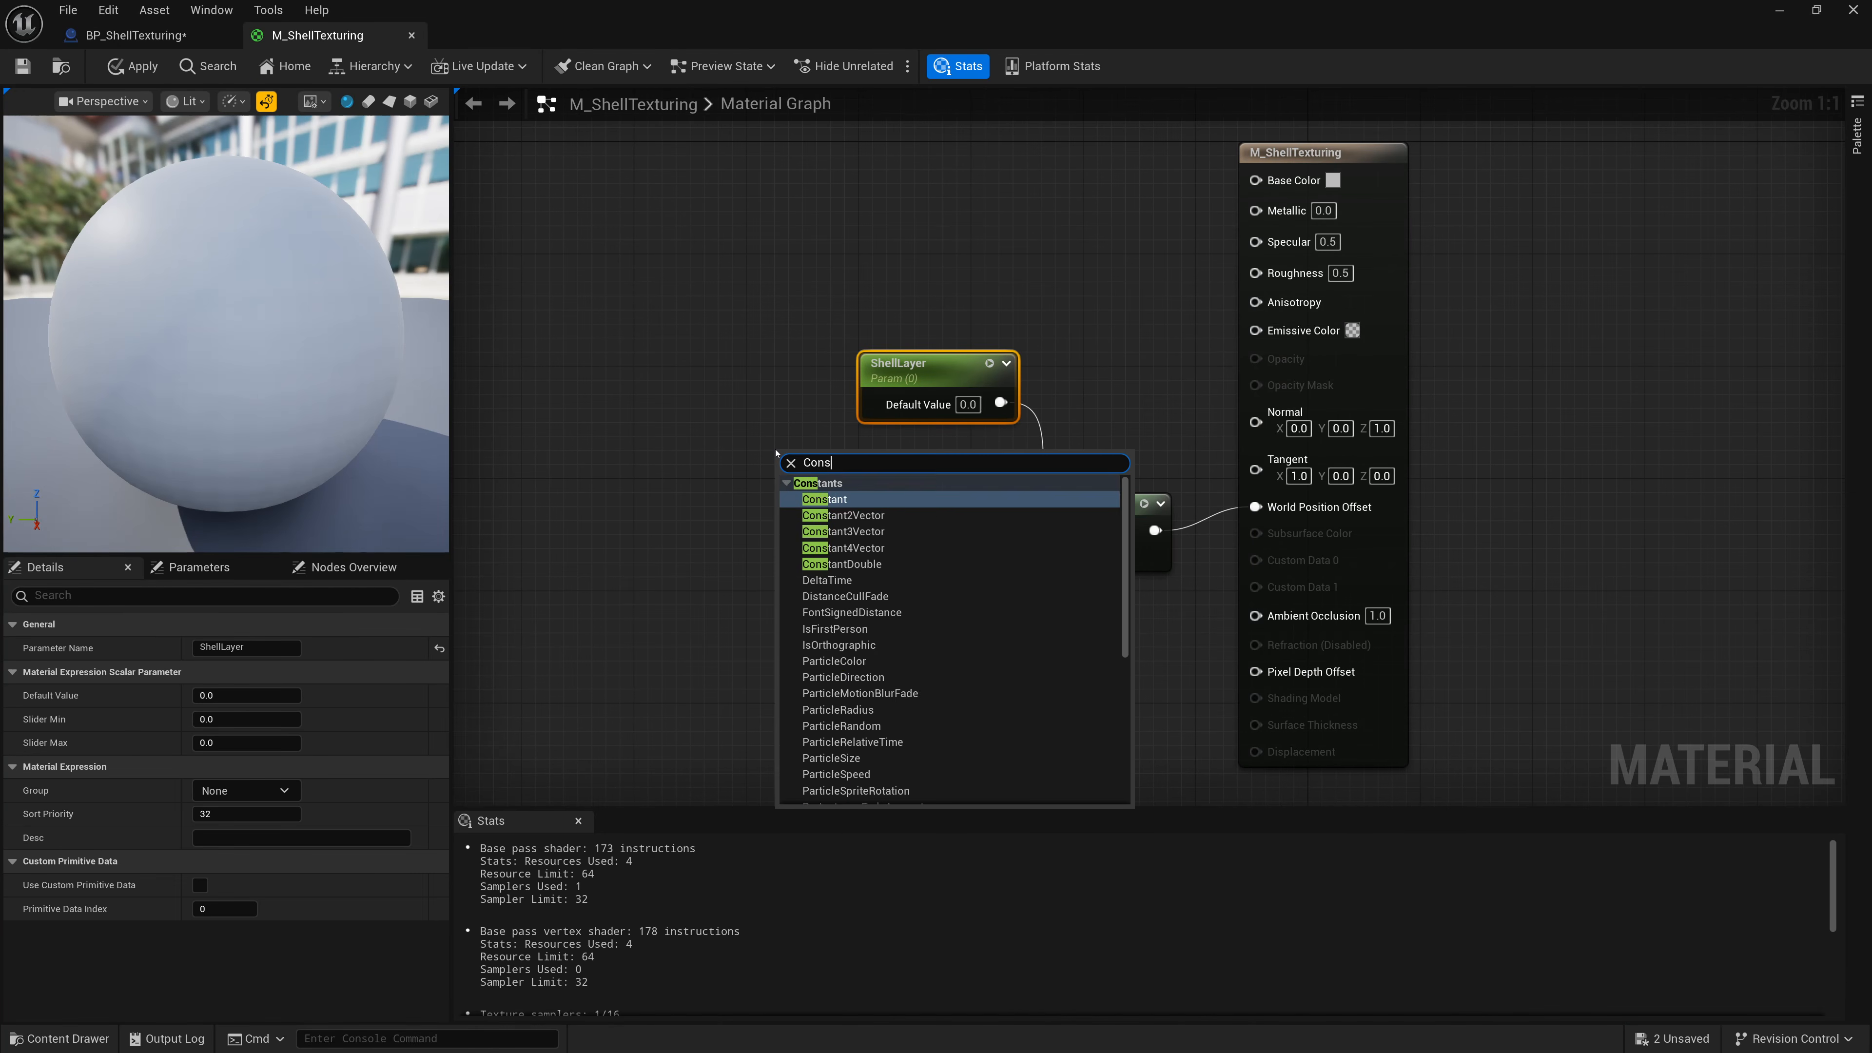
key("Return")
right_click(793, 451)
left_click(823, 510)
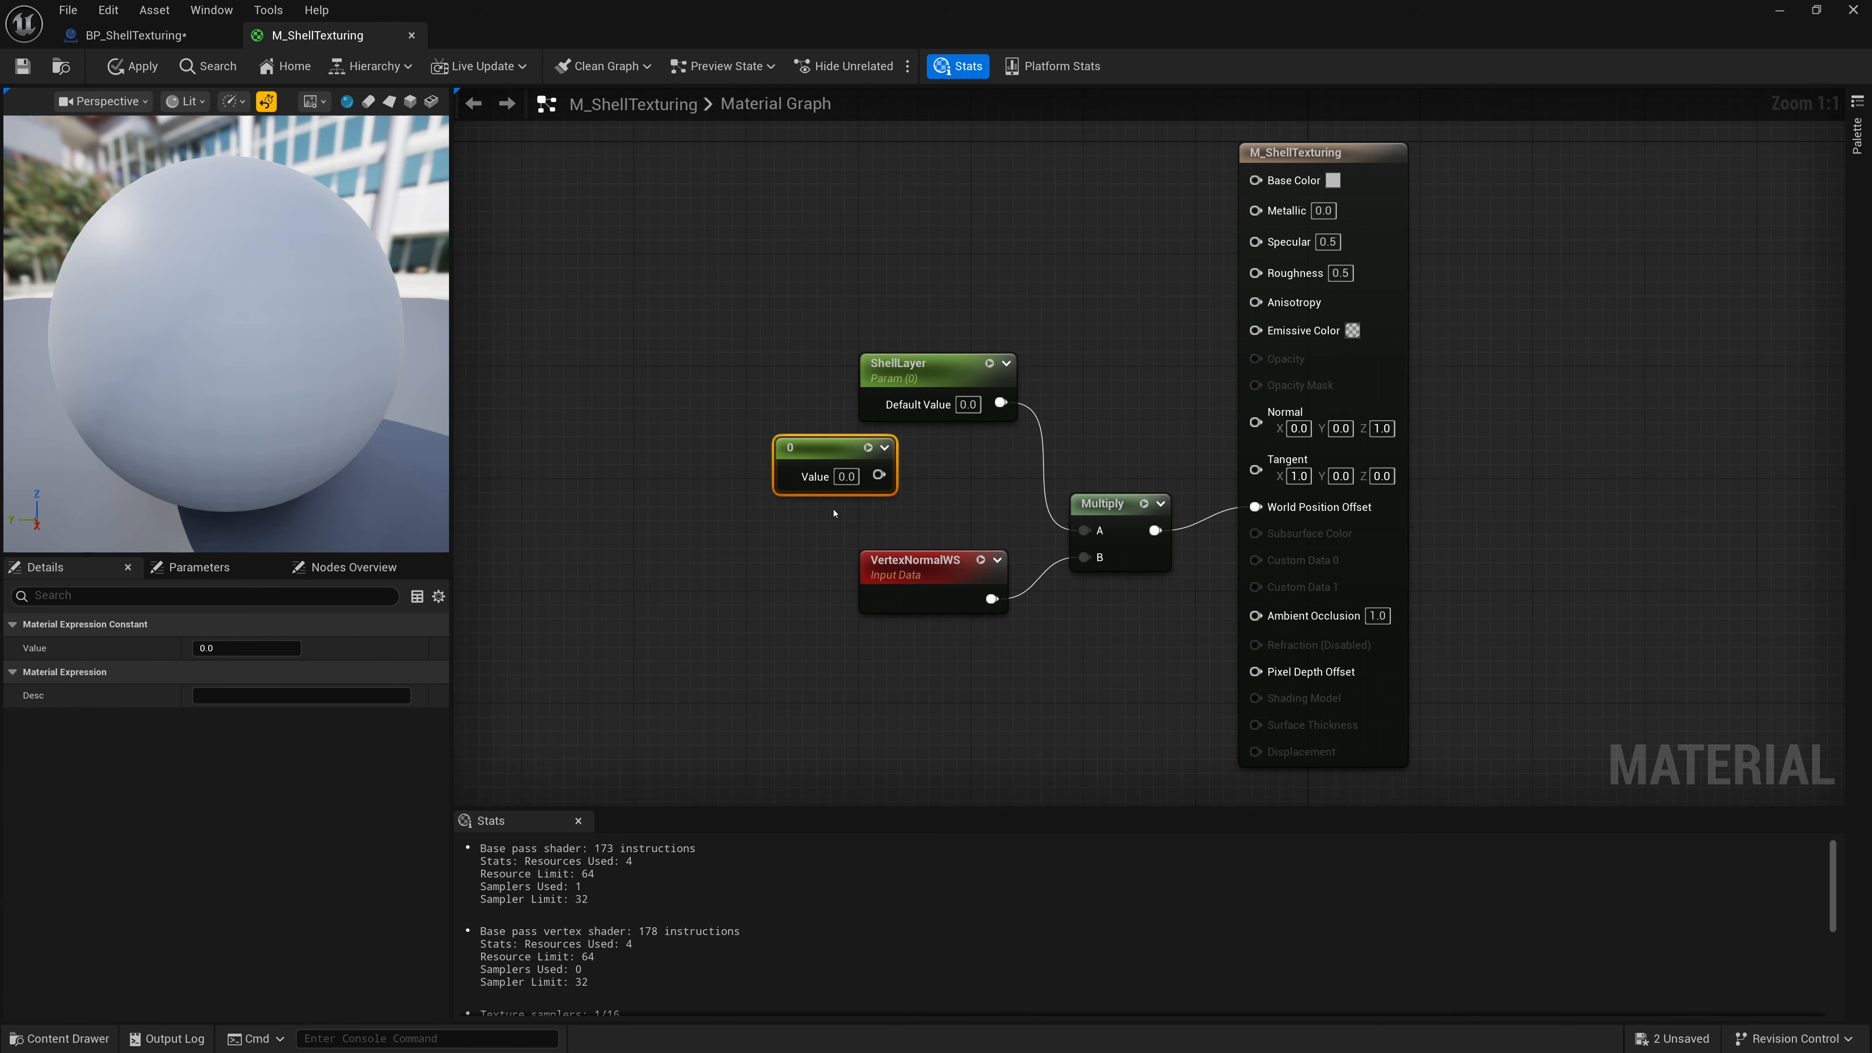
type("Shell D")
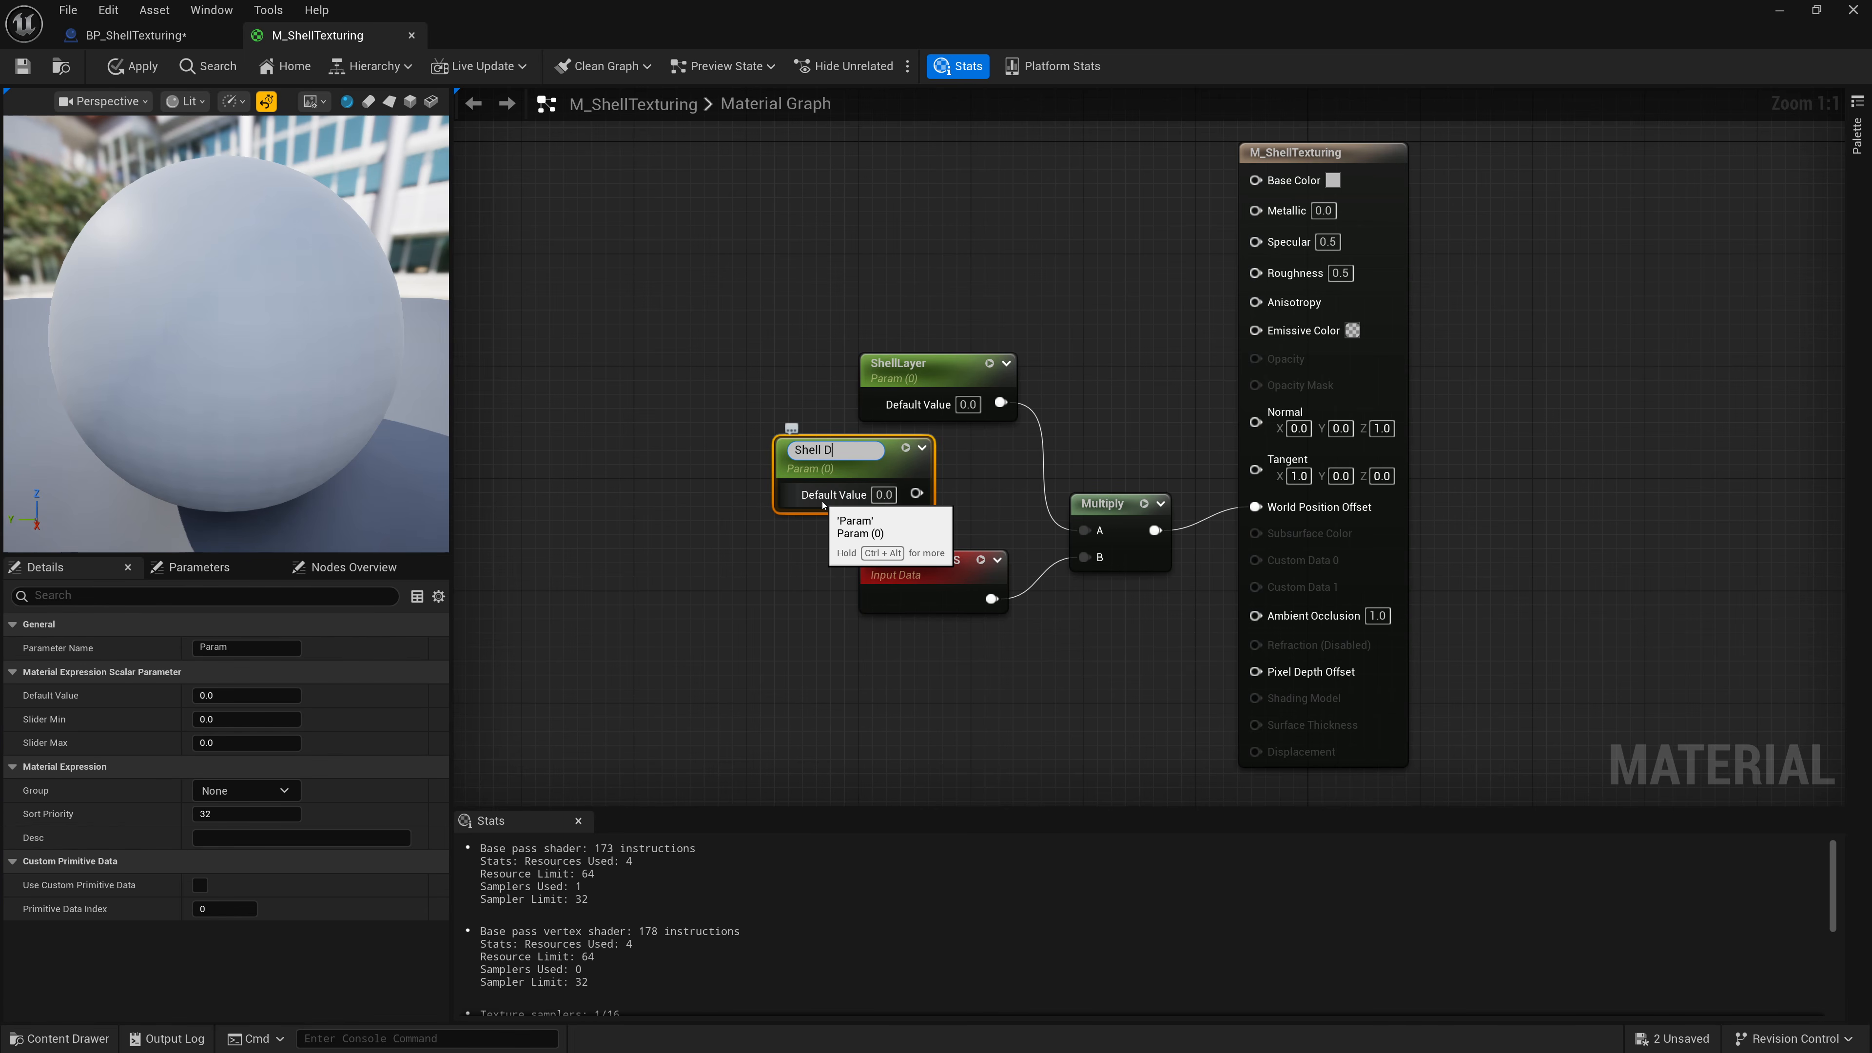
type("istance")
key("Return")
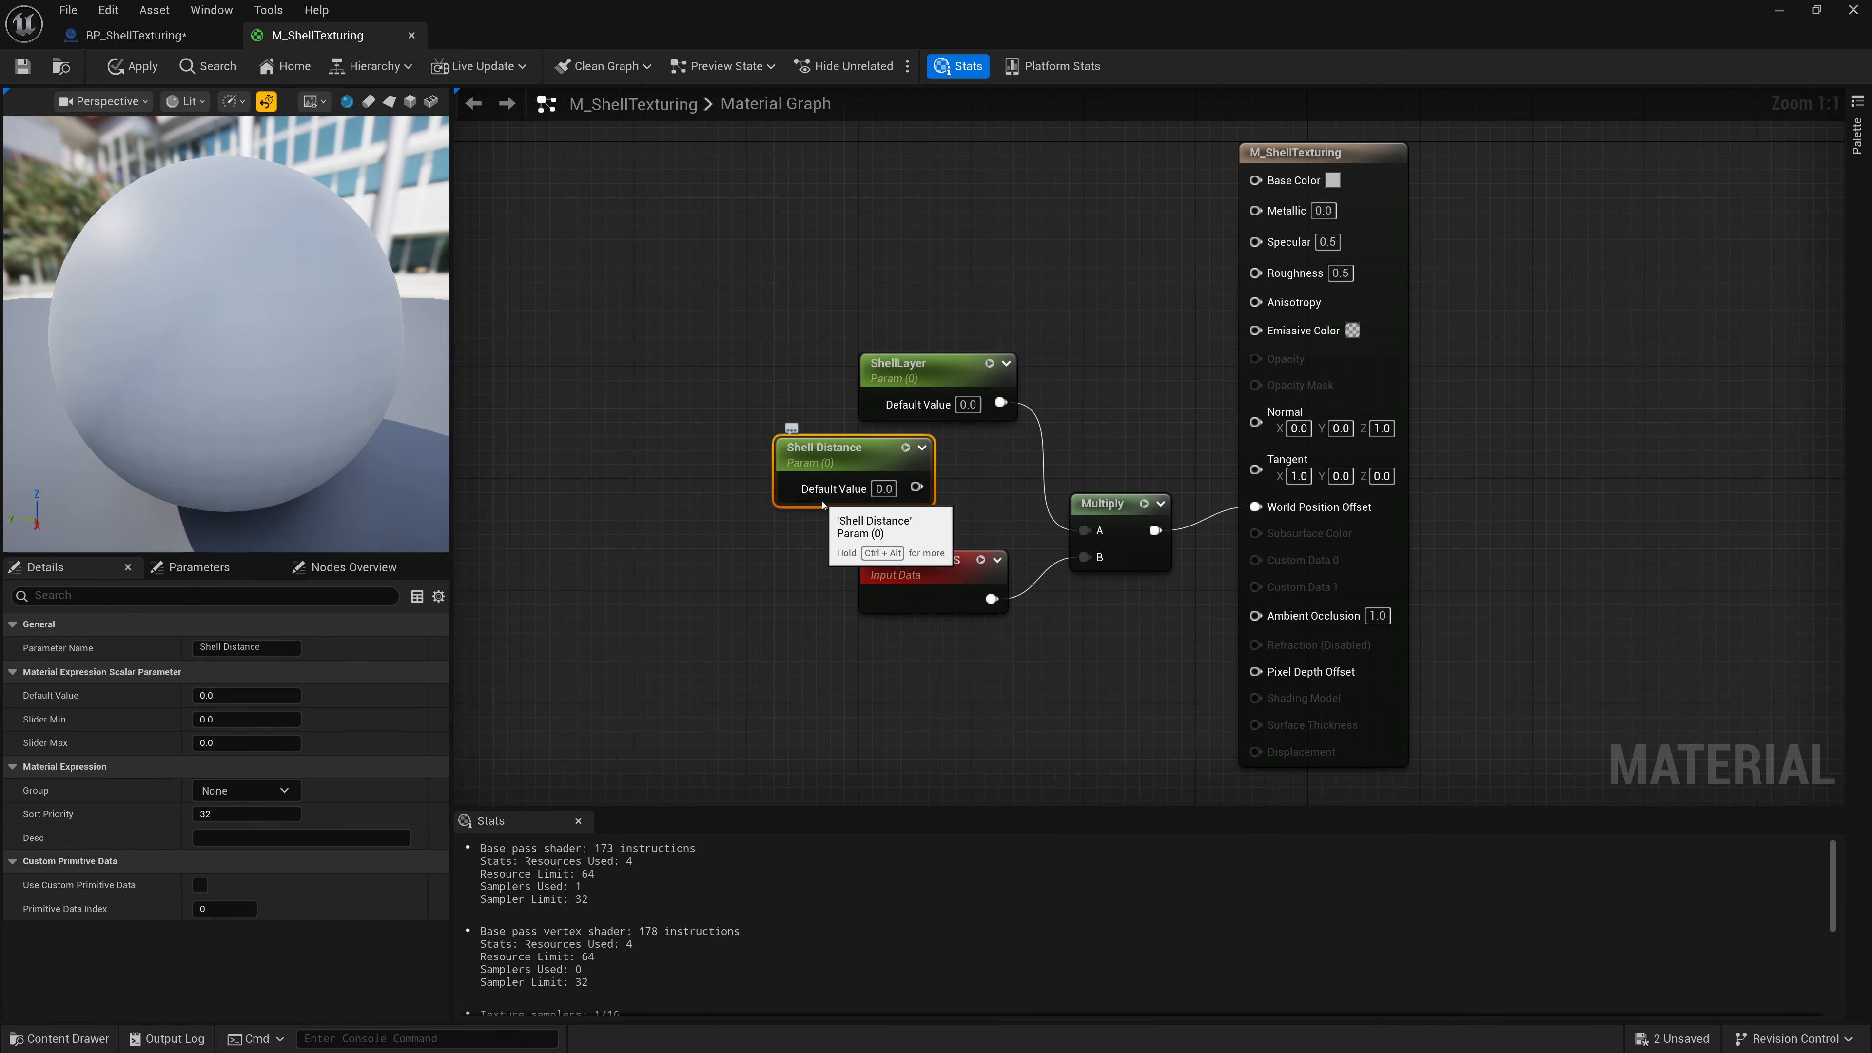
left_click(884, 489)
type("0.1")
key("Return")
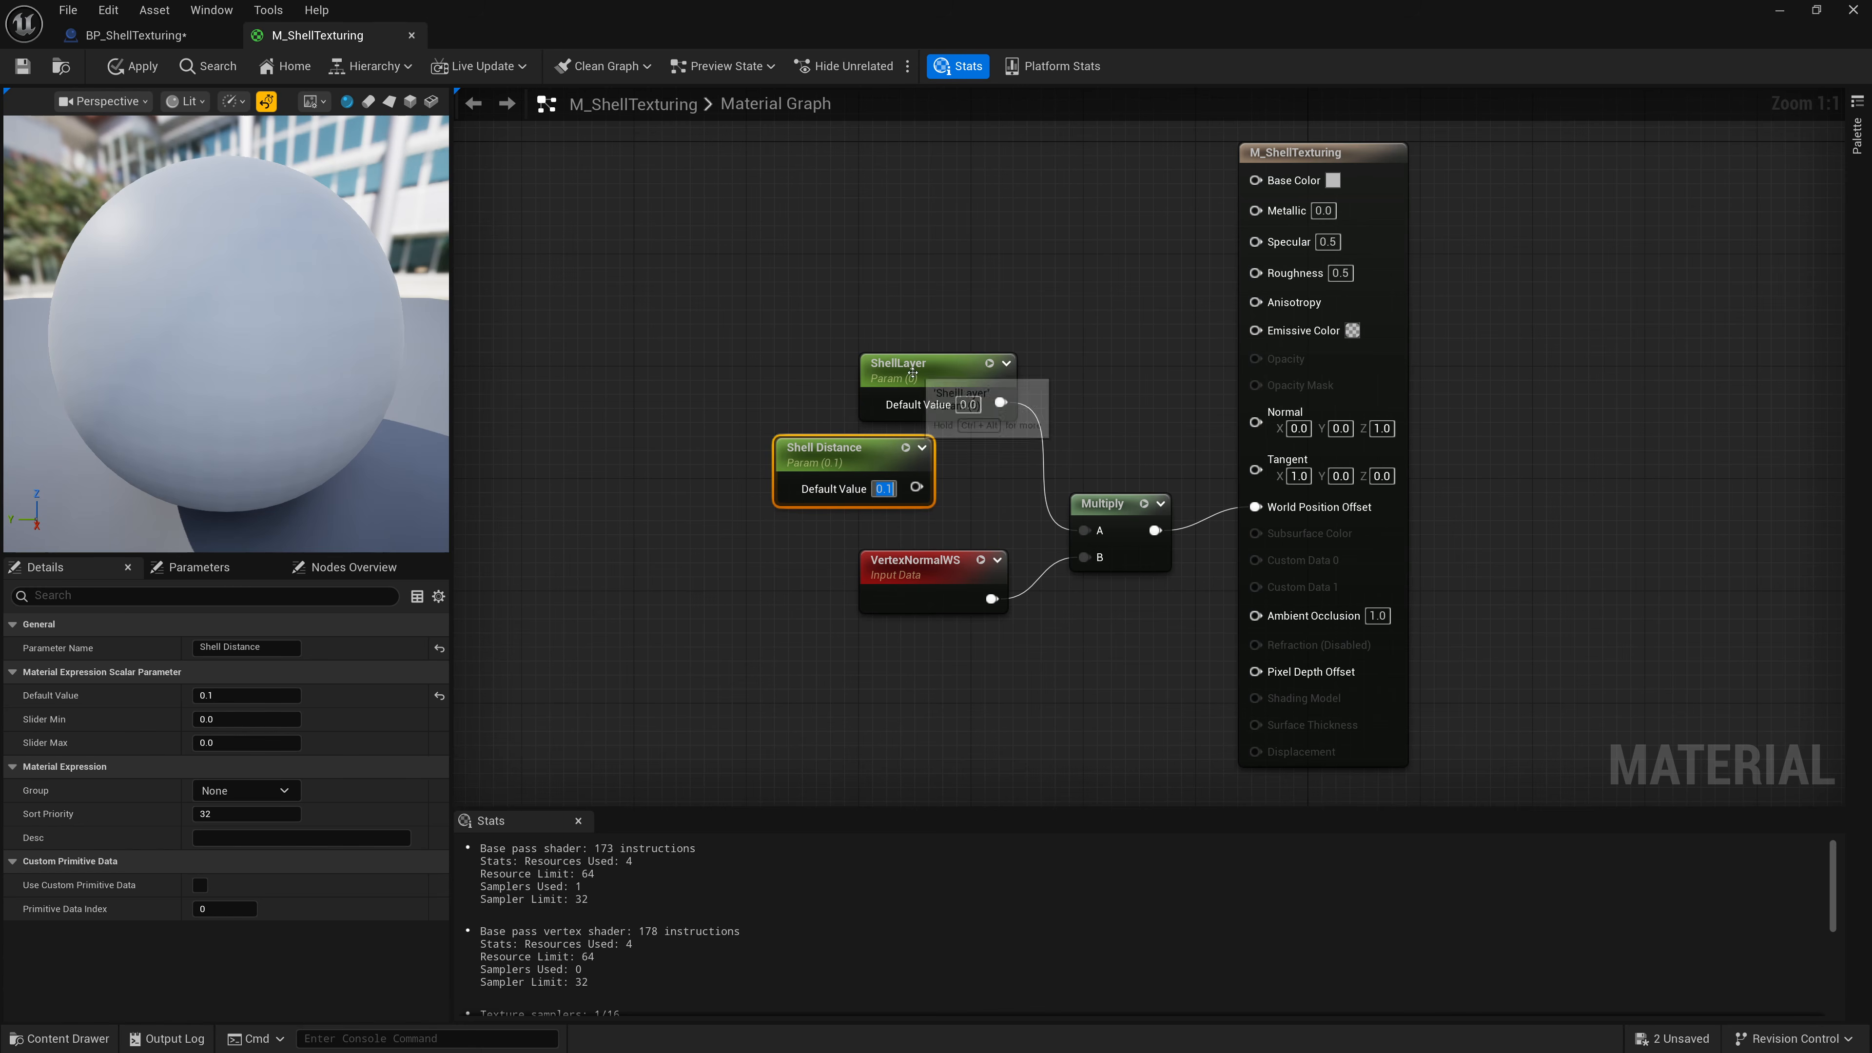
Multiply ShellLayer by Shell Distance with a new Multiply node.
left_click_drag(862, 455, 1065, 380)
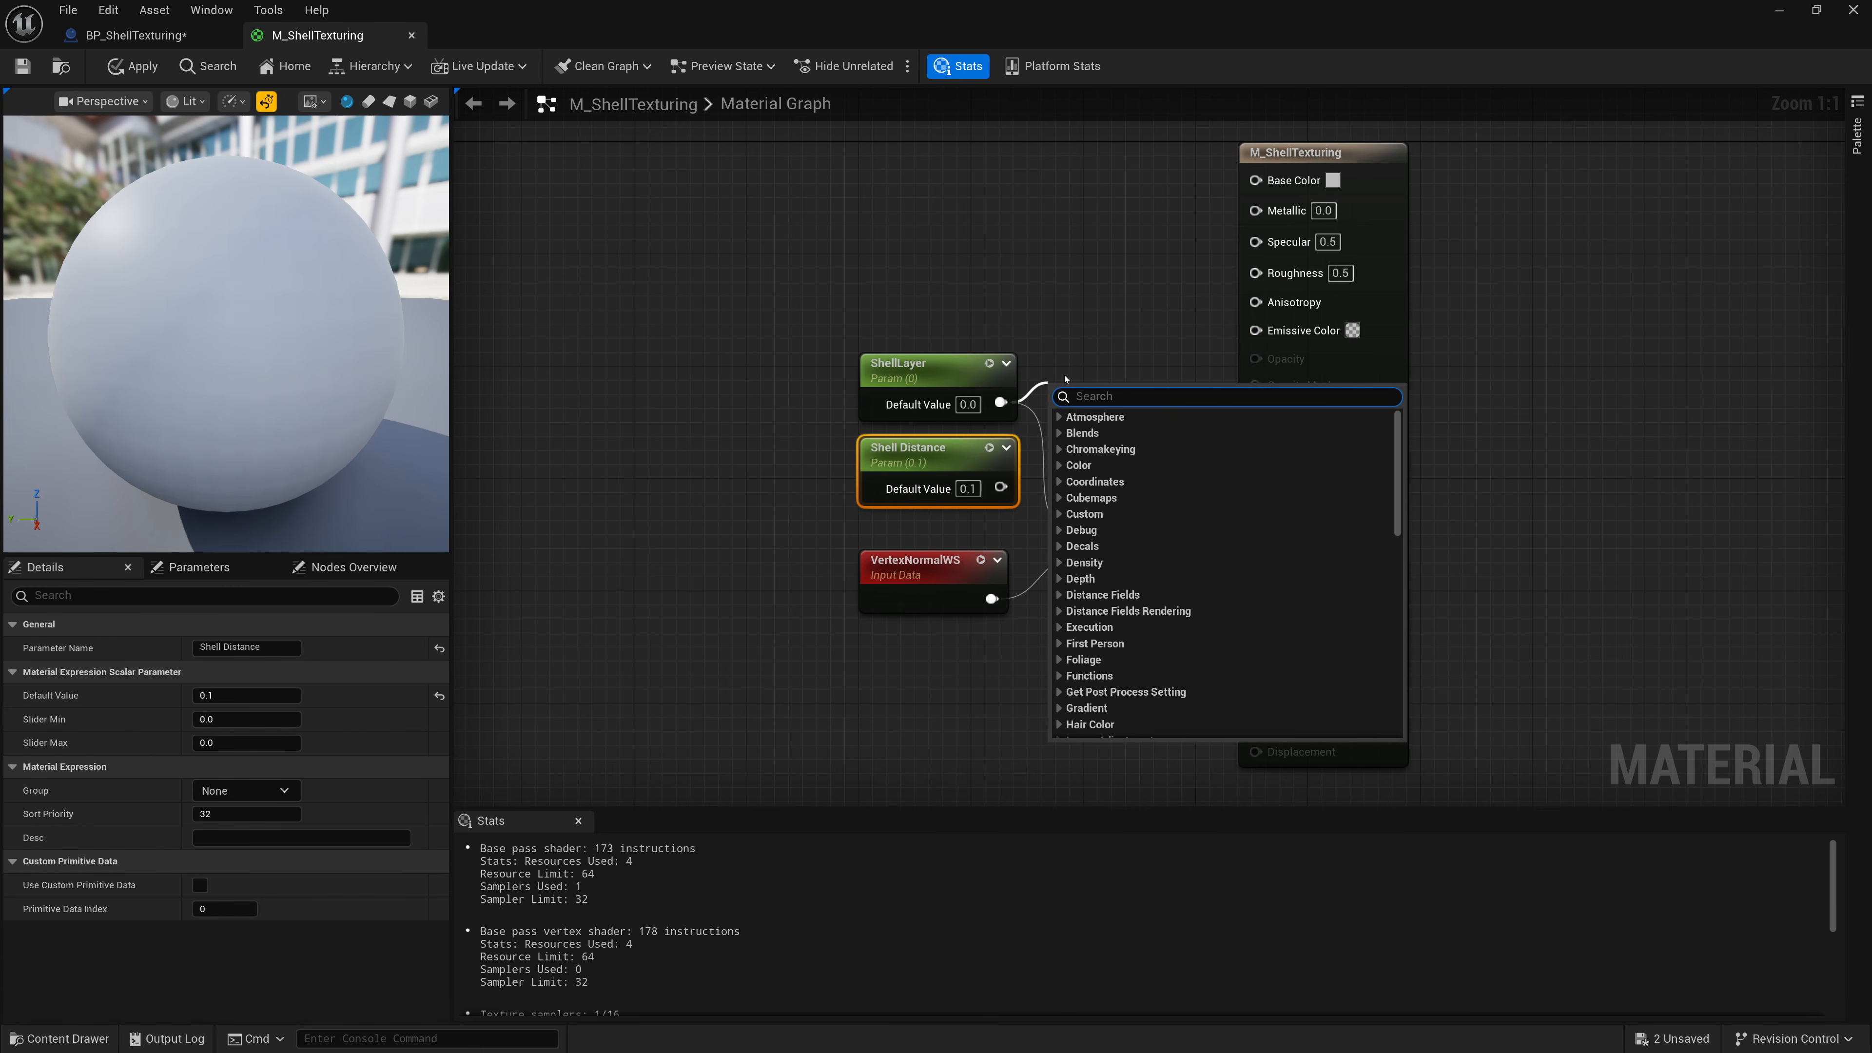
type("mult")
key("Return")
left_click_drag(1055, 446, 994, 487)
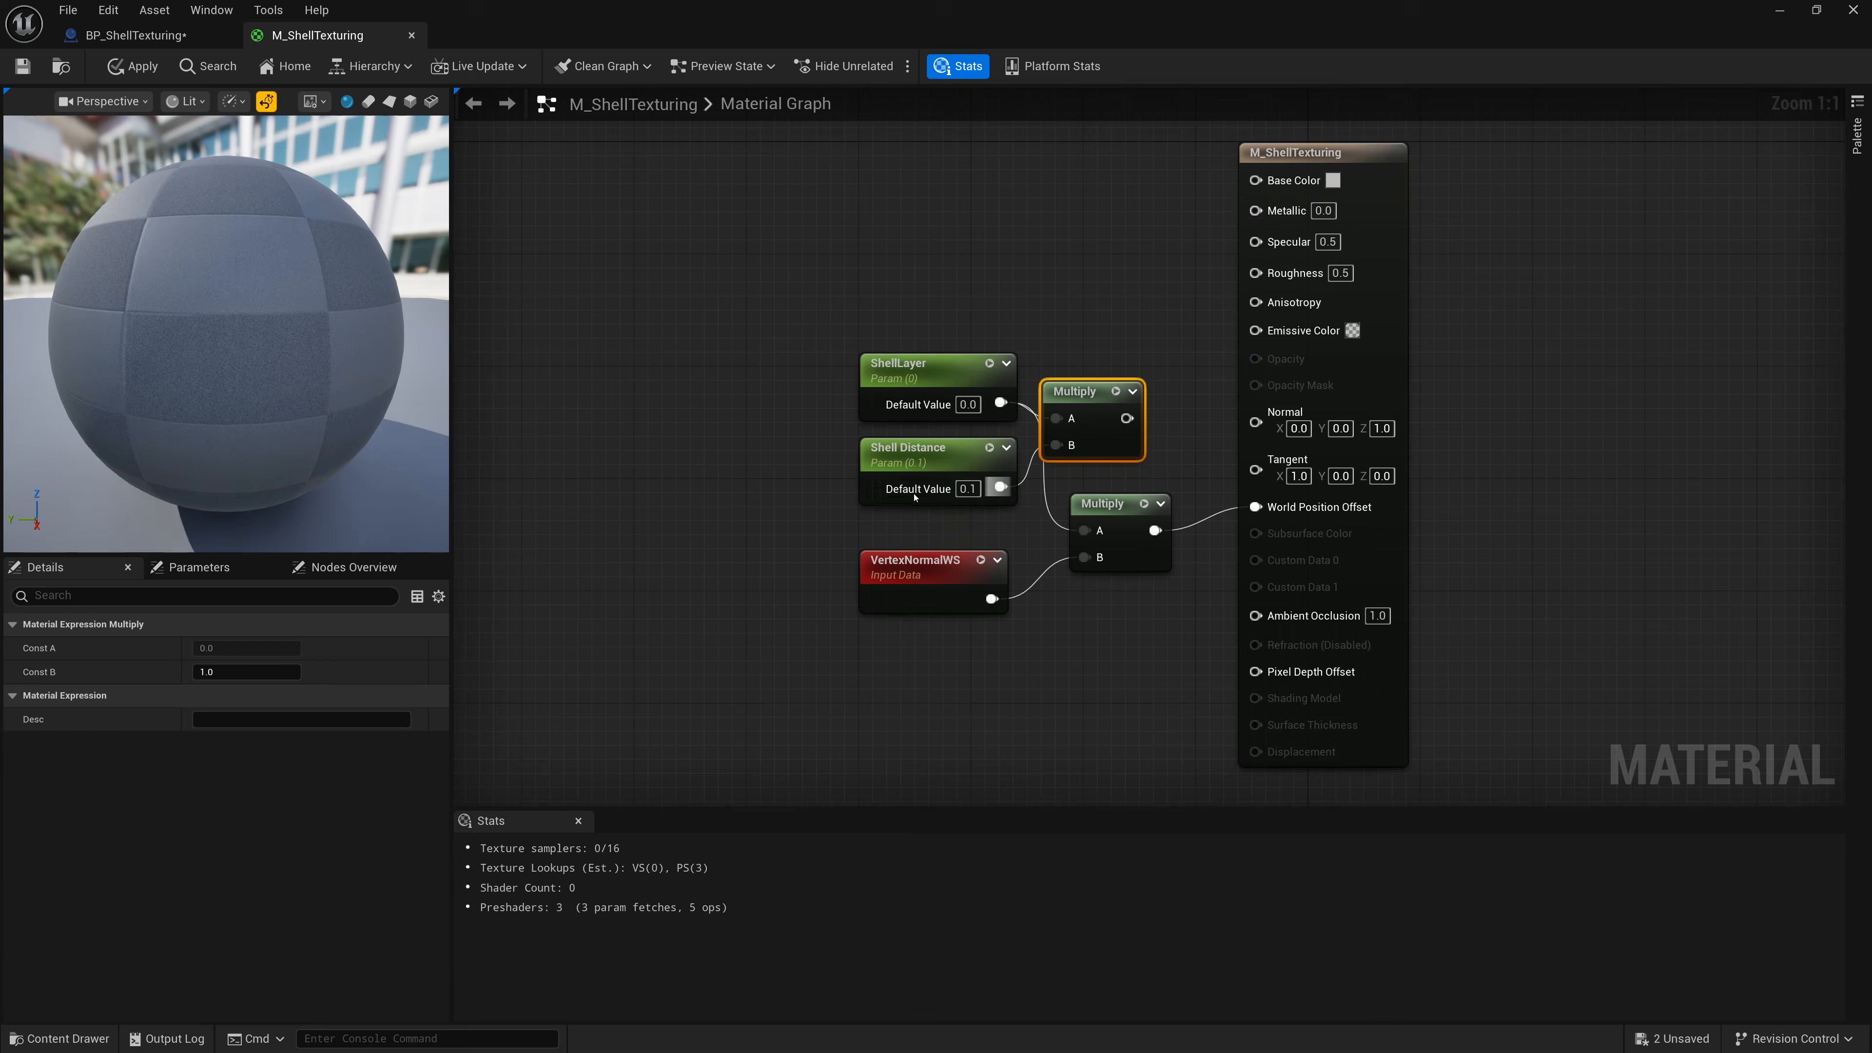
Feed that product into the A input of the Multiply driving World Position Offset and tidy the nodes.
left_click_drag(822, 315, 1105, 517)
mouse_move(1097, 413)
left_mouse_down()
mouse_move(999, 427)
mouse_move(1084, 414)
mouse_move(1068, 412)
left_mouse_up()
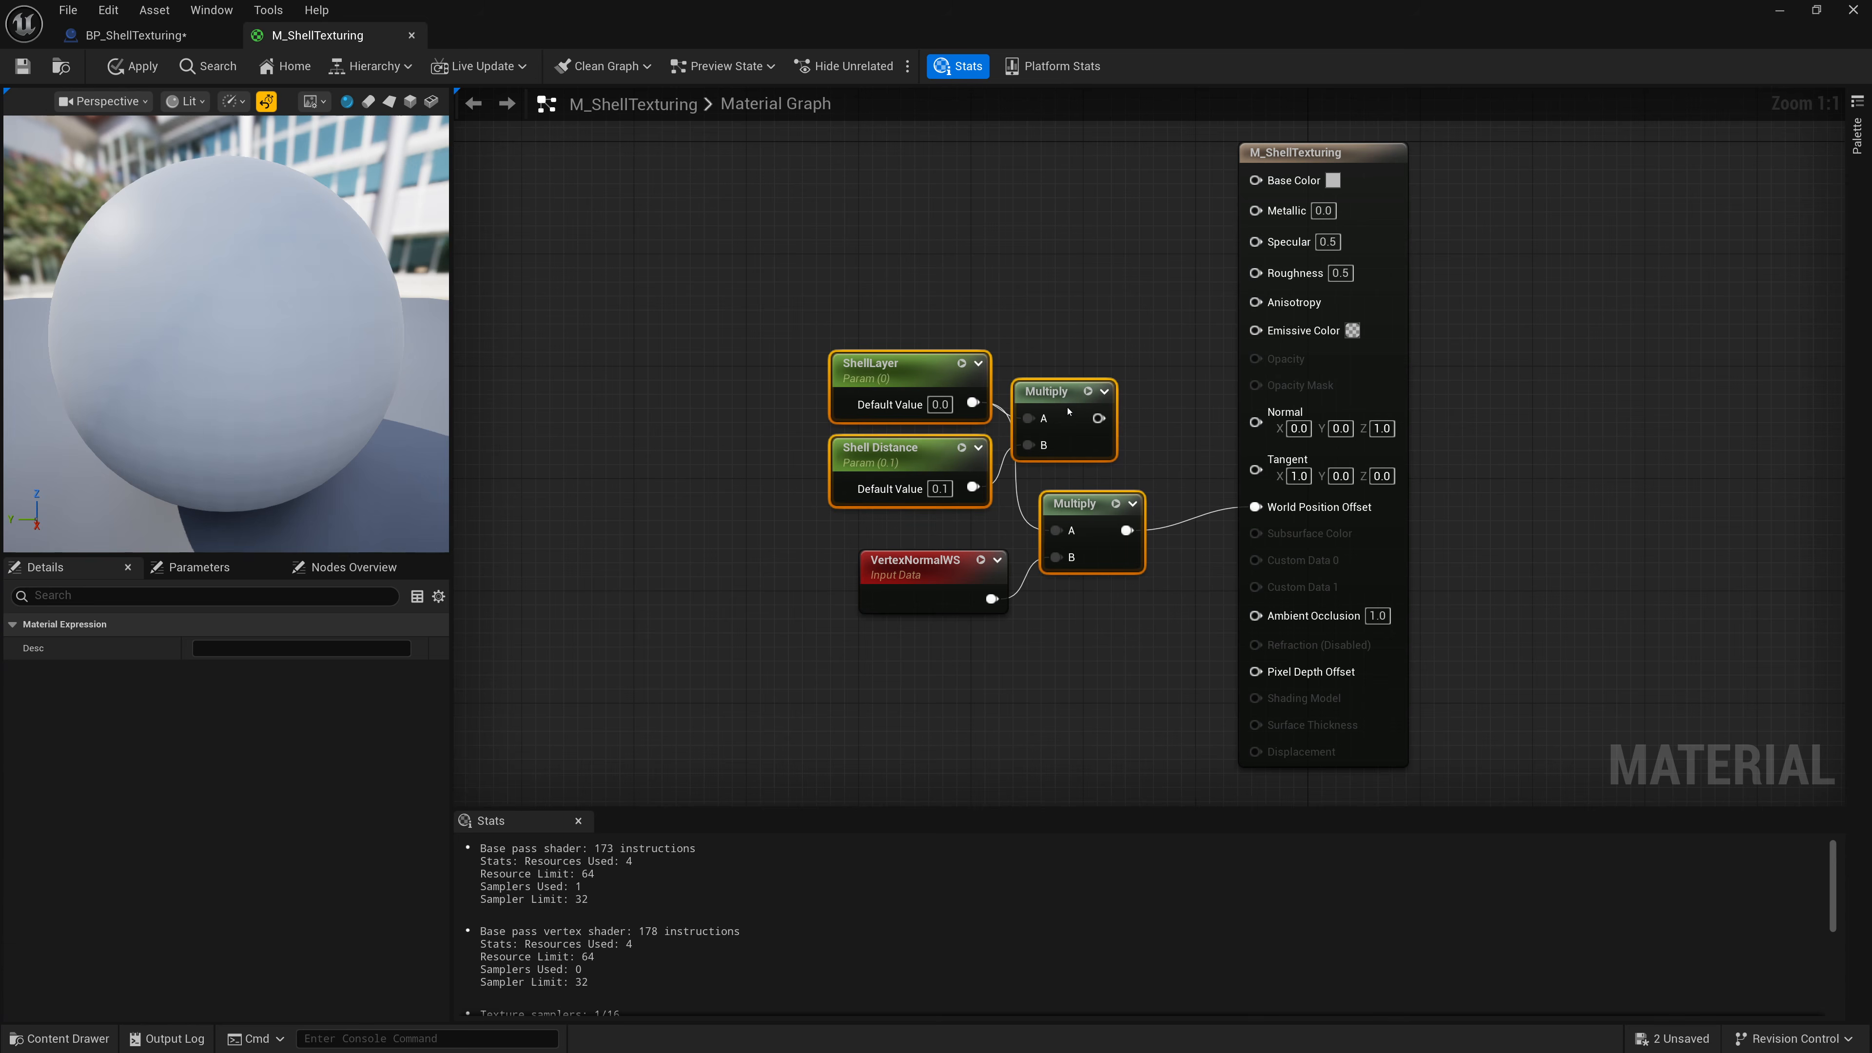
left_click(1005, 352)
left_click_drag(1060, 319, 911, 472)
left_click_drag(1036, 411, 1070, 531)
left_click(1005, 456)
left_click_drag(1024, 339, 769, 482)
left_click_drag(922, 433, 892, 460)
left_click(983, 427)
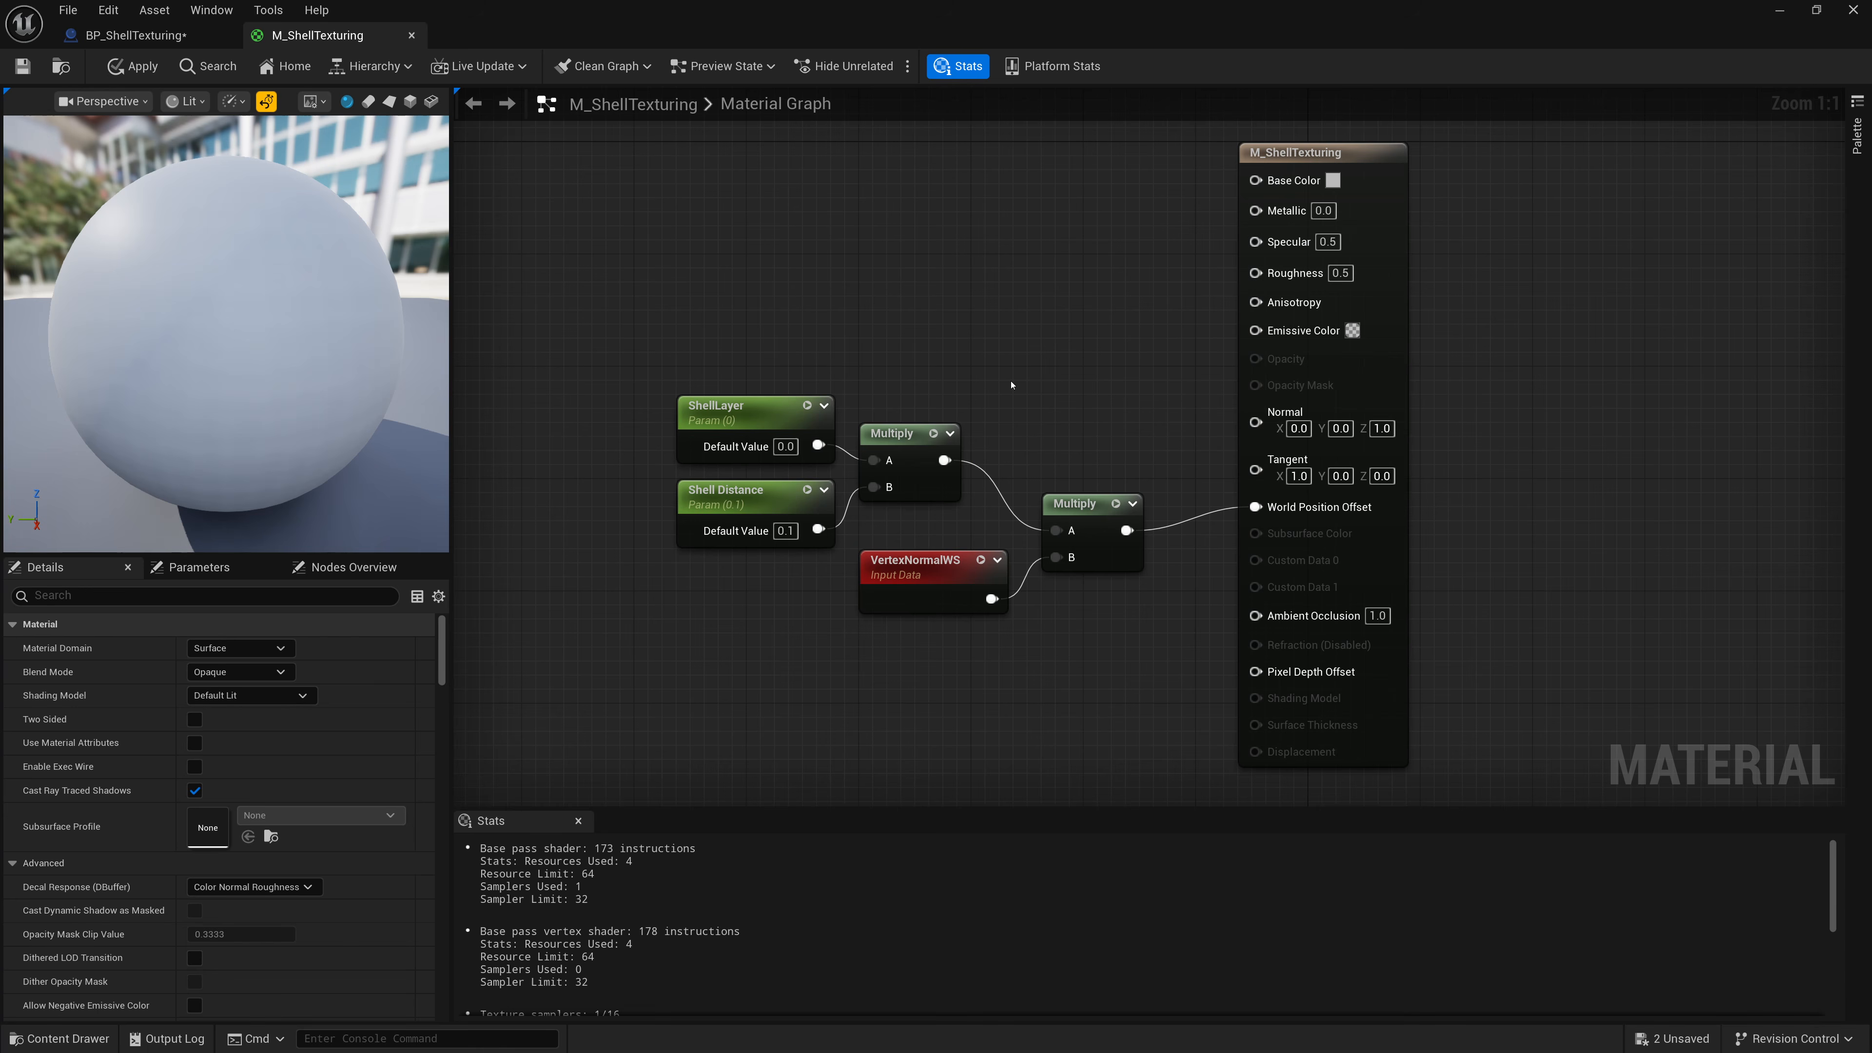
Save the material and return to the BP_ShellTexturing blueprint.
left_click(730, 496)
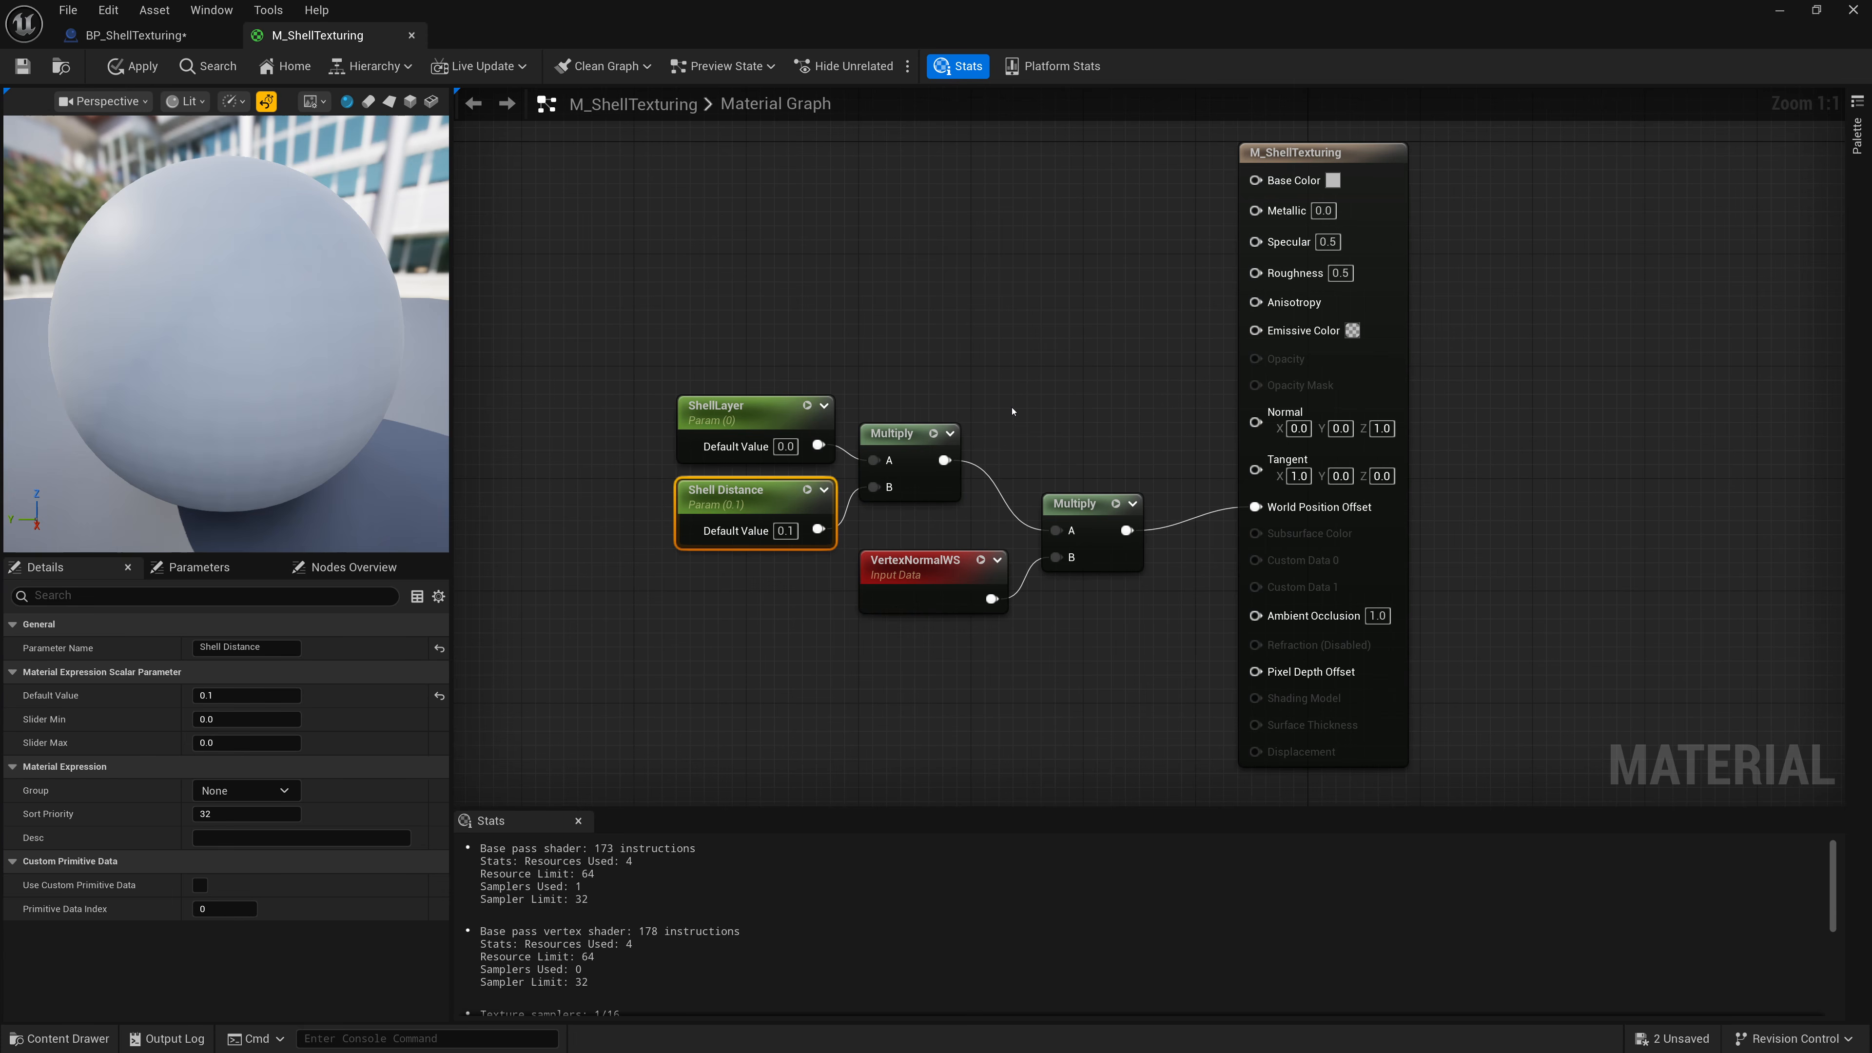
left_click(22, 66)
left_click(136, 34)
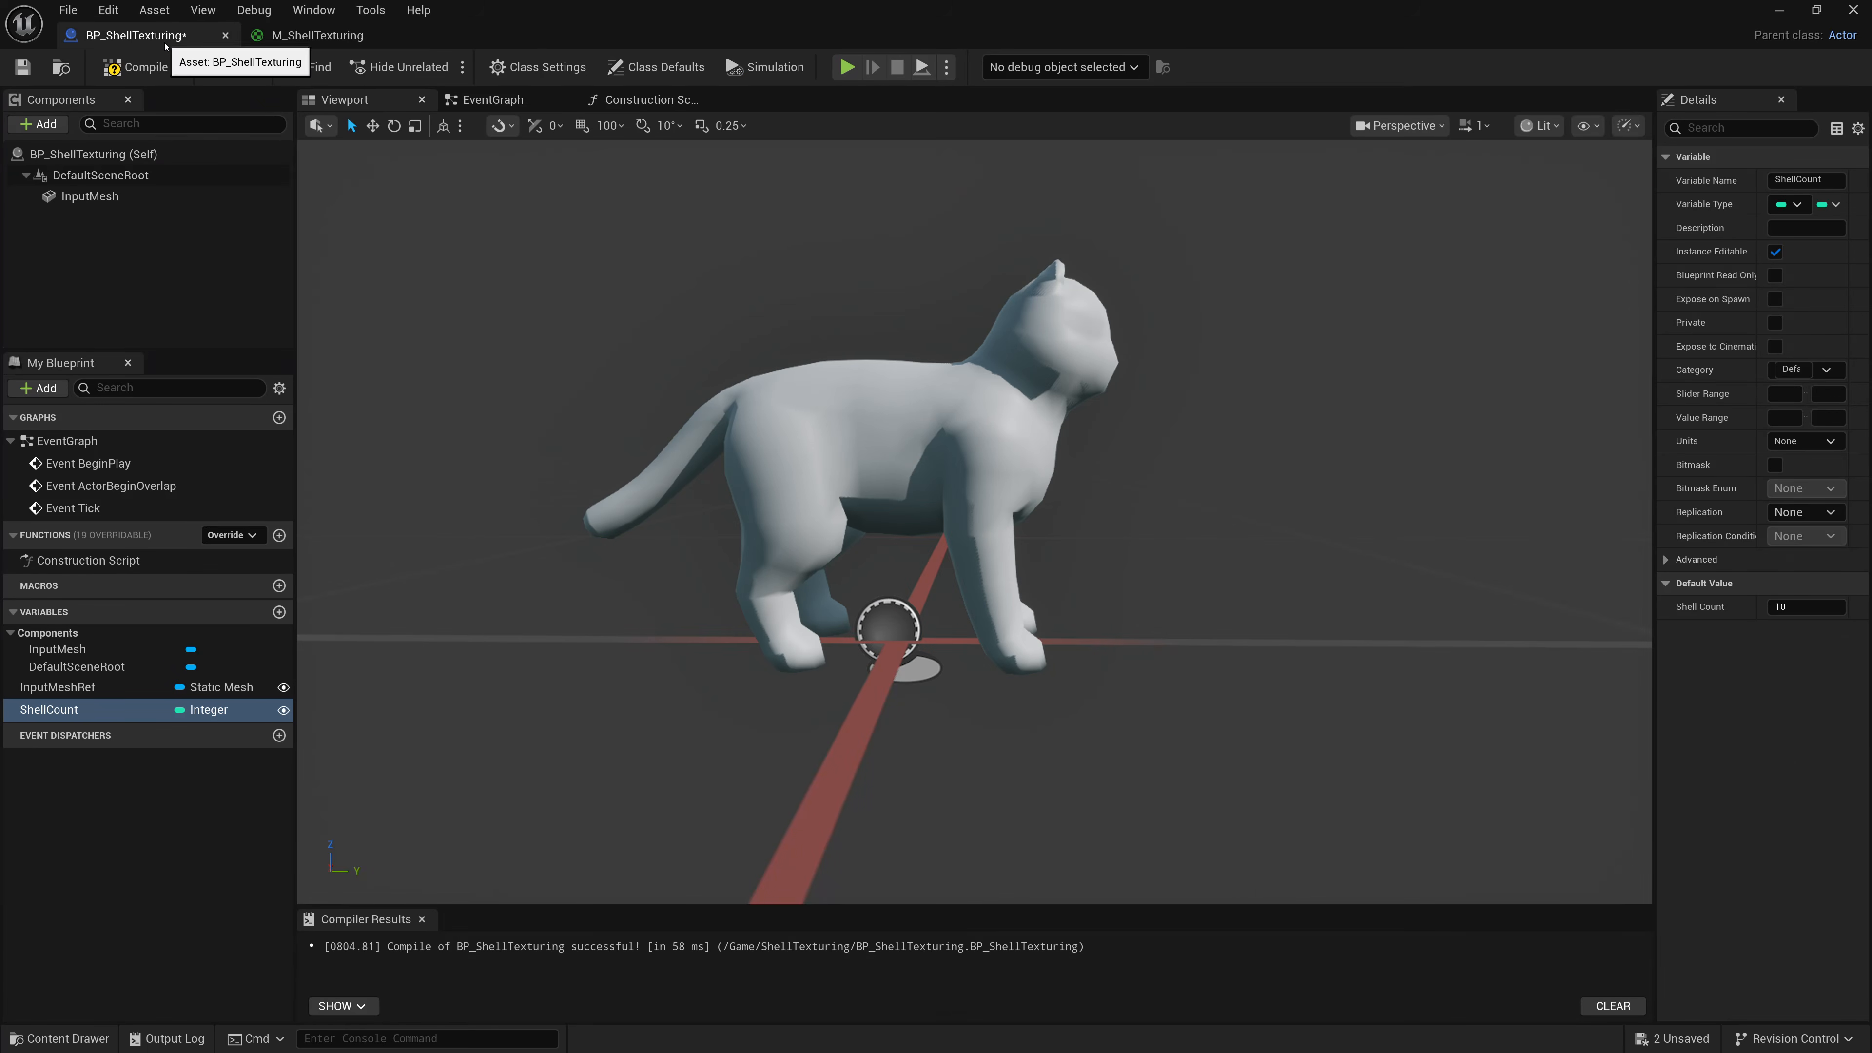
Inspect the cat mesh in wireframe mode from several positions, then return to lit mode.
left_click(1539, 125)
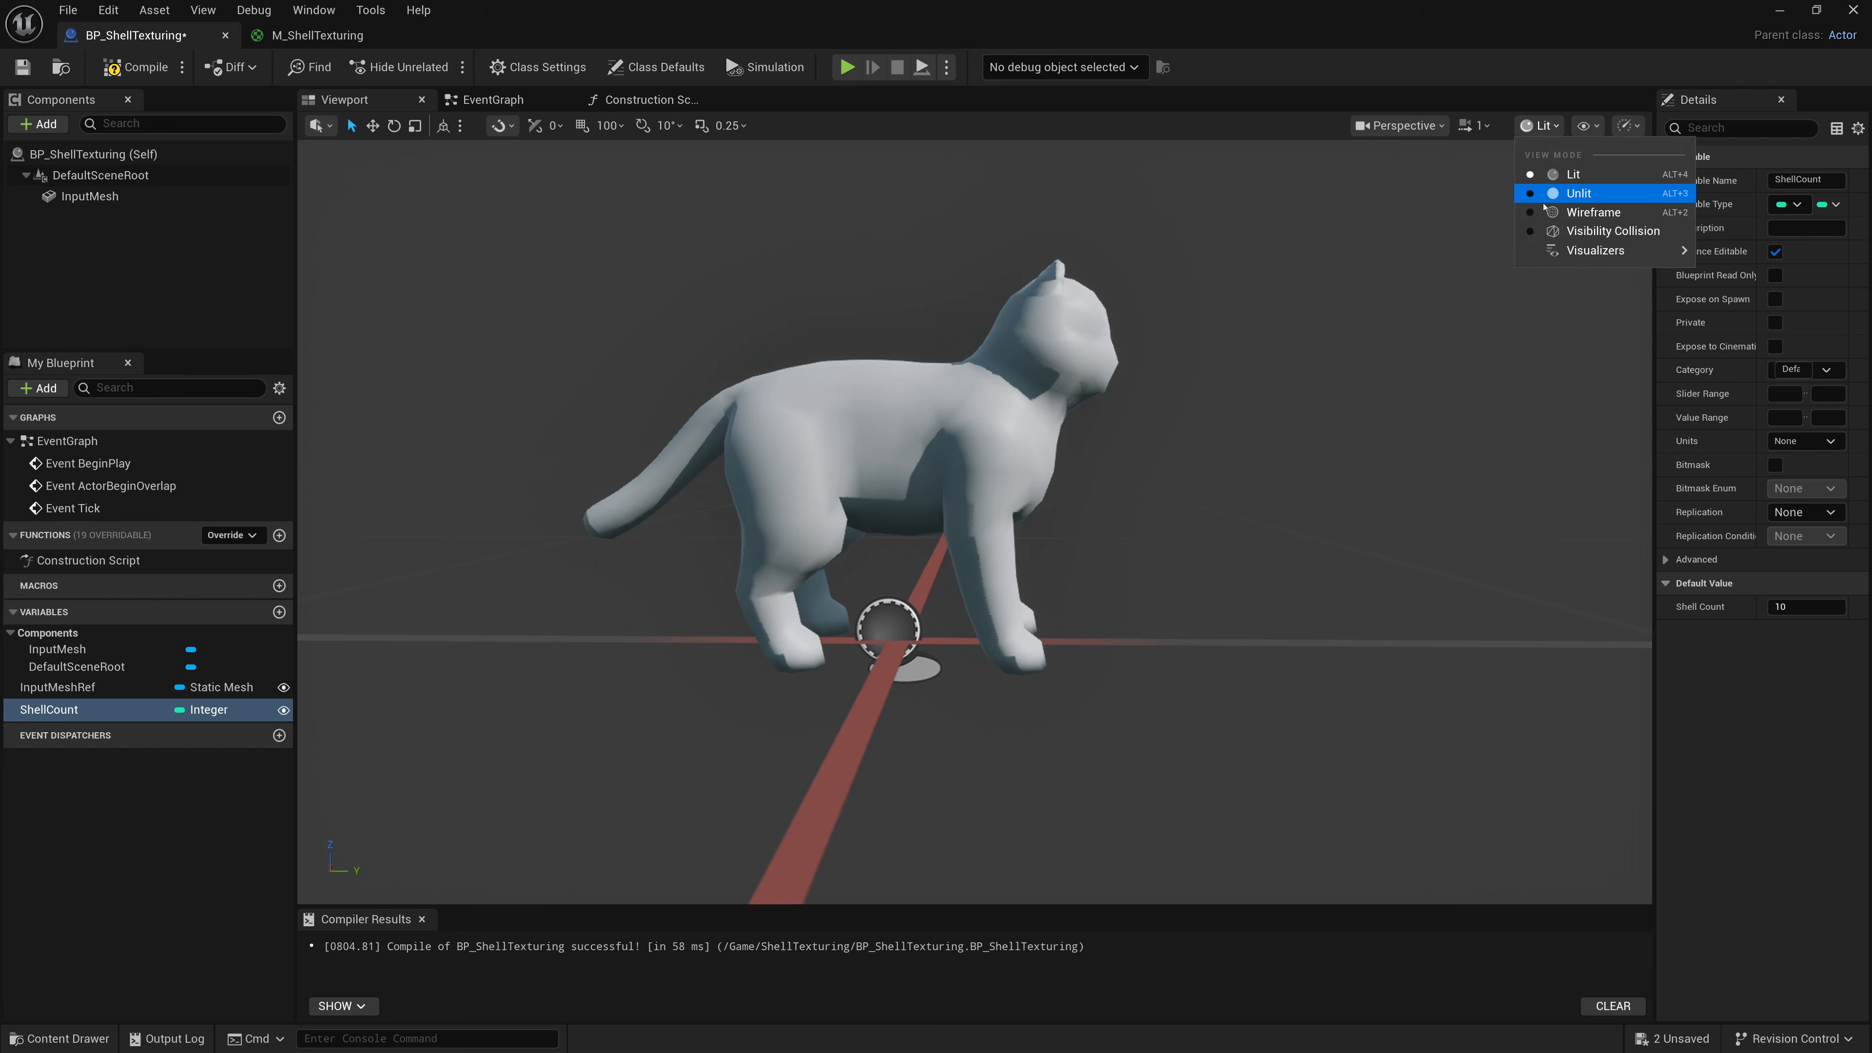
left_click(1555, 215)
key("w")
mouse_move(1082, 590)
right_mouse_down()
mouse_move(1108, 567)
mouse_move(1127, 627)
mouse_move(1101, 598)
right_mouse_up()
key("s")
key("w")
scroll(1107, 612, "down", 5)
key("s")
key("a")
key("s")
key("d")
left_click(1517, 125)
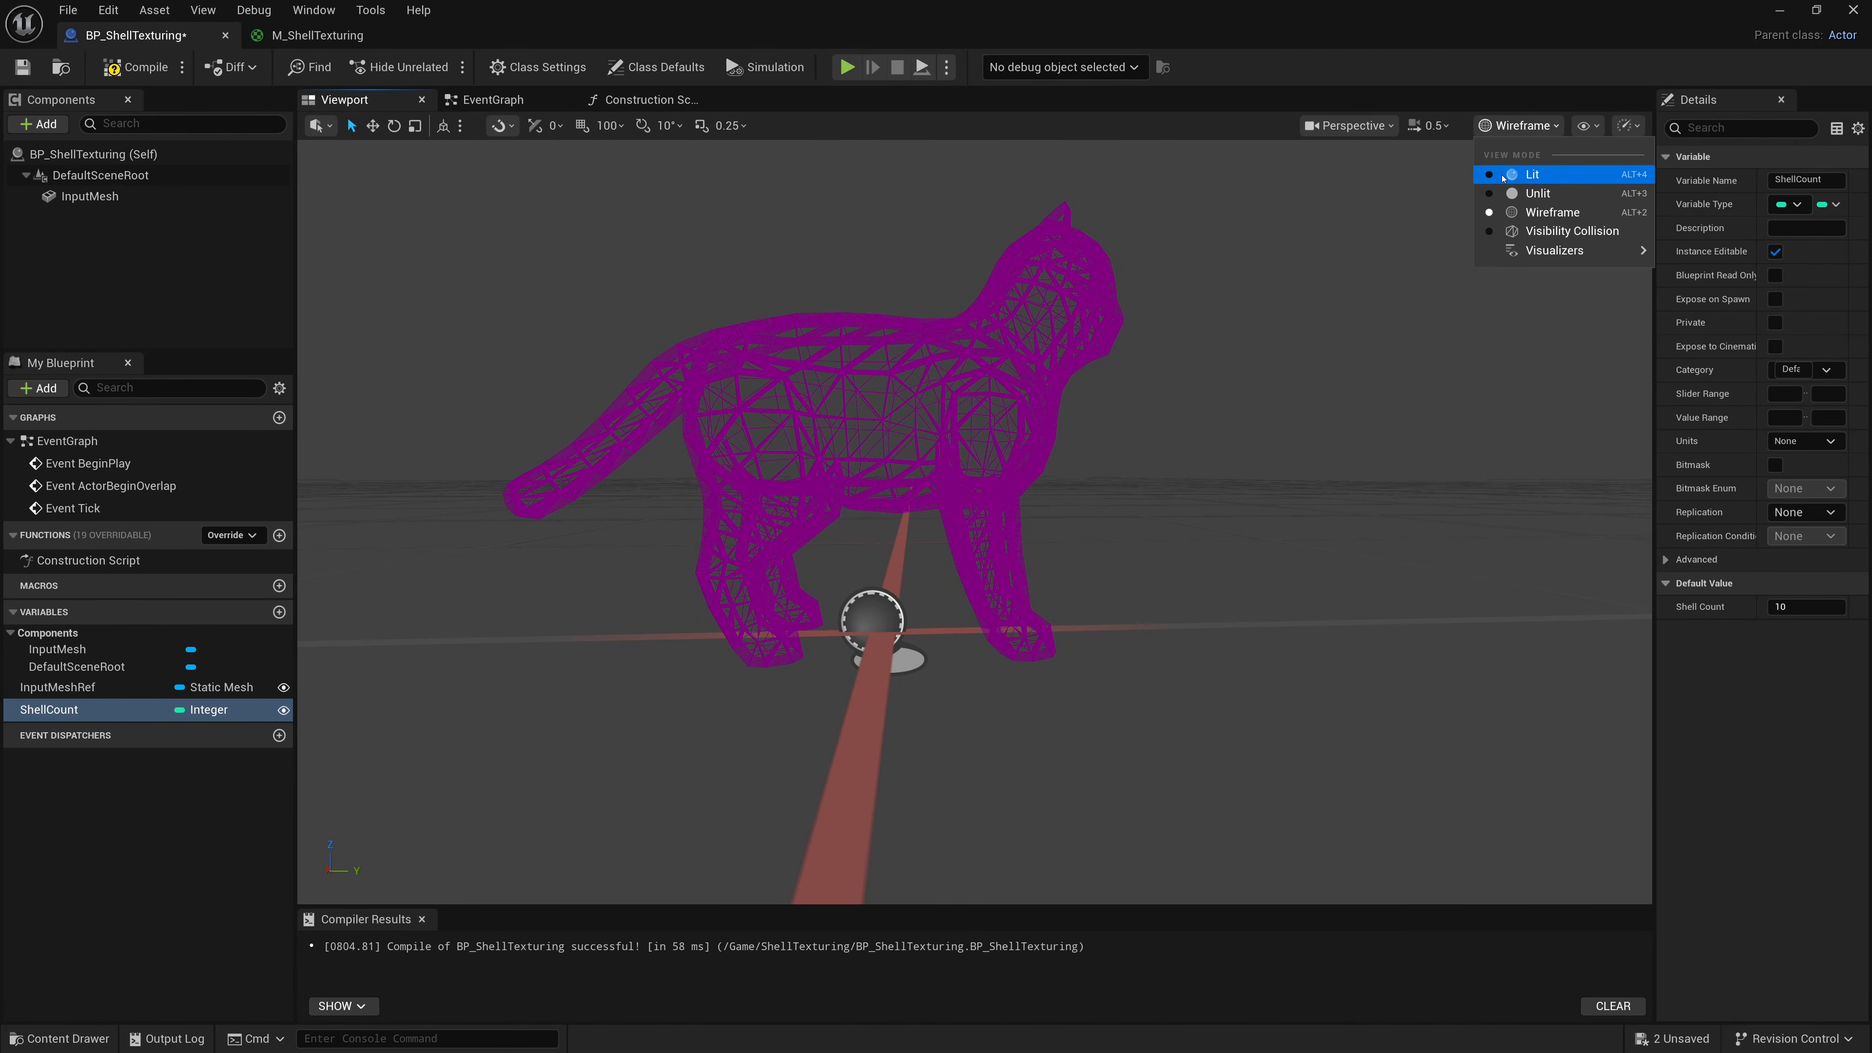
left_click(1511, 174)
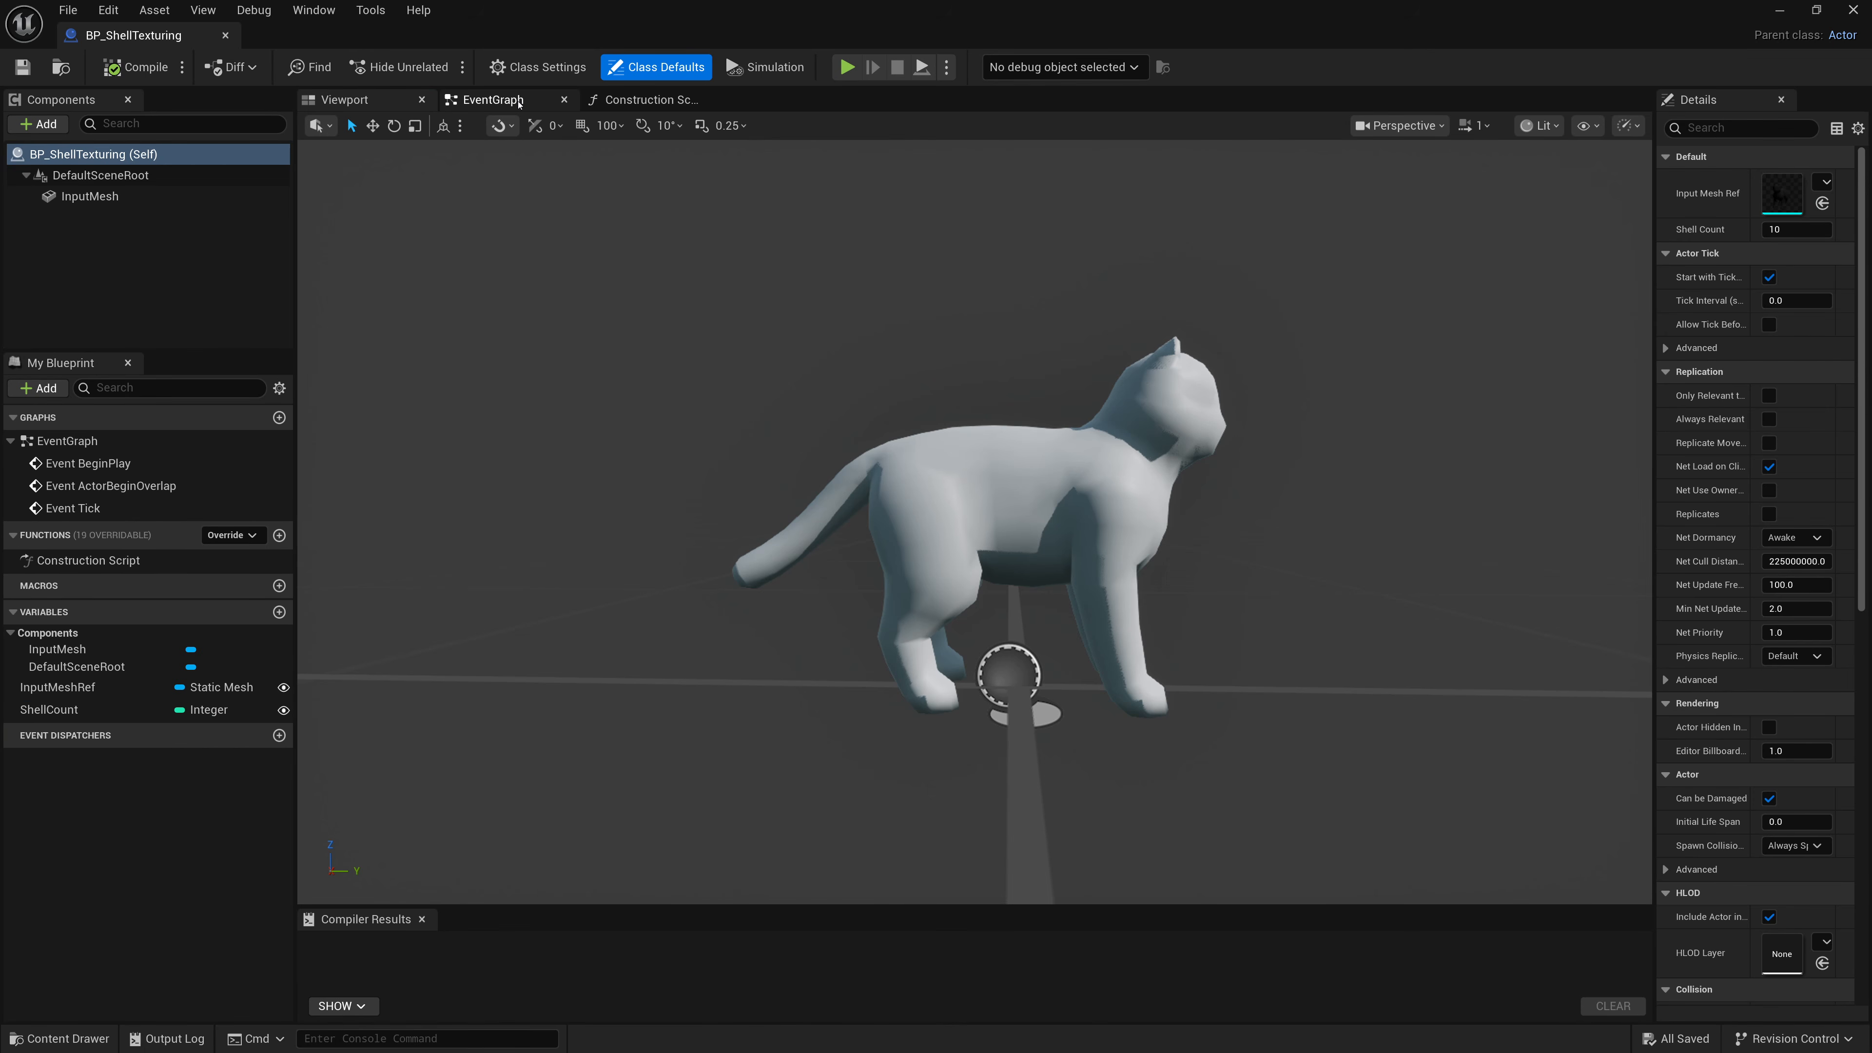
In the Construction Script, add an Attach Component To Component node after the Set Scalar Parameter node.
left_click(647, 99)
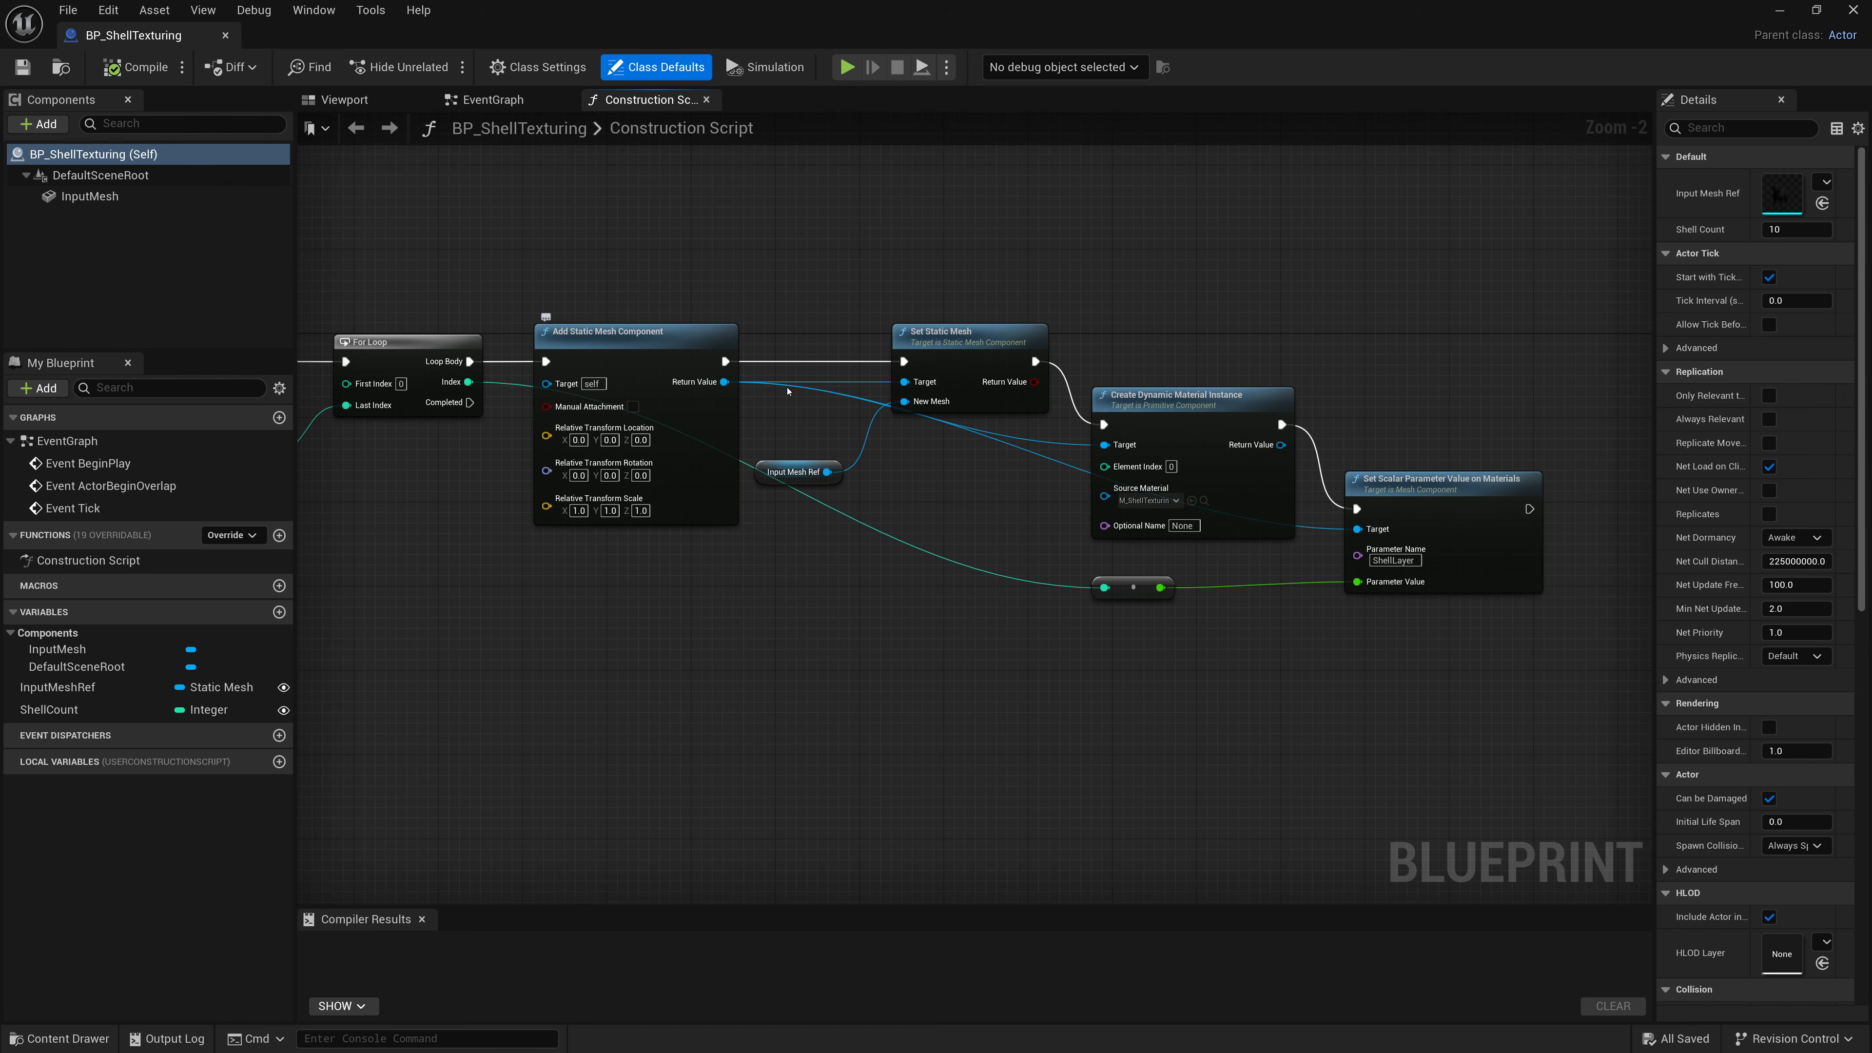
right_click_drag(1251, 309, 725, 280)
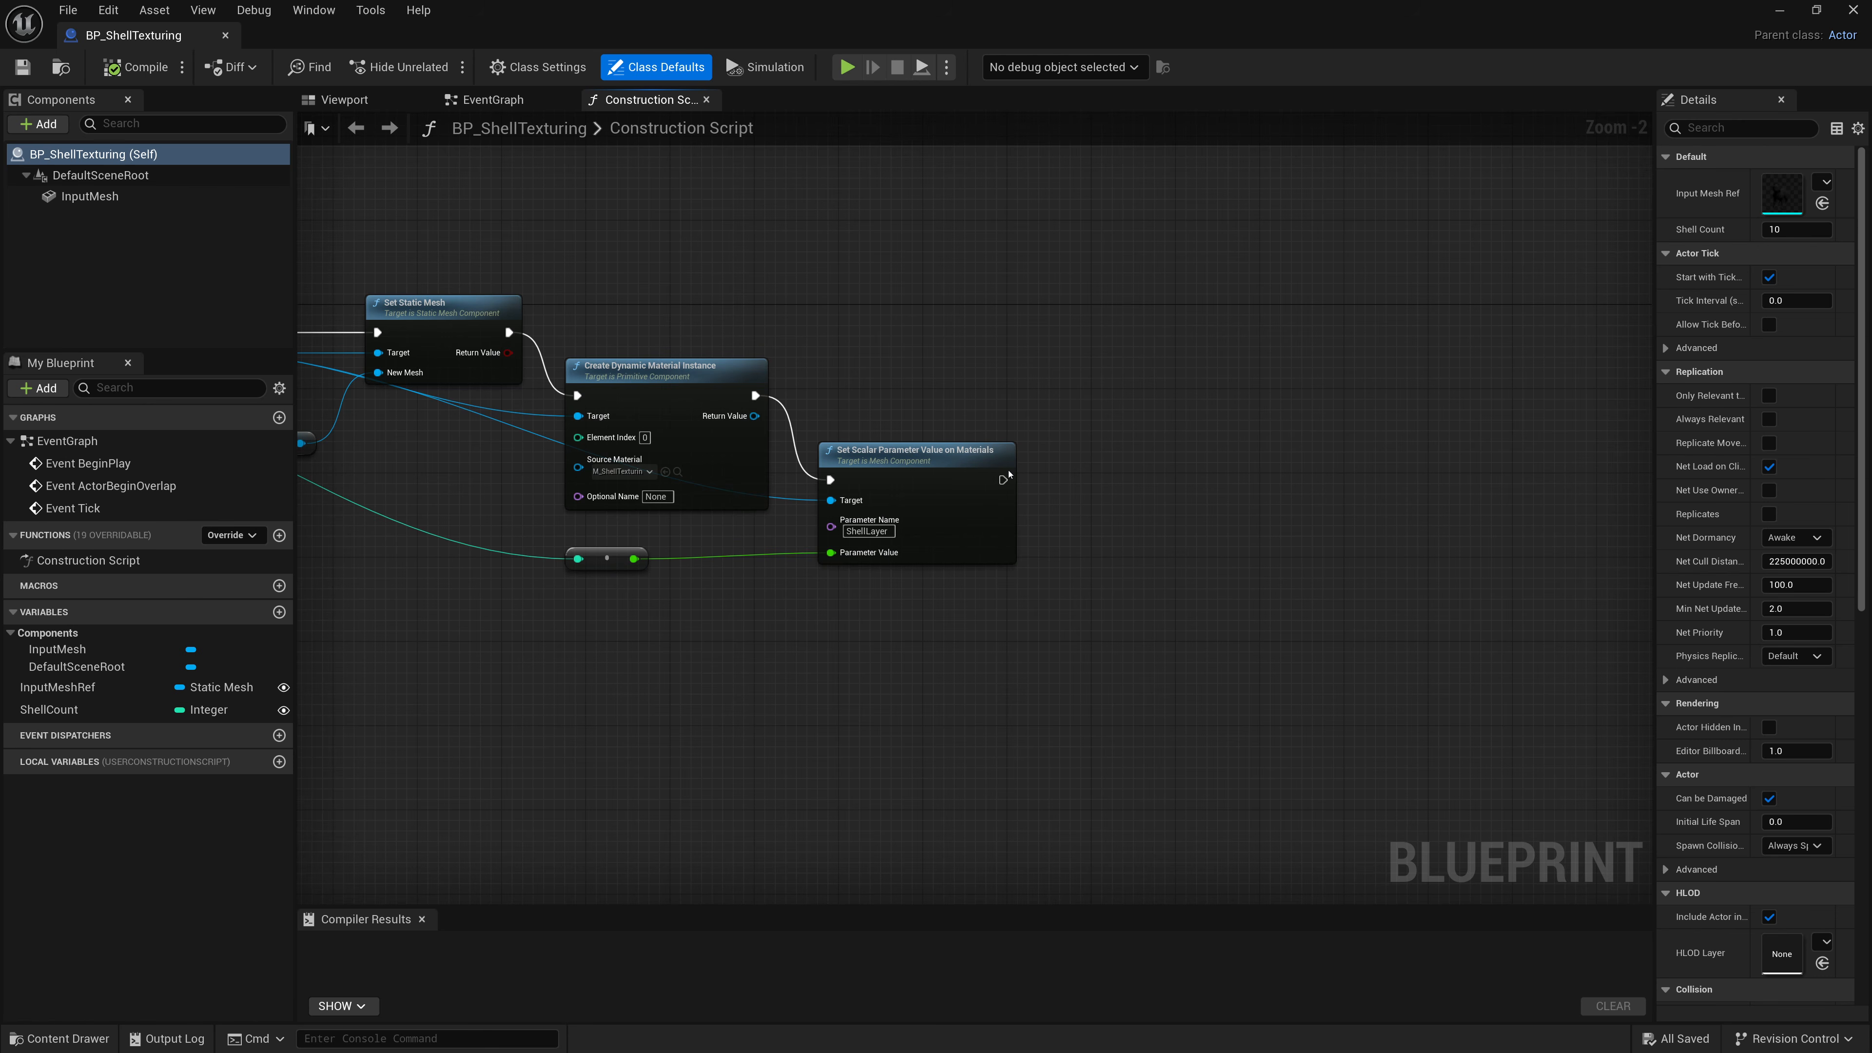
left_click_drag(1008, 476, 1078, 463)
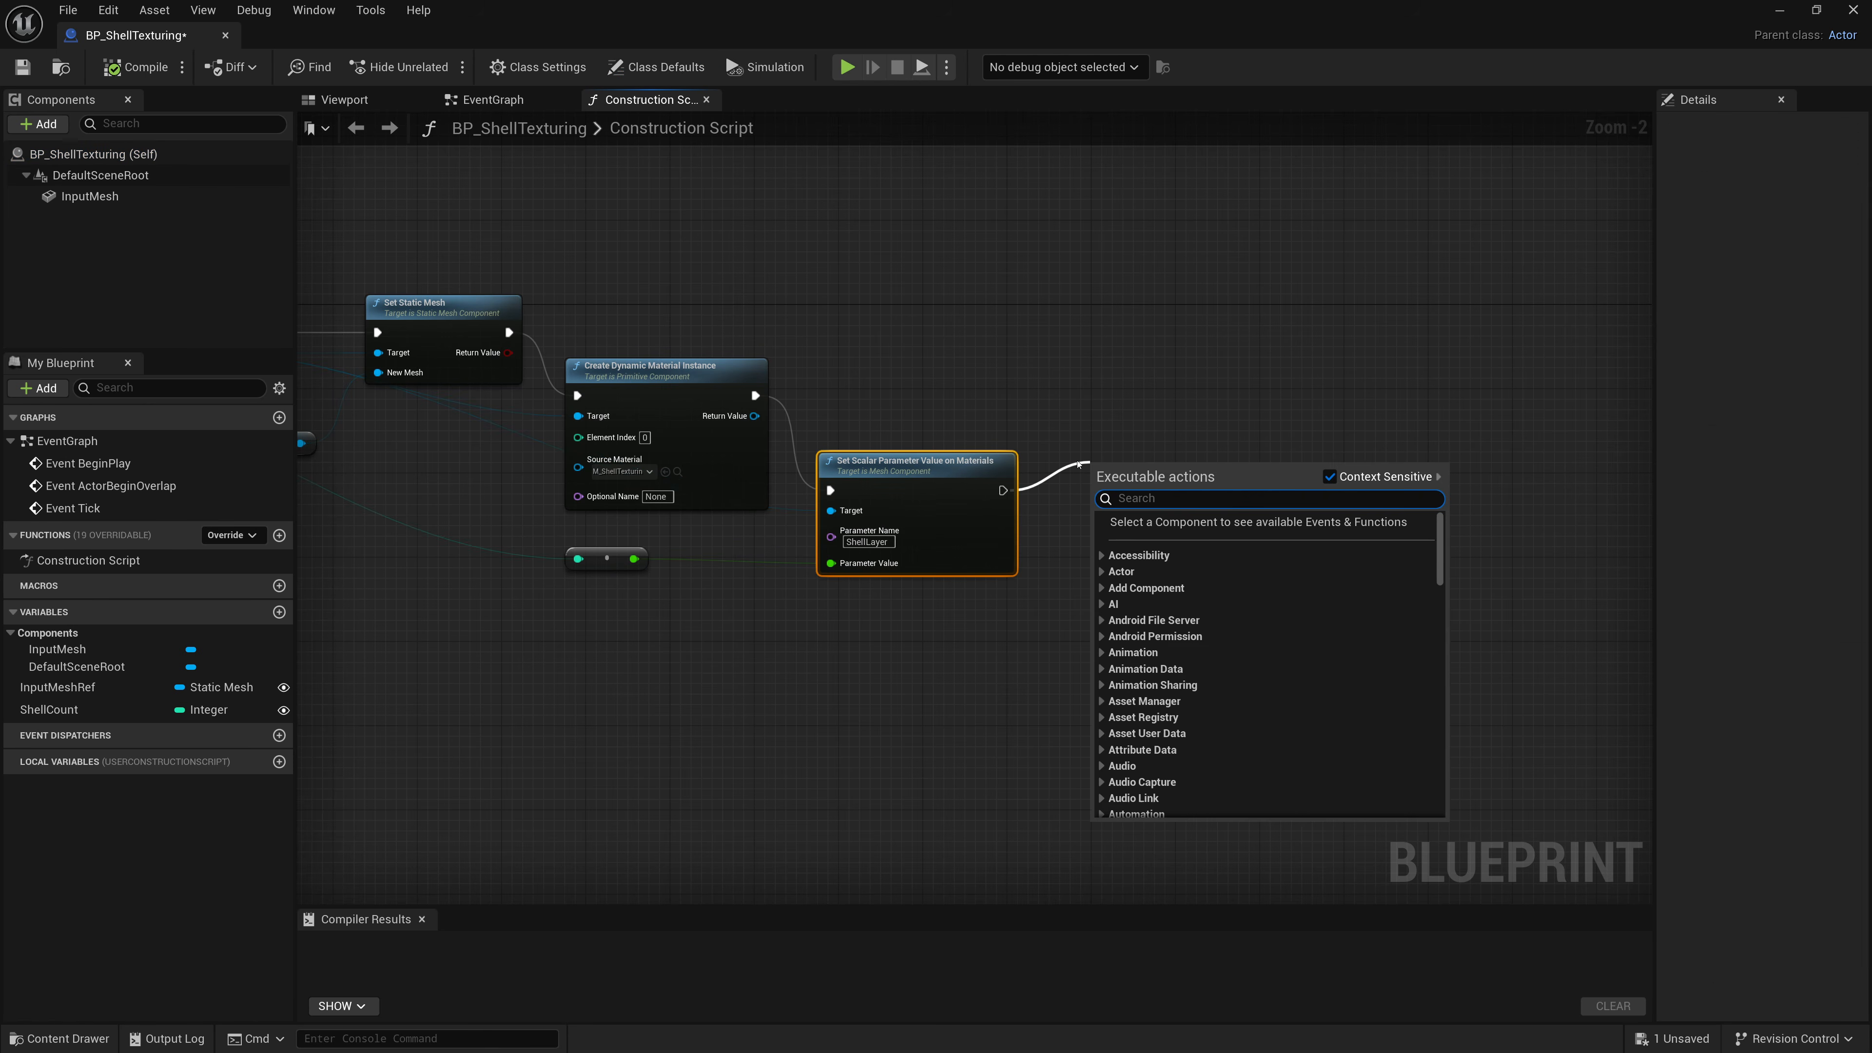
type("Attac")
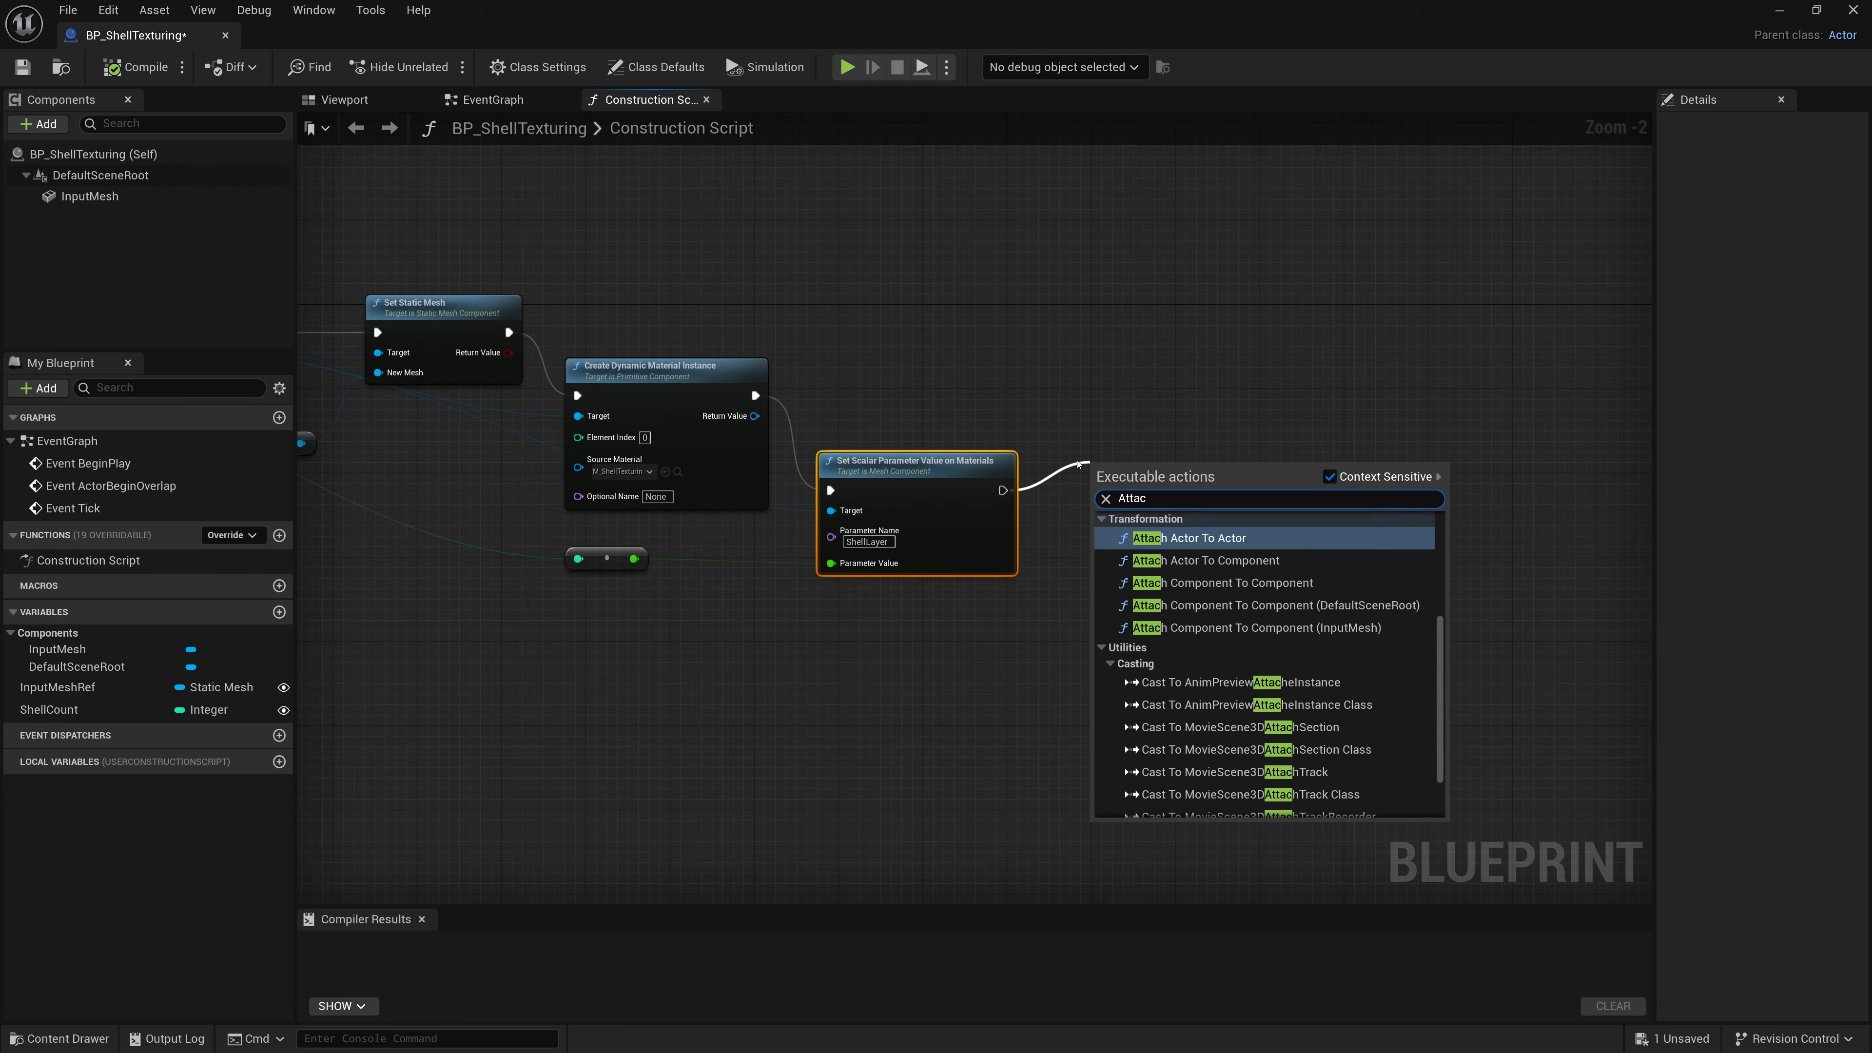
type("h Compo")
key("Return")
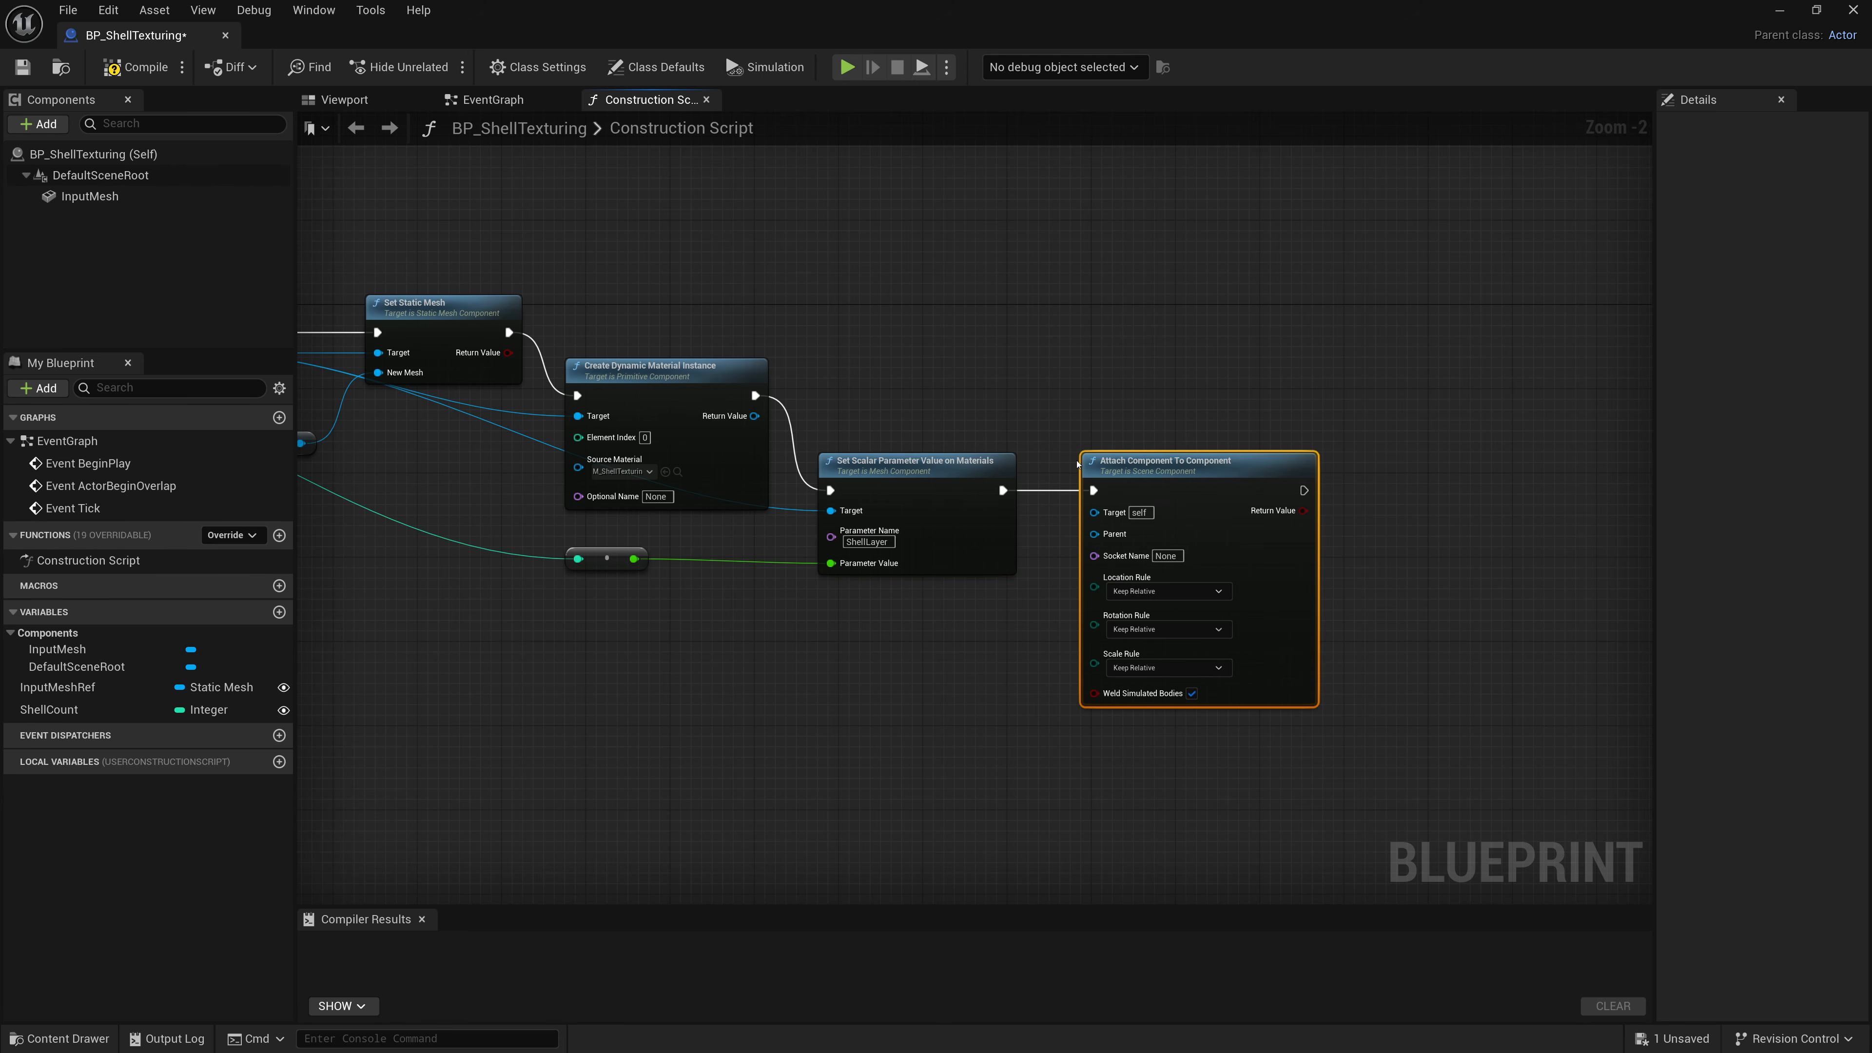
Wire the new static mesh component into the Attach node's Target and an InputMesh reference into its Parent.
right_click_drag(1119, 415, 1348, 349)
scroll(1363, 348, "down", 1)
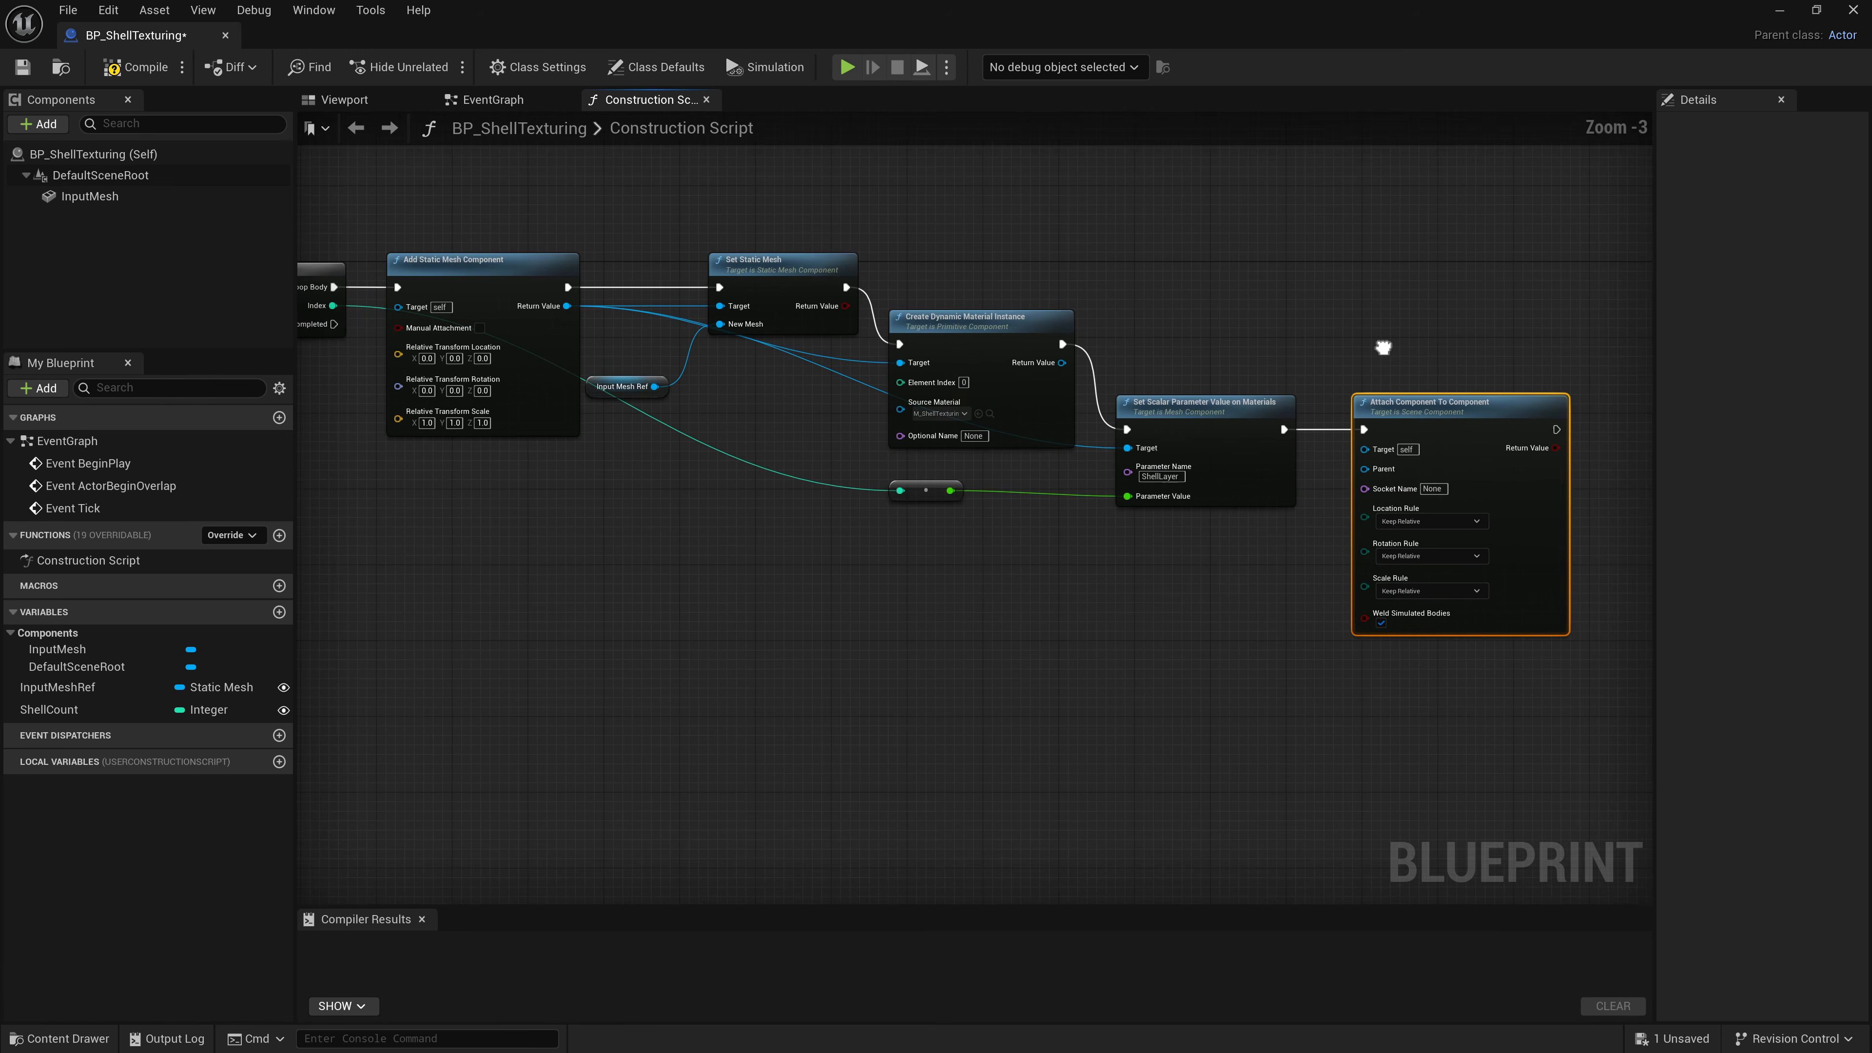
left_click_drag(586, 321, 1382, 463)
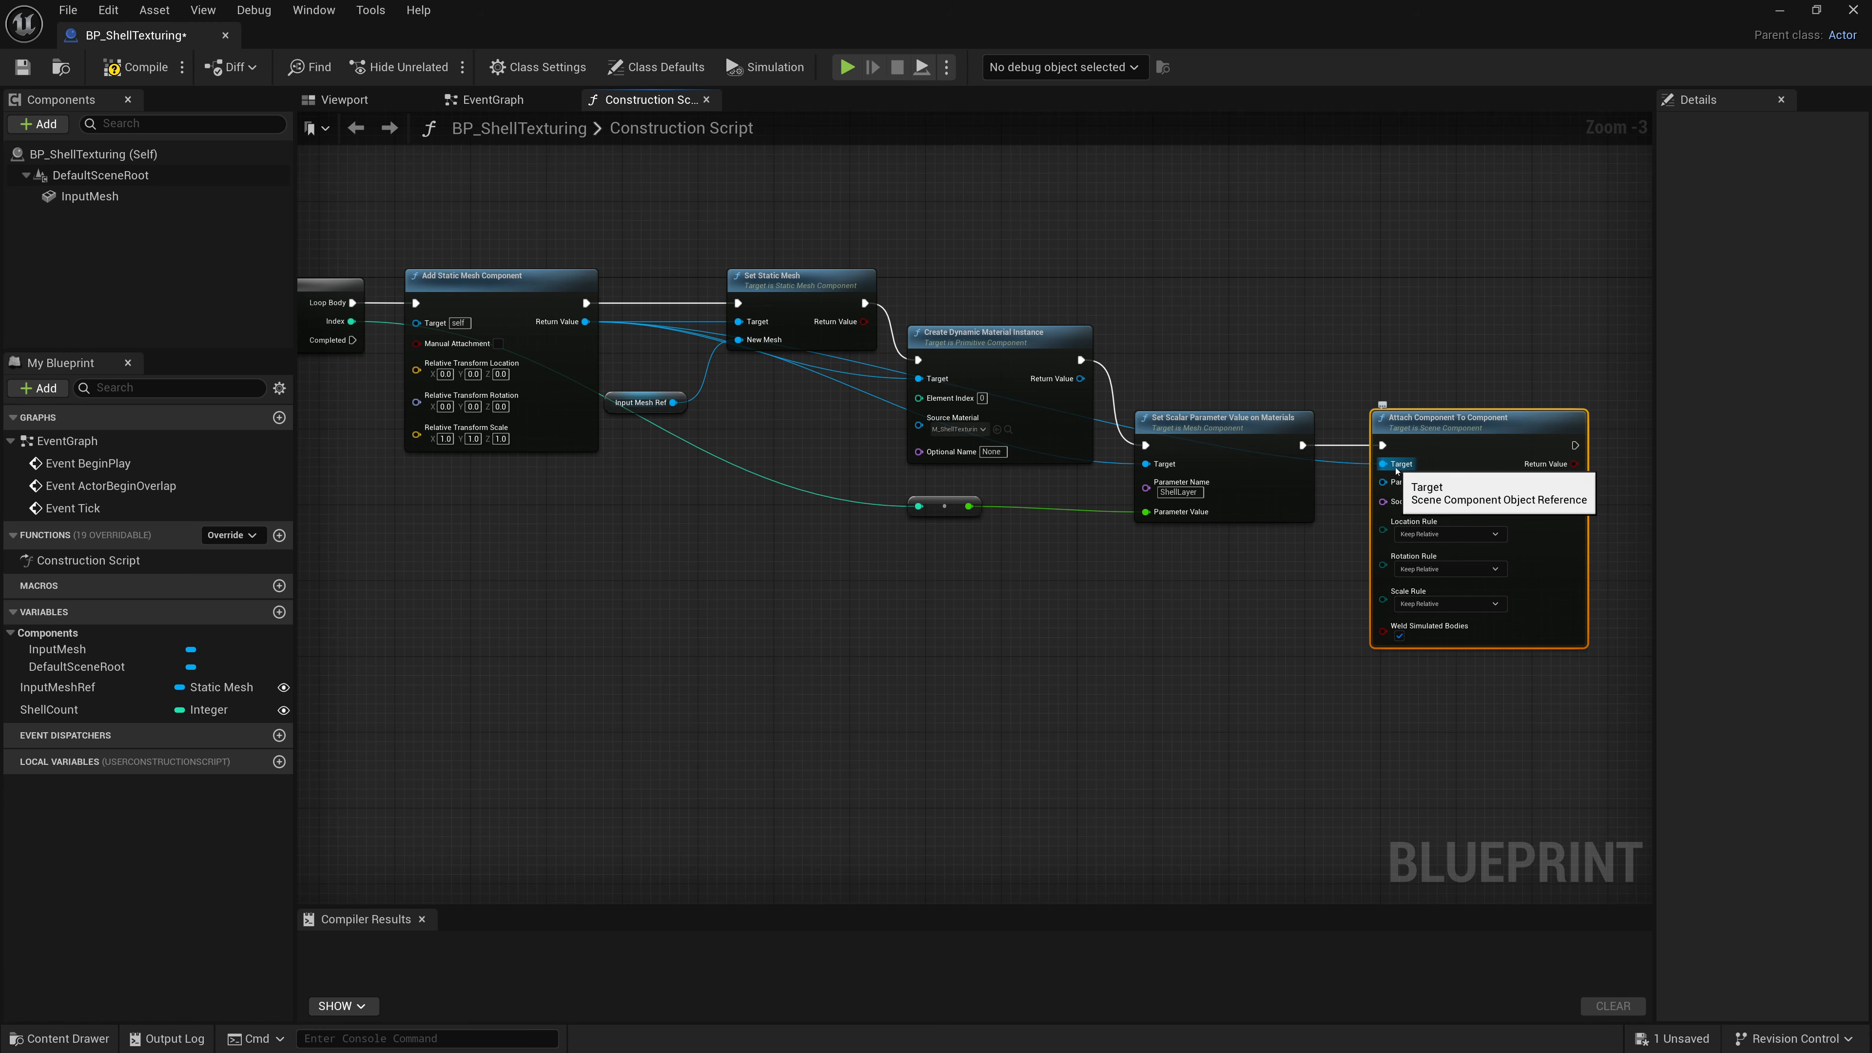
left_click(1372, 394)
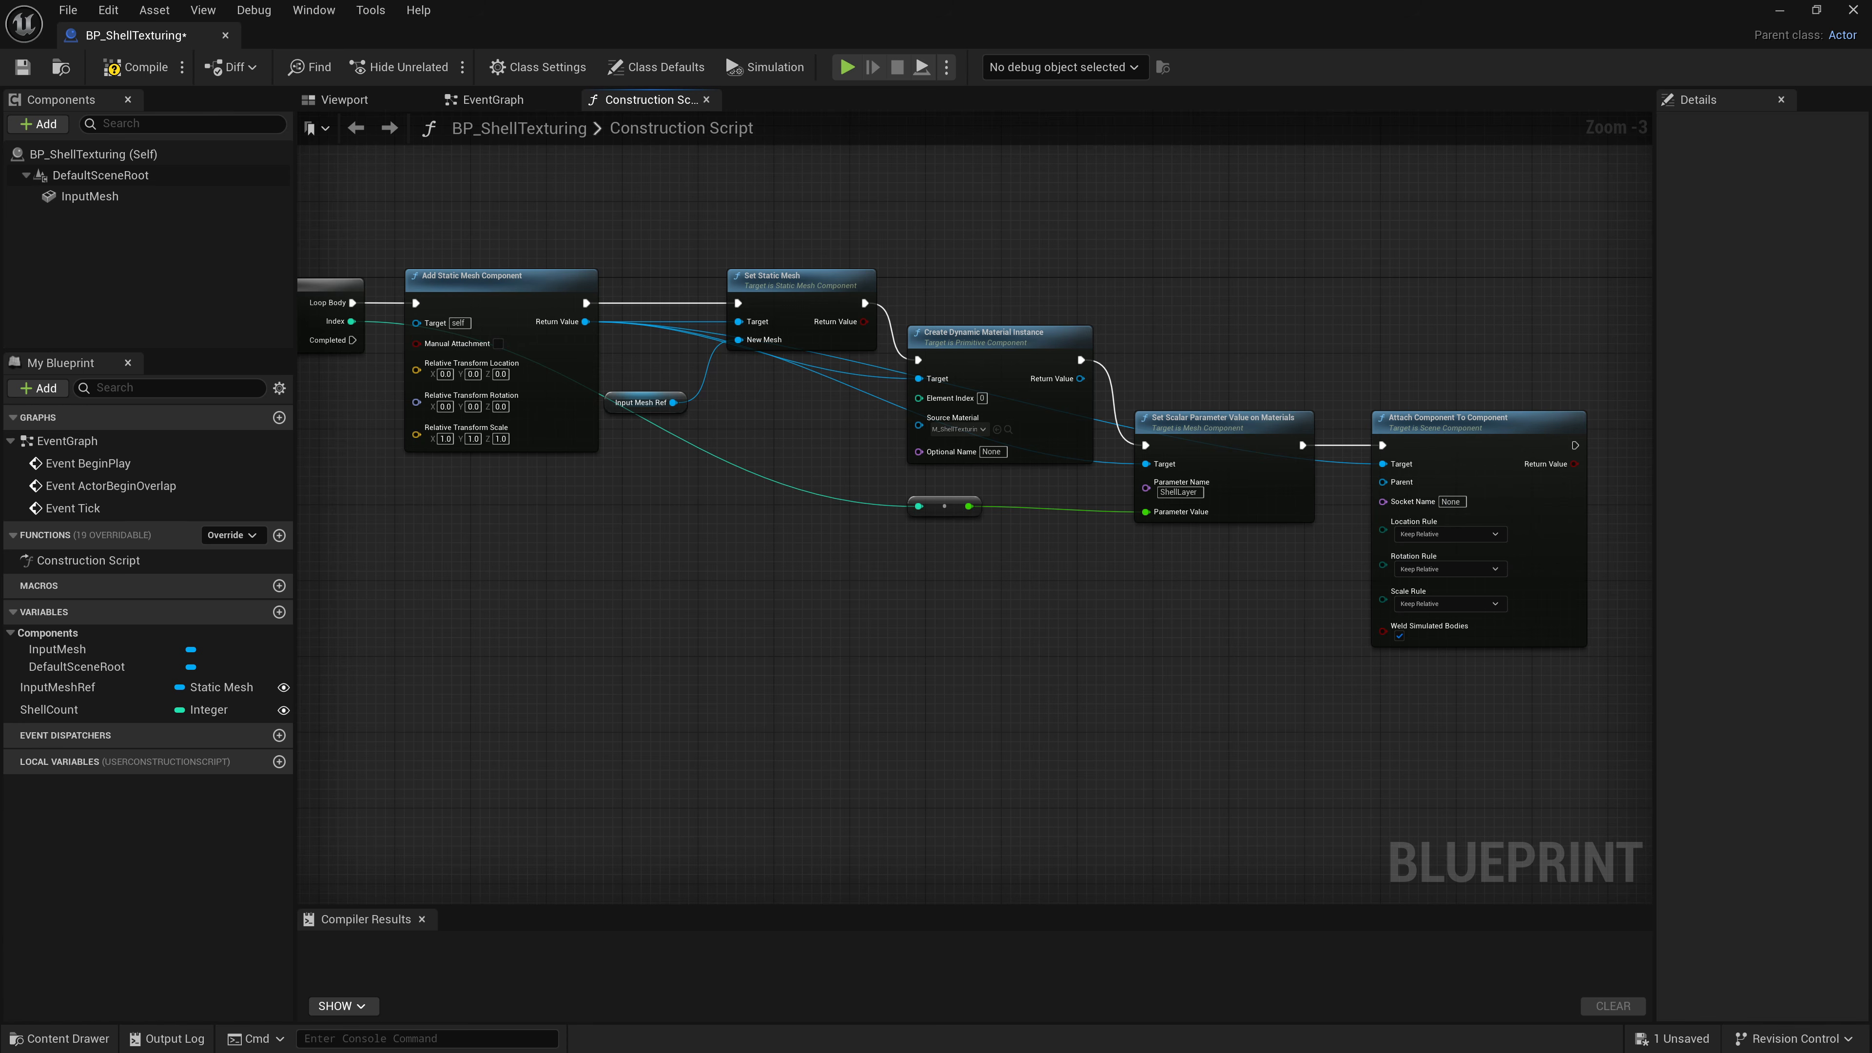
left_click_drag(89, 196, 1382, 482)
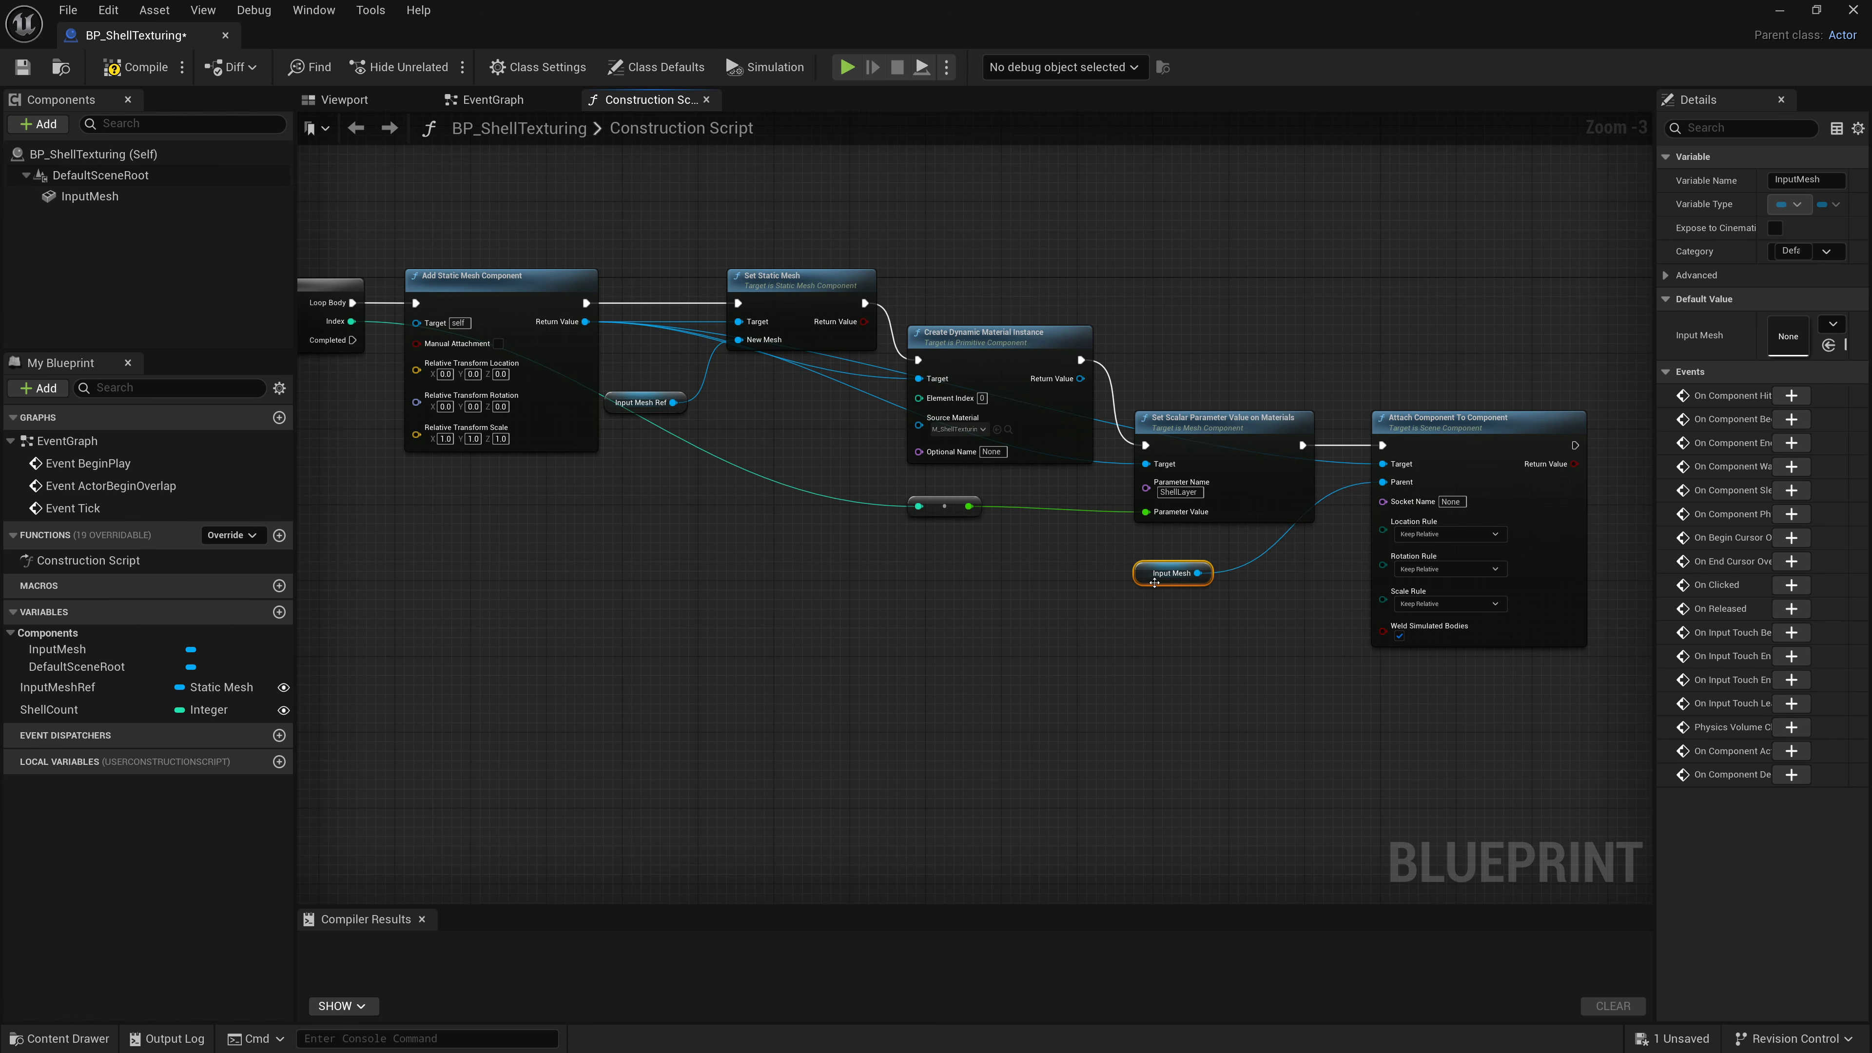
left_click_drag(1145, 580, 1256, 559)
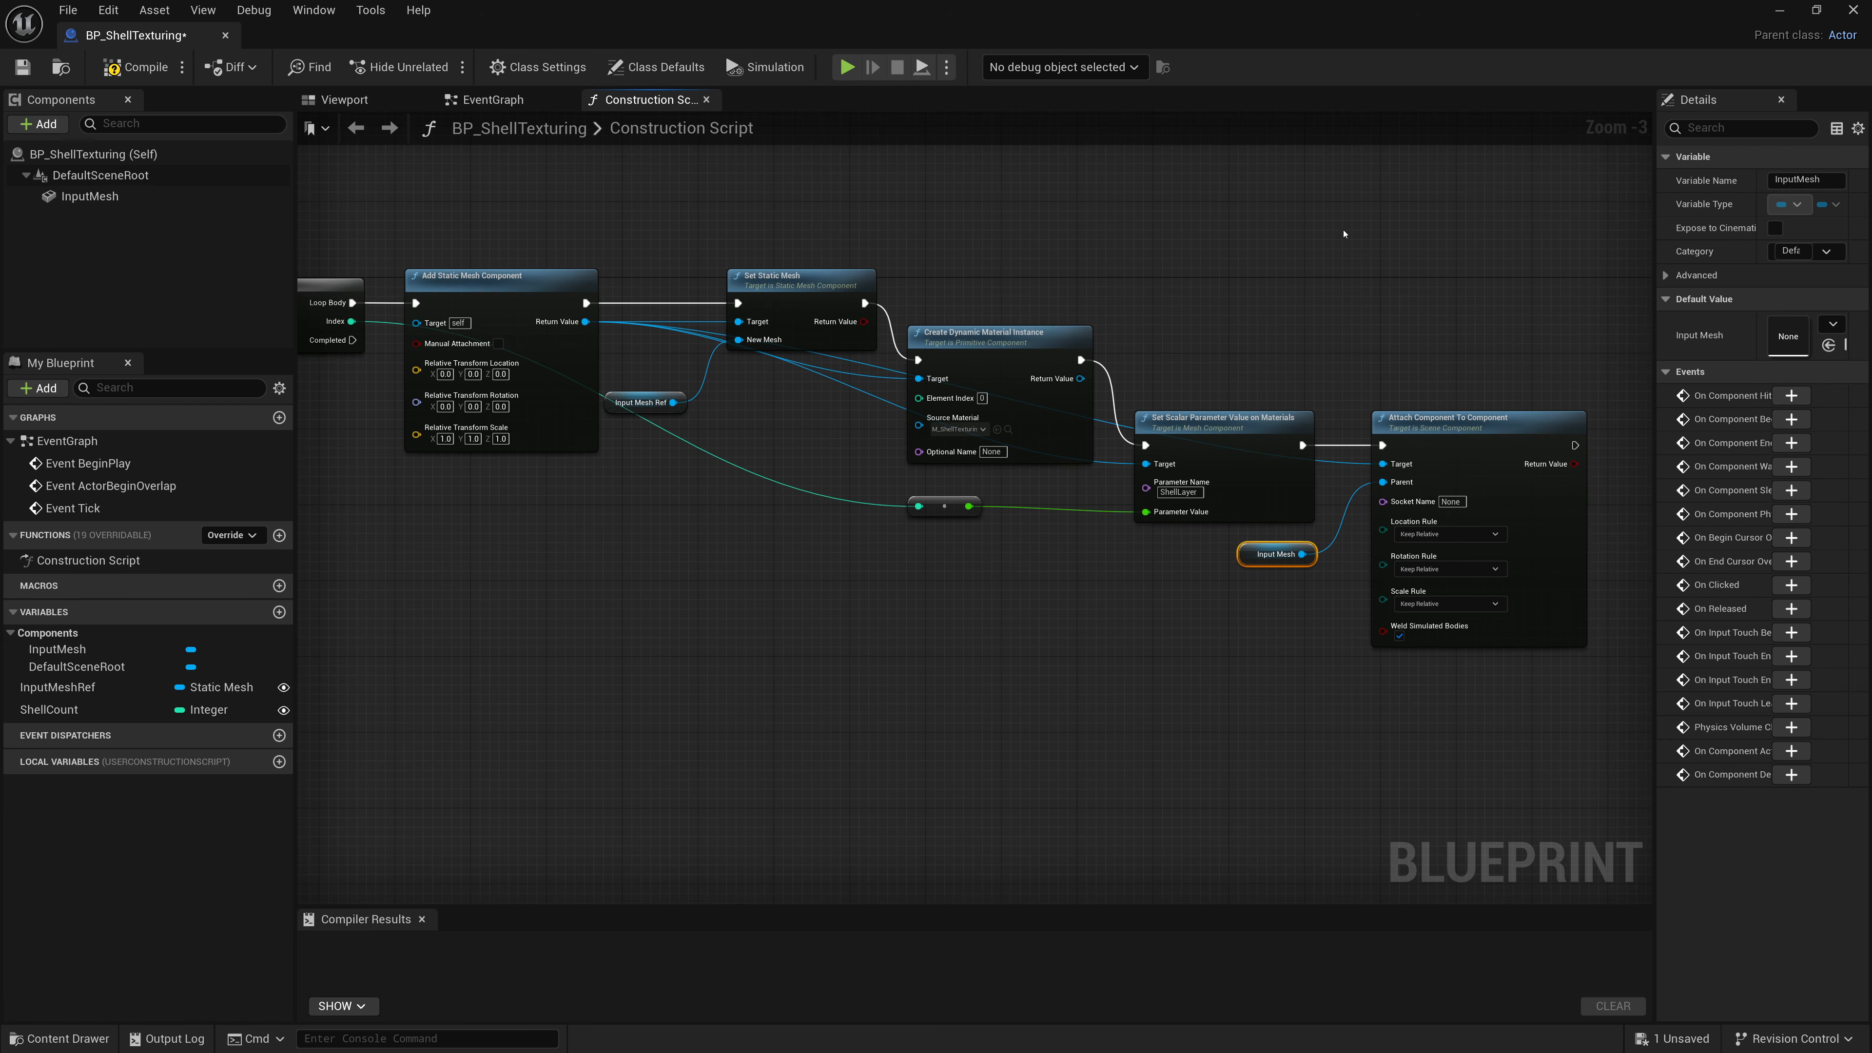
Compile and save the blueprint, then close its editor.
left_click(137, 66)
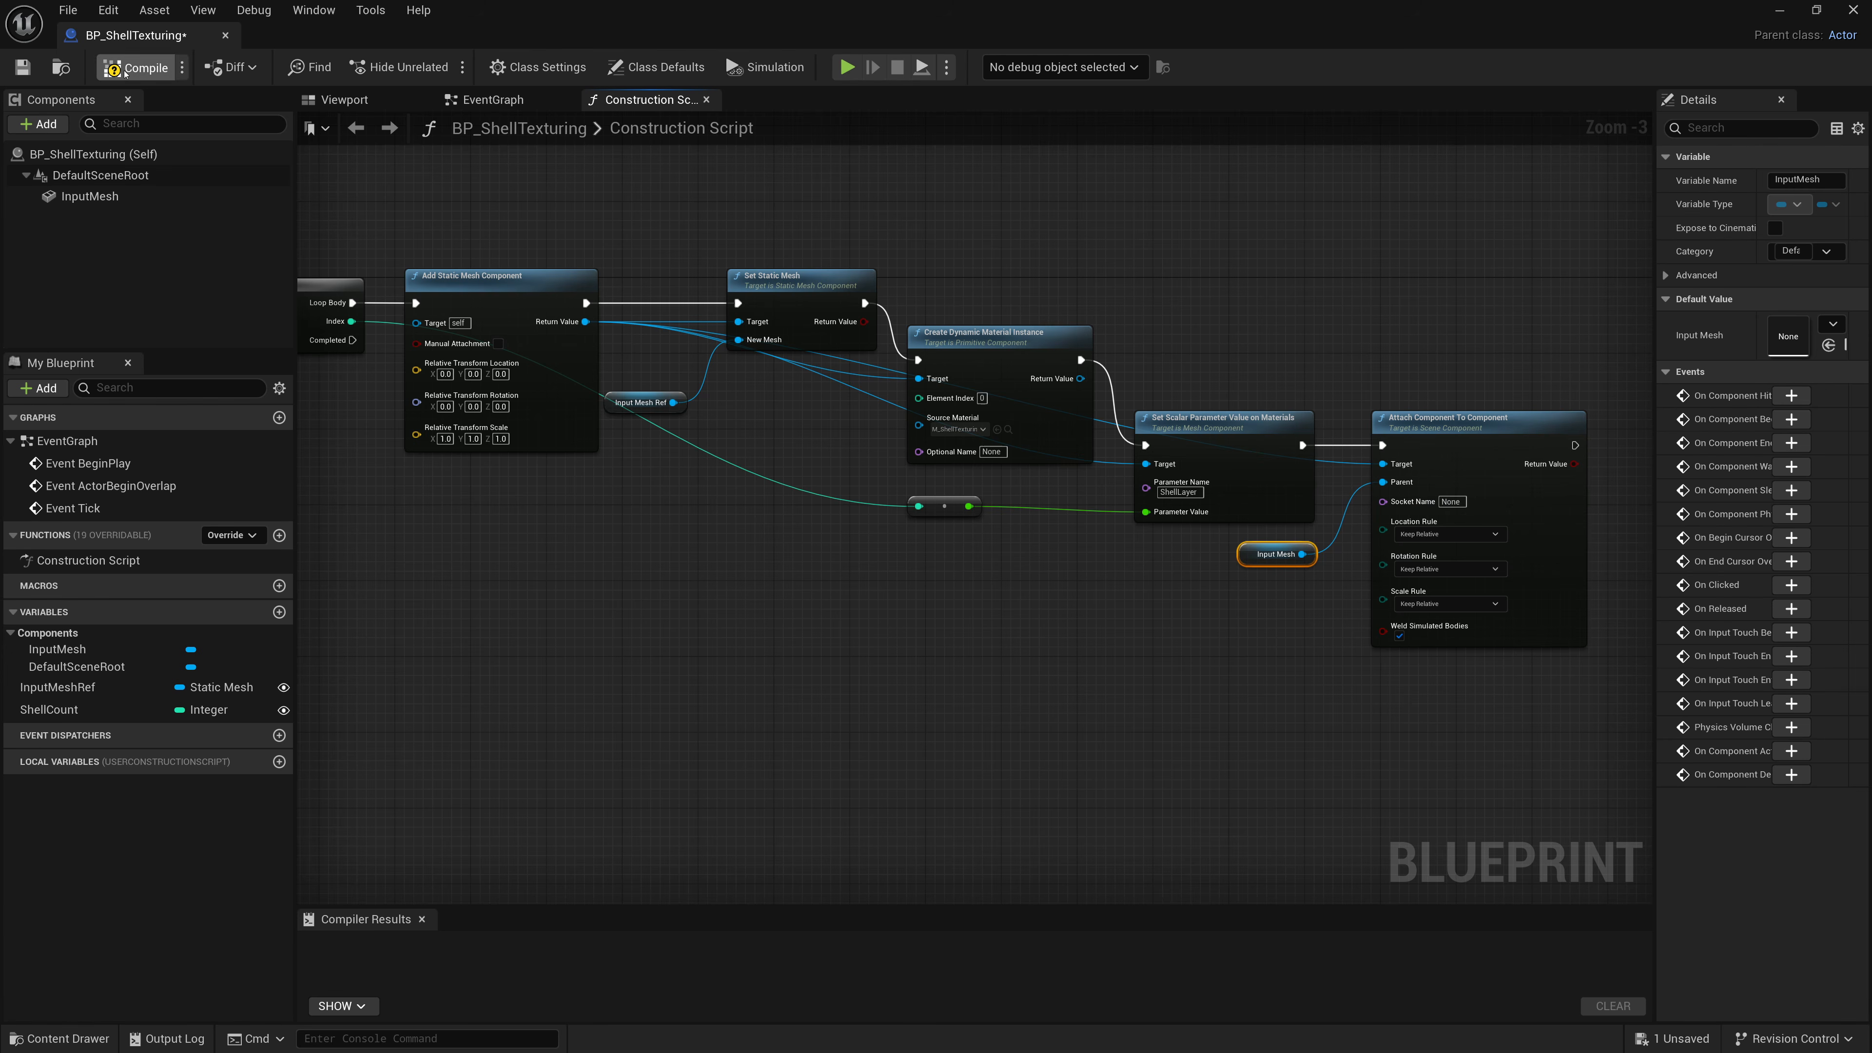
left_click(22, 66)
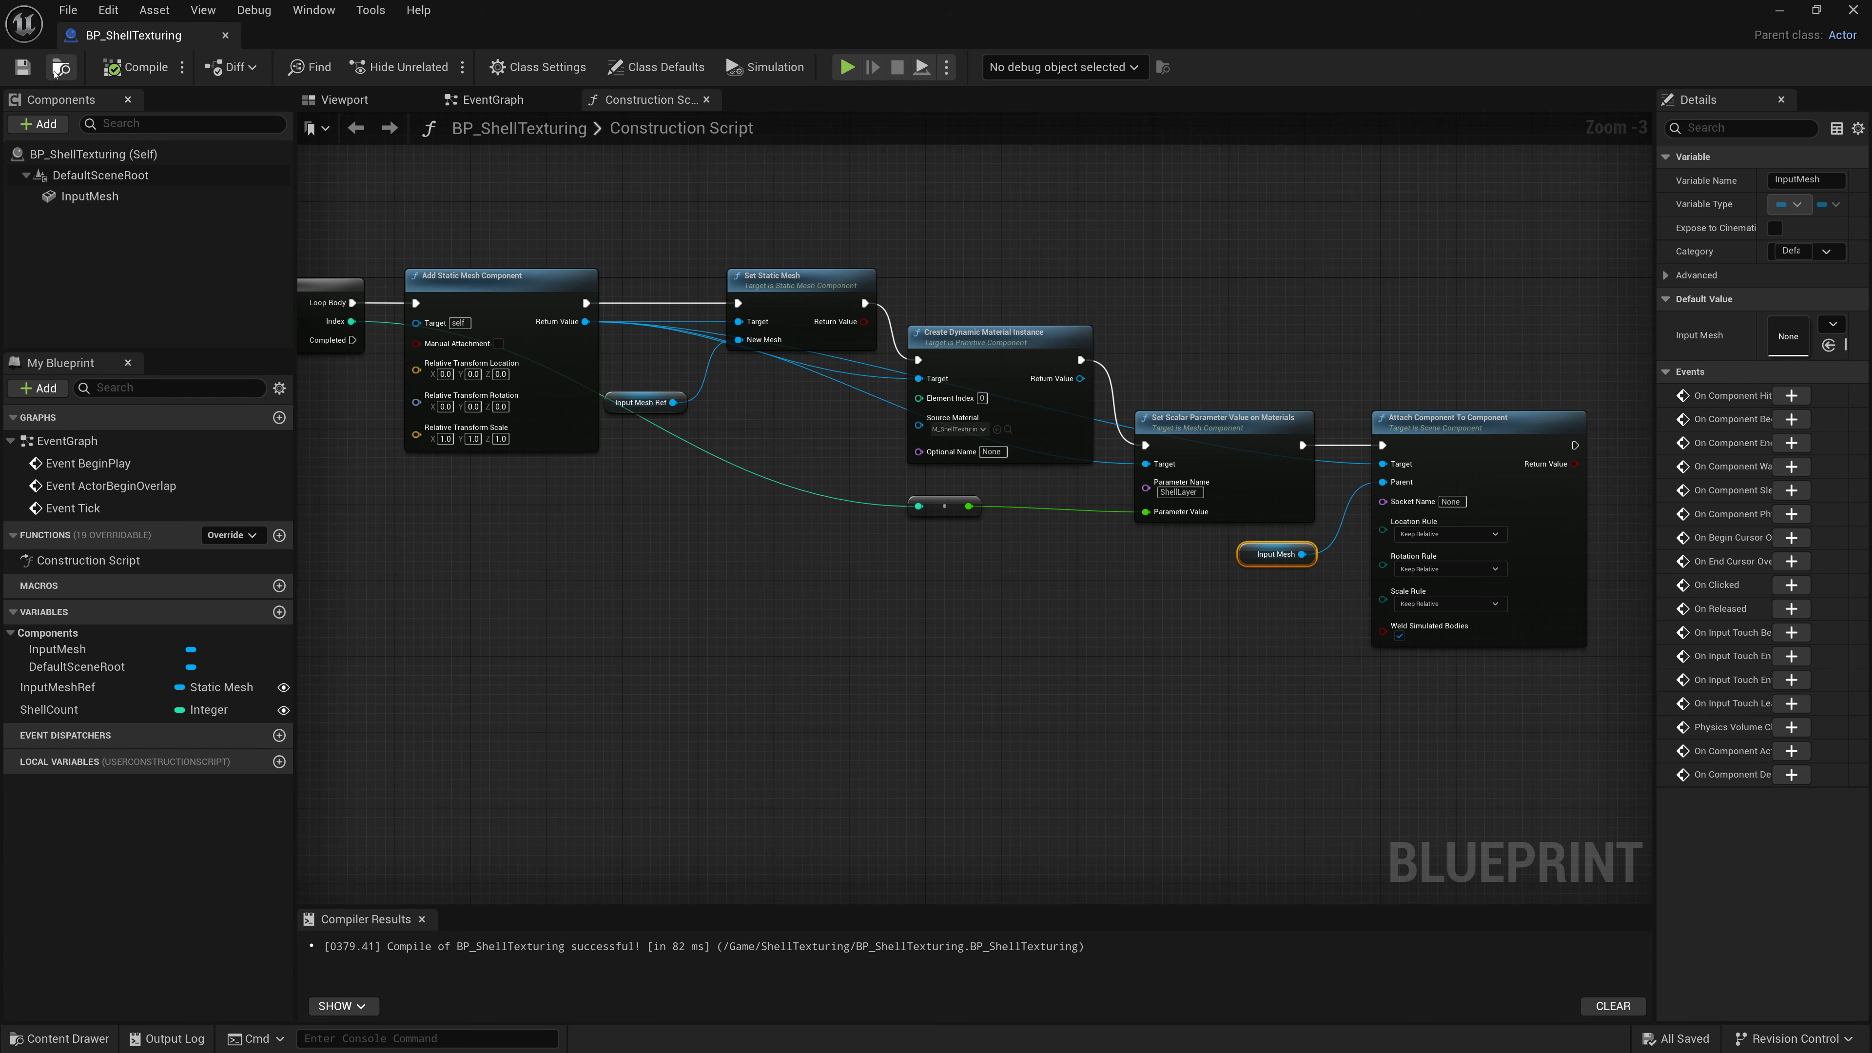
left_click(225, 36)
Place BP_ShellTexturing into the level from the content browser.
left_click(274, 867)
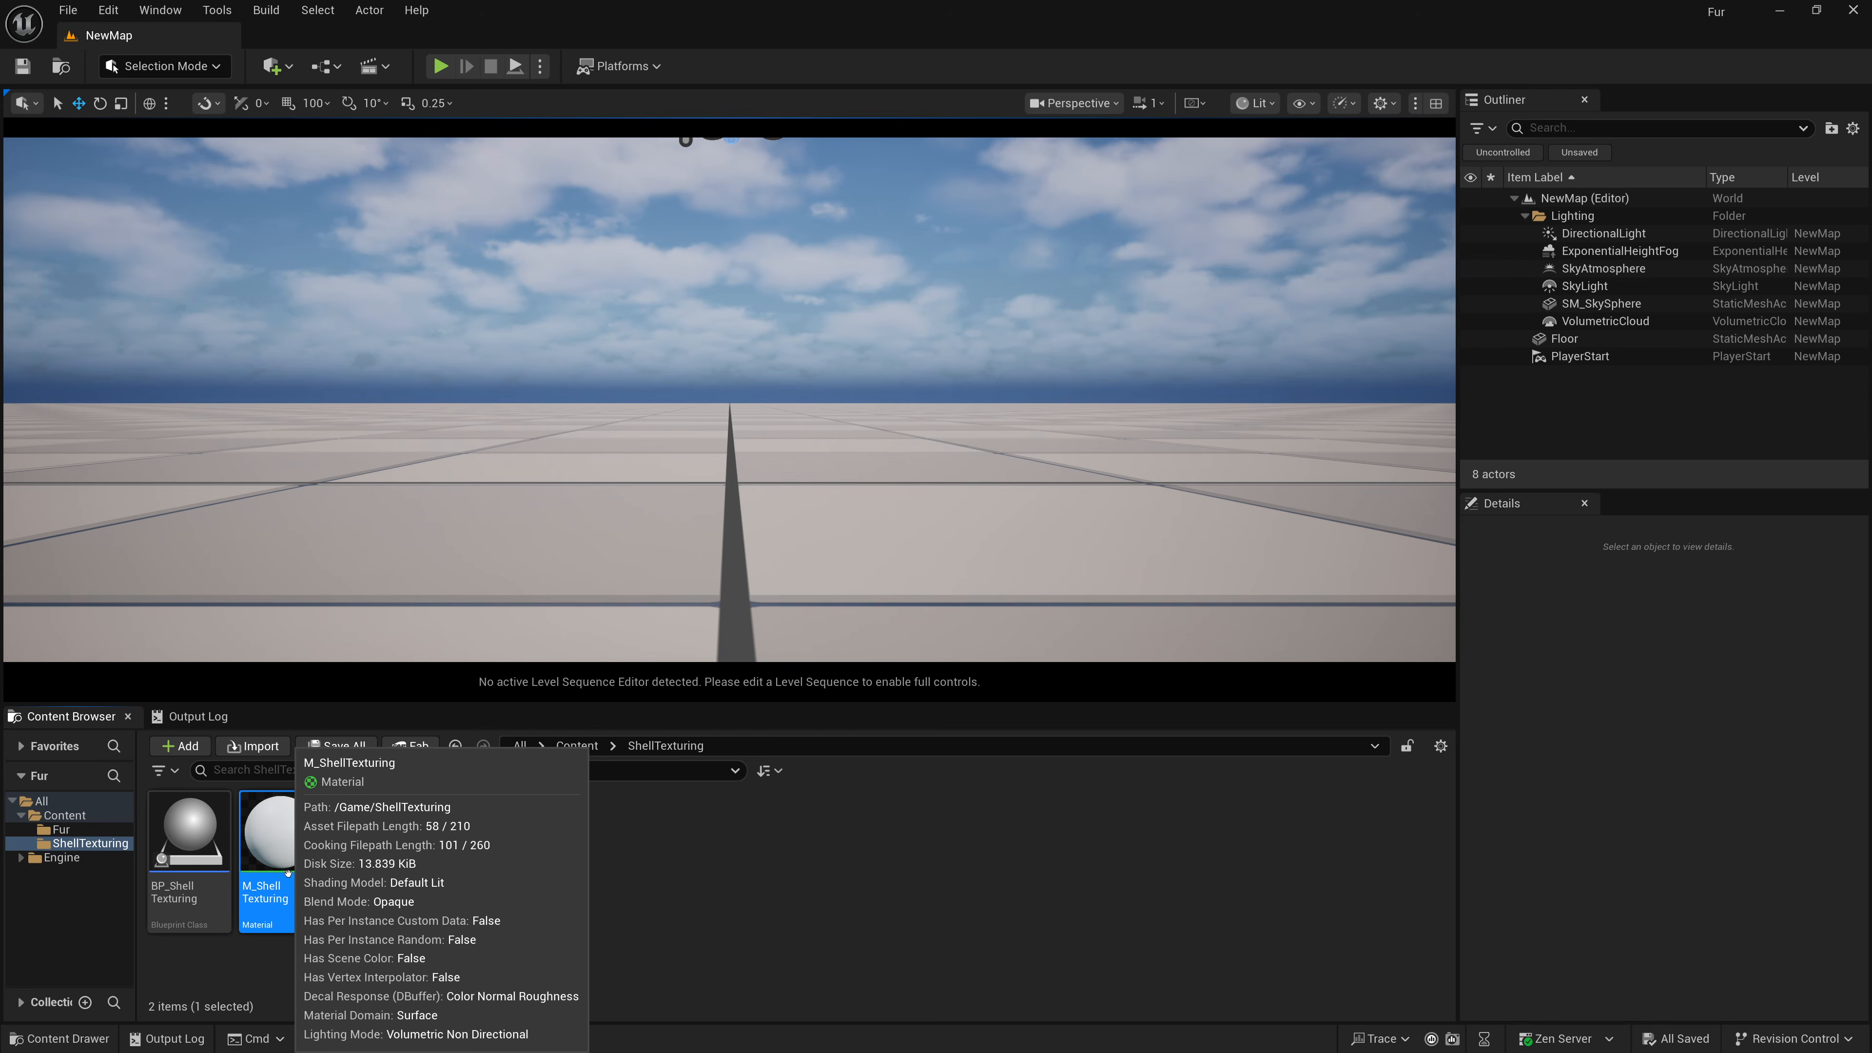
left_click_drag(190, 841, 750, 549)
scroll(750, 547, "down", 6)
scroll(748, 532, "up", 3)
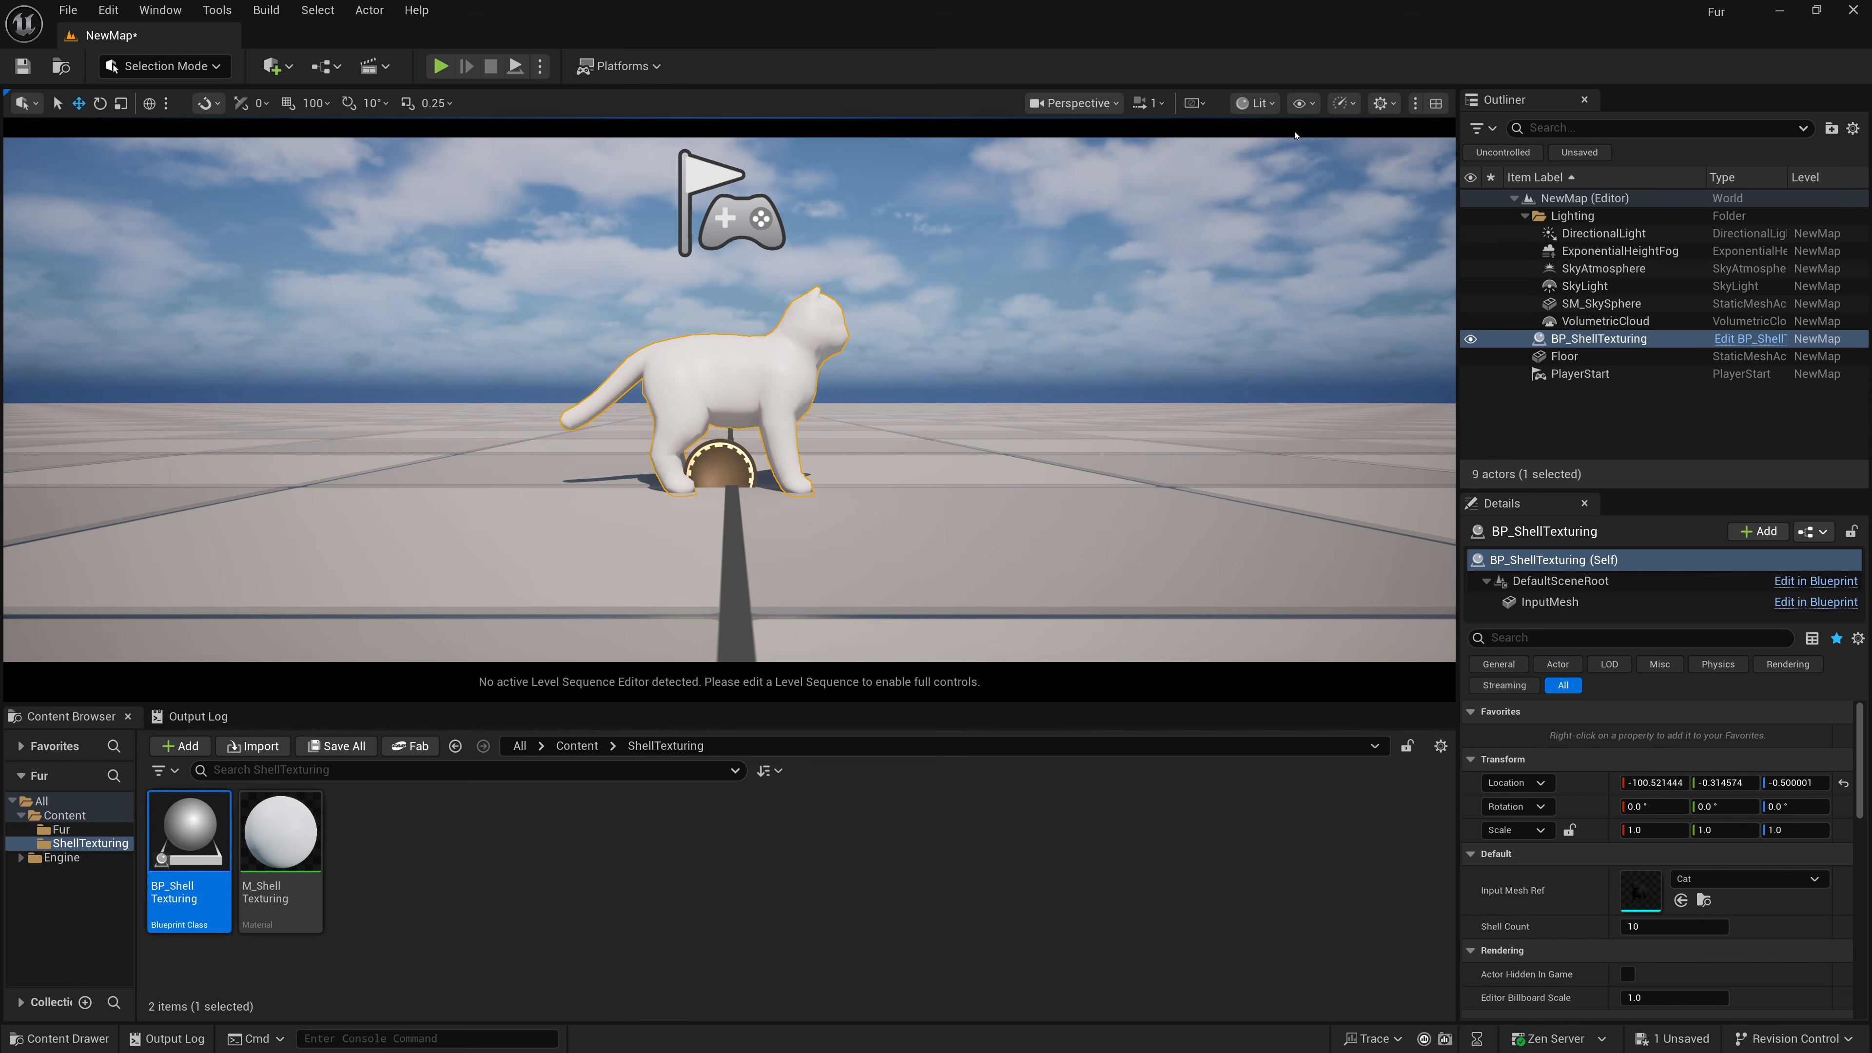
Inspect the placed cat's shells in wireframe view, then return to lit view.
left_click(1255, 102)
left_click(1275, 210)
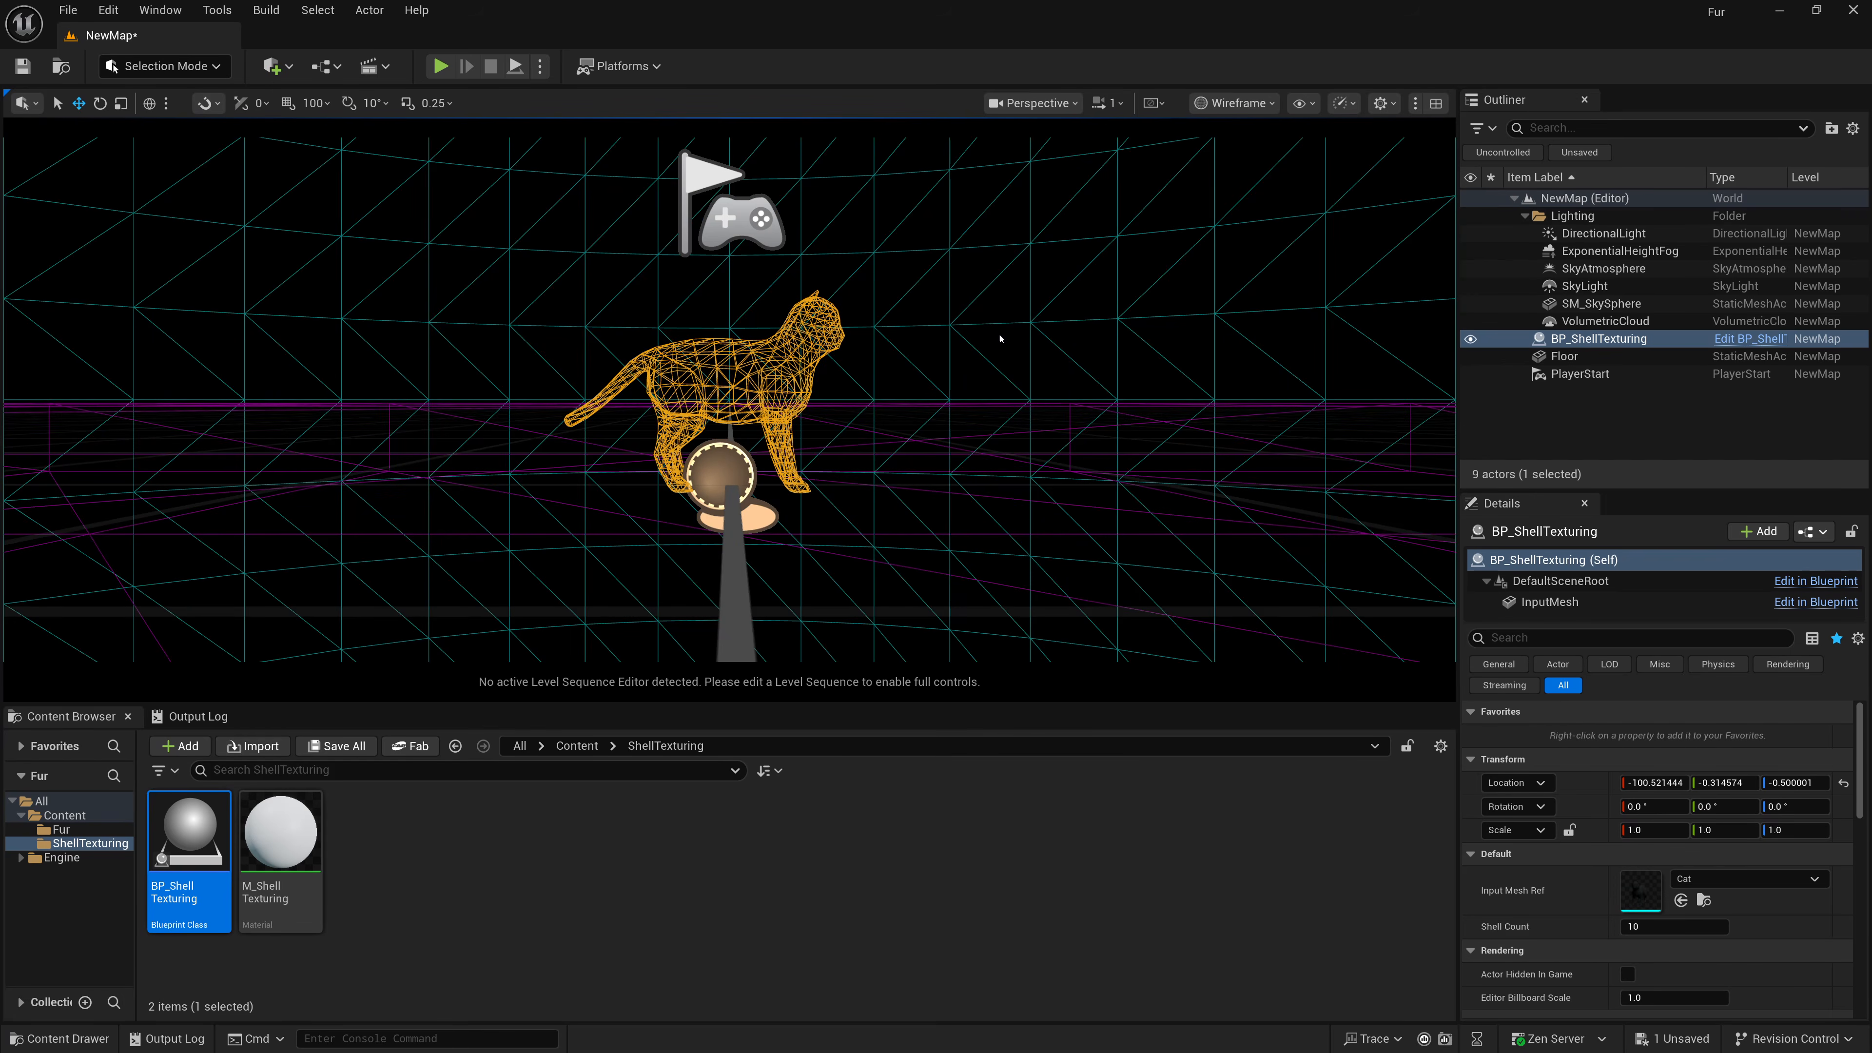
scroll(773, 424, "up", 3)
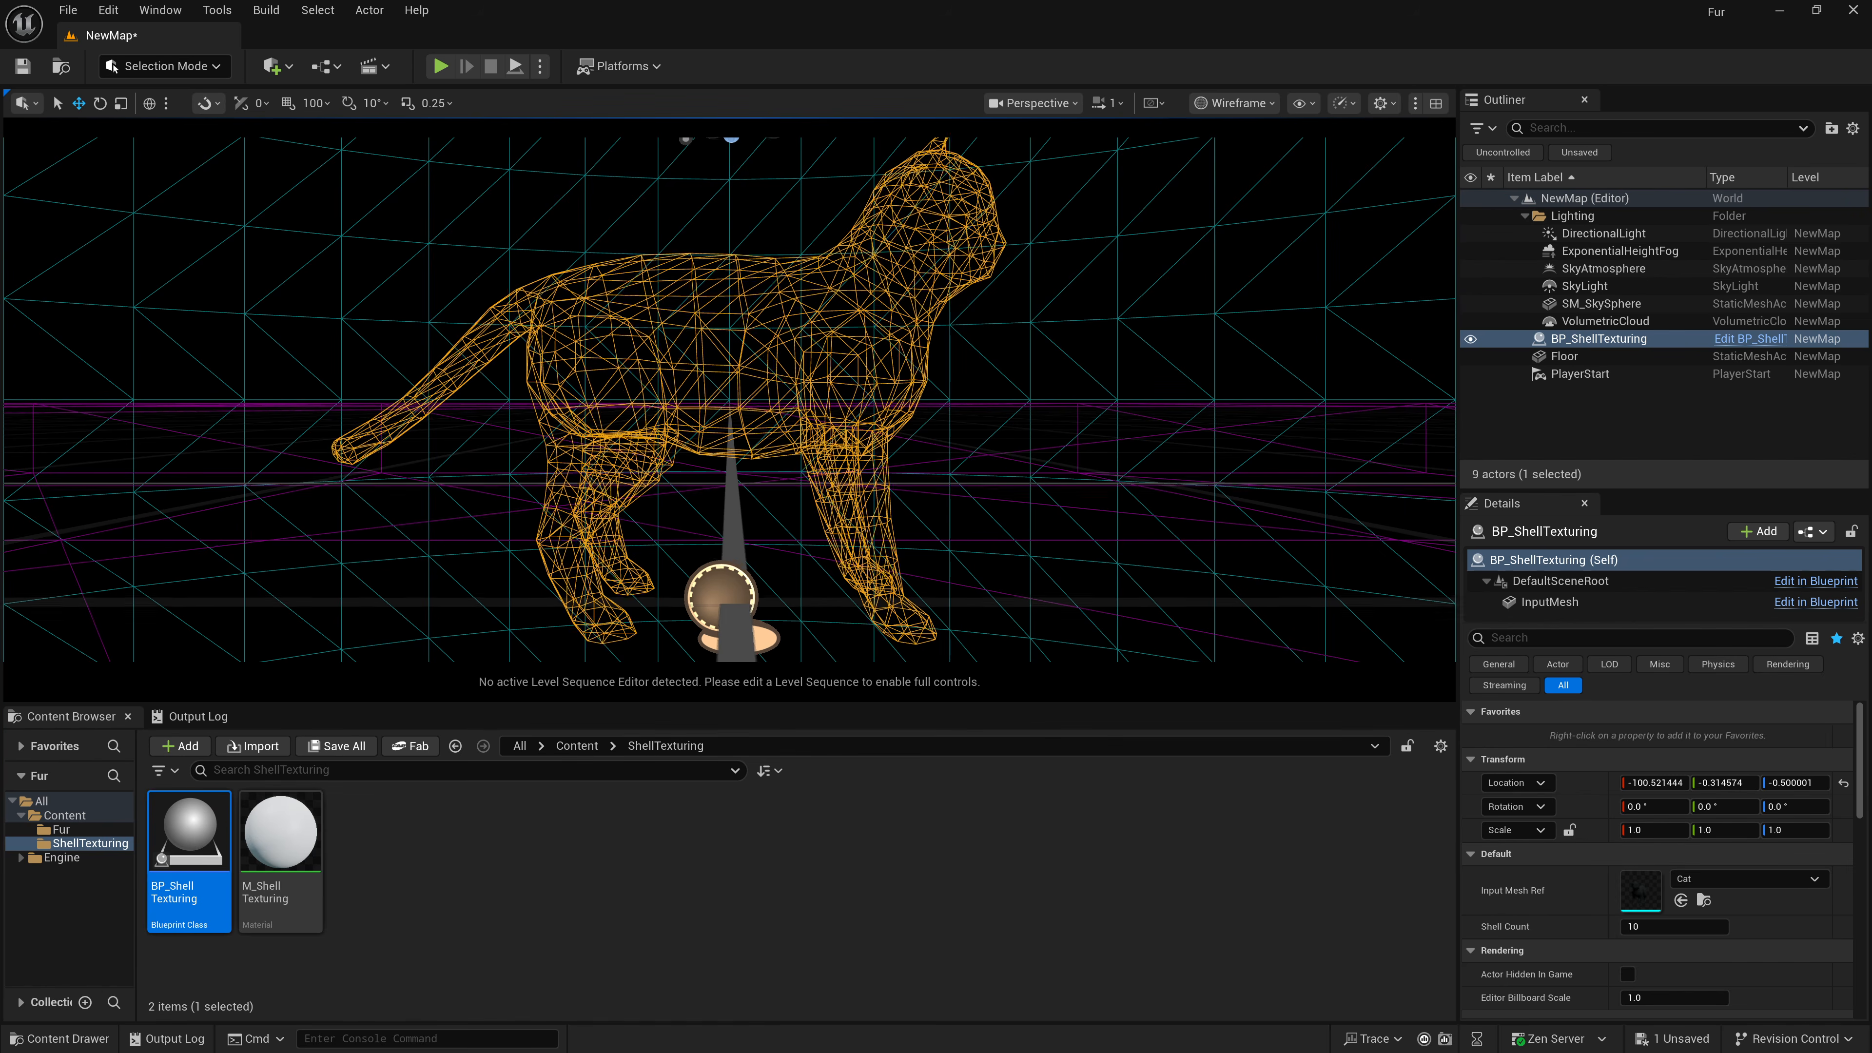
left_click(739, 405)
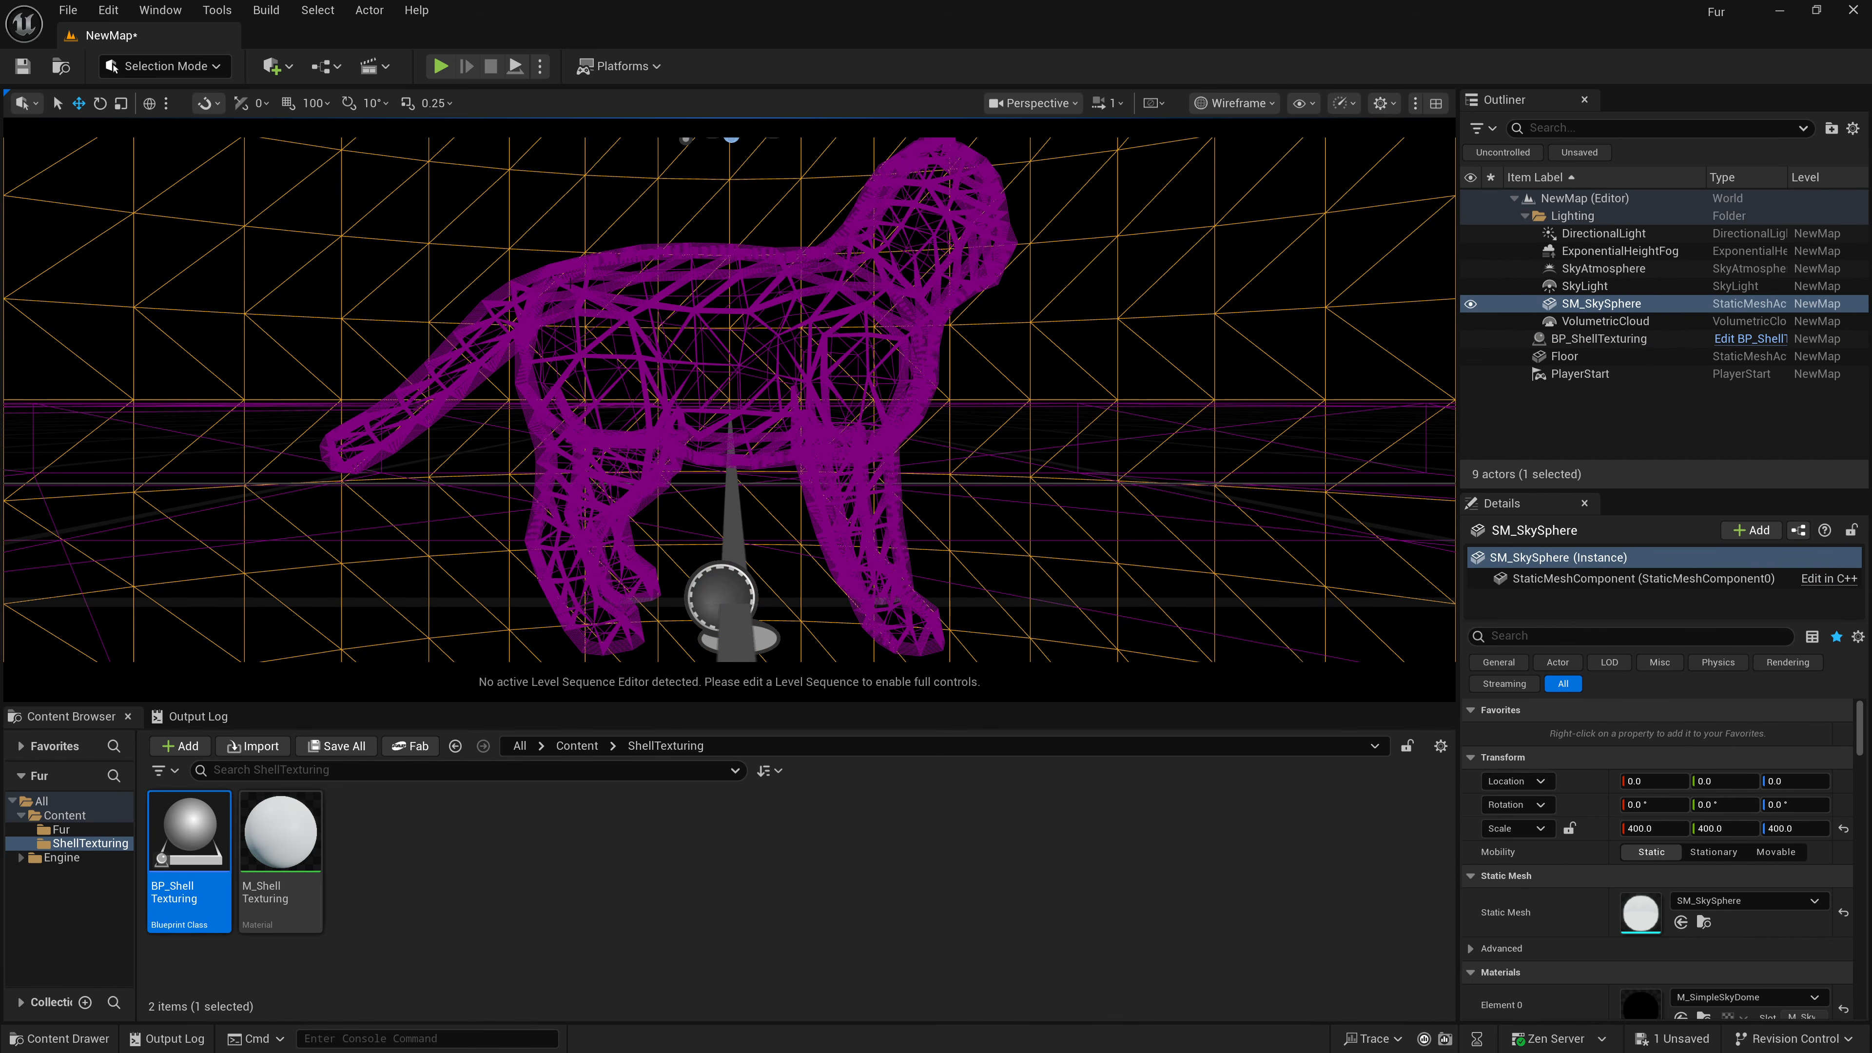
left_click(1238, 103)
left_click(1223, 171)
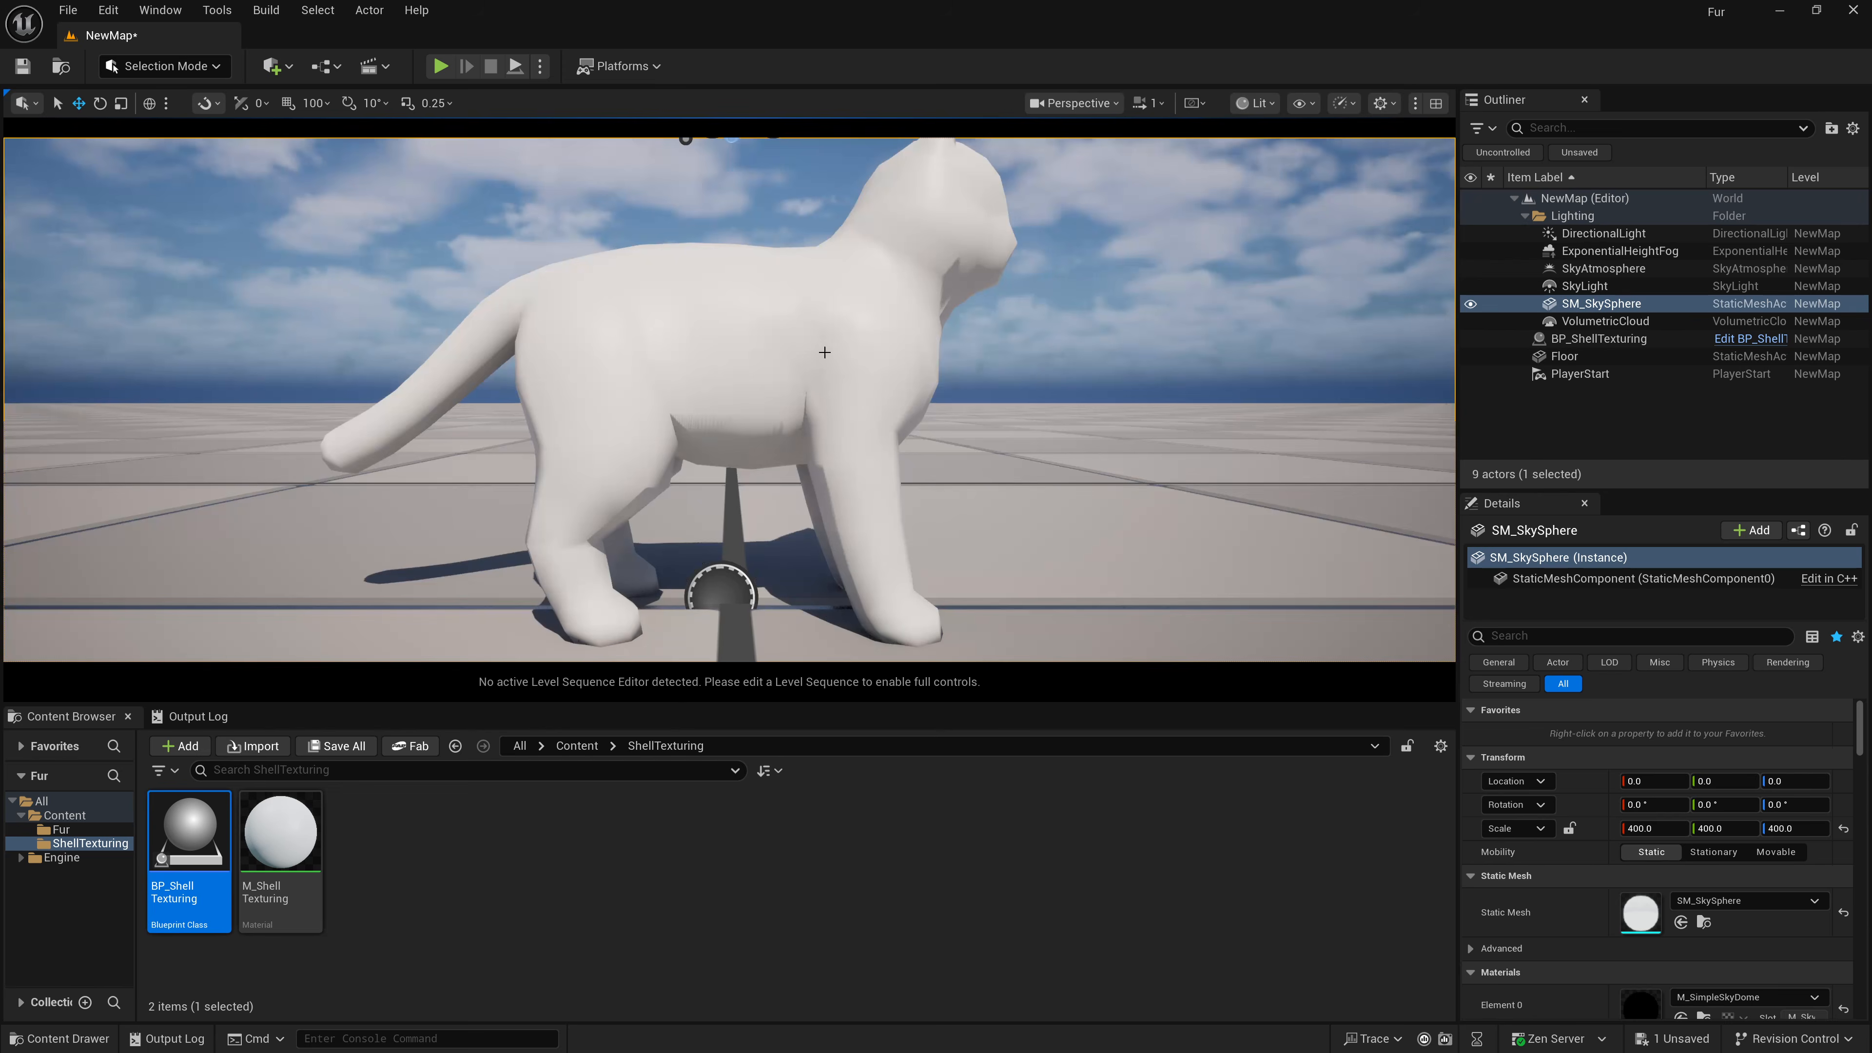
left_click(822, 352)
scroll(794, 425, "down", 3)
scroll(794, 425, "up", 2)
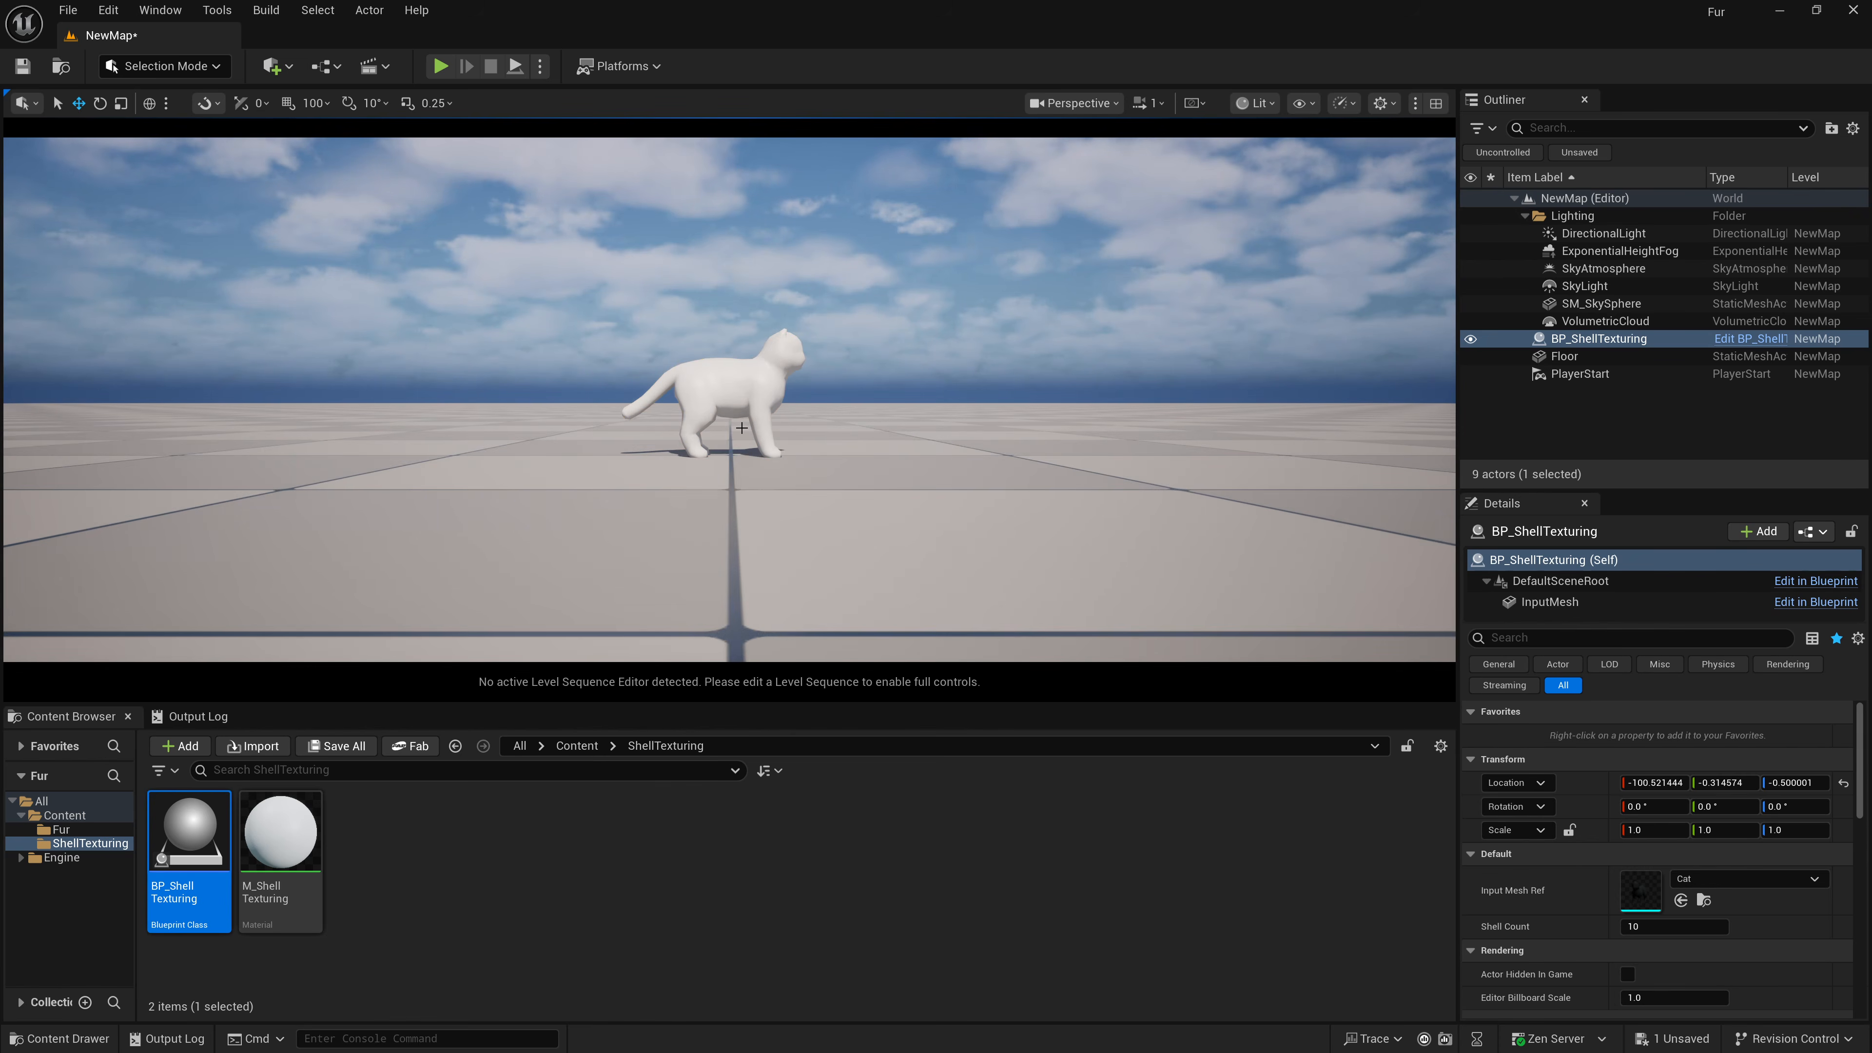
Raise the cat actor above the floor and enable Simulate Physics on its InputMesh component.
left_click_drag(729, 427, 729, 291)
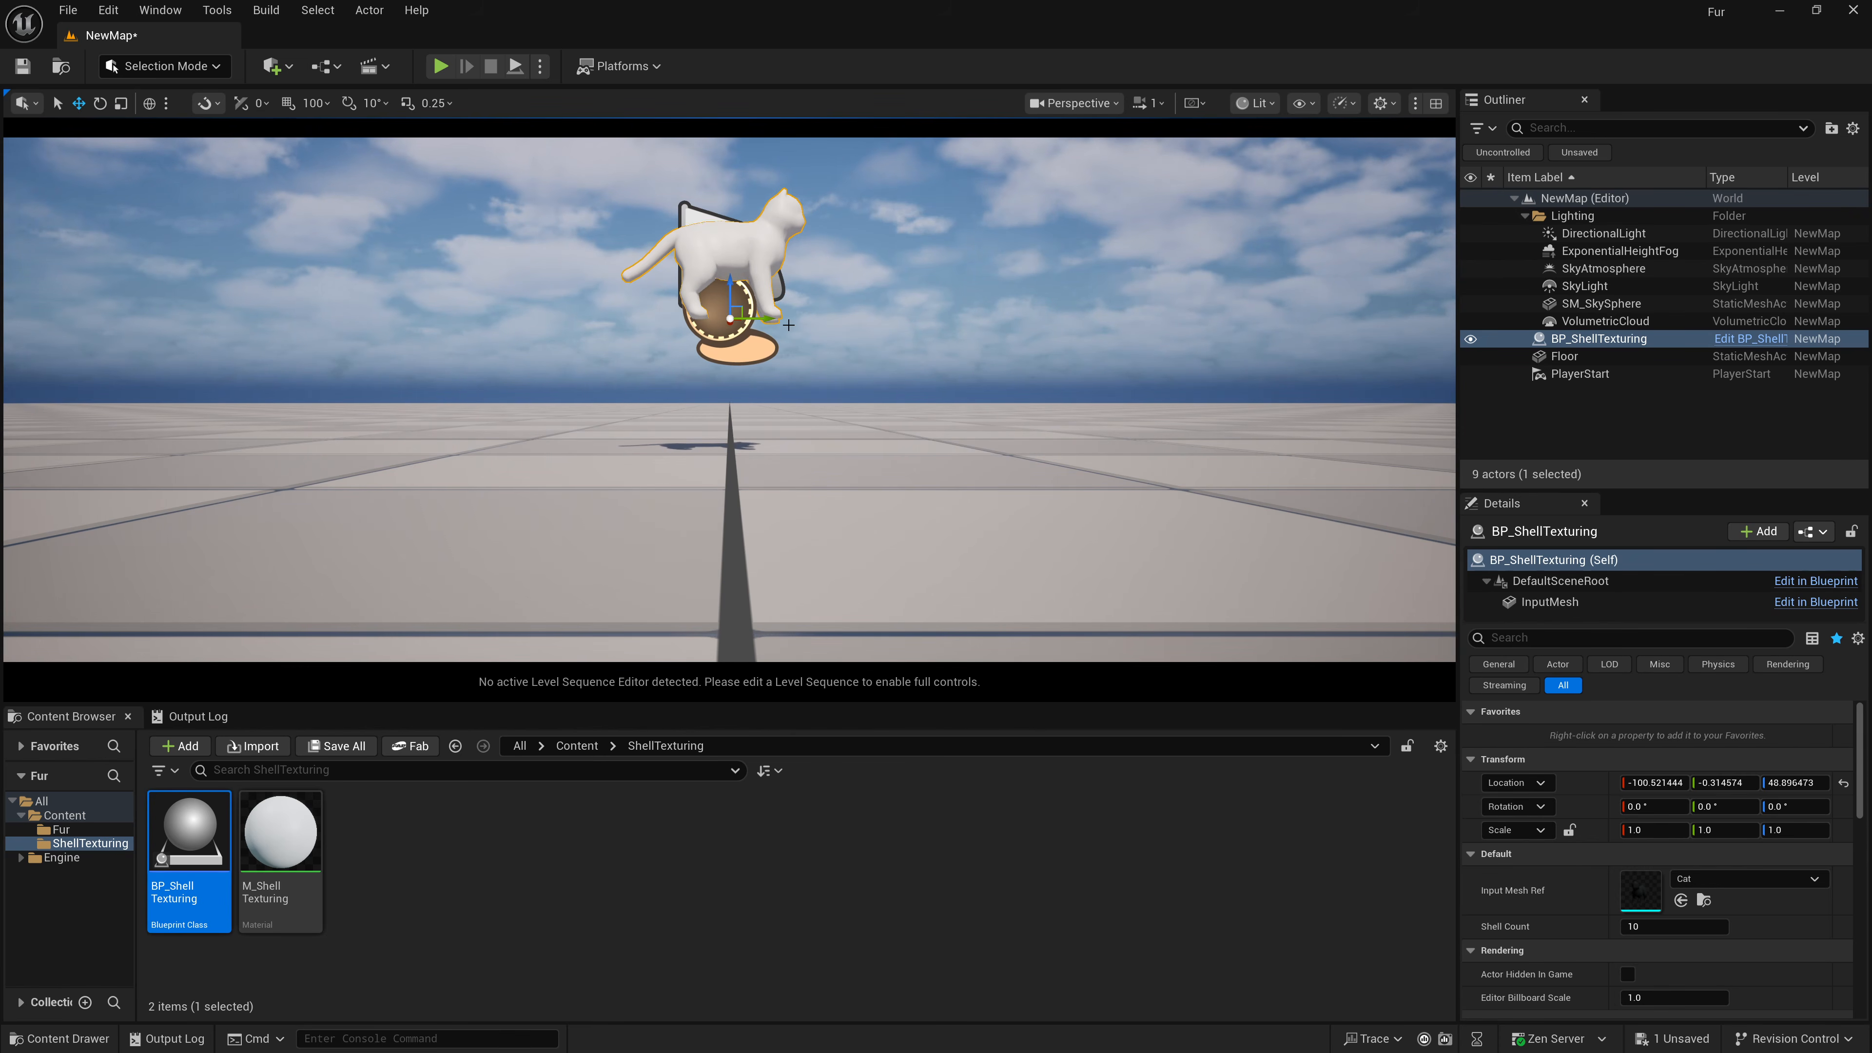
left_click(1548, 602)
scroll(1590, 851, "down", 3)
left_click(1627, 801)
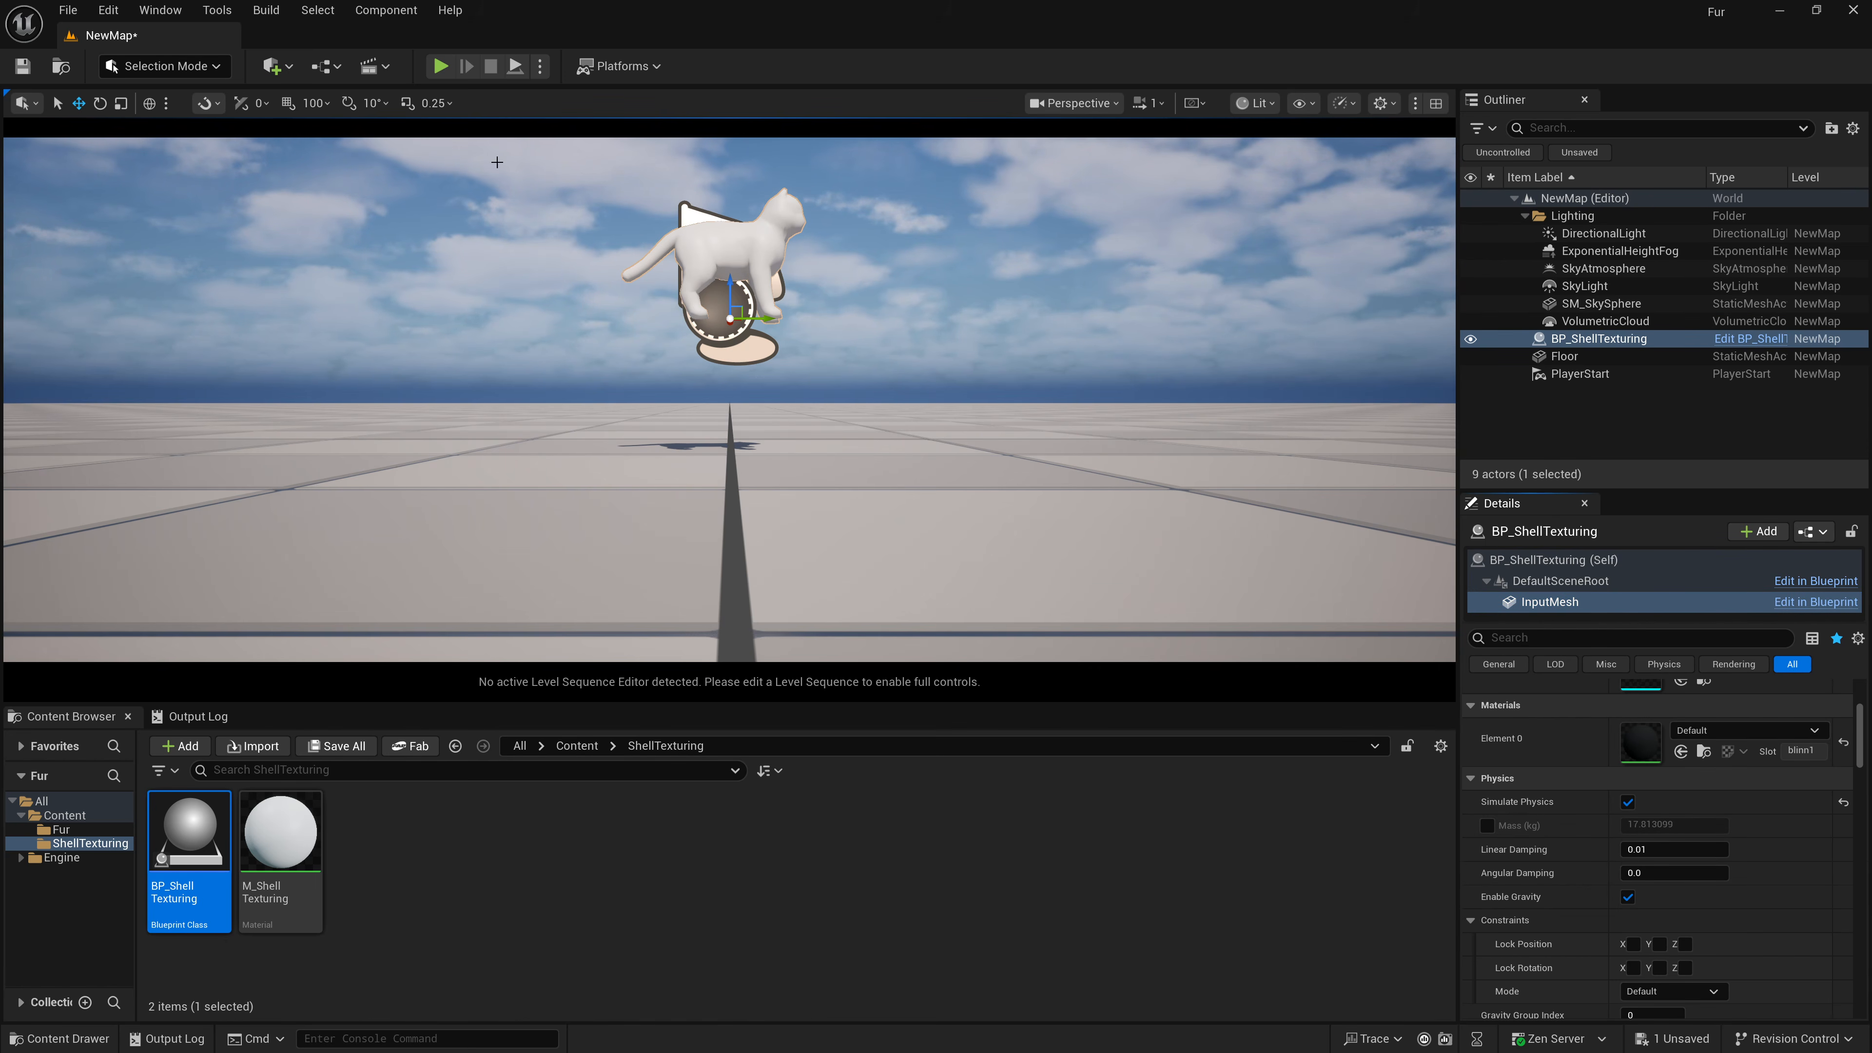
Simulate the level to test the shells falling, then stop and tilt the actor about 46 degrees.
left_click(540, 66)
left_click(611, 244)
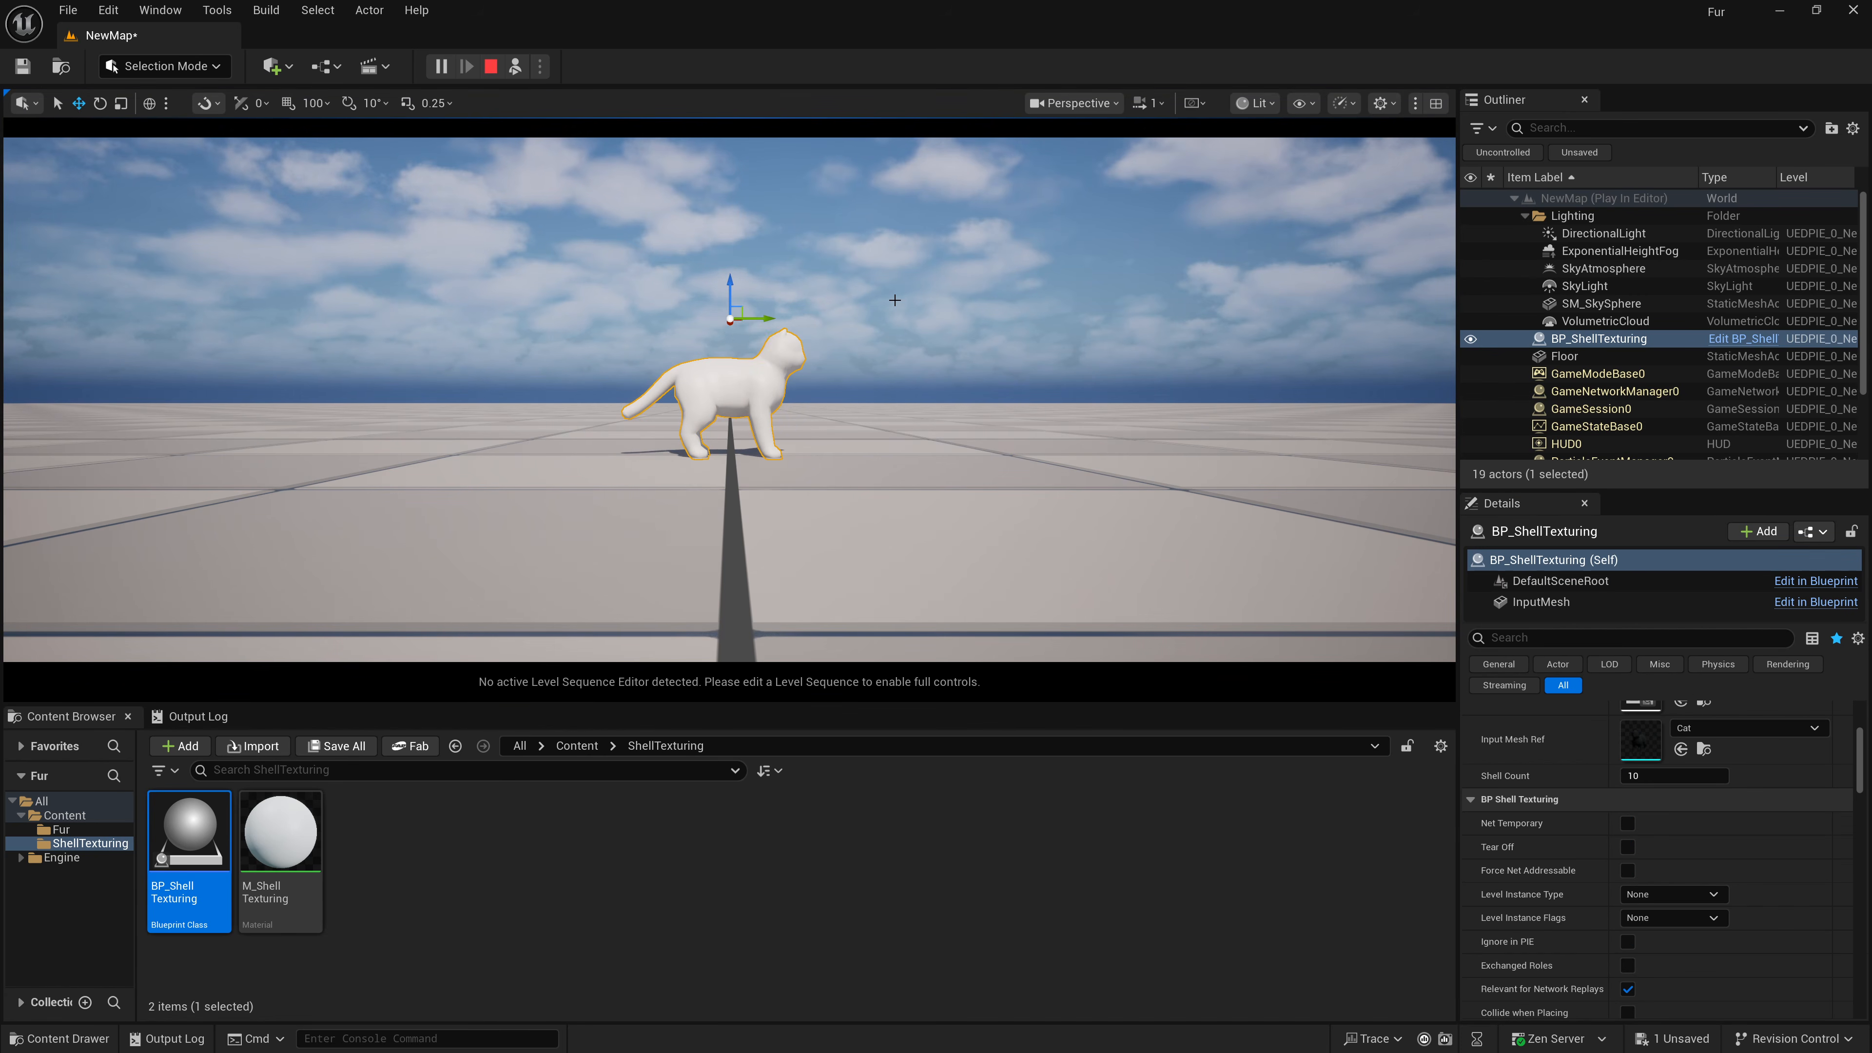
left_click_drag(757, 319, 723, 251)
key("e")
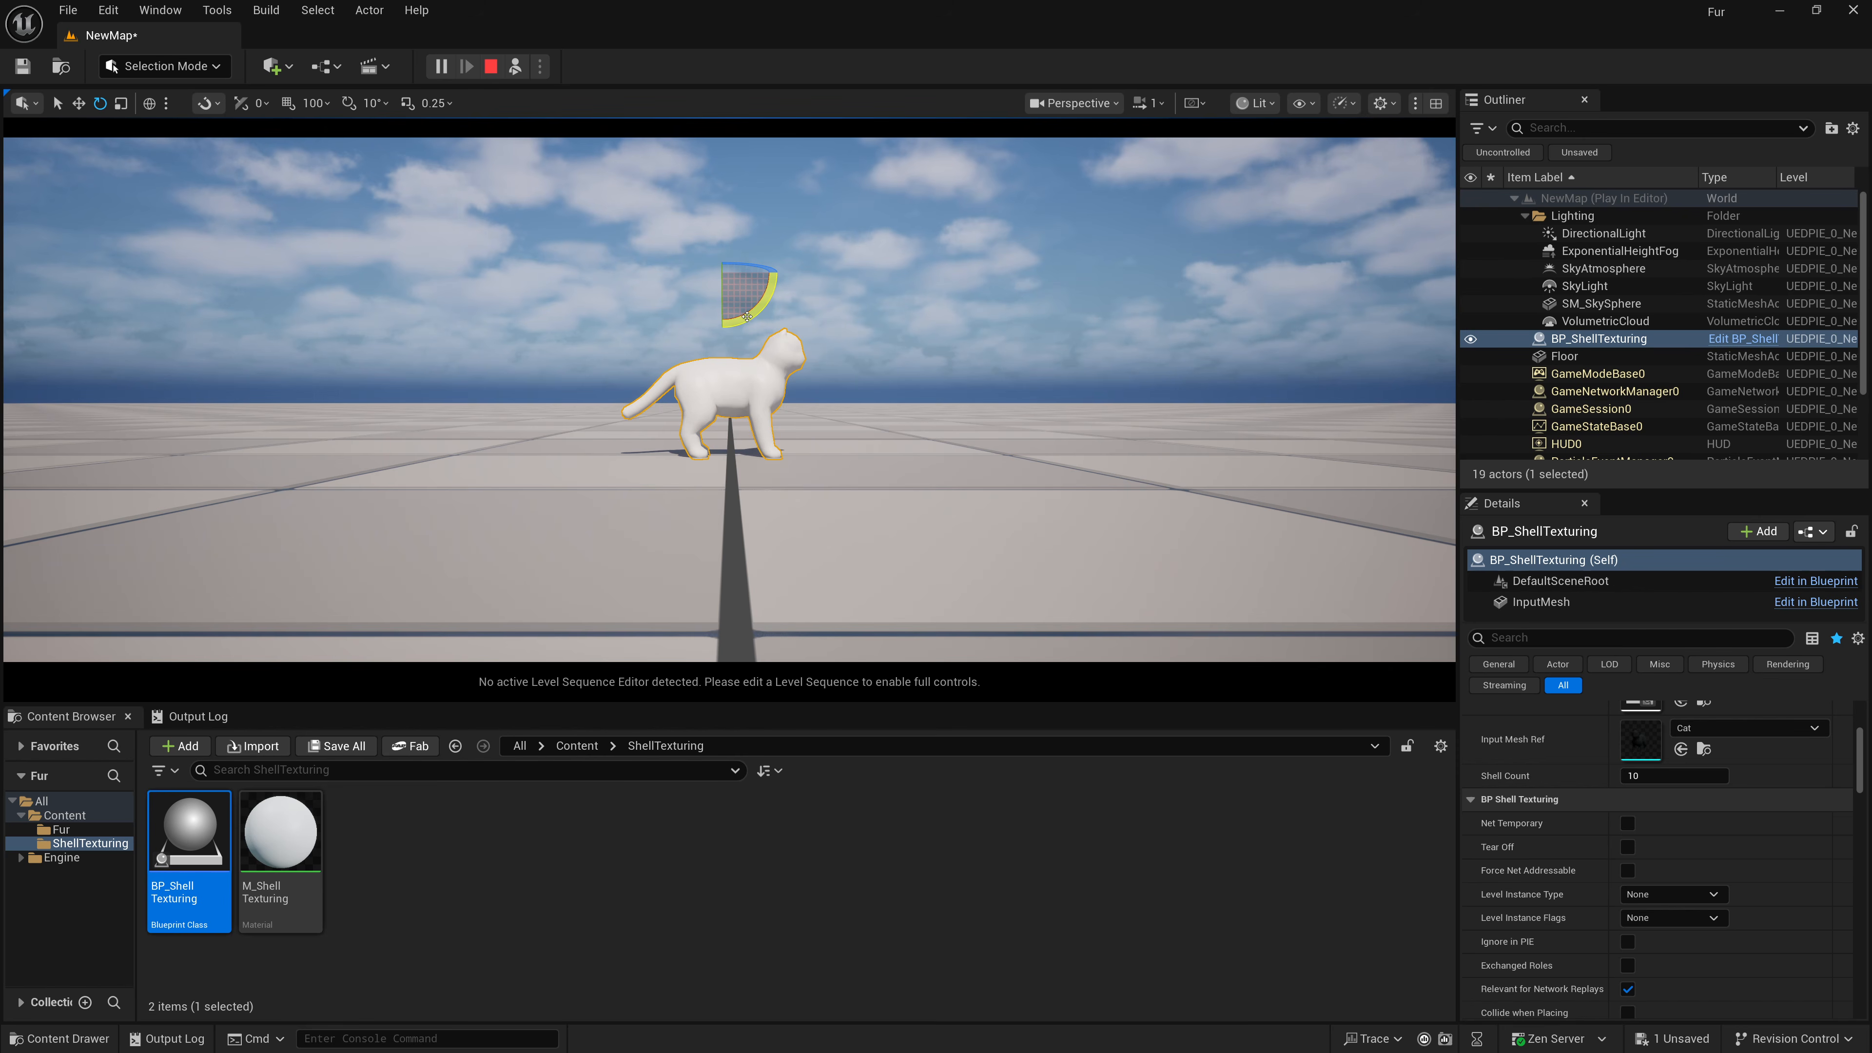
left_click(490, 66)
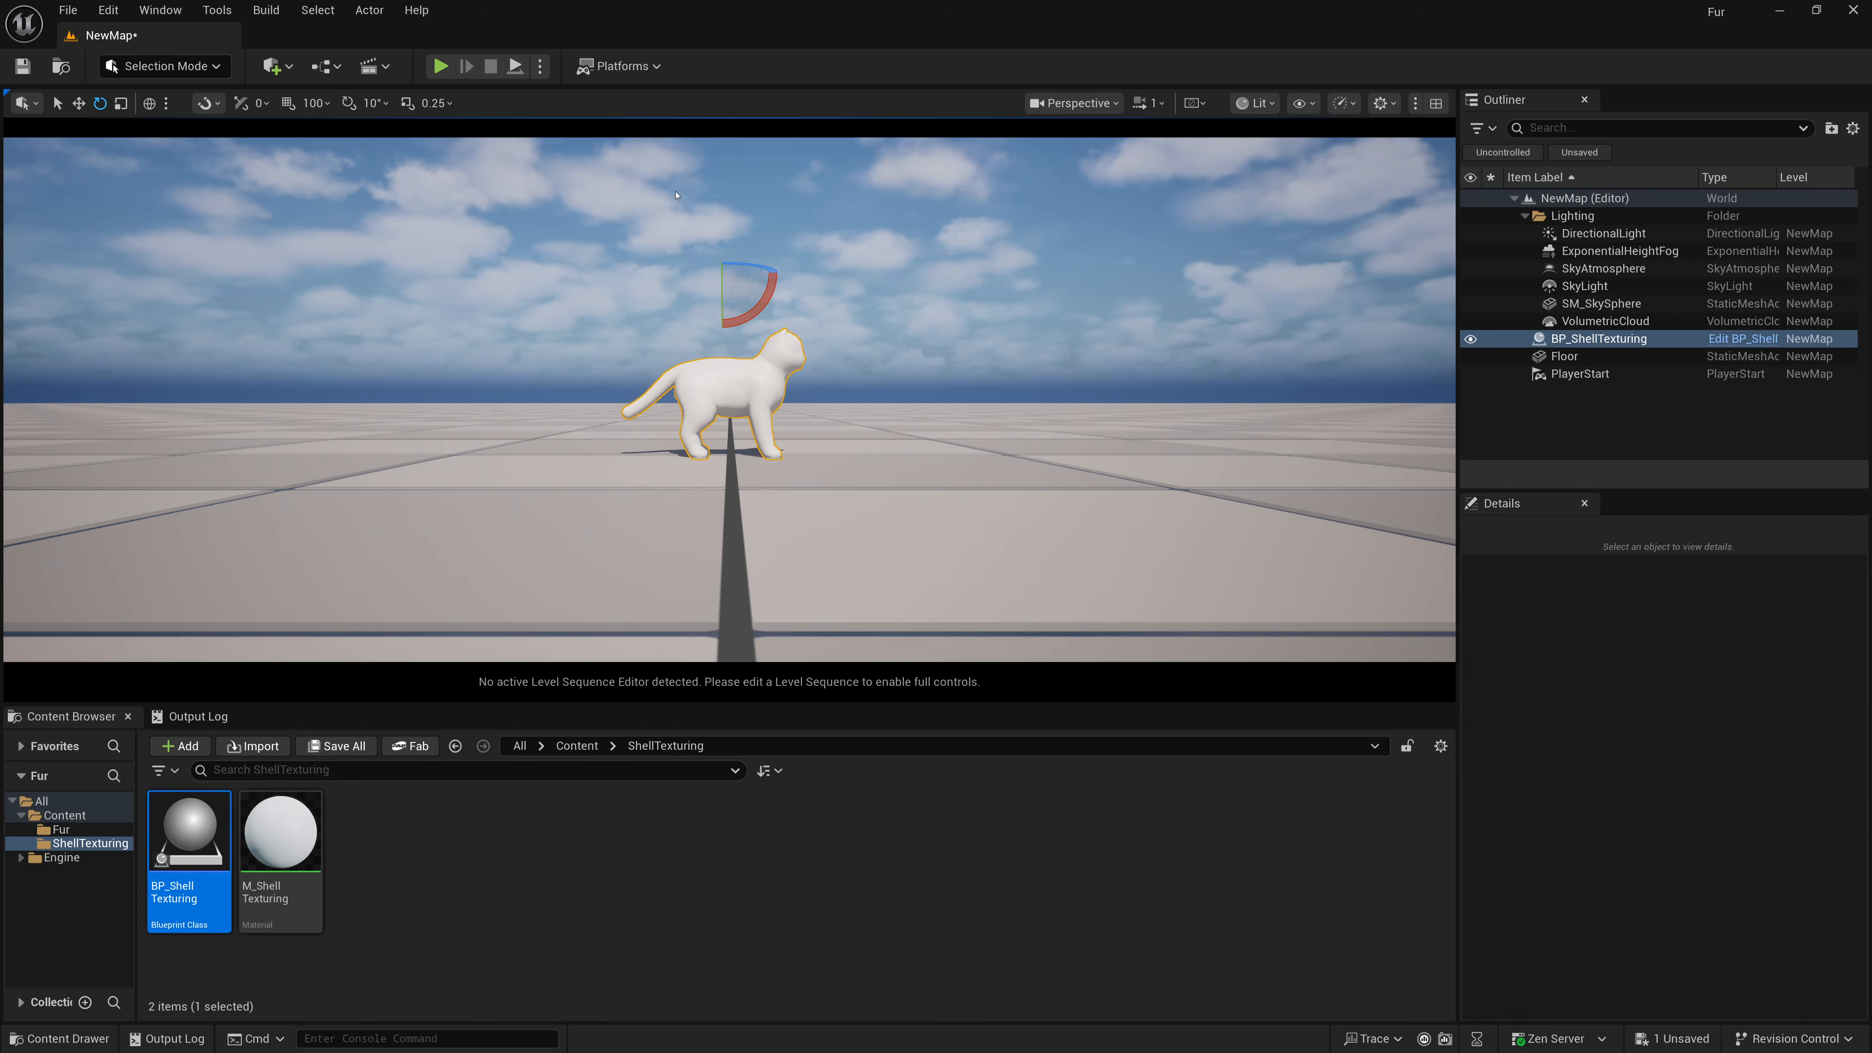
left_click_drag(696, 355, 669, 299)
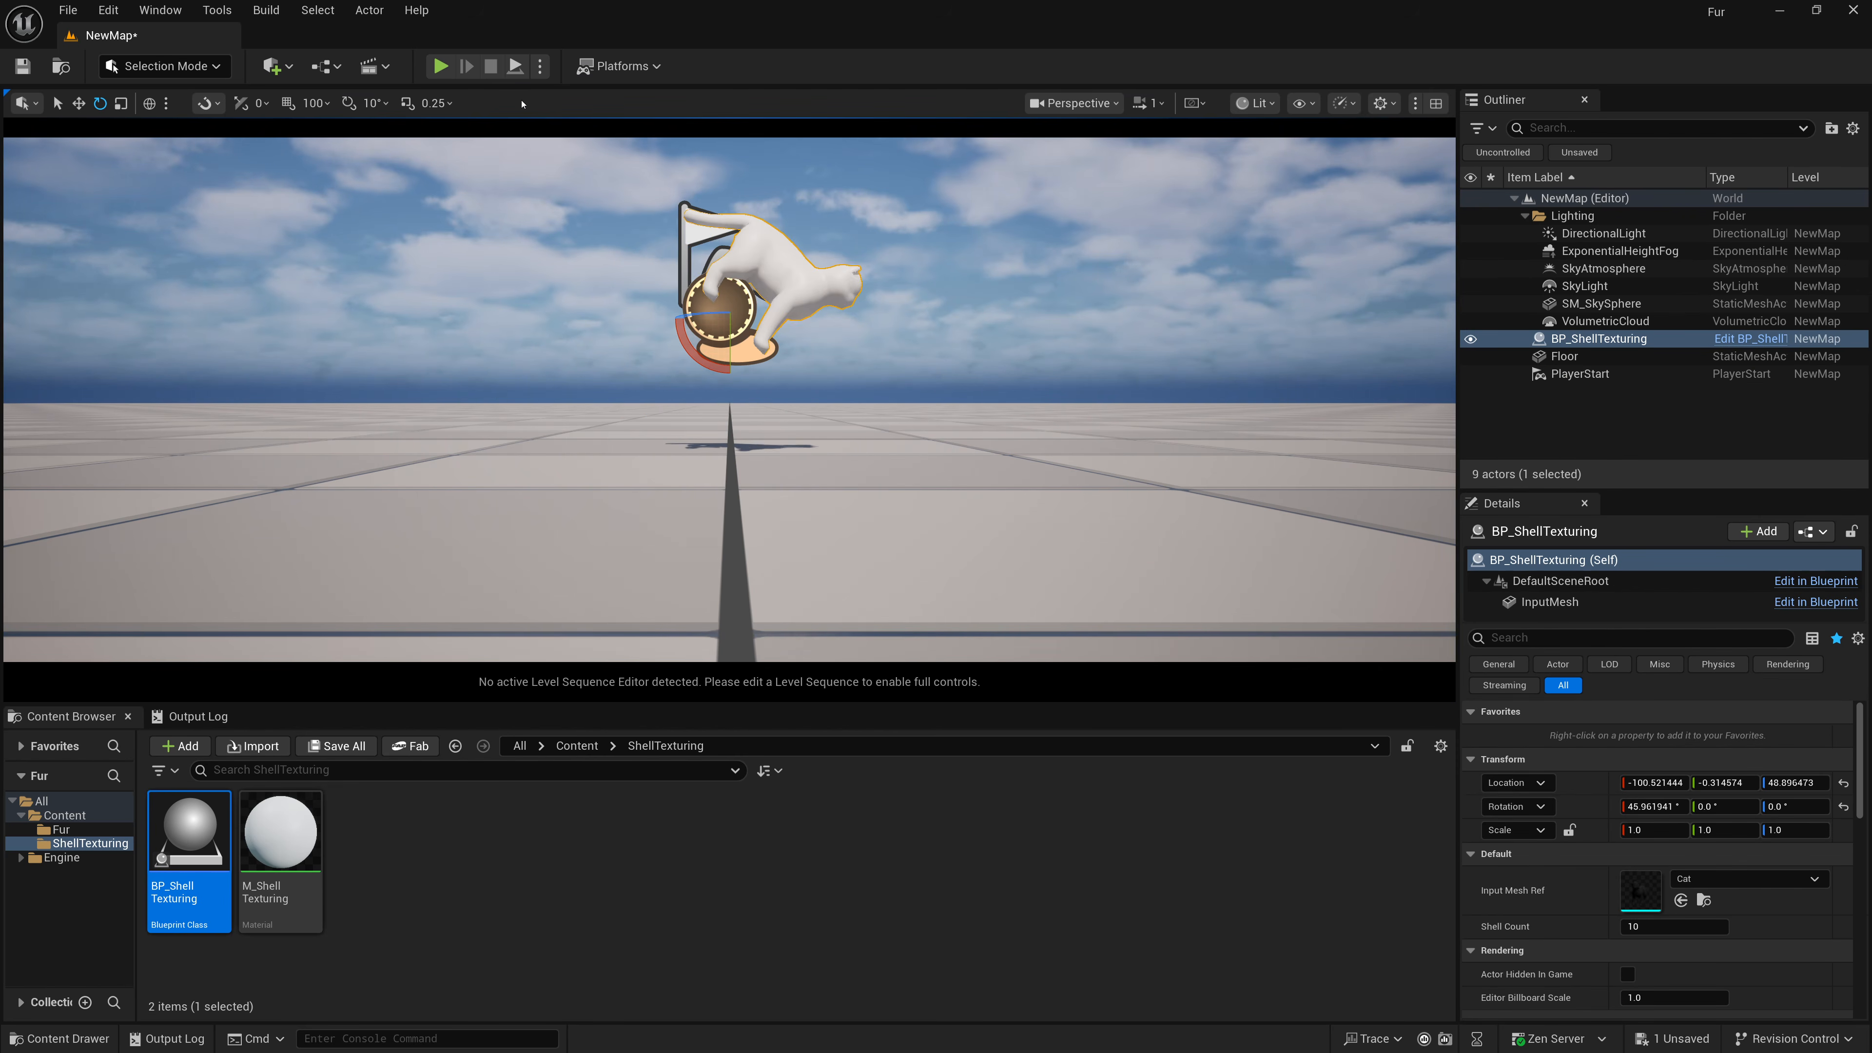
Simulate the level again, then stop and delete the blueprint actor from the level.
left_click(538, 70)
left_click(625, 244)
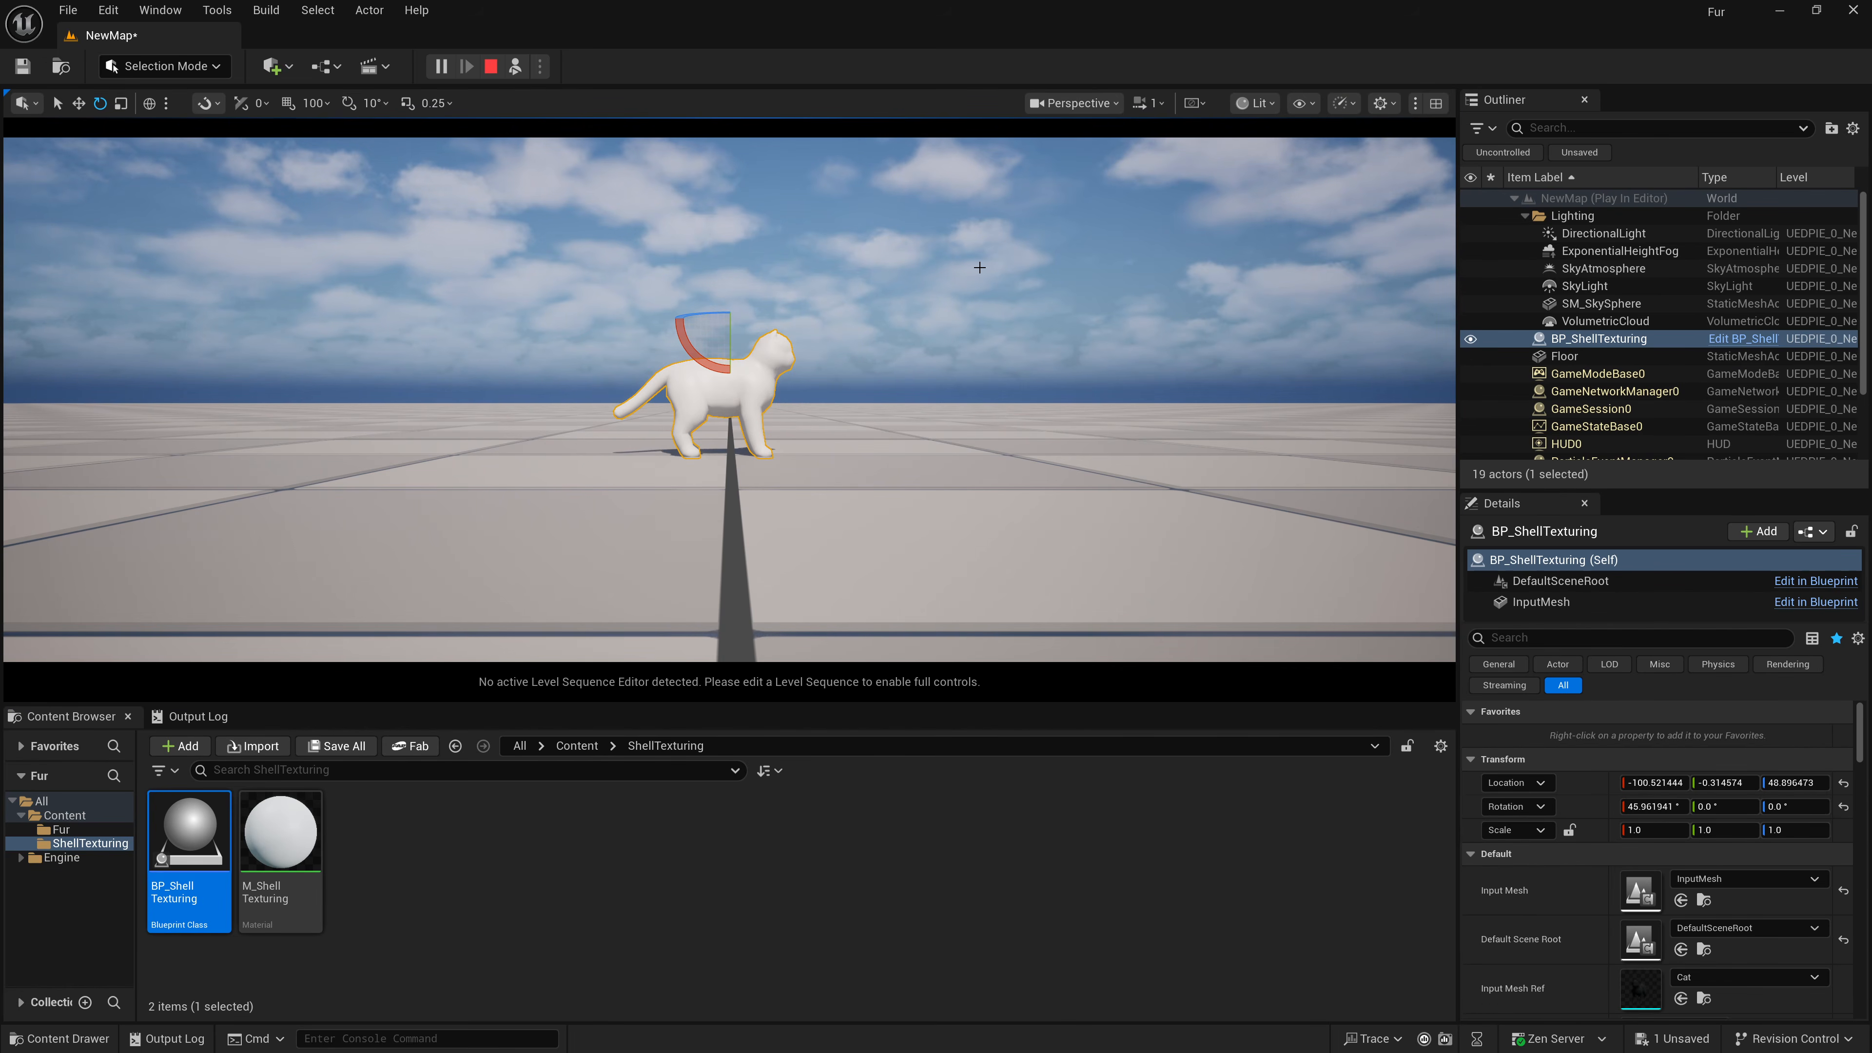
key("Escape")
key("Delete")
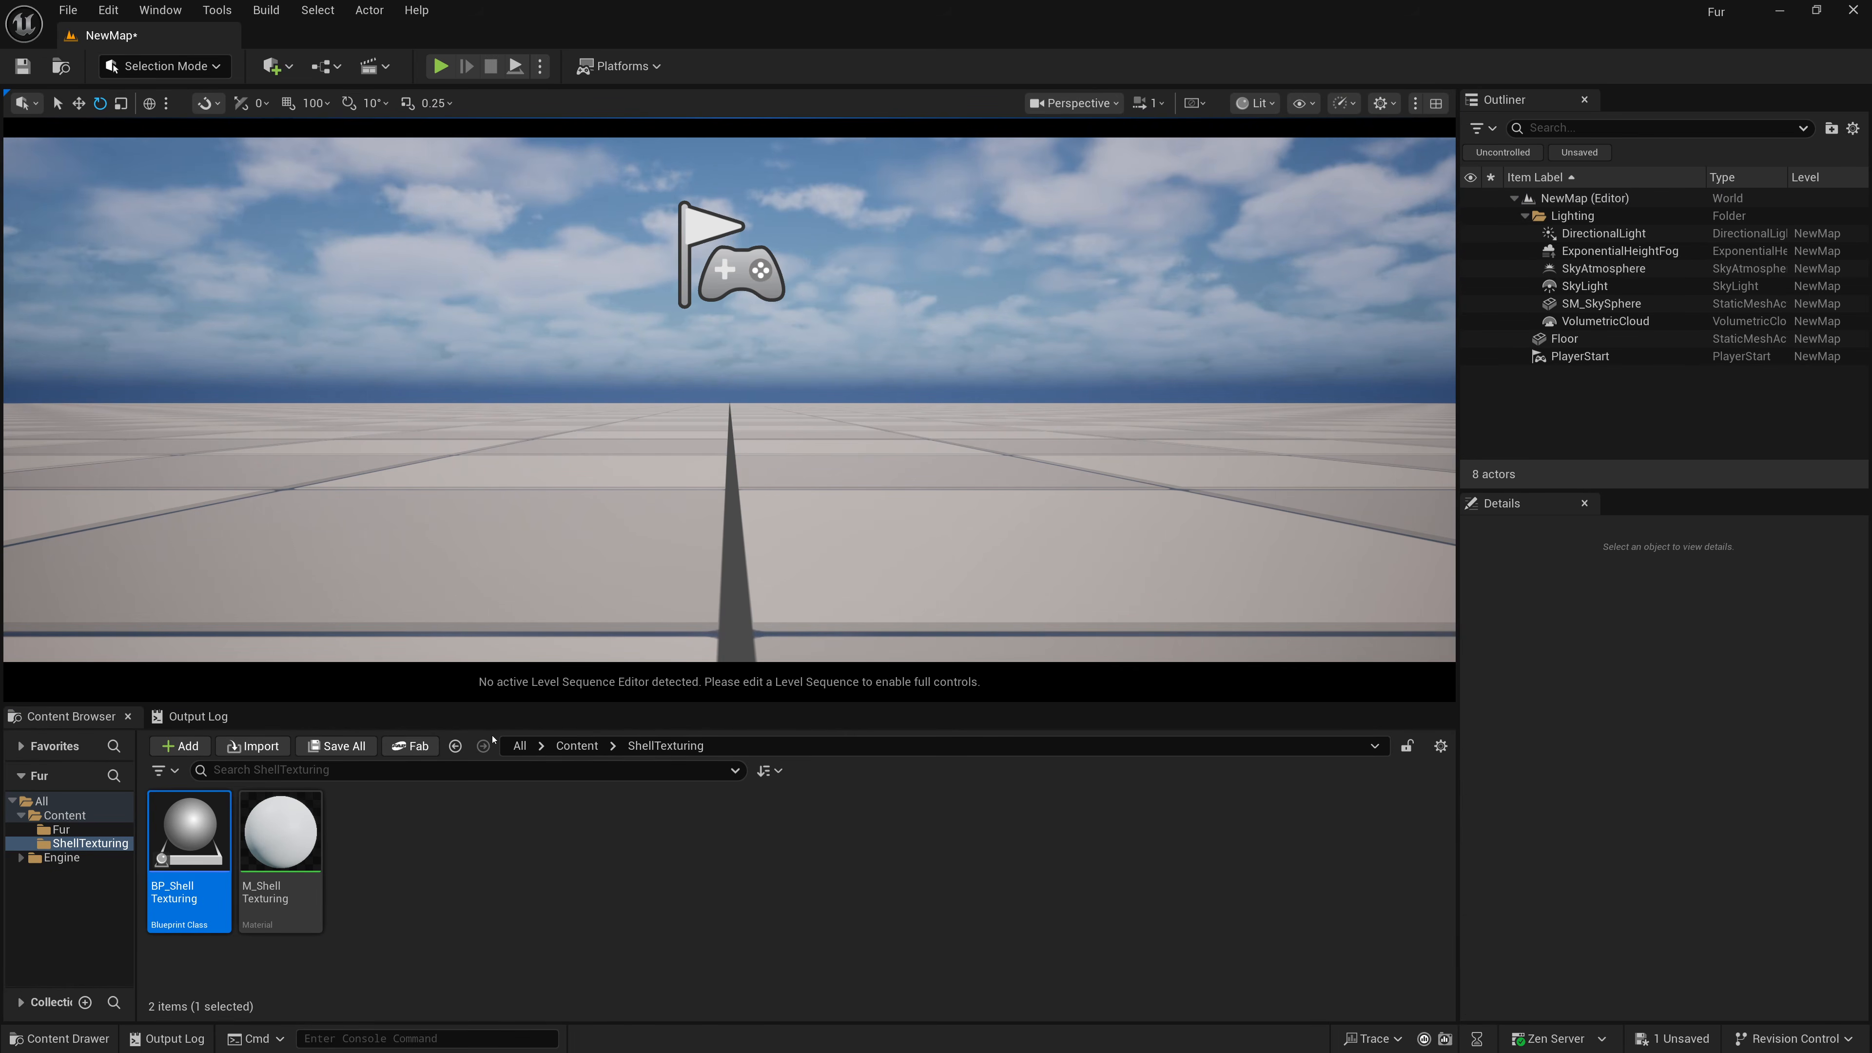
Open M_ShellTexturing and shift all existing nodes down to make room.
double_click(283, 837)
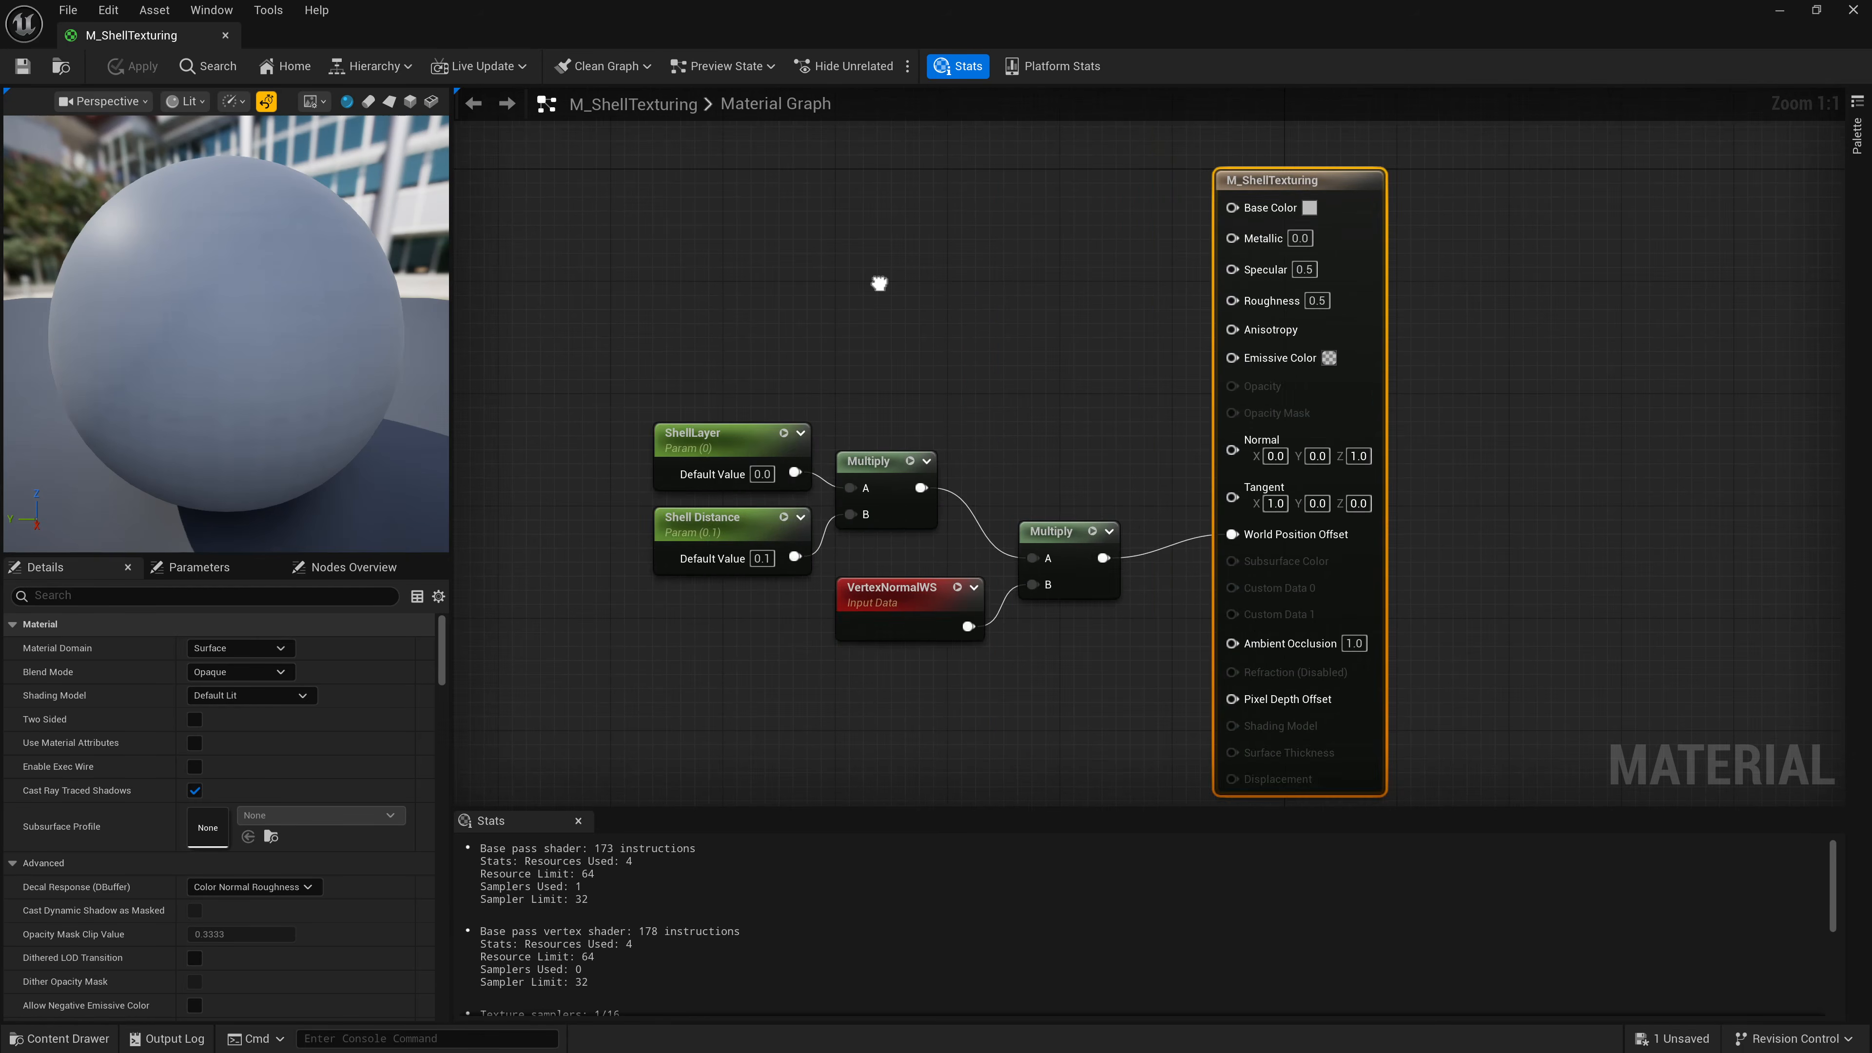
key("ctrl+a")
left_click_drag(1104, 475, 1040, 569)
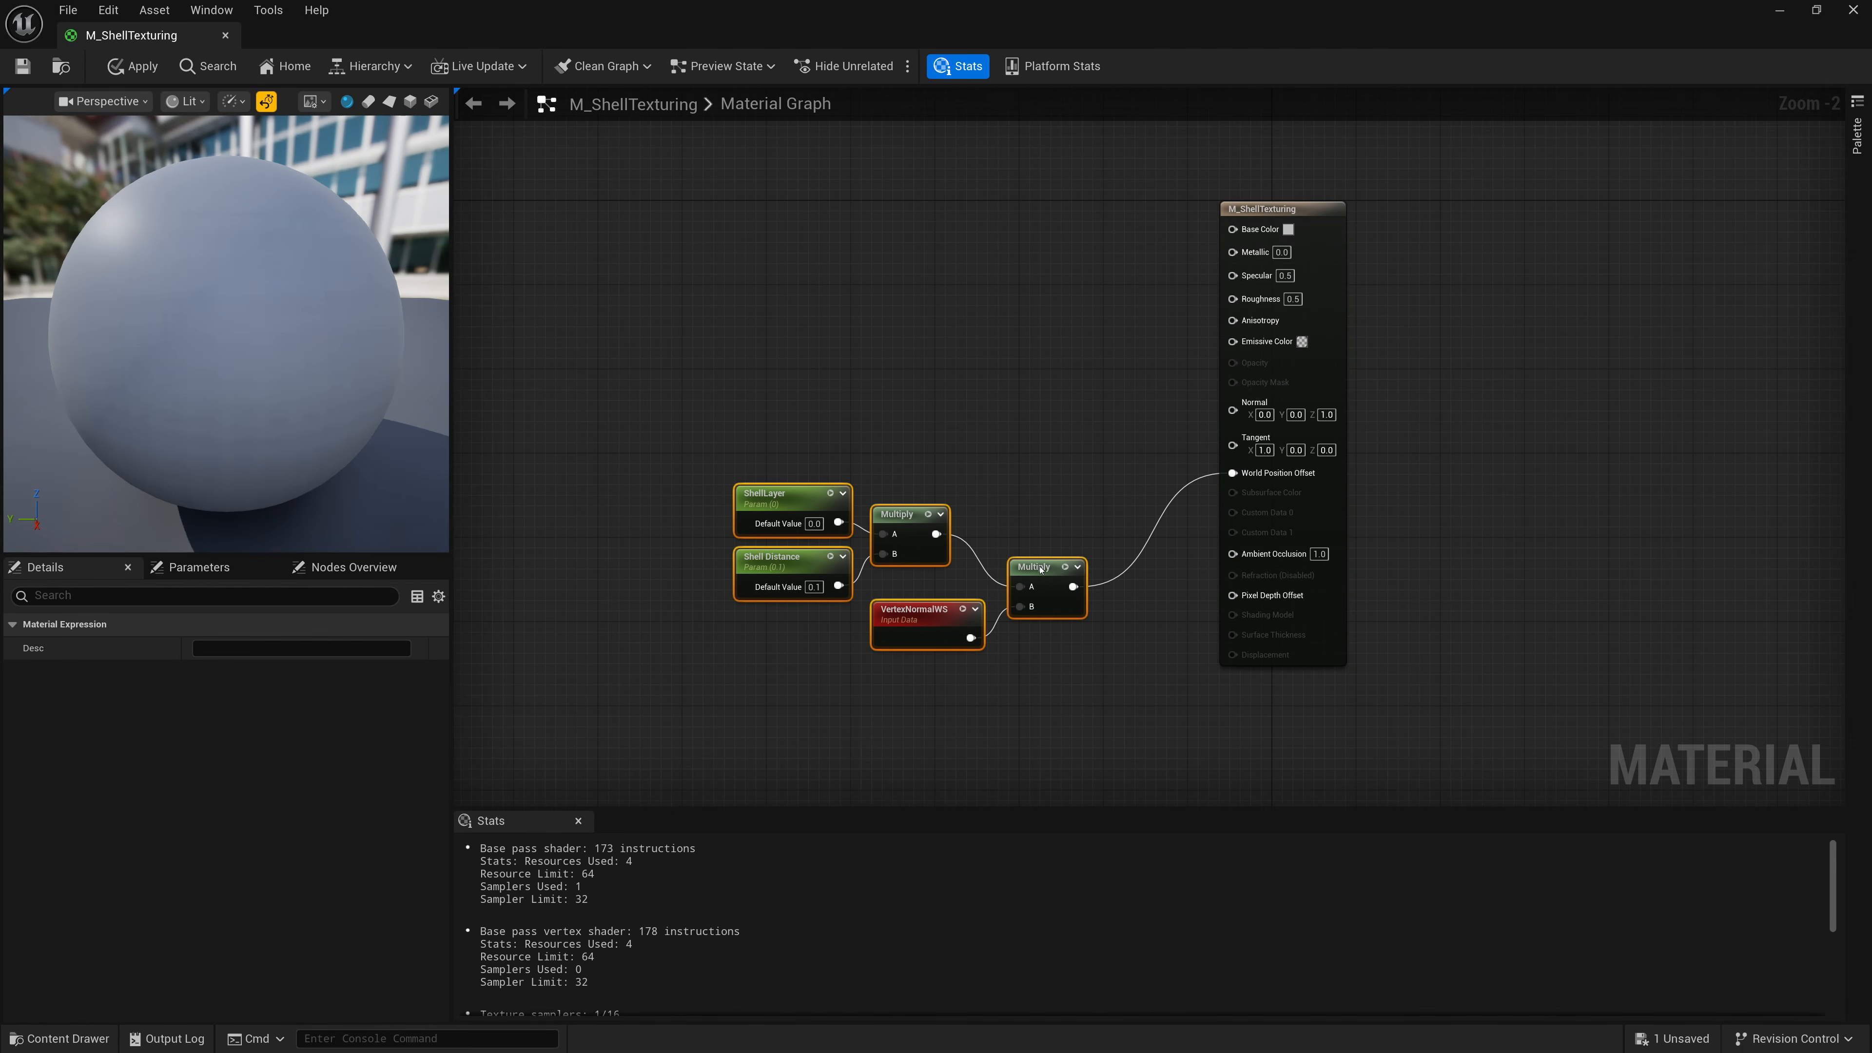
left_click(1028, 390)
scroll(664, 413, "up", 1)
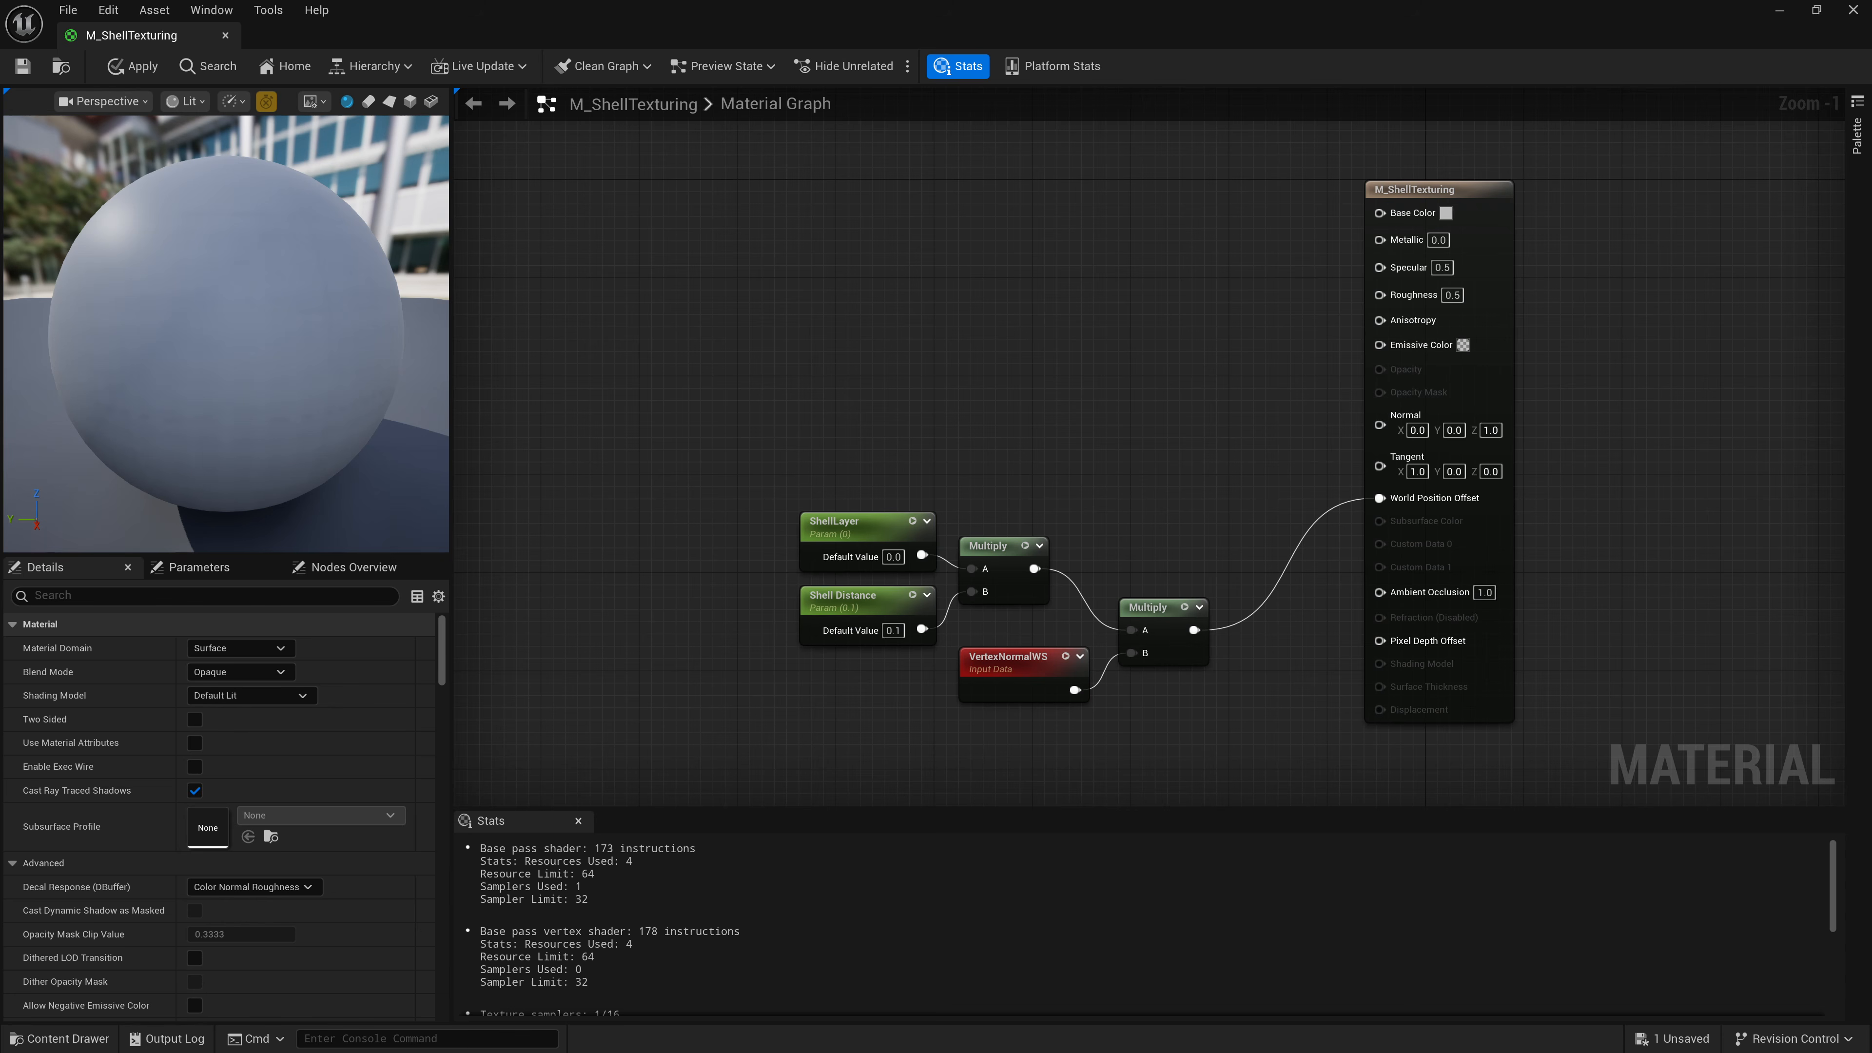
Add a Custom expression node above the existing material nodes.
right_click(901, 224)
type("custom")
key("Return")
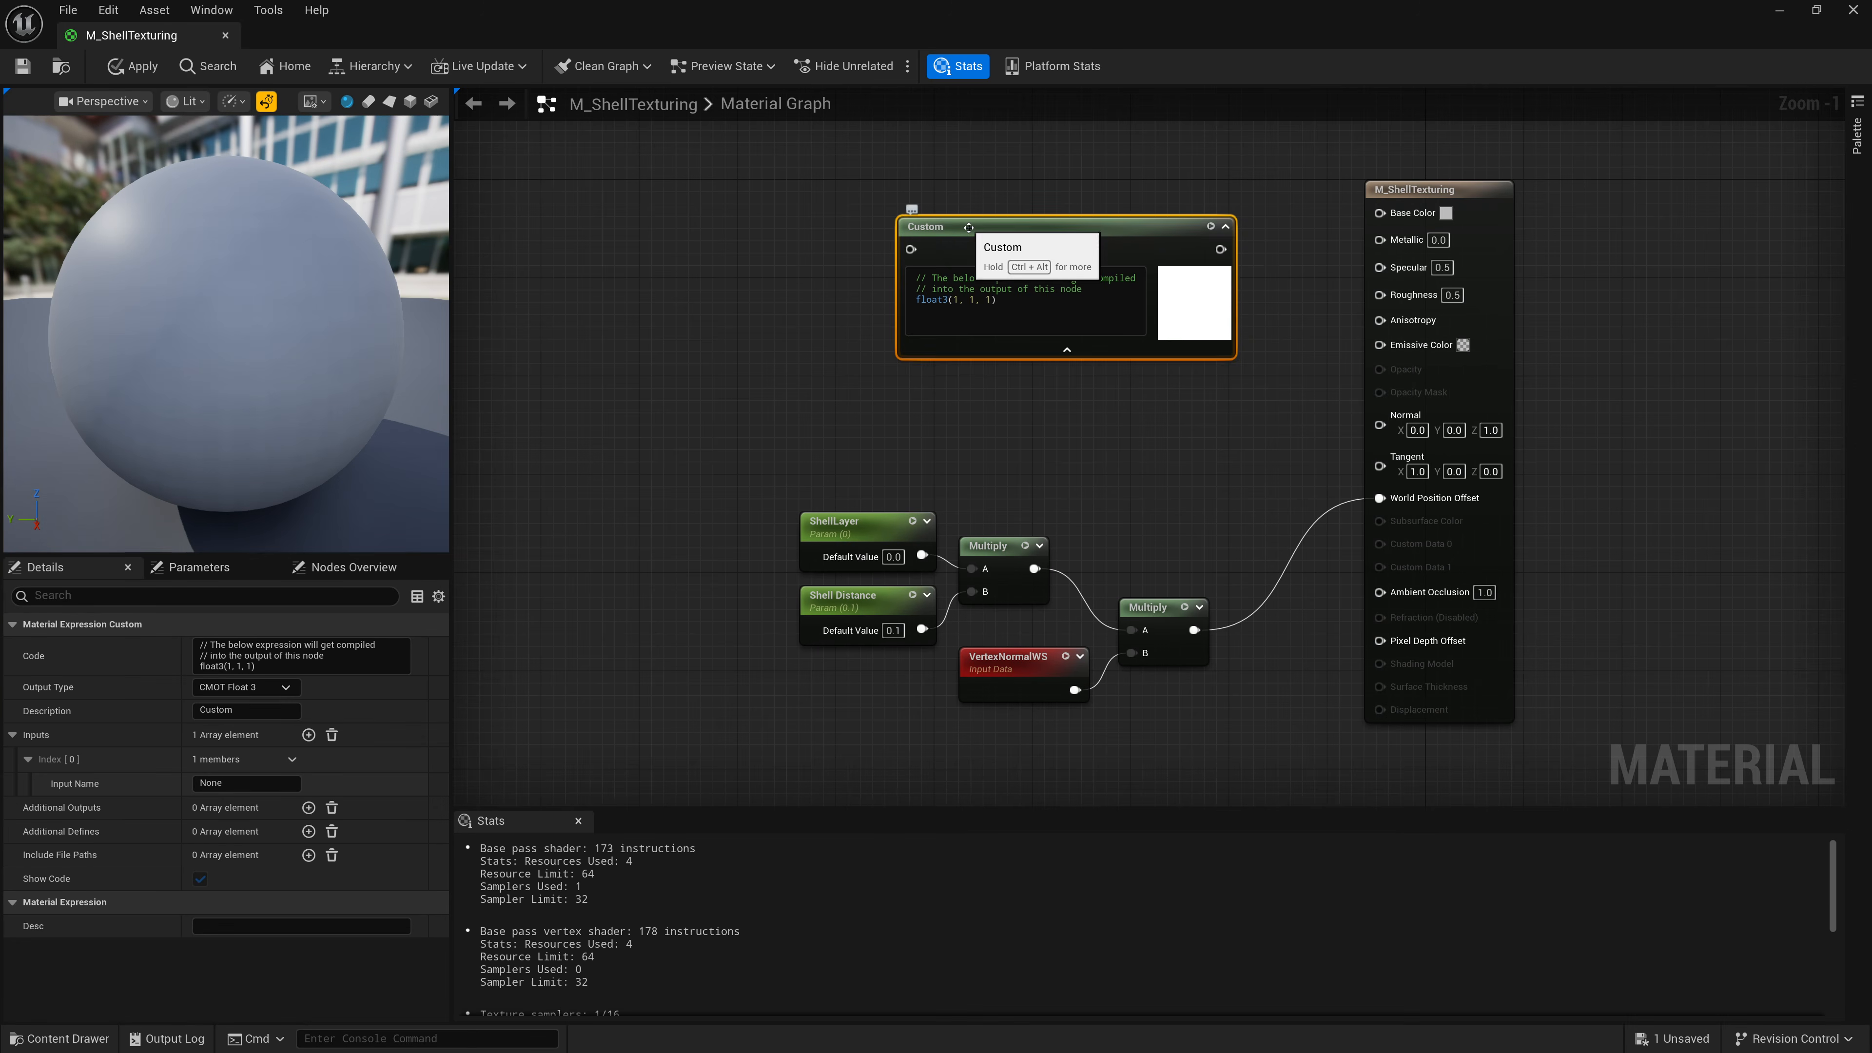
left_click_drag(969, 228, 875, 282)
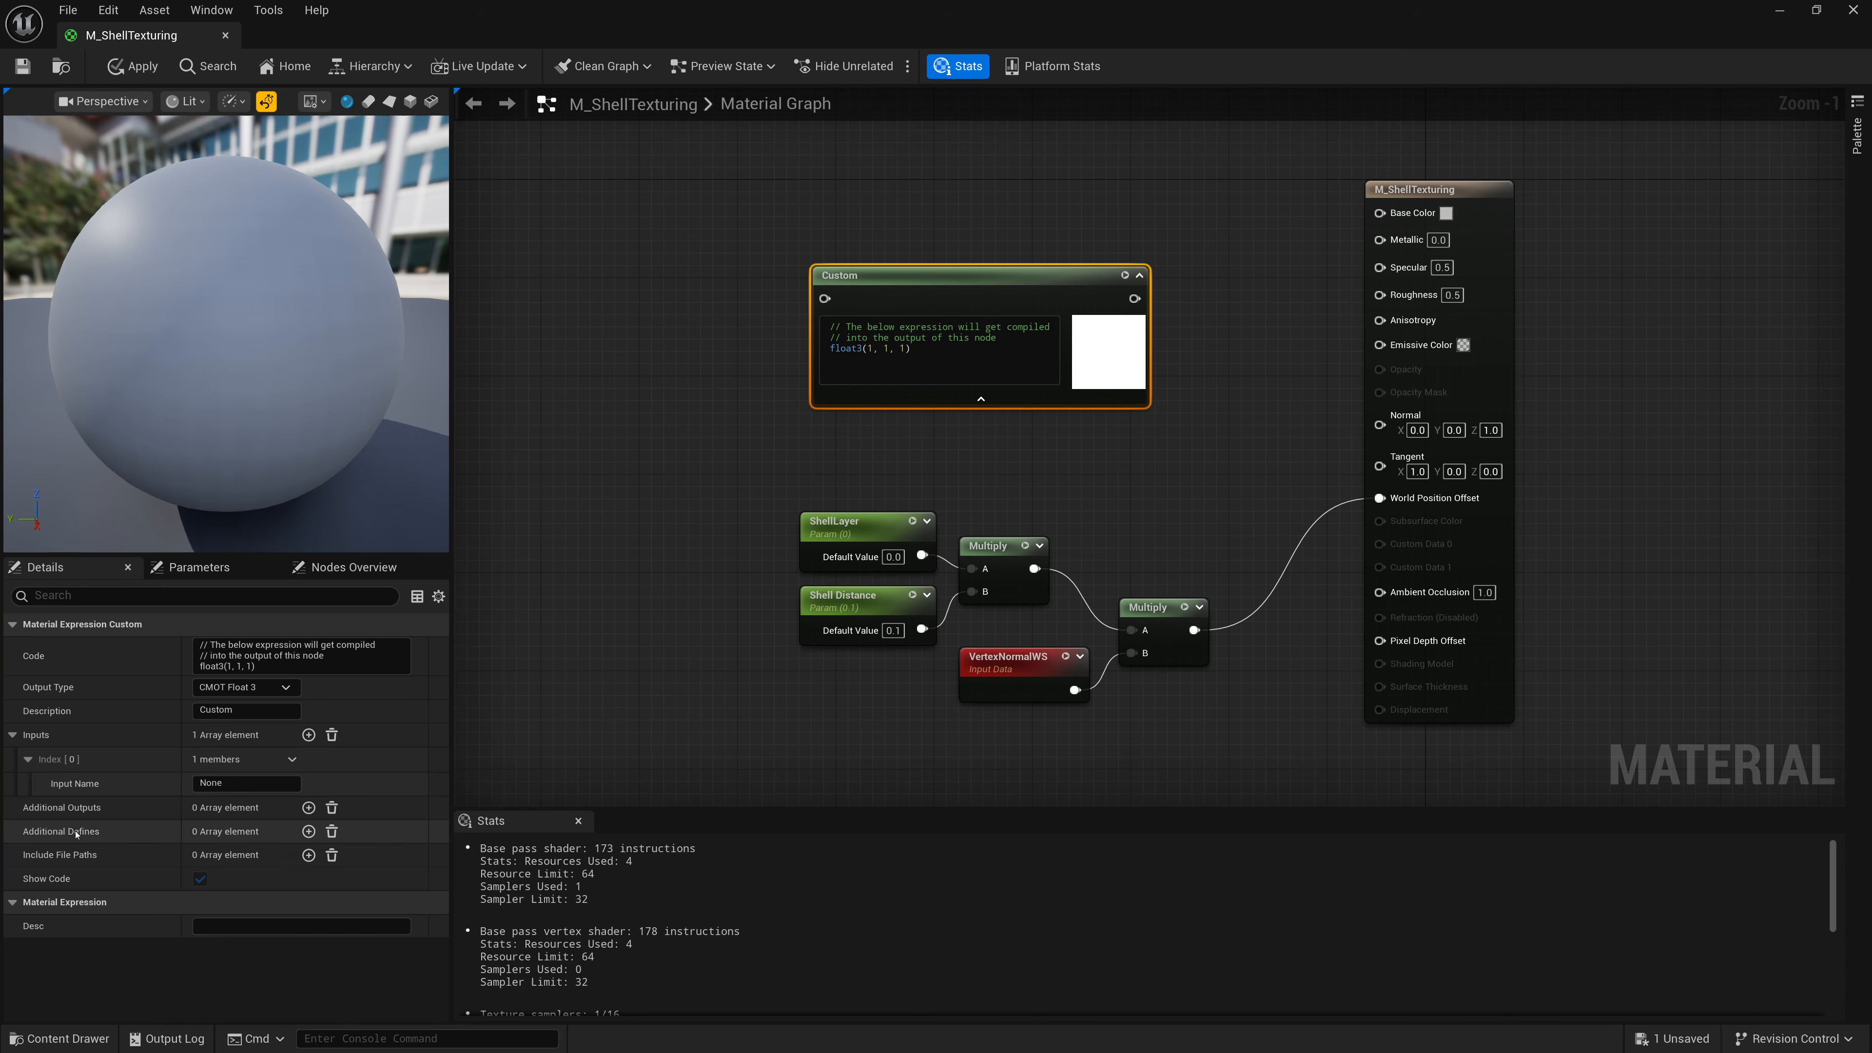
Add an additional output named outAlpha to the Custom node.
left_click(308, 807)
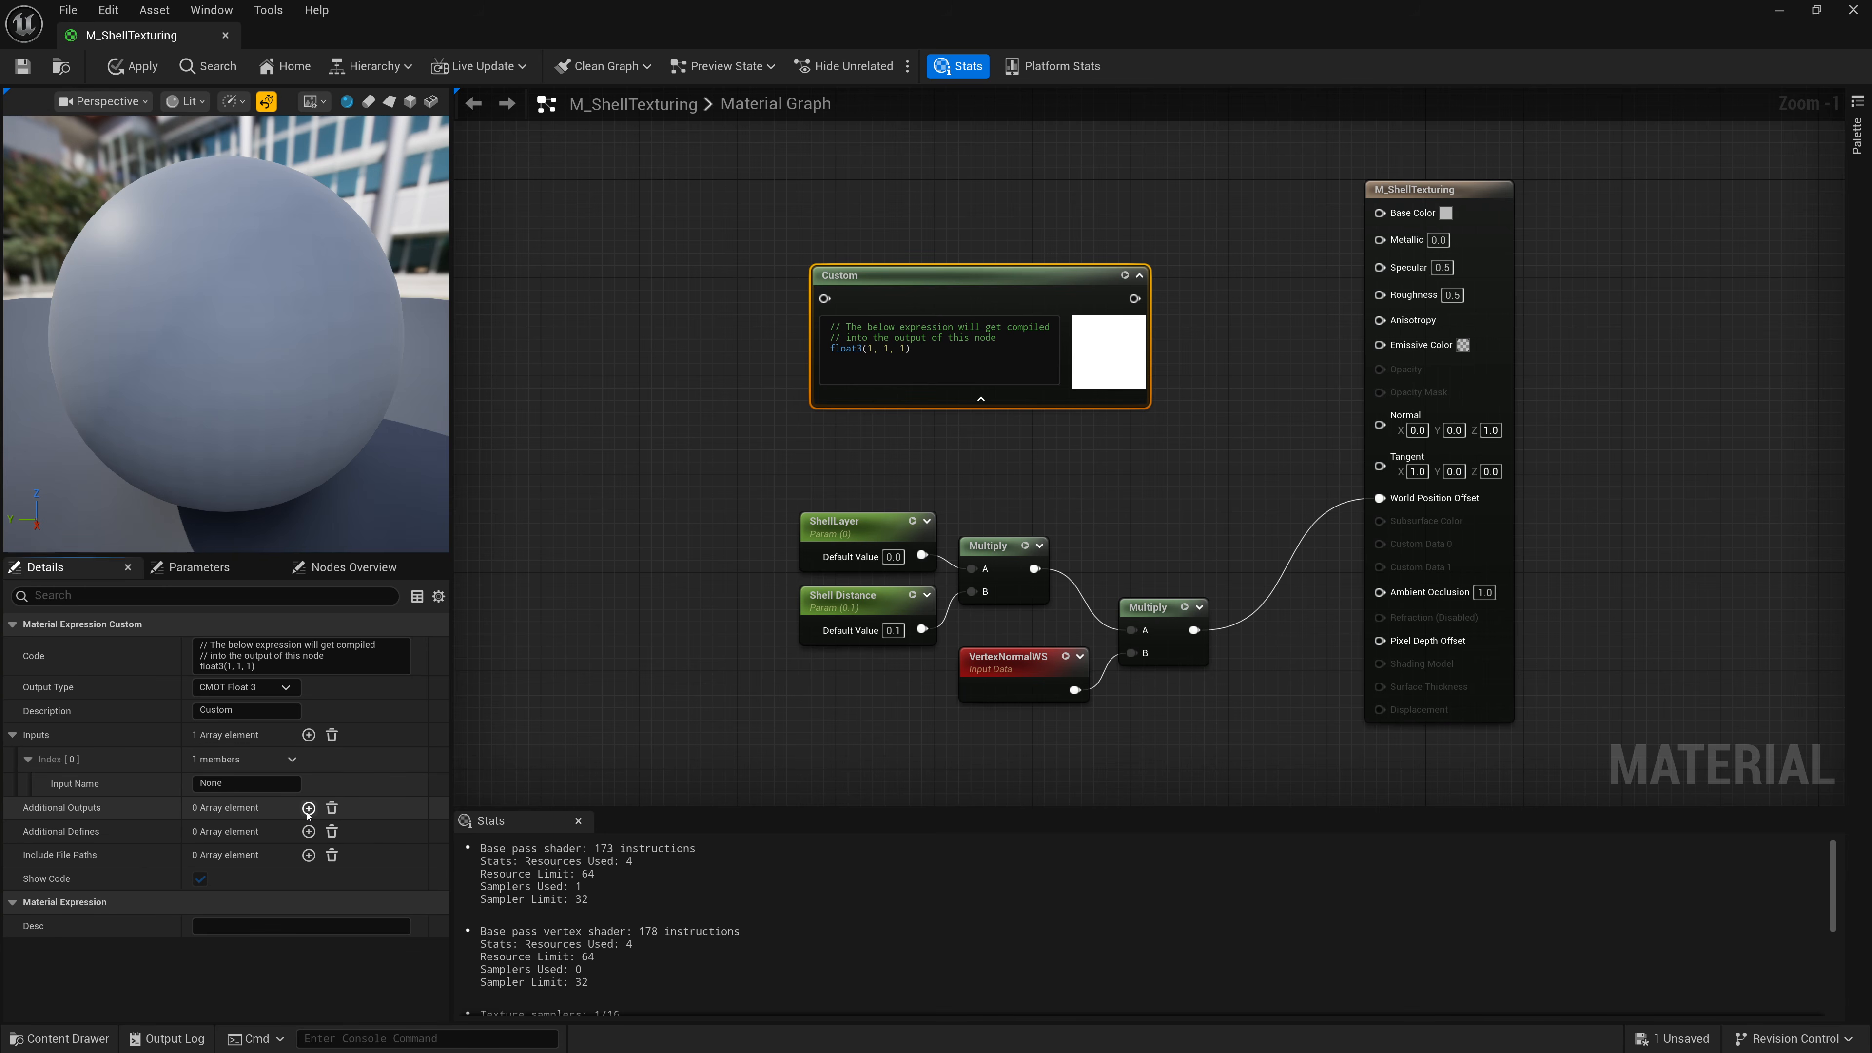
left_click(116, 840)
left_click(271, 855)
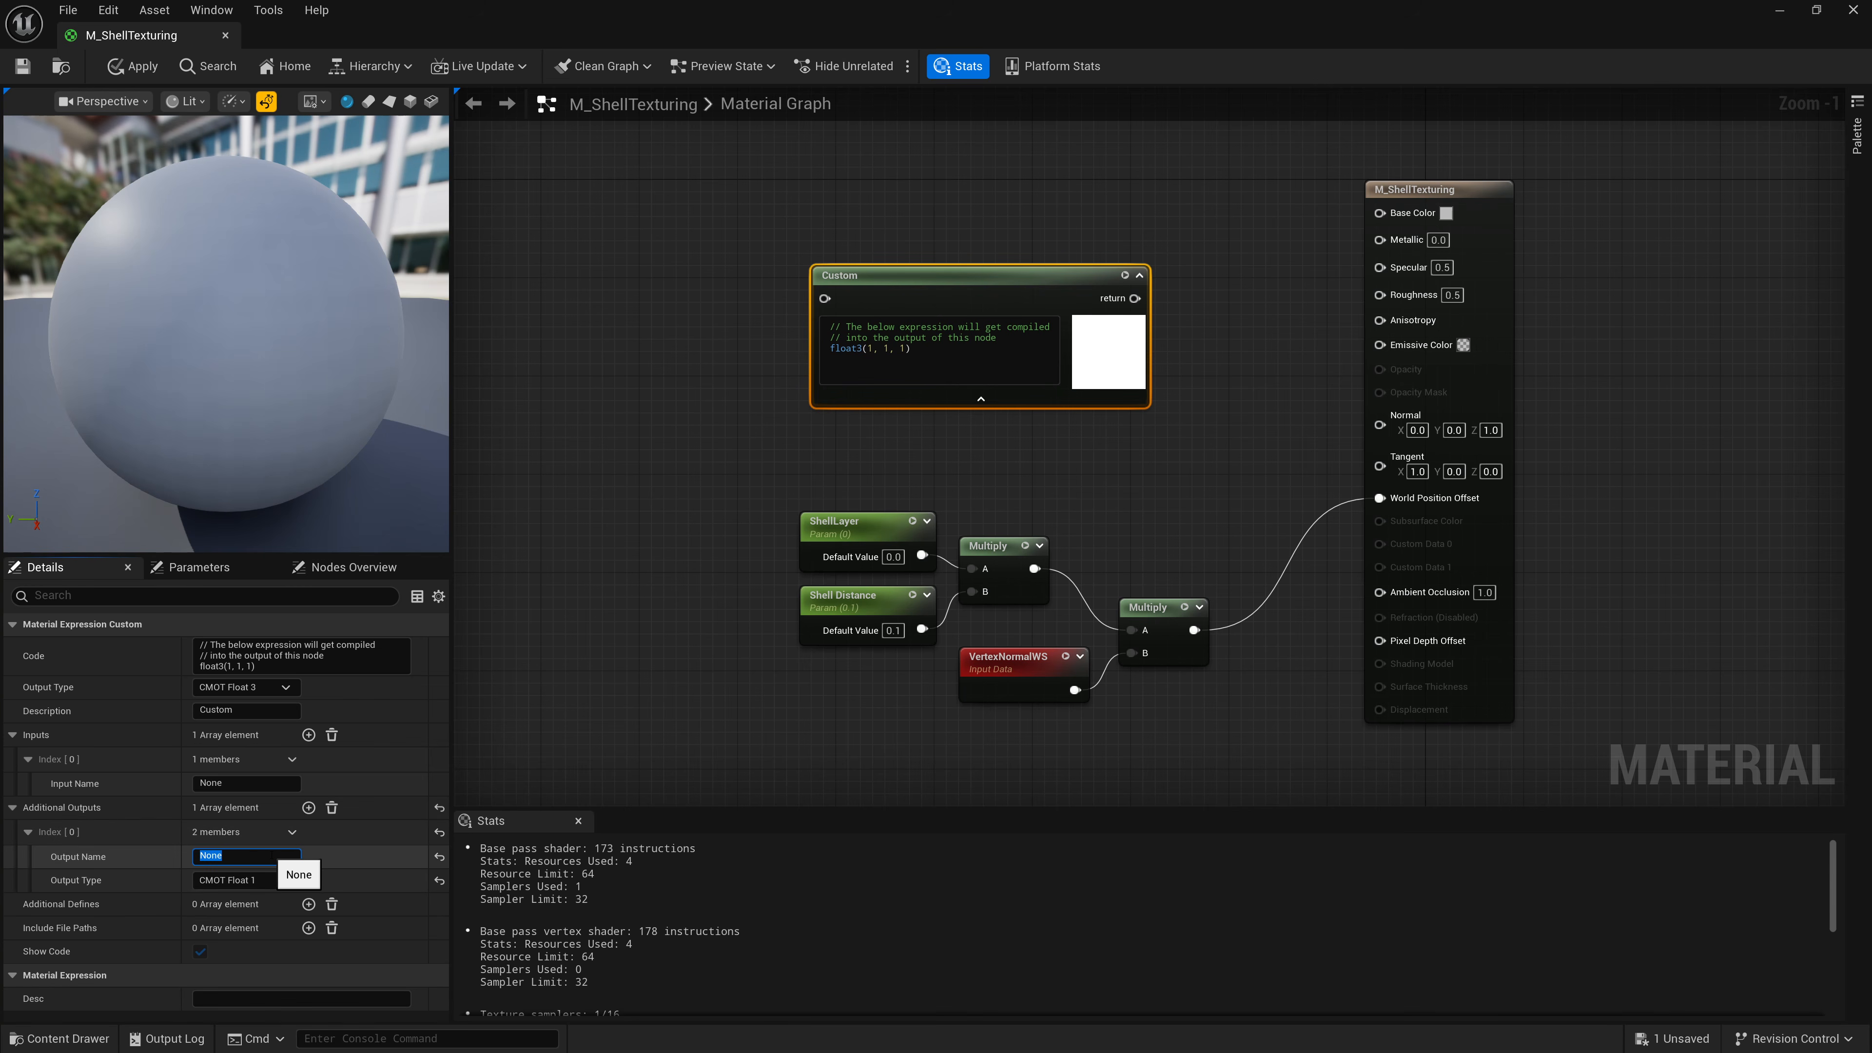
type("outAlpha")
key("Return")
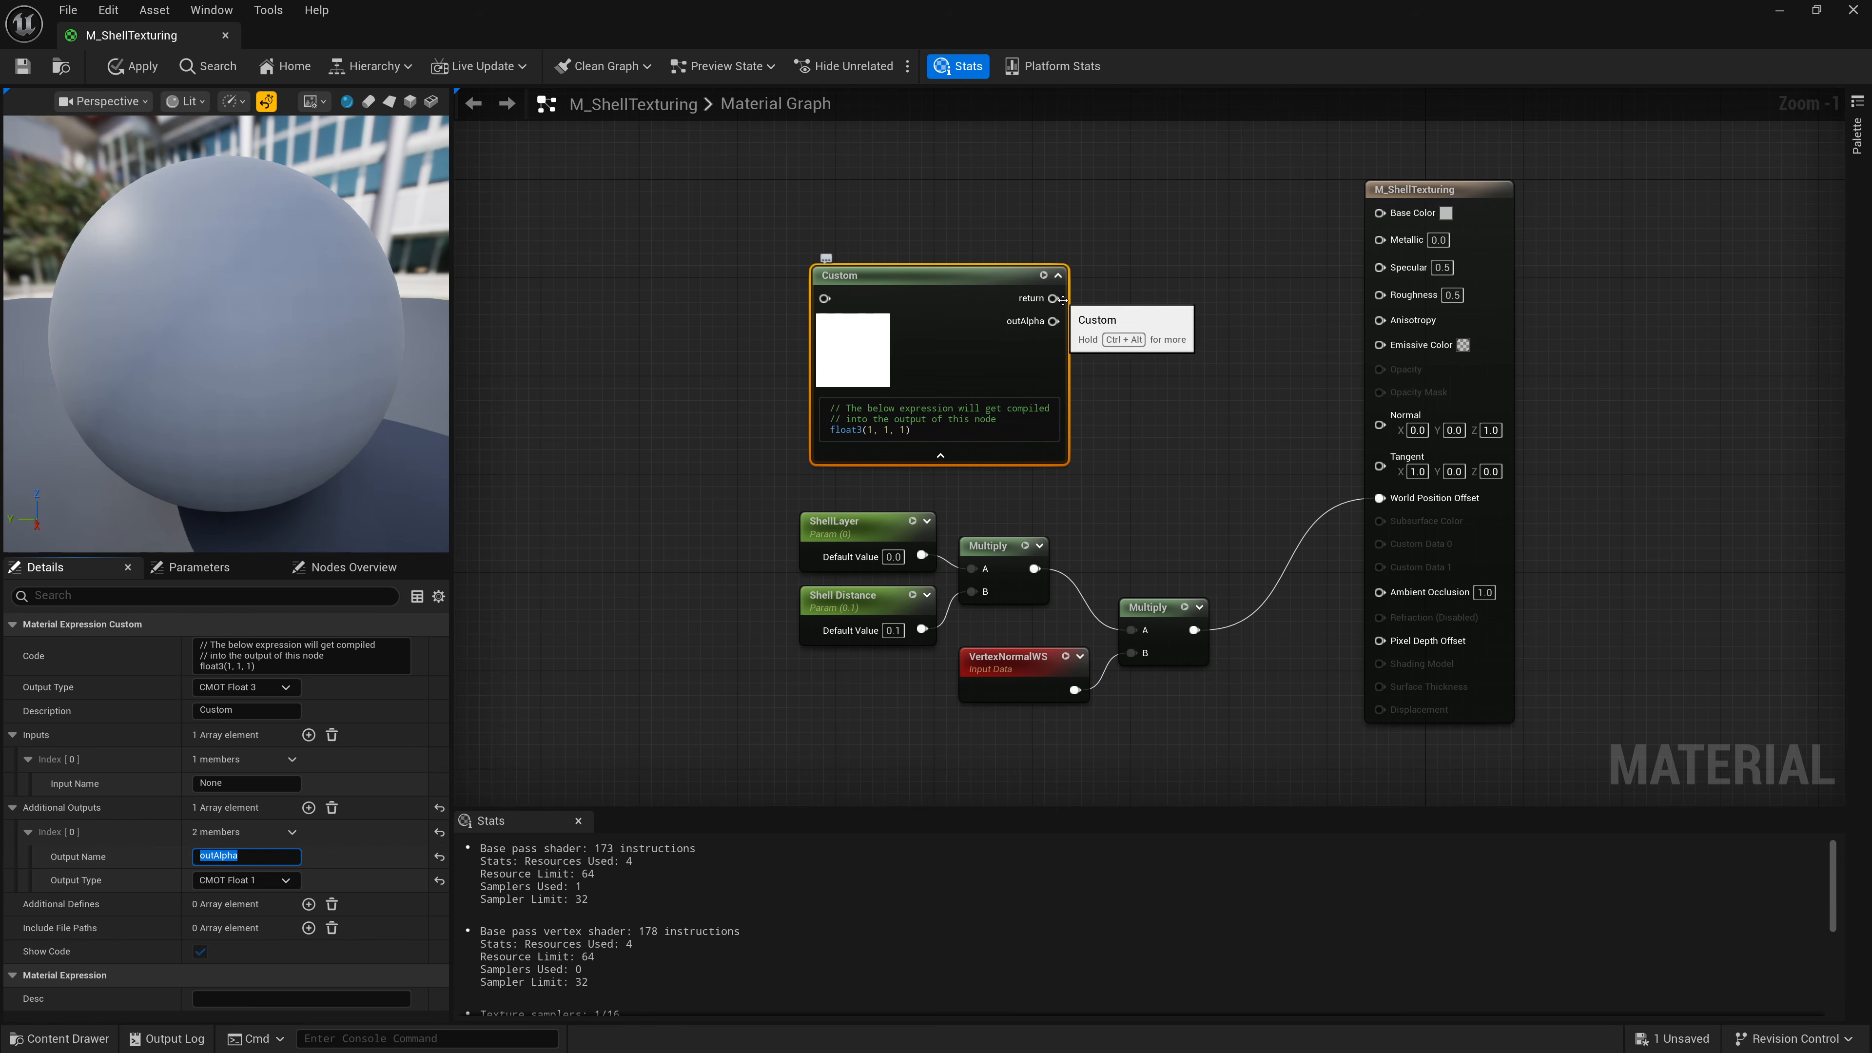
Wire the Custom node's return output into Base Color and set the material's Blend Mode to Masked.
left_click_drag(1053, 297, 1379, 212)
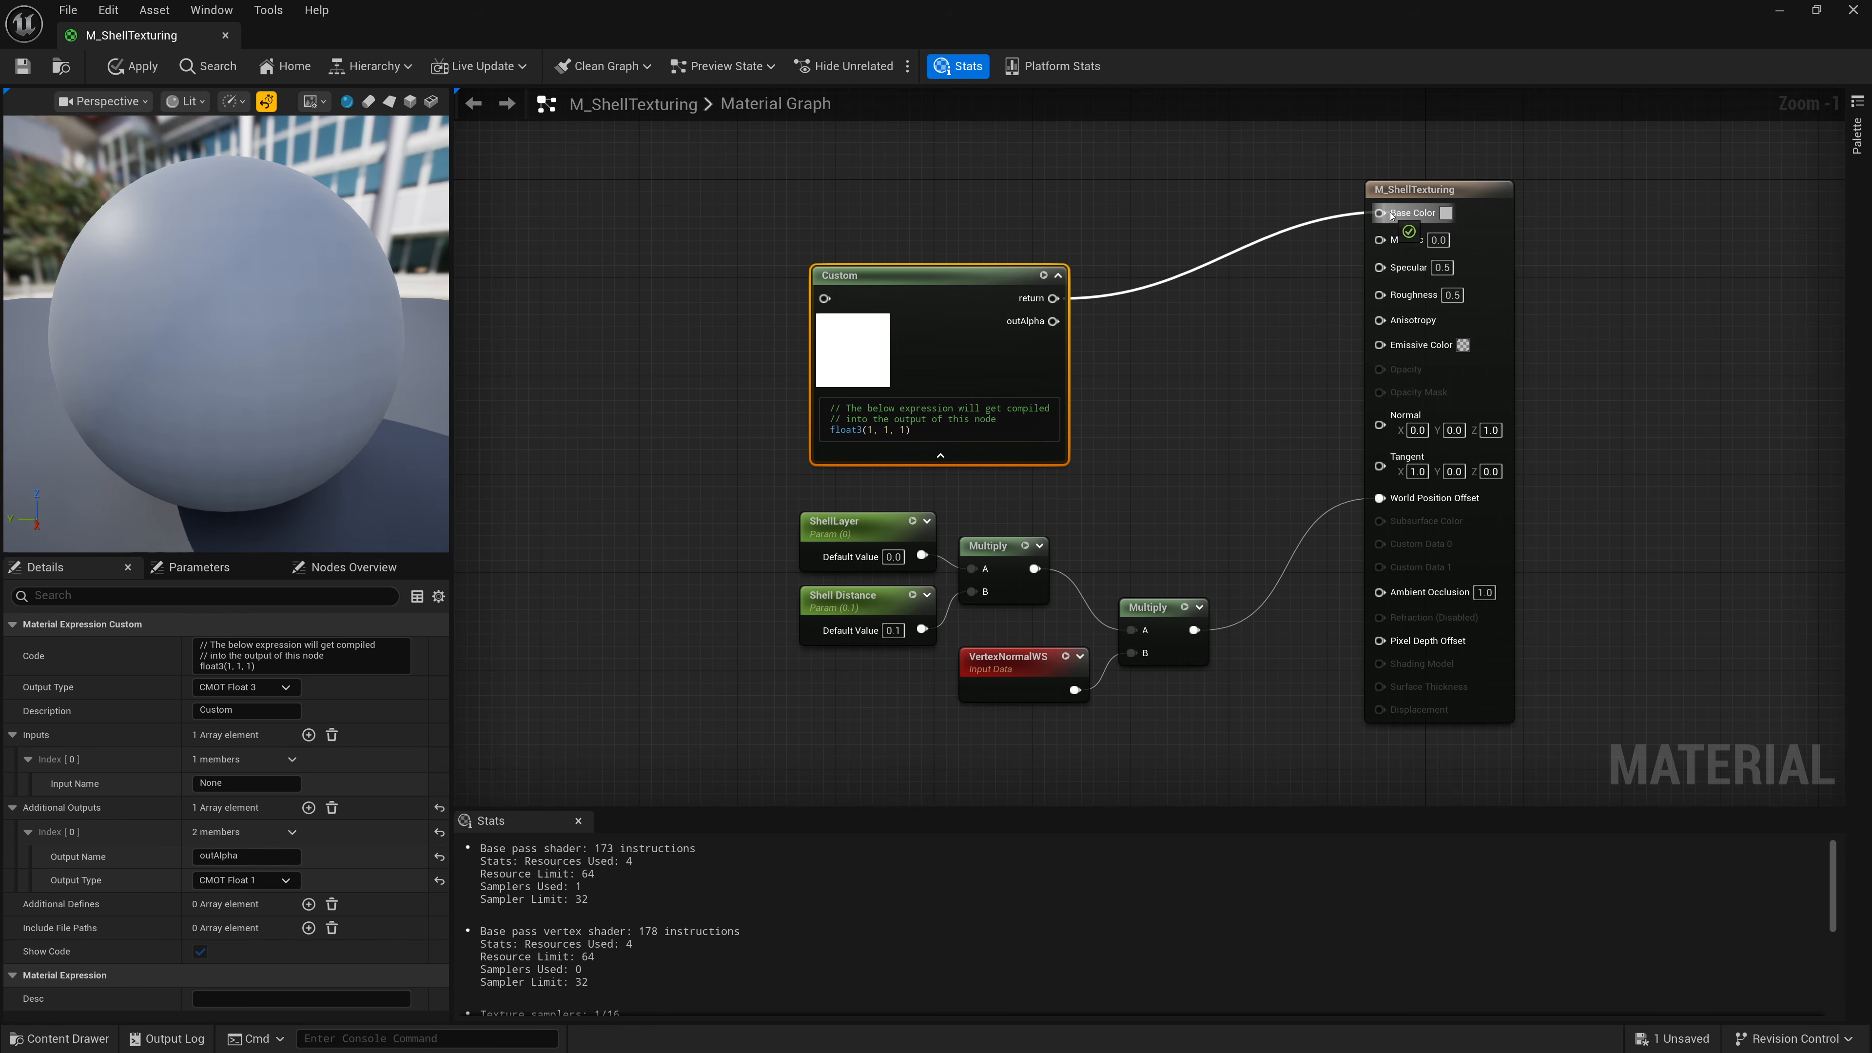
left_click_drag(1063, 272, 1100, 247)
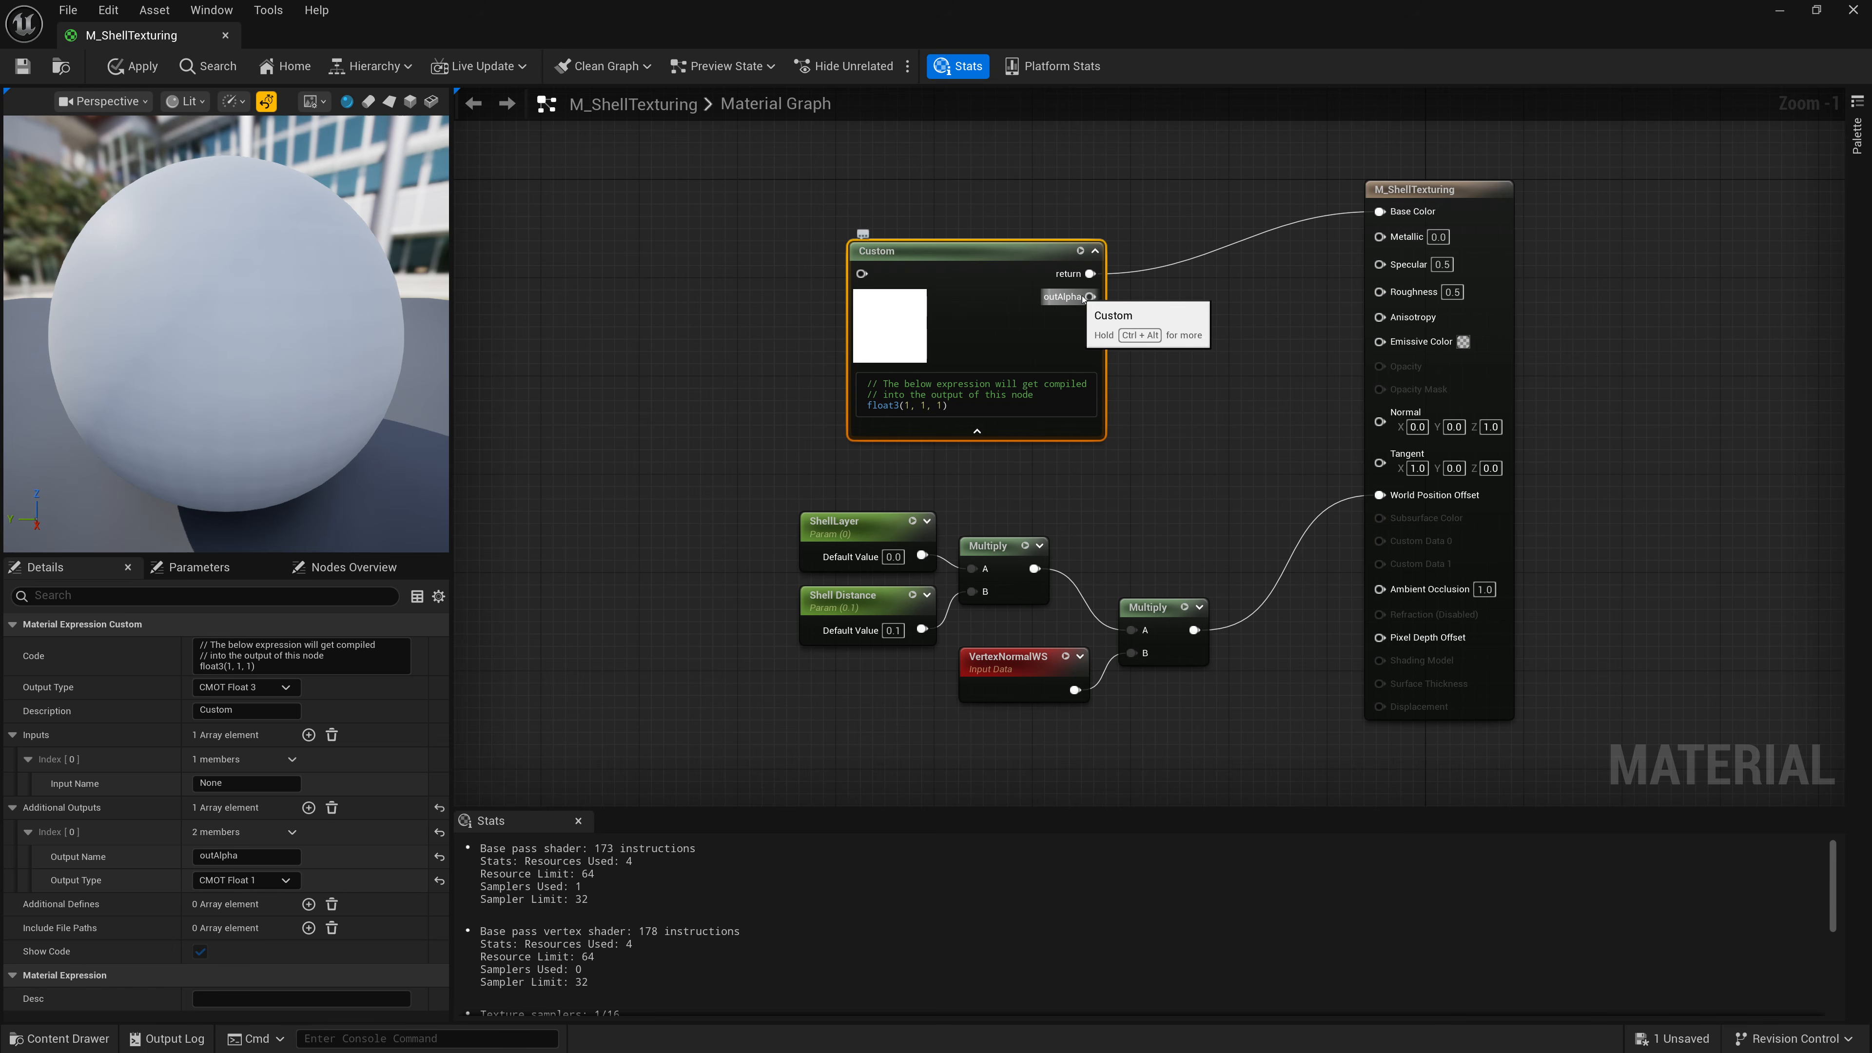
left_click(1481, 334)
left_click(239, 671)
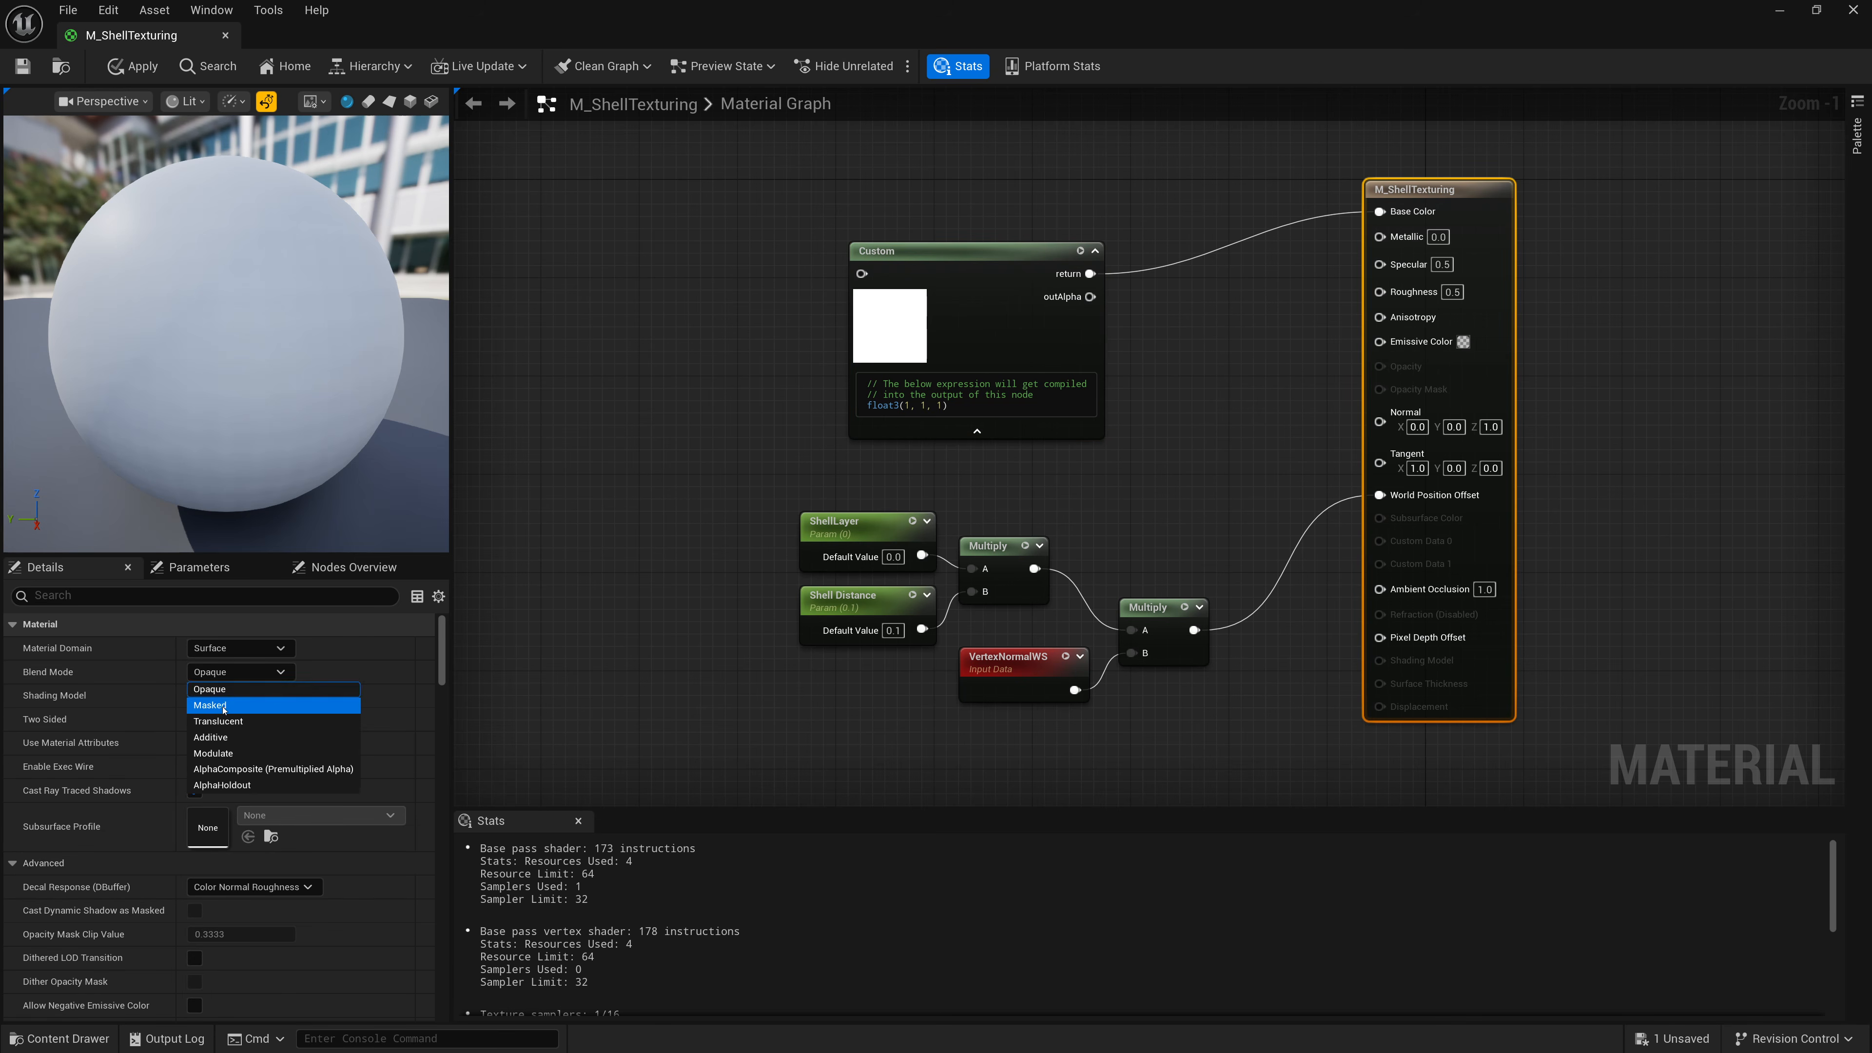
left_click(223, 705)
Connect the Custom node's outAlpha output to Opacity Mask and reposition the node.
left_click_drag(1090, 296, 1379, 389)
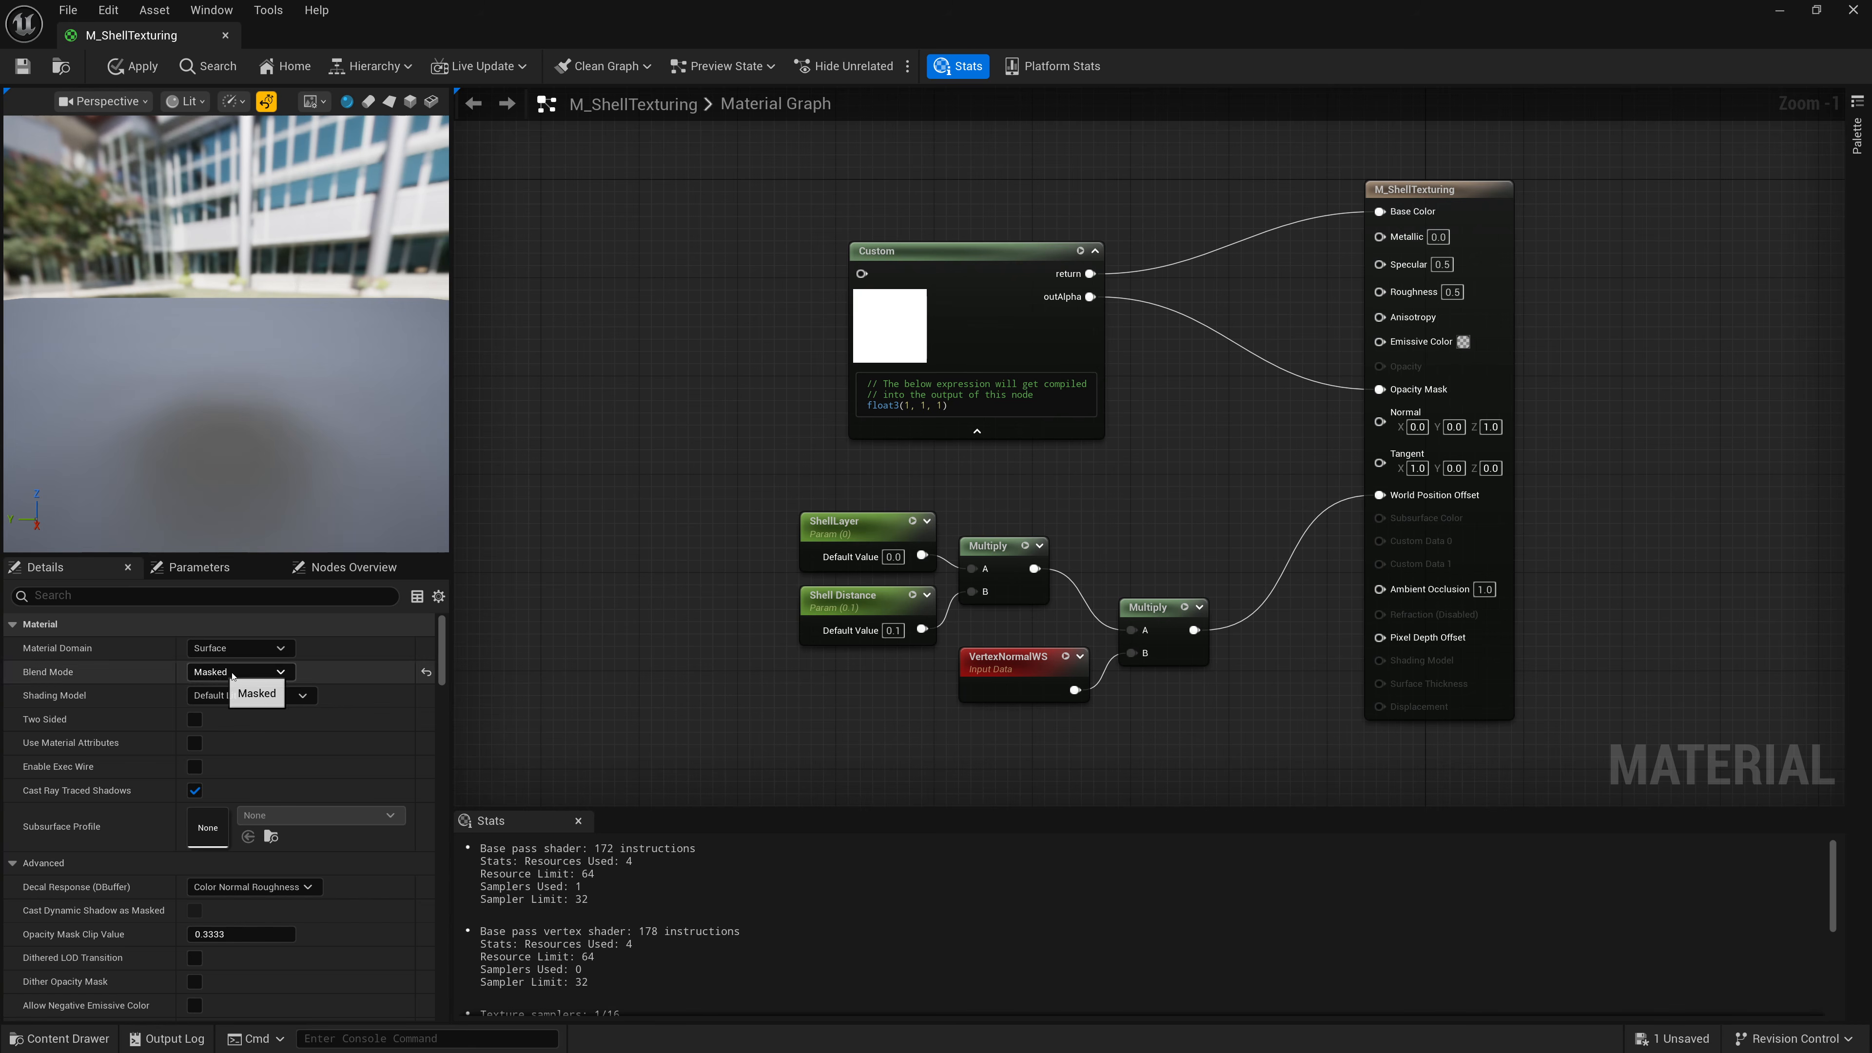
left_click_drag(967, 346, 931, 333)
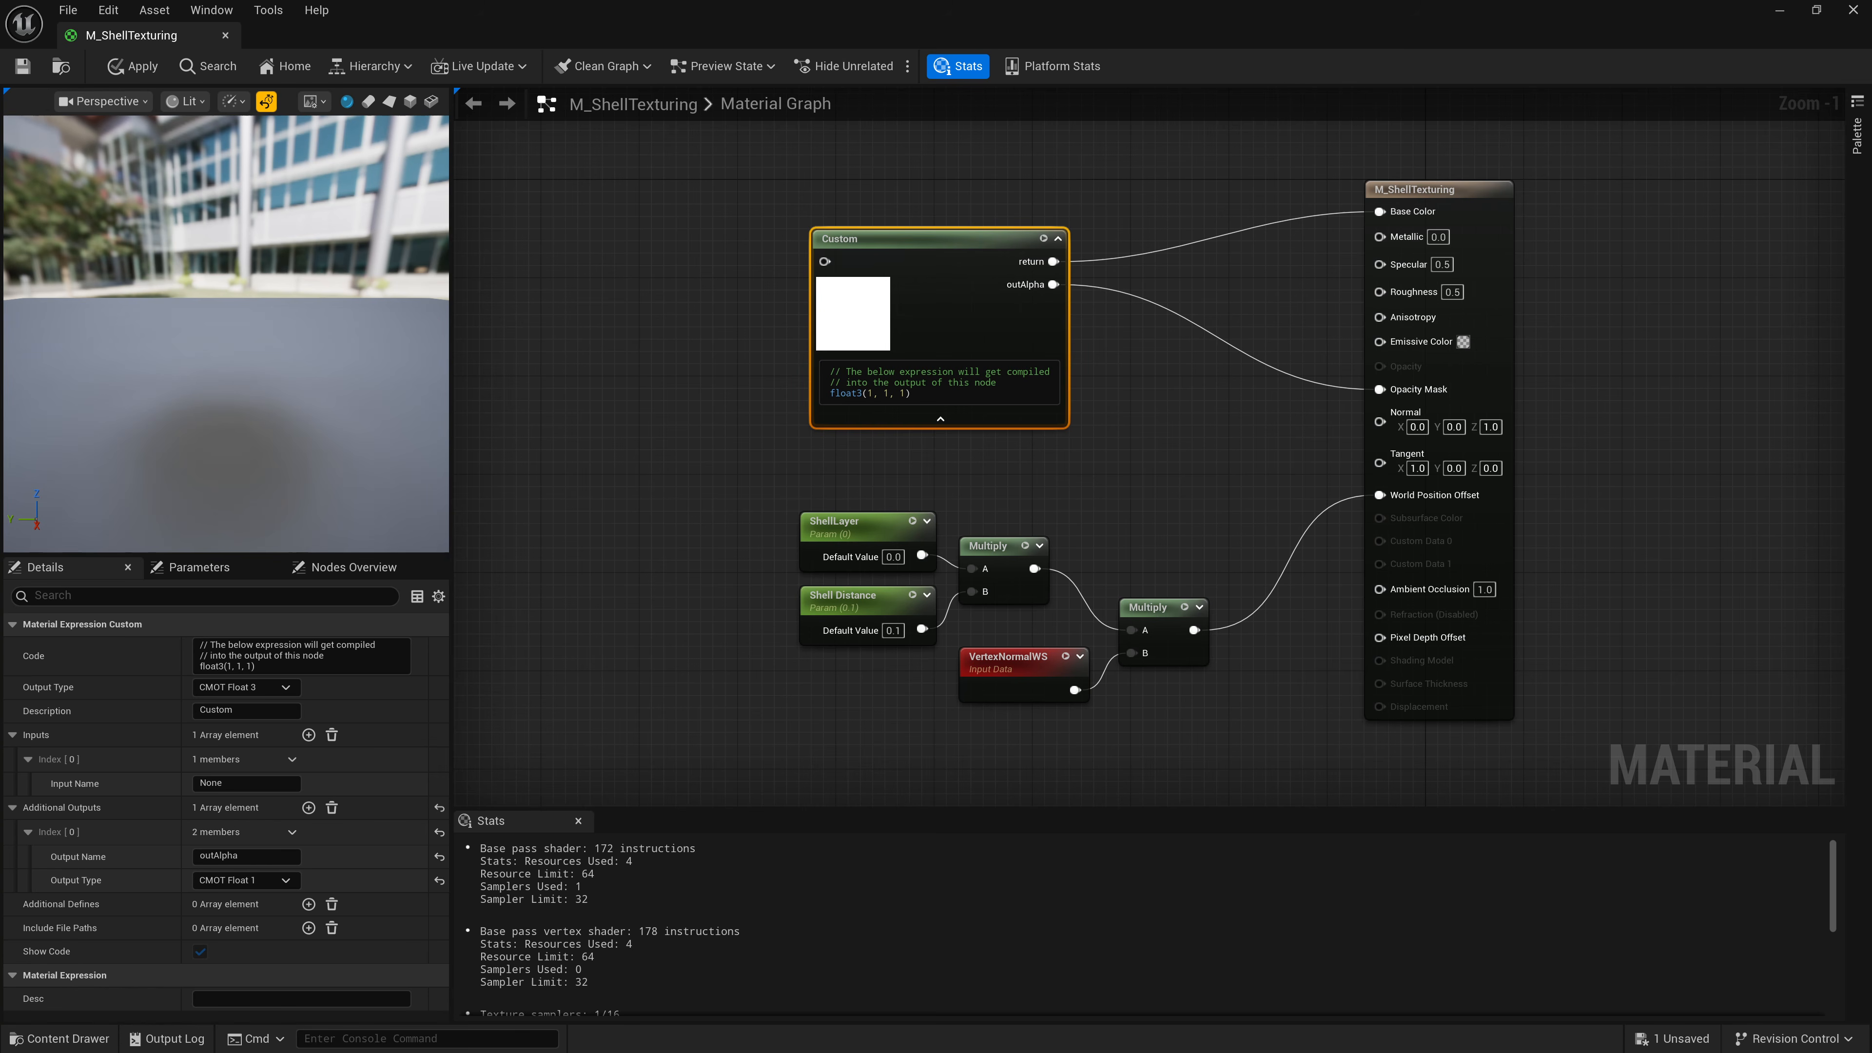
scroll(755, 329, "up", 1)
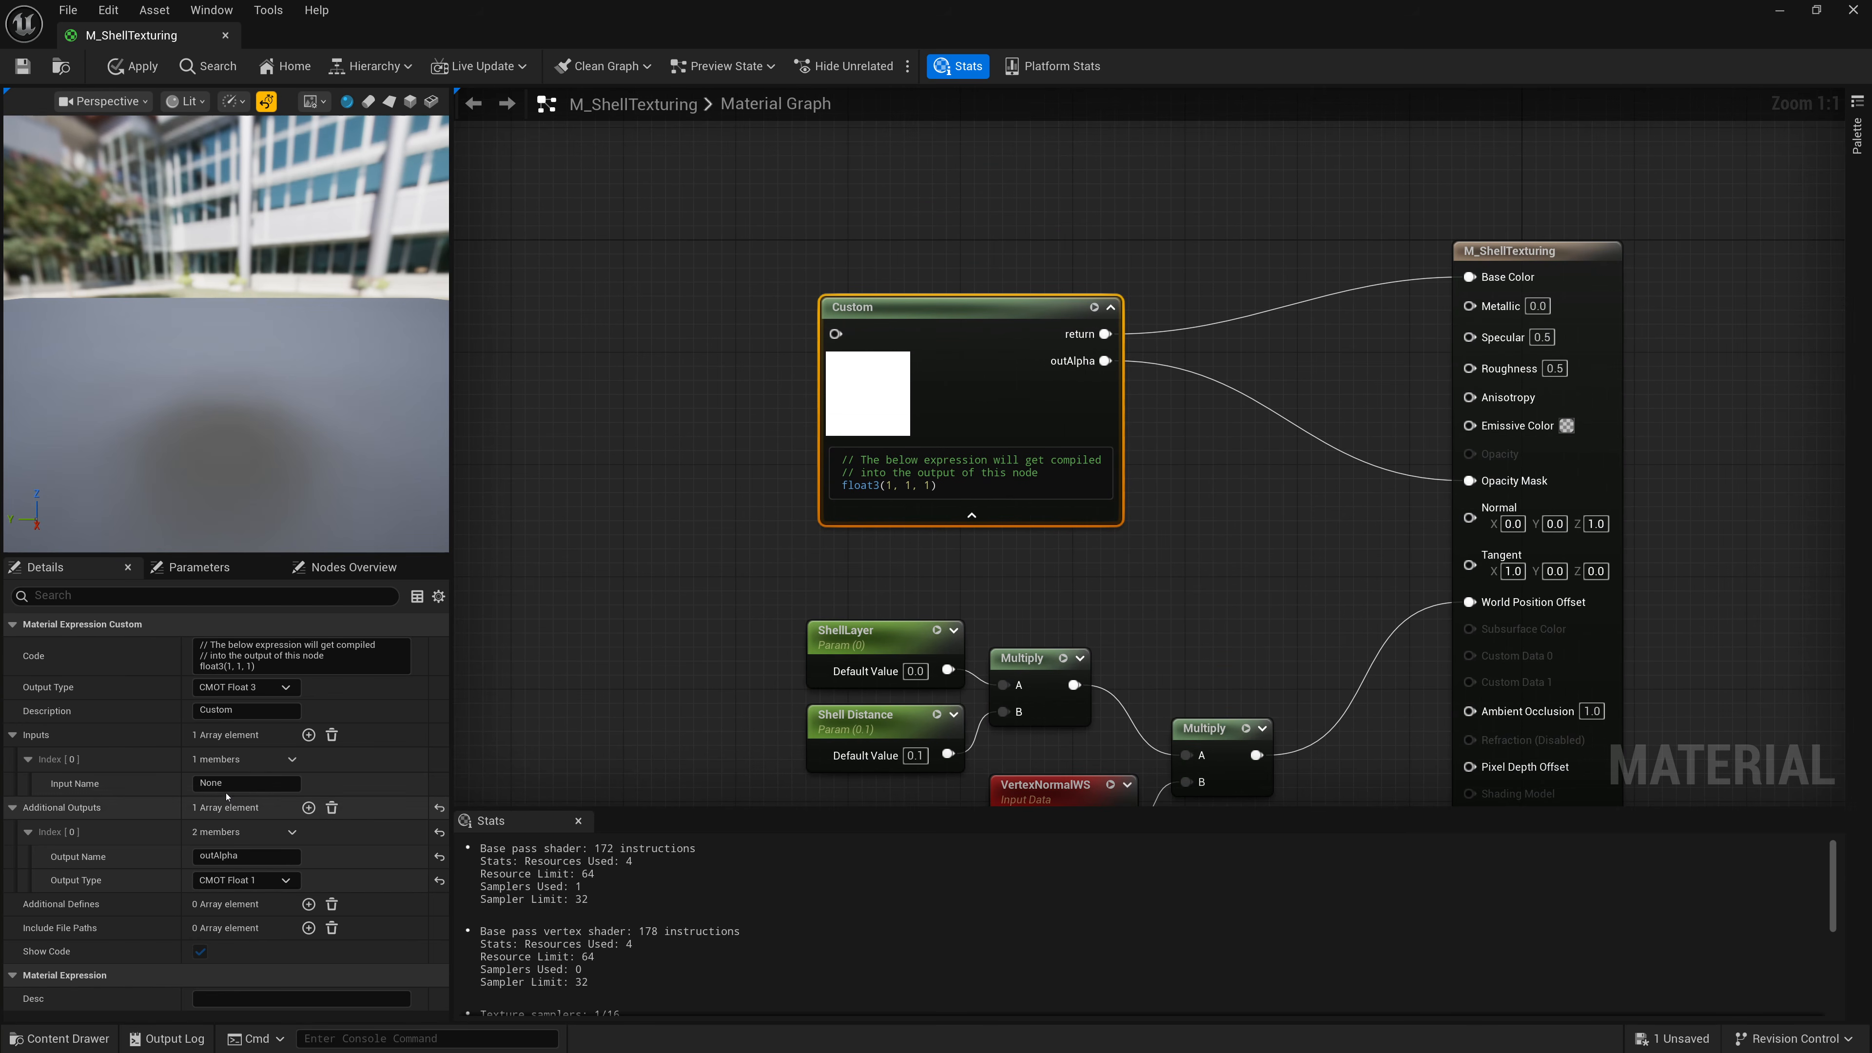
Name the Custom node's first input uv.
left_click(236, 782)
type("uv")
key("Return")
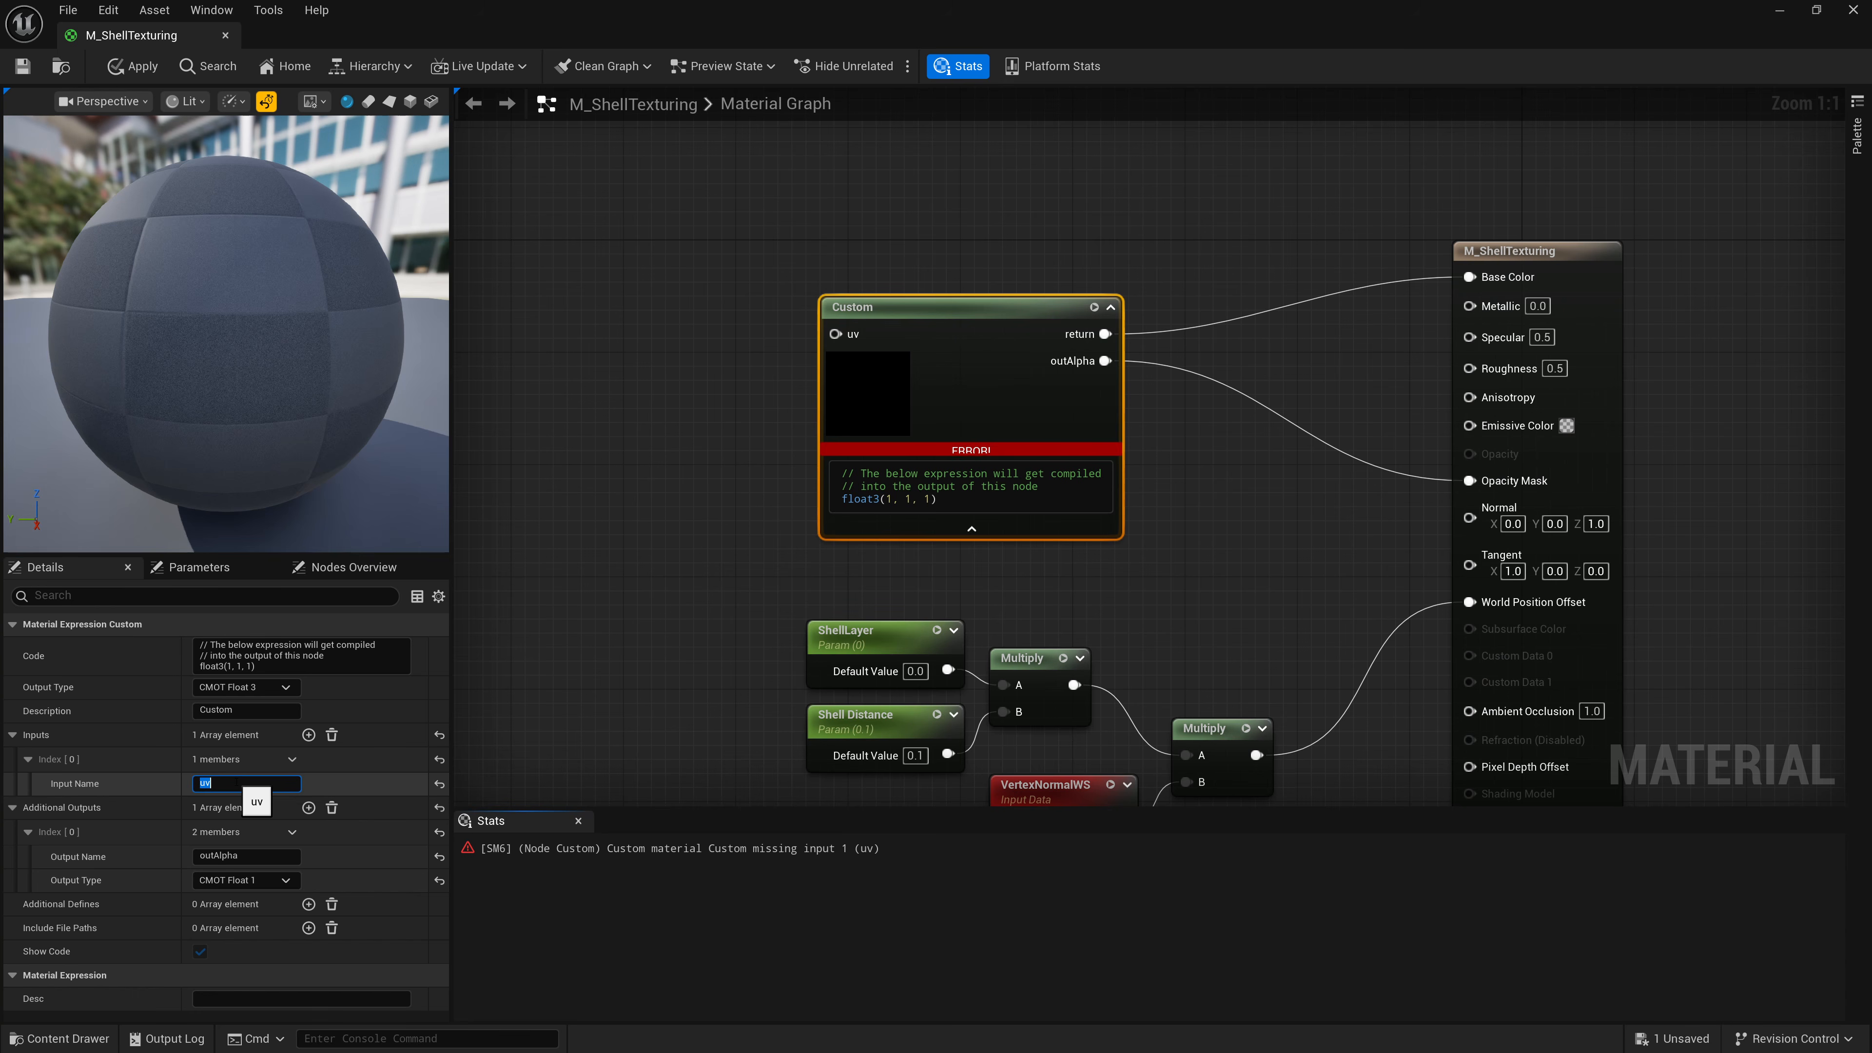
Add a TexCoord node and connect it to the Custom node's uv input.
right_click(568, 258)
type("Text")
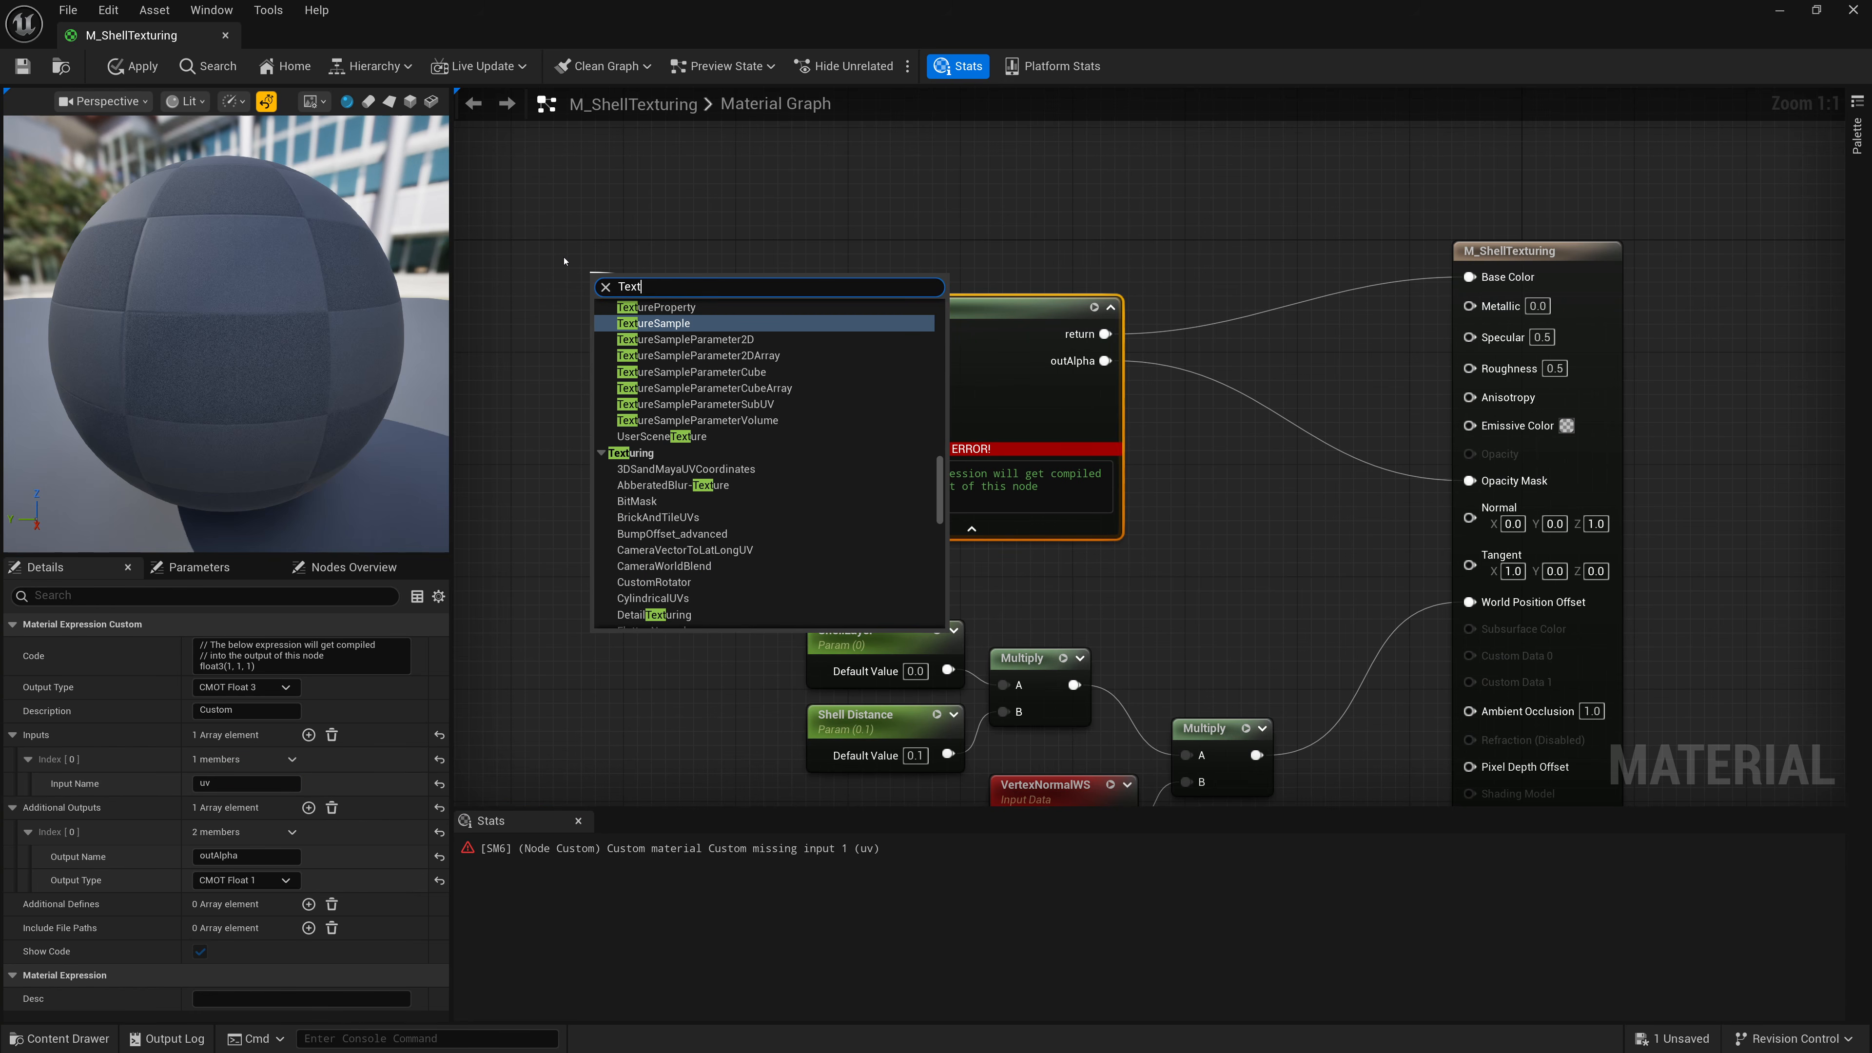
key("BackSpace")
type("Coord")
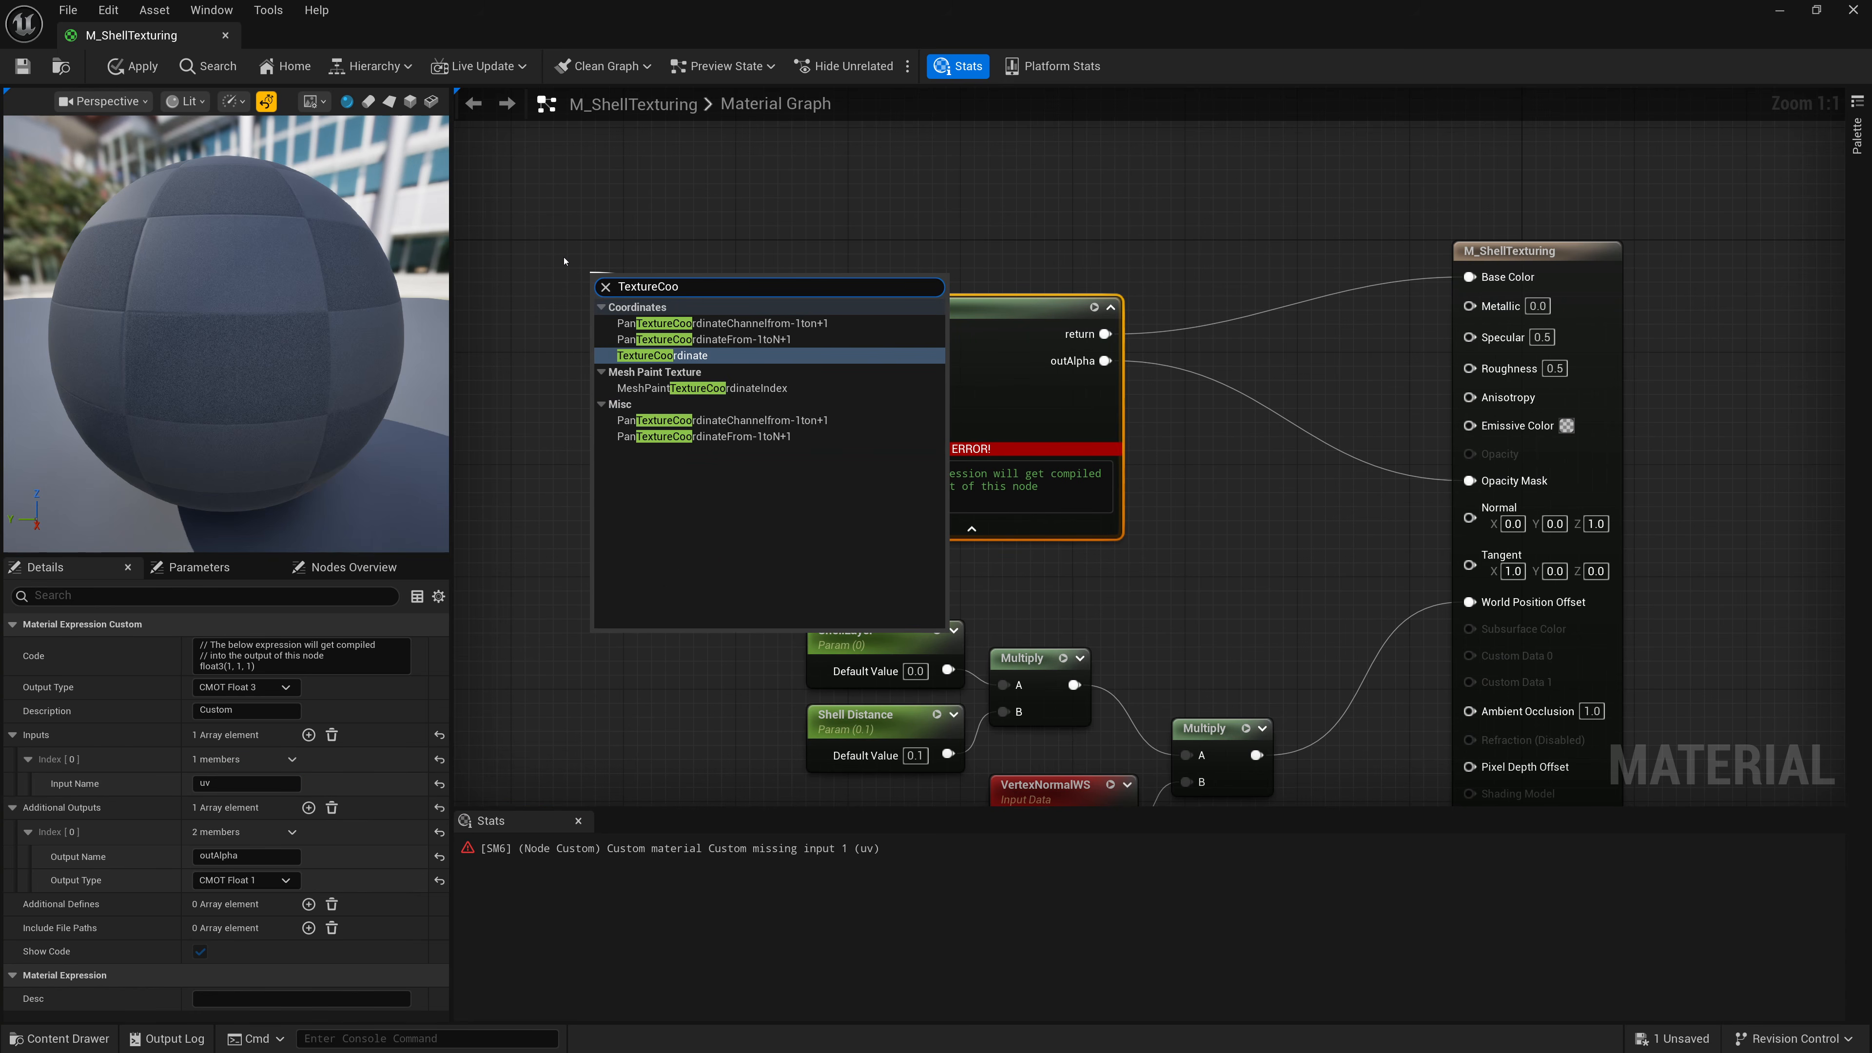
key("Return")
left_click_drag(656, 282, 641, 225)
left_click(937, 349)
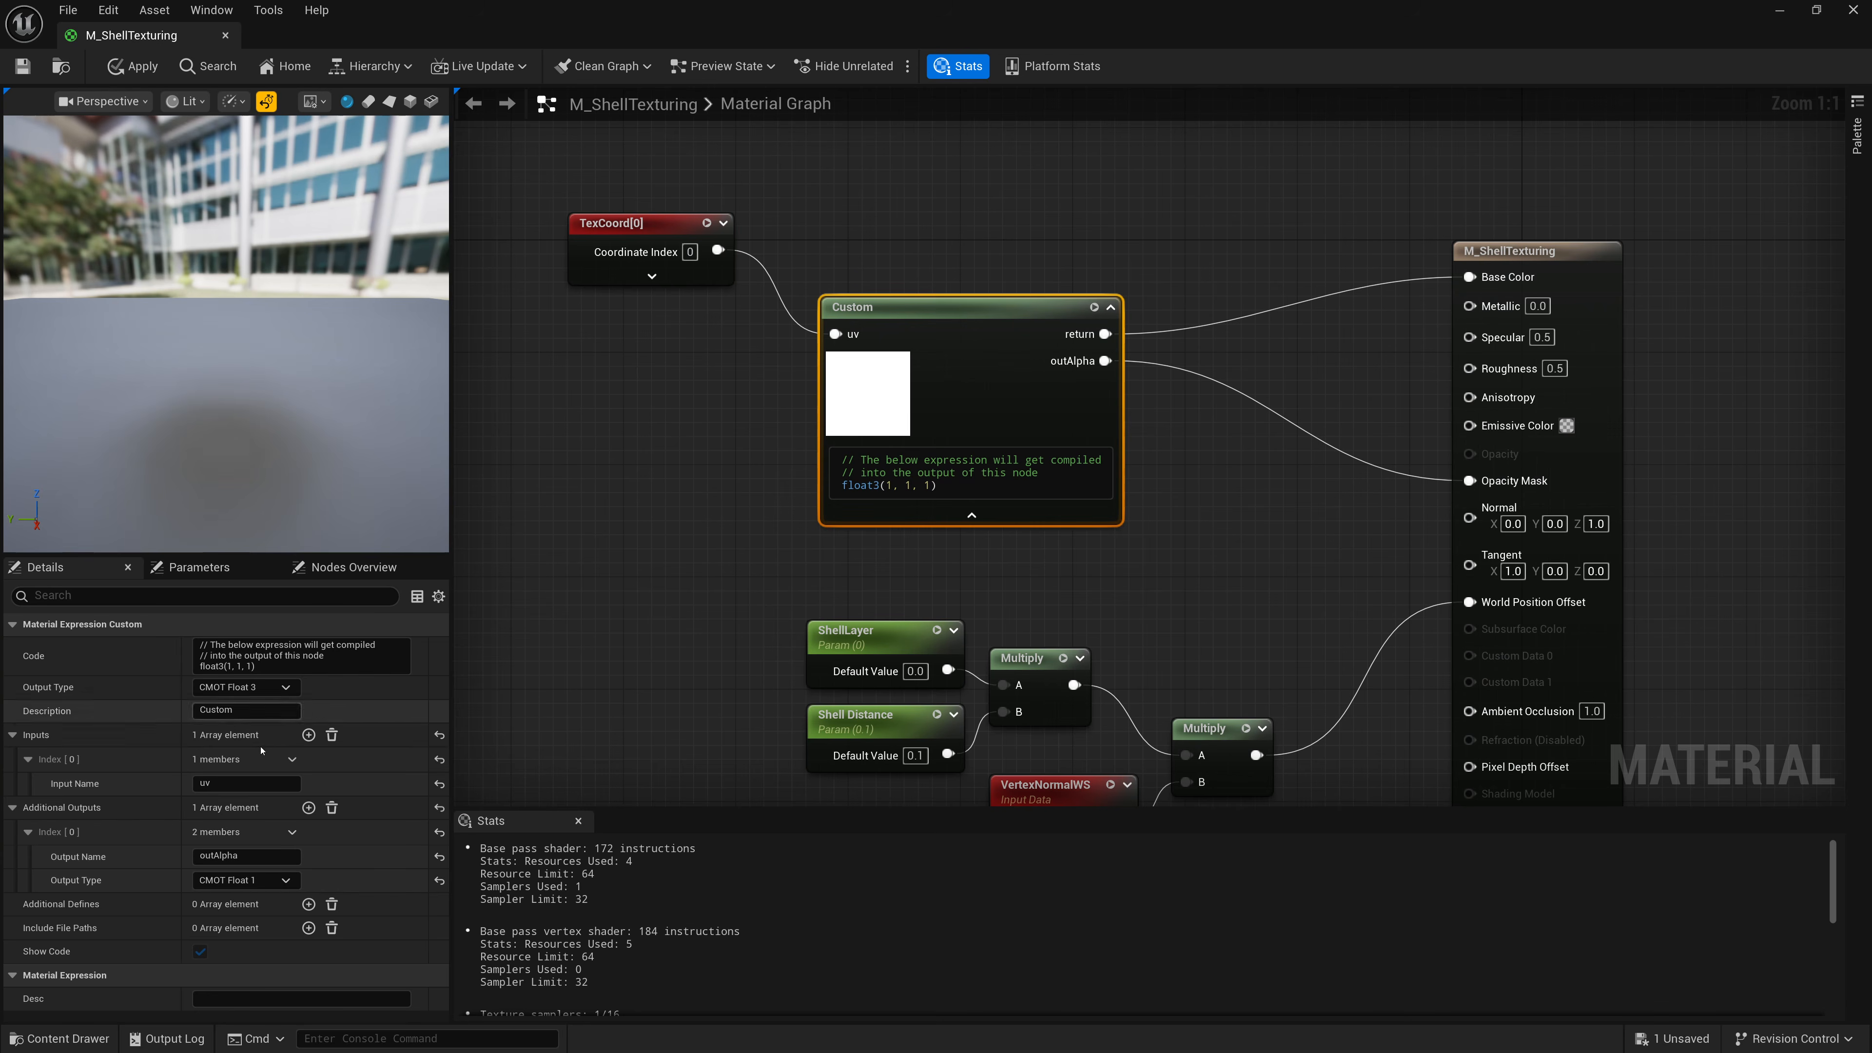
Add a second input to the Custom node named uvScale.
left_click(308, 735)
left_click(28, 809)
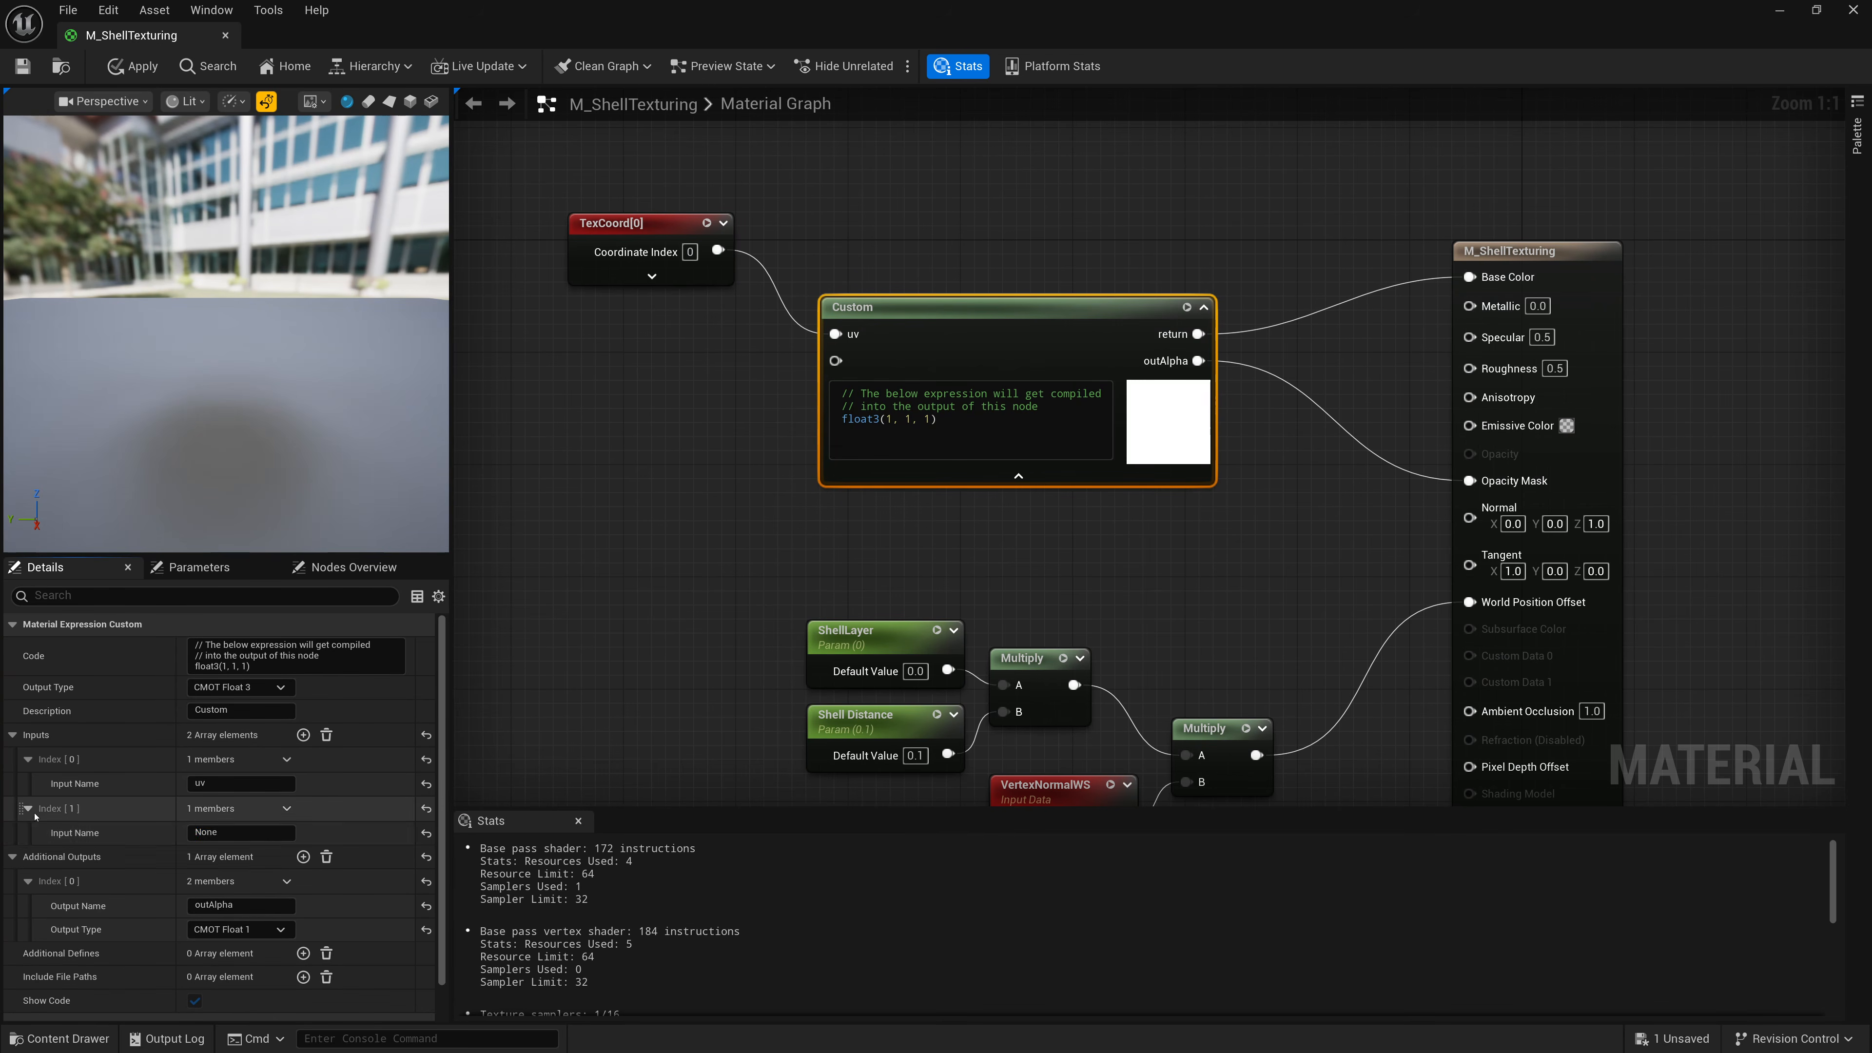
left_click(238, 832)
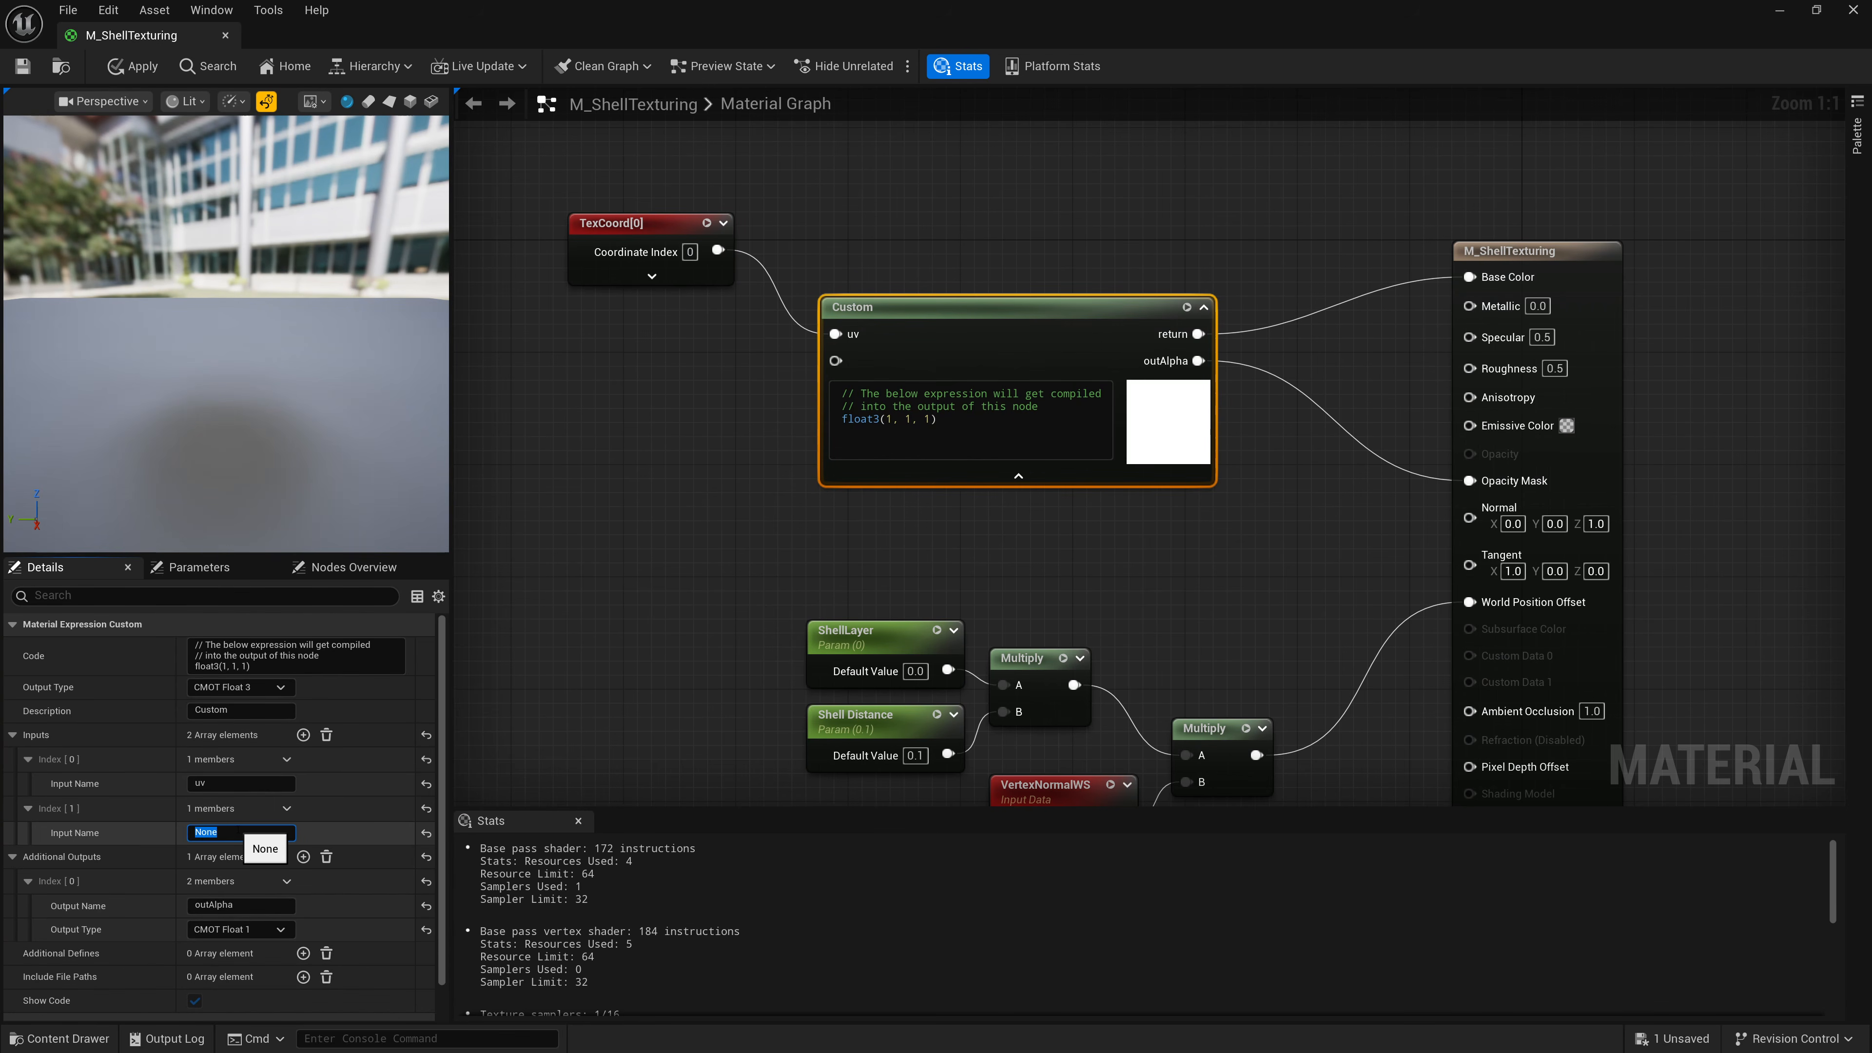
type("uvScale")
key("Return")
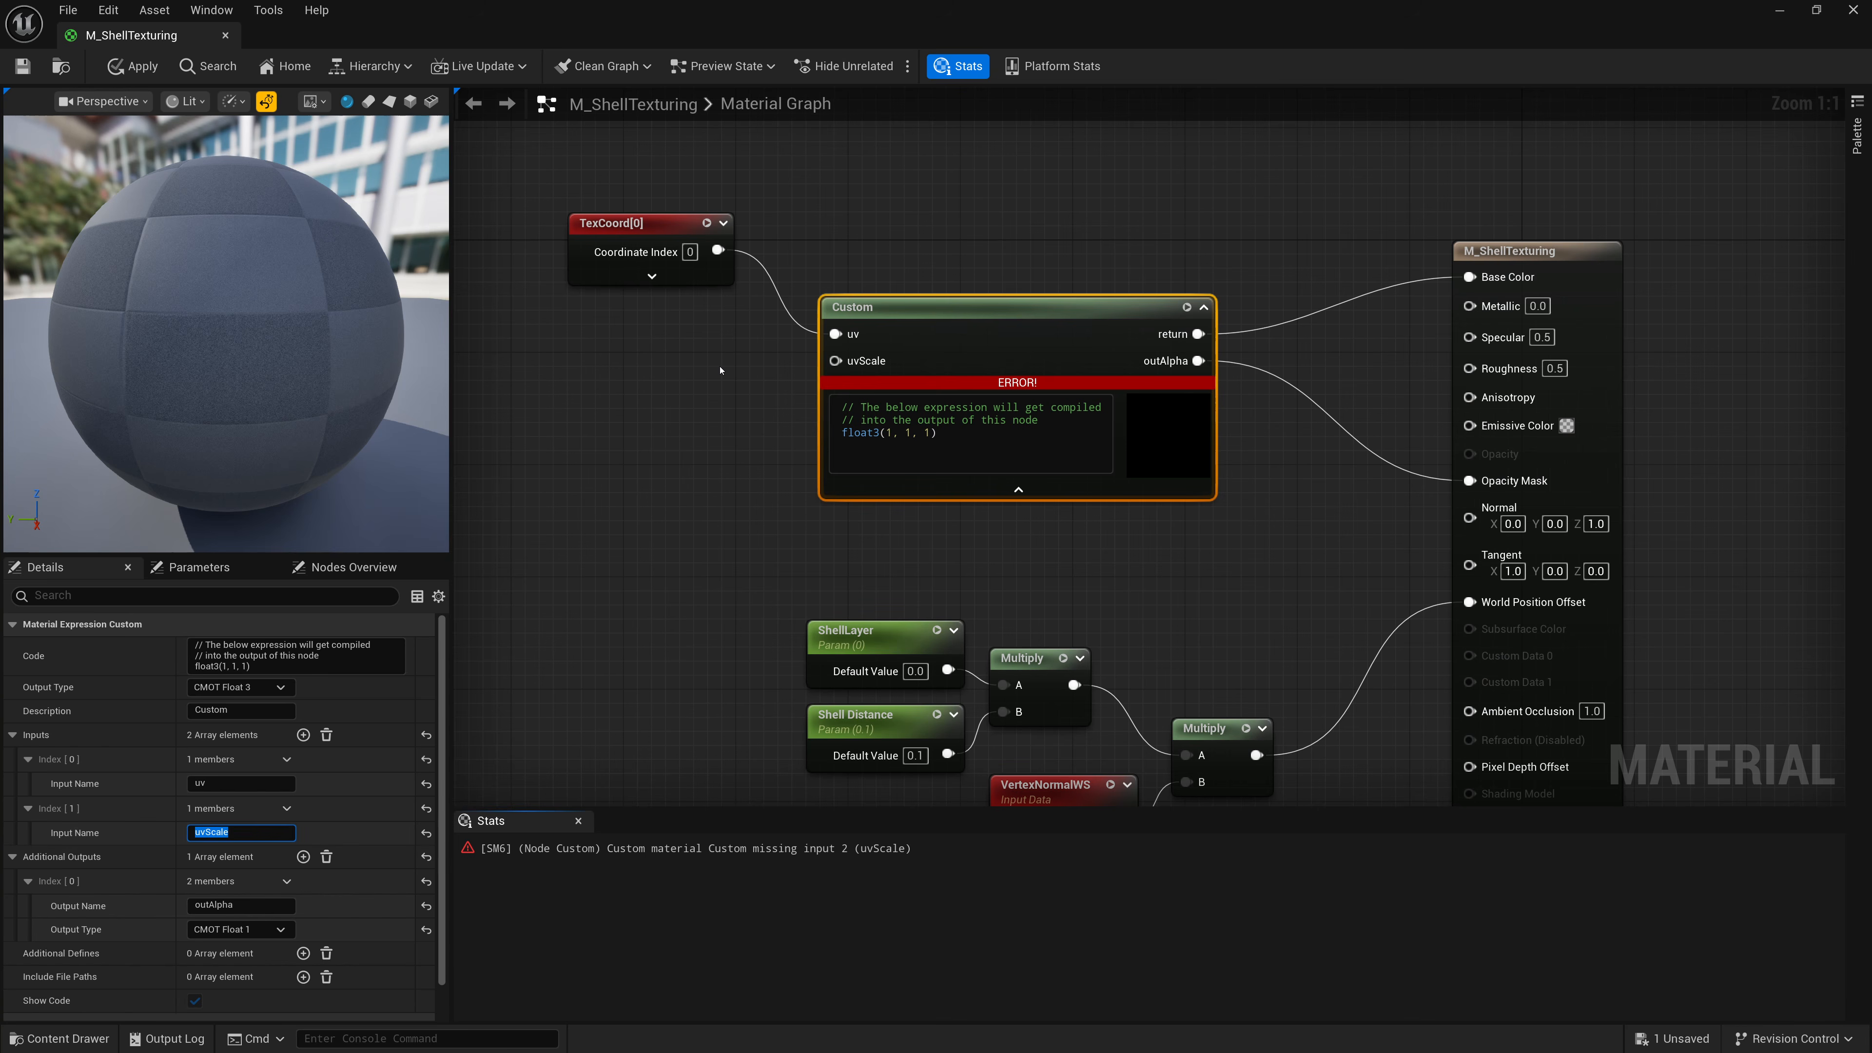
Connect a new constant to the uvScale input and convert it to a parameter named uvScale.
left_click_drag(835, 361, 596, 377)
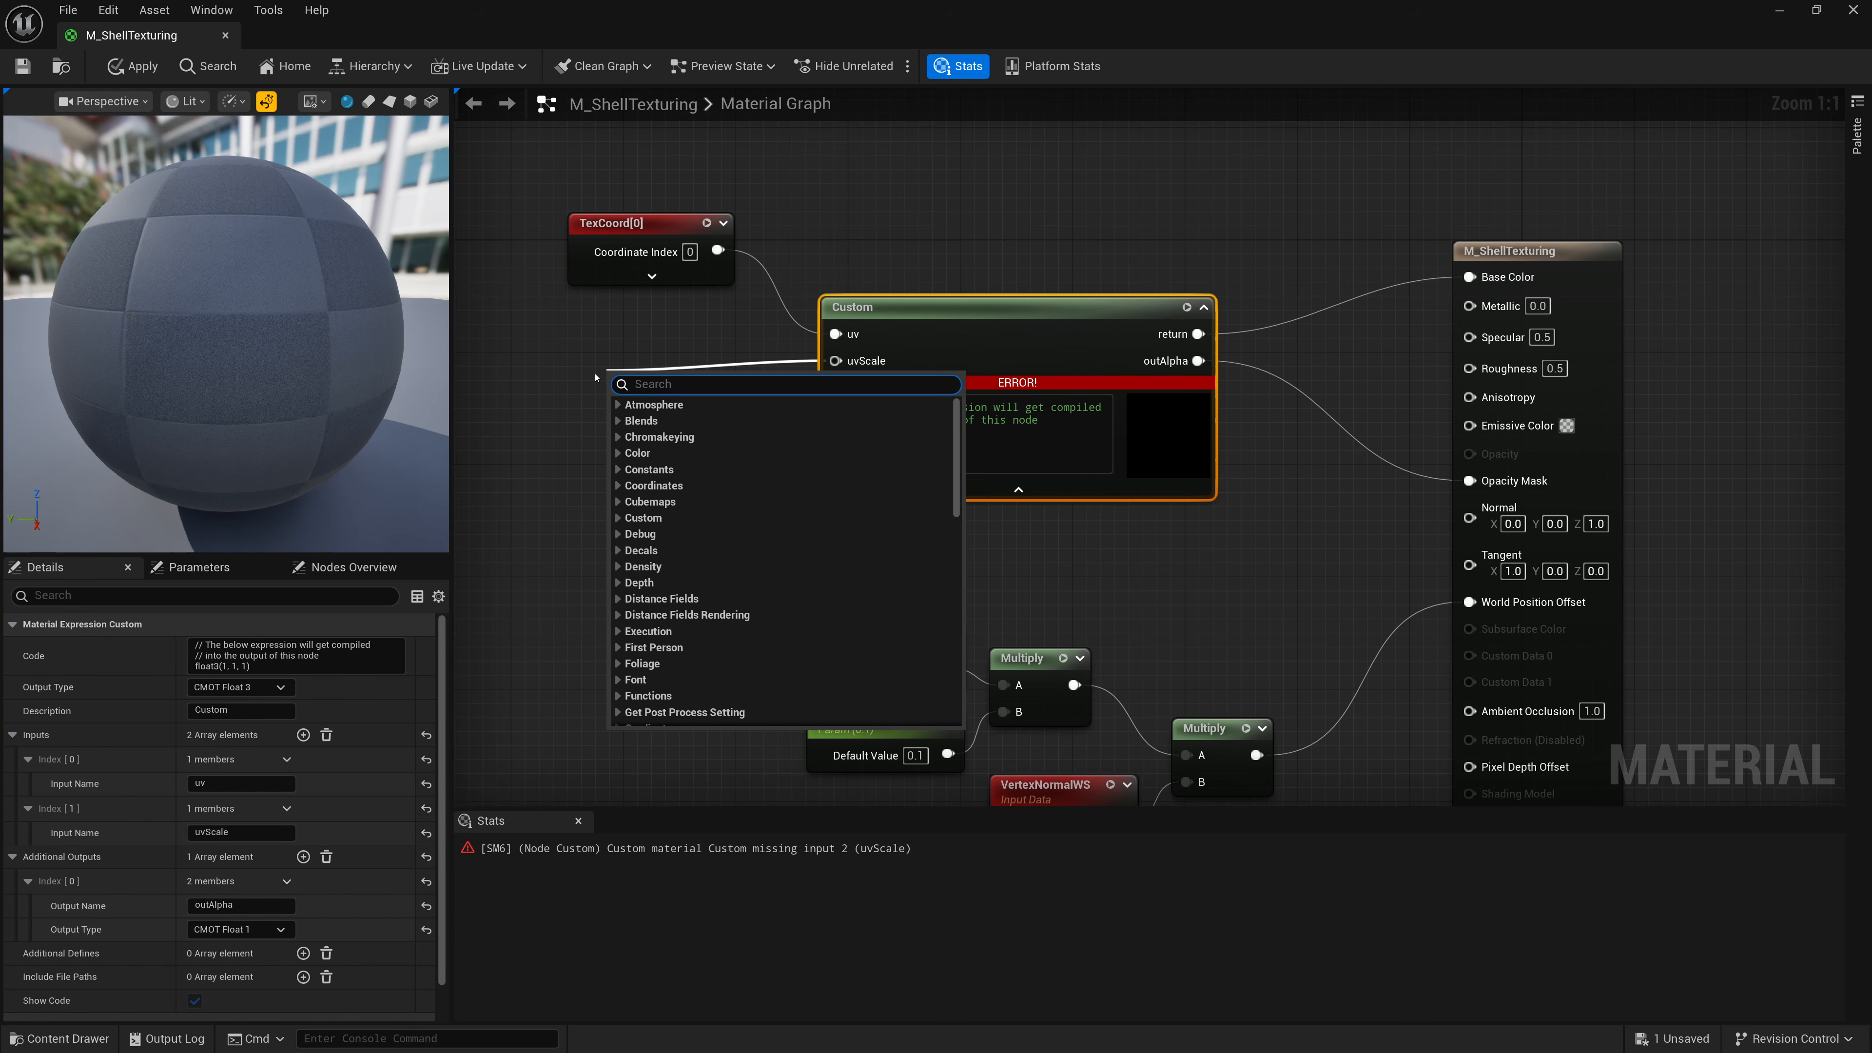
type("const")
key("Return")
left_click_drag(596, 378, 588, 320)
right_click(626, 348)
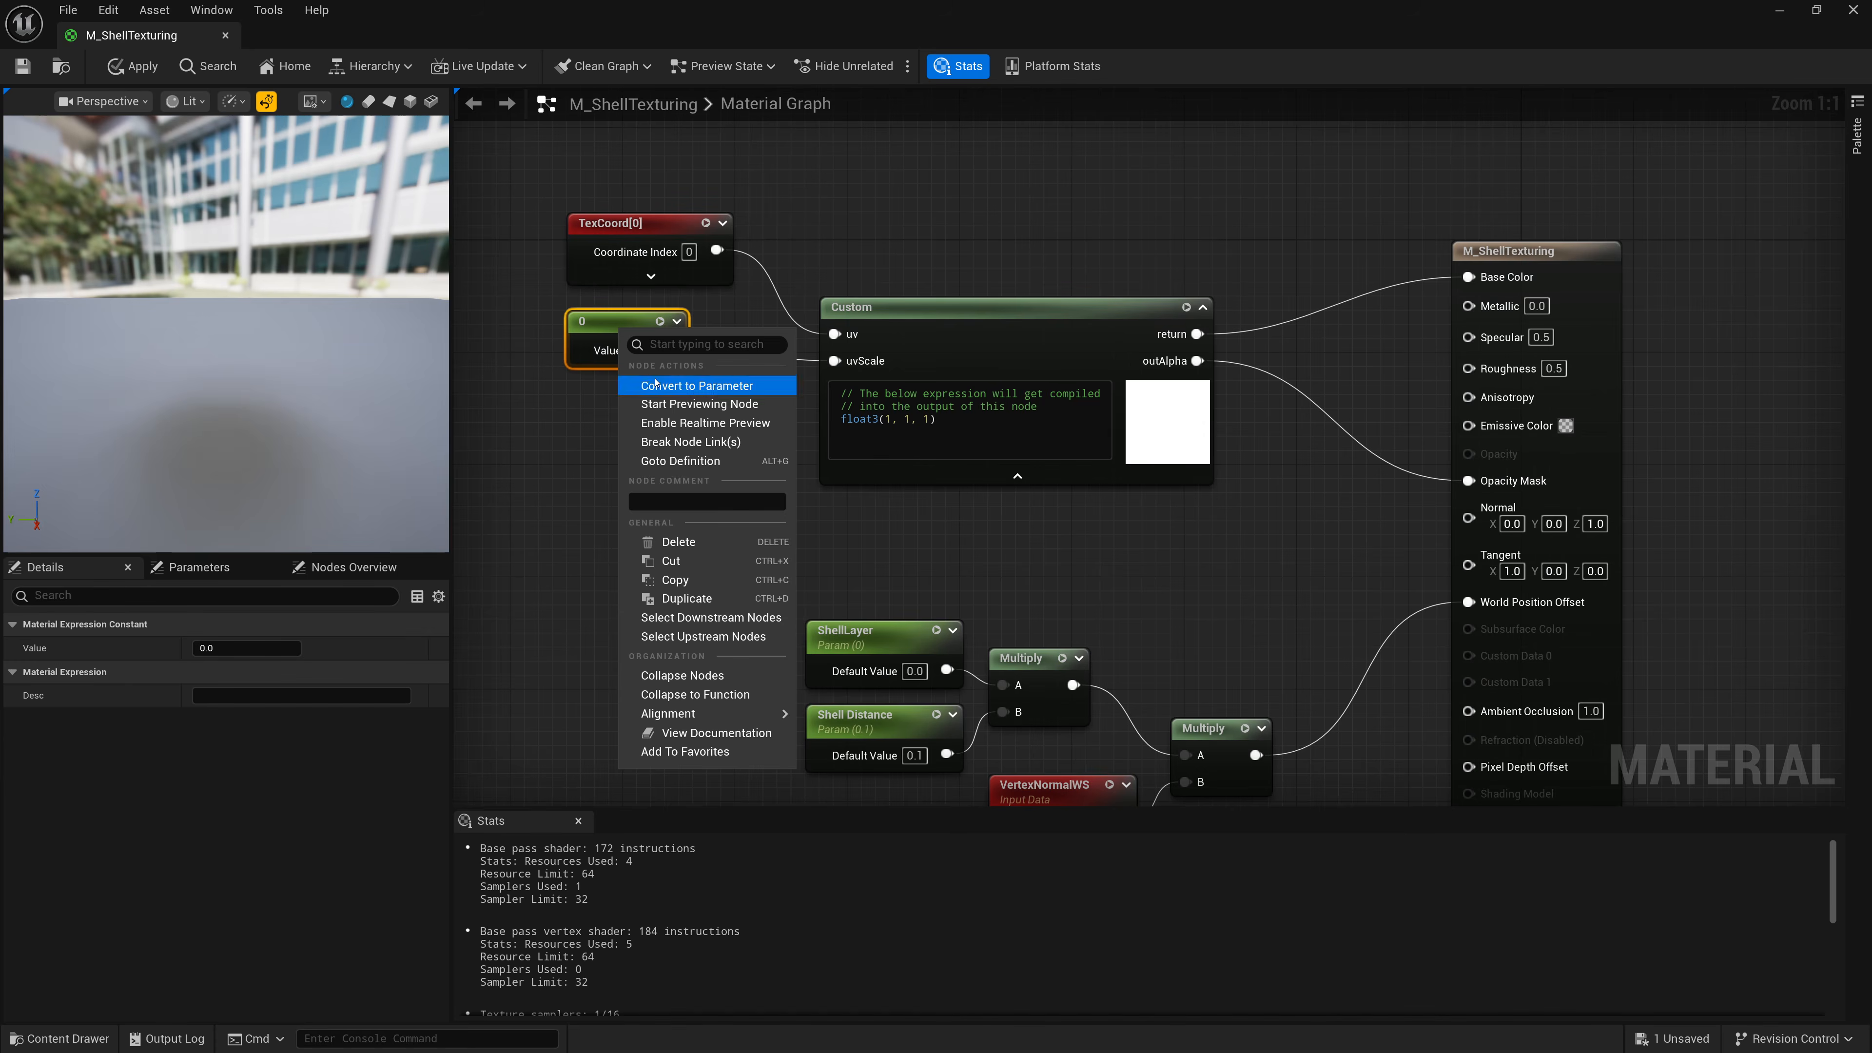
left_click(658, 381)
type("uvScale")
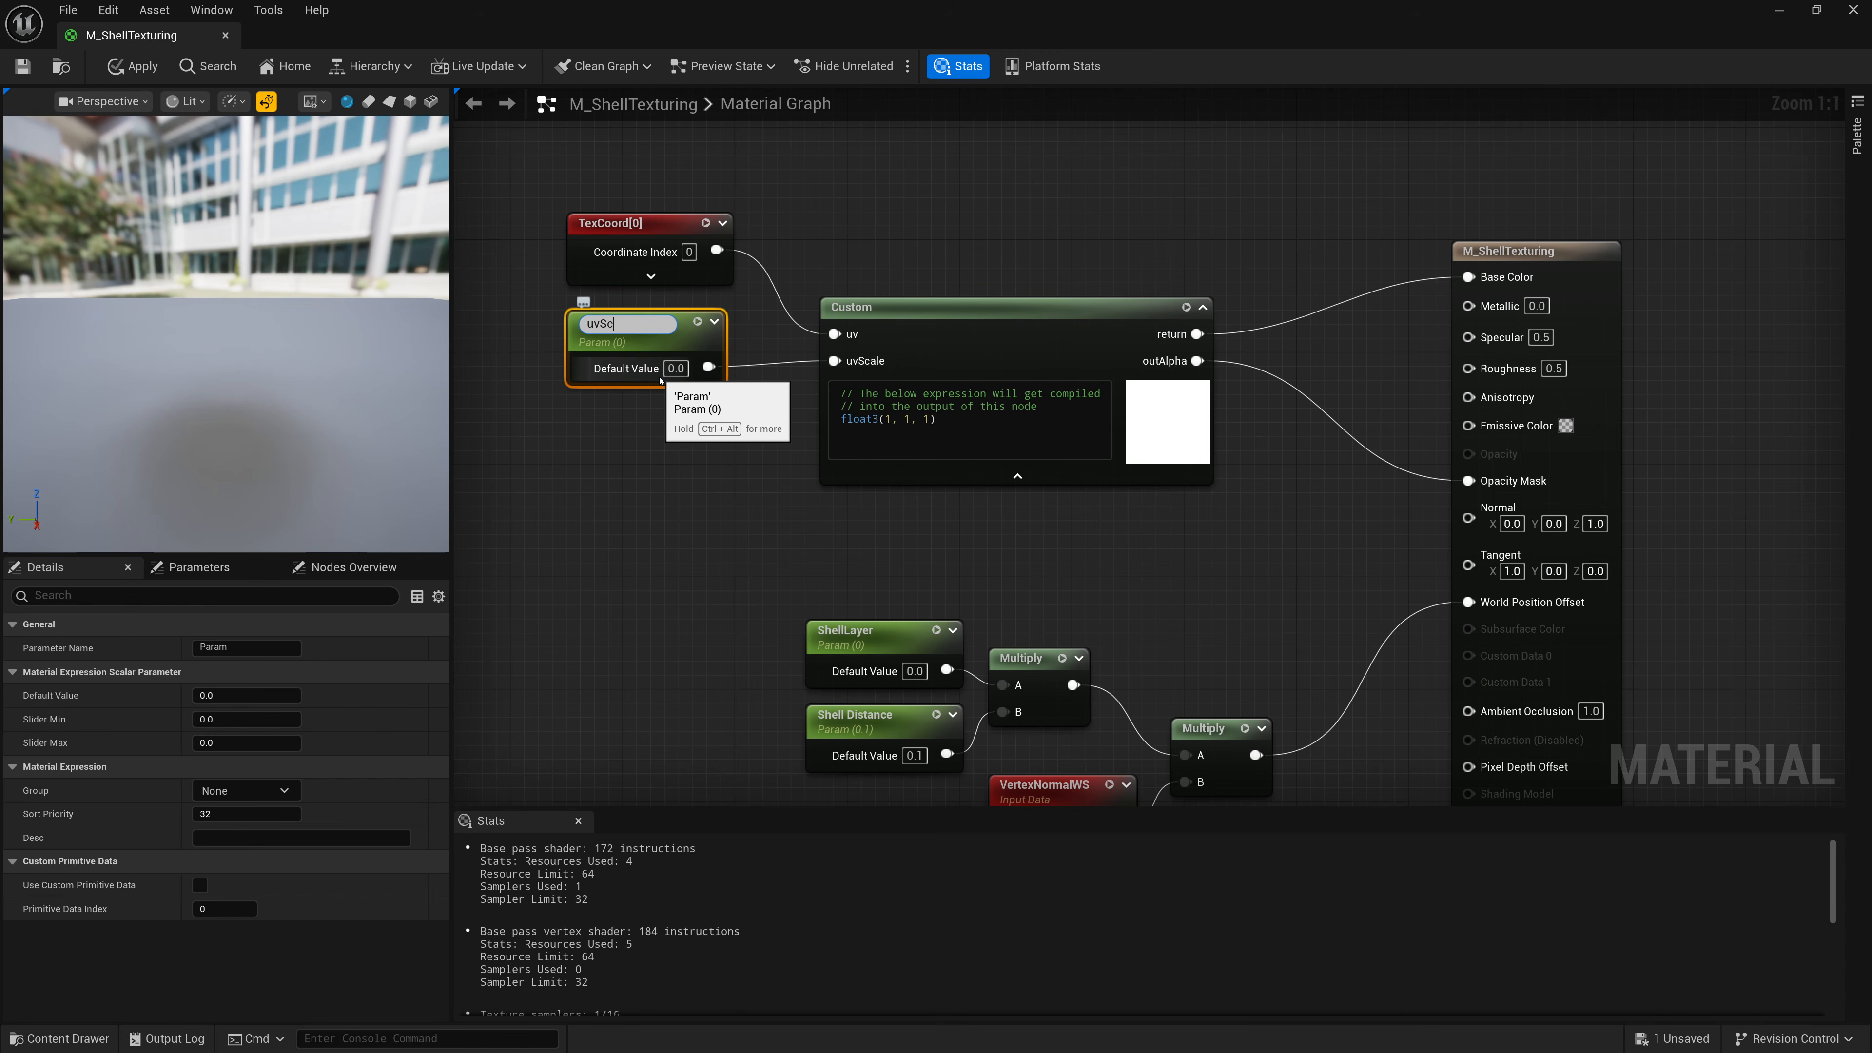
key("Return")
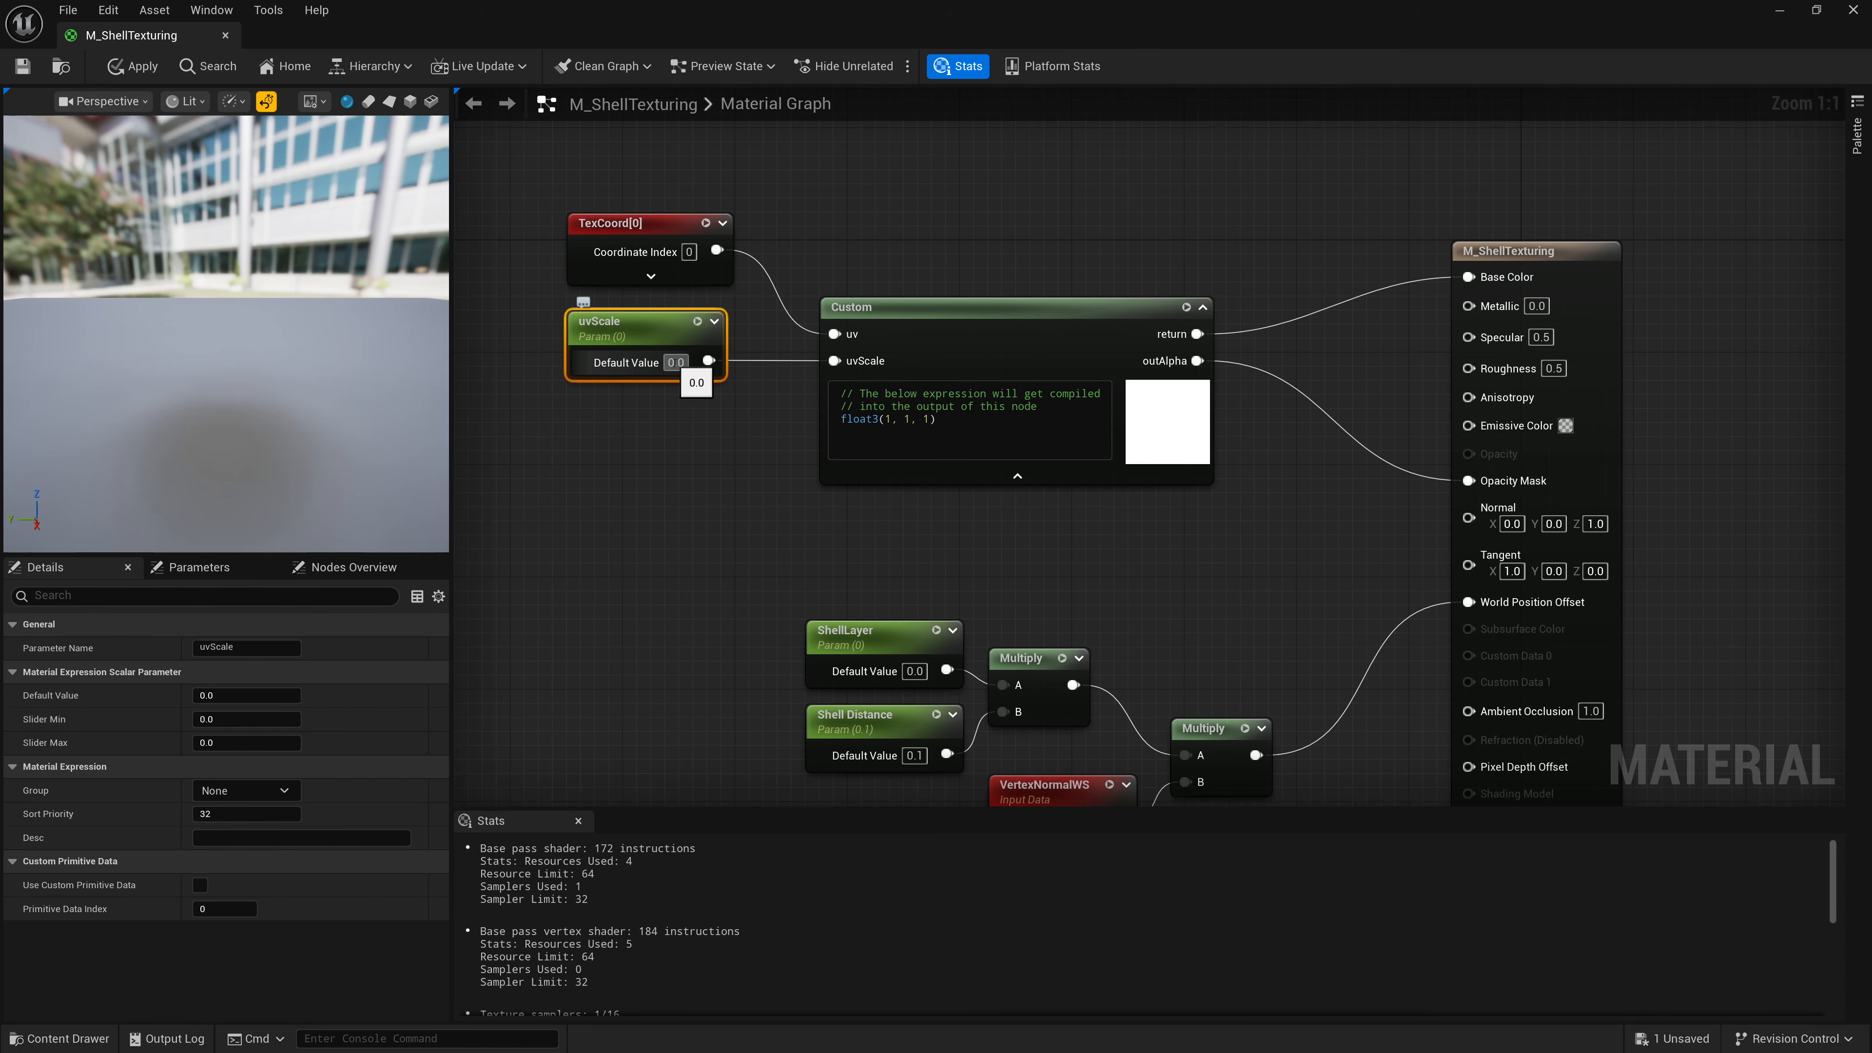
Set the uvScale parameter's default value to 3.
left_click(675, 362)
type("3")
key("Return")
Add a third input to the Custom node named FurColor.
left_click(700, 457)
left_click(877, 472)
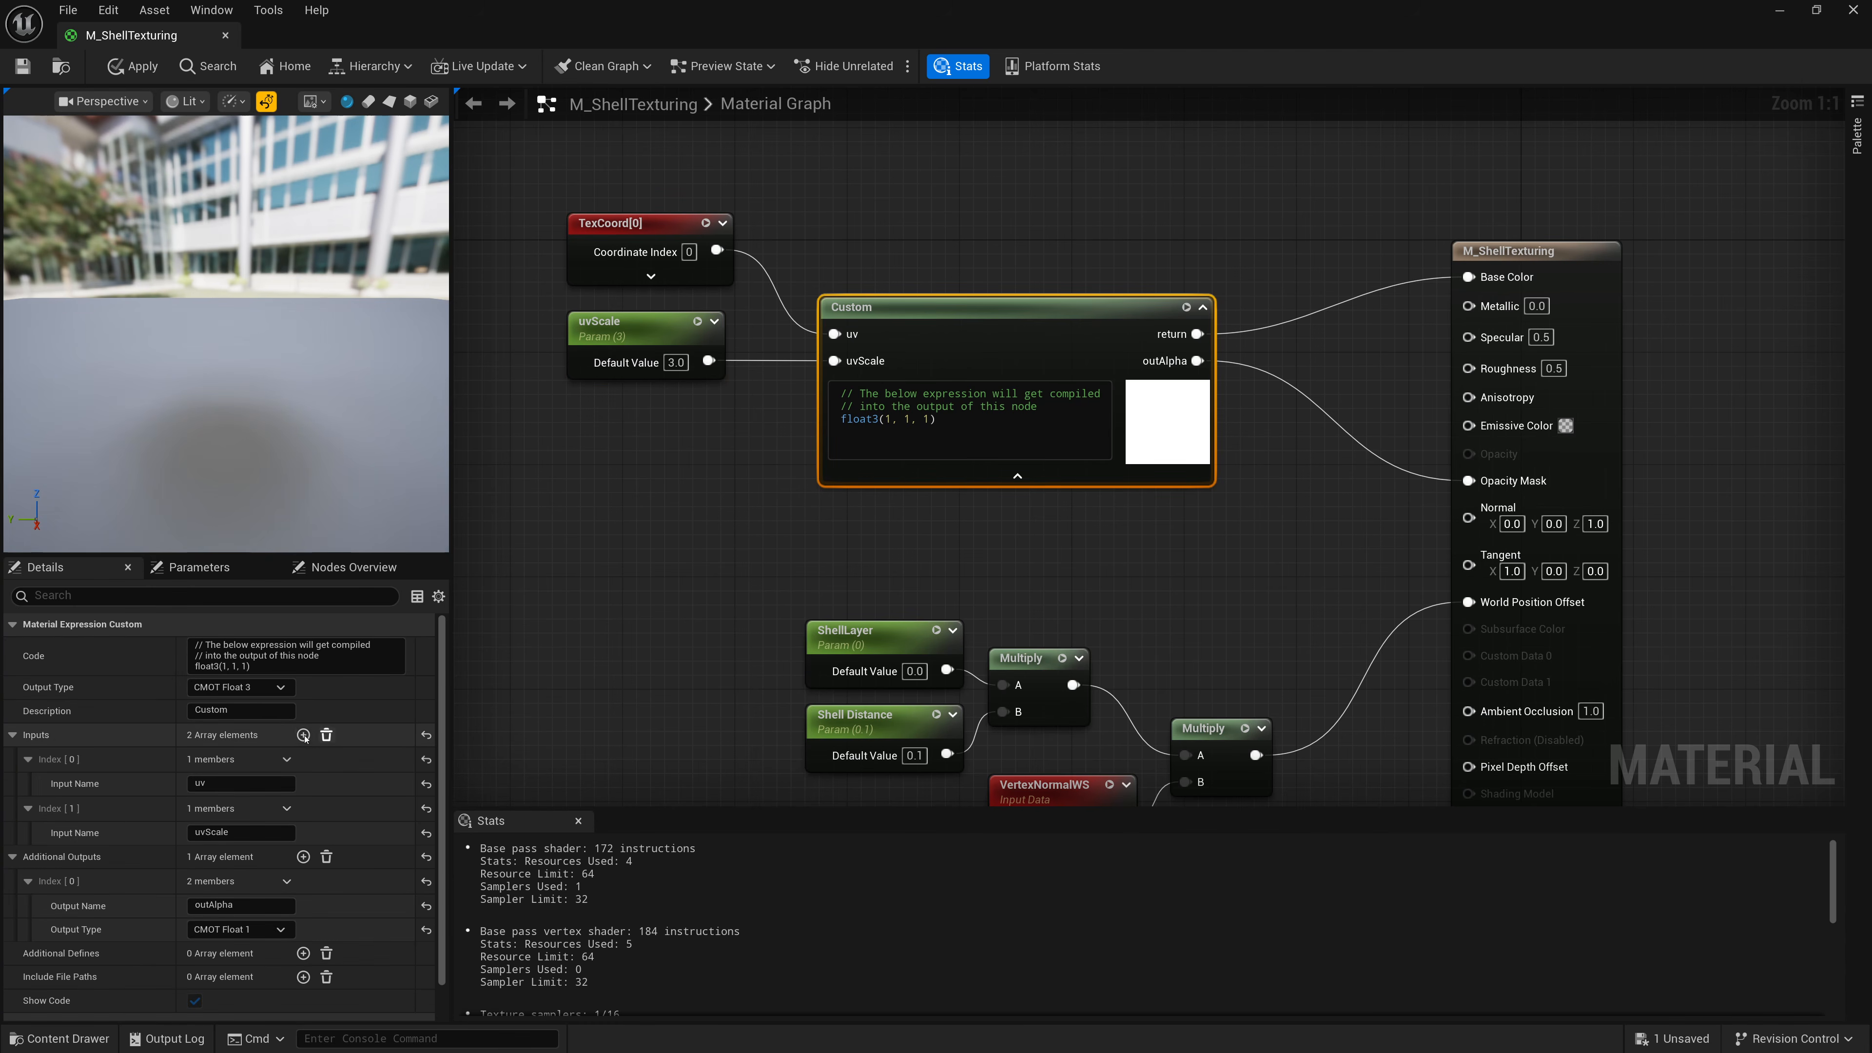
left_click(303, 735)
left_click(236, 881)
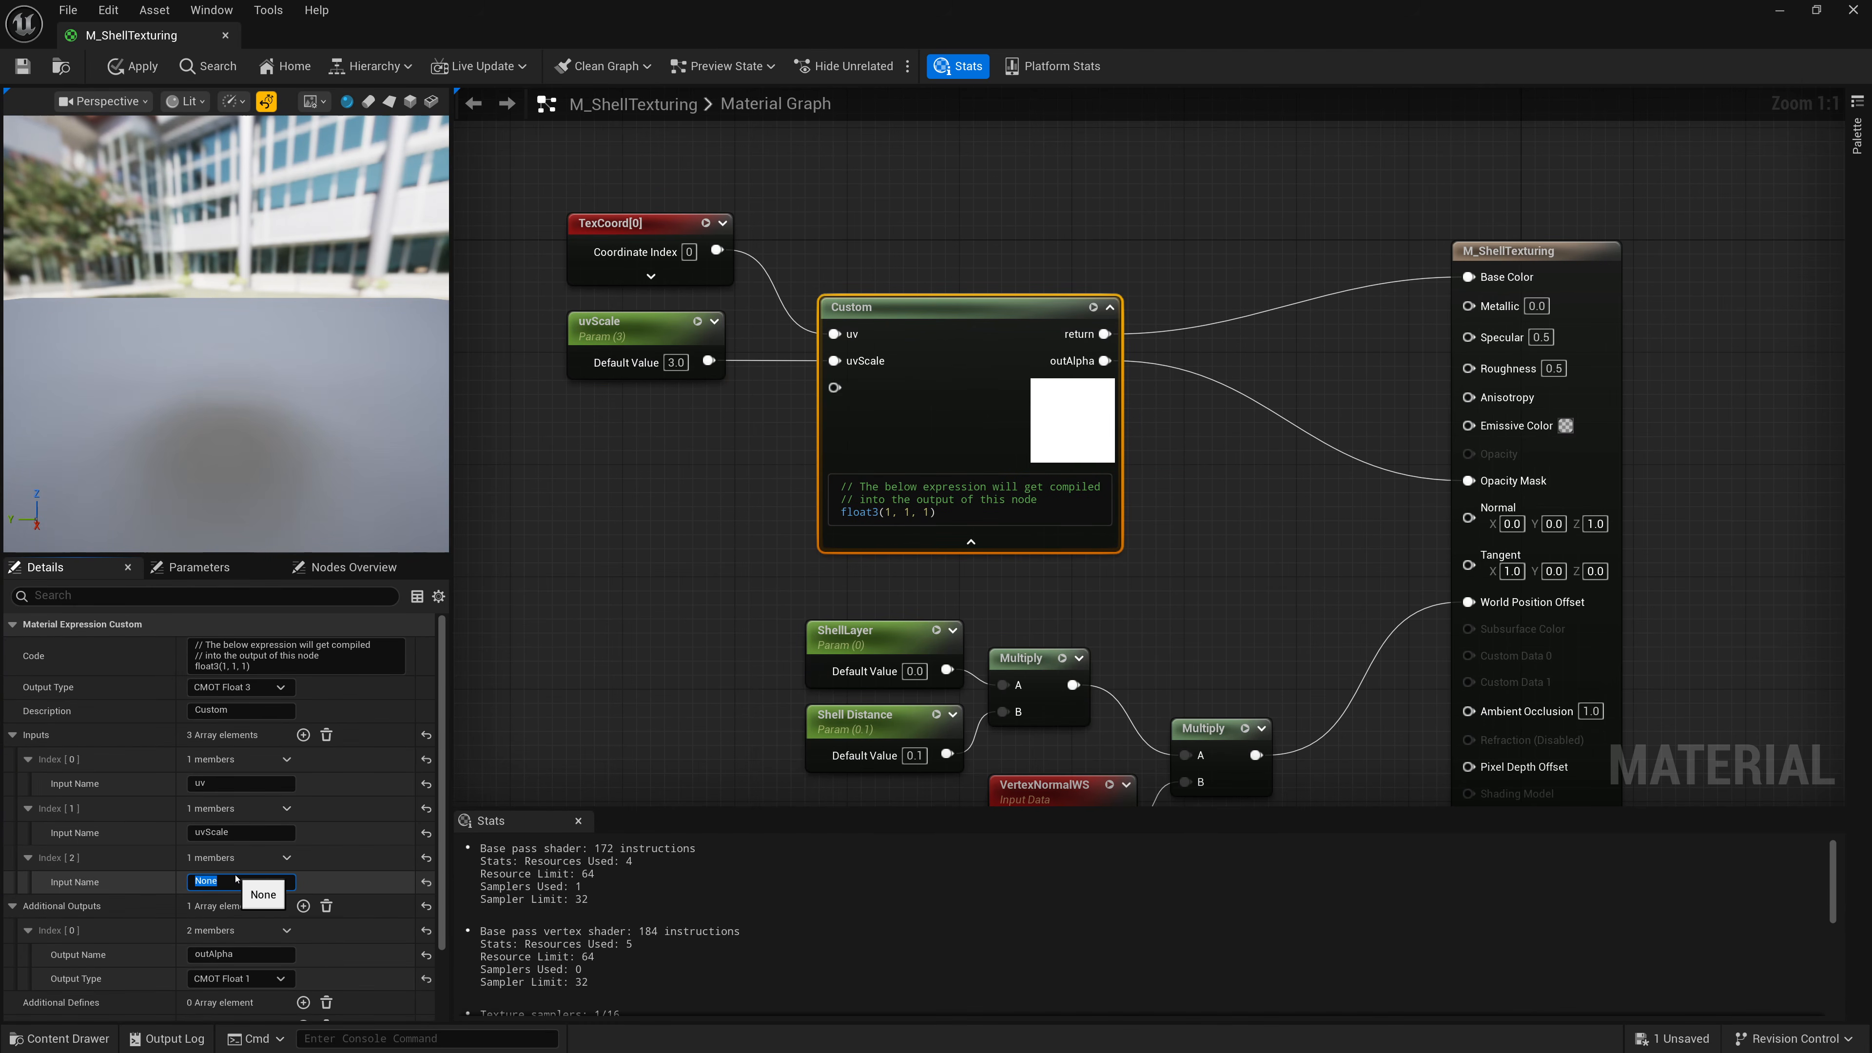
type("FurColor")
key("Return")
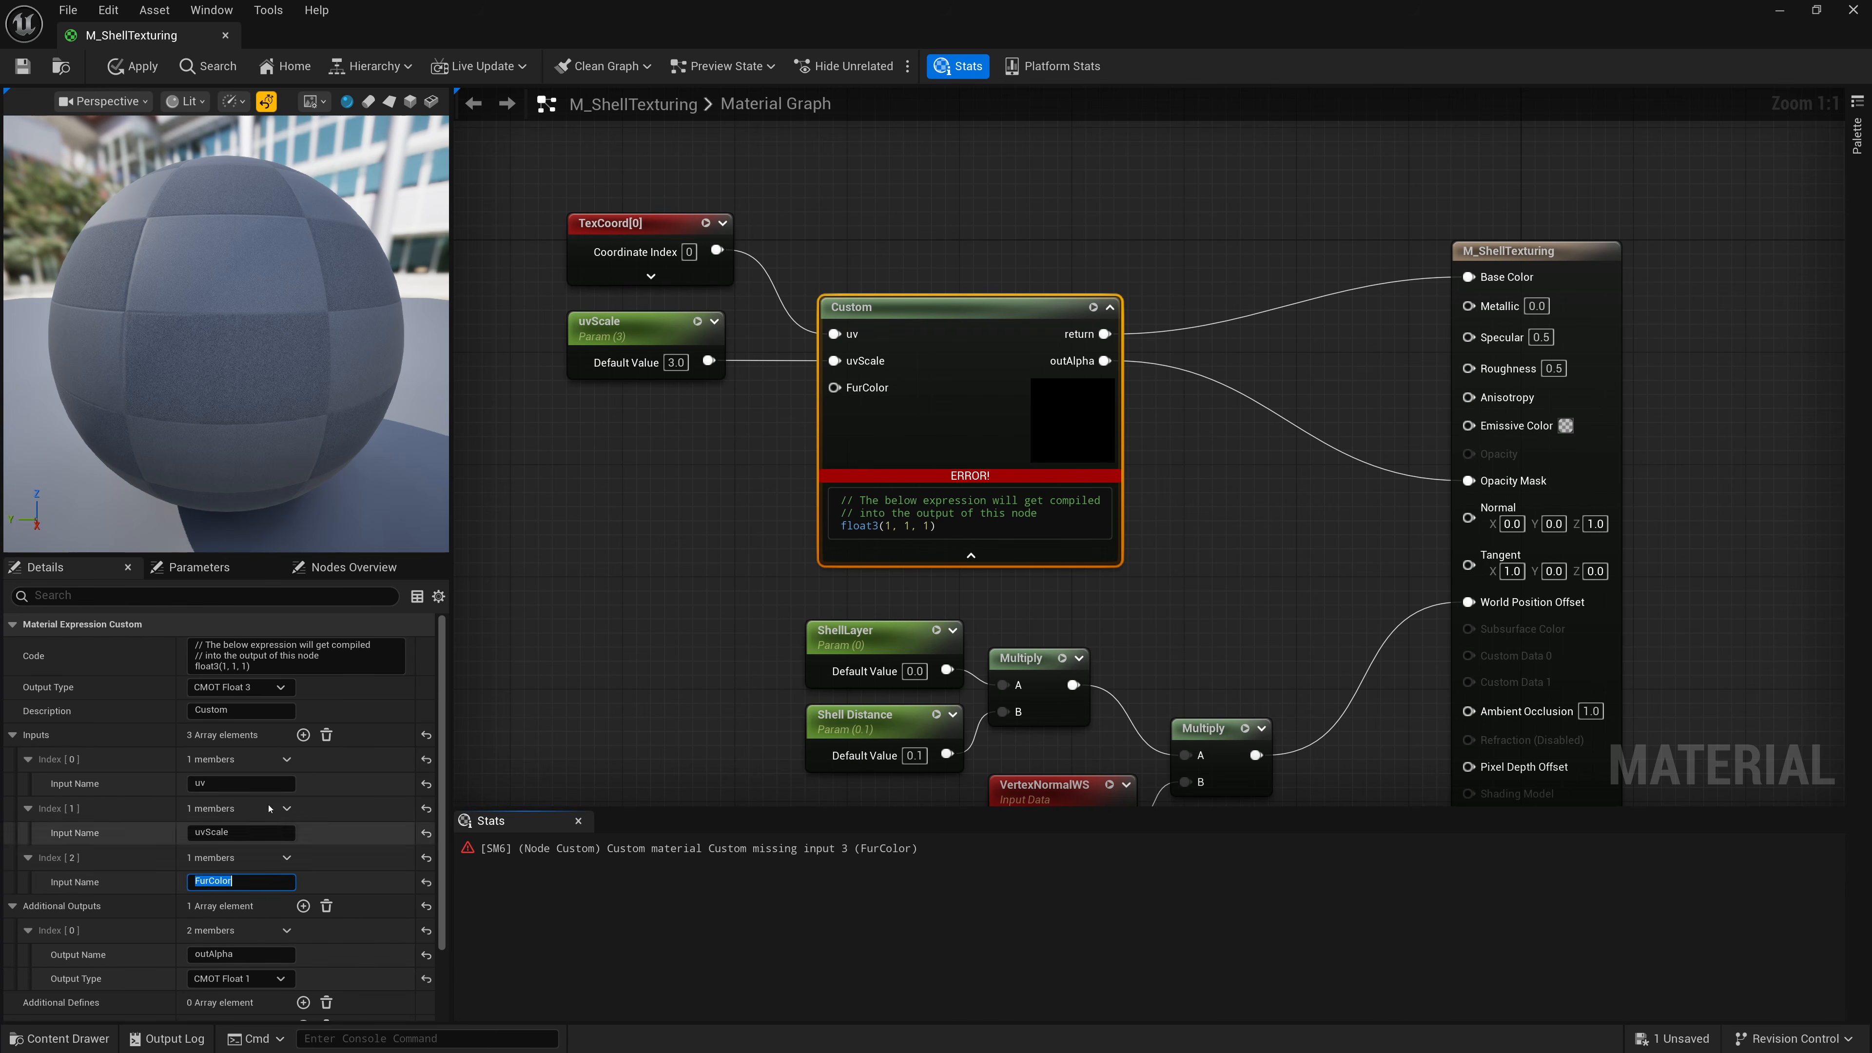
Add a fourth input to the Custom node named FurTexture.
left_click(303, 735)
left_click(236, 930)
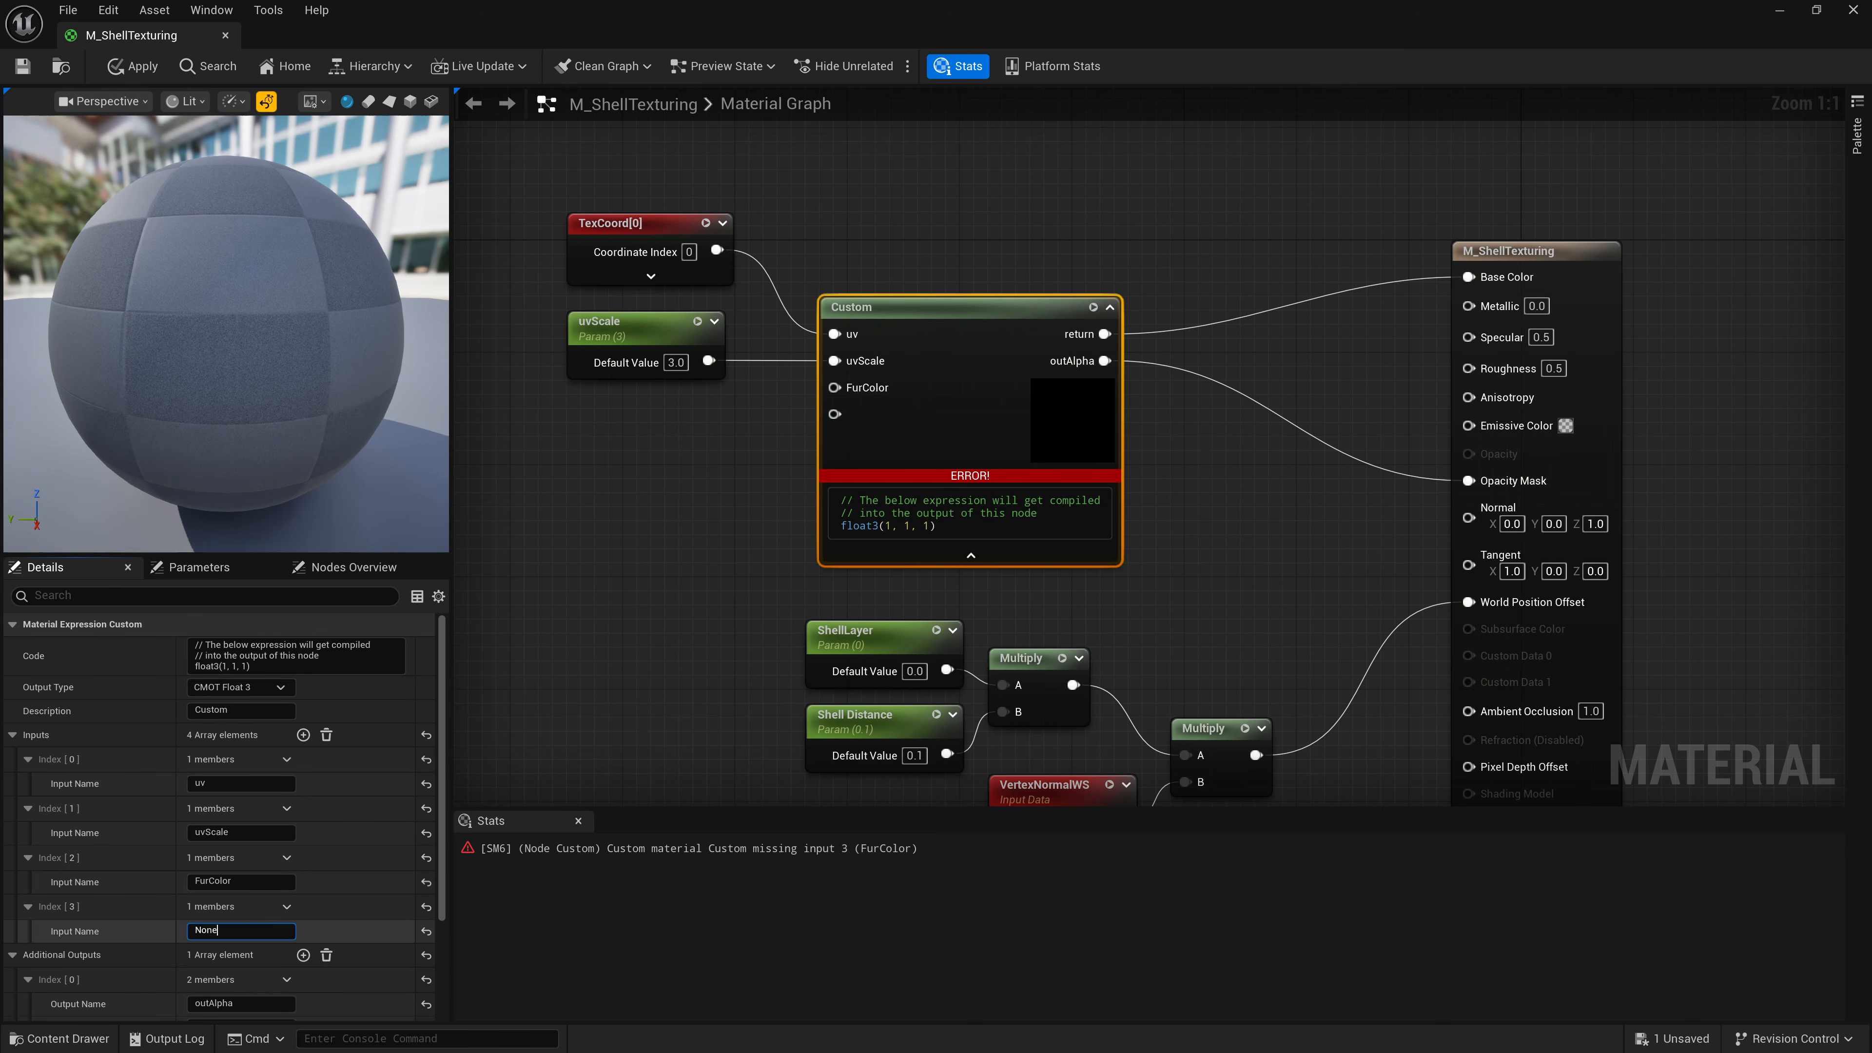
type("FurTexture")
key("Return")
Add a Texture Object node and connect it to the Custom node's FurColor input.
right_click_drag(723, 447, 802, 395)
right_click(705, 411)
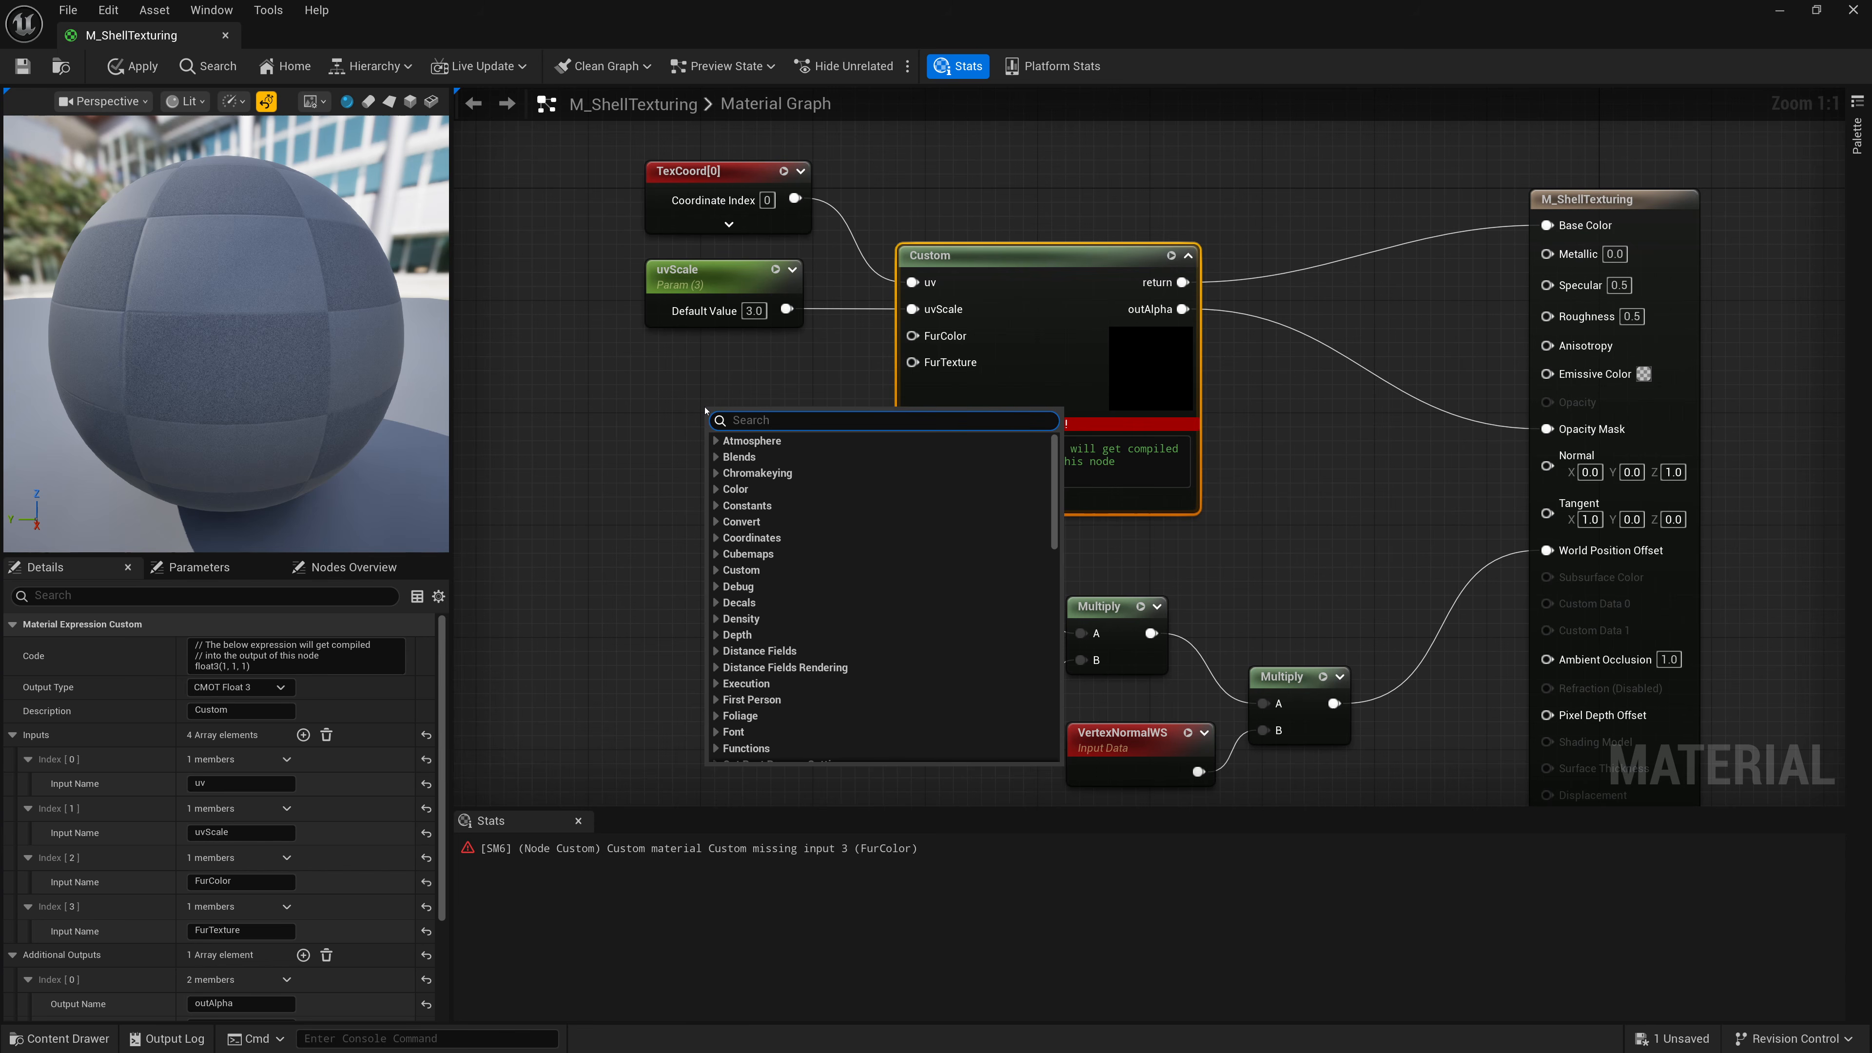
type("texture")
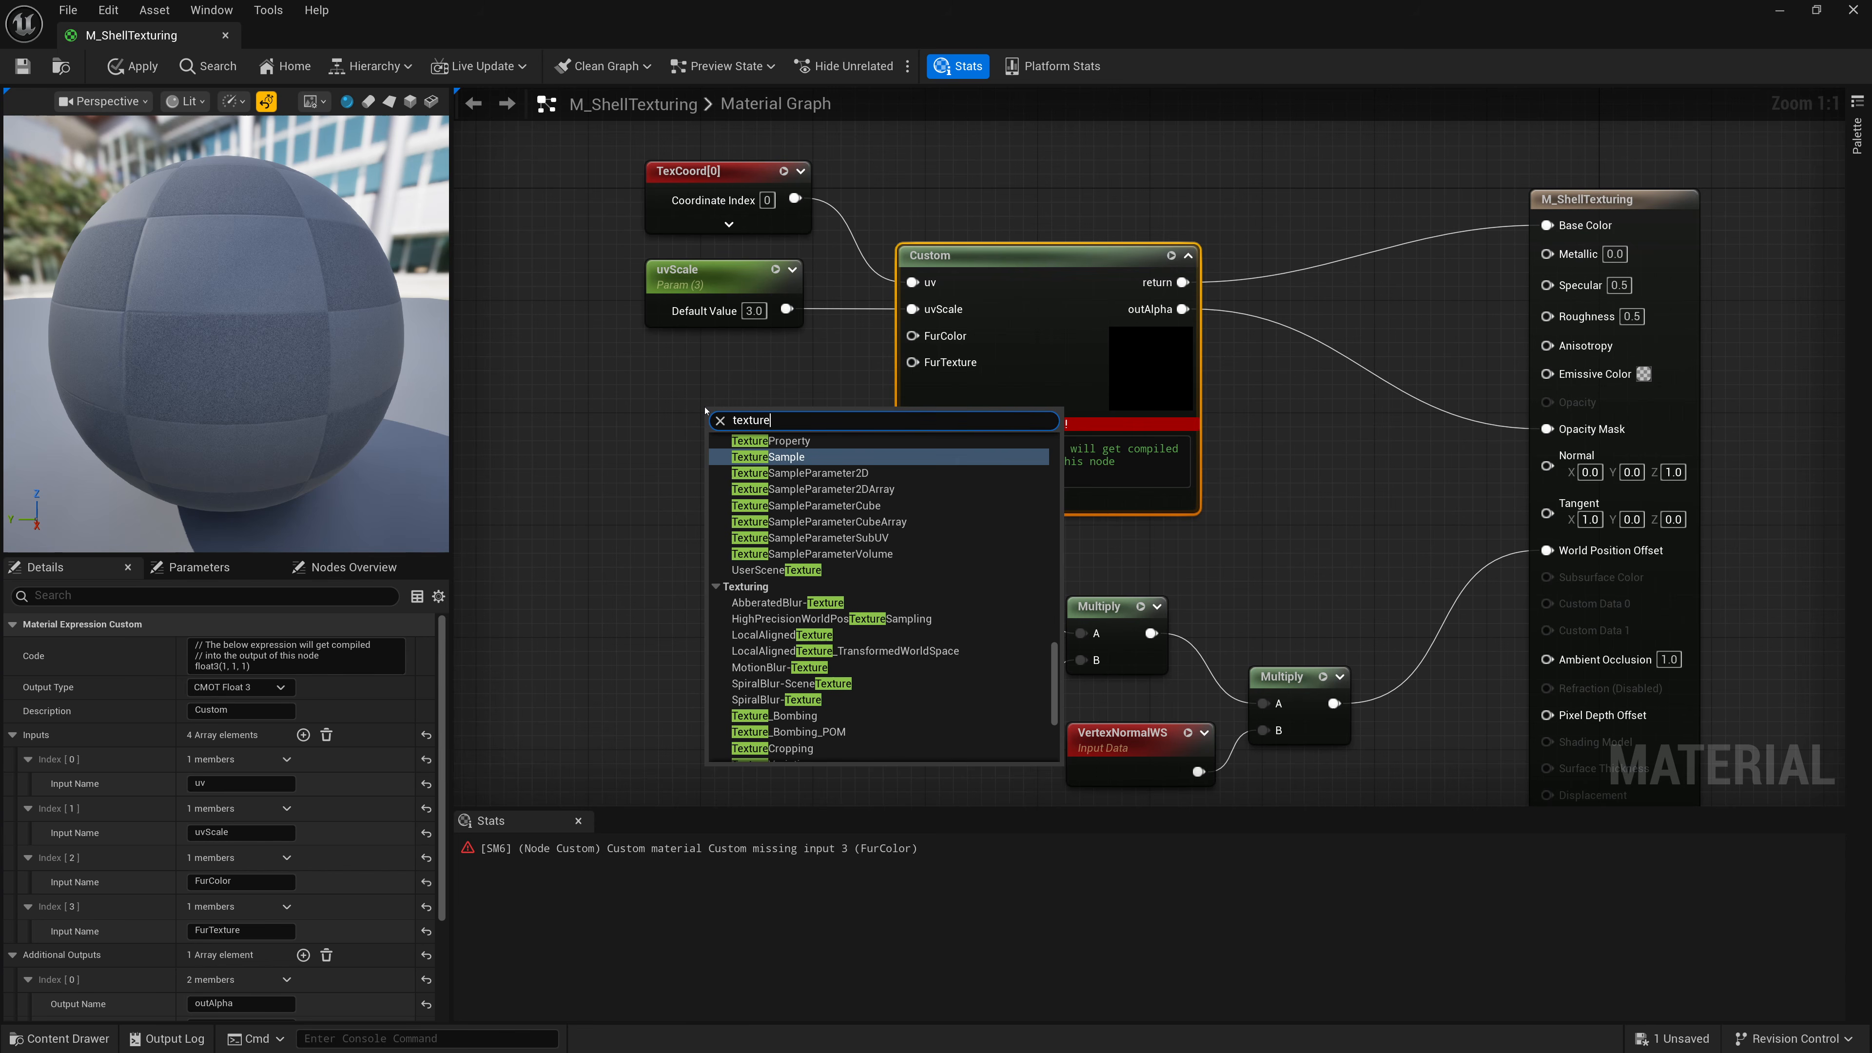
type("Ob")
key("Return")
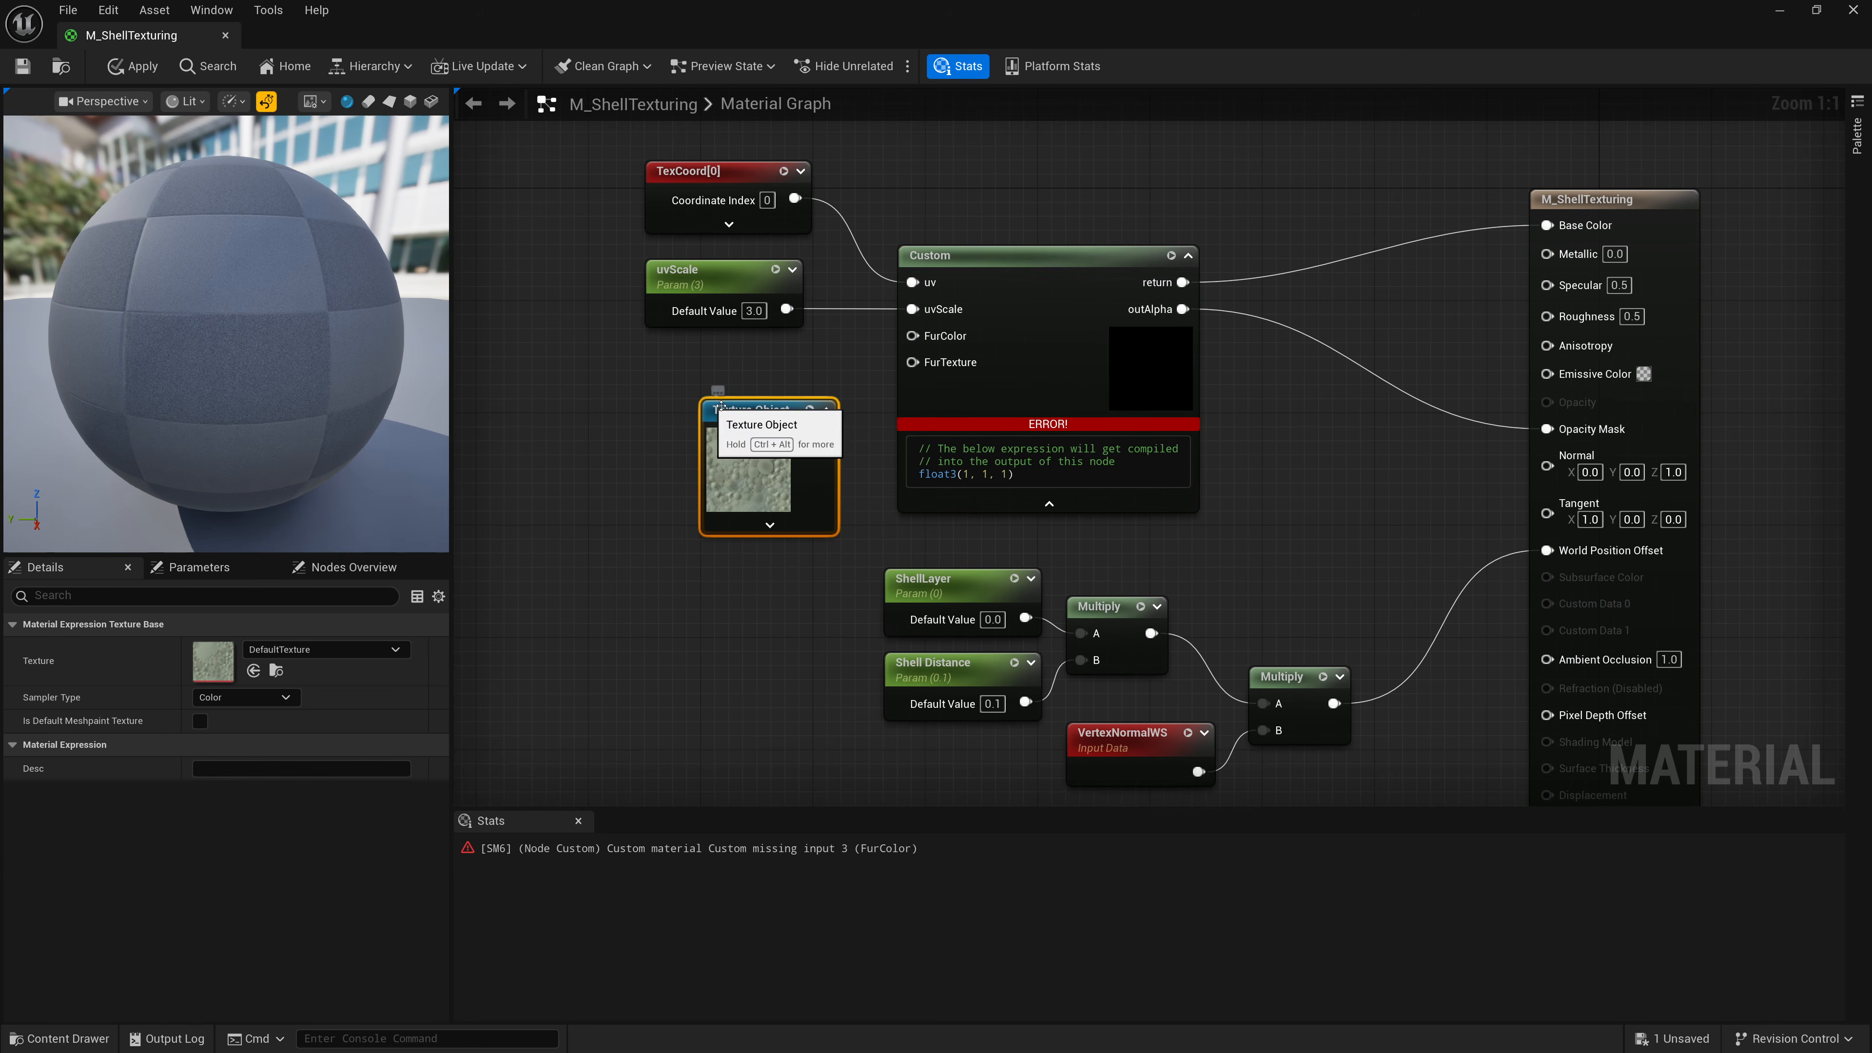
left_click_drag(766, 433, 716, 387)
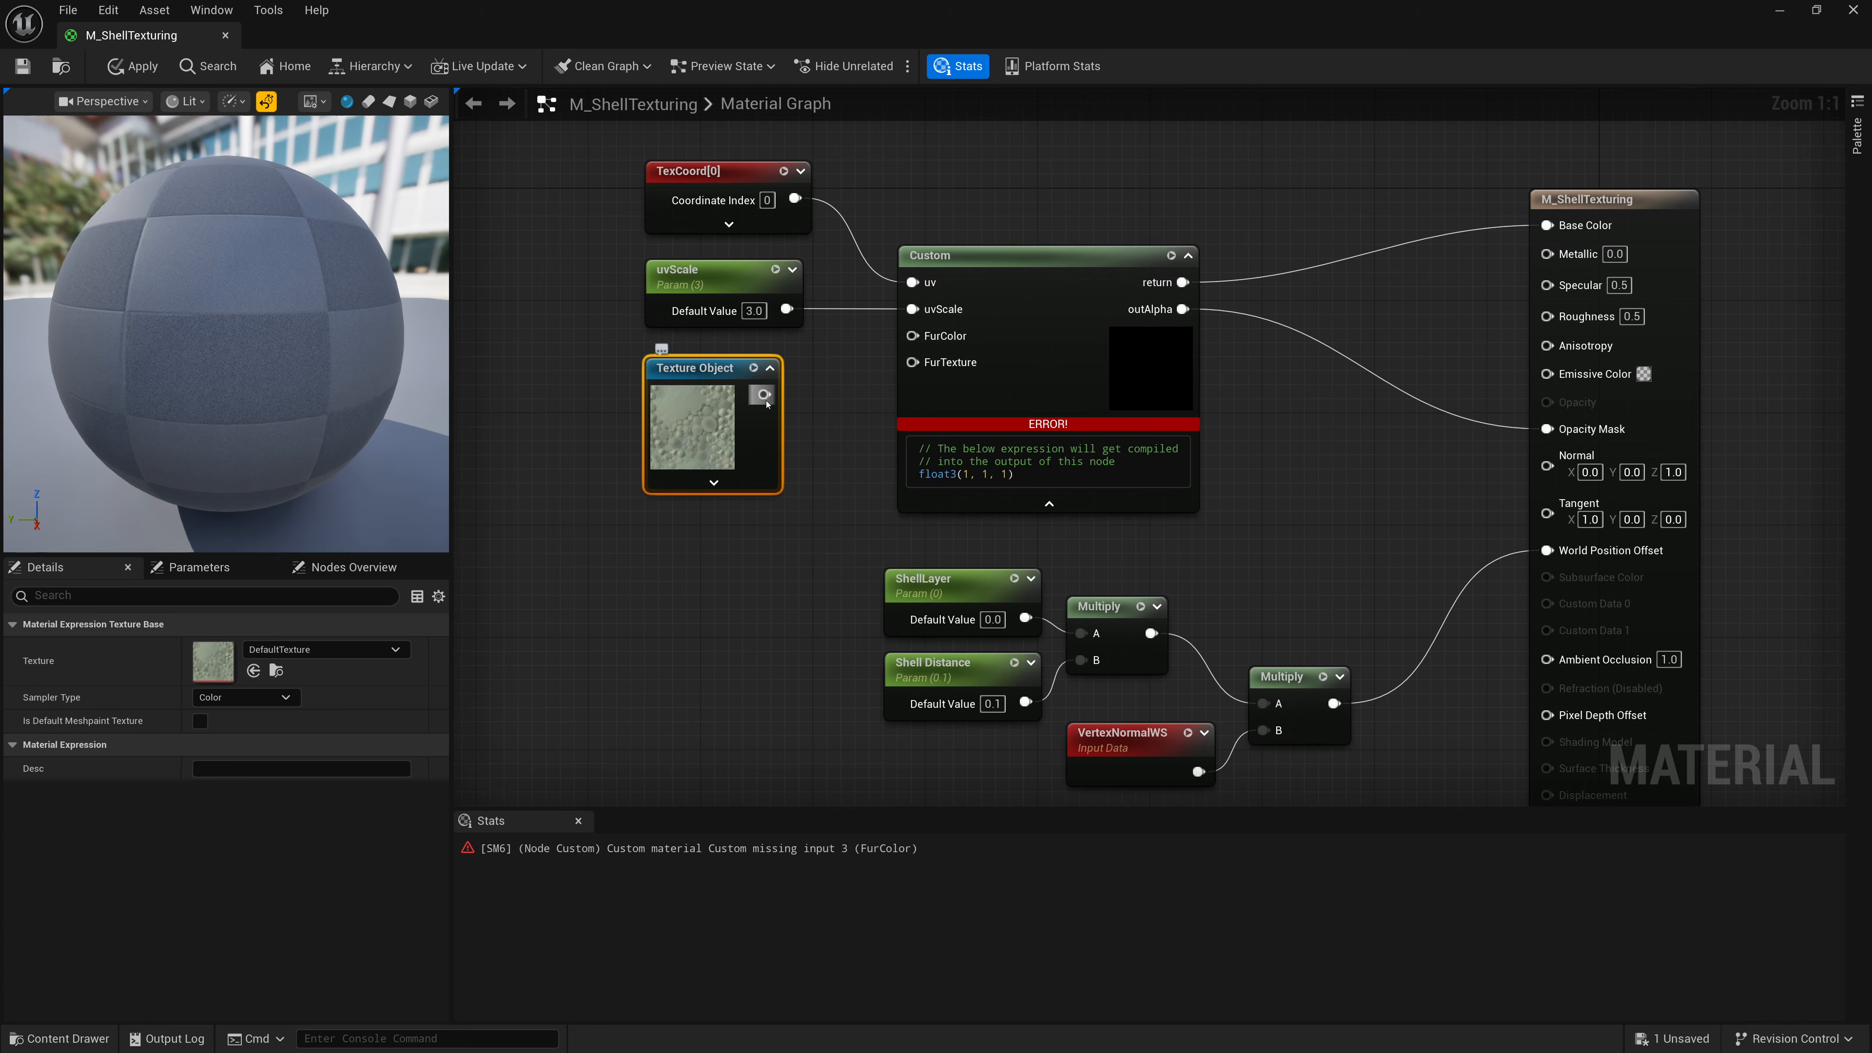
left_click_drag(764, 394, 913, 336)
Add a second Texture Object node and connect it to the FurTexture input.
right_click(707, 541)
type("Textue")
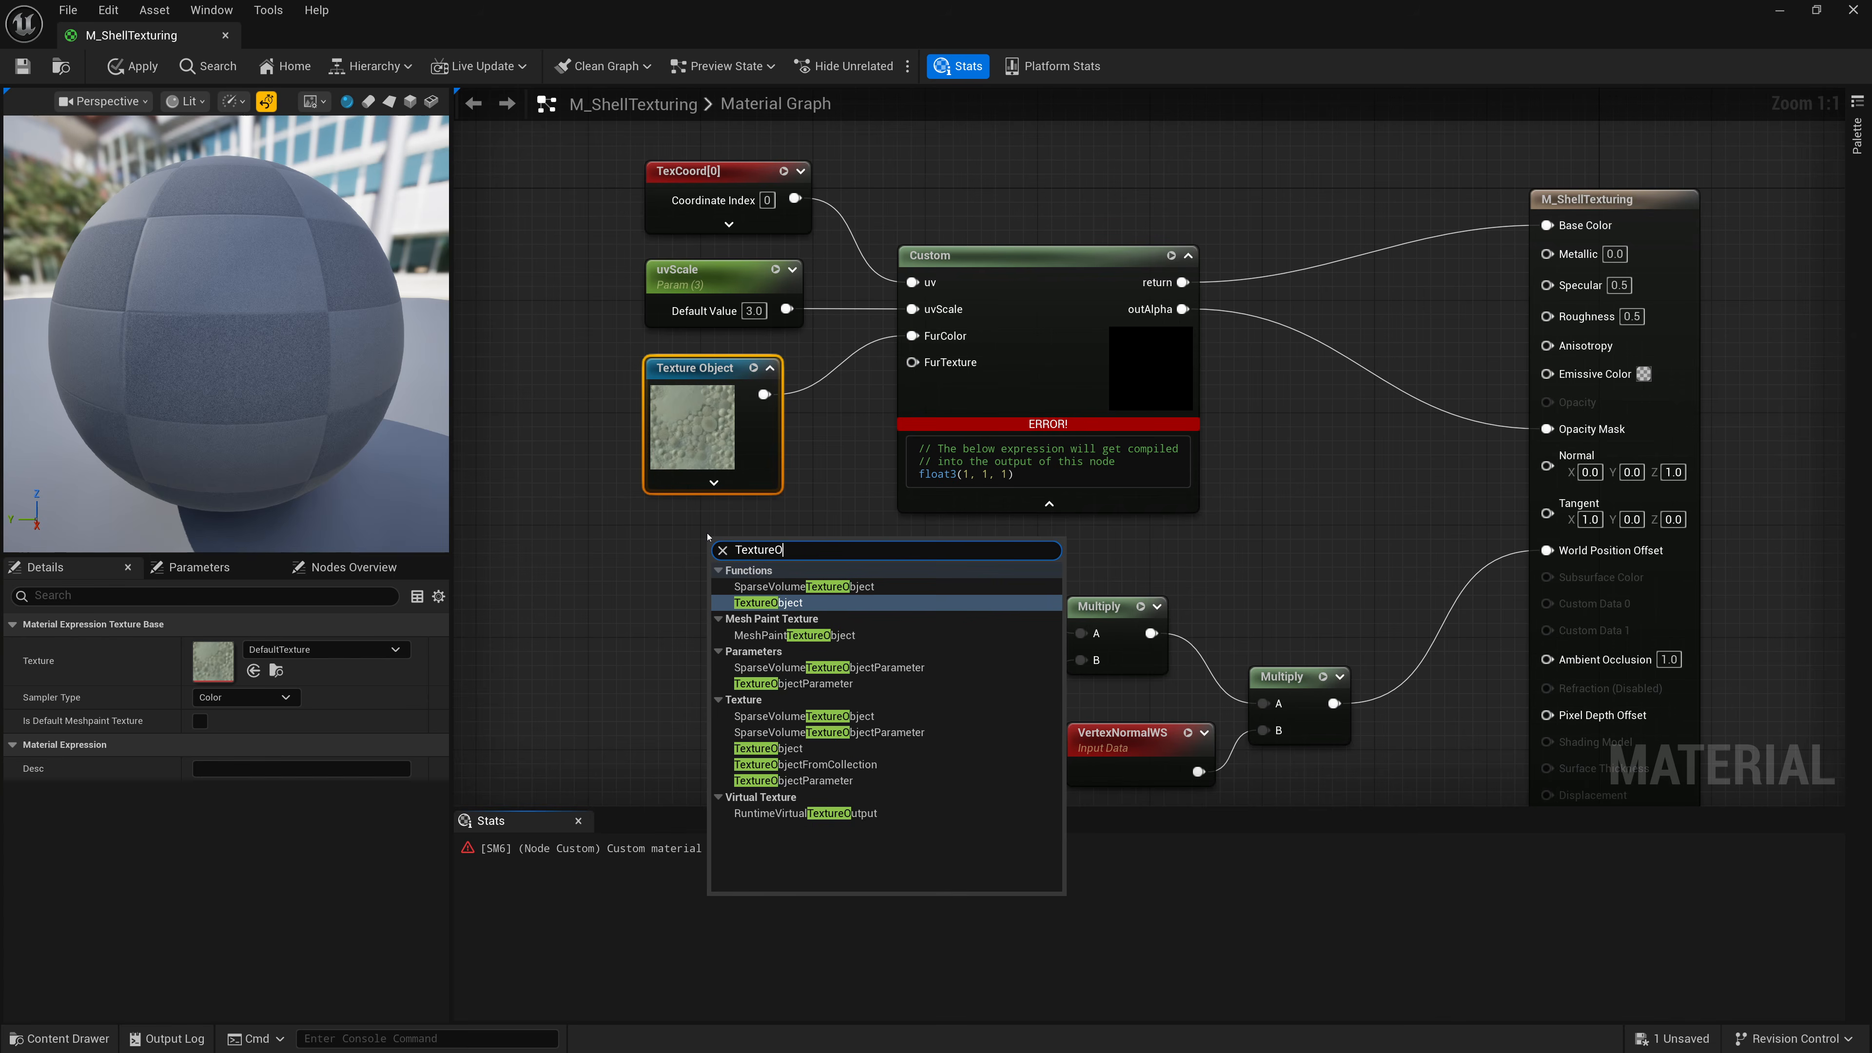
key("Return")
left_click_drag(719, 542, 913, 362)
Convert the first Texture Object to a parameter named FurColor and reposition it.
right_click(700, 382)
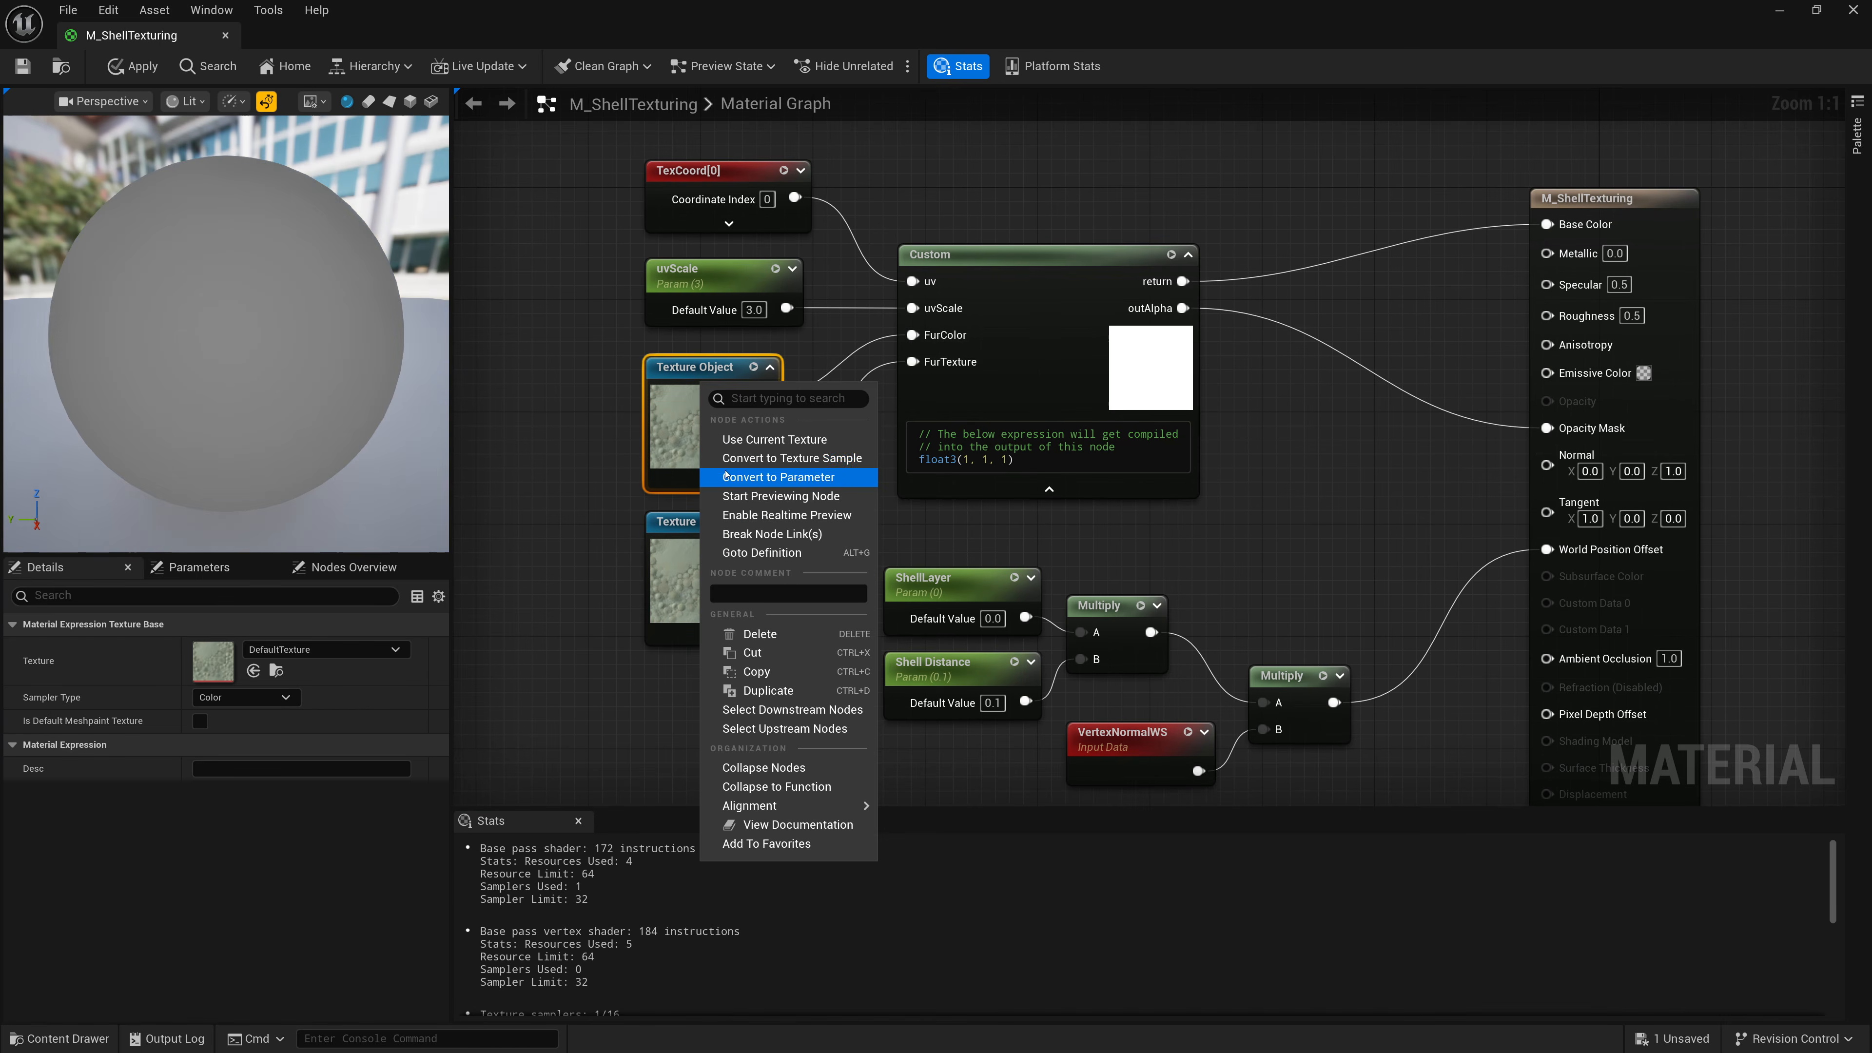
left_click(737, 470)
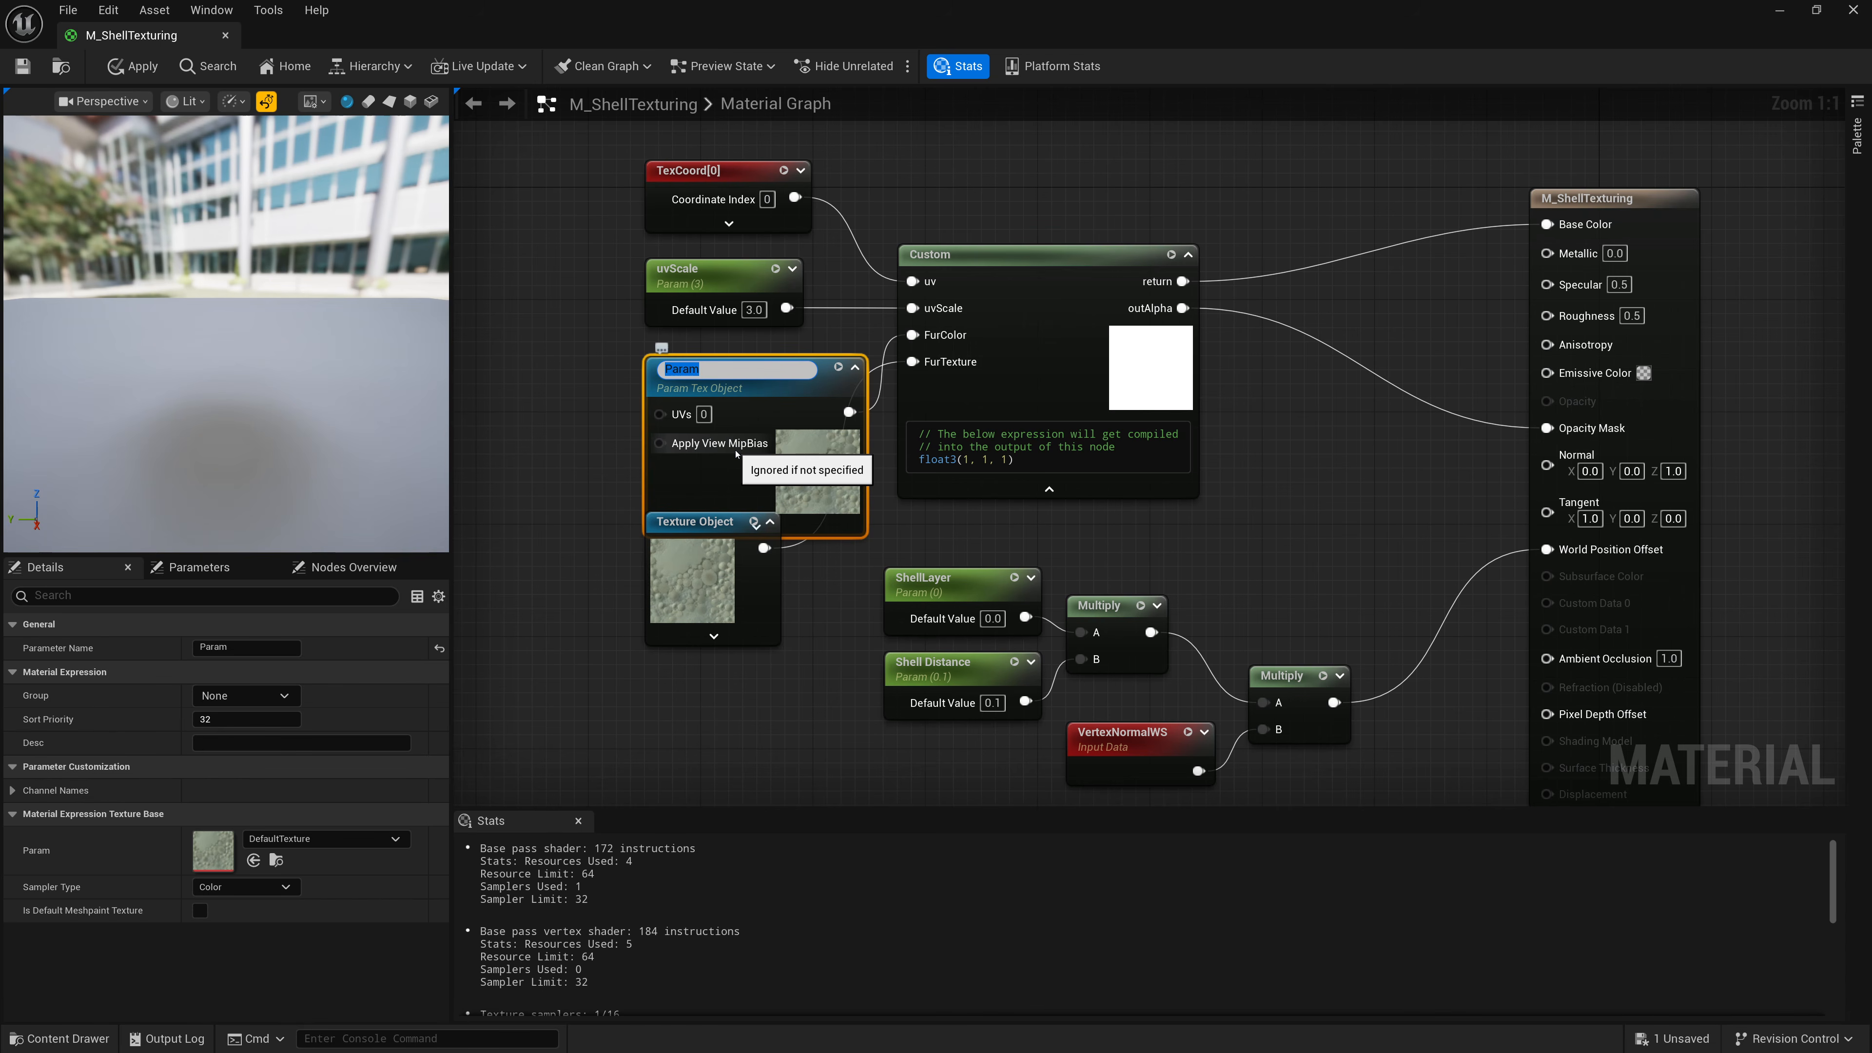
type("FurColor")
key("Return")
left_click_drag(736, 453, 678, 436)
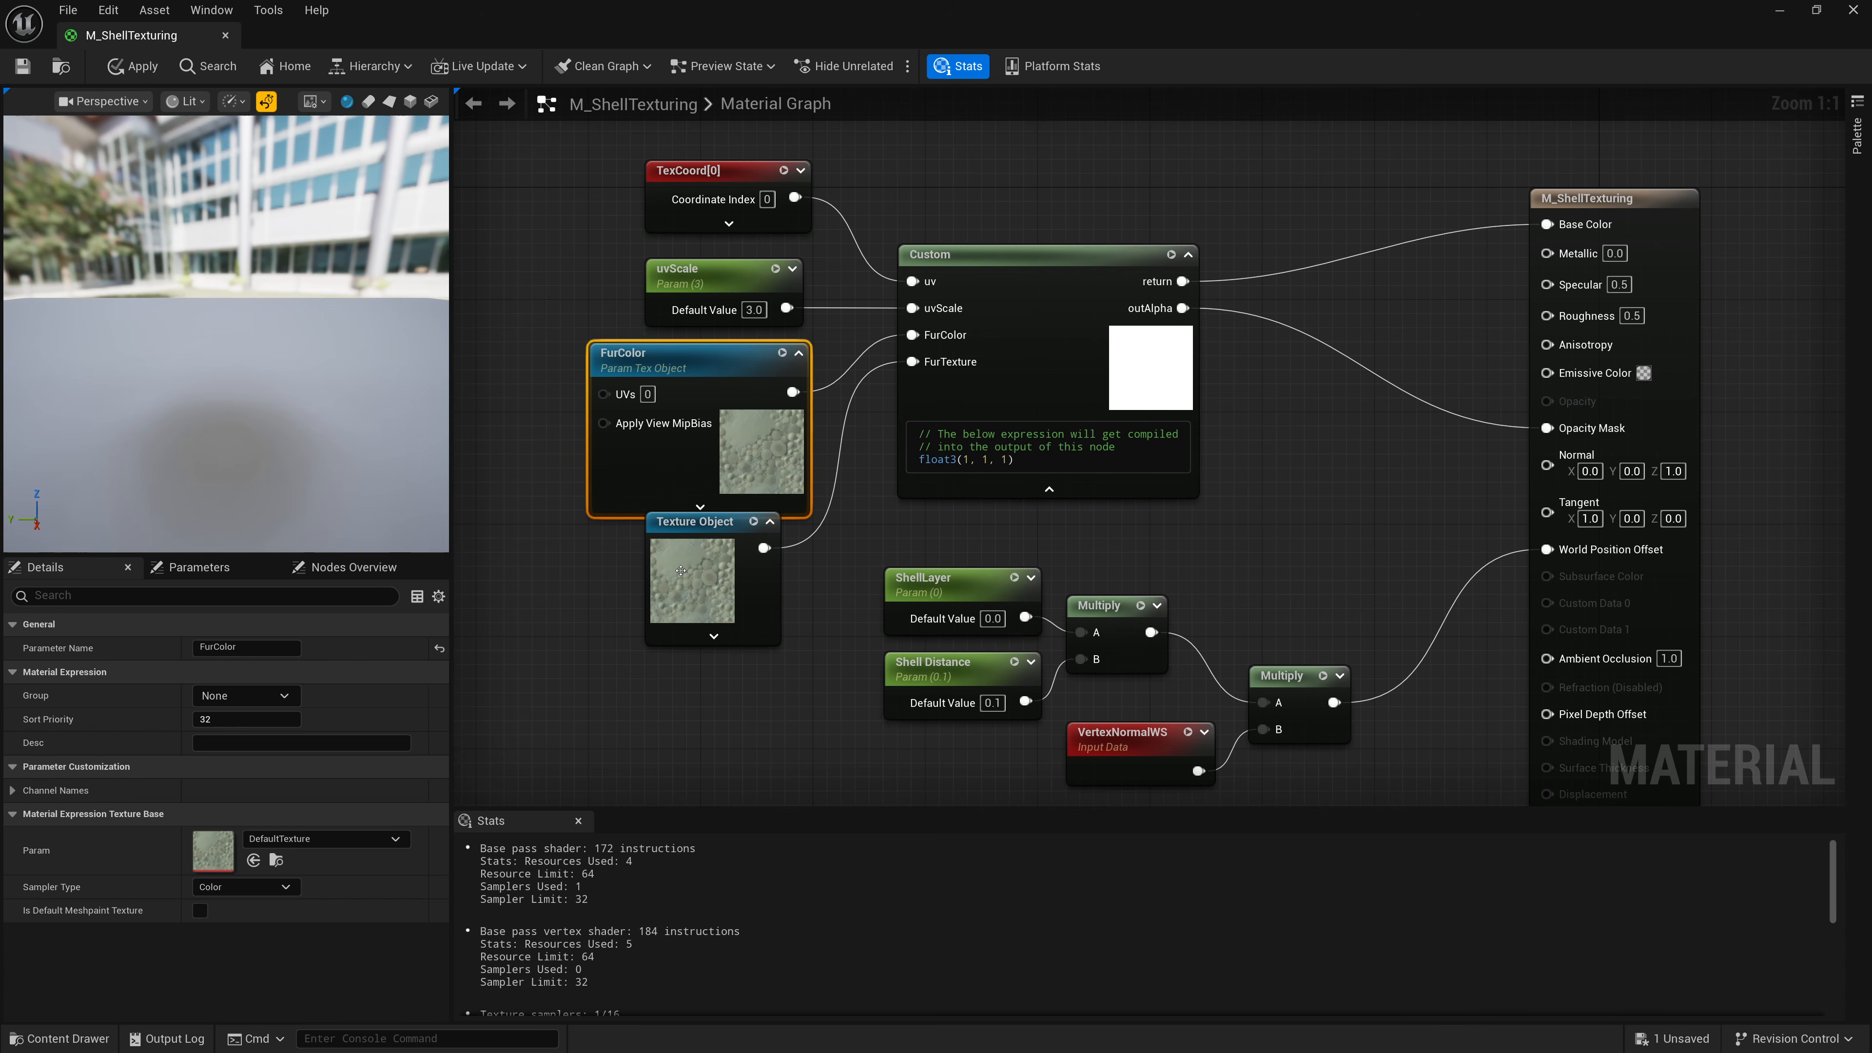
Convert the second Texture Object to a parameter named FurTexture and reposition it.
left_click_drag(680, 571, 683, 599)
right_click(707, 551)
left_click(762, 652)
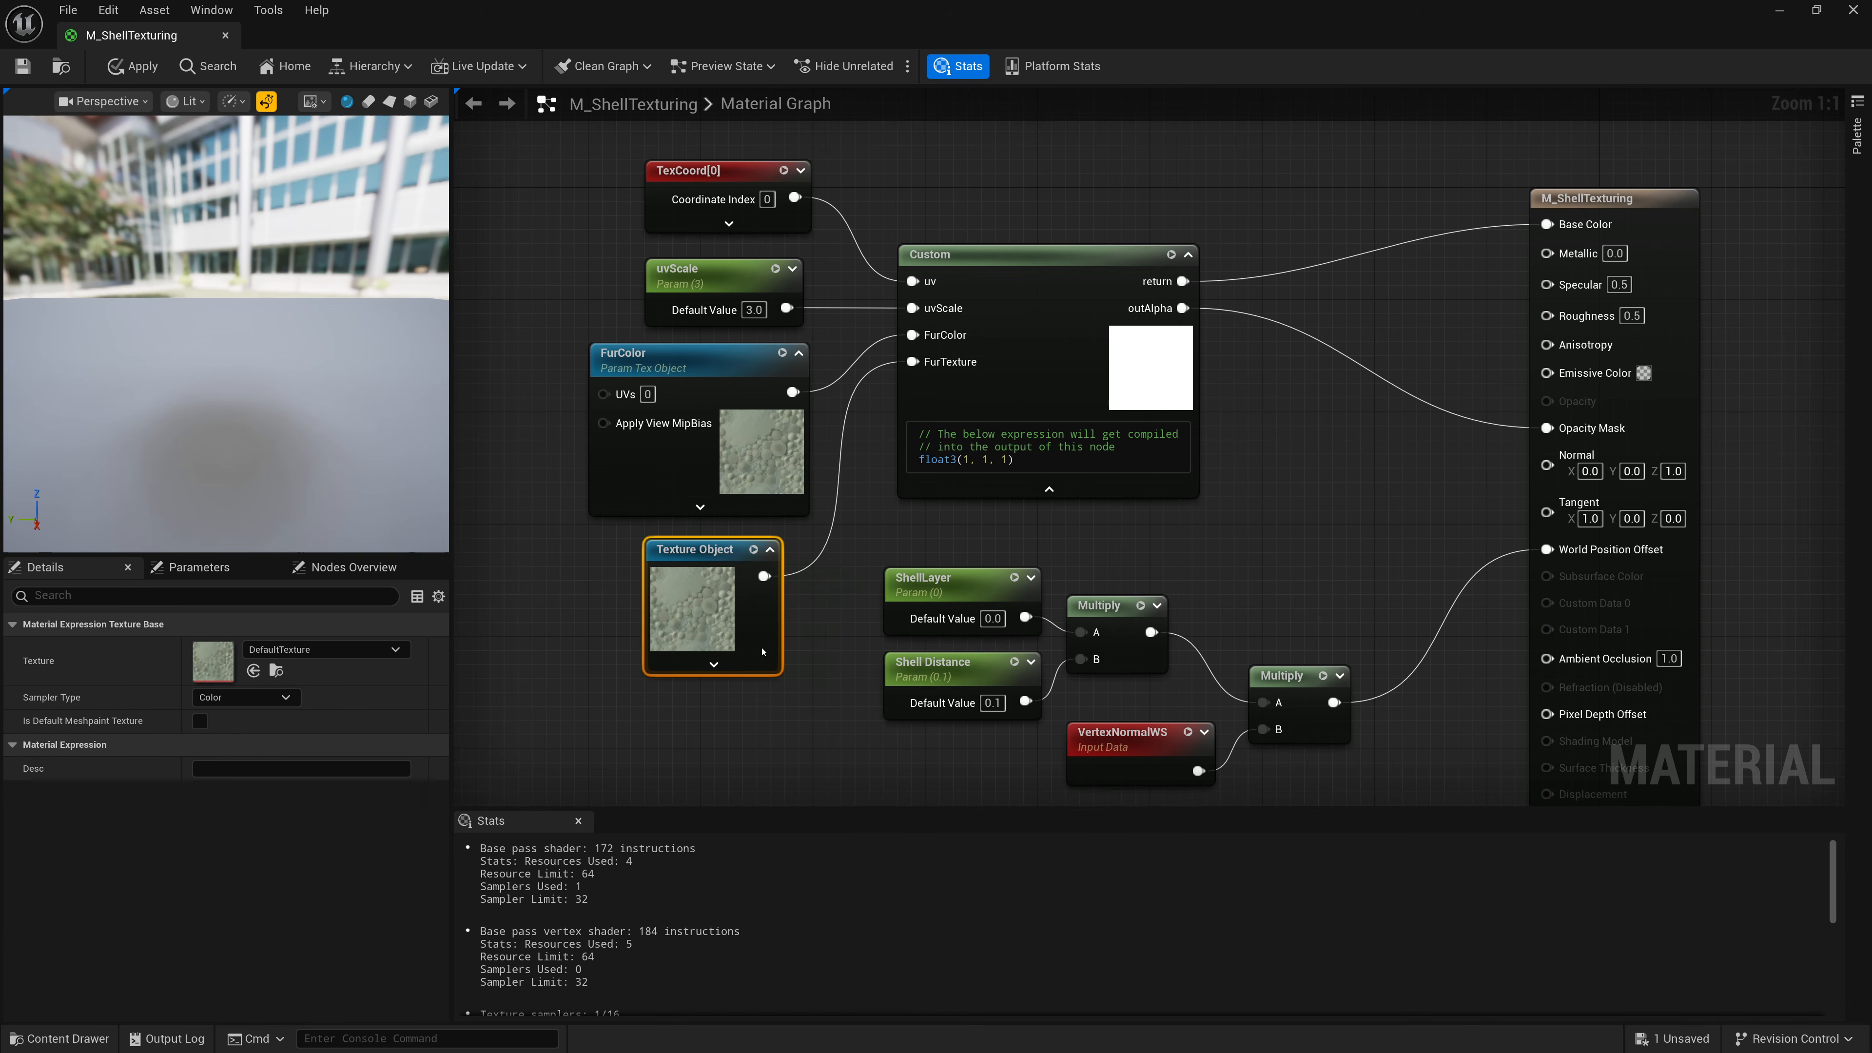
type("FurT")
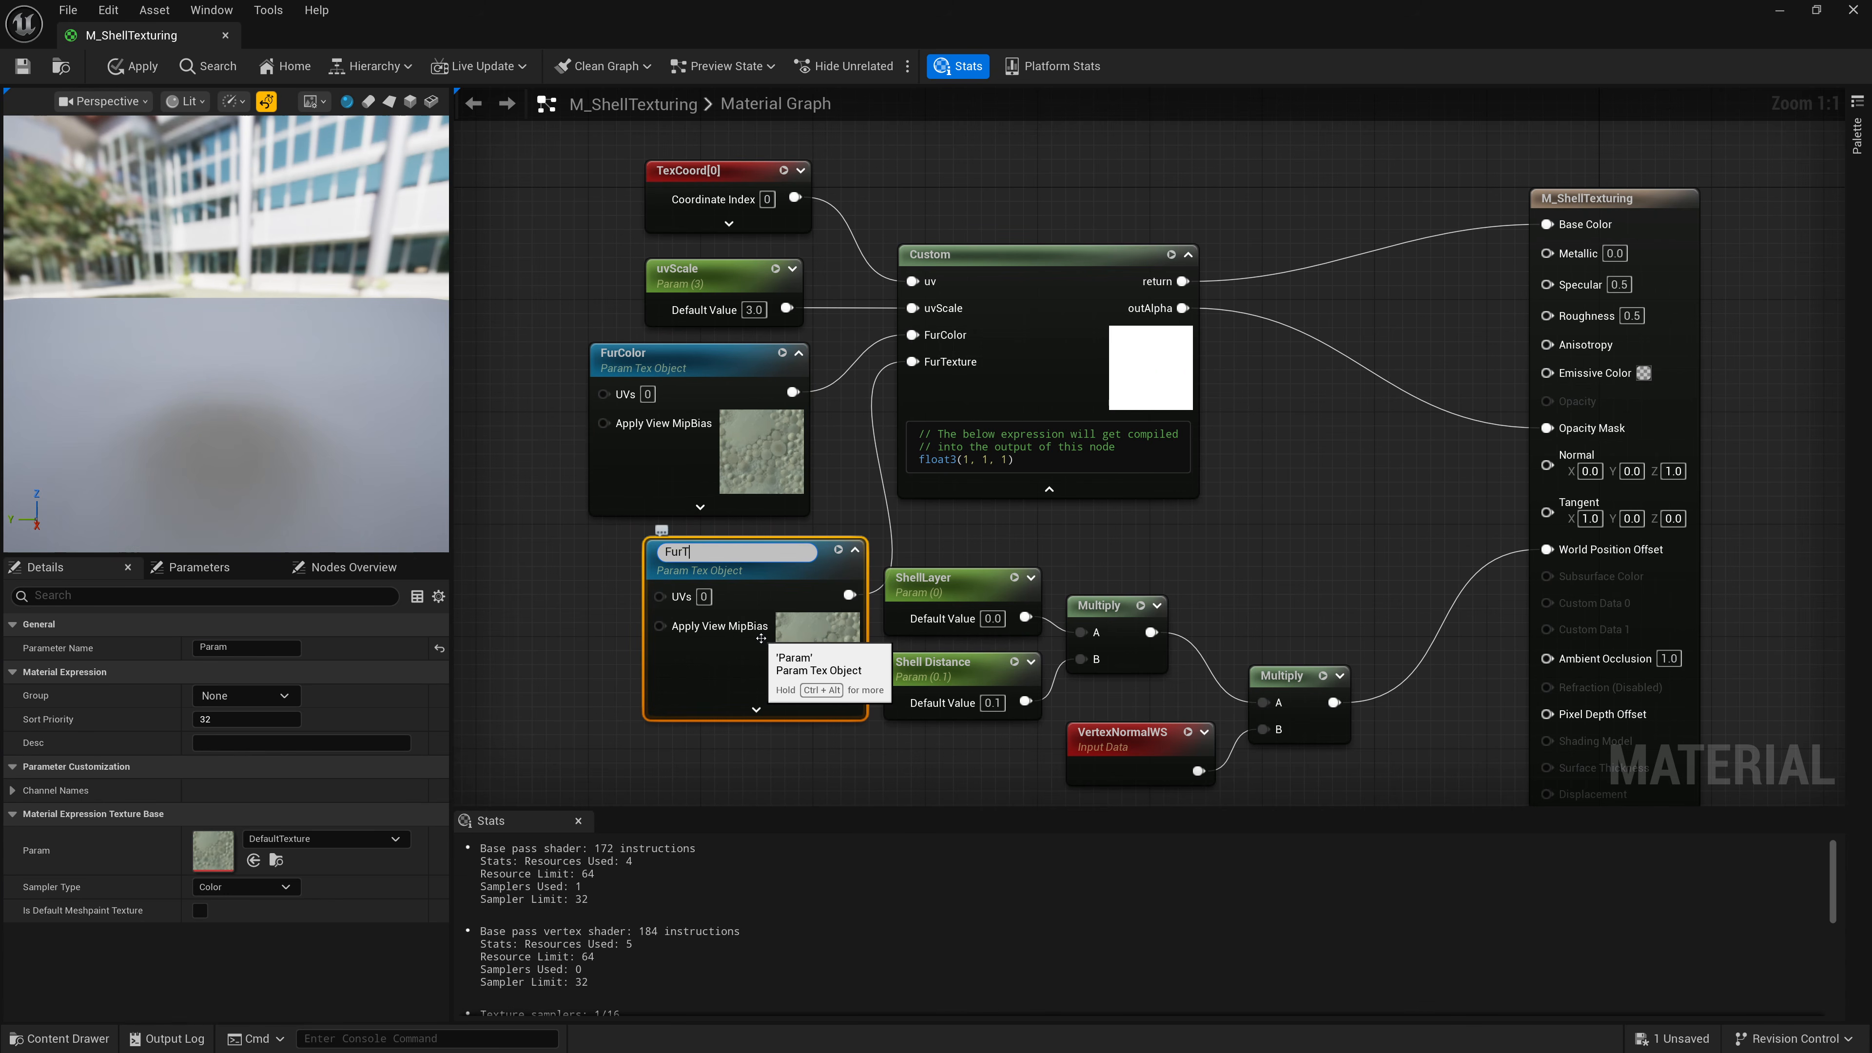
type("exture")
key("Return")
left_click_drag(770, 554, 715, 554)
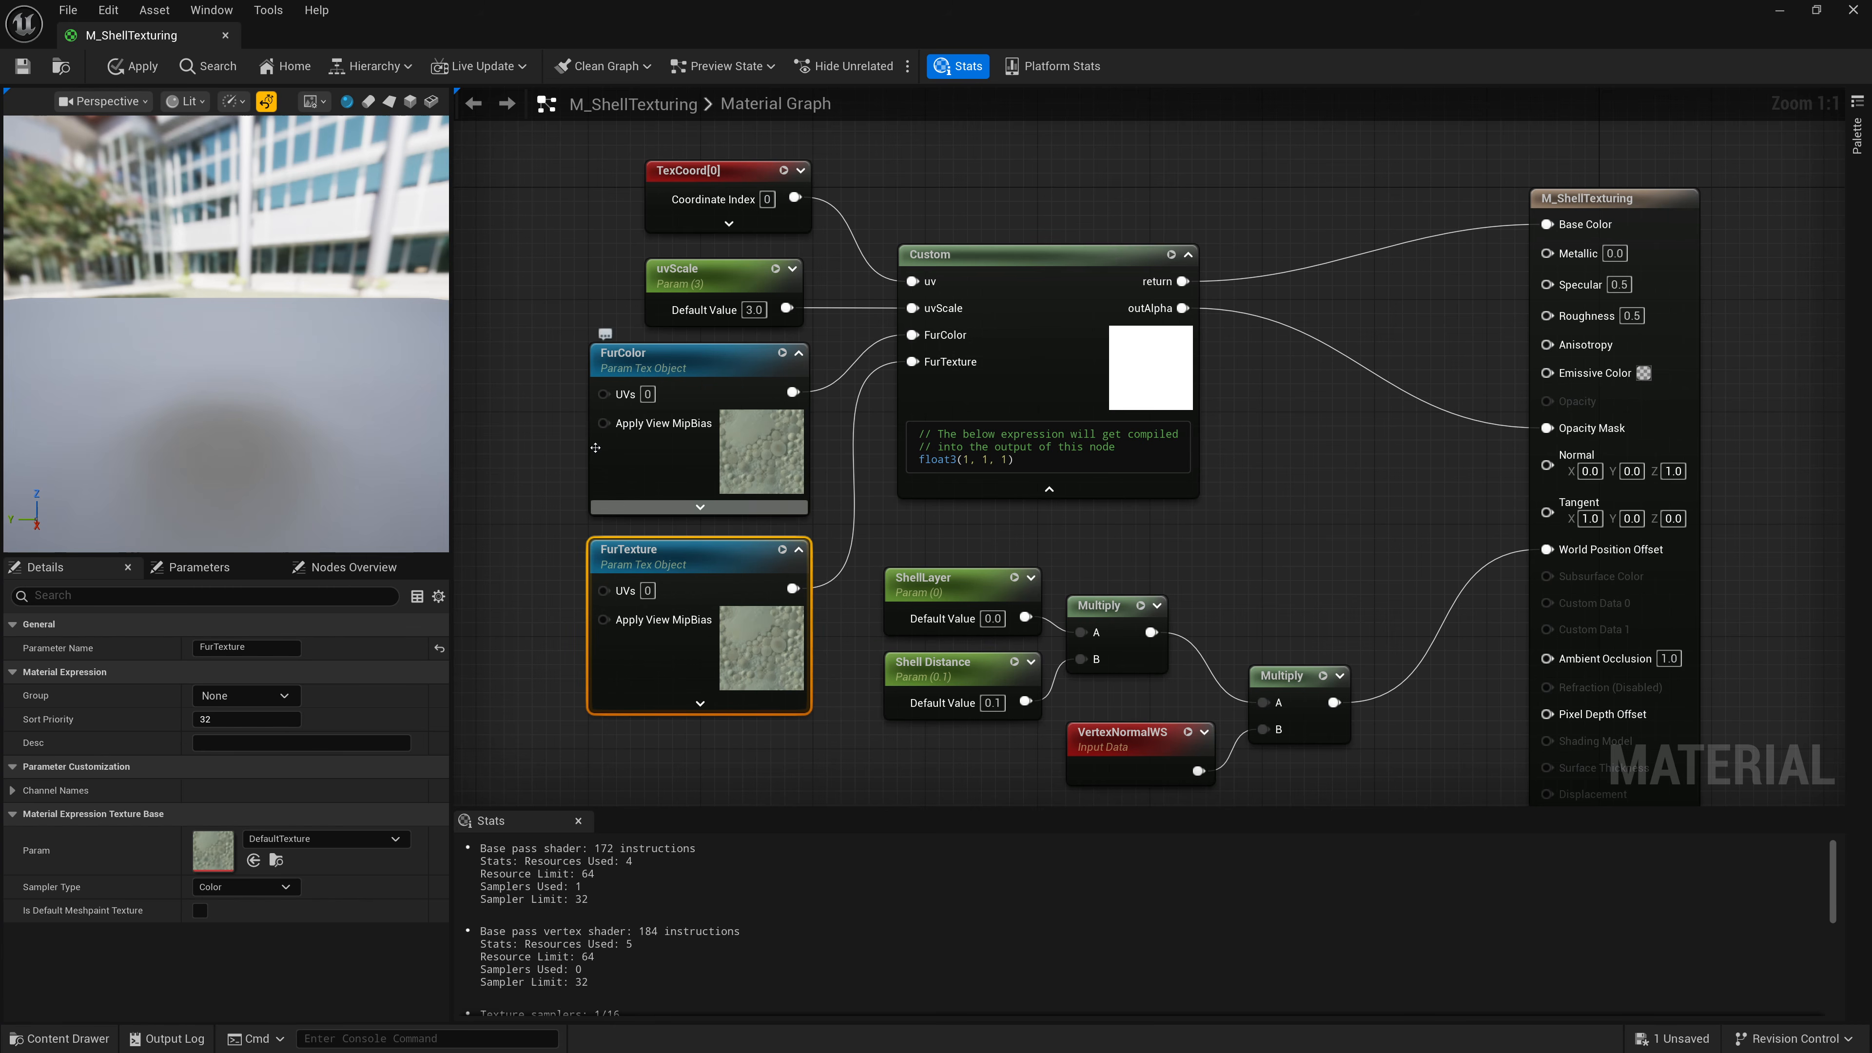
Assign the T_White_srgb texture to the FurColor parameter.
left_click(663, 477)
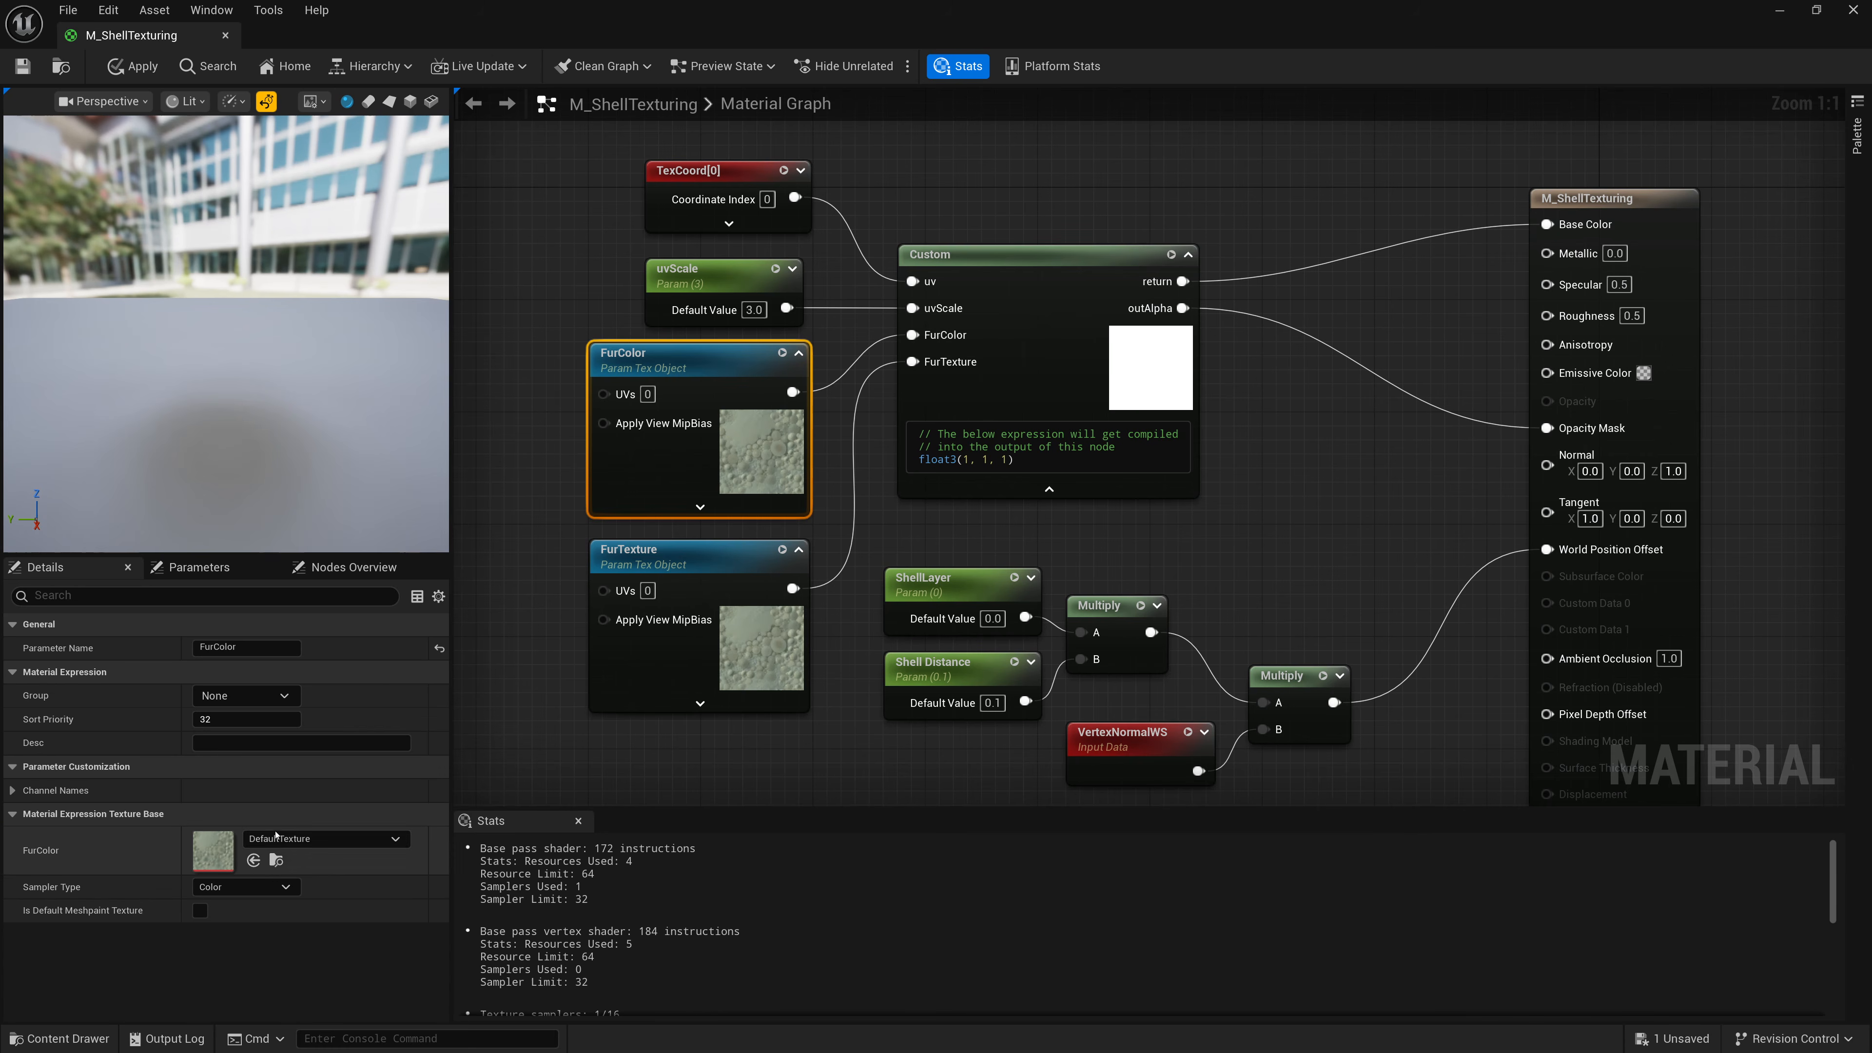
left_click(281, 838)
type("white")
left_click(348, 621)
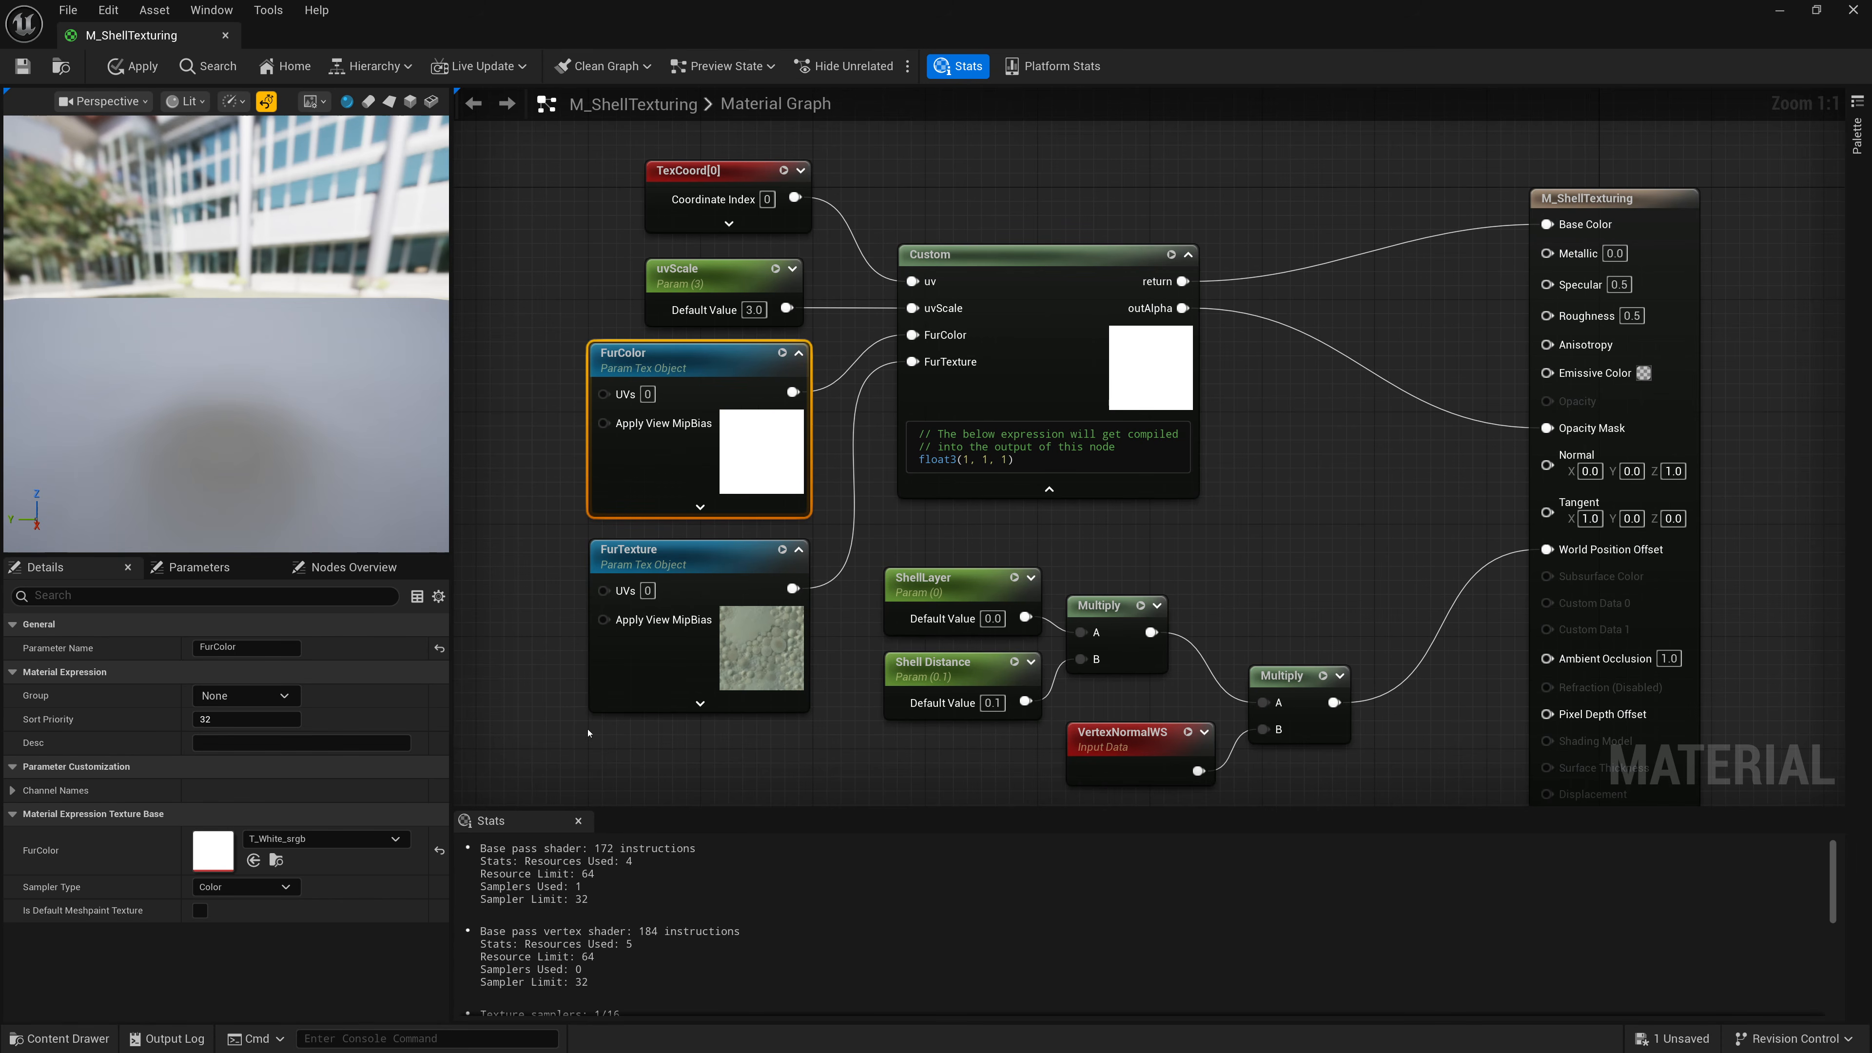
Assign the FurPattern texture to the FurTexture parameter and save the material.
left_click(605, 701)
left_click(315, 838)
type("F")
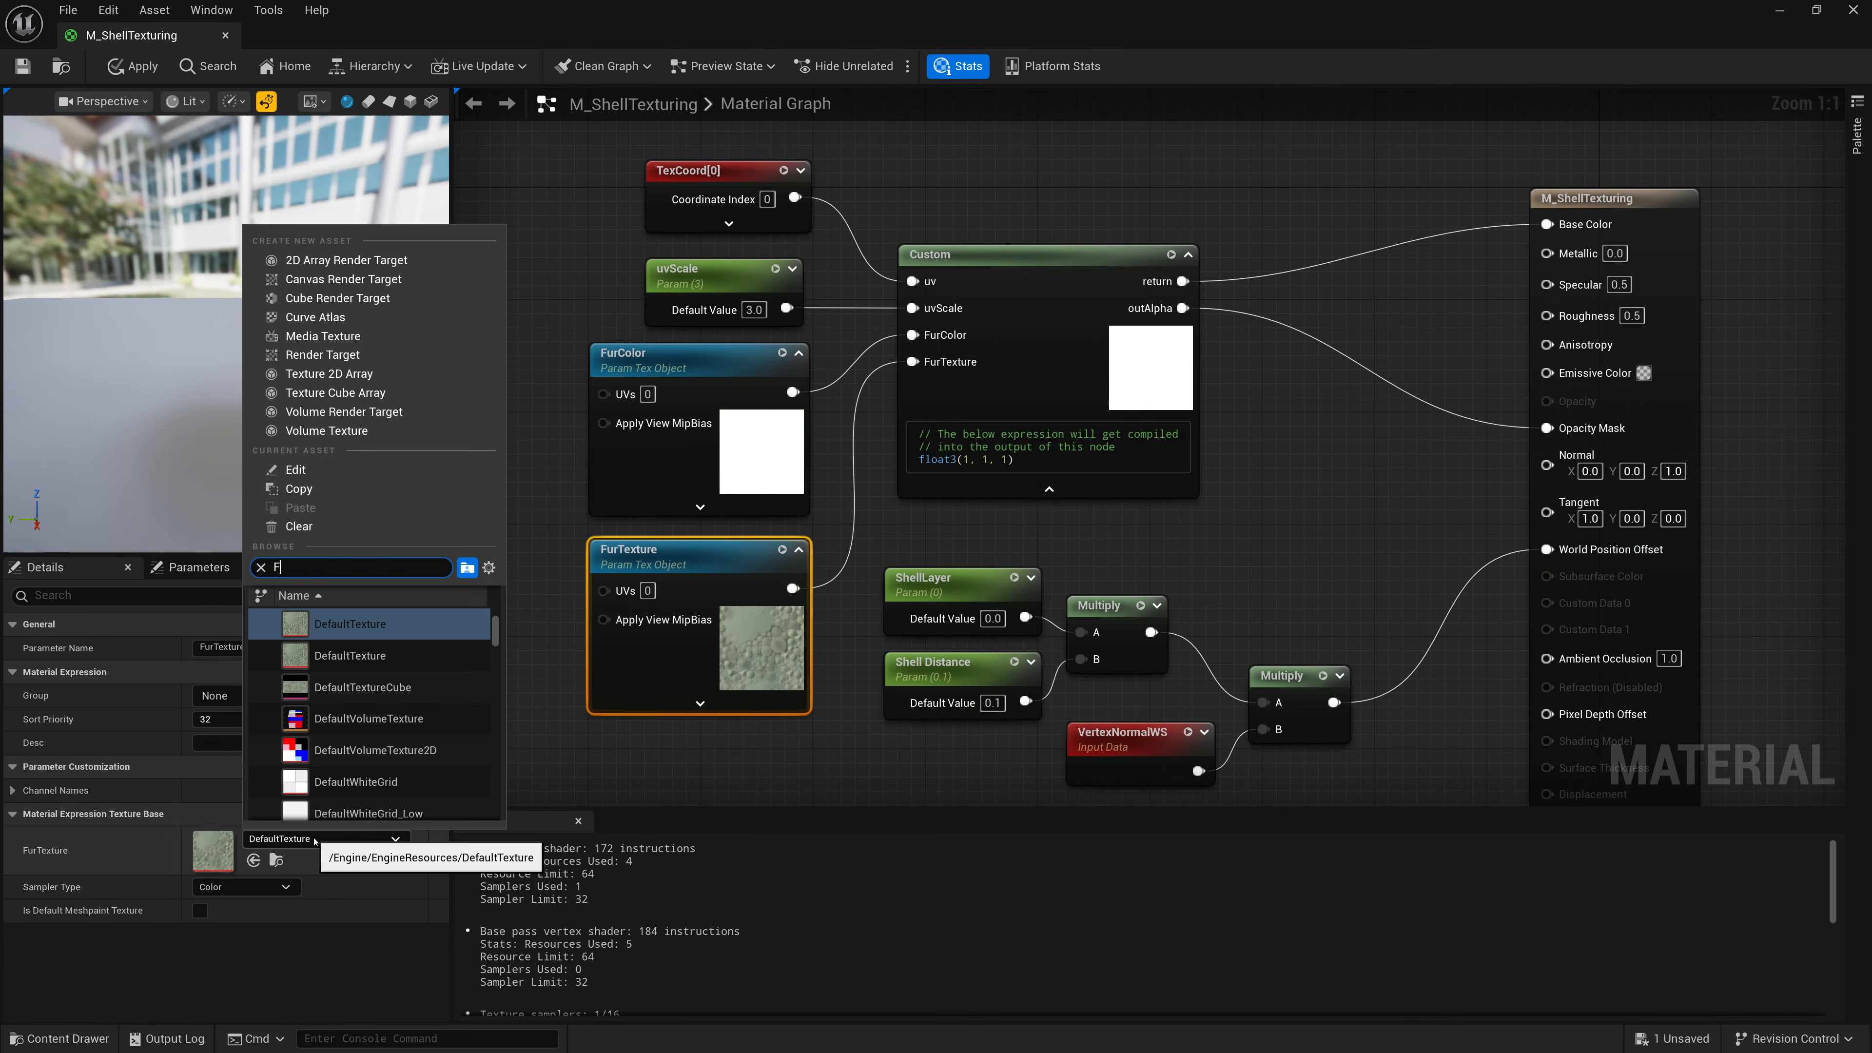
type("urT")
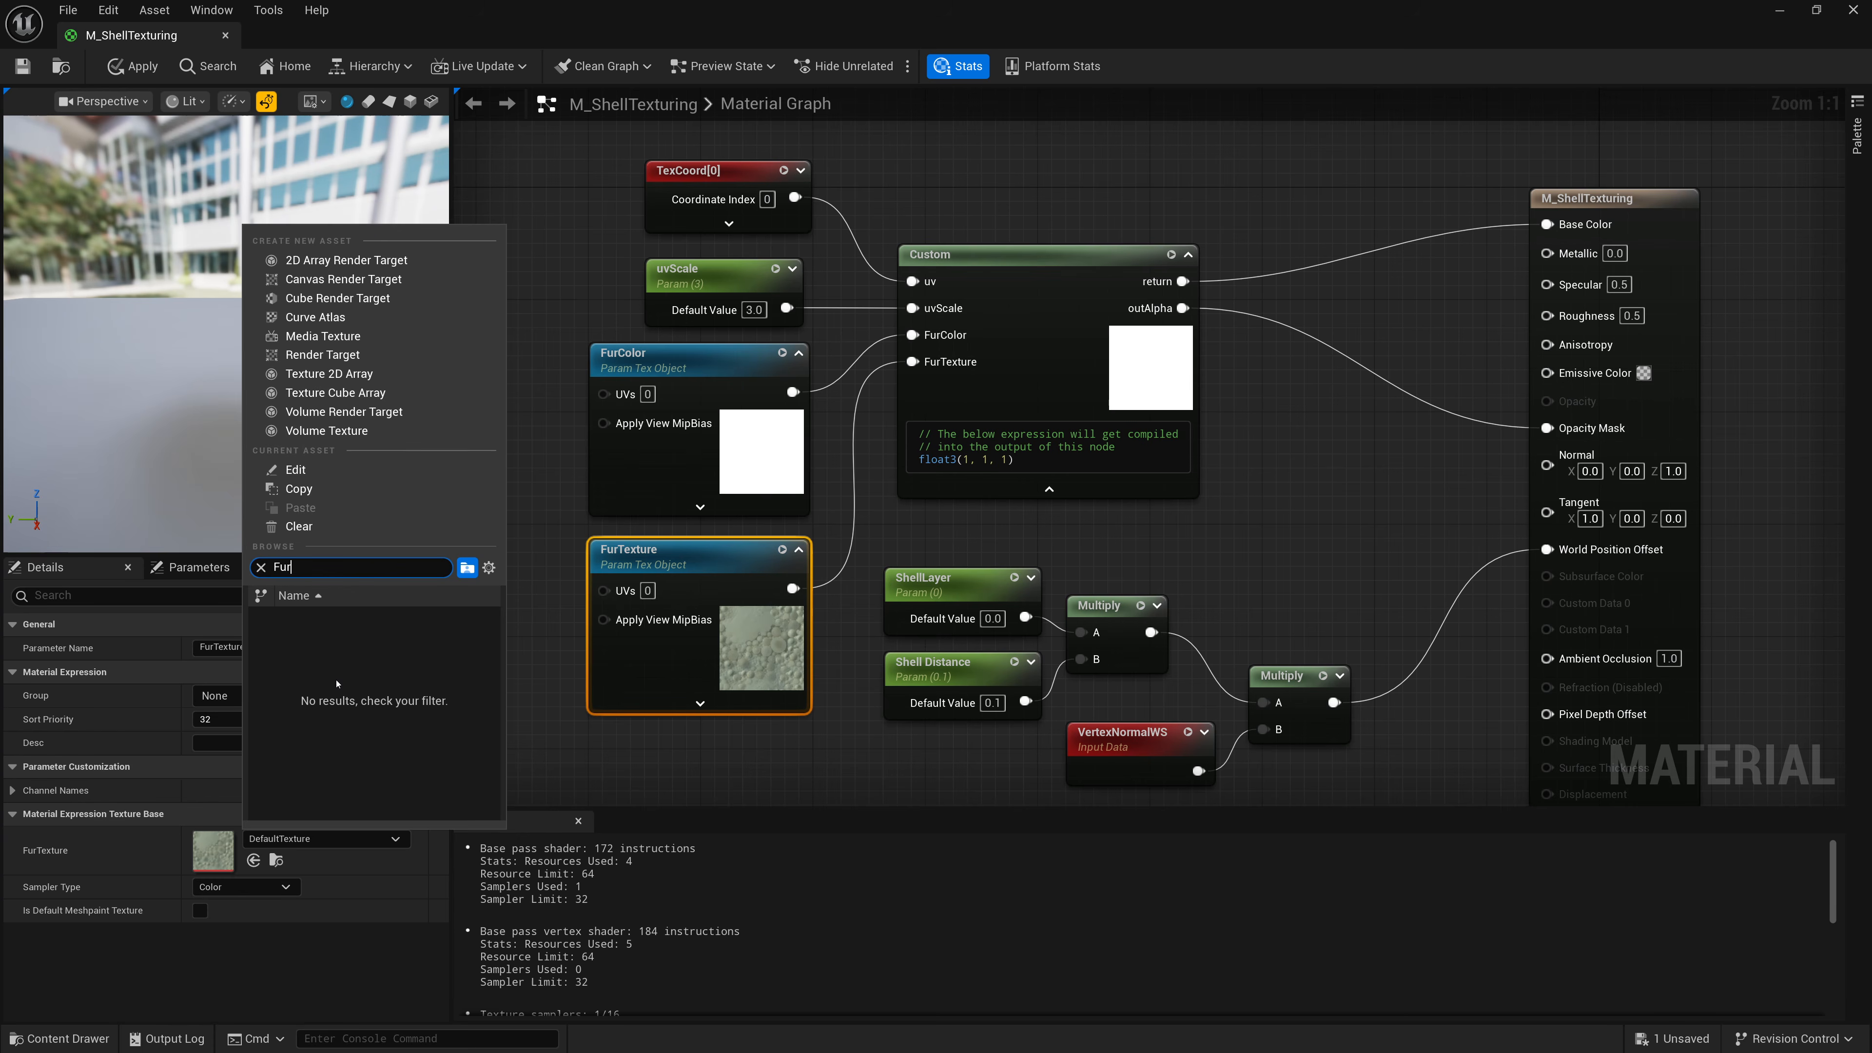
left_click(346, 718)
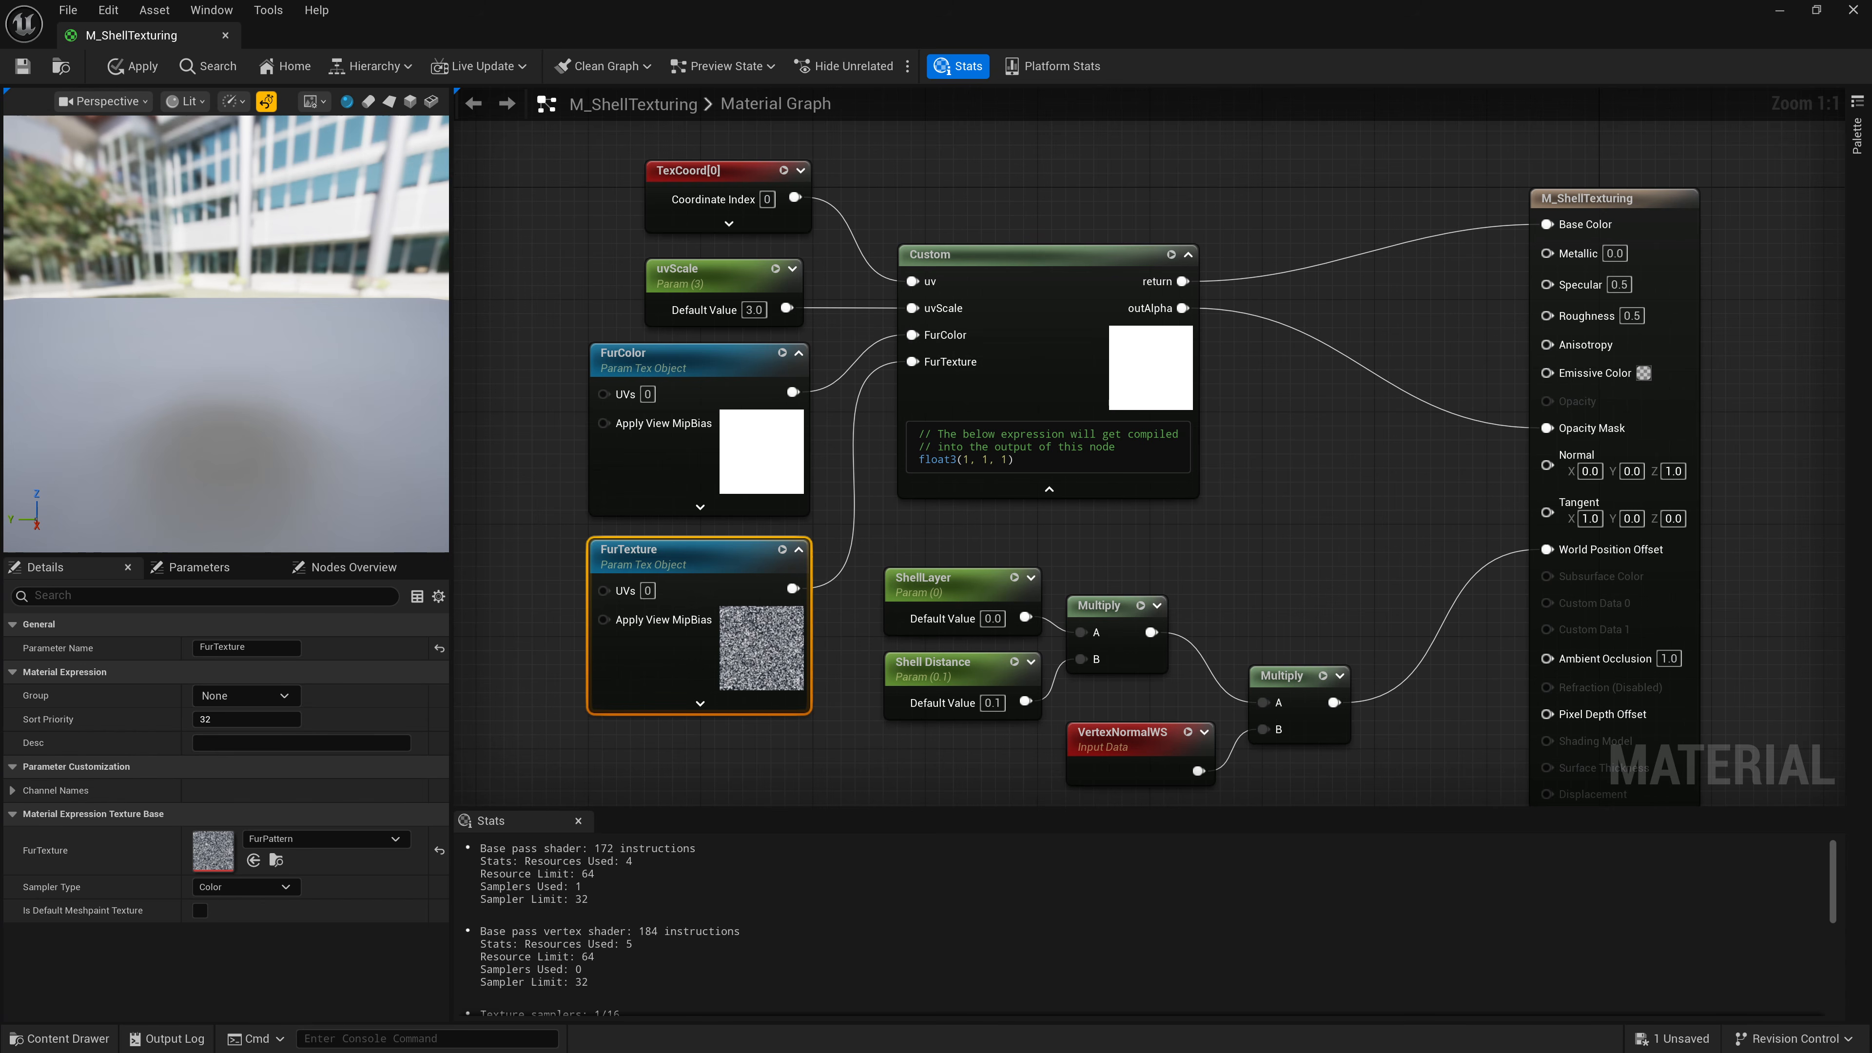
key("ctrl+s")
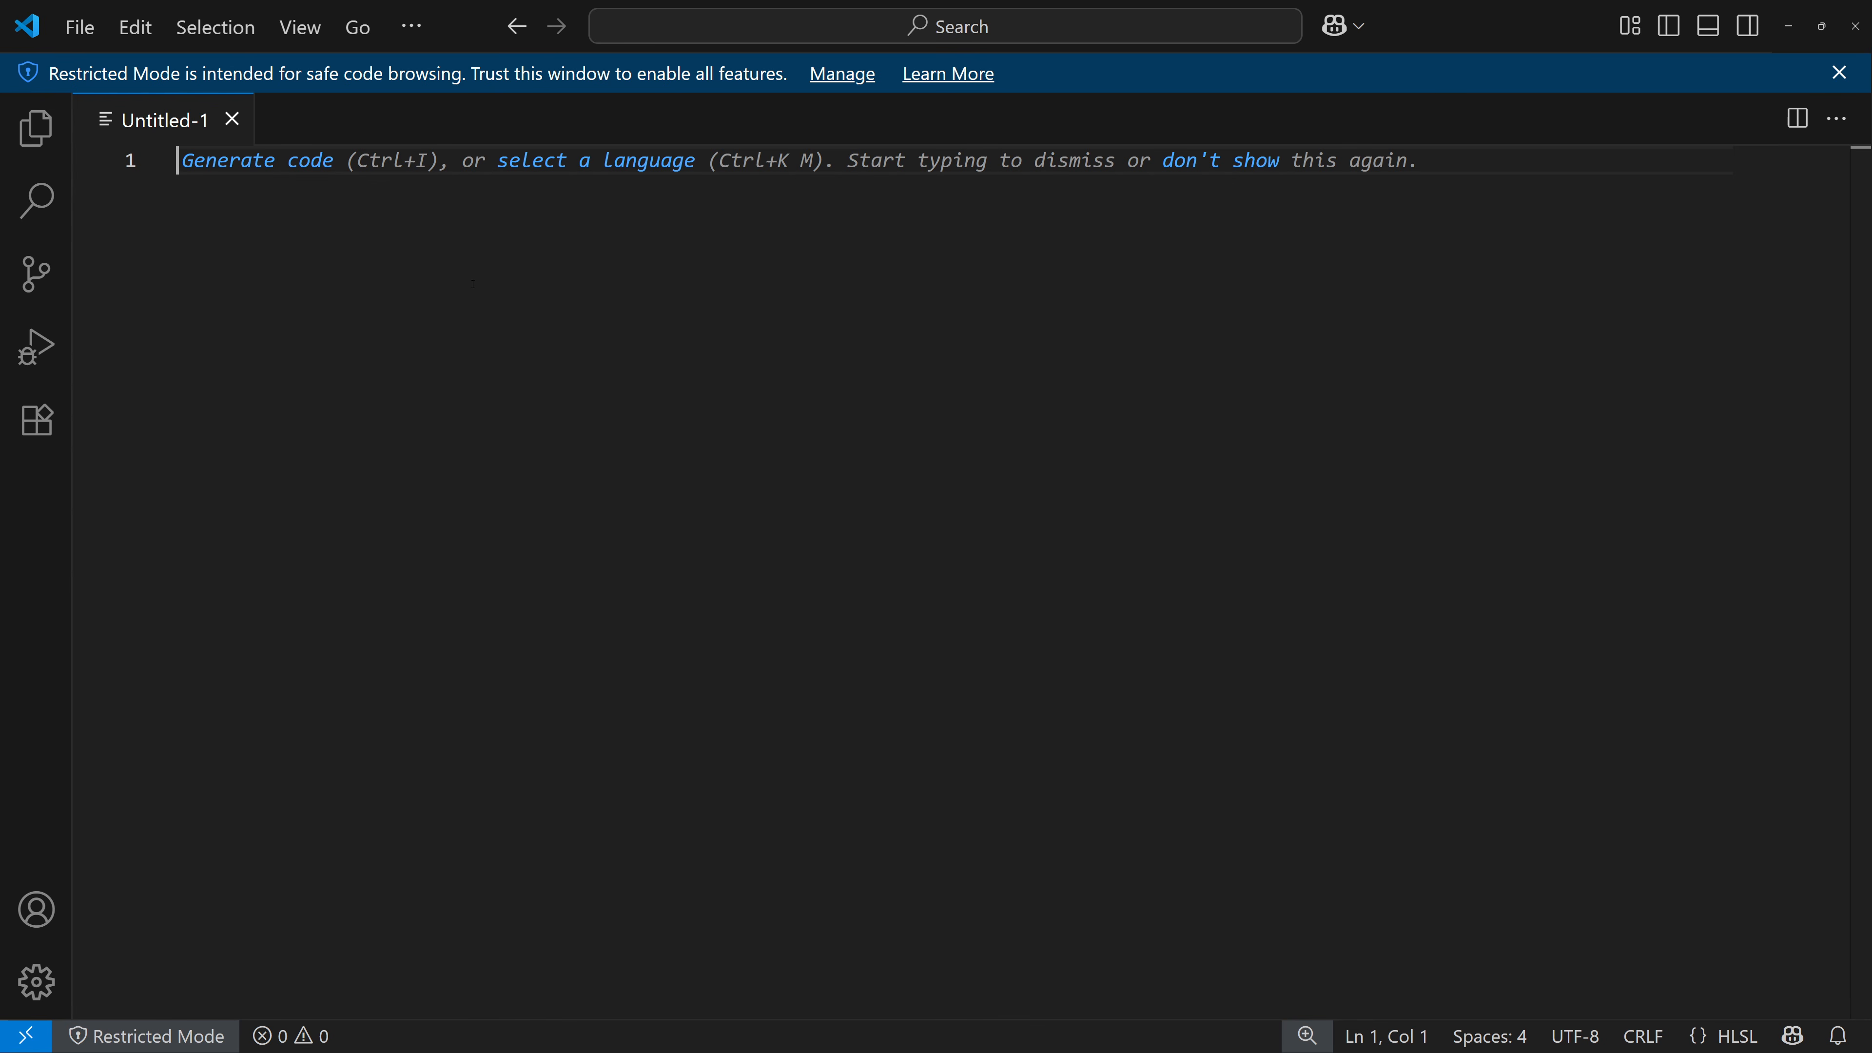
Write the HLSL line float2 furUV = uv * uvScale; followed by a blank line.
type("float2")
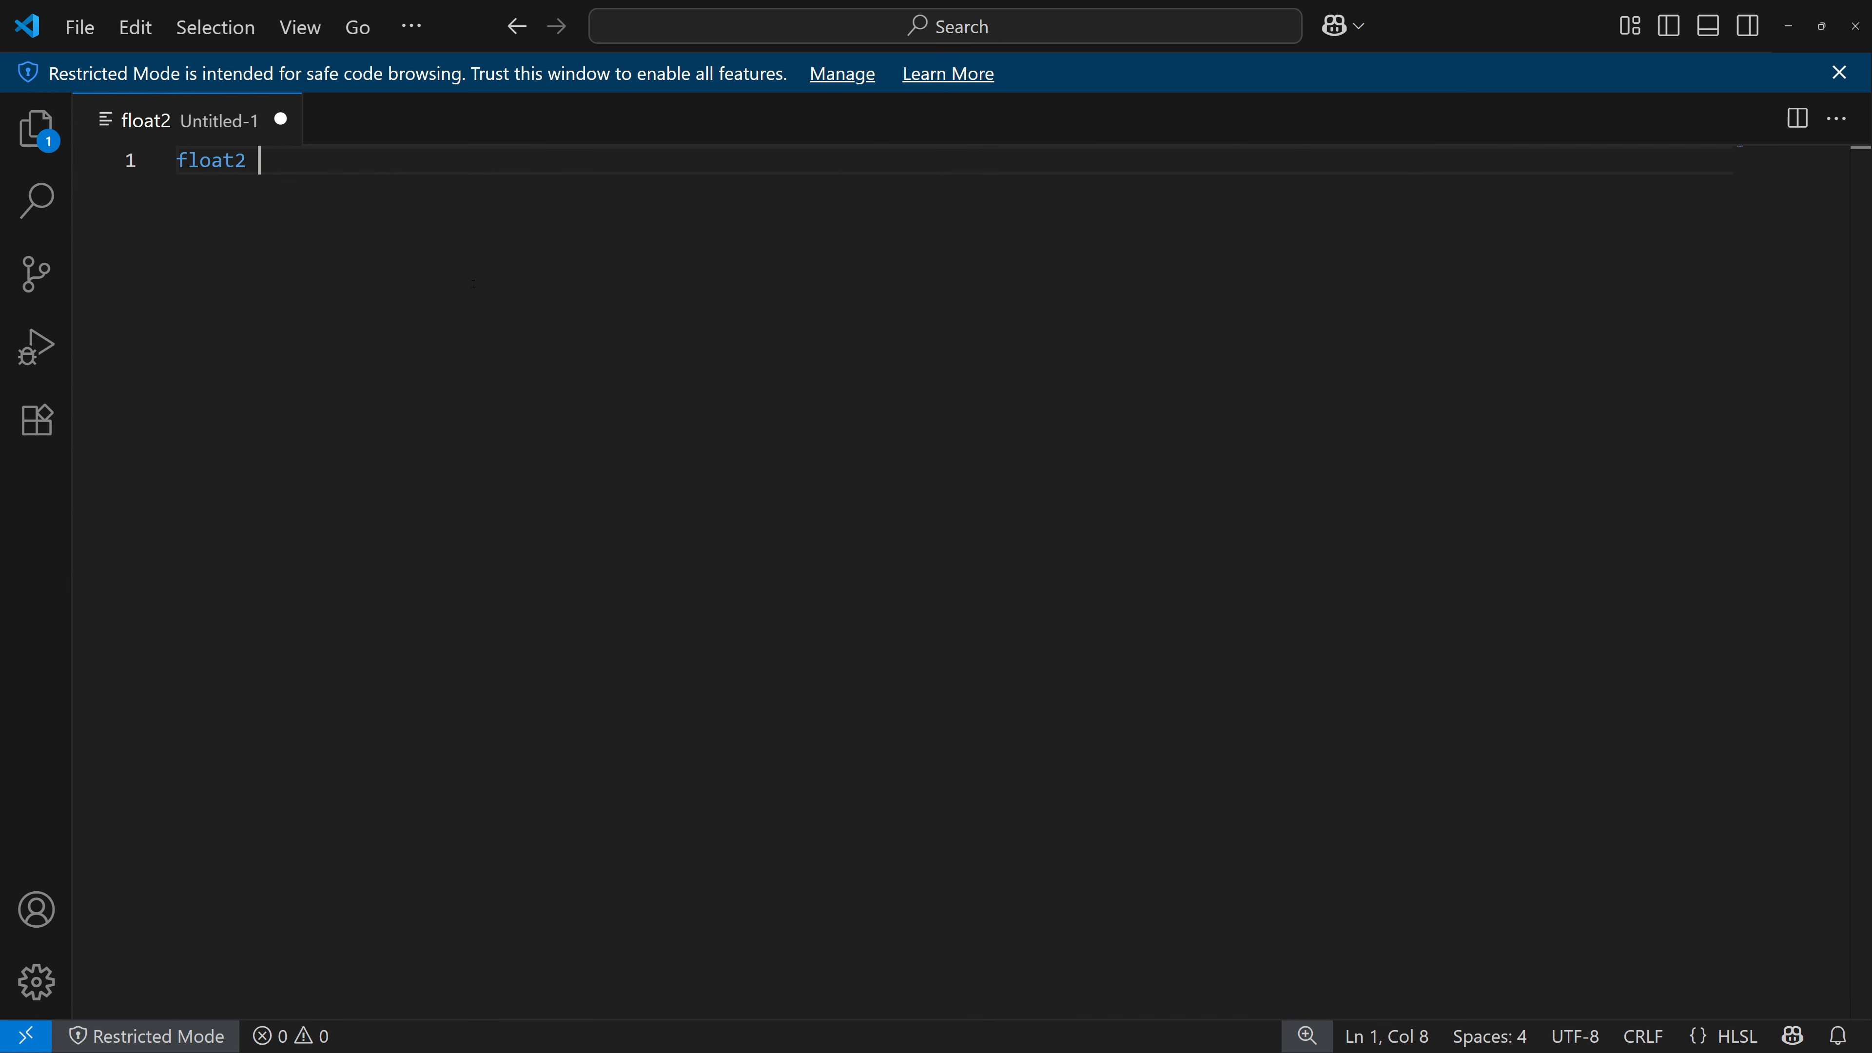
type(" furUV")
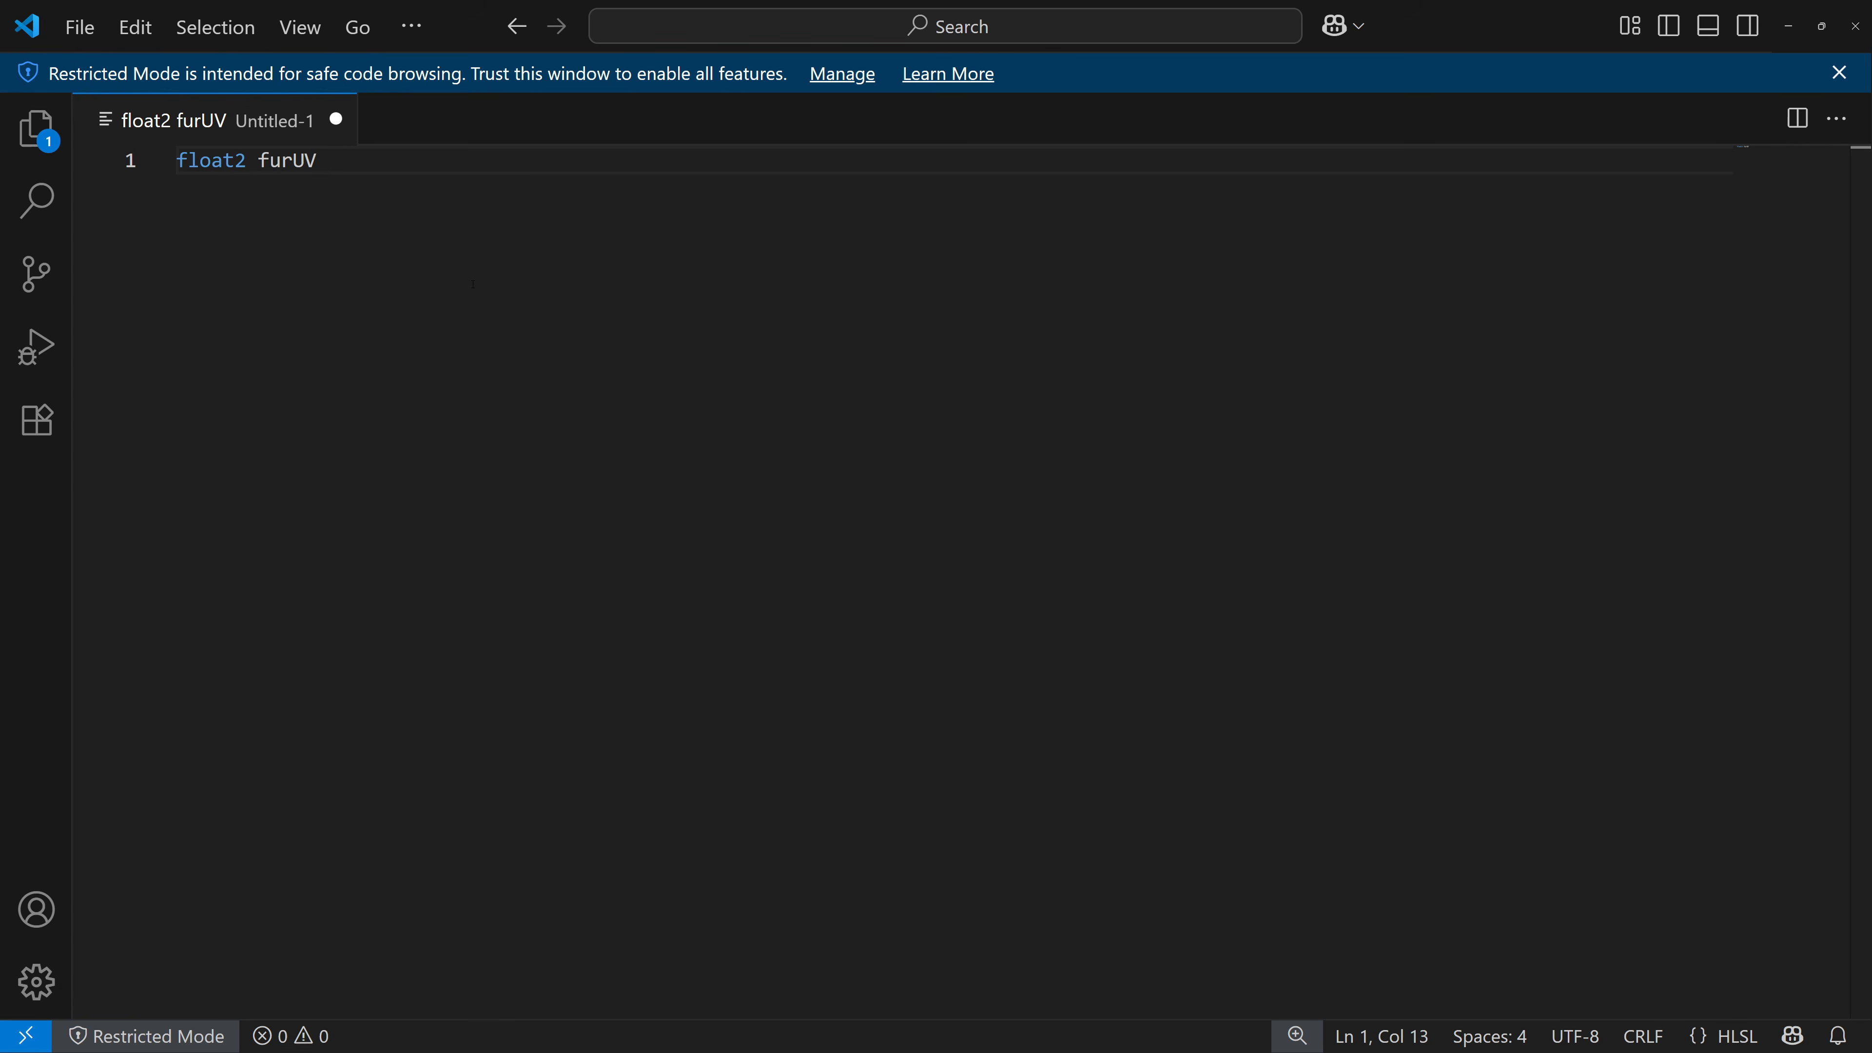
type(" = uv * ")
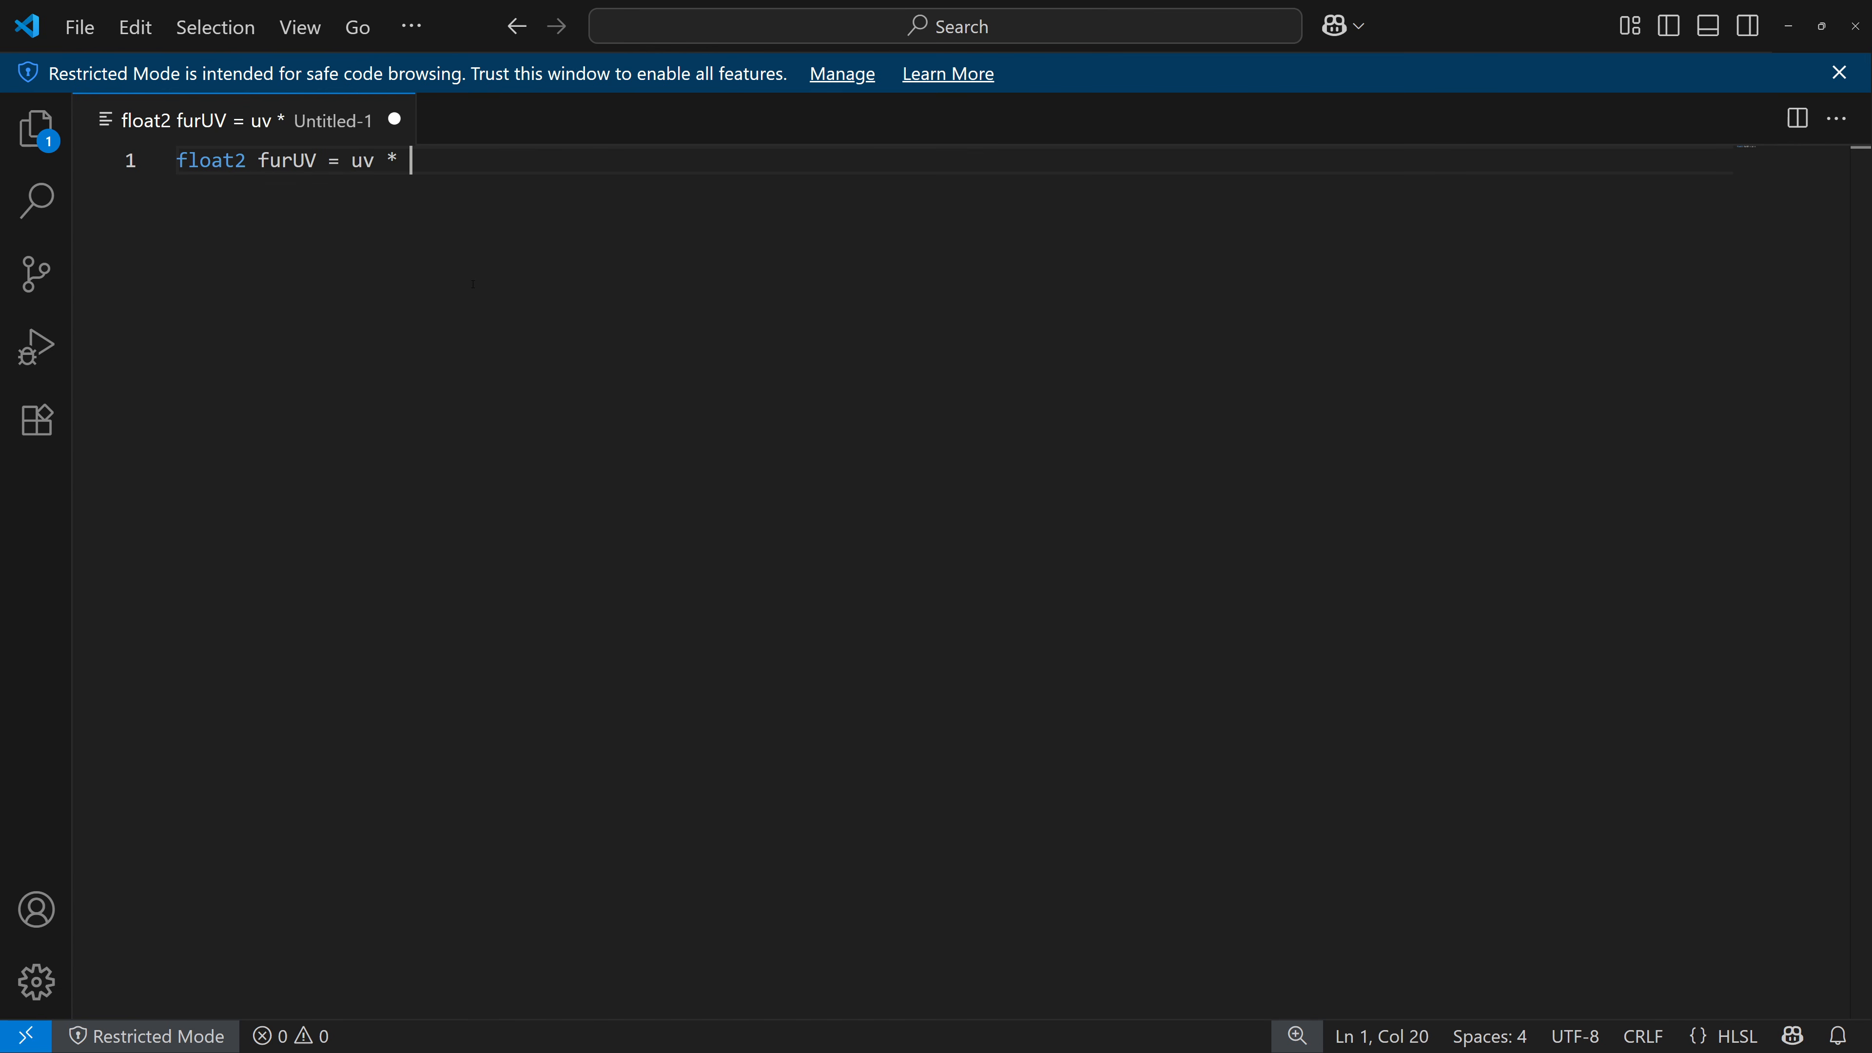
type("uvScale;")
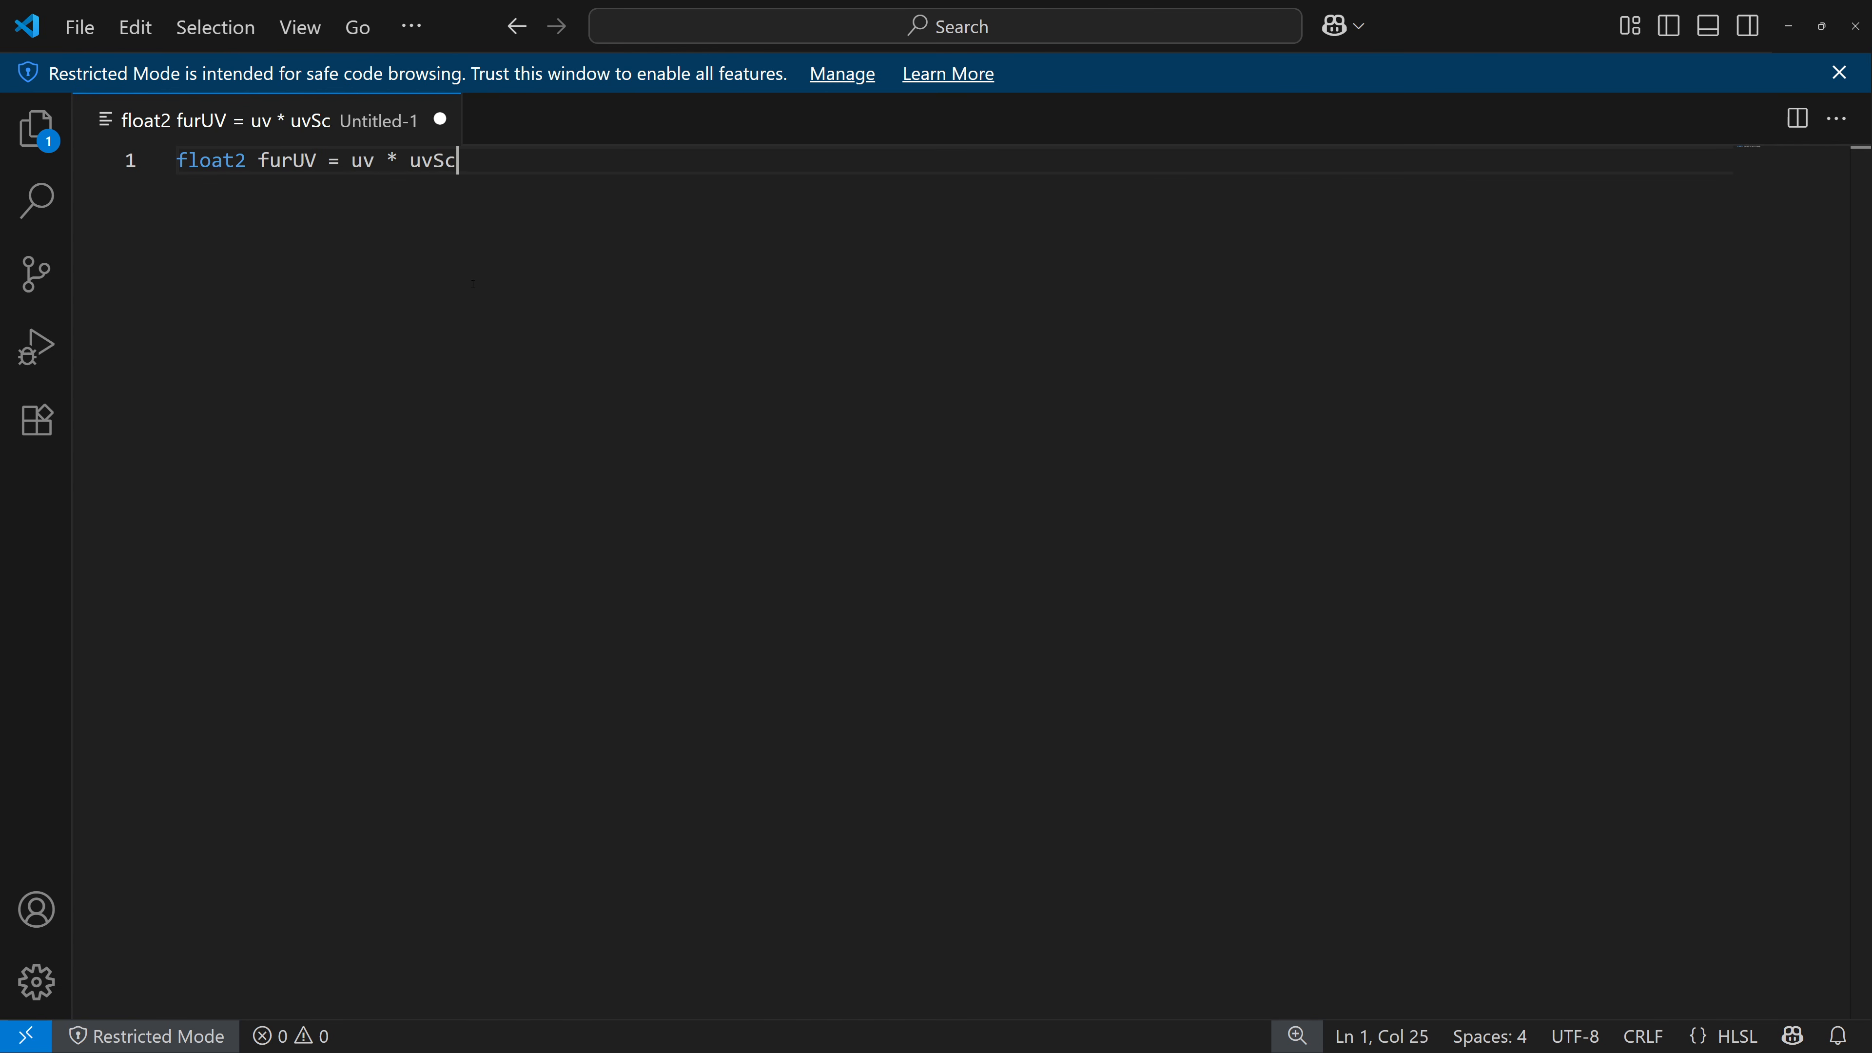
key("Return")
key("Return")
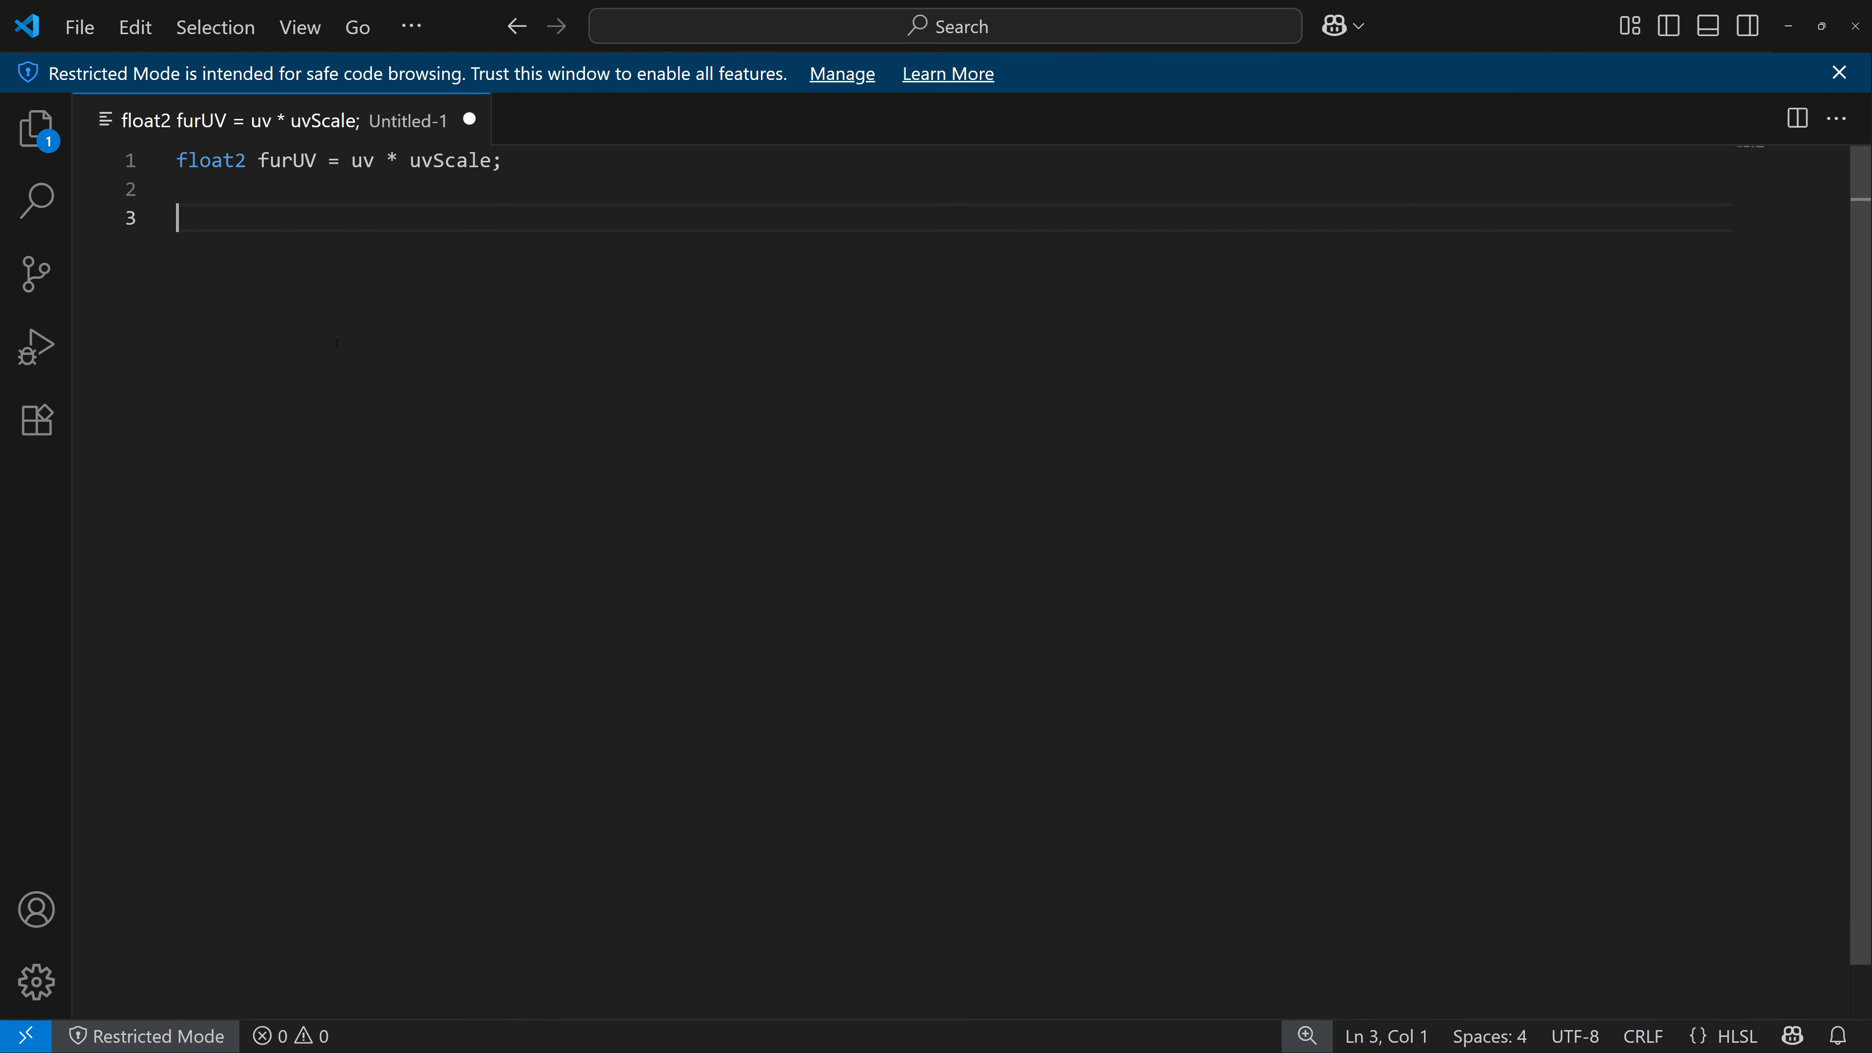
Add the line float3 color = Texture2DSample(FurColor, FurColorSampler, uv); and start a new line.
type("float3 color = ")
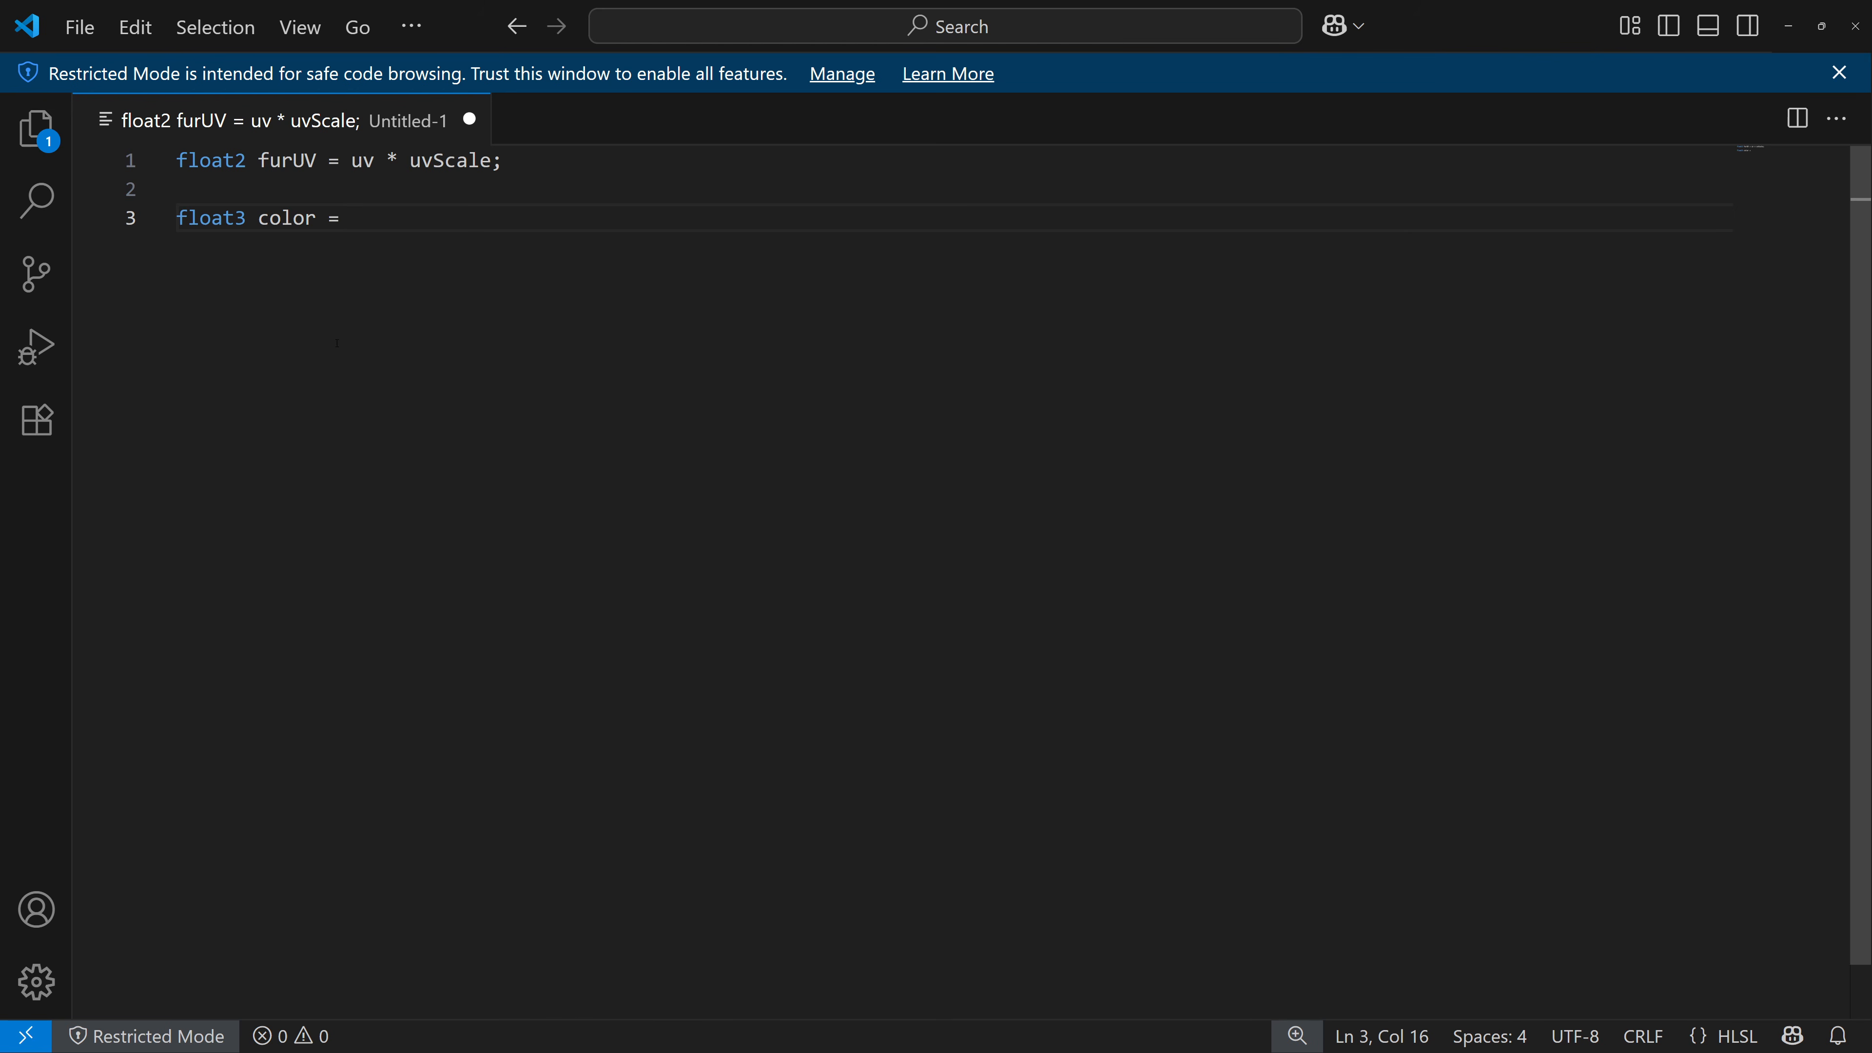
type("Texture2D")
type("Sample(Fur")
type("Color")
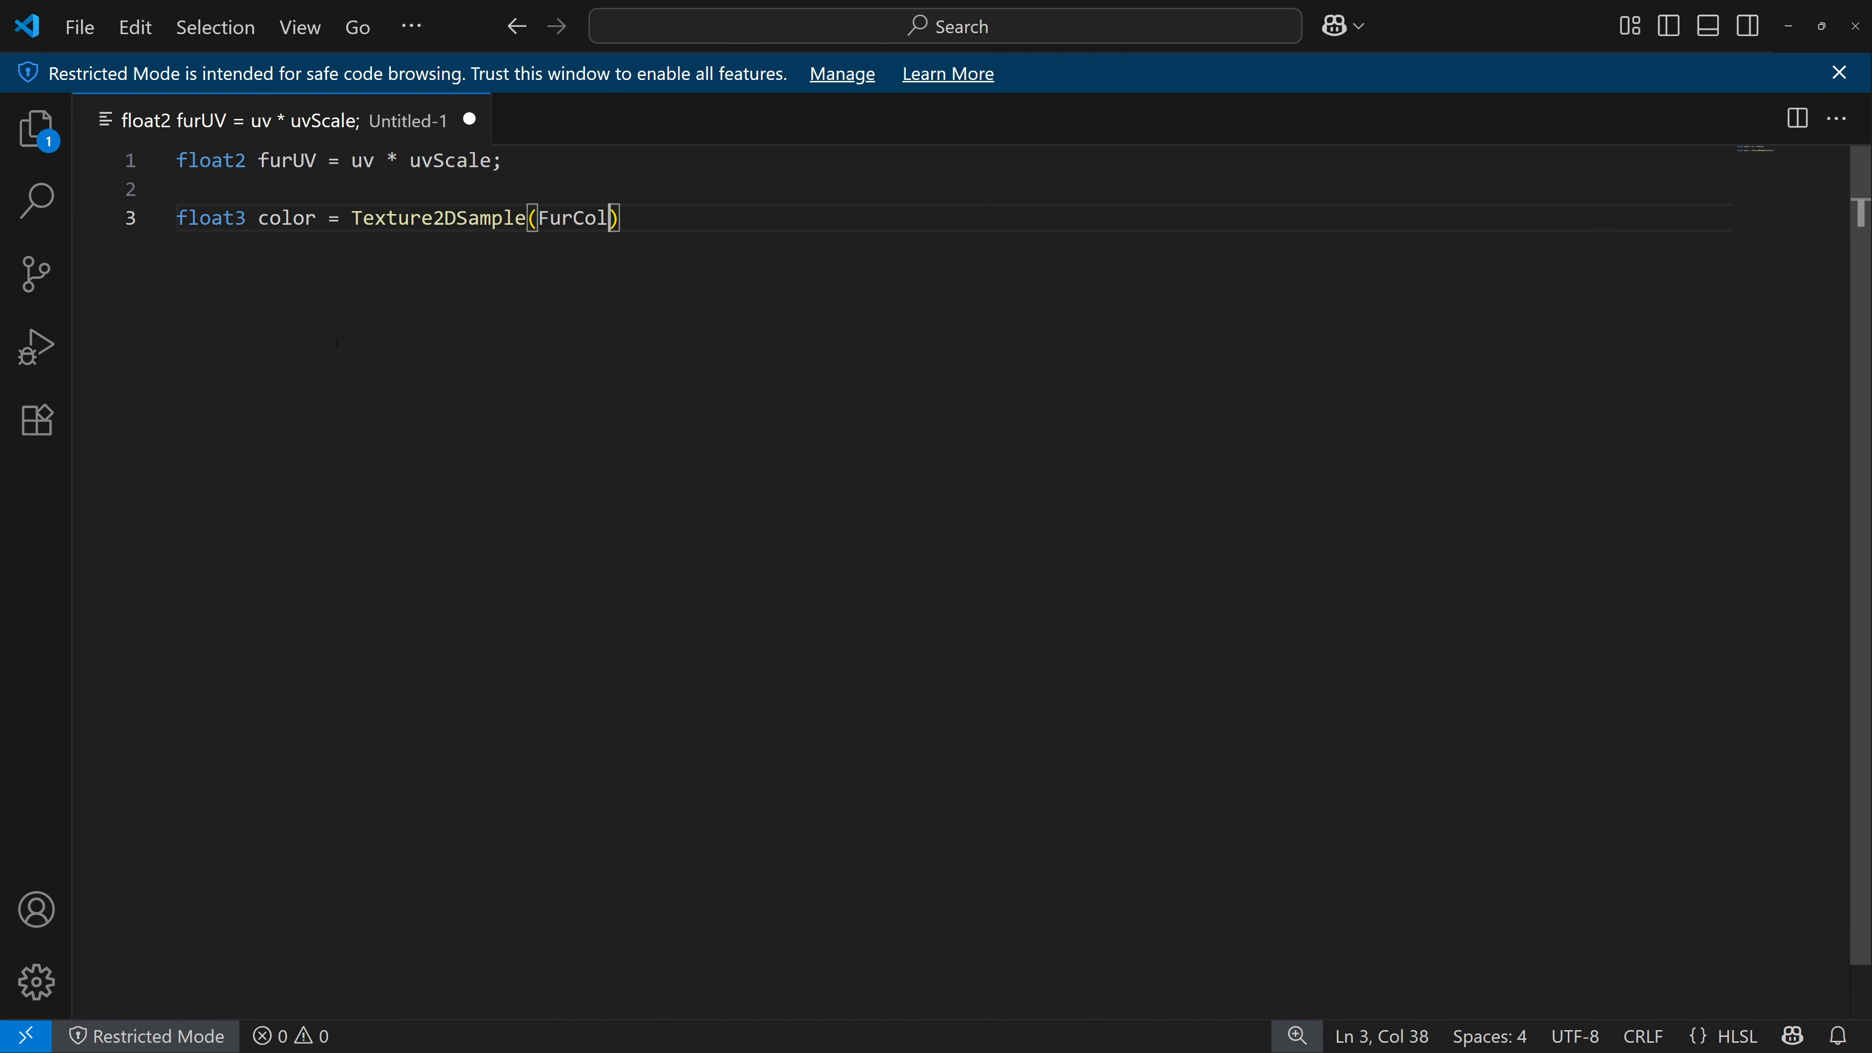
type(", FurColorSampler")
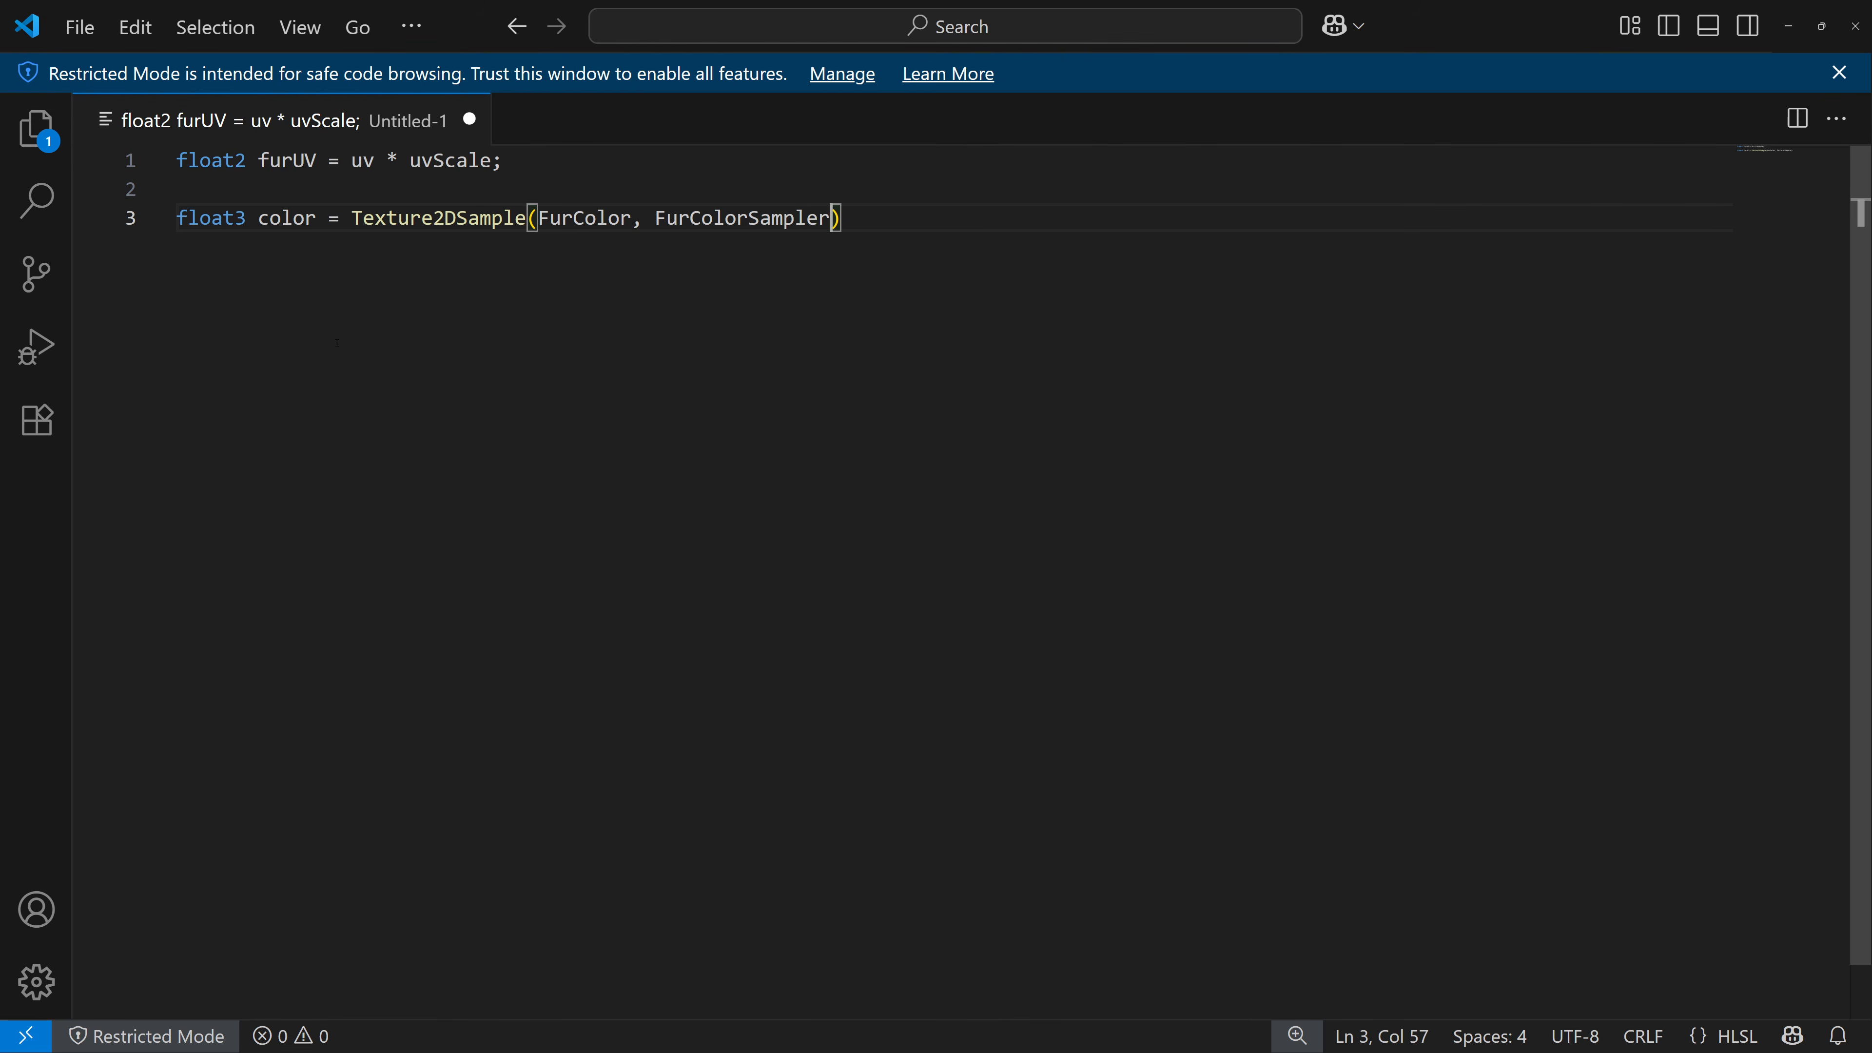
type(", uv);")
key("Return")
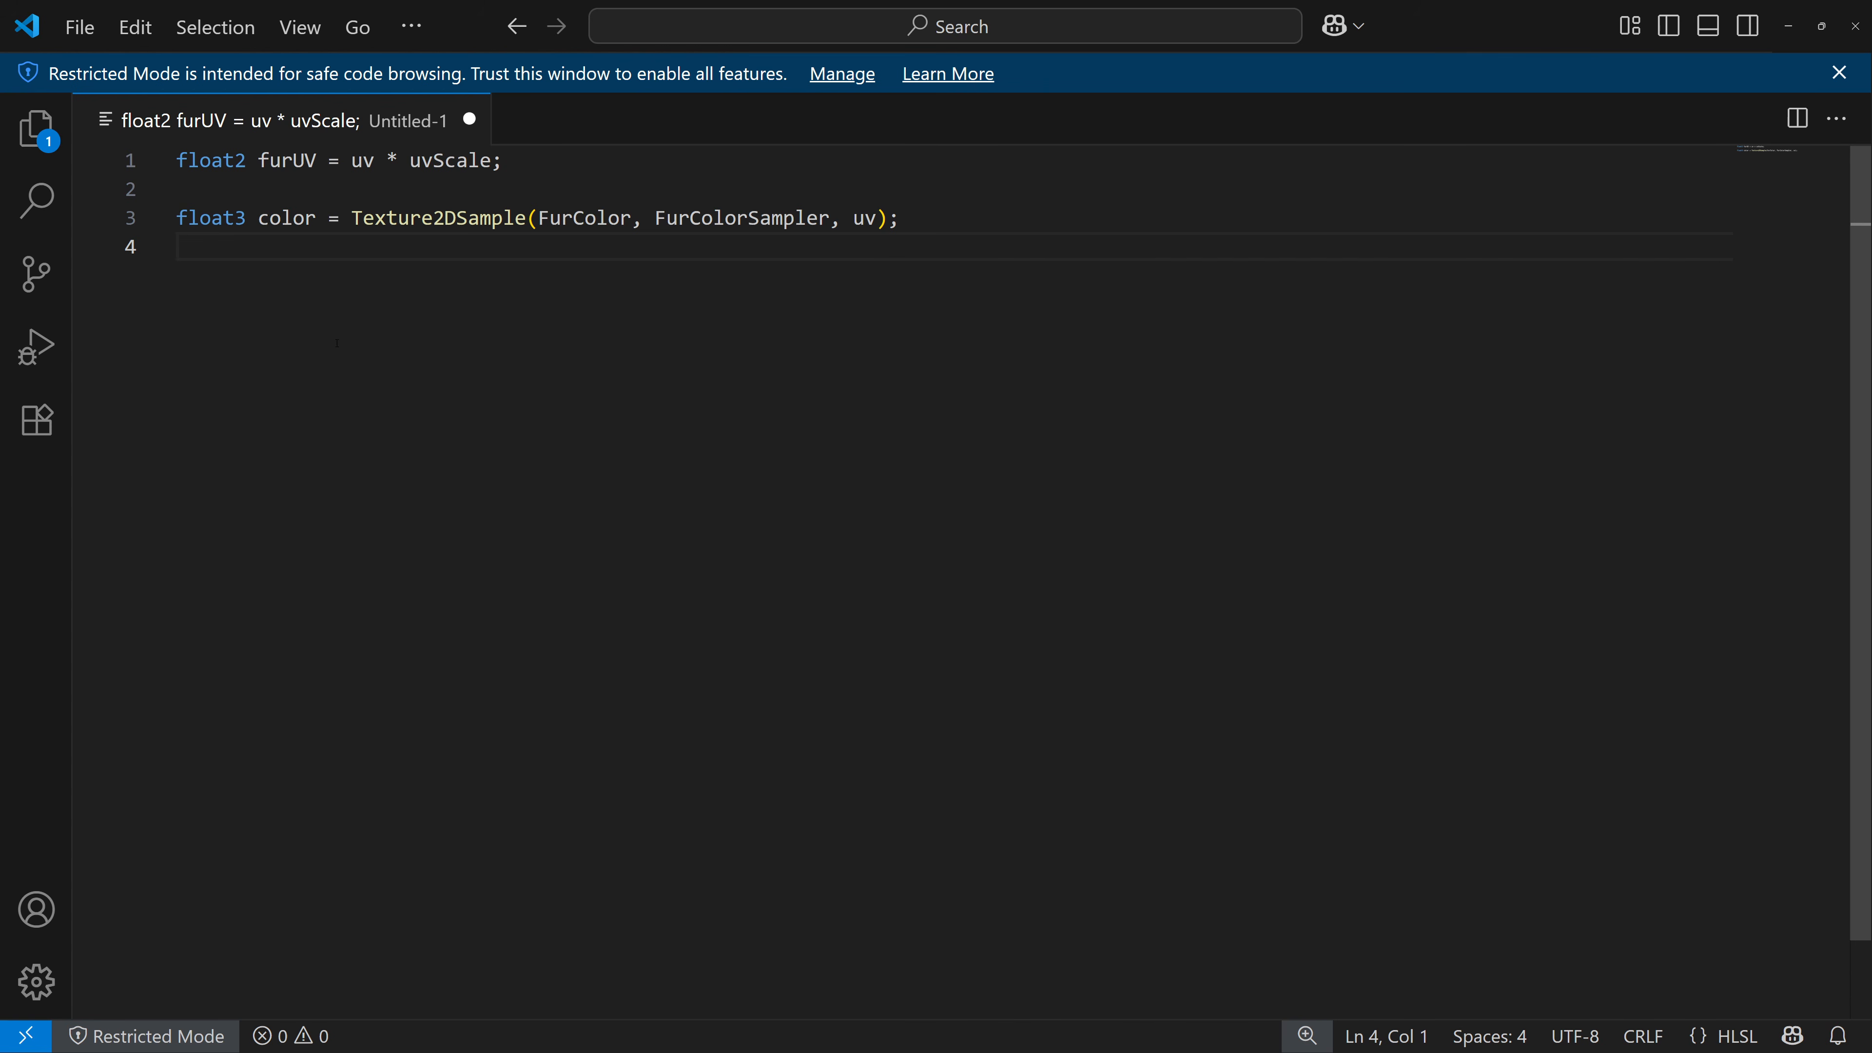
Add the line float tex = Texture2DSample(FurTexure,FurTextureSampler, furUV).r; and start a new line.
type("float  tex")
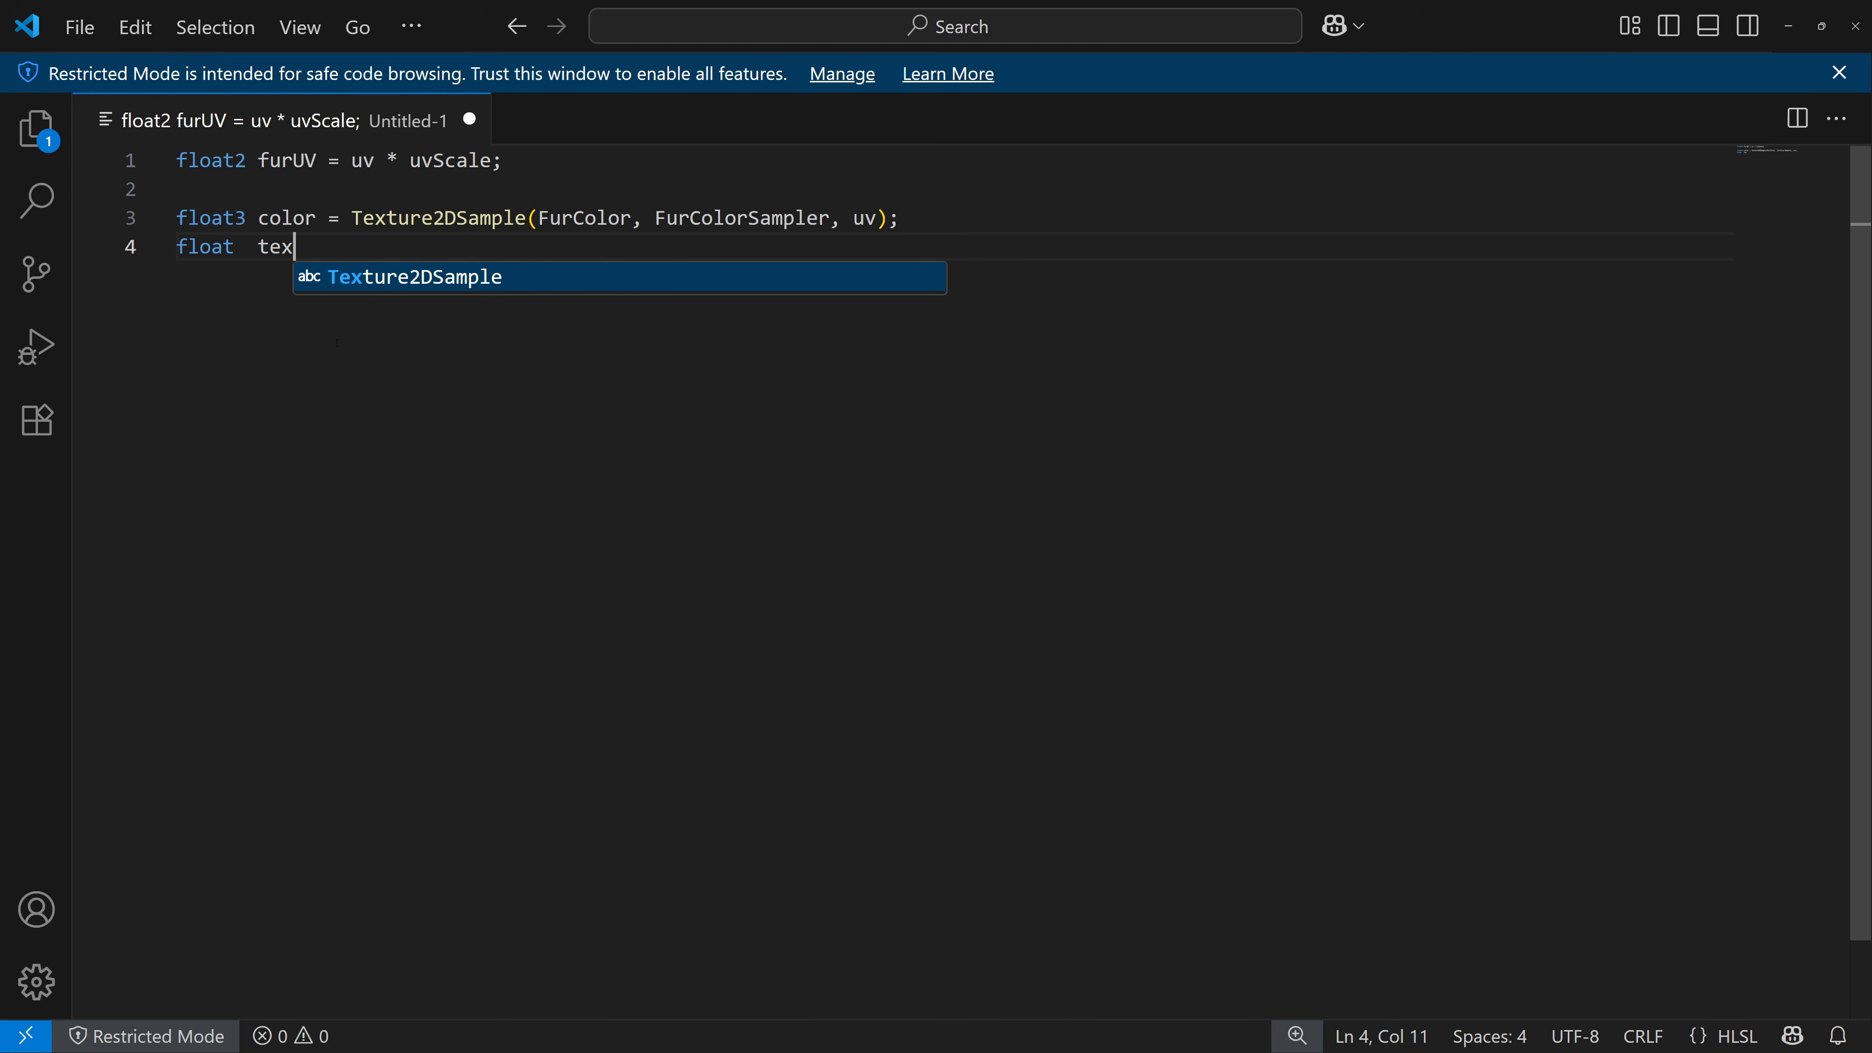
type("   =")
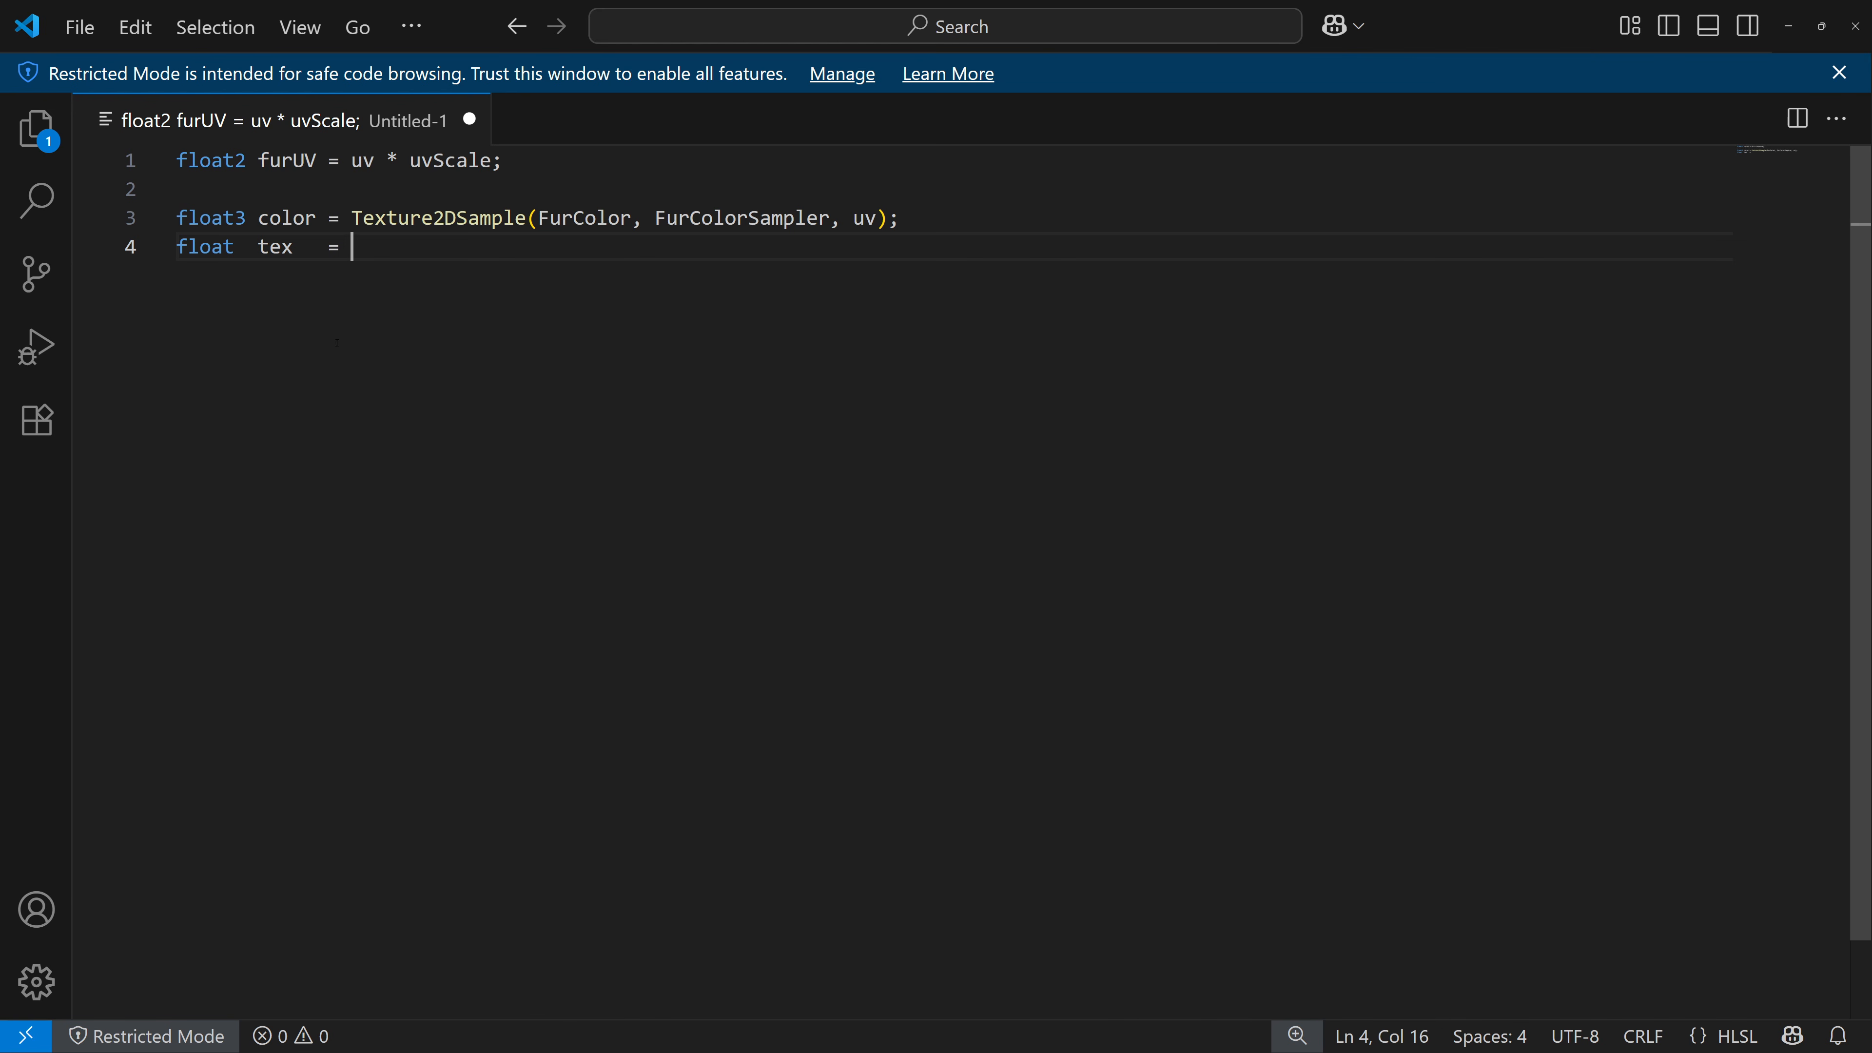
type(" Texture")
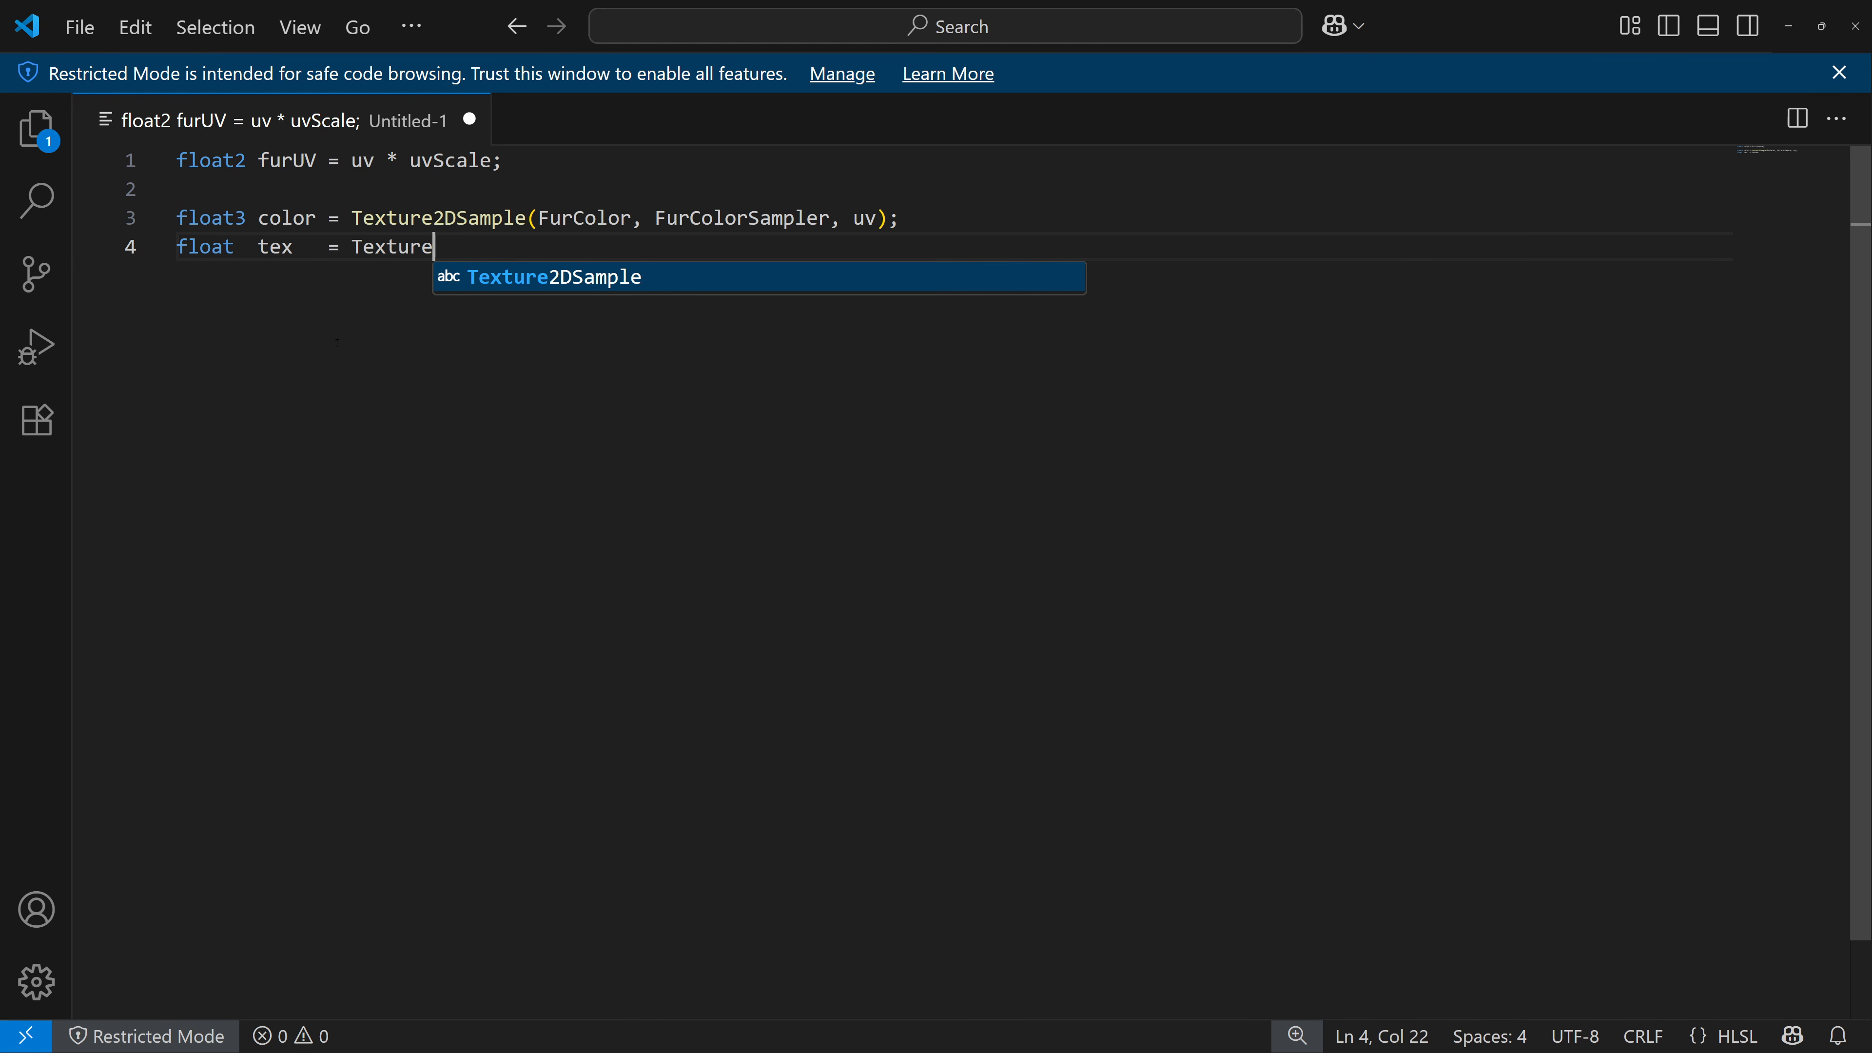
type("2DSampl")
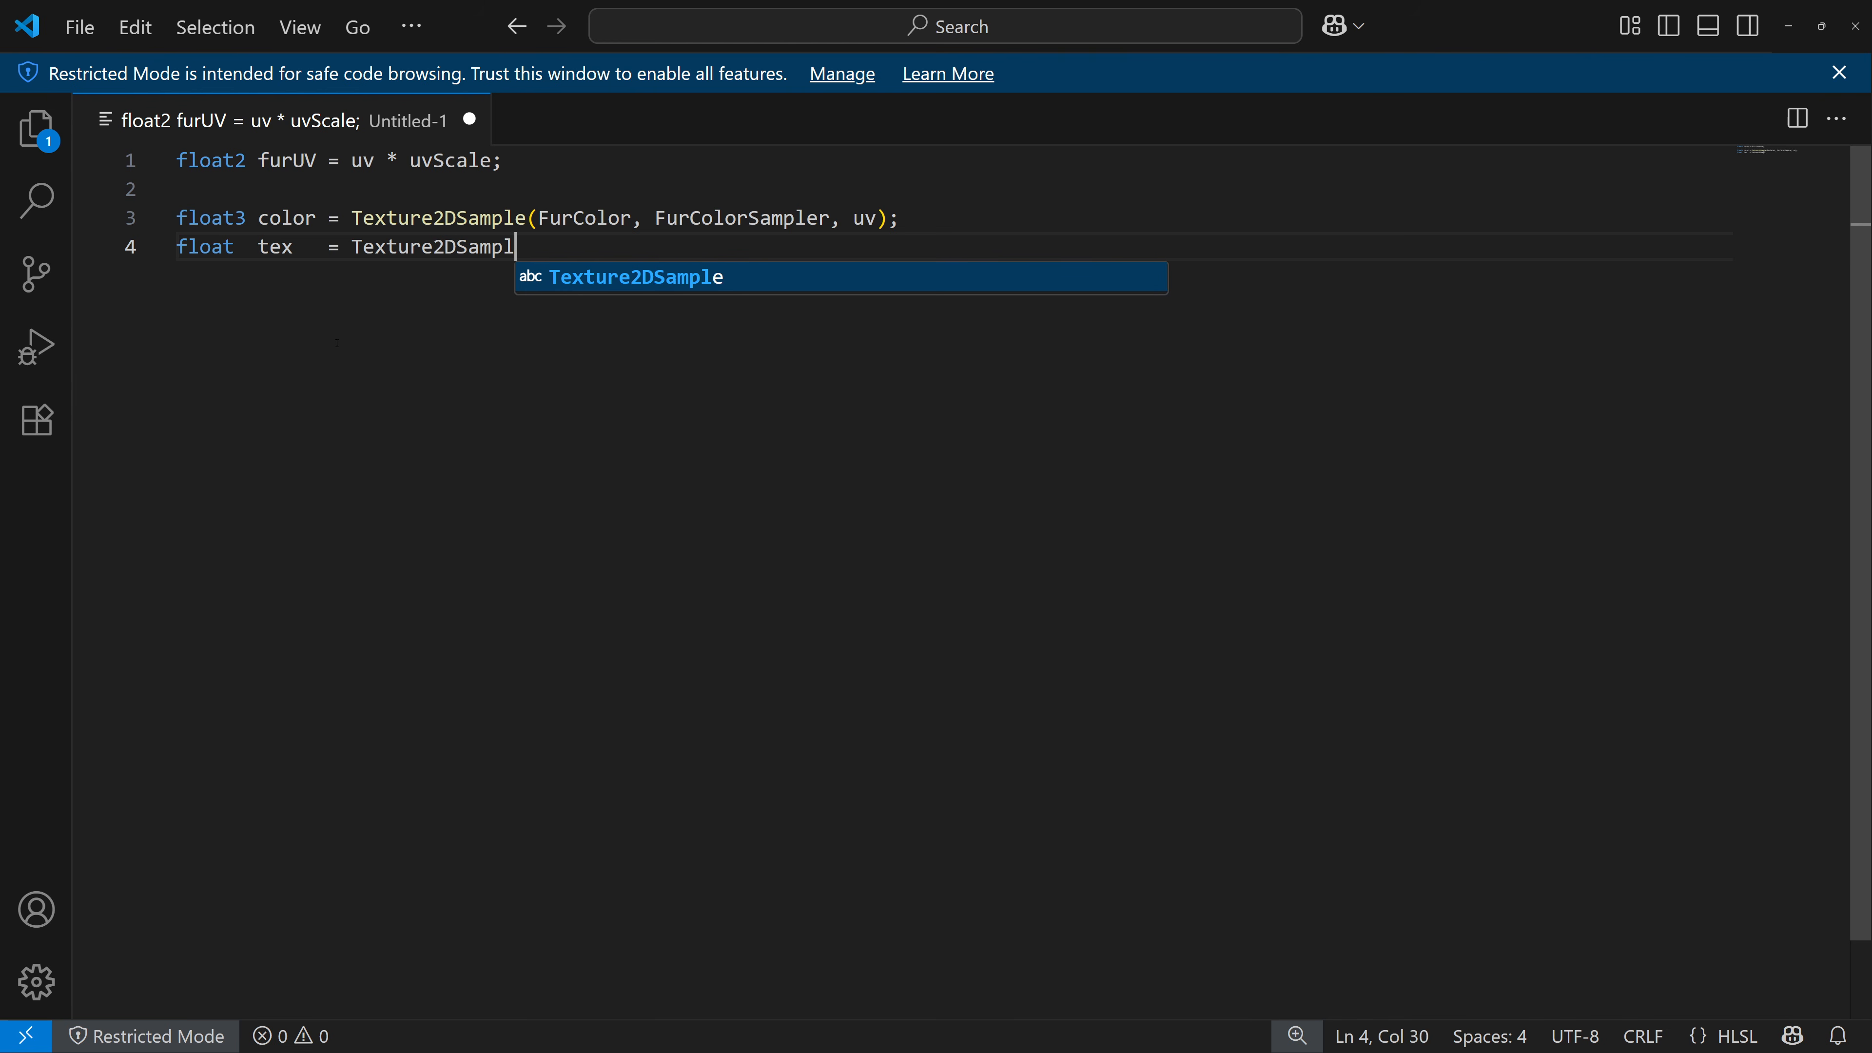
type("e(Fur")
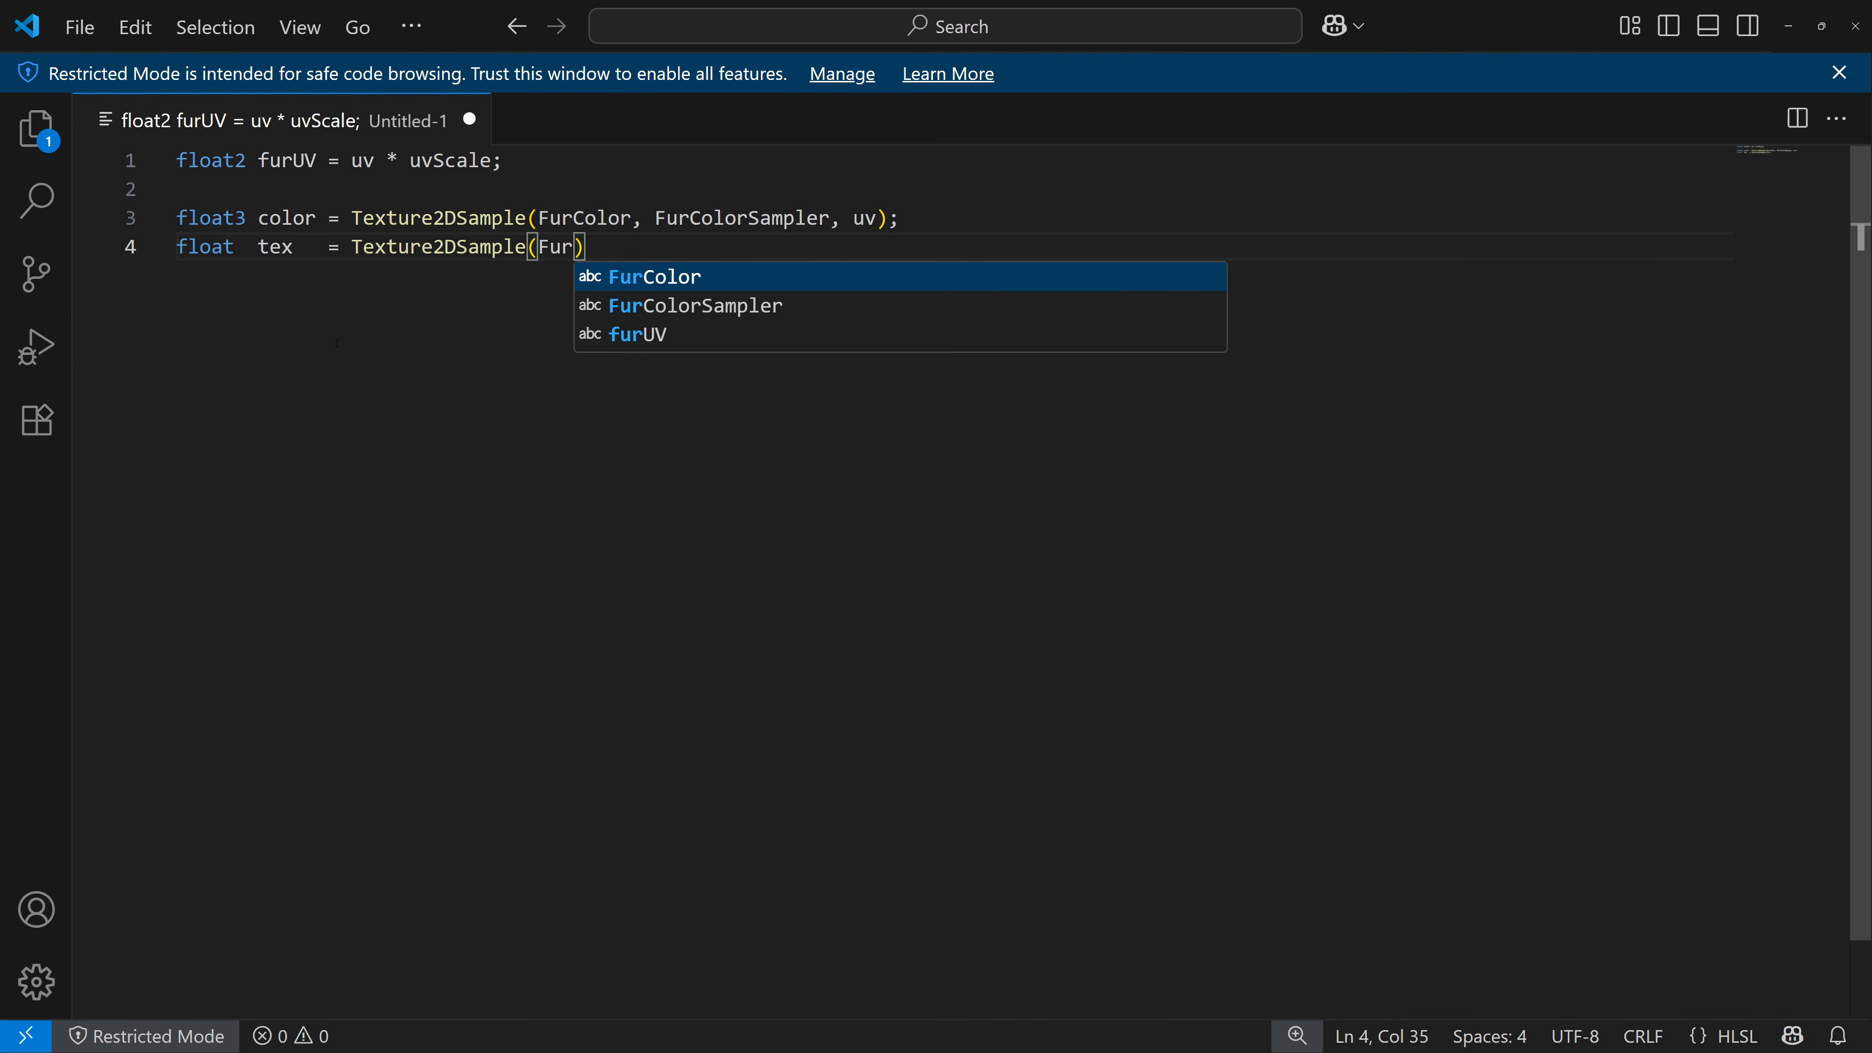
type("Tex")
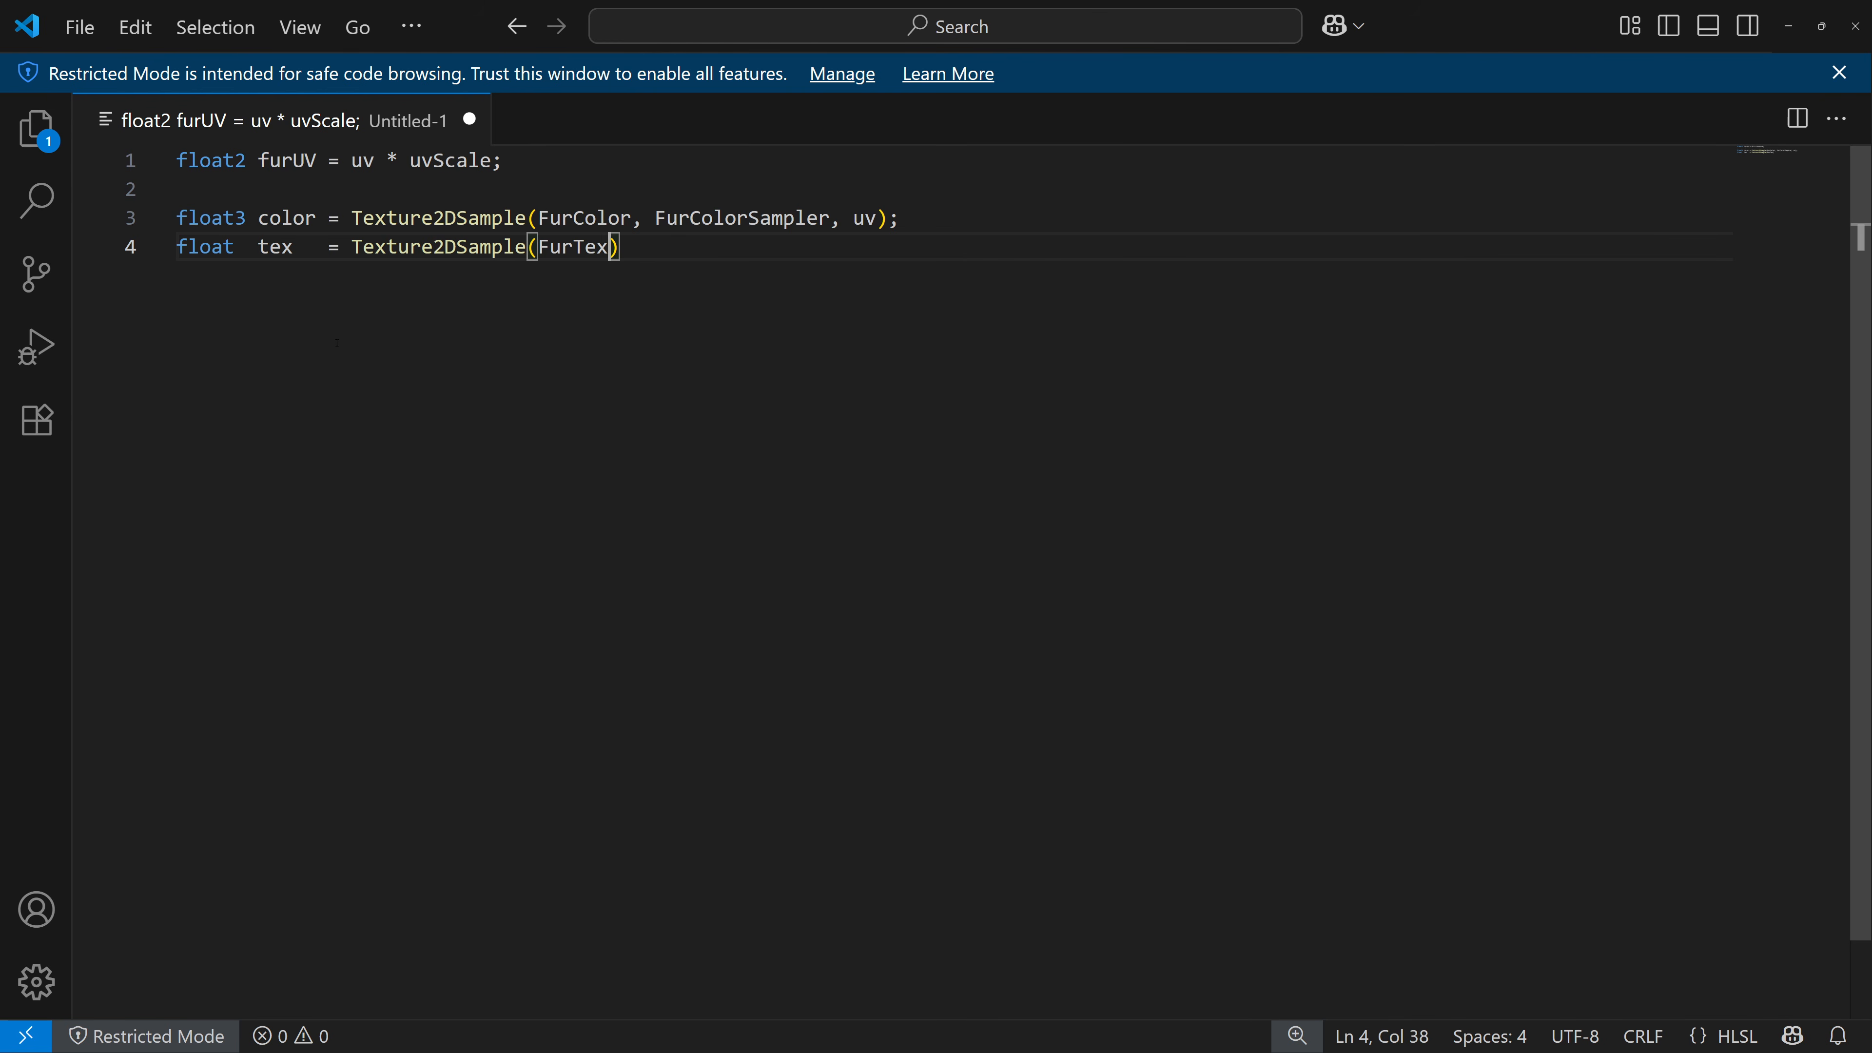
type("ure,")
type("Fur")
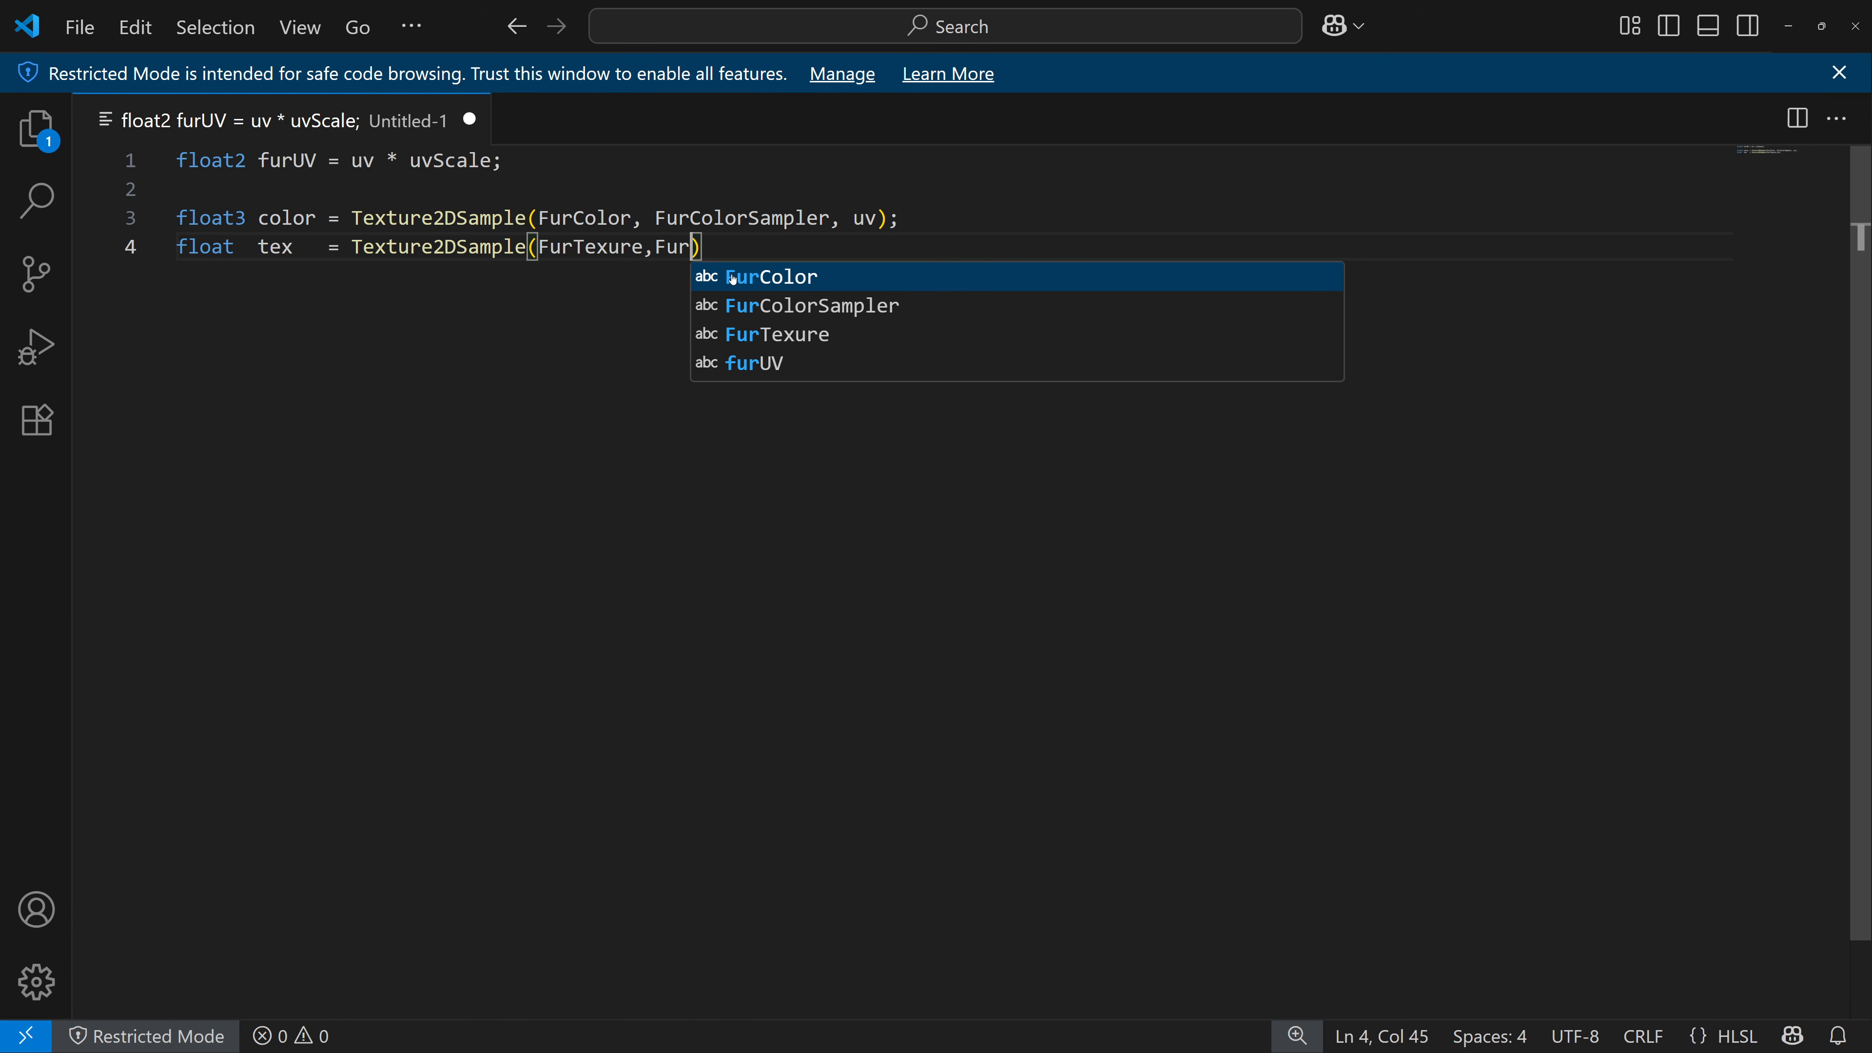
type("TextureSampler")
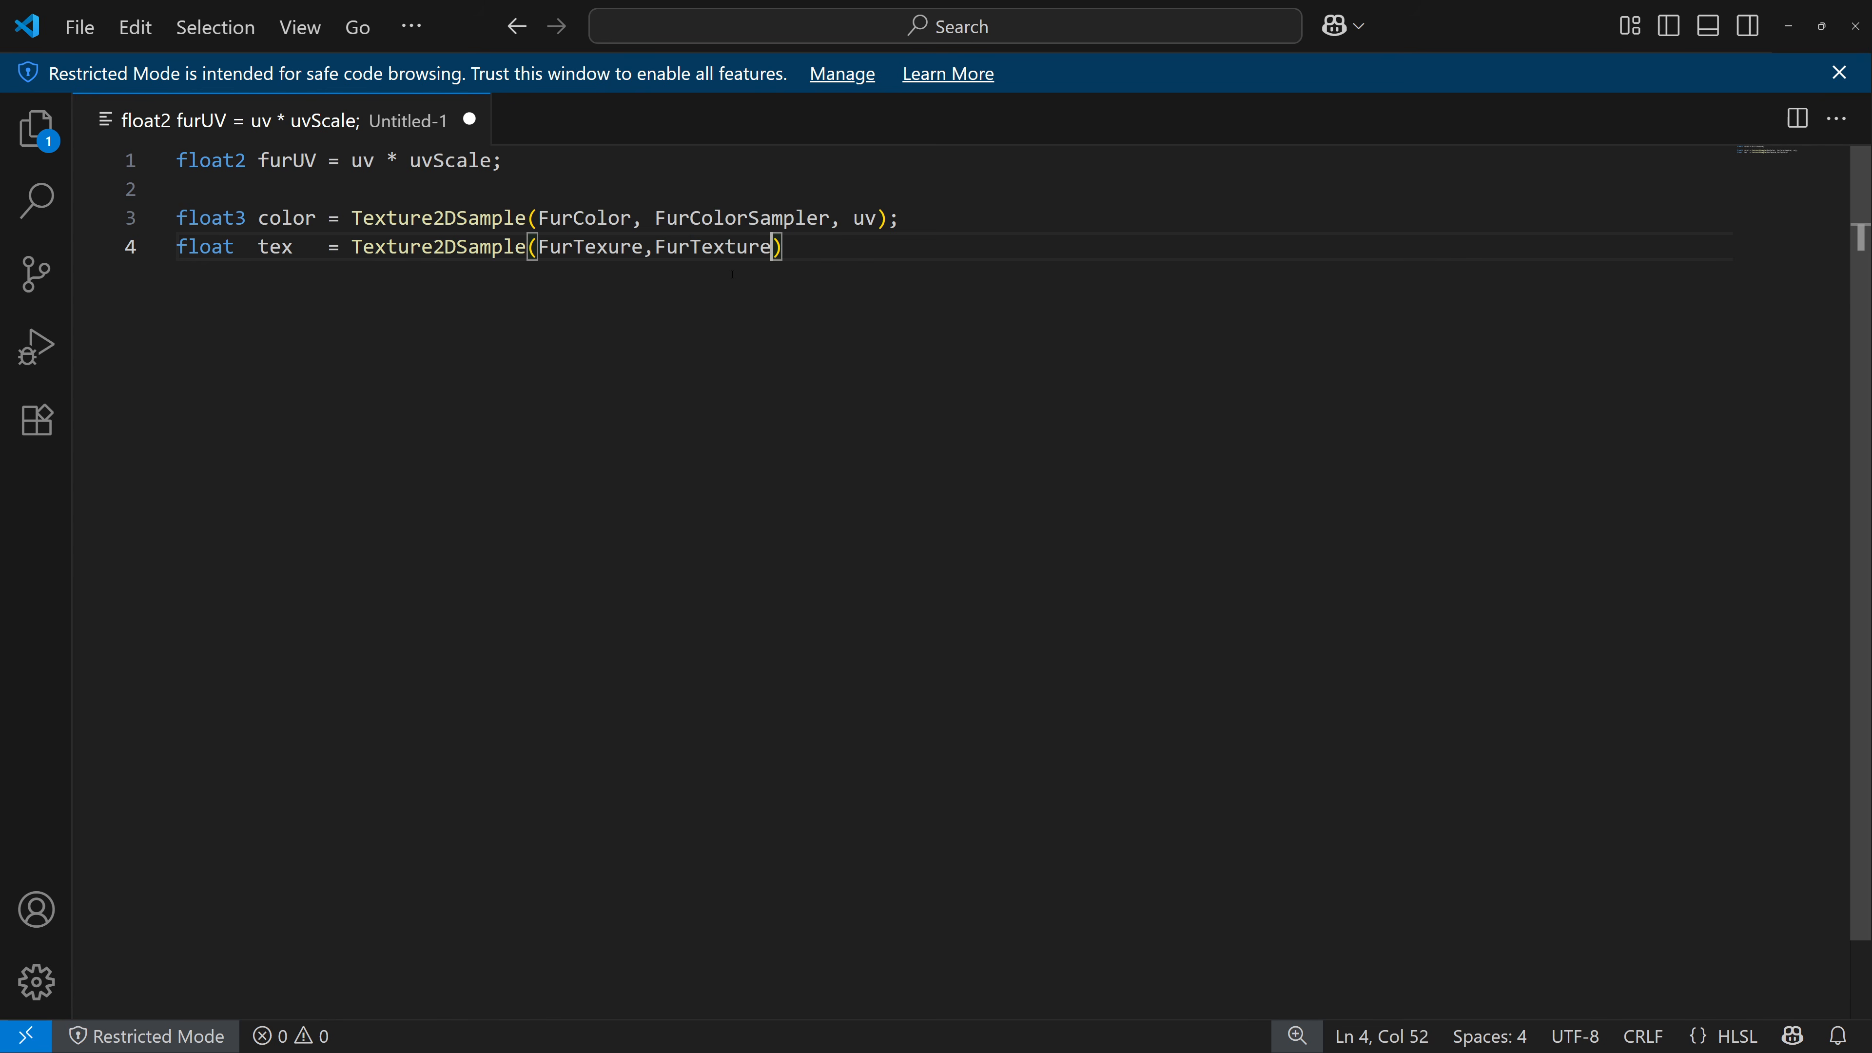
type(", furU")
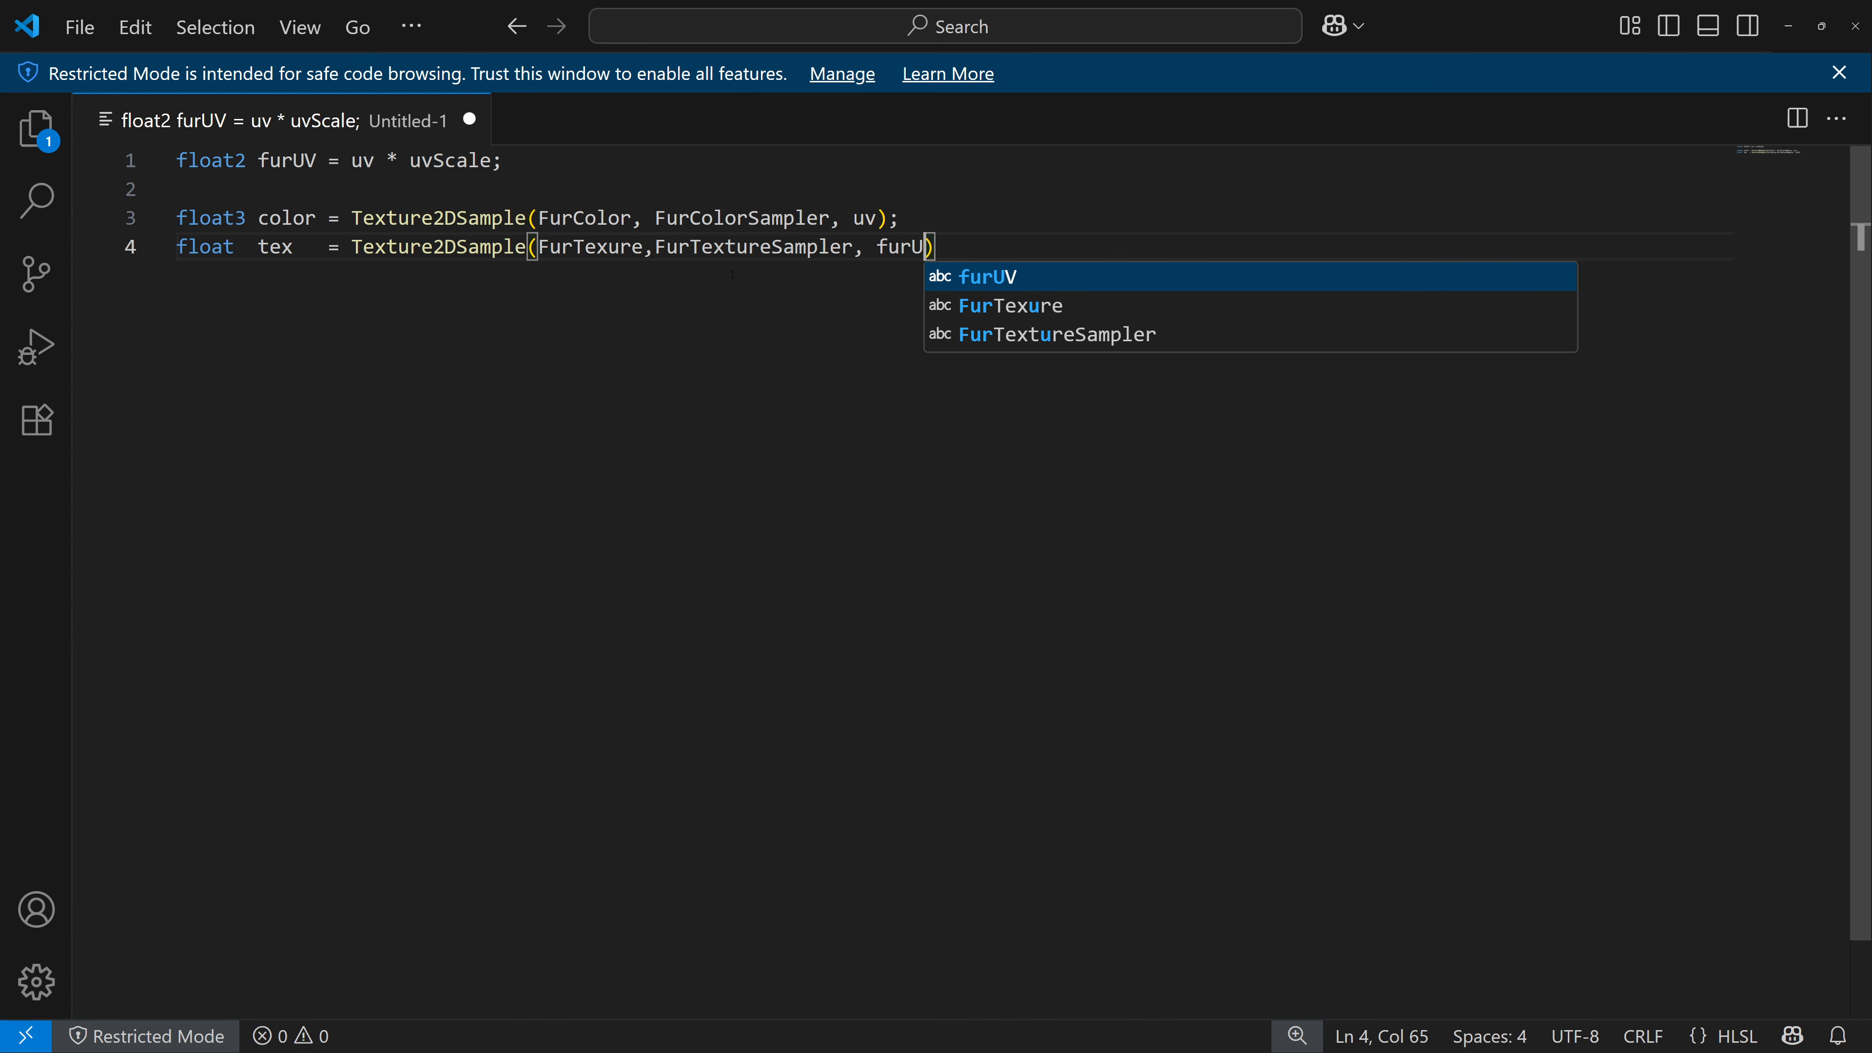
type("V")
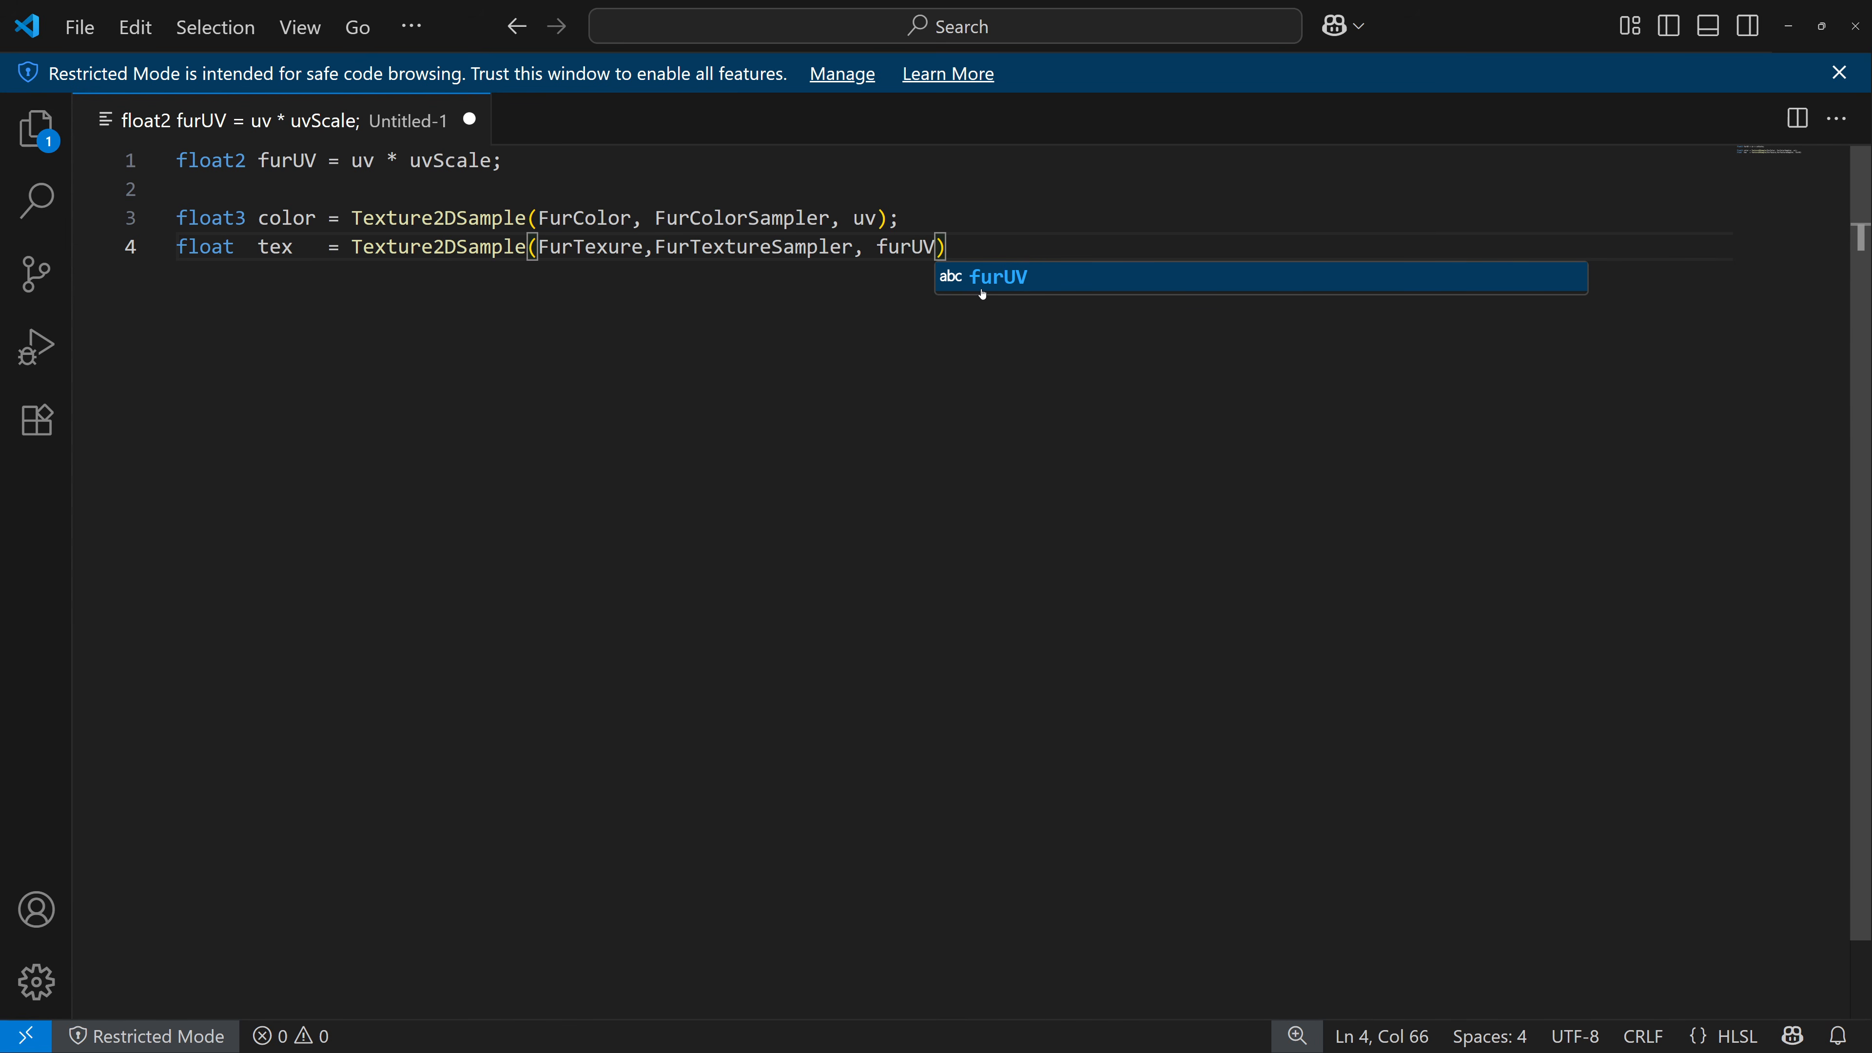
type(").r;")
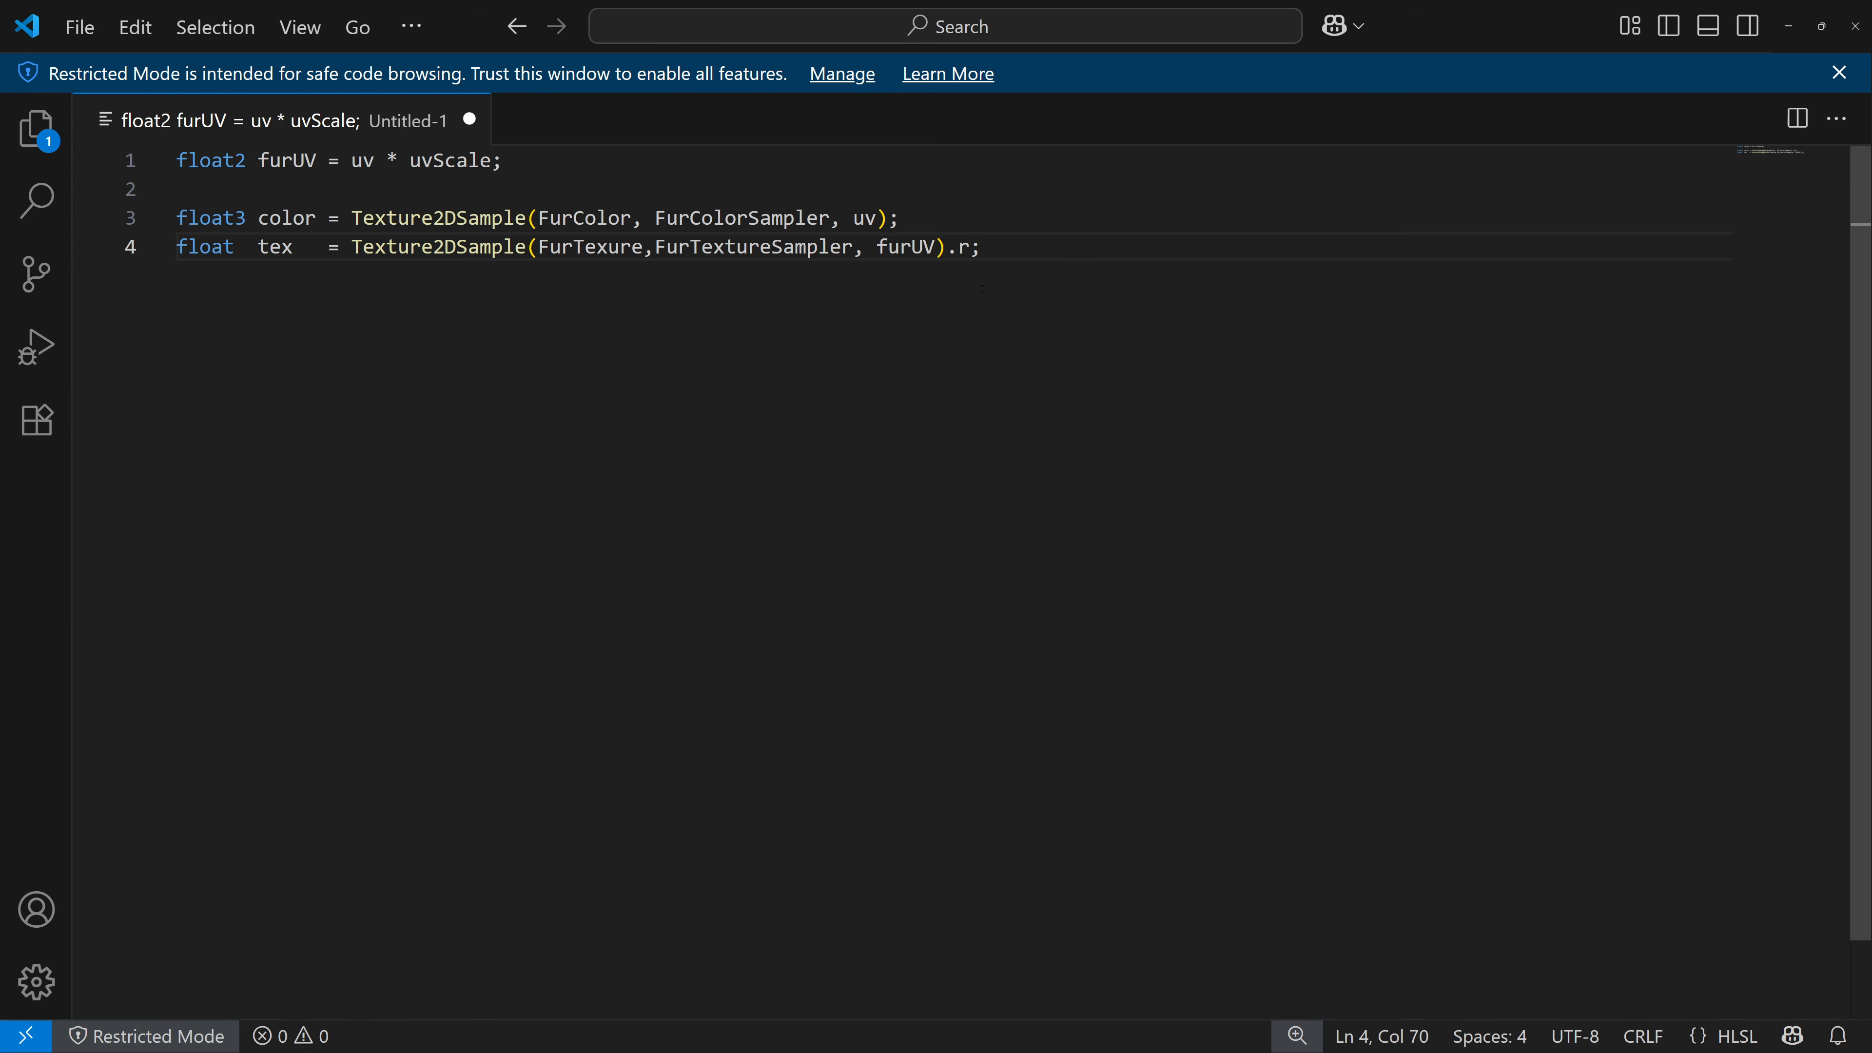
key("Return")
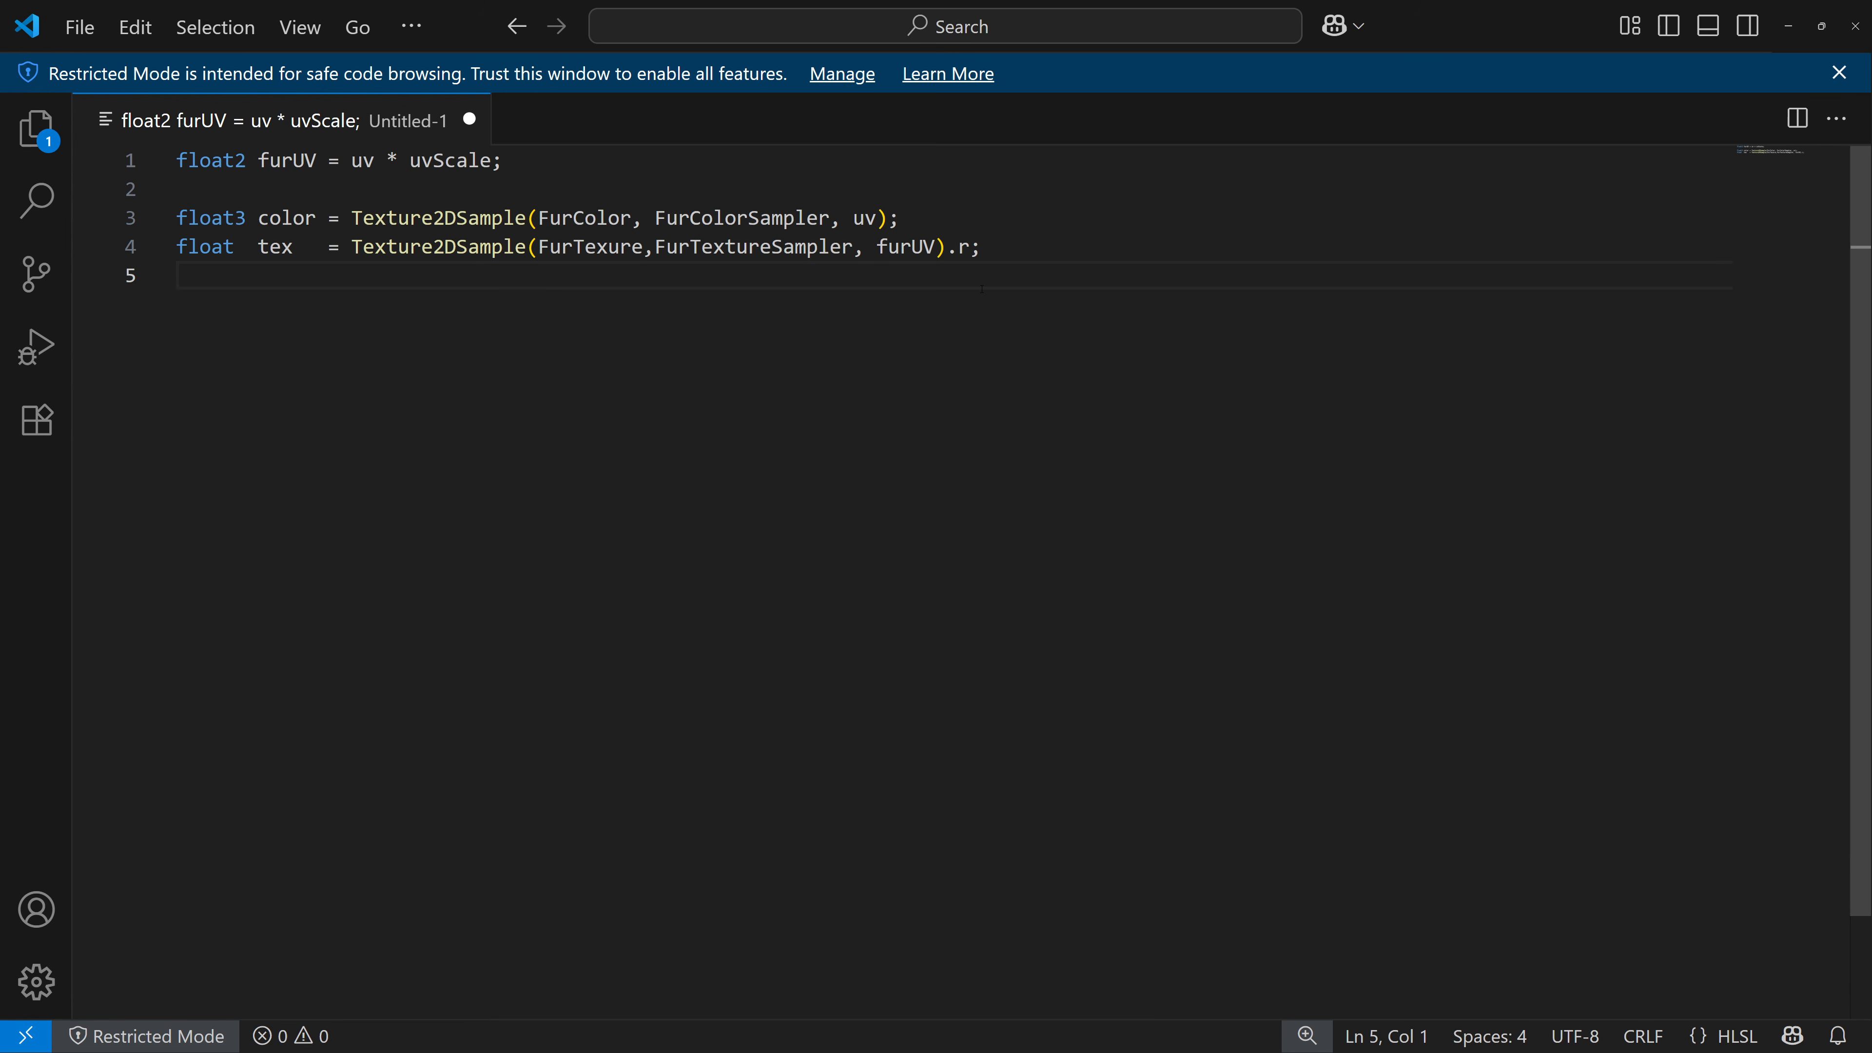
Add the lines outAlpha = tex; and return color; after a blank line at the end of the HLSL code.
key("Return")
type("outAlpha = ")
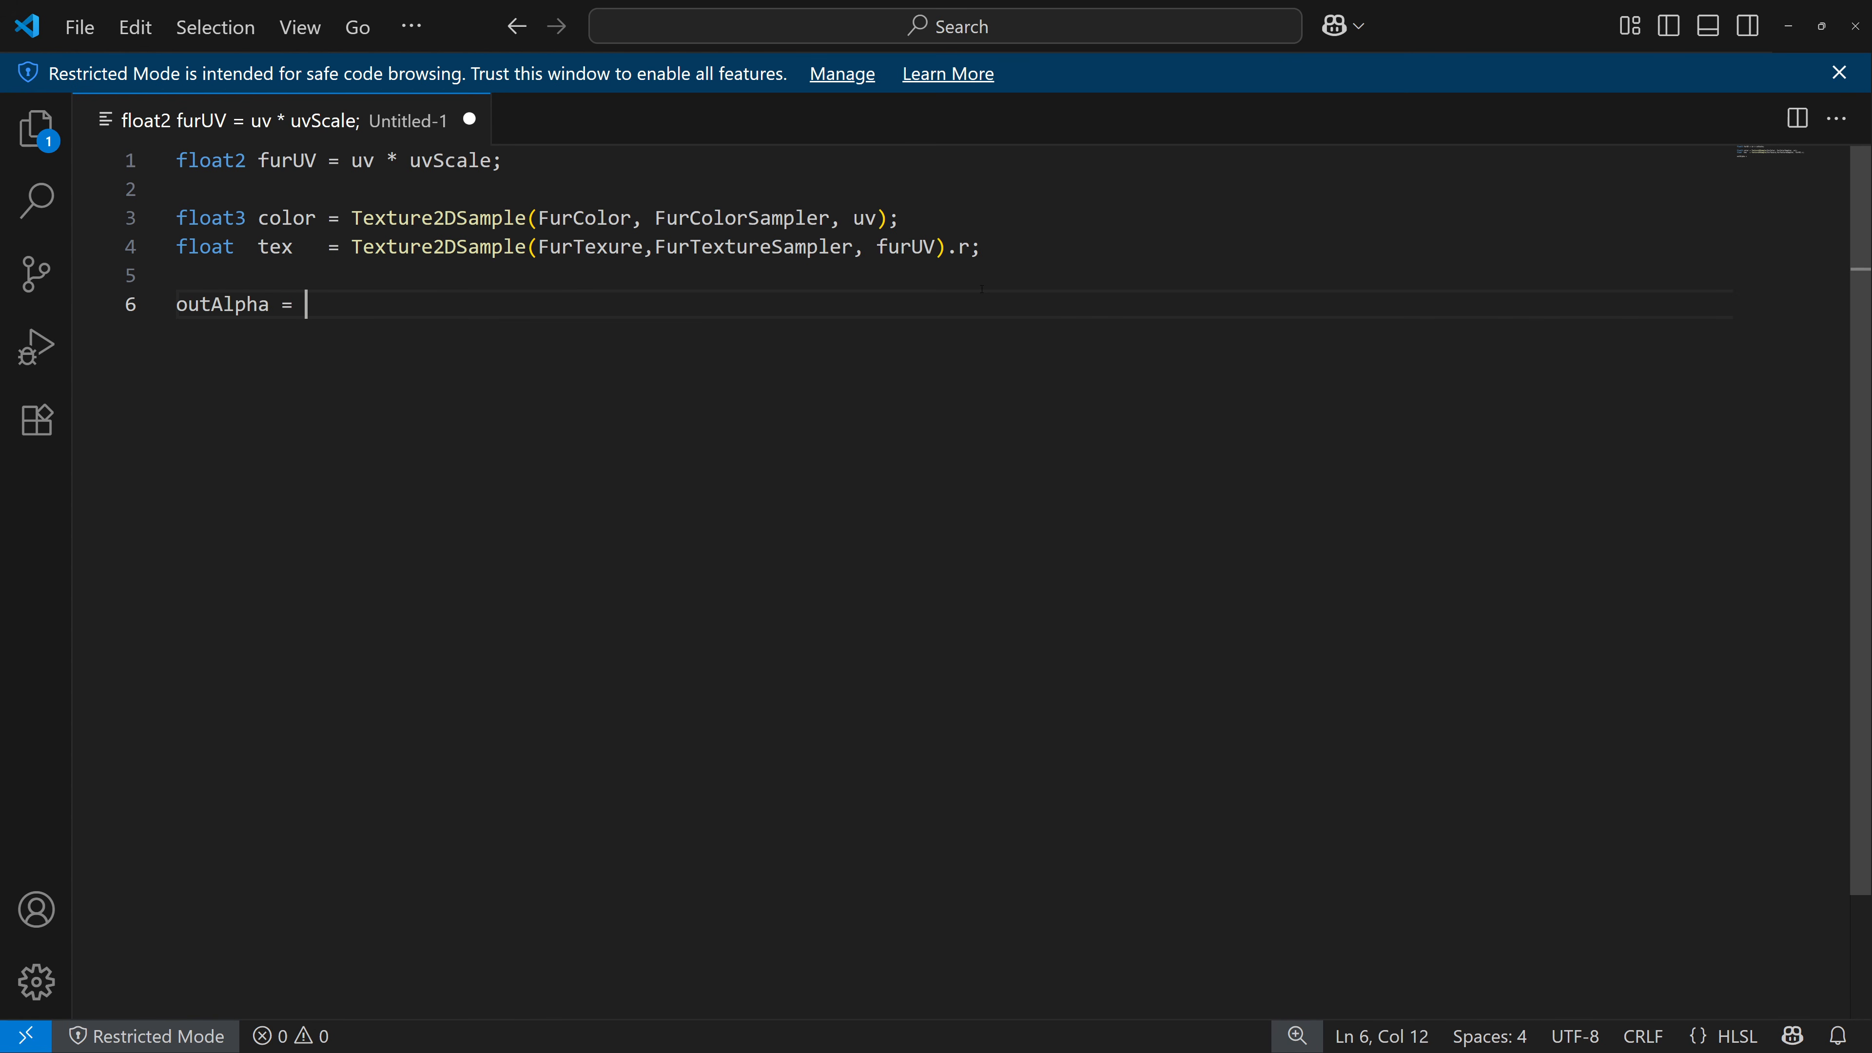
type("tex;")
key("Return")
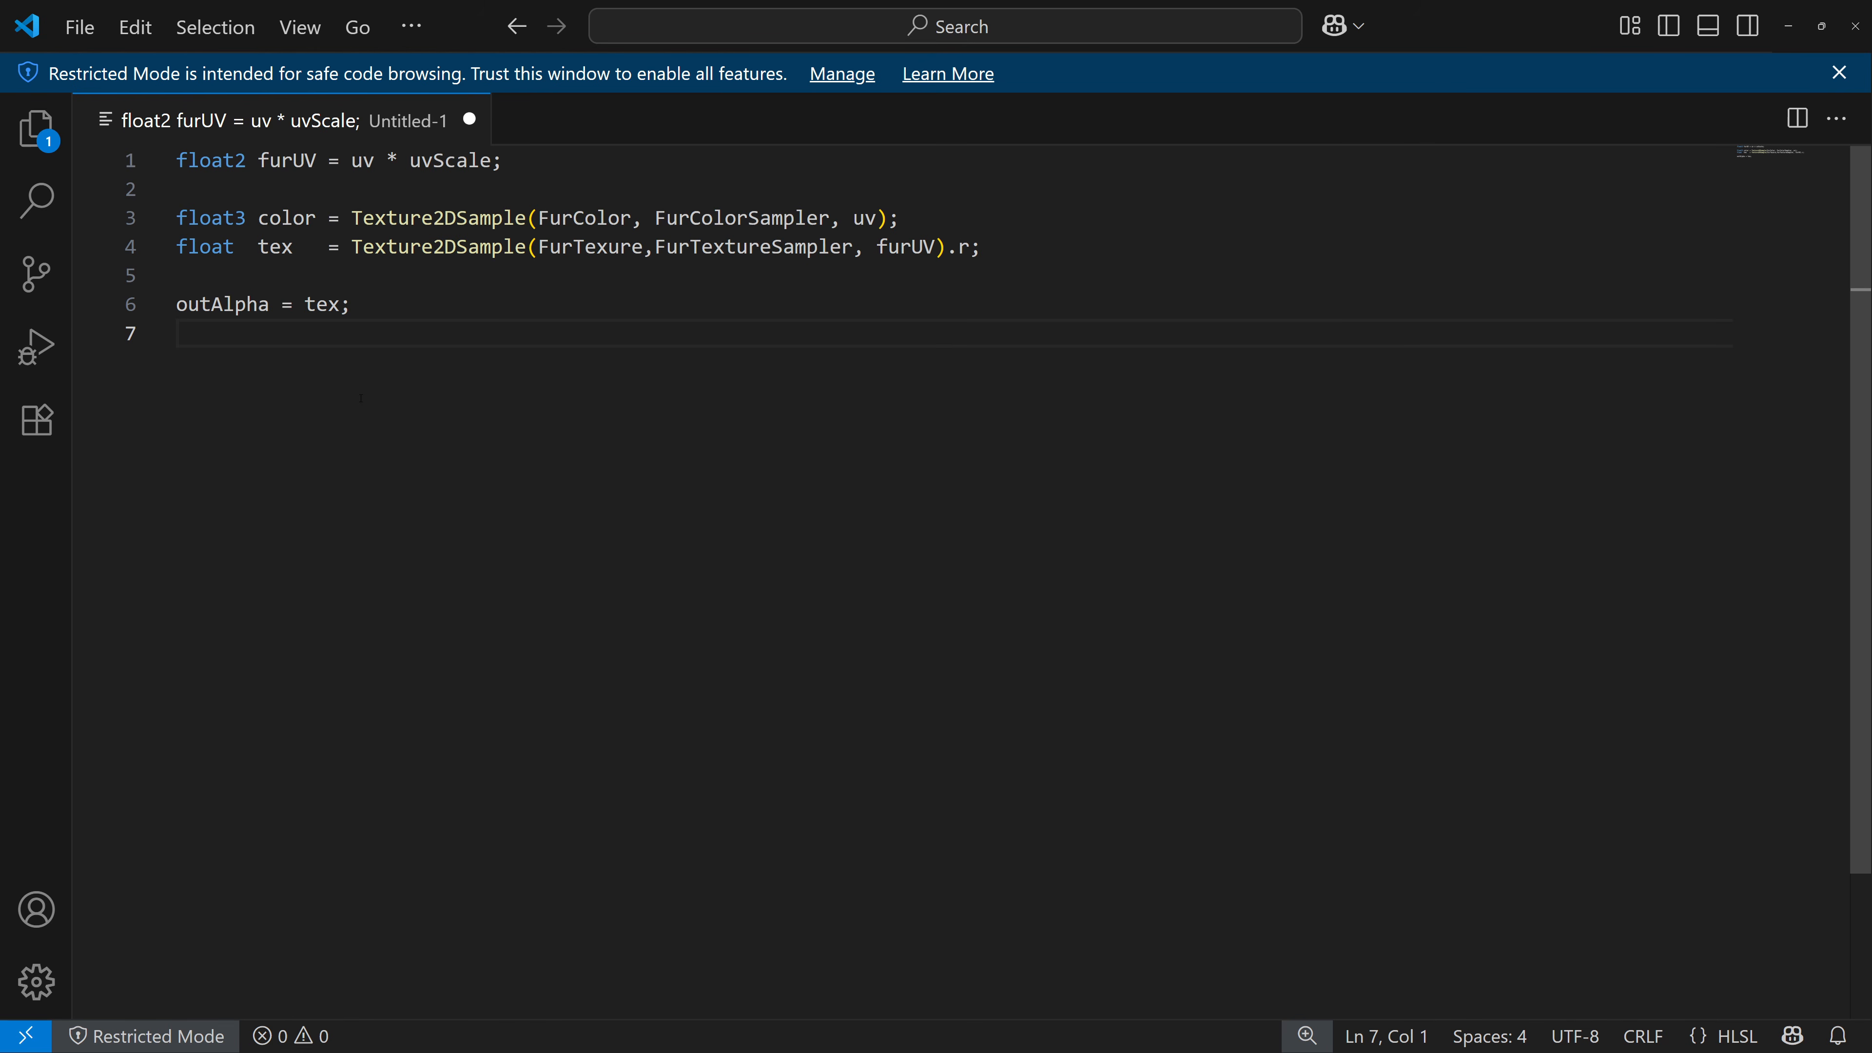
type("return color;")
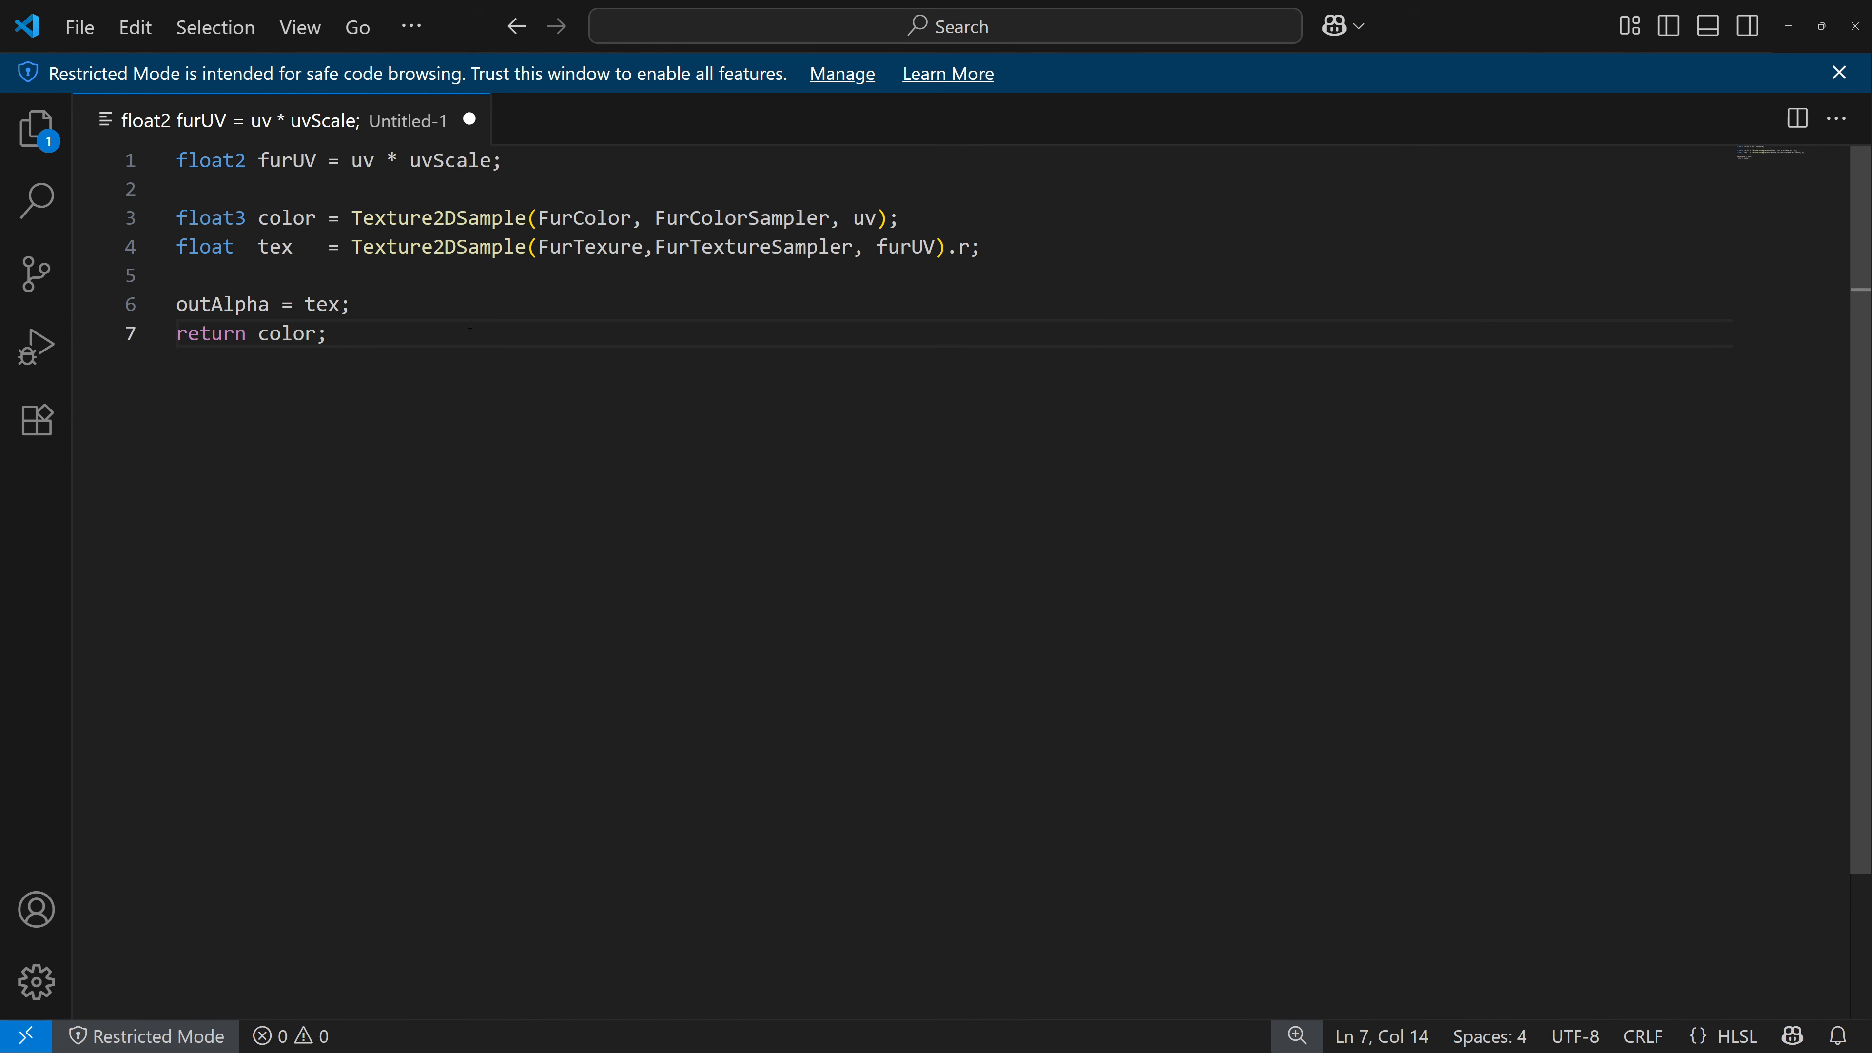
Copy all the HLSL code and paste it into the Custom node's Code field, replacing its contents.
left_click_drag(367, 333, 176, 160)
key("ctrl+c")
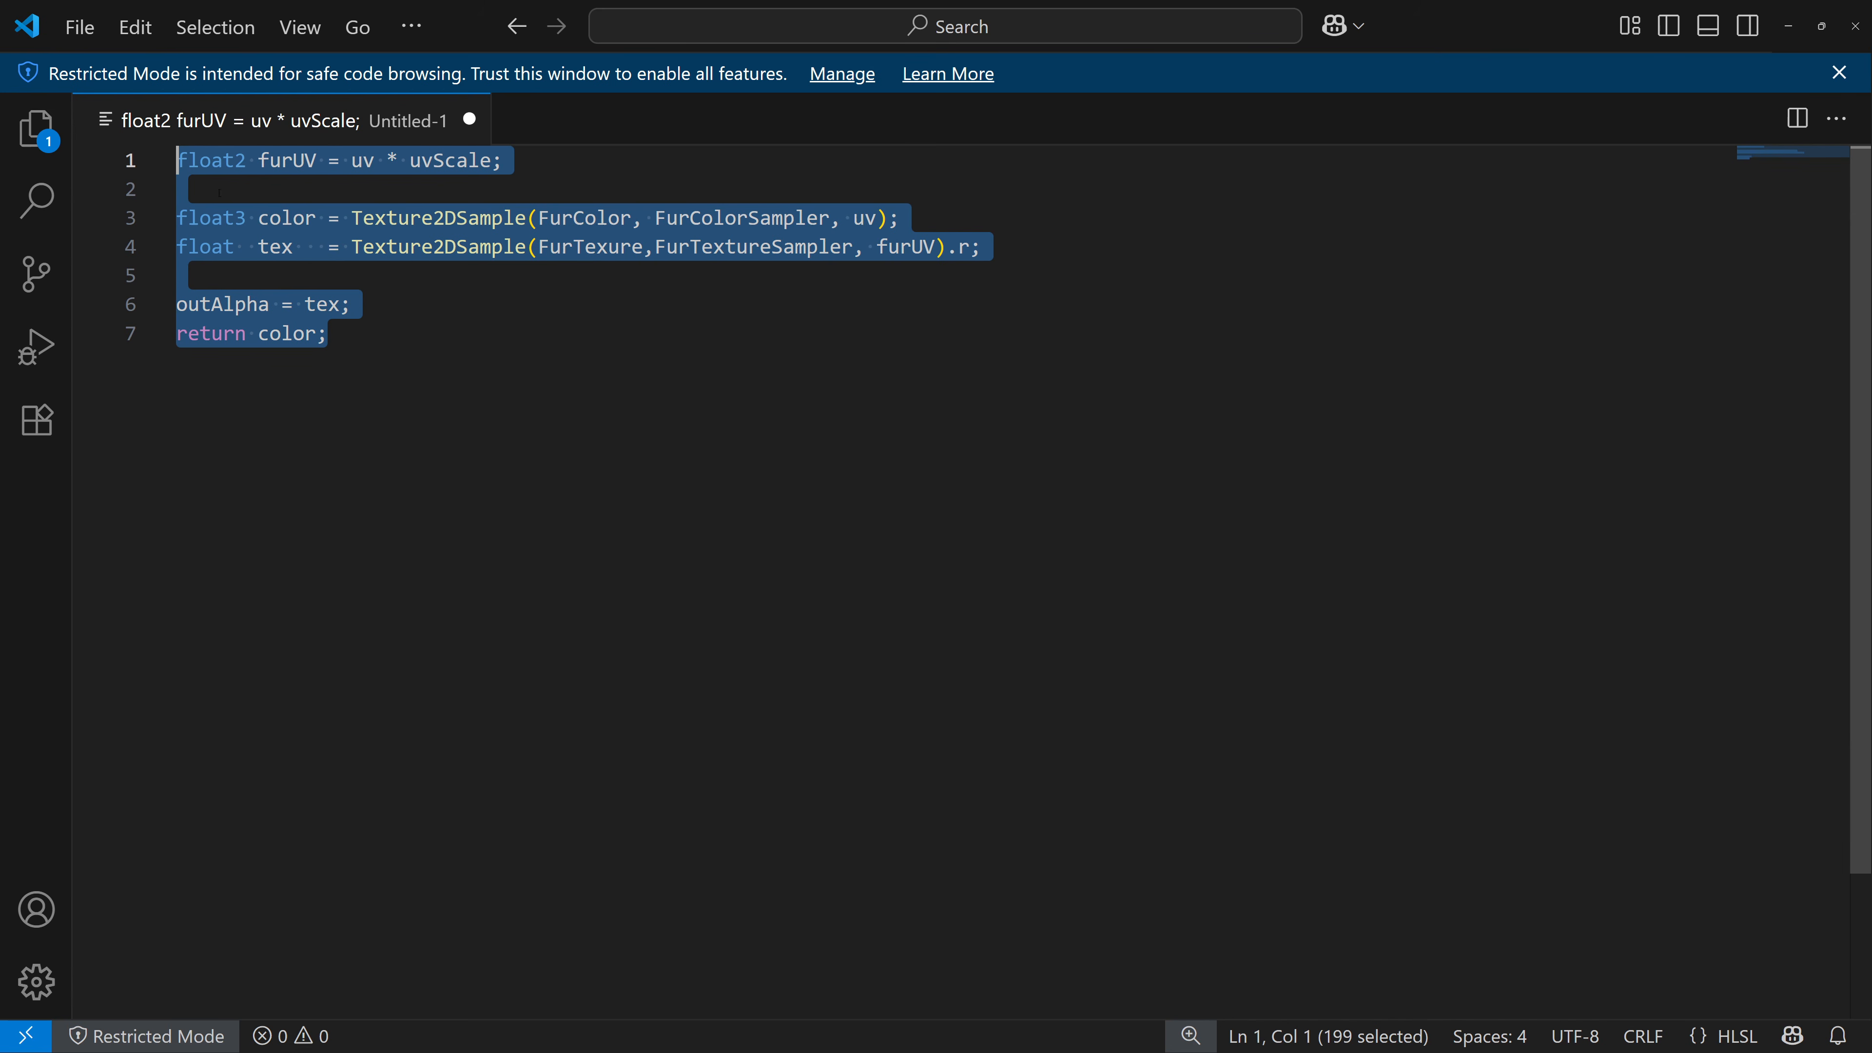
left_click(1788, 26)
left_click(1018, 443)
key("ctrl+a")
key("ctrl+v")
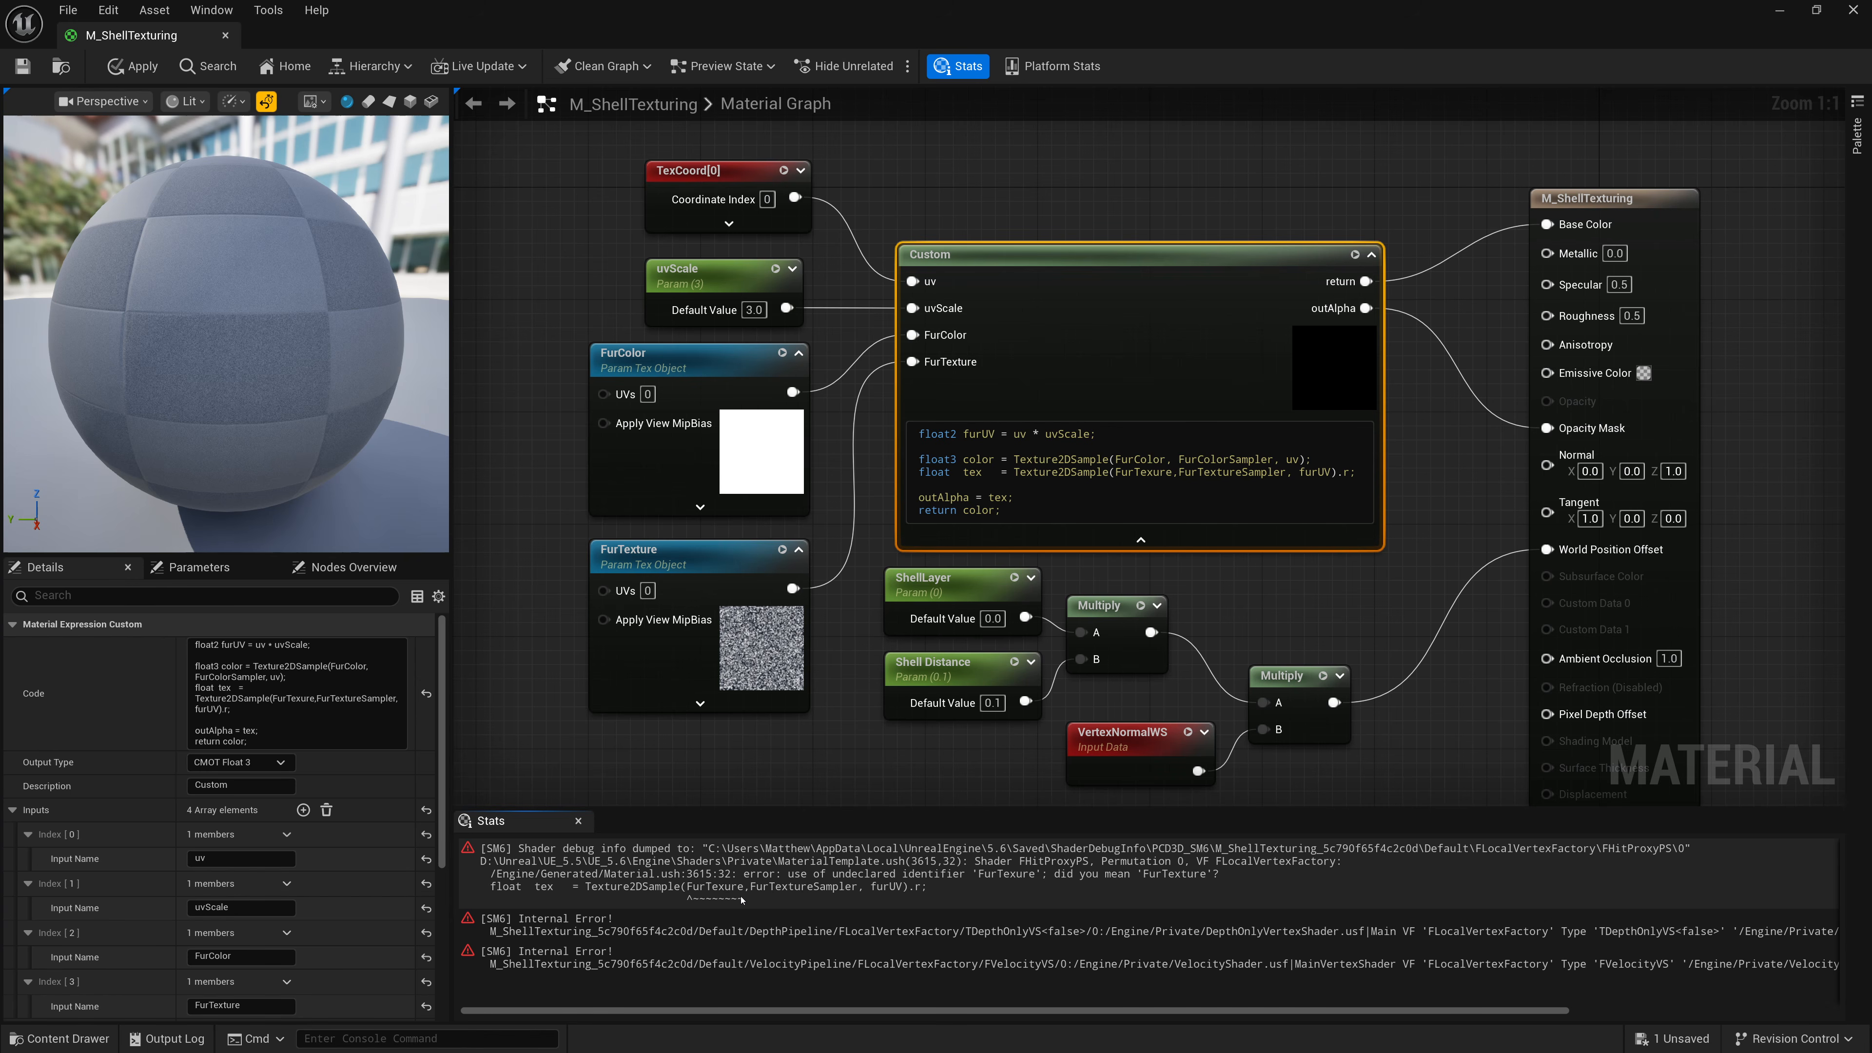
Correct the misspelled FurTexture identifier in the Custom node's code and save the material.
left_click(1181, 479)
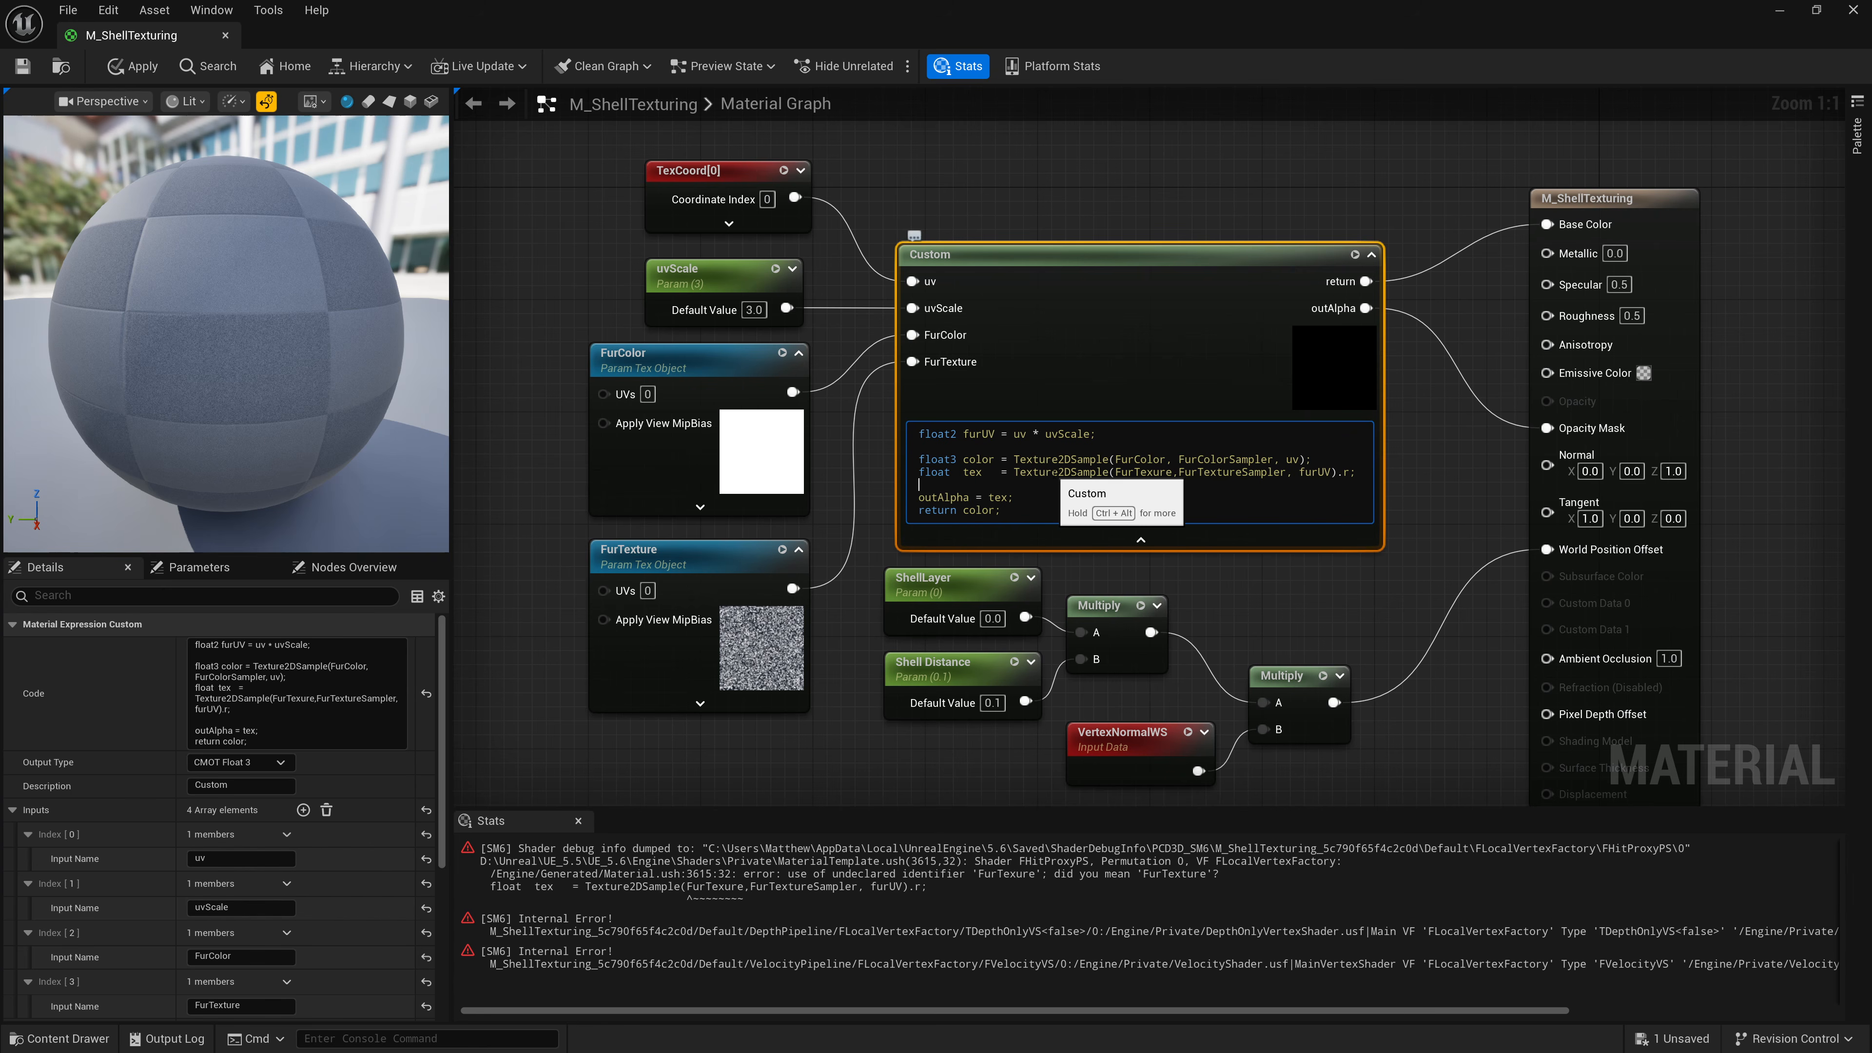
left_click(1100, 898)
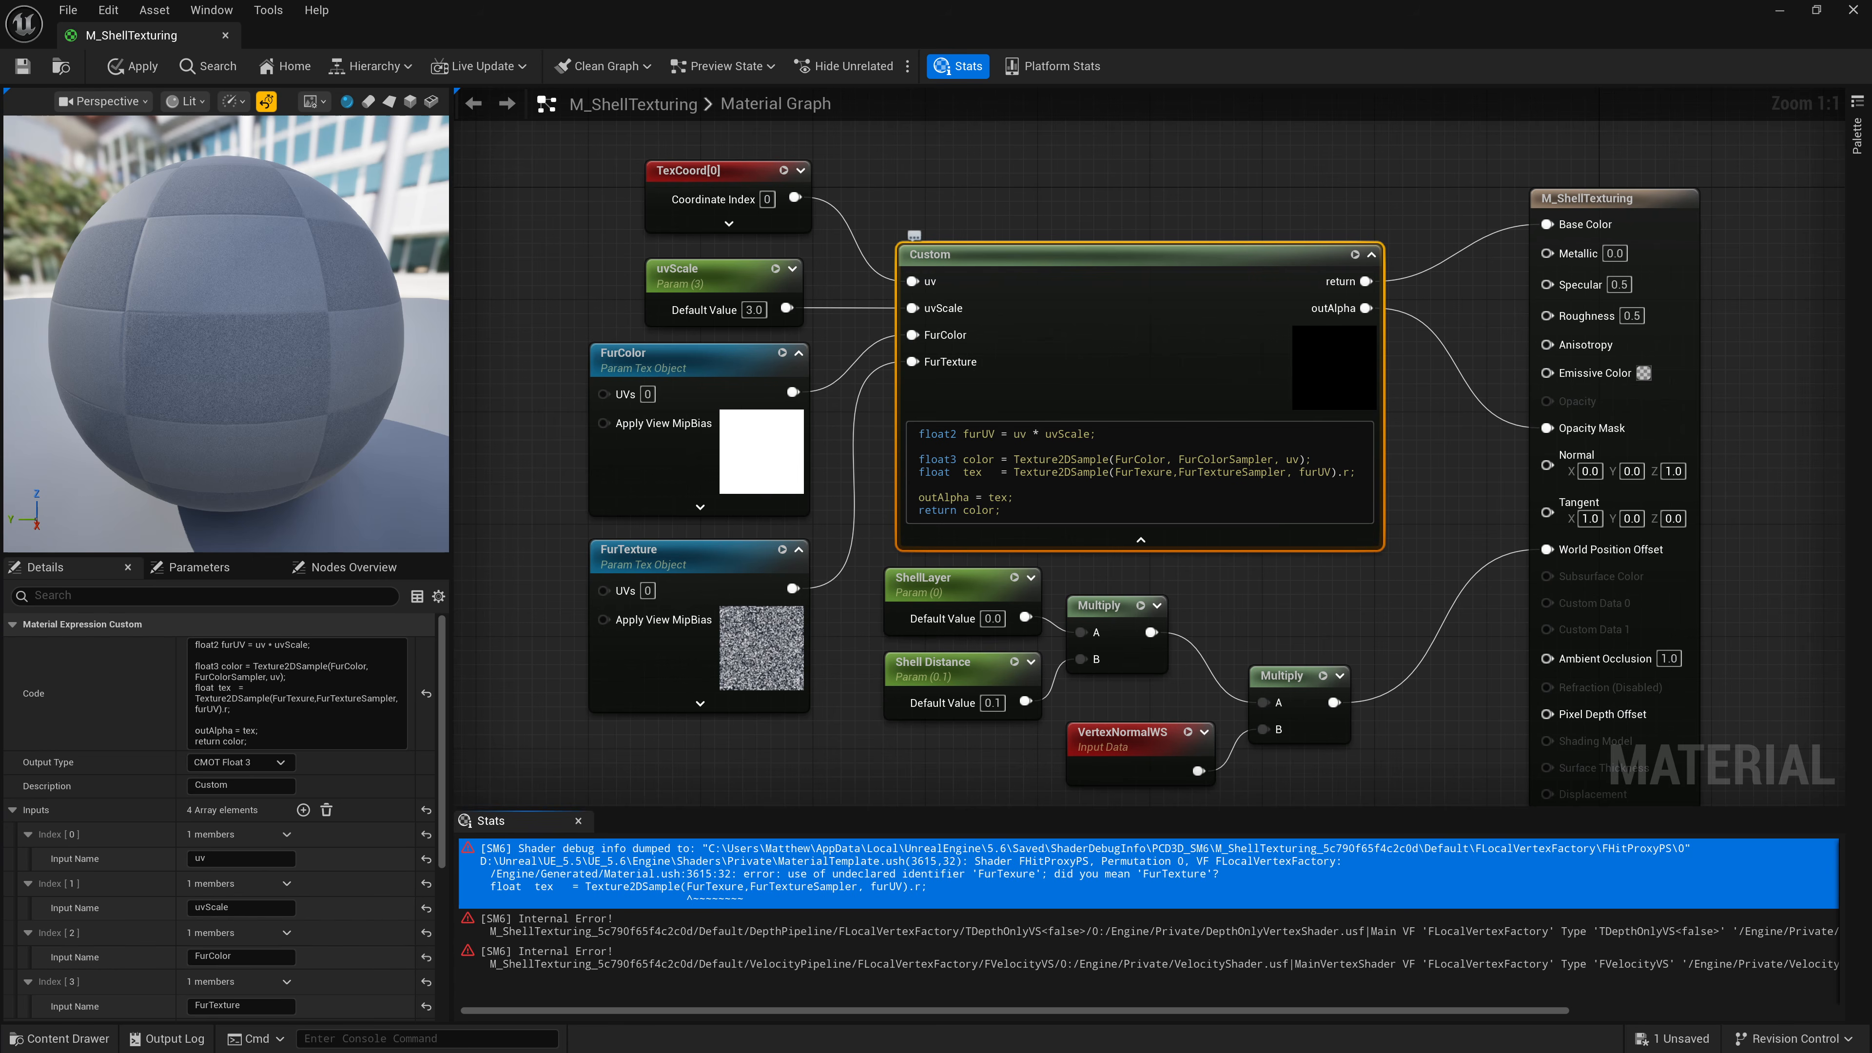
left_click(1155, 472)
type("t")
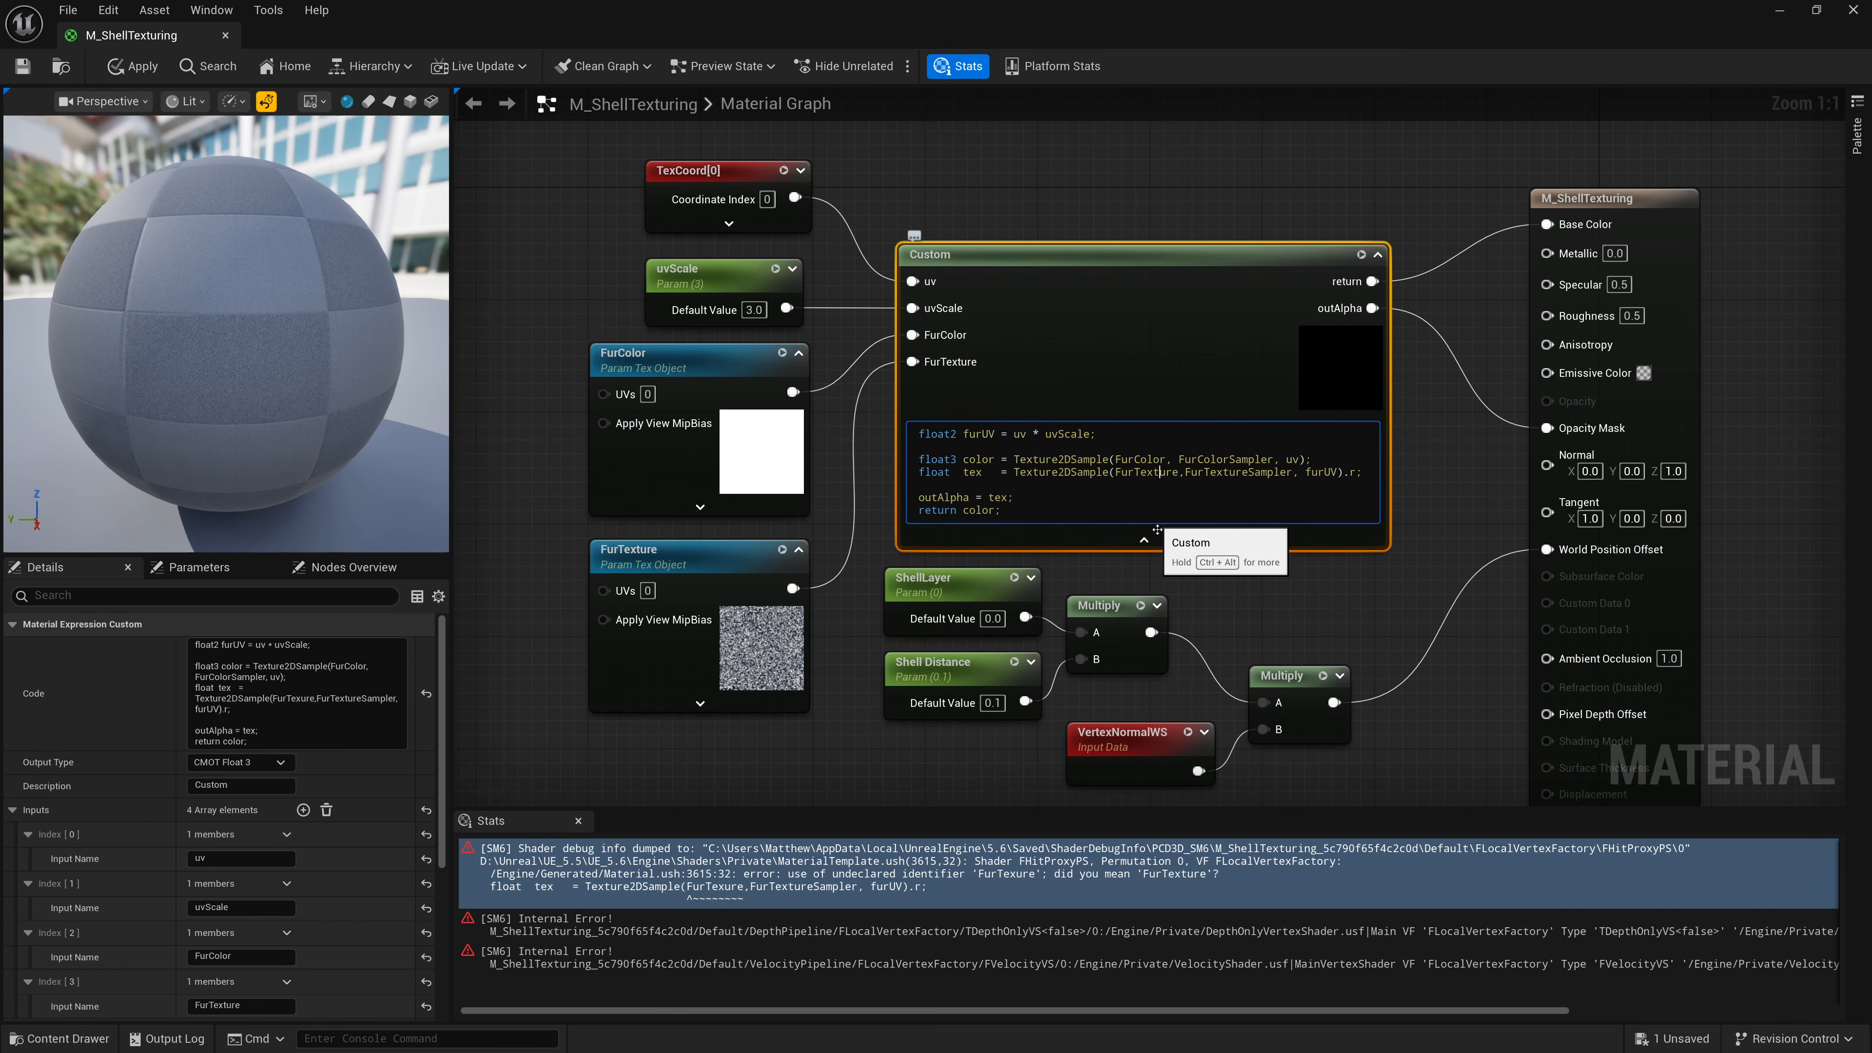
left_click(1237, 578)
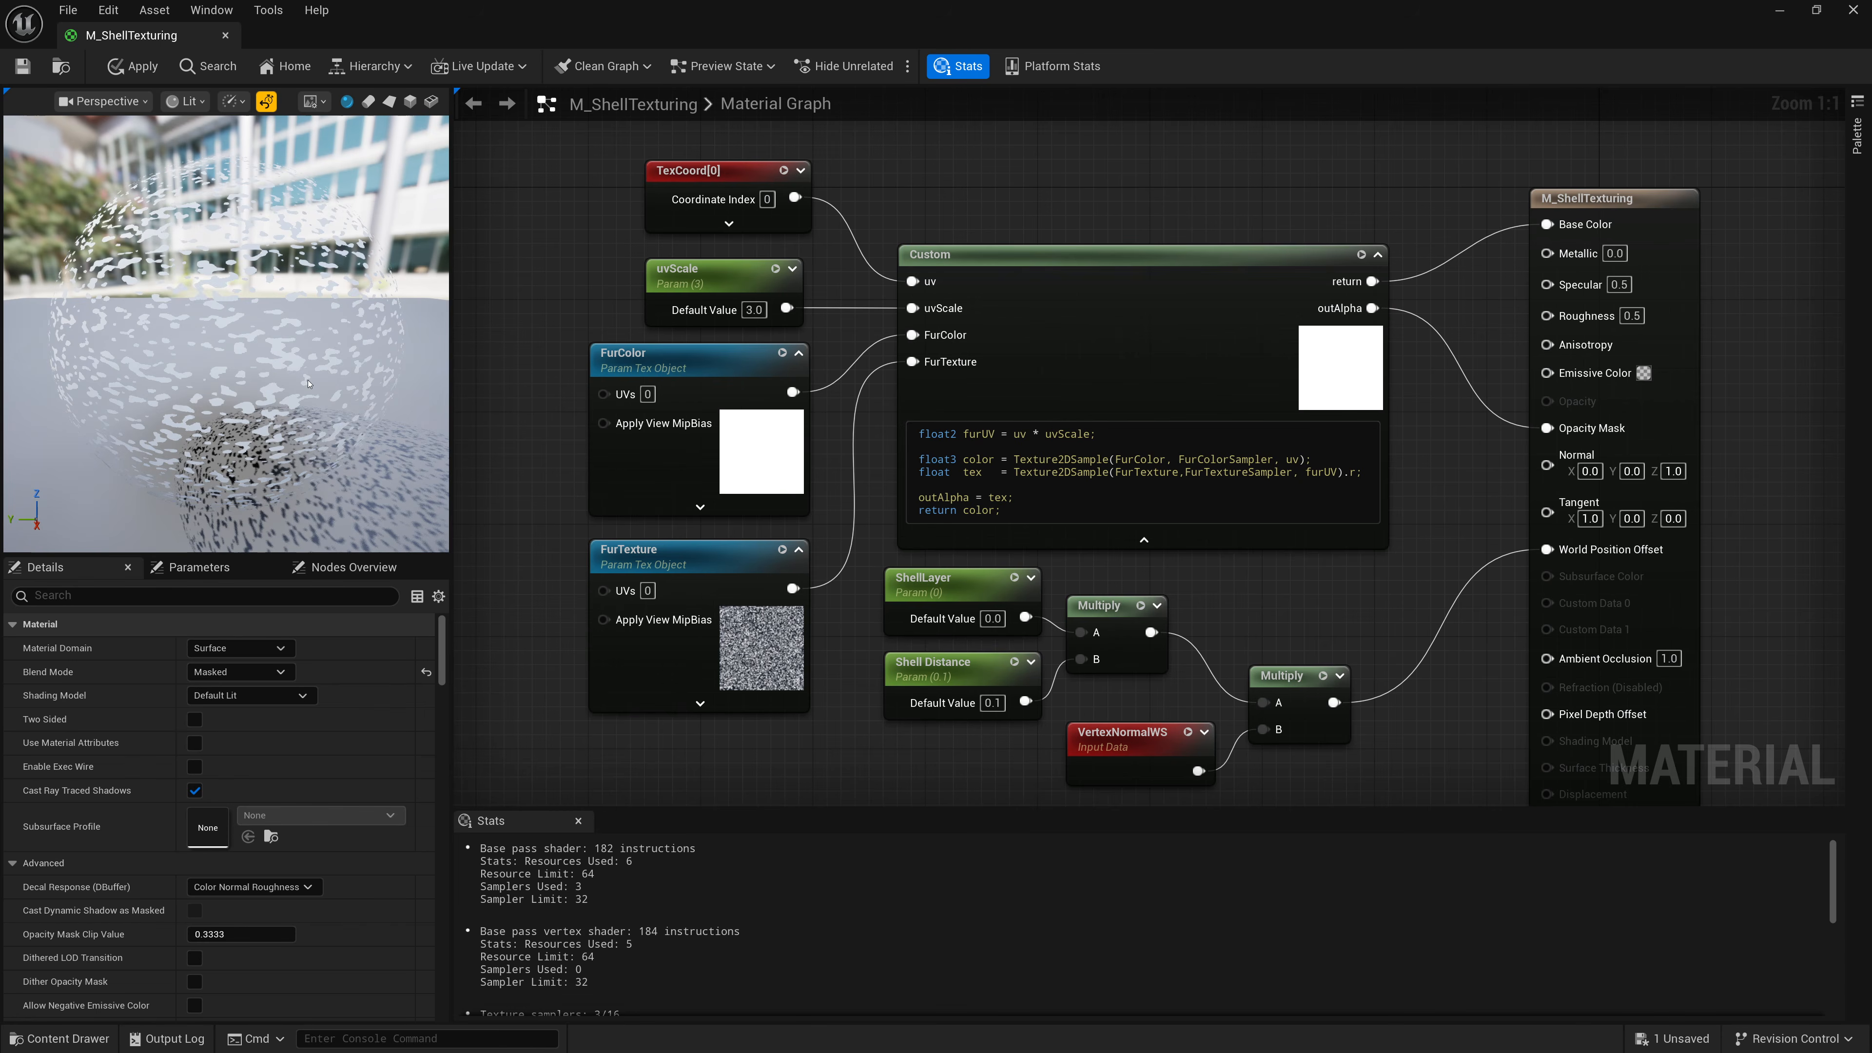
mouse_move(308, 384)
left_mouse_down()
mouse_move(280, 369)
mouse_move(328, 381)
left_mouse_up()
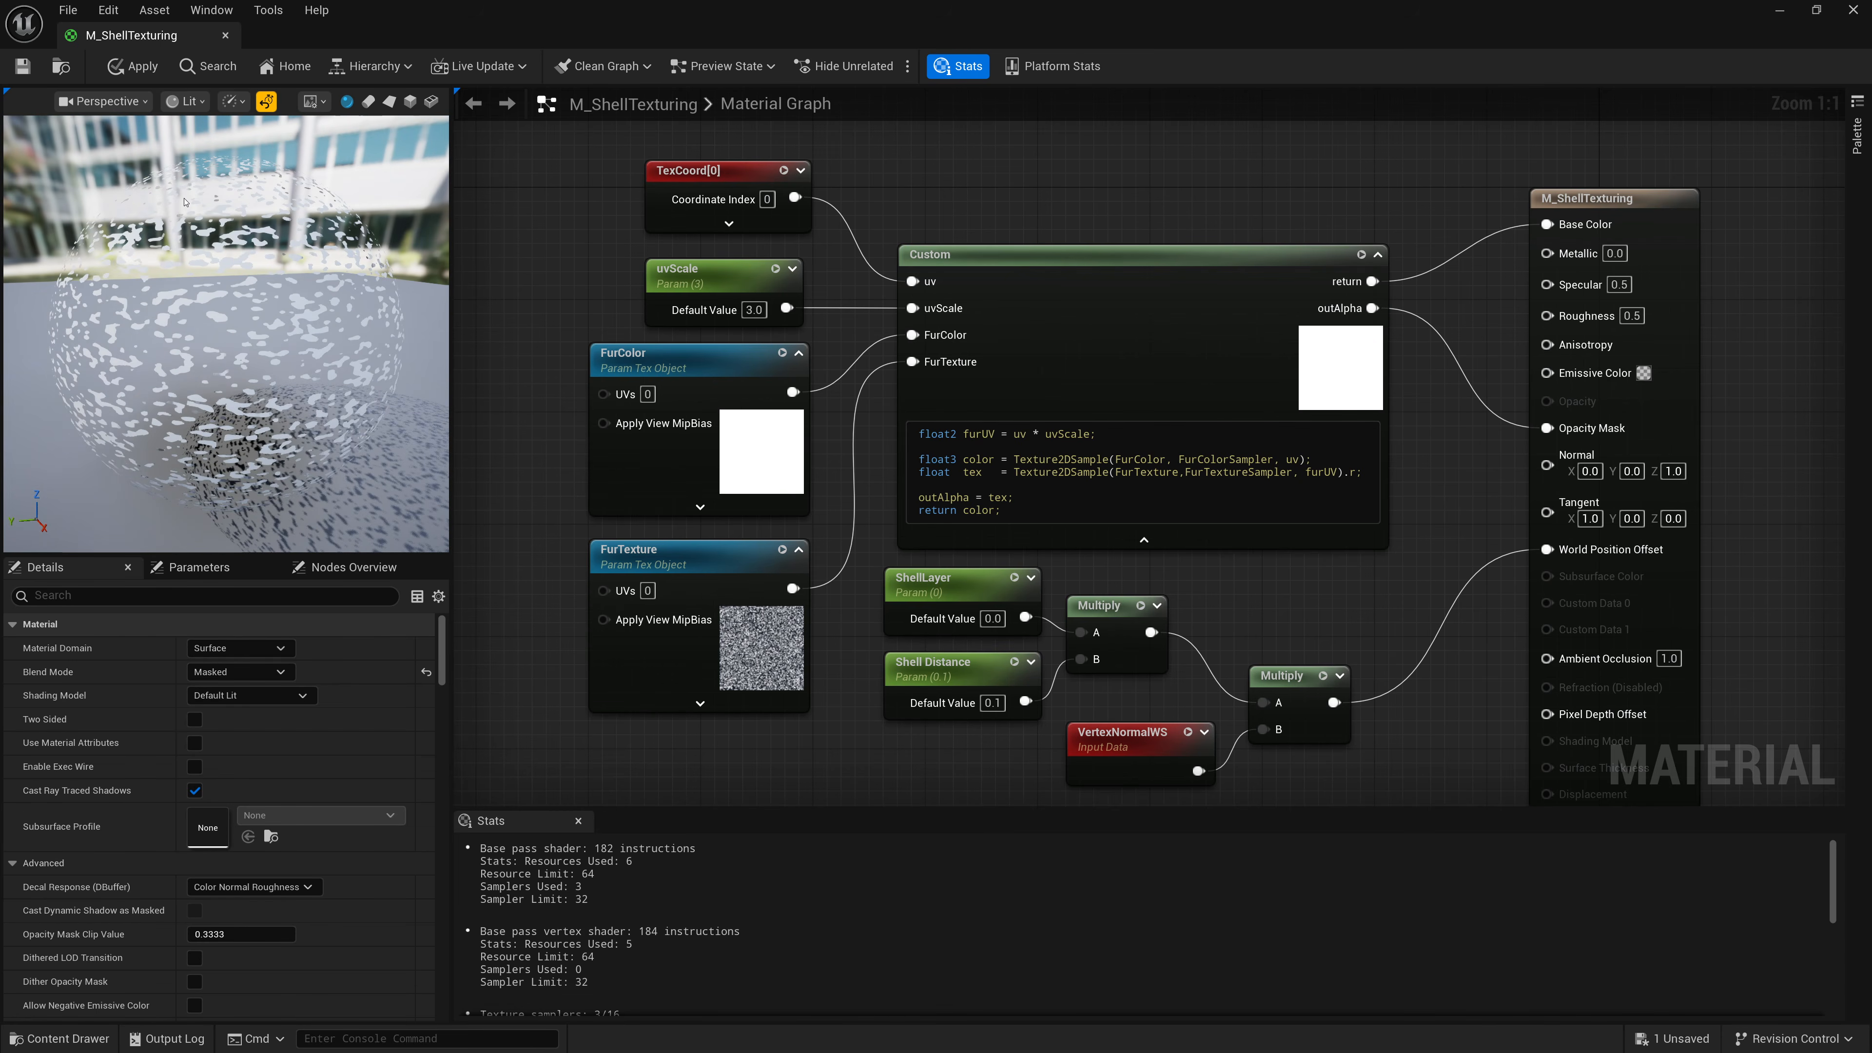
key("ctrl+s")
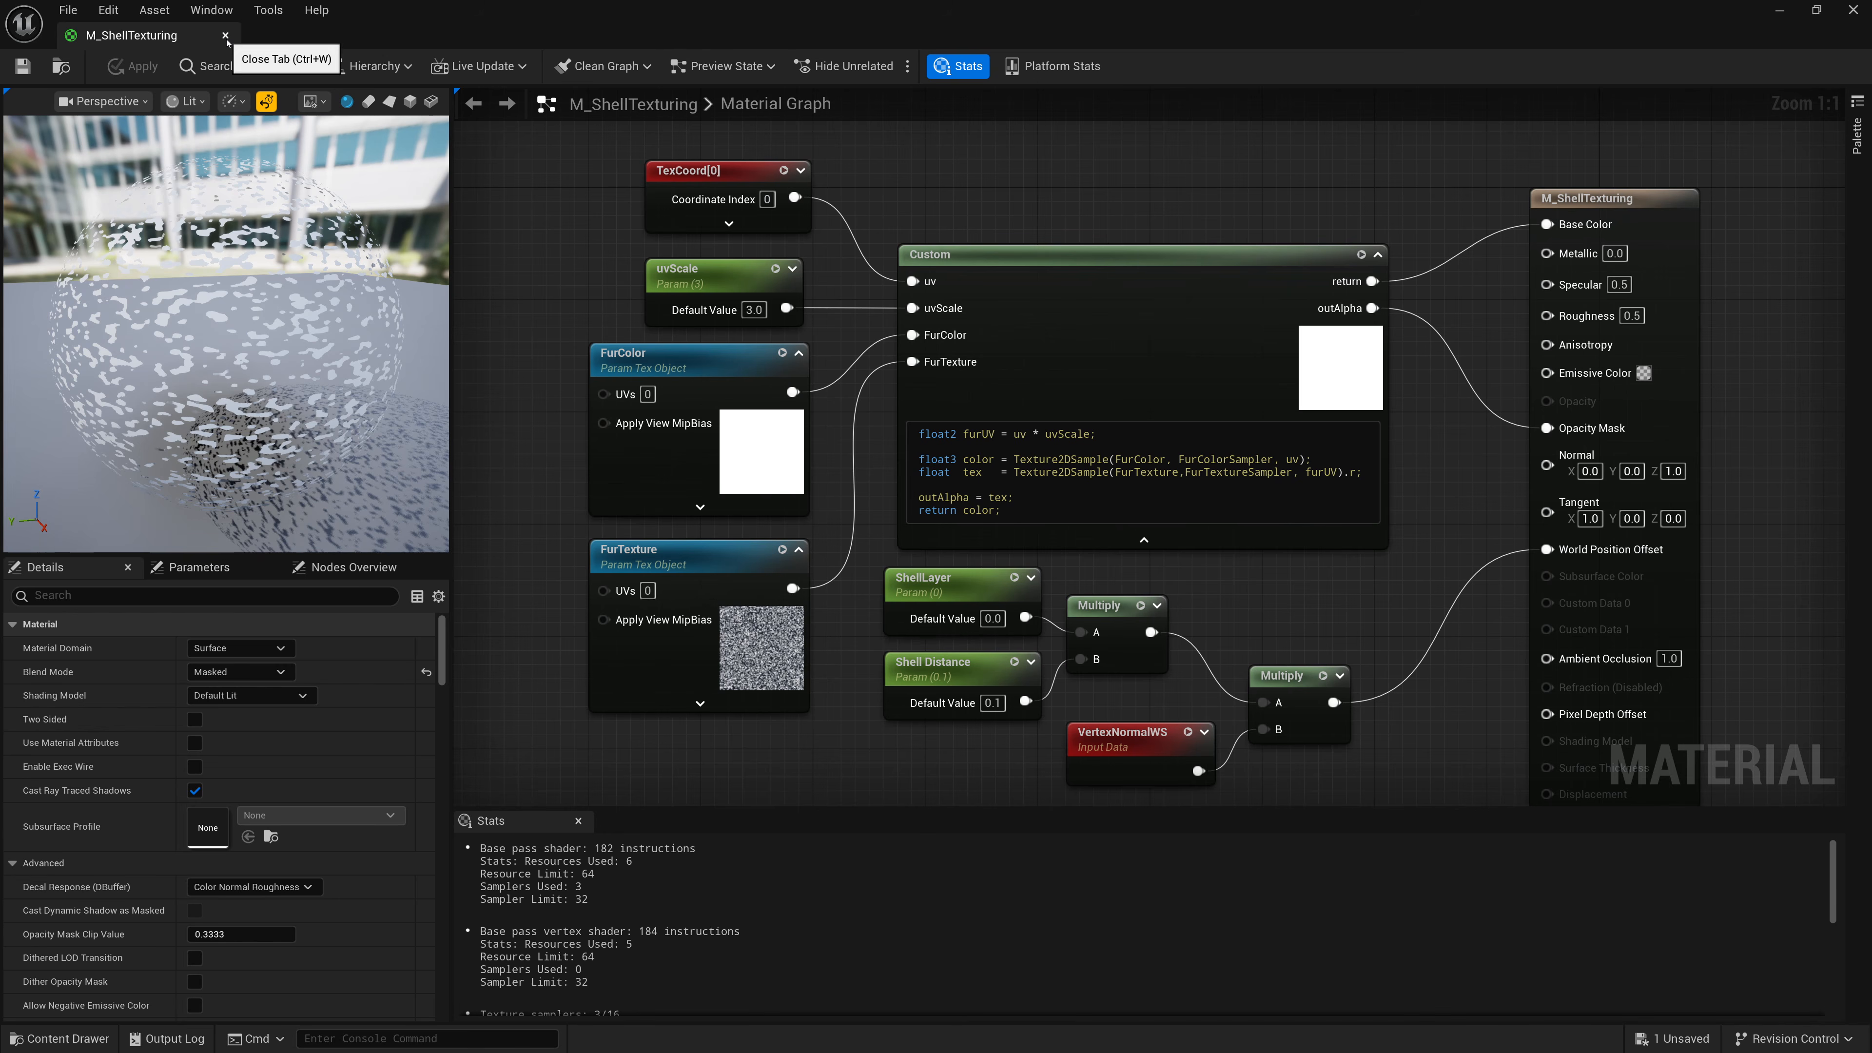
Open BP_ShellTexturing and examine the shell-textured cat in the blueprint viewport.
left_click(1779, 11)
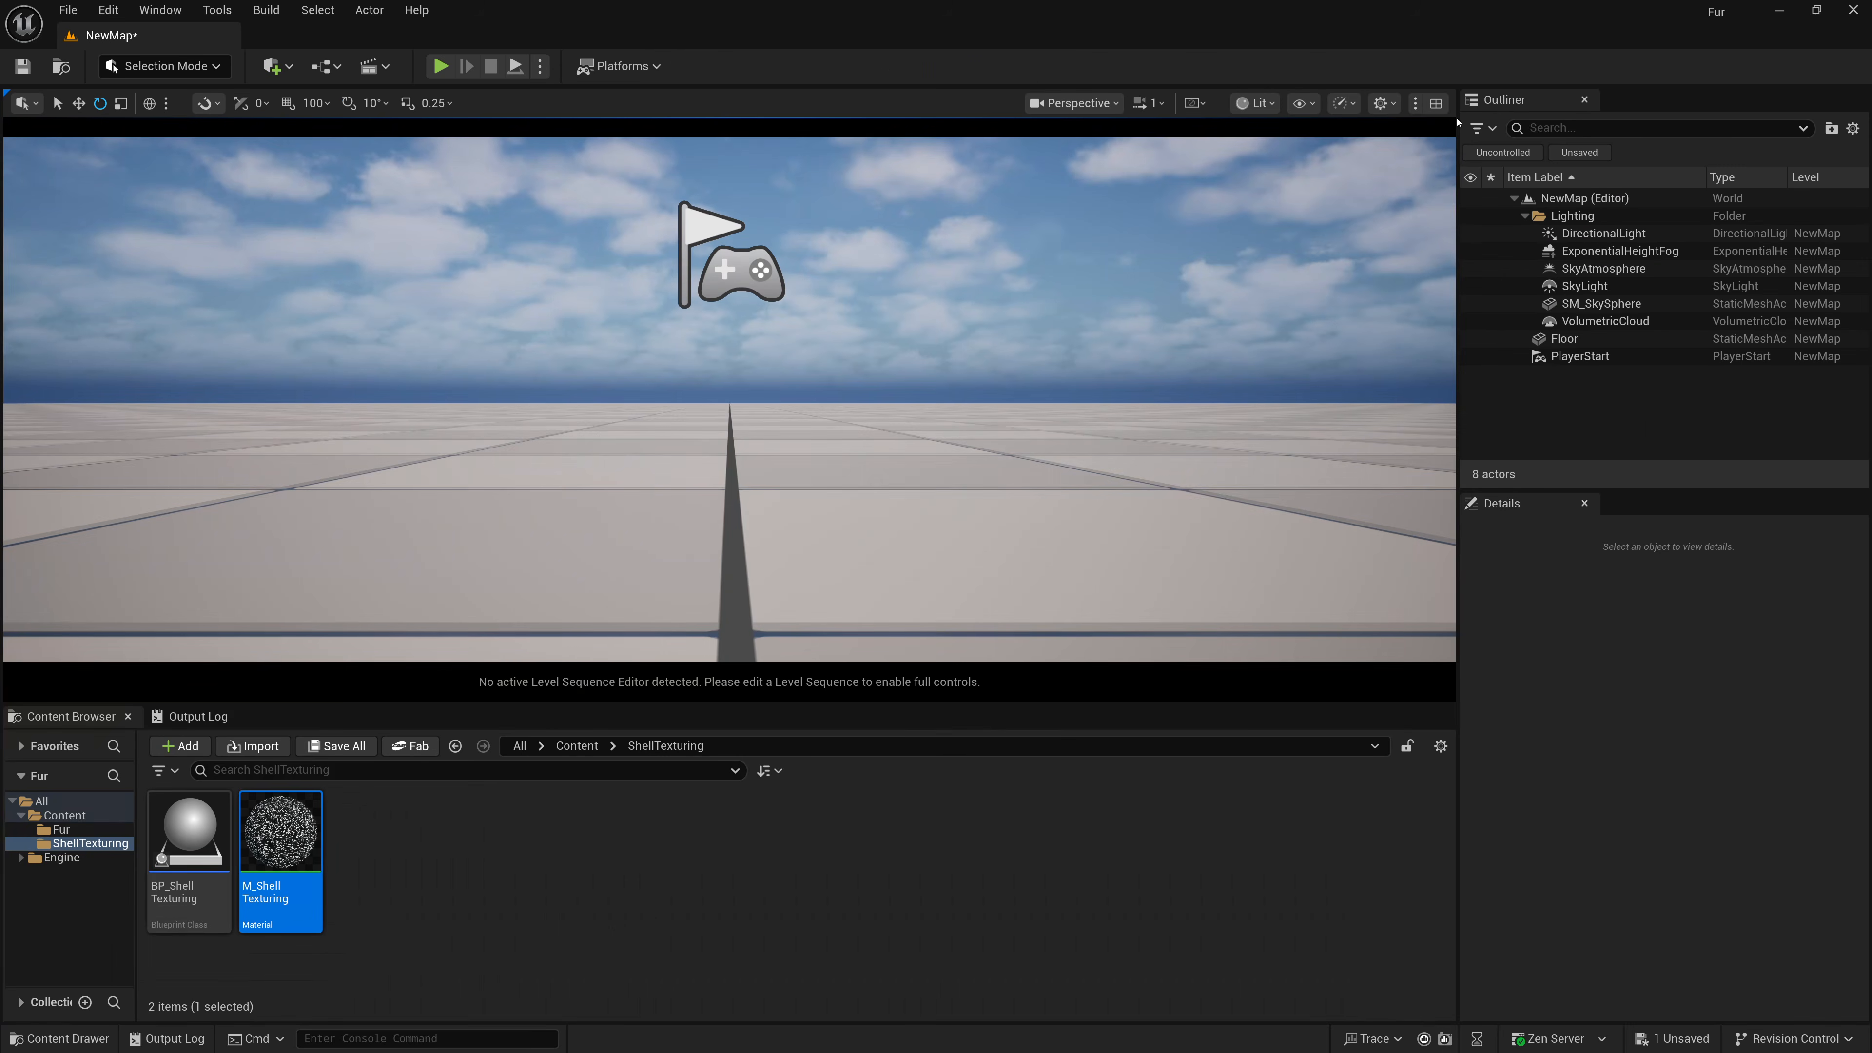
left_click(210, 837)
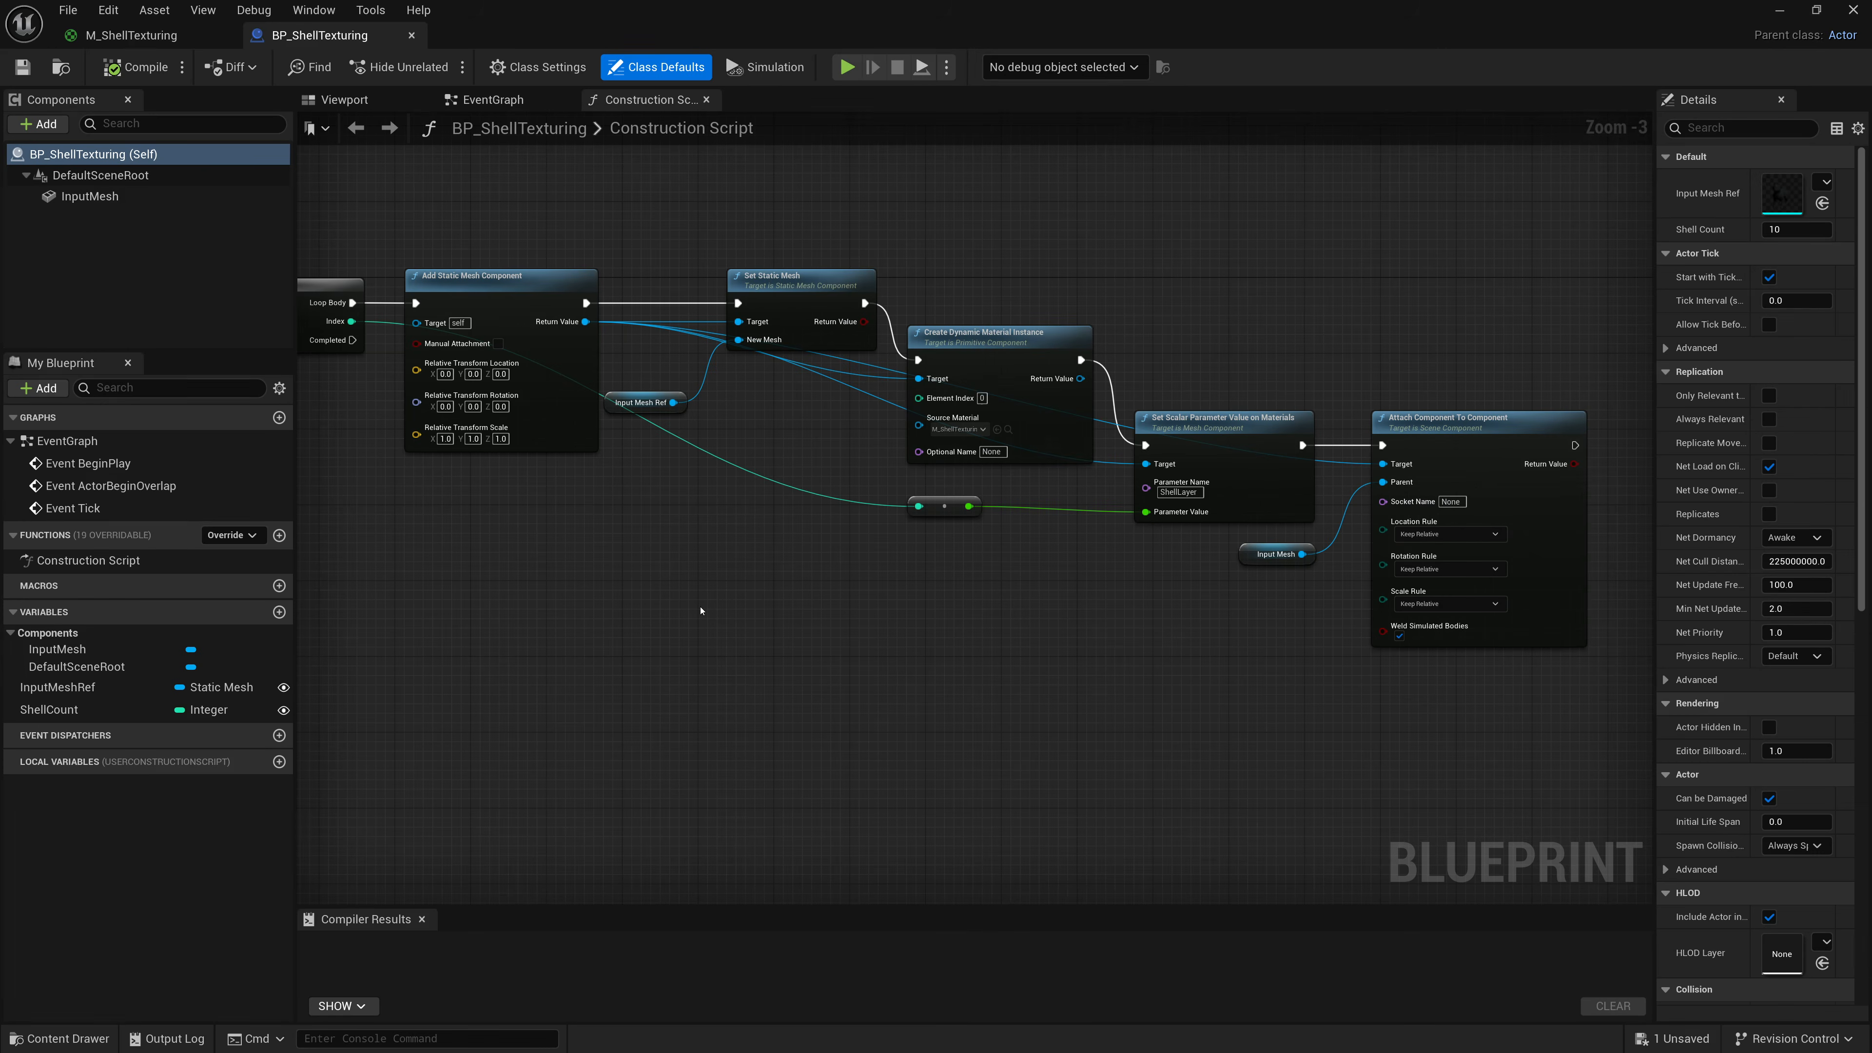
left_click(346, 100)
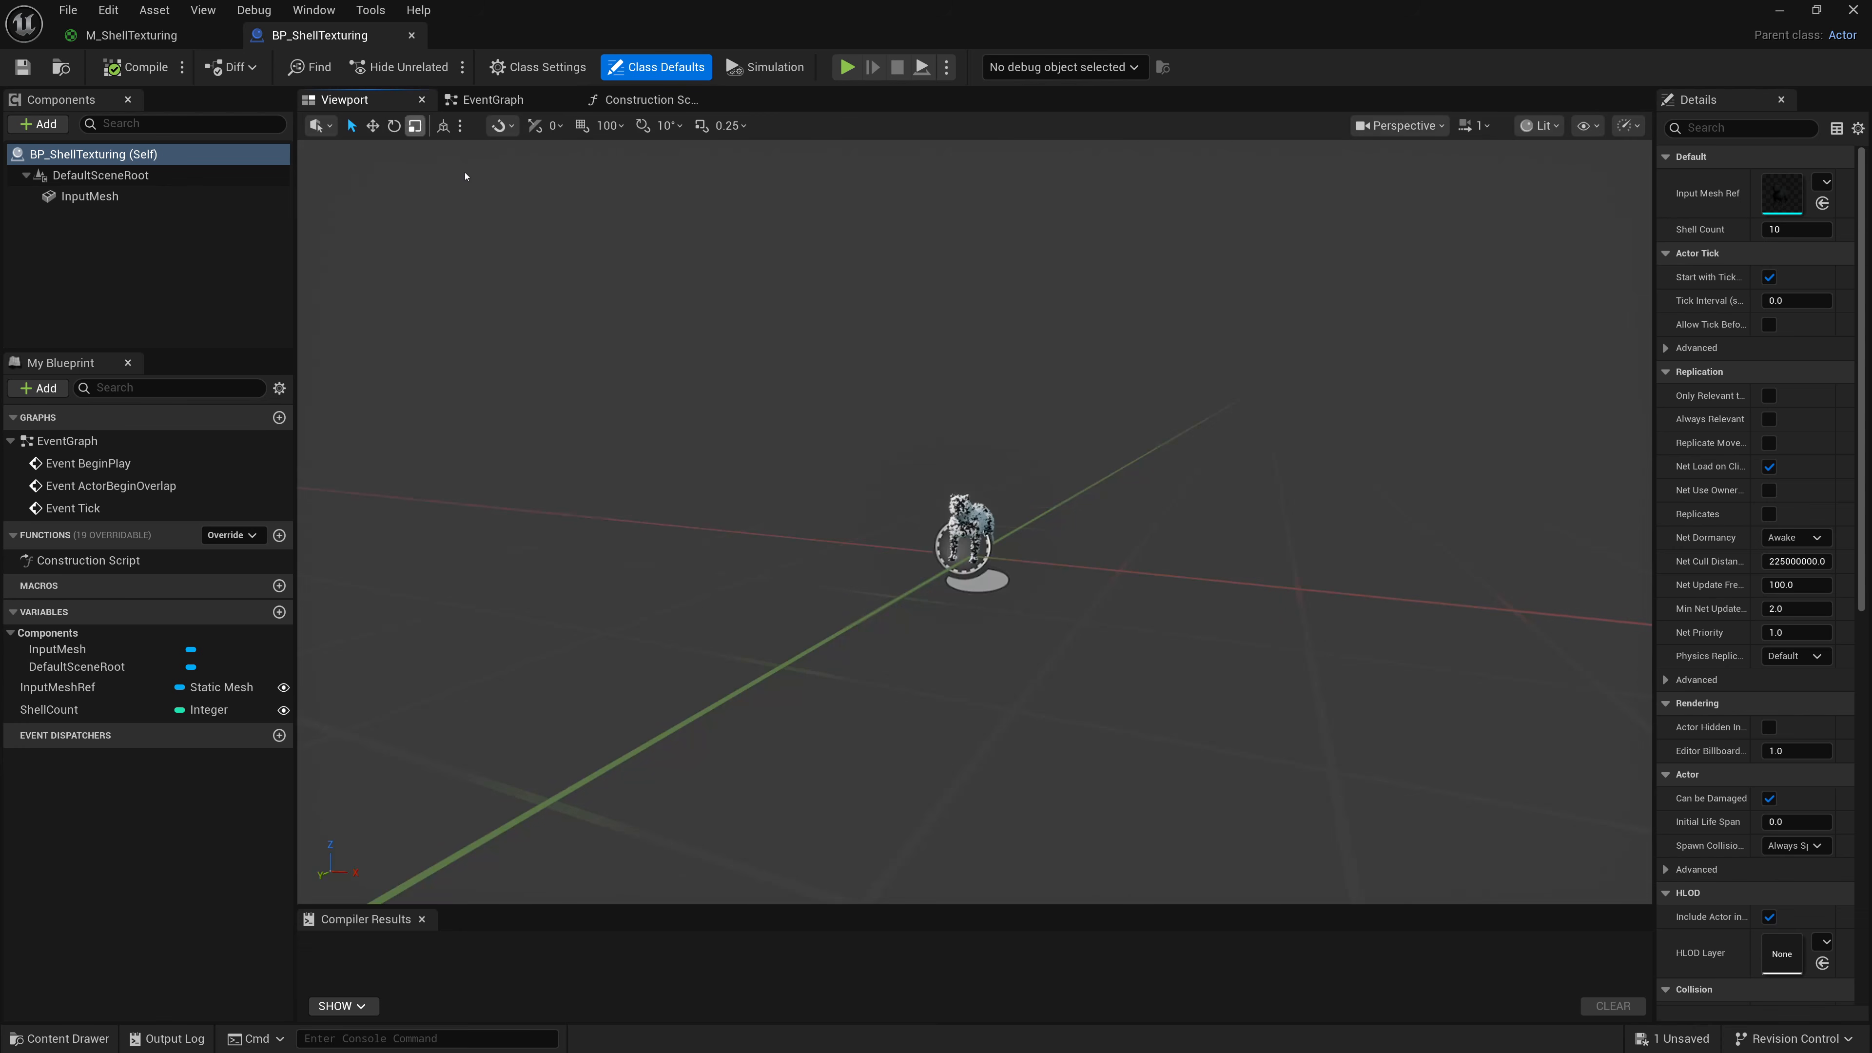
scroll(972, 531, "up", 8)
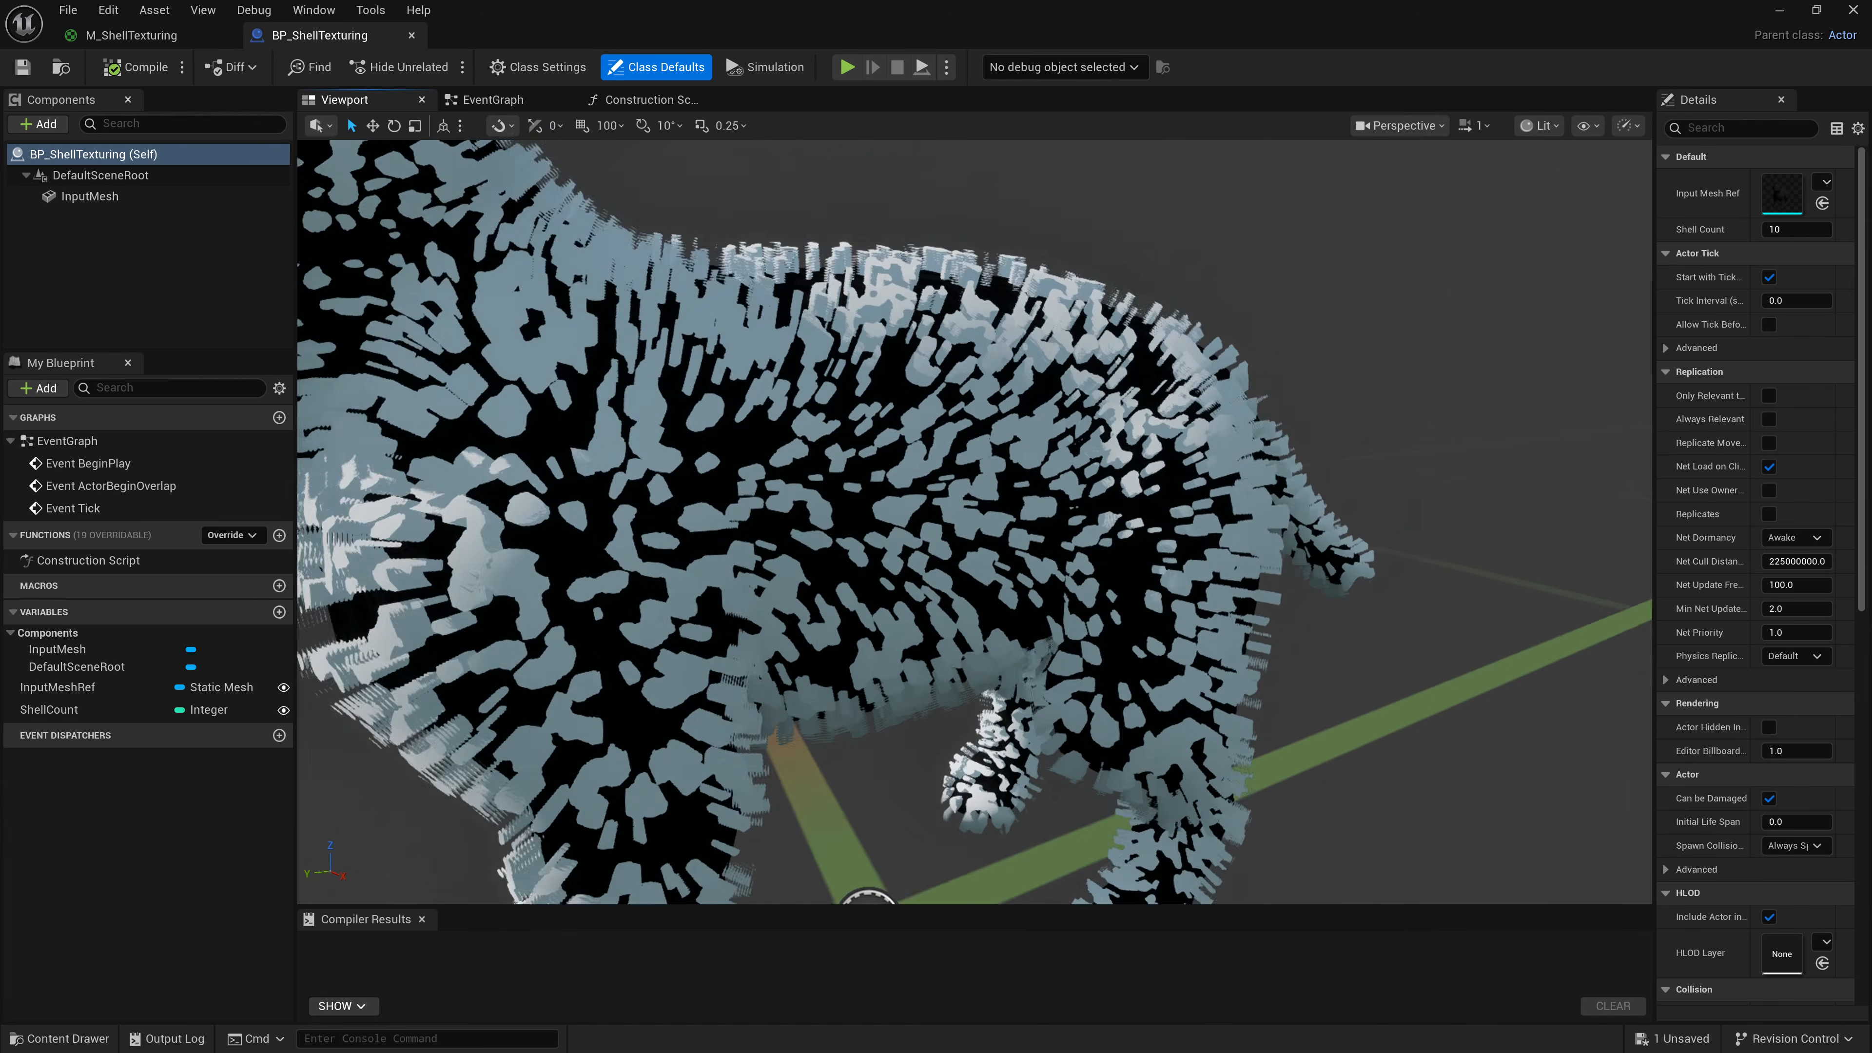
left_click_drag(973, 531, 1386, 531, "alt")
scroll(973, 530, "down", 4)
scroll(973, 531, "up", 4)
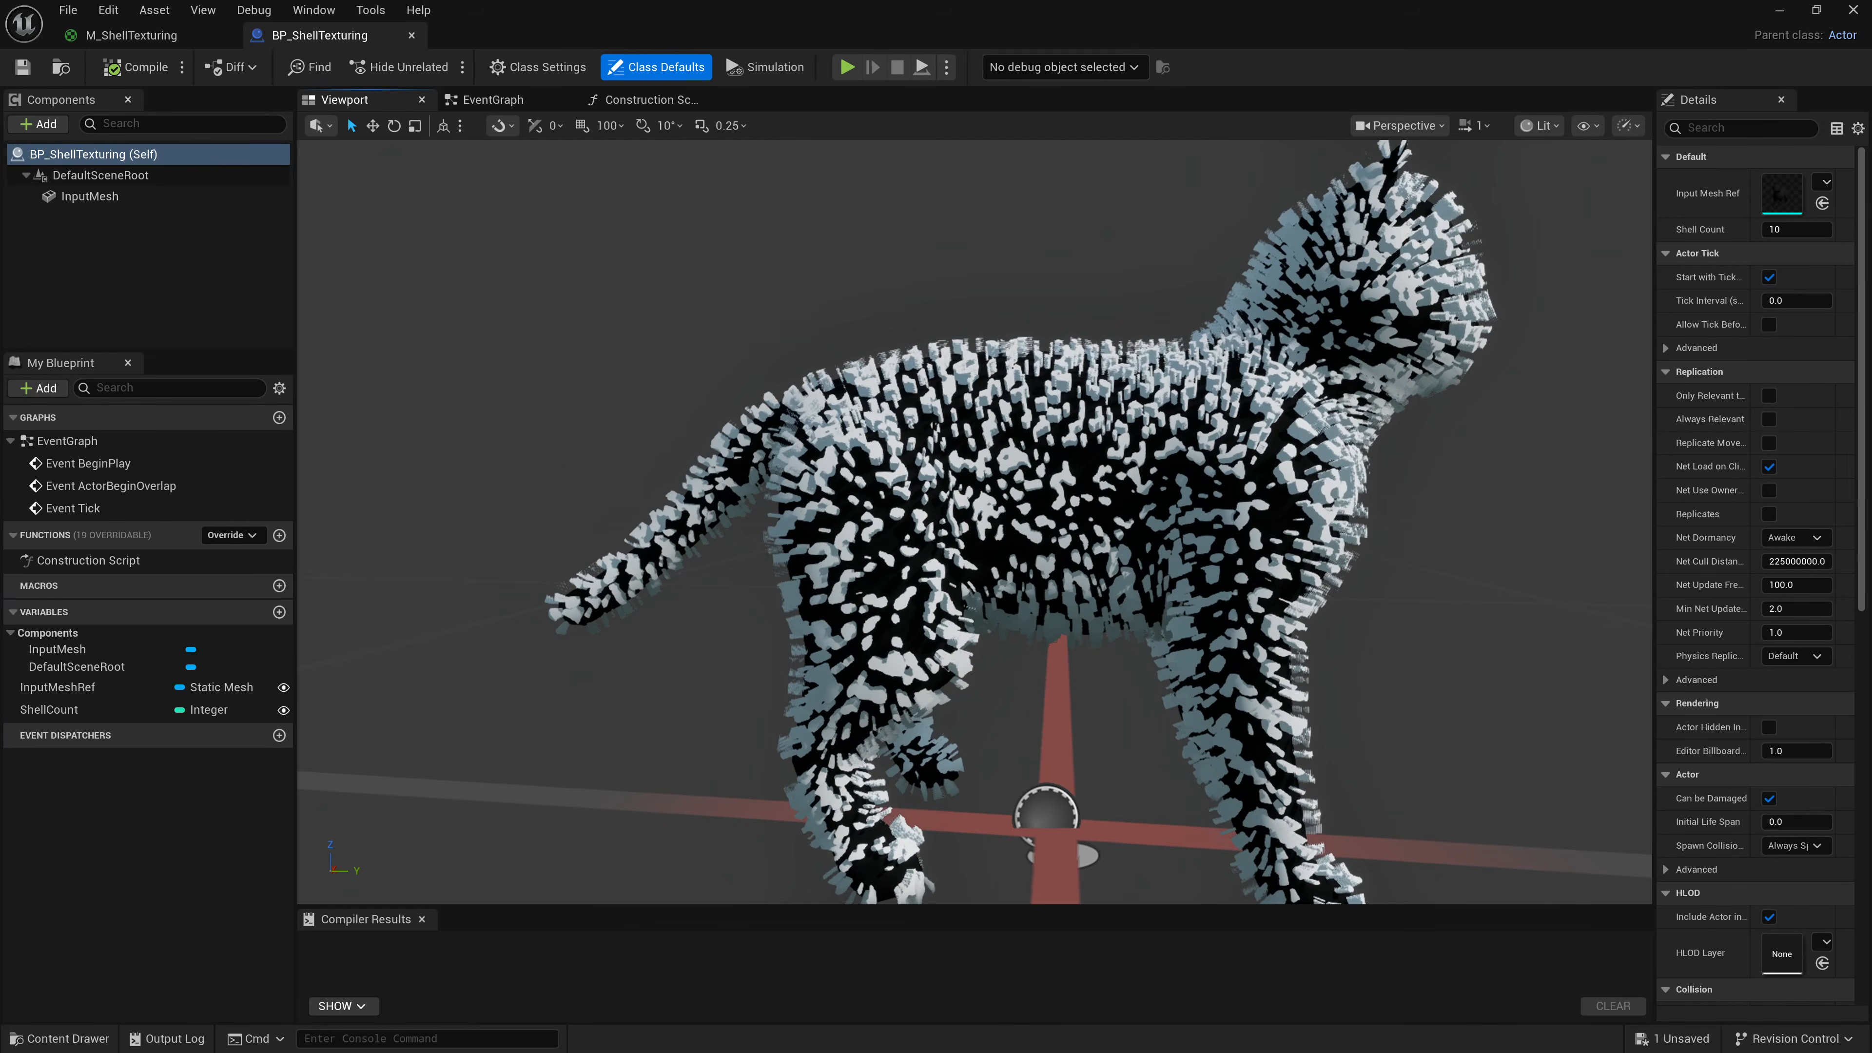
left_click_drag(973, 531, 884, 524, "alt")
left_click_drag(1148, 498, 1017, 534, "alt")
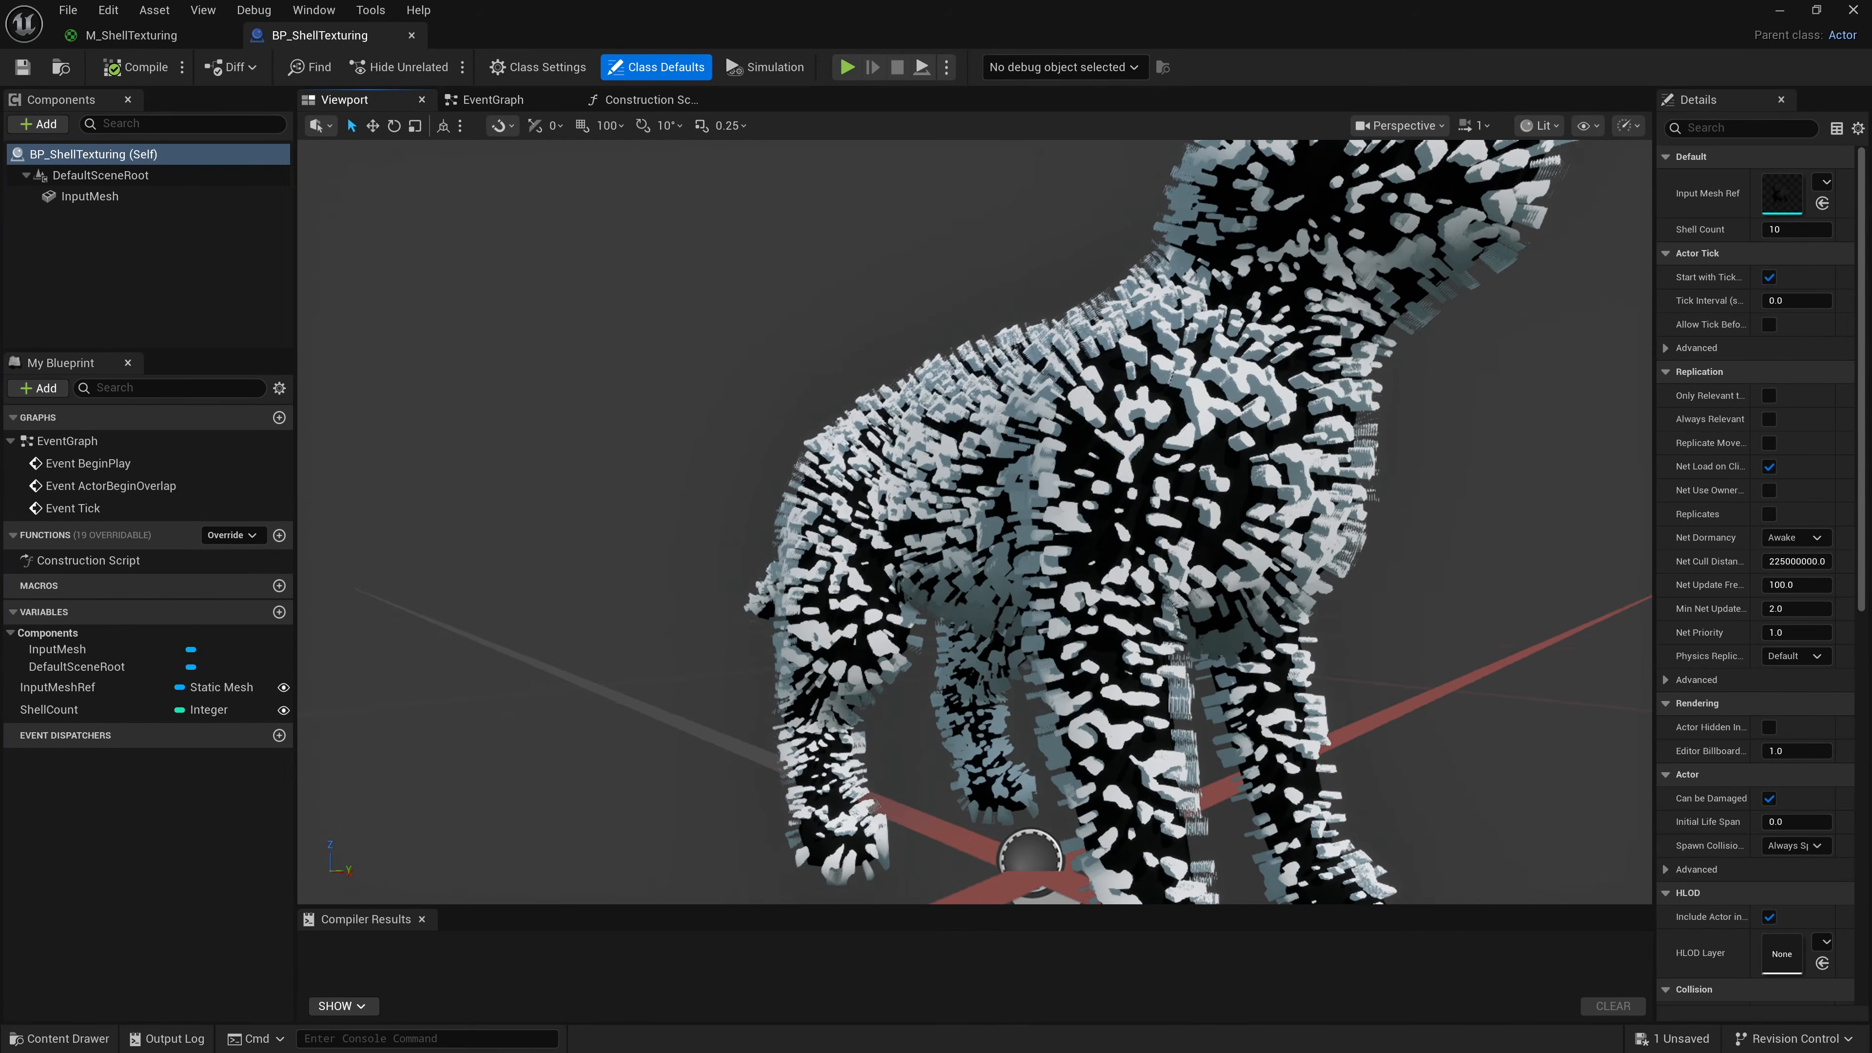
scroll(1148, 498, "up", 4)
left_click_drag(1148, 499, 1338, 505, "alt")
scroll(1148, 499, "down", 6)
scroll(1148, 498, "up", 2)
left_click_drag(1148, 498, 1080, 477, "alt")
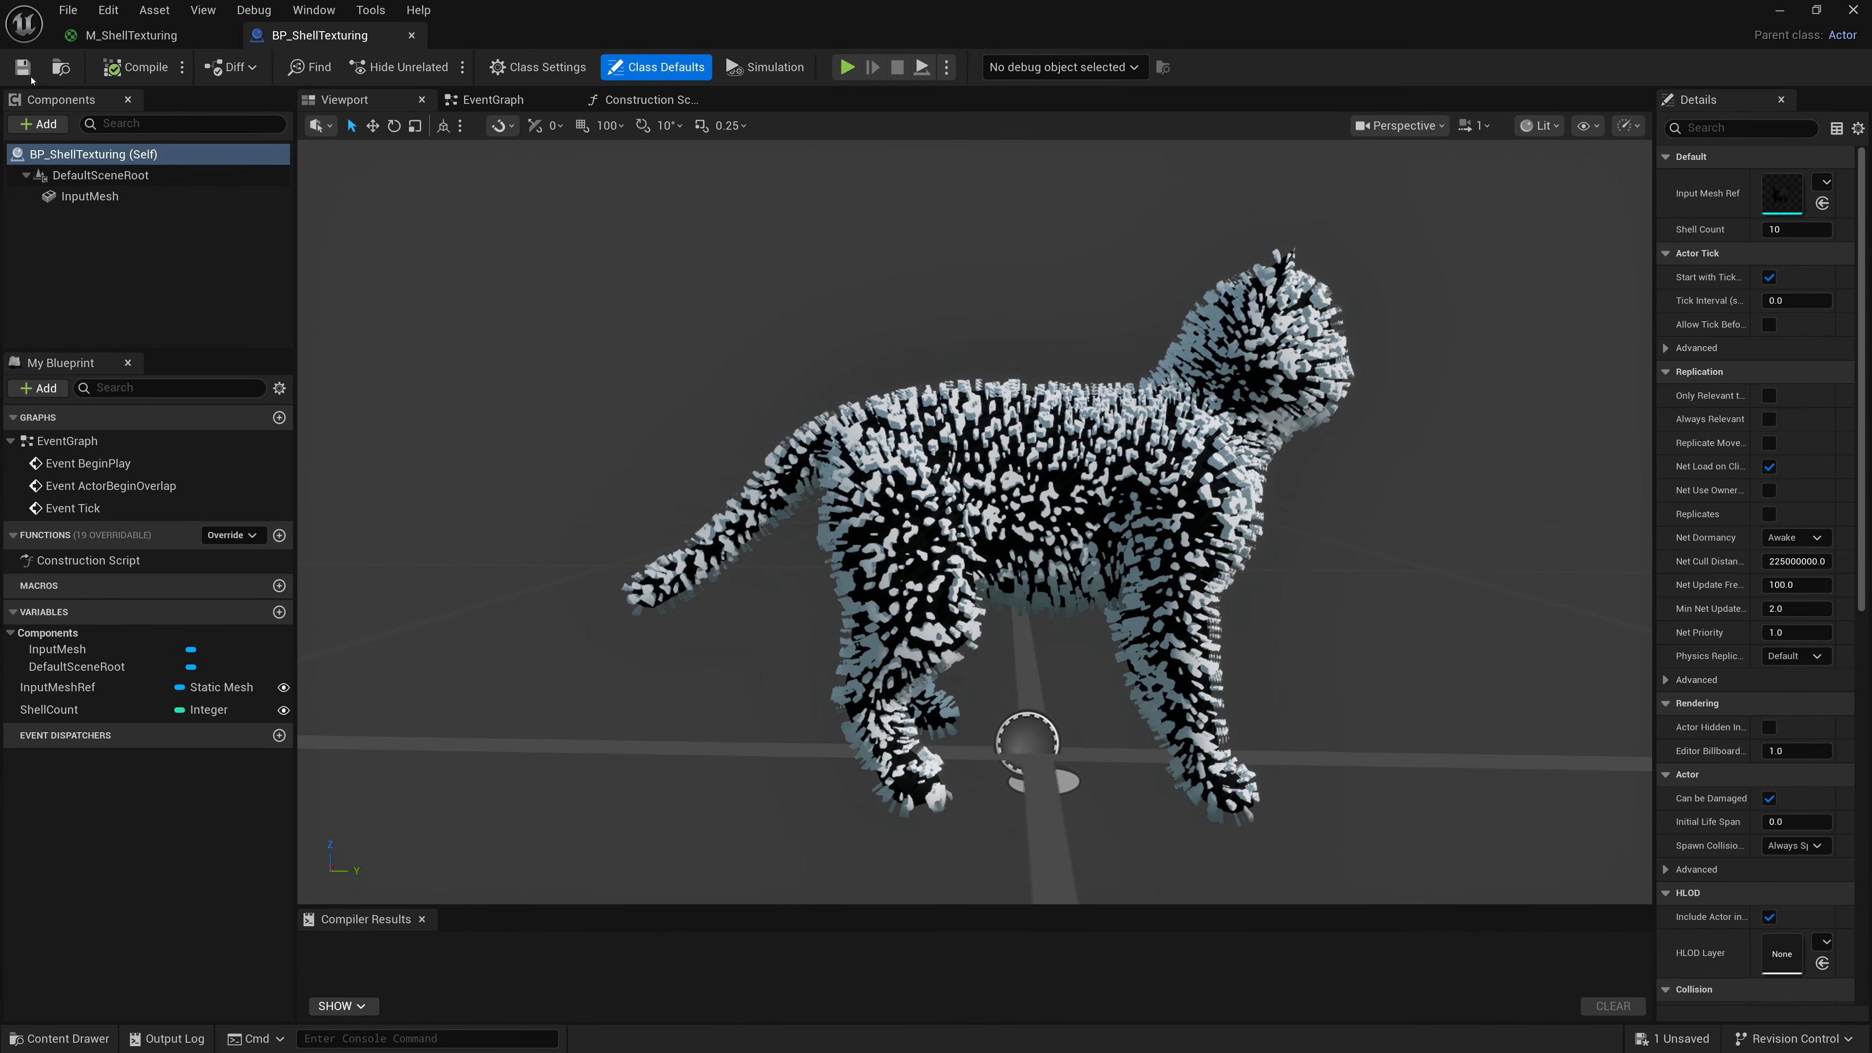
left_click(1779, 10)
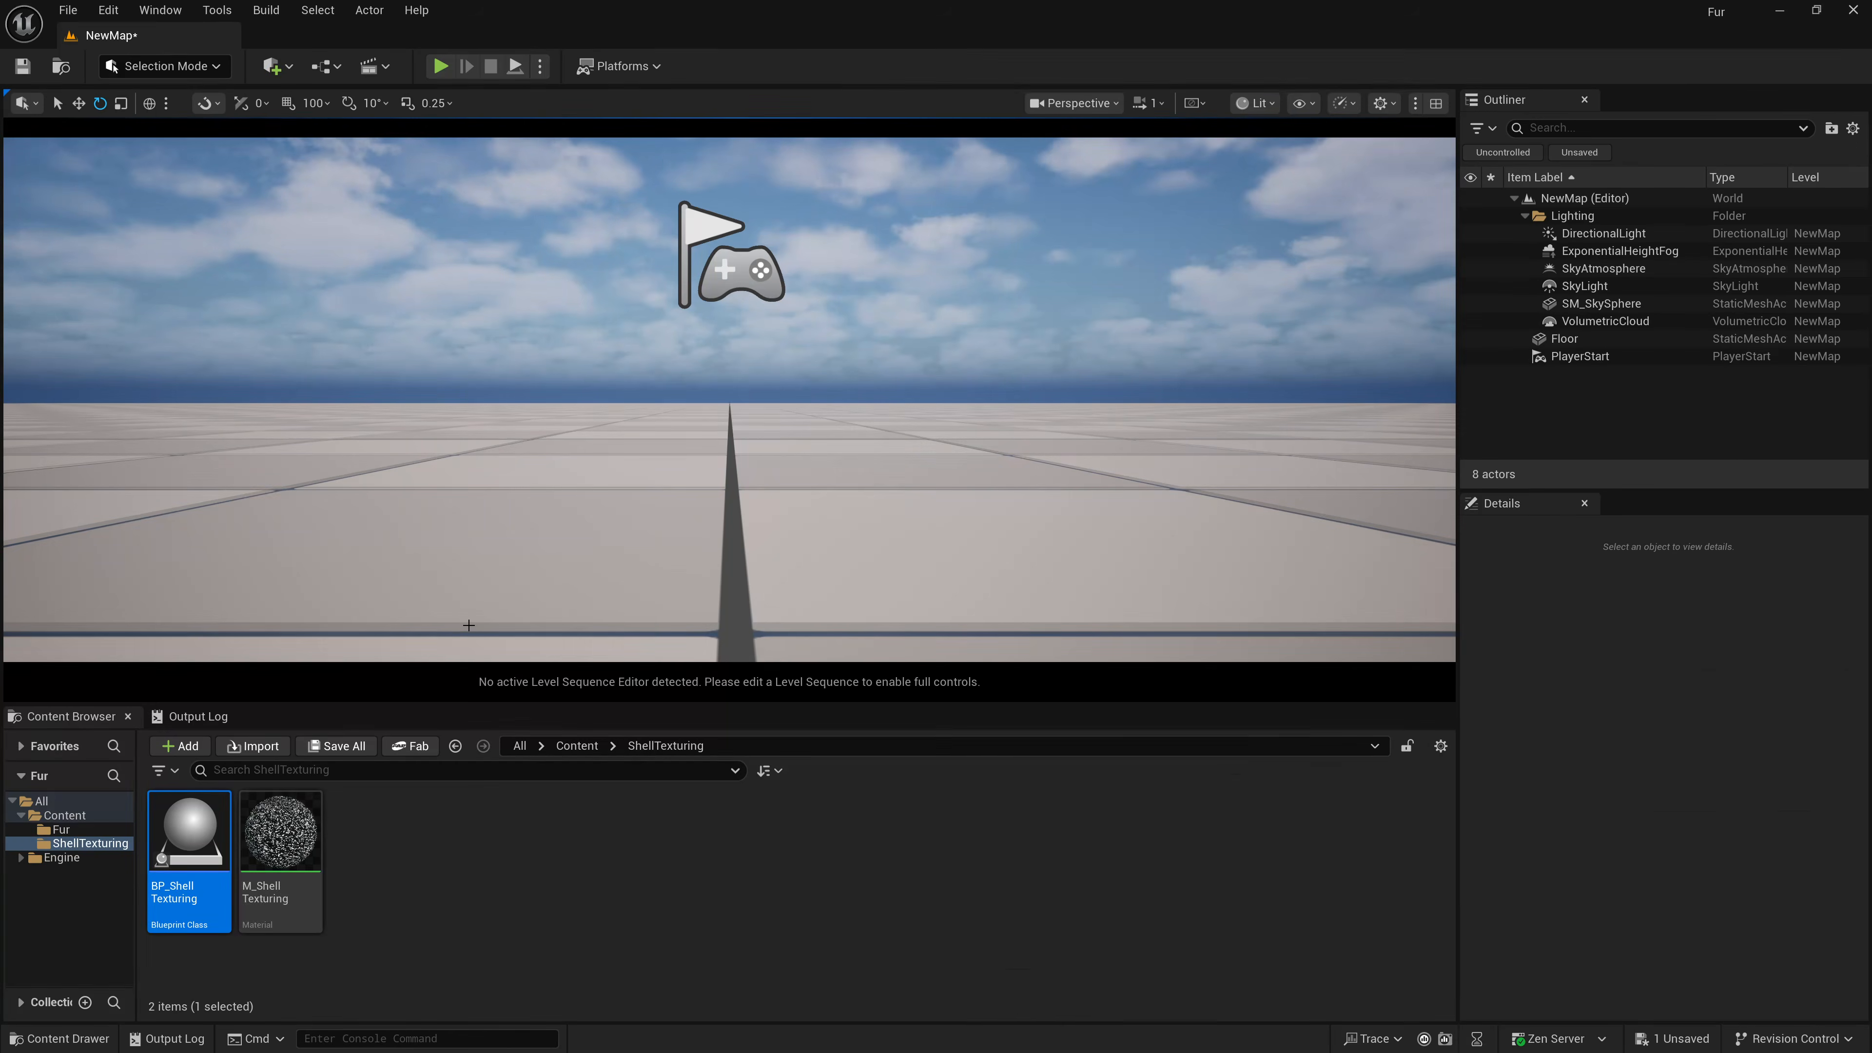
Place BP_ShellTexturing into the level and switch the viewport to game view.
left_click_drag(189, 834, 747, 563)
key("g")
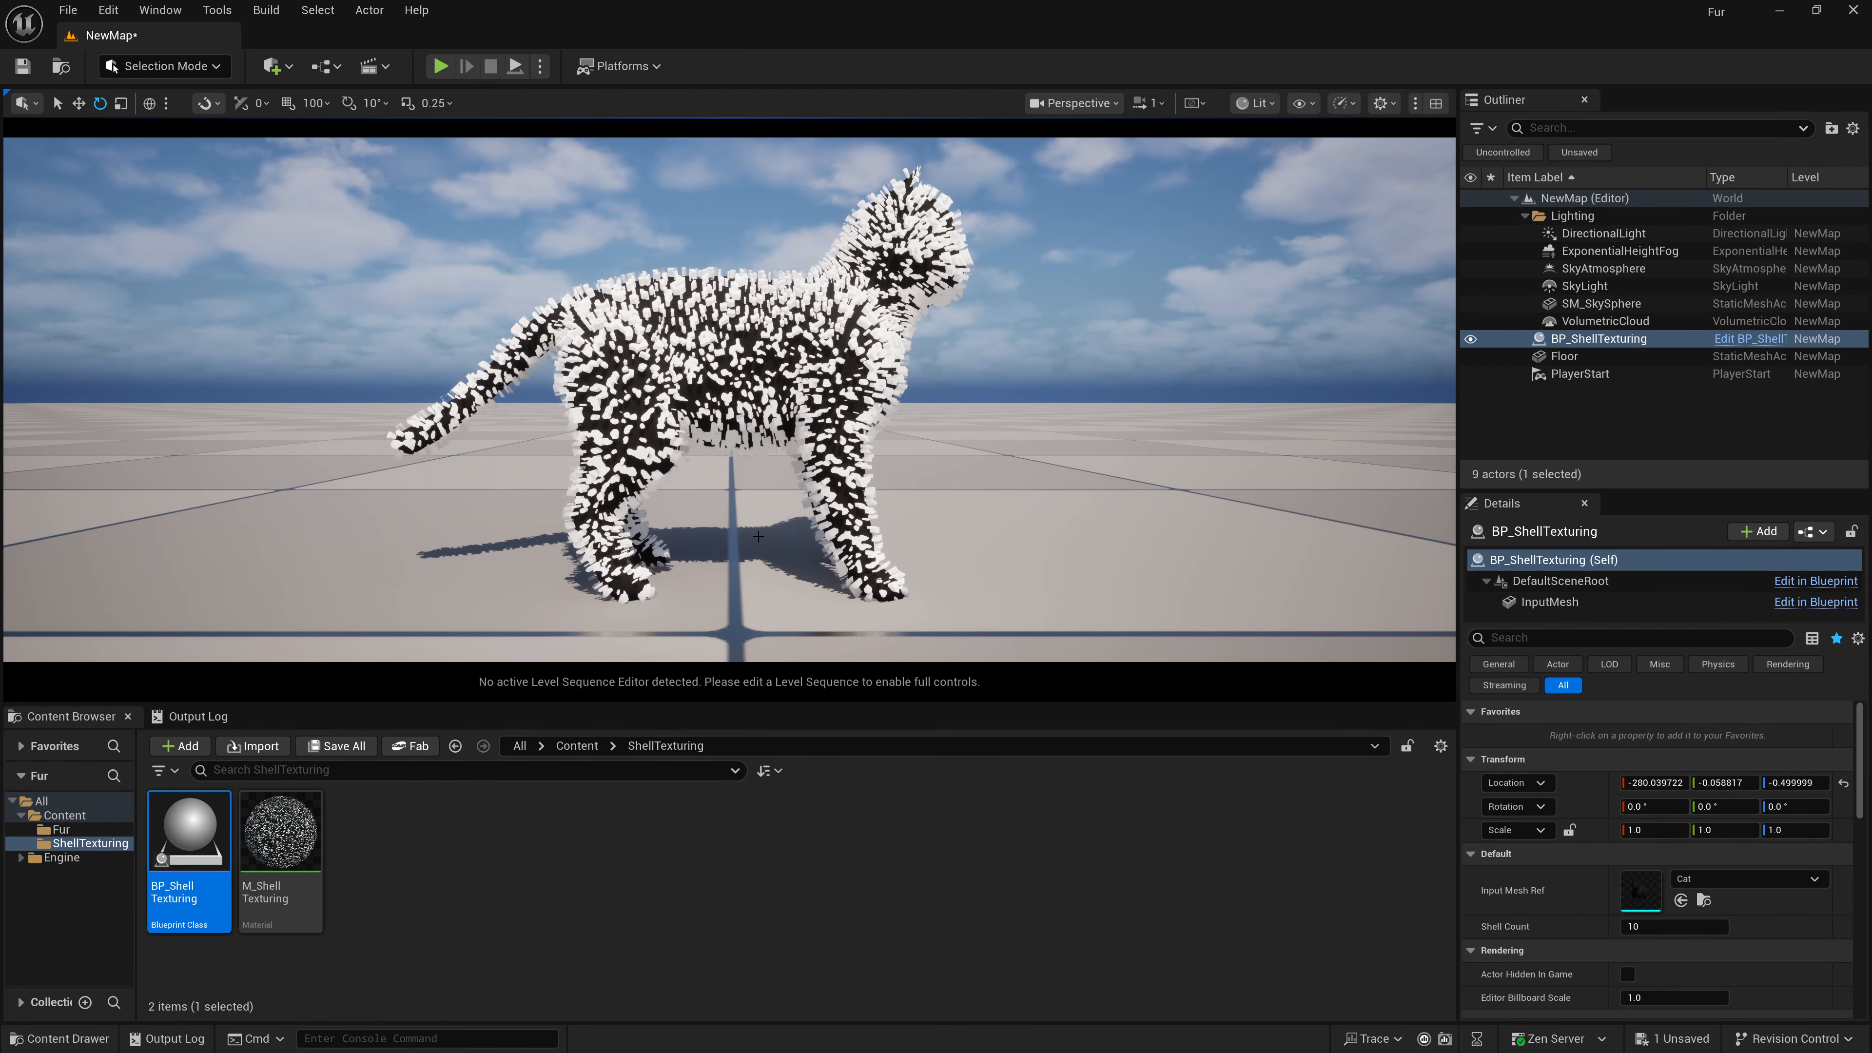
Create a material instance of M_ShellTexturing, keeping the default name.
right_click(275, 837)
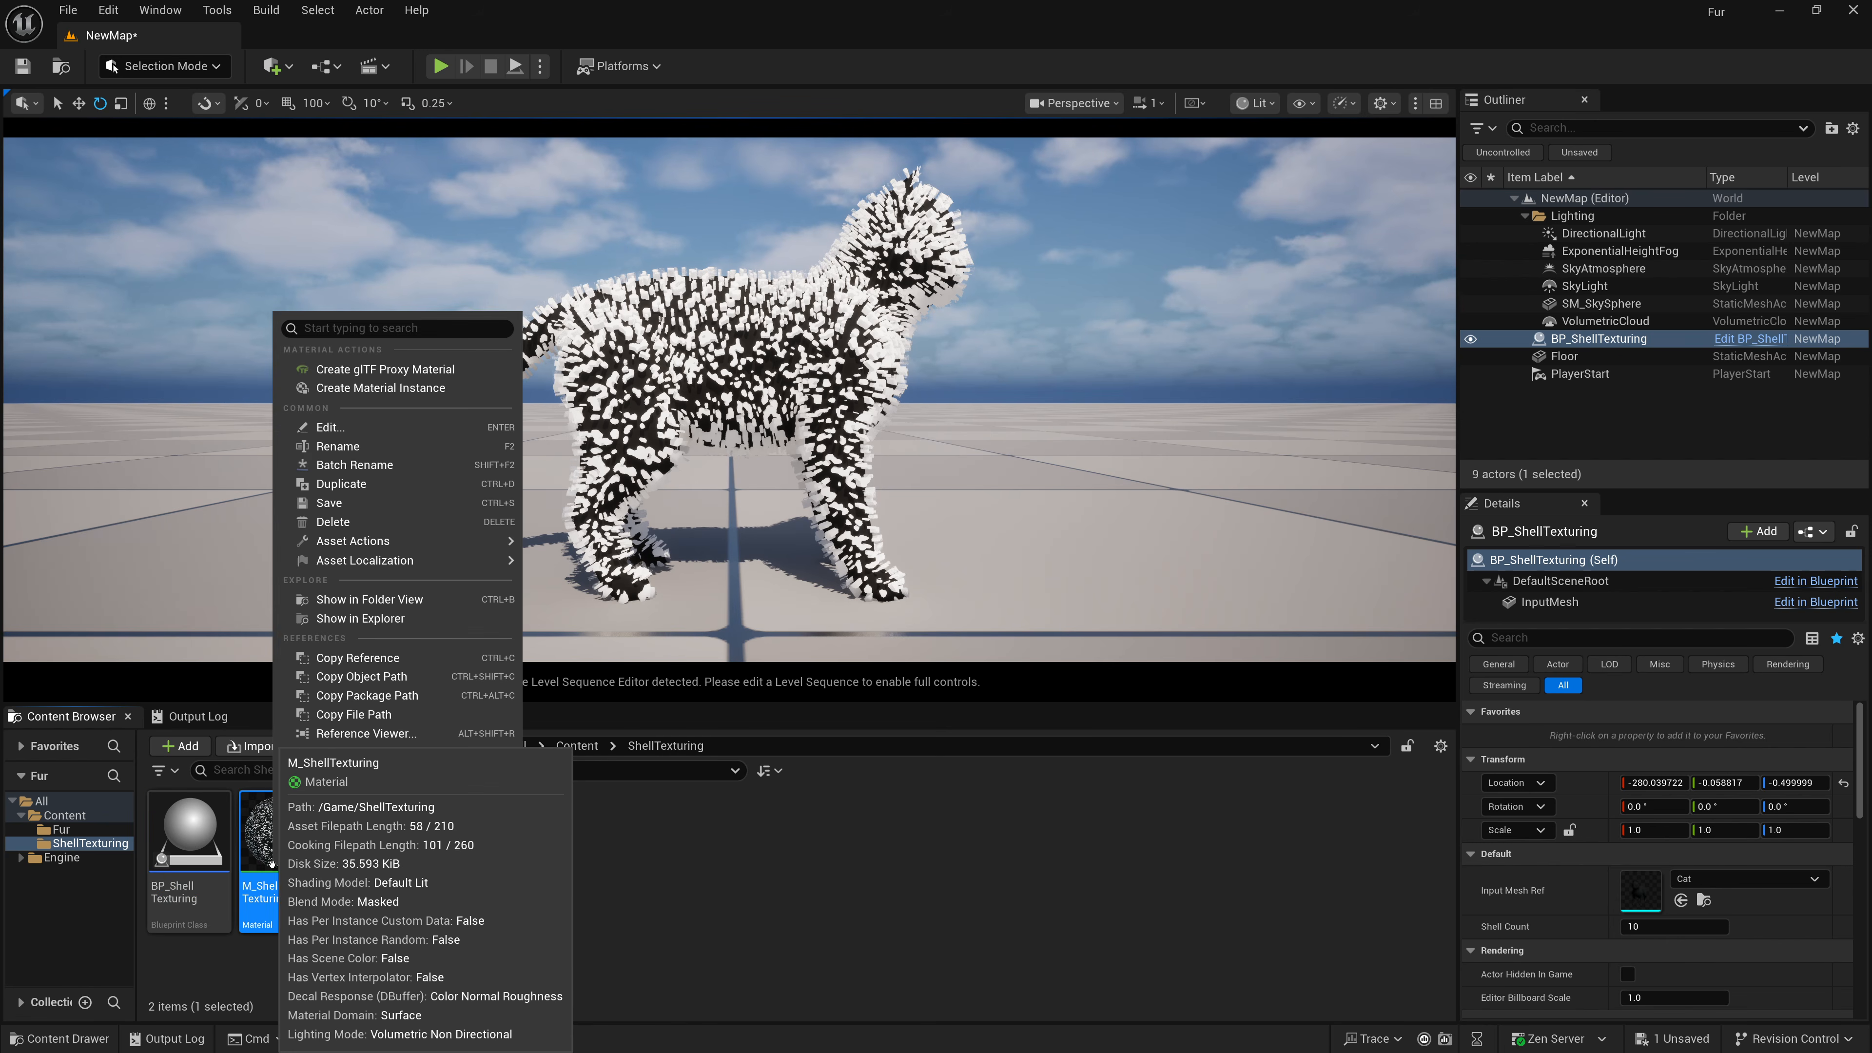
left_click(380, 388)
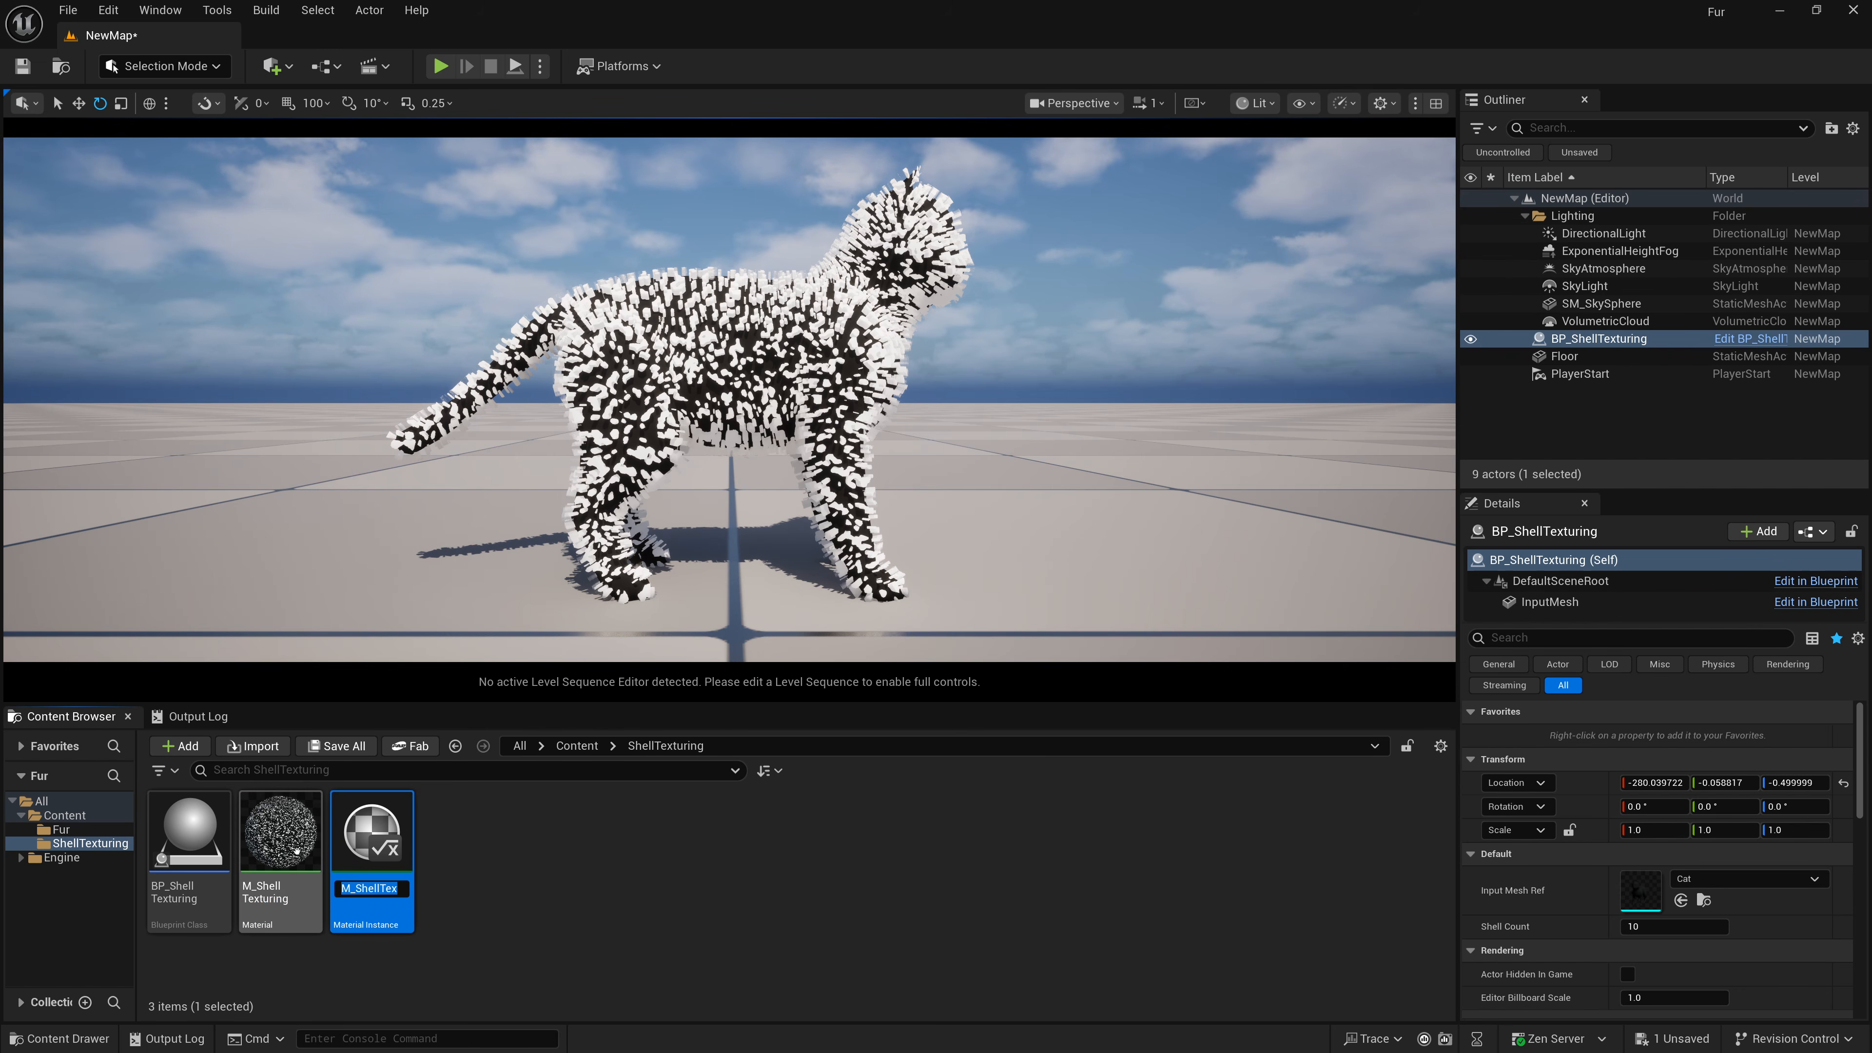
key("Return")
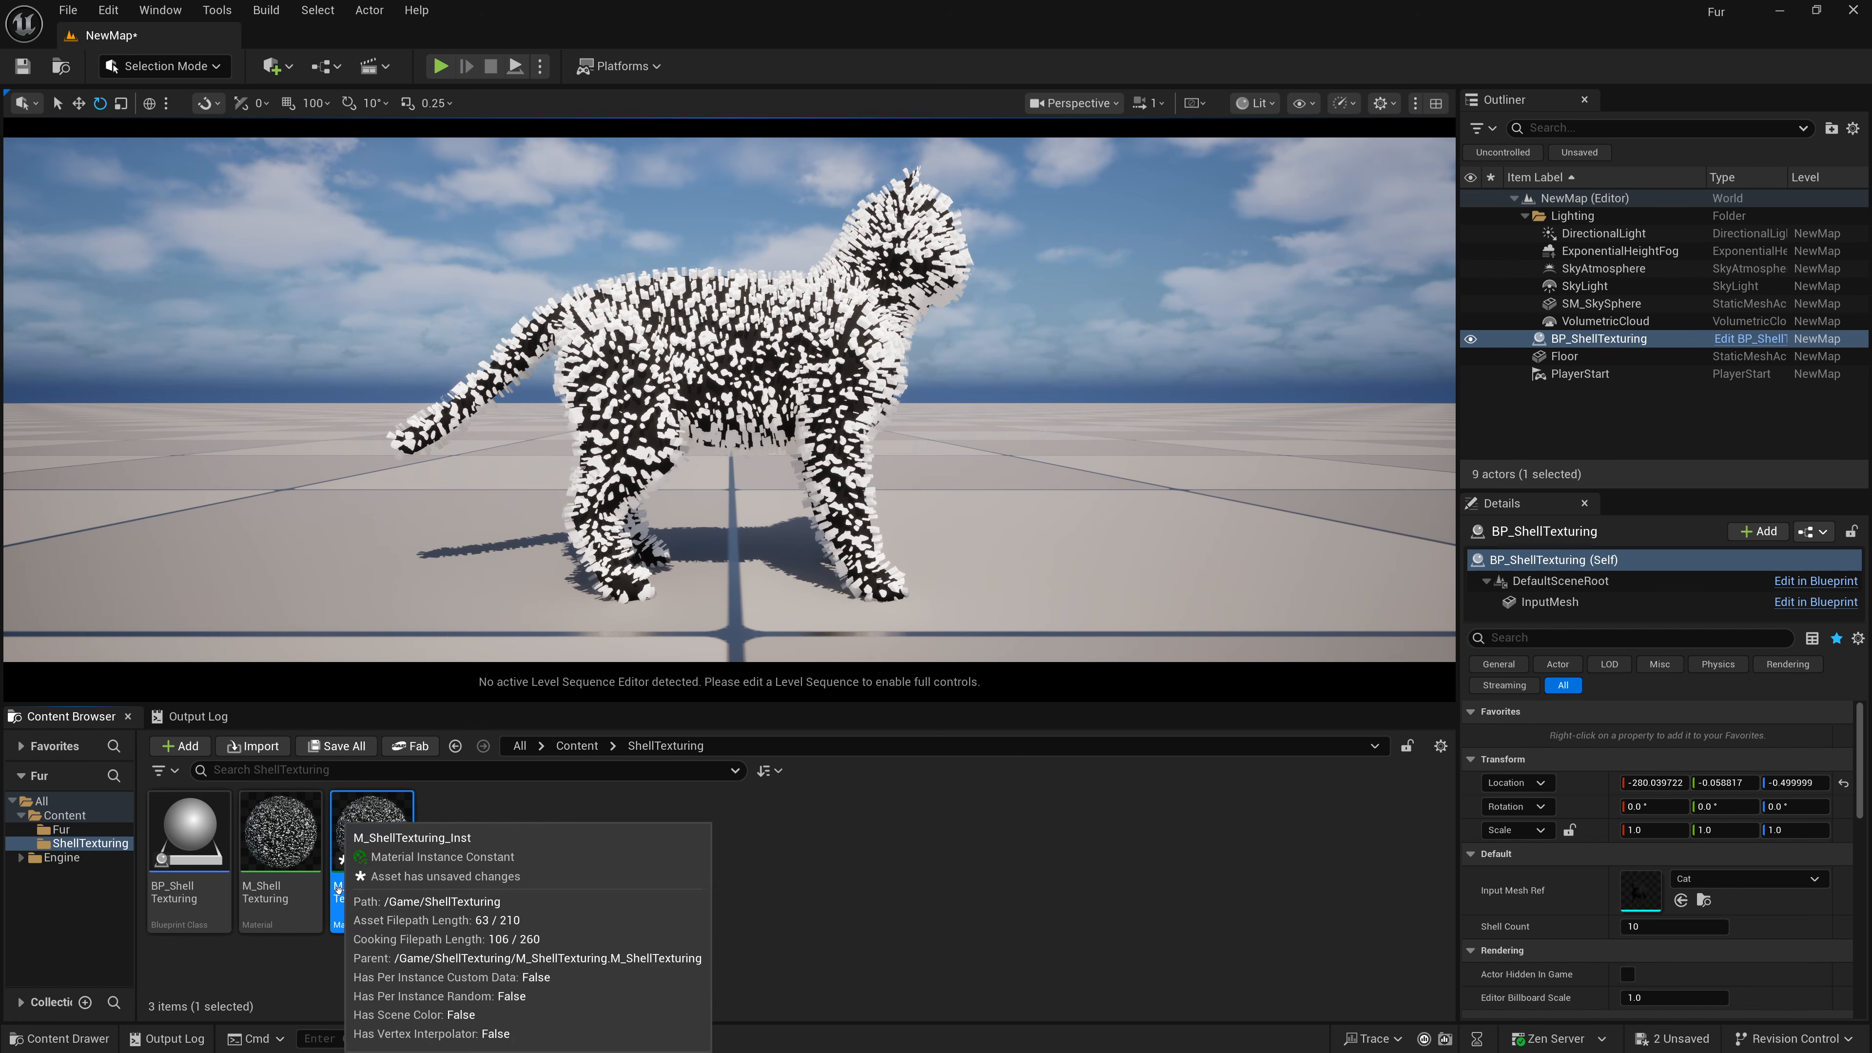
Set the Create Dynamic Material Instance node's source material to the new material instance, compile and save the blueprint.
double_click(208, 841)
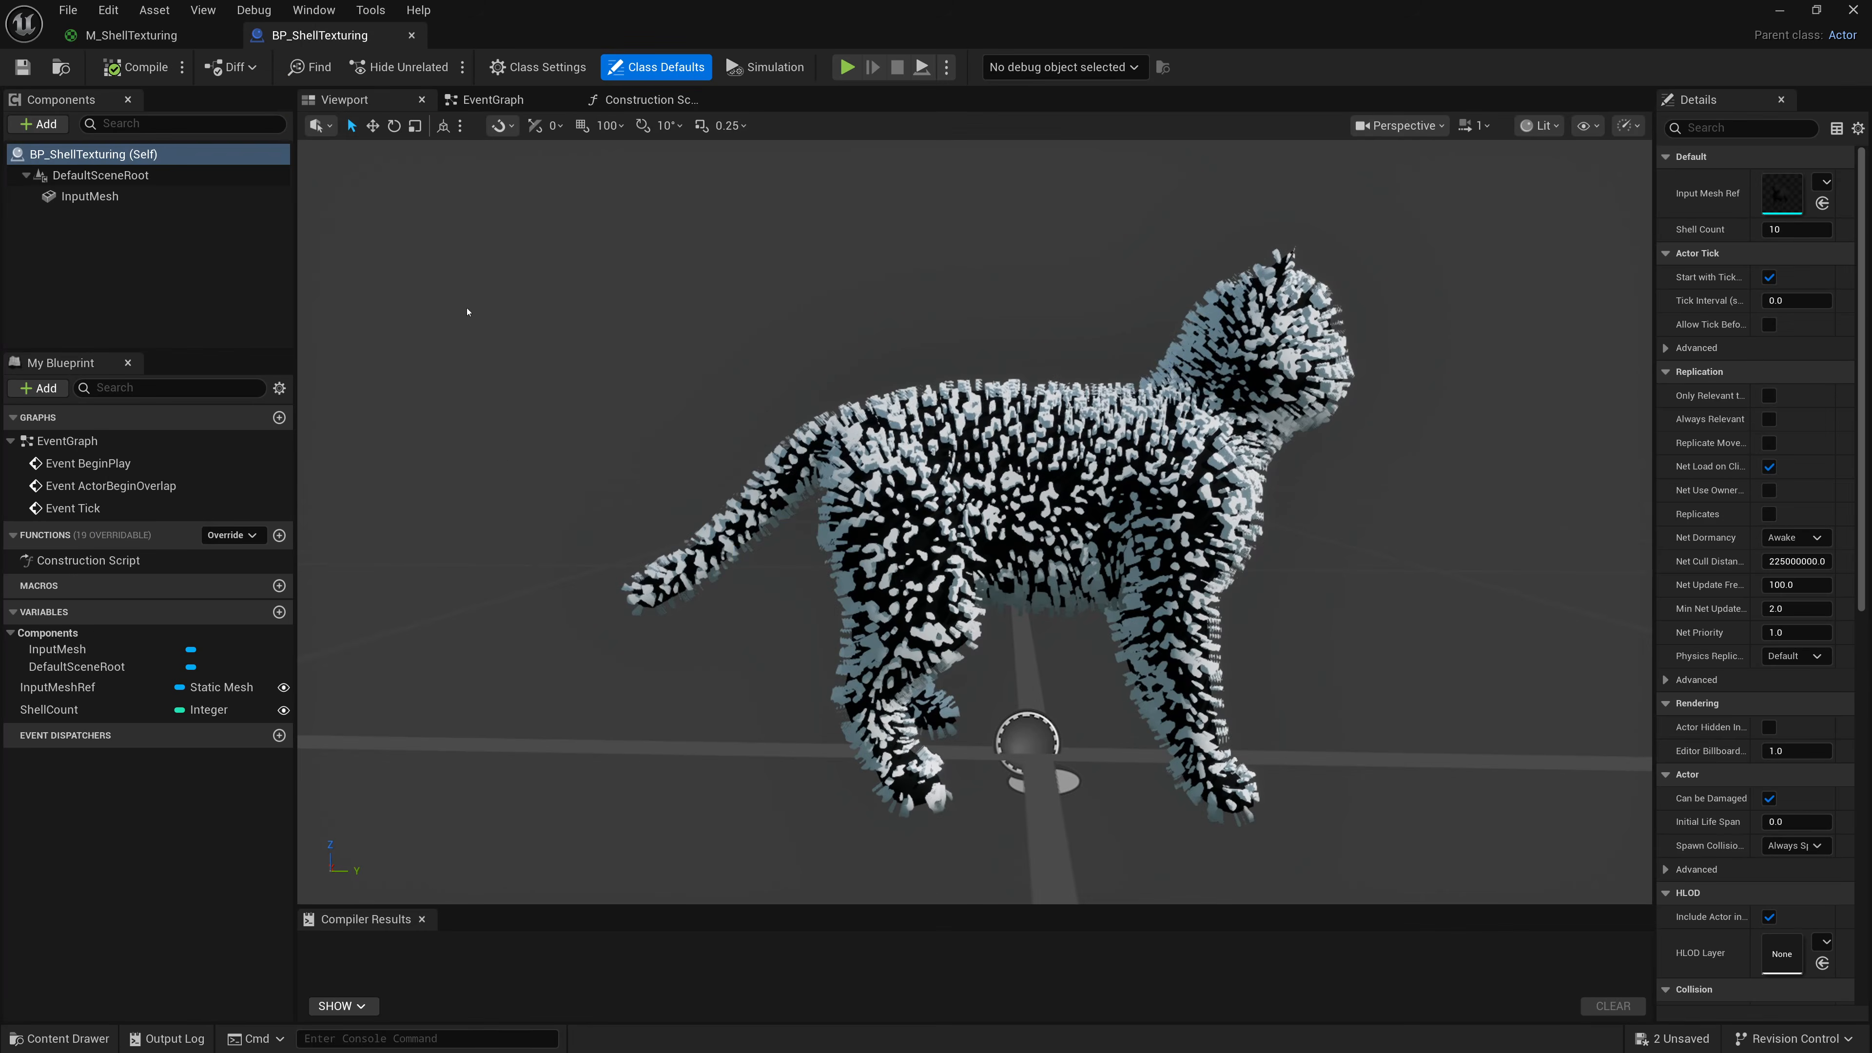
left_click(508, 99)
left_click(648, 100)
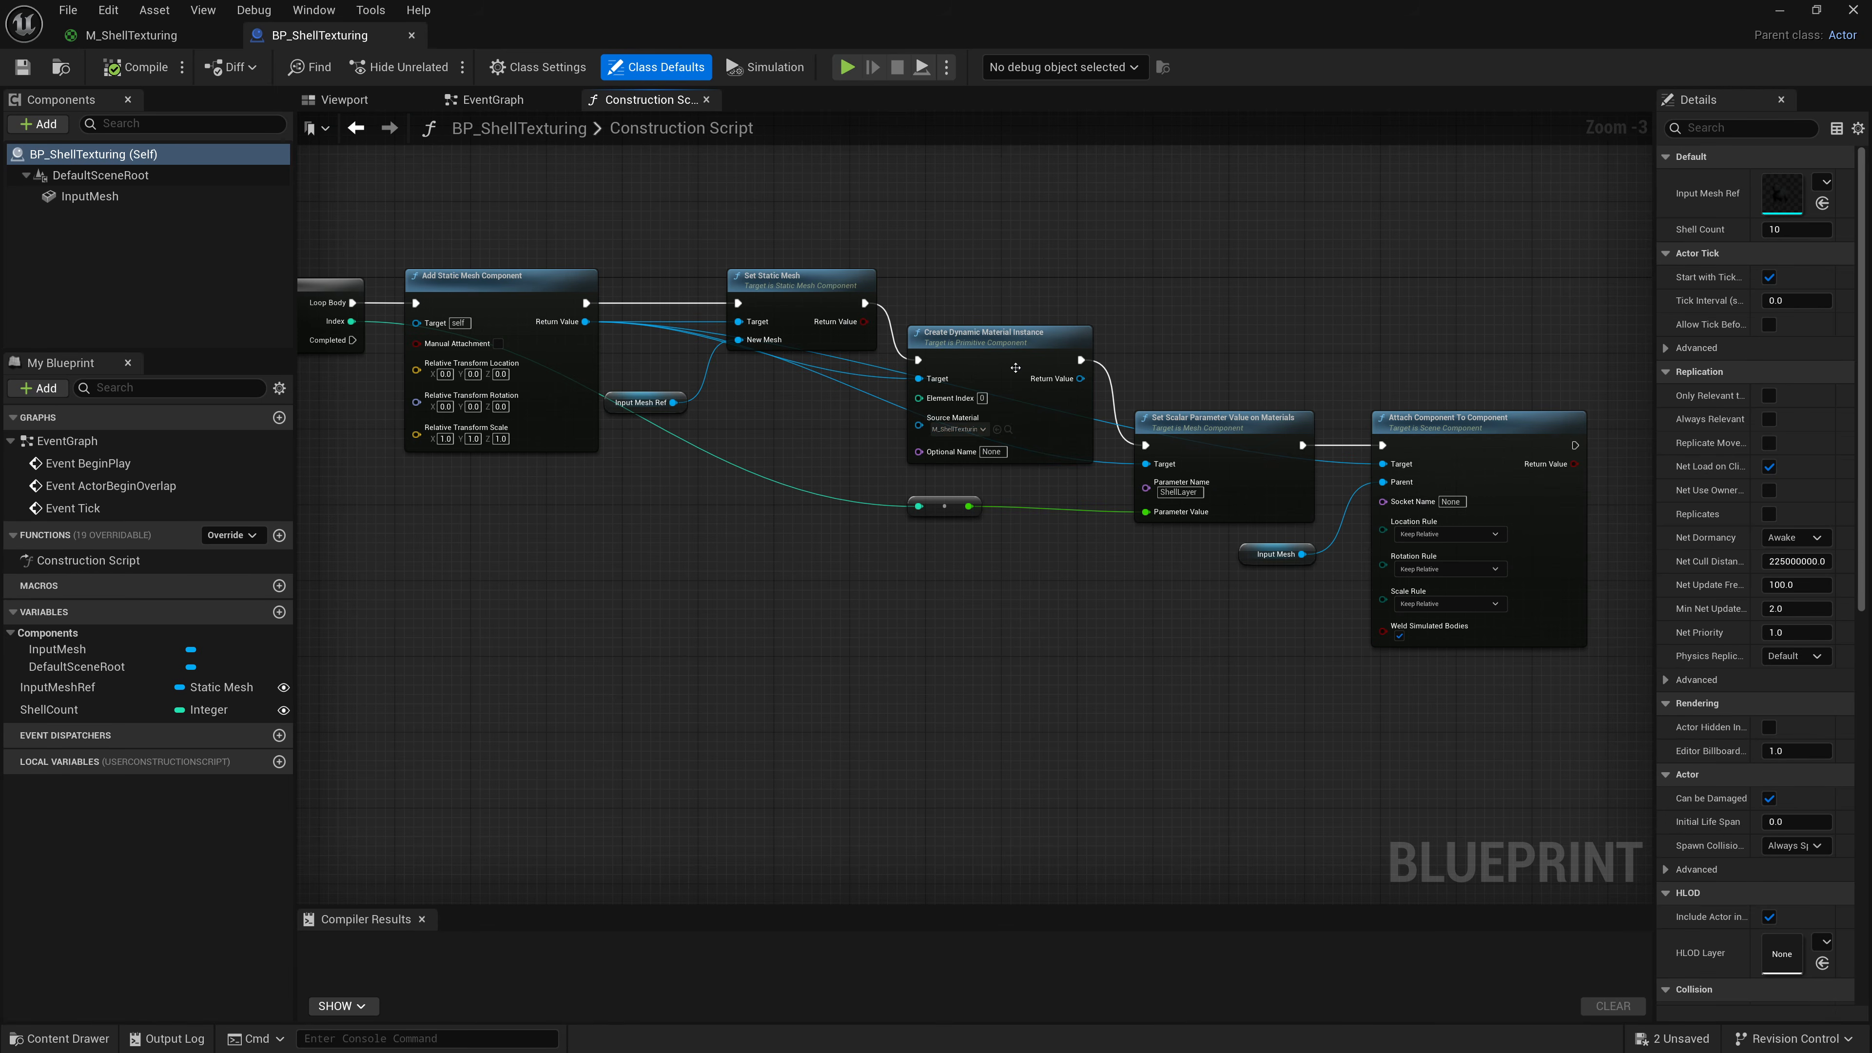
left_click(956, 429)
left_click(1068, 588)
key("F7")
key("ctrl+s")
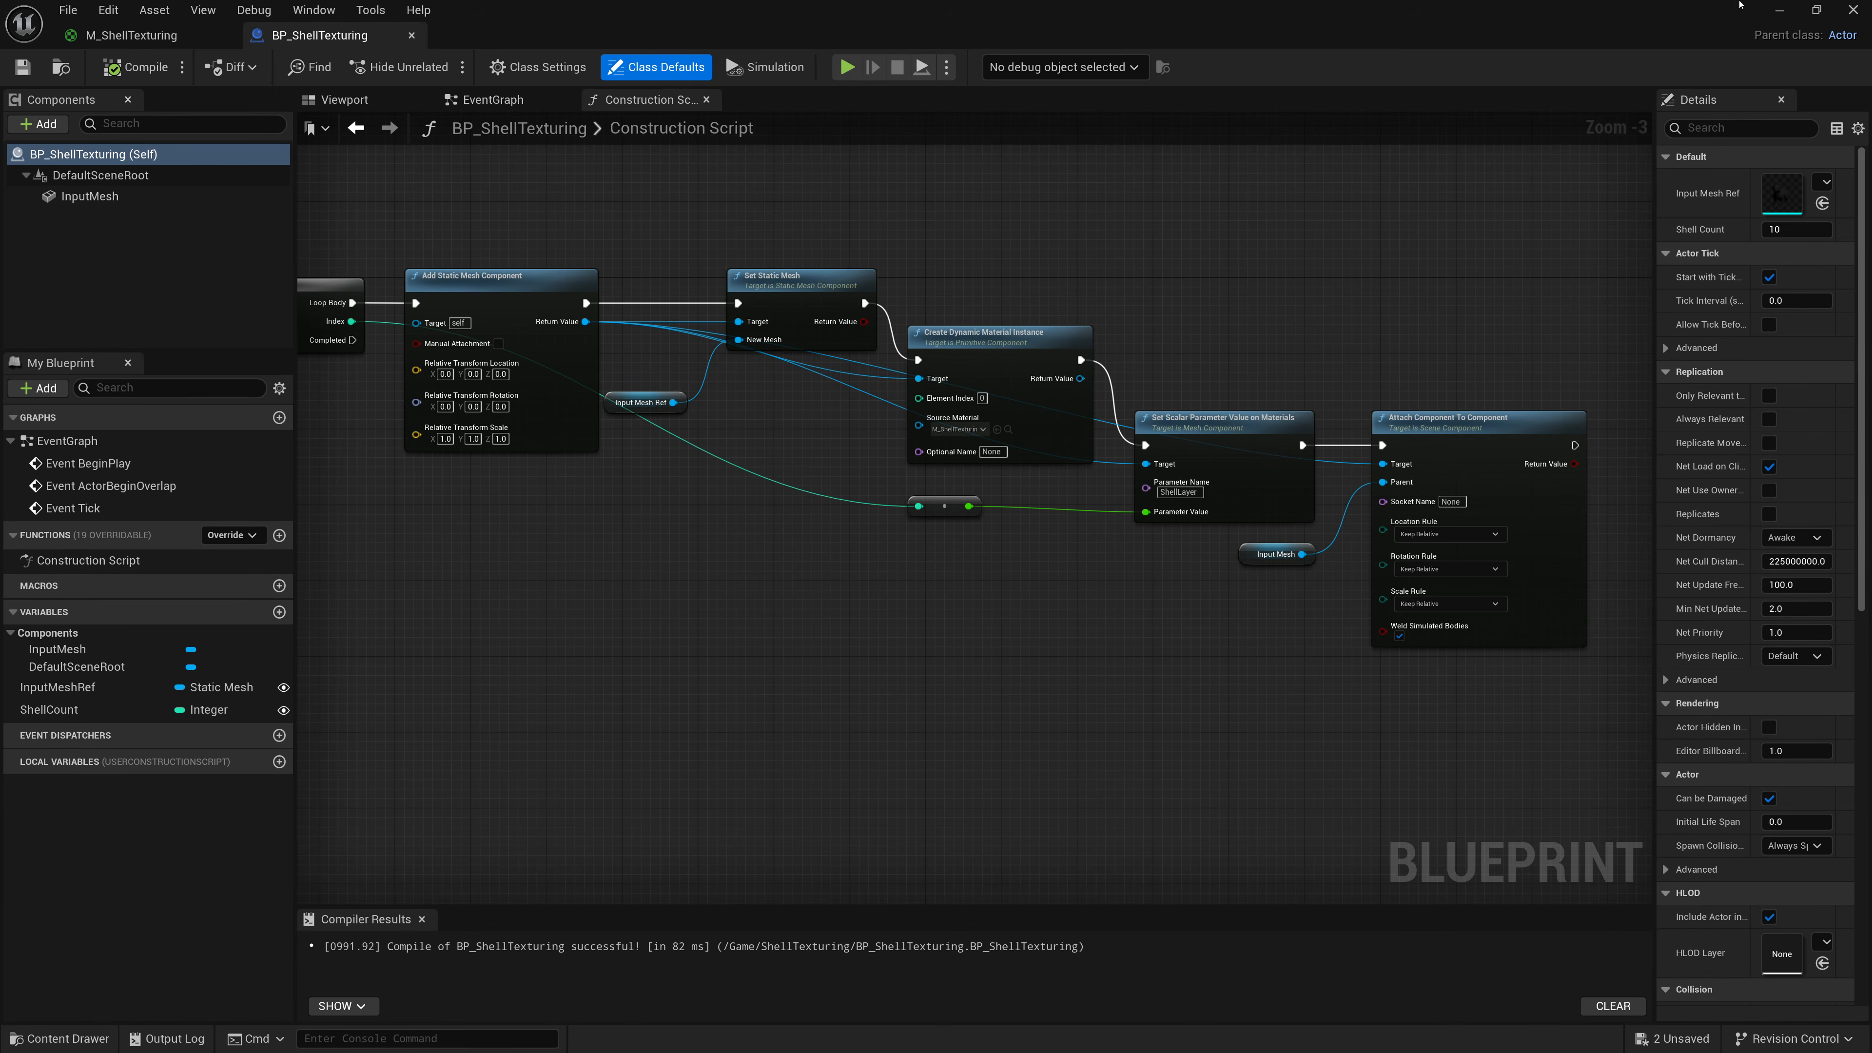
Open the new material instance in a docked editor and set its uvScale parameter to 10.
left_click(1779, 10)
double_click(373, 862)
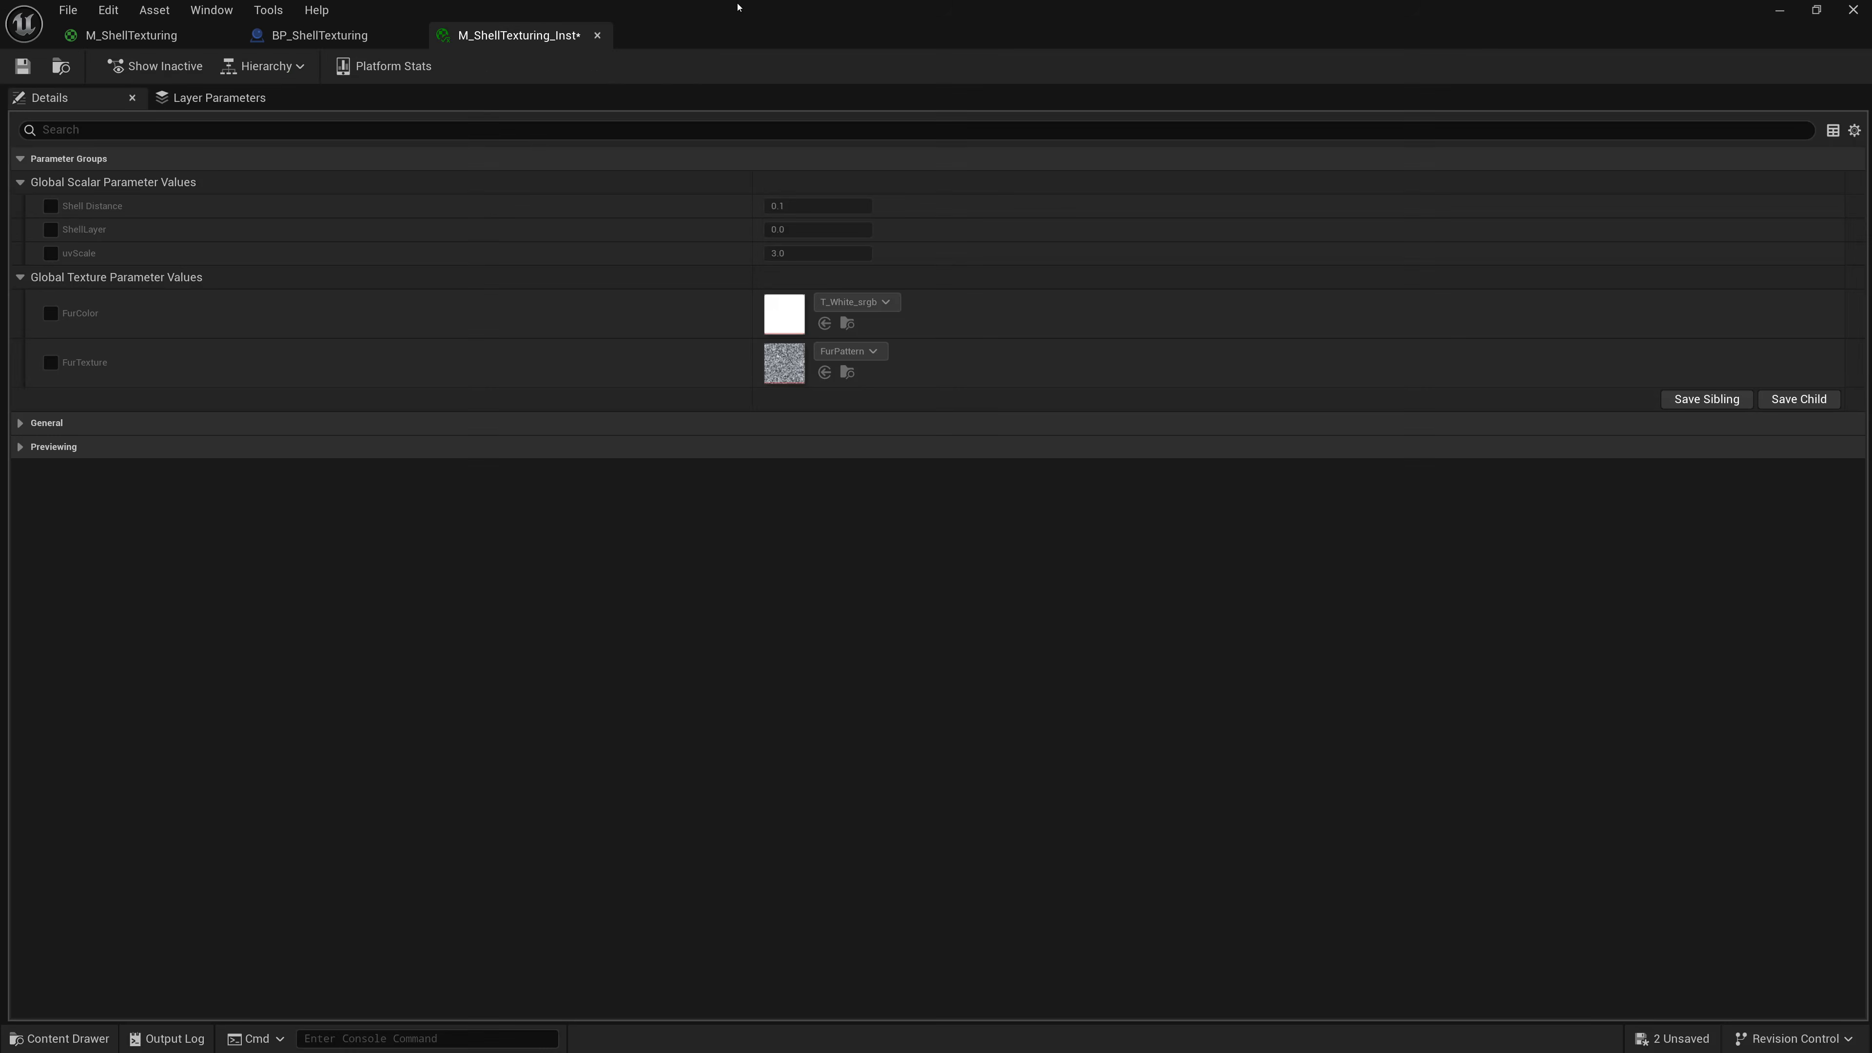
left_click_drag(739, 9, 1409, 99)
left_click(1469, 338)
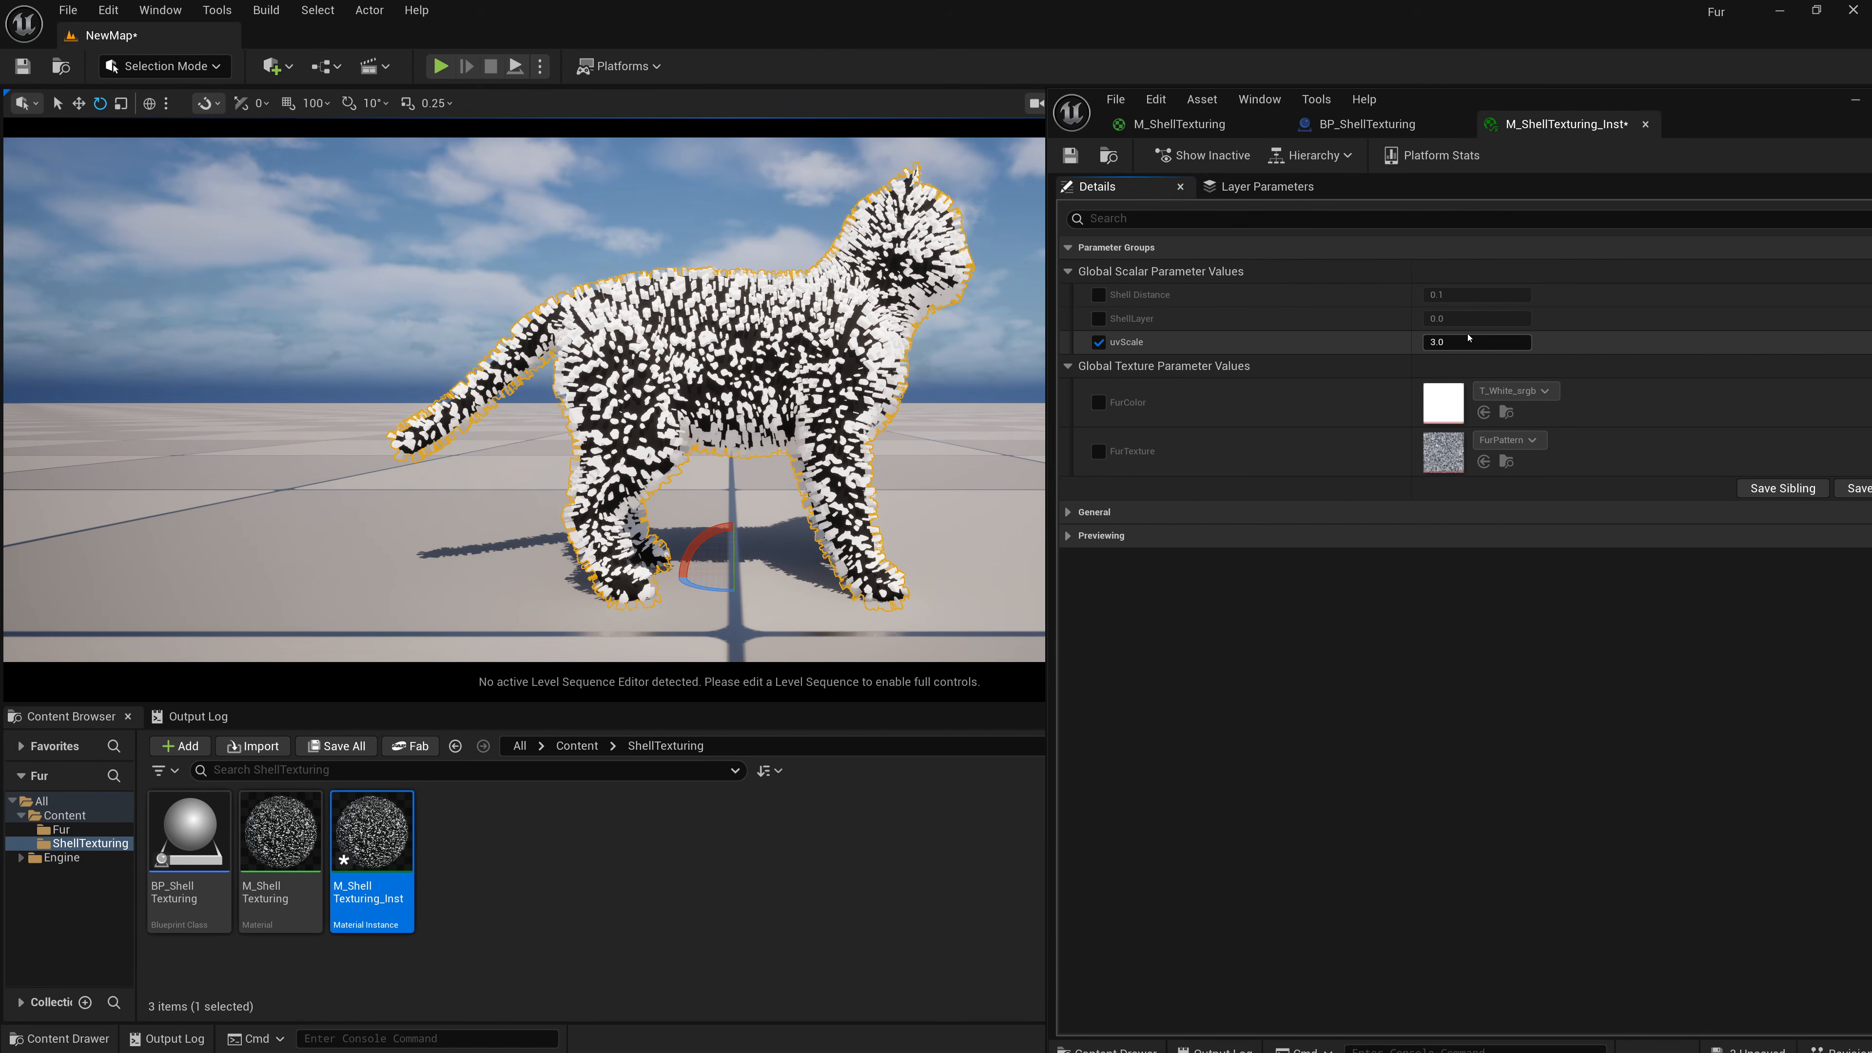
type("10")
key("Return")
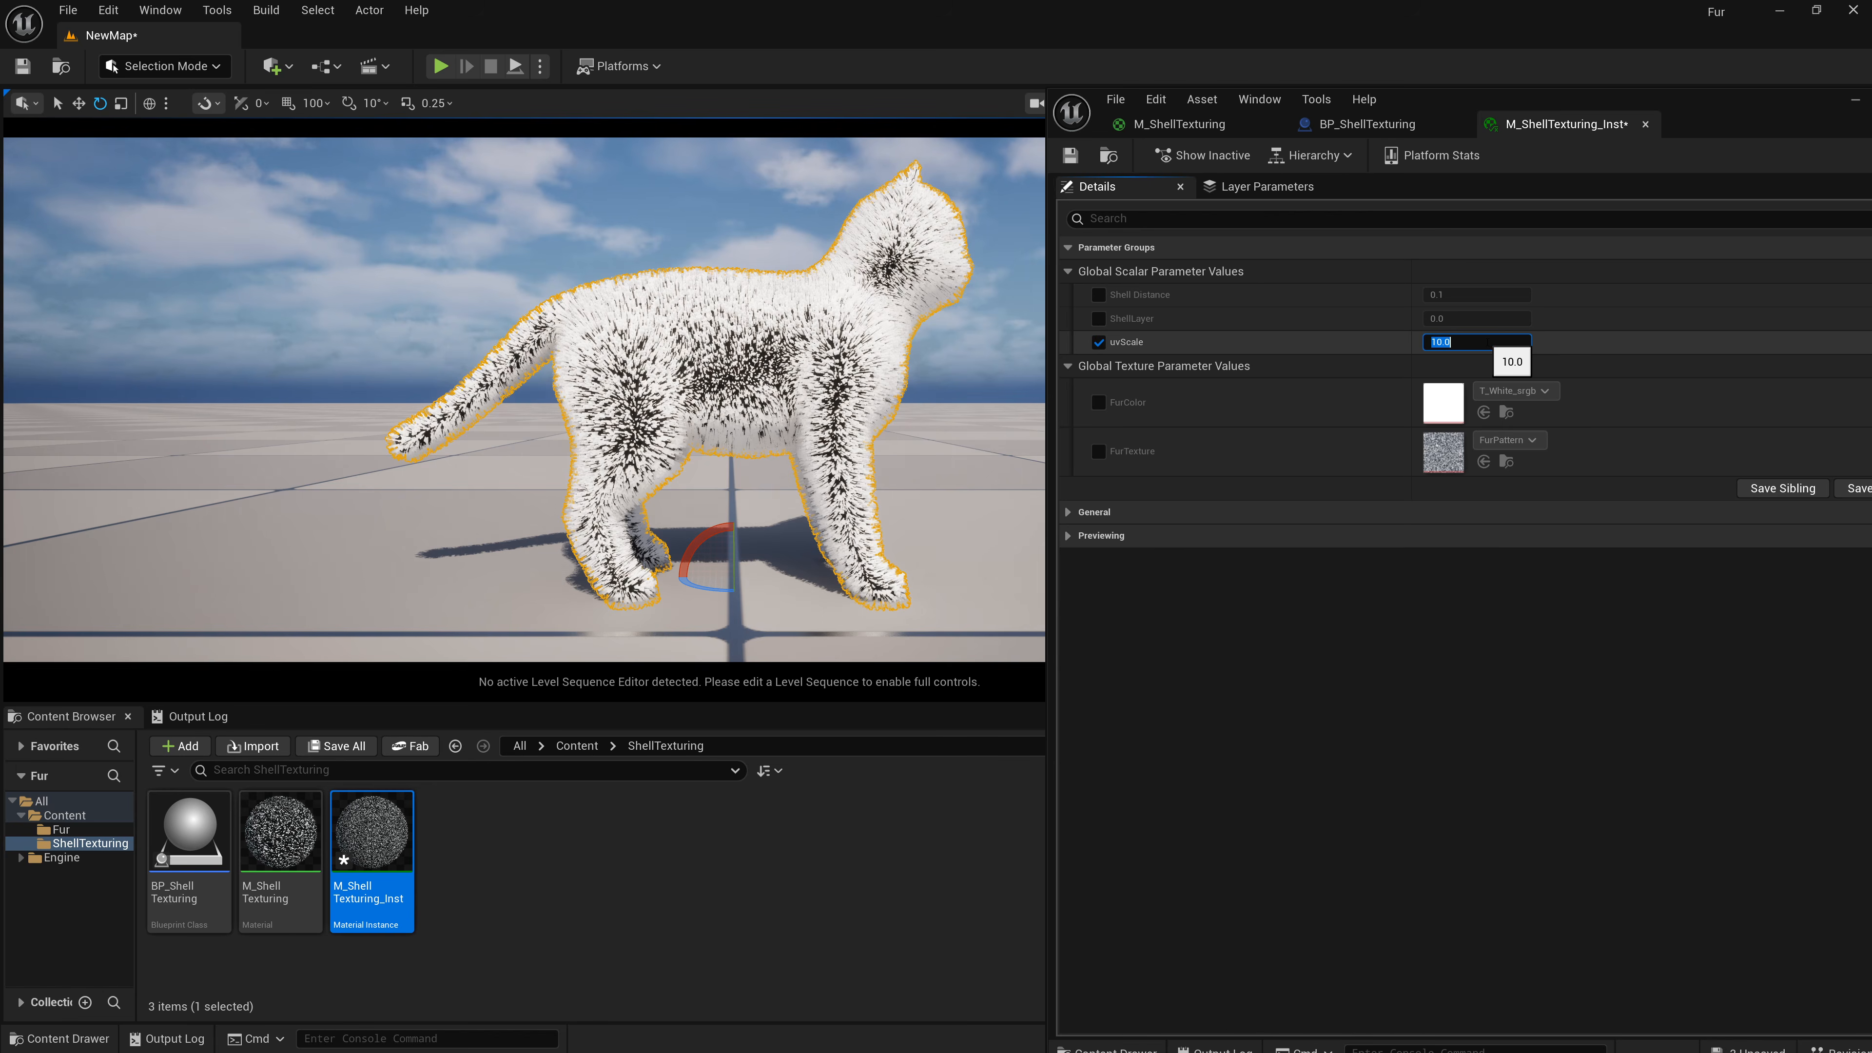
Try uvScale values of 1 and 10, finally setting uvScale to 20.
type("1")
key("Return")
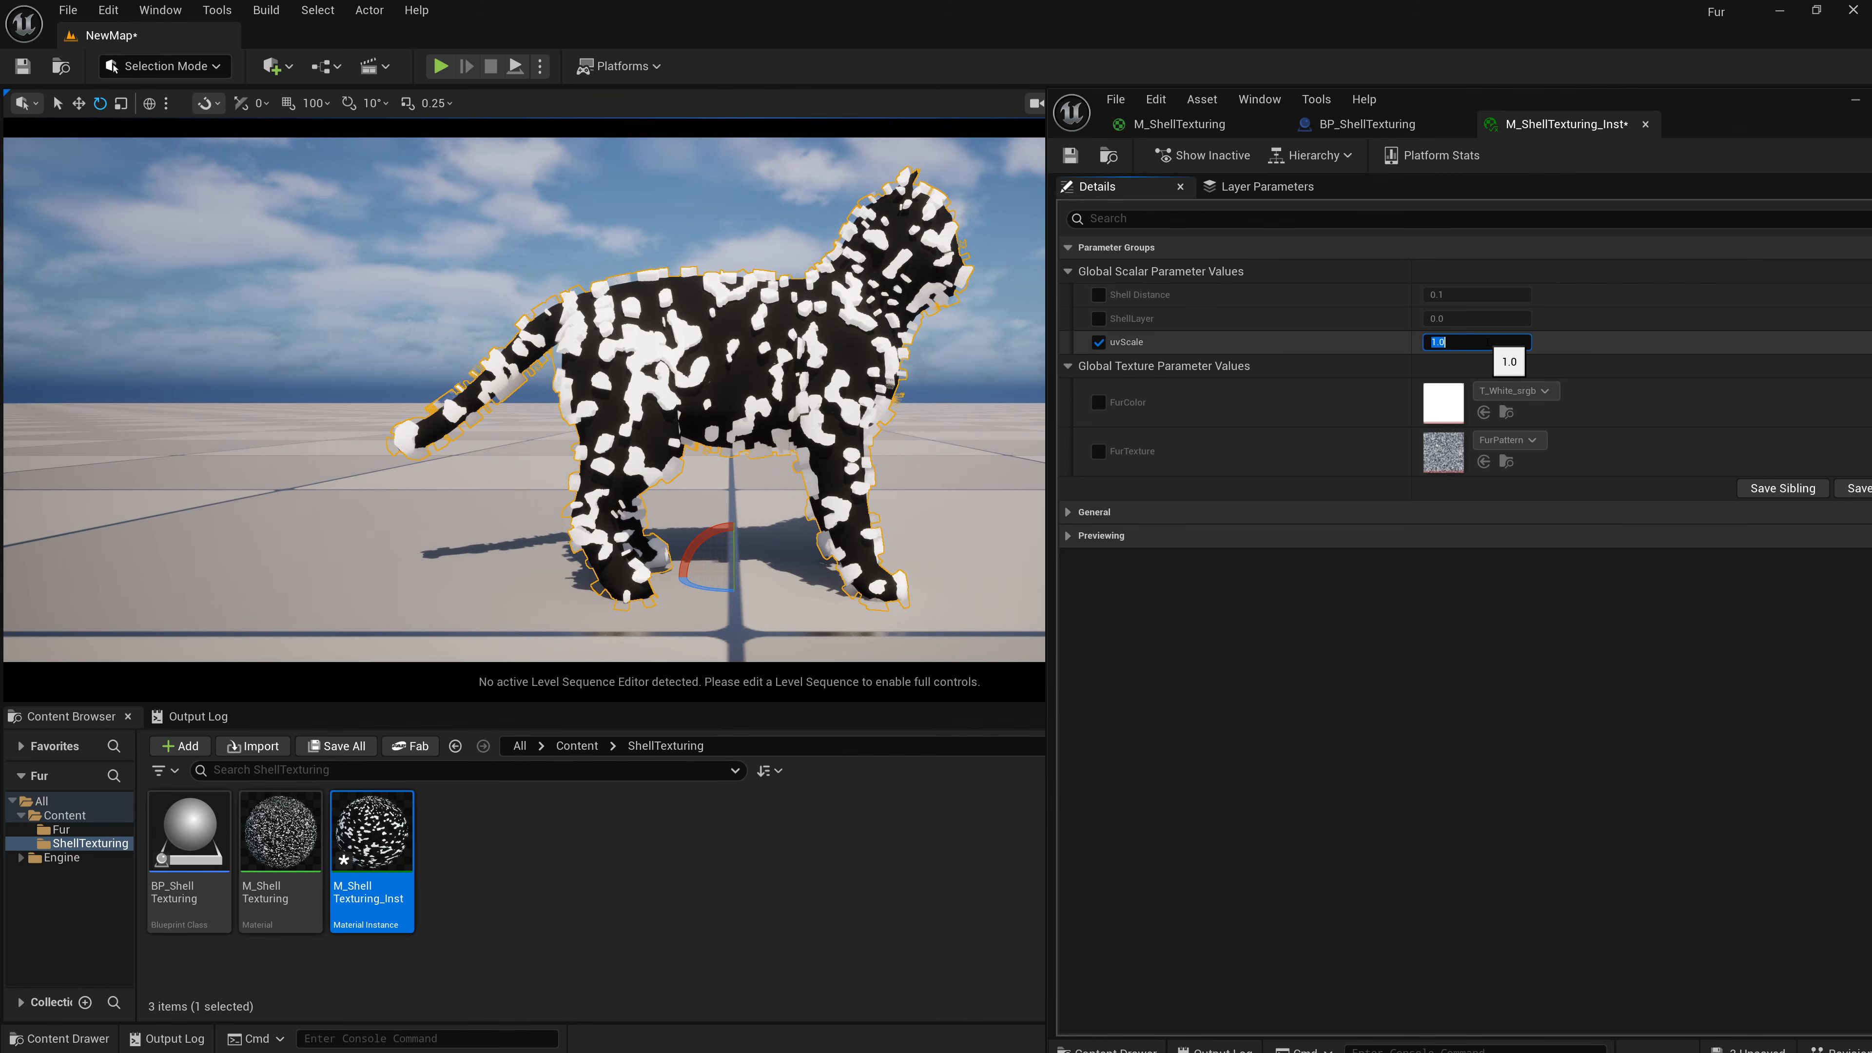
type("10")
key("Return")
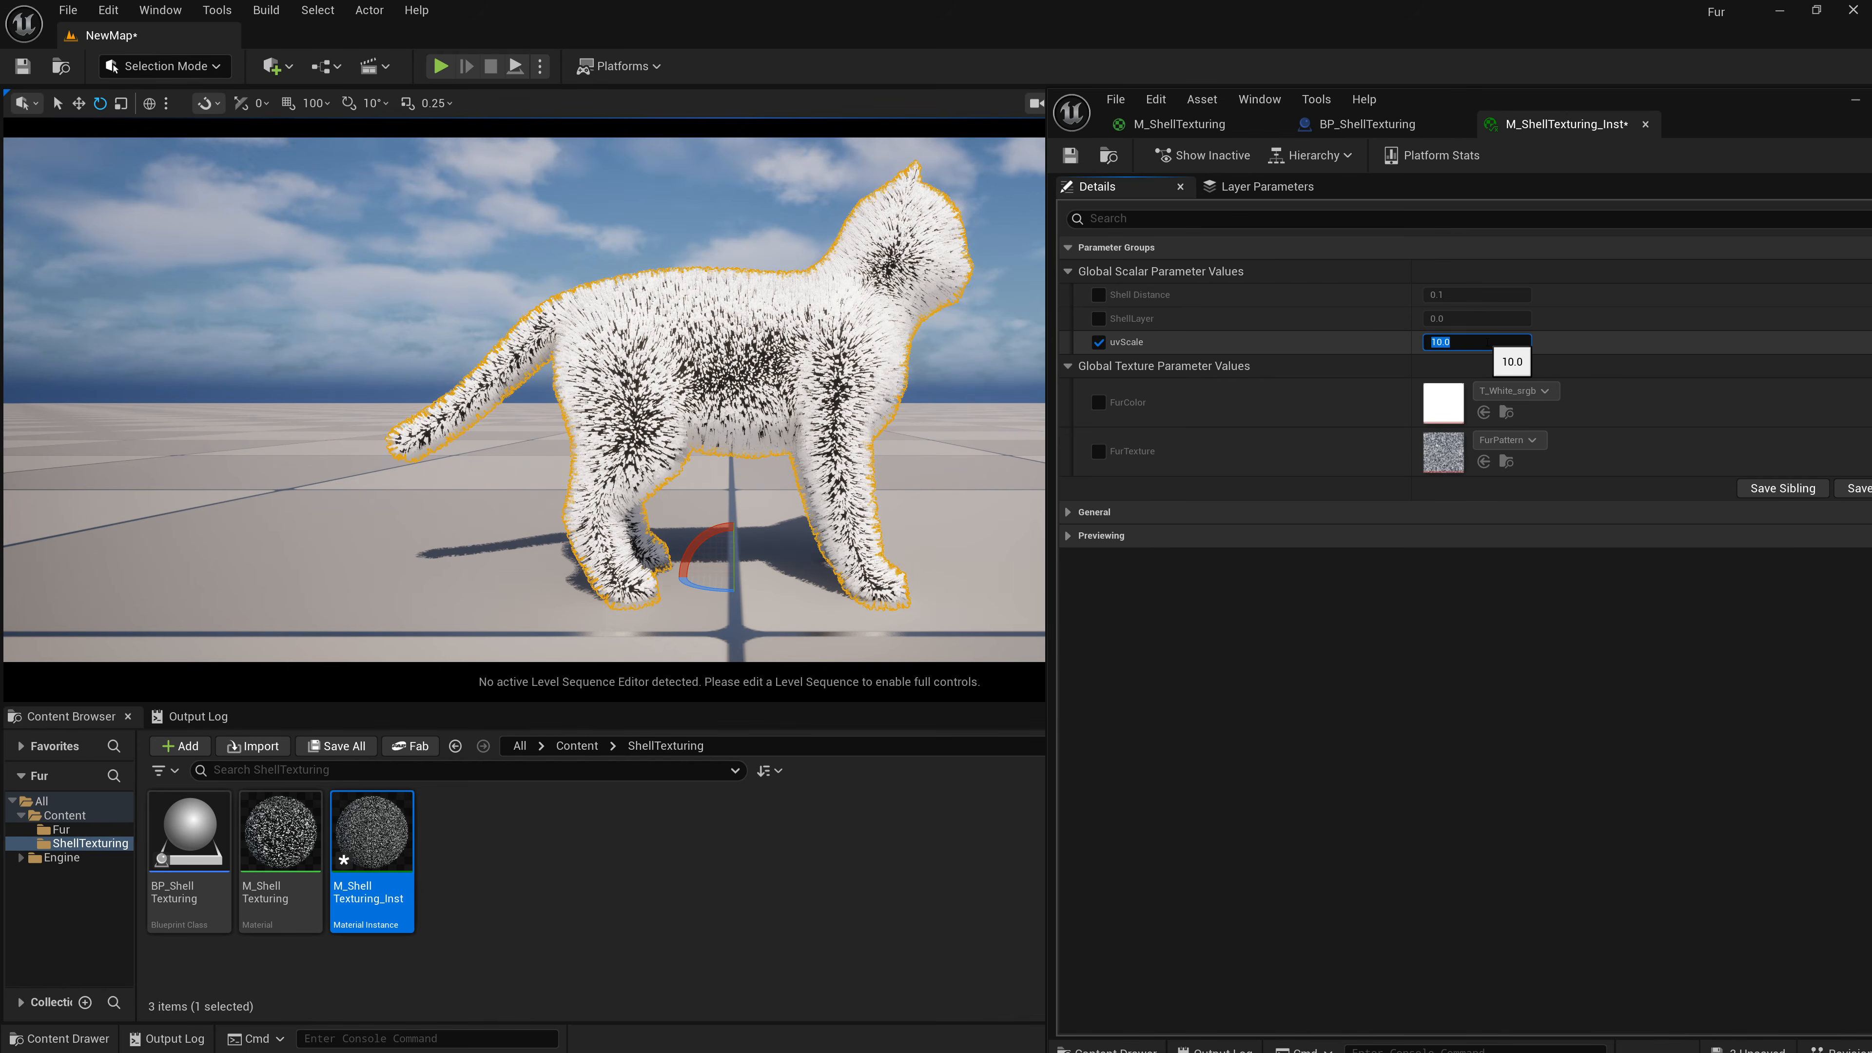
type("20")
key("Return")
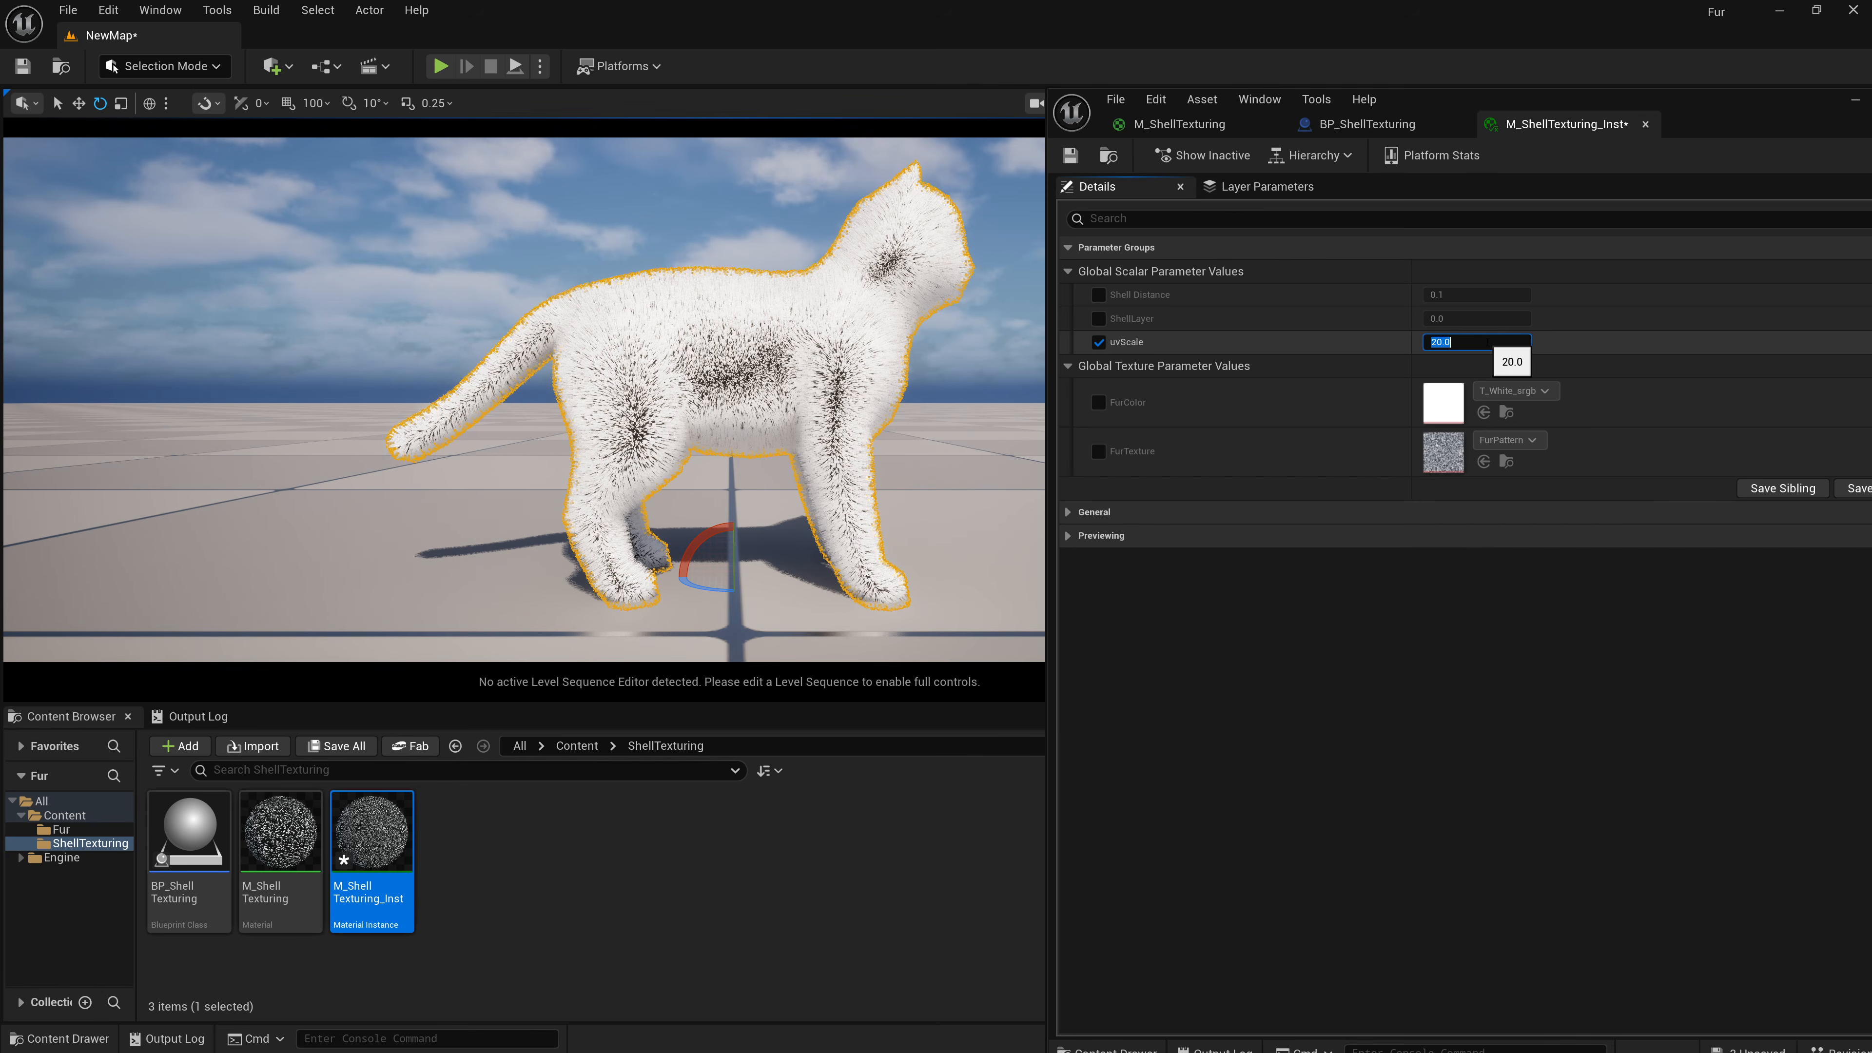
Fly the level viewport camera around the cat to inspect the fur up close.
mouse_move(730, 398)
right_mouse_down()
mouse_move(766, 347)
mouse_move(771, 385)
mouse_move(817, 386)
mouse_move(745, 386)
right_mouse_up()
key("w")
key("s")
key("d")
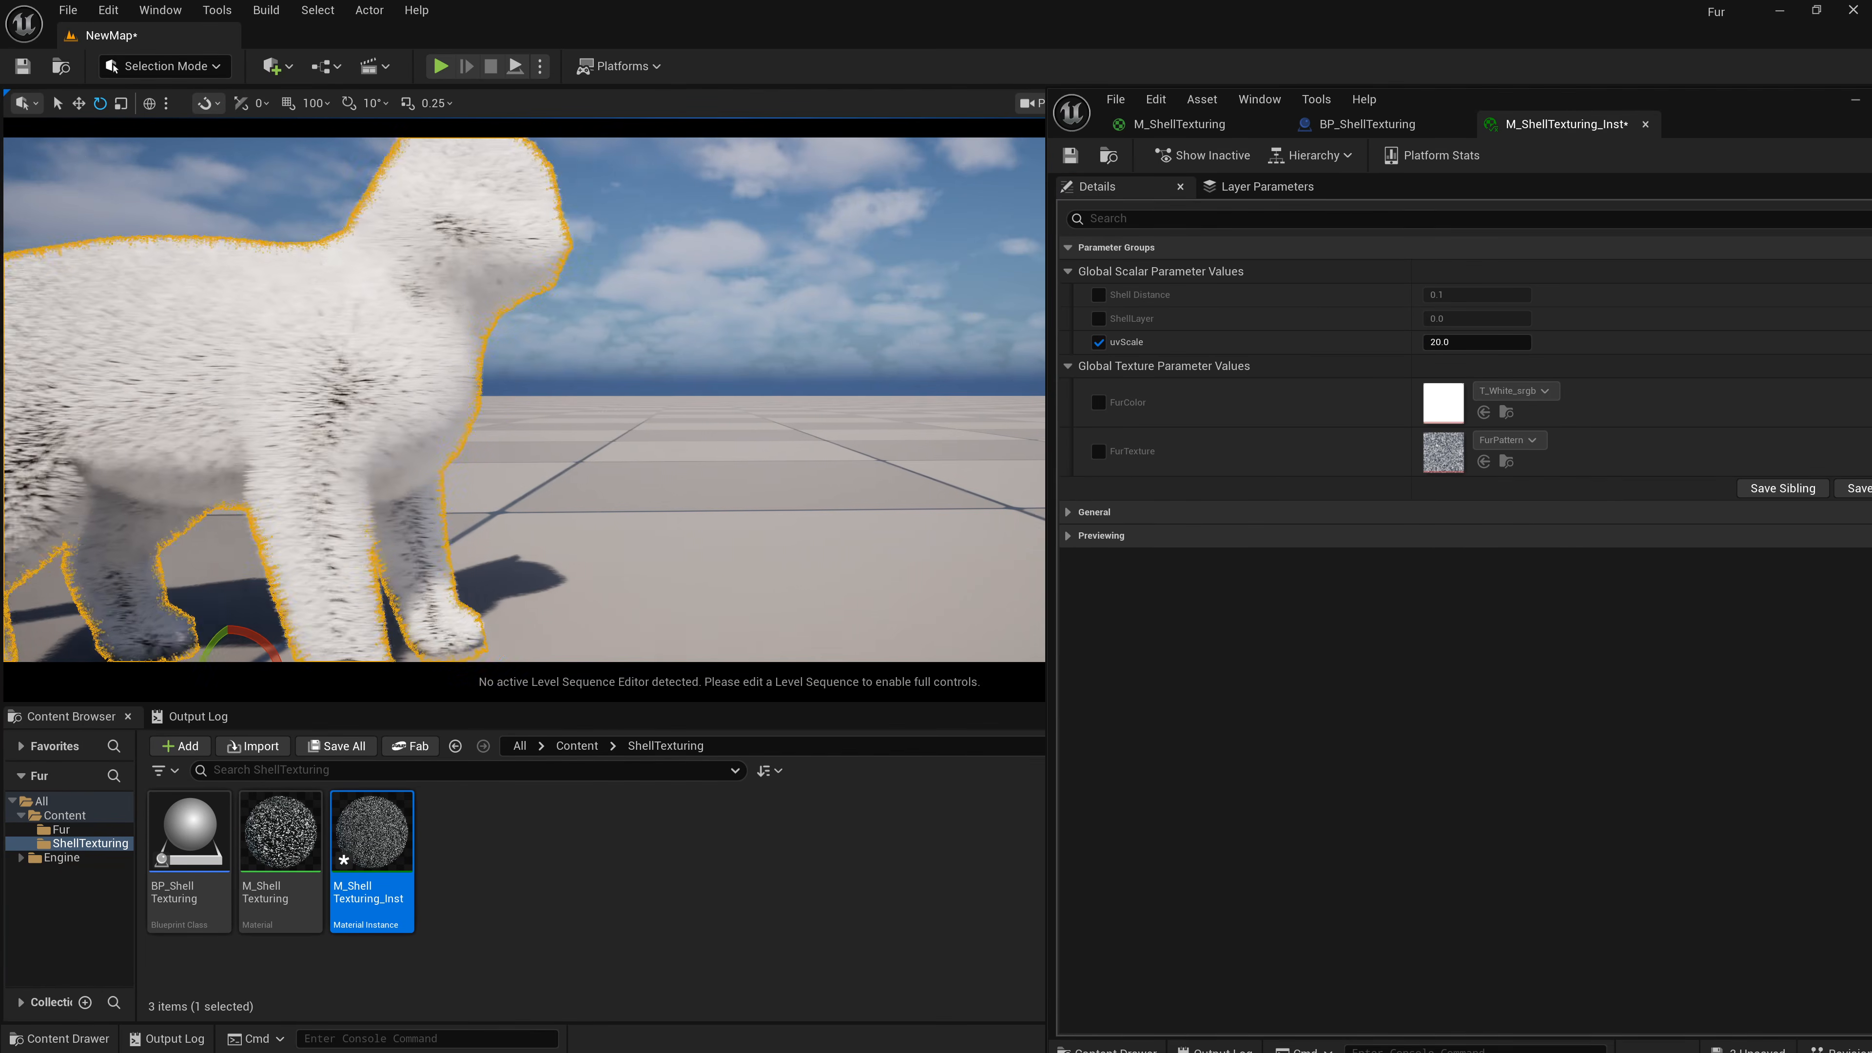
key("a")
key("w")
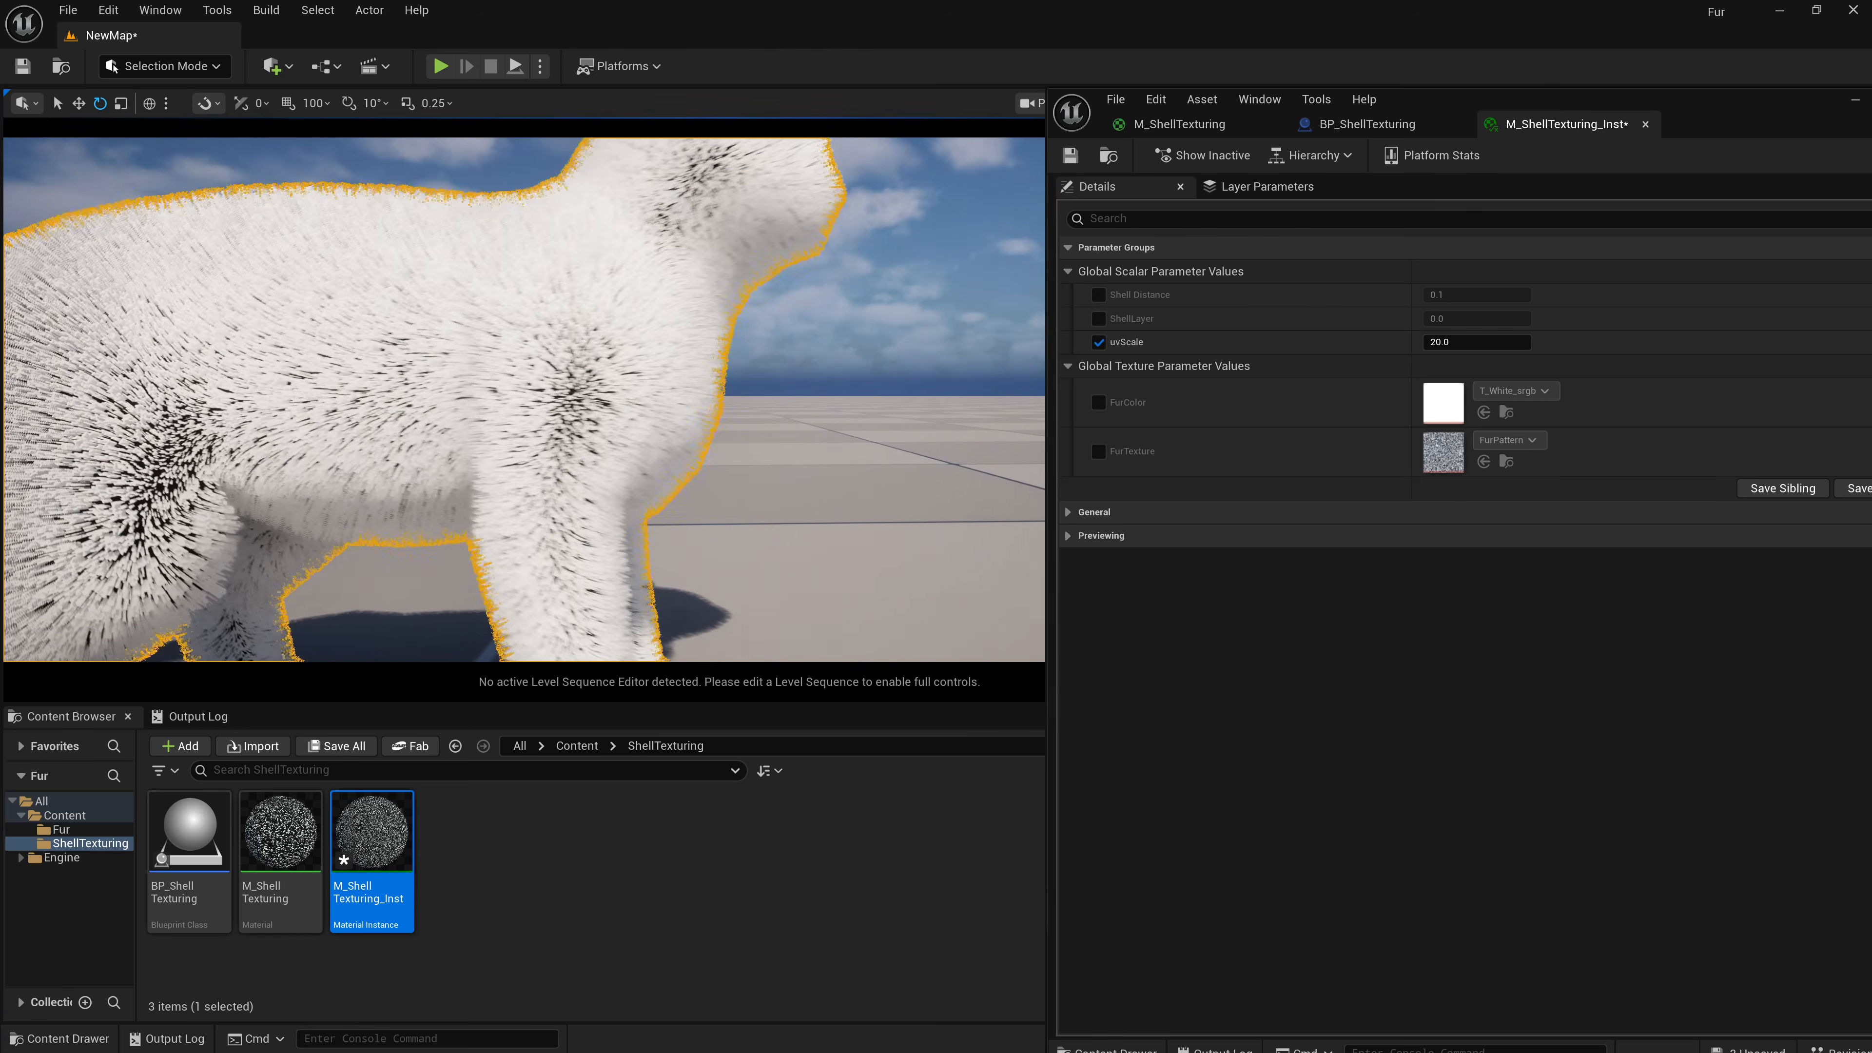
key("a")
key("s")
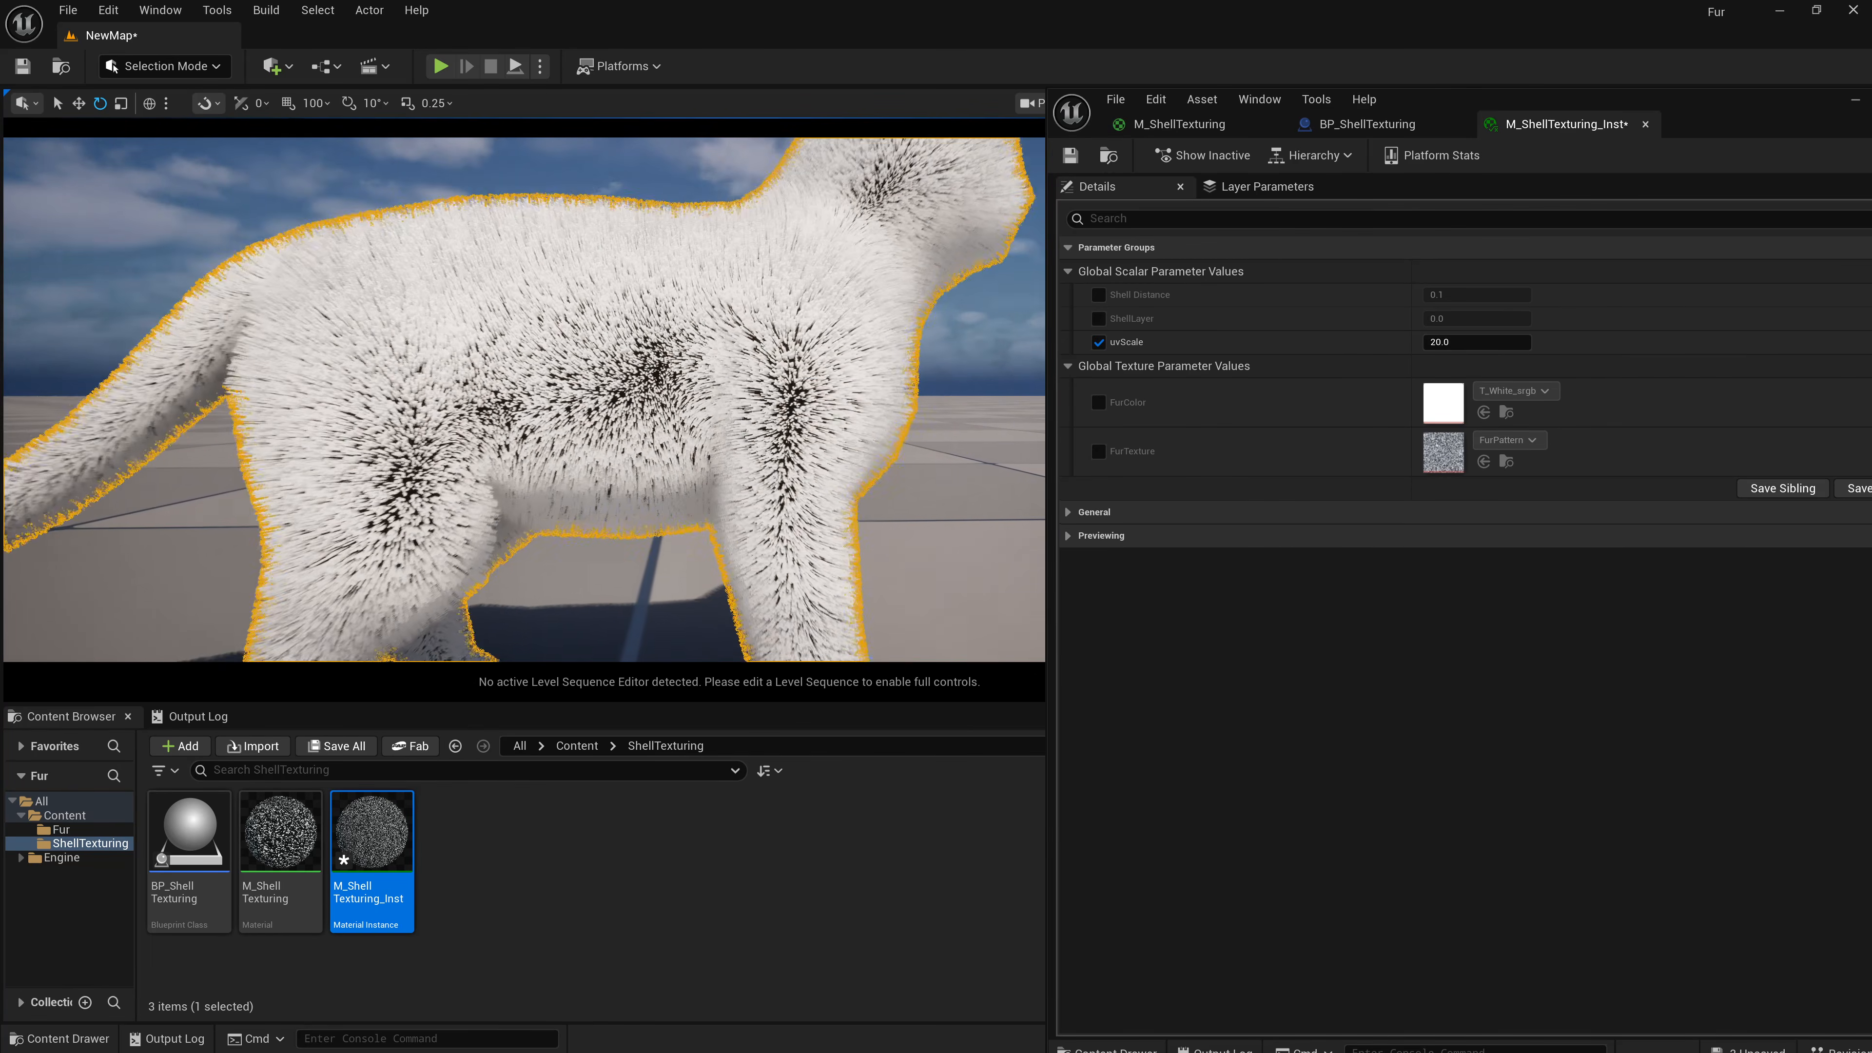
key("s")
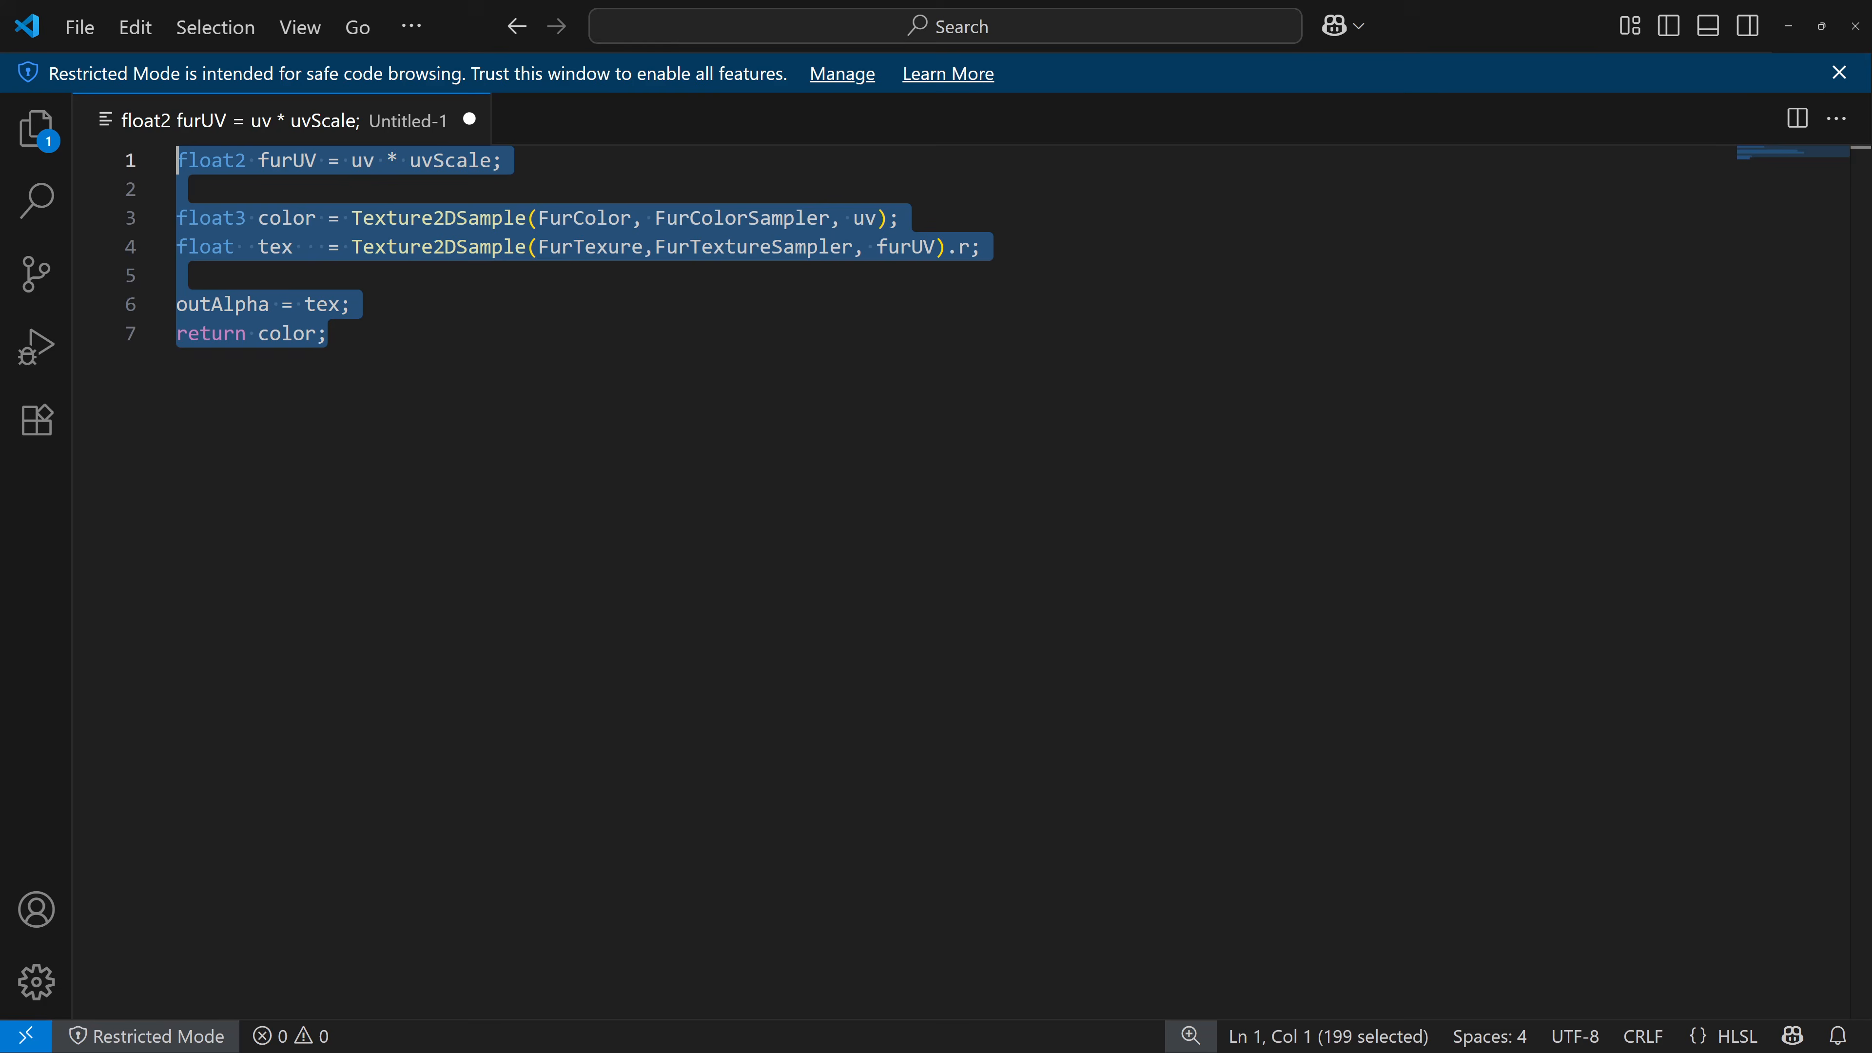
Correct the misspelled FurTexure identifier to FurTexture in the texture sample line of the HLSL code.
left_click(611, 360)
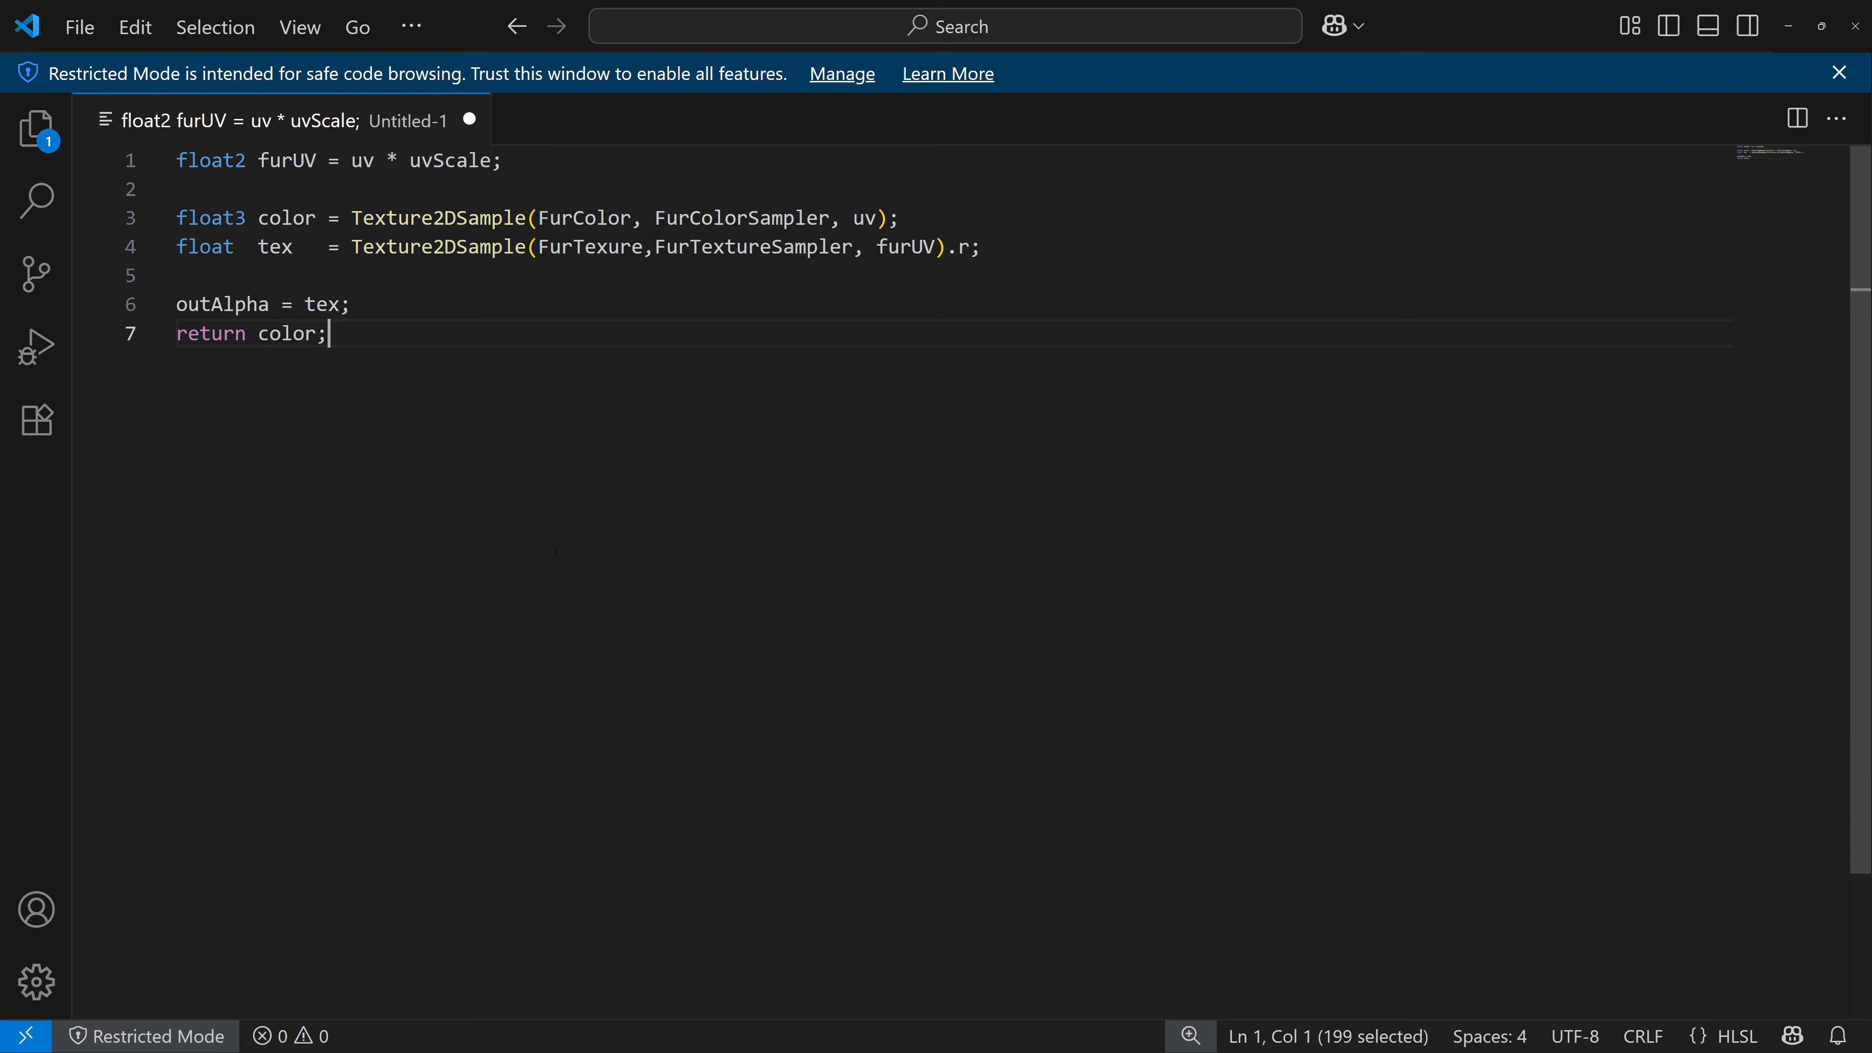
left_click(619, 246)
left_click(610, 360)
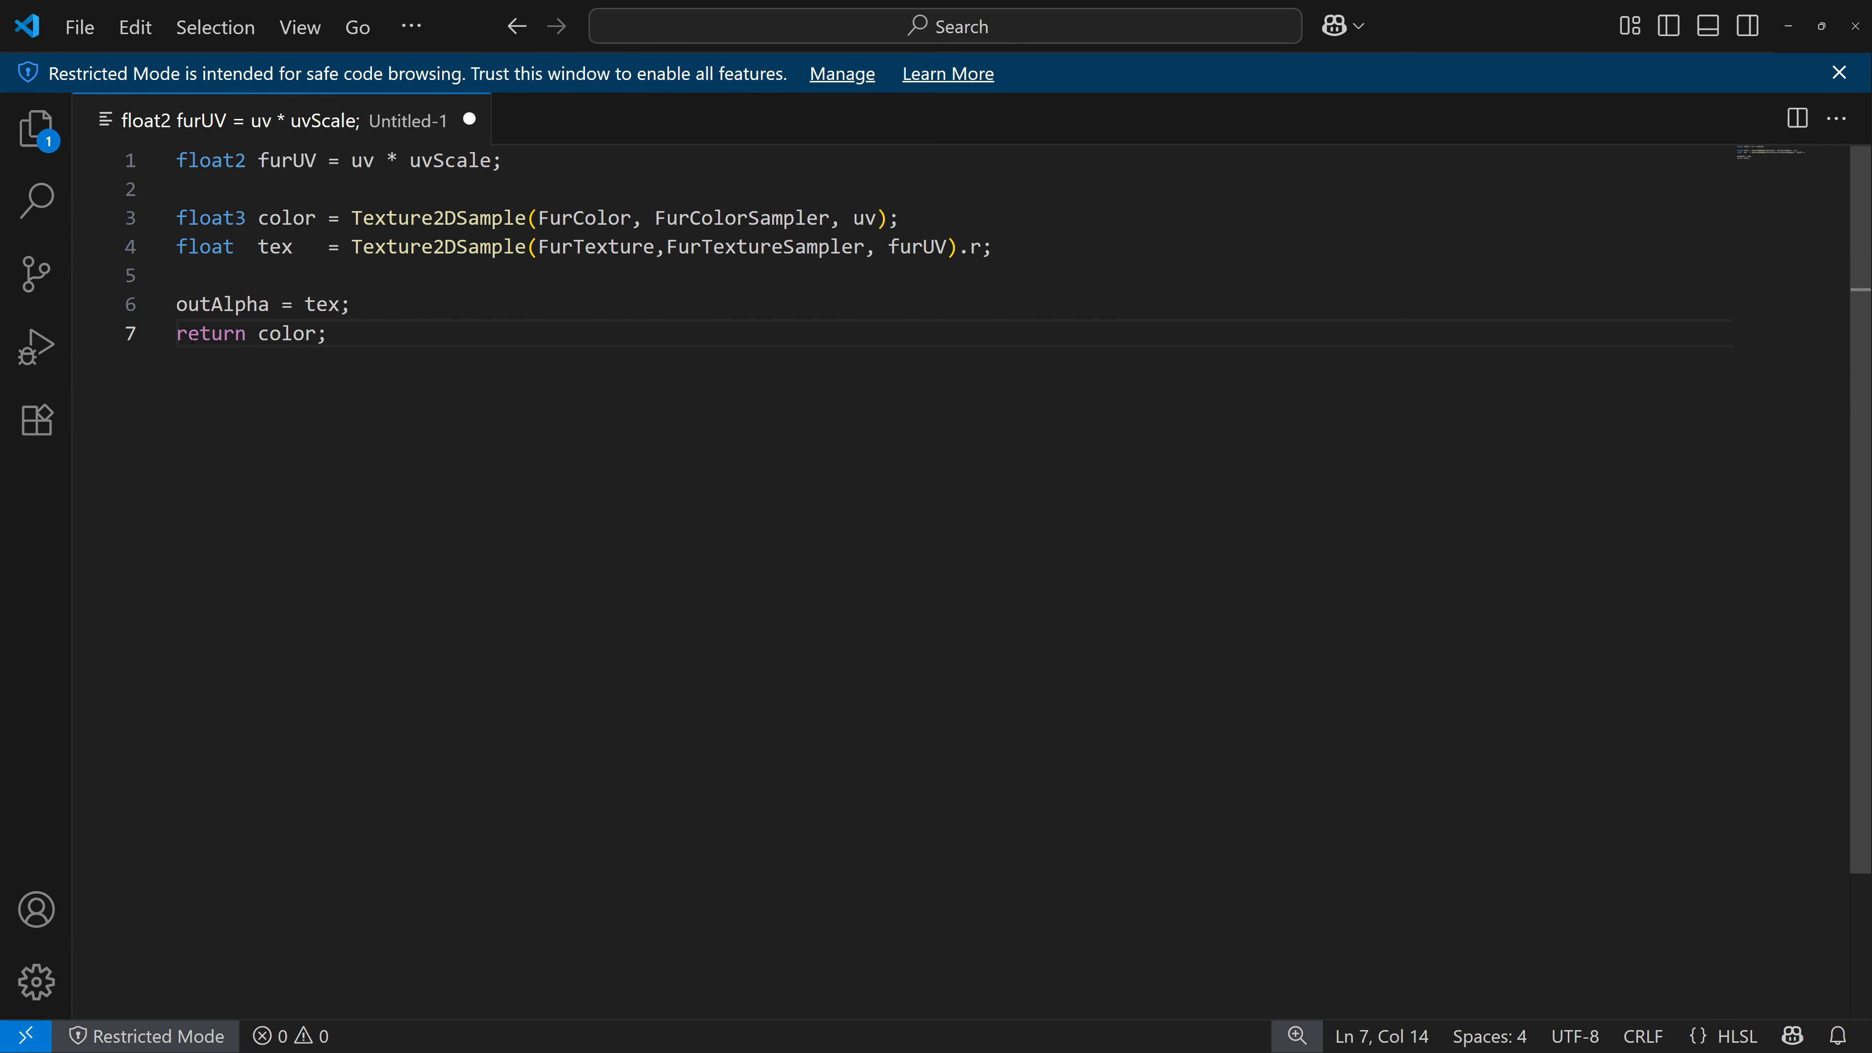
Add a line computing float NdotL = saturate(dot(normalize(Normal), normalize(LightDir))); above the outAlpha line.
left_click(202, 276)
key("Return")
key("Return")
key("Up")
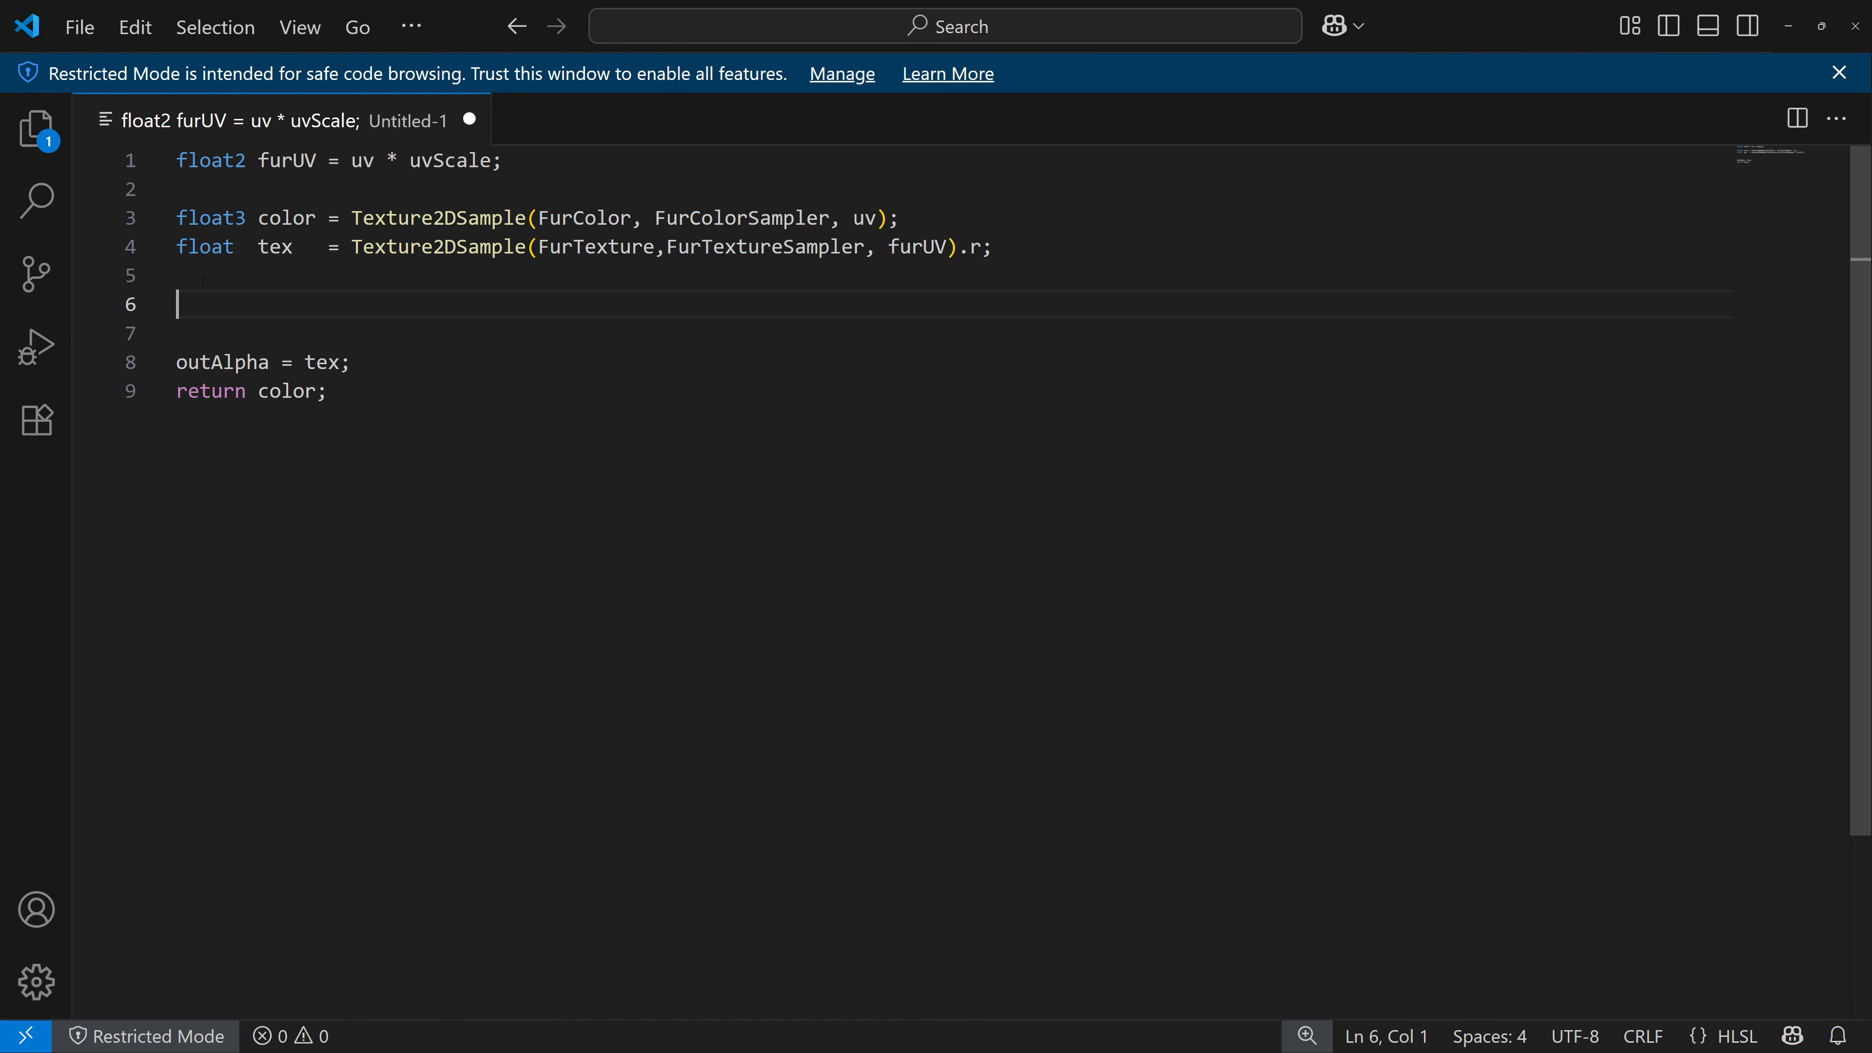
type("float Ndo")
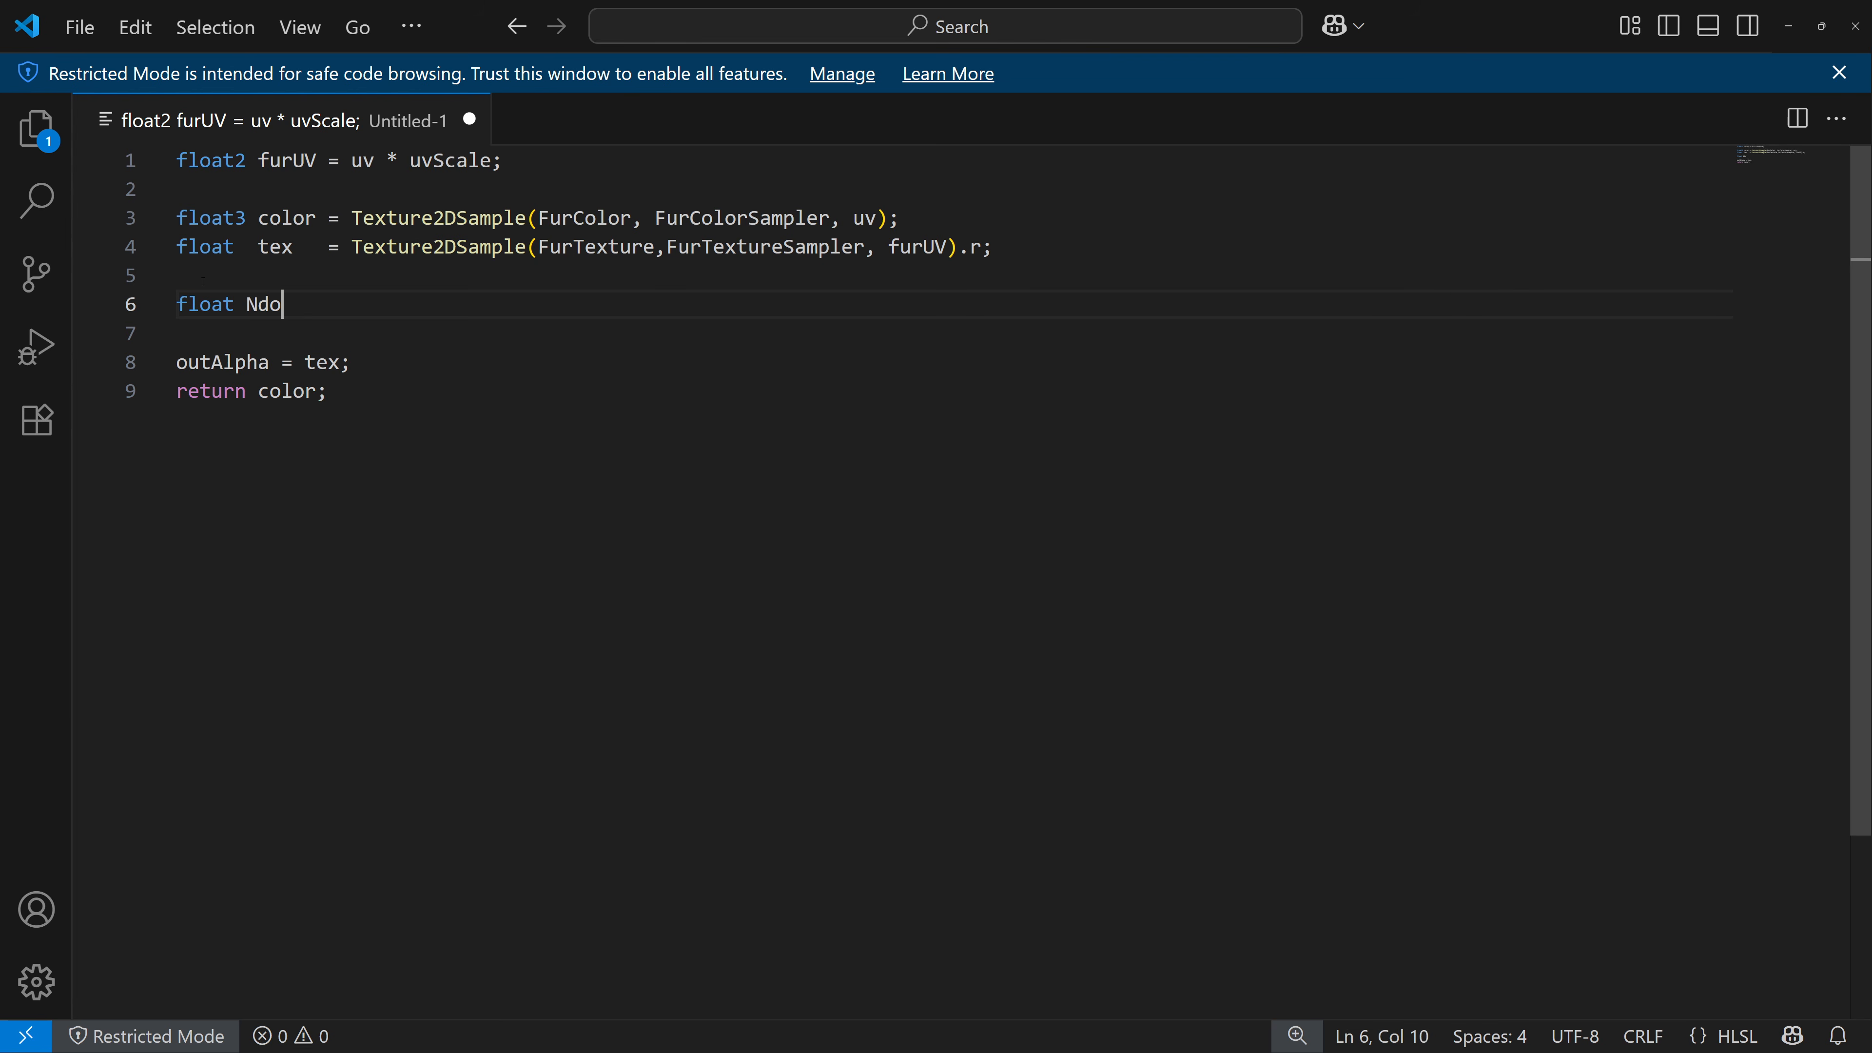
type("tL = satura")
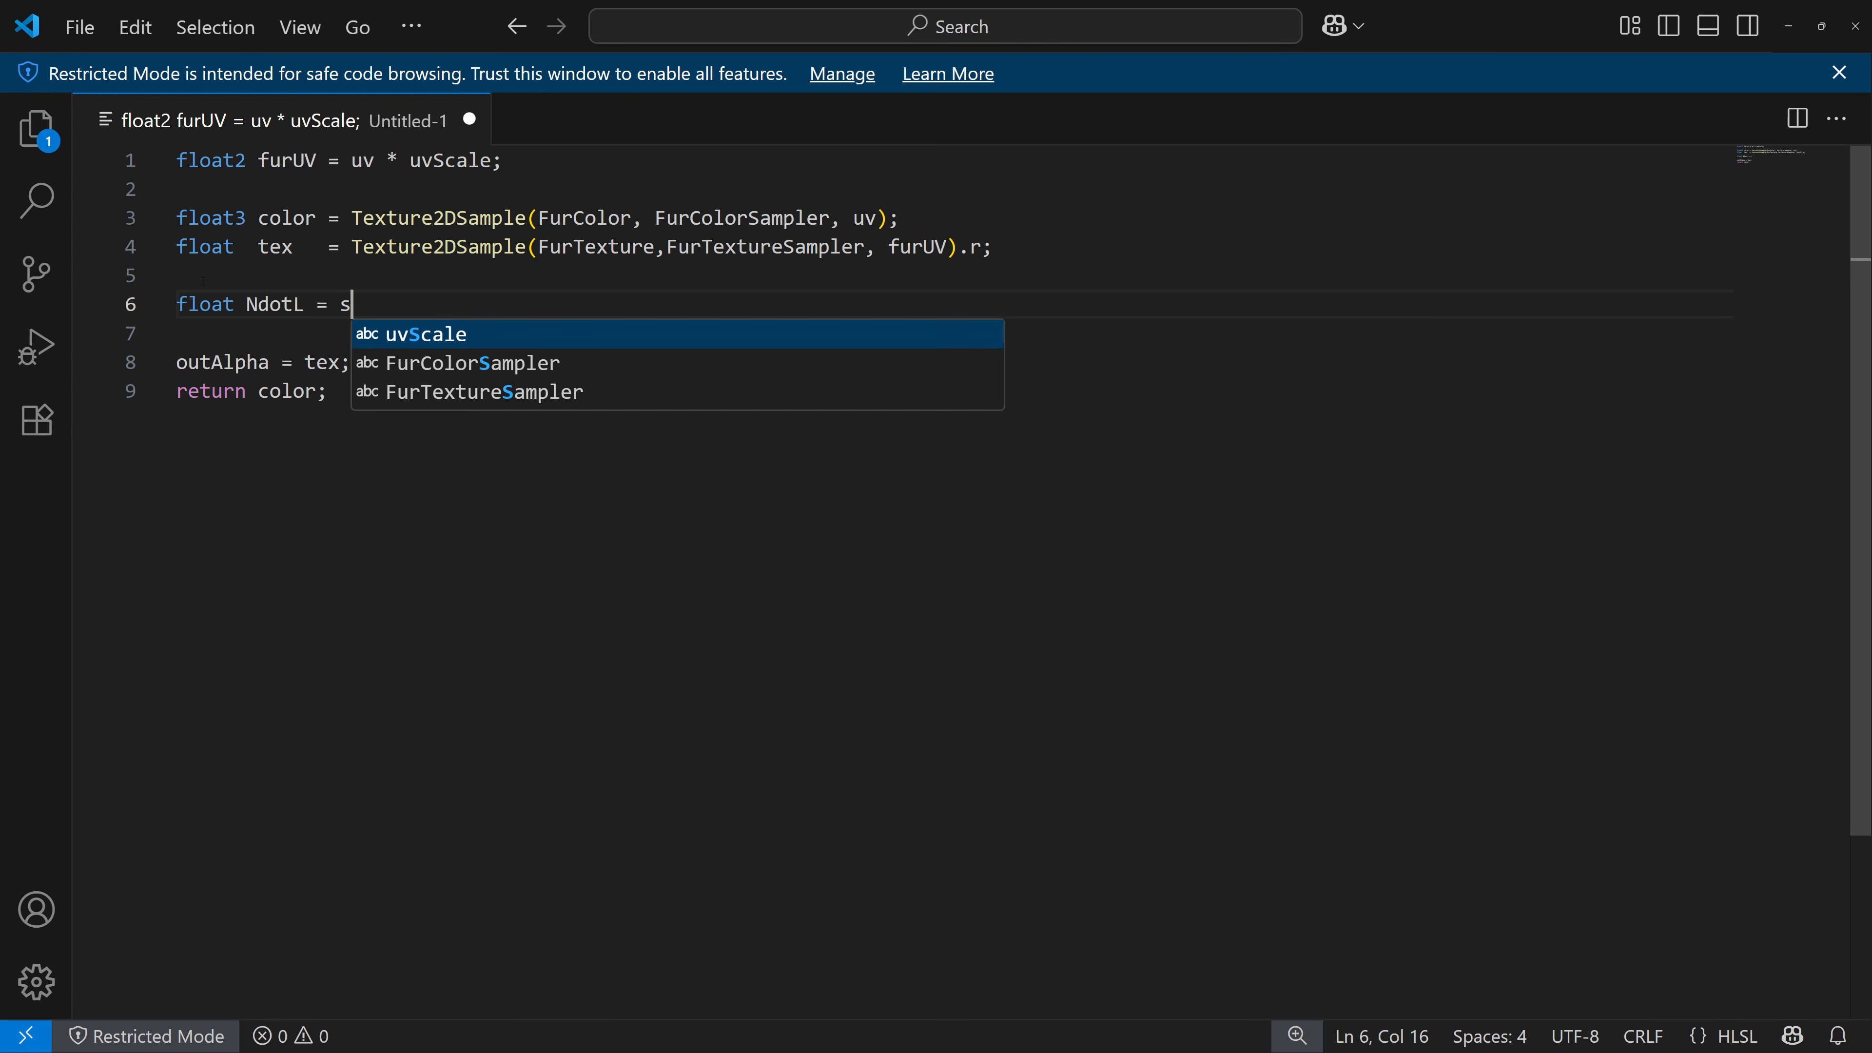
key("BackSpace")
key("BackSpace")
key("BackSpace")
type("ur")
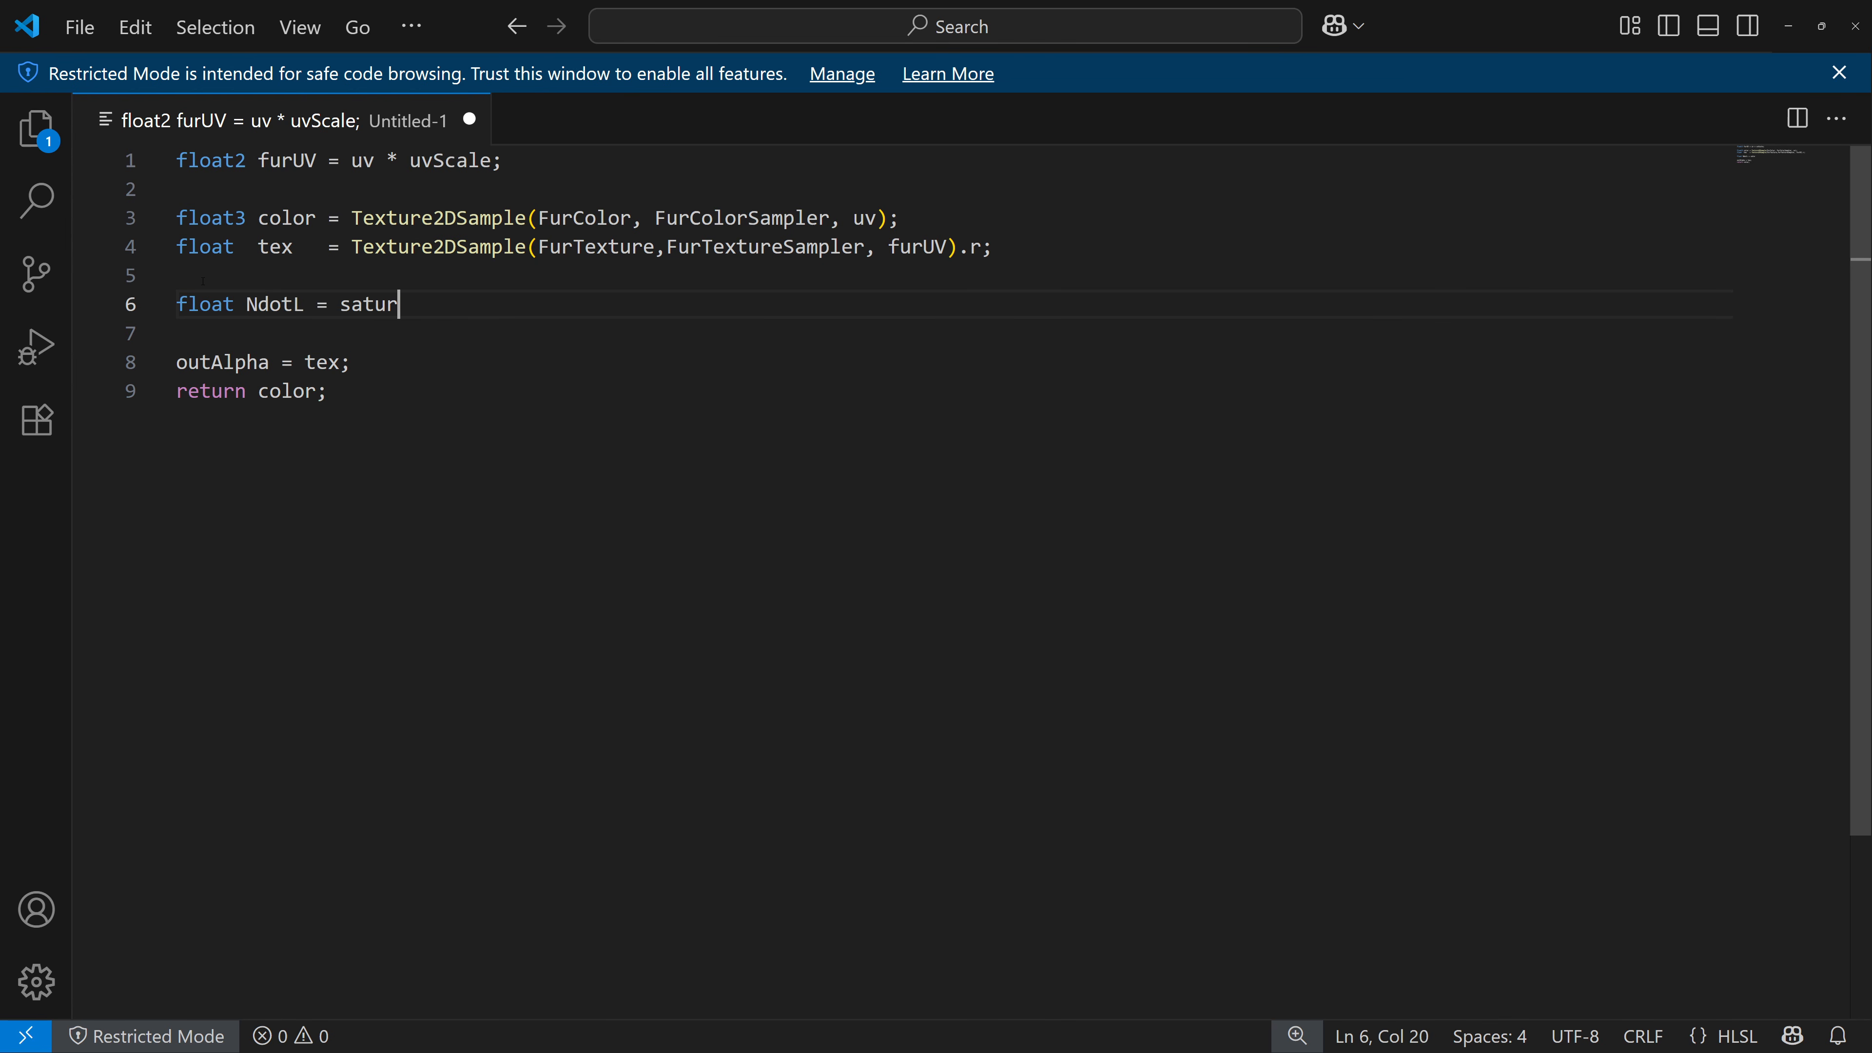
type("ate(dot")
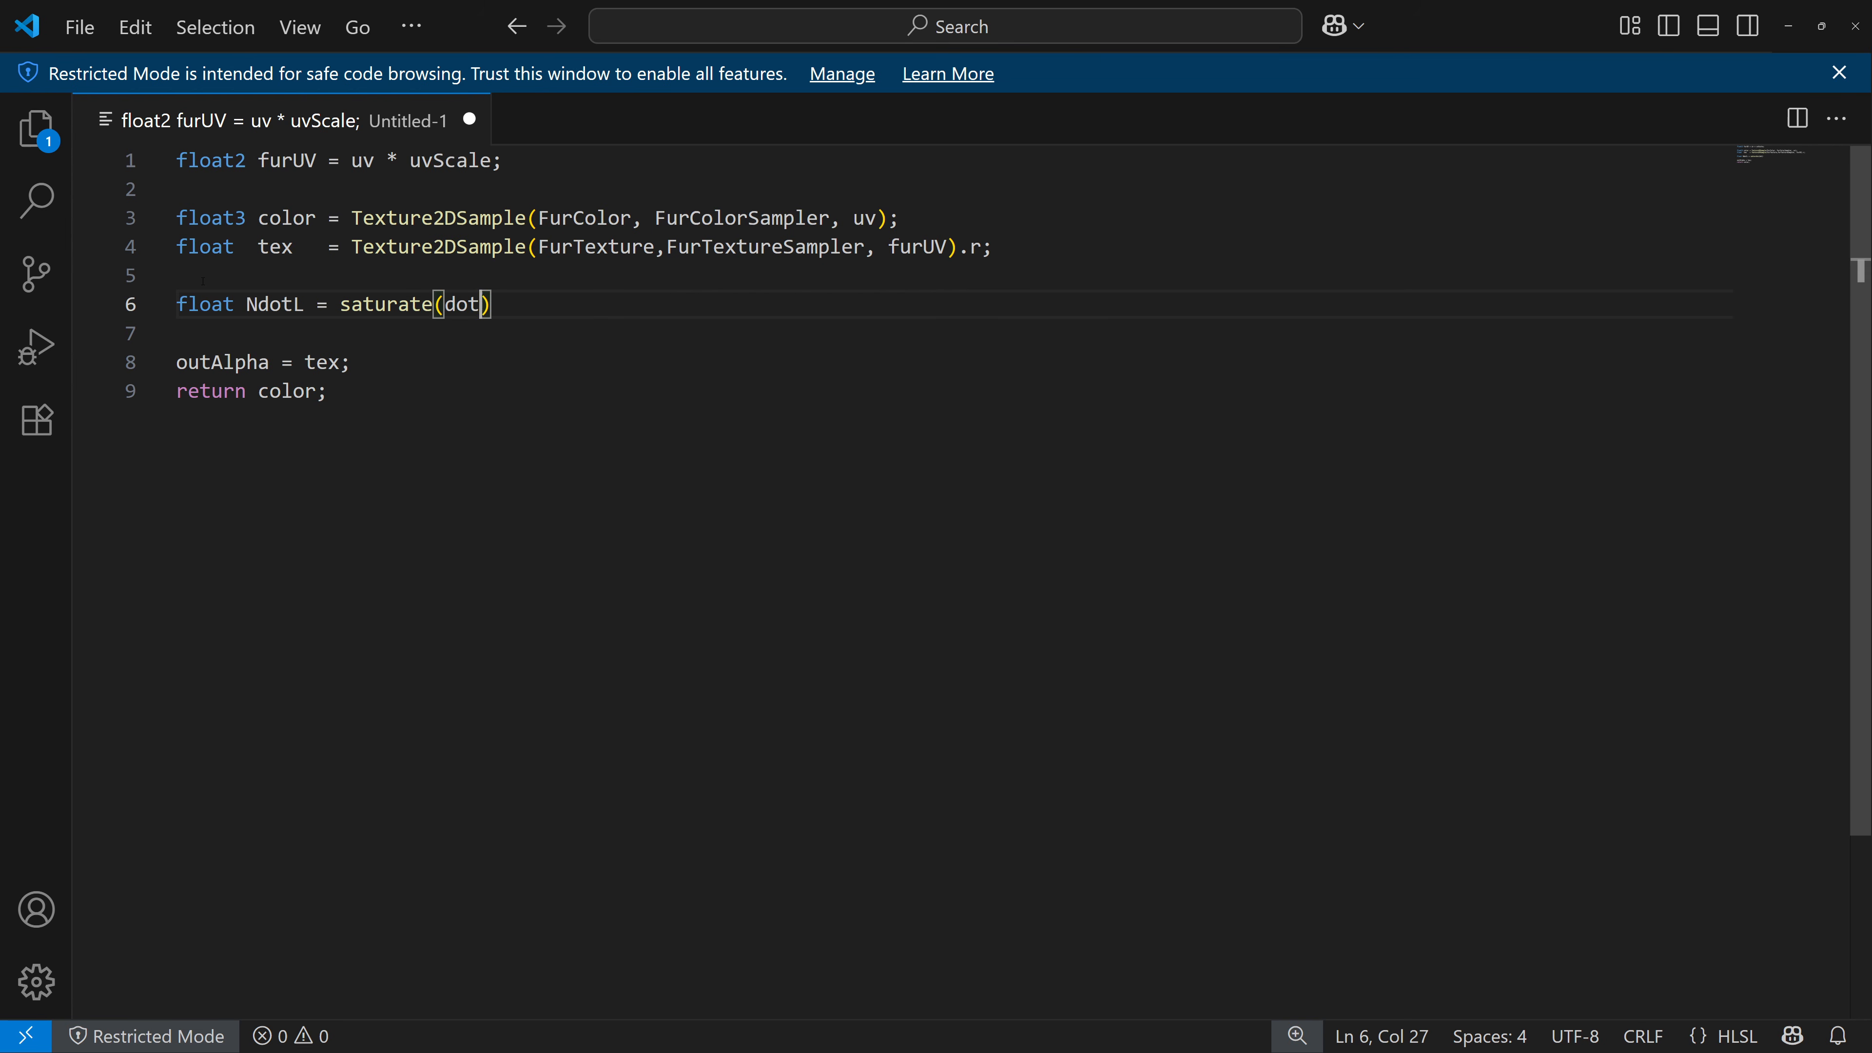
type("(normalize")
type("(Normal")
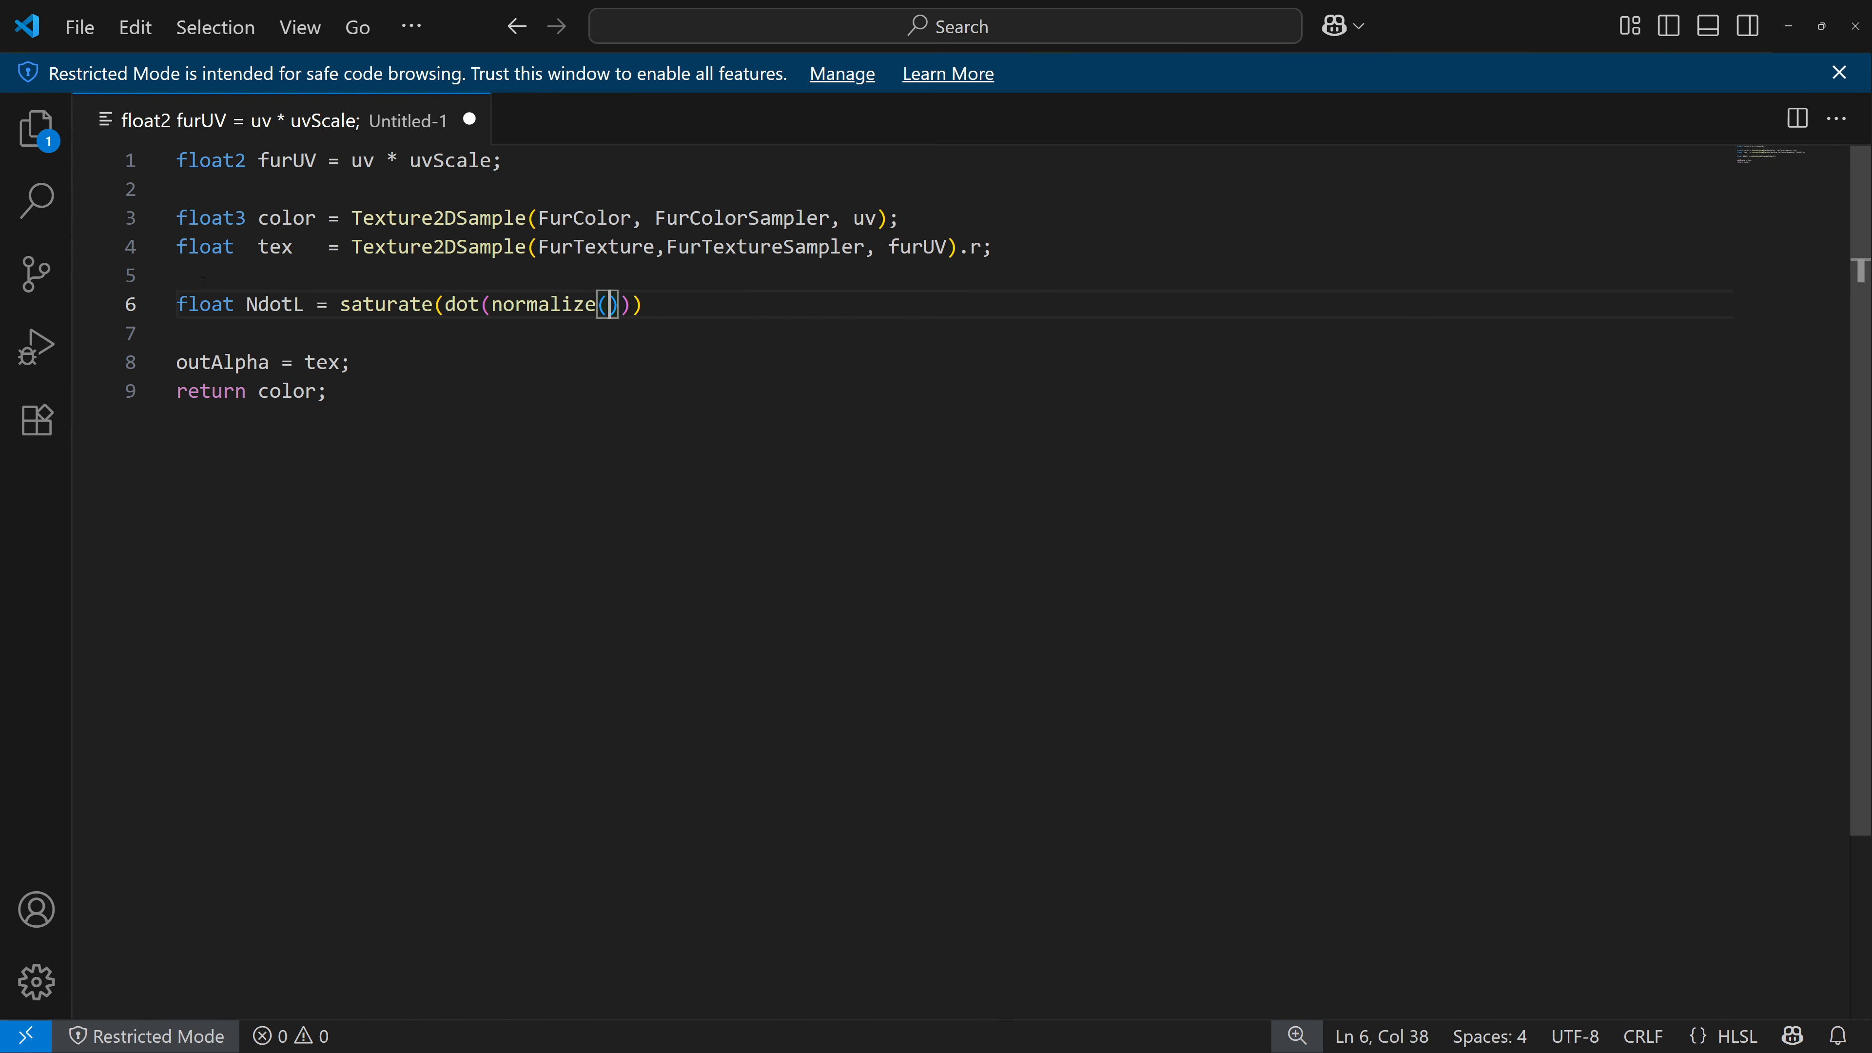
type("), normaliz")
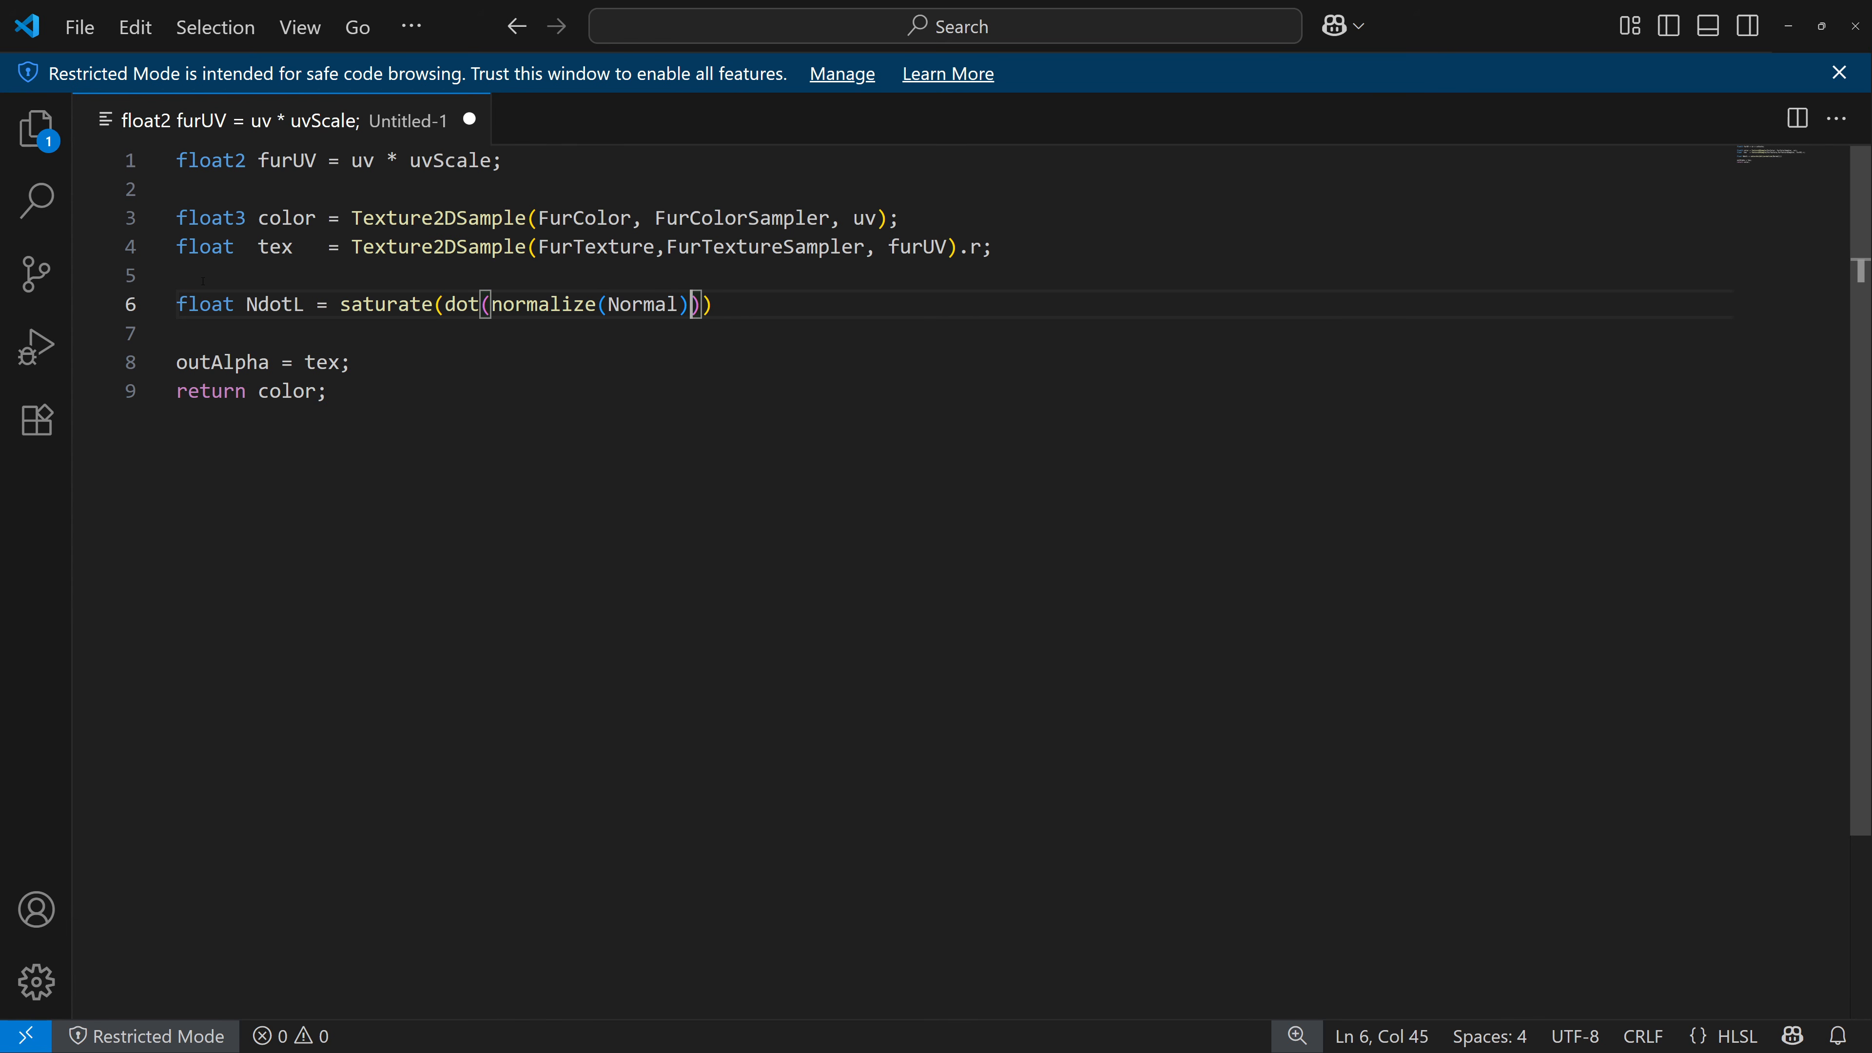
type("e")
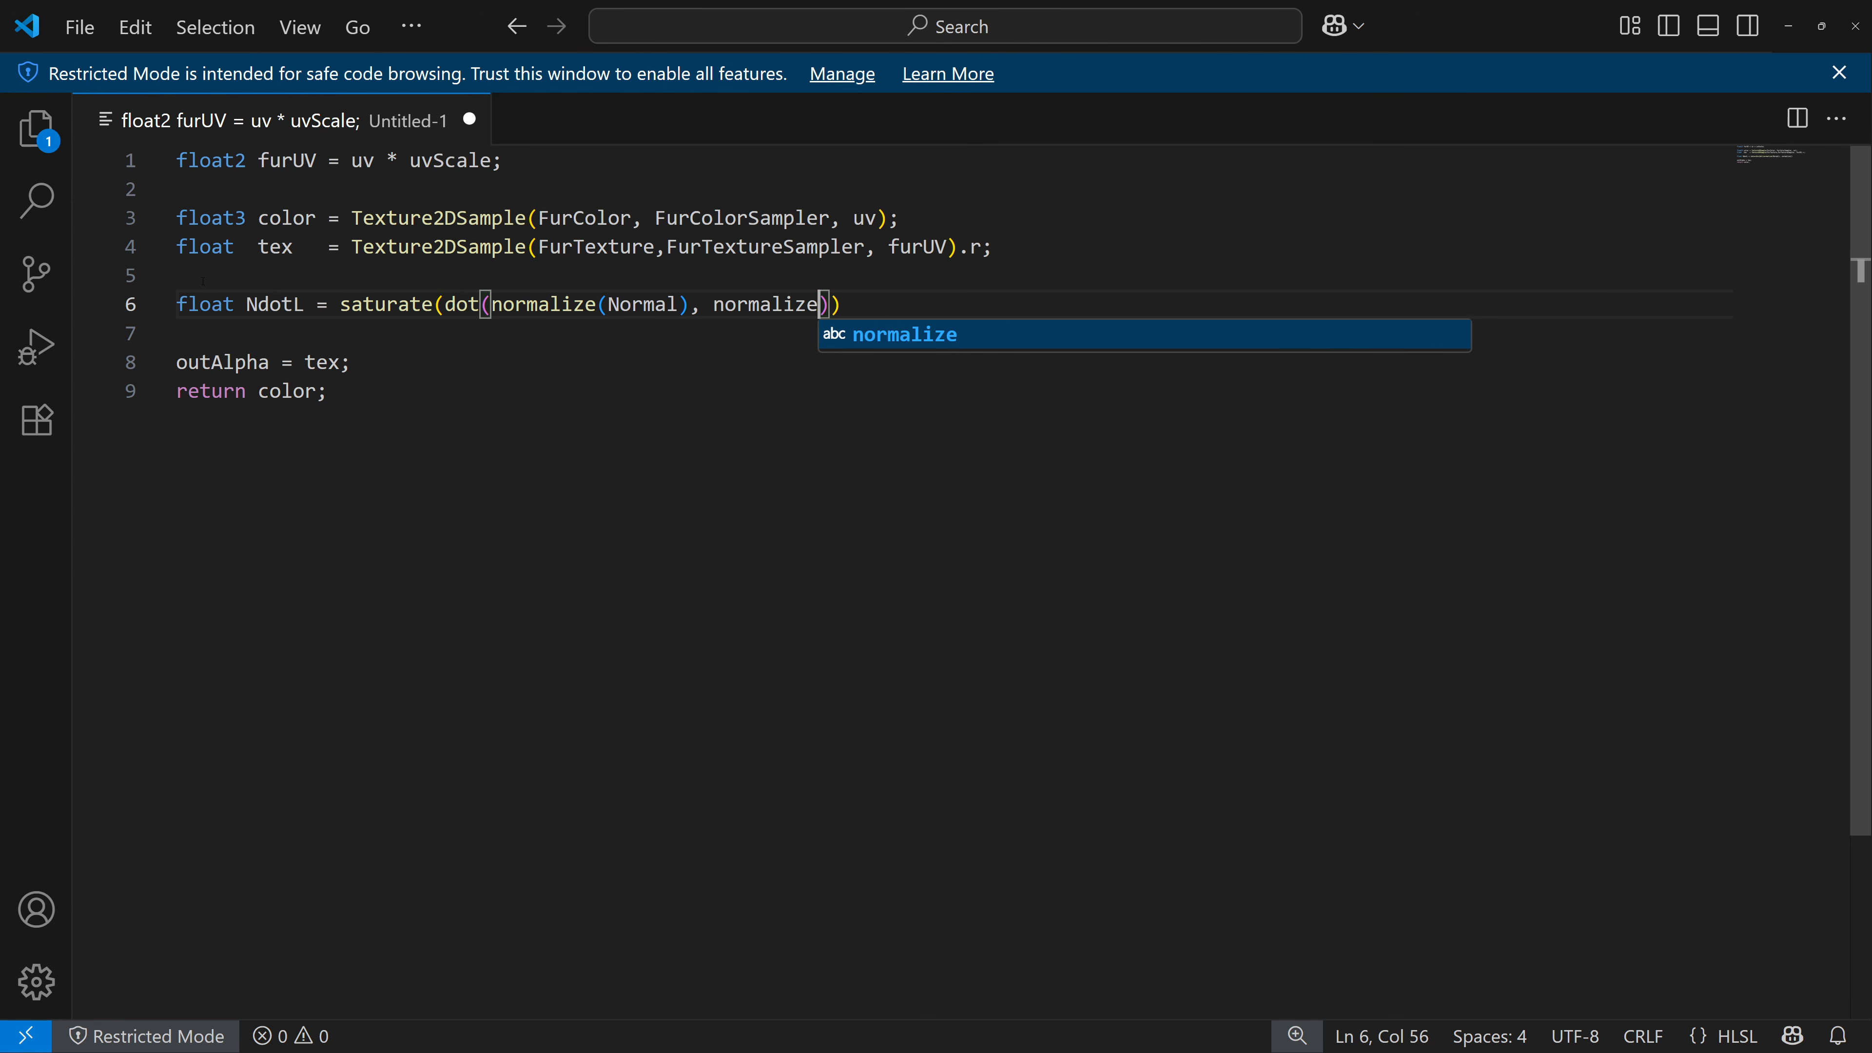
type("(LightDir")
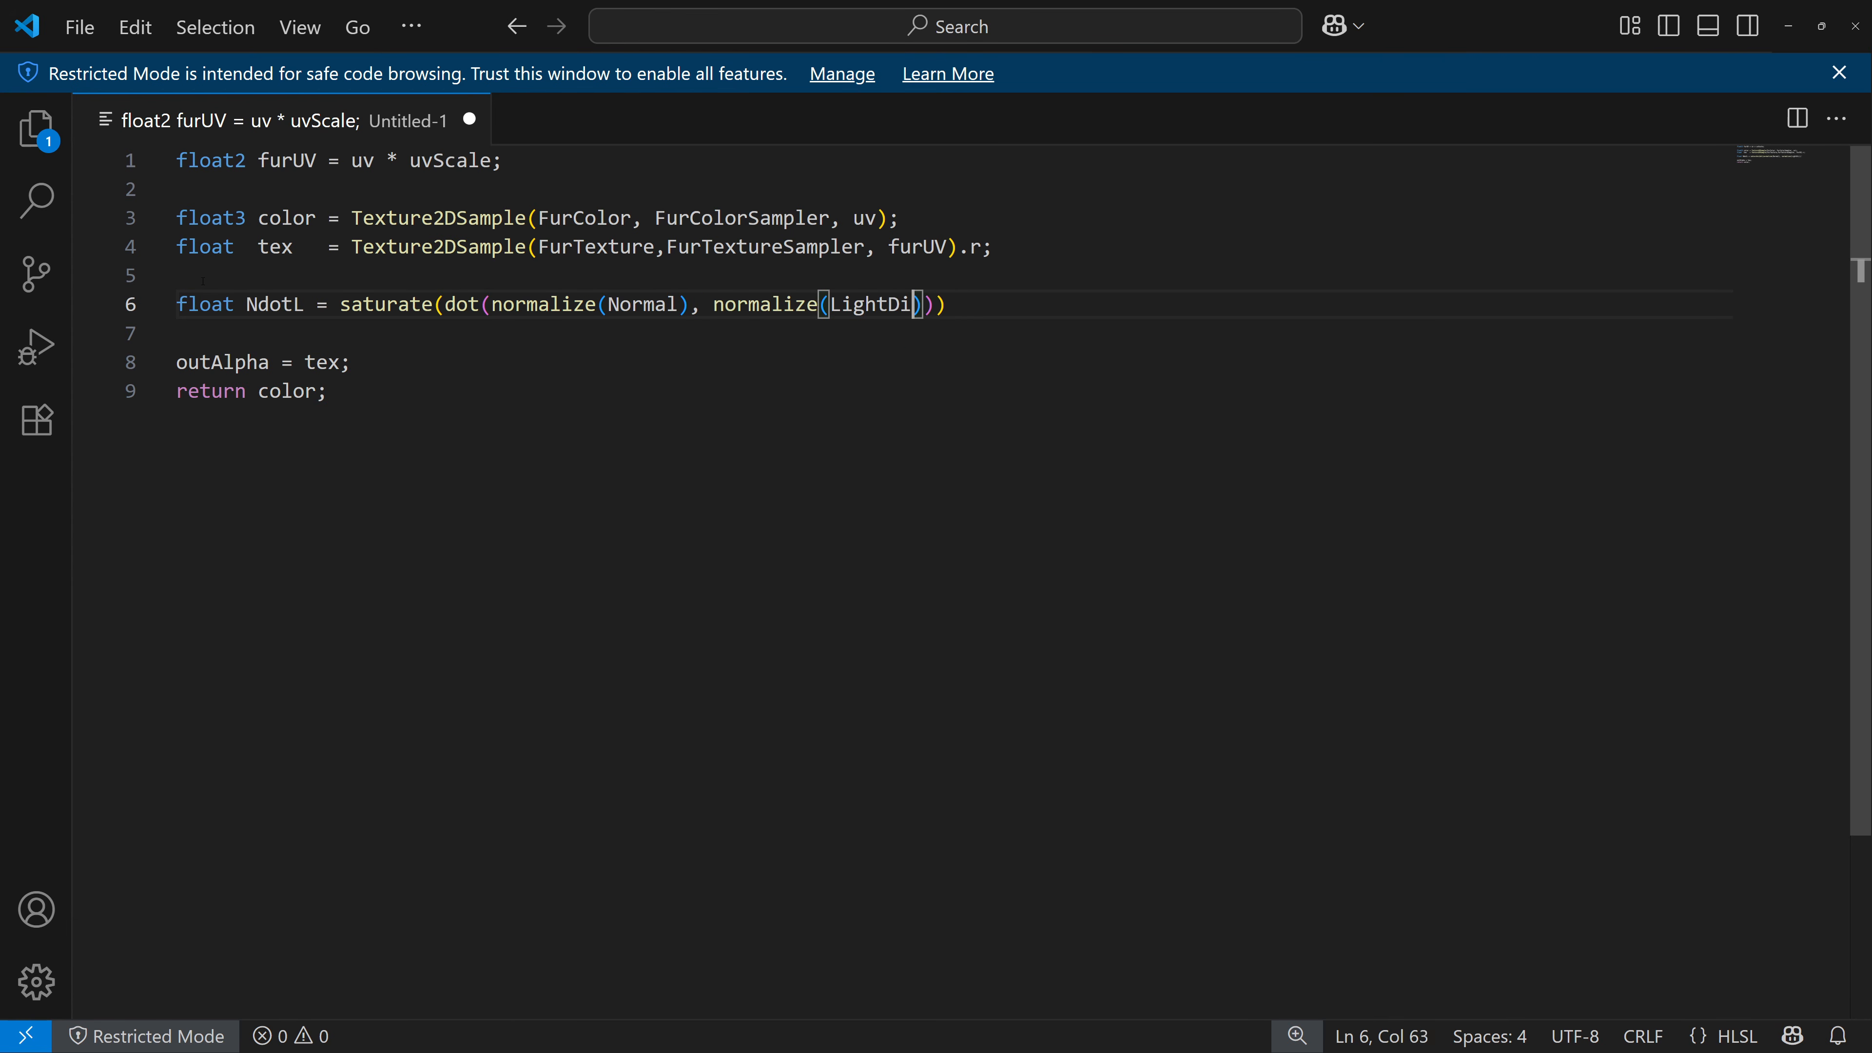
type(")));")
Change the return line to return color * tex * (LightOffset + LightScale * NdotL);.
key("Down")
key("Down")
key("Down")
key("Left")
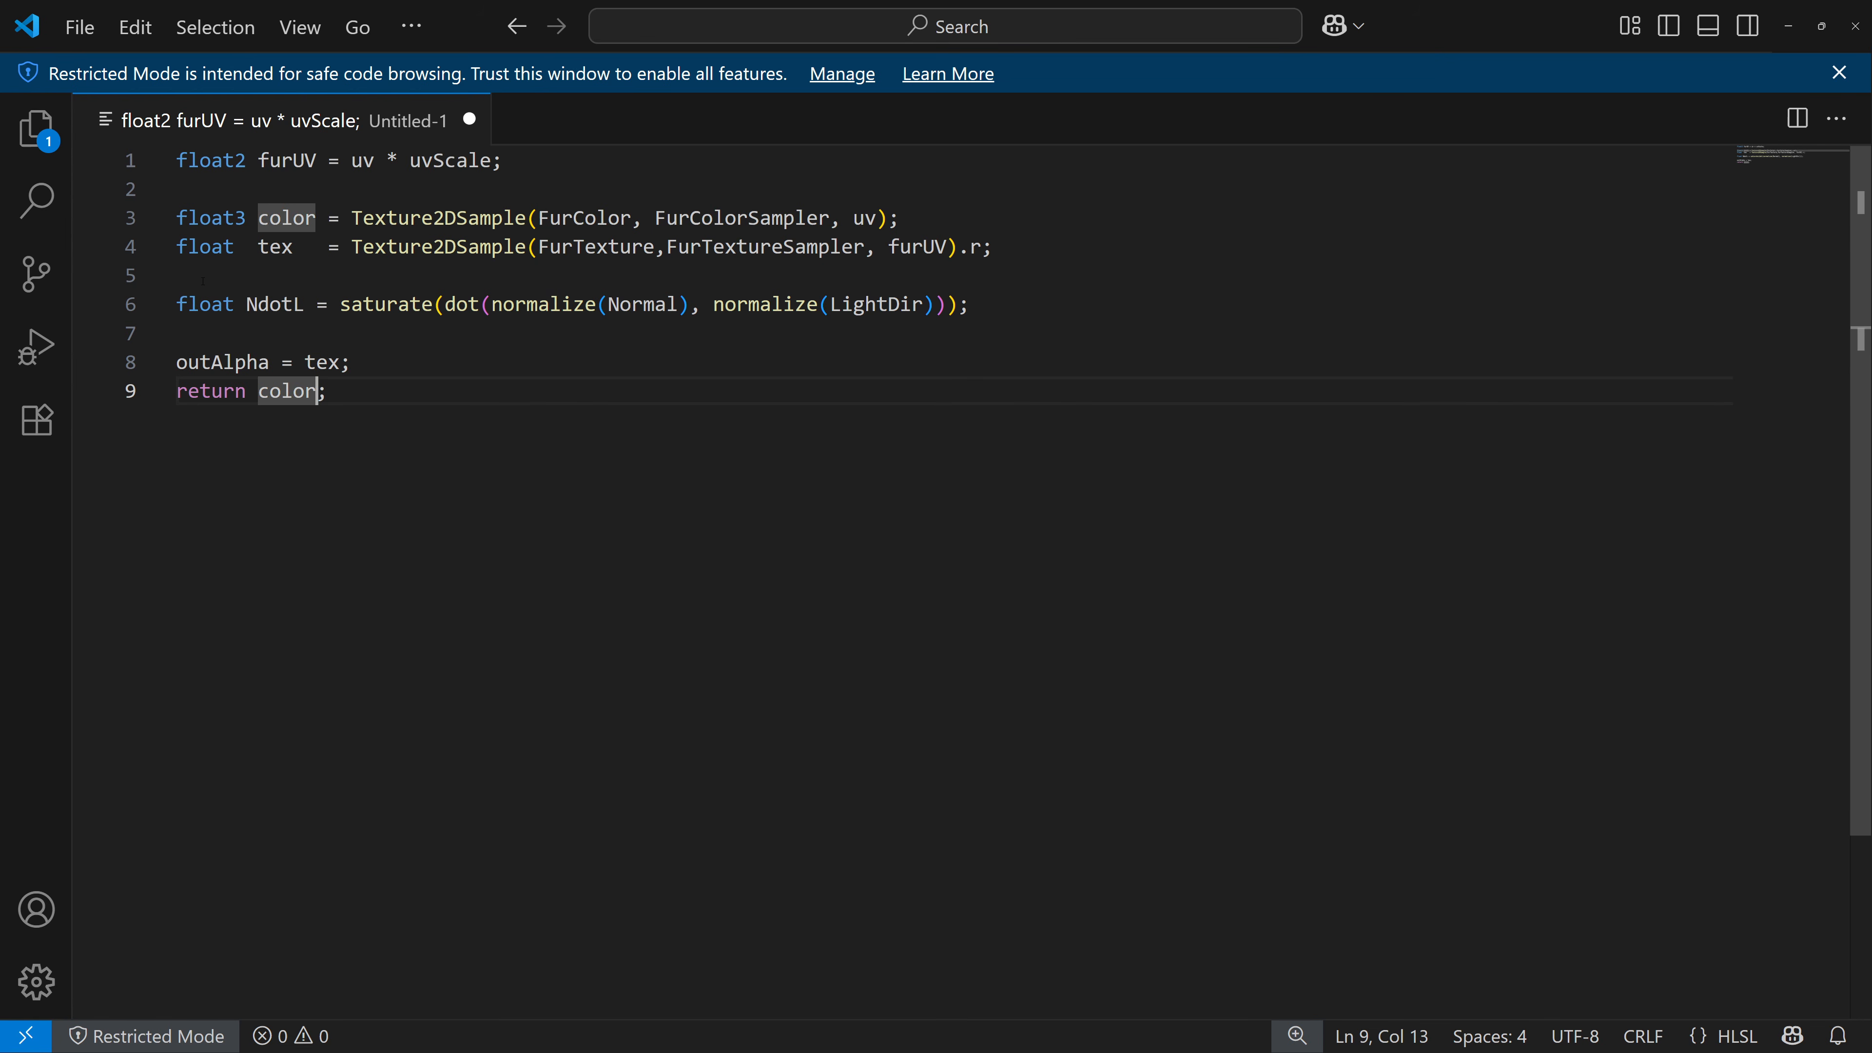
type("* tex")
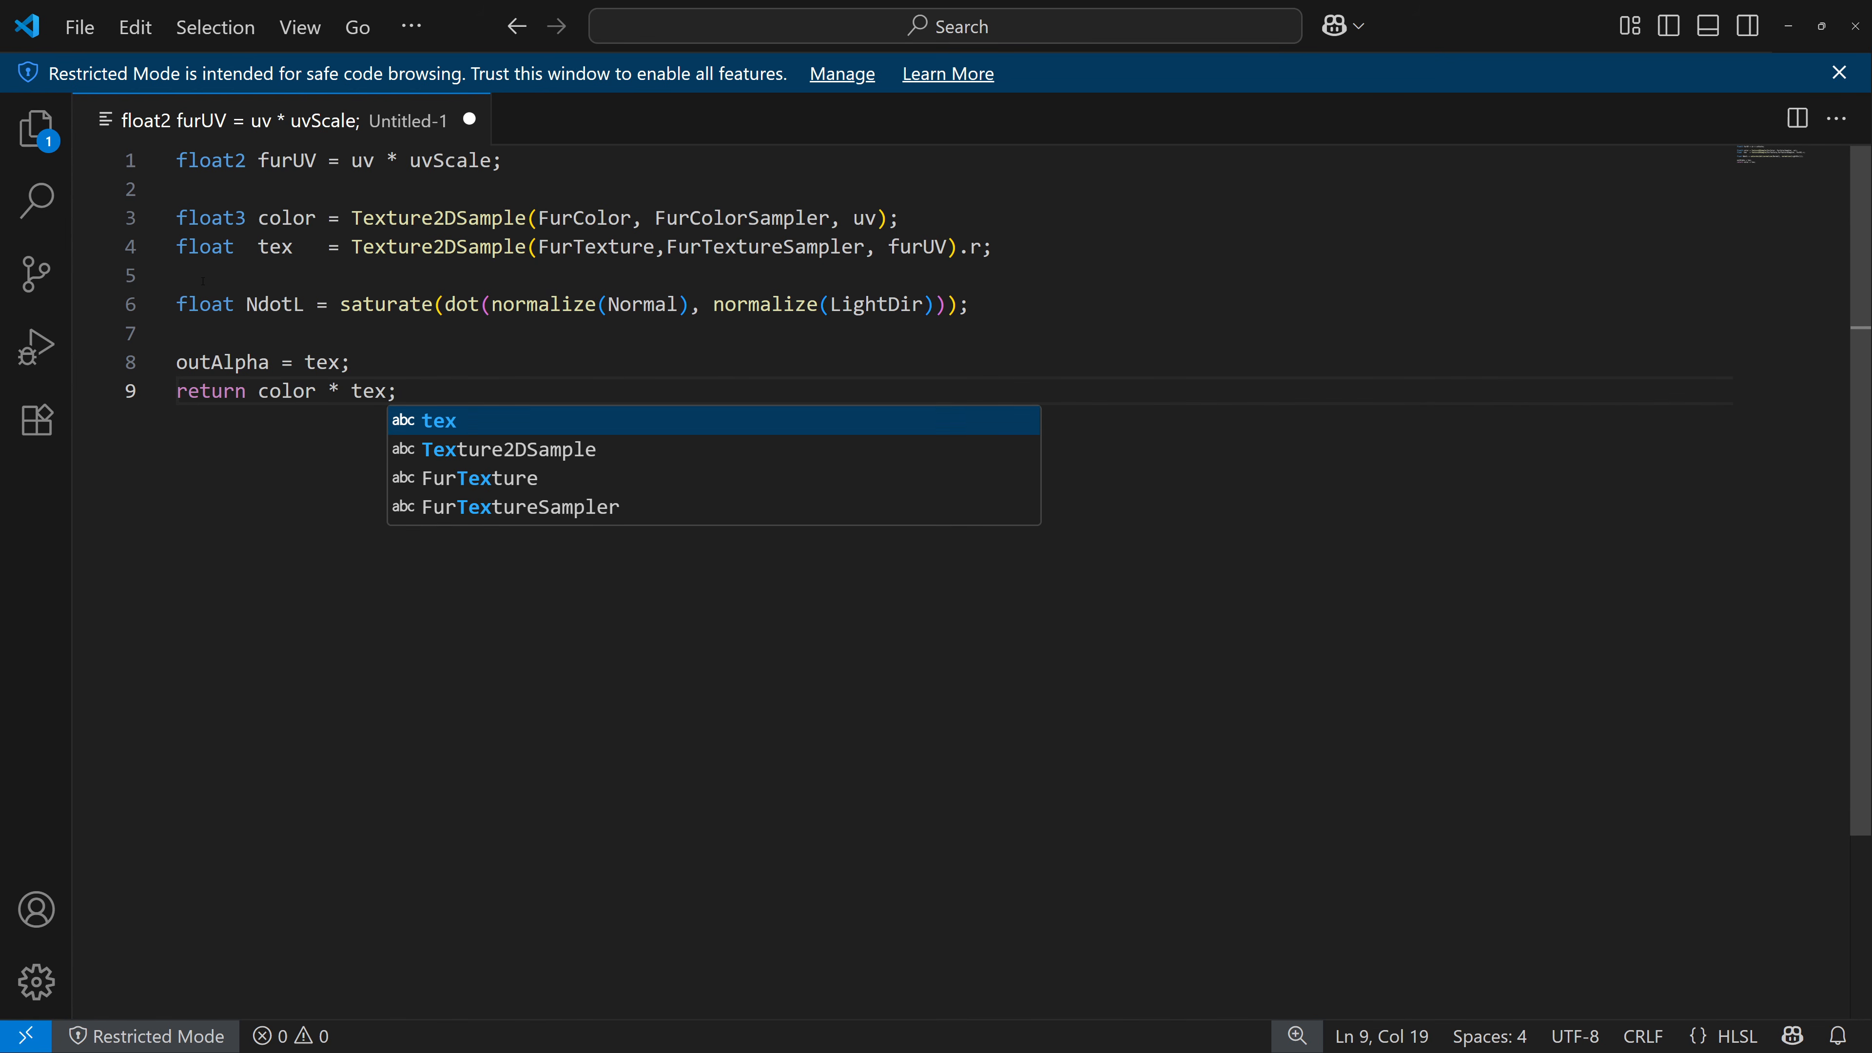
type(" * ")
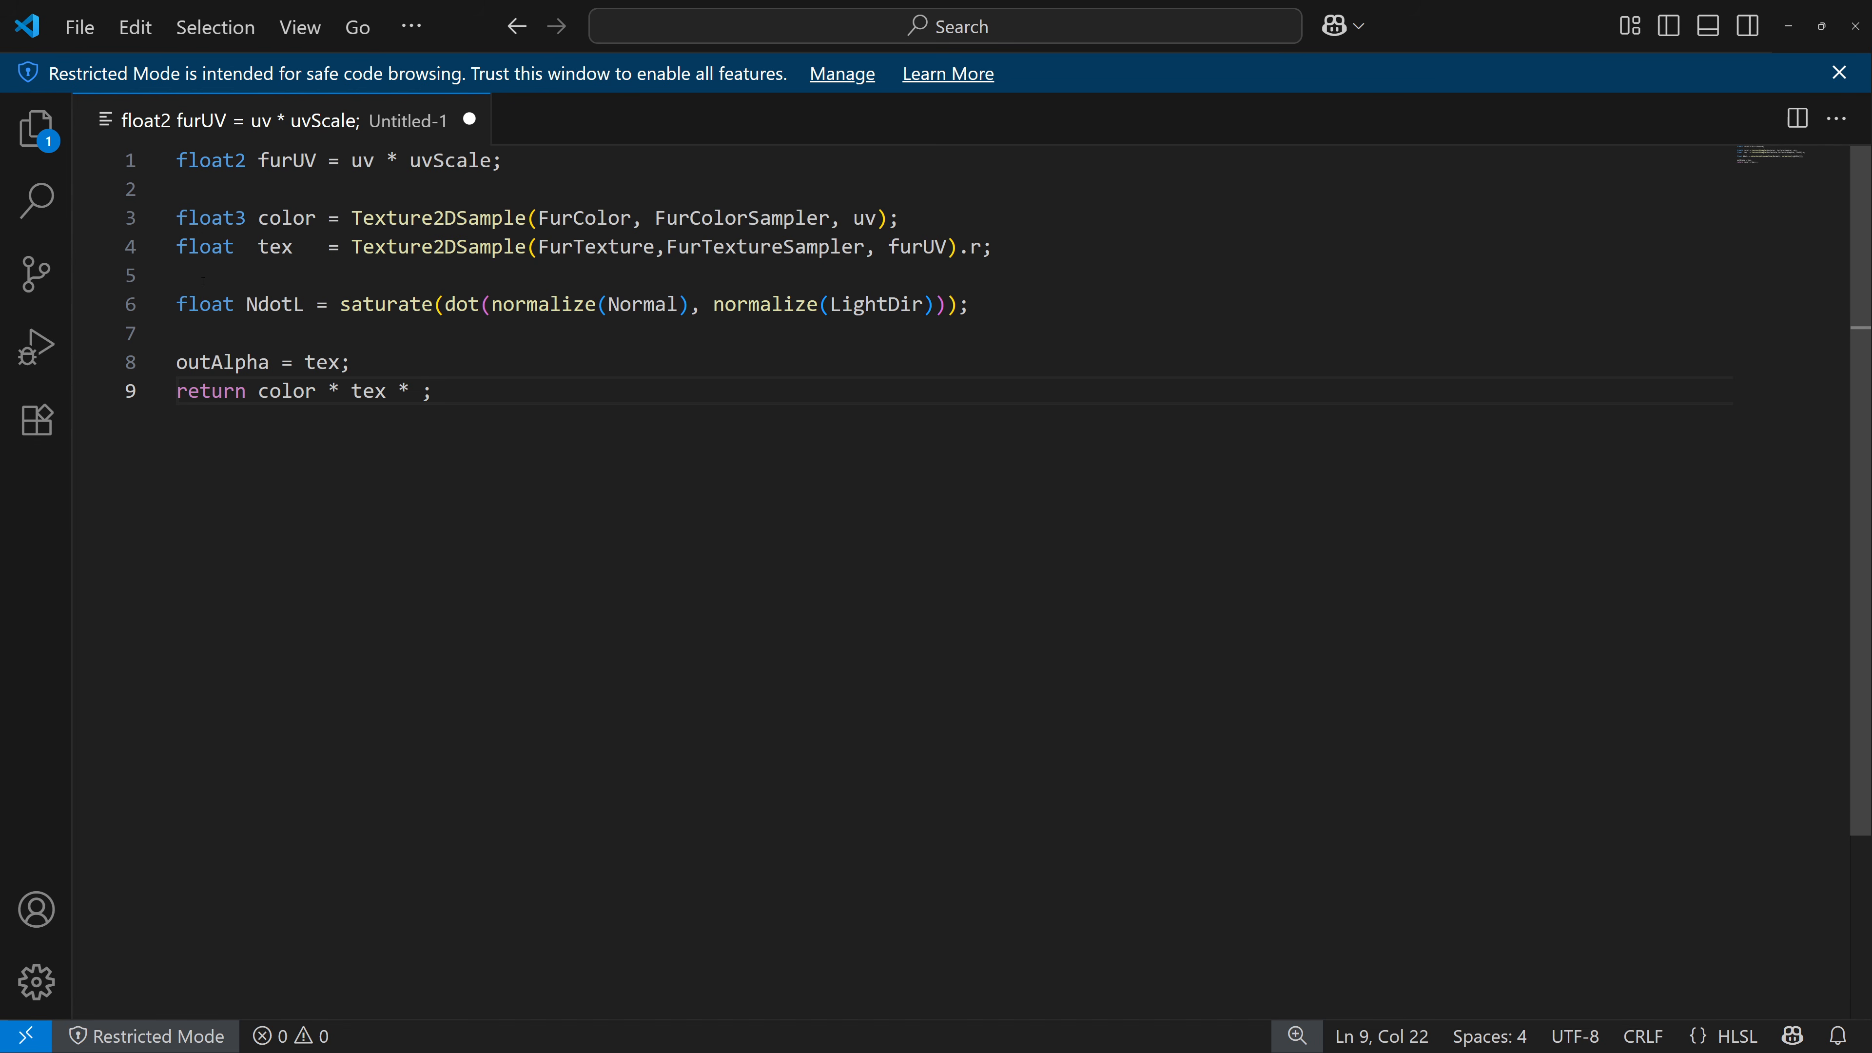
type("(LightOffs")
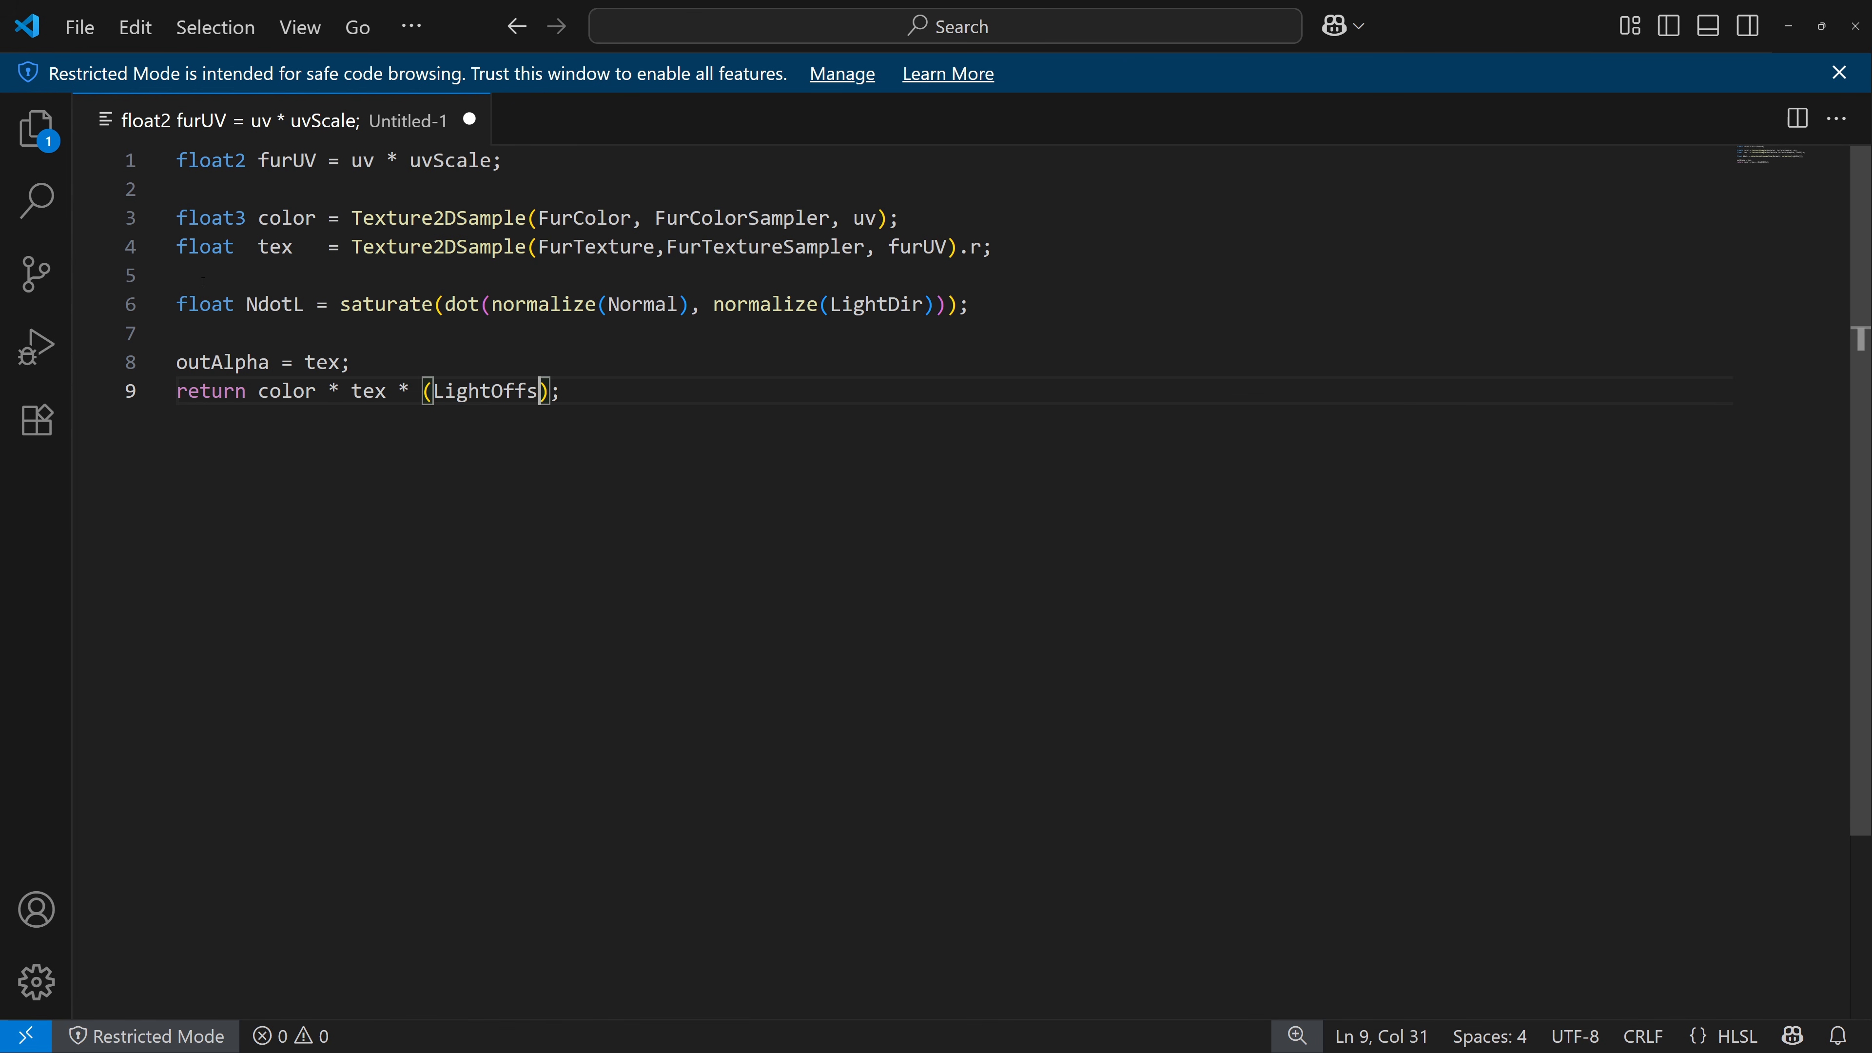
type("et + Light")
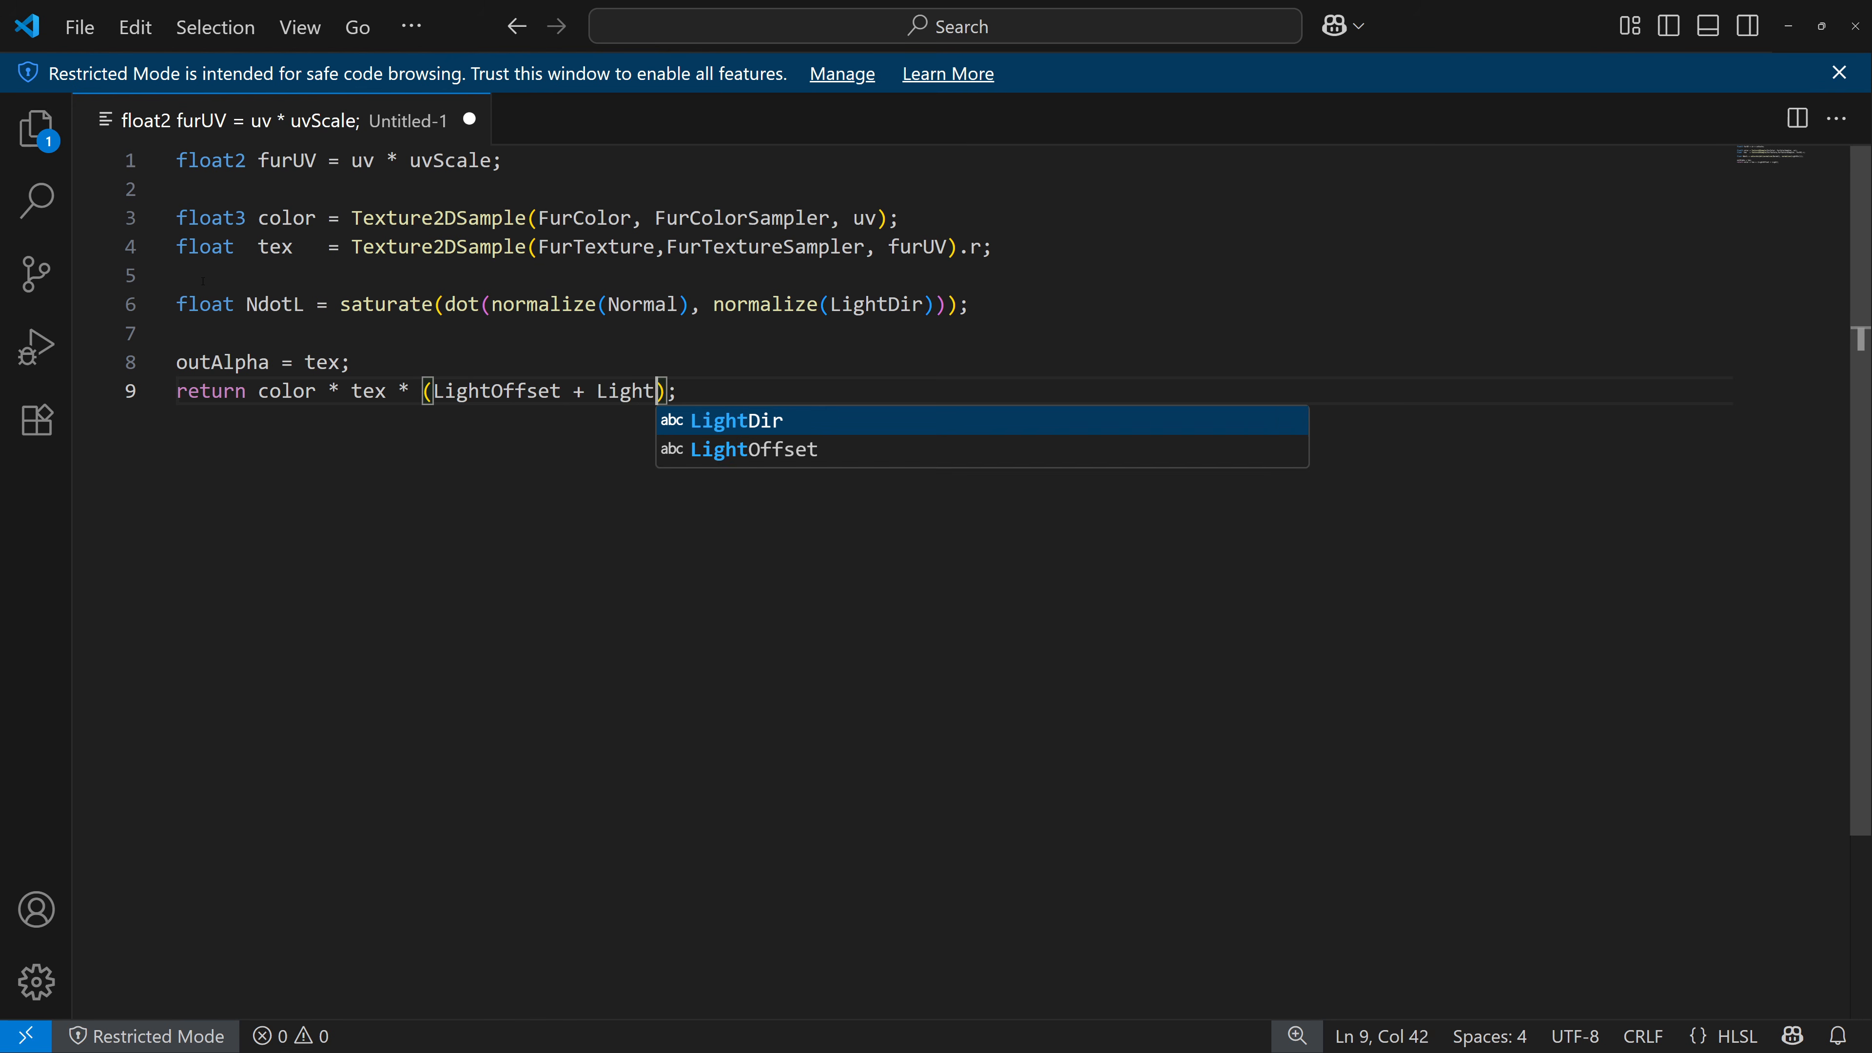
type("Scale")
type(" * ")
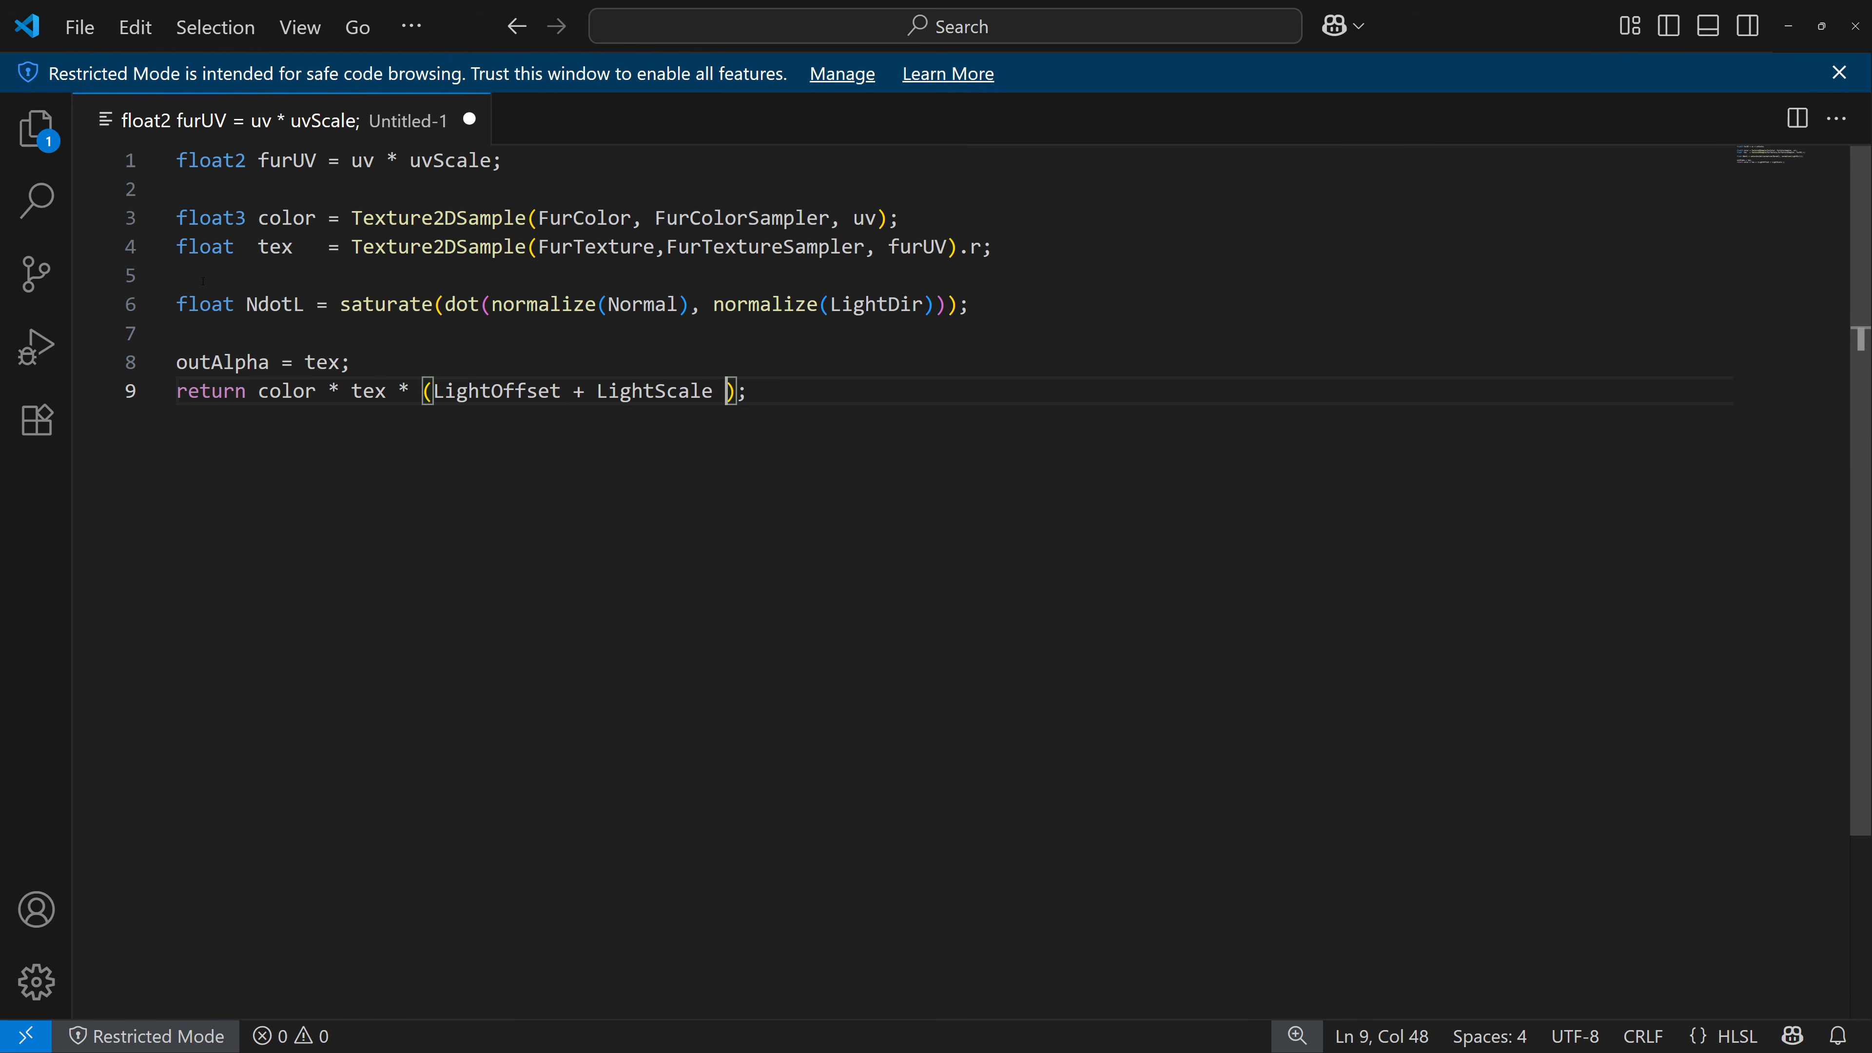
type("NdotL")
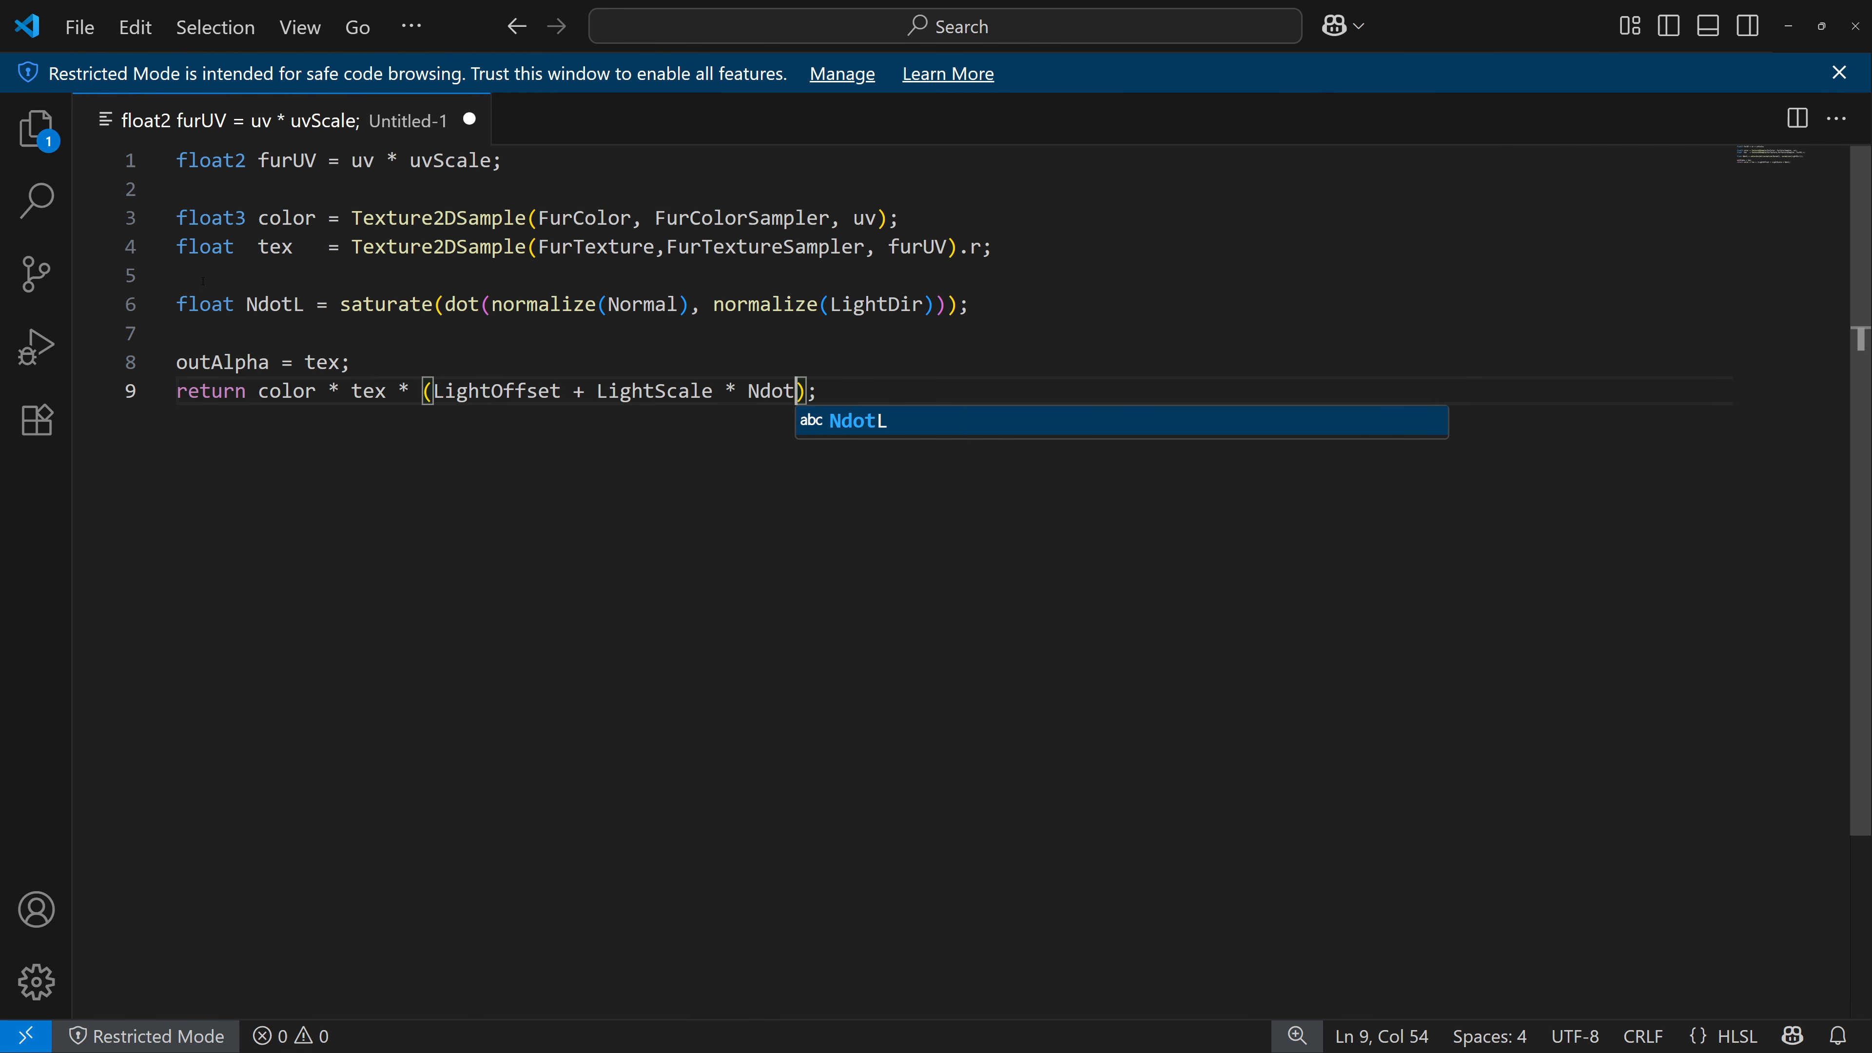
type(")")
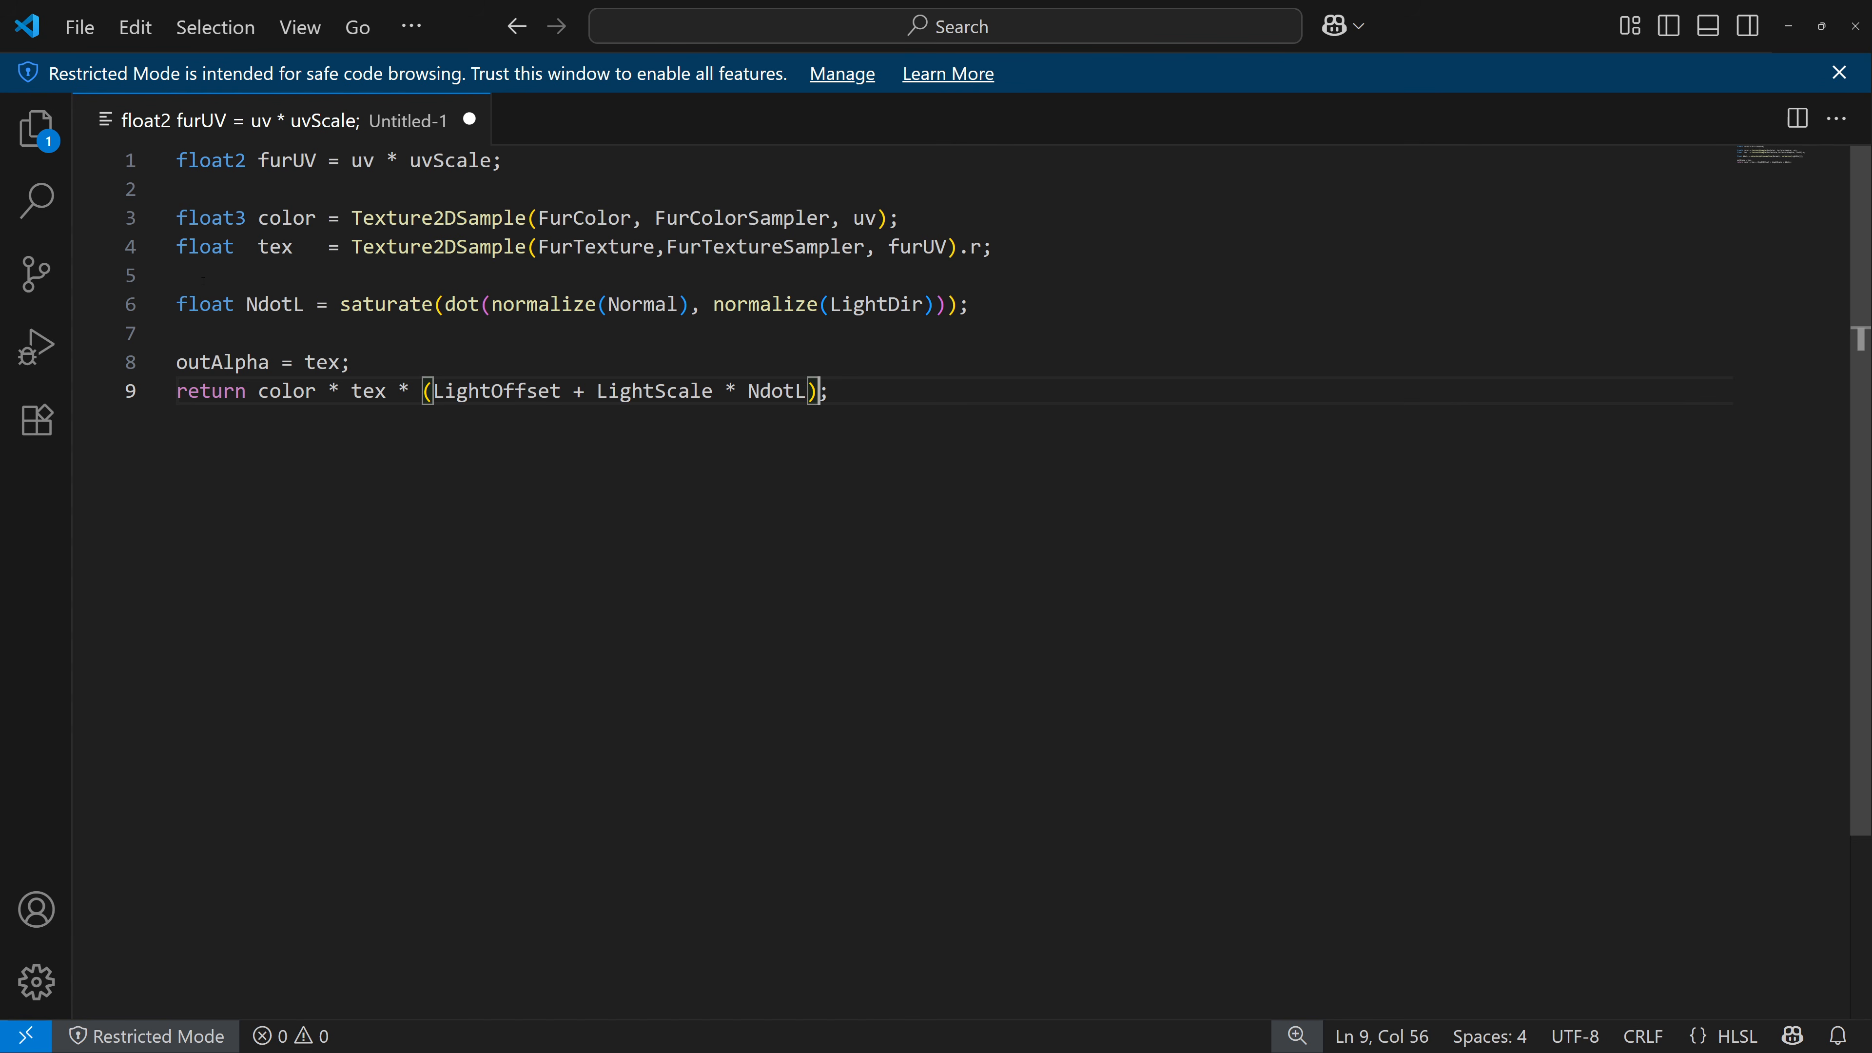
Copy the updated HLSL code and paste it into the Custom node's code in the M_ShellTexturing material.
key("ctrl+a")
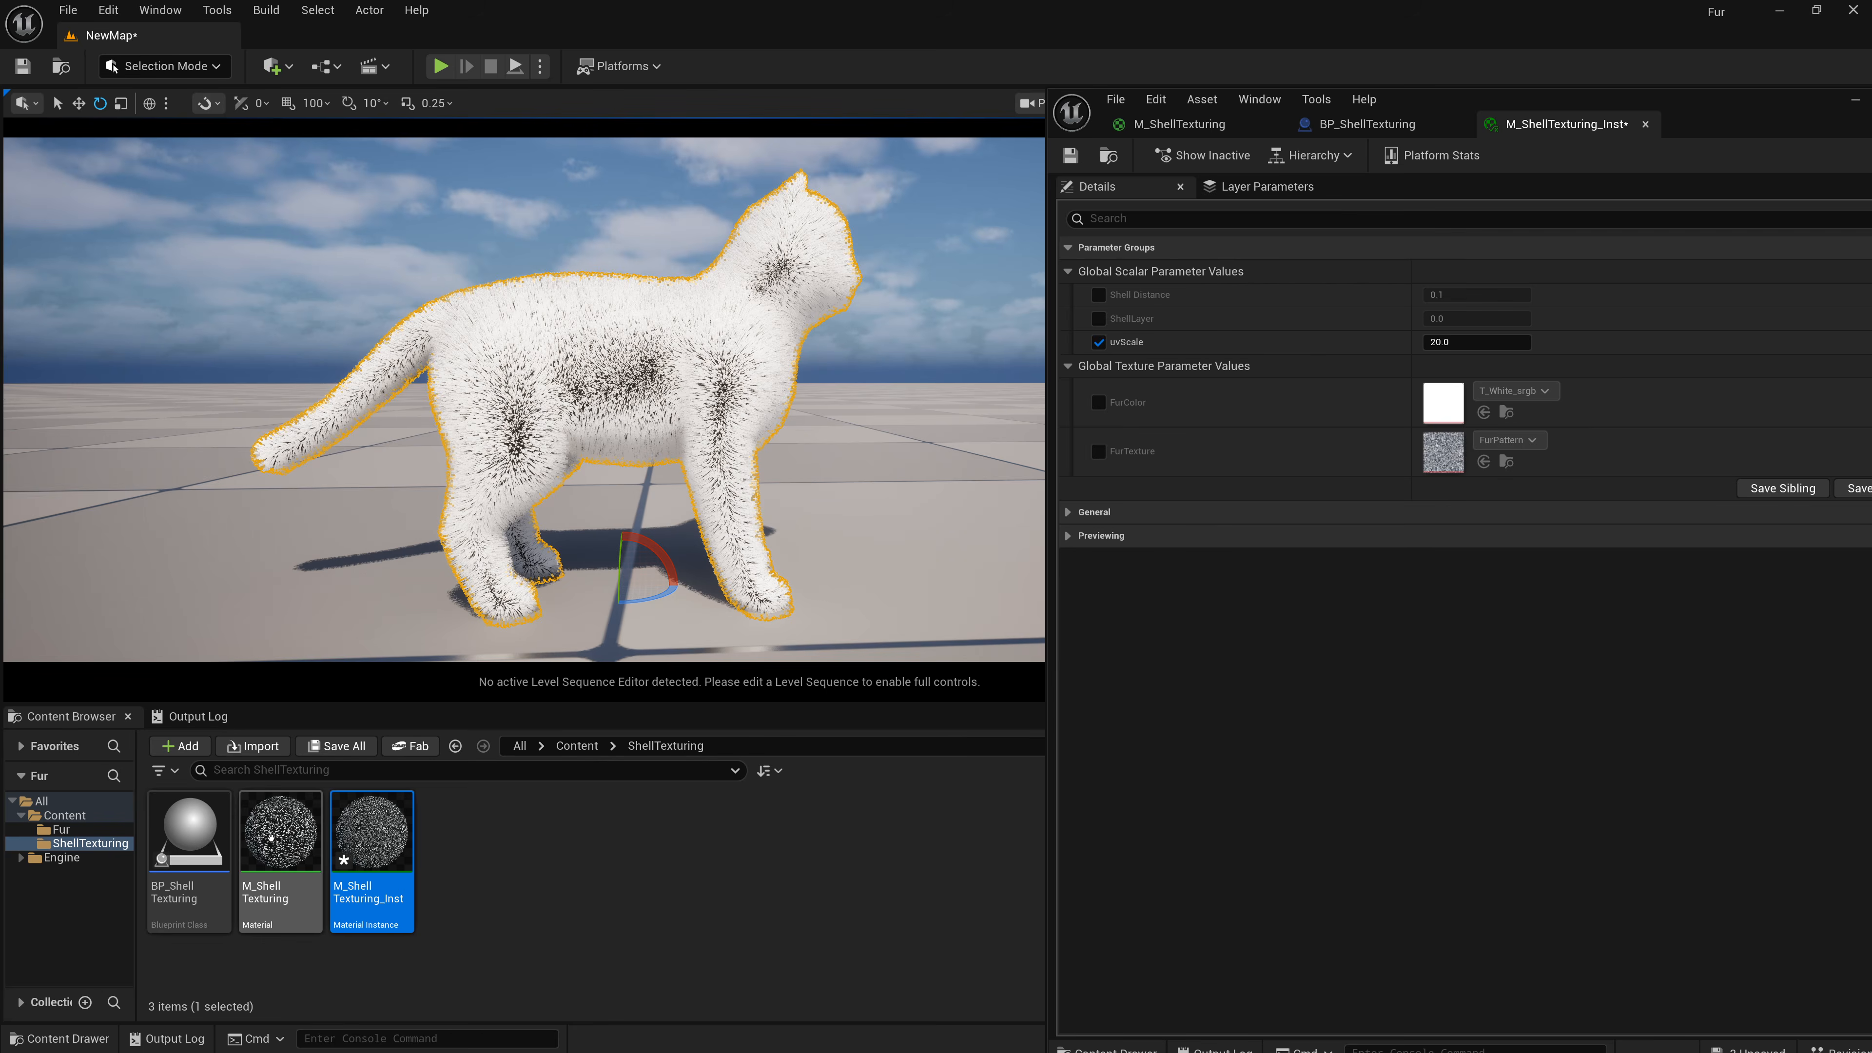
double_click(270, 837)
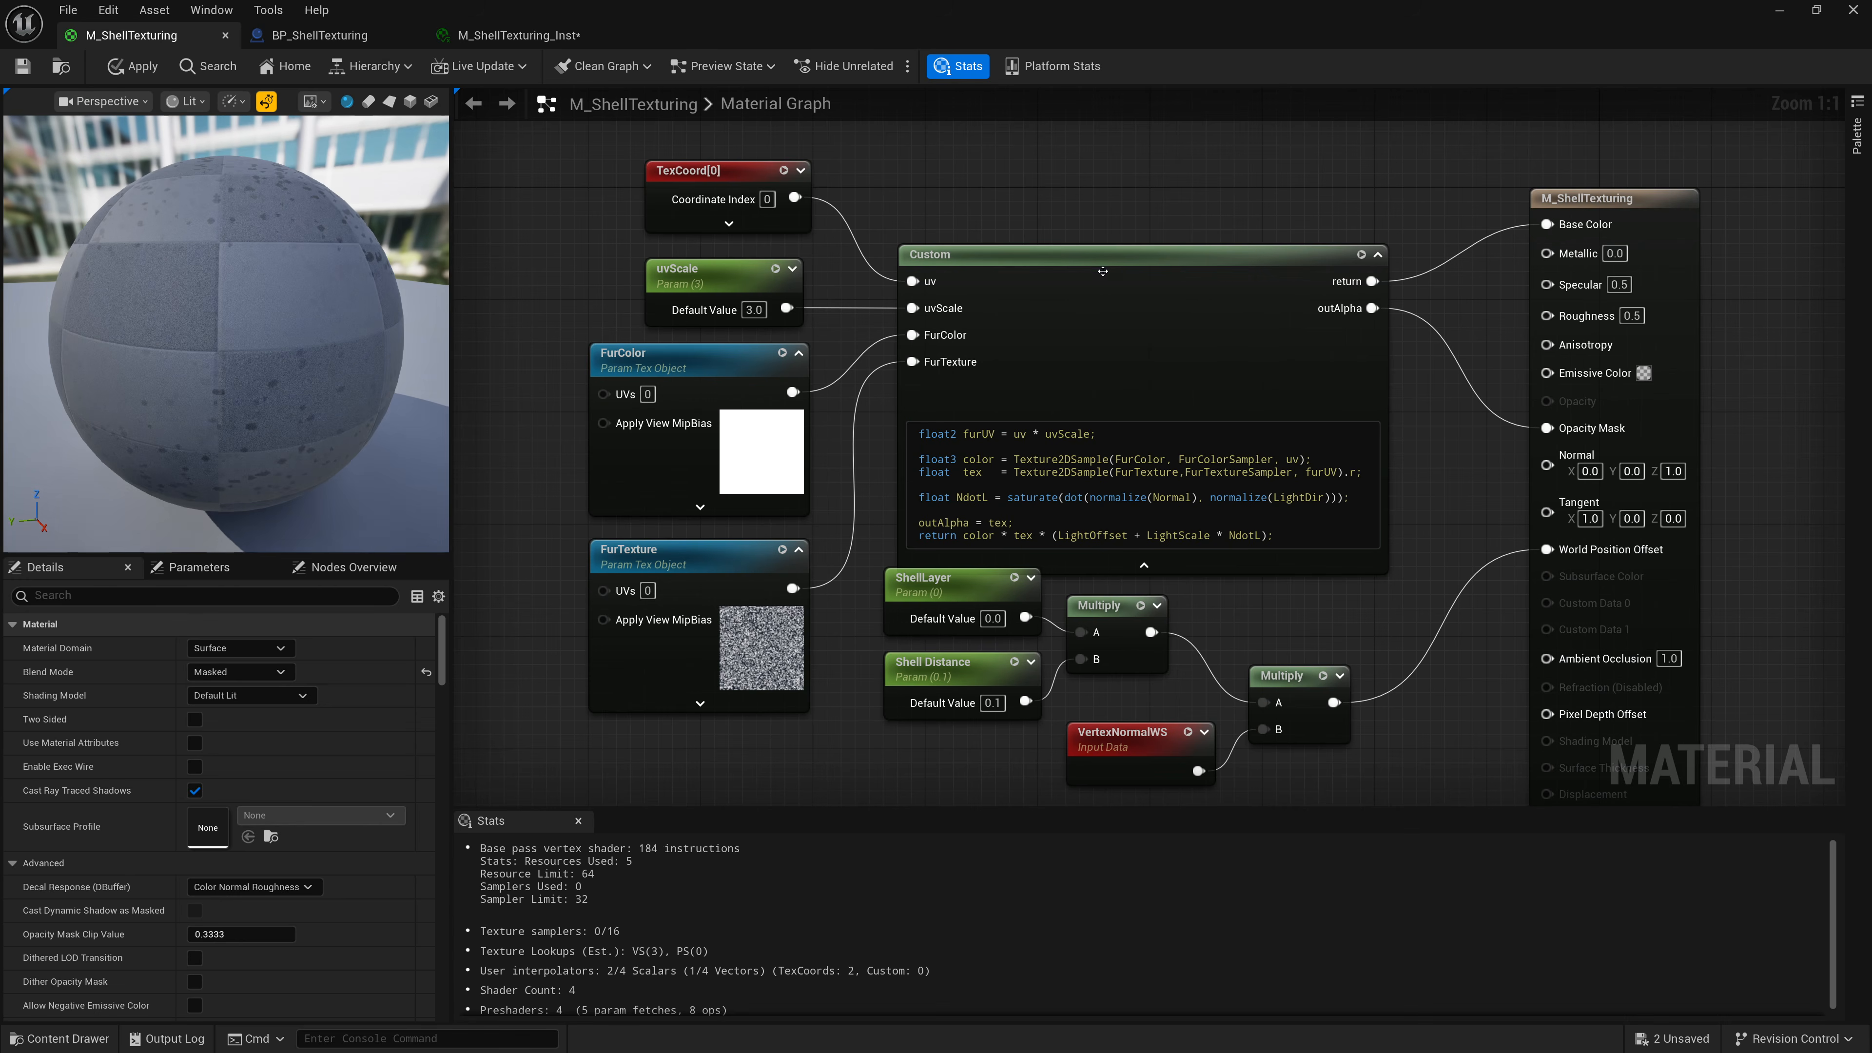
left_click_drag(1102, 271, 1088, 242)
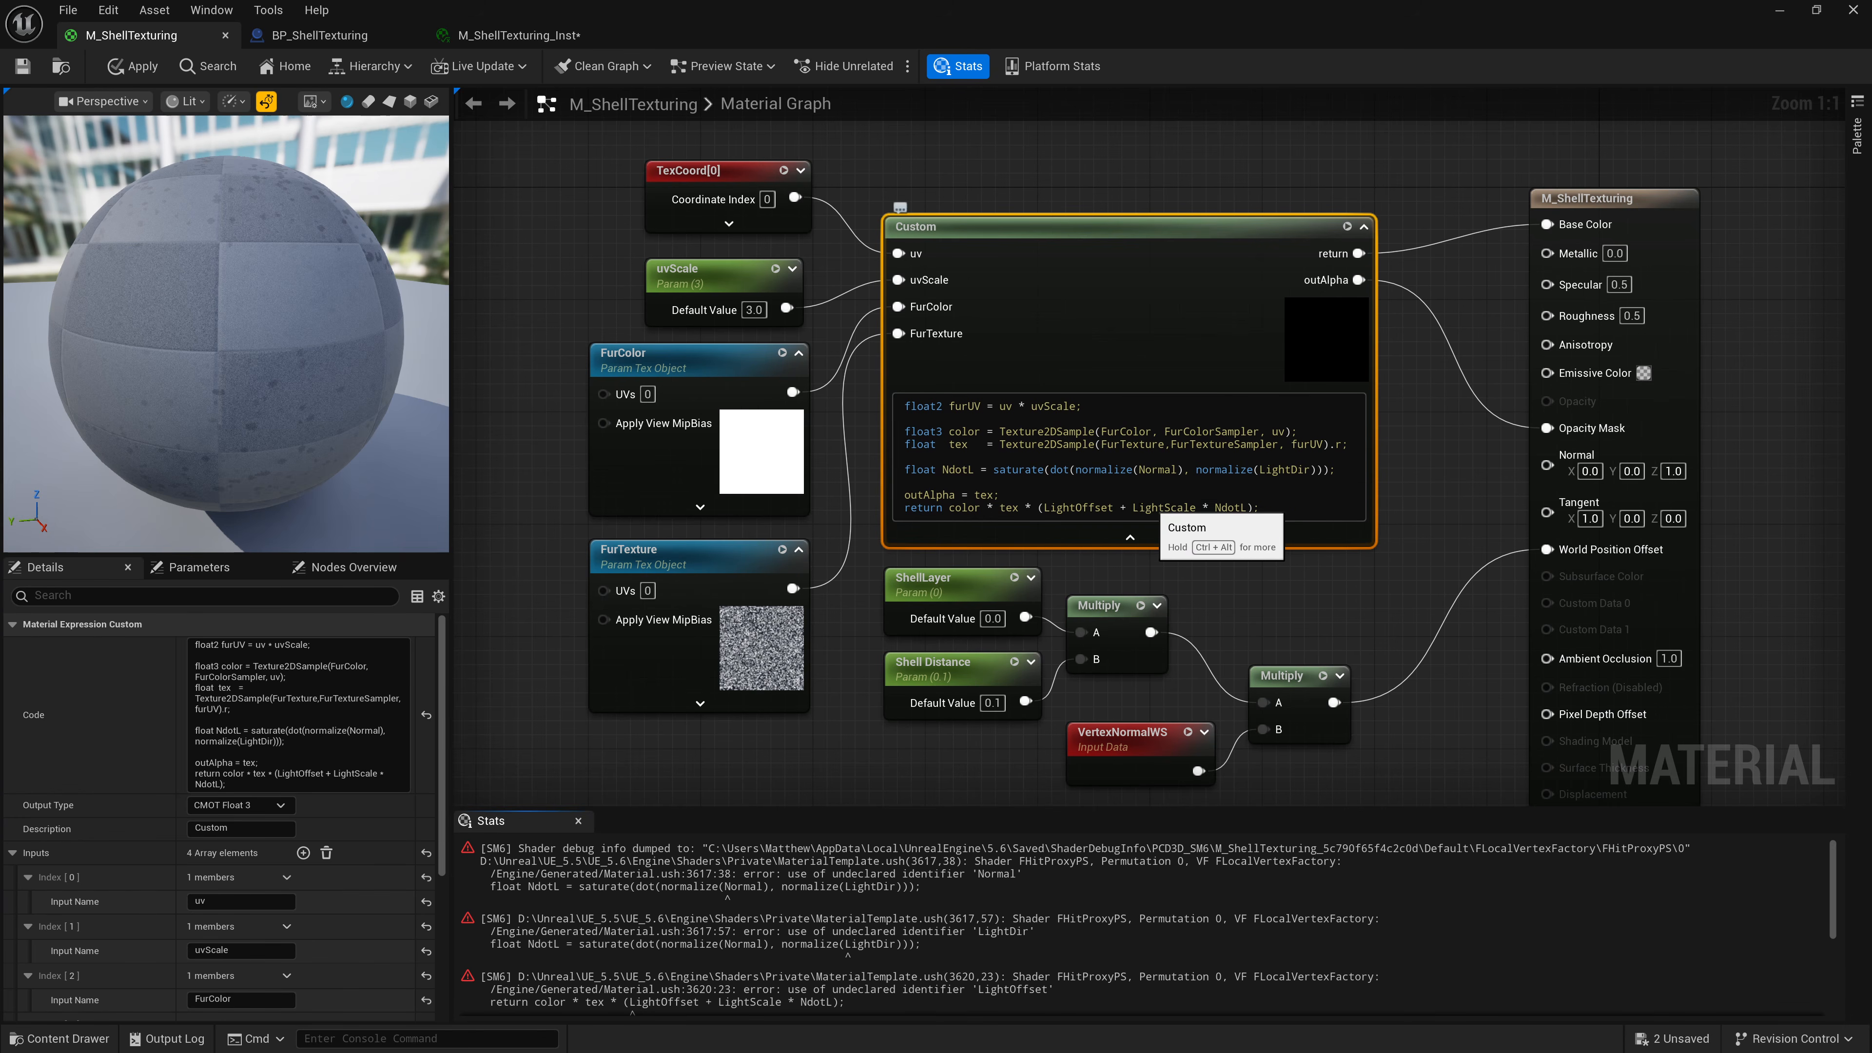
Add four more input elements to the Custom node's Inputs array.
scroll(295, 737, "down", 3)
left_click(303, 740)
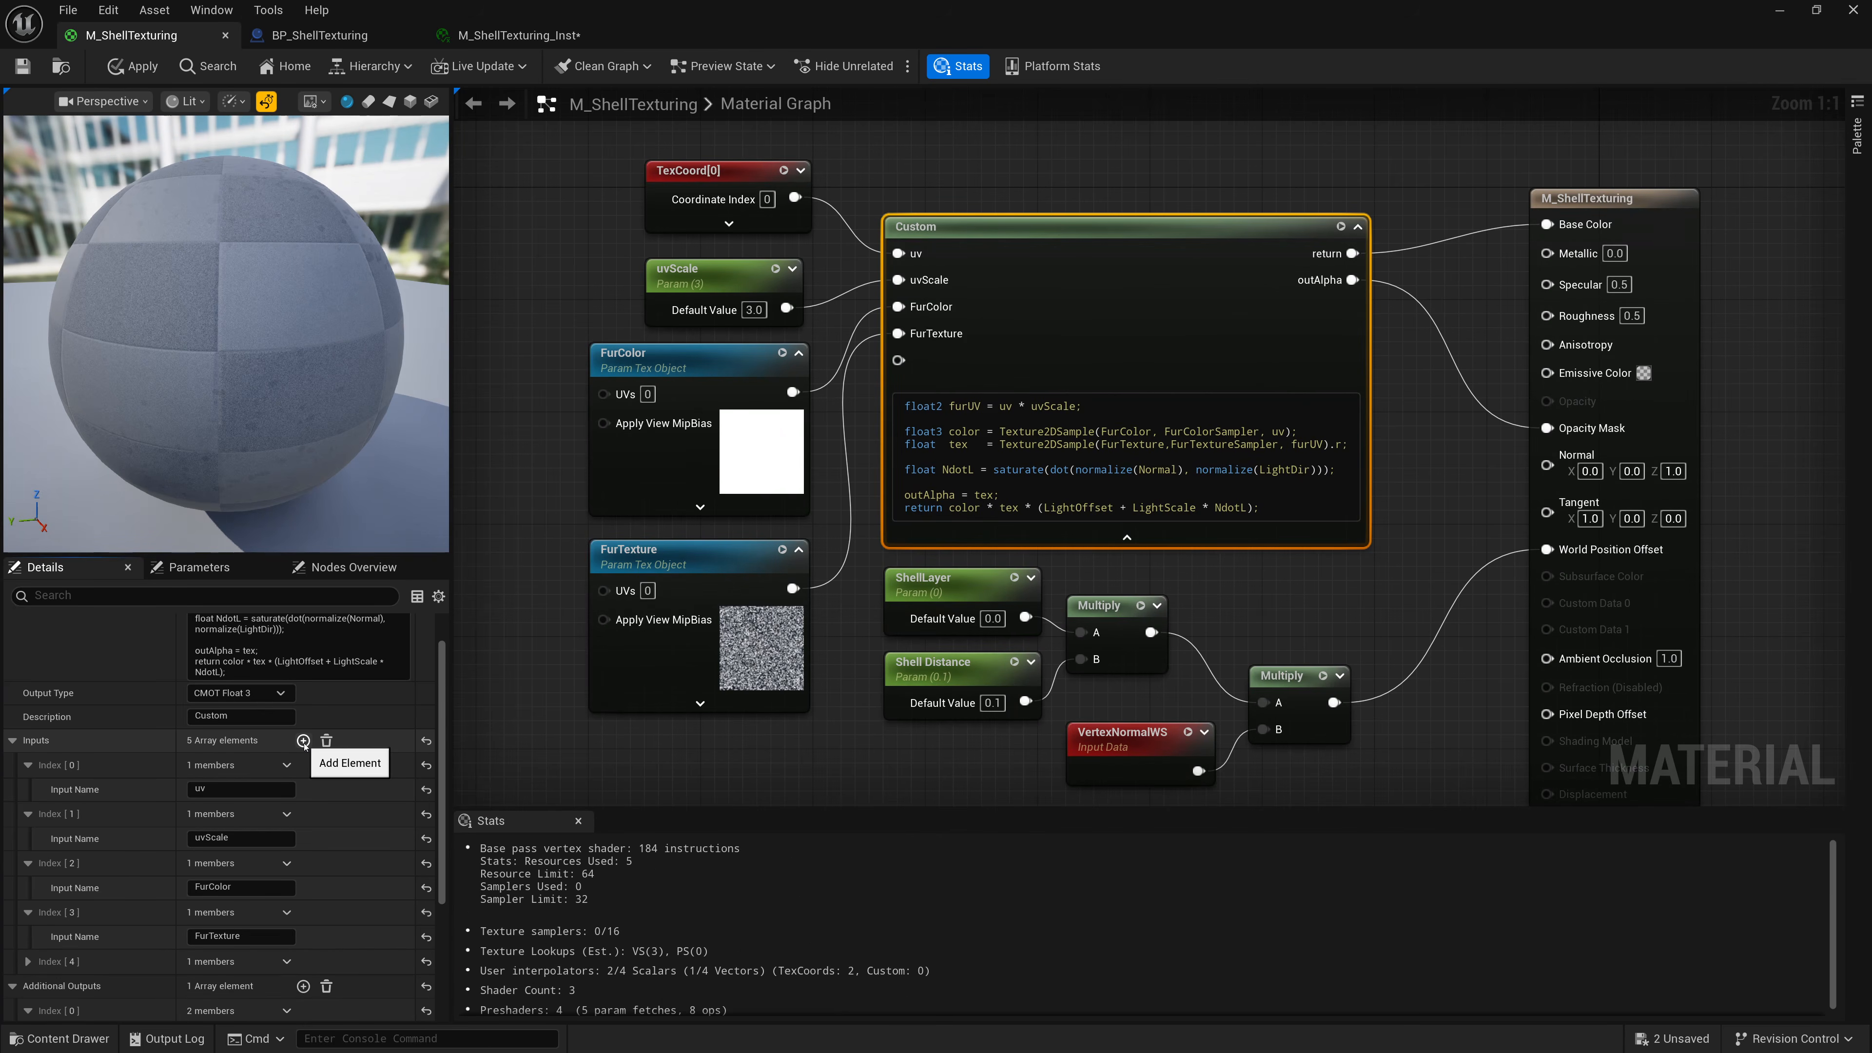
left_click(302, 740)
double_click(303, 740)
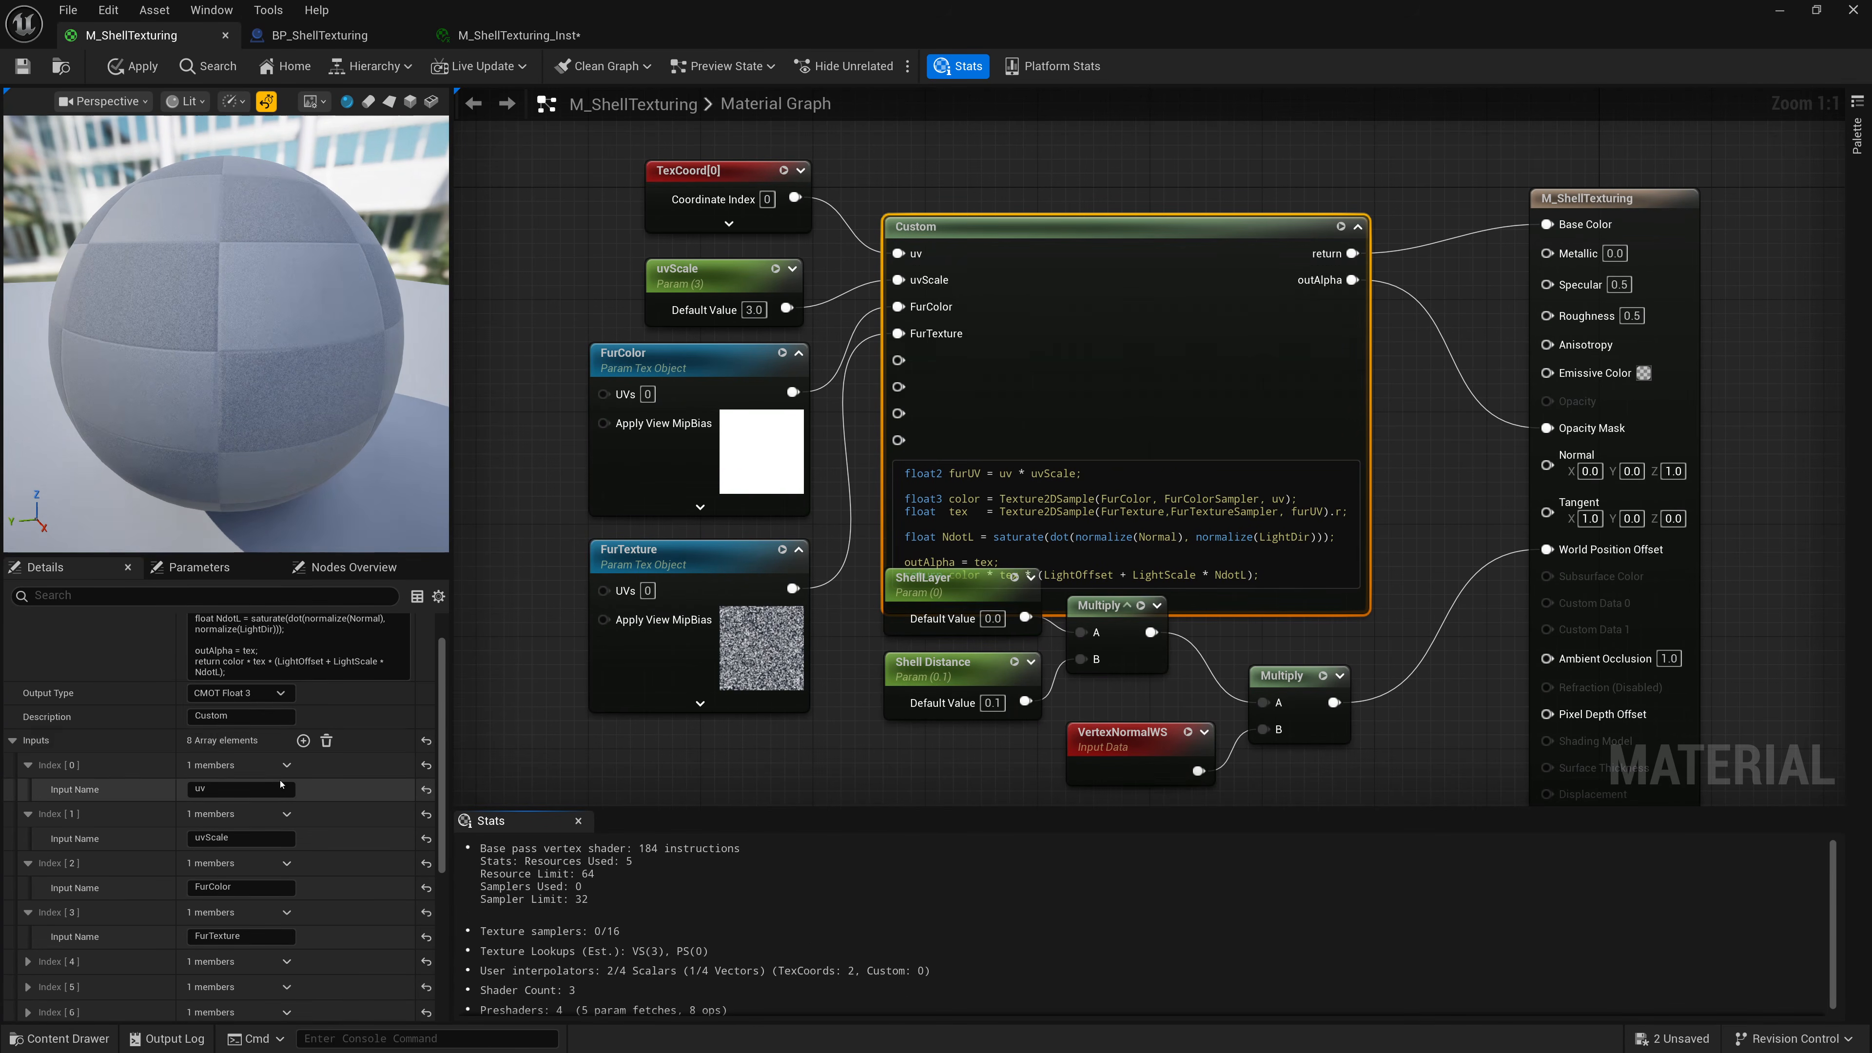
Name the new Custom node inputs Normal and LightDir.
scroll(146, 921, "down", 2)
left_click(27, 878)
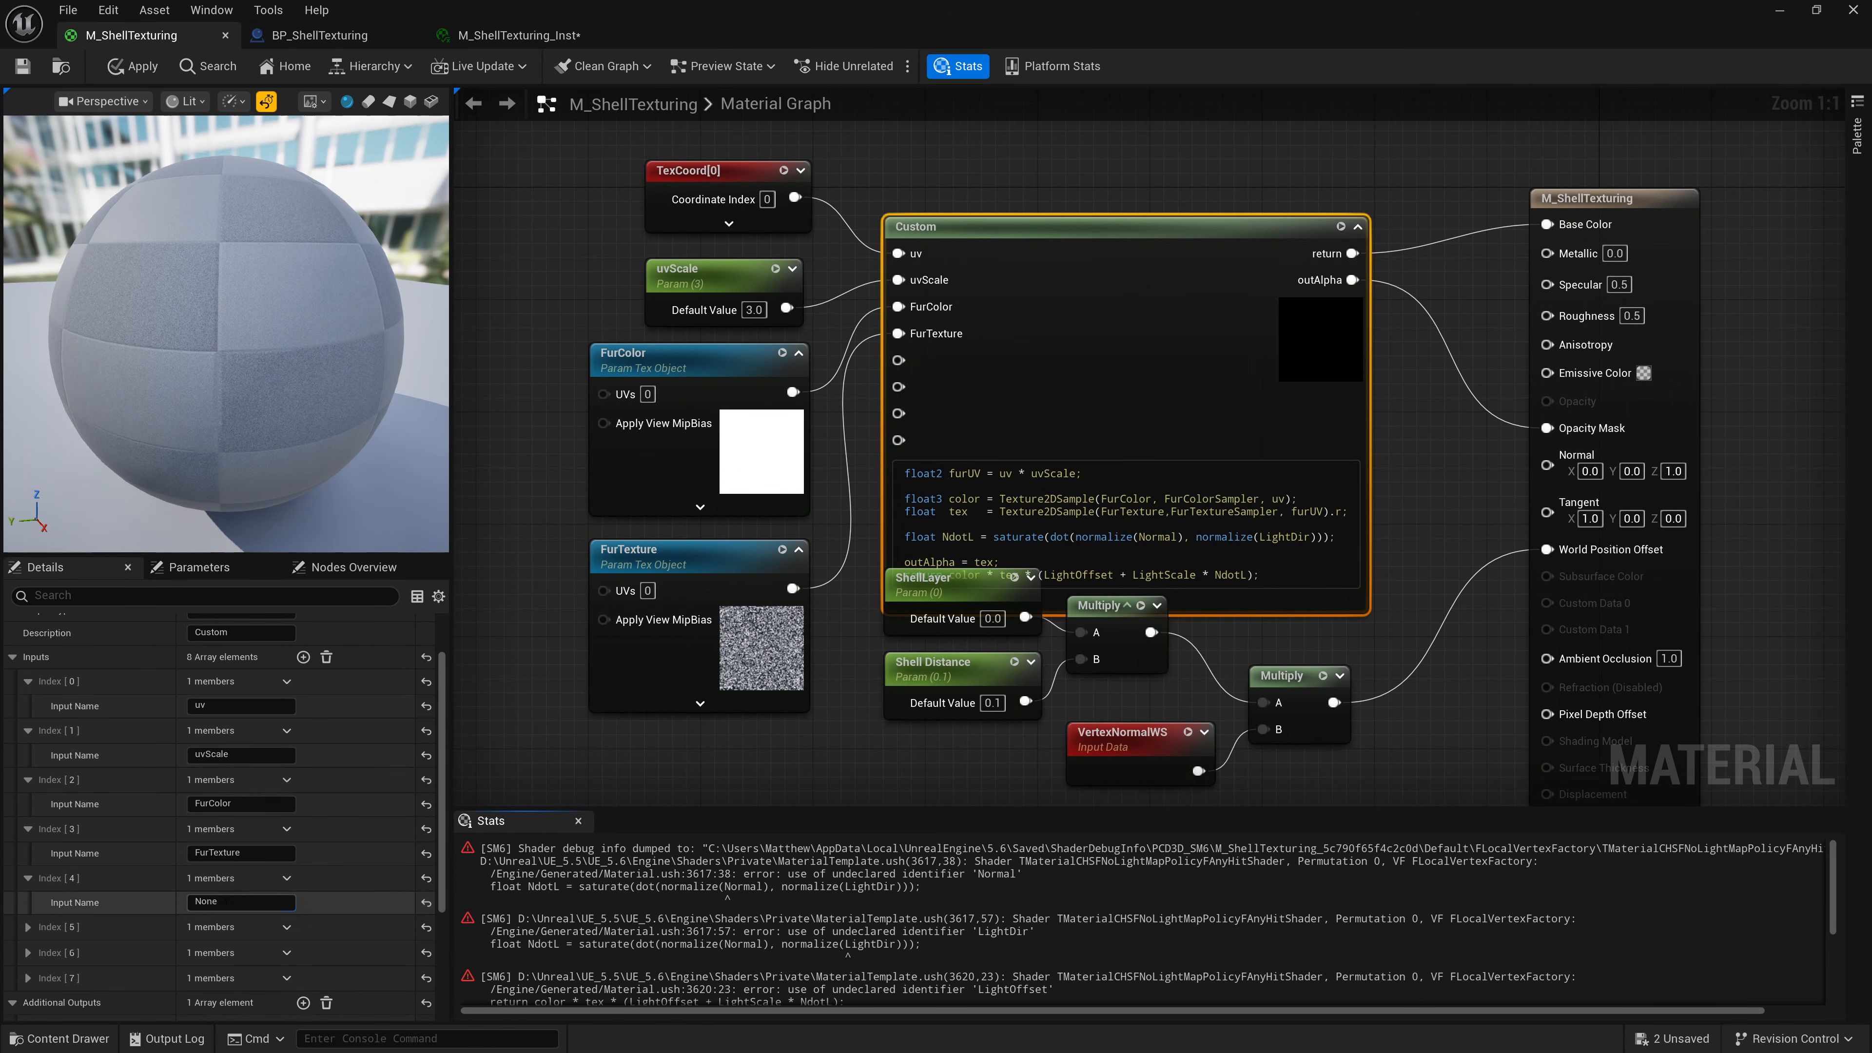
left_click(235, 902)
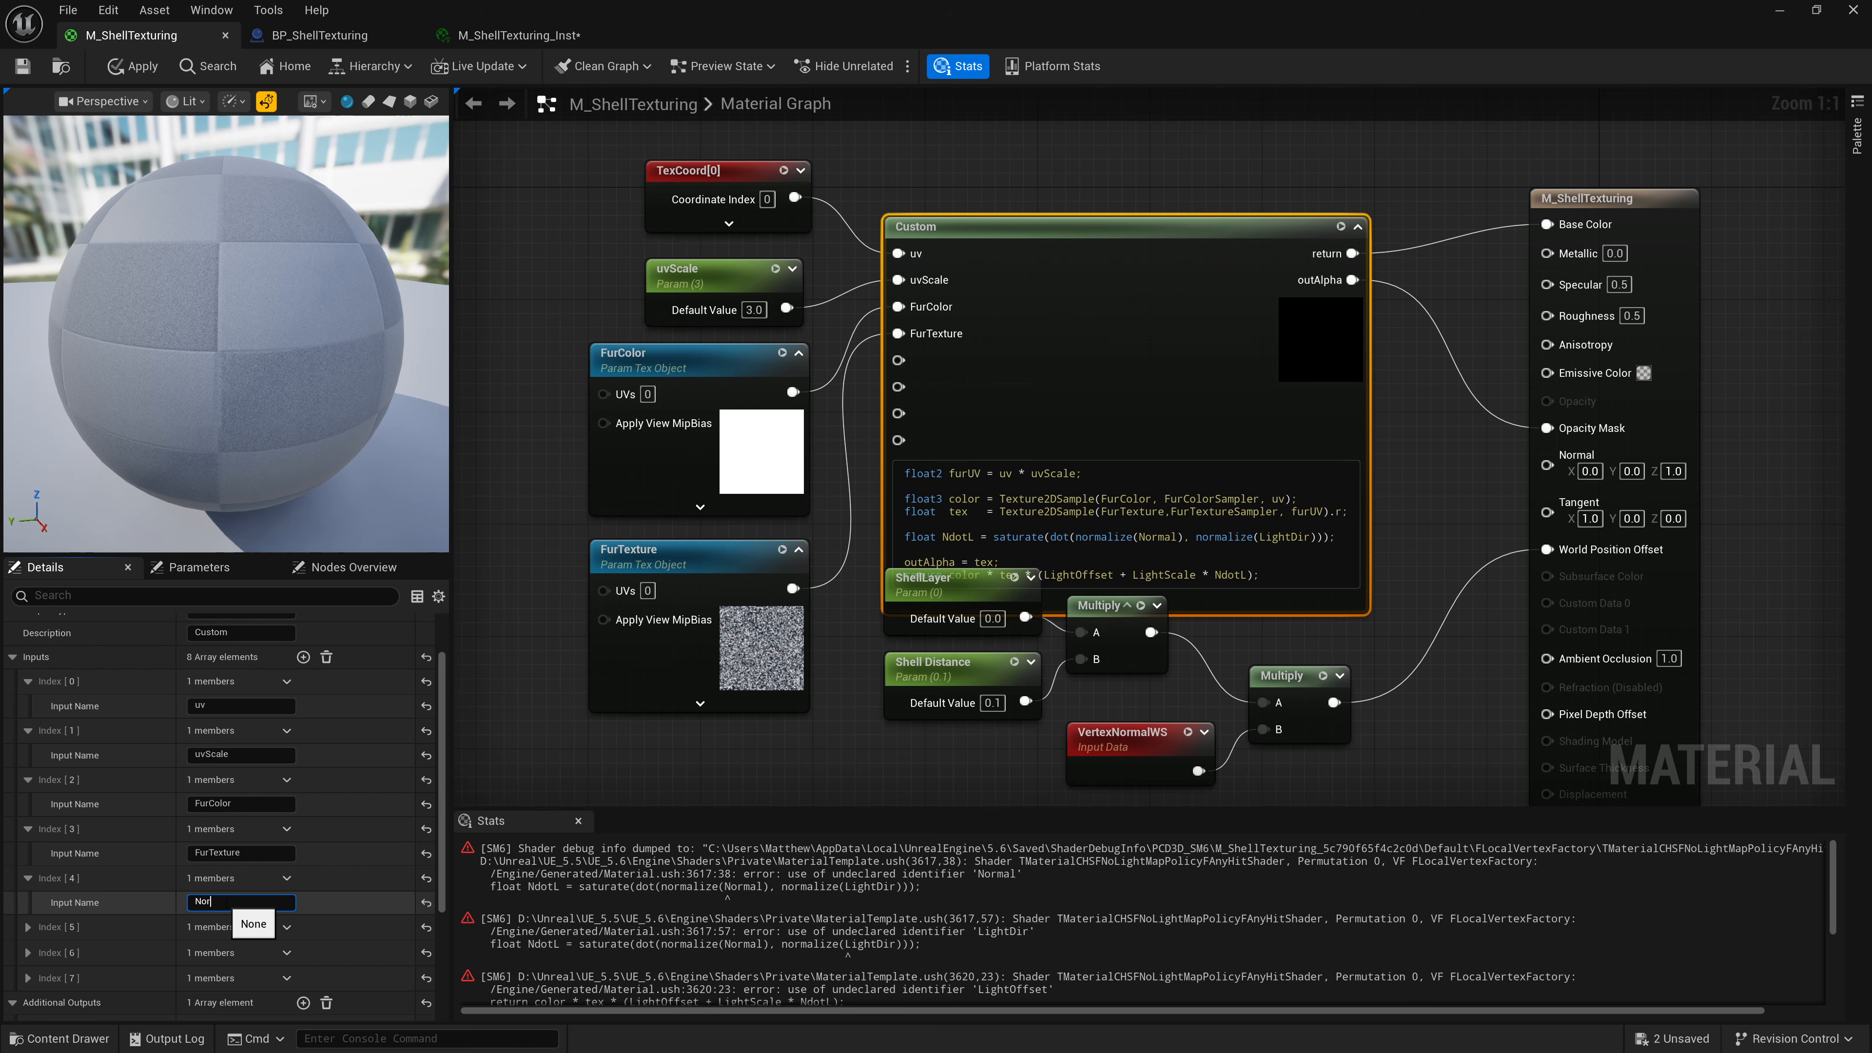
type("Normal")
key("Return")
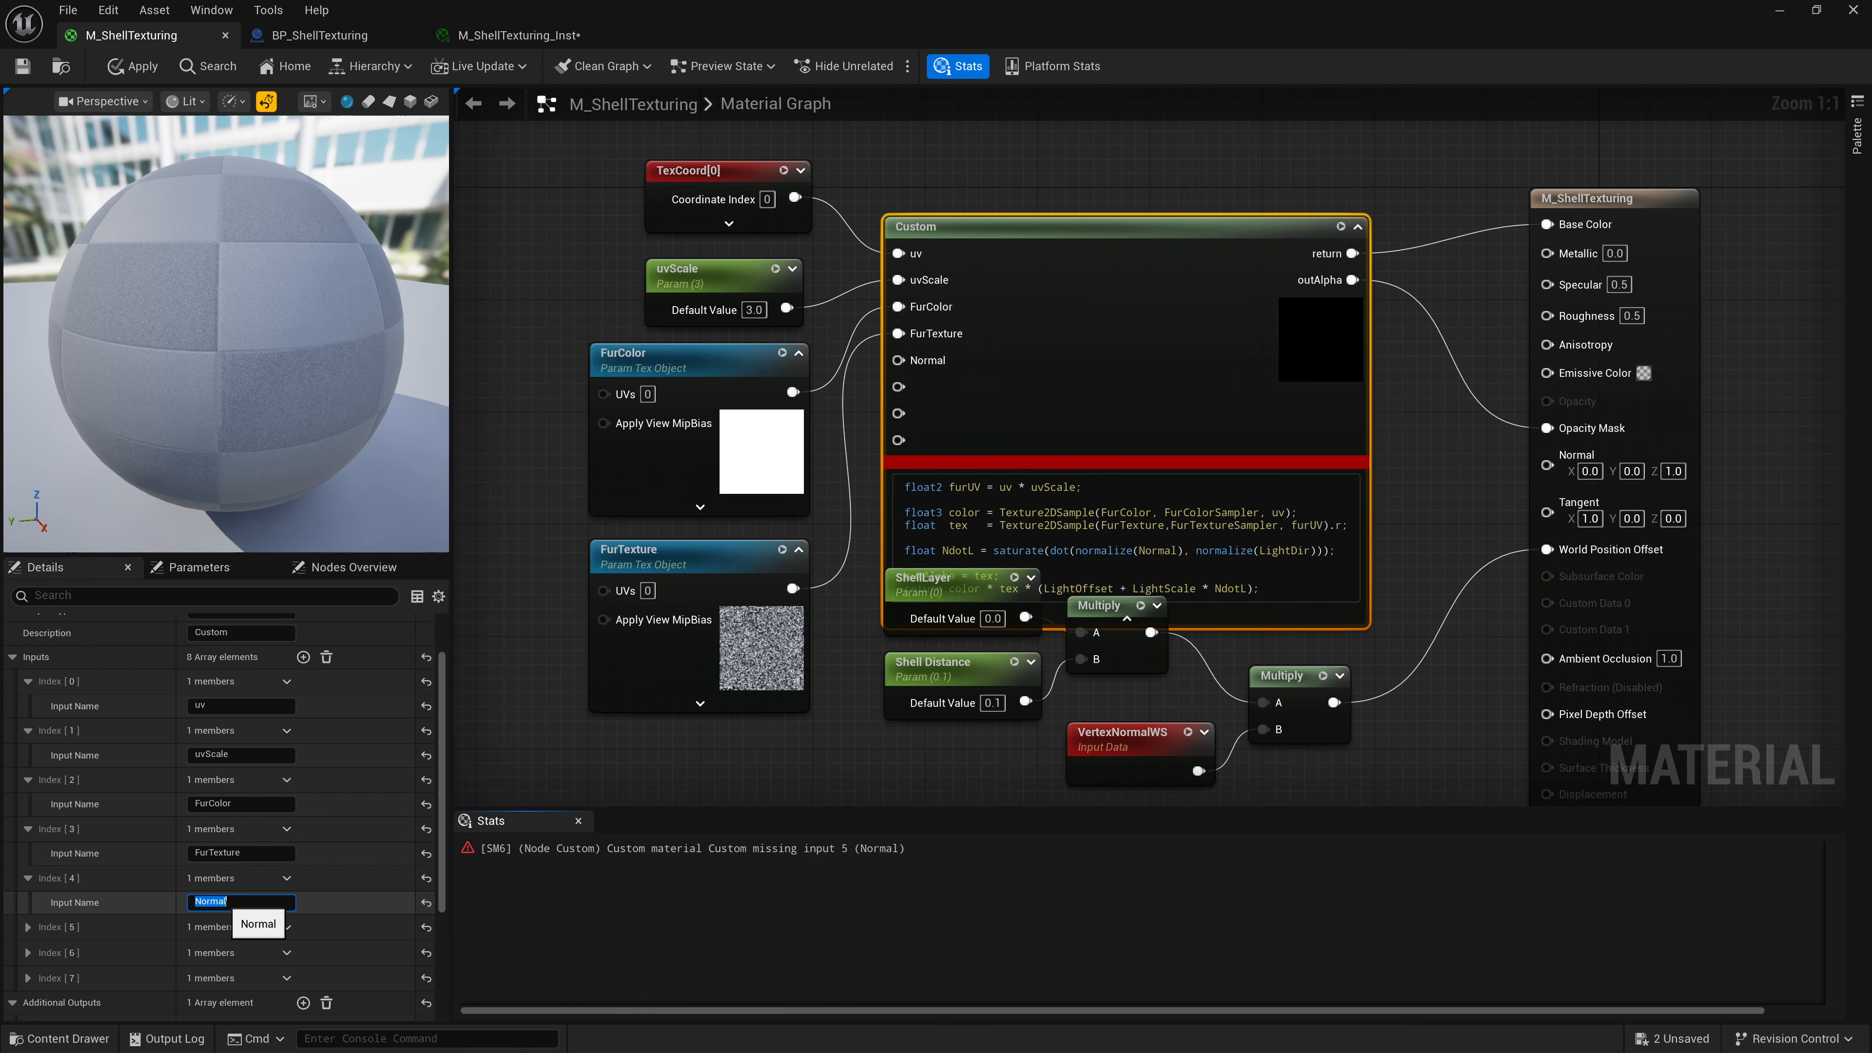
left_click(27, 926)
left_click(234, 951)
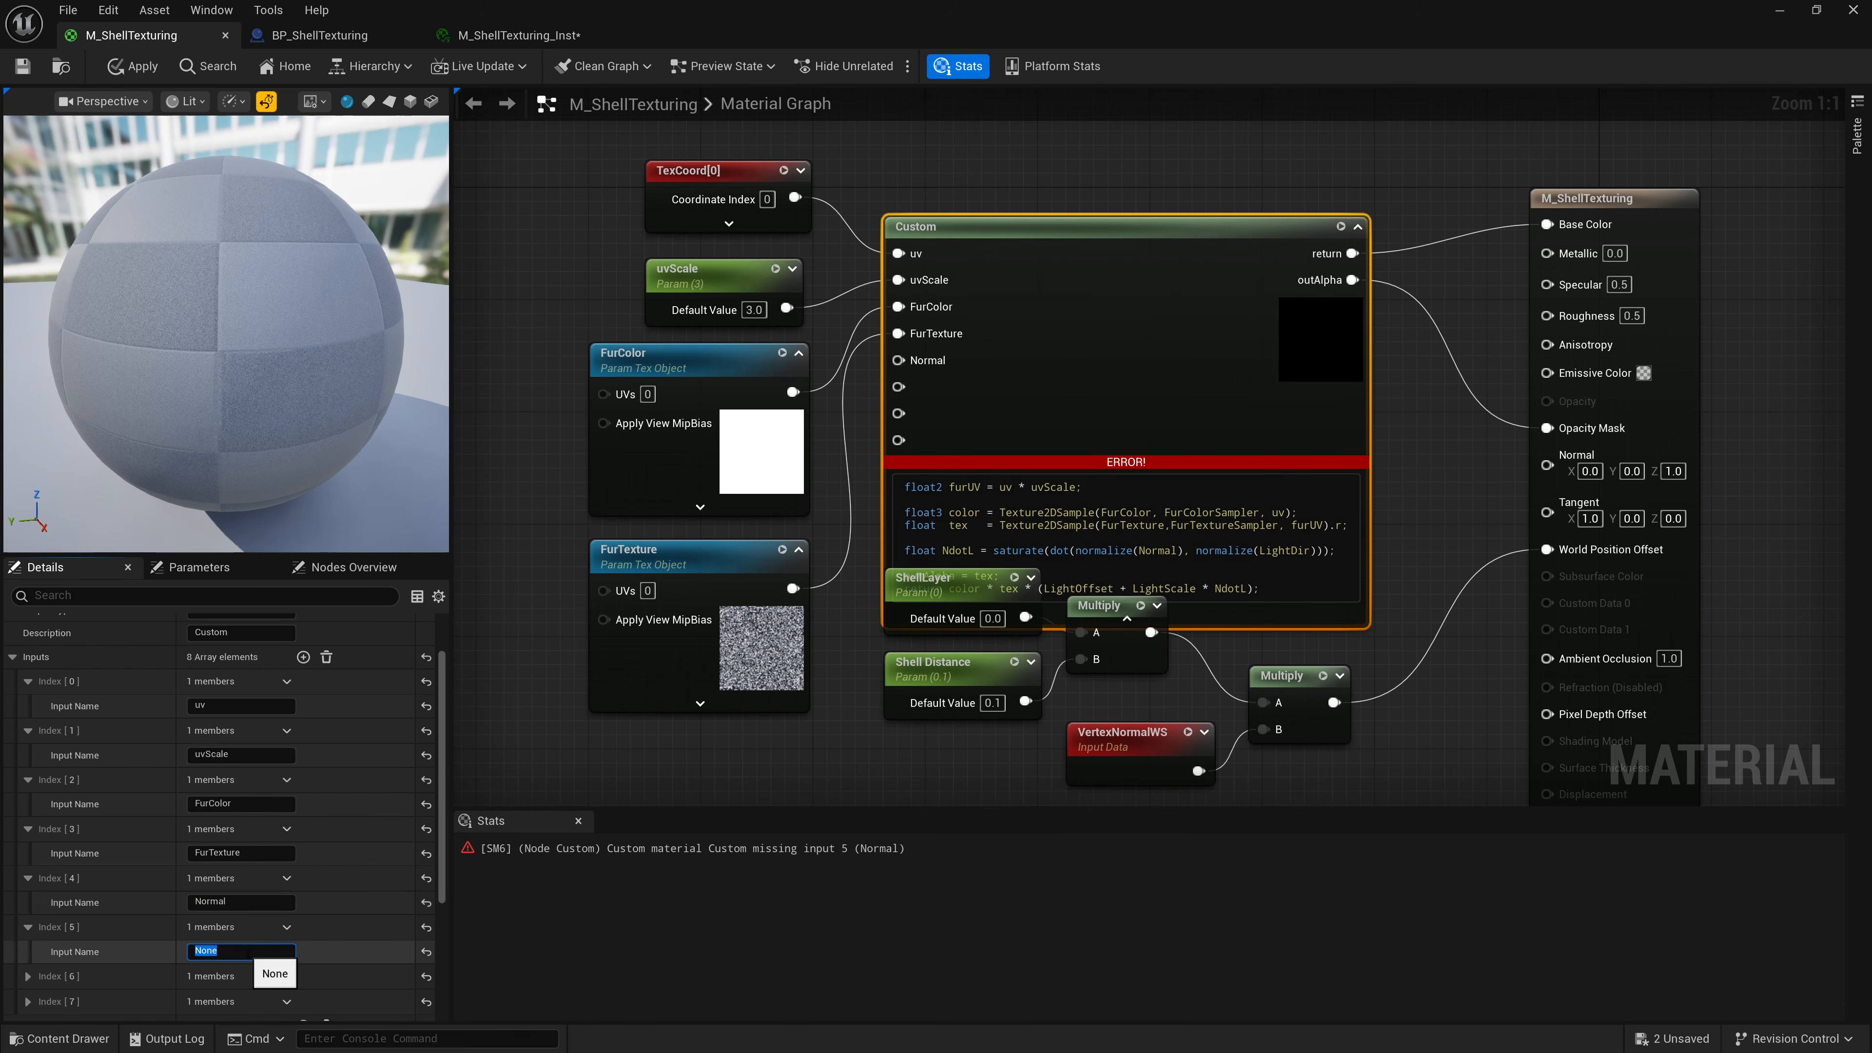
type("LIghtDir")
key("Return")
type("LightDir")
key("Return")
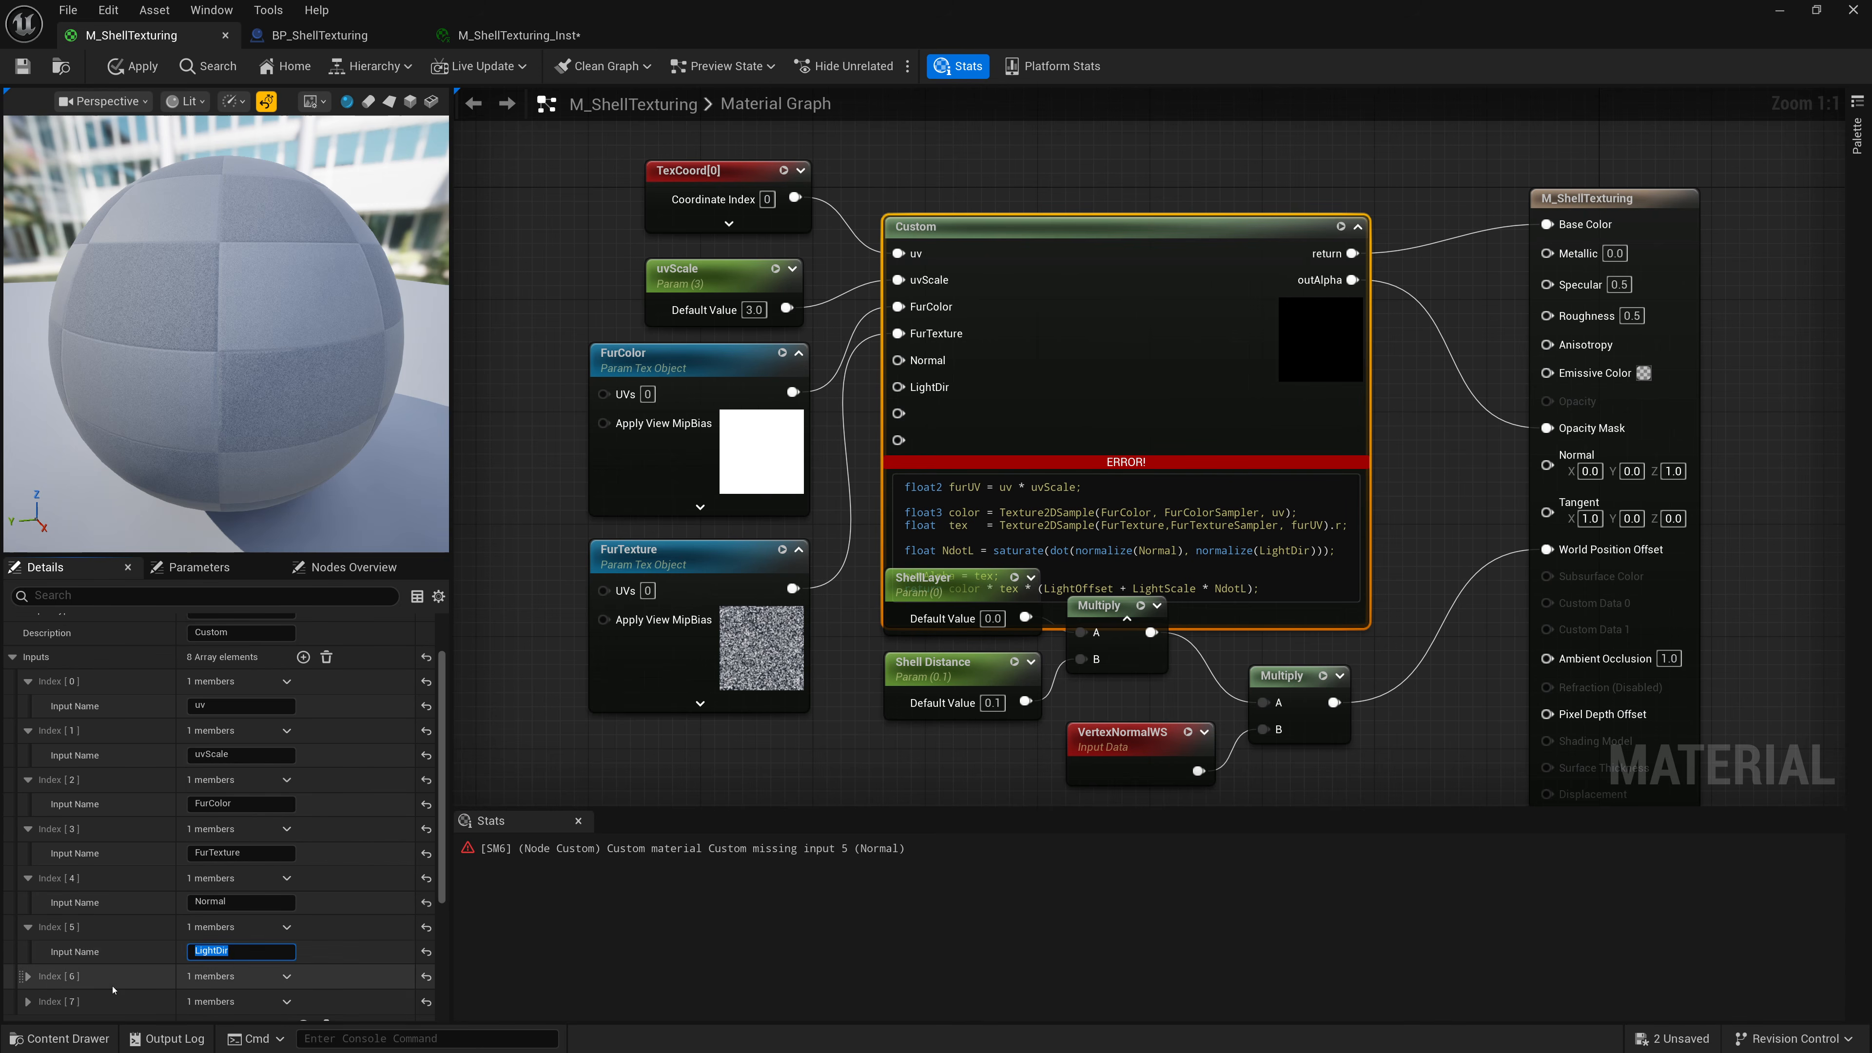
Name the remaining two new Custom node inputs LightOffset and LightScale.
left_click(27, 975)
left_click(244, 1001)
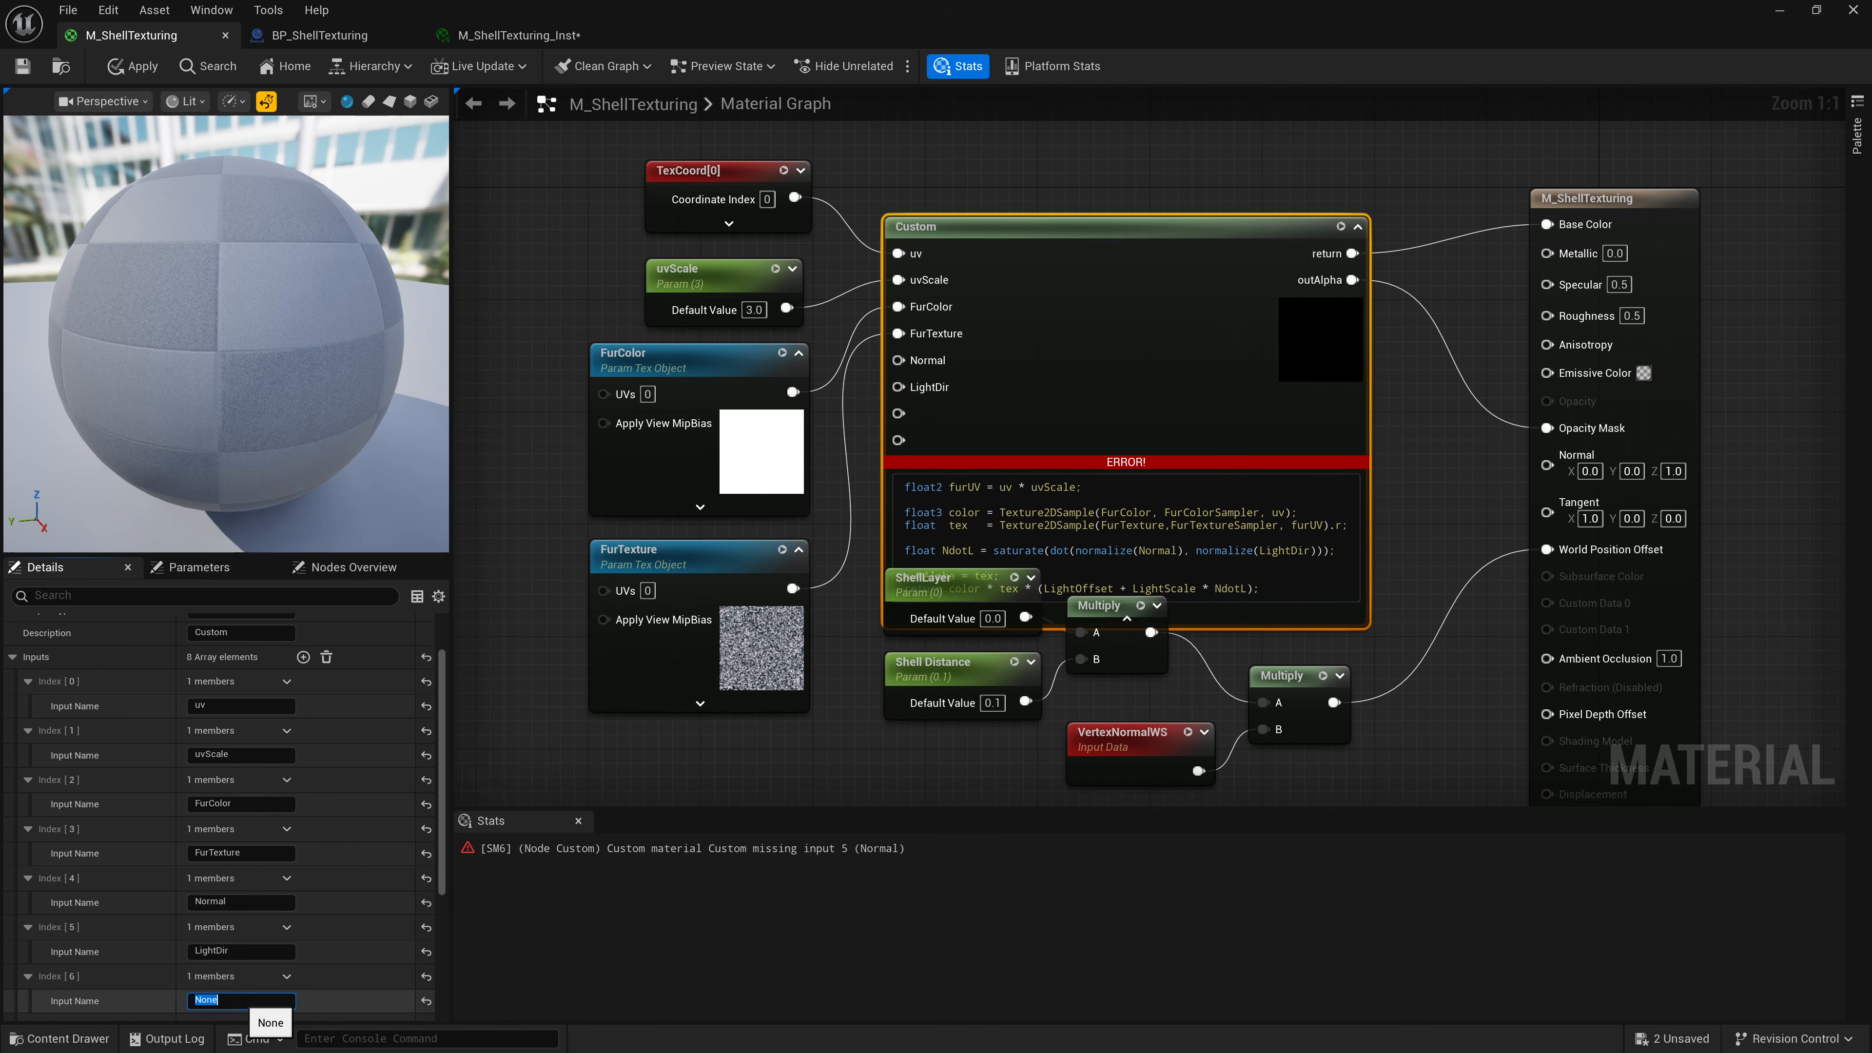
type("LightOffset")
key("Return")
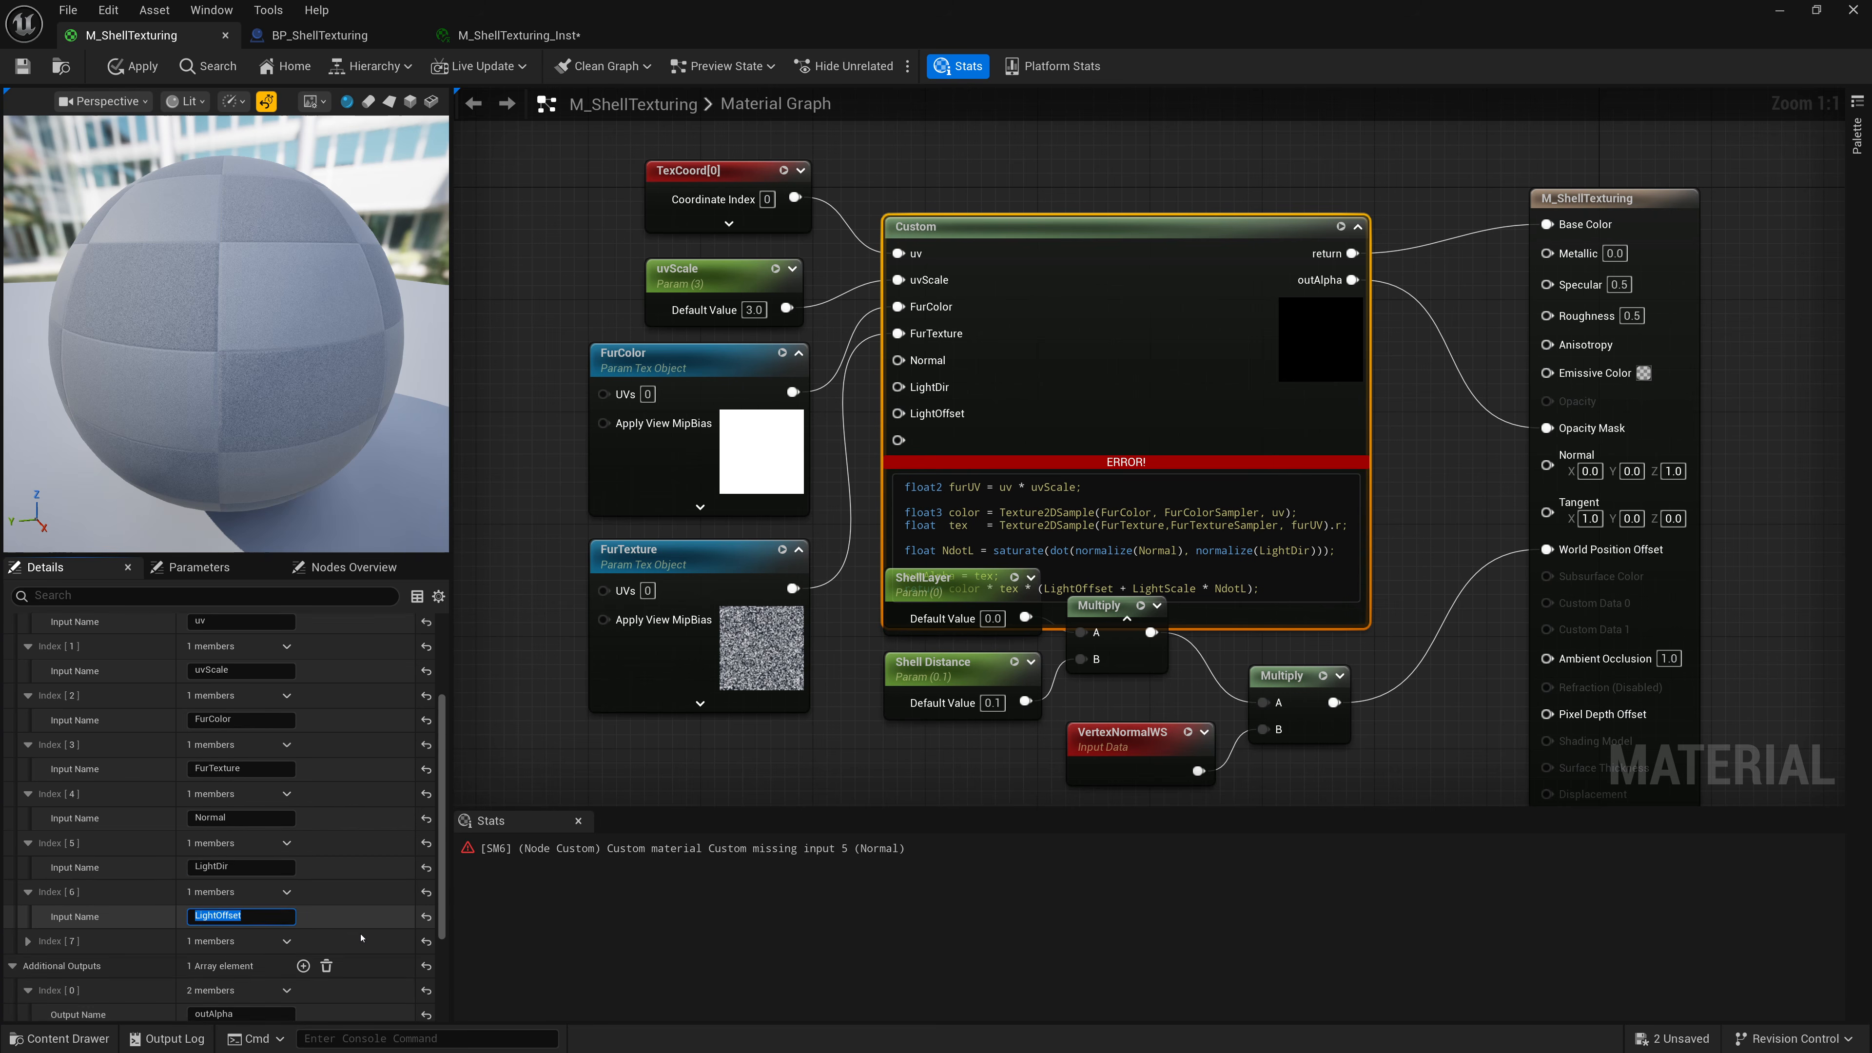
scroll(147, 922, "down", 3)
left_click(27, 856)
left_click(259, 881)
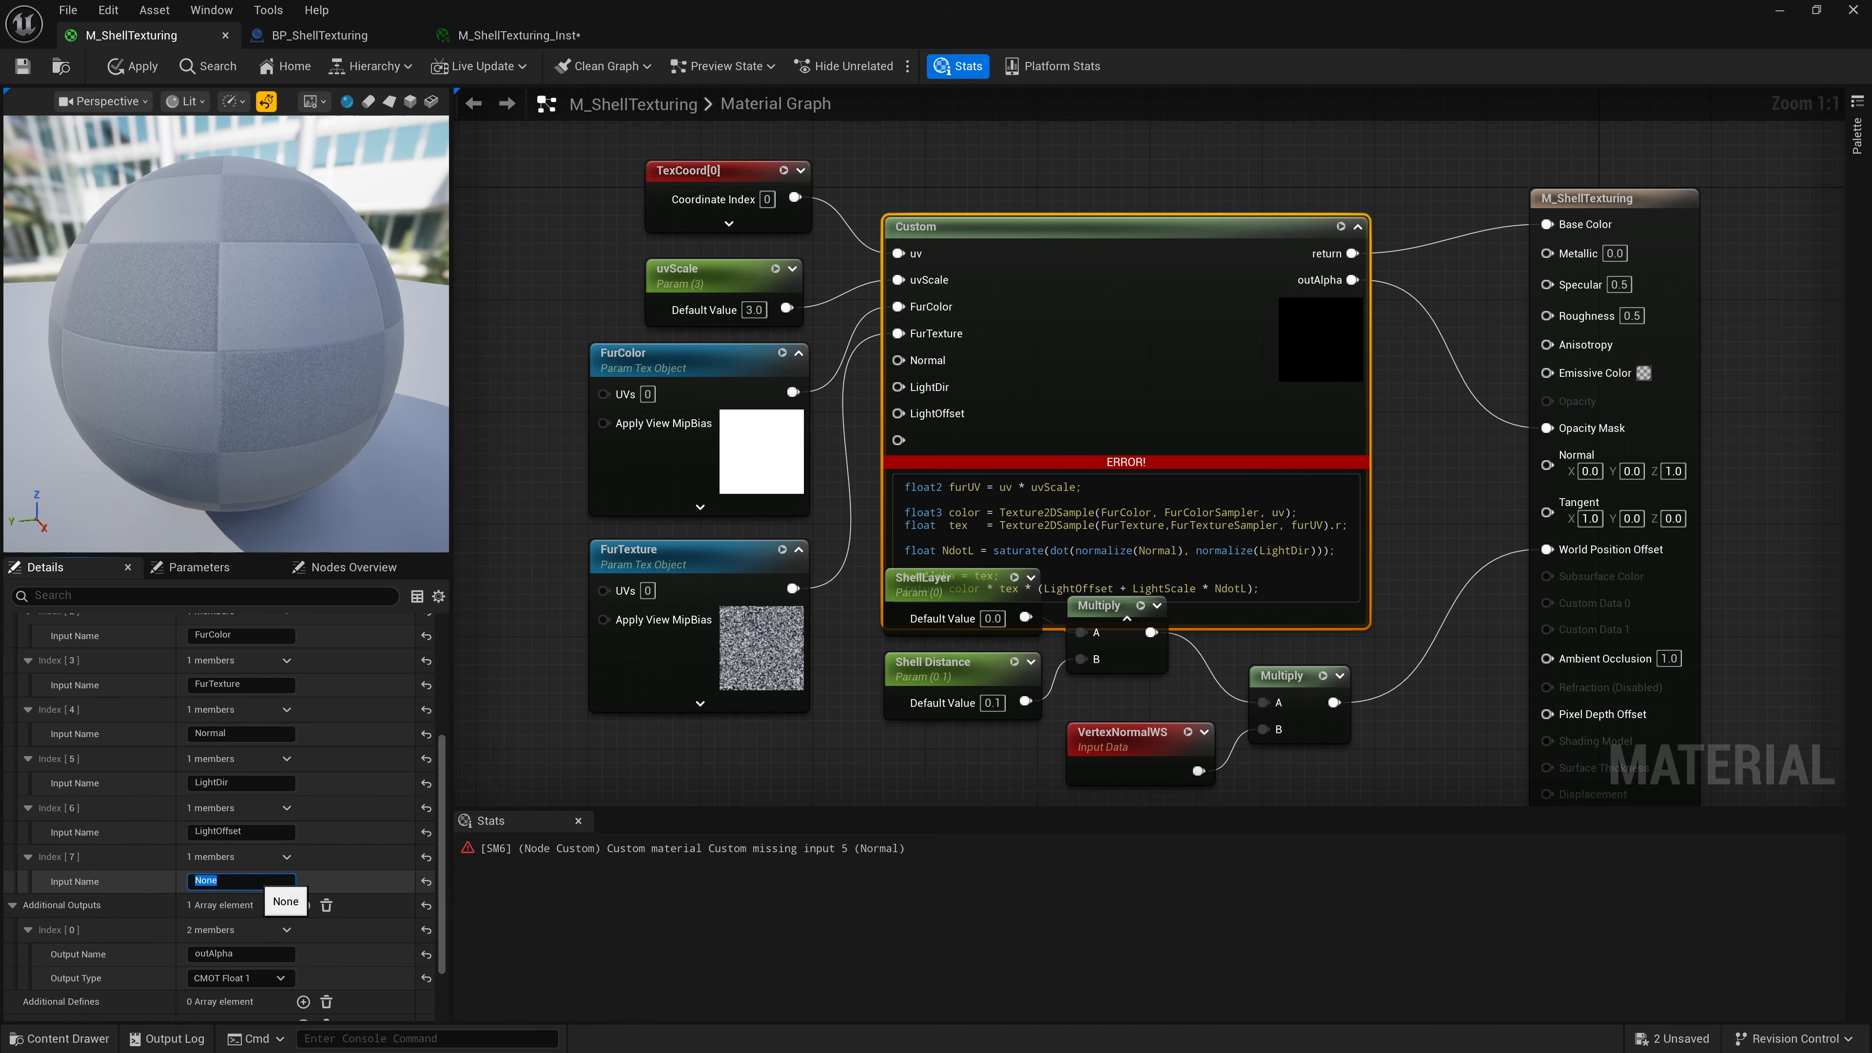
type("LightScale")
key("Return")
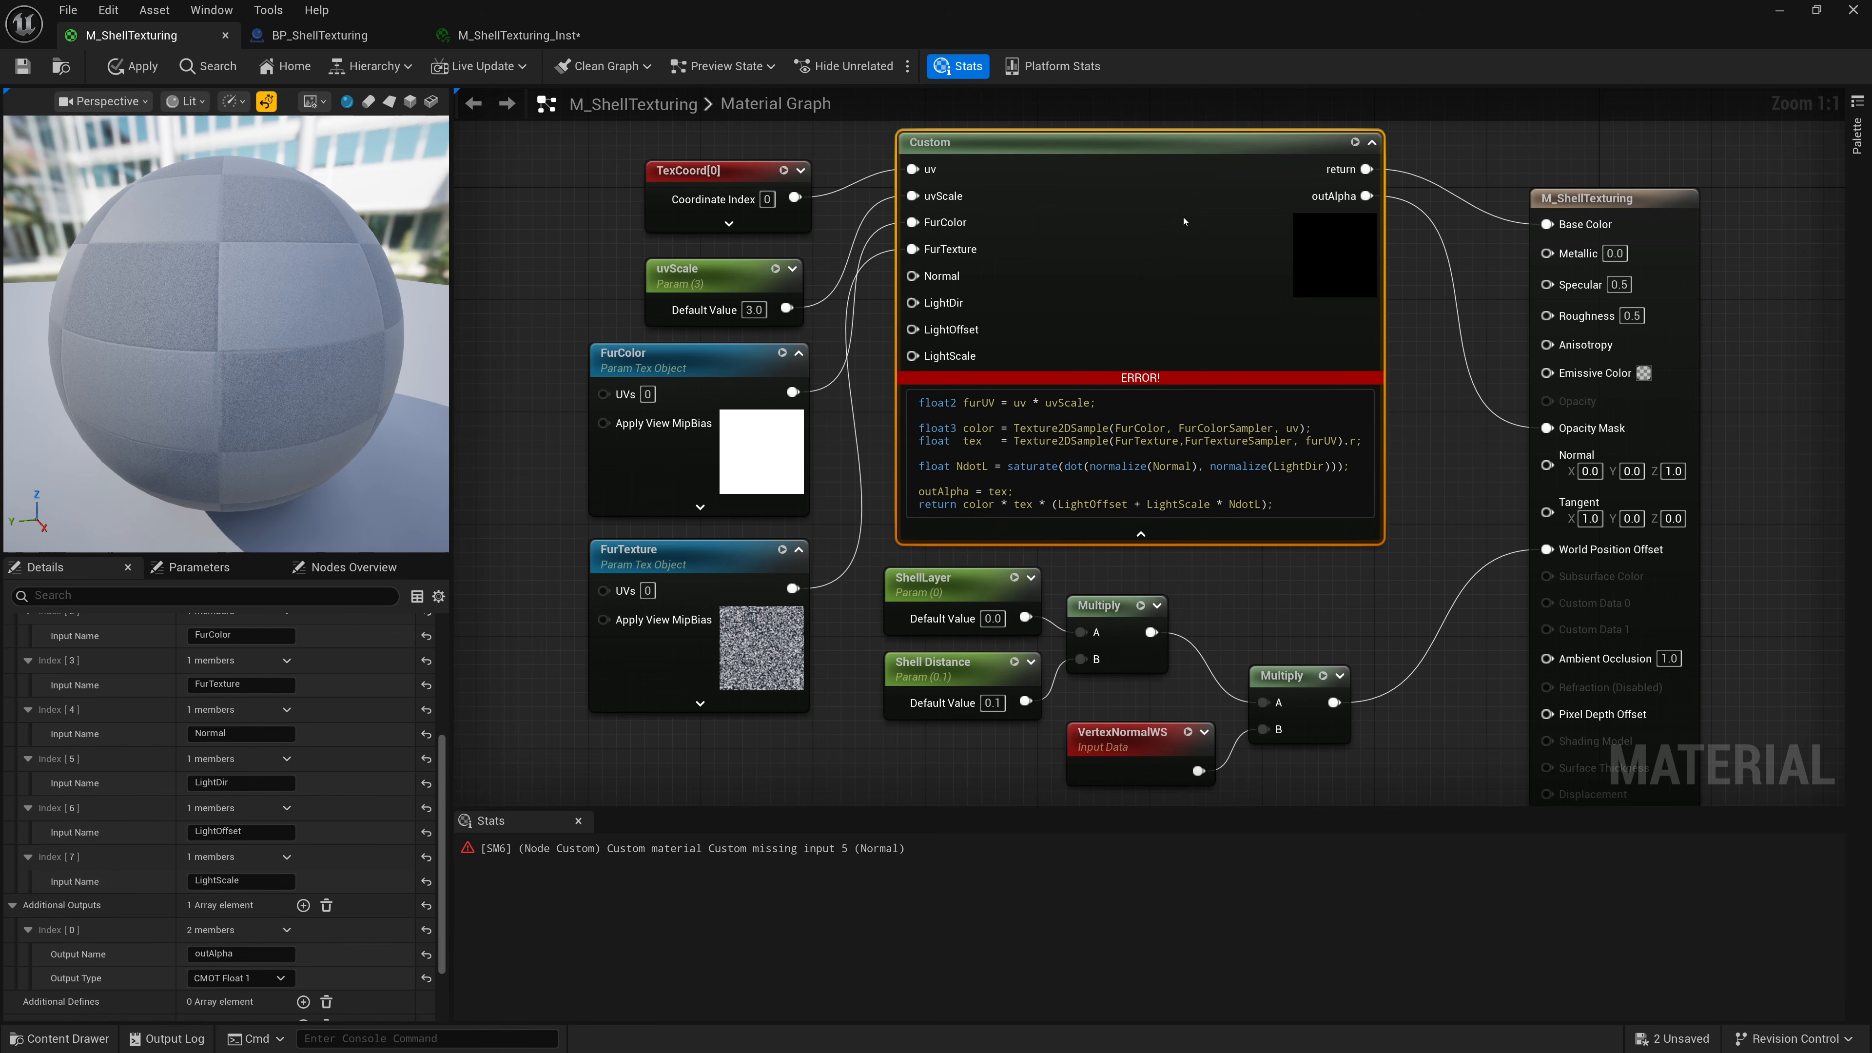
Move the TexCoord, uvScale, FurColor and FurTexture nodes upward to make room beside the Custom node.
scroll(852, 506, "down", 3)
right_click_drag(715, 730, 814, 690)
scroll(765, 740, "down", 1)
left_click_drag(716, 656, 893, 286)
left_click_drag(854, 354, 816, 191)
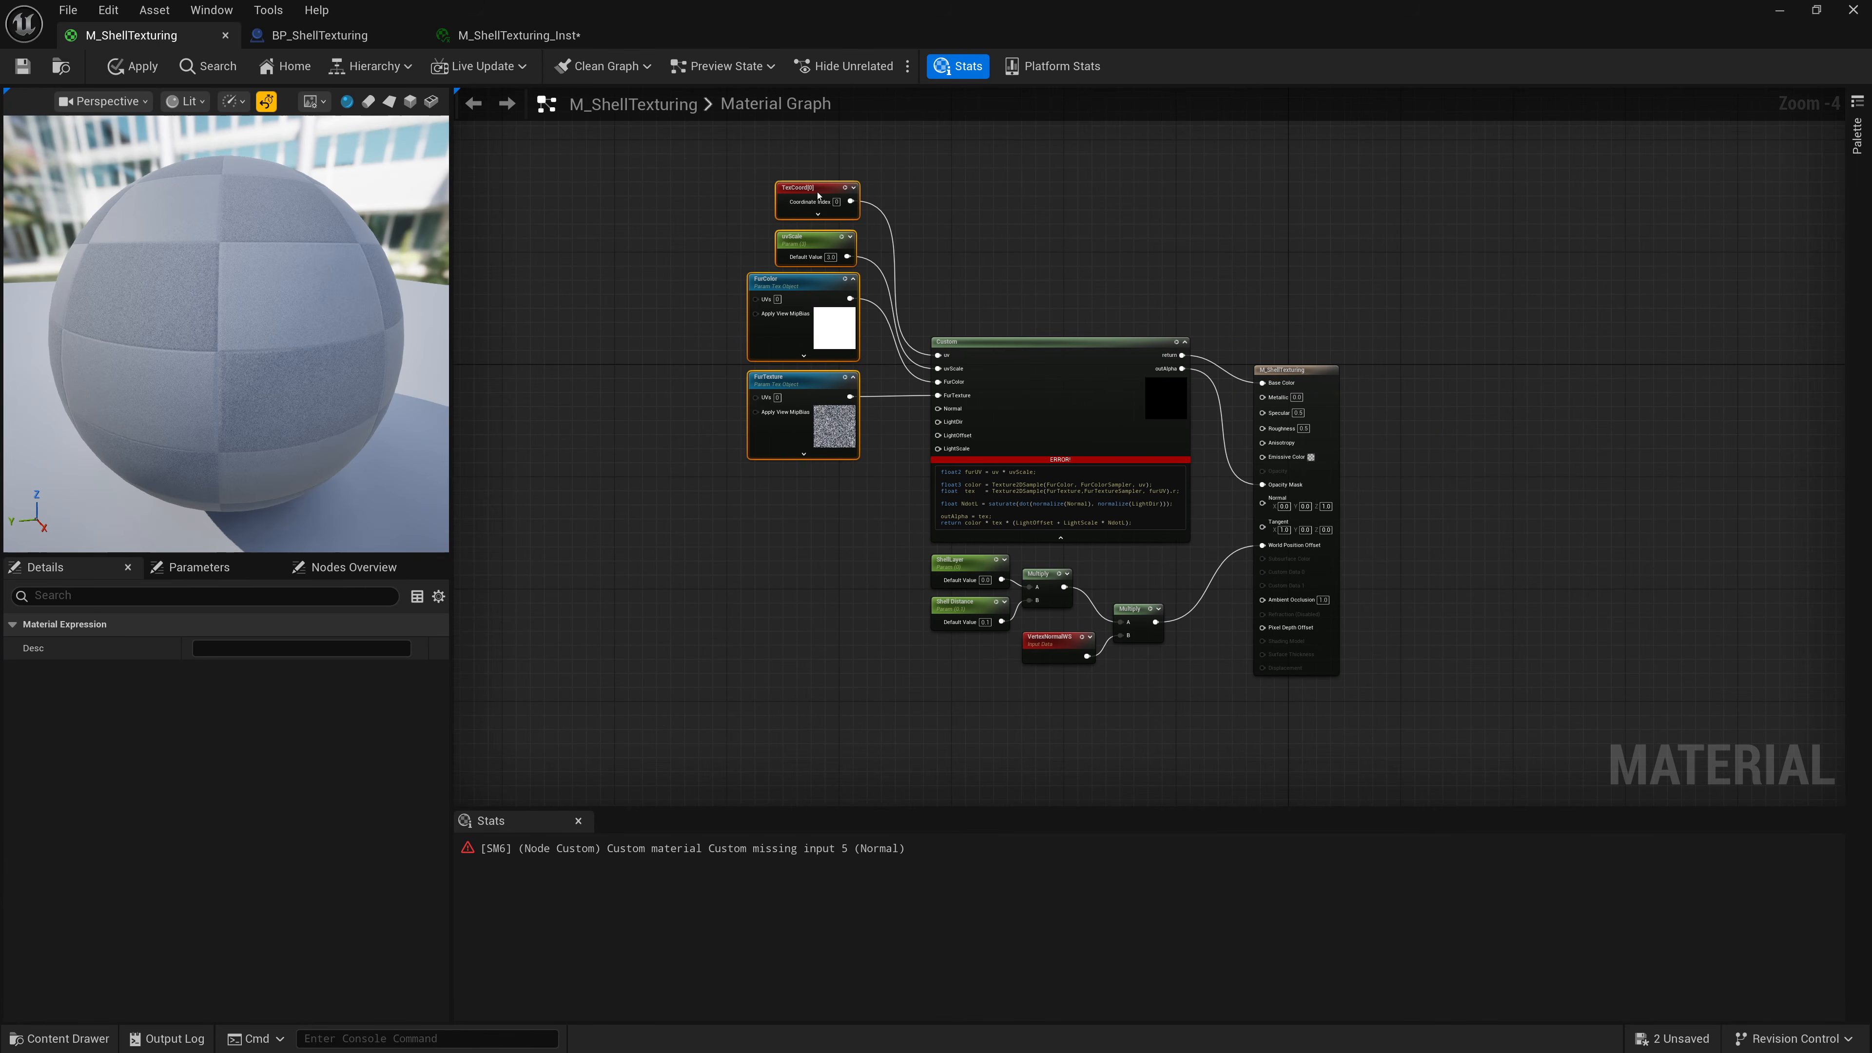
left_click(932, 317)
scroll(925, 348, "up", 2)
right_click_drag(825, 592, 830, 474)
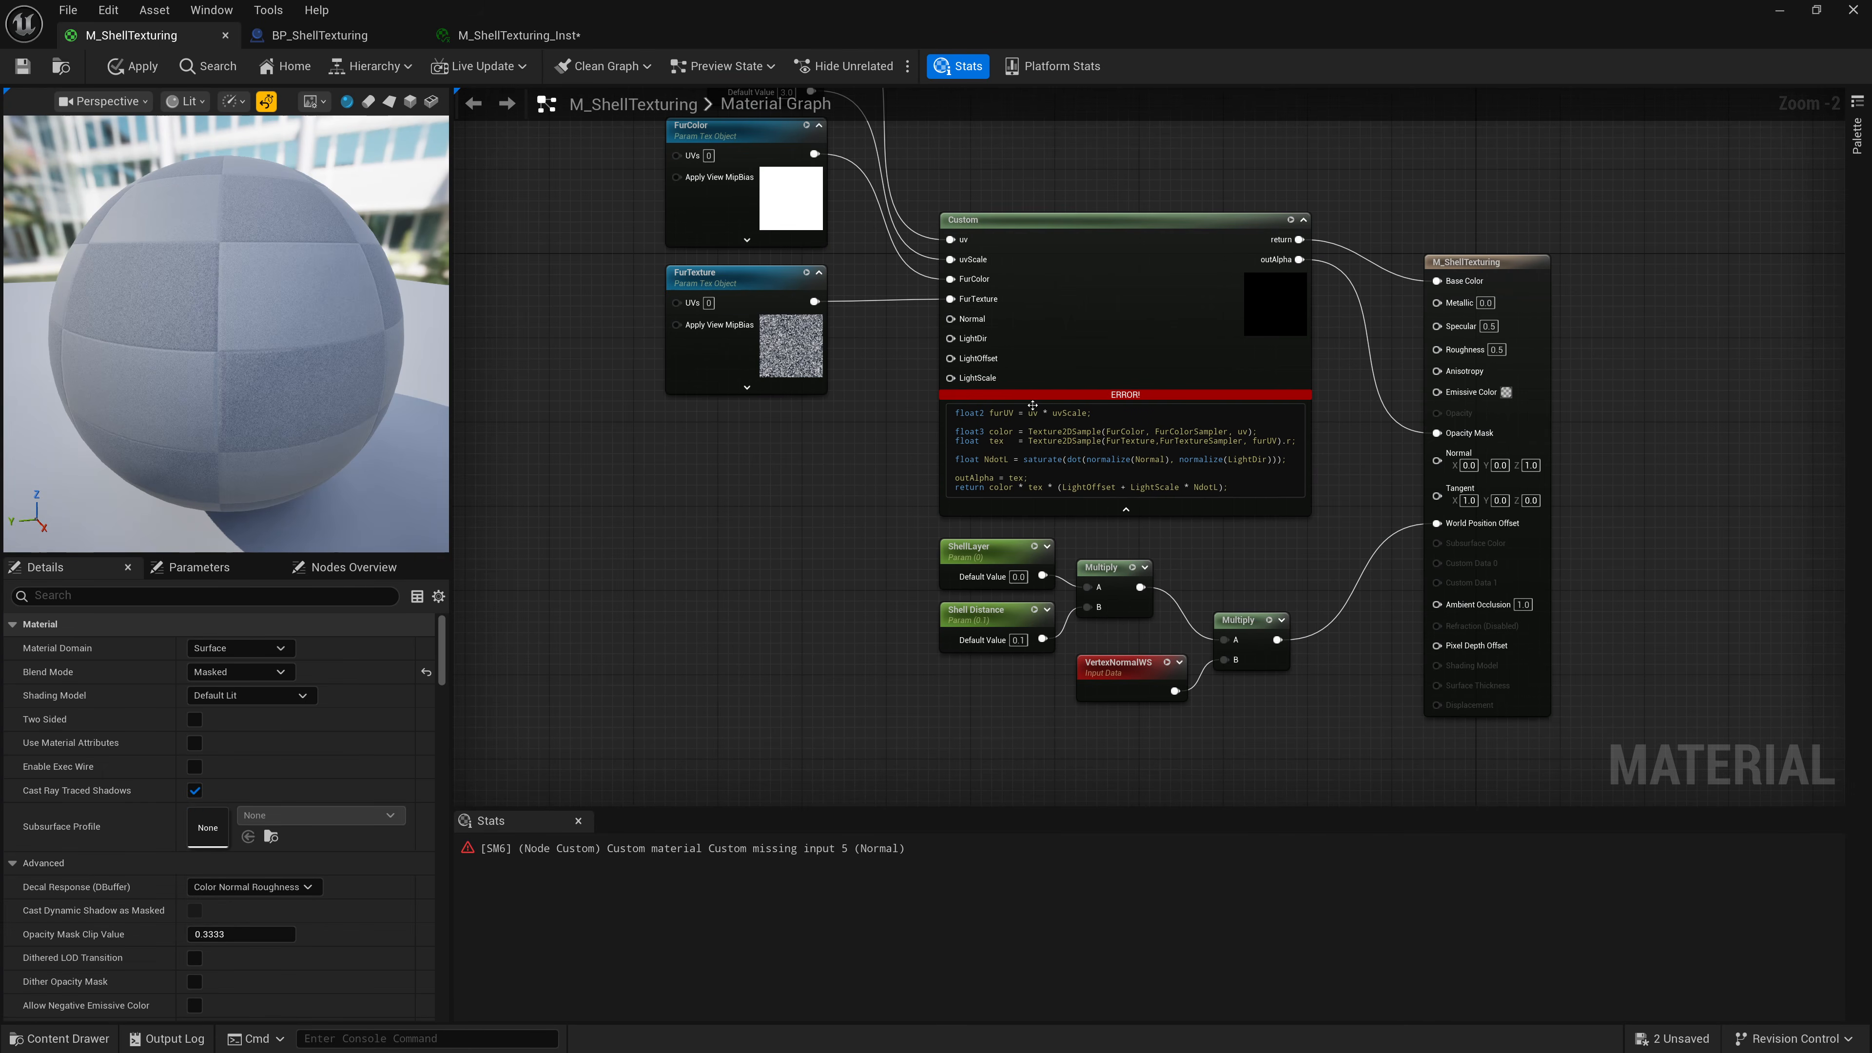
Create a scalar parameter node named LightScale below the texture nodes.
scroll(934, 348, "up", 2)
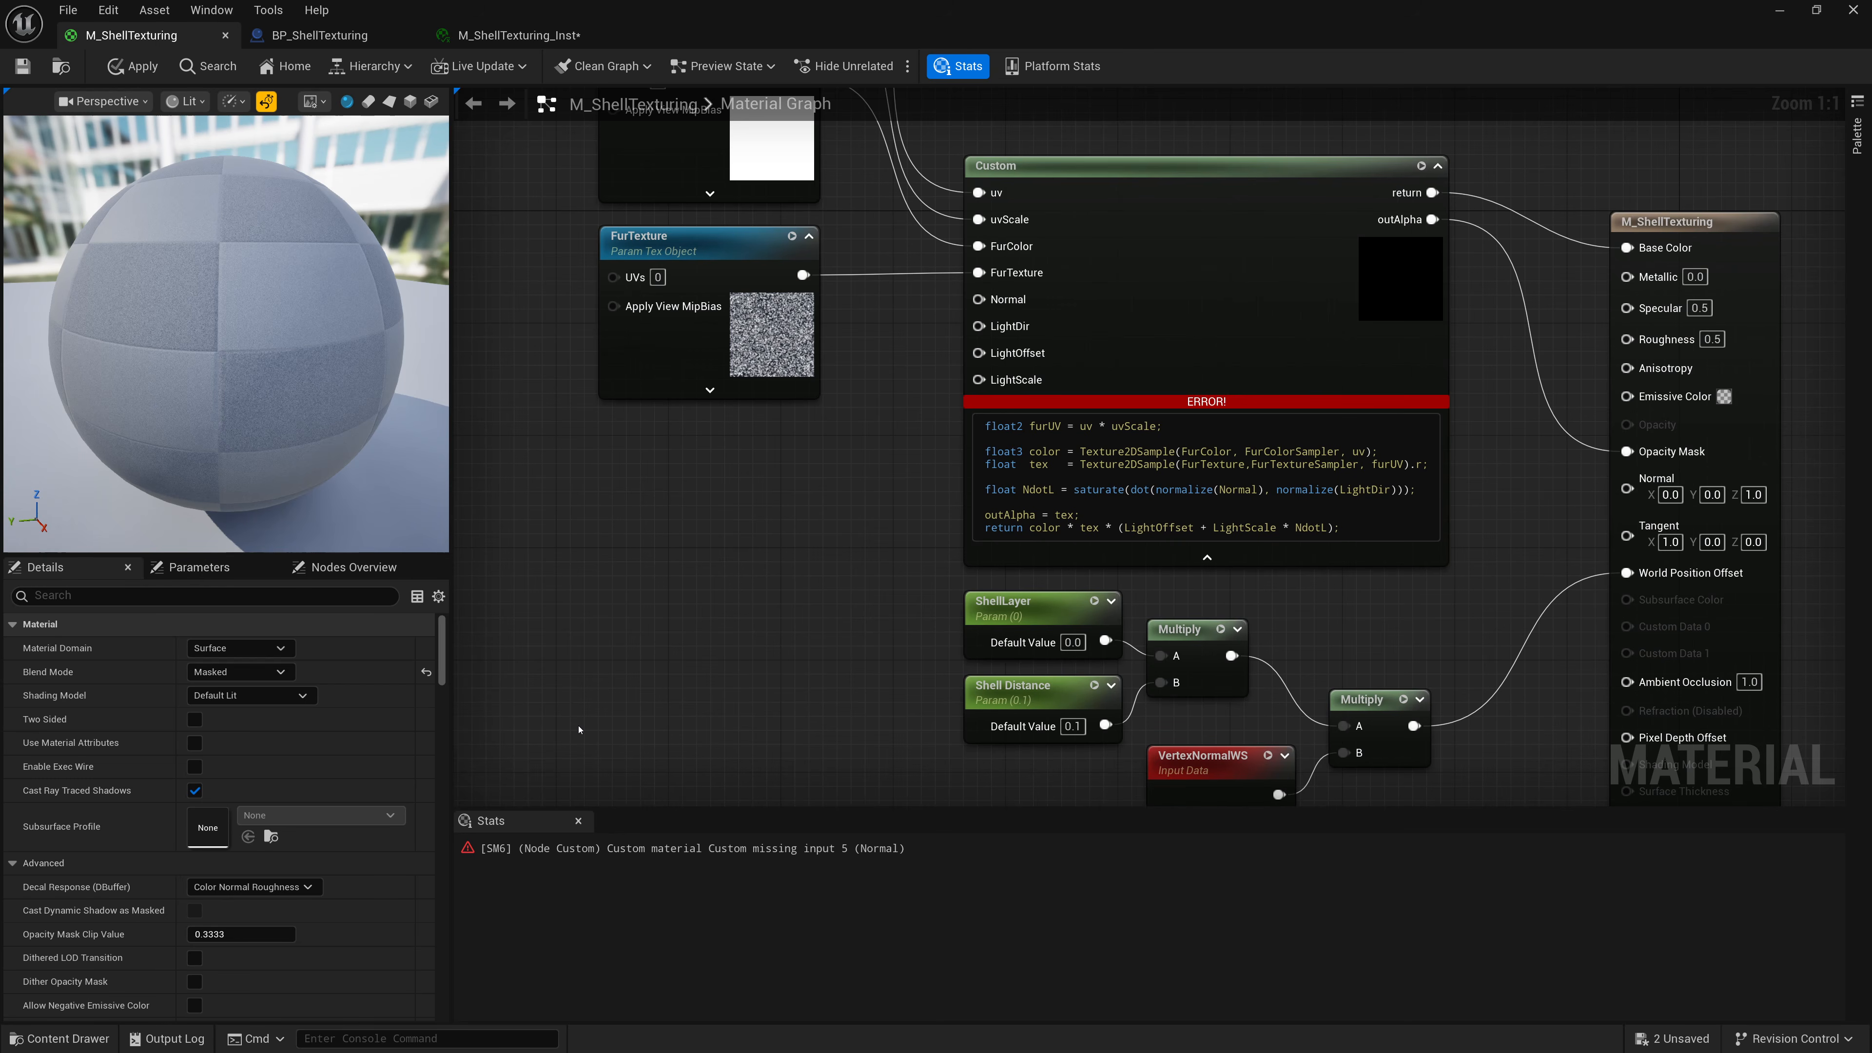
right_click(609, 673)
type("const")
key("Return")
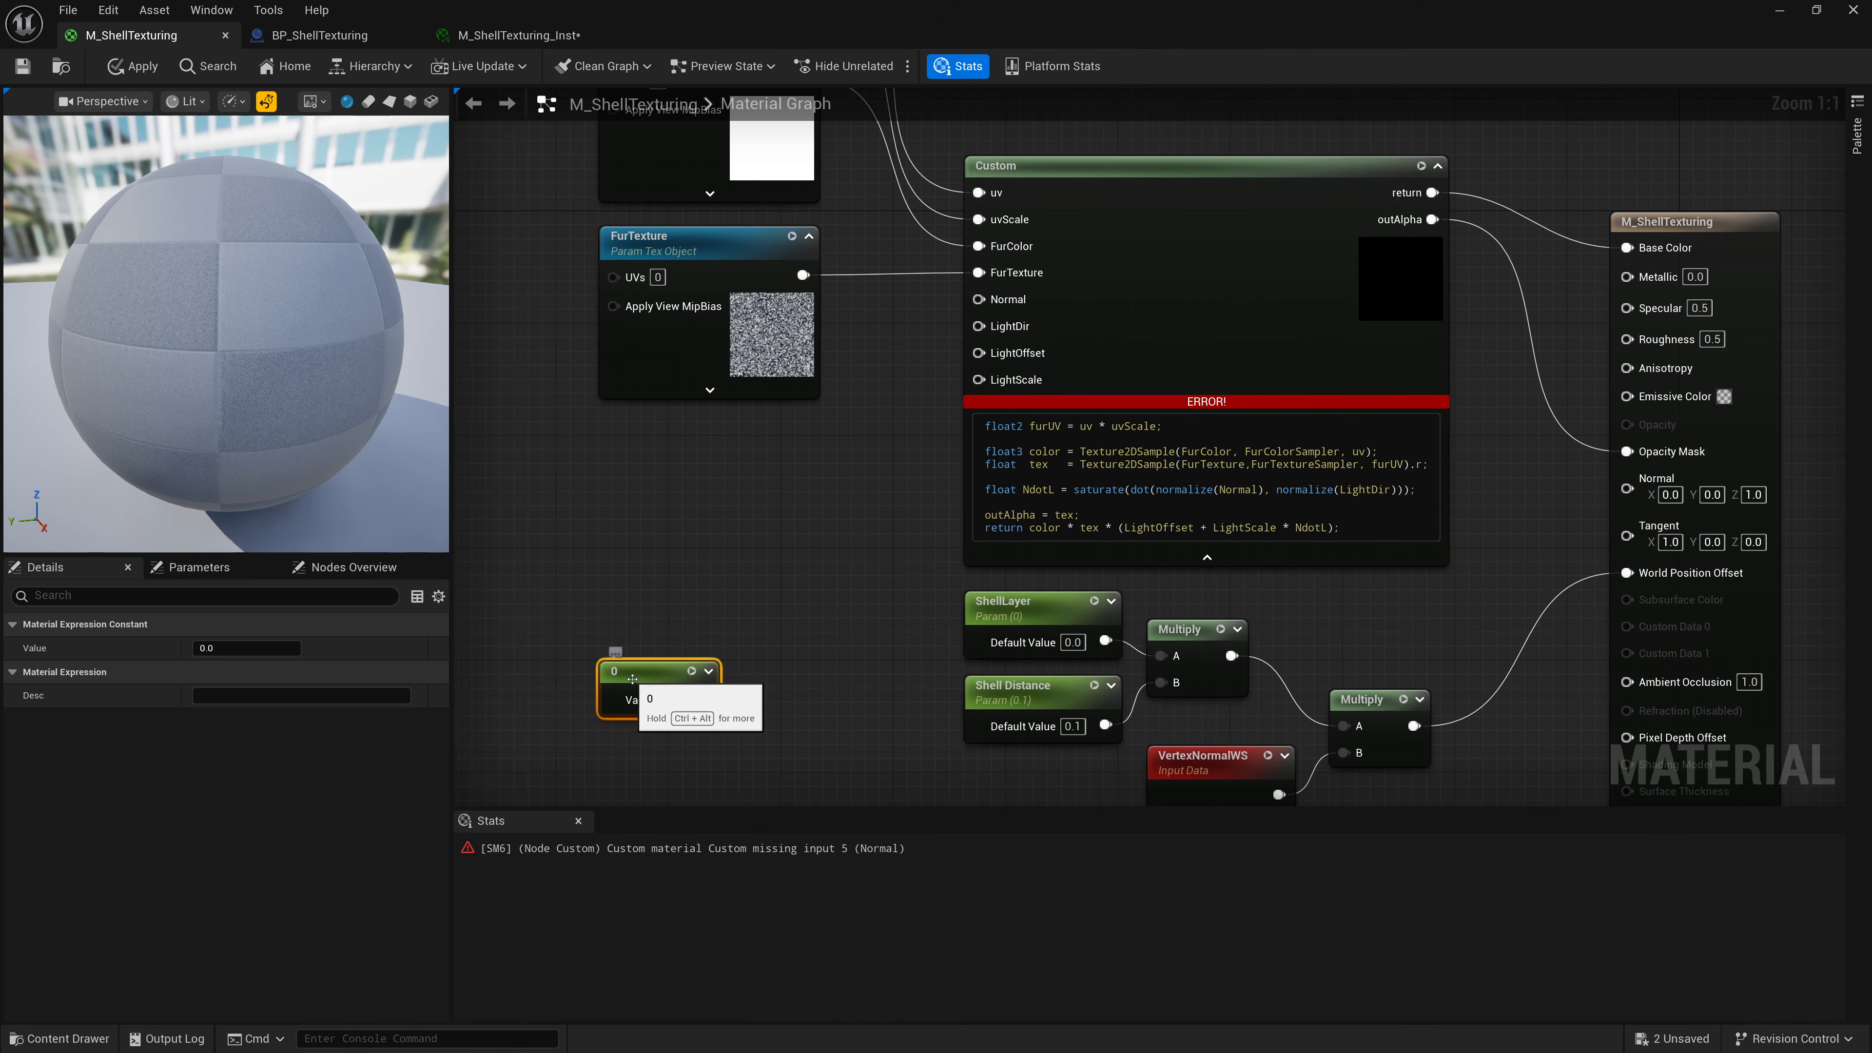
right_click(634, 679)
left_click(700, 295)
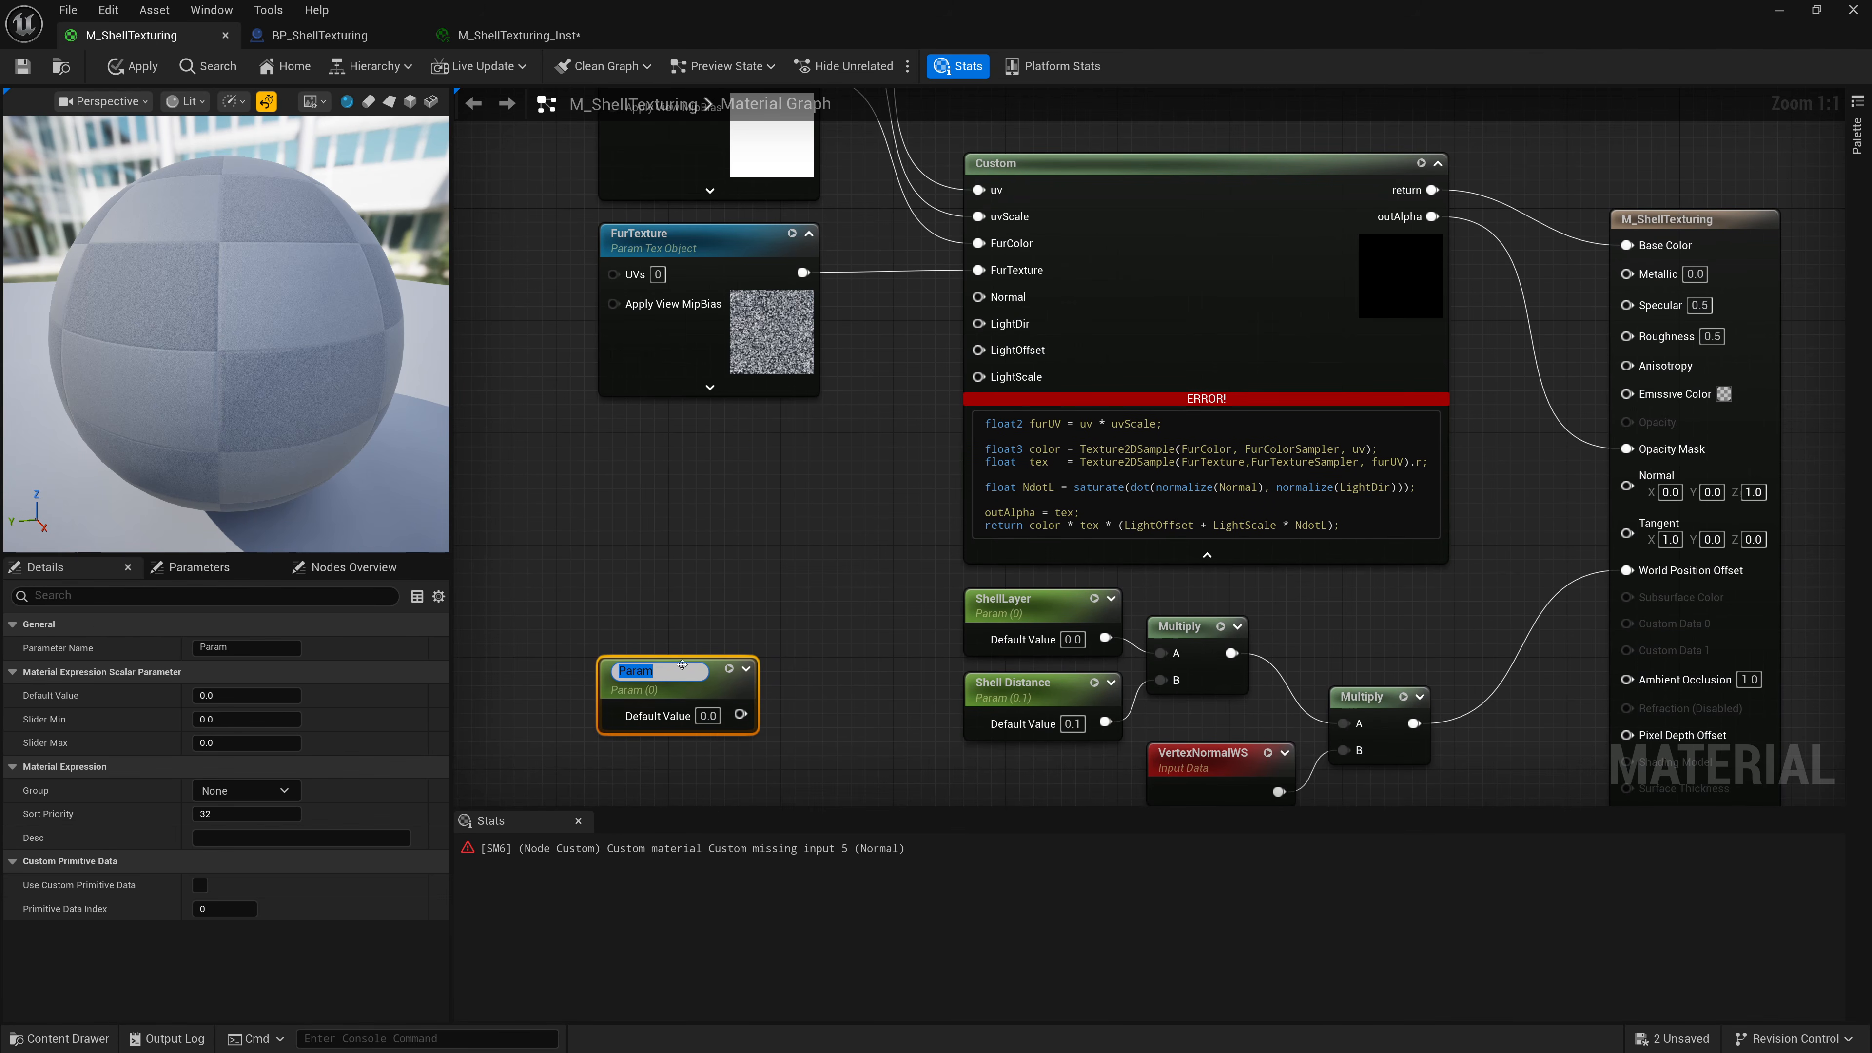
type("Light")
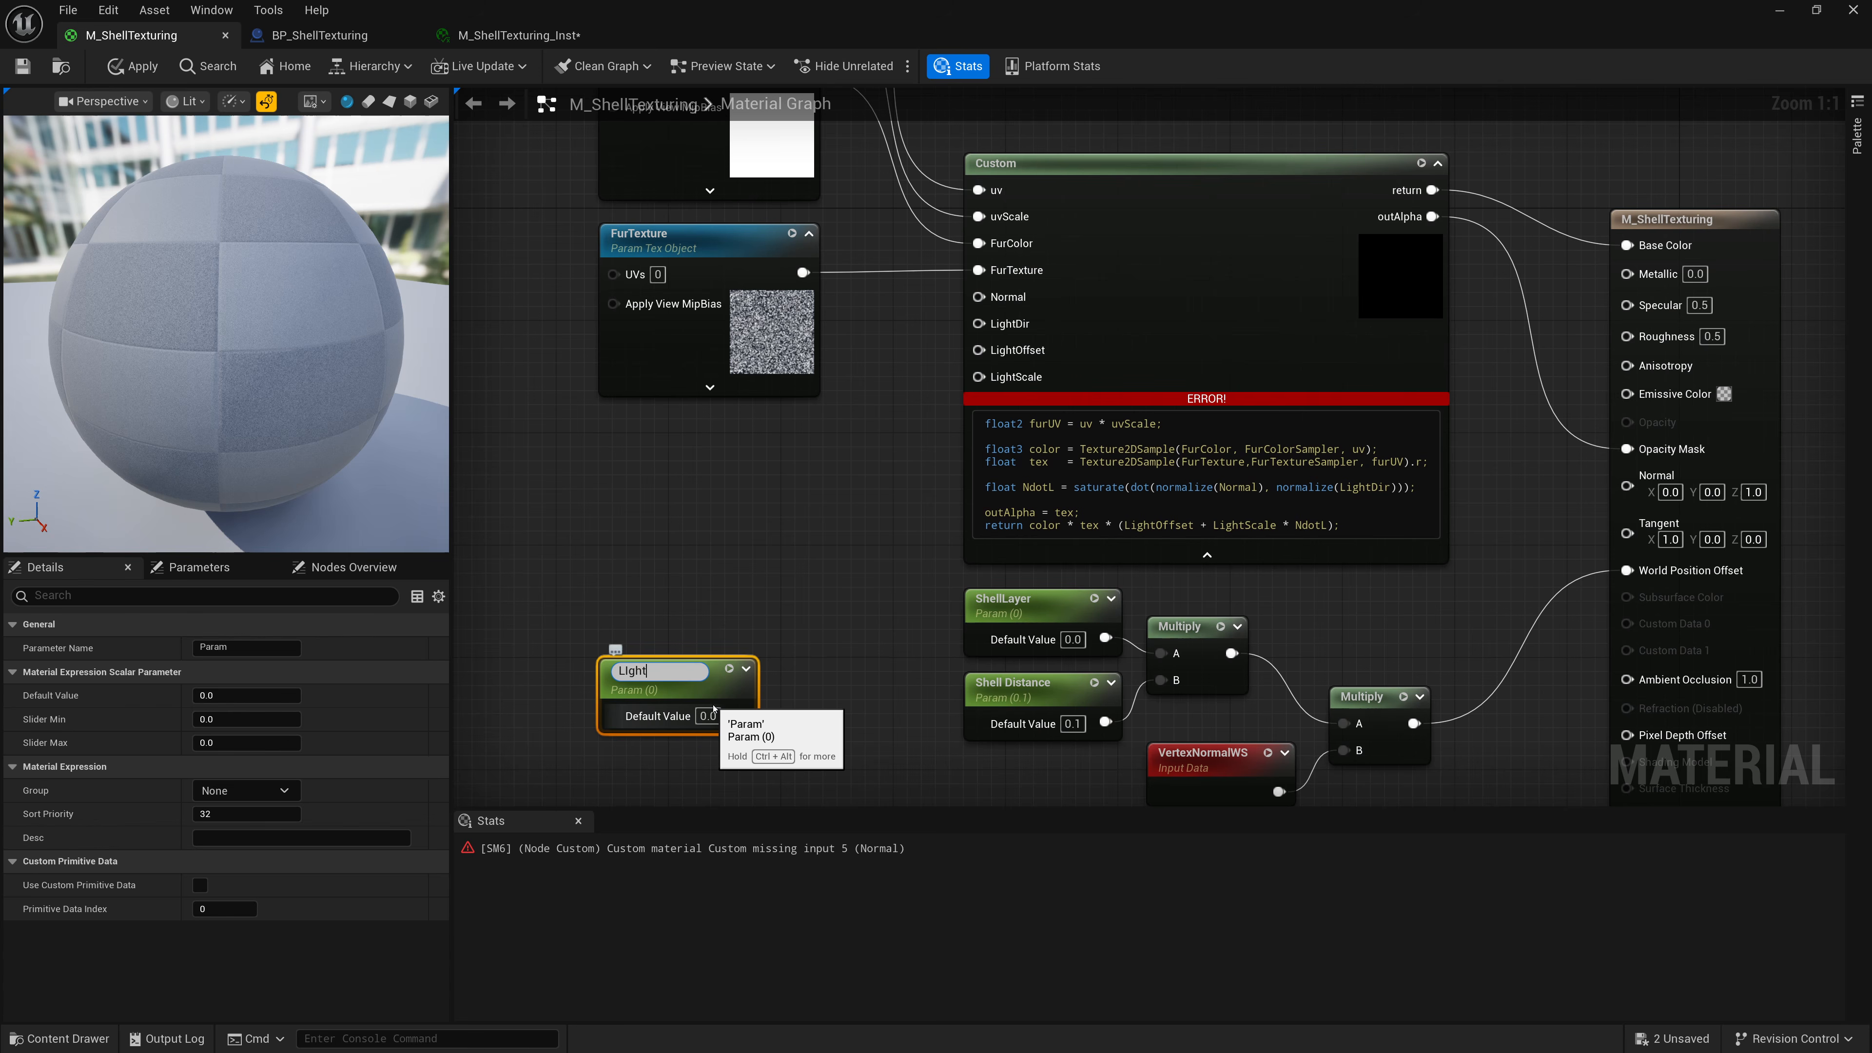
type("ale")
key("Return")
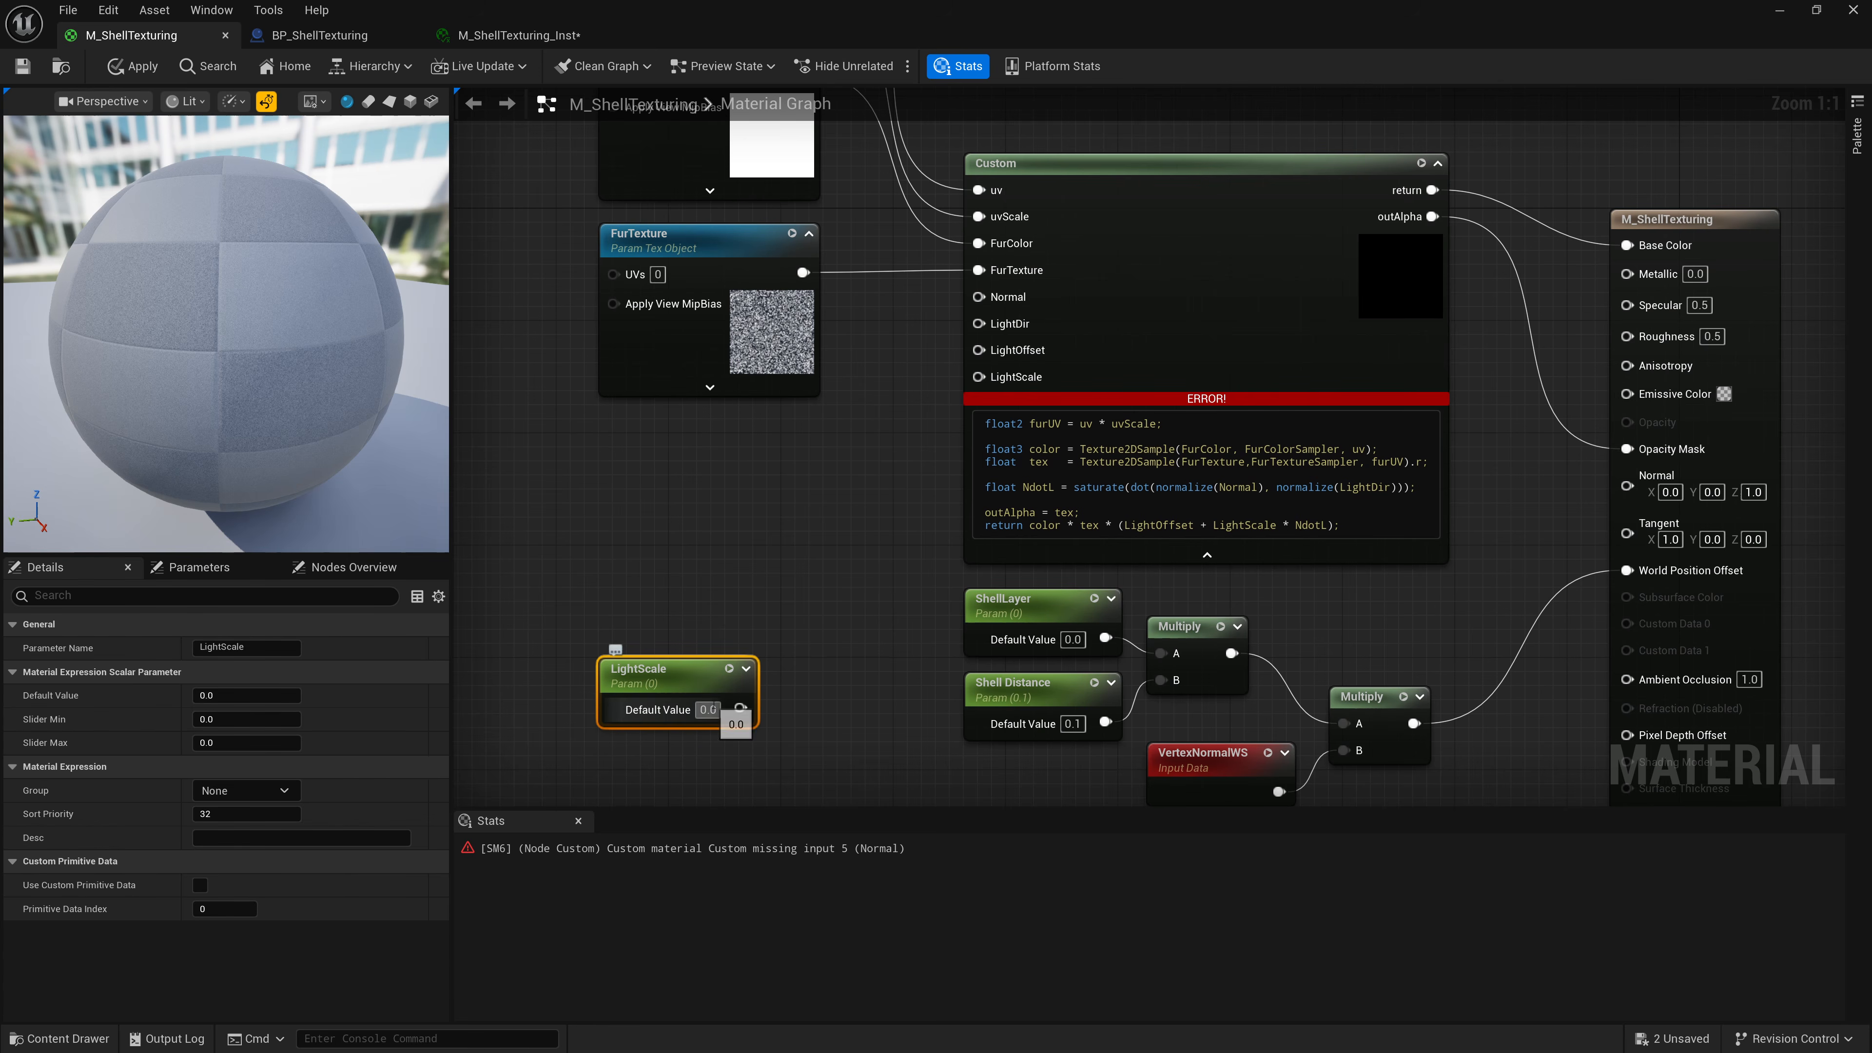
Set LightScale's default value to 0.5 and connect it to the Custom node's LightScale input.
left_click(708, 700)
type("0.5")
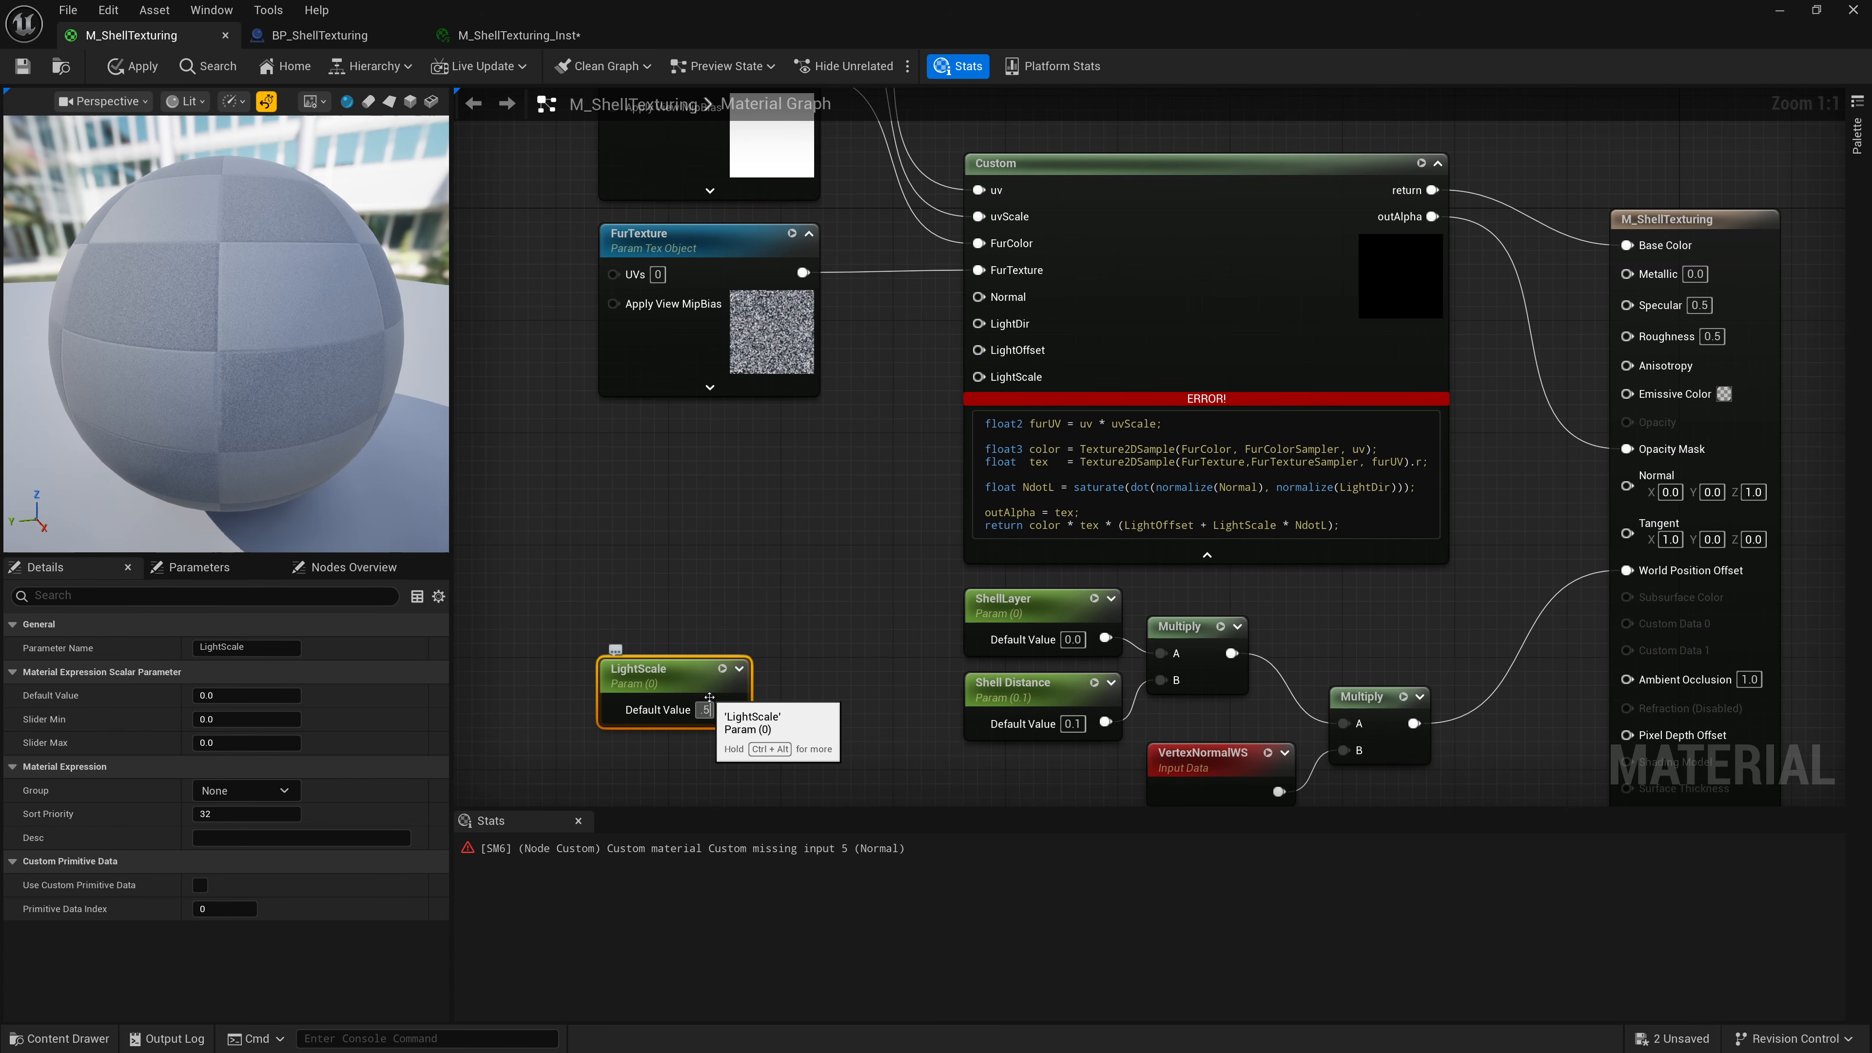
key("Return")
left_click_drag(741, 708, 1011, 379)
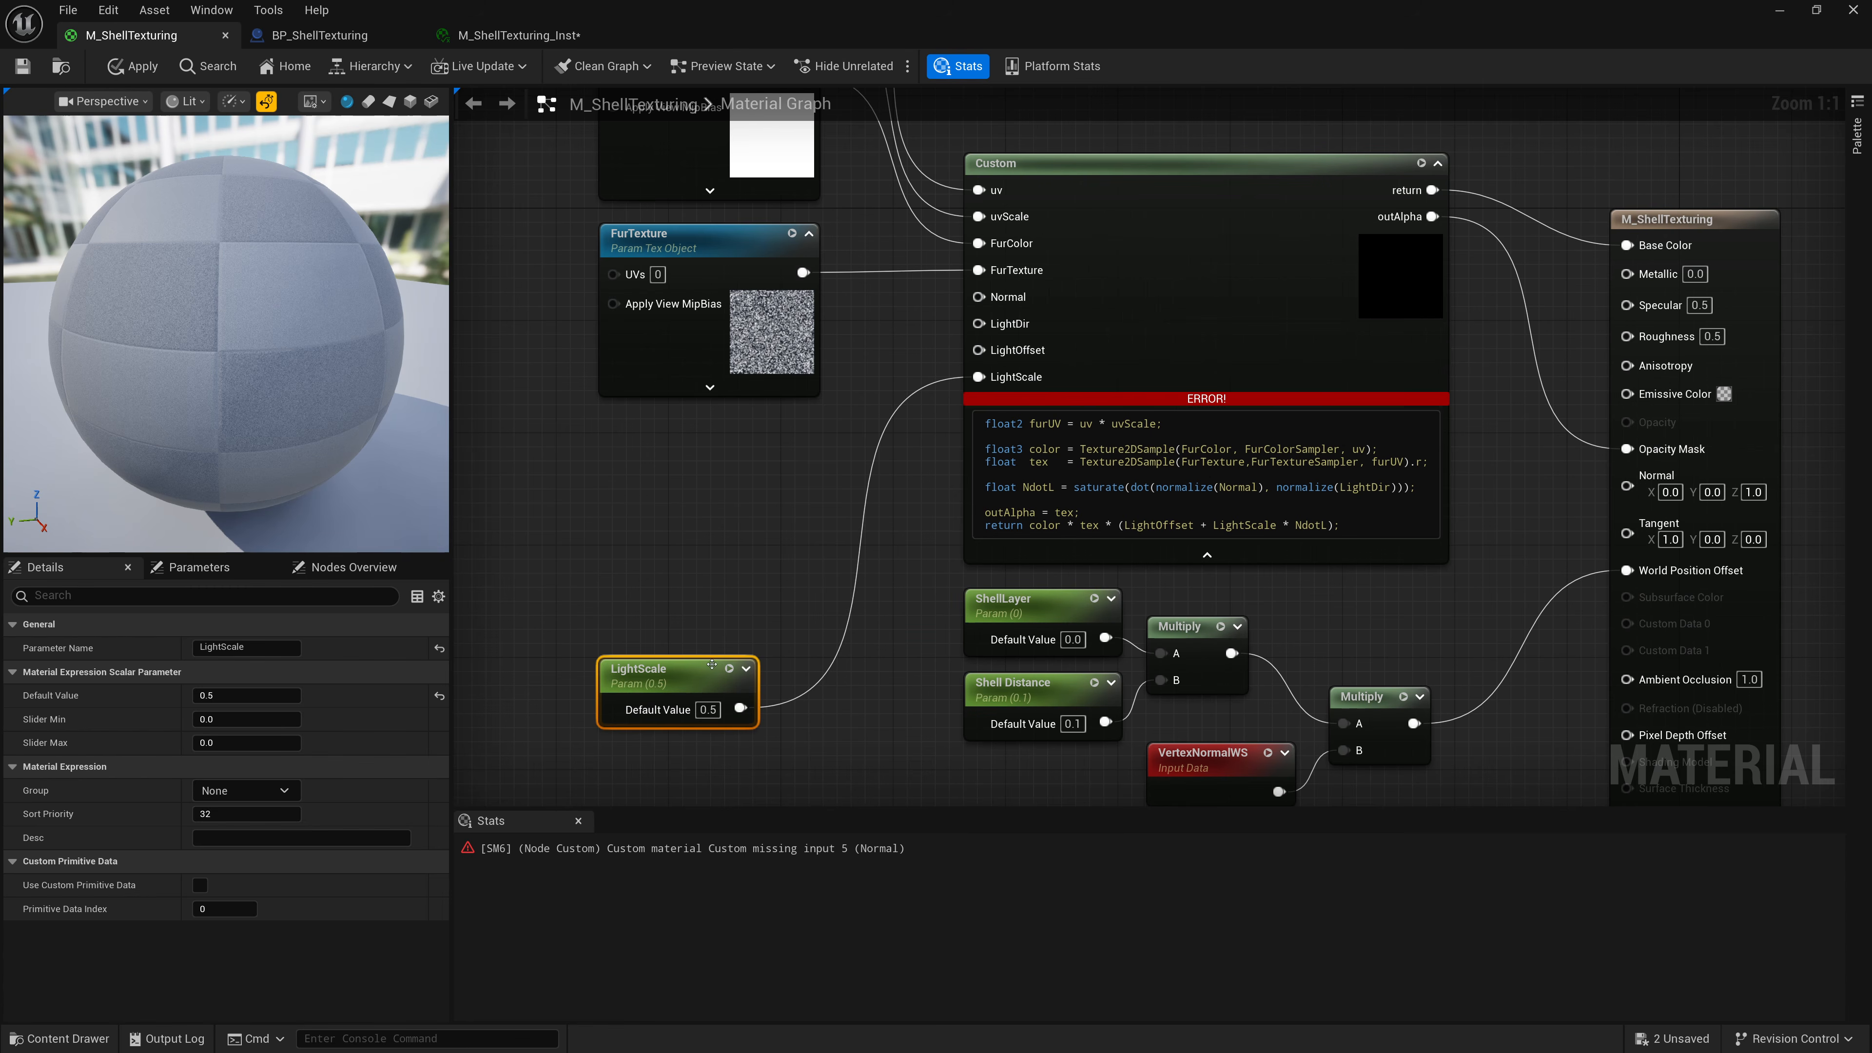
Move the LightScale node down and create a scalar parameter named LightOffset above it.
left_click_drag(652, 669, 652, 712)
right_click(651, 590)
right_click(670, 588)
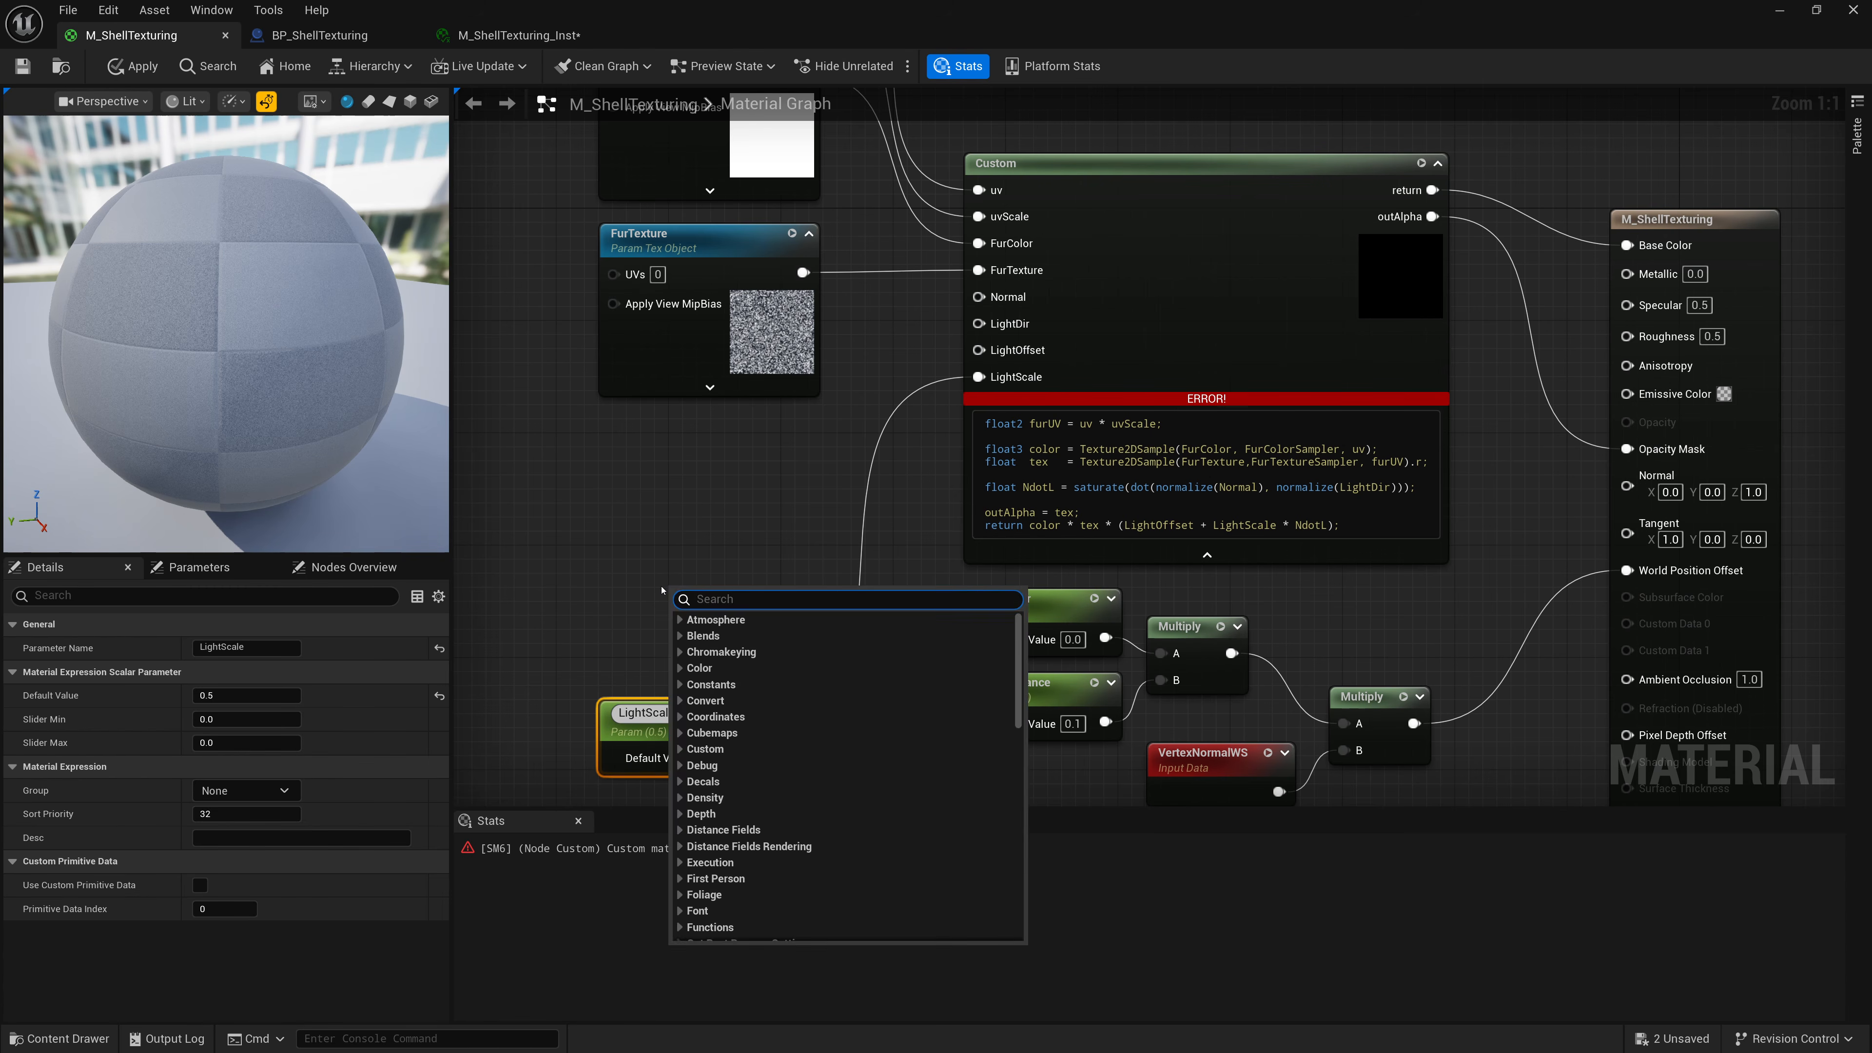
type("const")
key("Return")
right_click(698, 588)
left_click(737, 646)
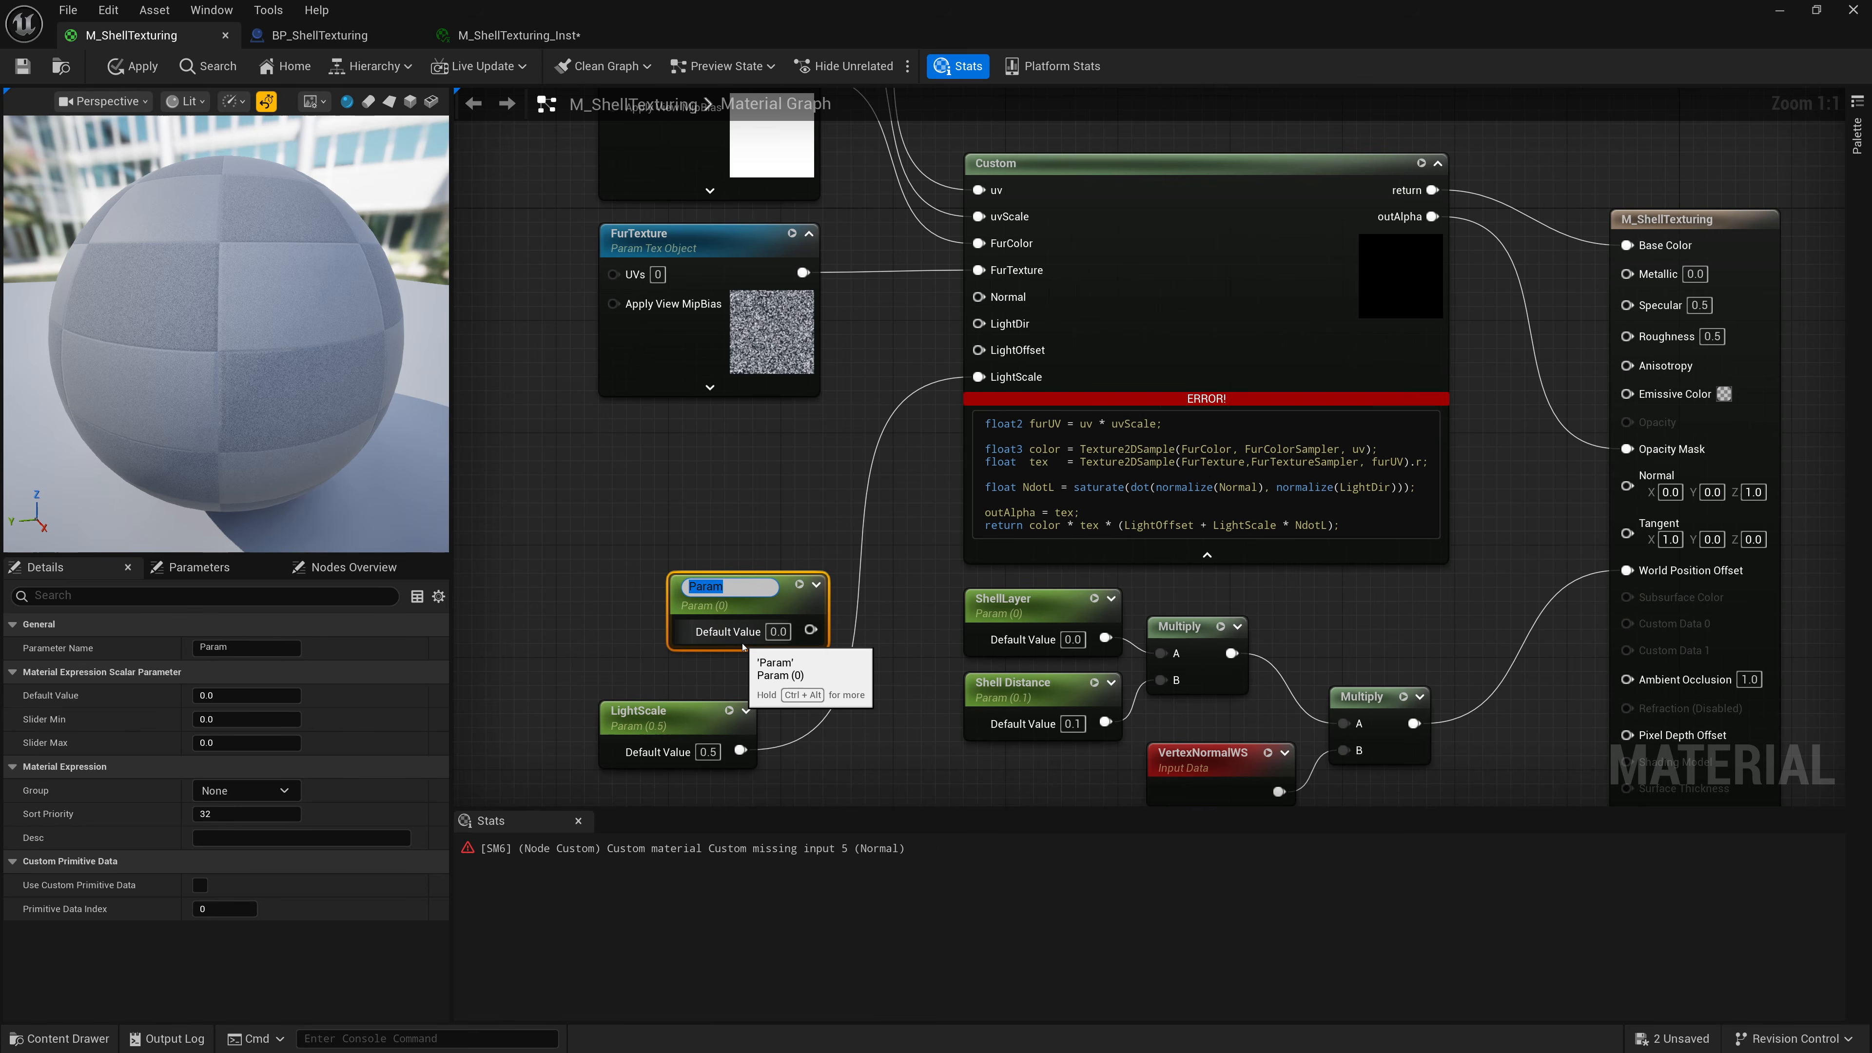
type("LightOffset")
key("Return")
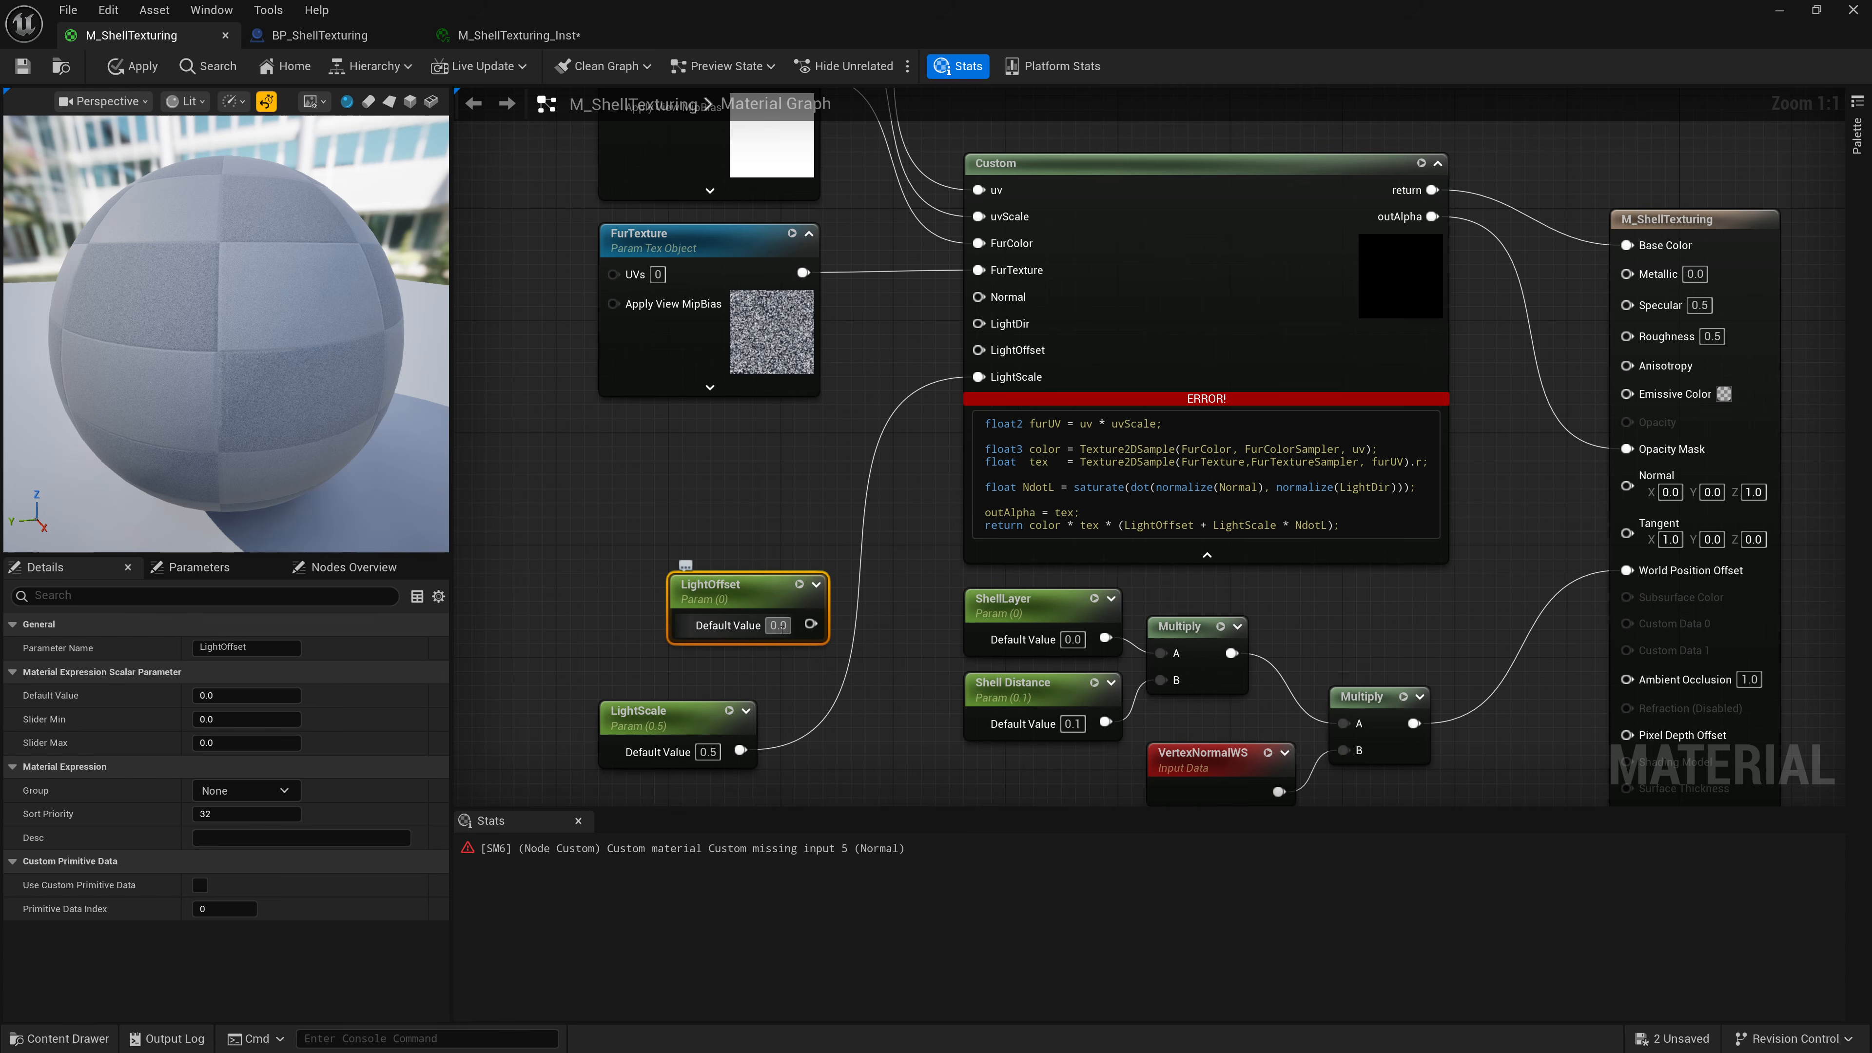
Set LightOffset's default value to 0.5 and connect it to the Custom node's LightOffset input.
left_click(777, 626)
type("0.5")
key("Return")
left_click_drag(750, 611, 979, 349)
left_click(700, 581)
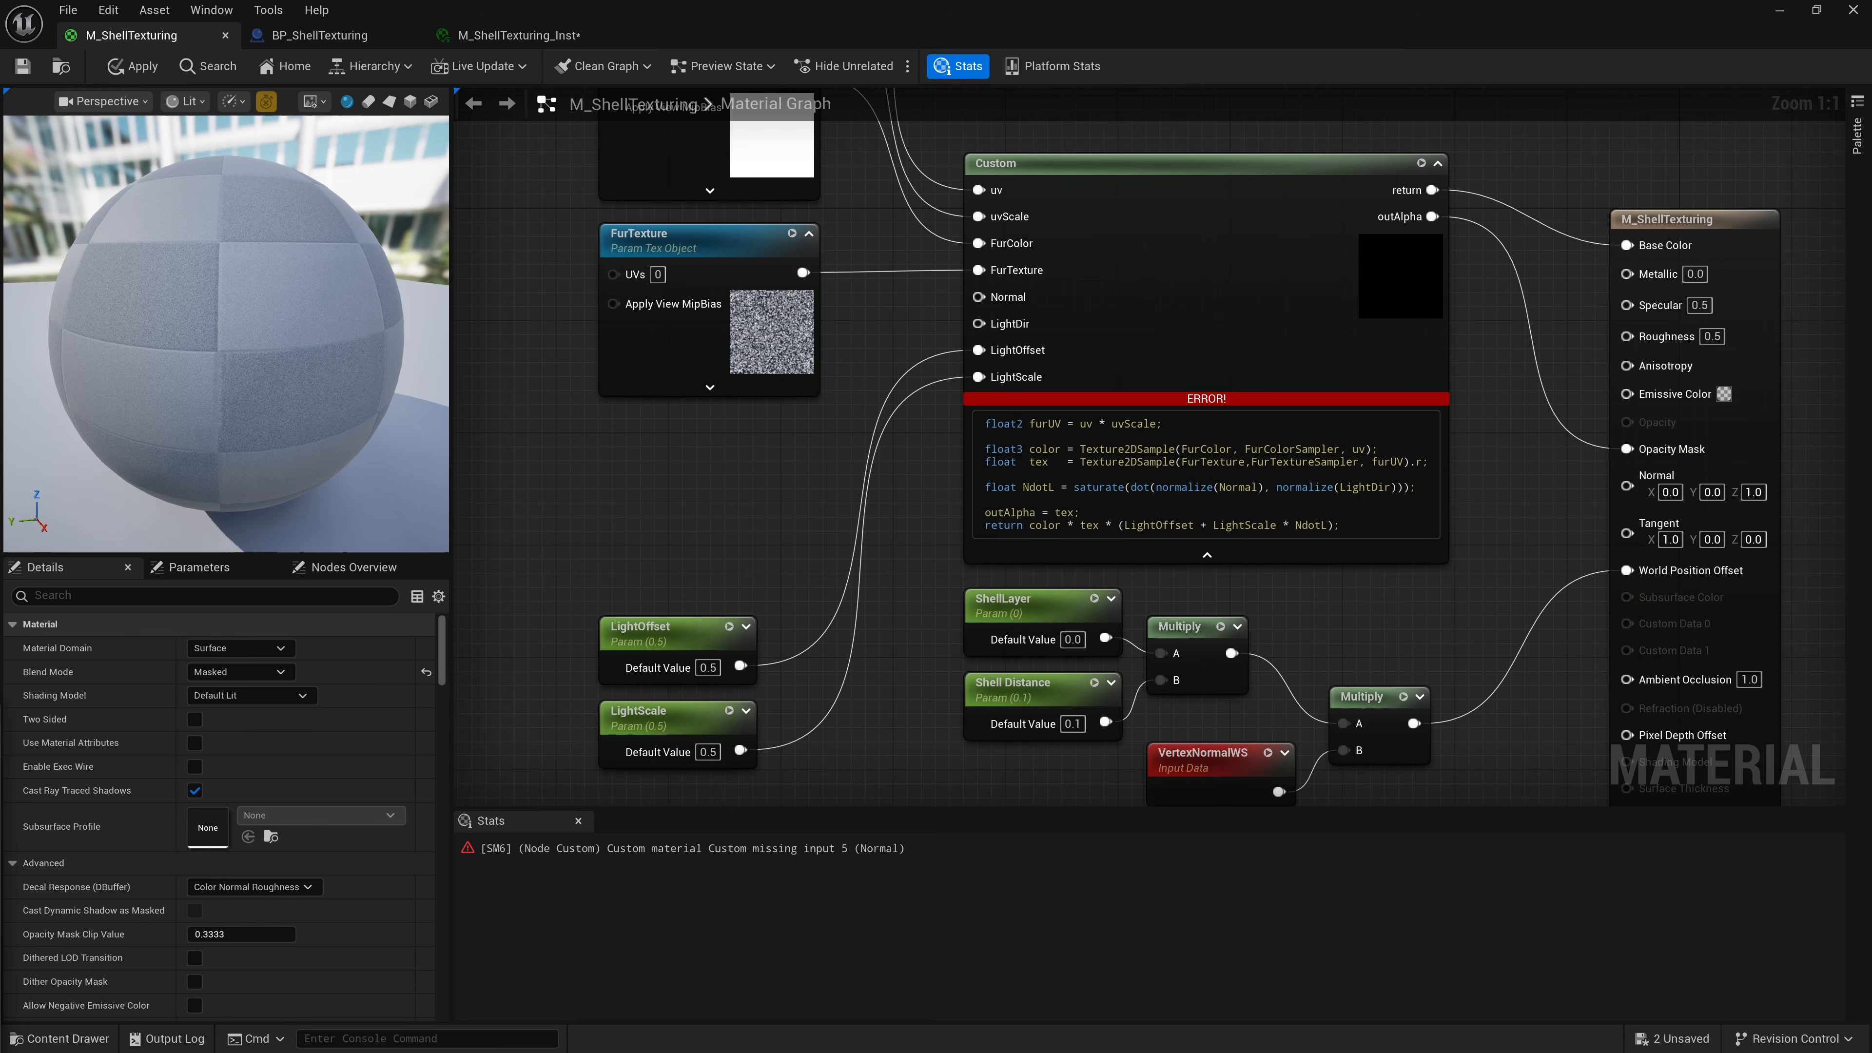
Add a SkyAtmosphereLightDirection node and connect it to the Custom node's LightDir input.
right_click(612, 463)
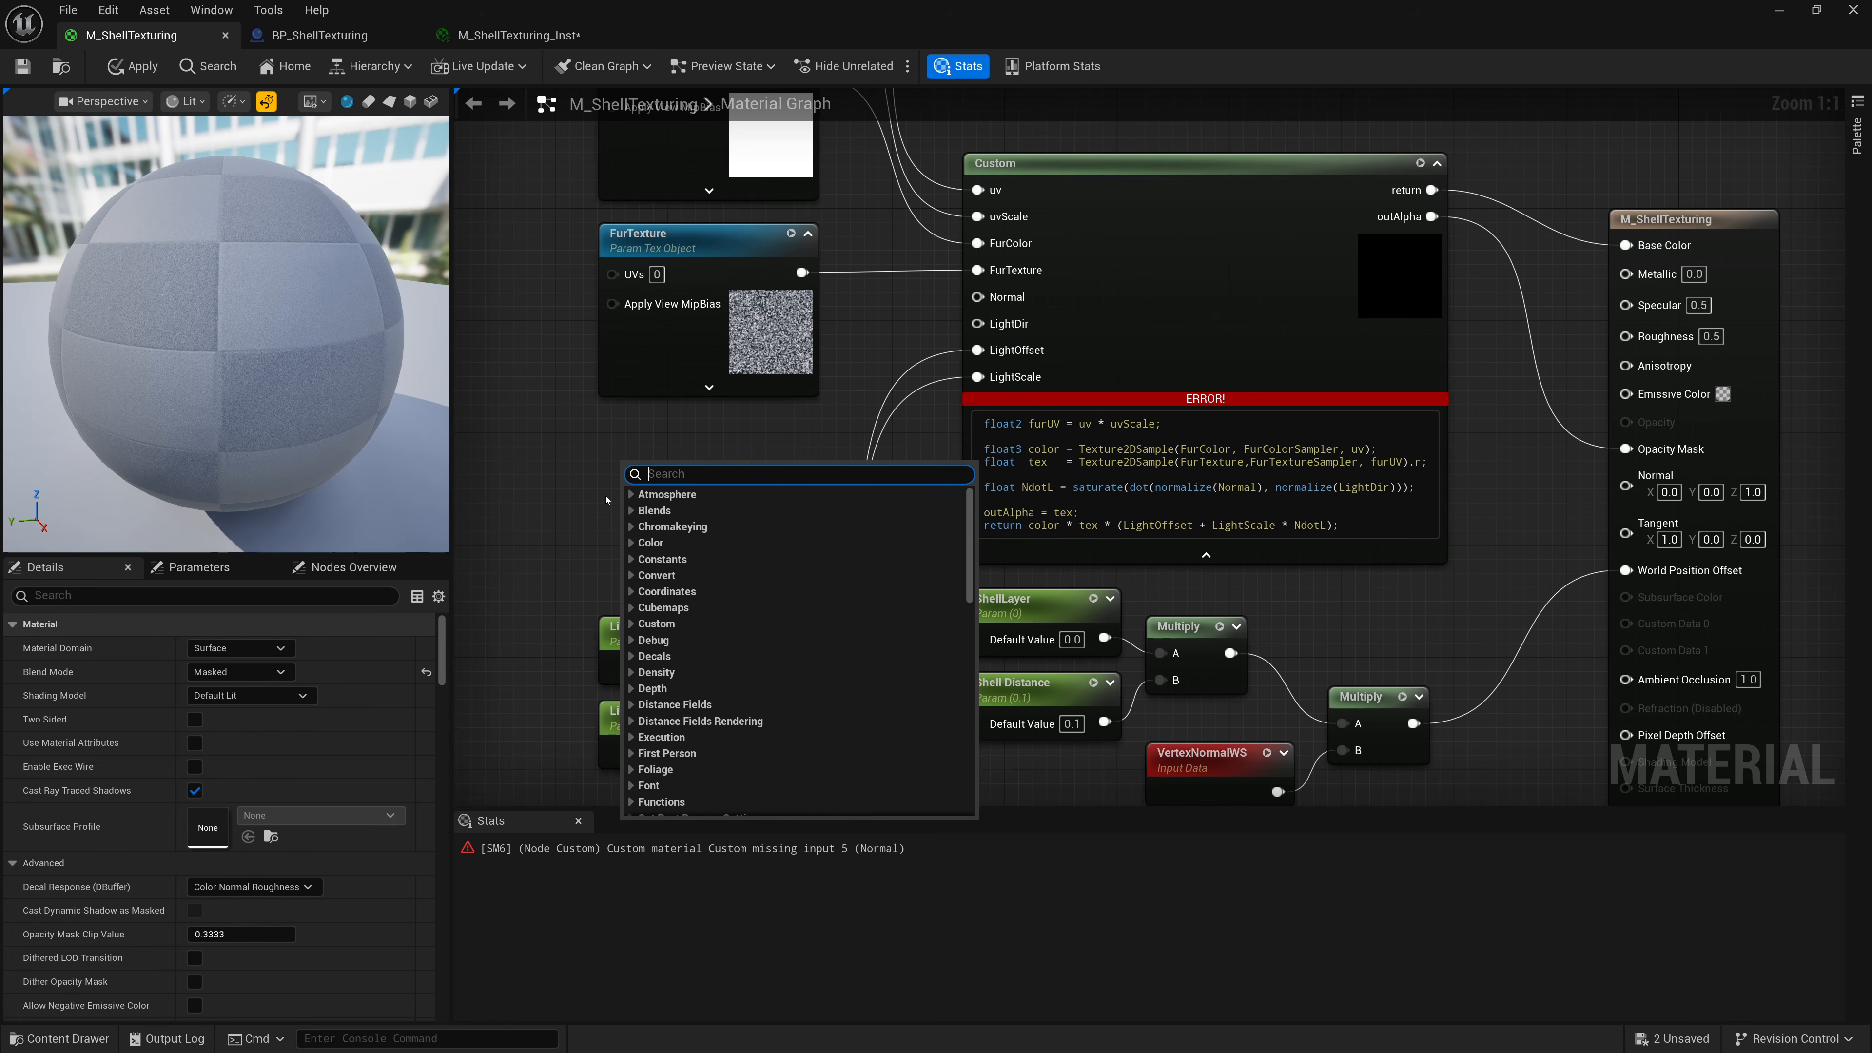
type("SkyAtmos")
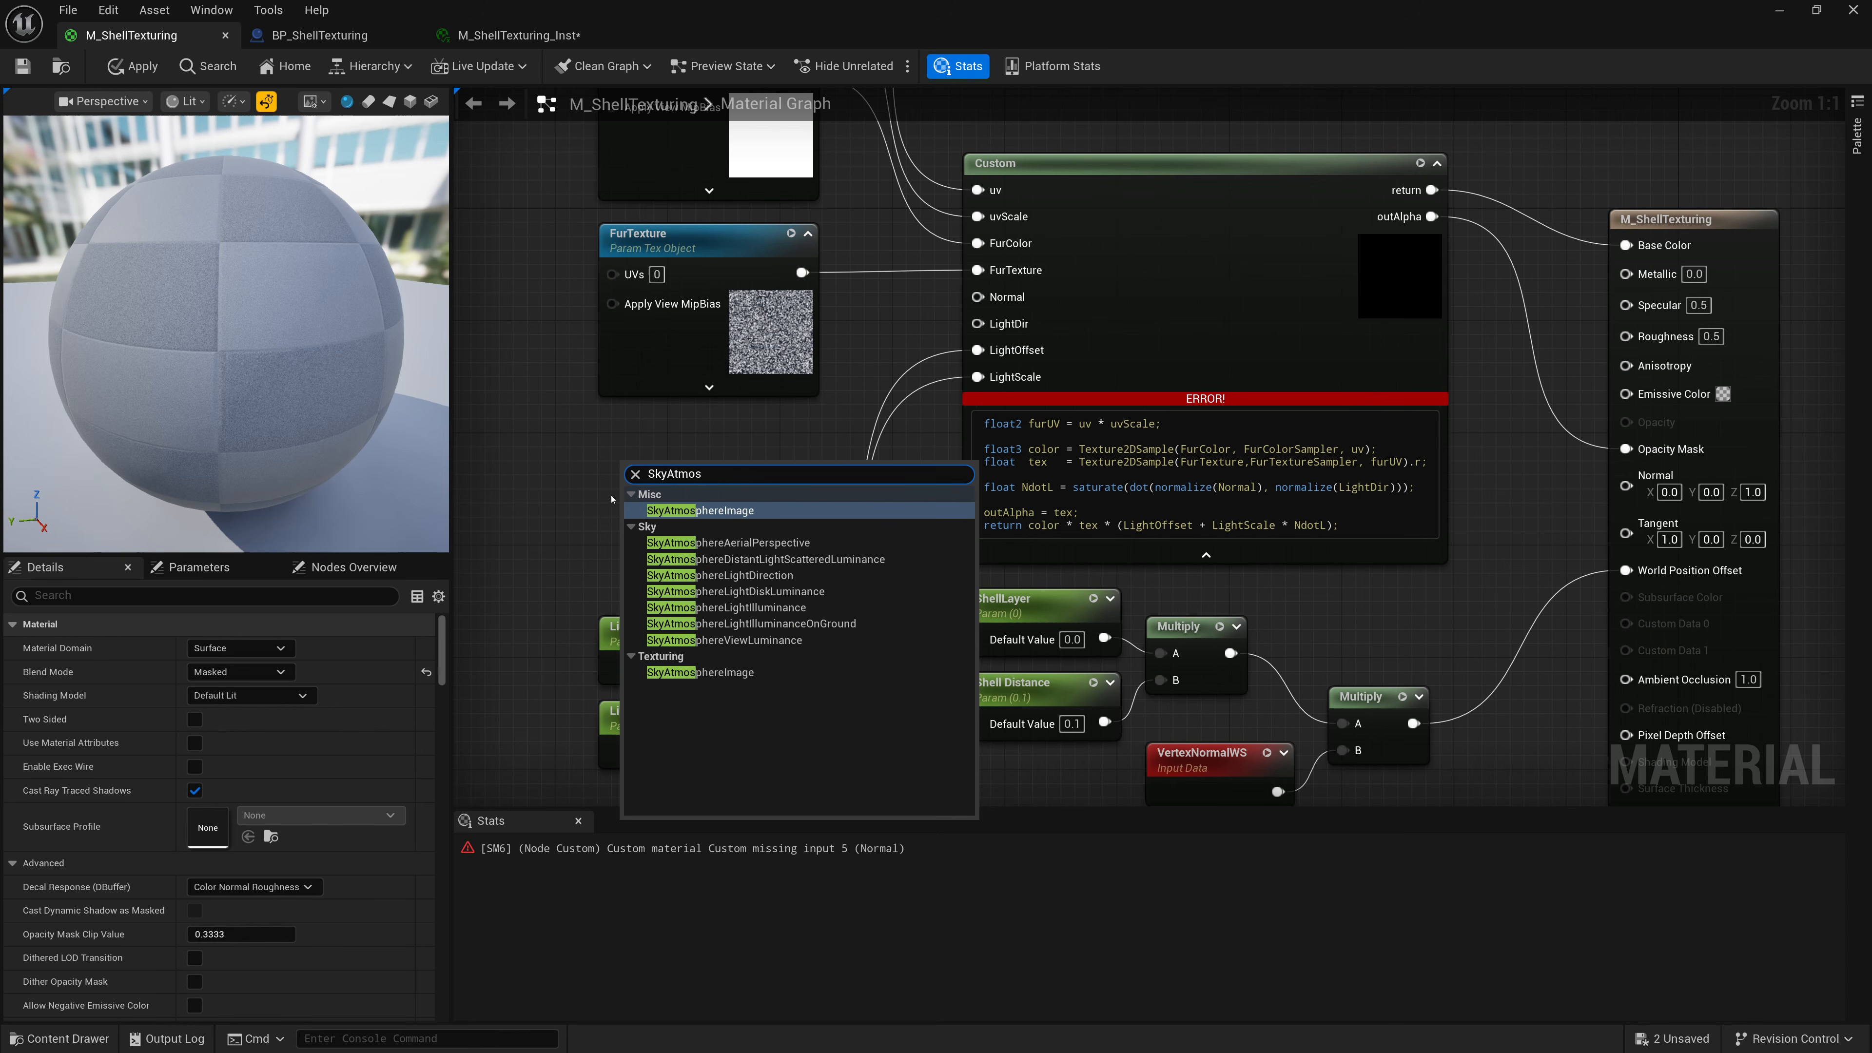
left_click(729, 575)
left_click_drag(817, 481, 977, 323)
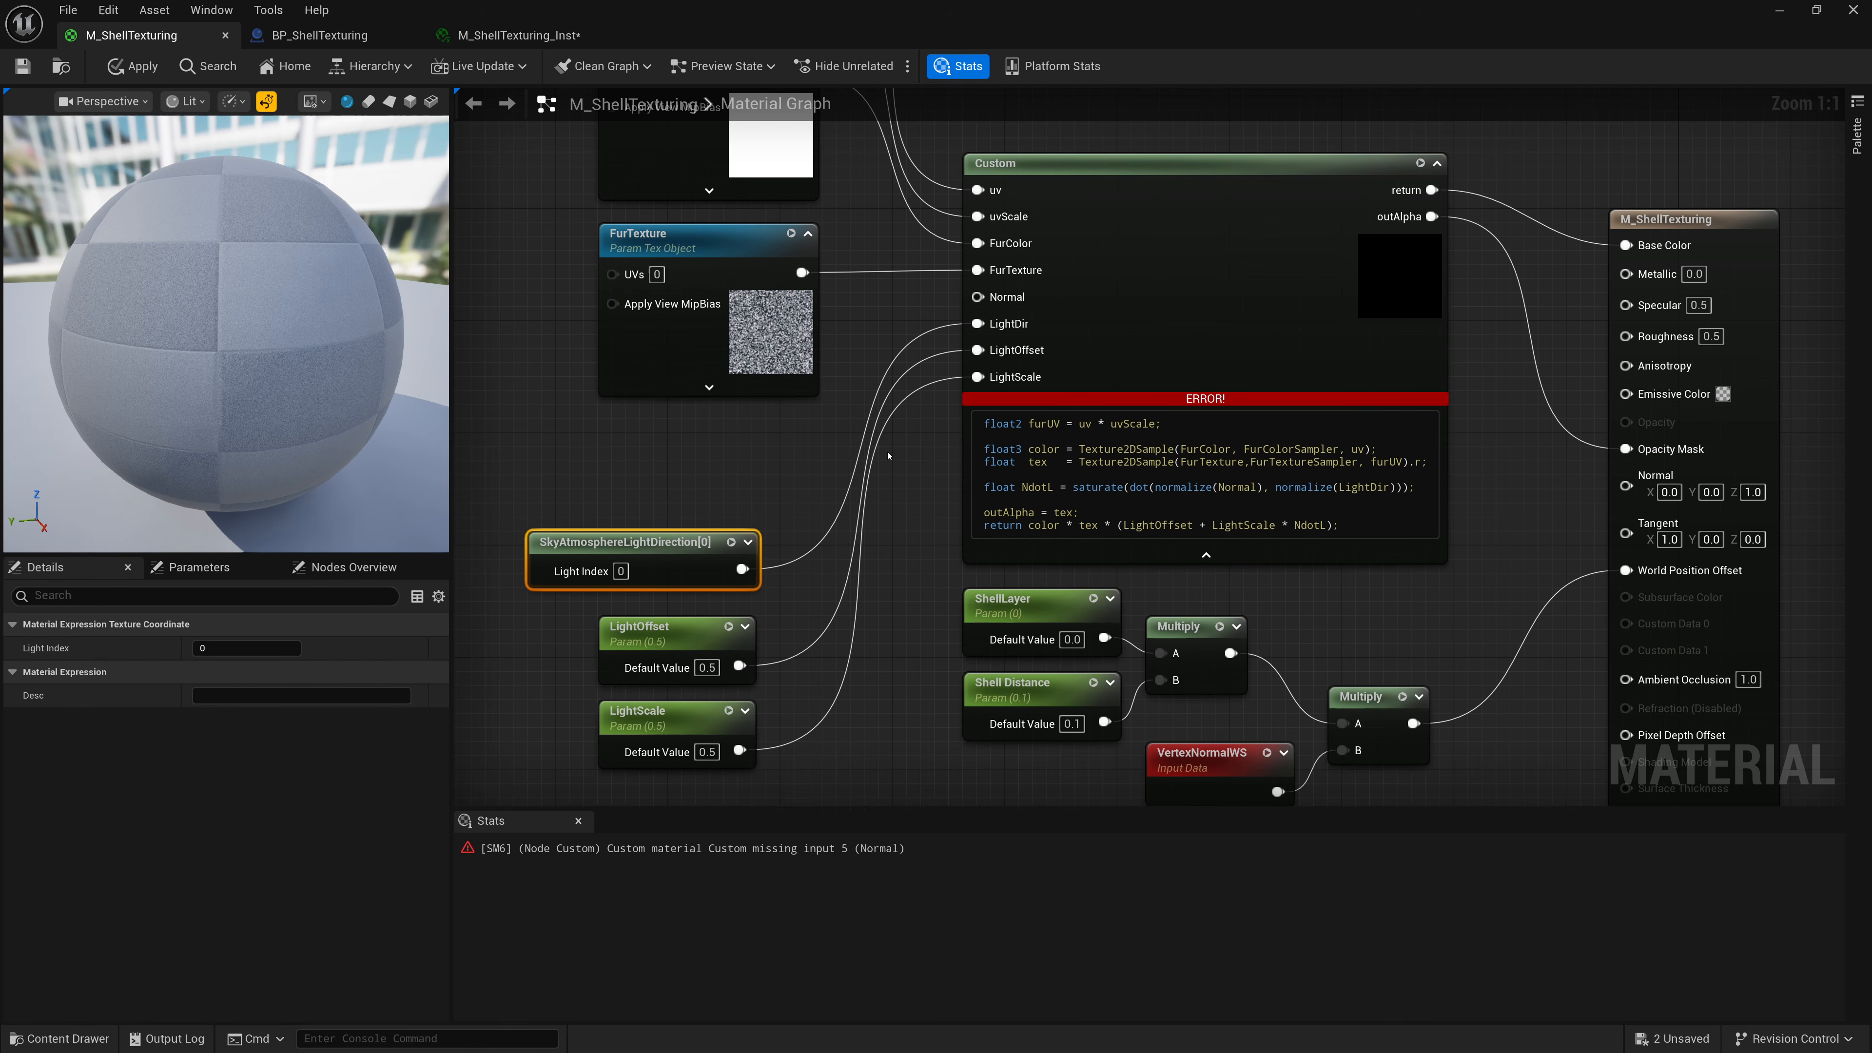
Add a VertexNormalWS node and connect it to the Custom node's Normal input.
right_click(608, 457)
type("VertexN")
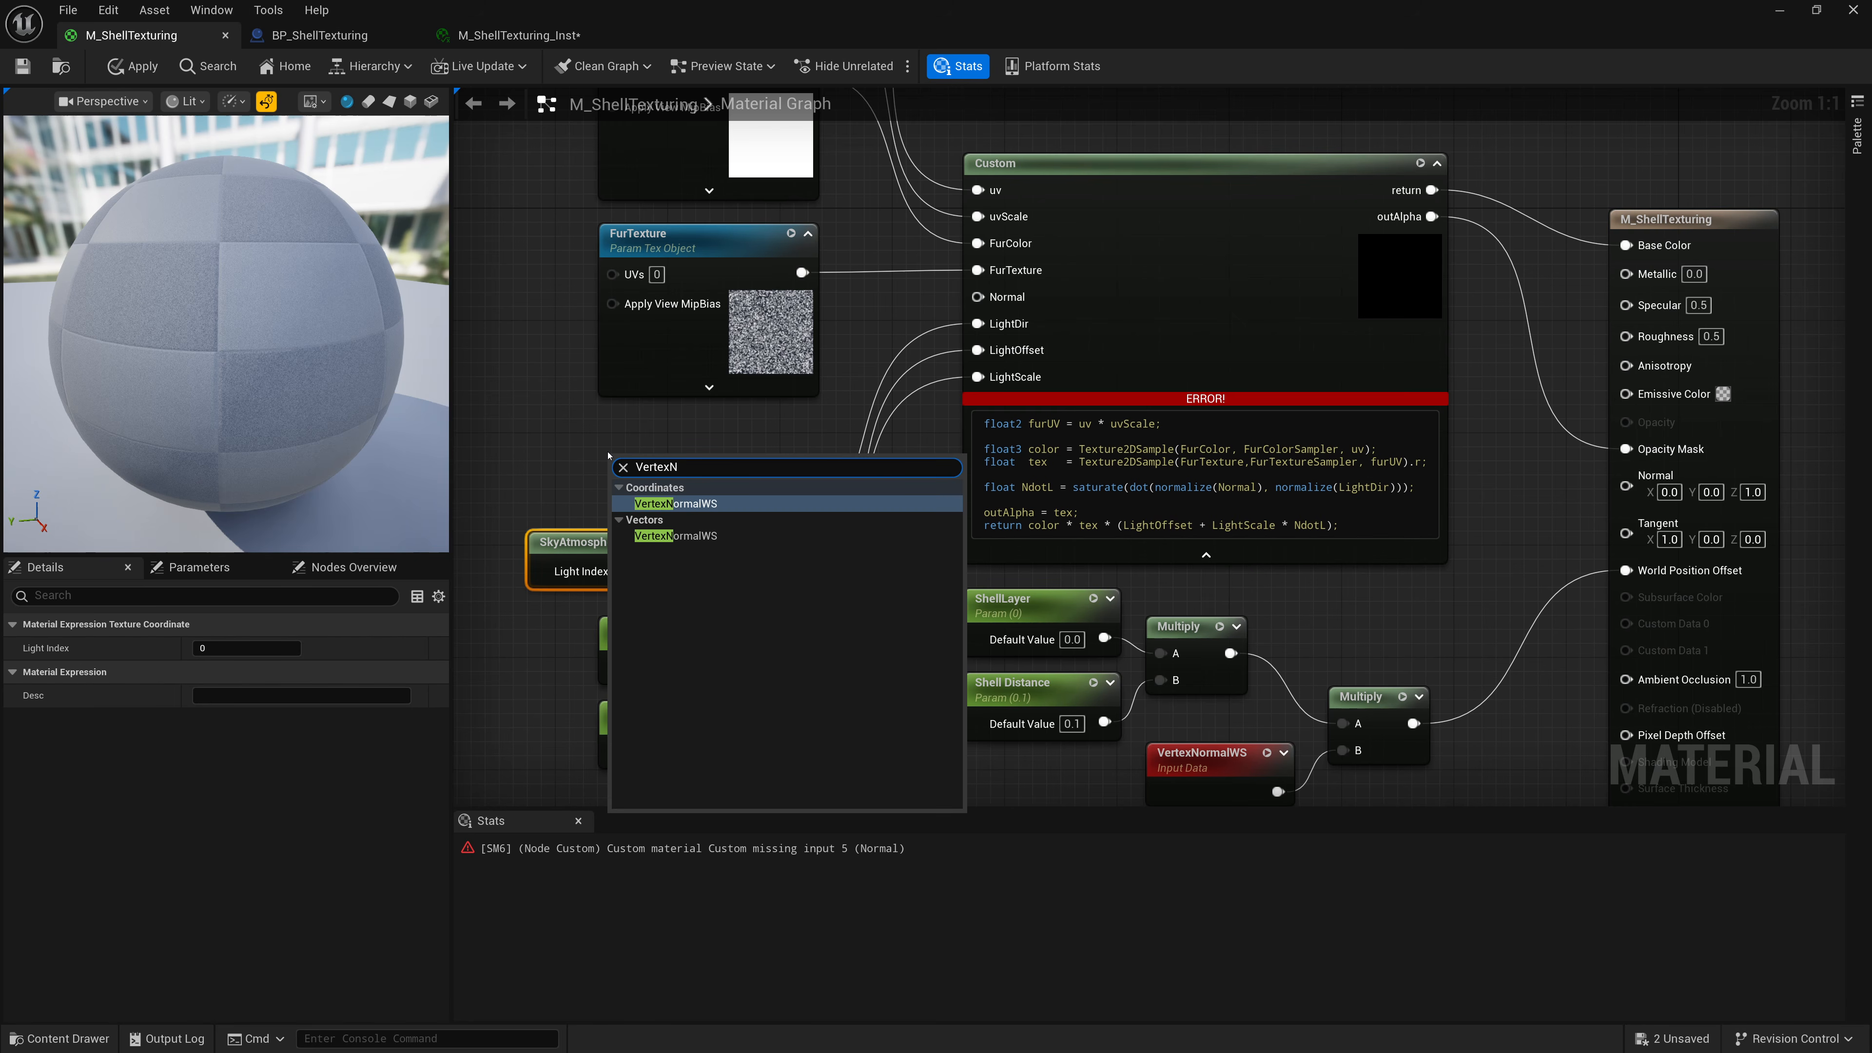
type("ormal")
key("Return")
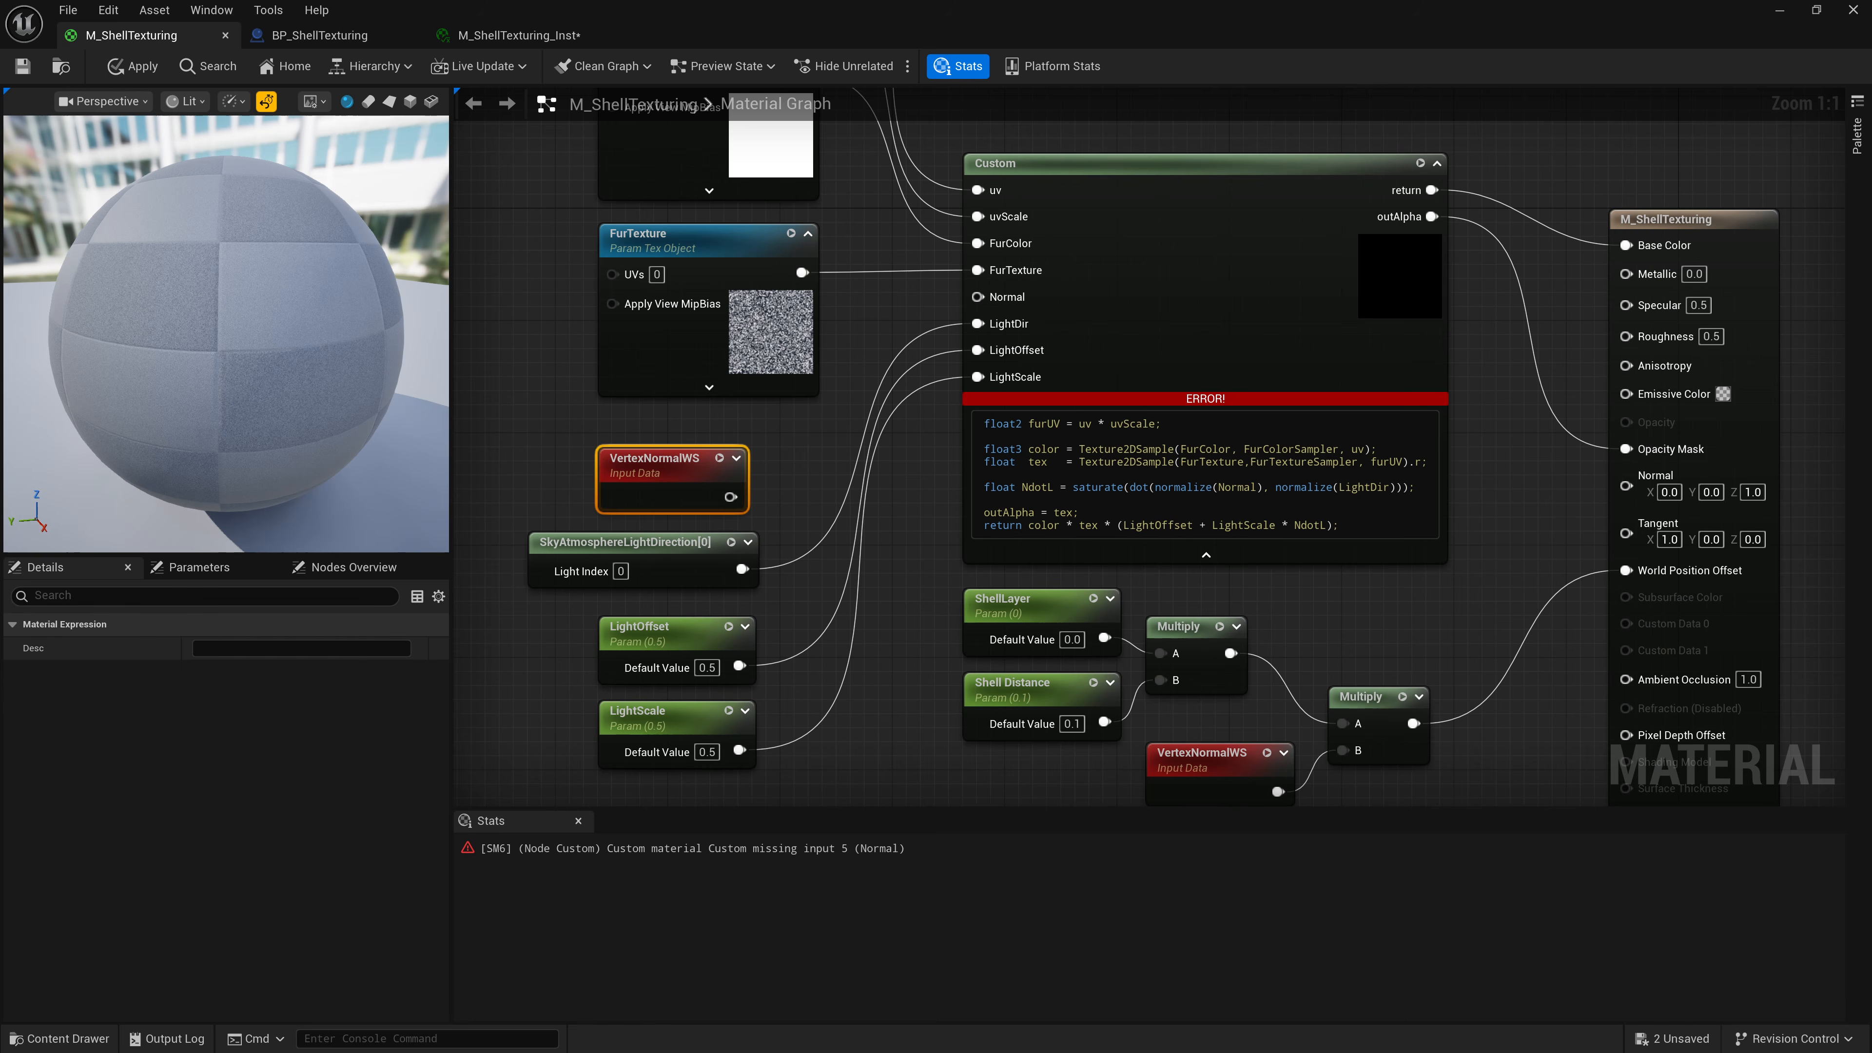
left_click_drag(731, 497, 978, 296)
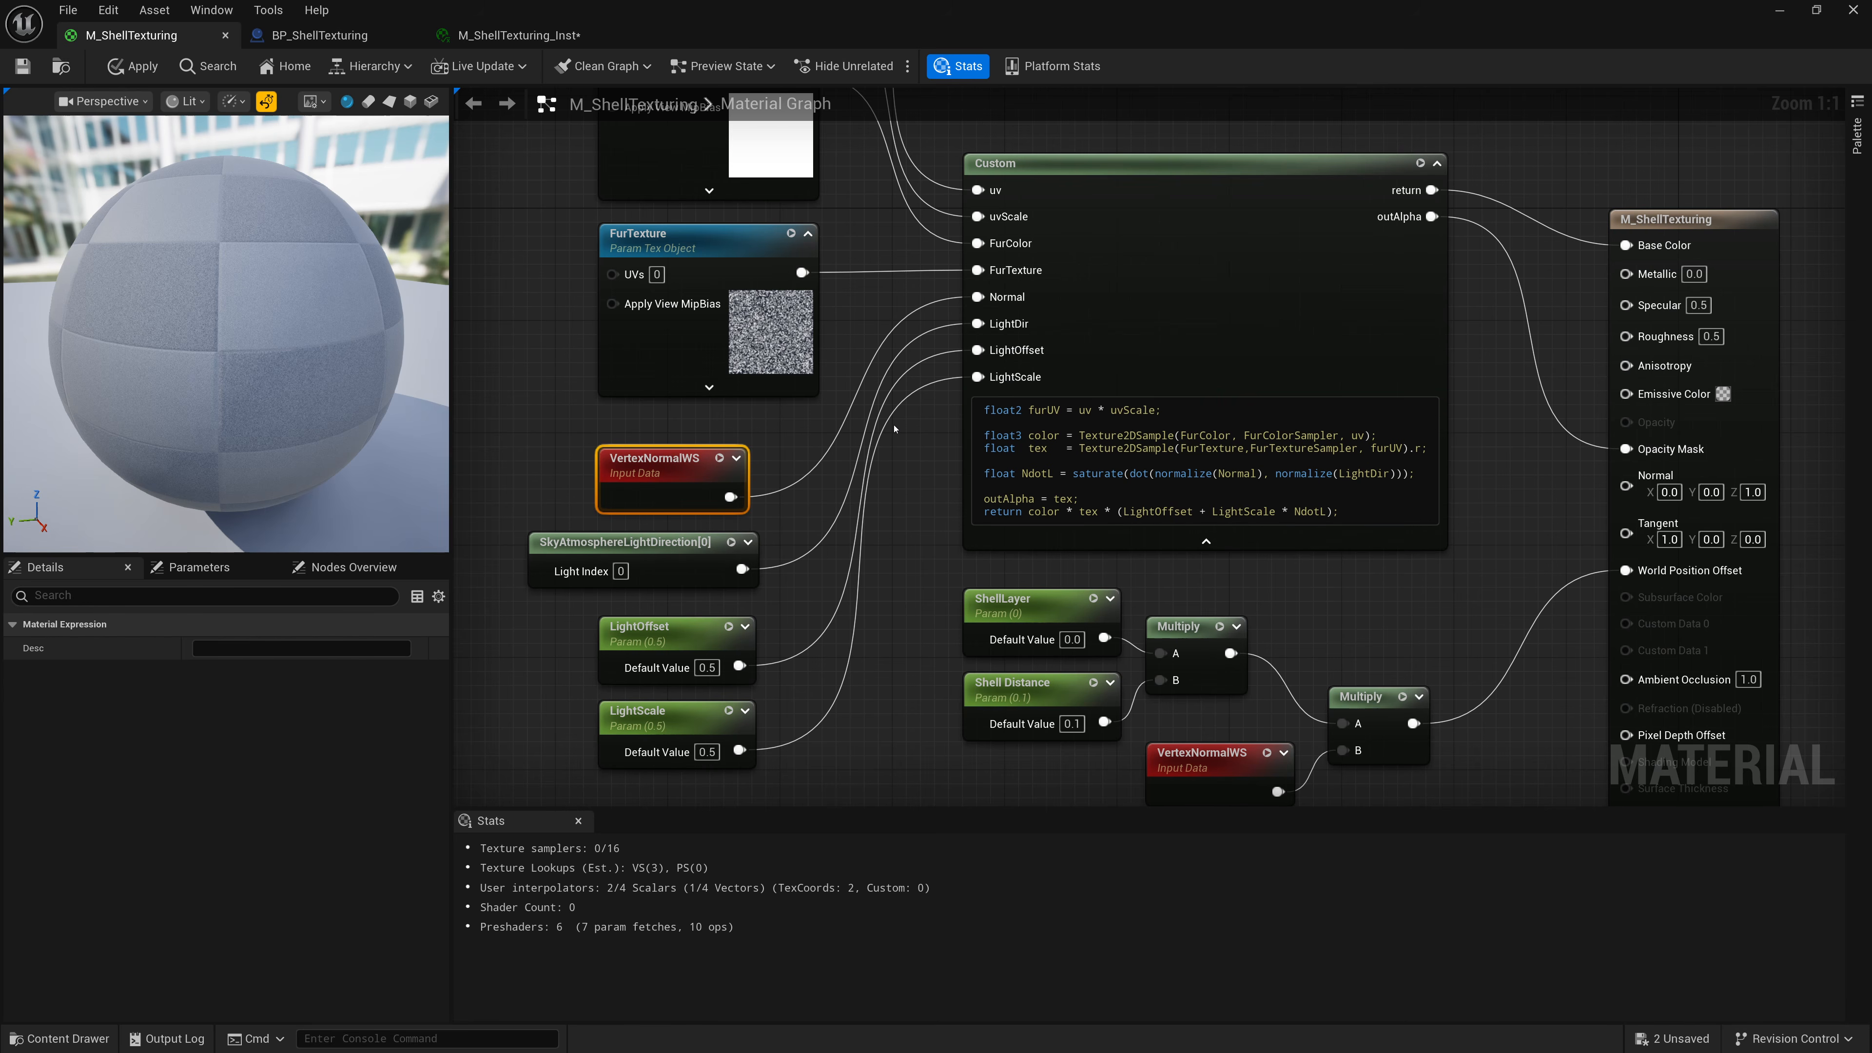
Save the material and minimize the material editor to return to the level.
left_click(22, 66)
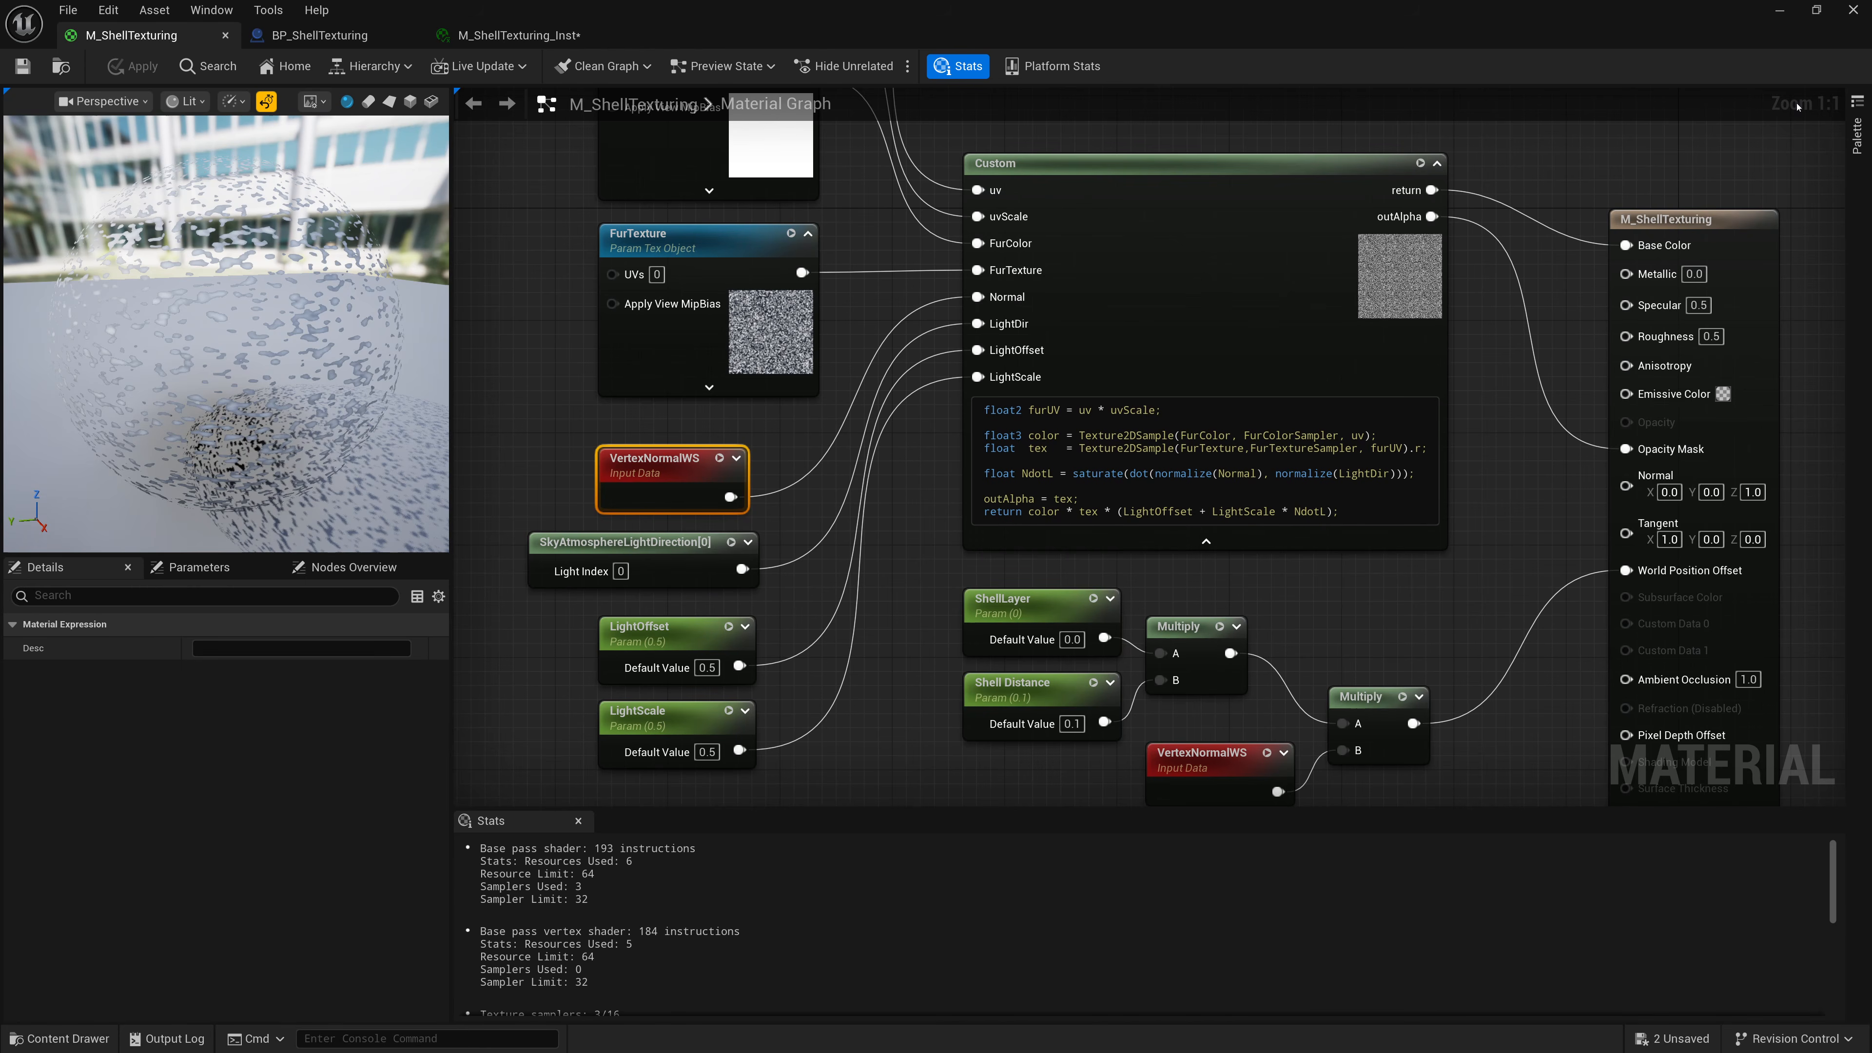
left_click(1779, 9)
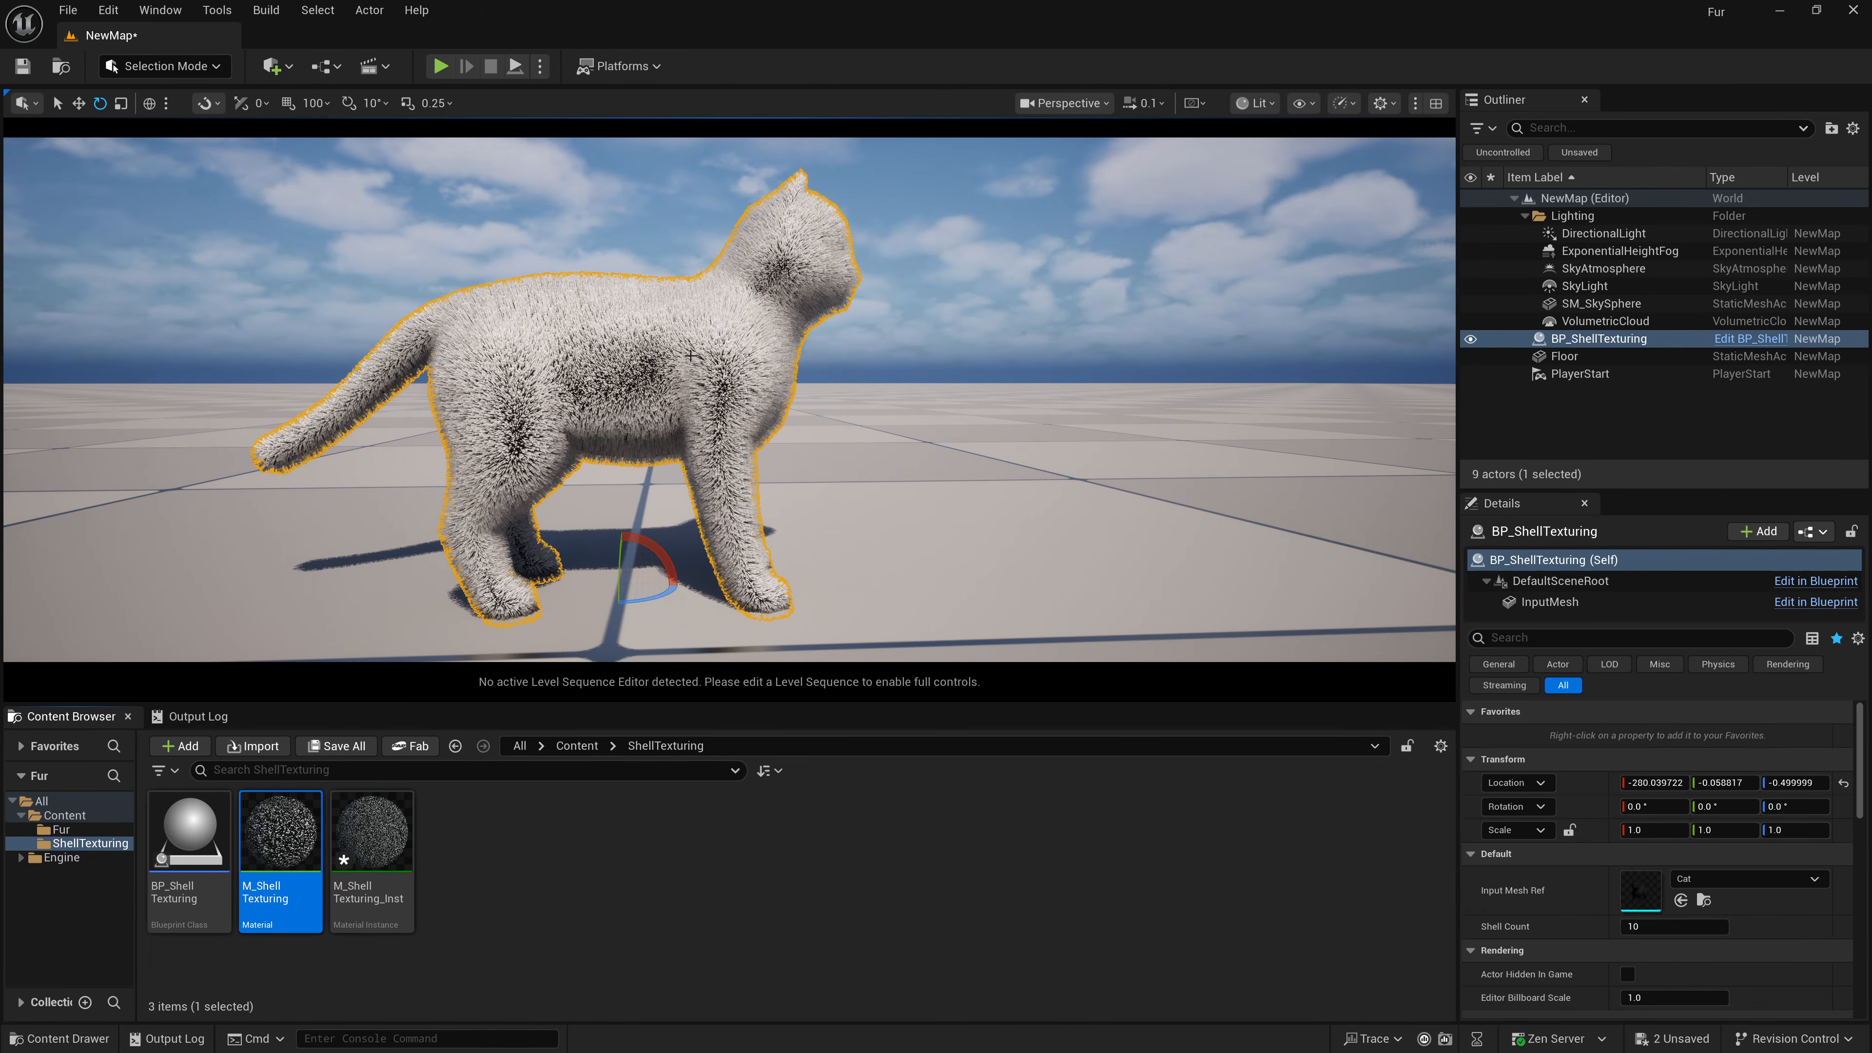
Select the DirectionalLight and rotate its yaw to about 64°.
left_click(1603, 235)
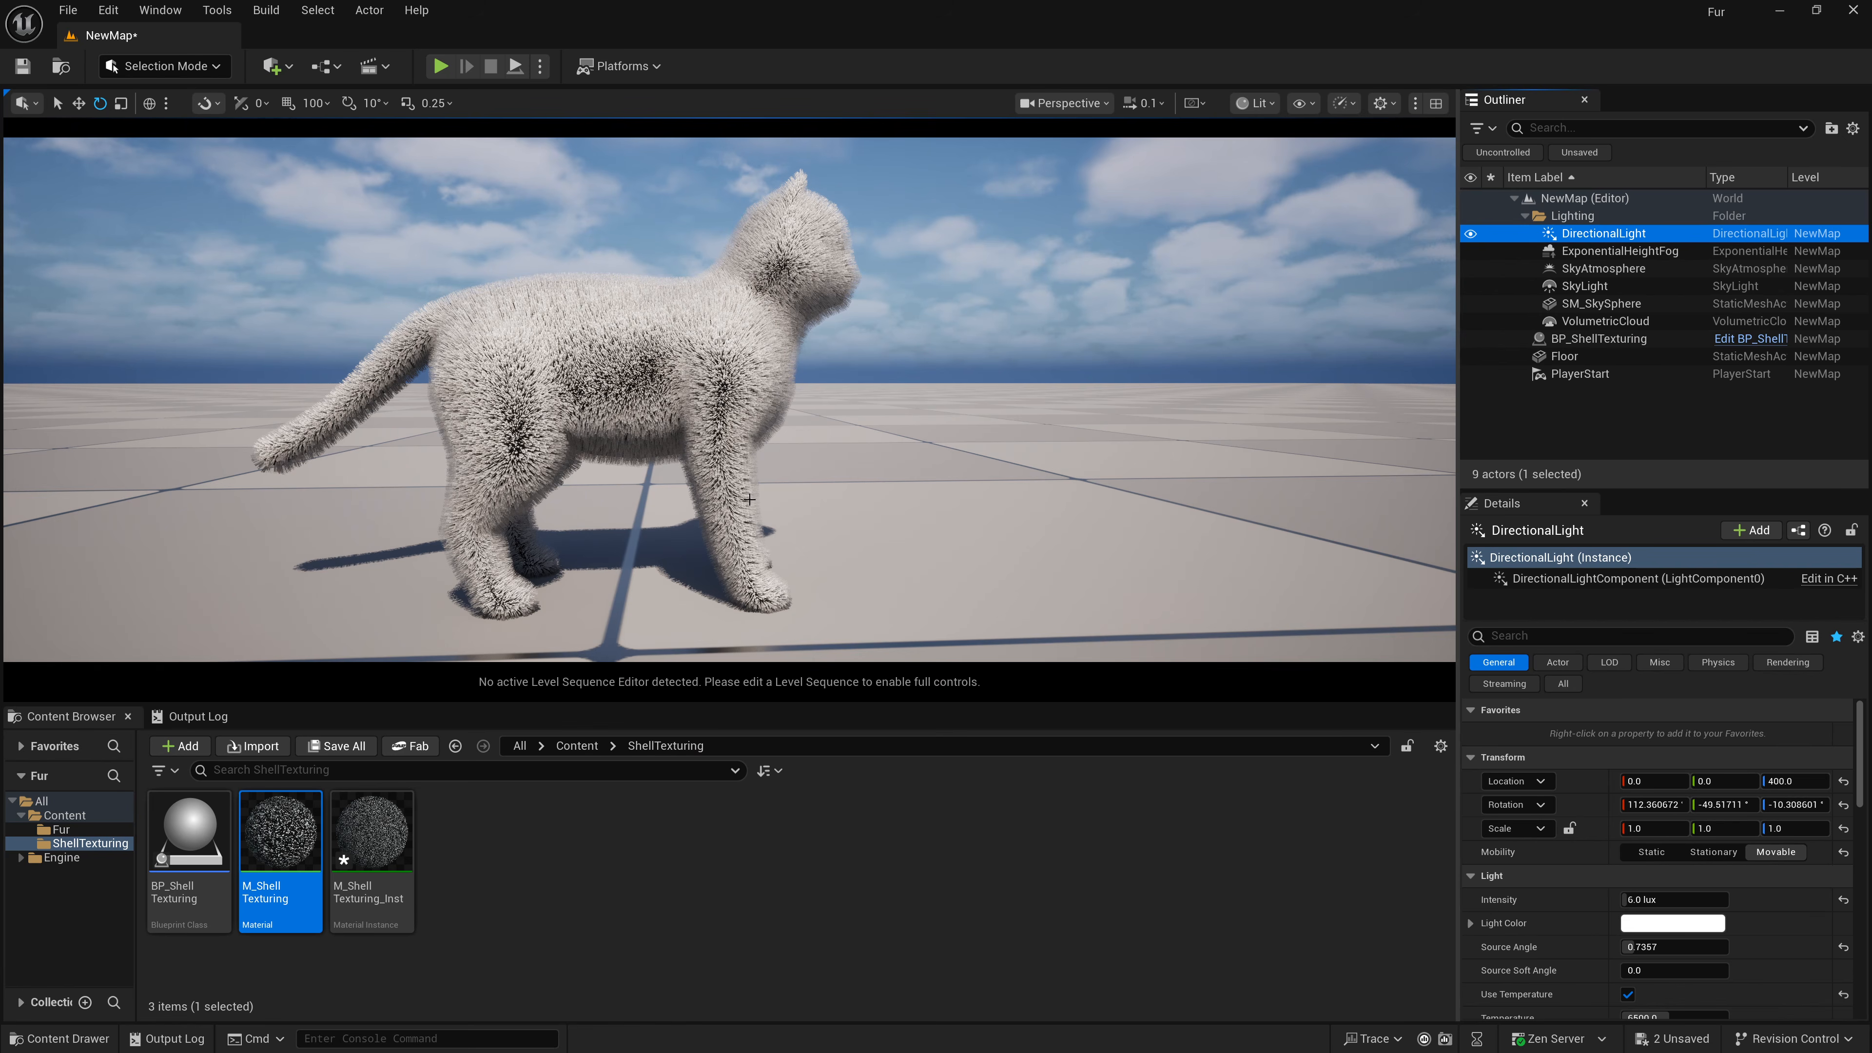
left_click(1795, 804)
type("-26")
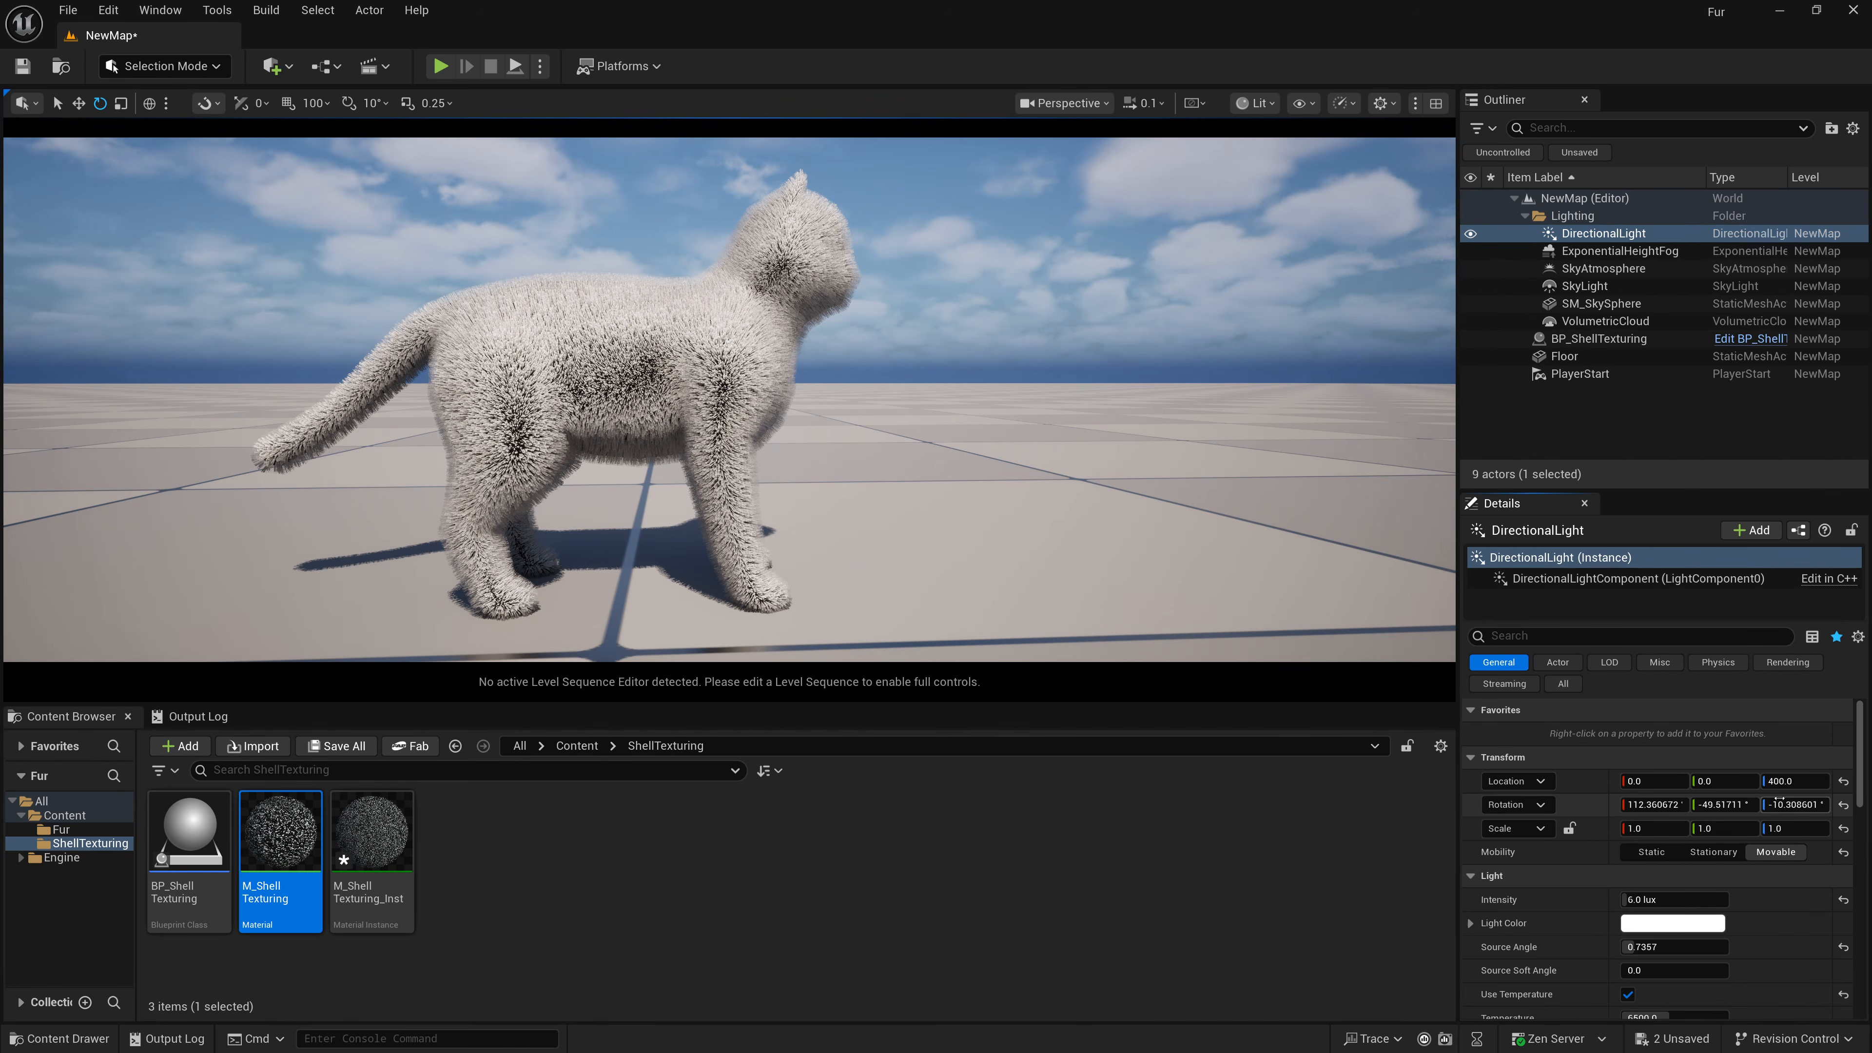
key("Return")
left_click_drag(1795, 804, 1693, 794)
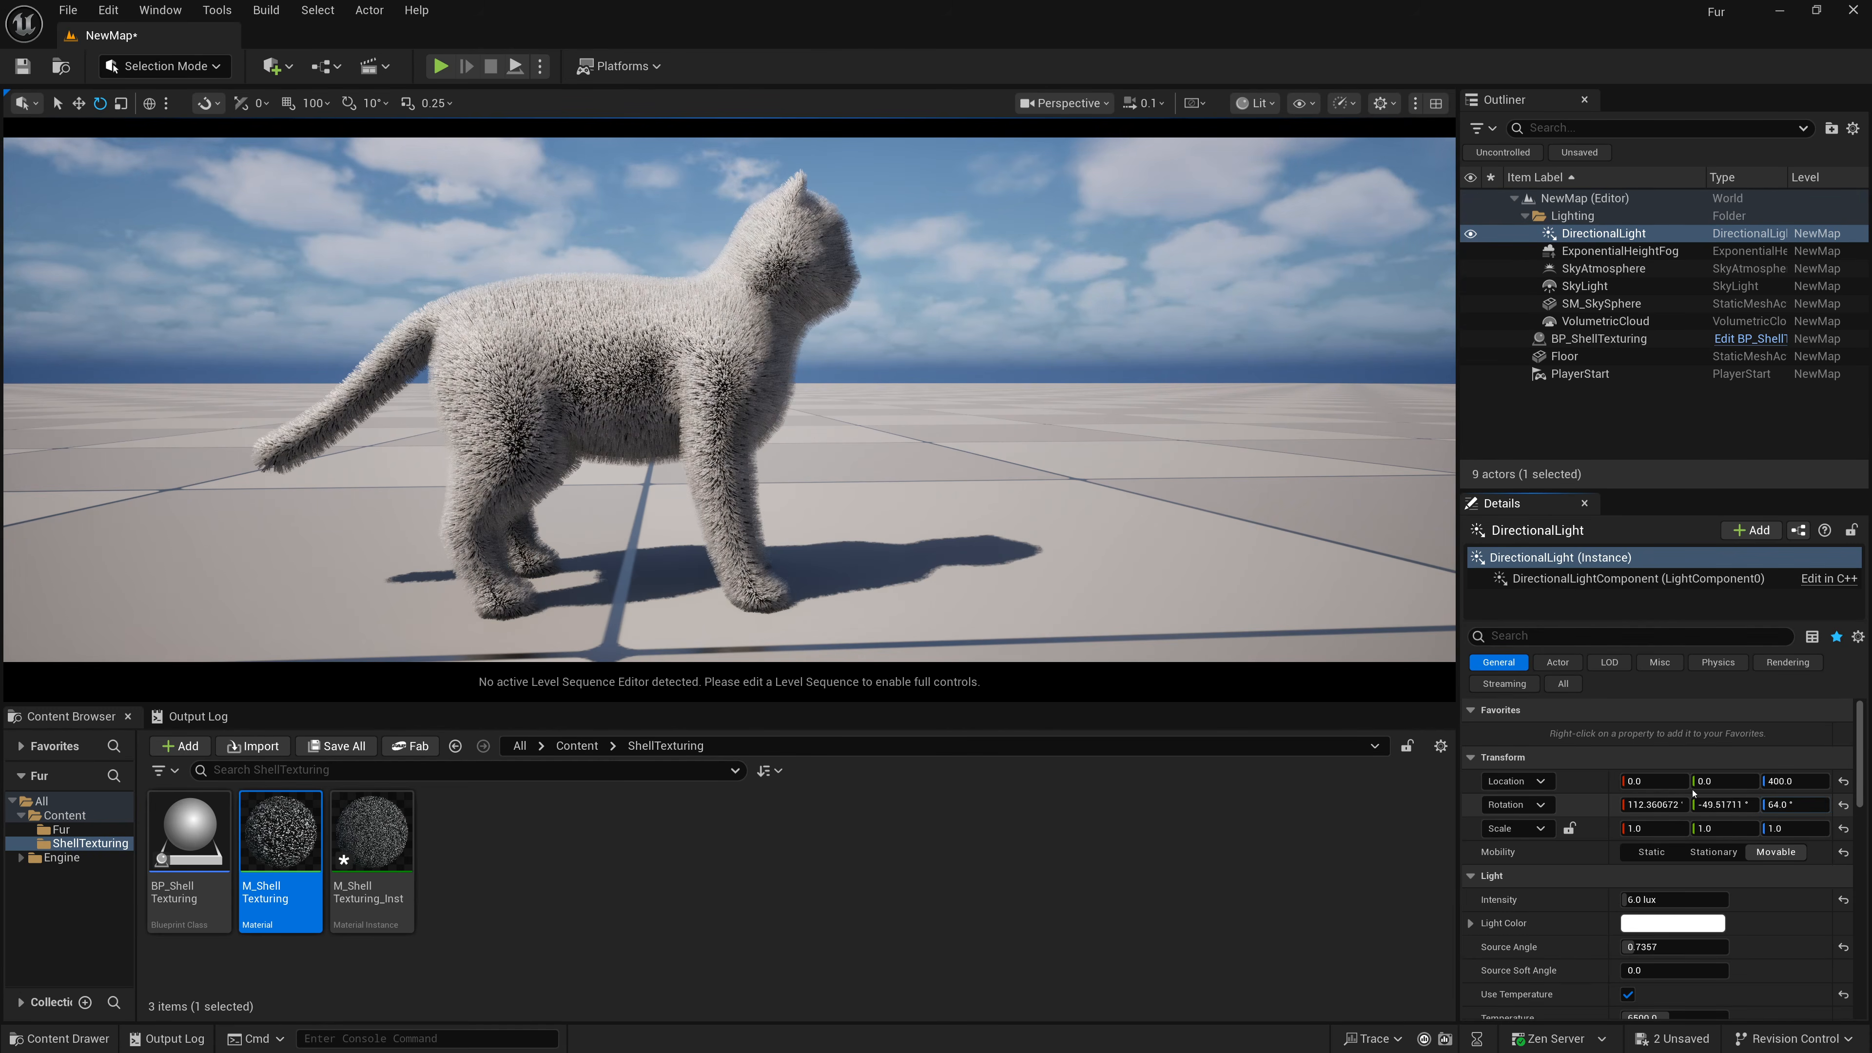
Reopen the M_ShellTexturing material and browse through its Details settings.
double_click(280, 837)
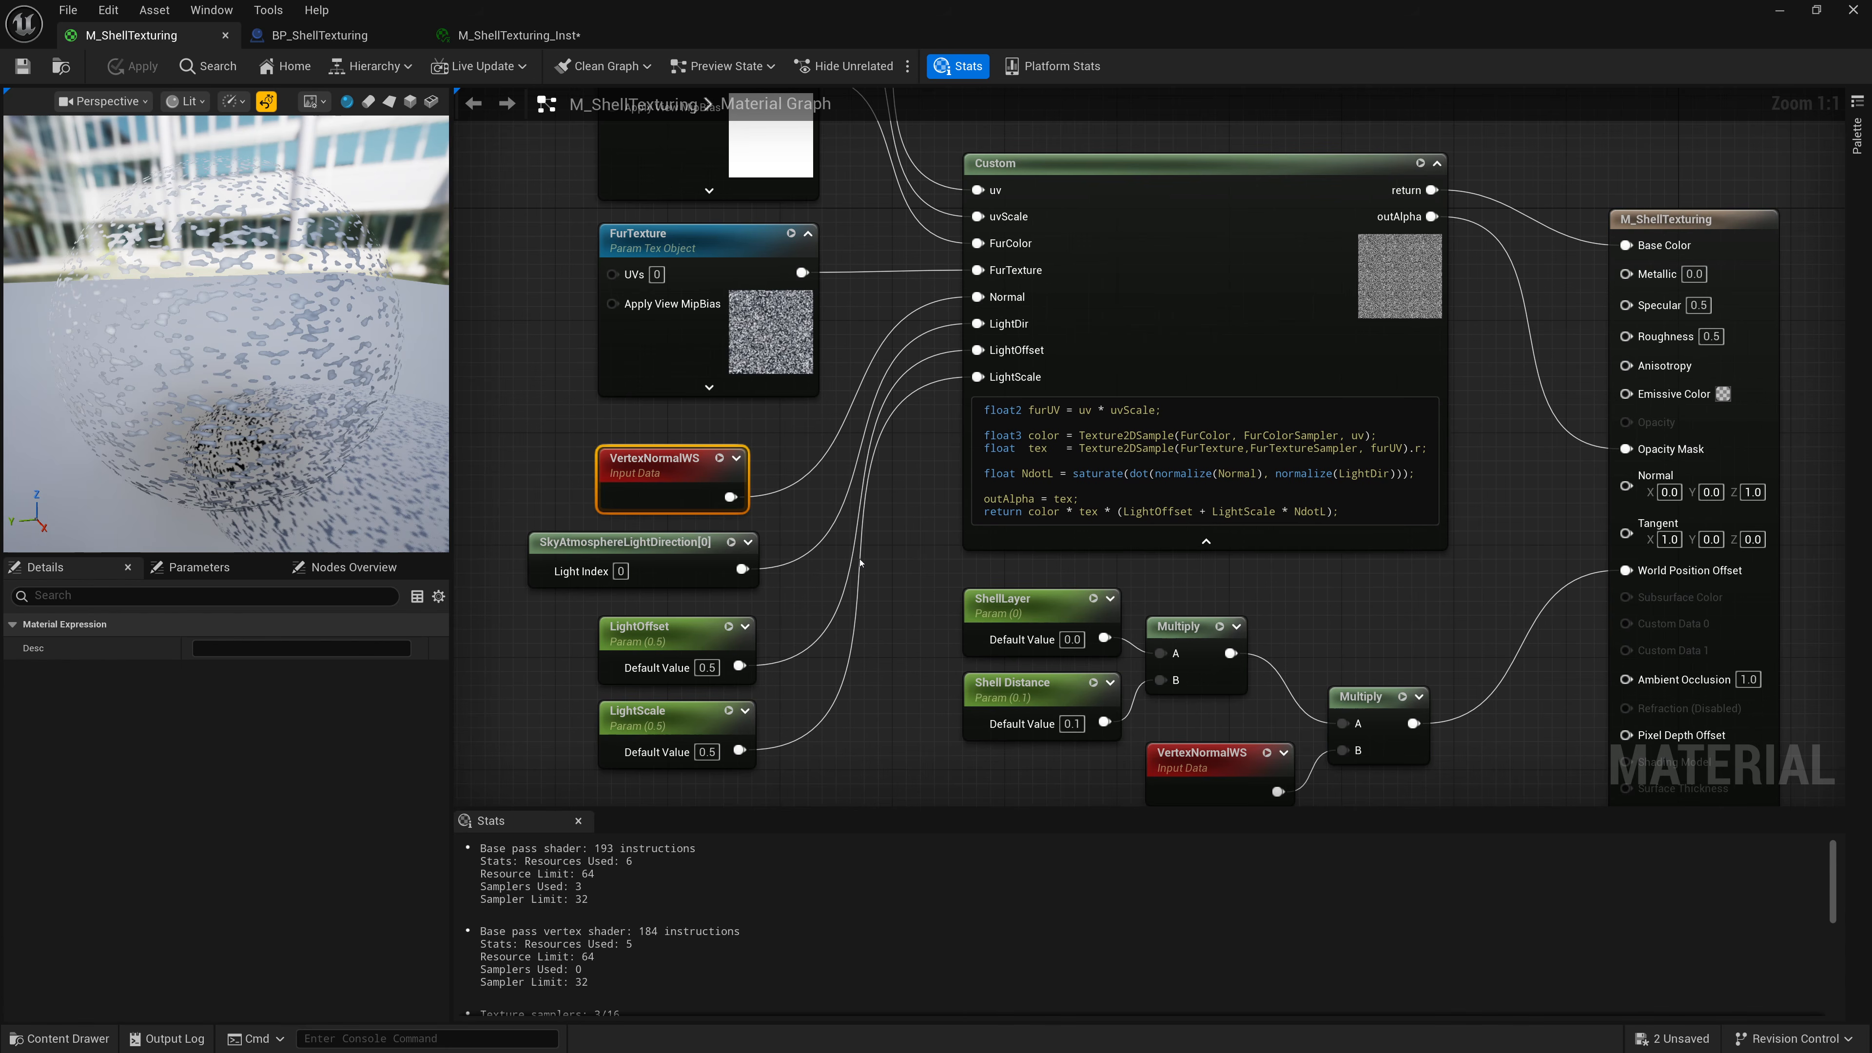
right_click_drag(1518, 295, 1303, 254)
left_click_drag(1557, 213, 1515, 186)
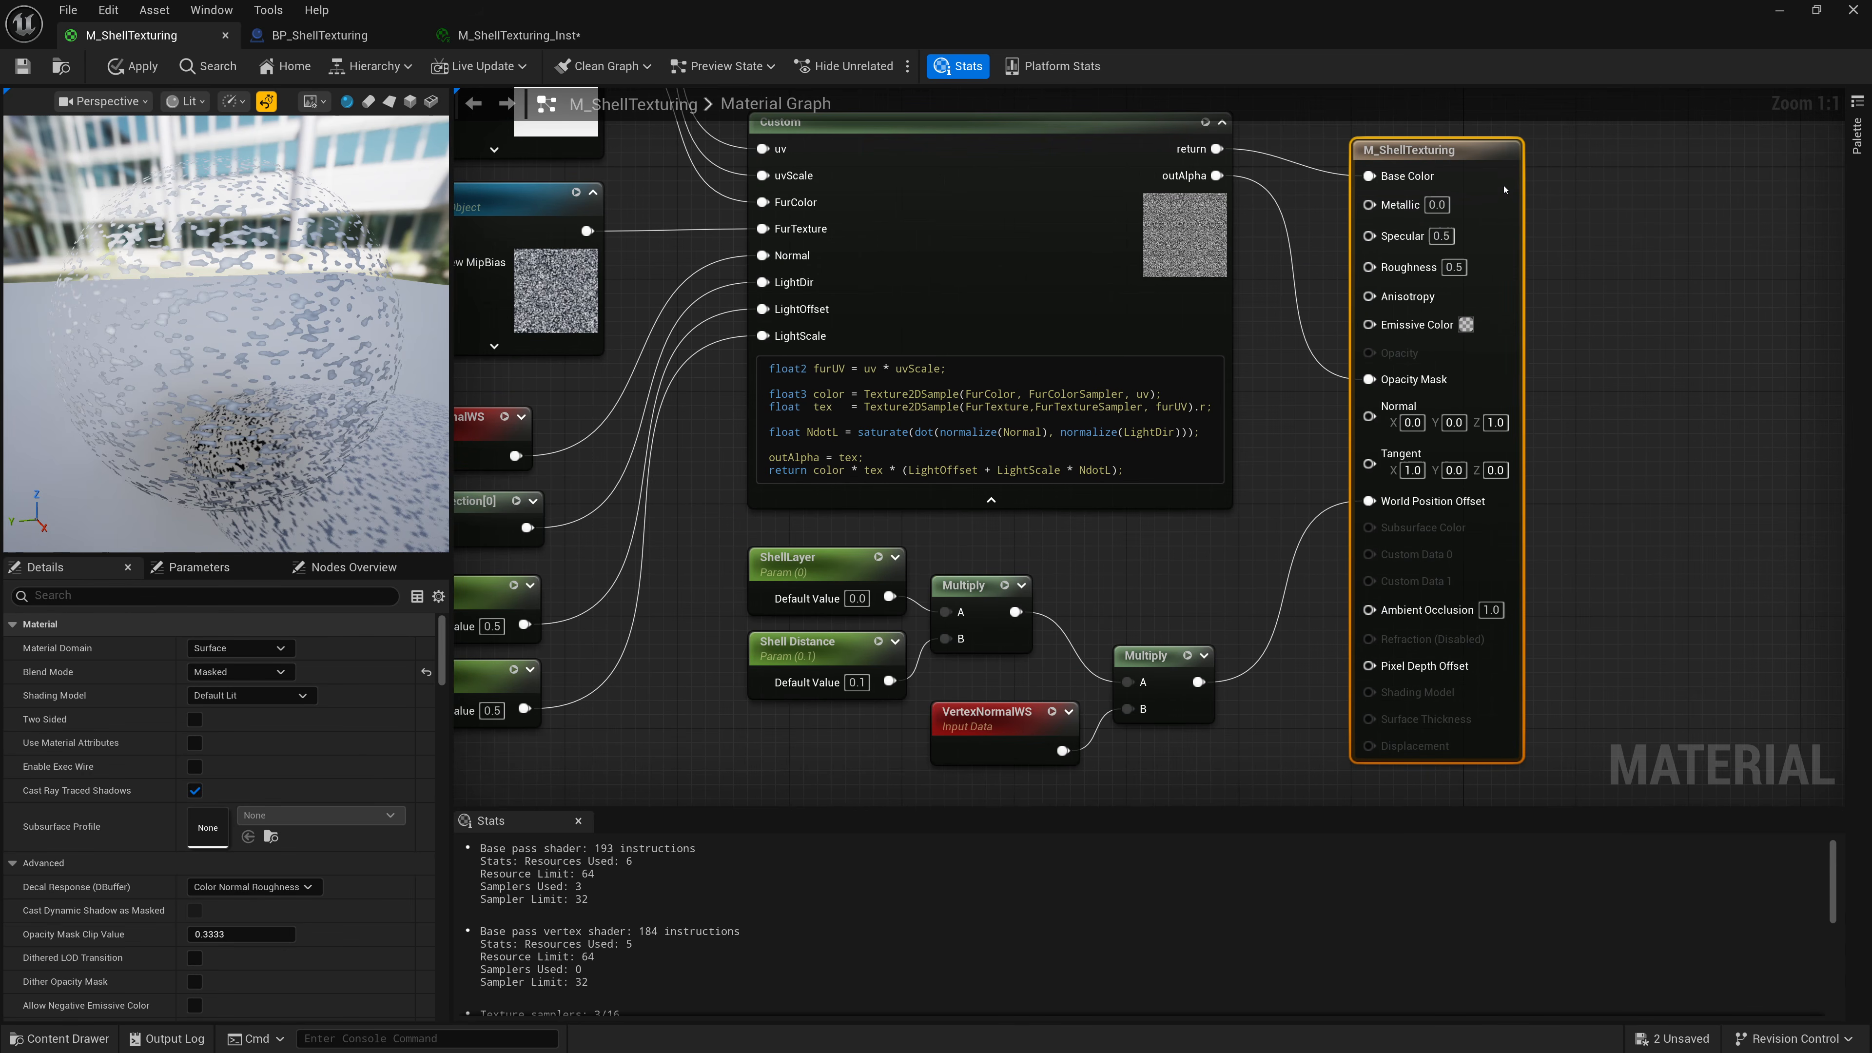
scroll(116, 777, "down", 3)
scroll(116, 778, "down", 12)
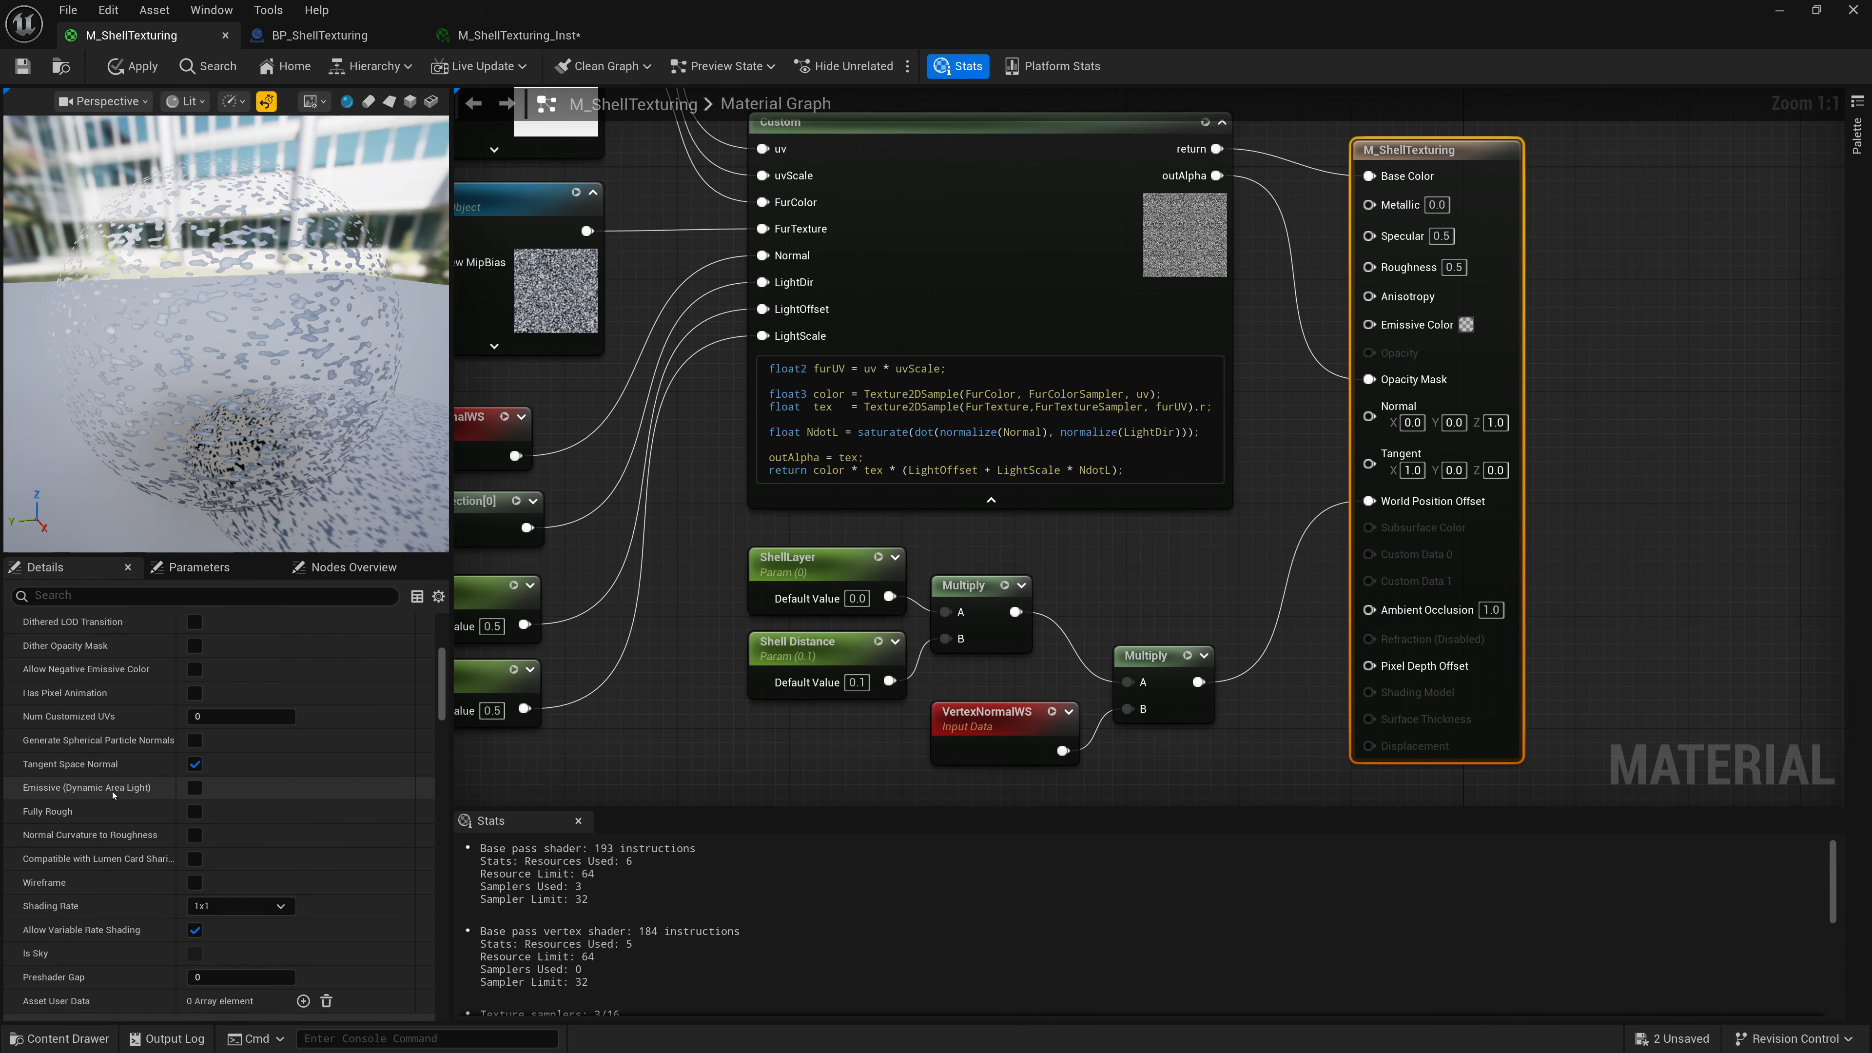
scroll(105, 788, "down", 10)
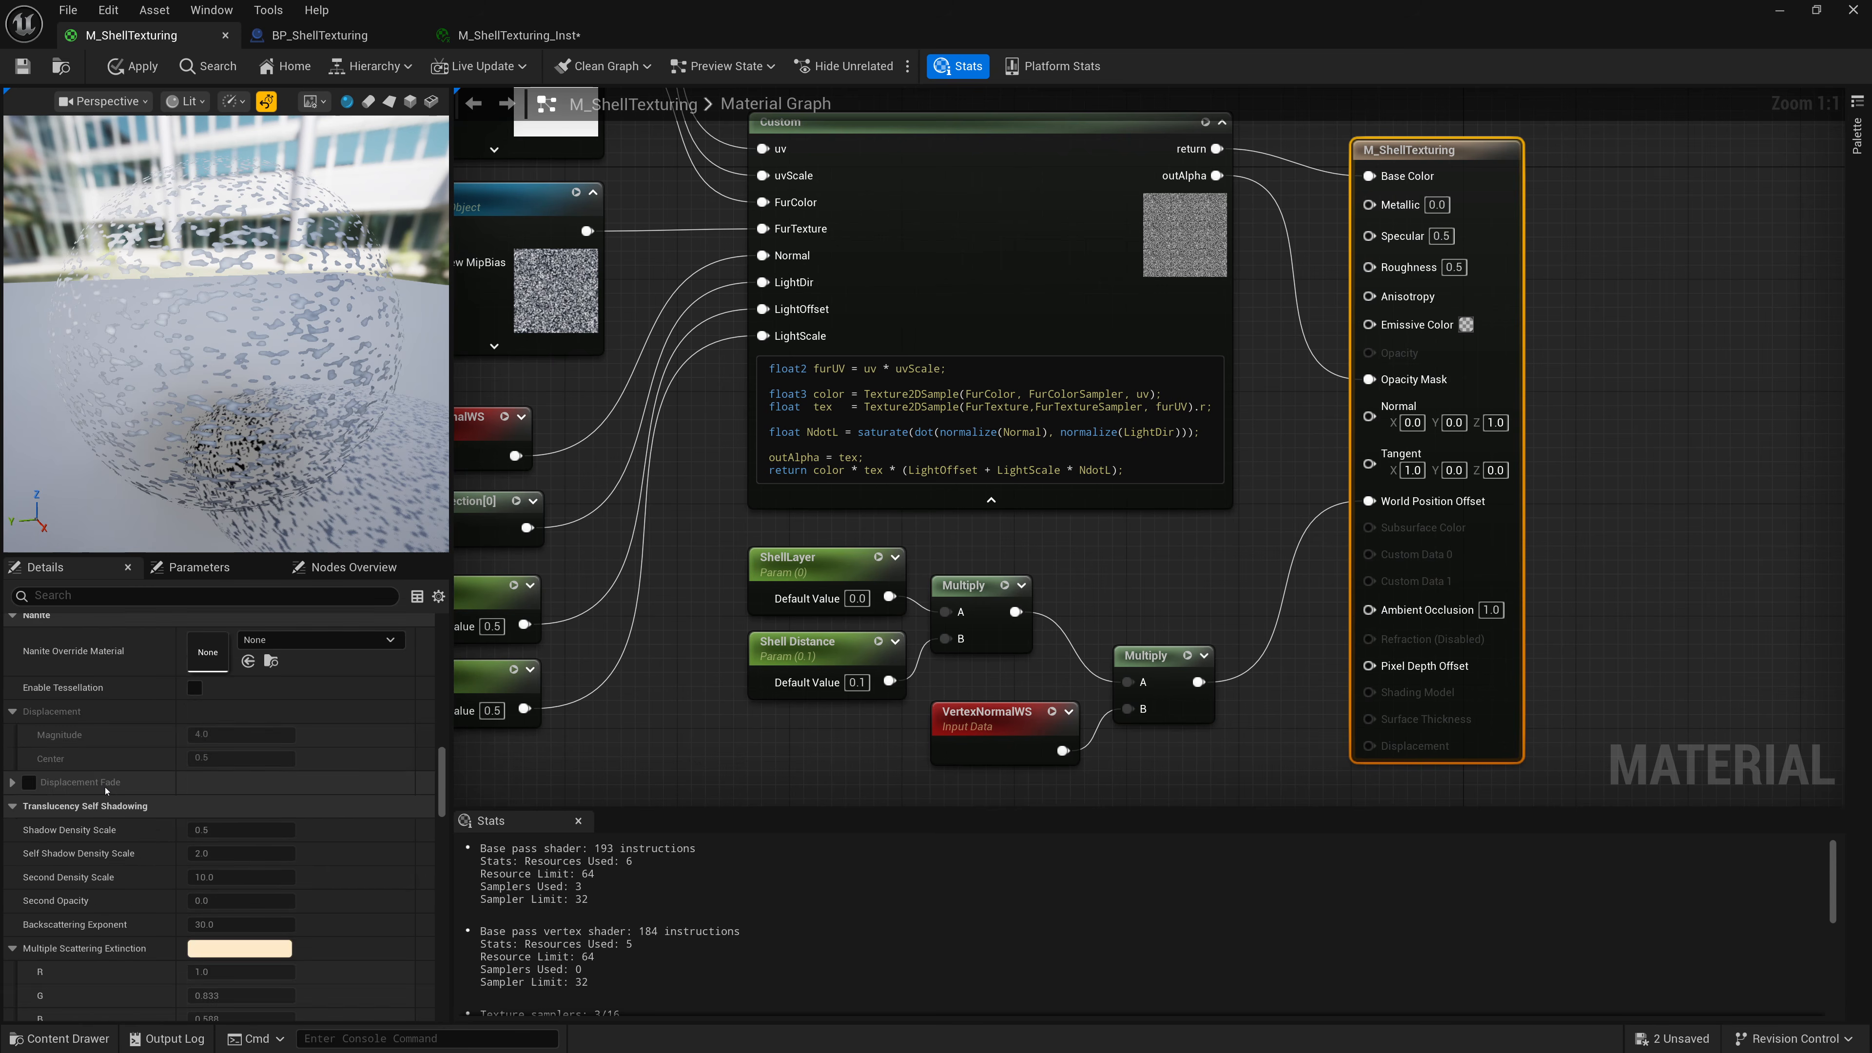
scroll(105, 793, "up", 8)
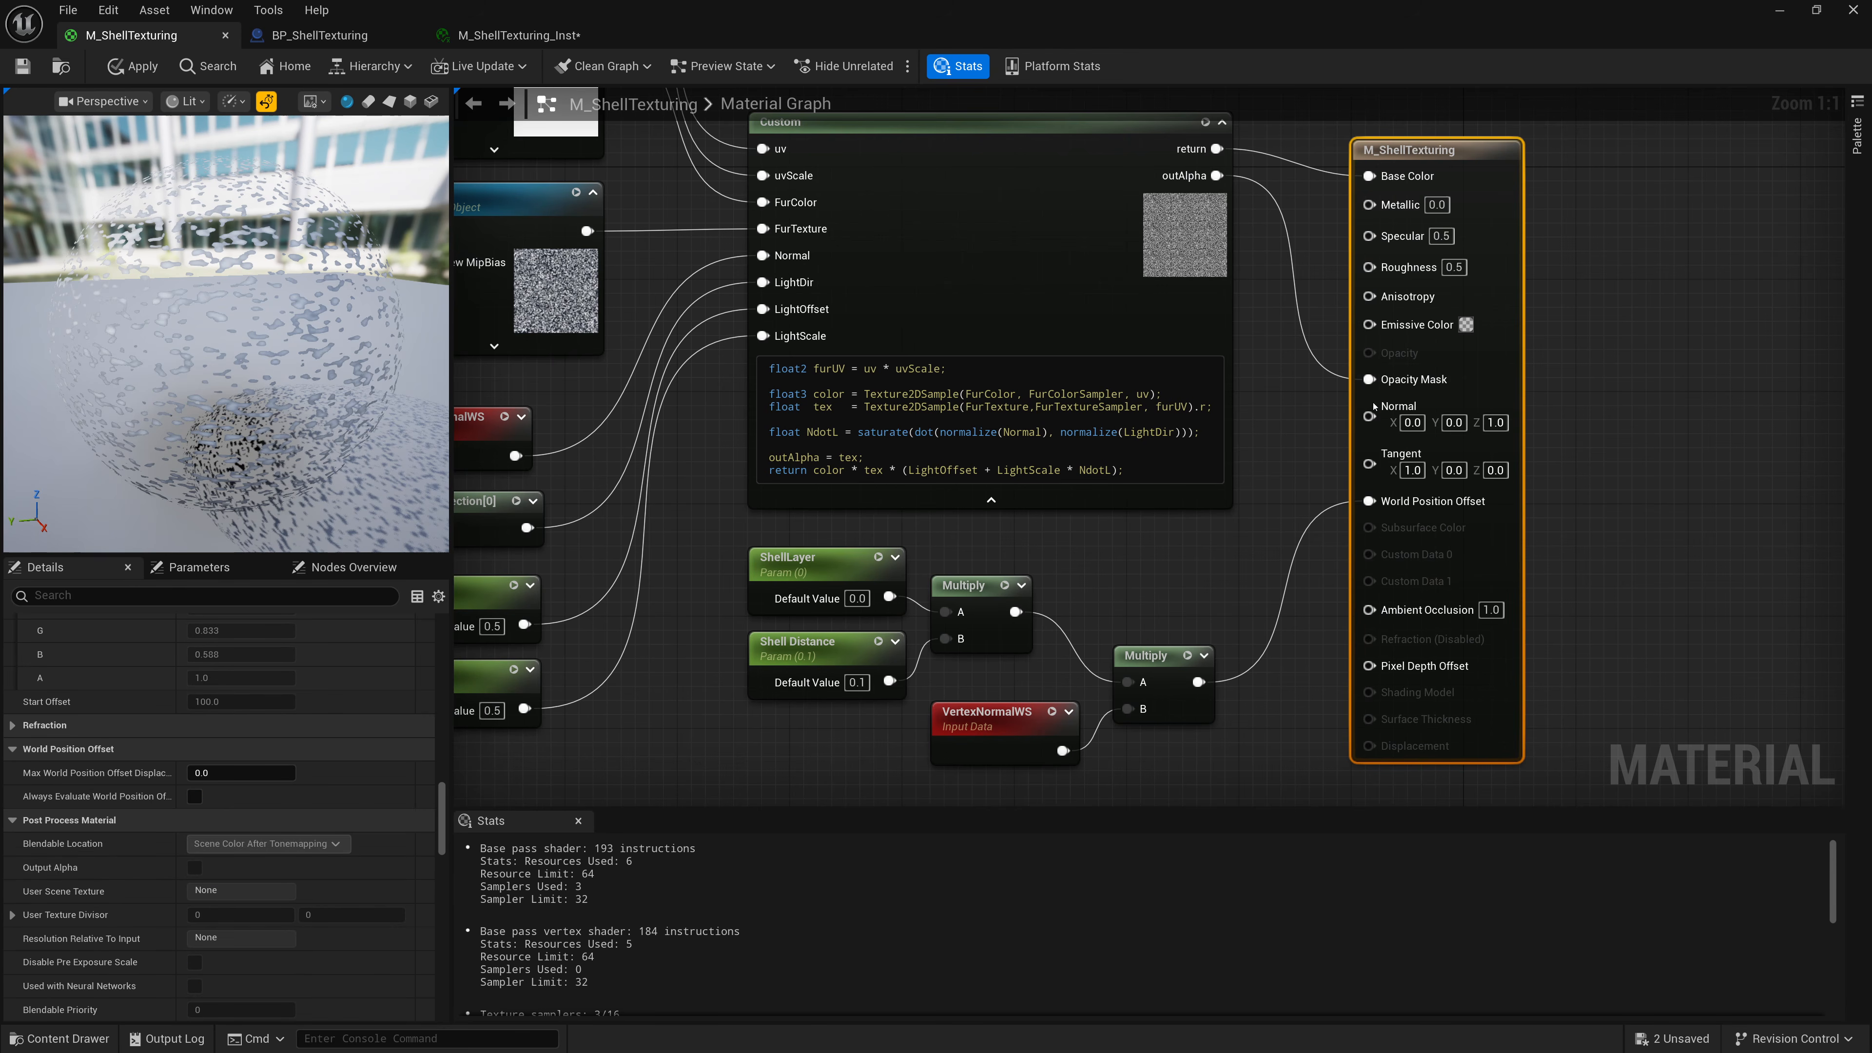
scroll(441, 737, "up", 5)
scroll(434, 708, "up", 5)
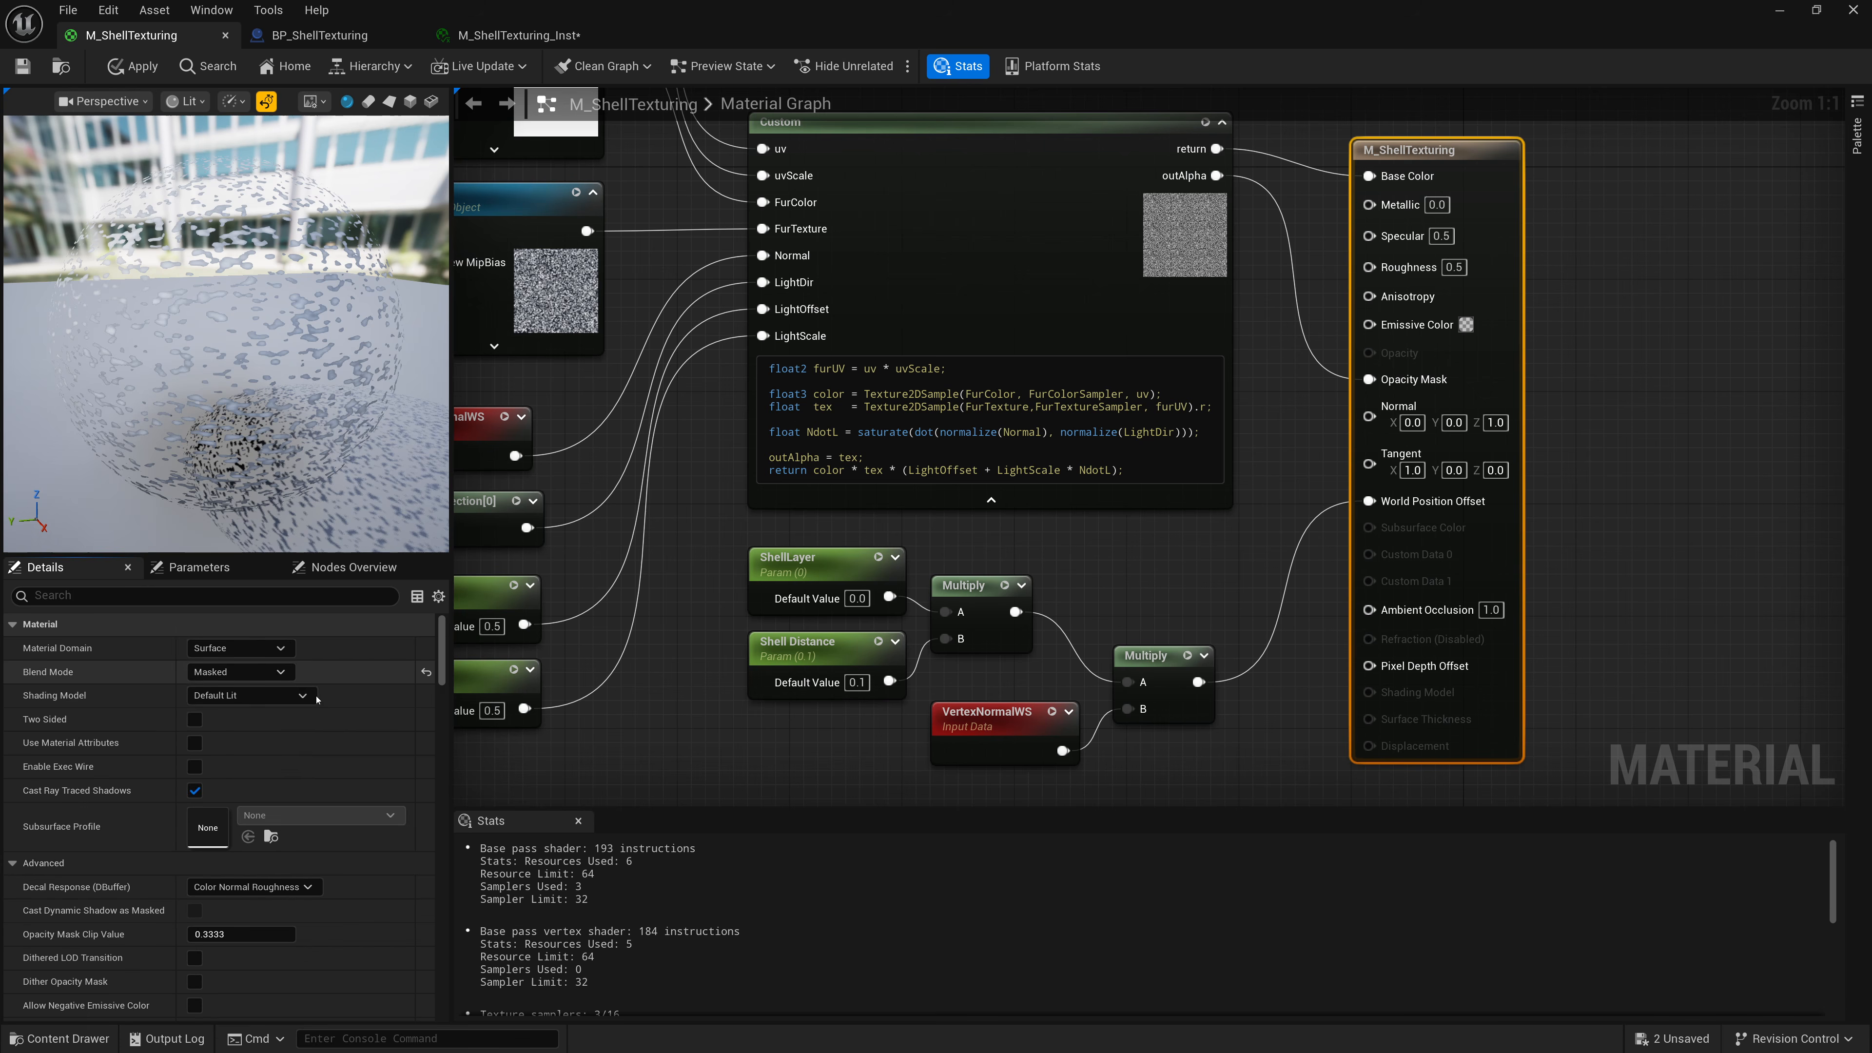
Examine the material's Blend Mode options and translucency lighting settings.
left_click(239, 671)
left_click(131, 743)
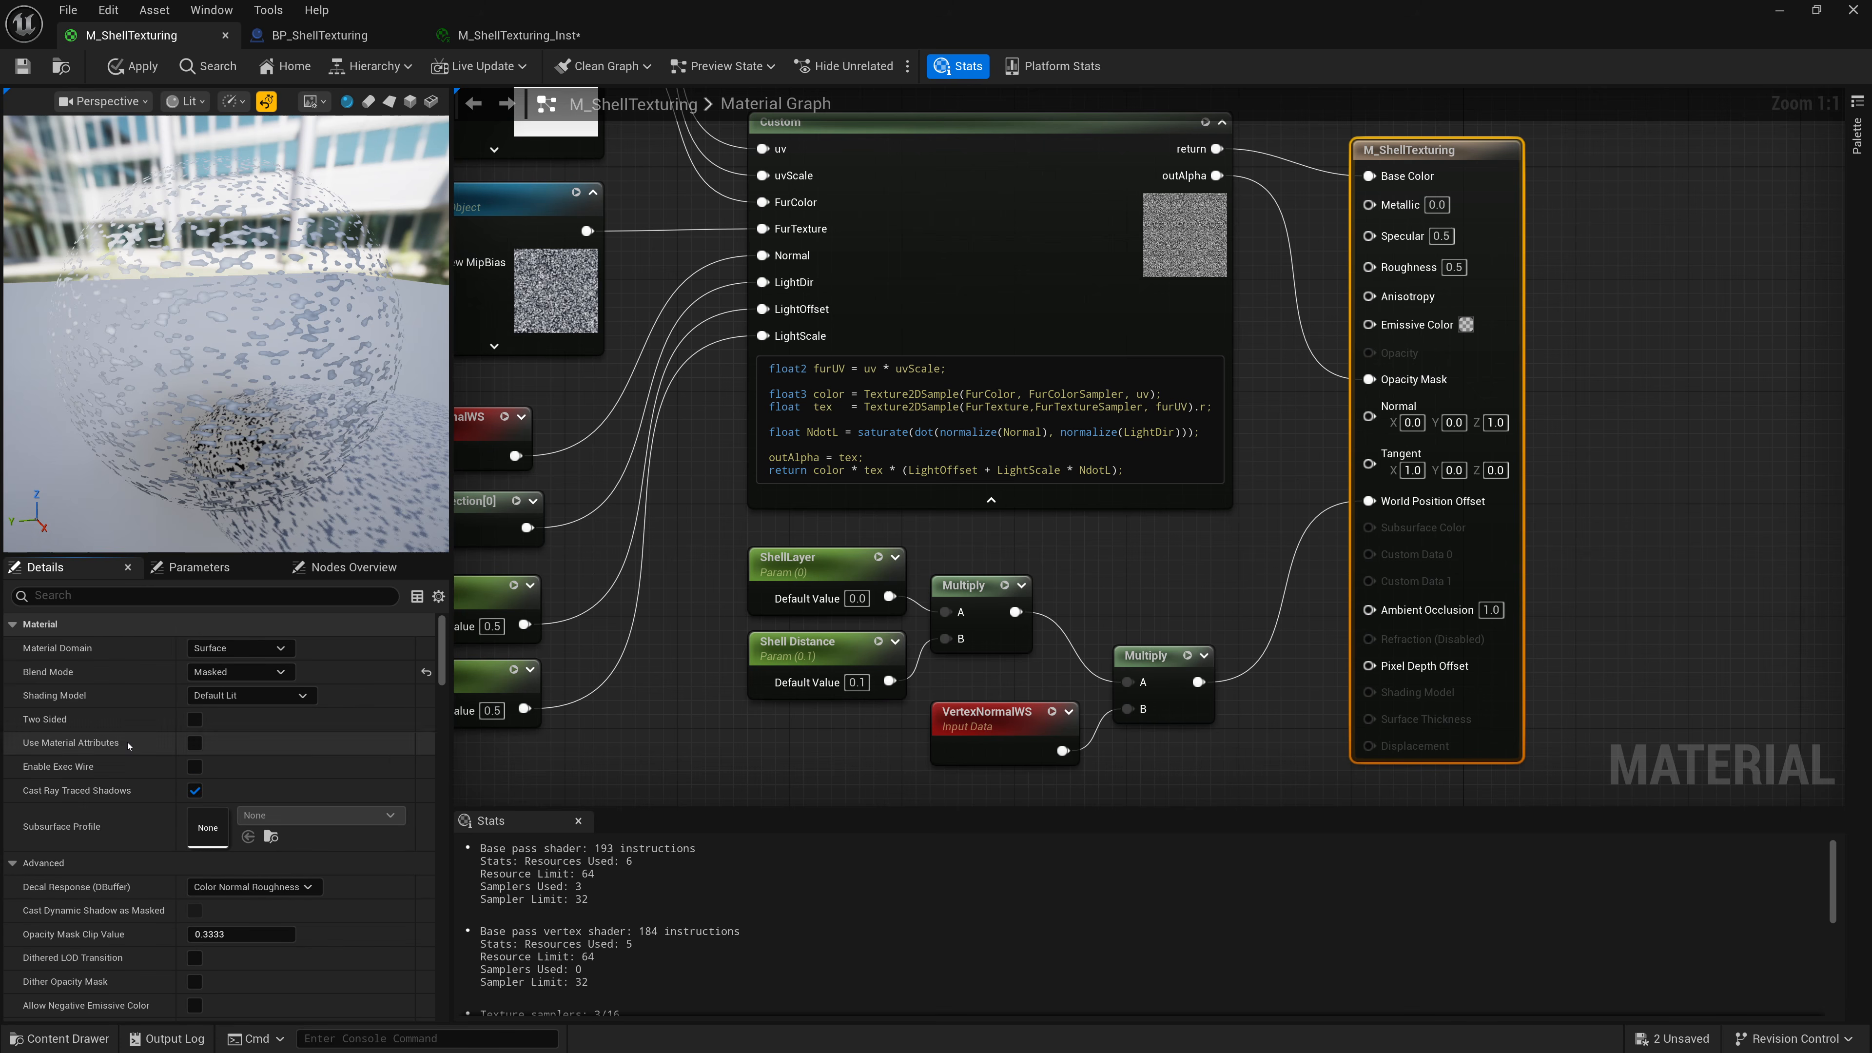
scroll(100, 915, "down", 1)
scroll(100, 915, "down", 8)
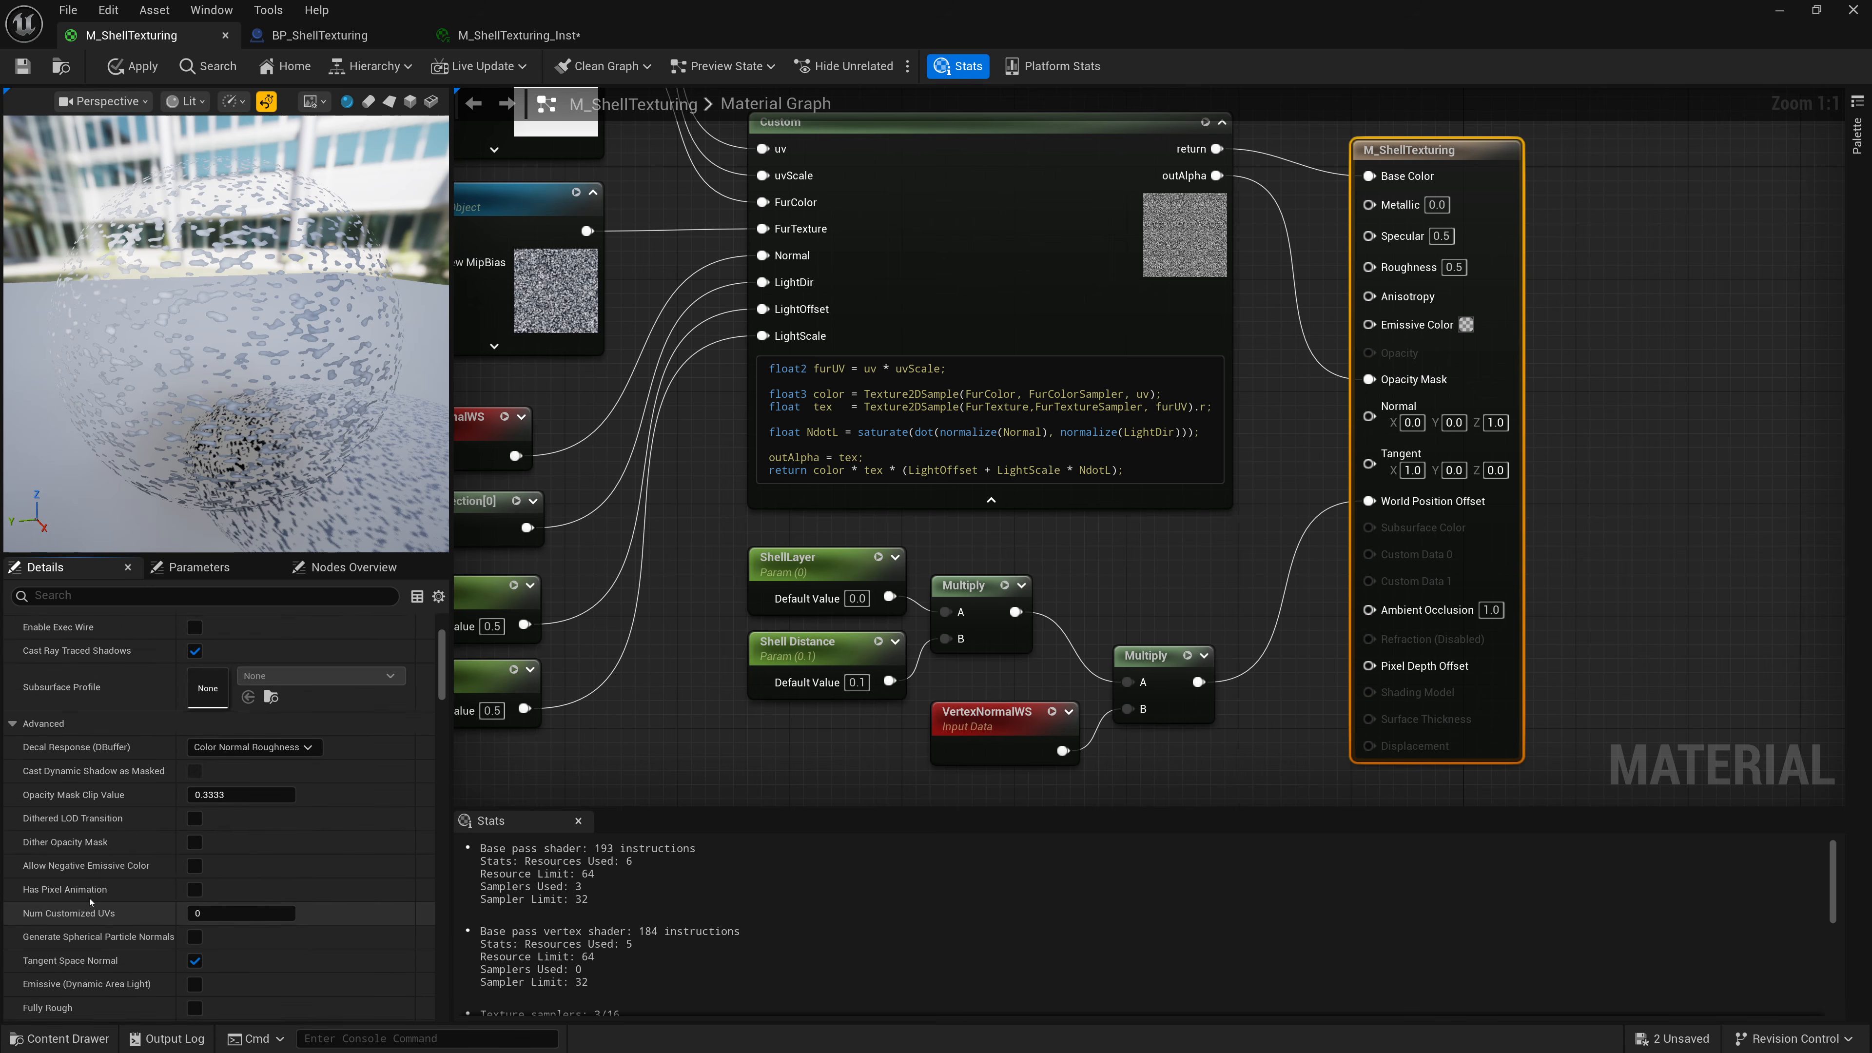
scroll(77, 882, "down", 3)
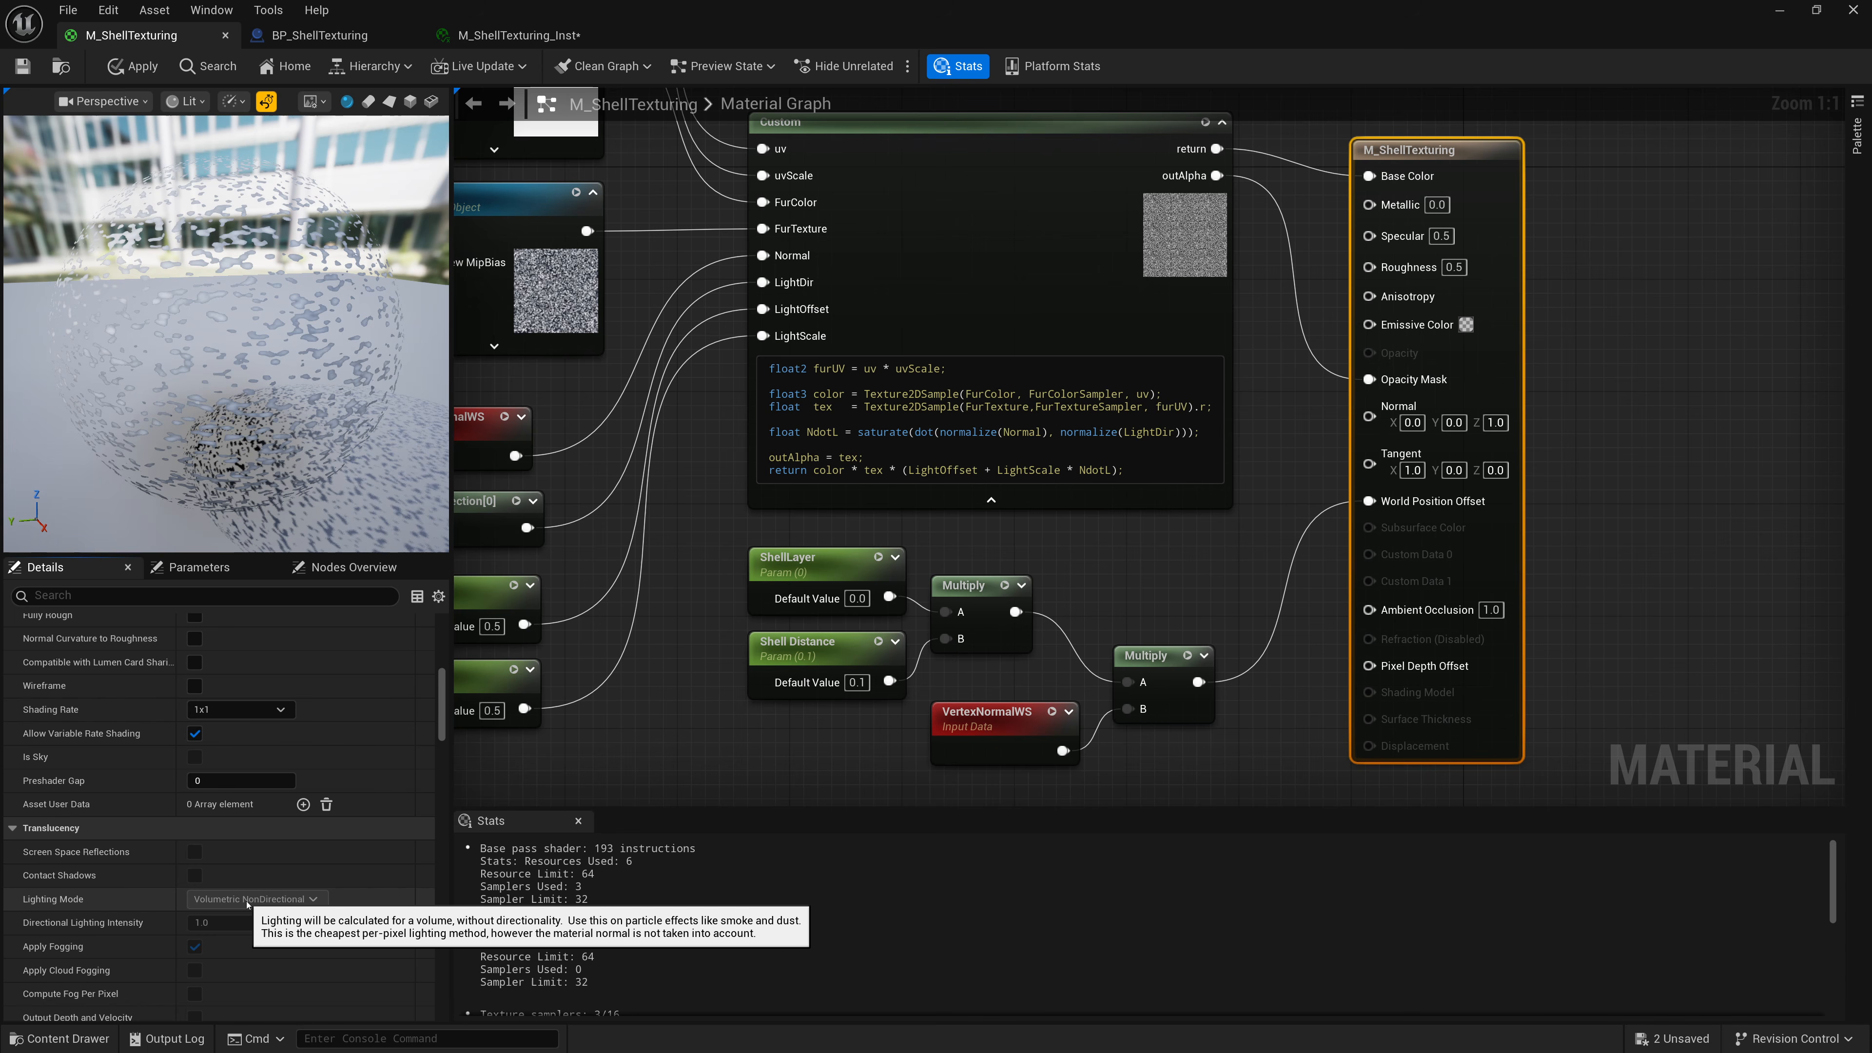
scroll(247, 904, "up", 10)
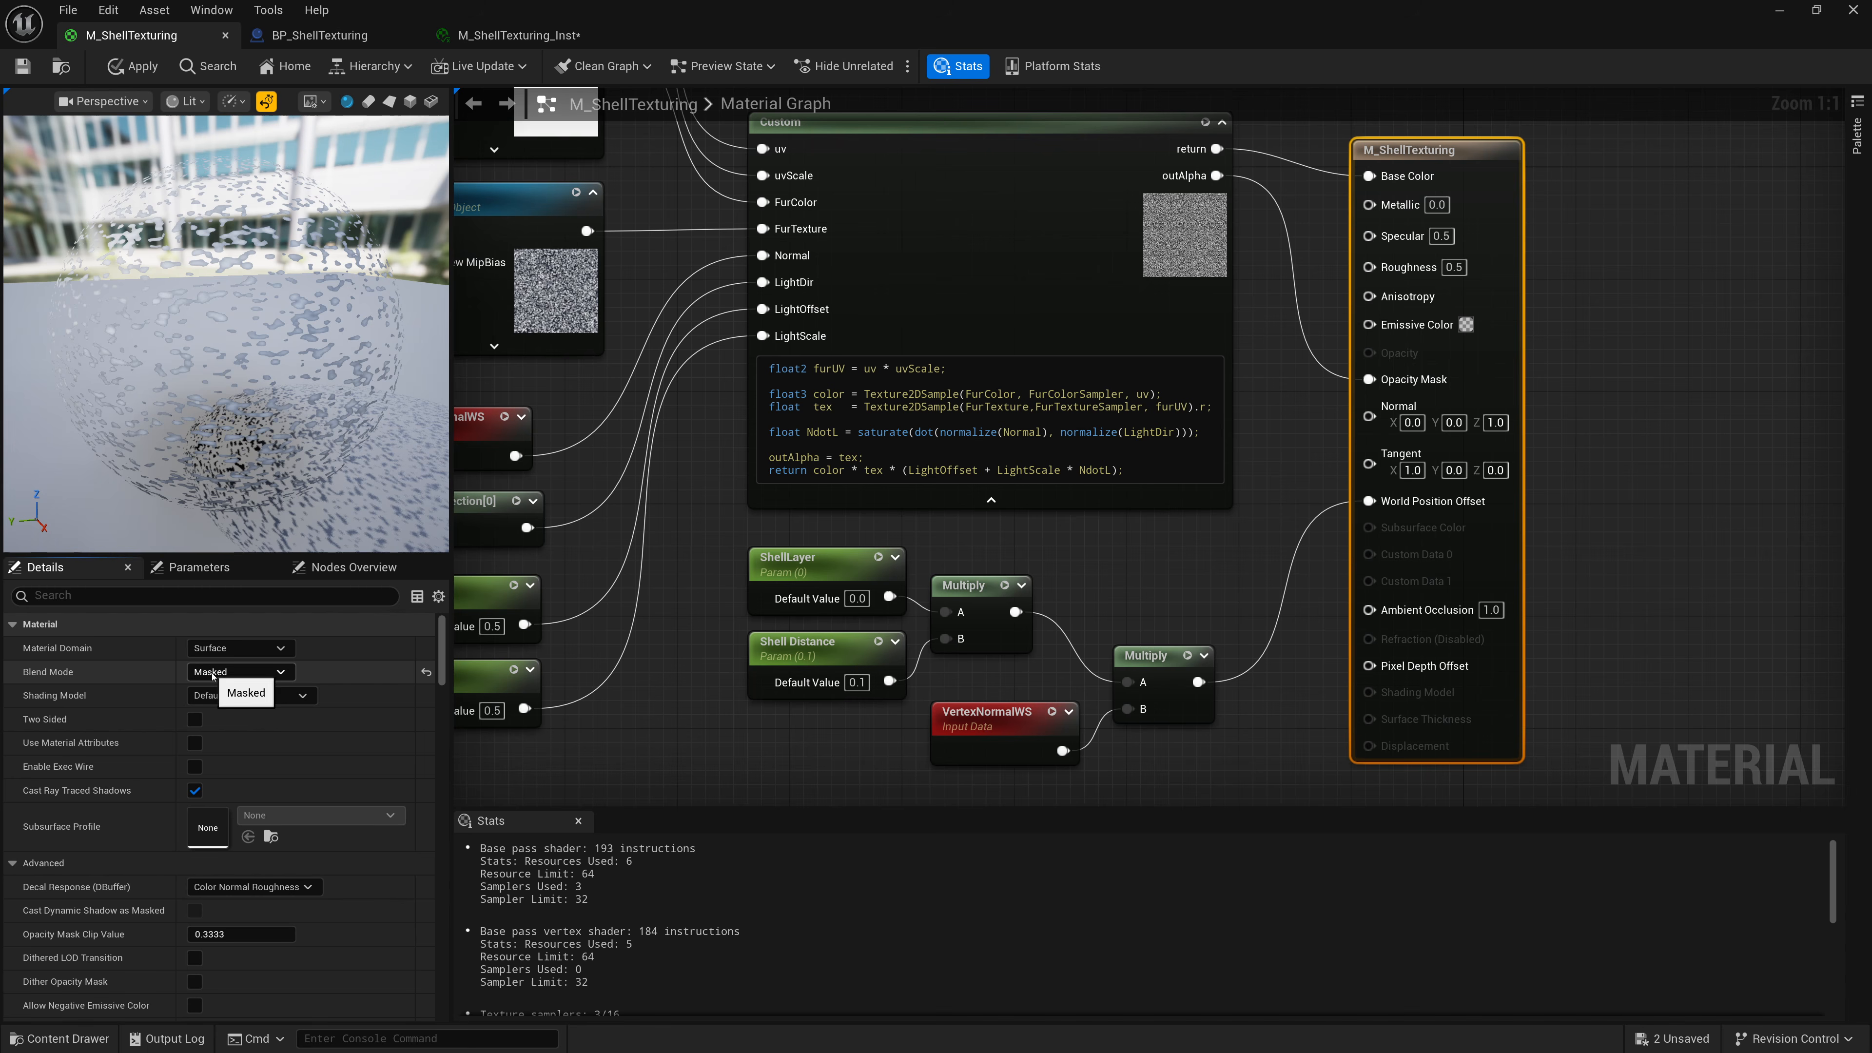
left_click(238, 674)
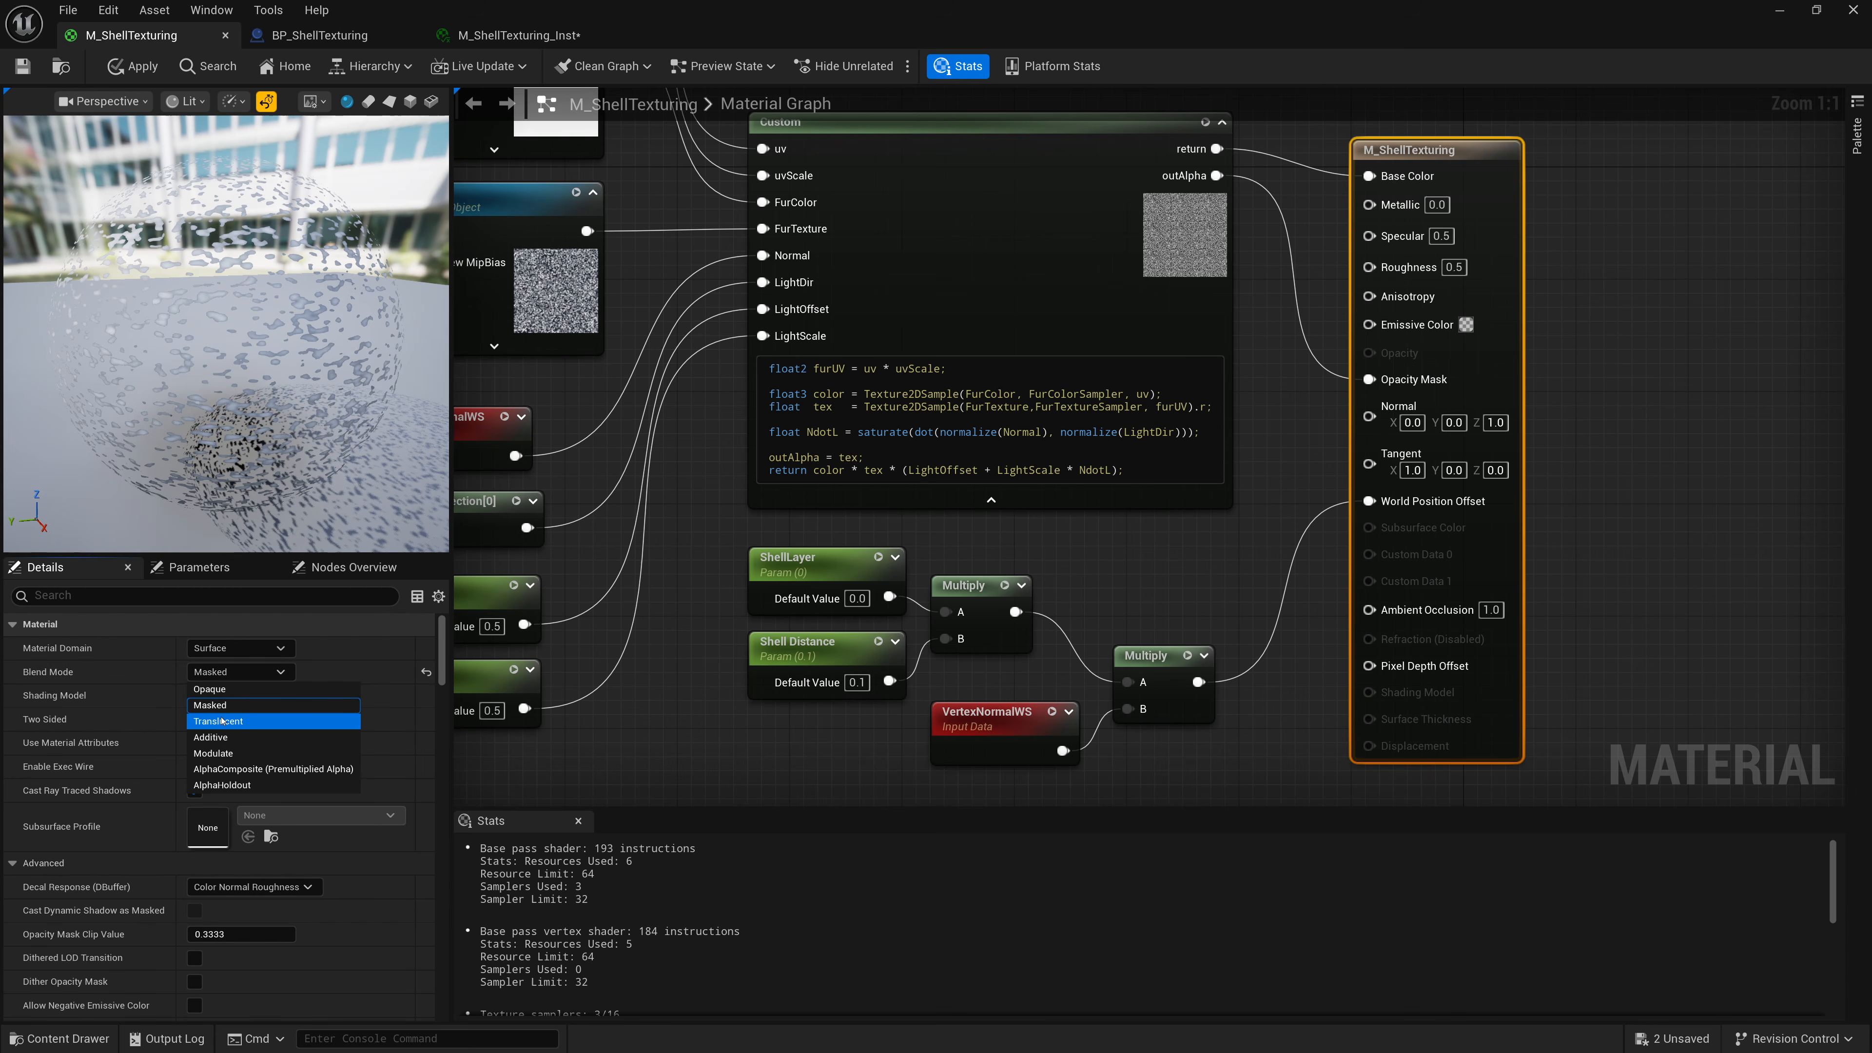
left_click(135, 681)
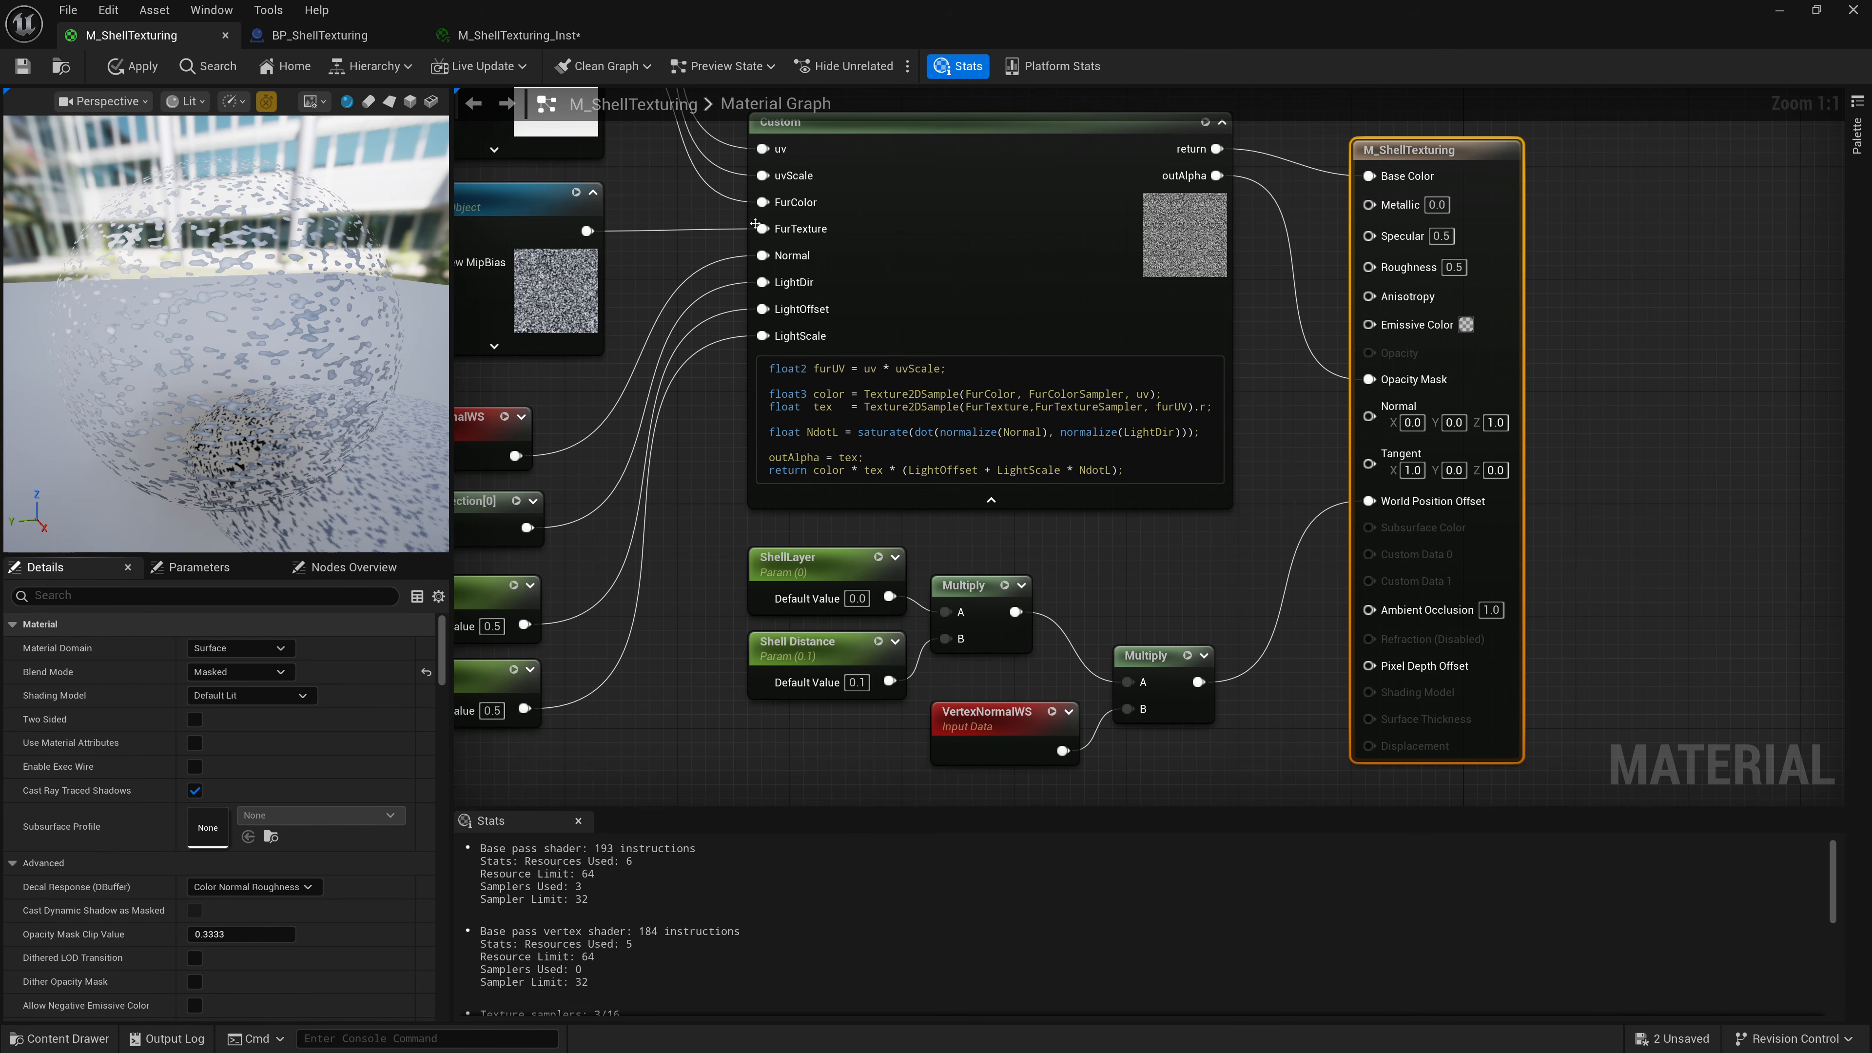
left_click(1778, 10)
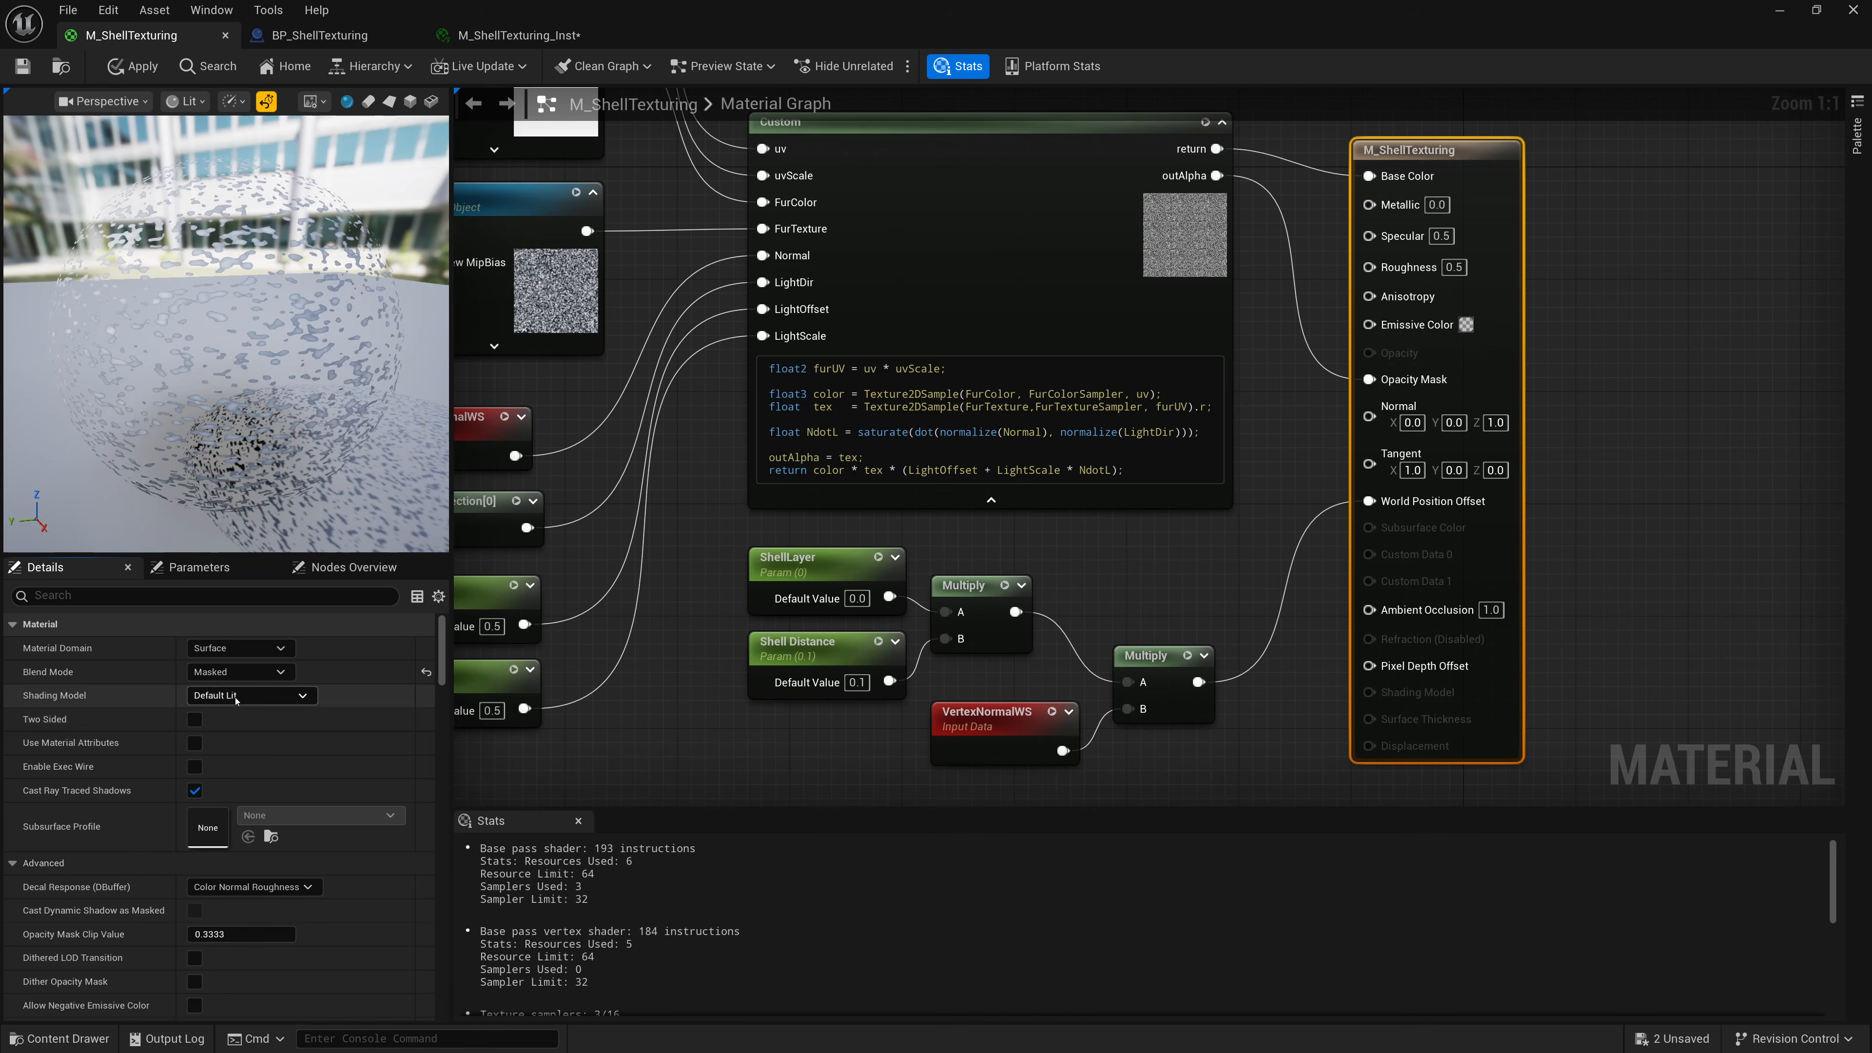
Set the material's Blend Mode to Translucent, wire the Custom node's outAlpha into Opacity, and save the material.
left_click(218, 721)
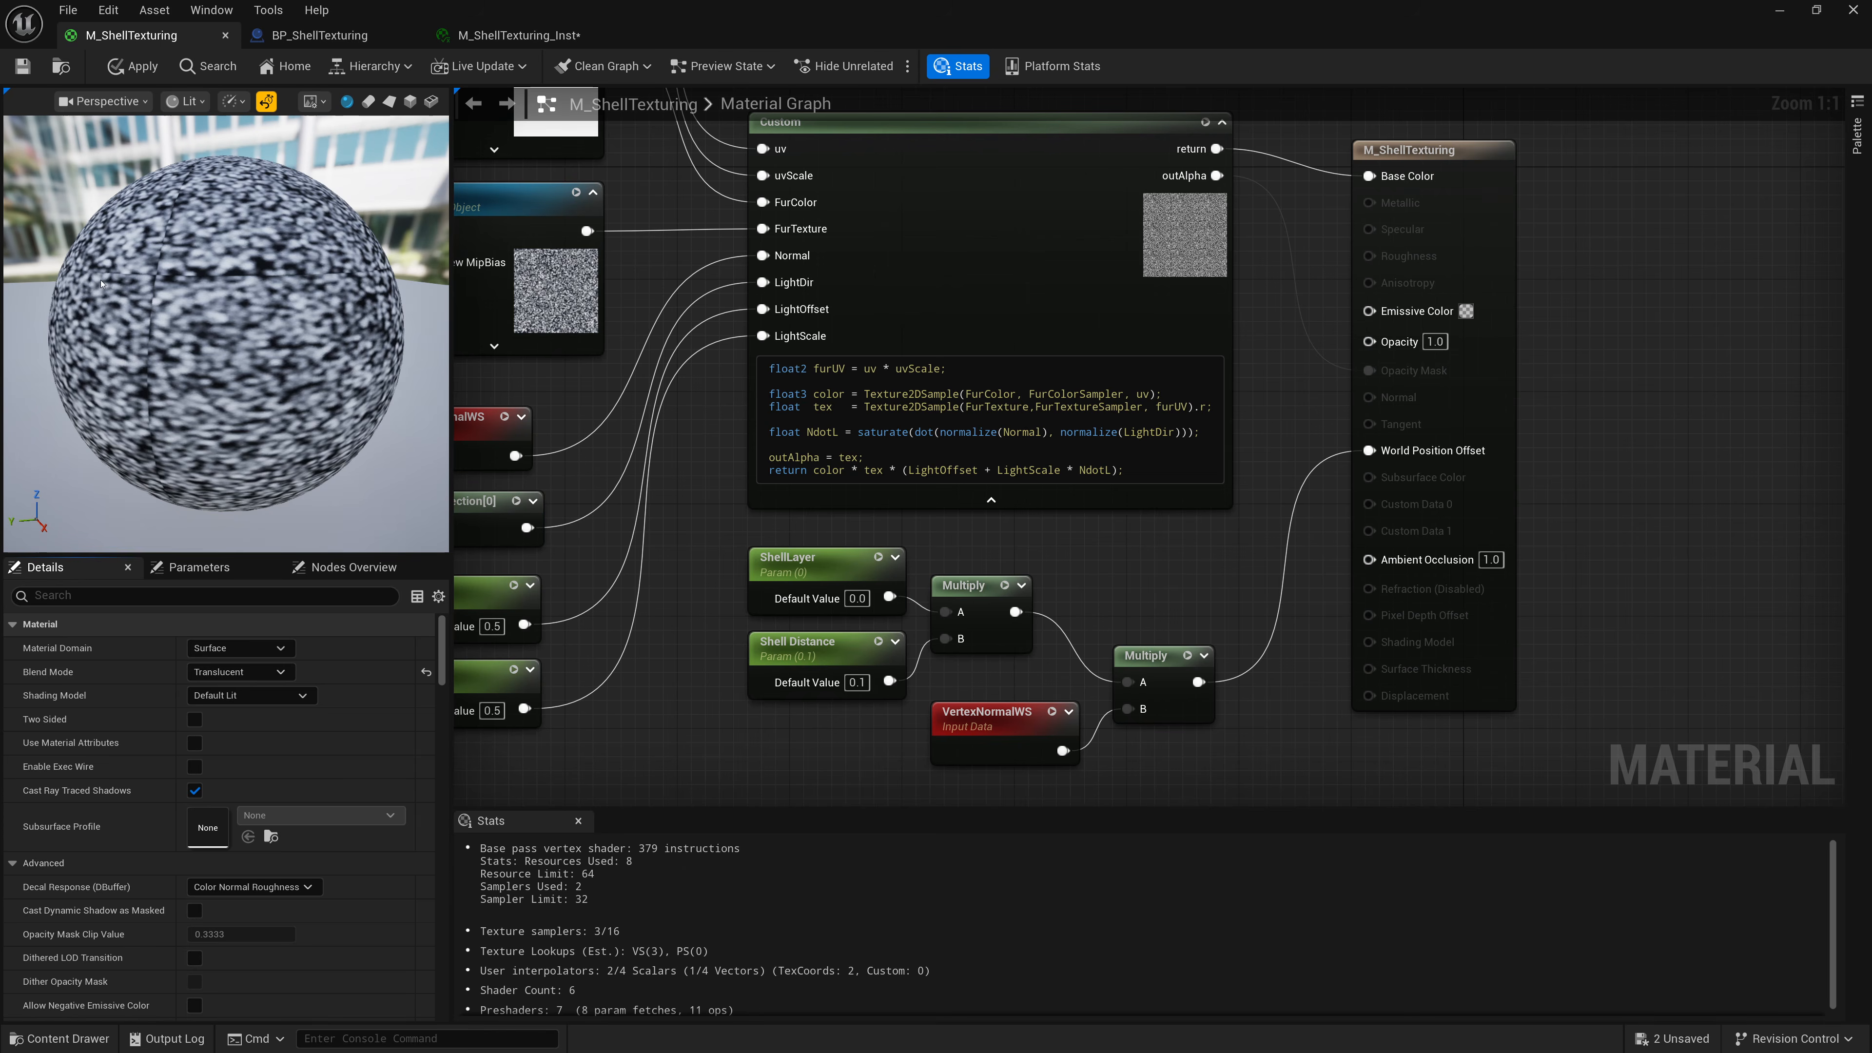
left_click(16, 71)
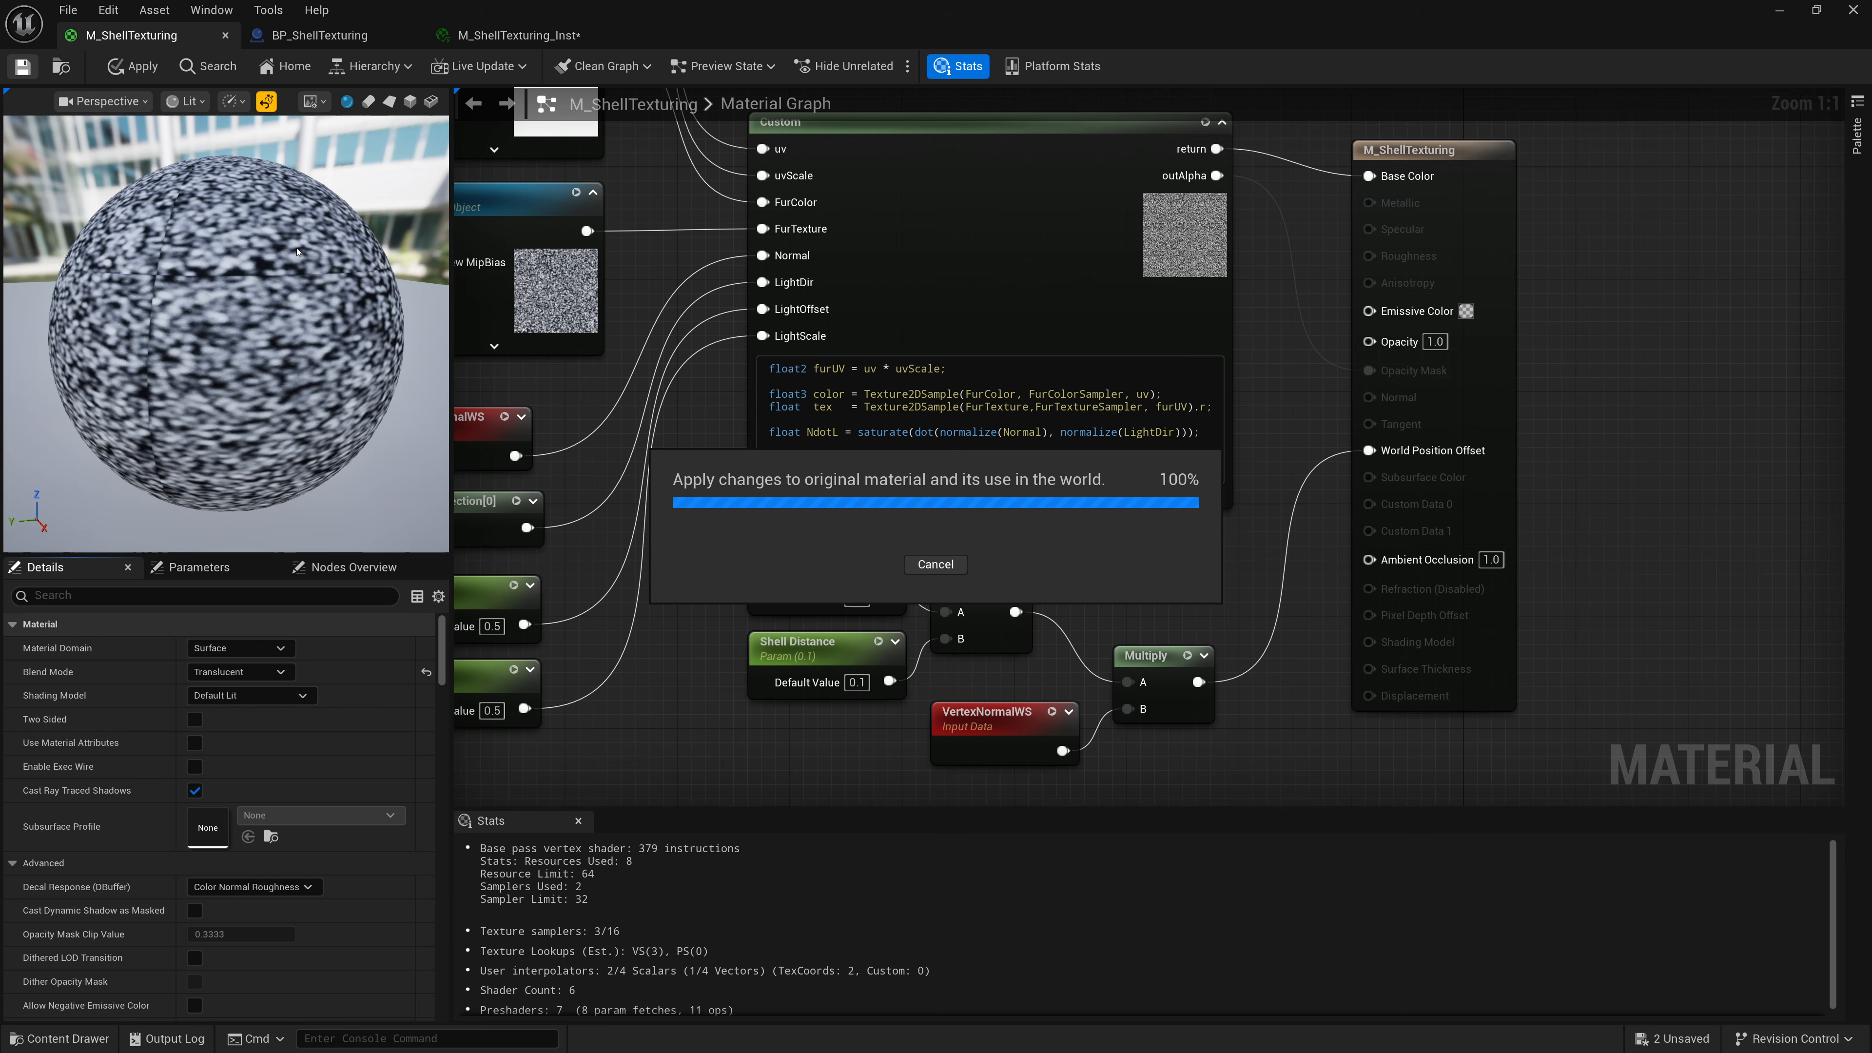
left_click_drag(1368, 341, 1179, 179)
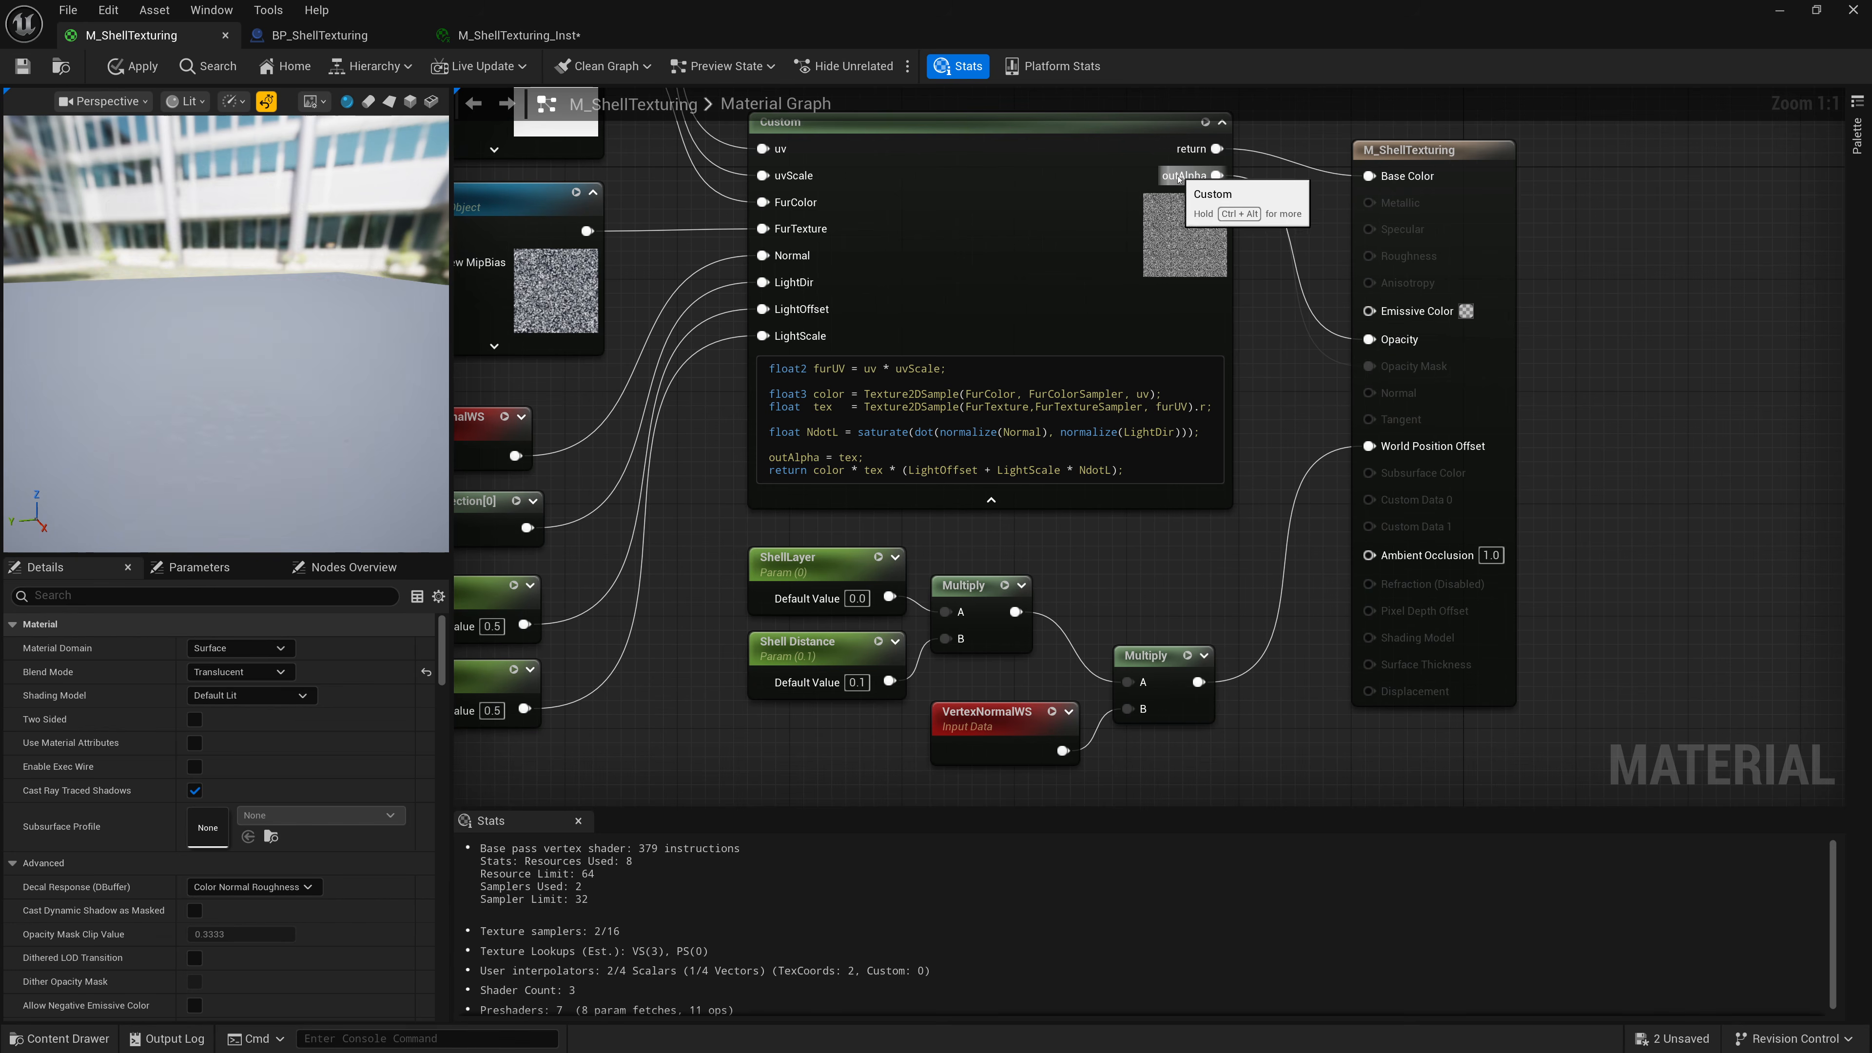
key("ctrl+s")
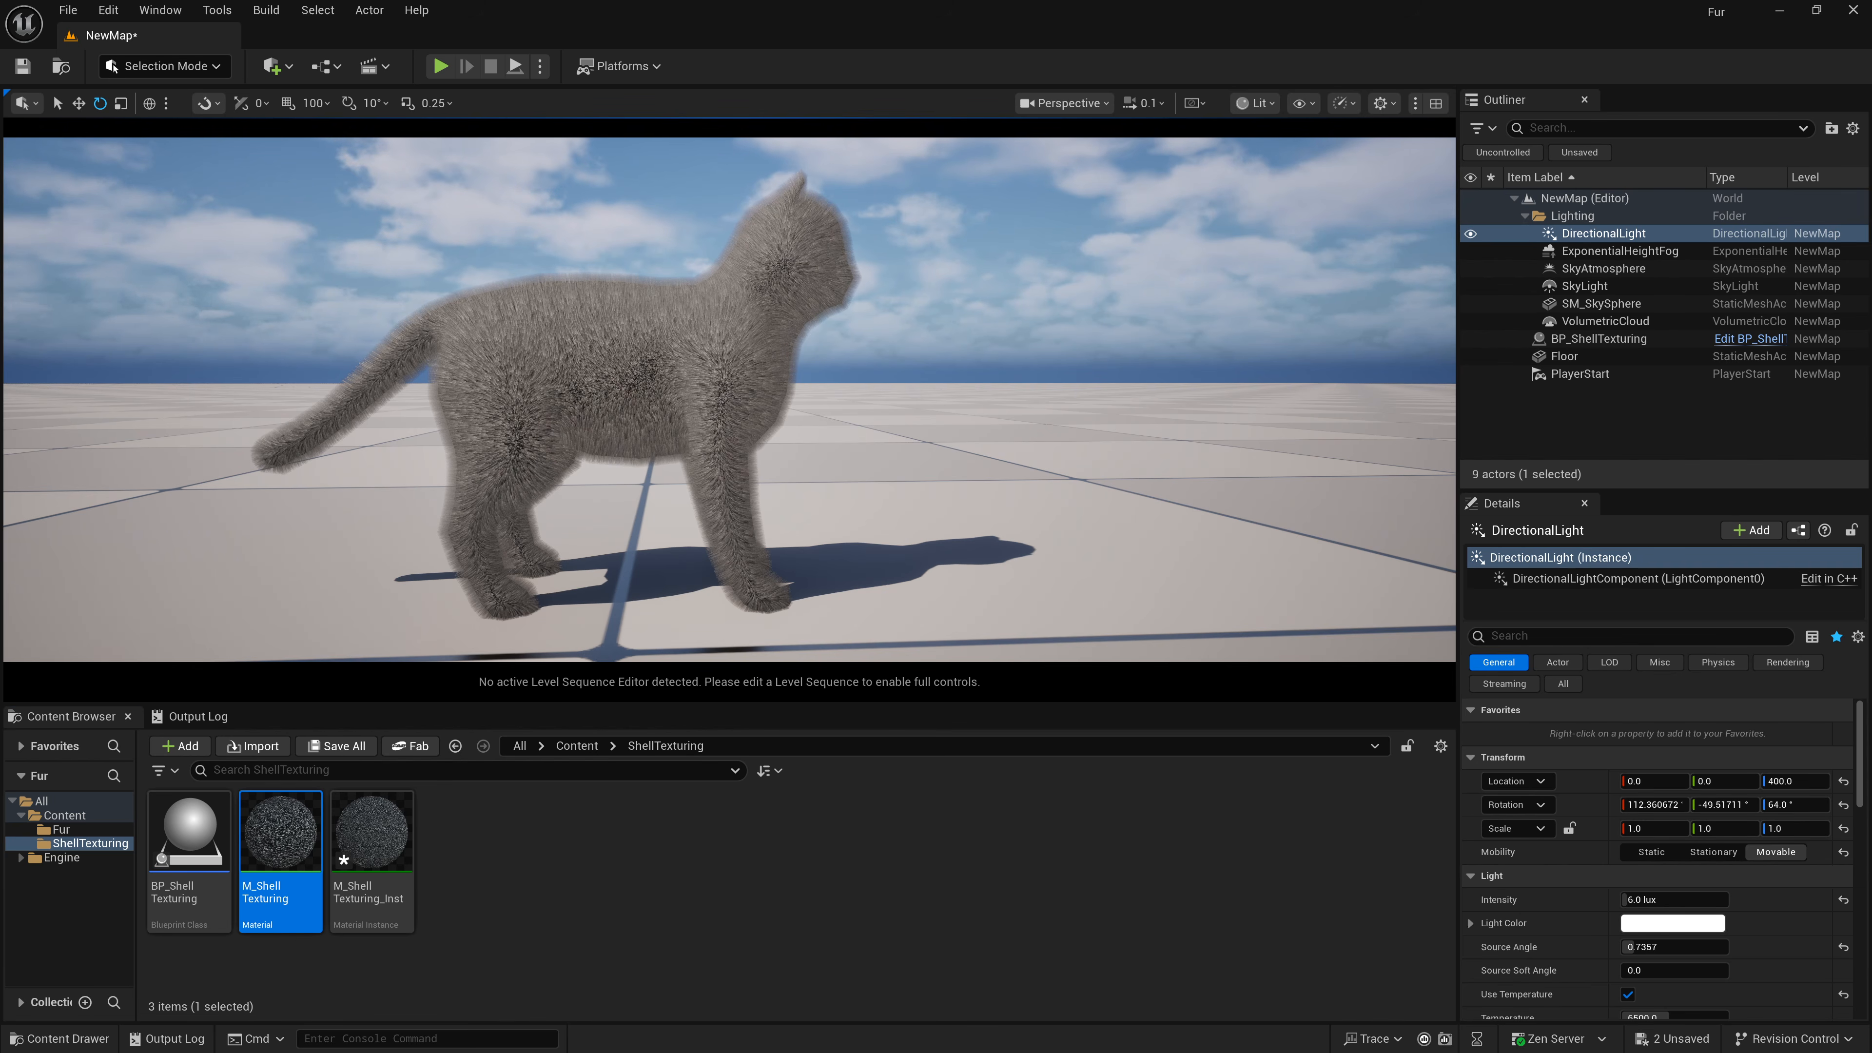
key("w")
right_click_drag(826, 393, 827, 392)
key("s")
key("d")
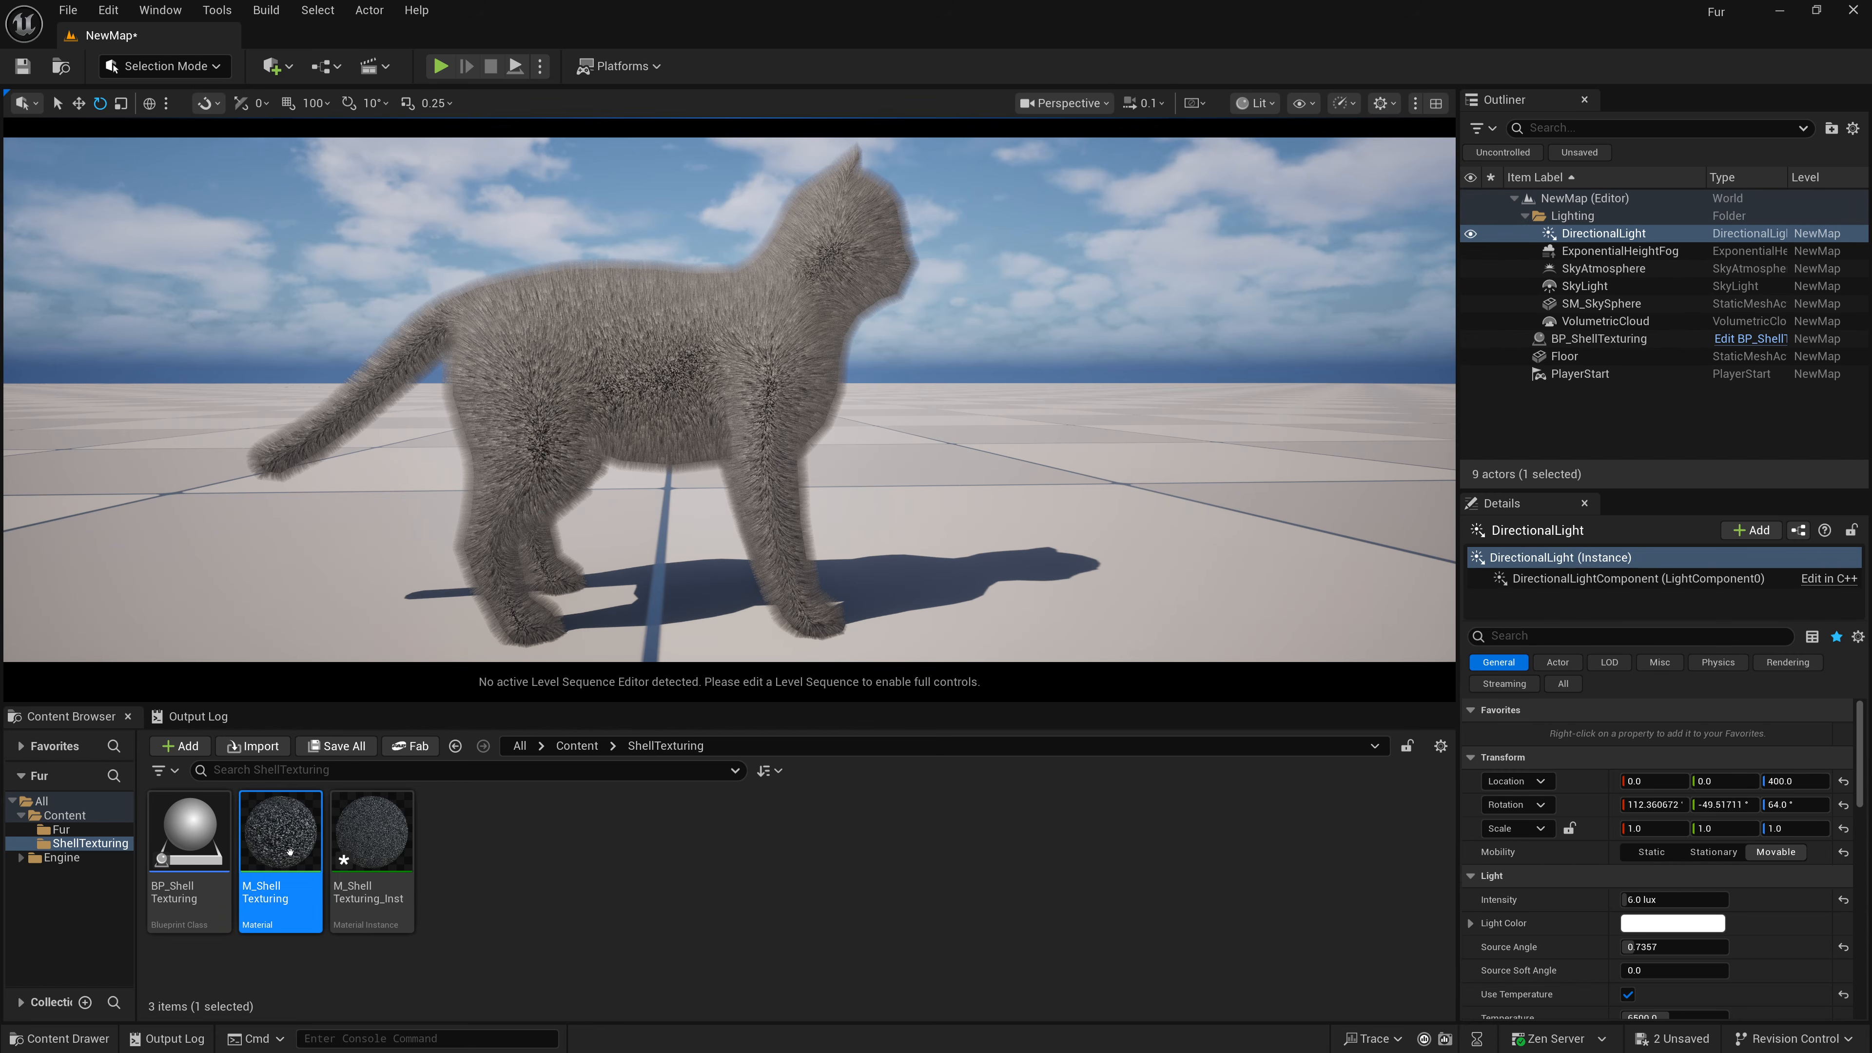
Open the M_ShellTexturing_Inst material instance and place its editor beside the level viewport.
left_click(366, 841)
double_click(366, 841)
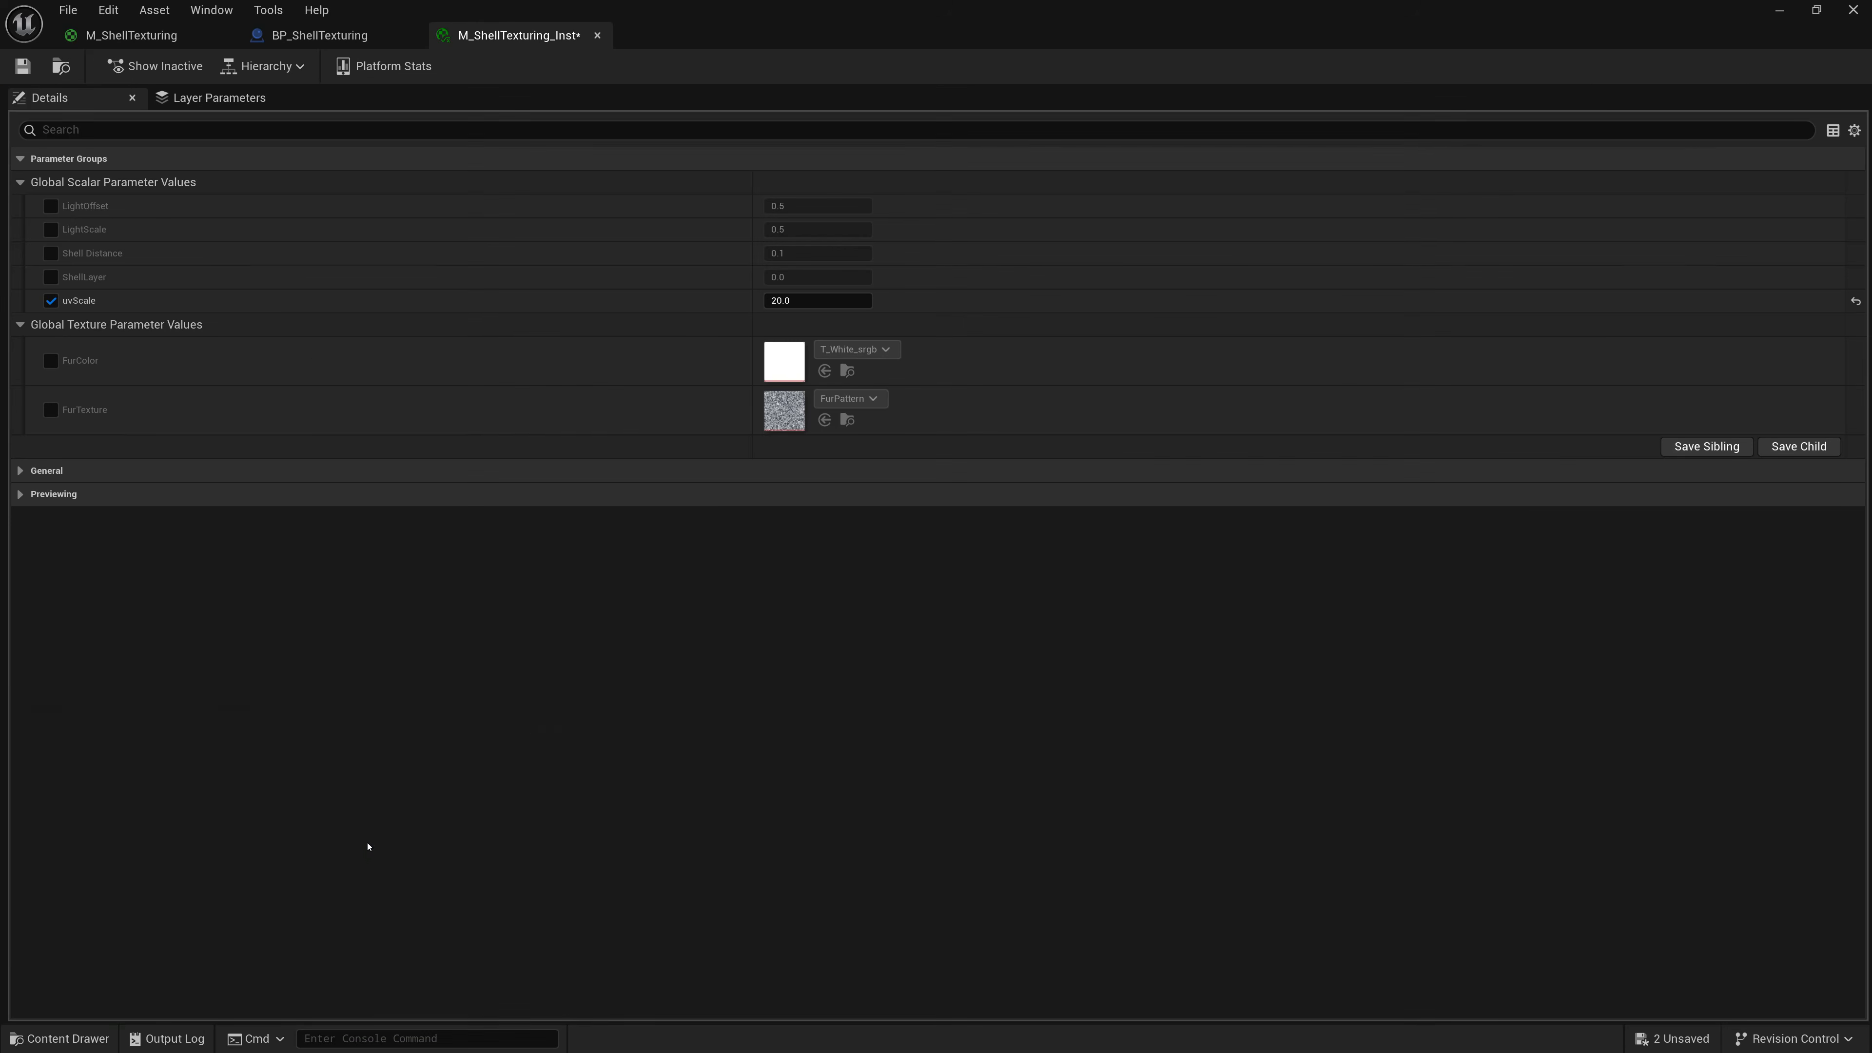
left_click_drag(820, 6, 1345, 70)
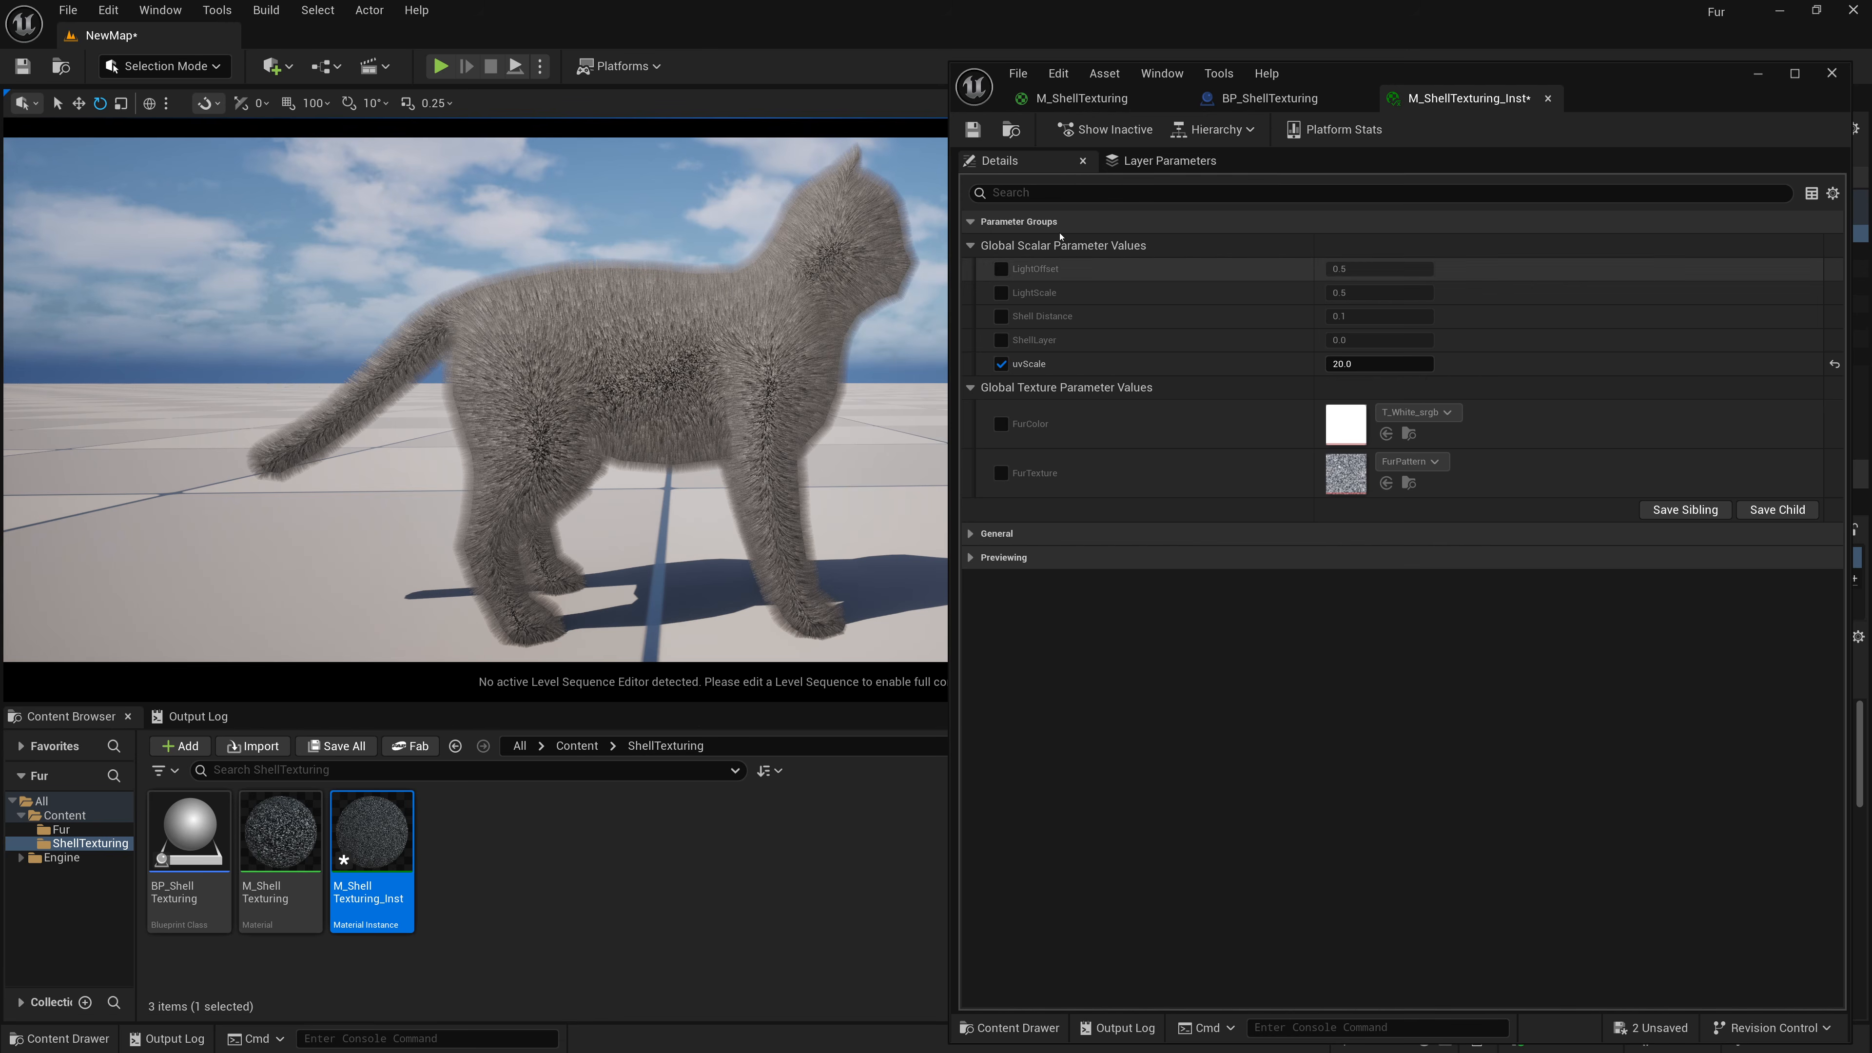
Enable the Shell Distance override in the instance and set it to 0.2.
left_click(1001, 317)
left_click(1363, 316)
key("BackSpace")
type(".")
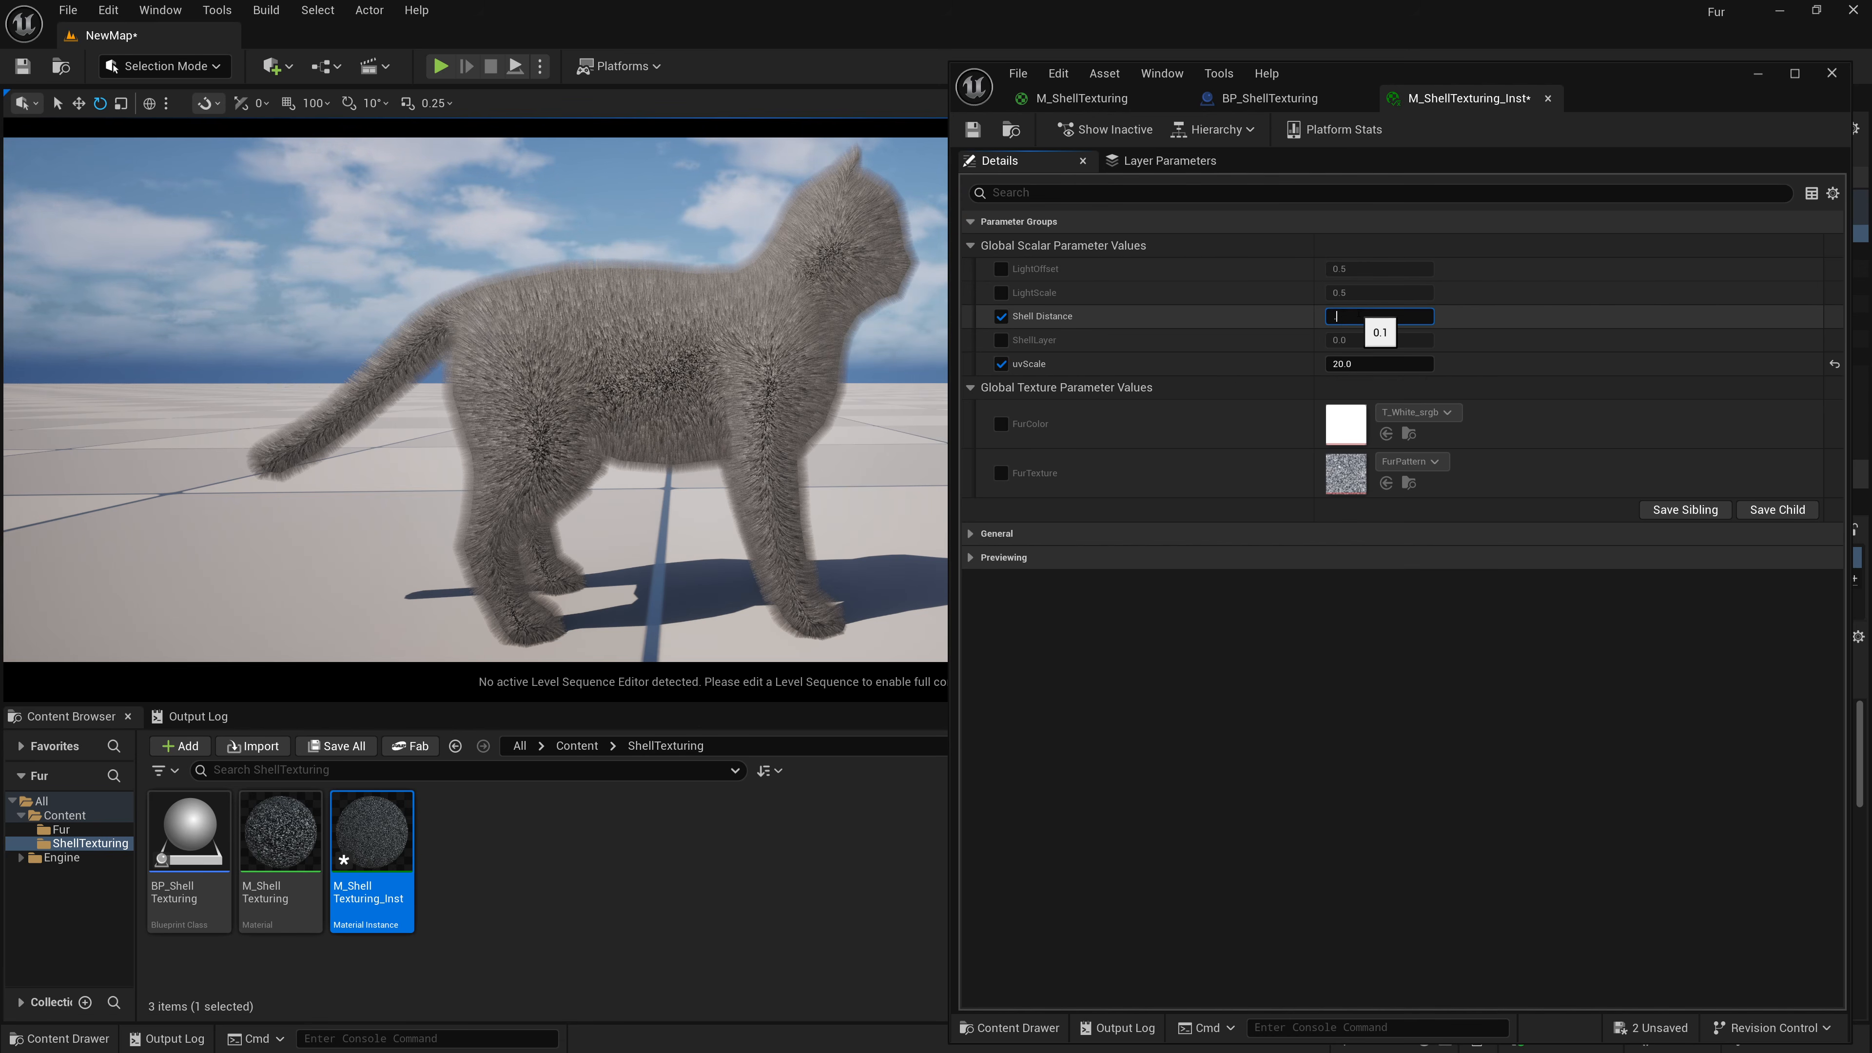
type("3")
key("Return")
type(".2")
key("Return")
type(".1")
key("Return")
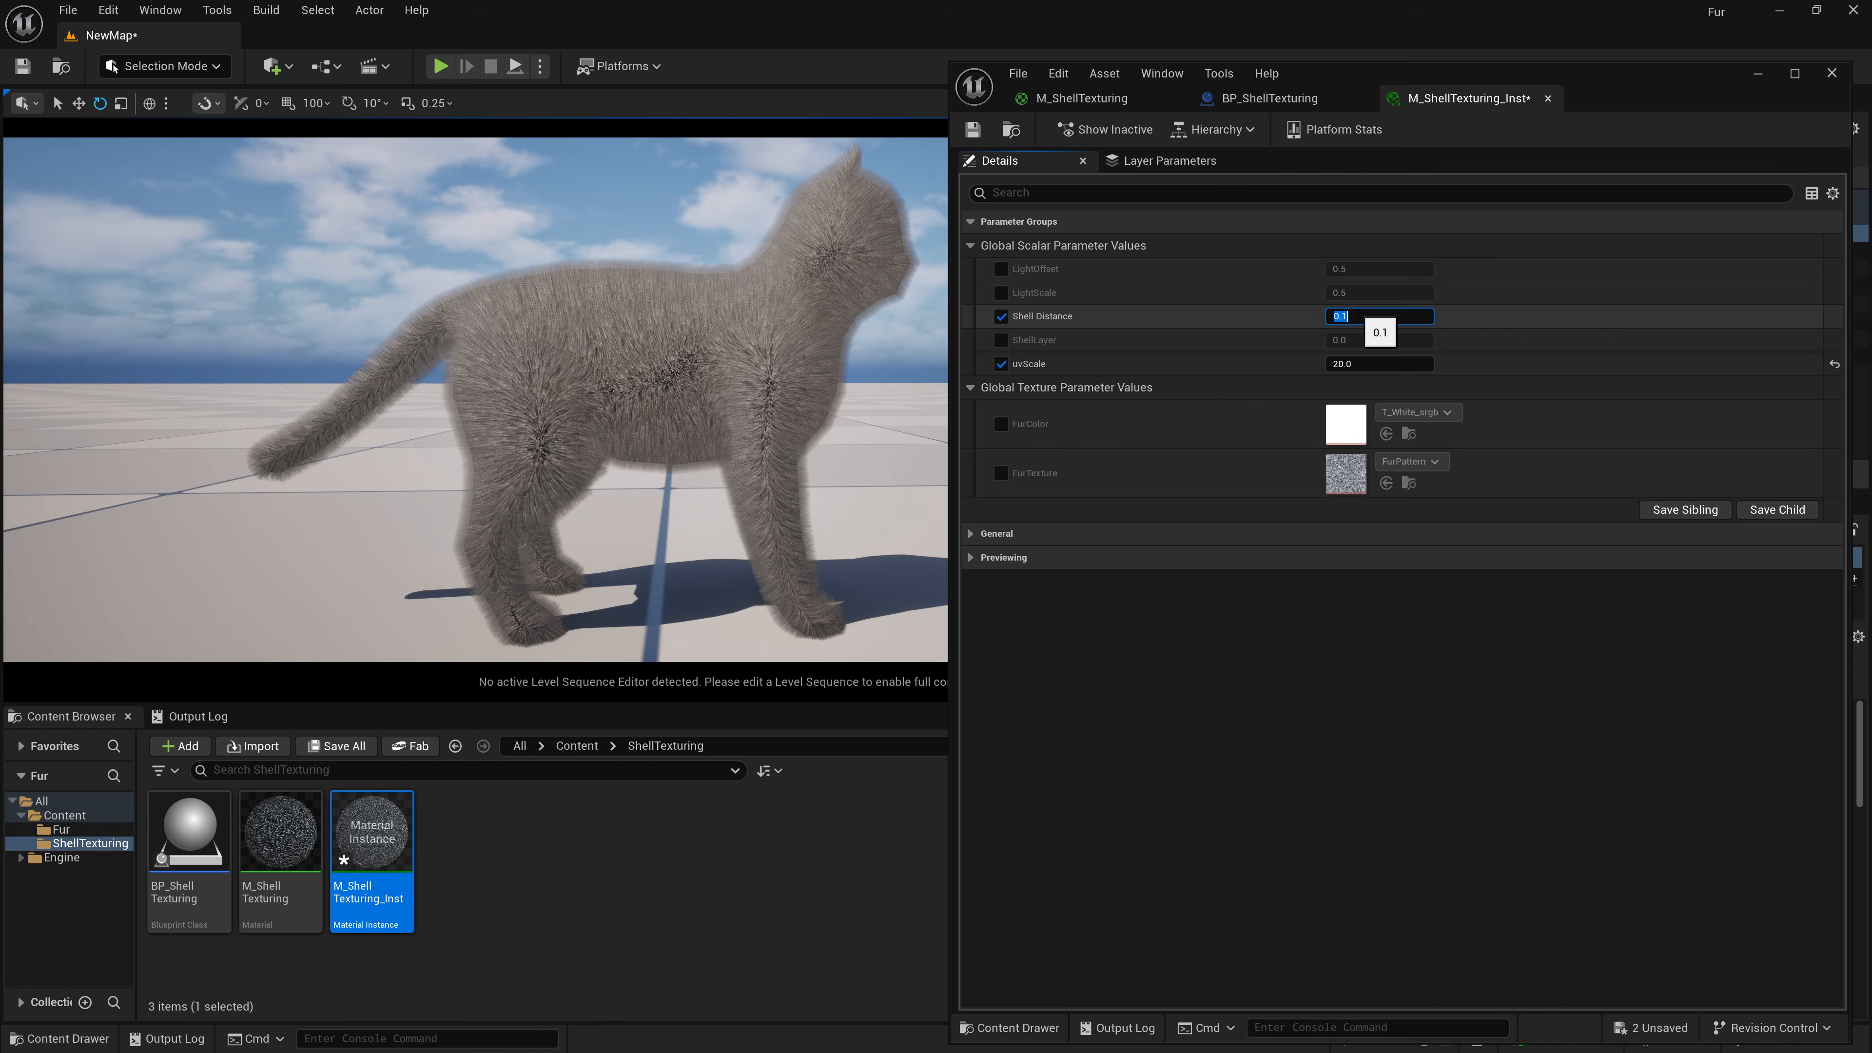
type(".05")
key("Return")
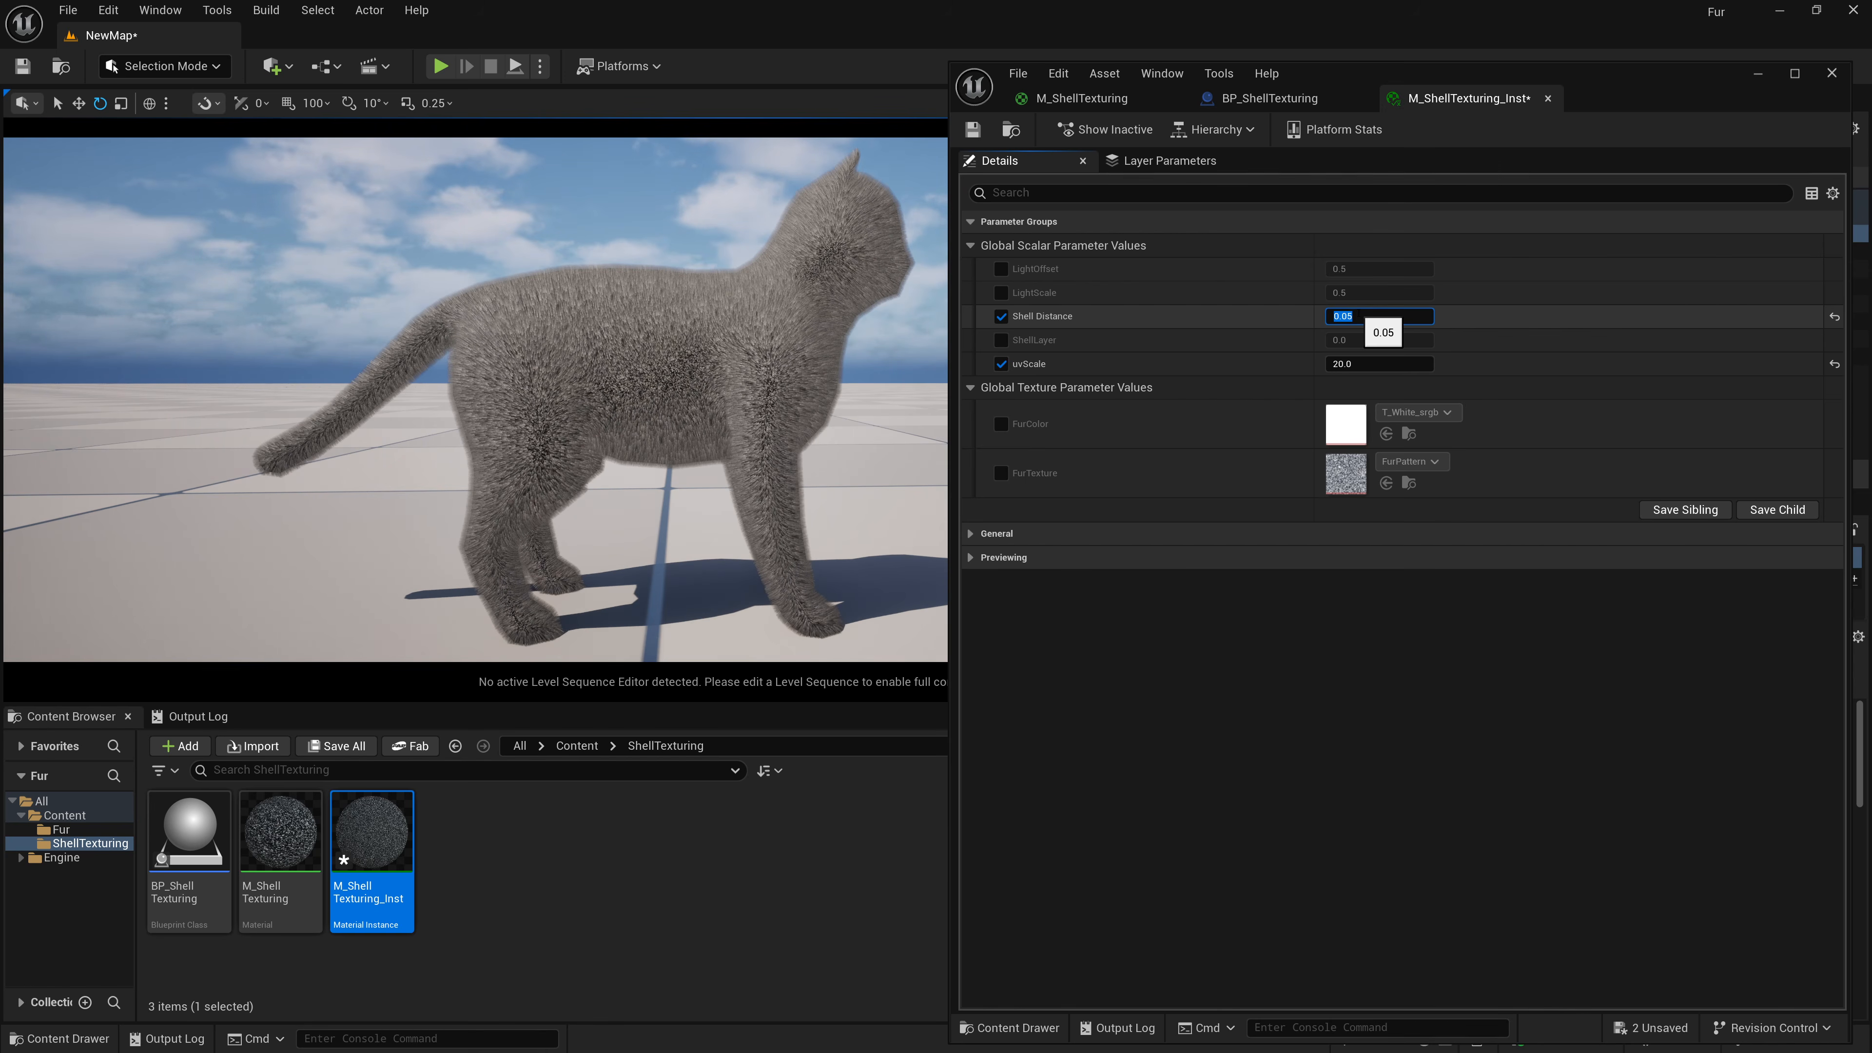
type(".3")
key("Return")
type(".2")
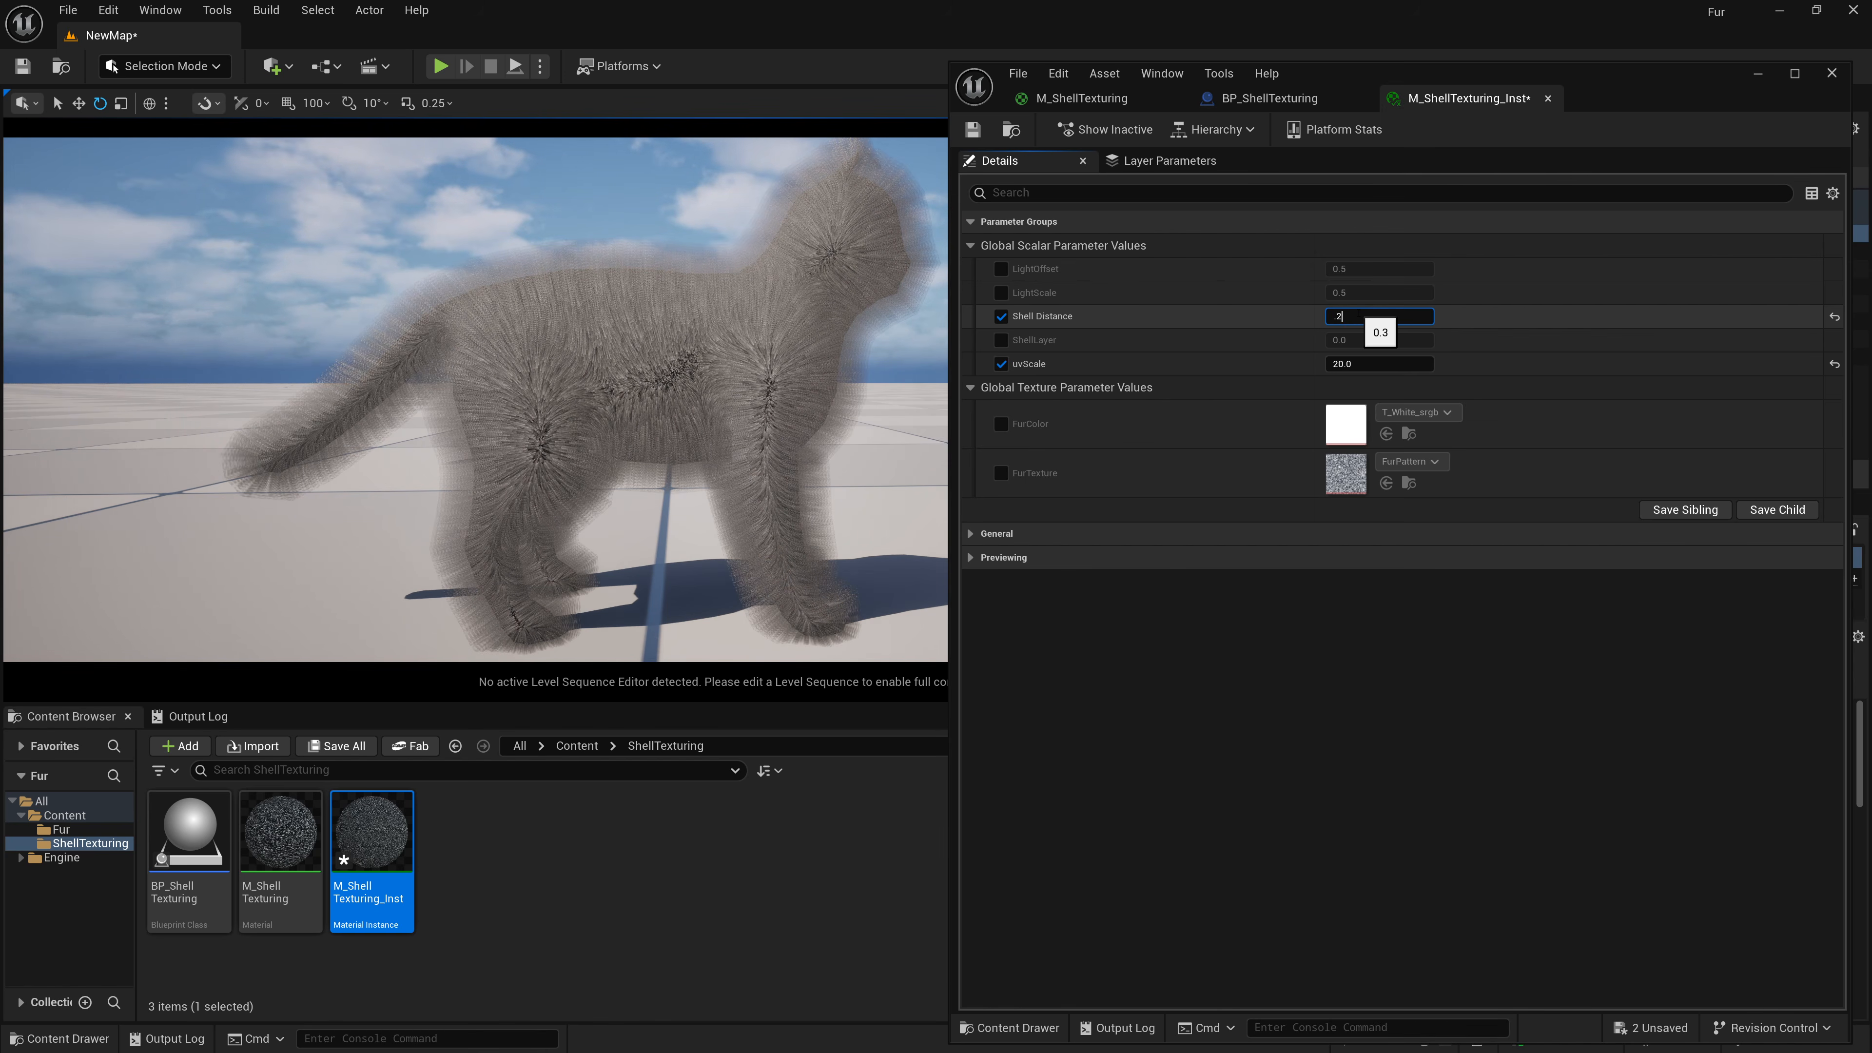
key("Return")
type(".5")
key("Return")
type(".1")
key("Return")
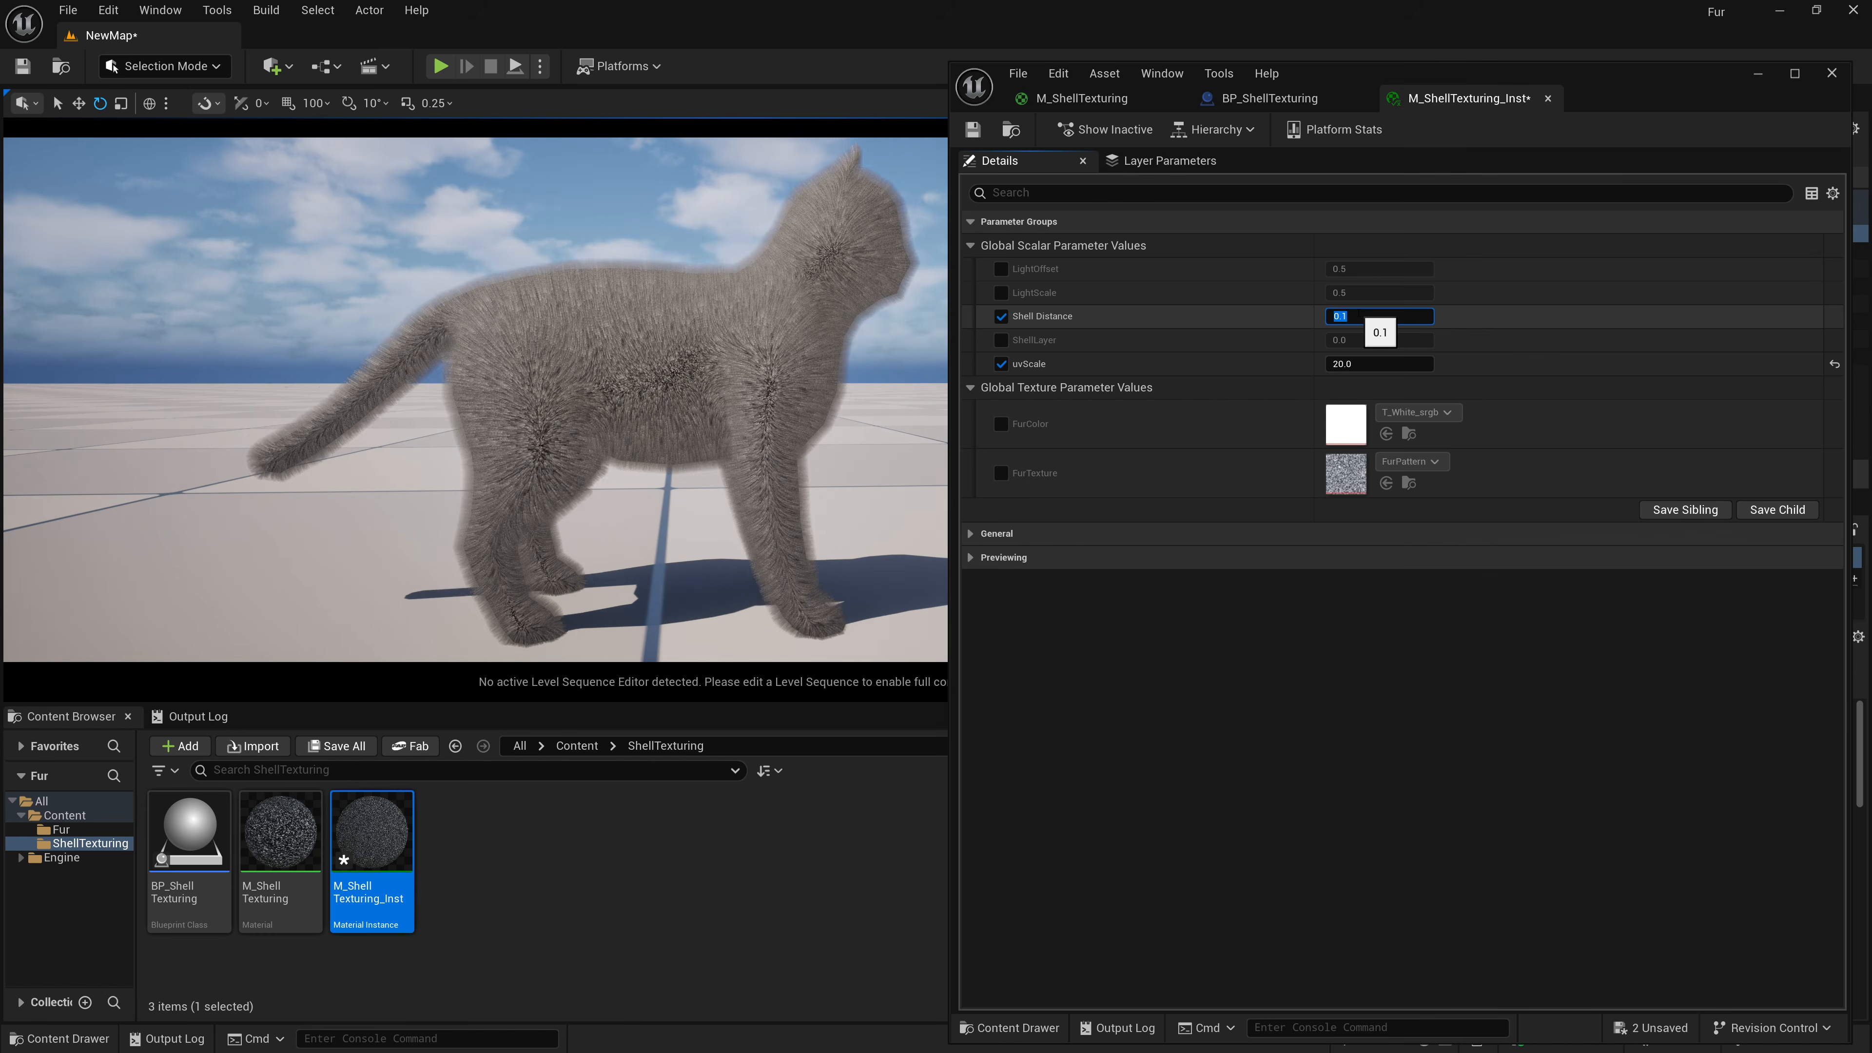
type(".2")
key("Return")
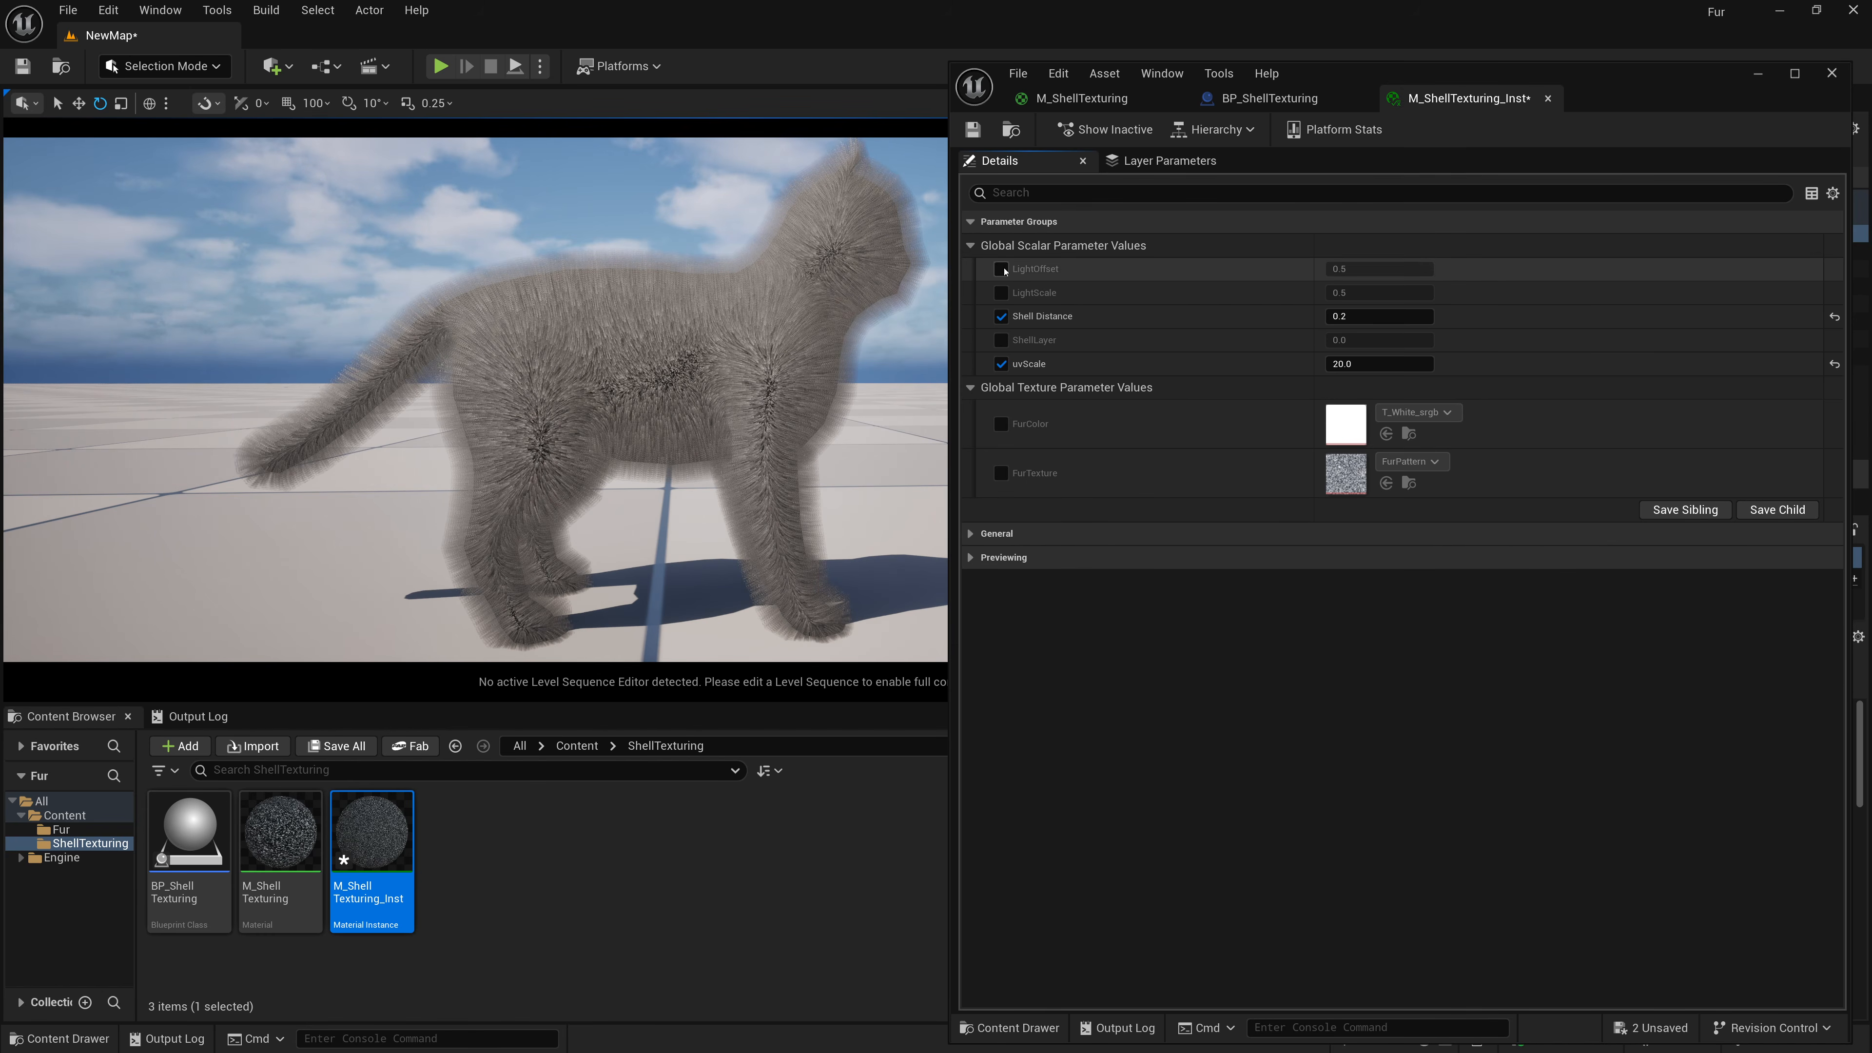
Enable the LightOffset and LightScale overrides, setting LightOffset to 0.5 and LightScale to 1.0.
left_click(1001, 268)
left_click(1363, 272)
key("Return")
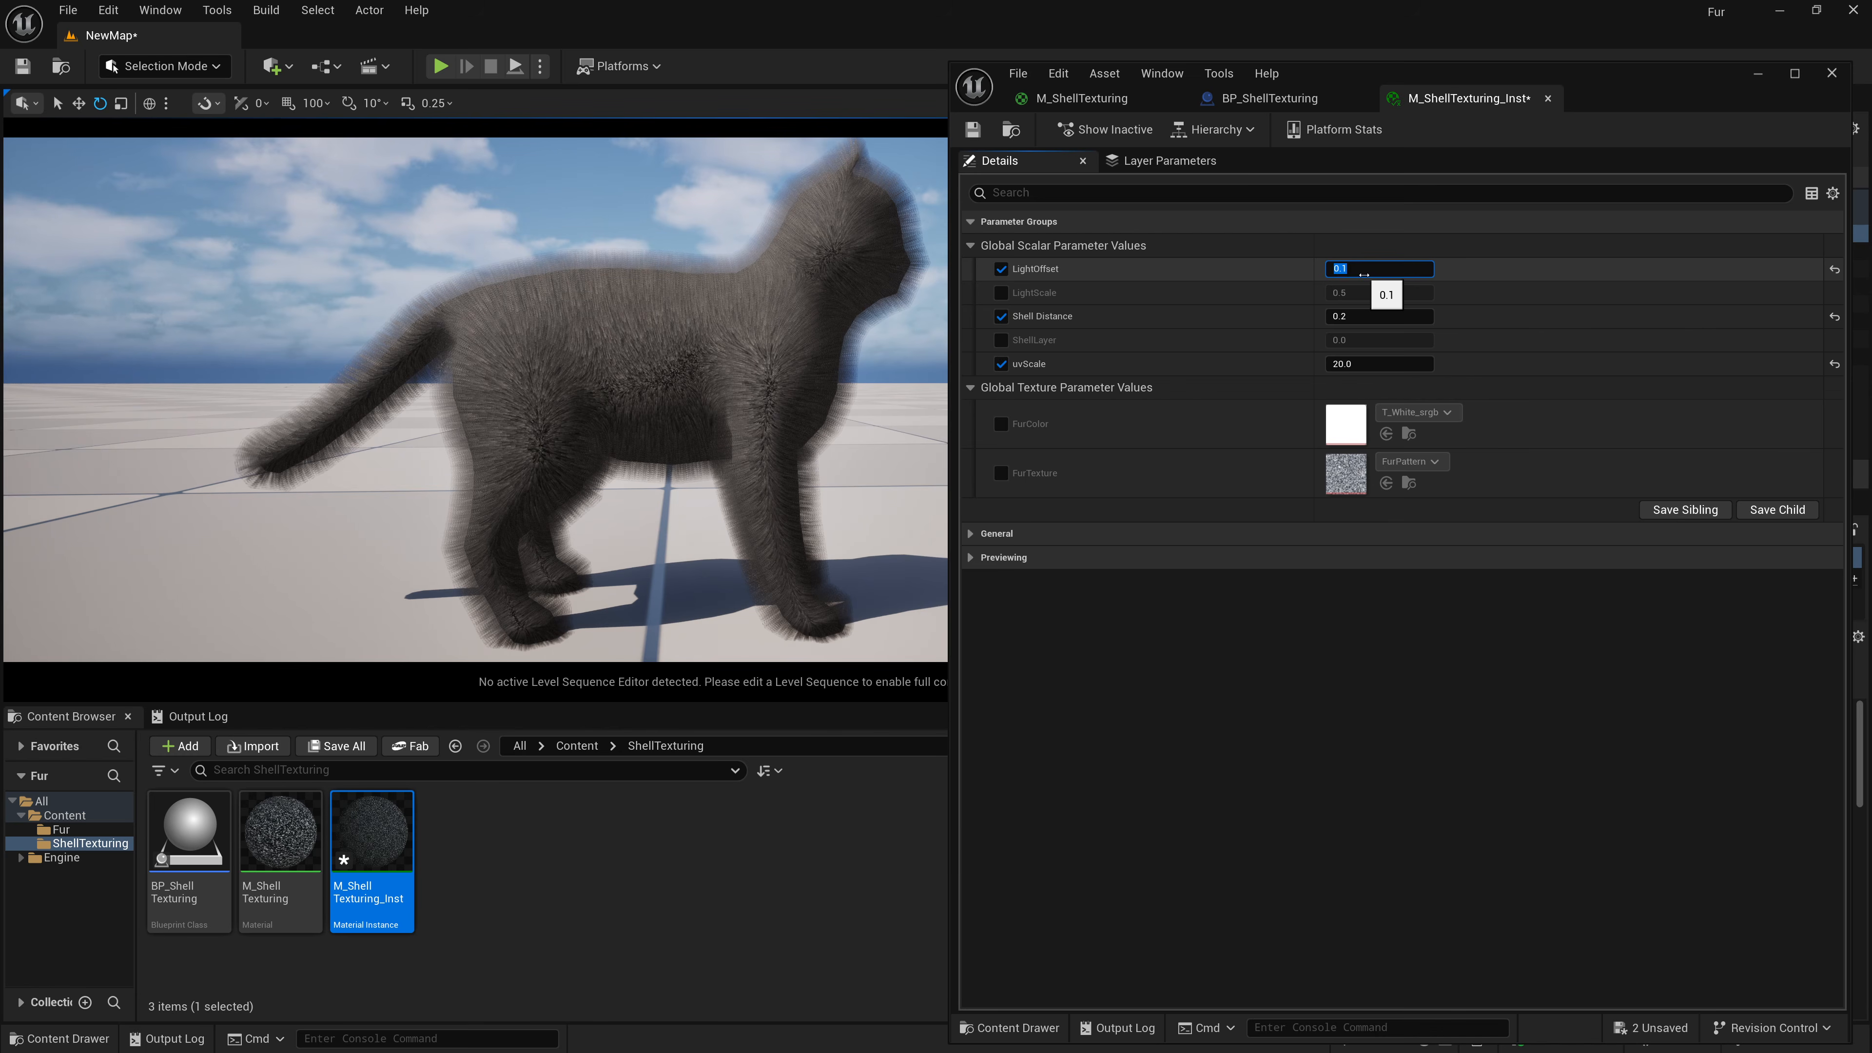
type(".5")
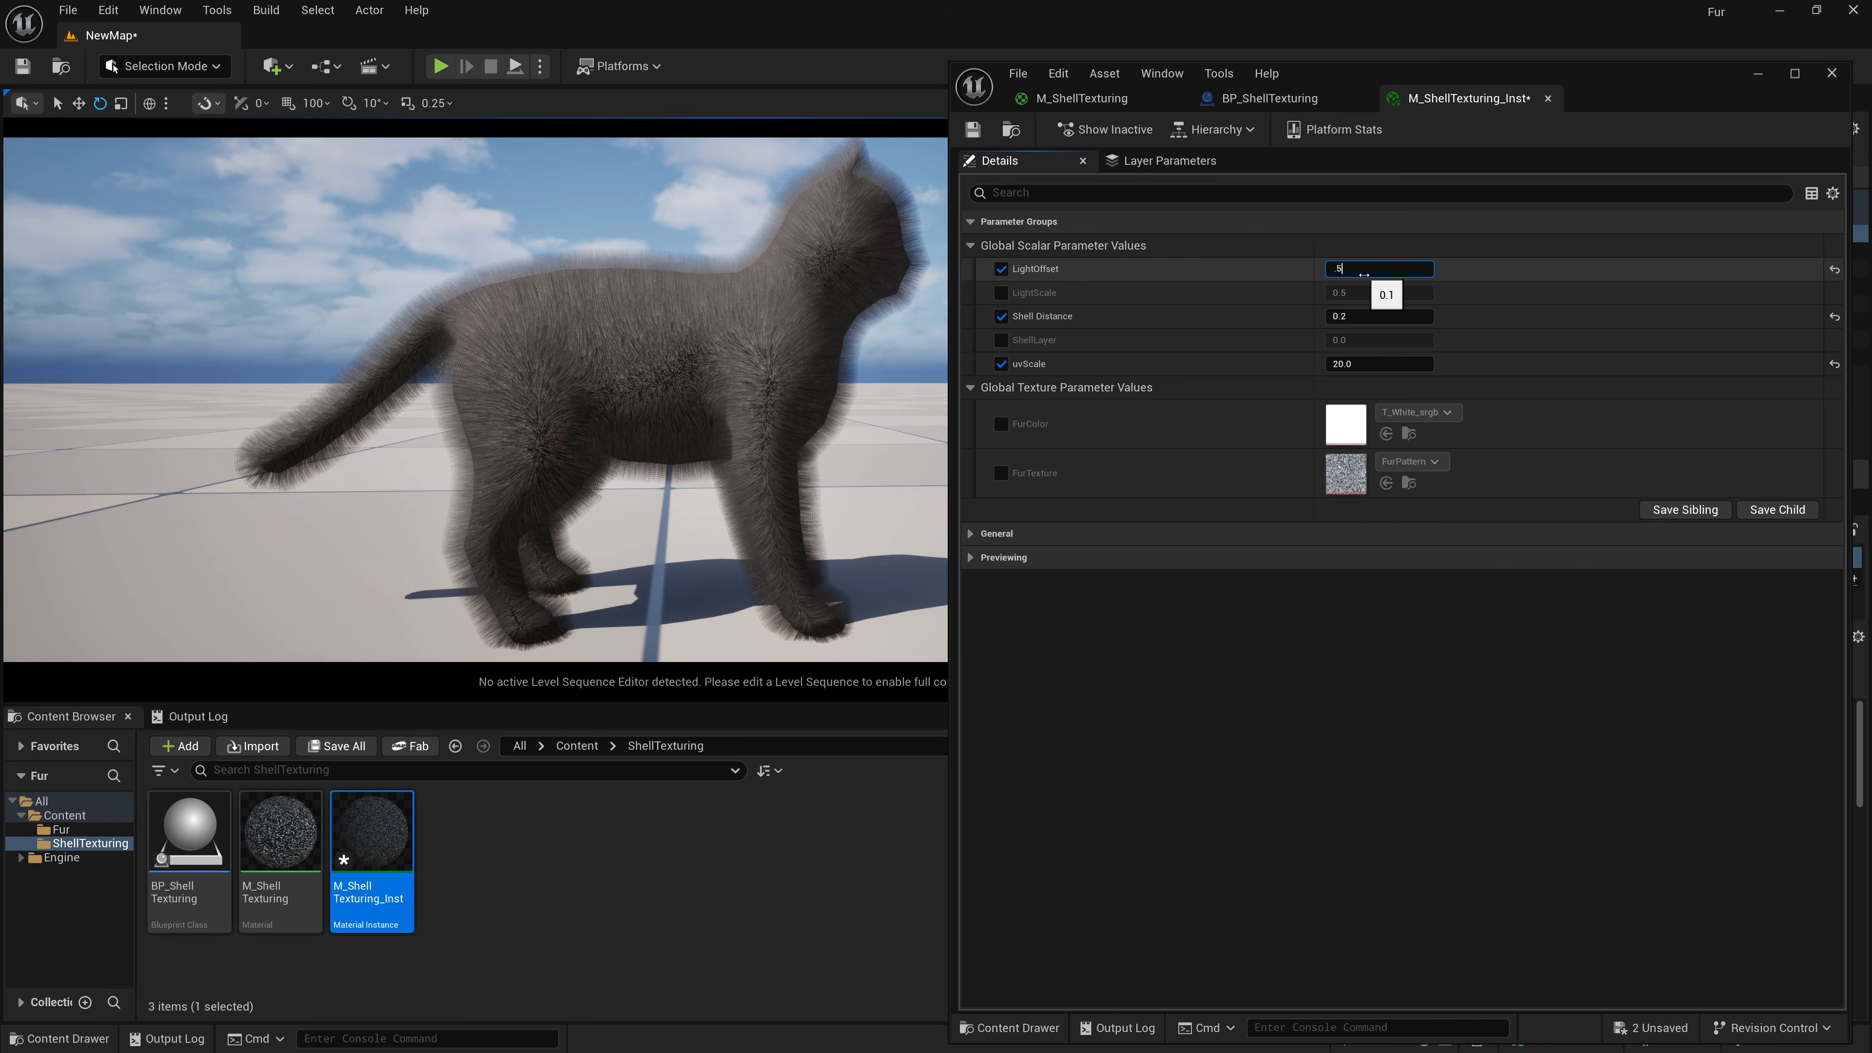
key("Return")
left_click(1000, 293)
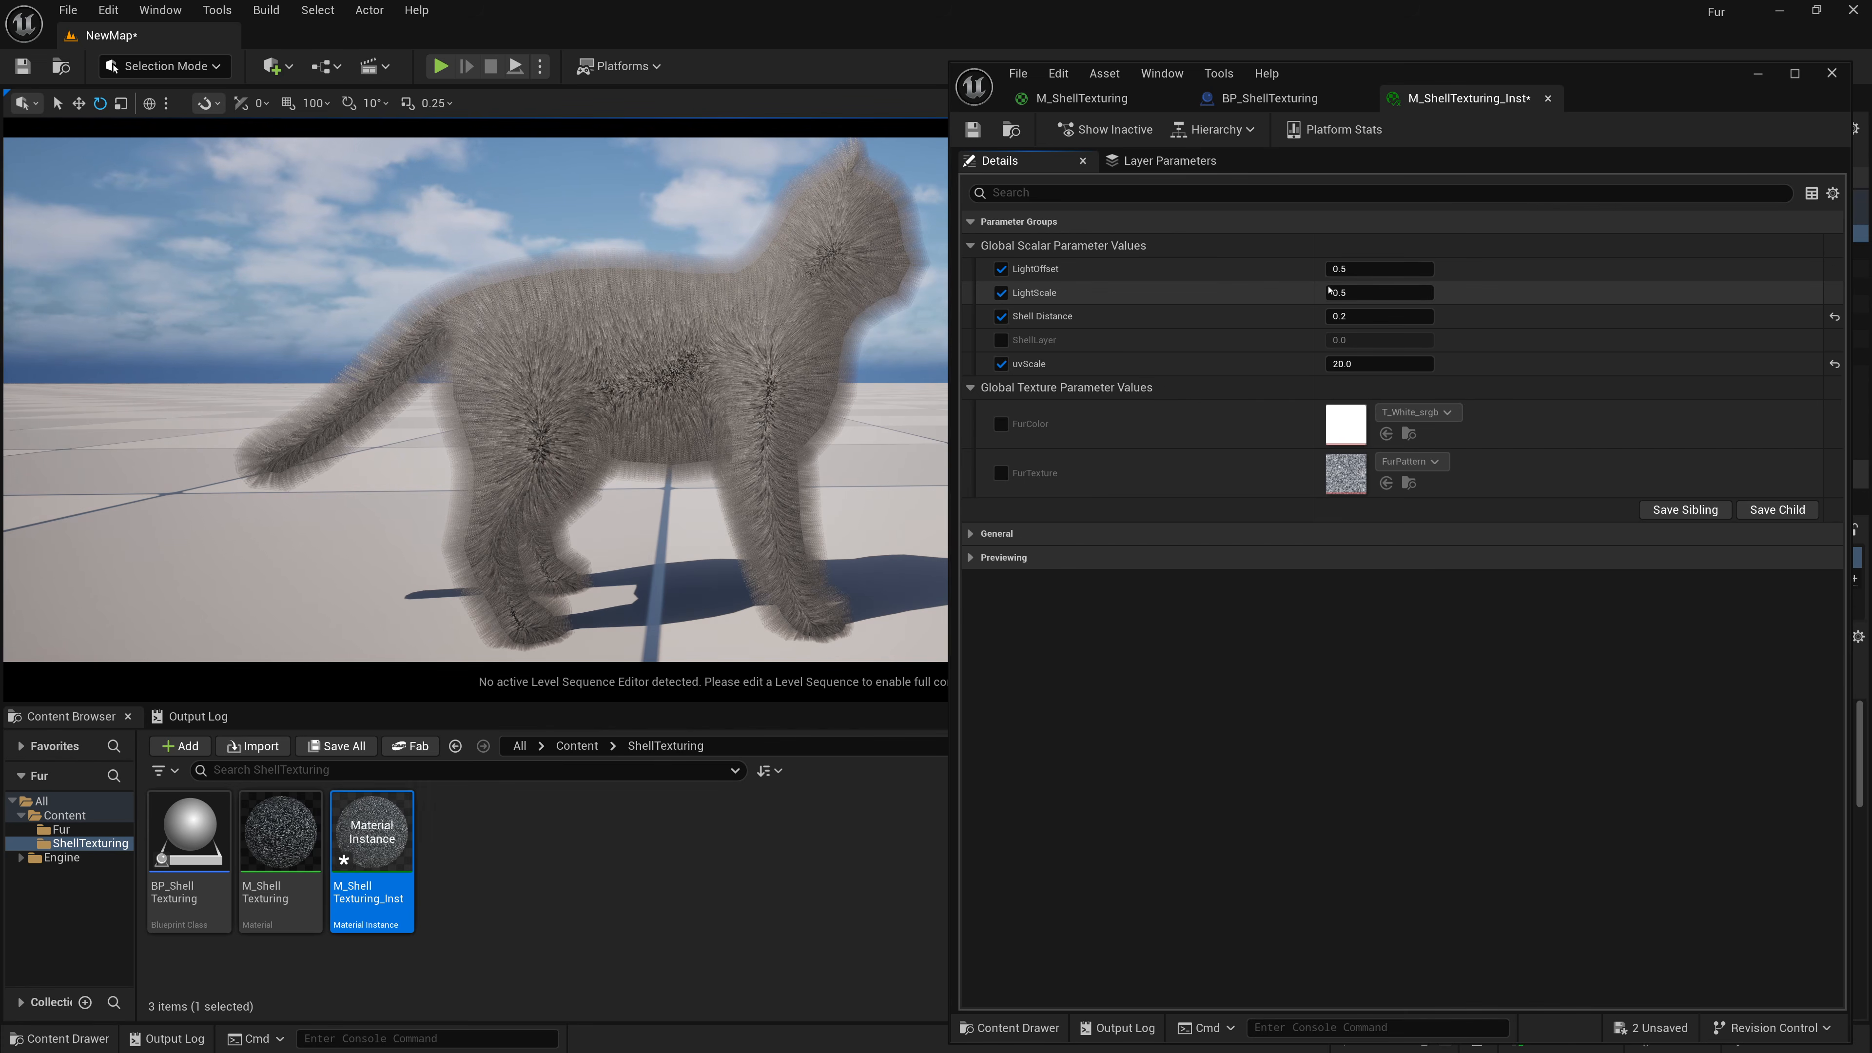
left_click(1378, 293)
type("1")
key("Return")
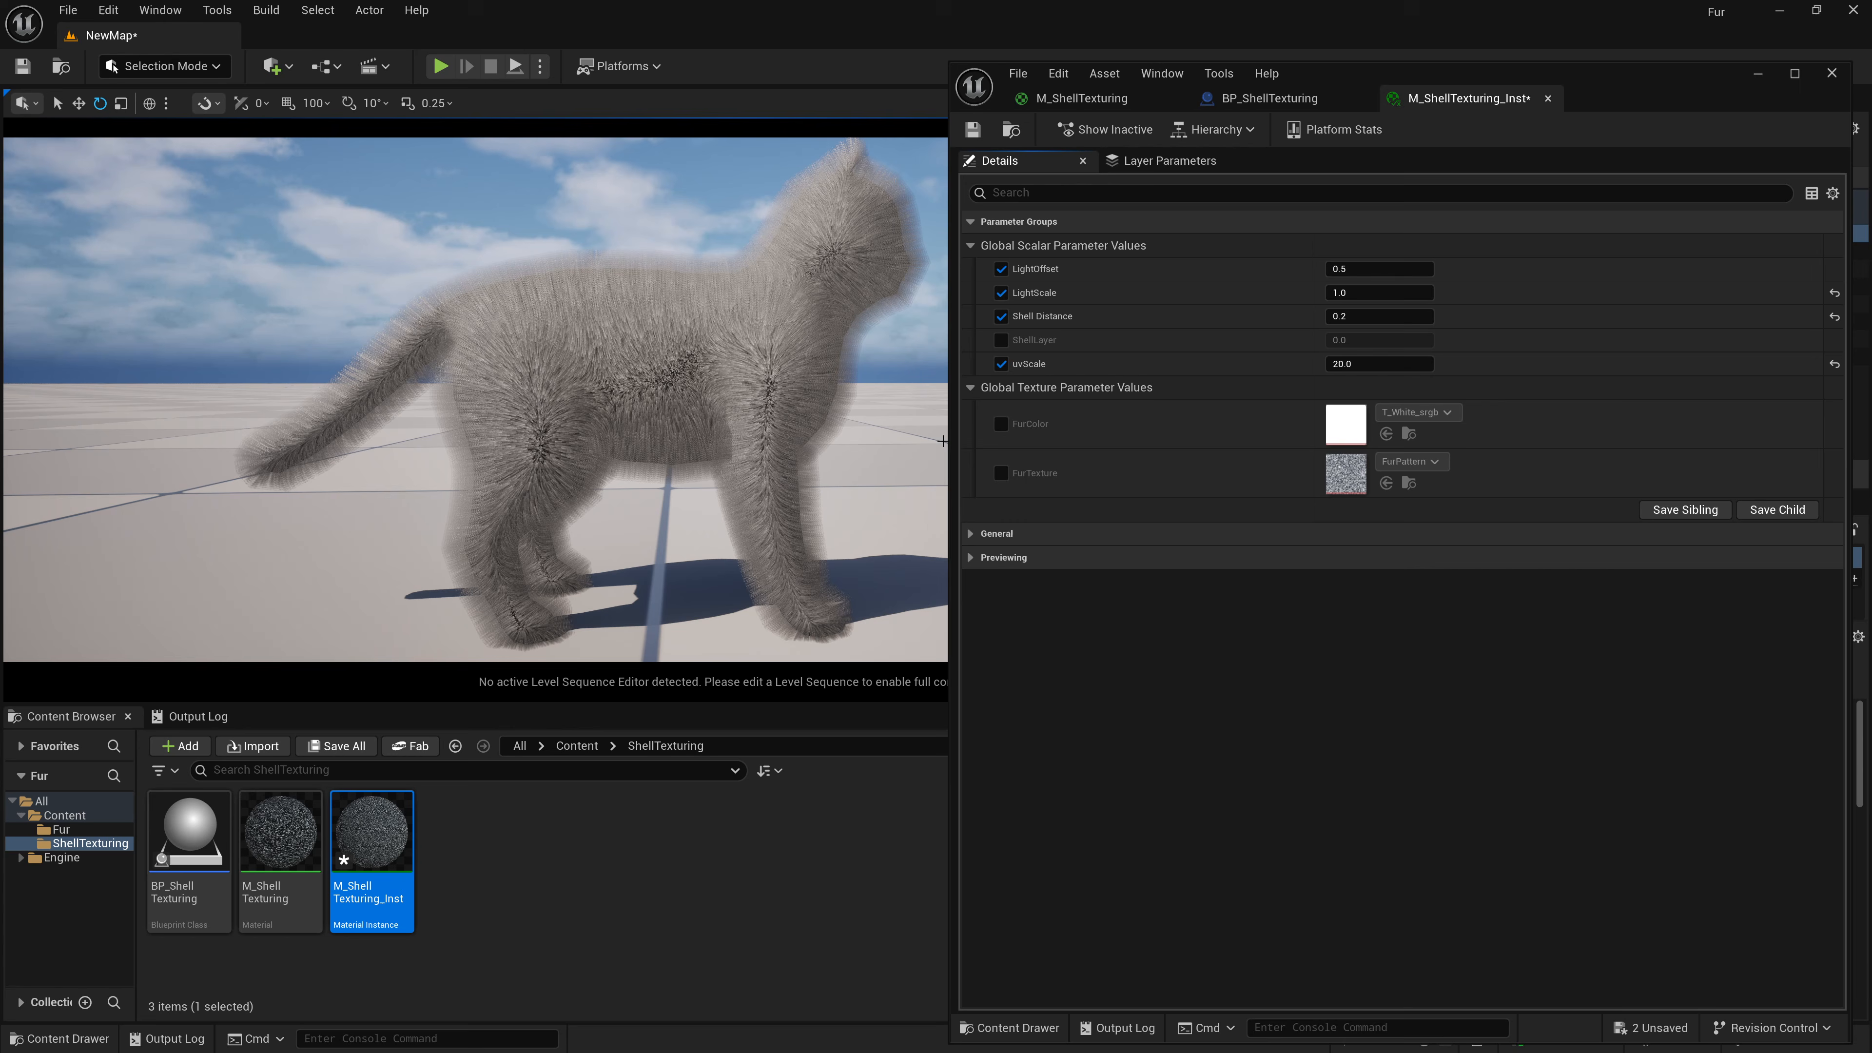
Enable the FurColor override and assign the ColorFur texture, found by searching for Fur Color.
left_click(1000, 423)
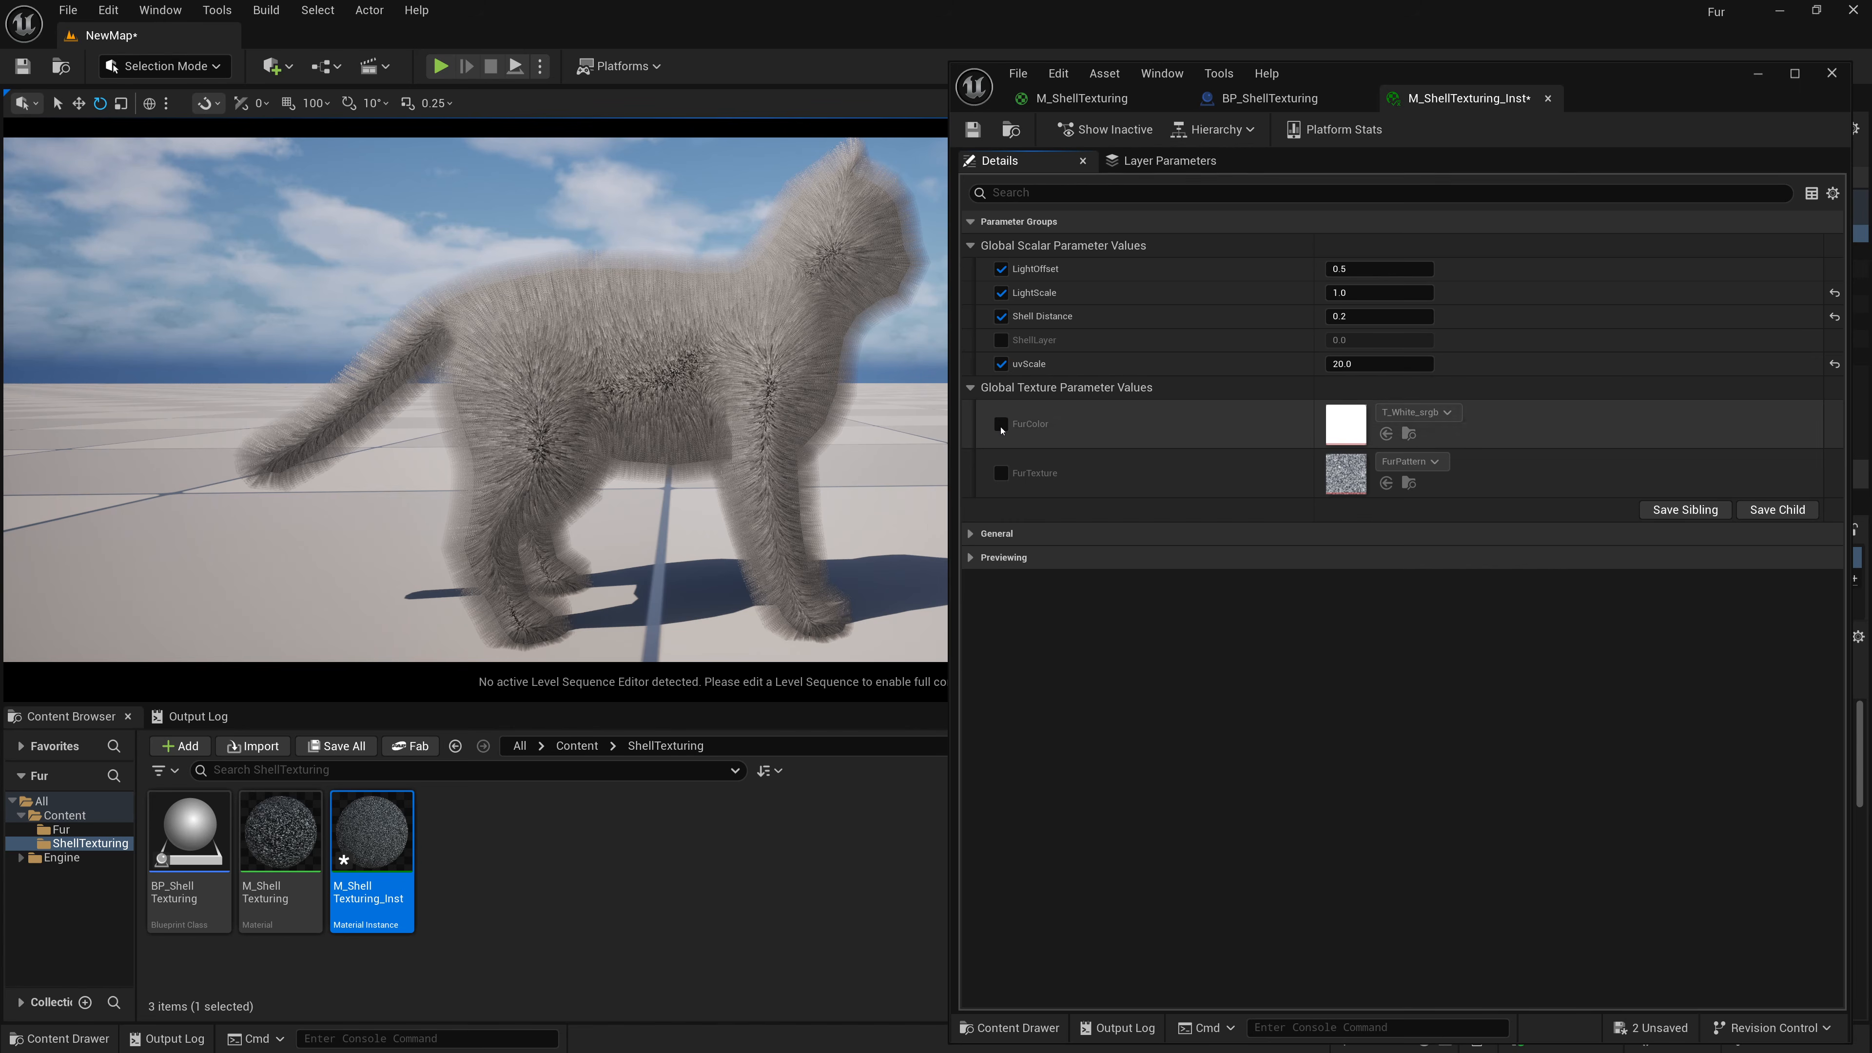
left_click(1391, 413)
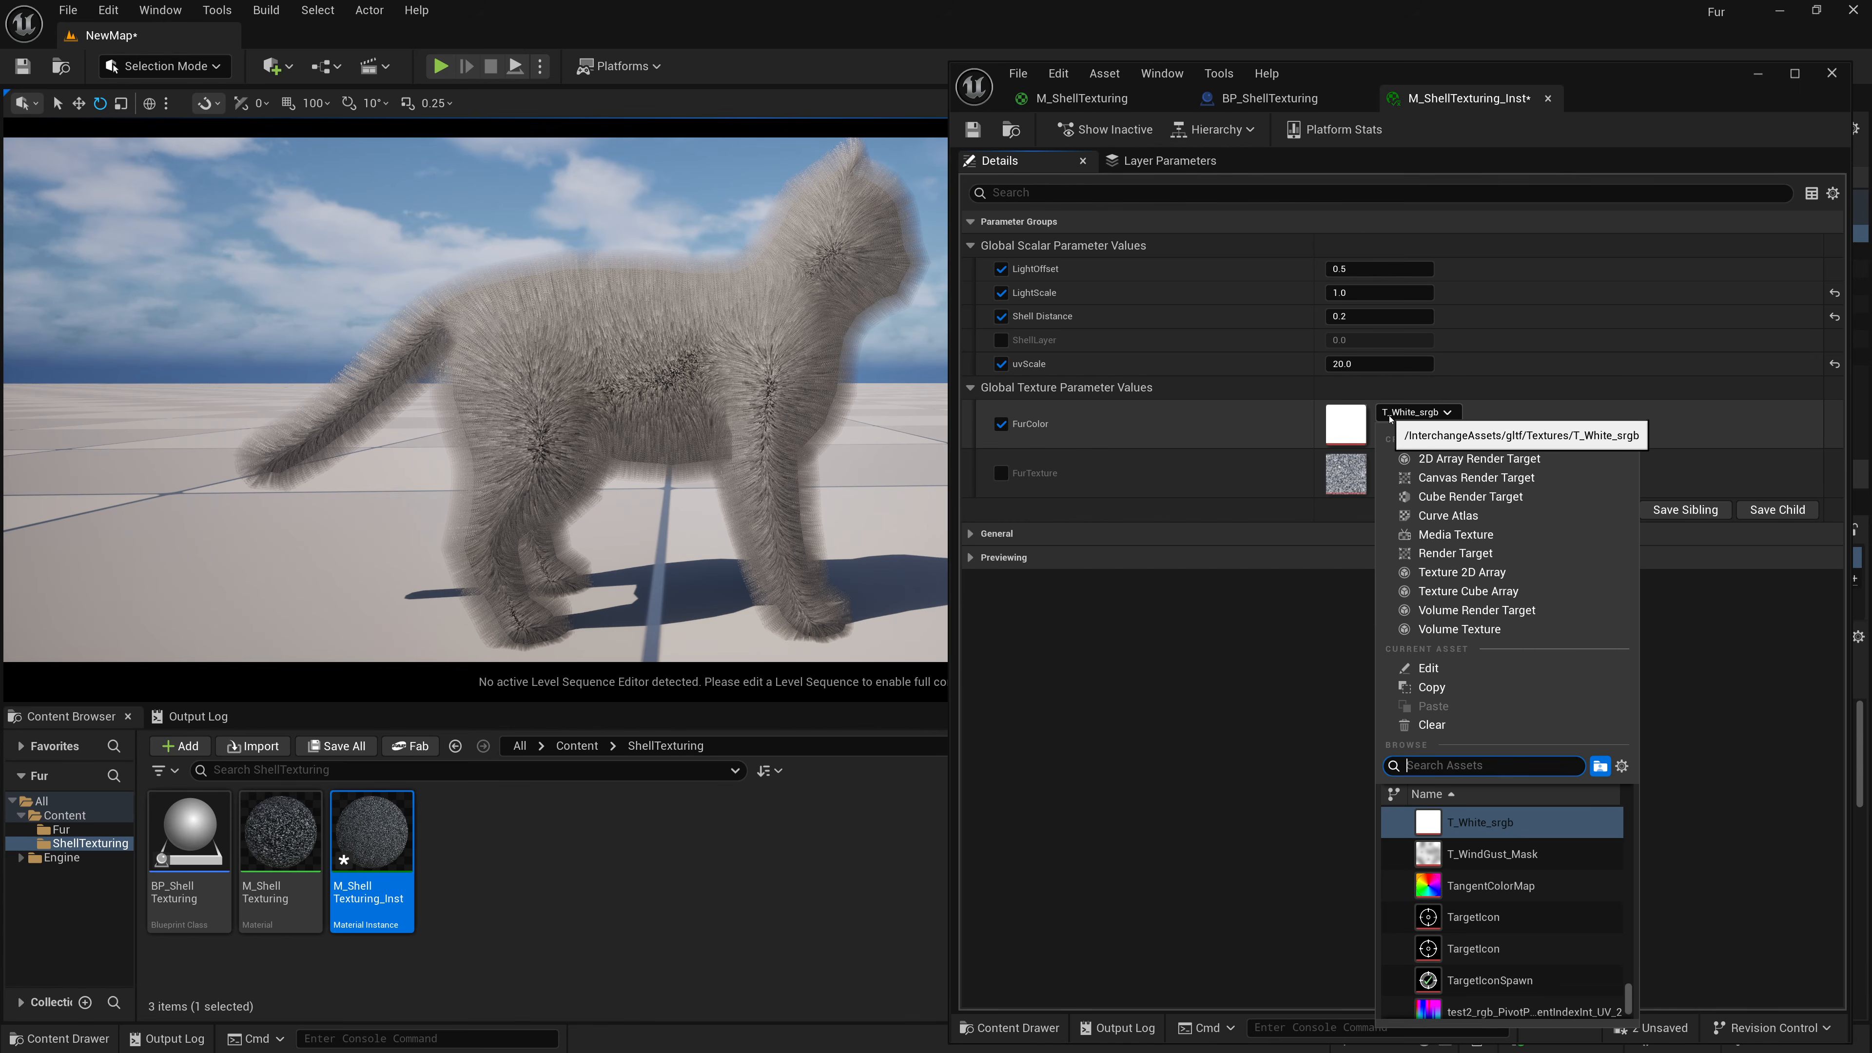
type("Color")
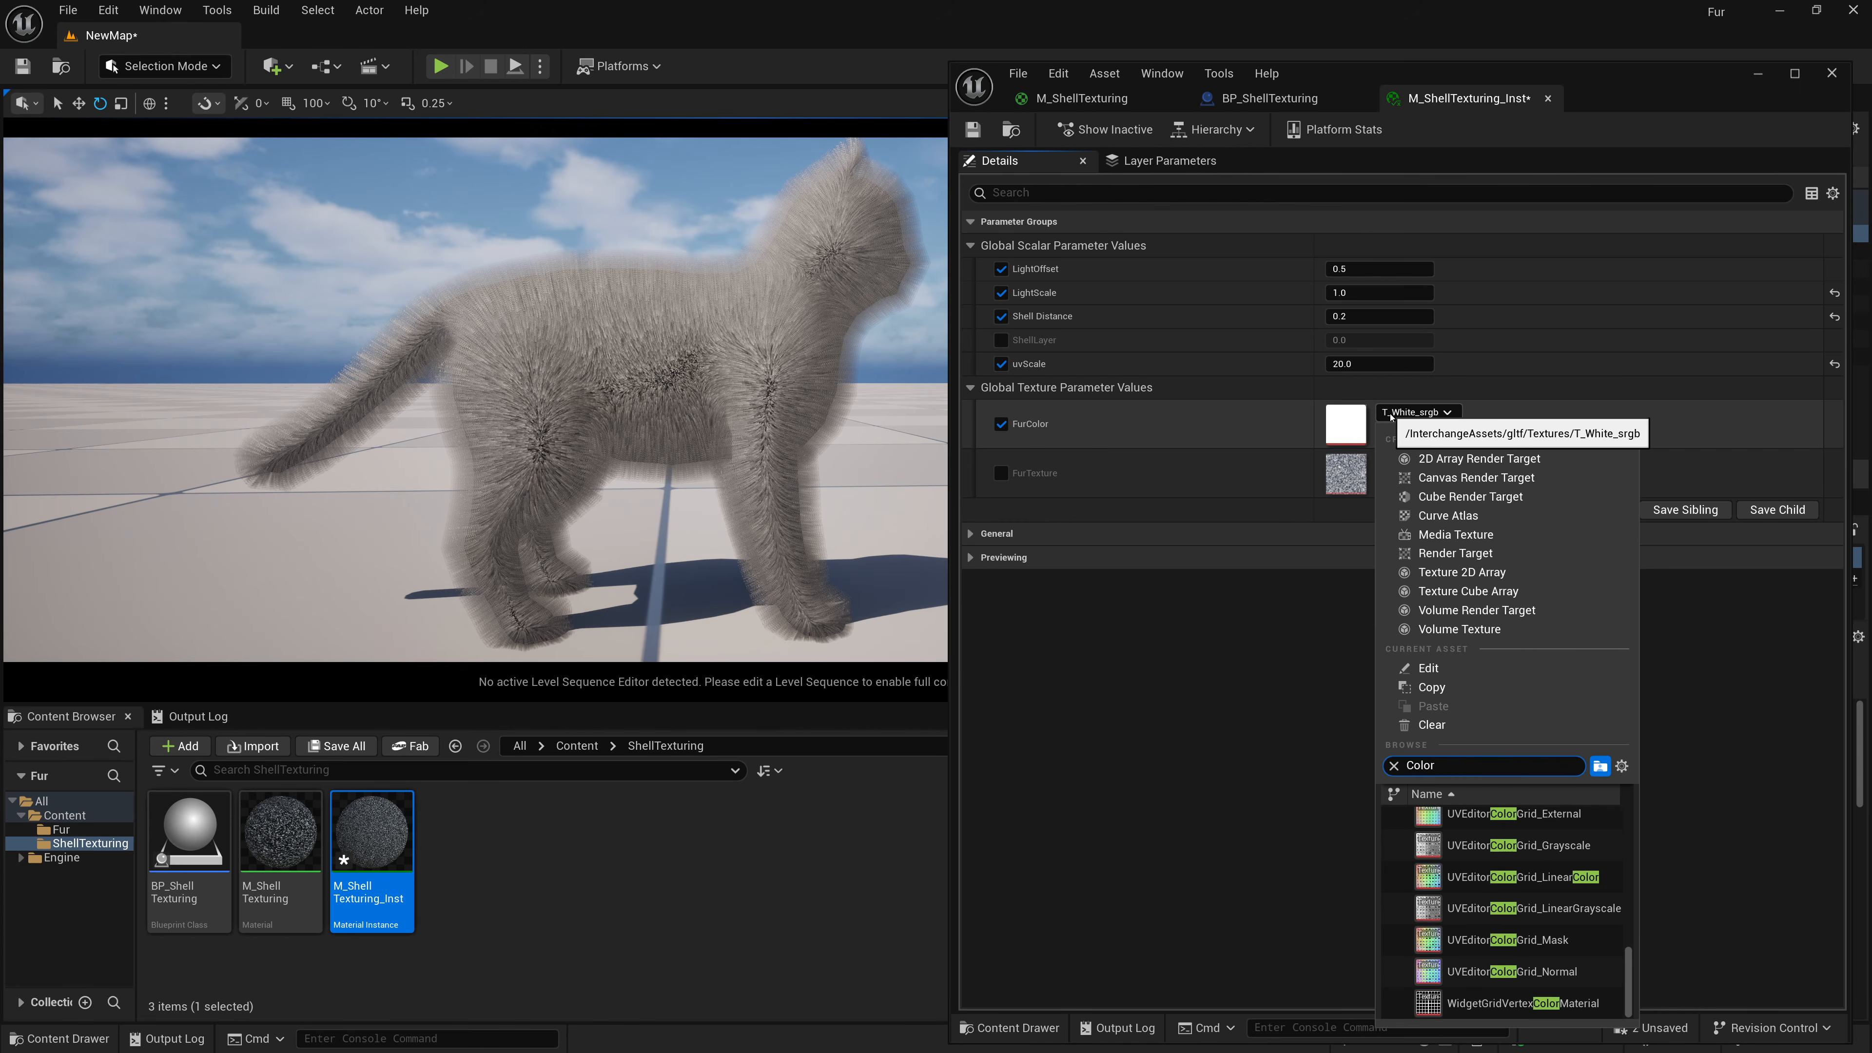
key("ctrl+a")
type("Fur Color")
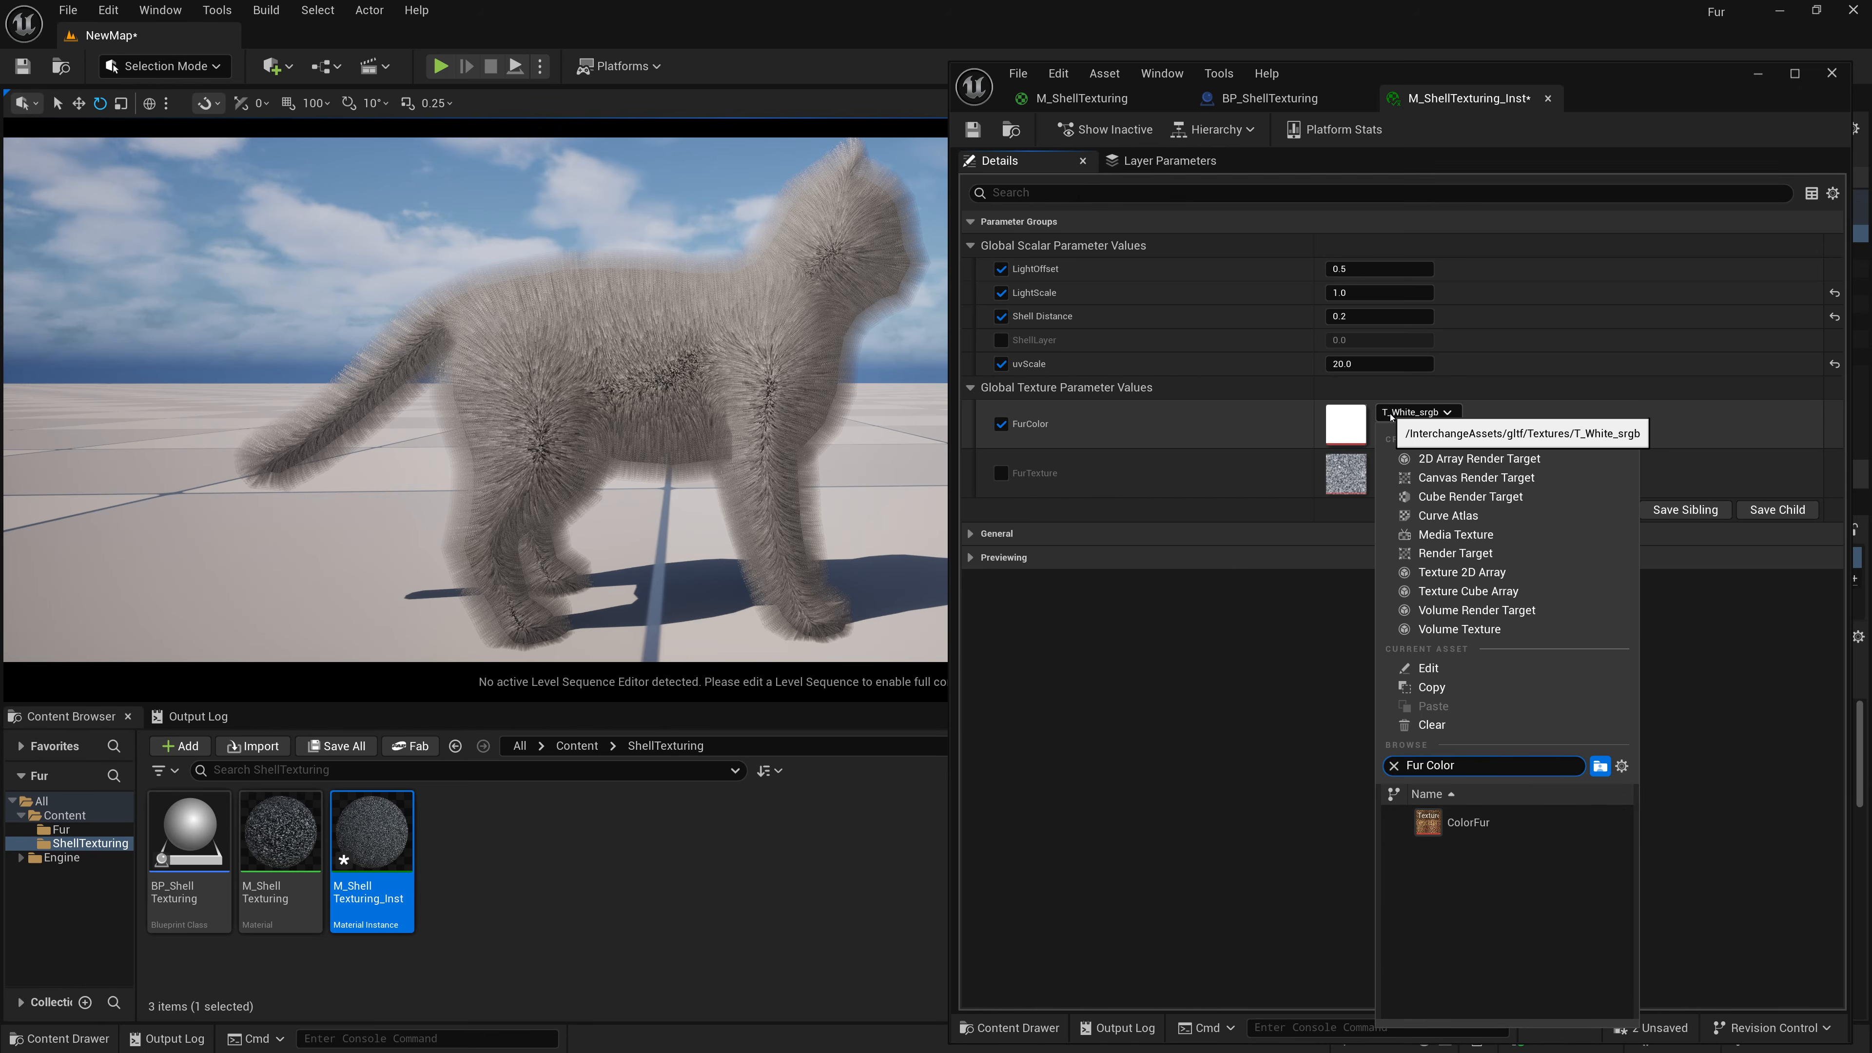
left_click(1466, 822)
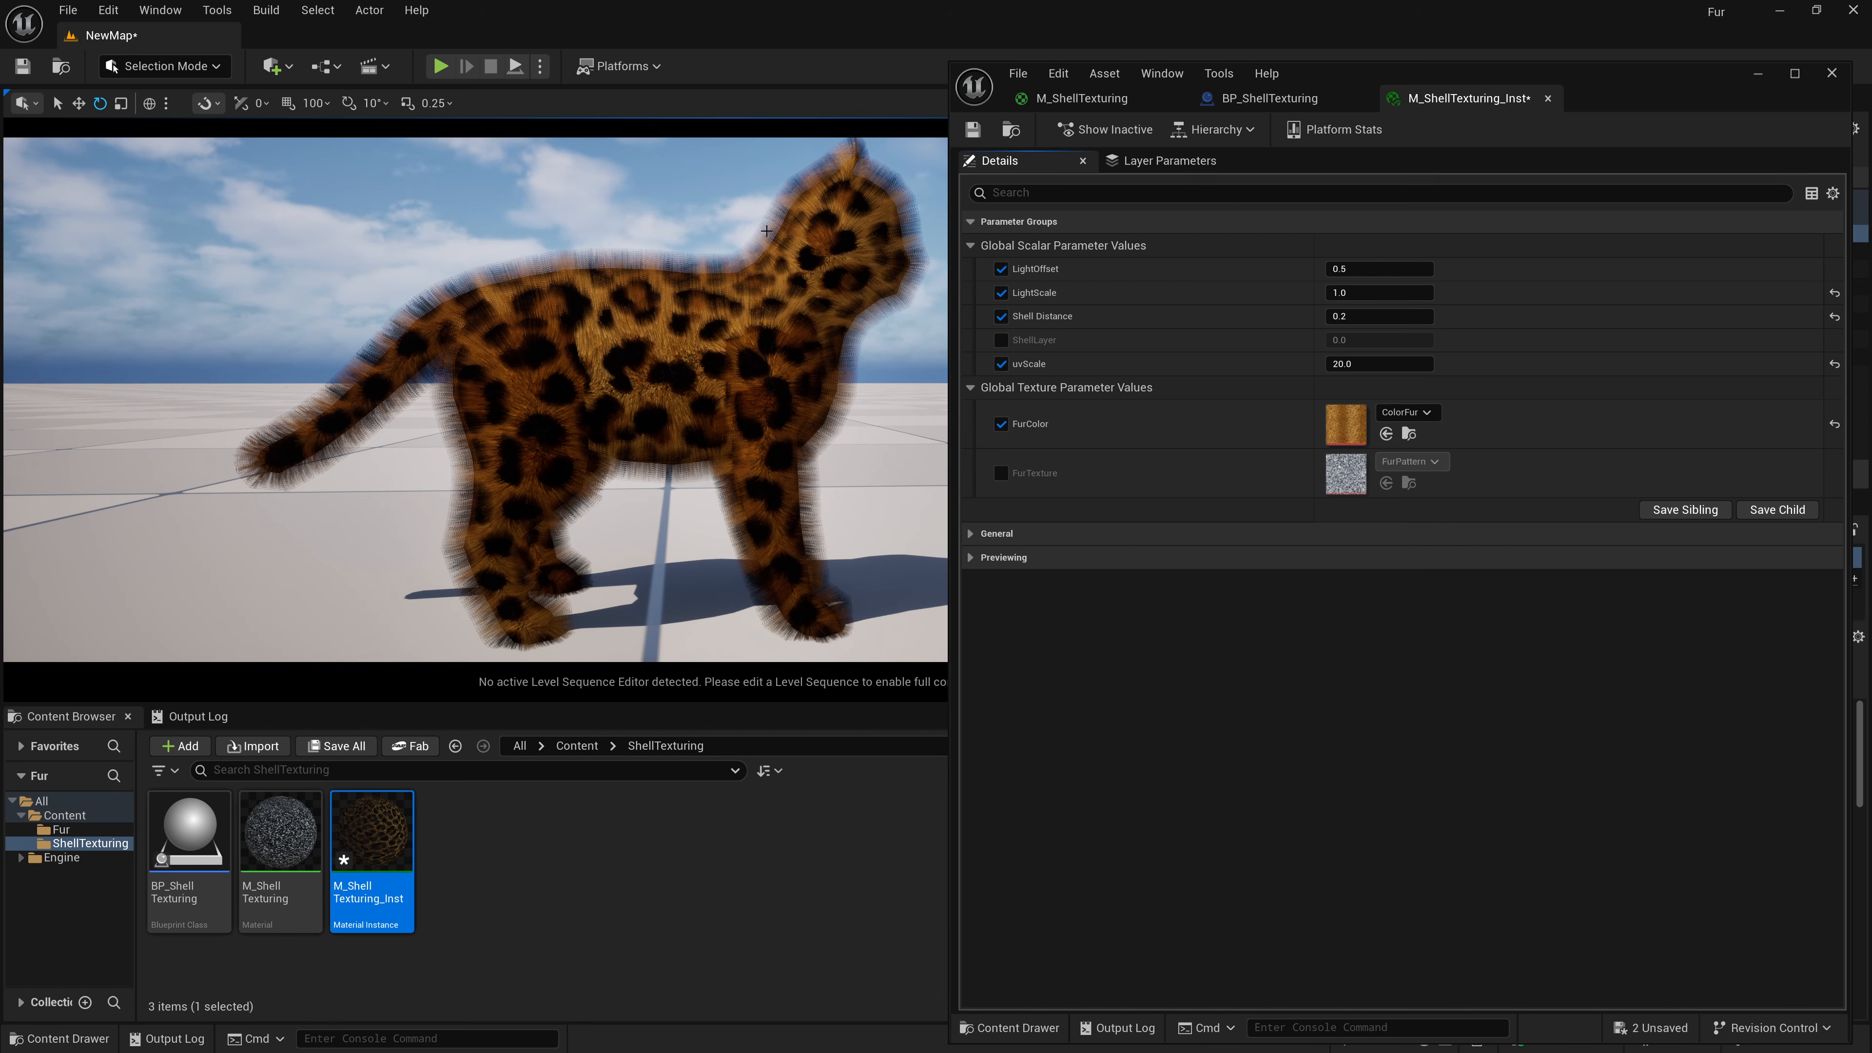
key("d")
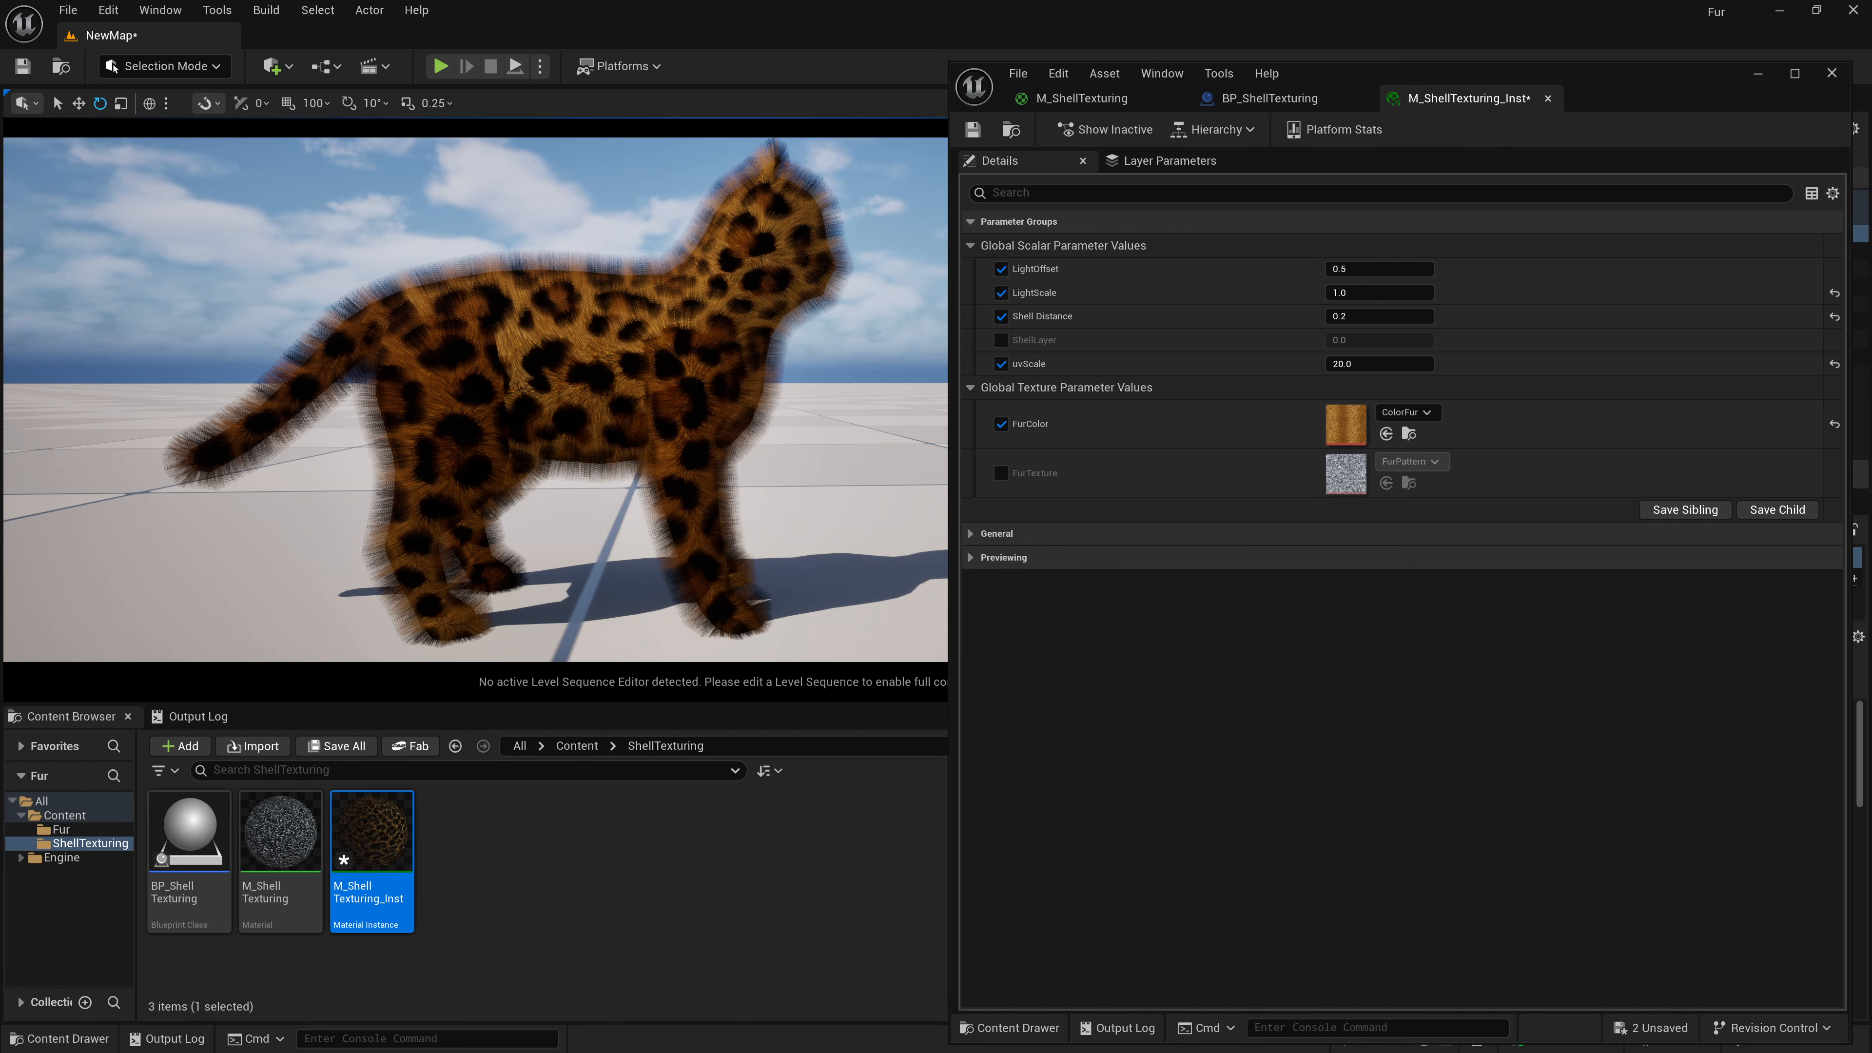
Switch to the code editor and start a new line 'float FurMask =' above the NdotL line.
key("alt+Tab")
left_click(831, 391)
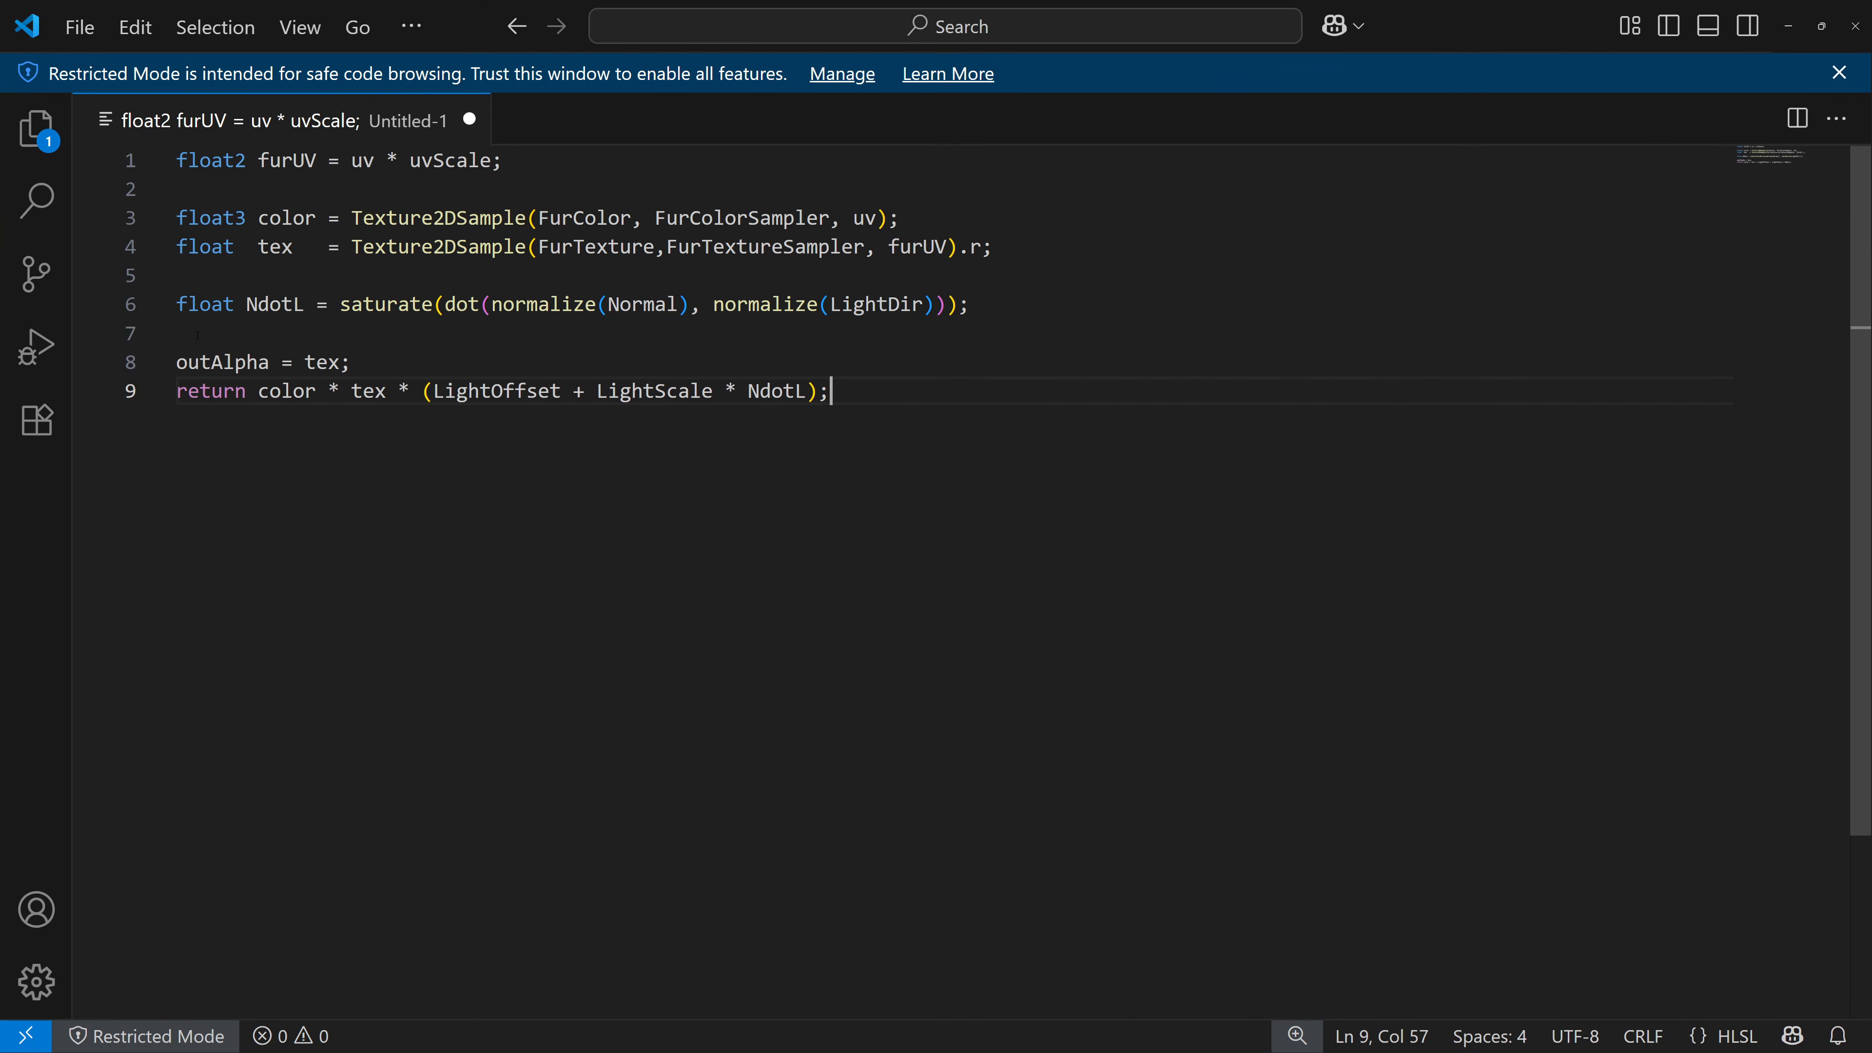
left_click(204, 284)
key("Return")
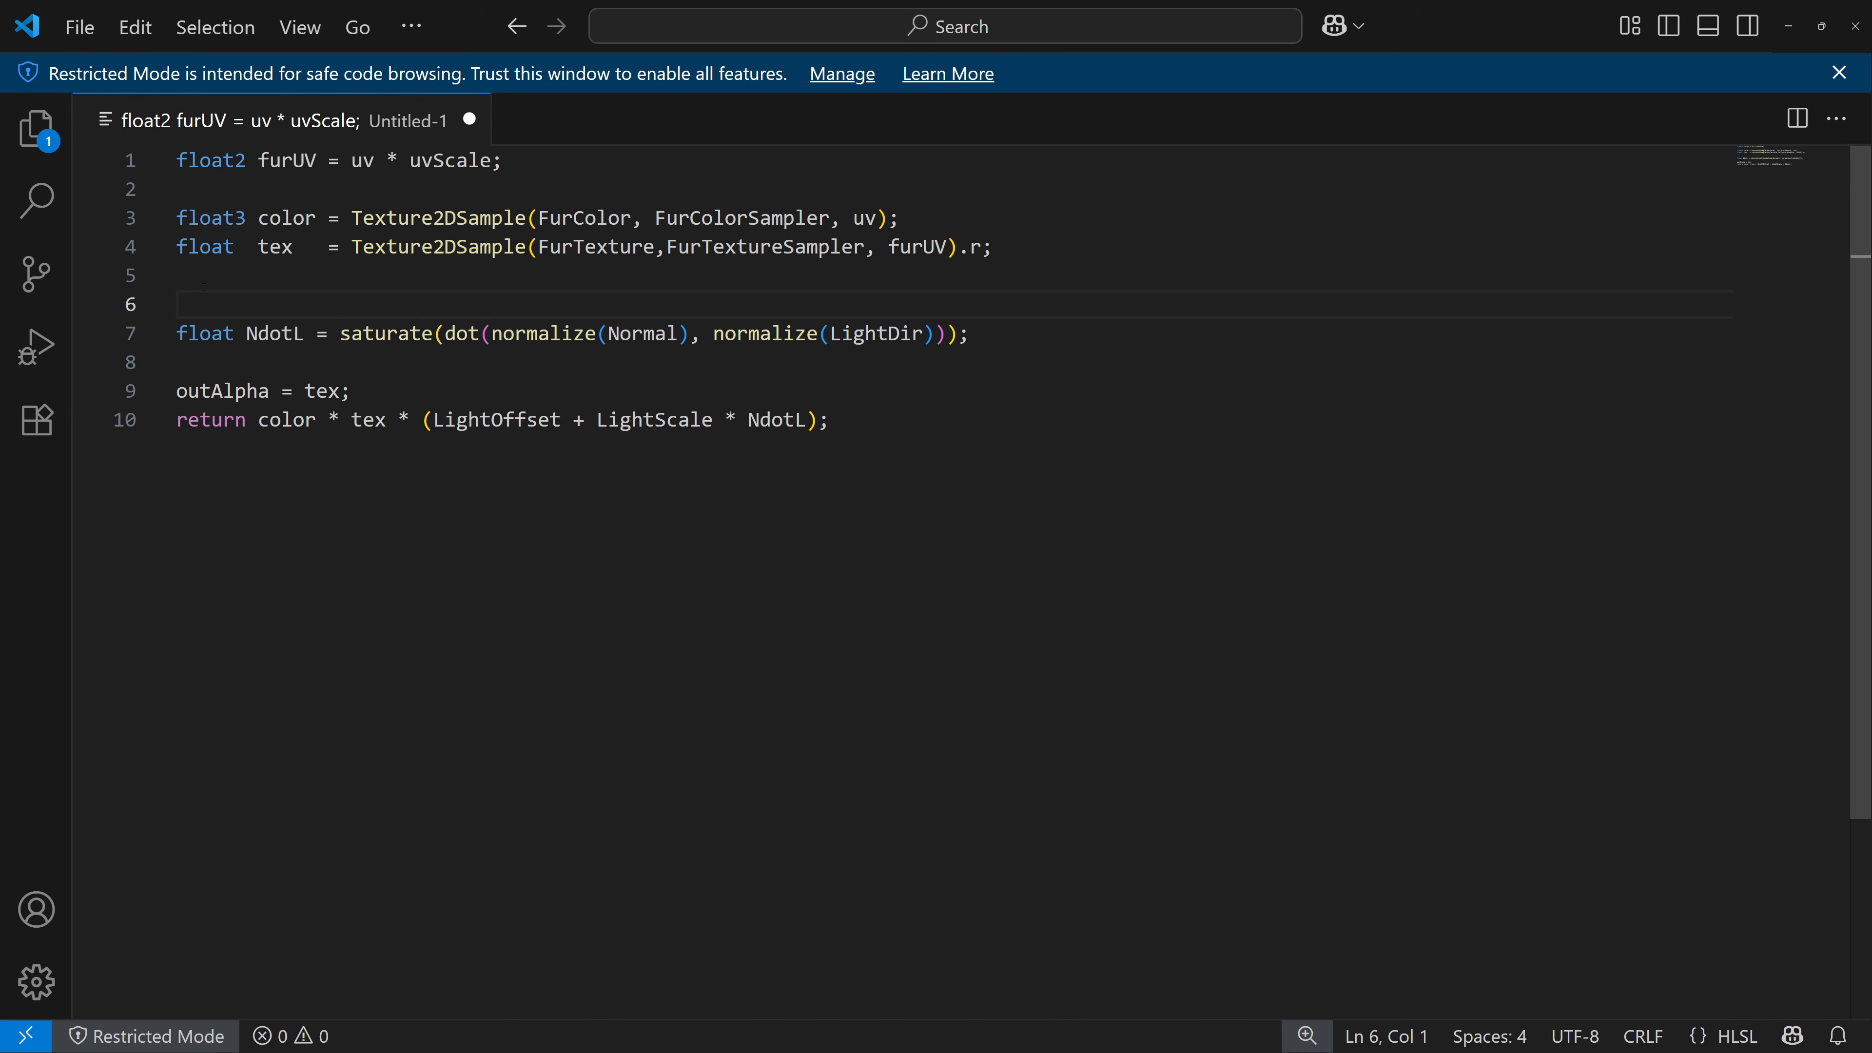
type("float FurMask =")
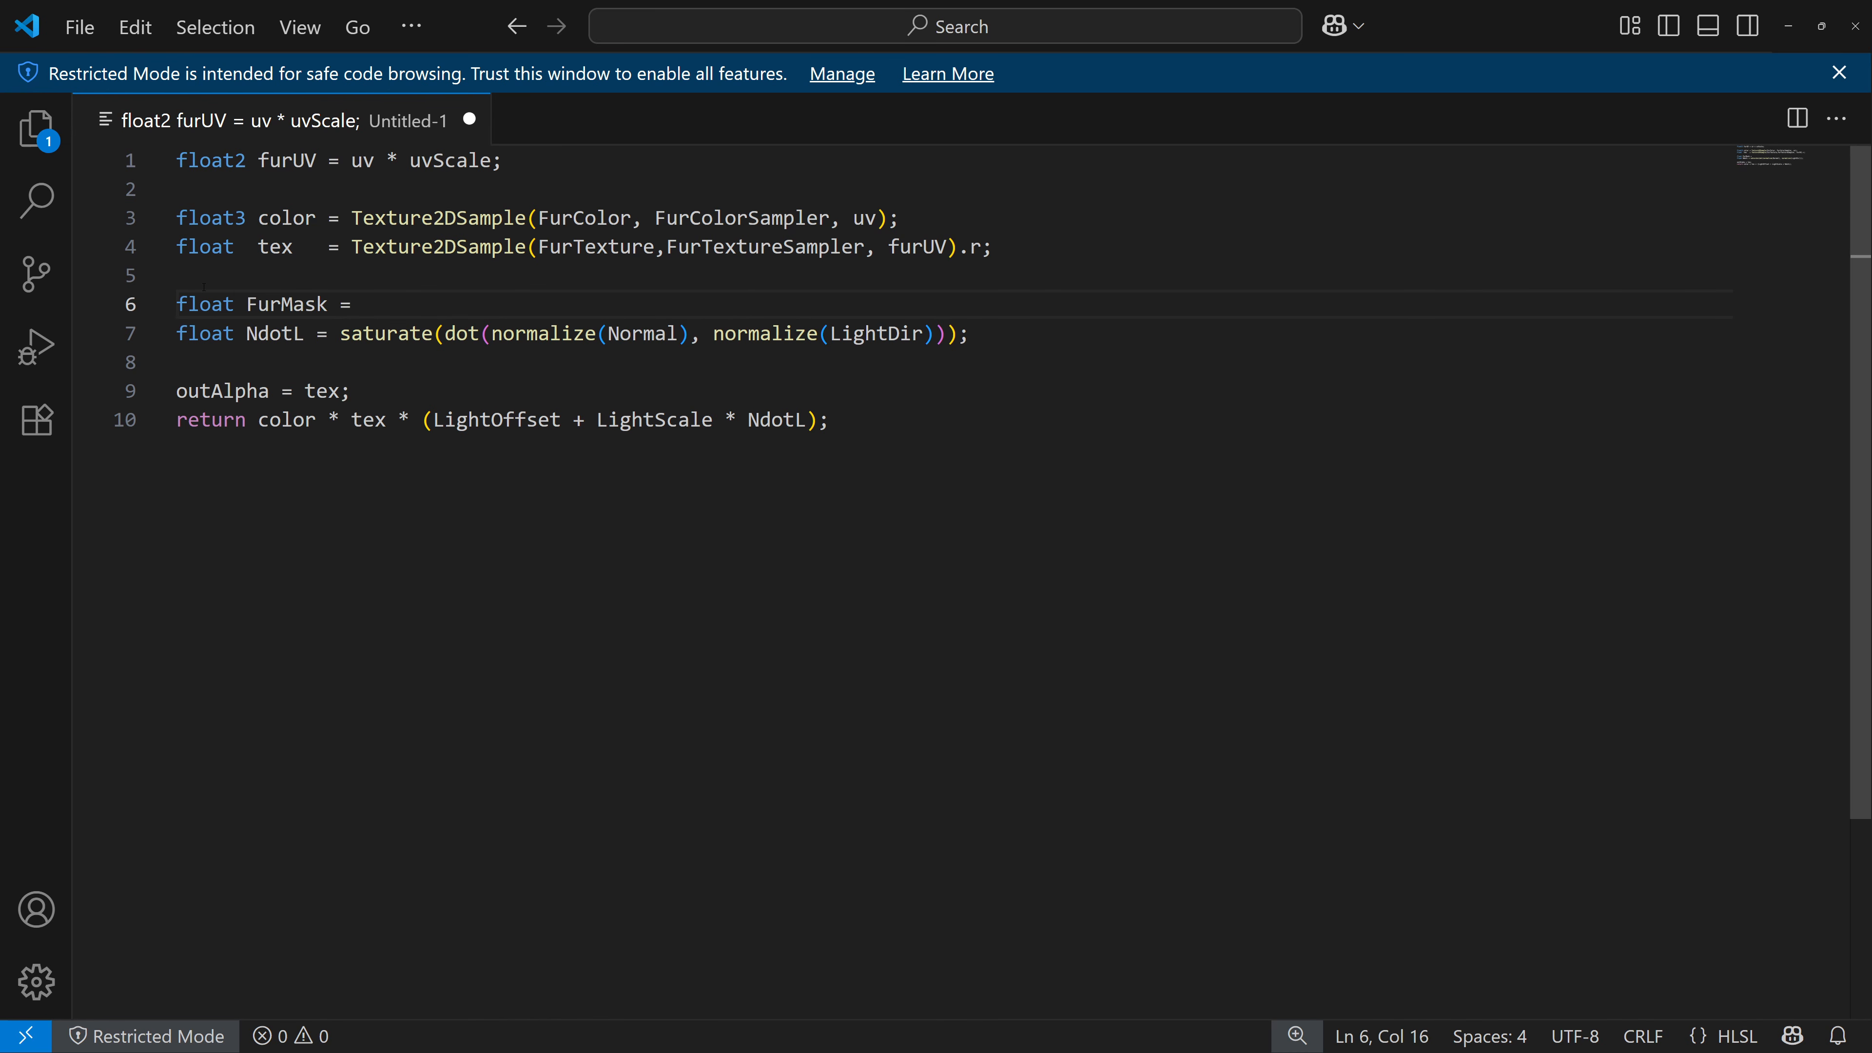
Align the NdotL line and complete FurMask as saturate(1.0 - Layer * ShellDistance / MaxLength);.
key("Down")
key("Left")
key("Left")
key("Left")
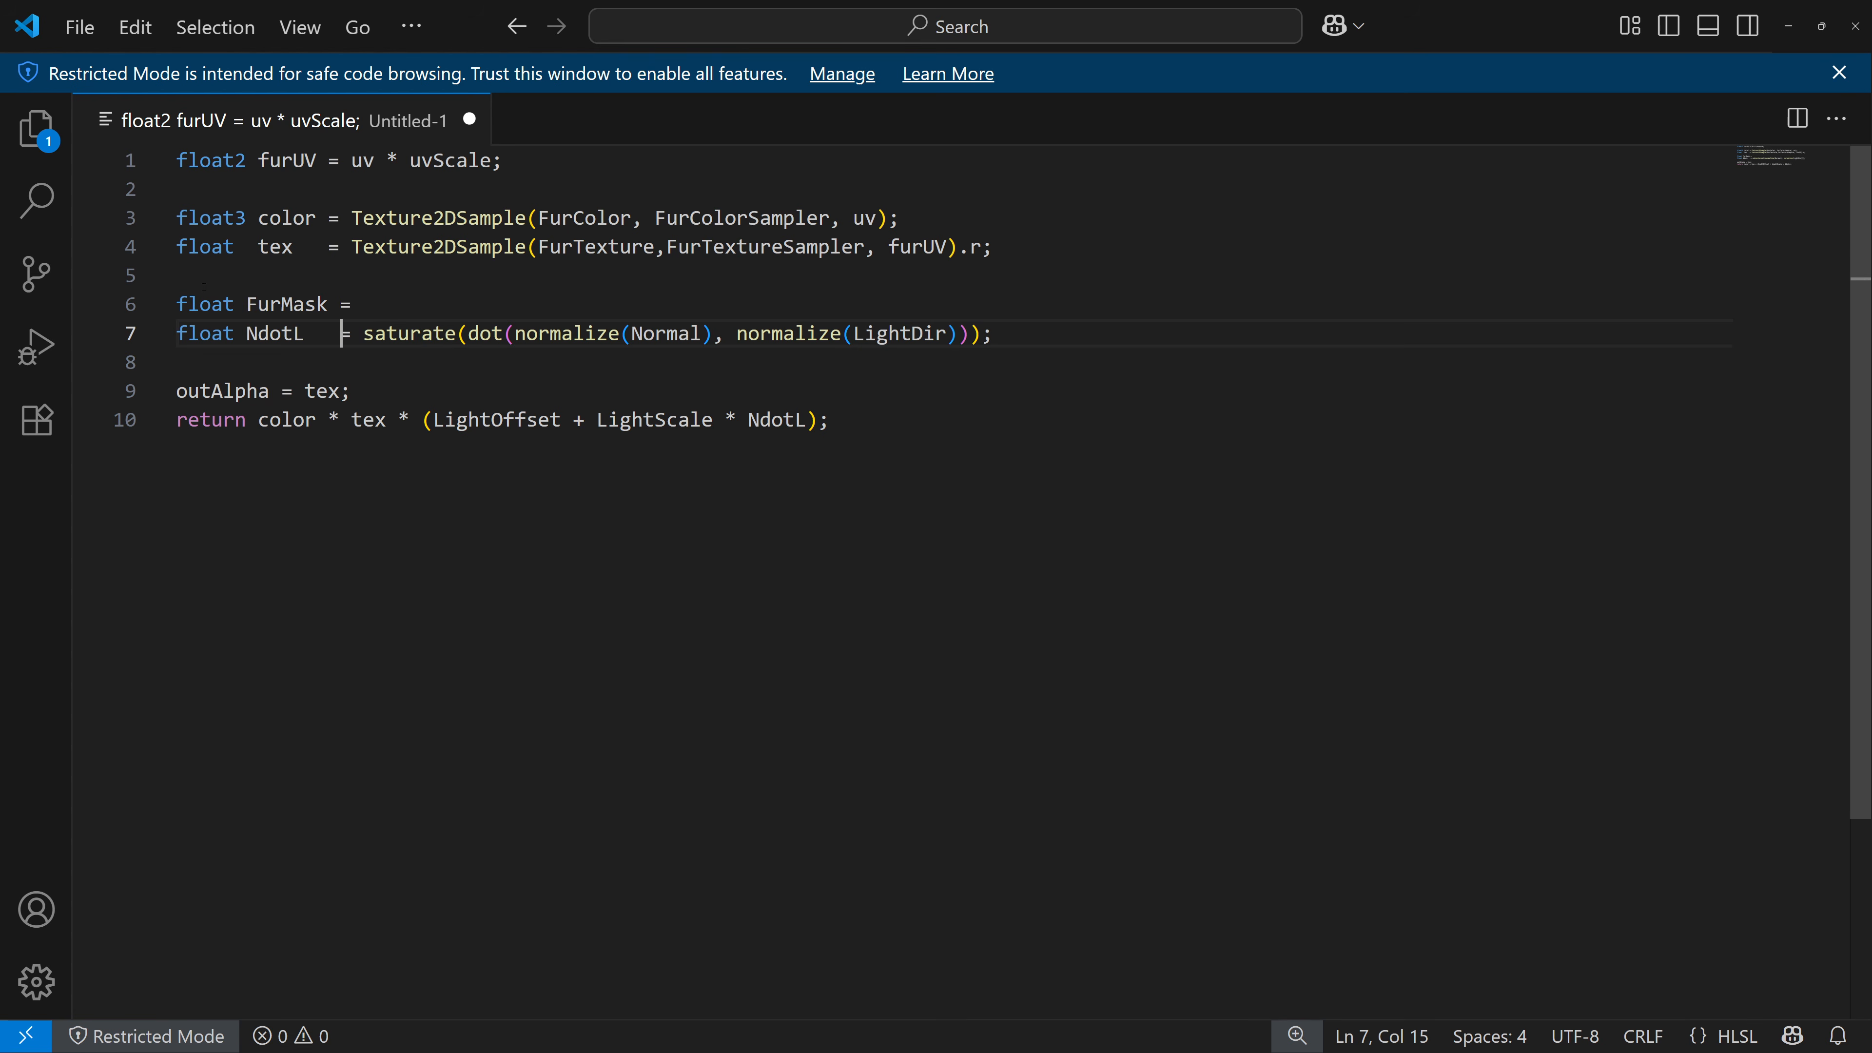
key("Up")
key("End")
type("saturate(")
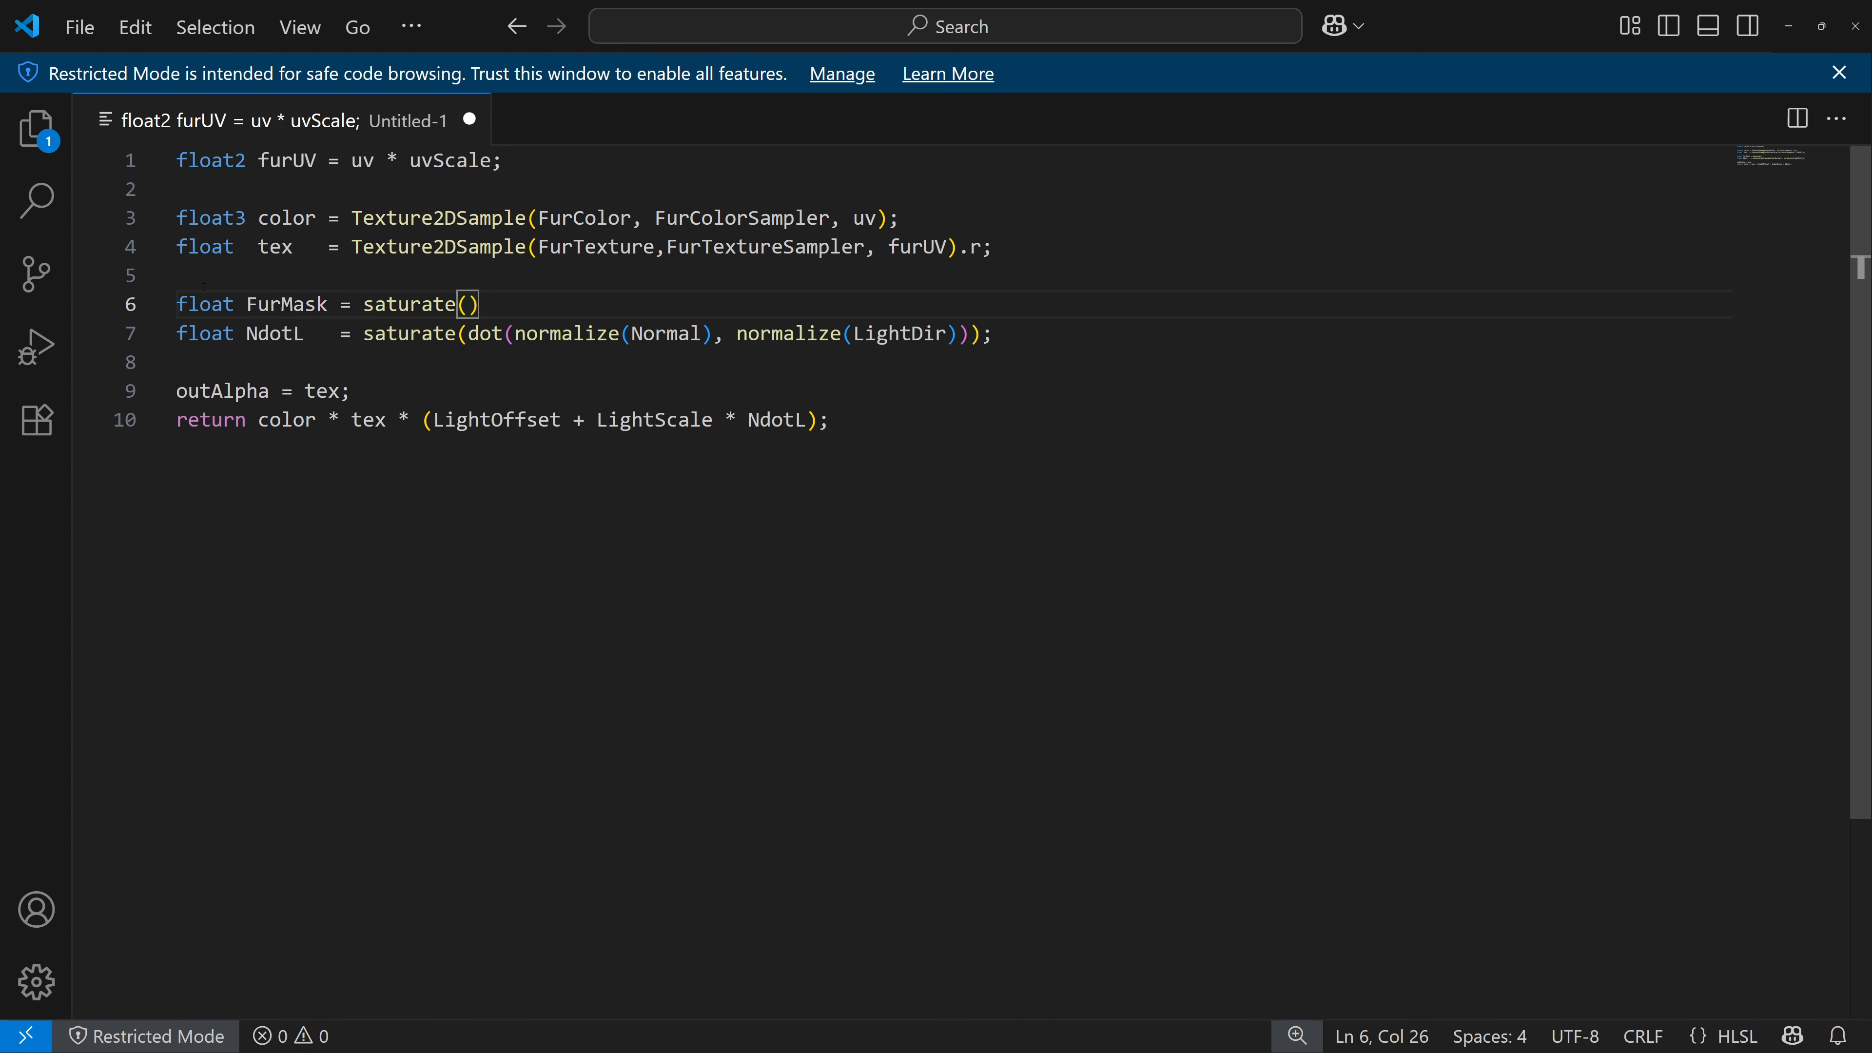
type("1.0 - Layer * ShellDistance")
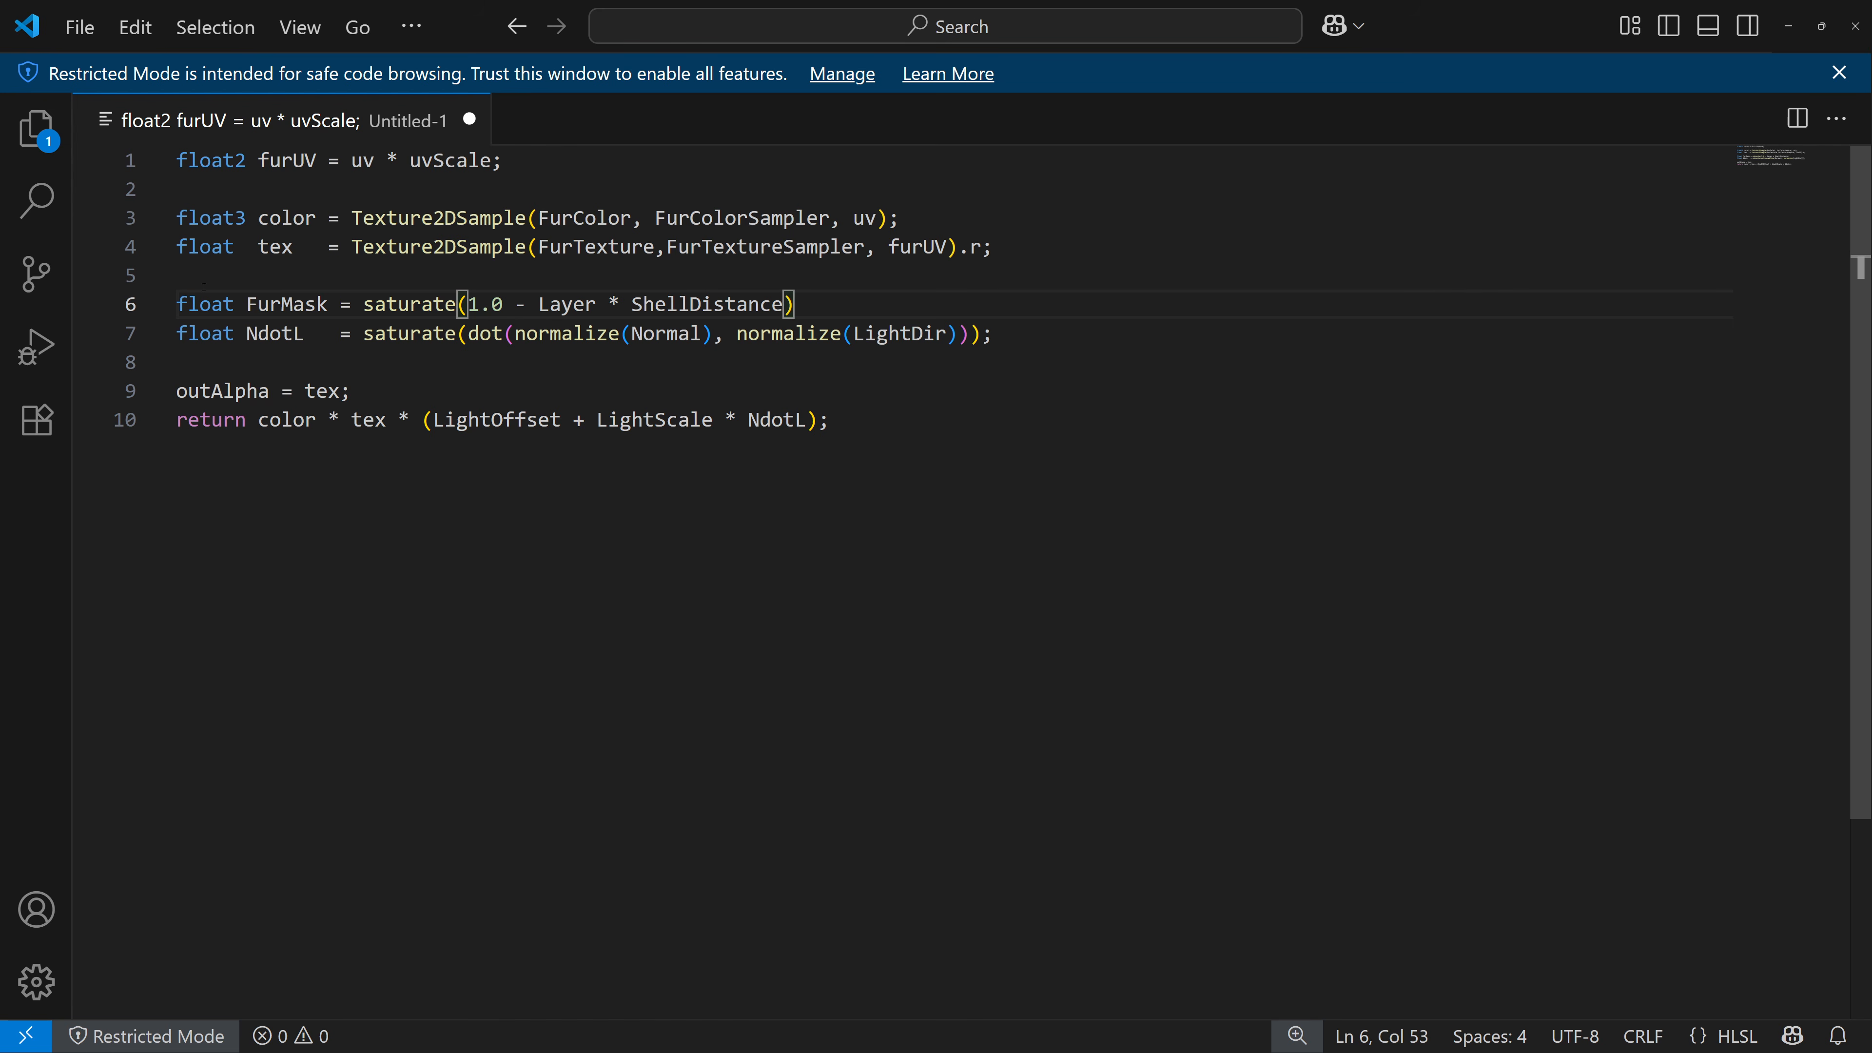
type(" / MaxLength")
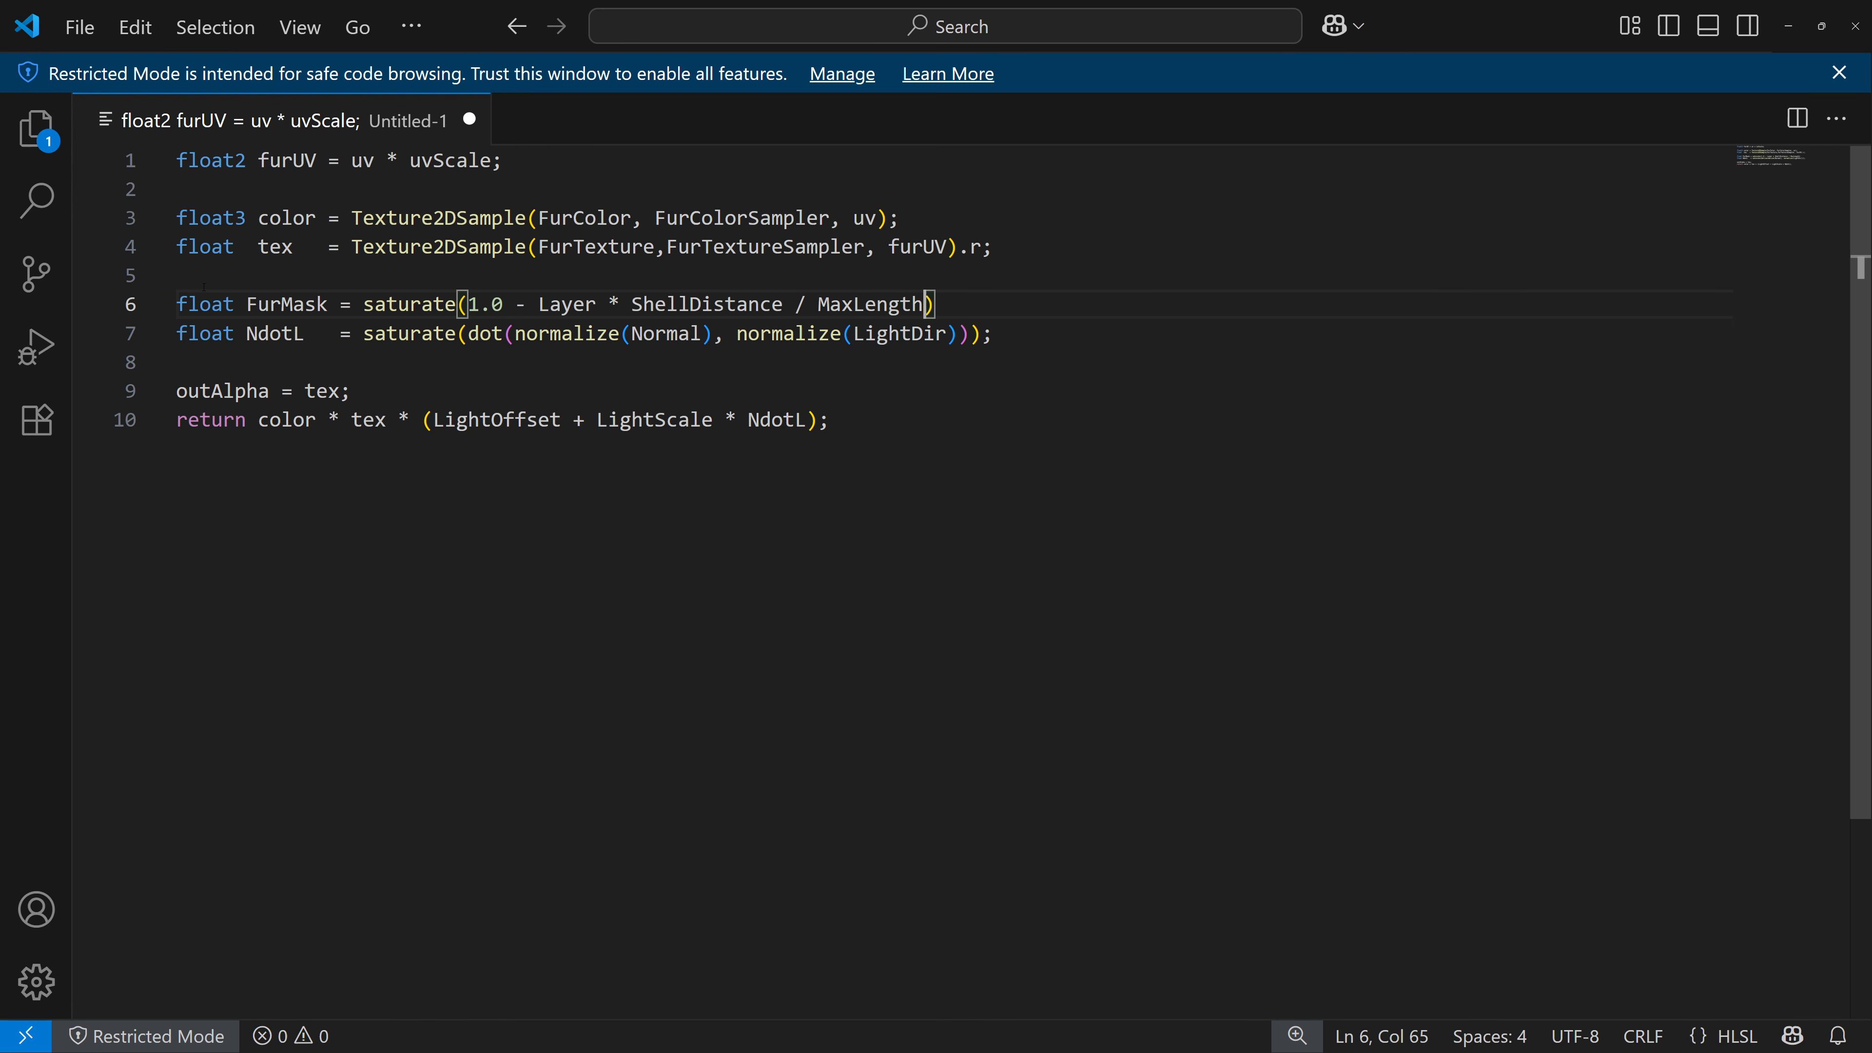
type(");")
Change the outAlpha line so it multiplies tex by FurMask.
left_click_drag(597, 306, 540, 305)
left_click(607, 304)
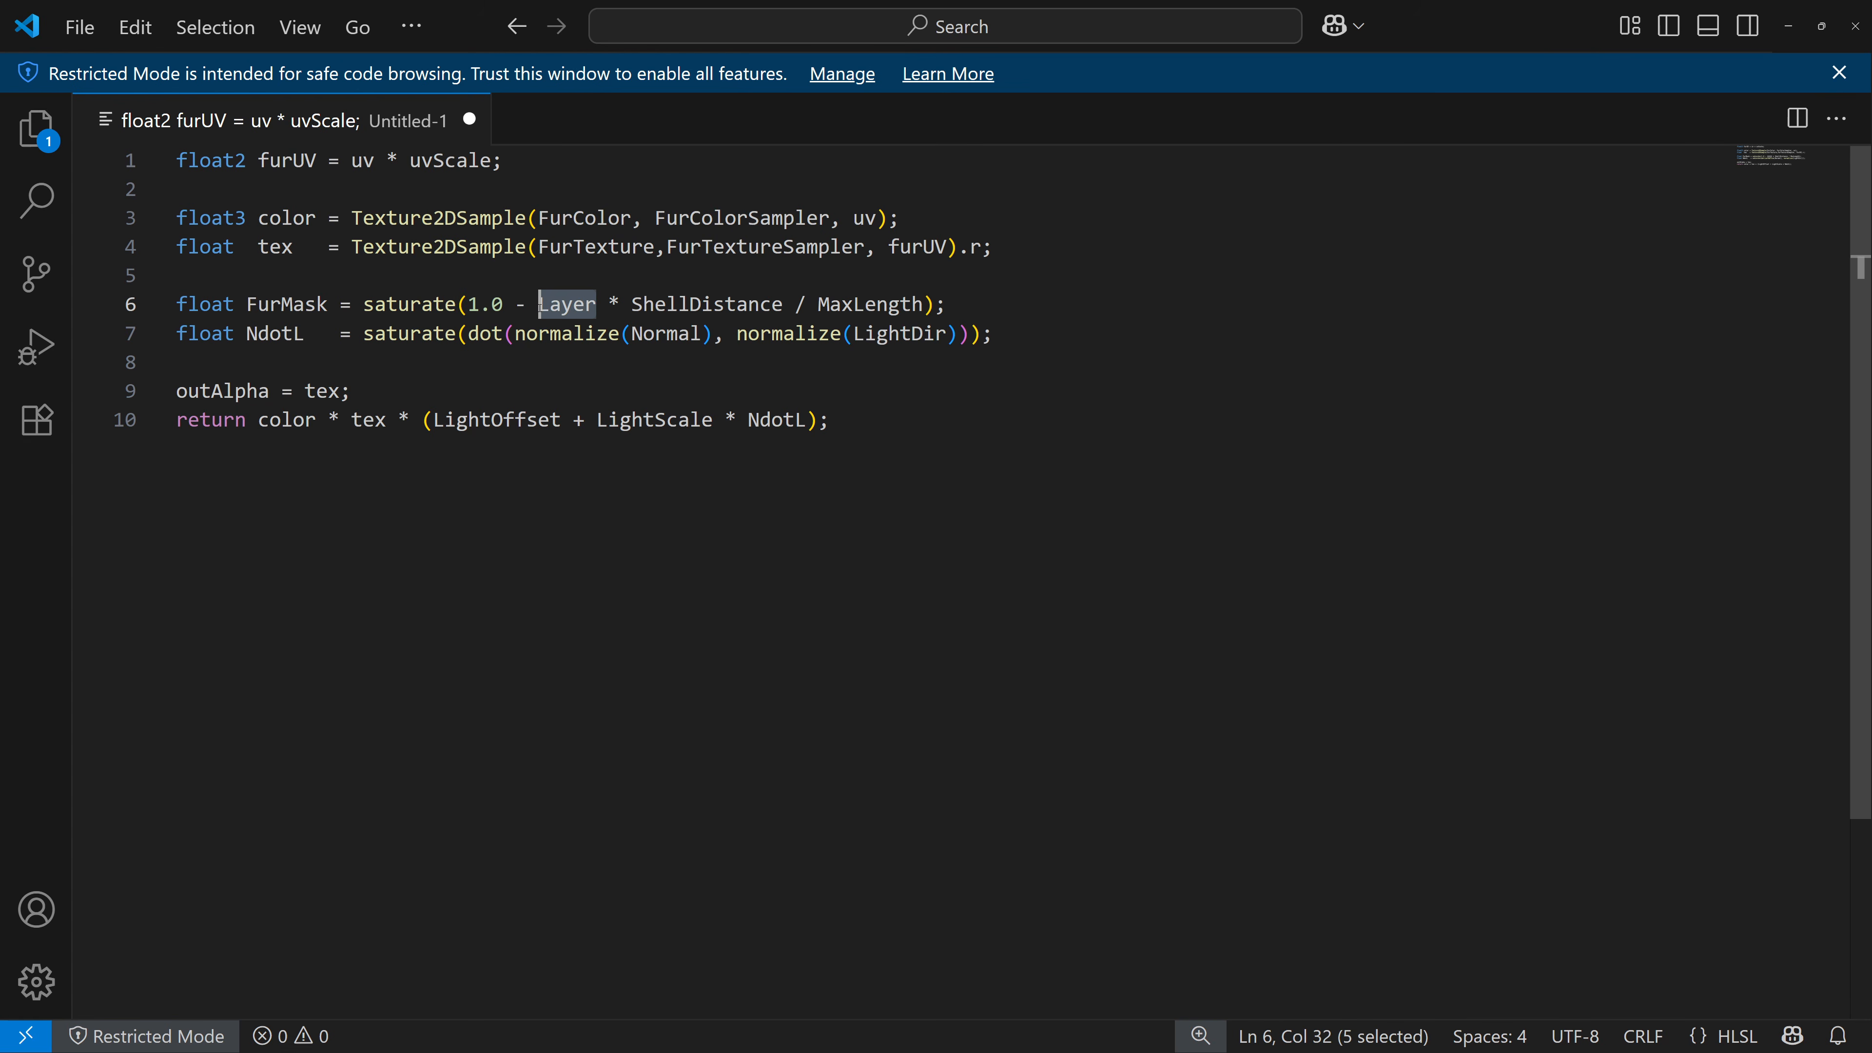
left_click(597, 306)
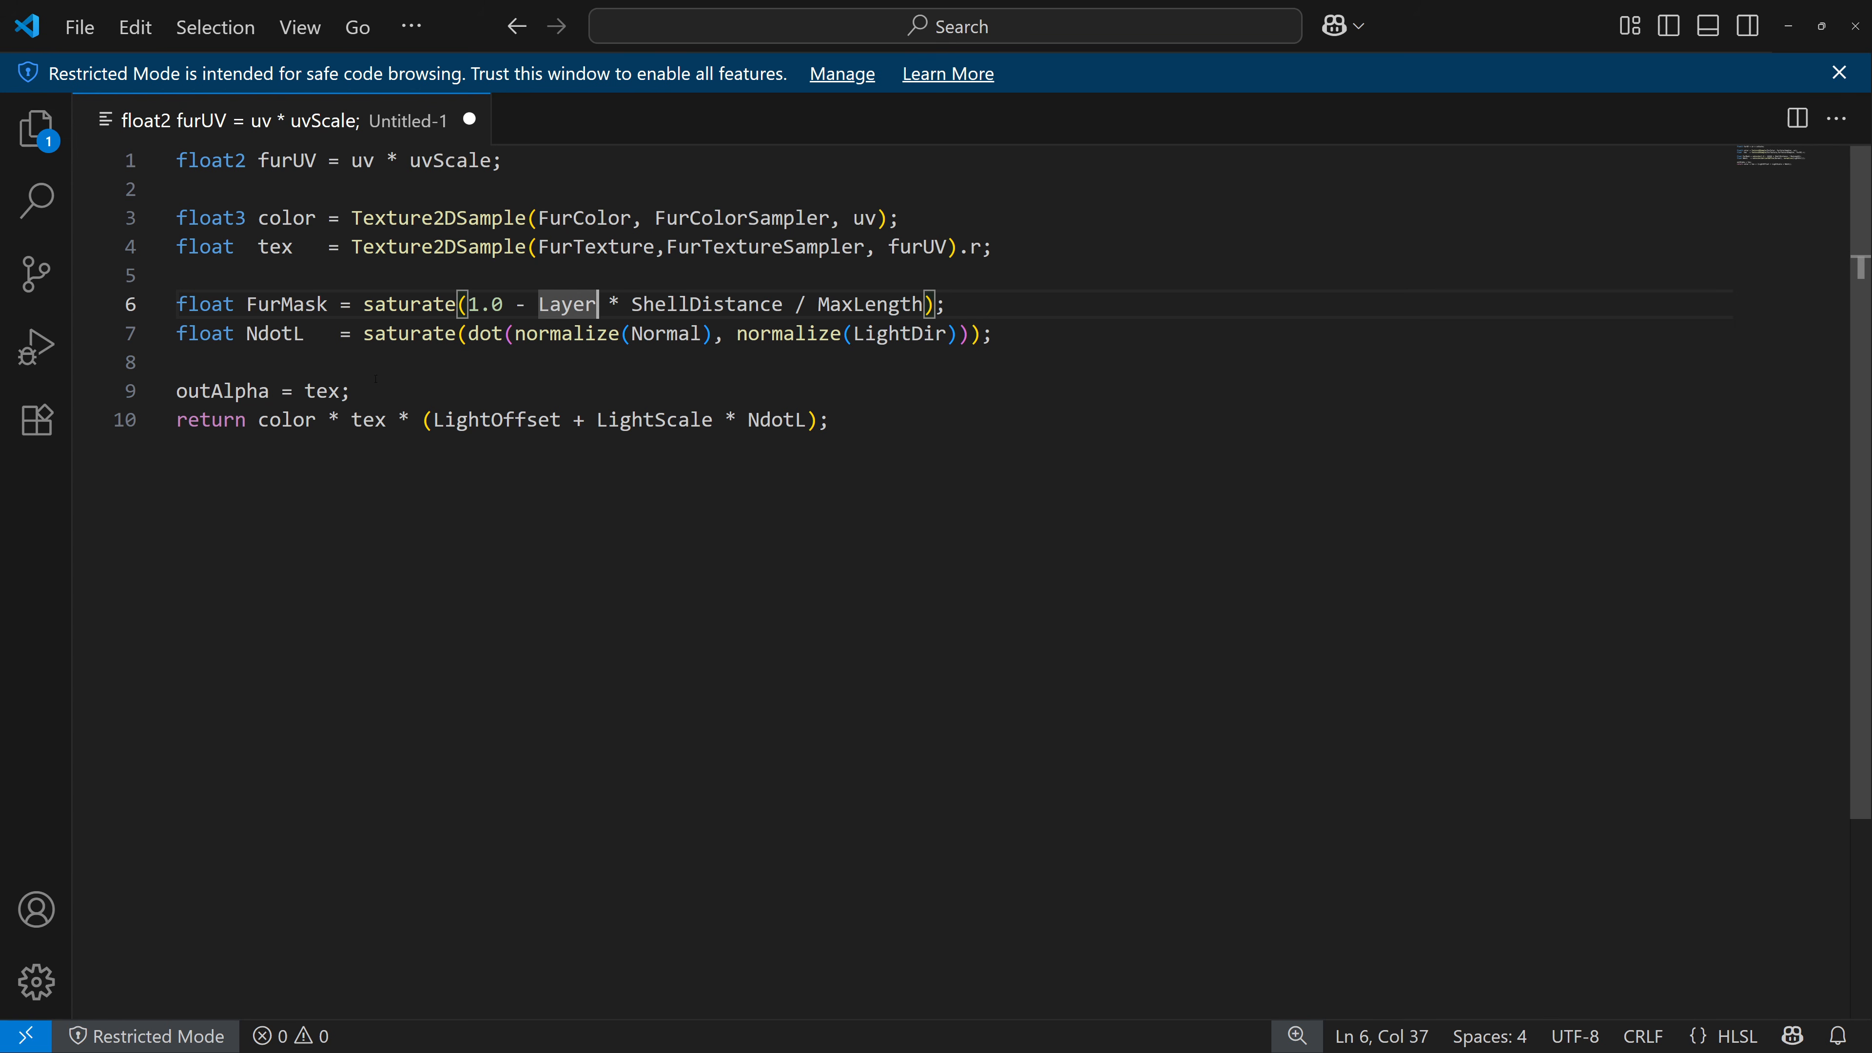
left_click(305, 390)
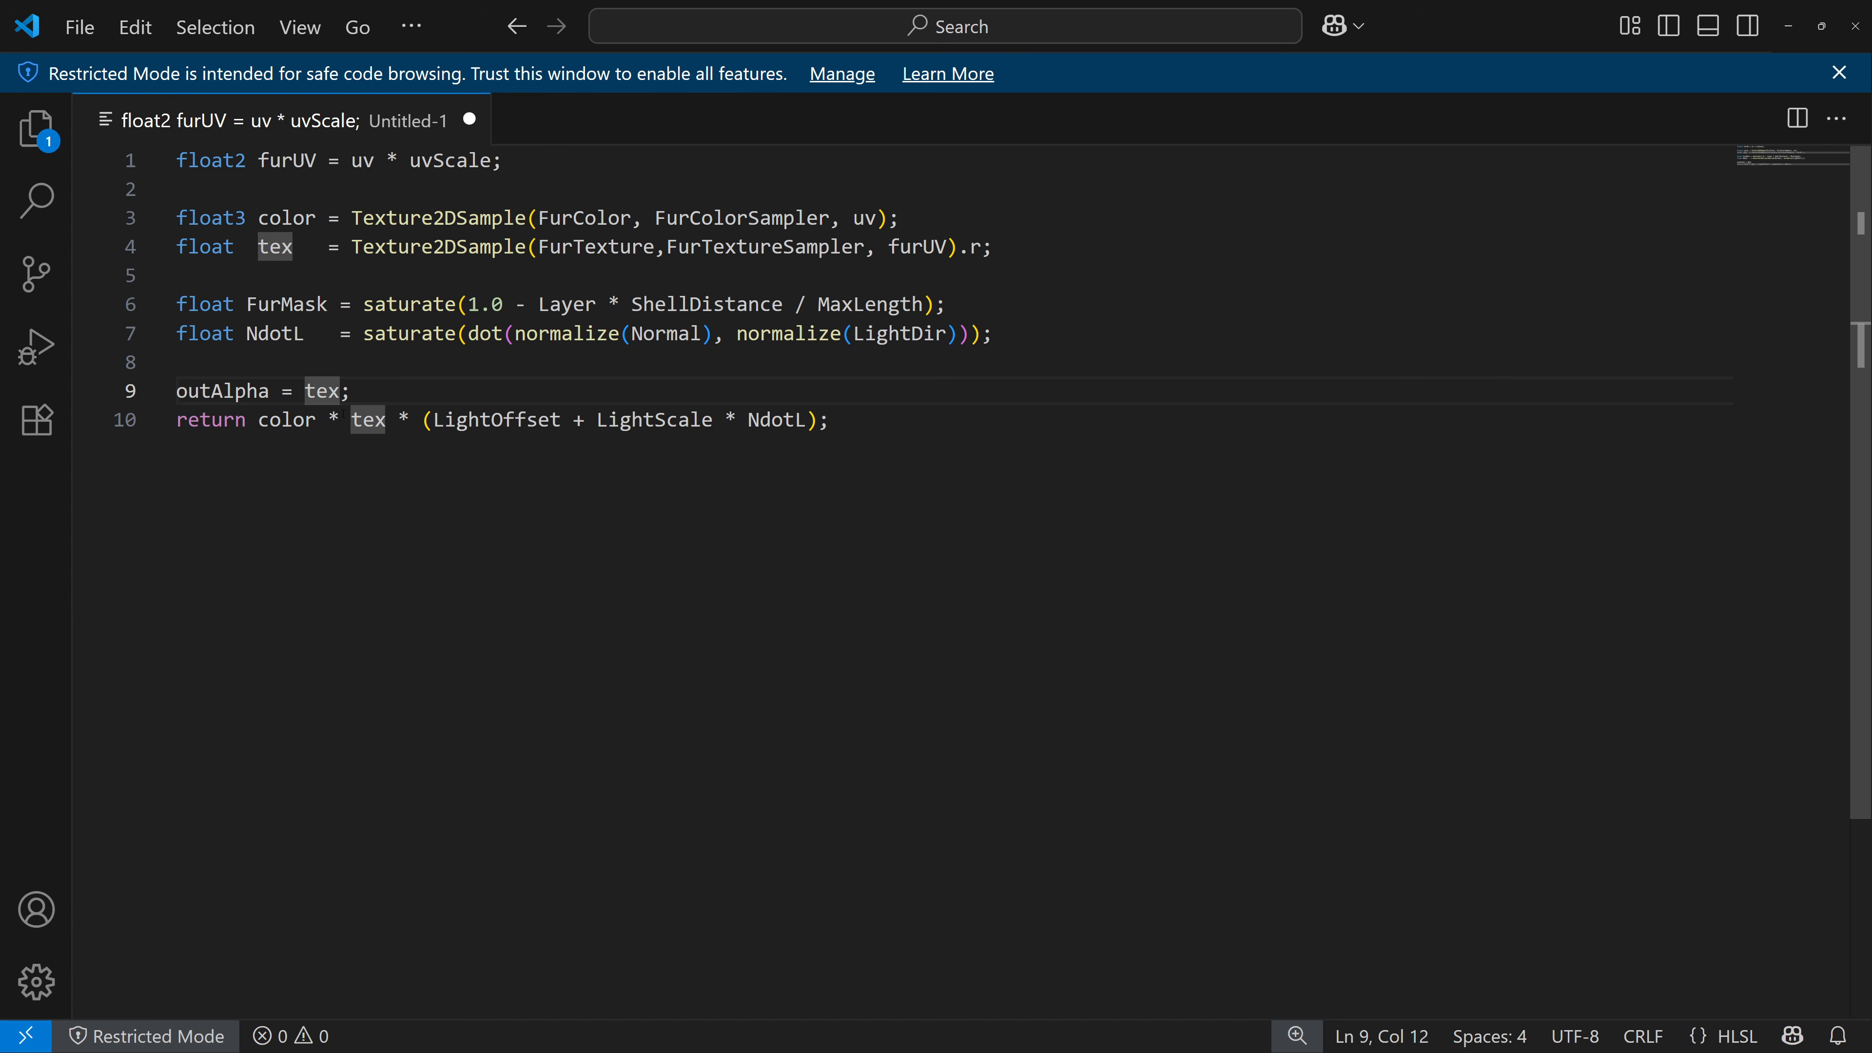
type("FurMask *")
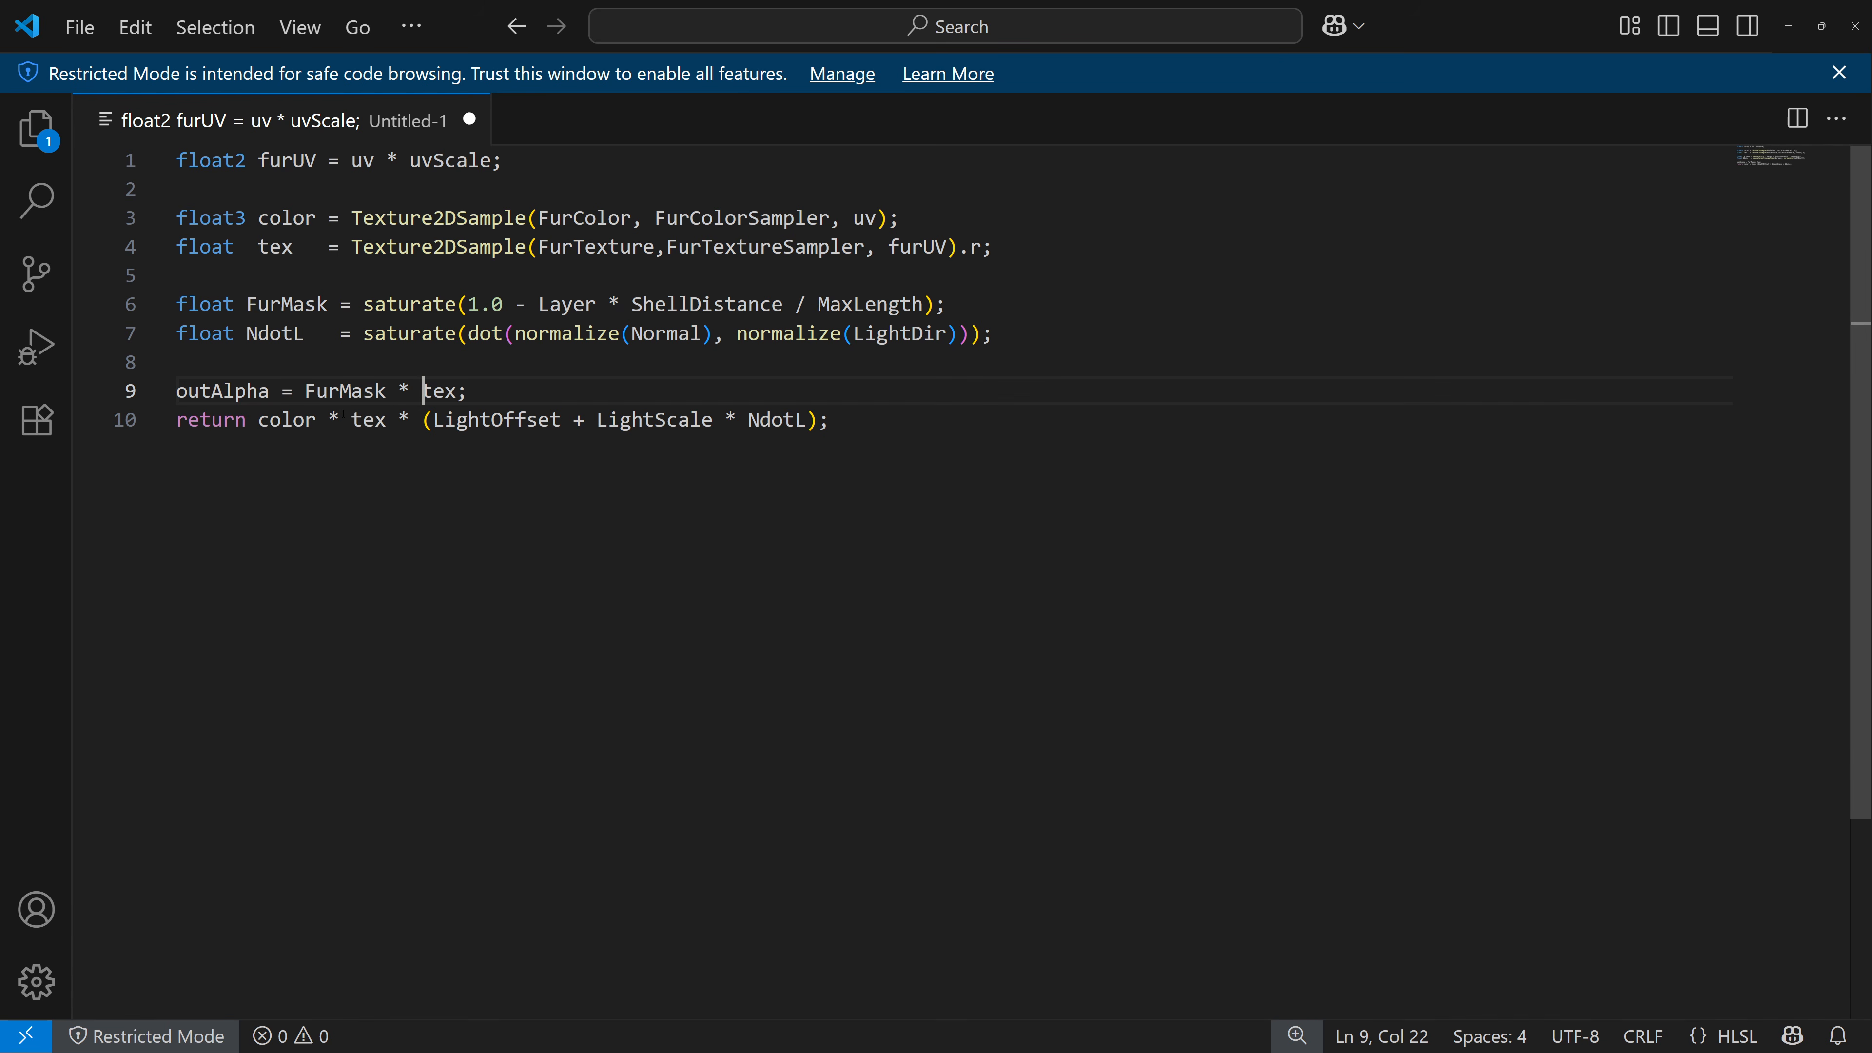
Open the M_ShellTexturing material and add a new Custom node input named Layer.
key("ctrl+a")
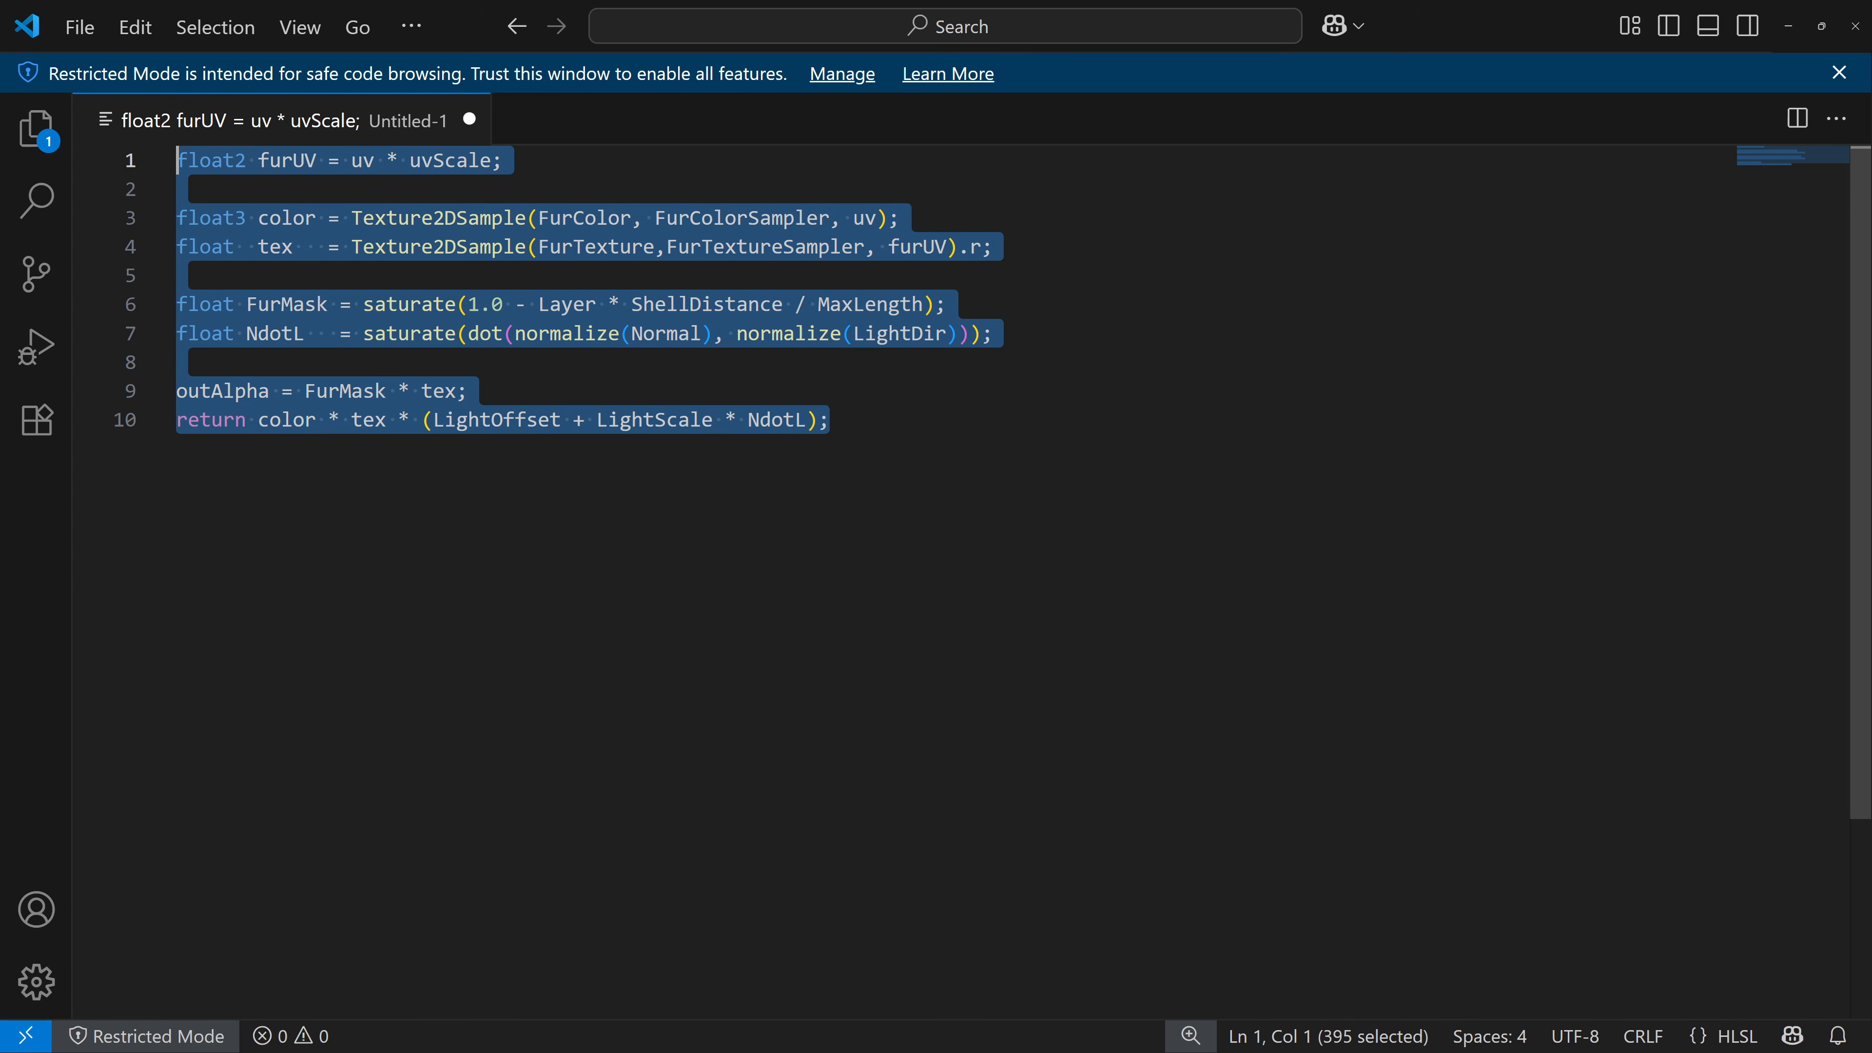
left_click(1787, 14)
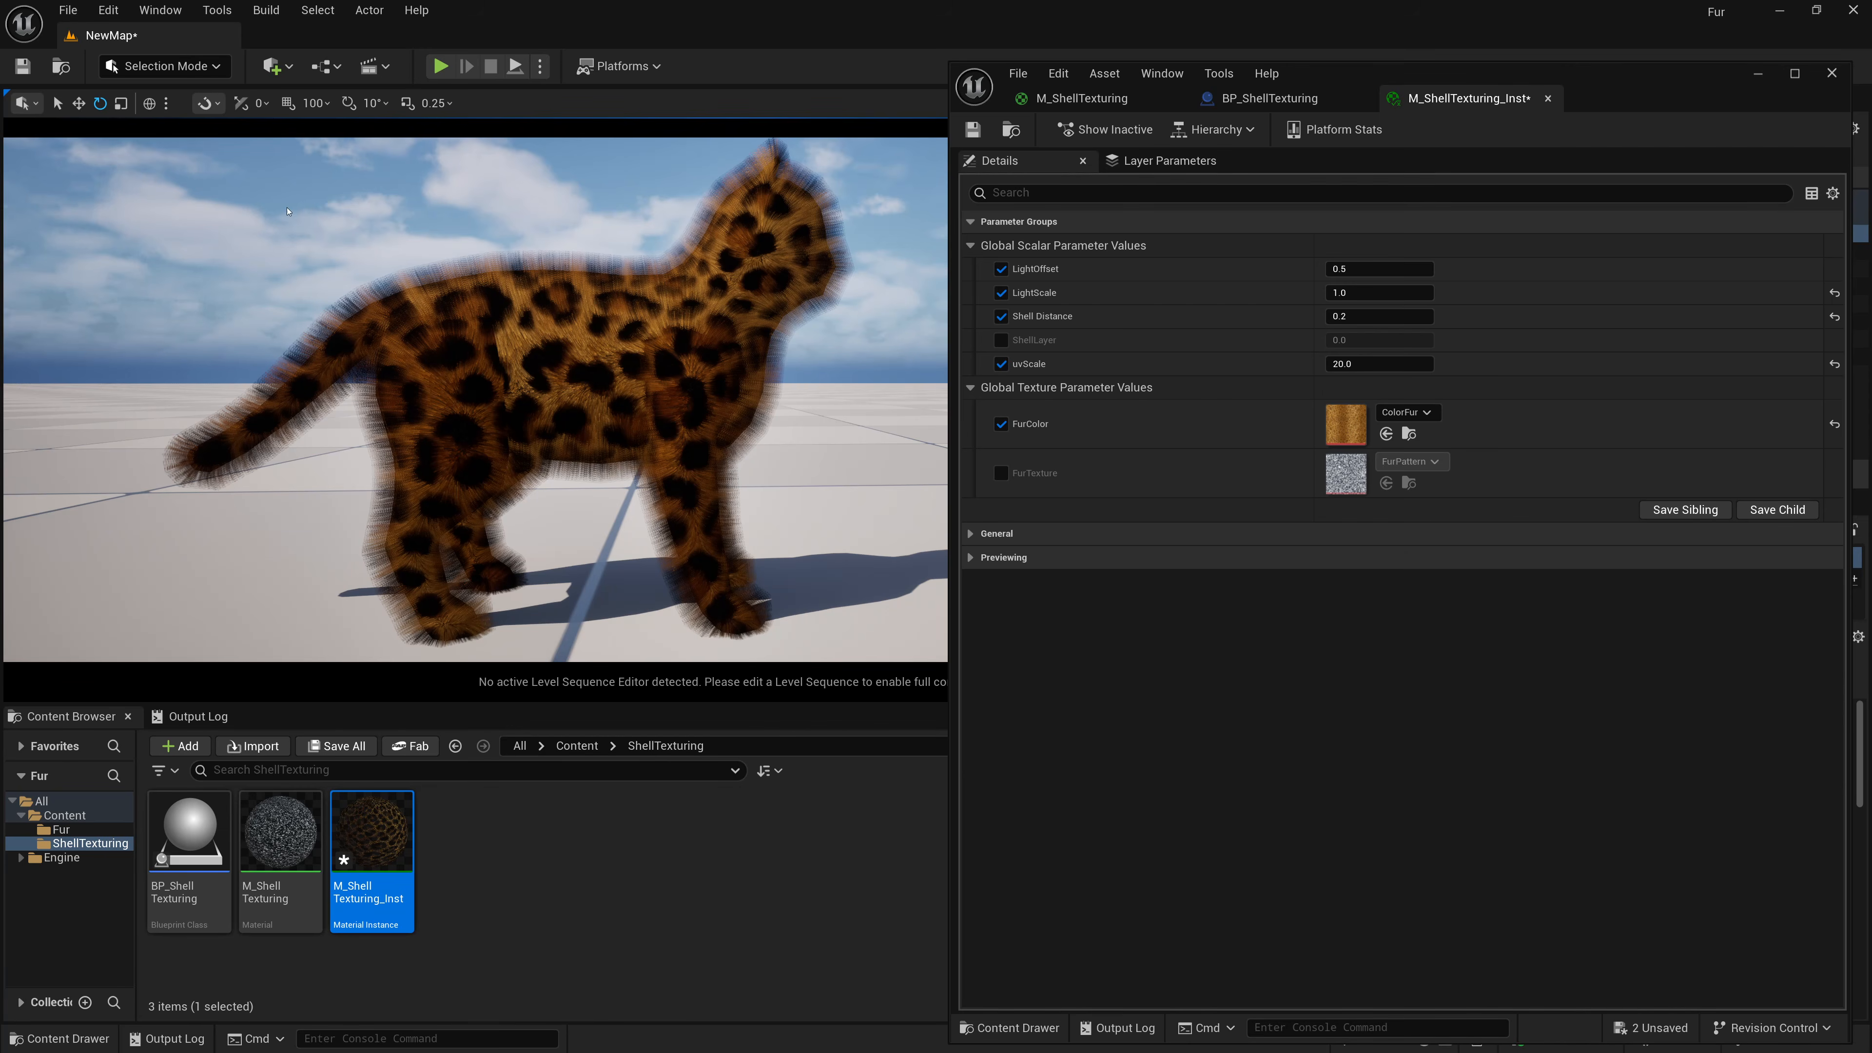
double_click(279, 831)
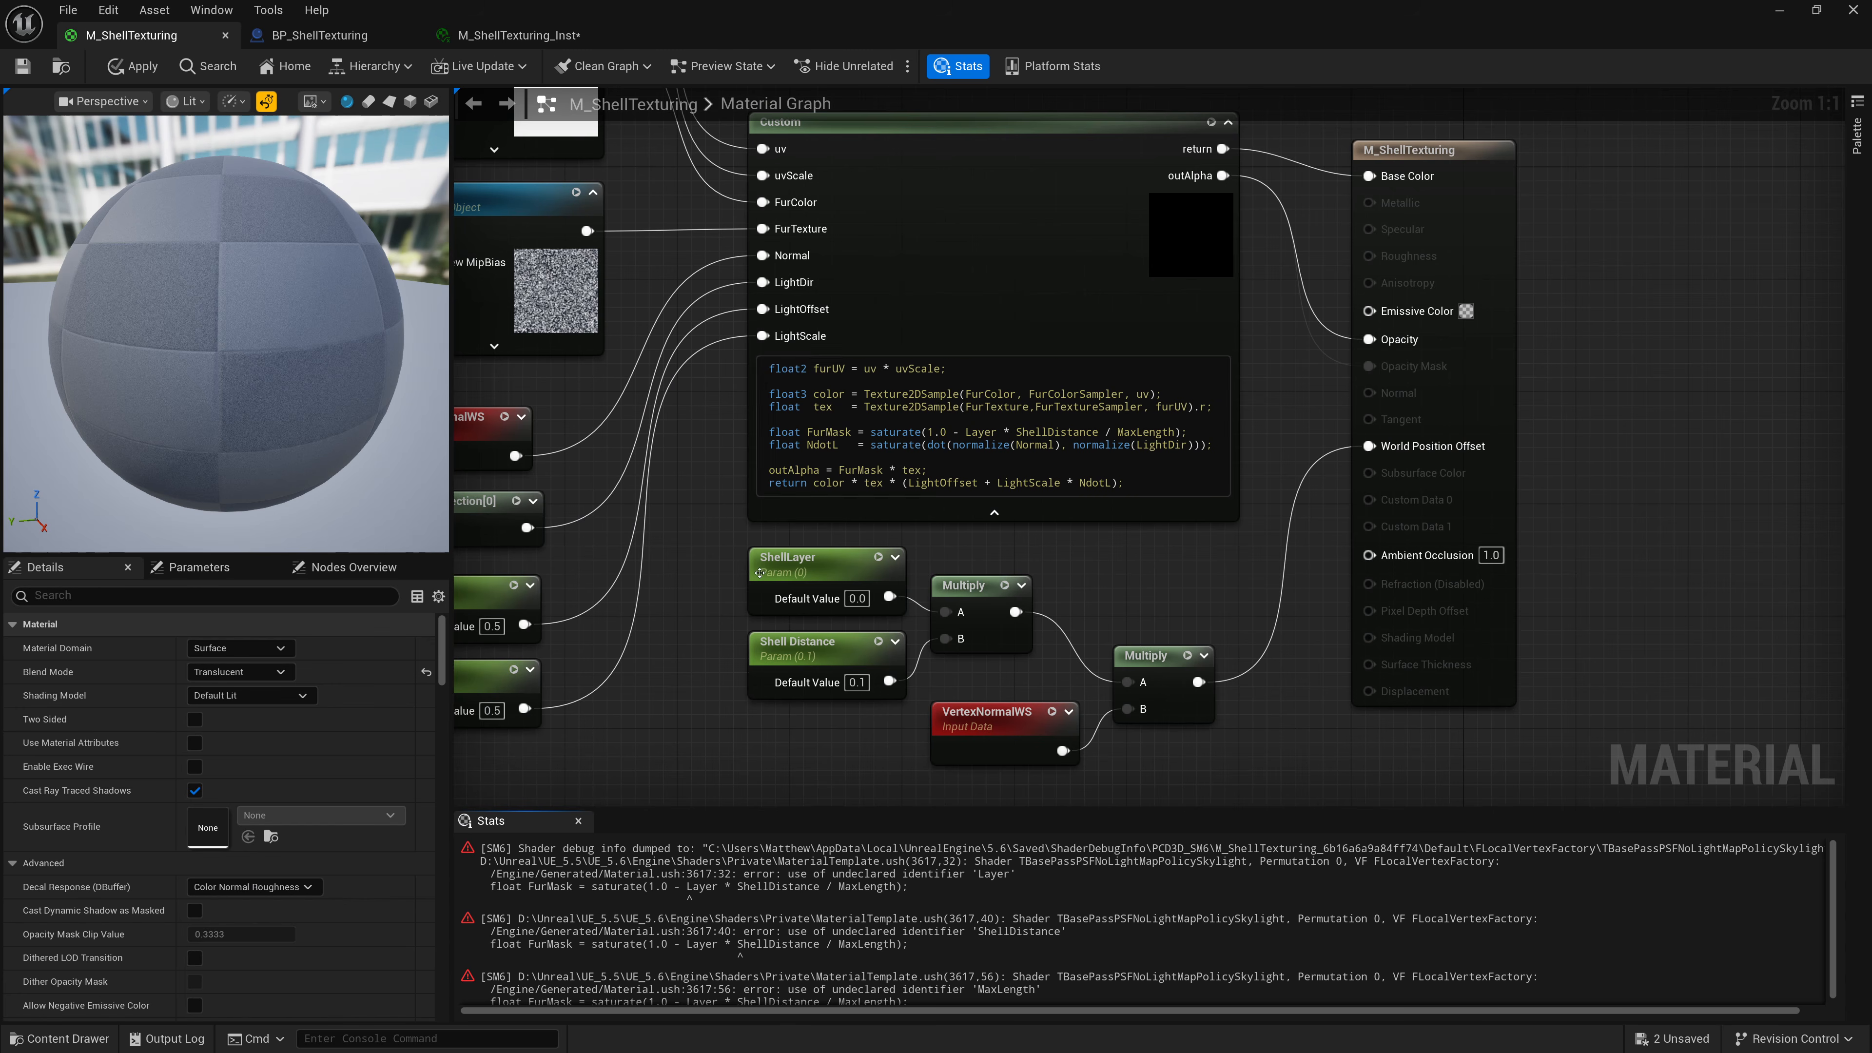
right_click_drag(759, 573, 944, 495)
left_click_drag(1024, 482, 981, 481)
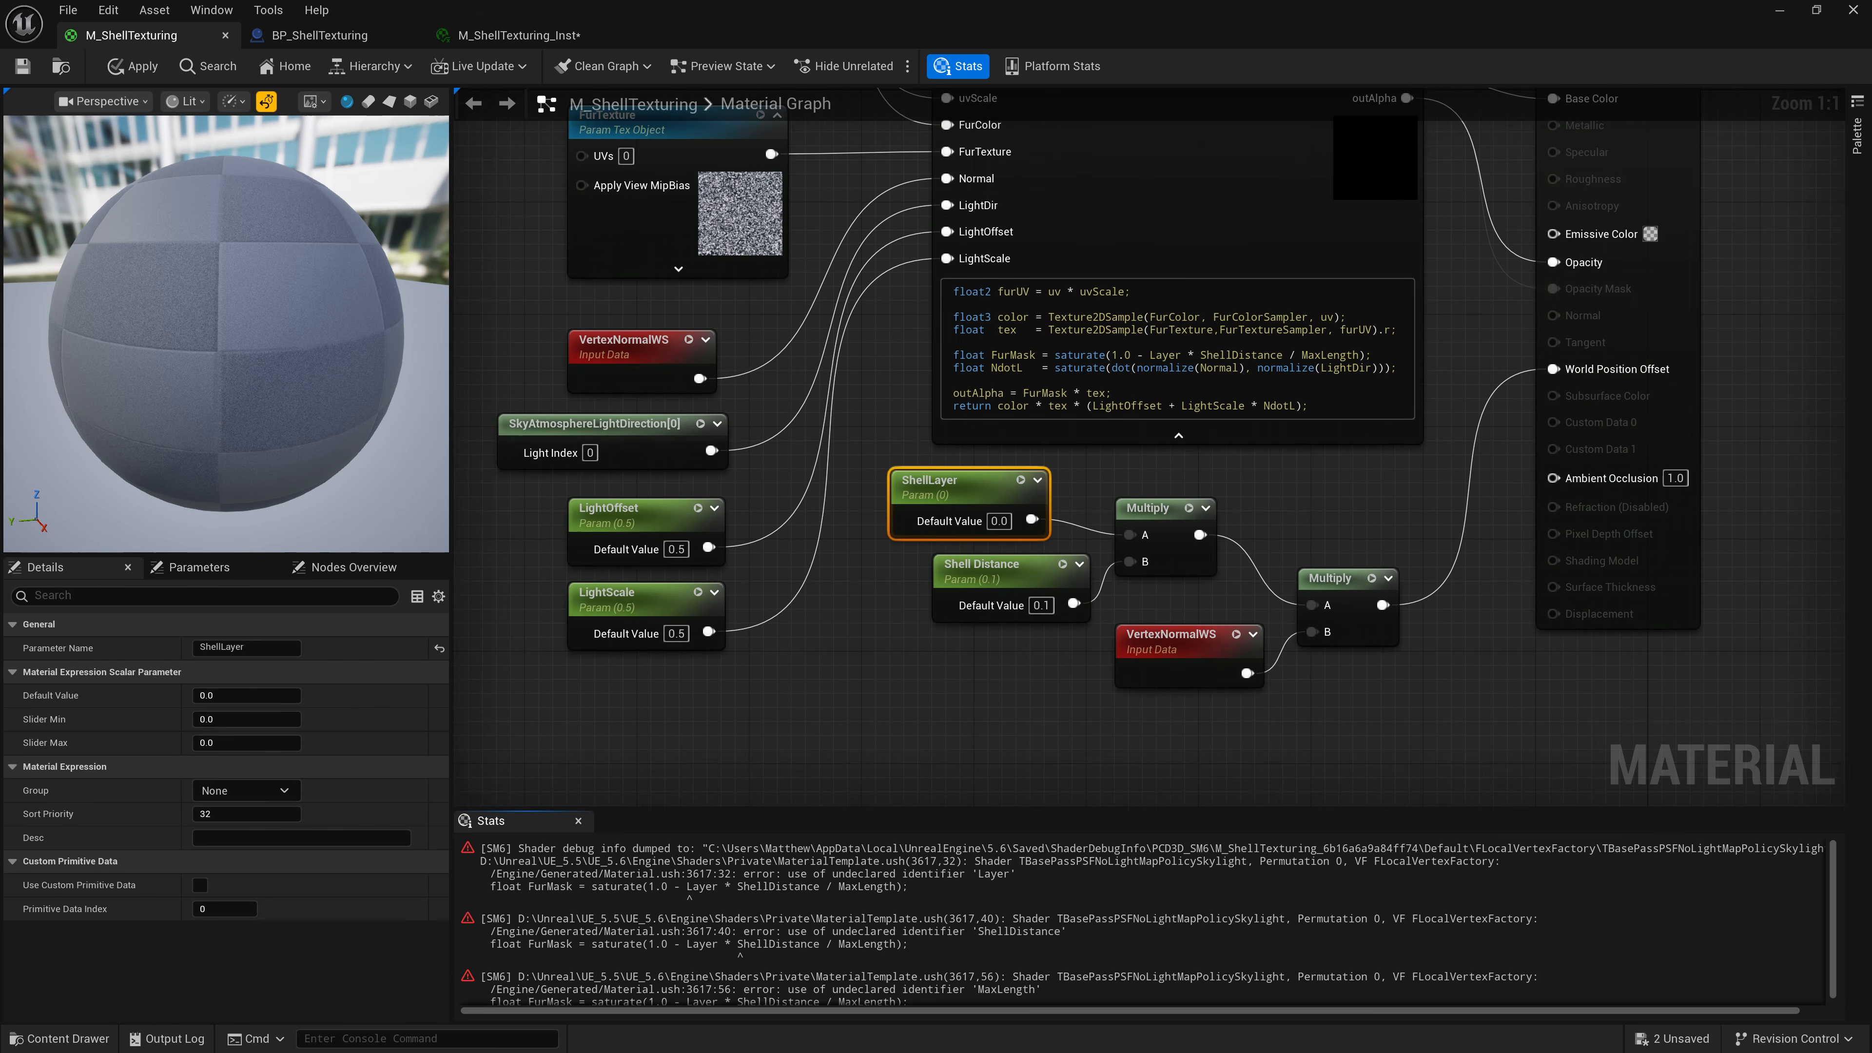
left_click(1106, 240)
left_click(303, 875)
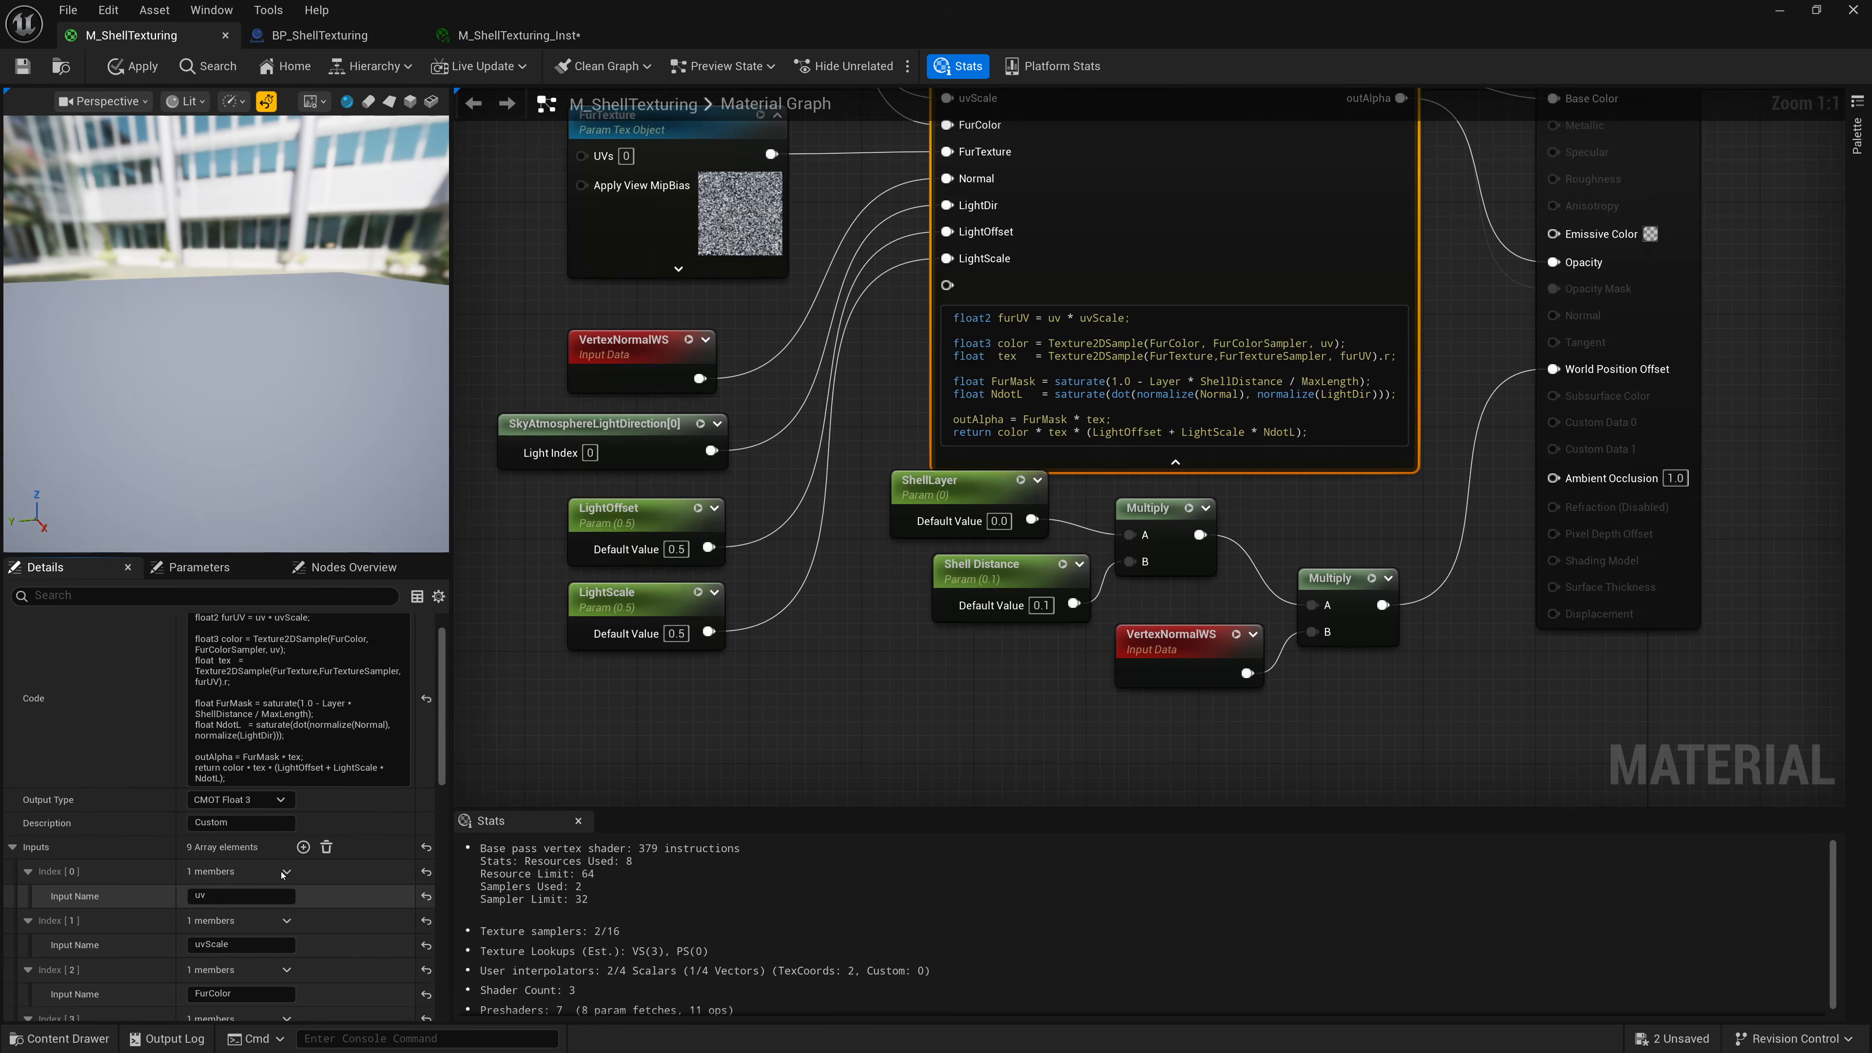
scroll(282, 878, "down", 8)
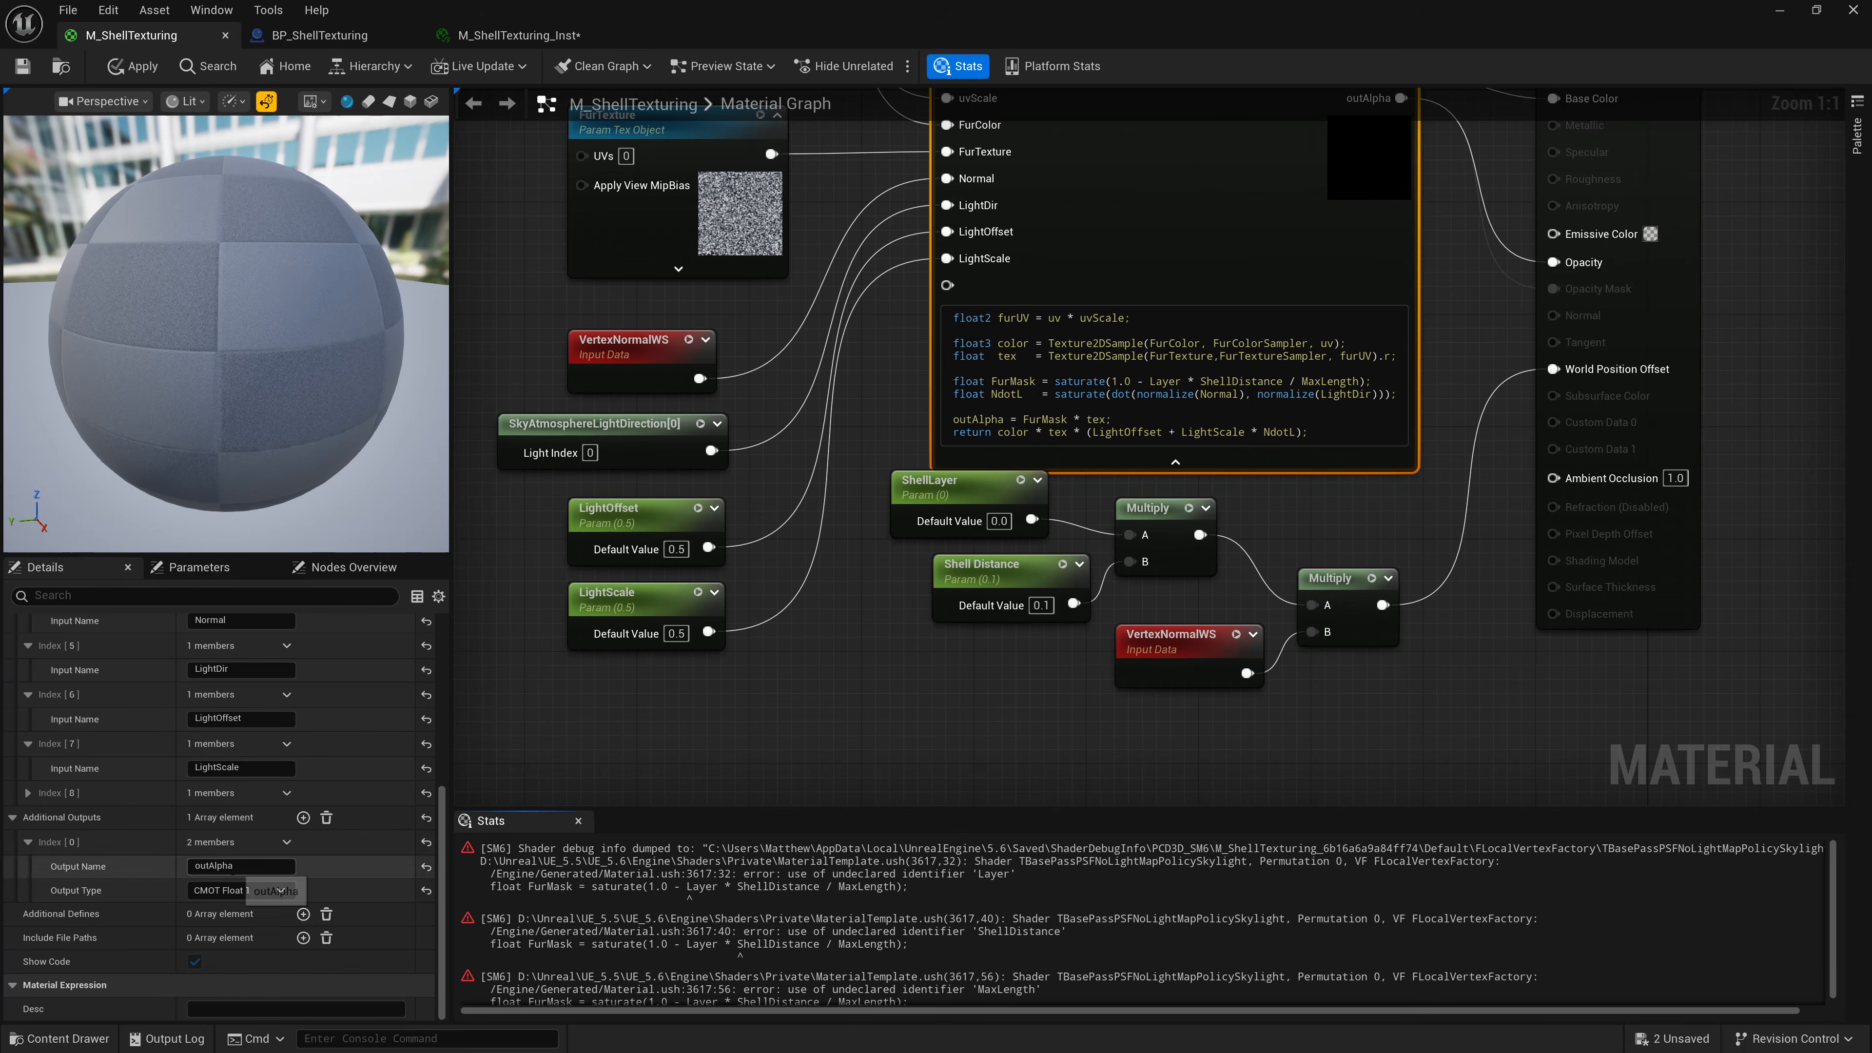
left_click(26, 793)
left_click(235, 817)
type("Layer")
key("Return")
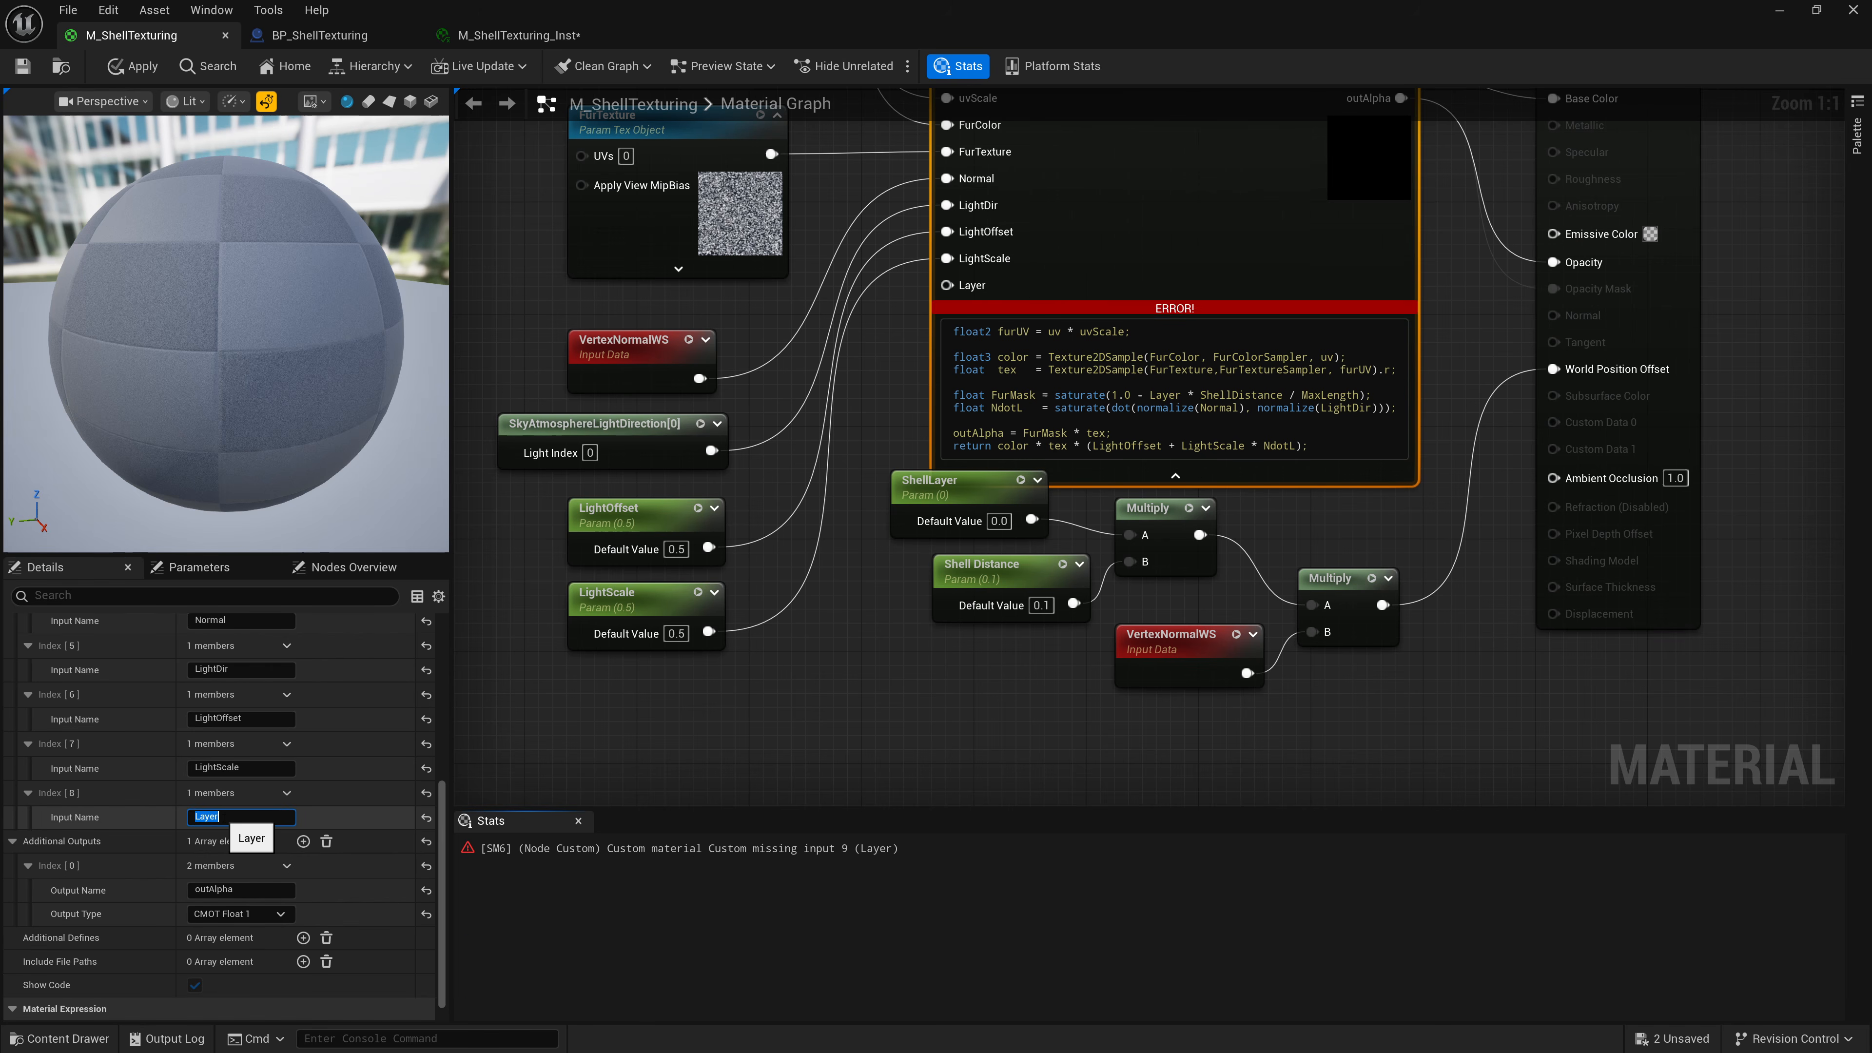
Wire the ShellLayer parameter into the Layer input and add another Custom node input named MaxLength.
left_click_drag(947, 285, 1032, 520)
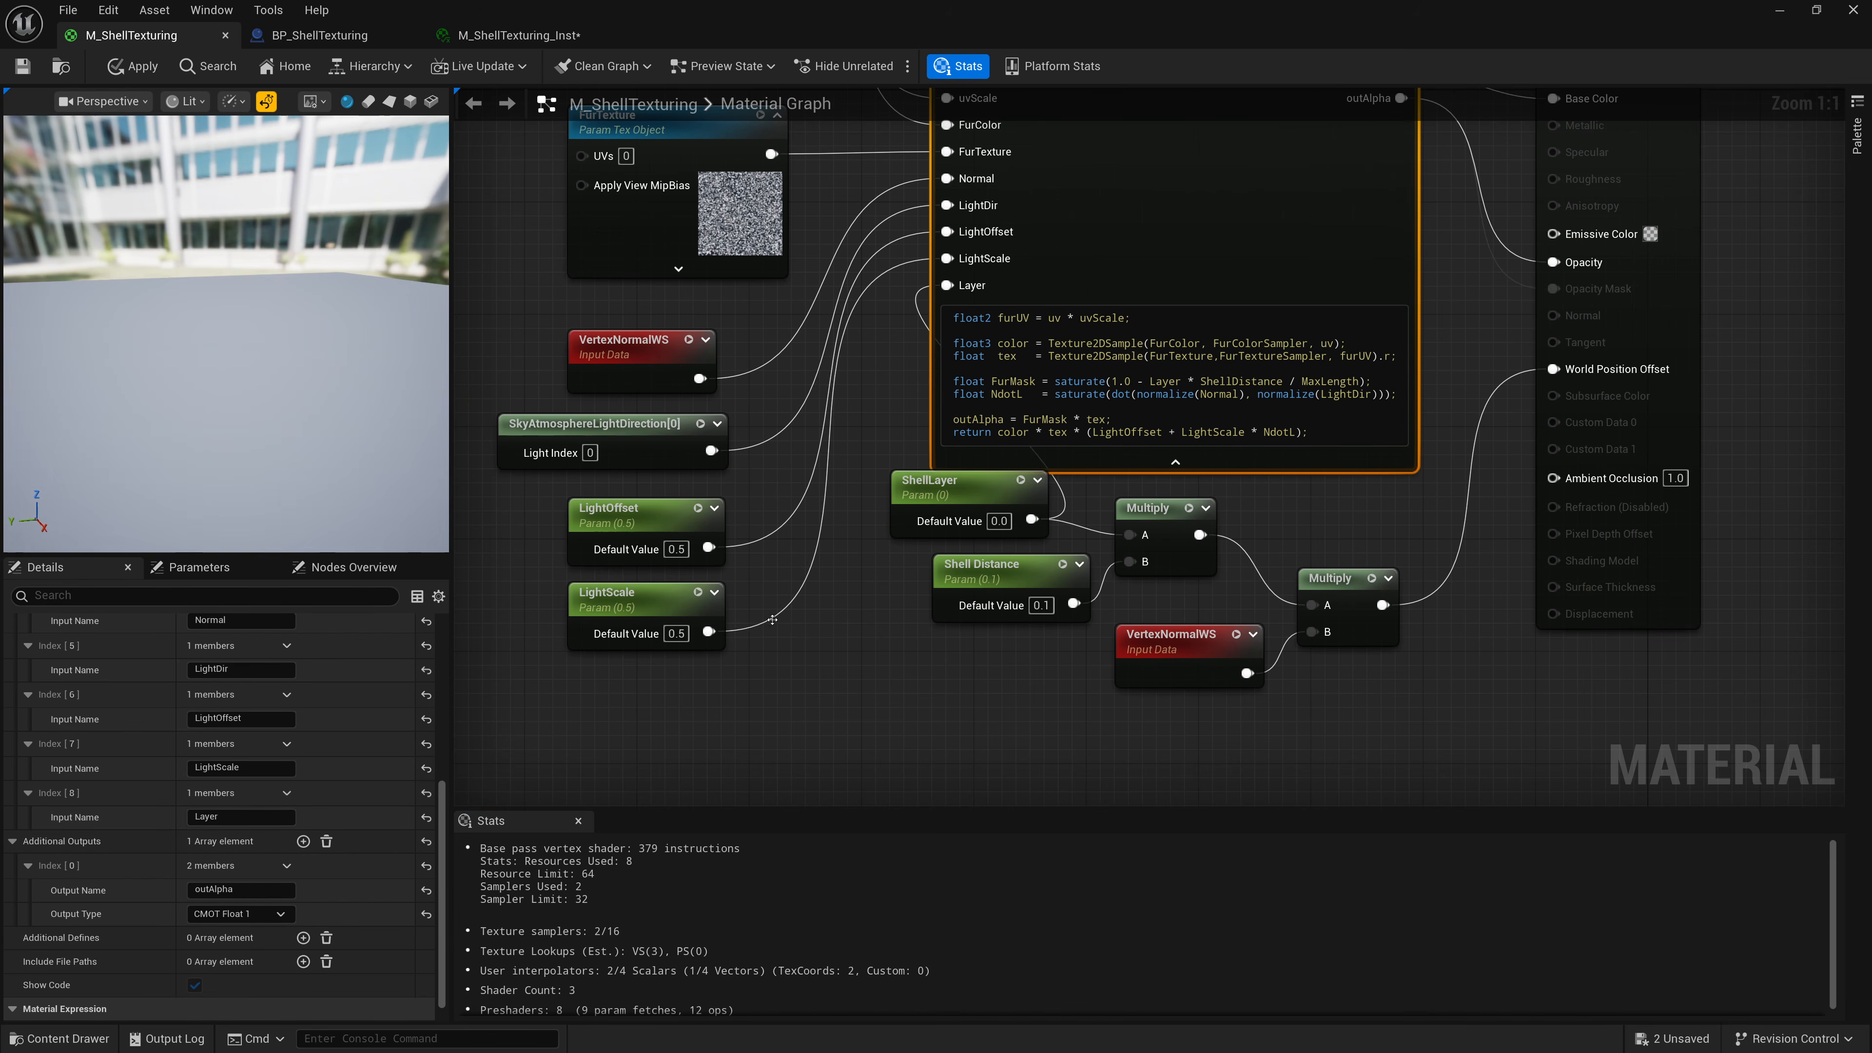
left_click_drag(929, 480, 606, 690)
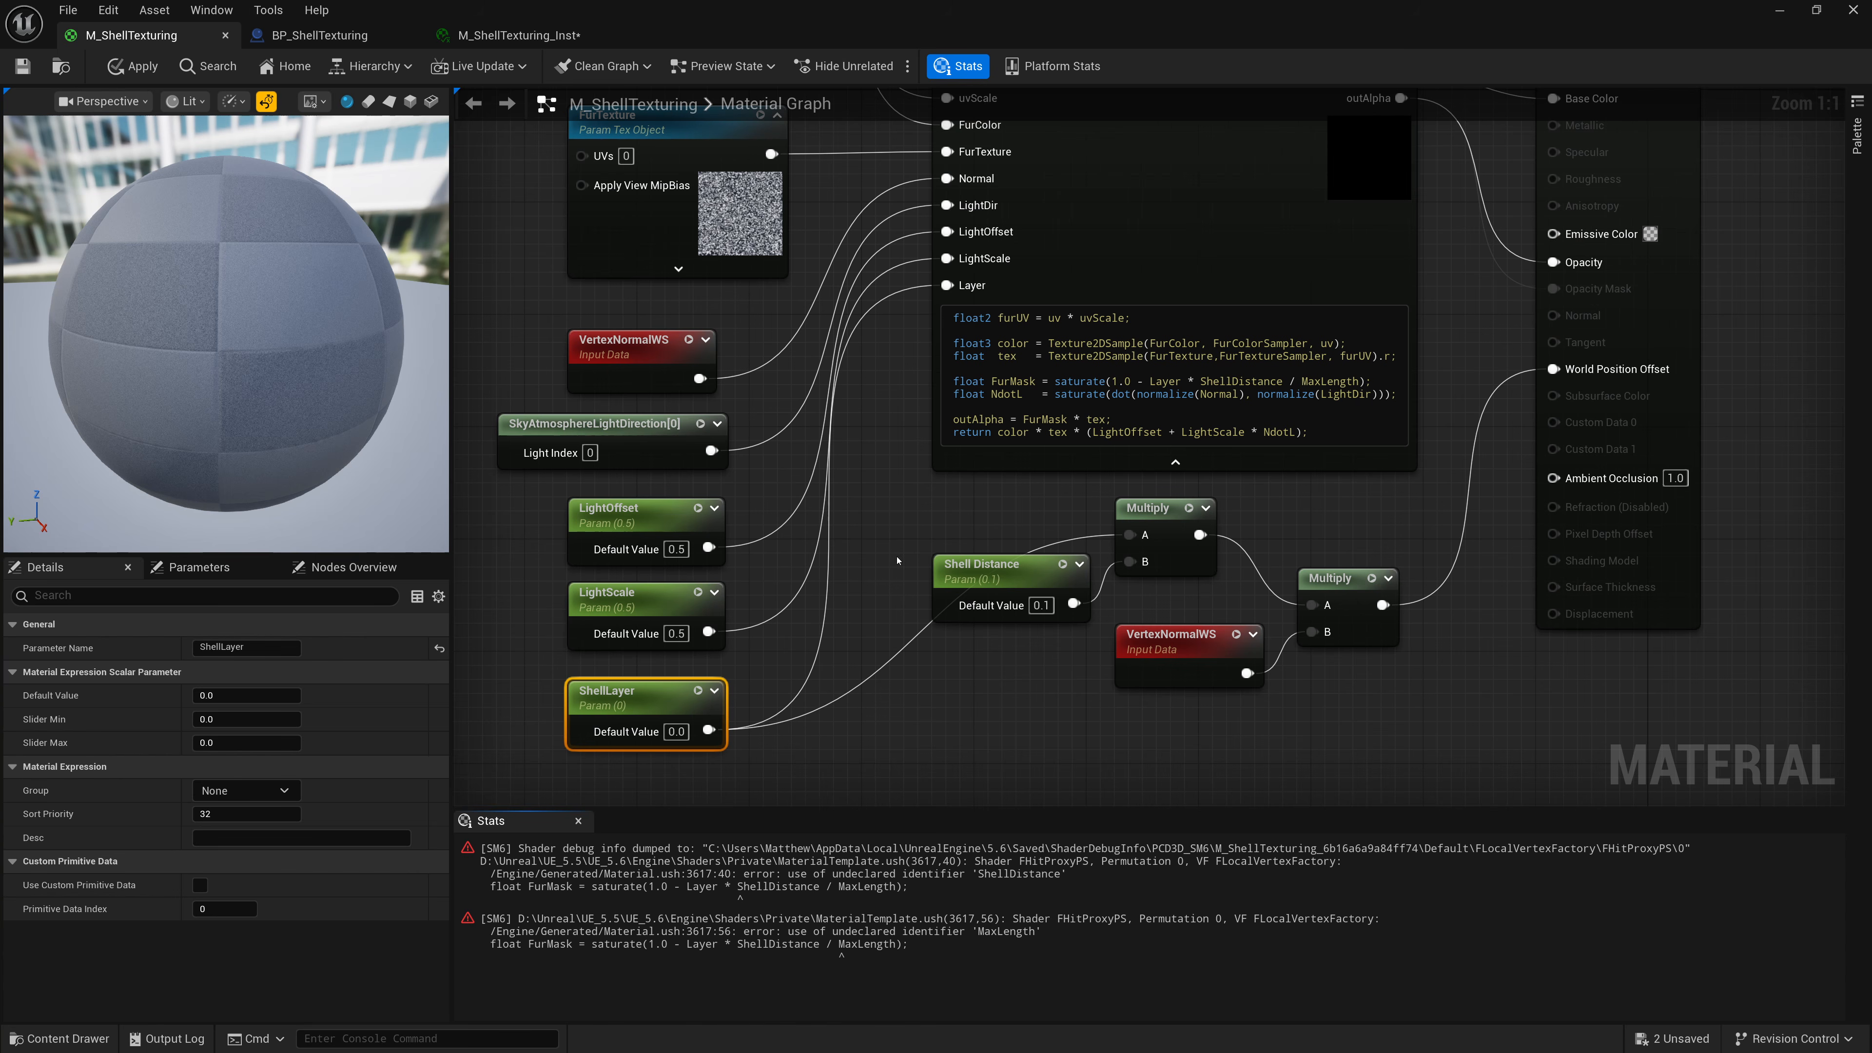
left_click(1091, 455)
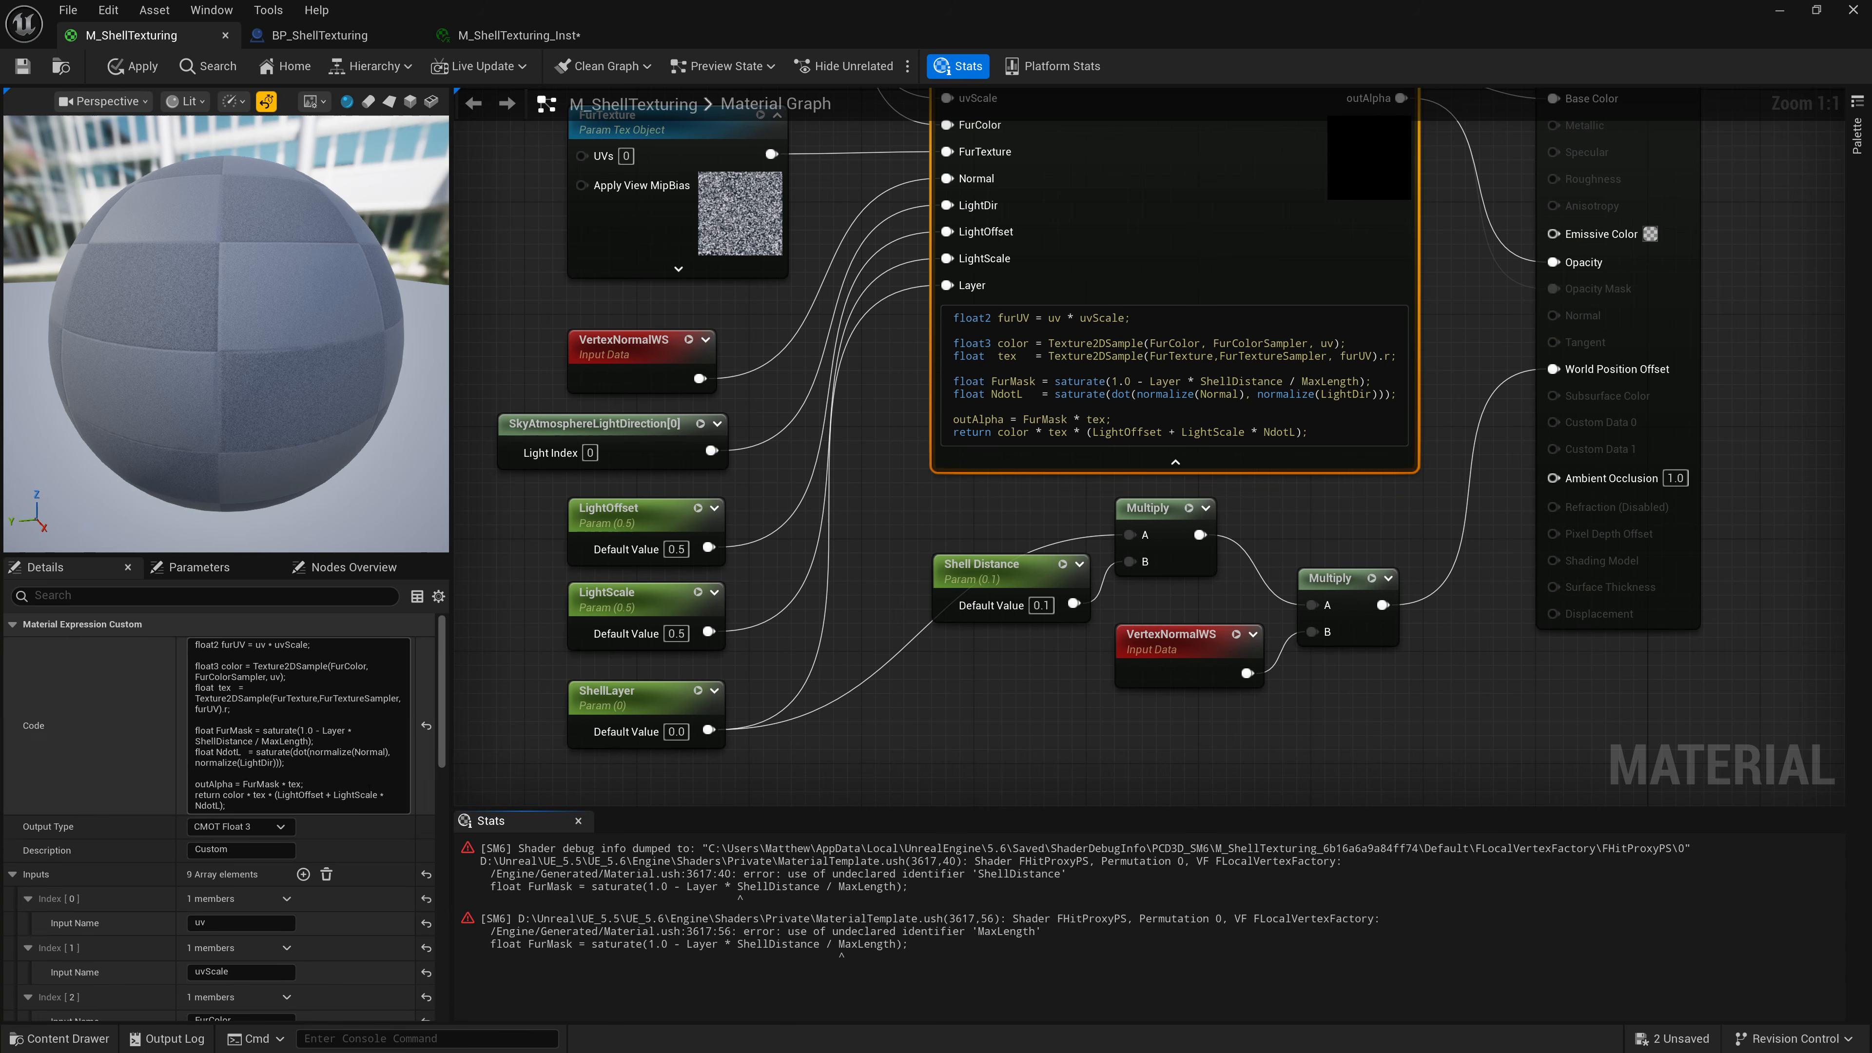
left_click(303, 874)
scroll(170, 921, "down", 8)
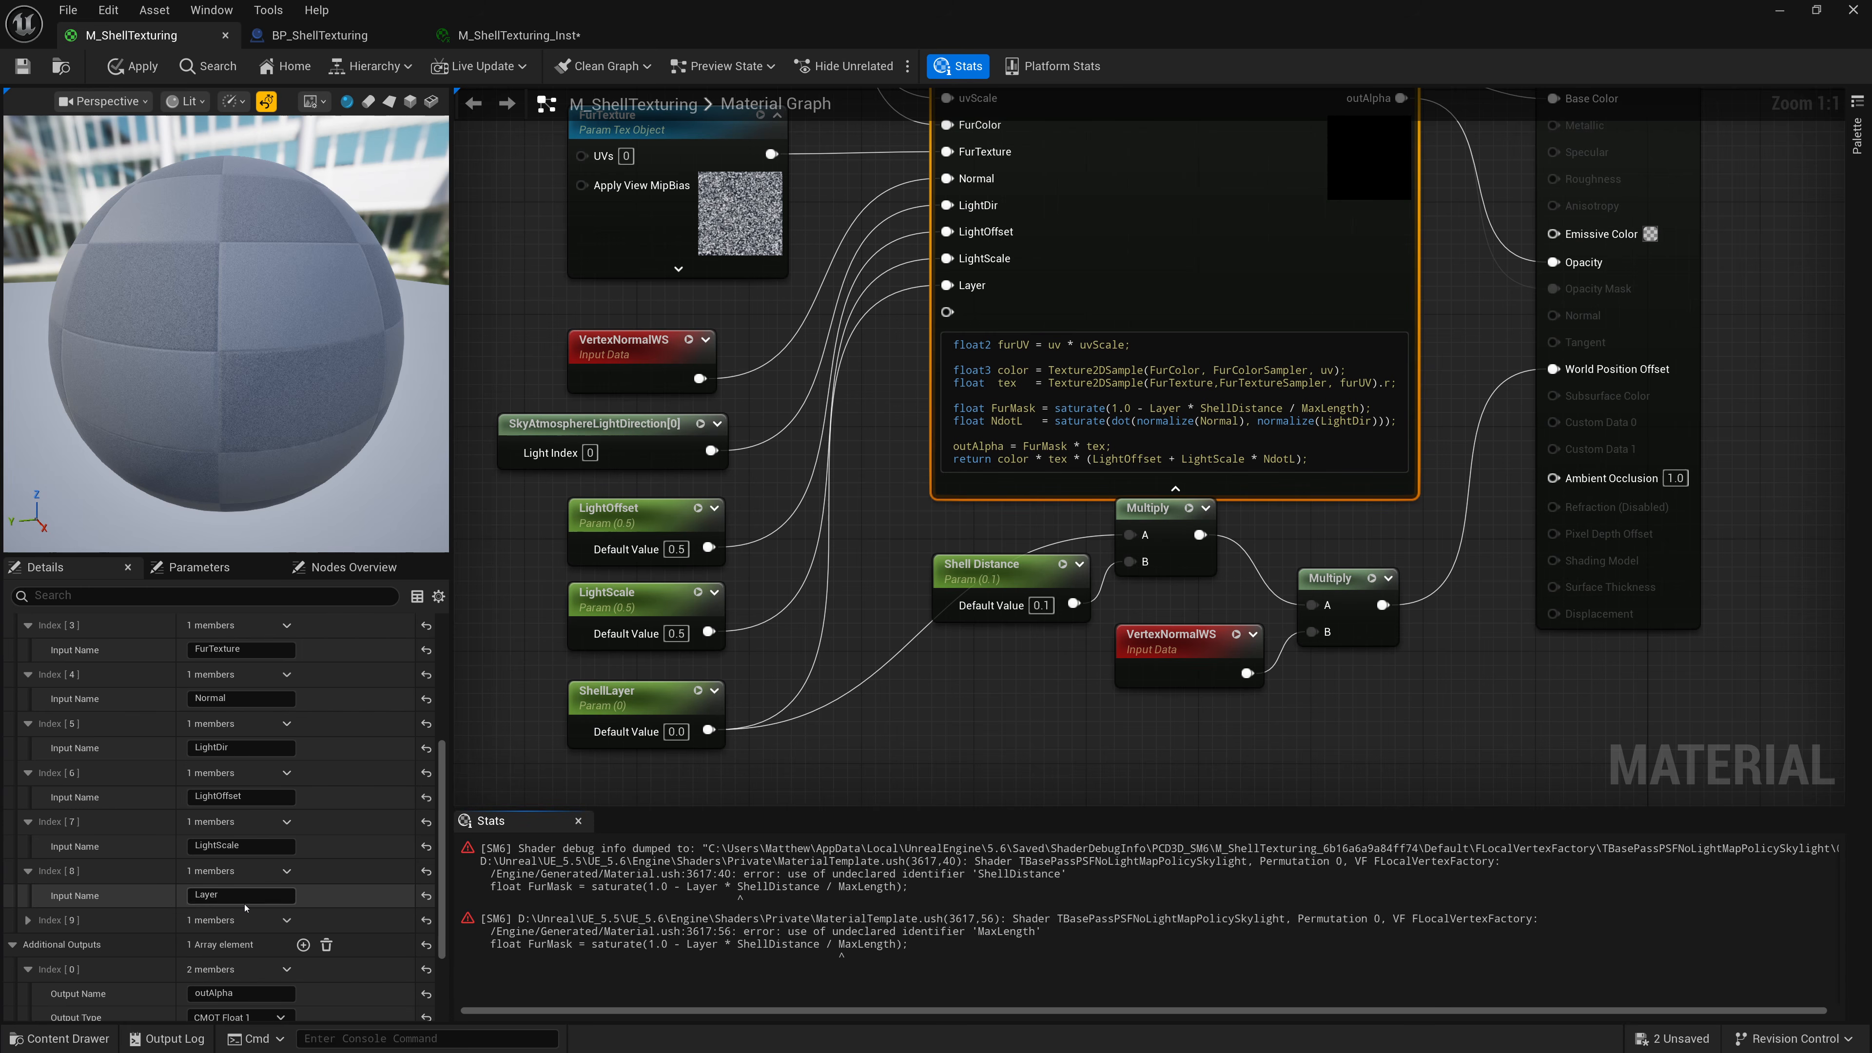
left_click(237, 945)
type("MaxLen")
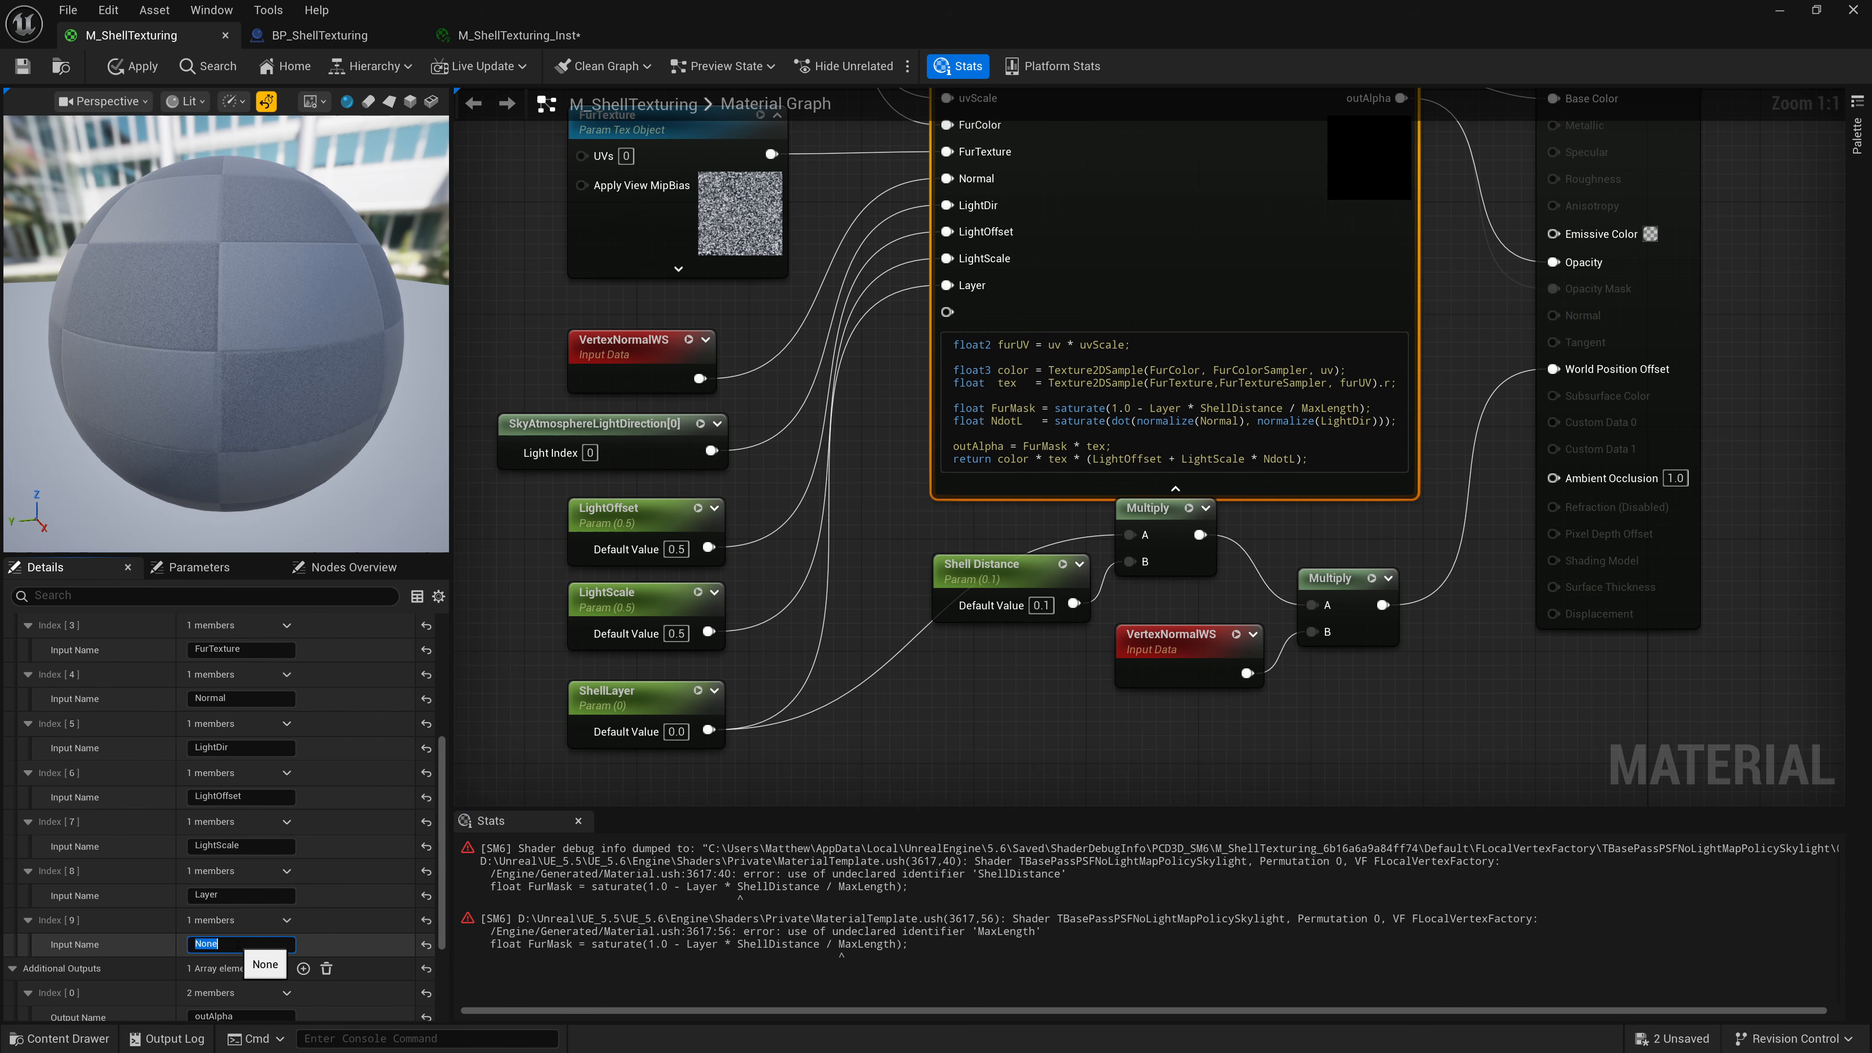
type("gth")
key("Return")
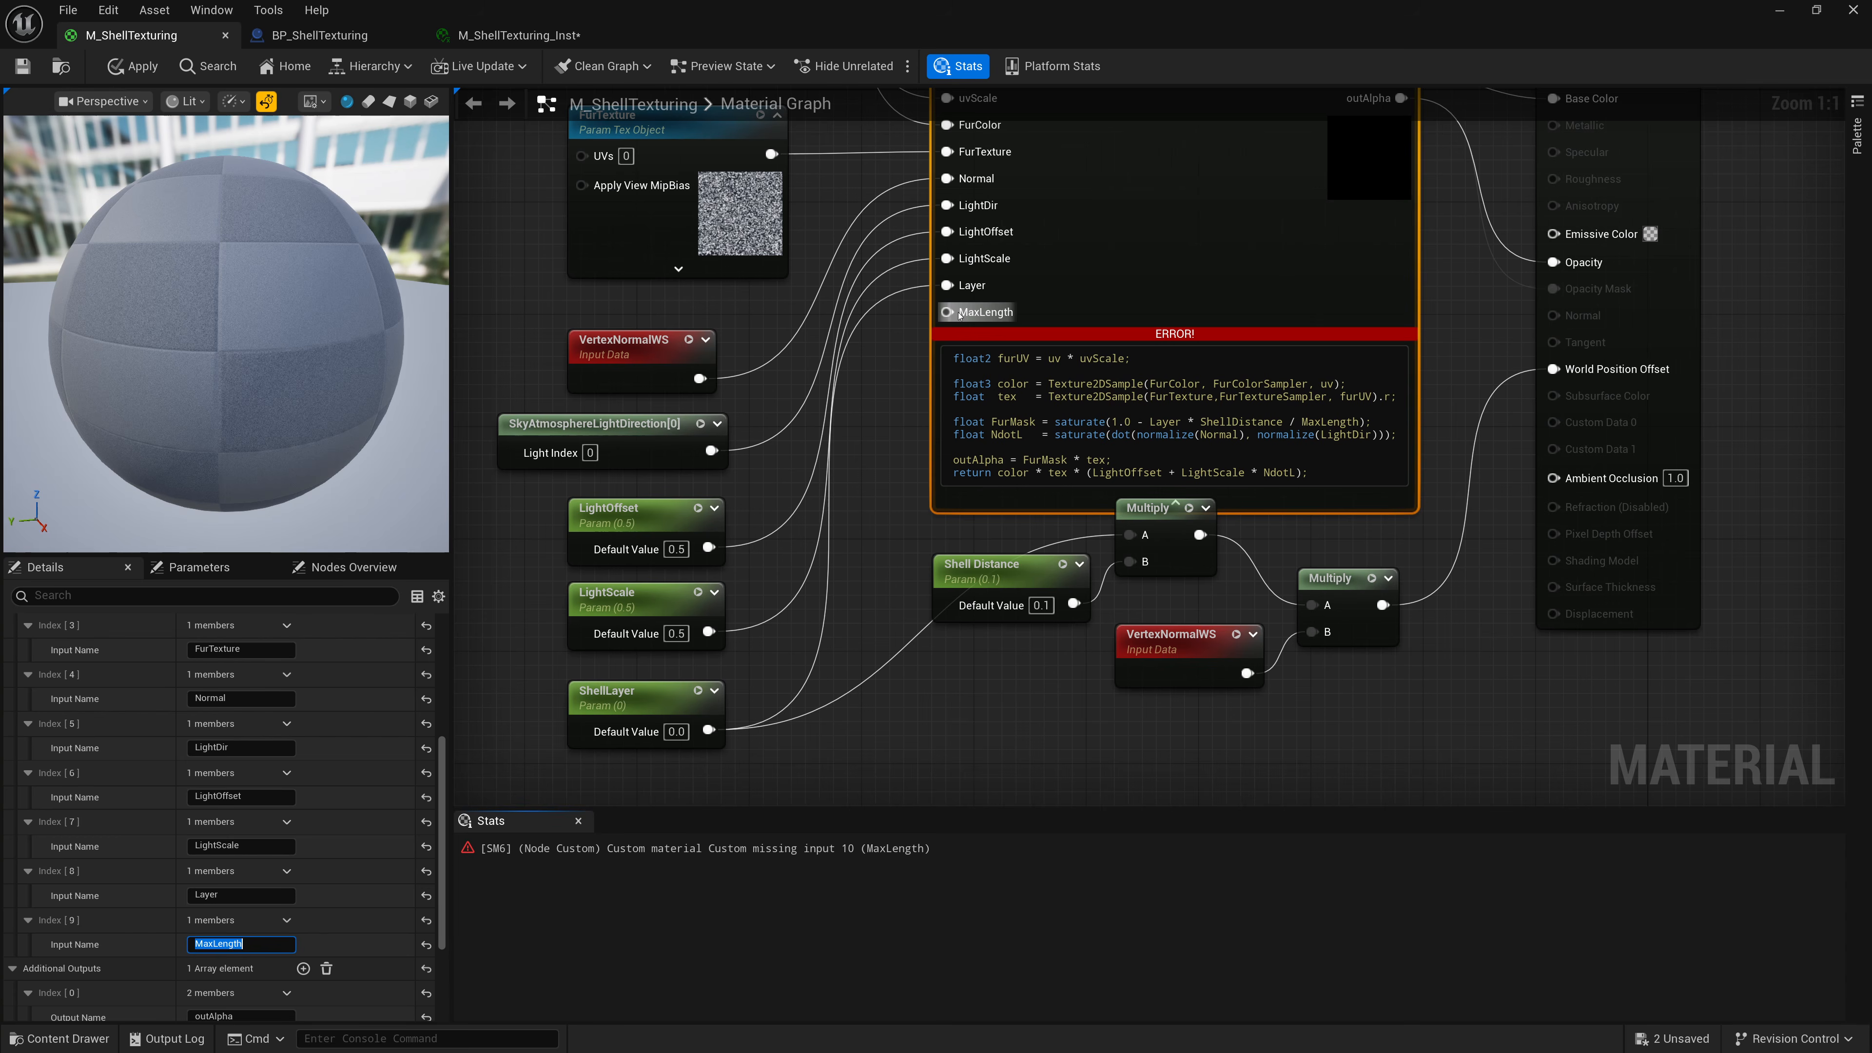
Create a constant from the MaxLength input and convert it to a scalar parameter named Max Length.
left_click_drag(947, 312, 642, 388)
type("const")
key("Return")
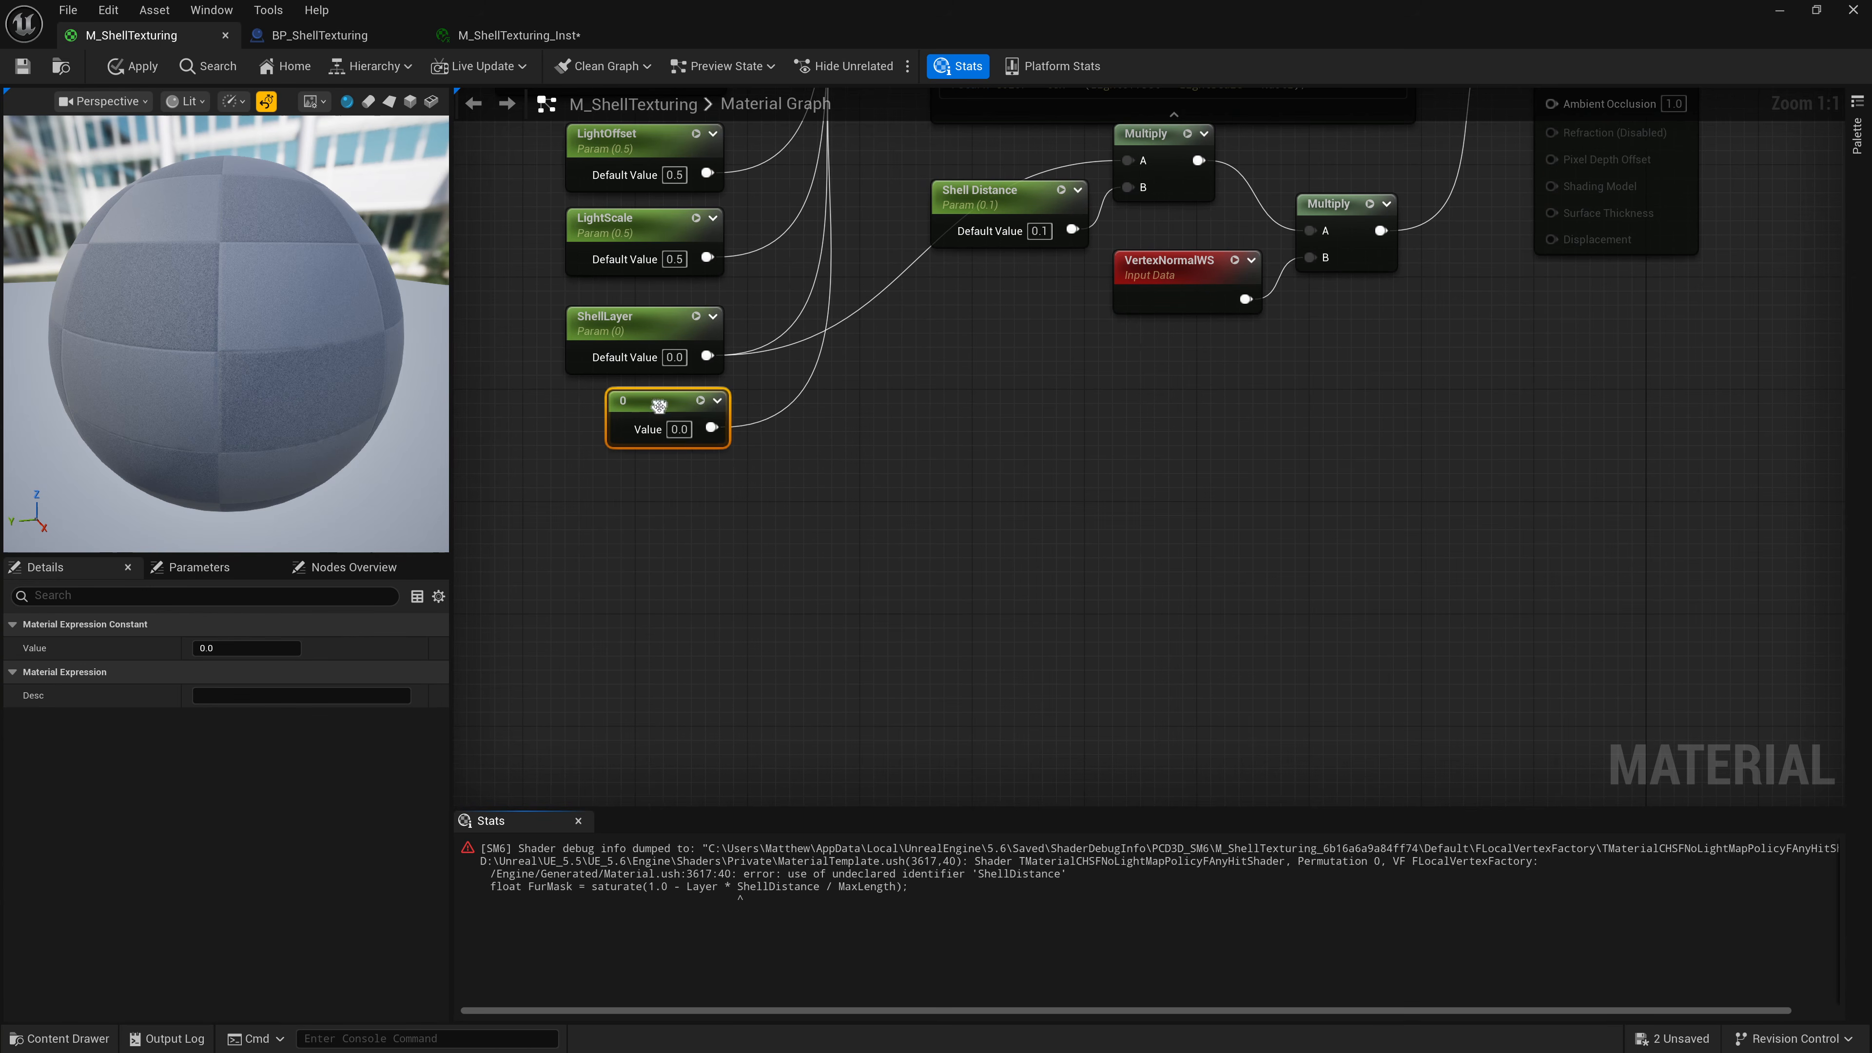
right_click(667, 413)
left_click(792, 462)
type("Max Length")
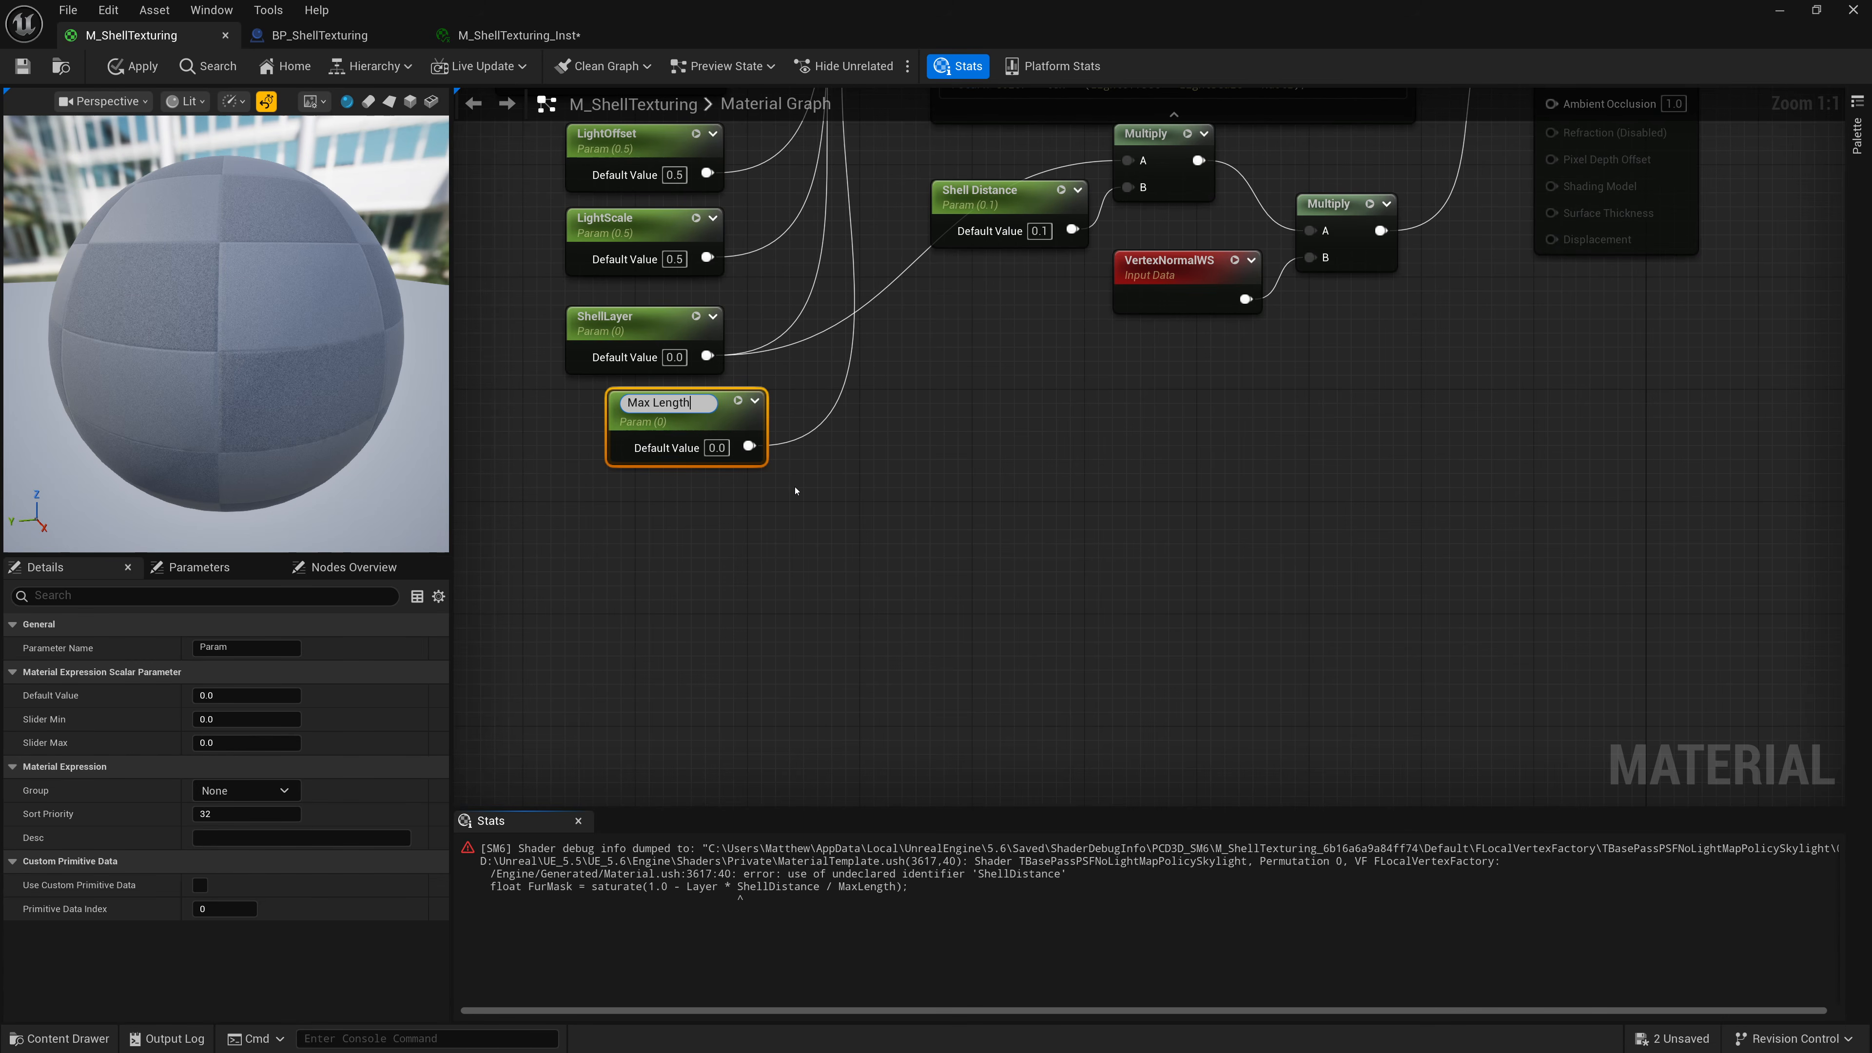
key("Return")
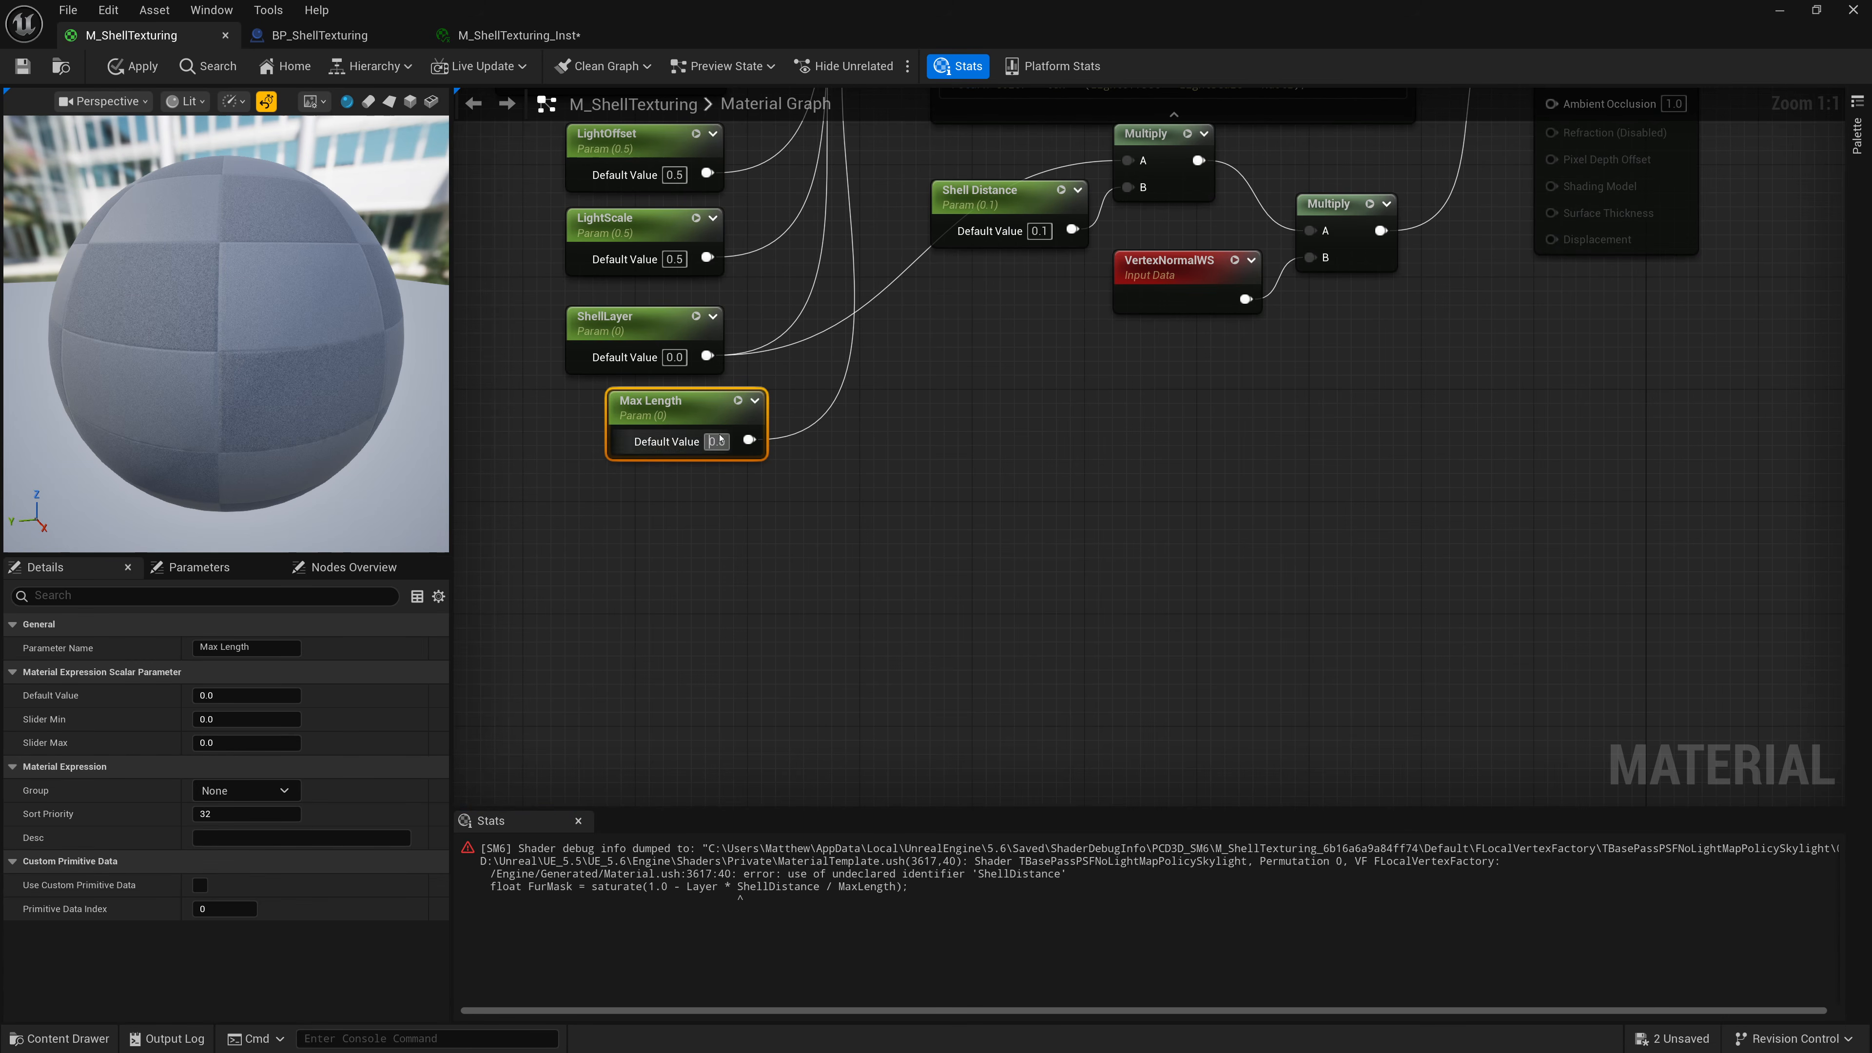
Set the Max Length parameter's default value to 10.
left_click(726, 444)
type("1")
key("Return")
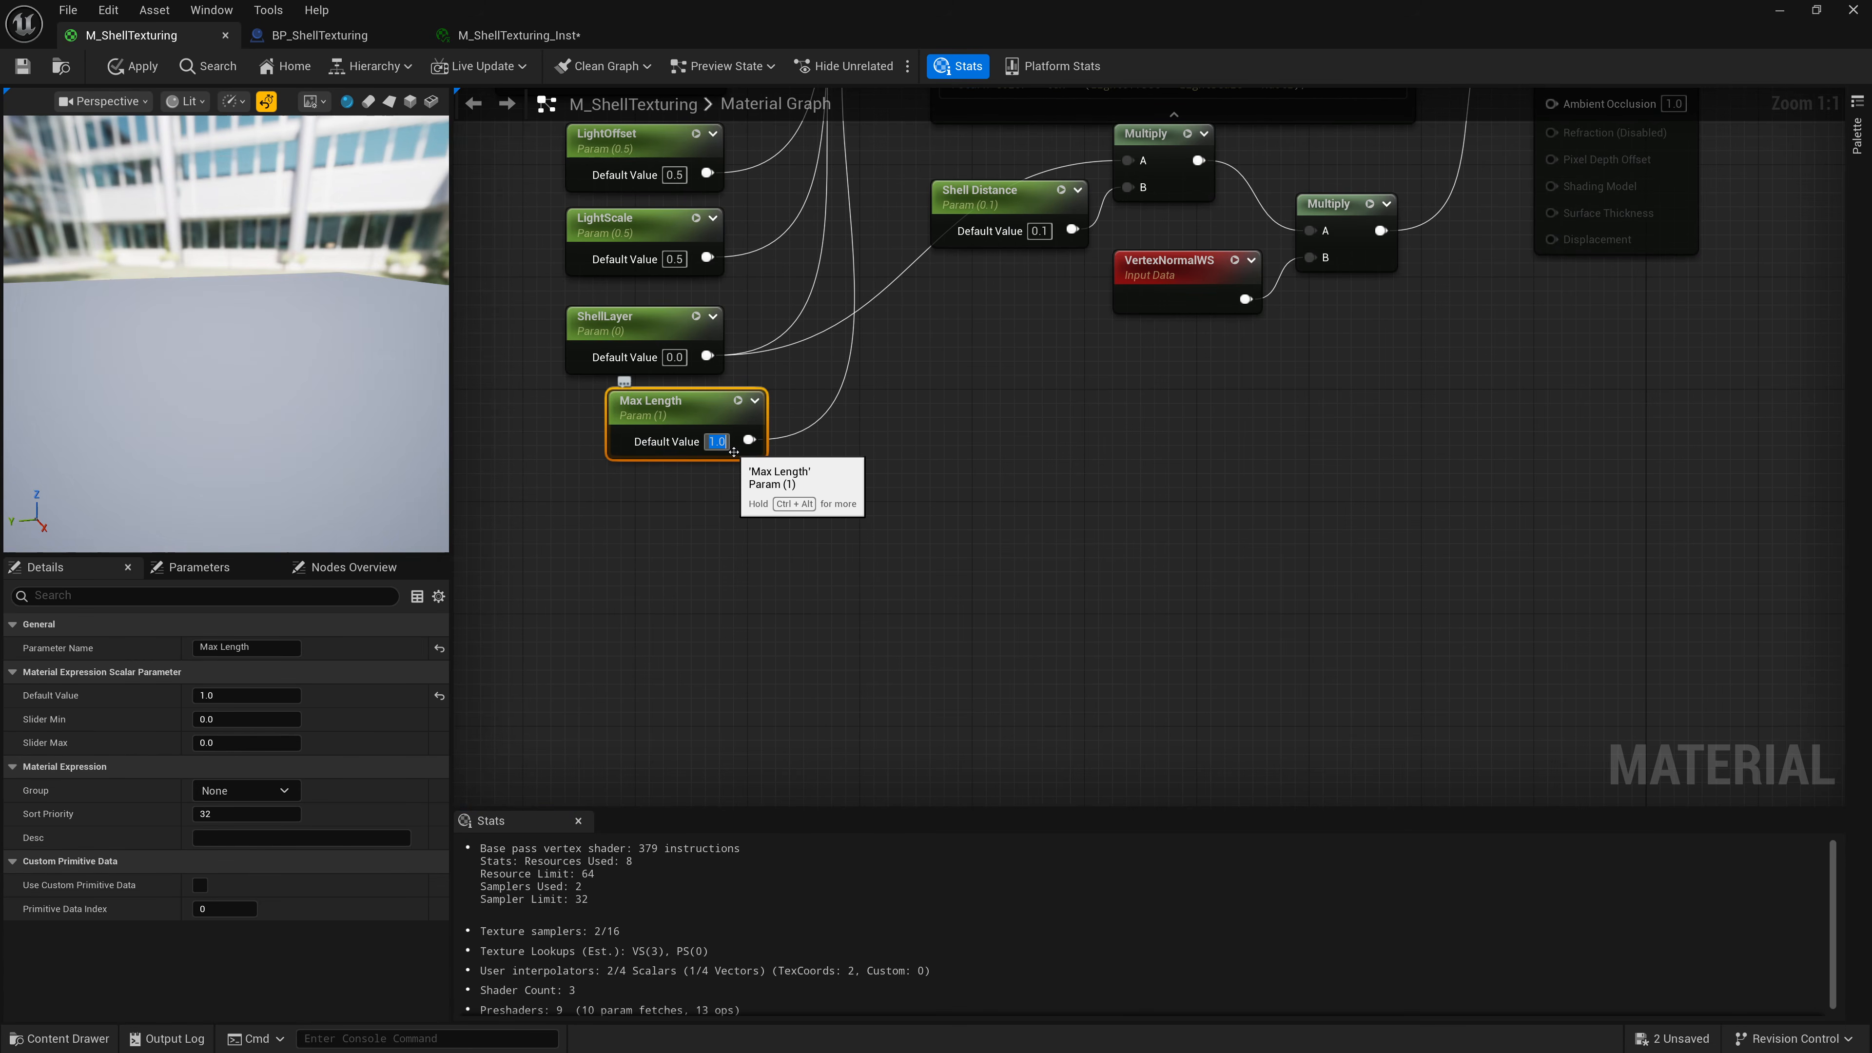
left_click(858, 435)
right_click_drag(885, 413, 927, 710)
left_click_drag(750, 713, 707, 713)
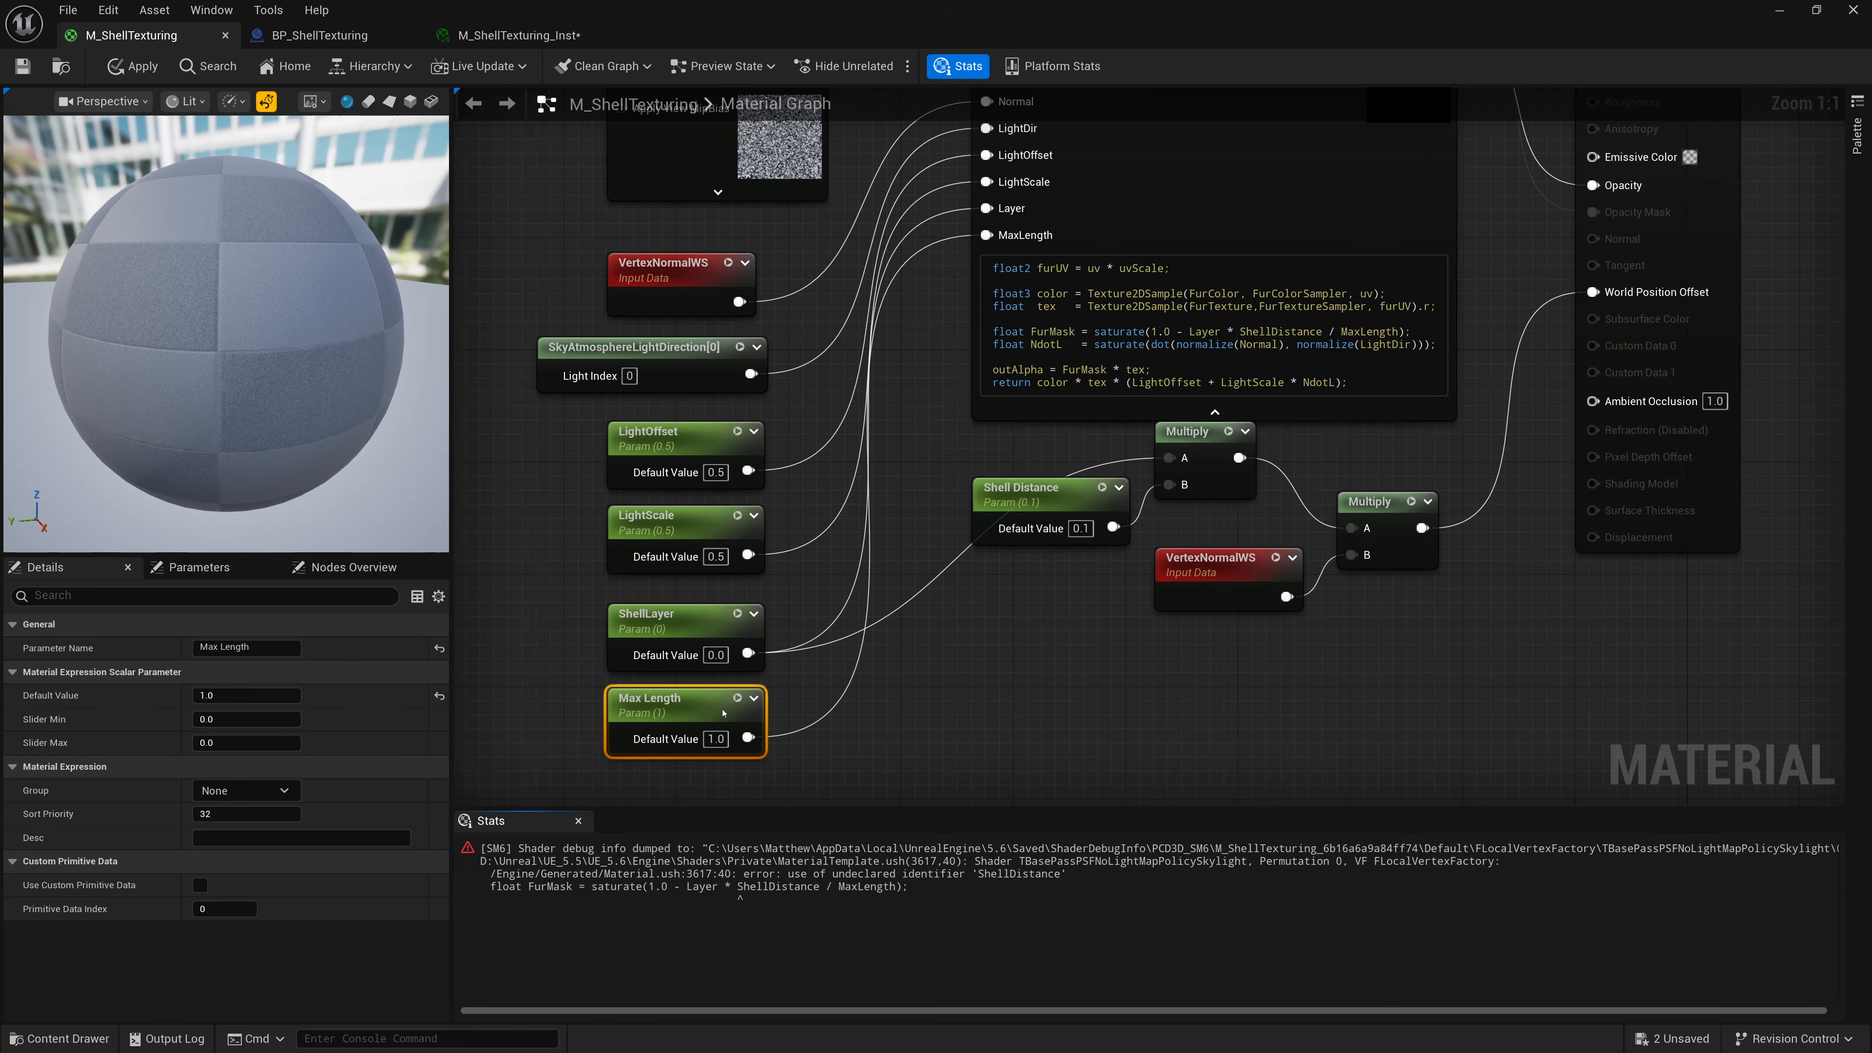
left_click(716, 738)
type("10")
key("Return")
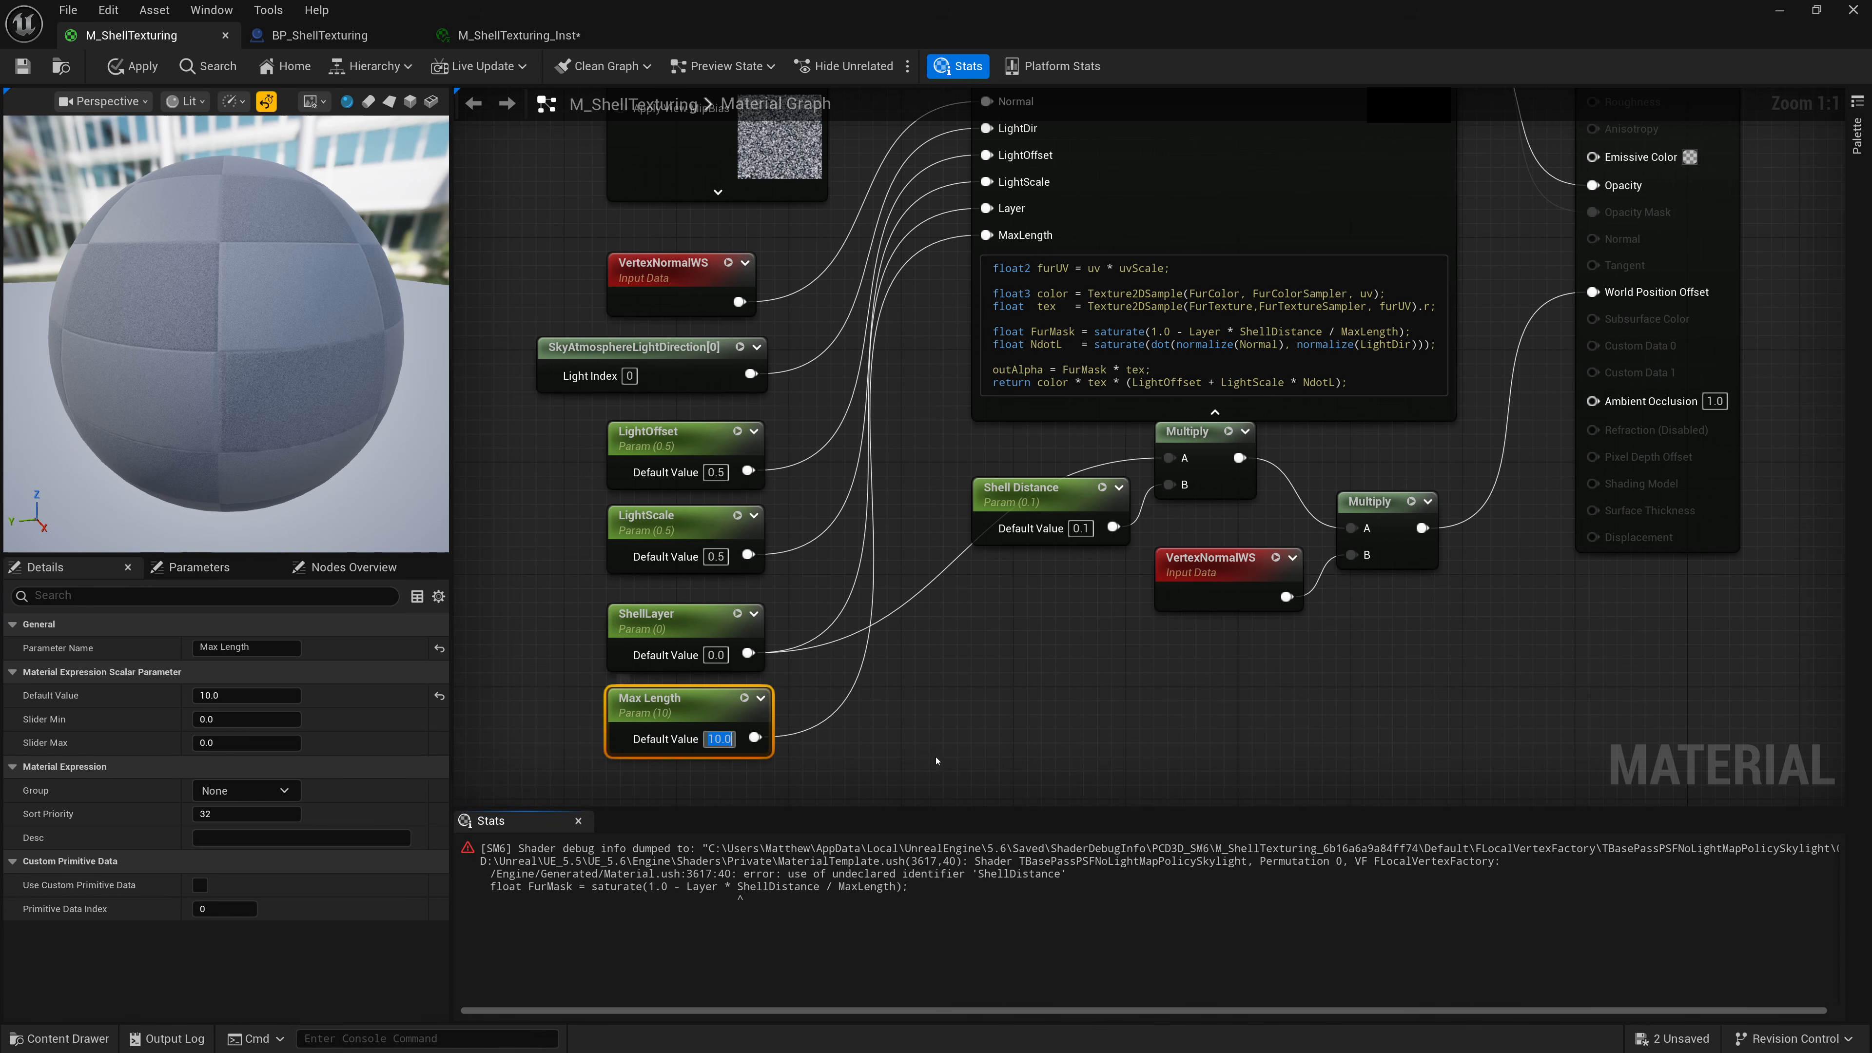
Add a further Custom node input named ShellDistance.
right_click_drag(966, 699, 876, 772)
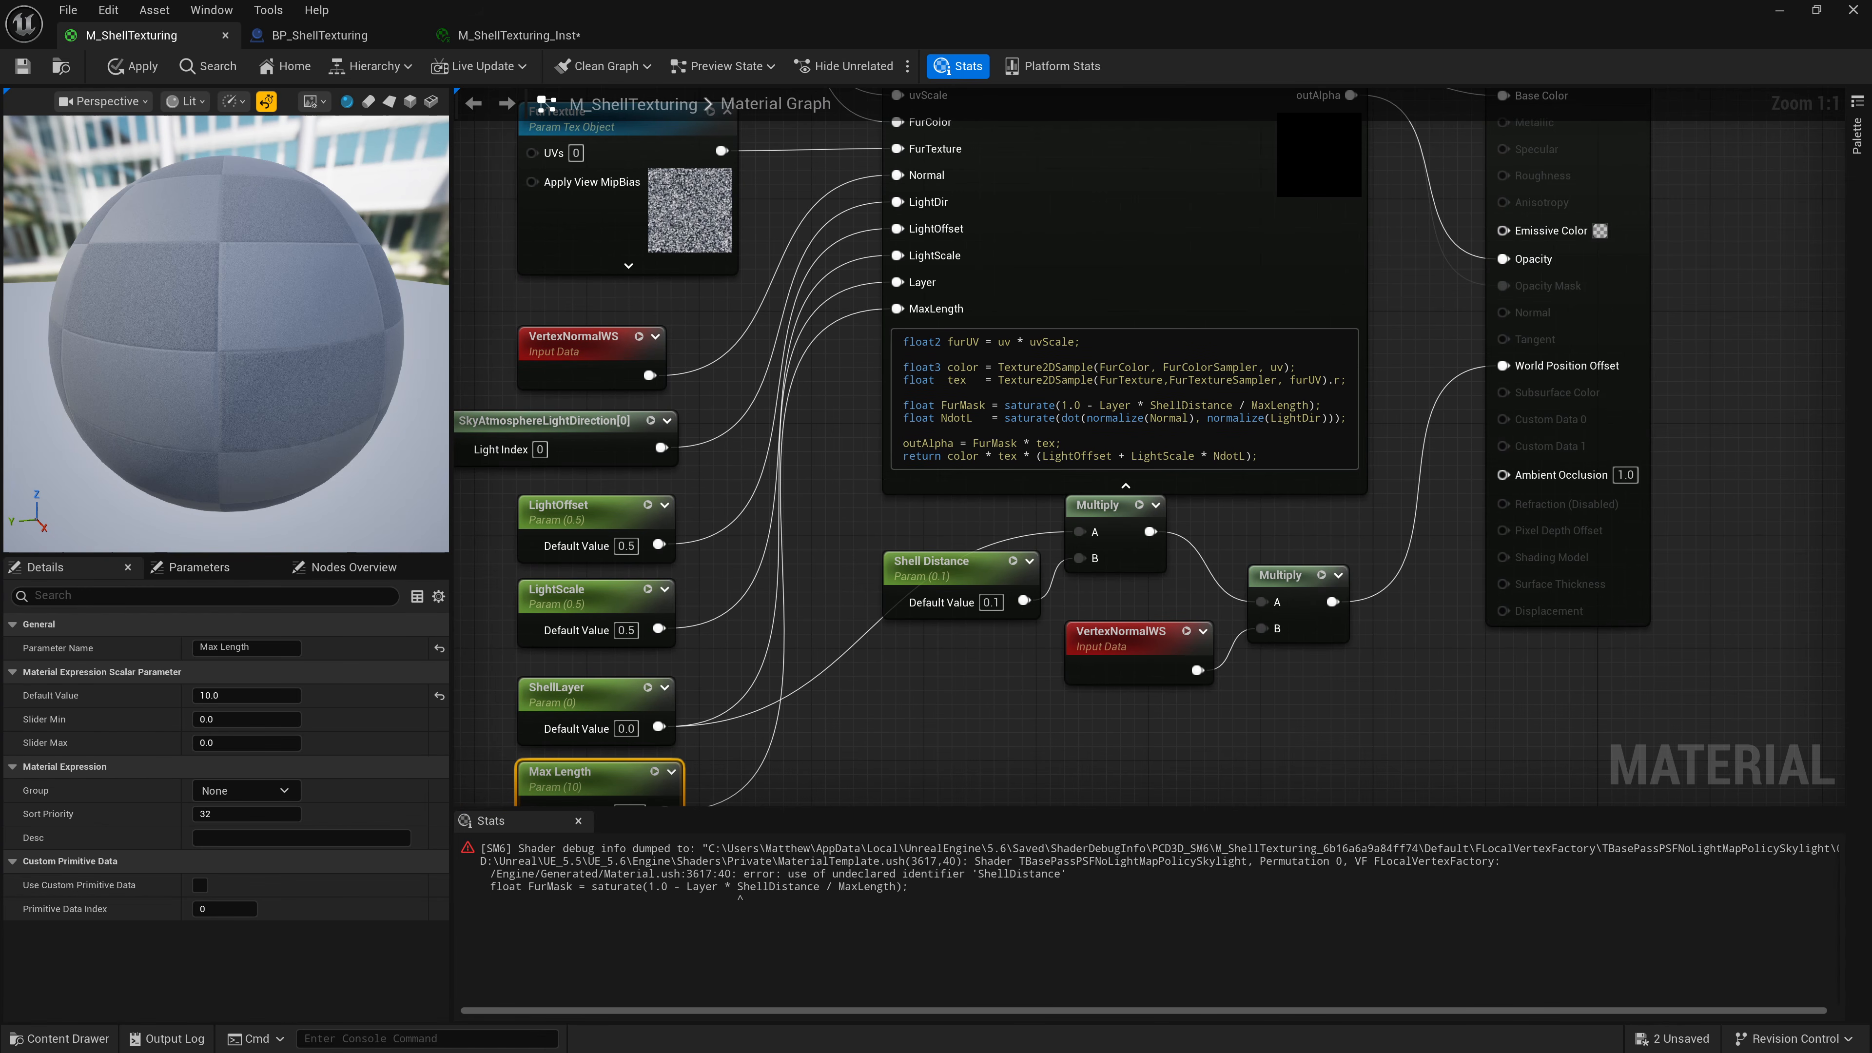
left_click(1070, 225)
left_click(302, 873)
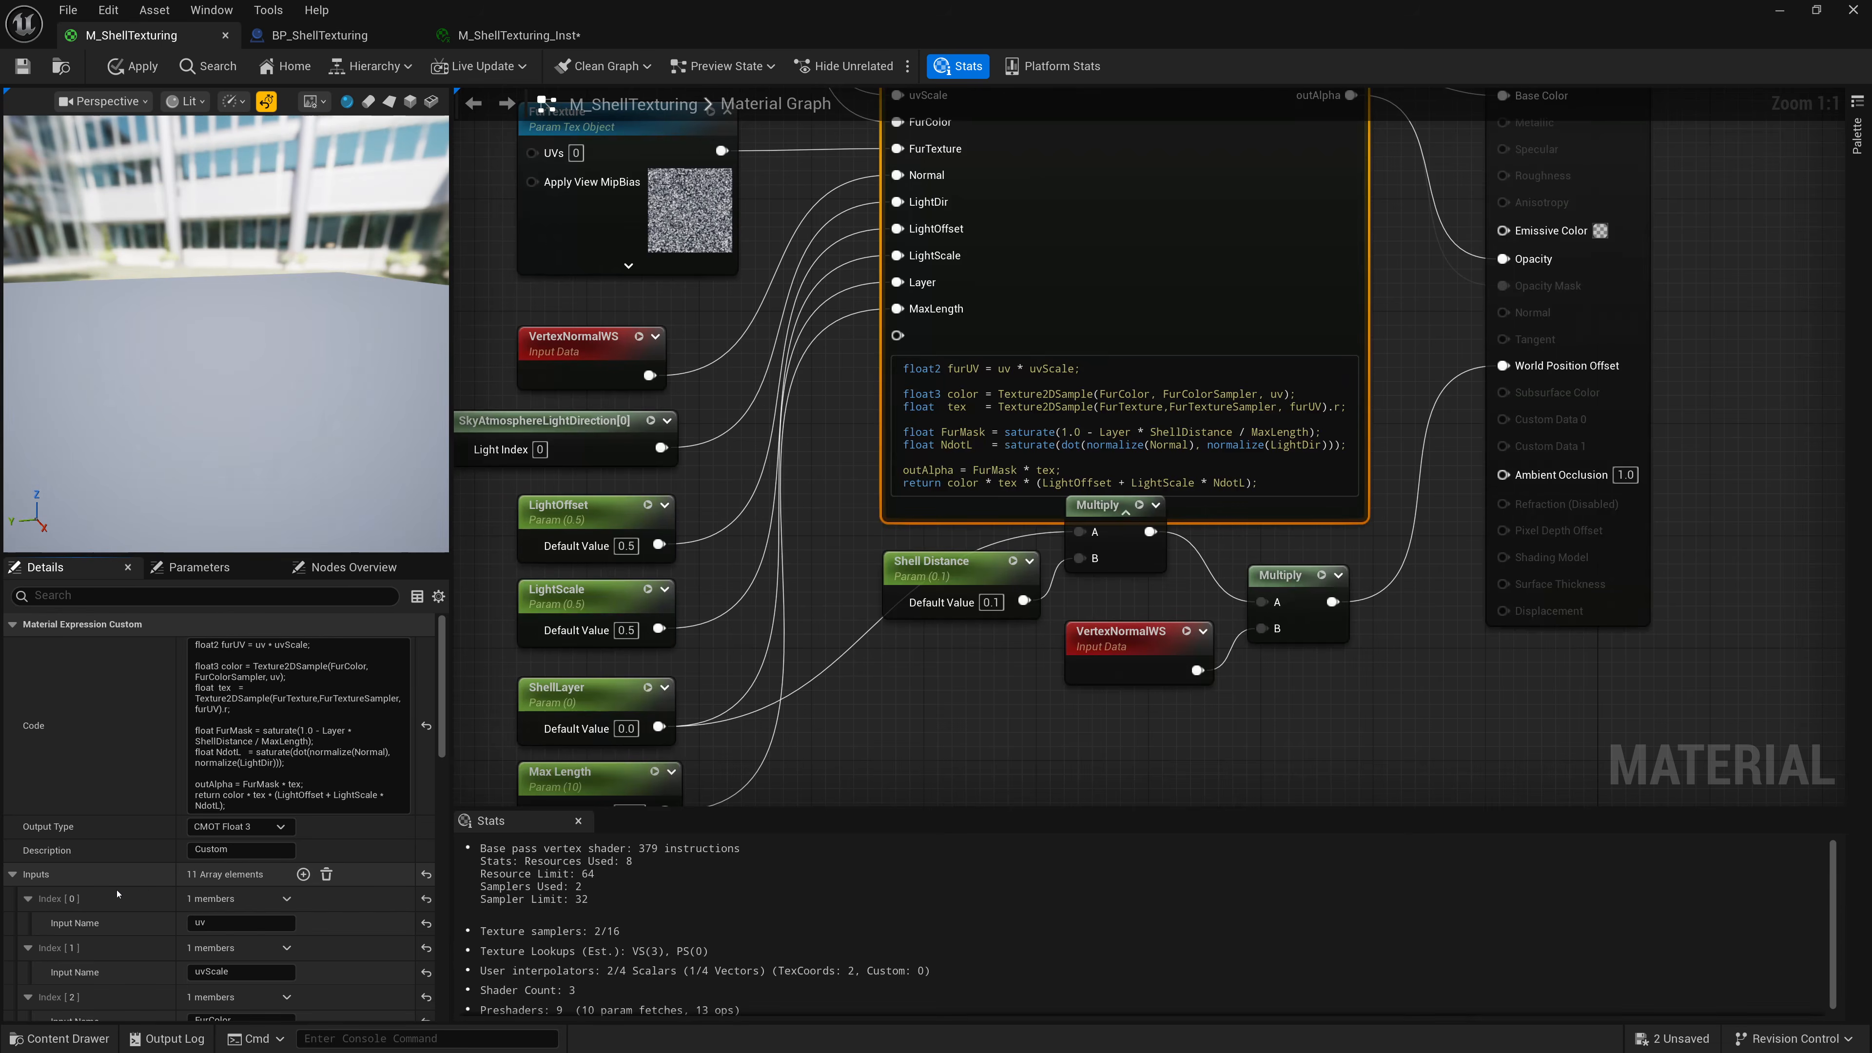
scroll(131, 890, "down", 5)
scroll(131, 890, "down", 3)
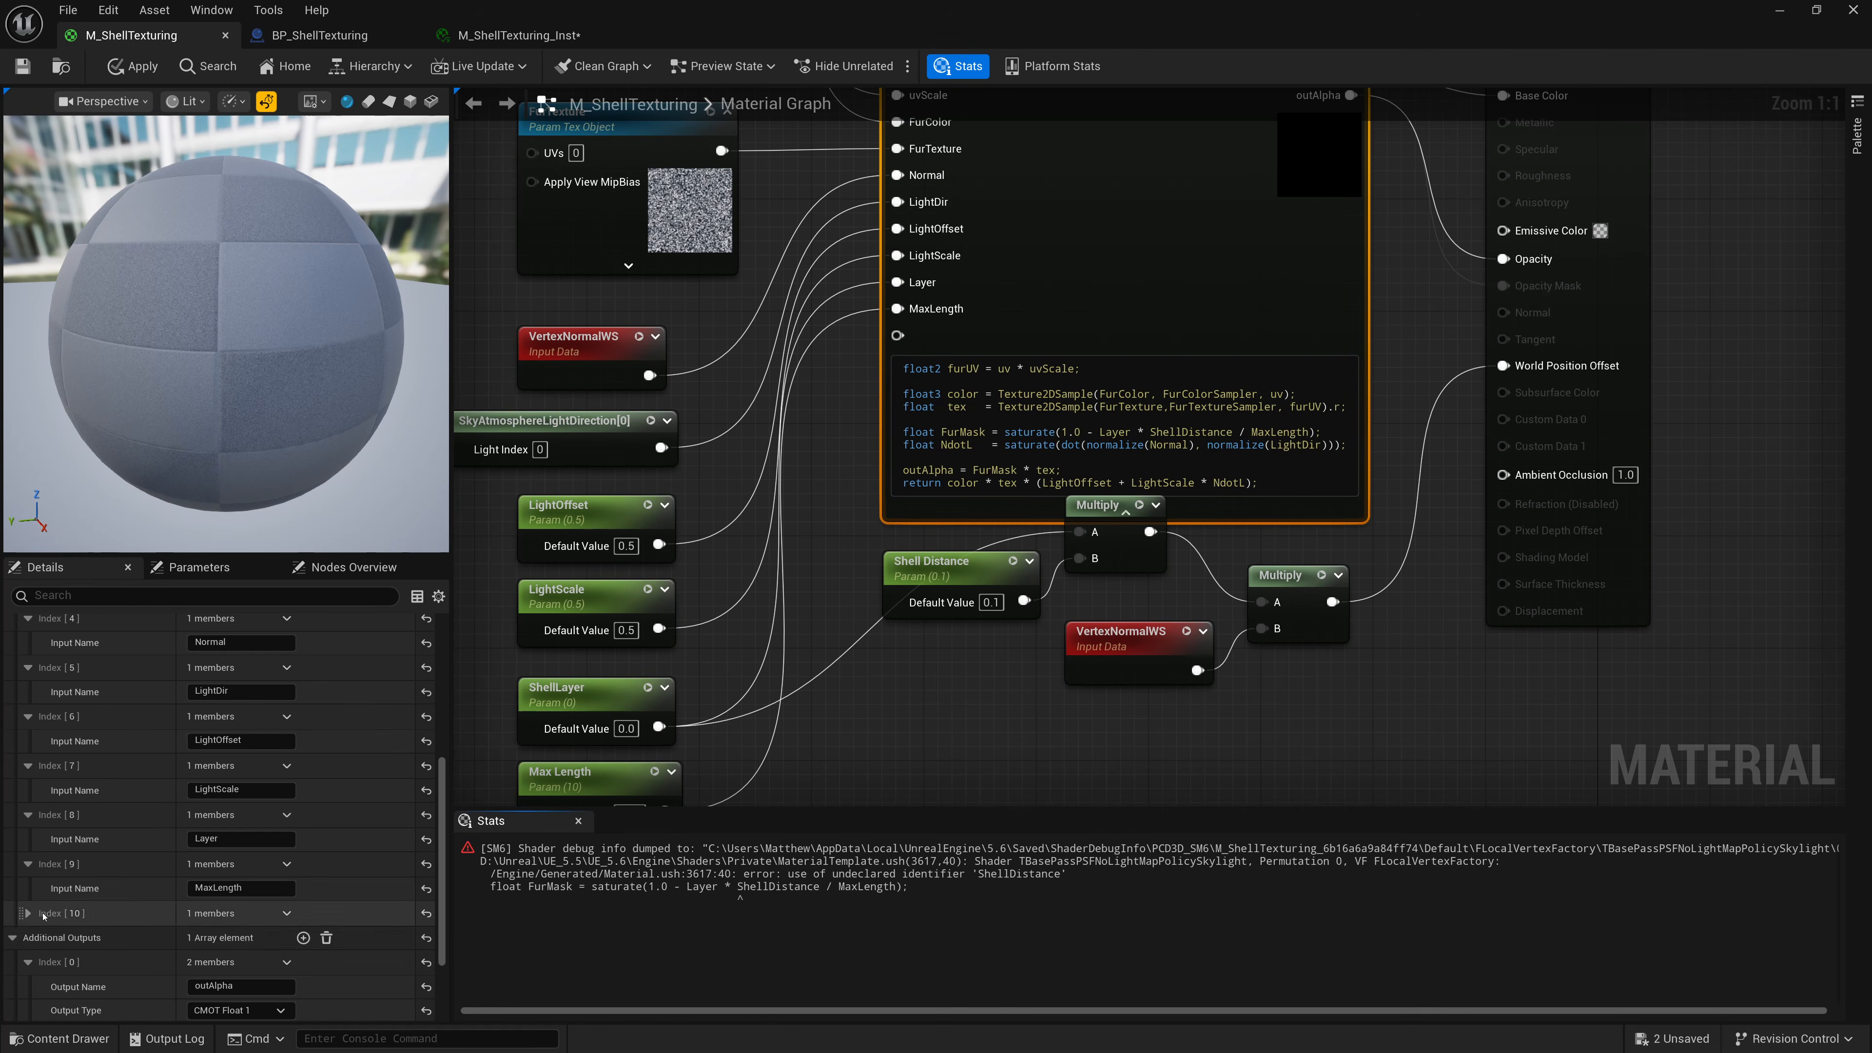
left_click(238, 937)
type("ShellDistance")
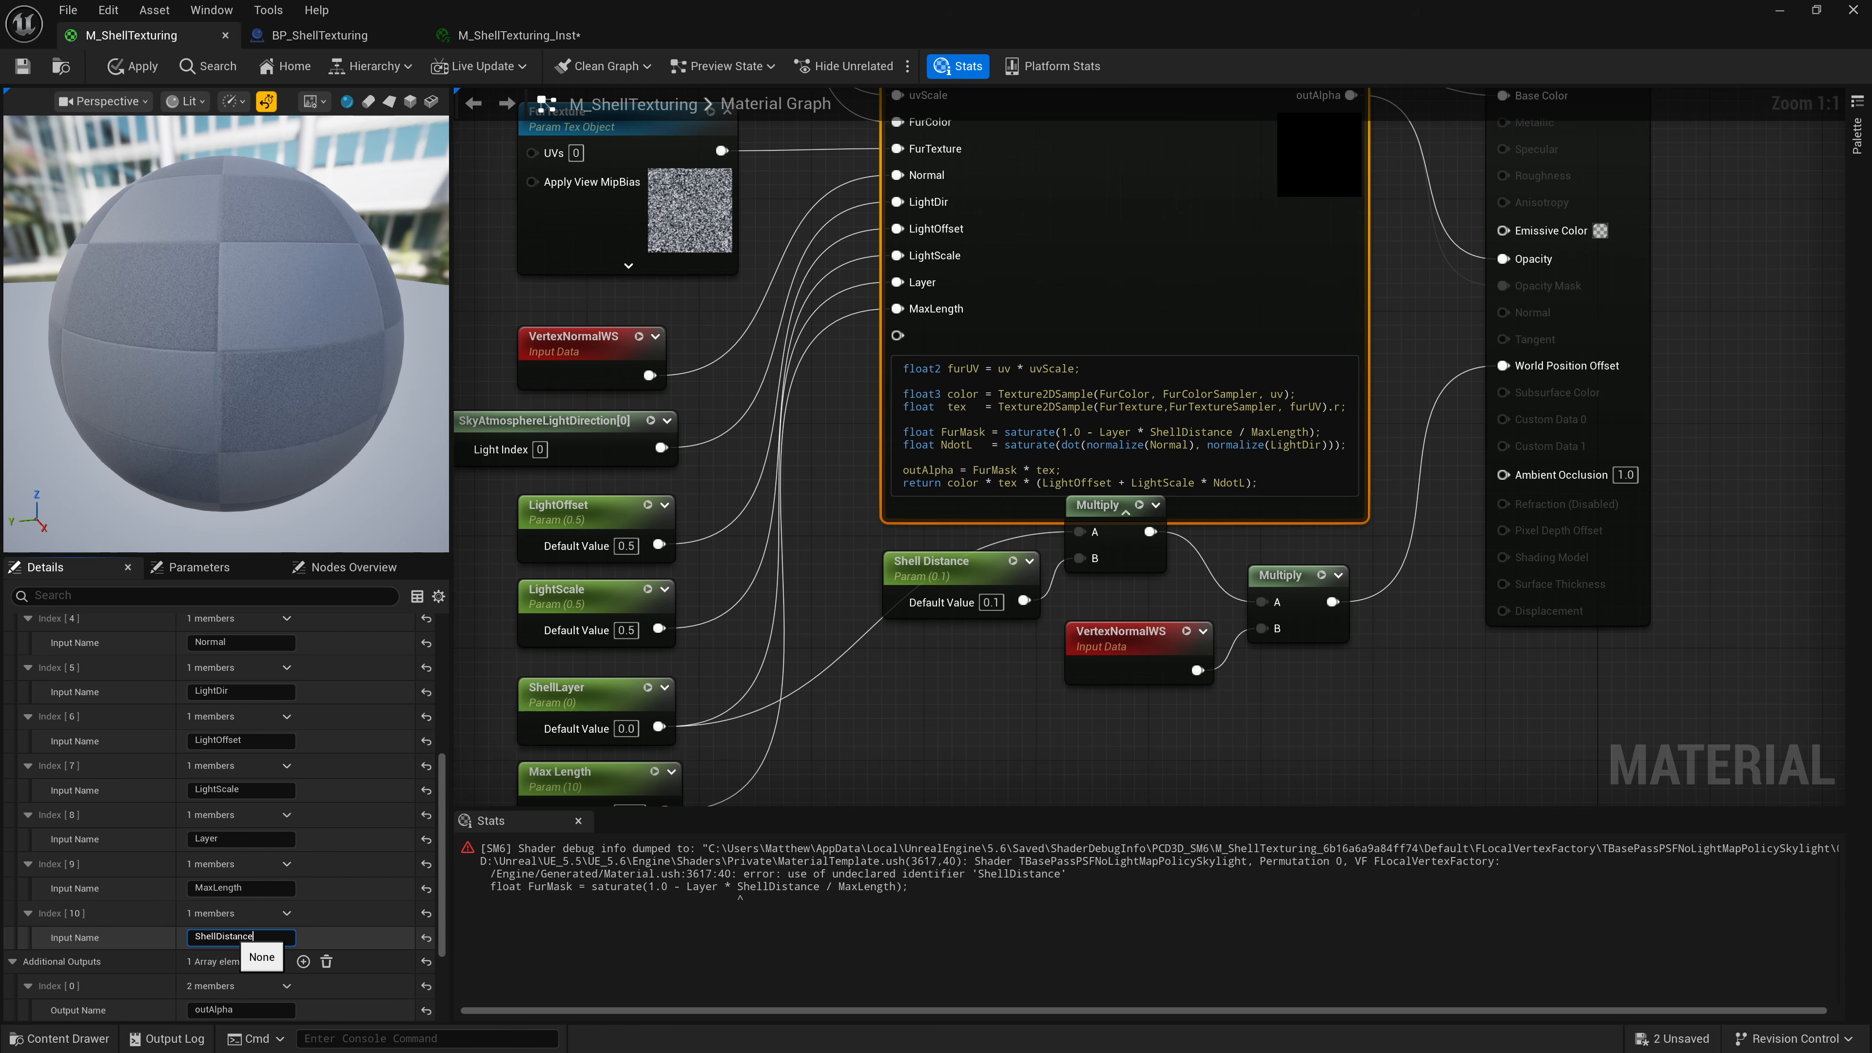
key("Return")
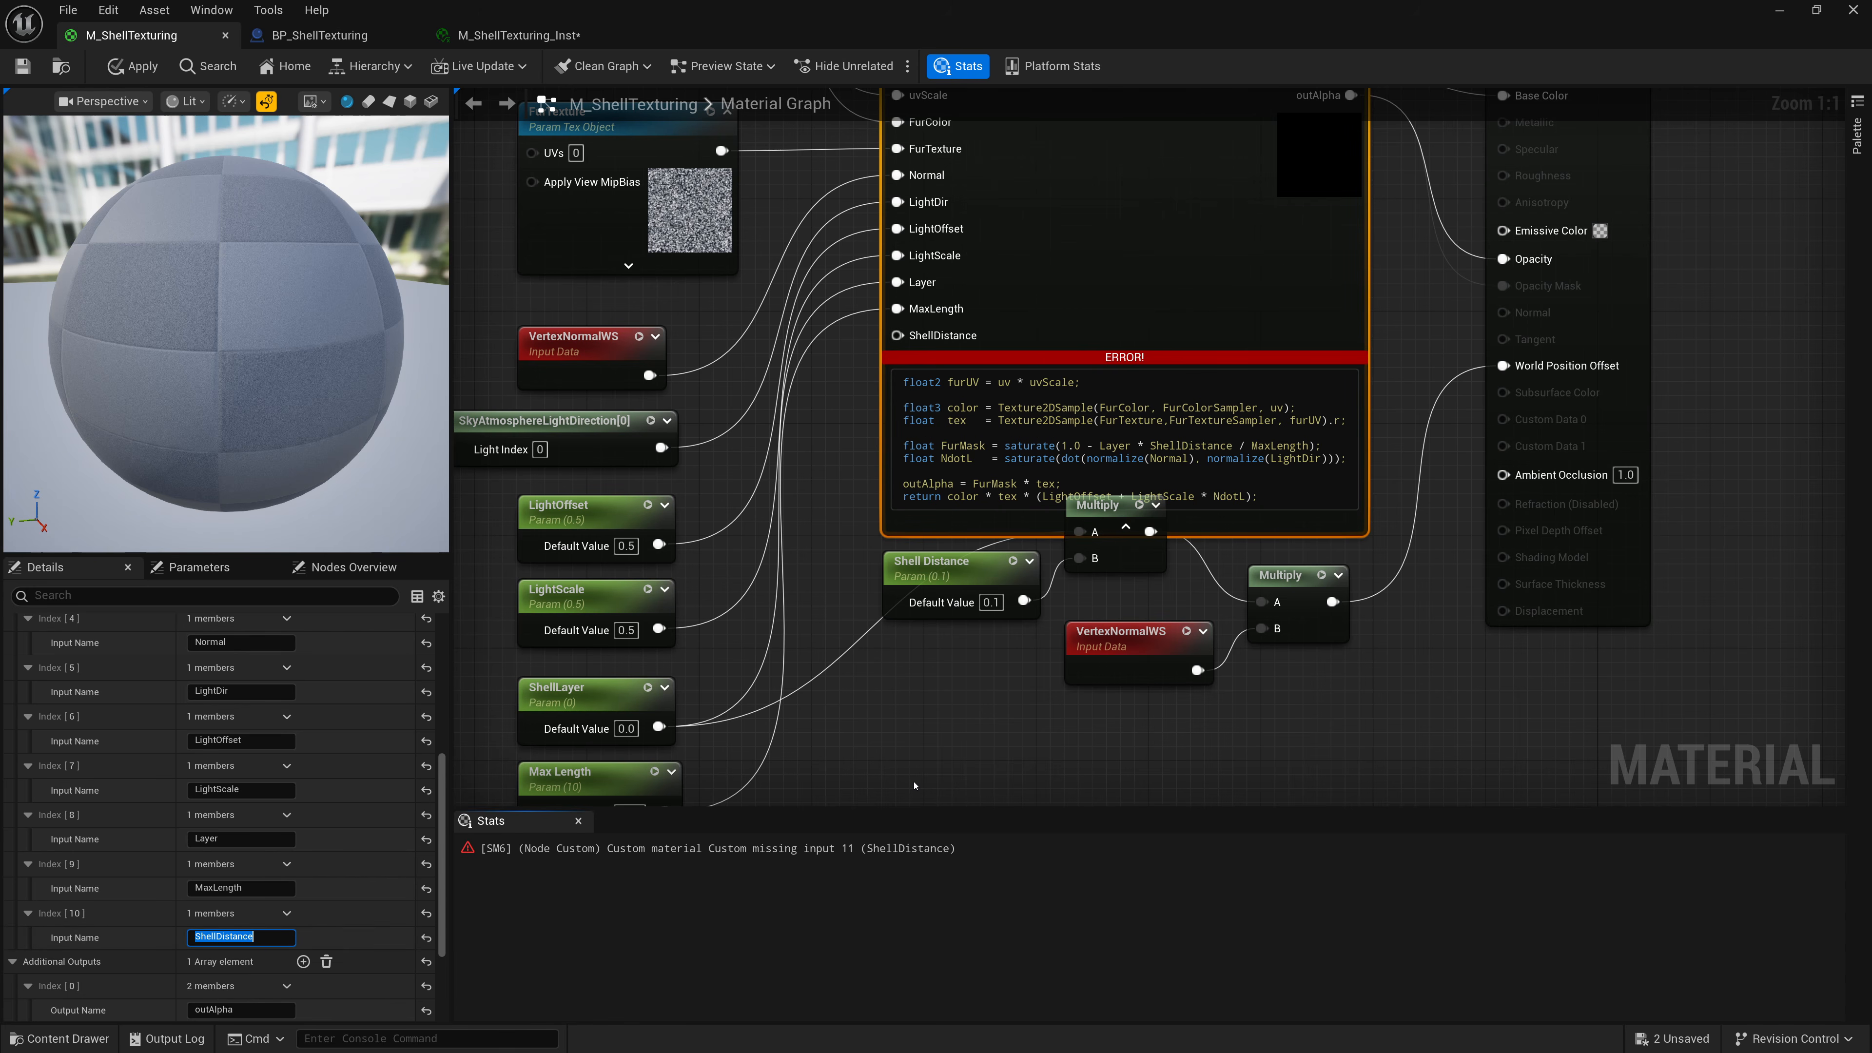
Connect the Shell Distance parameter to the ShellDistance input and save the material.
right_click_drag(914, 783, 959, 567)
left_click_drag(1003, 370, 638, 665)
right_click_drag(855, 454, 708, 660)
left_click_drag(794, 325, 600, 625)
right_click_drag(713, 654, 819, 763)
right_click_drag(1035, 631, 990, 706)
scroll(1003, 632, "down", 1)
scroll(1003, 633, "down", 1)
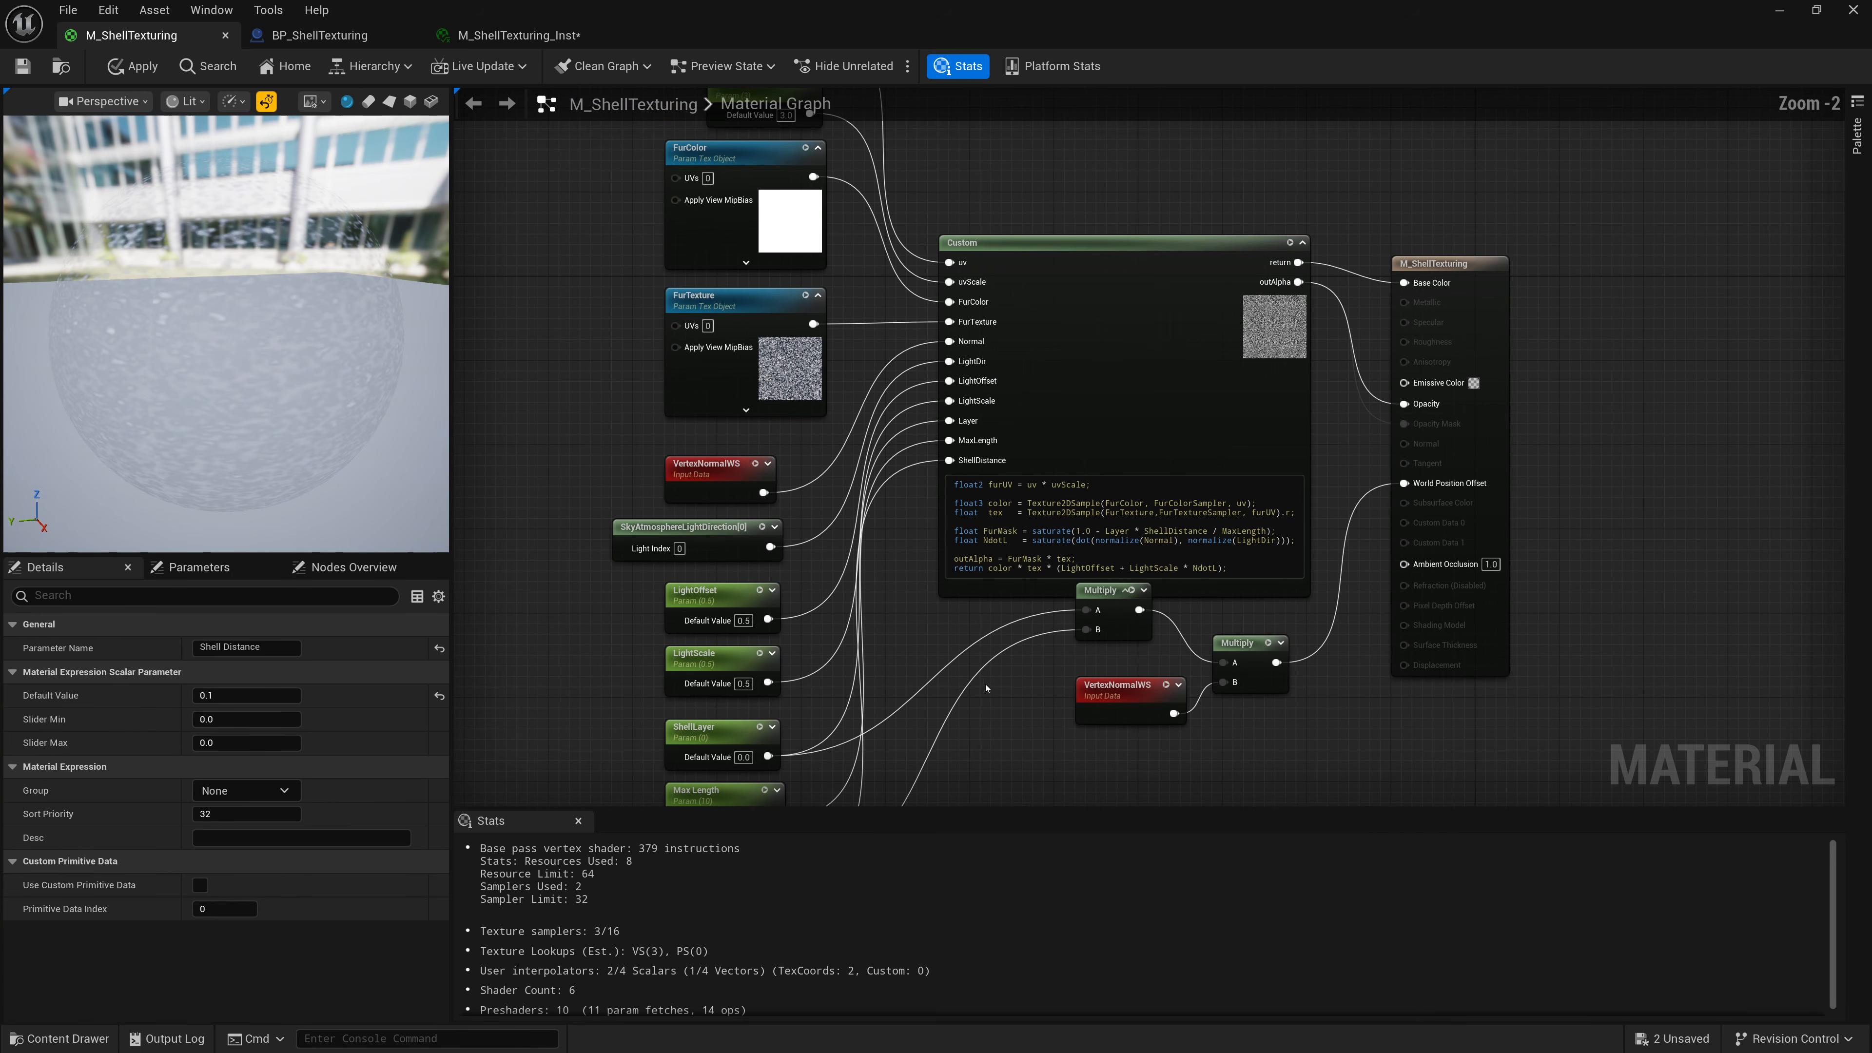
left_click(23, 67)
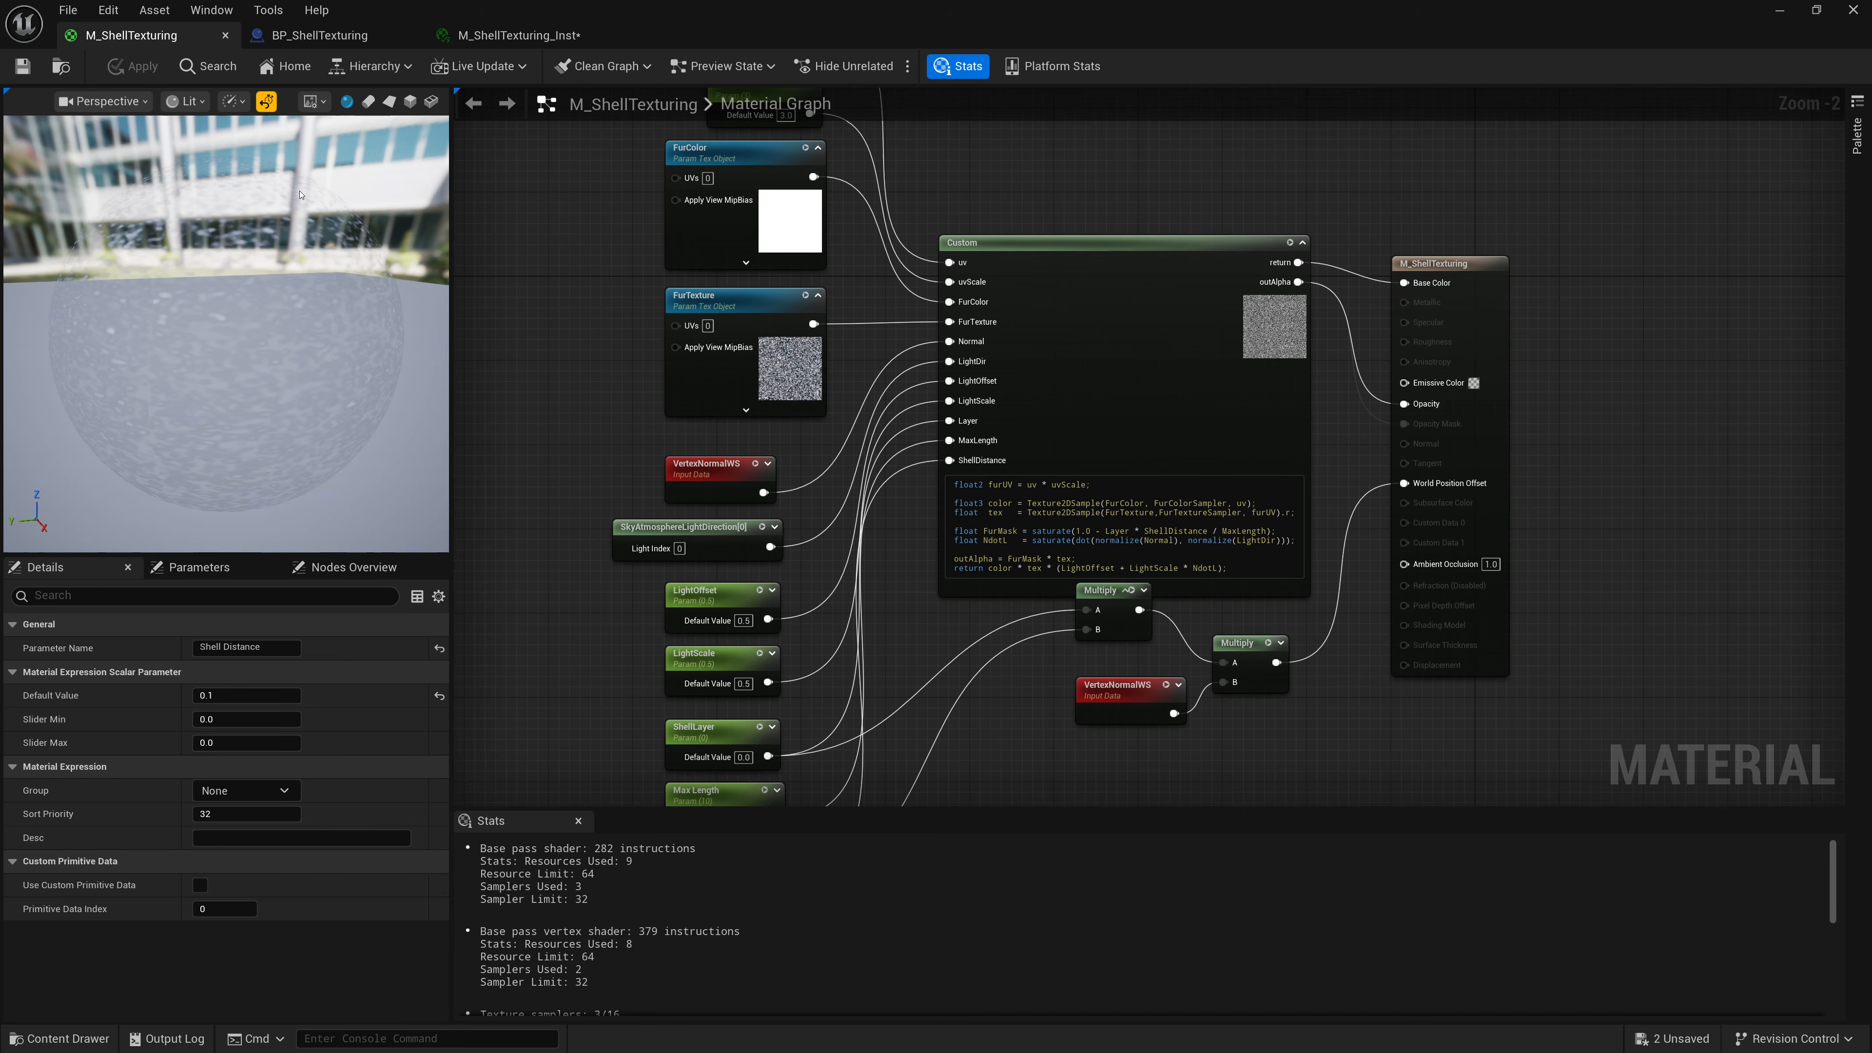
Open the material instance, enable its Max Length override and try values 1, 3, 5 and 10.
left_click(1780, 11)
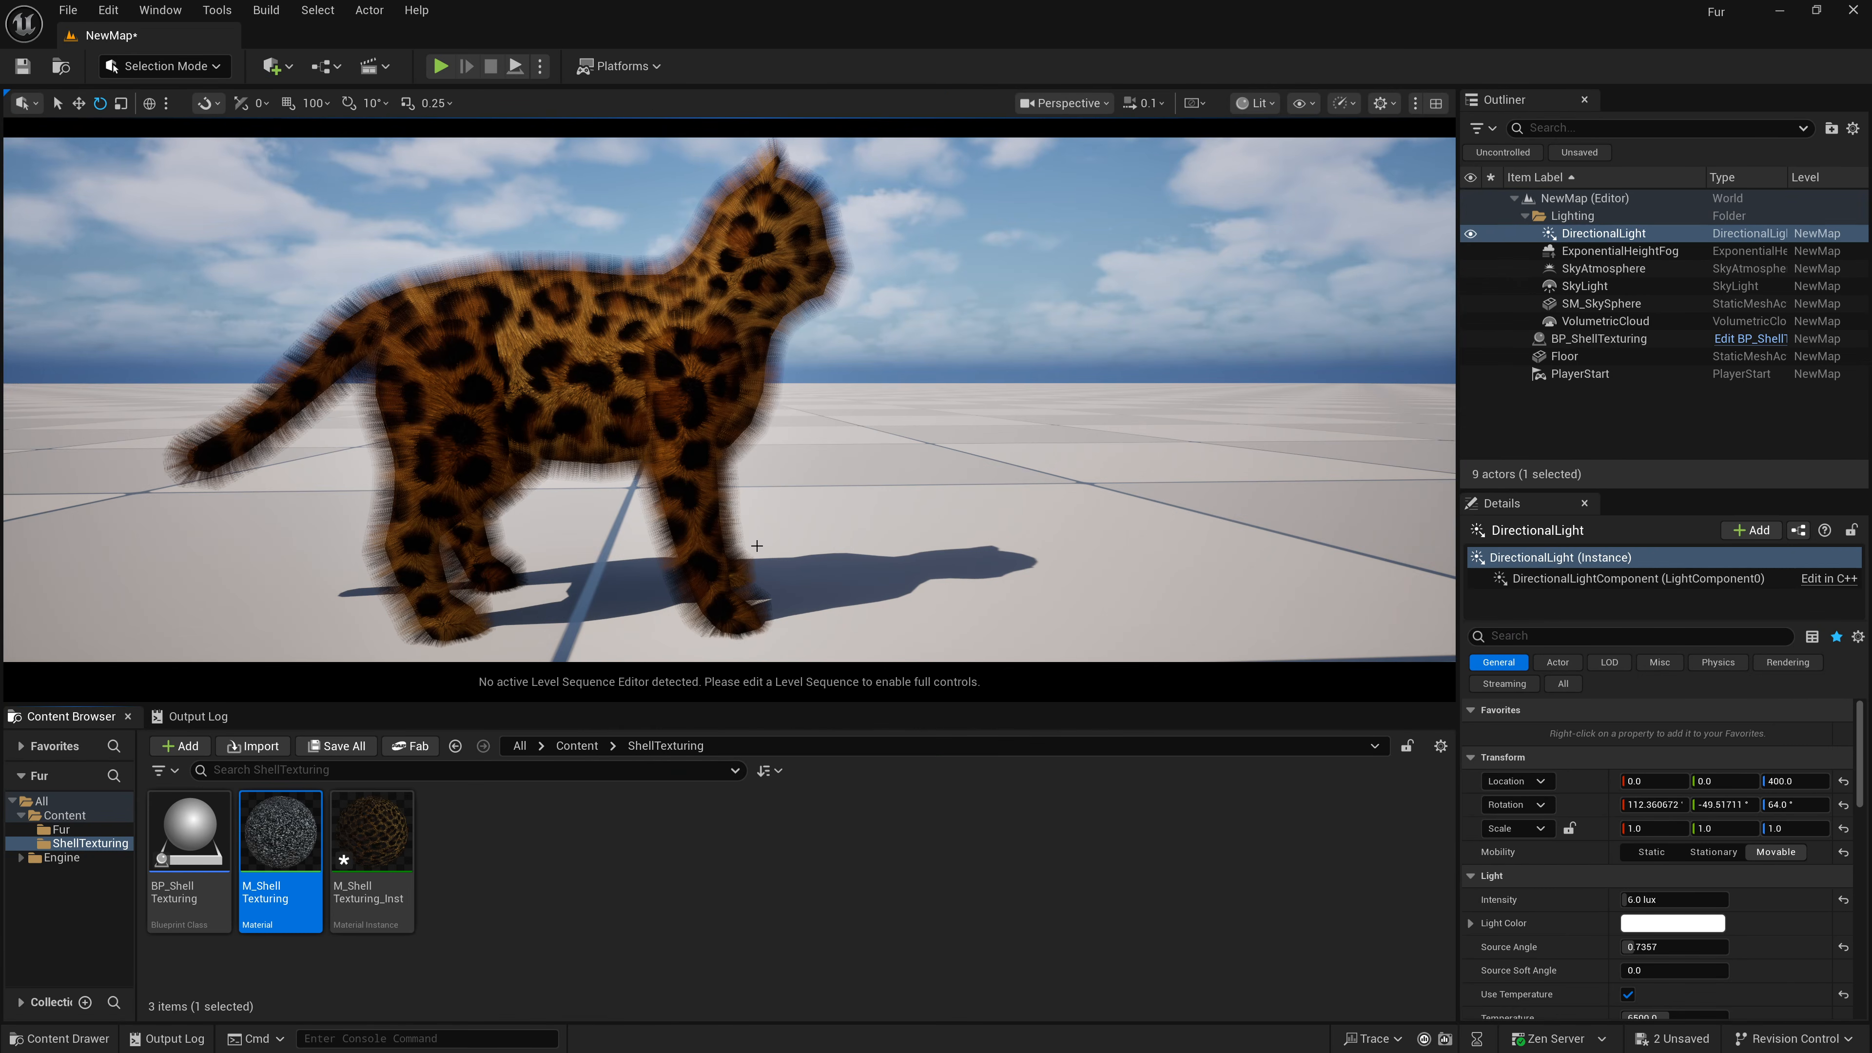
double_click(391, 862)
left_click_drag(706, 10, 1288, 107)
left_click(1000, 347)
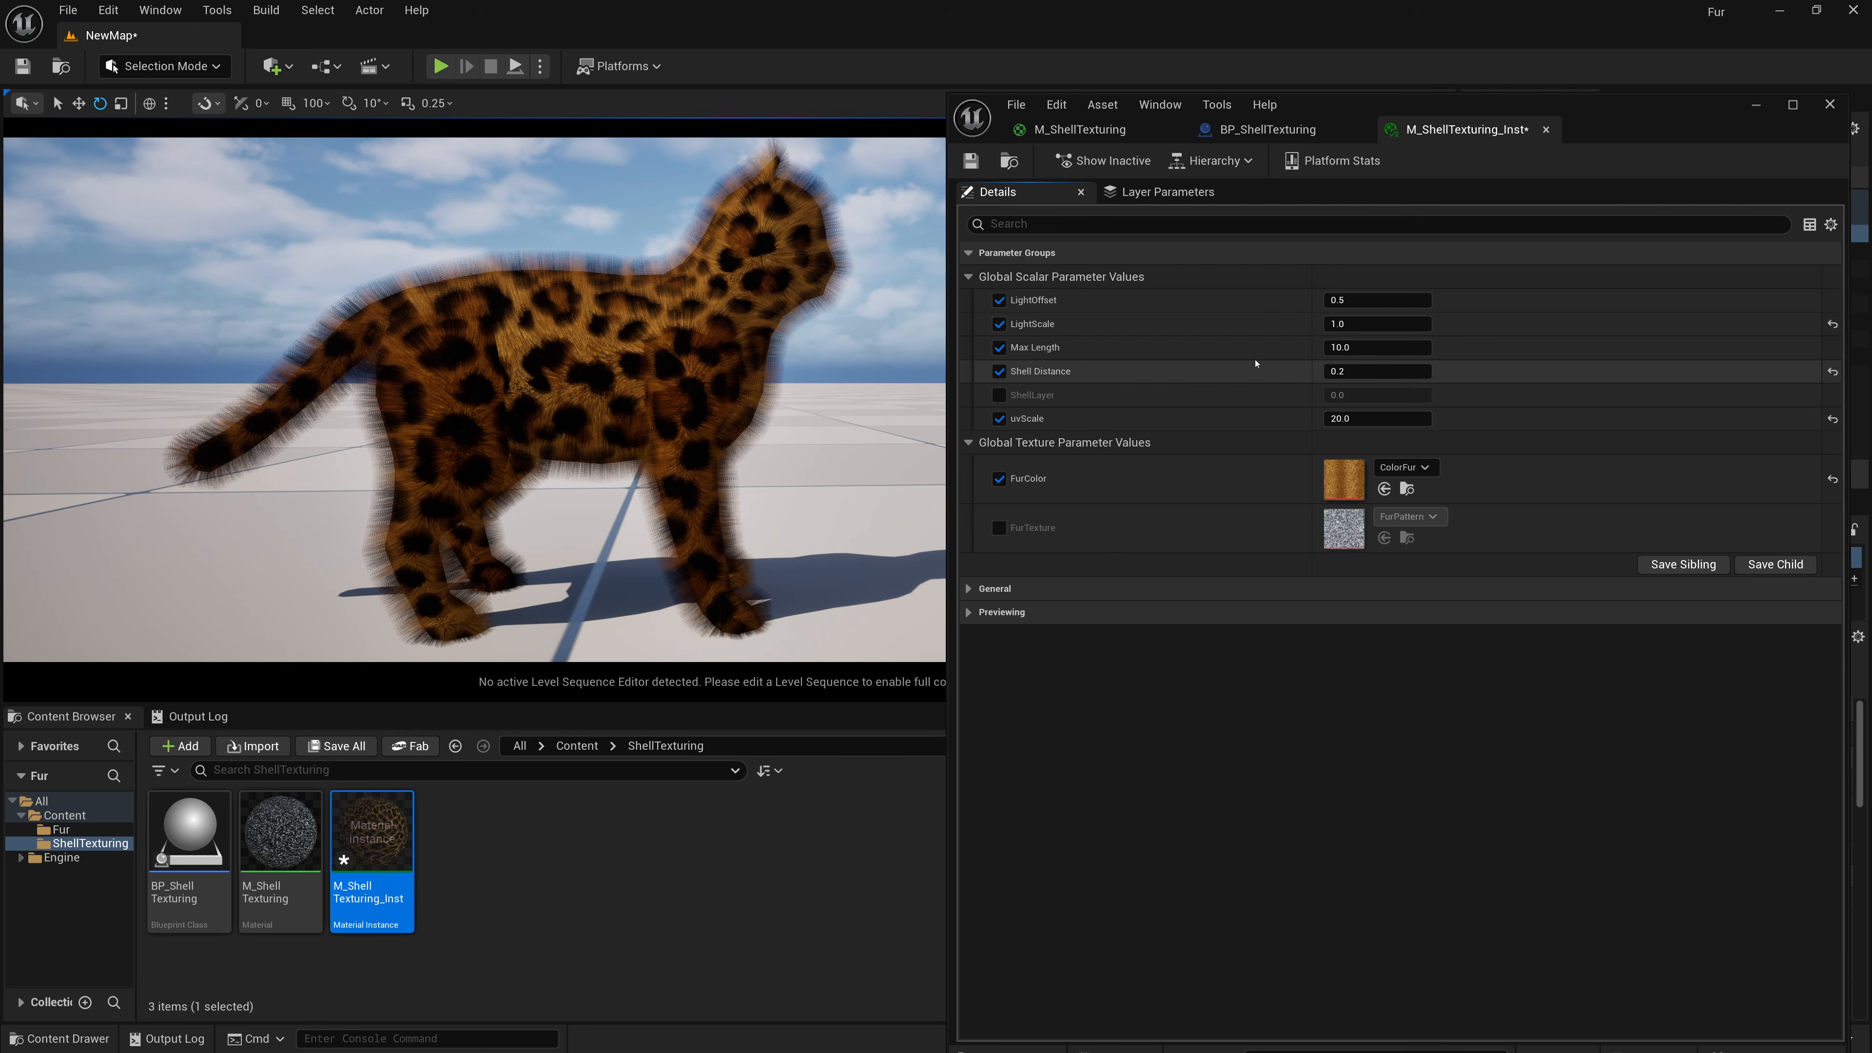
left_click(1396, 348)
type("1")
key("Return")
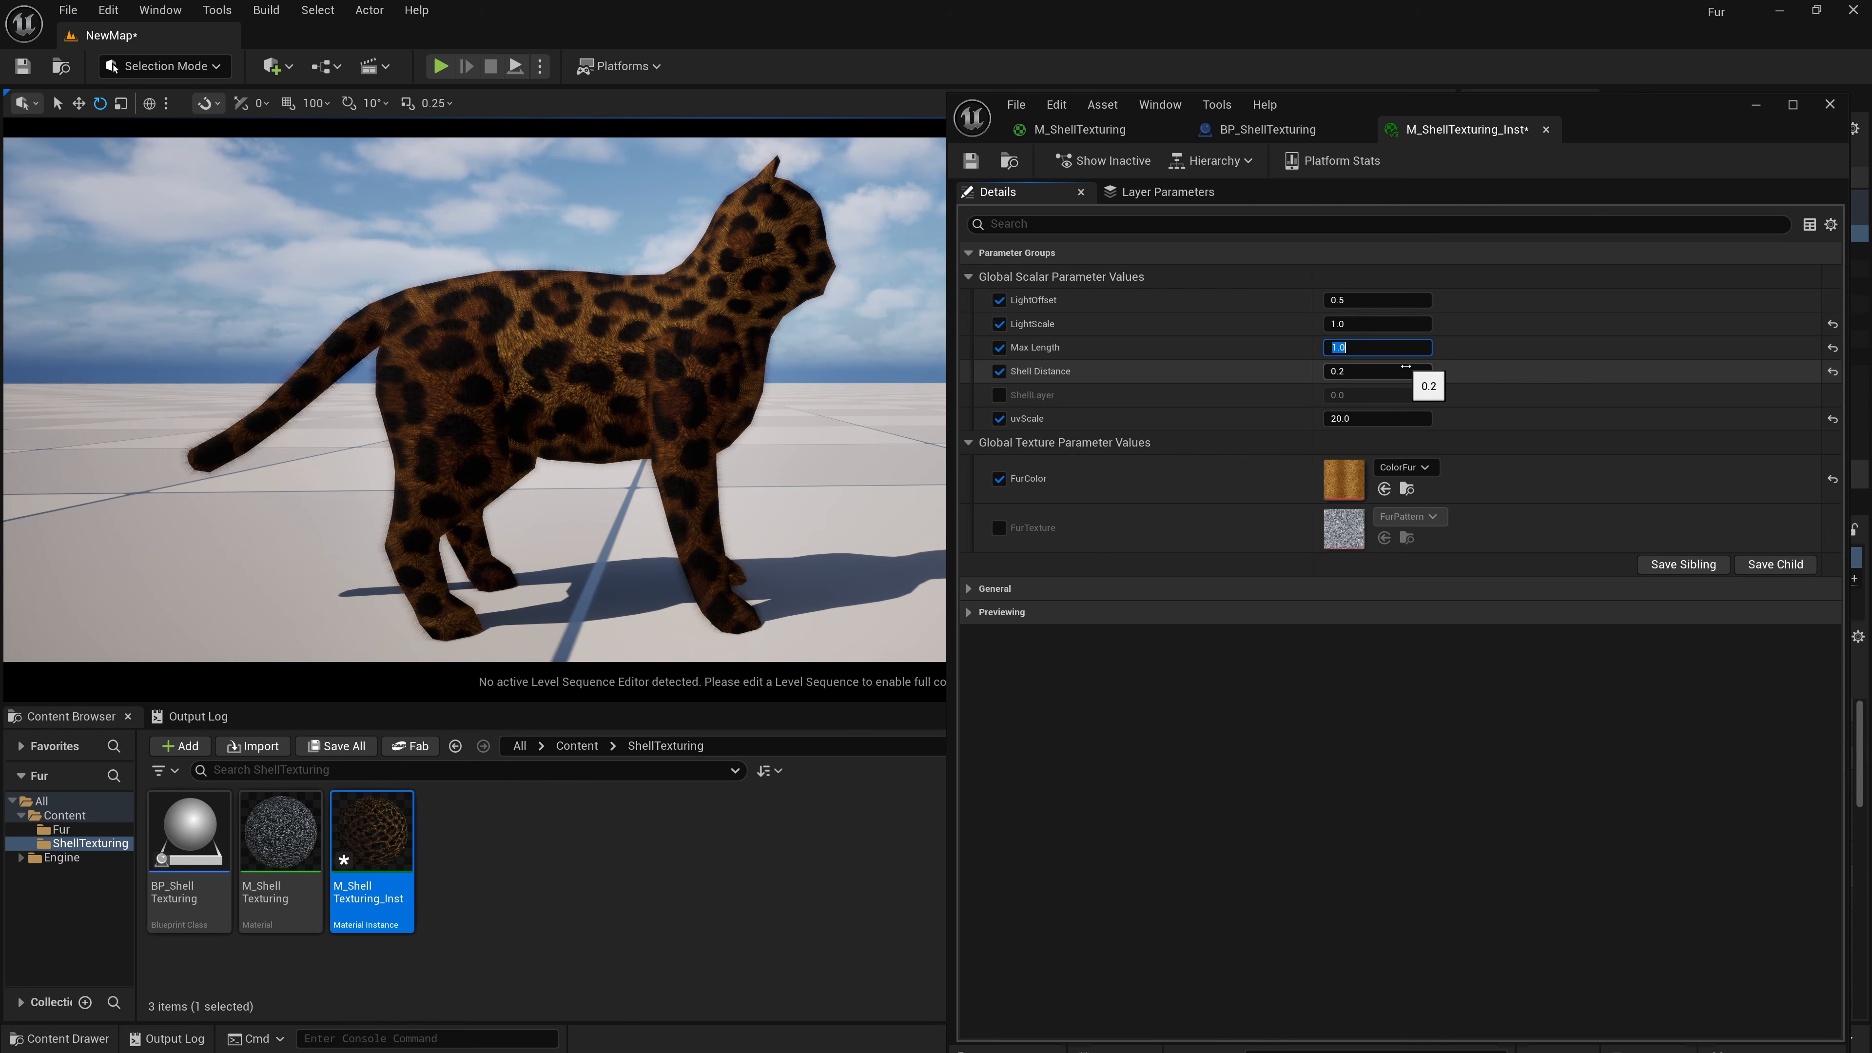
type("3")
key("Return")
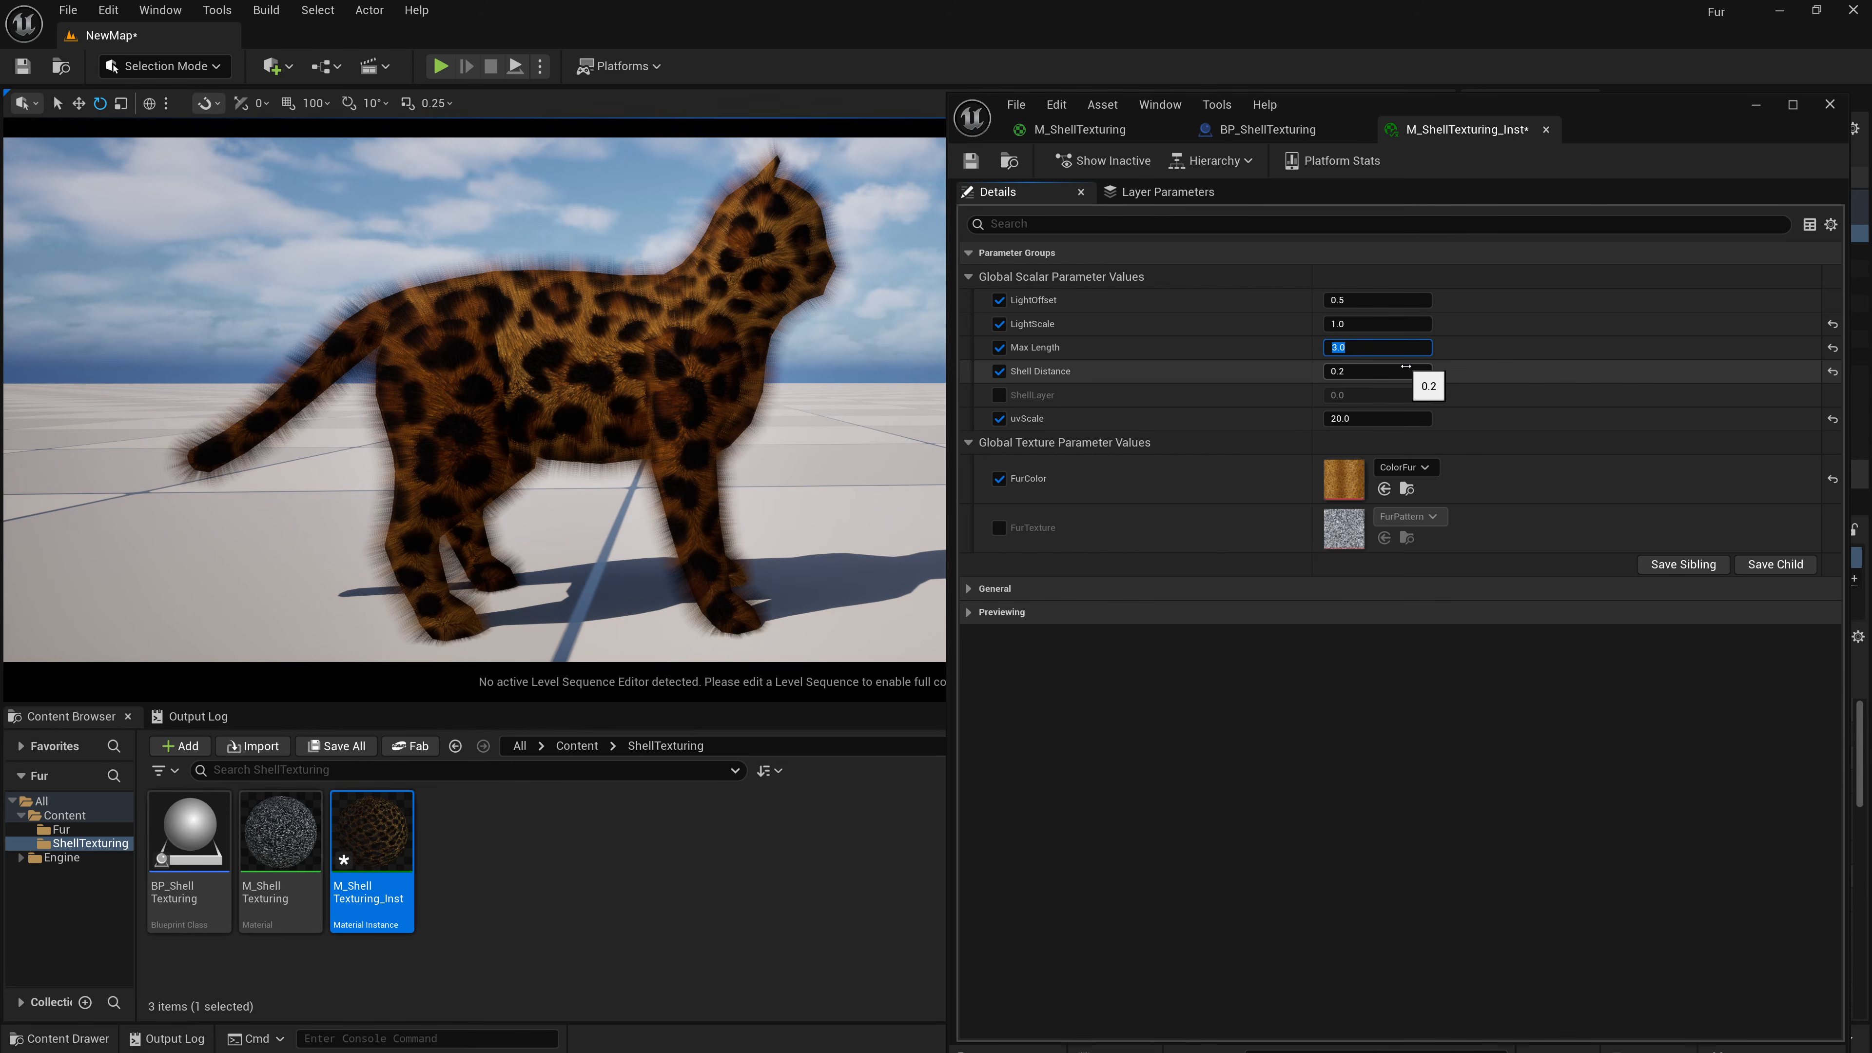
type("5")
key("Return")
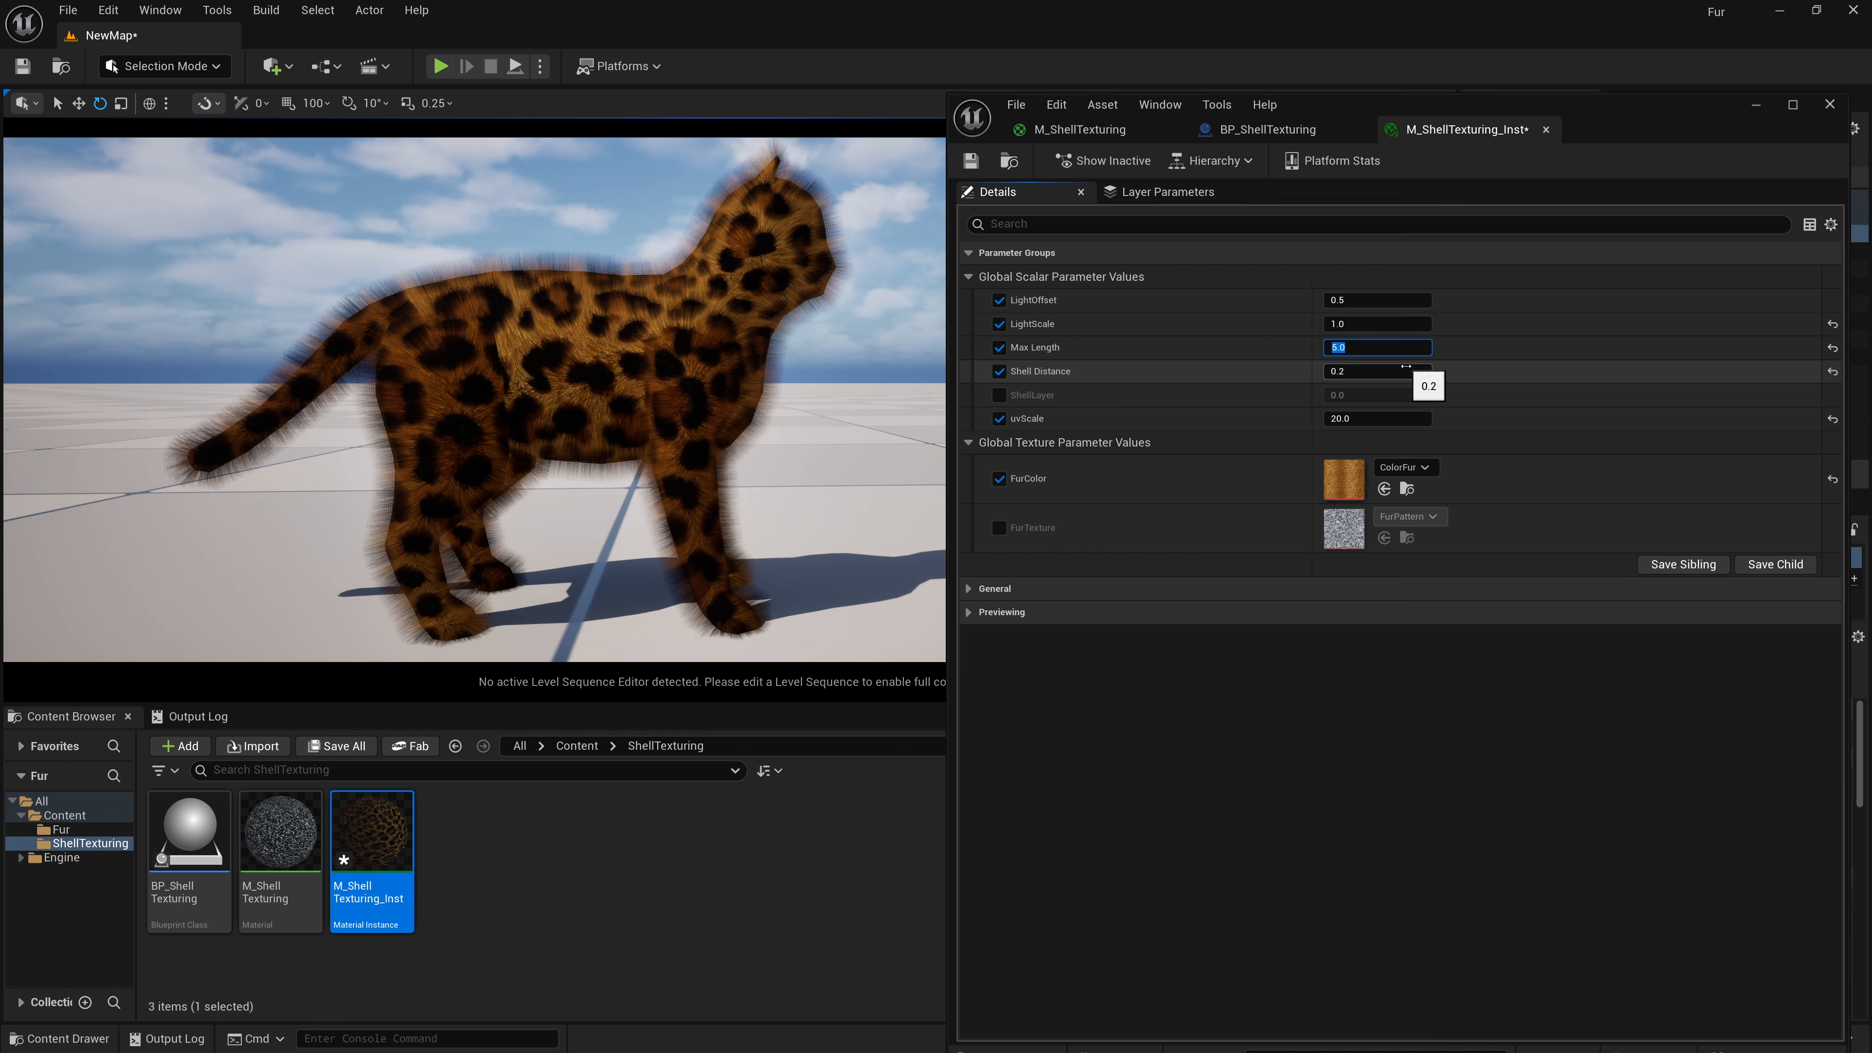
type("10")
key("Return")
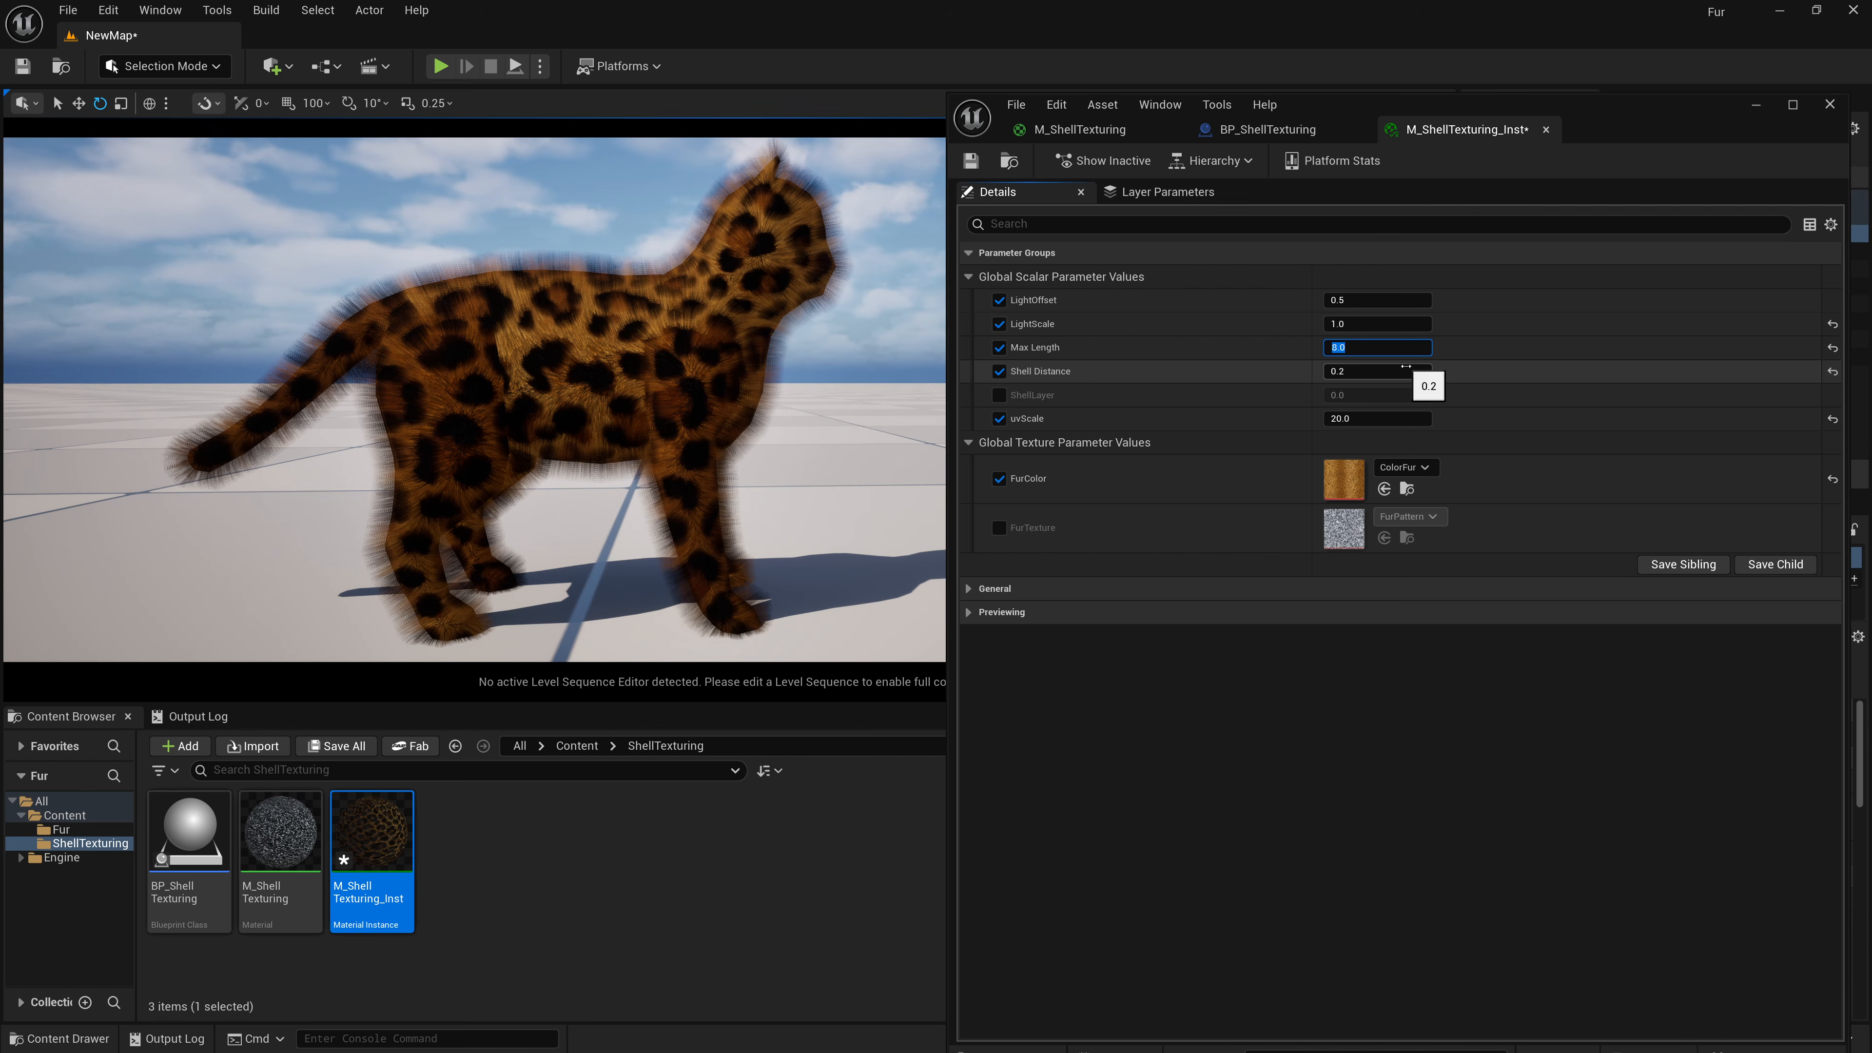
Examine the fur up close while setting Max Length to 5, comparing it with 2.
right_click_drag(737, 384, 704, 351)
key("w")
key("w")
key("s")
key("w")
left_click(1375, 346)
type("5")
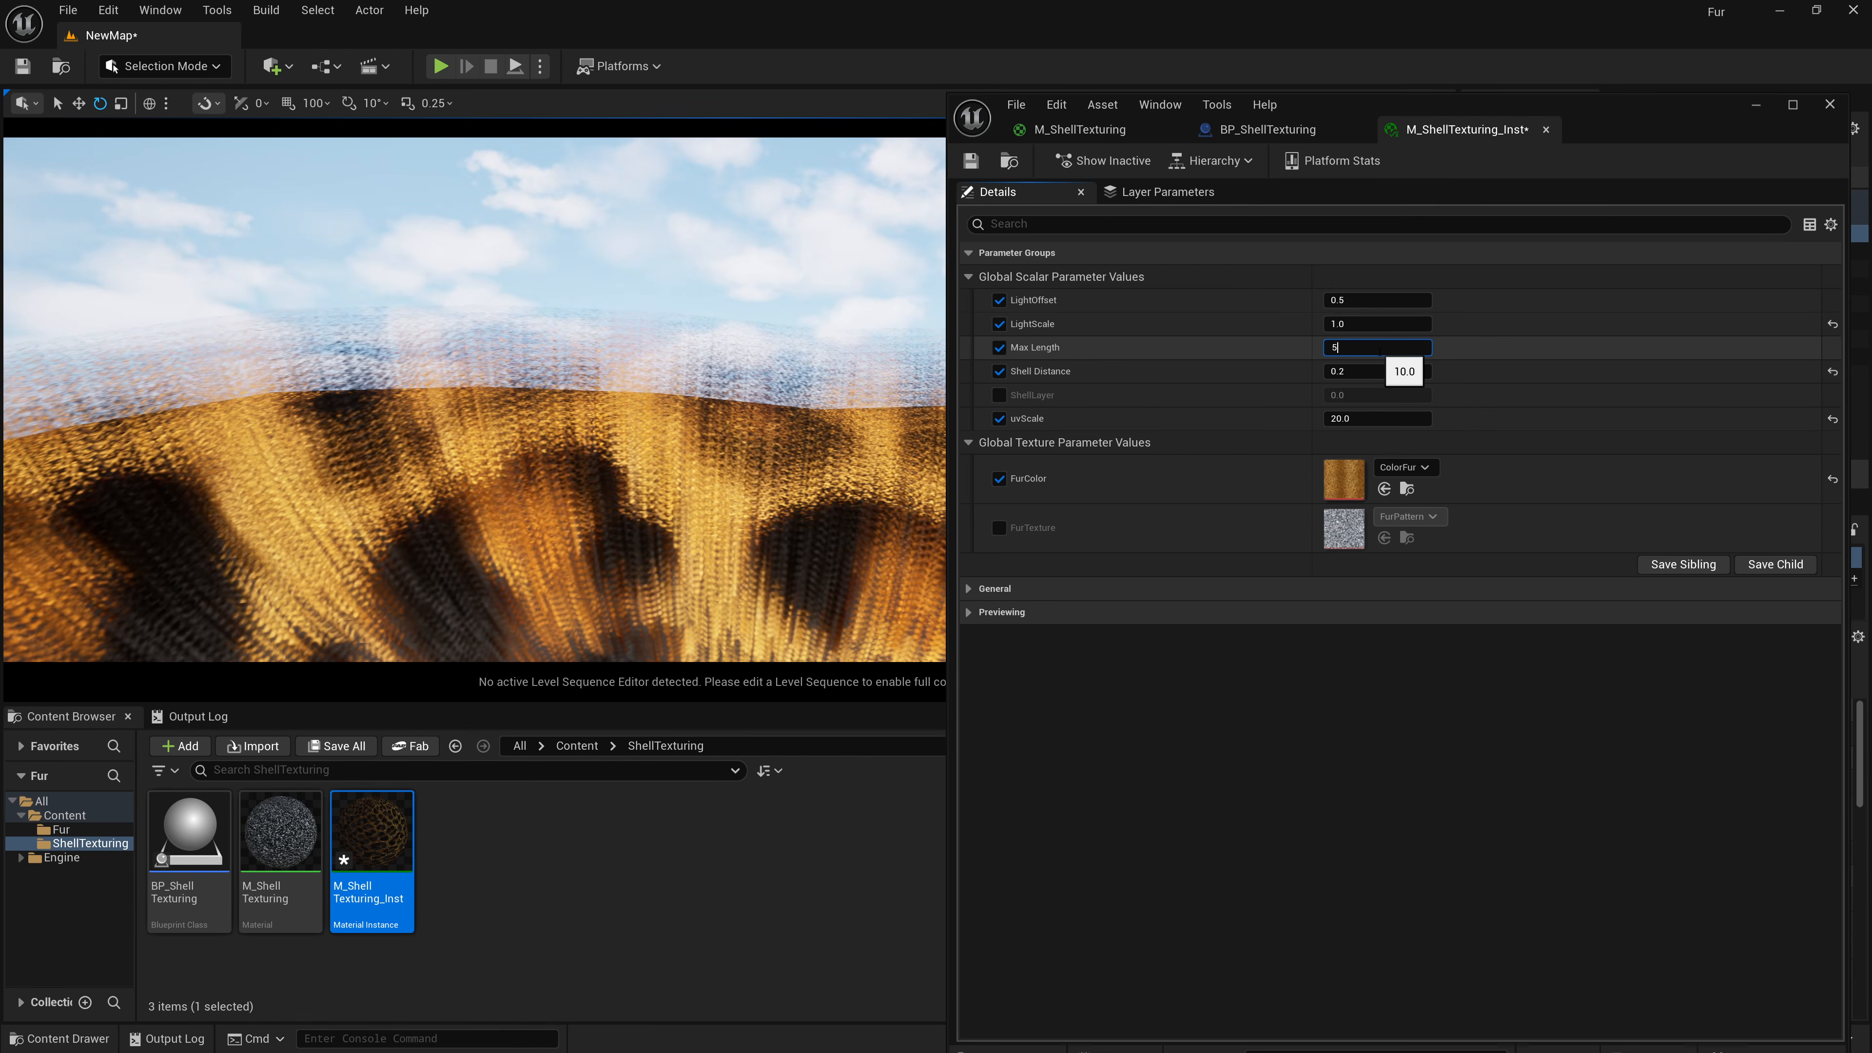
key("Return")
type("2")
key("Return")
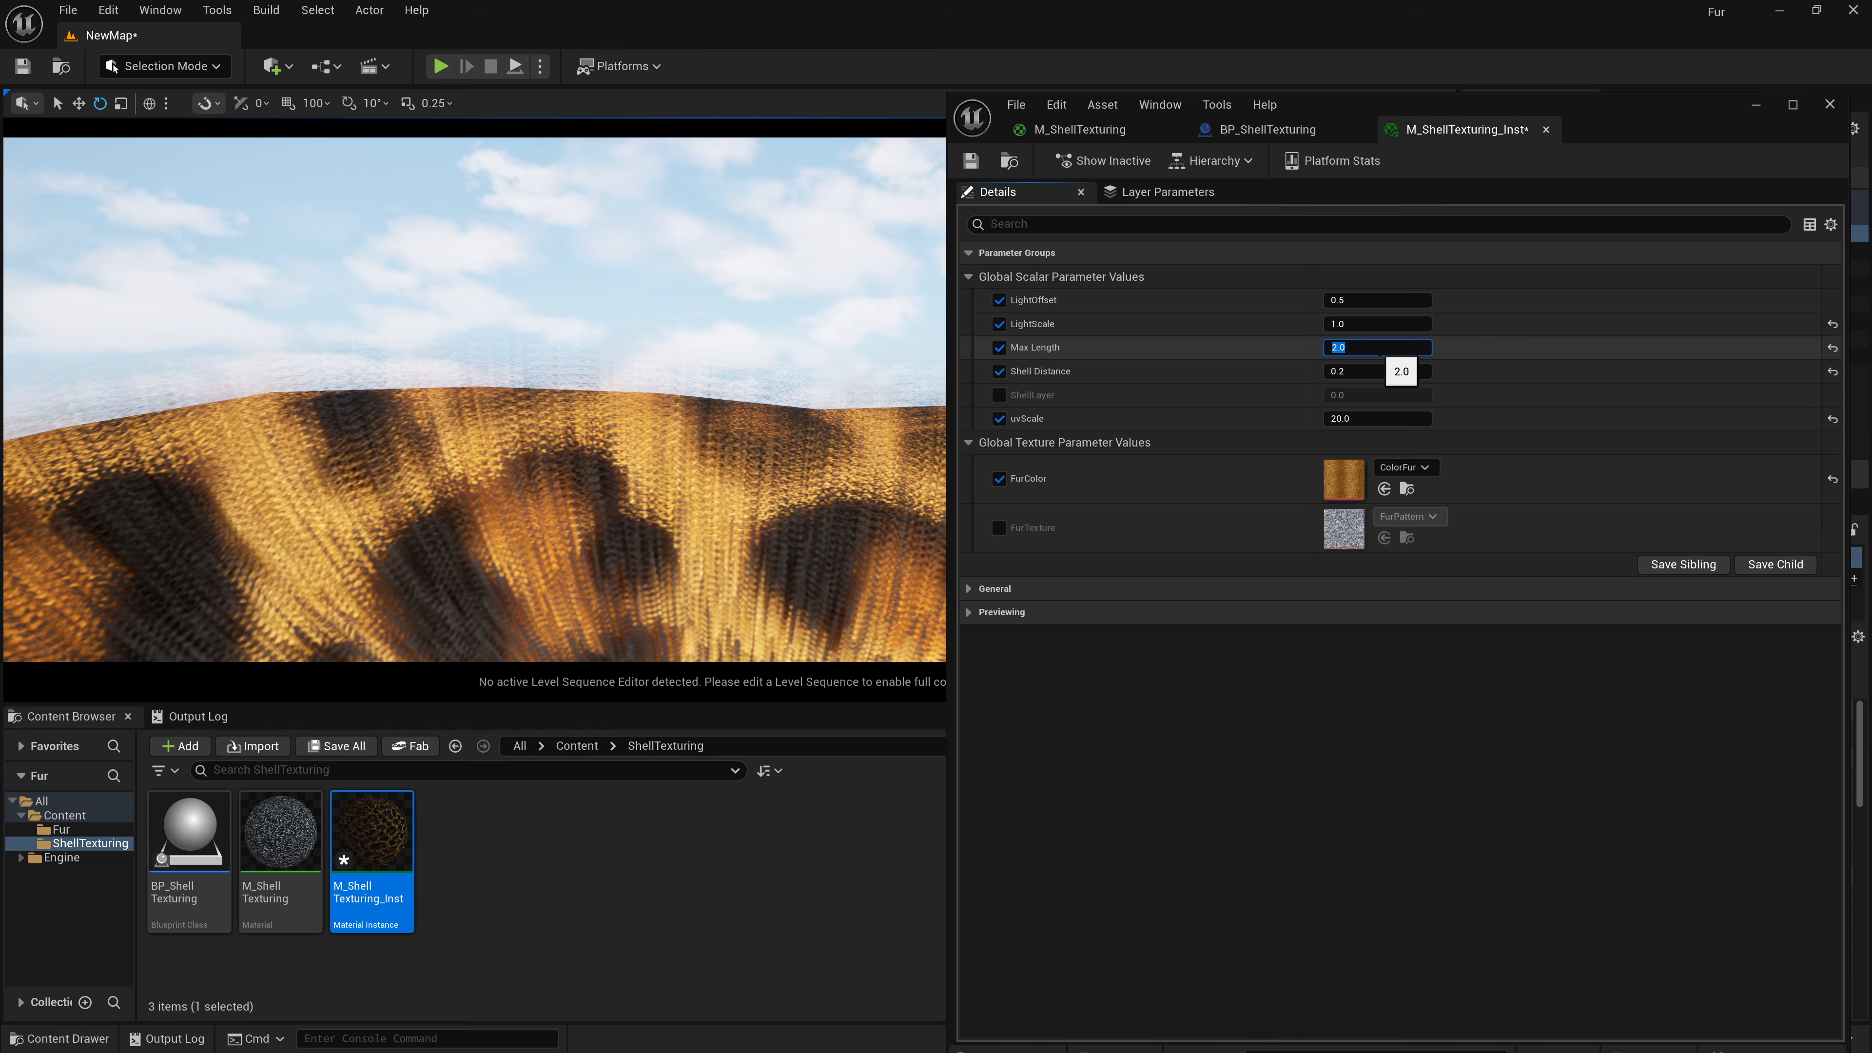
type("5")
key("Return")
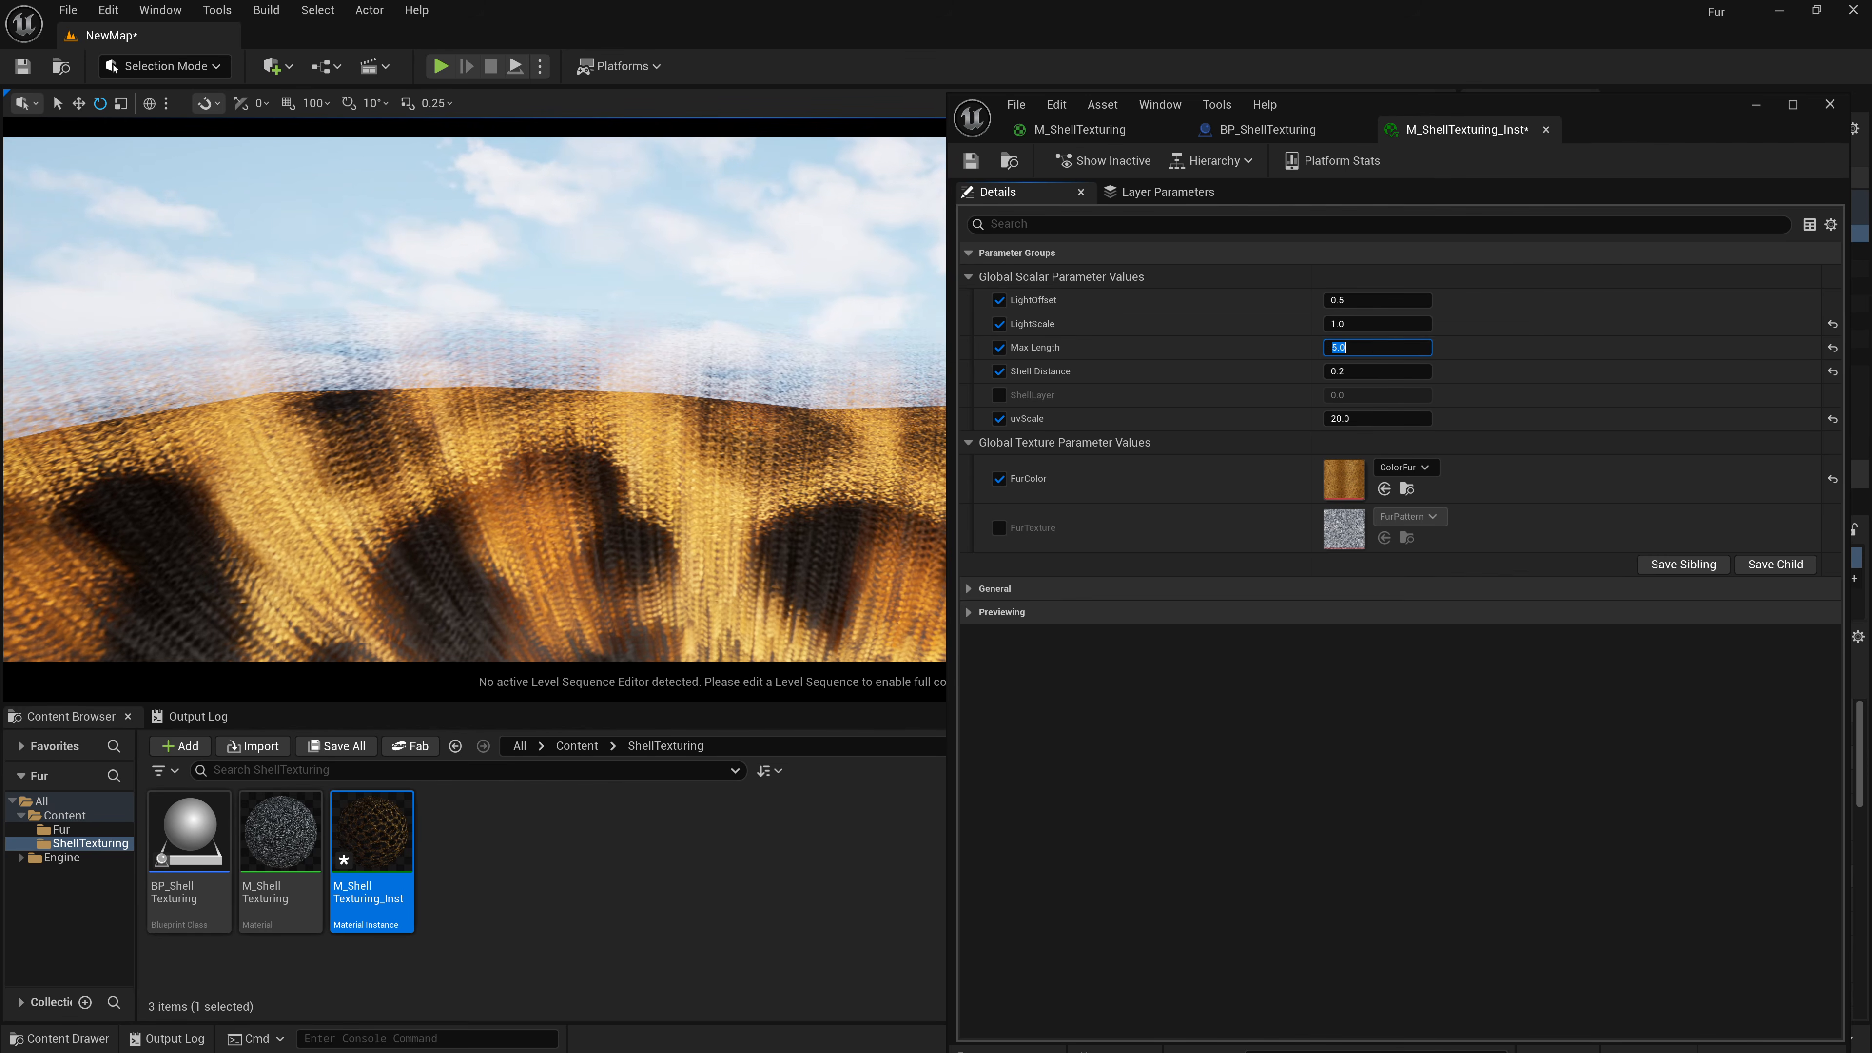
Set the Shell Distance to 0.1 and view the fur from a distance.
key("s")
right_click_drag(737, 346, 766, 347)
right_click_drag(403, 461, 403, 461)
key("s")
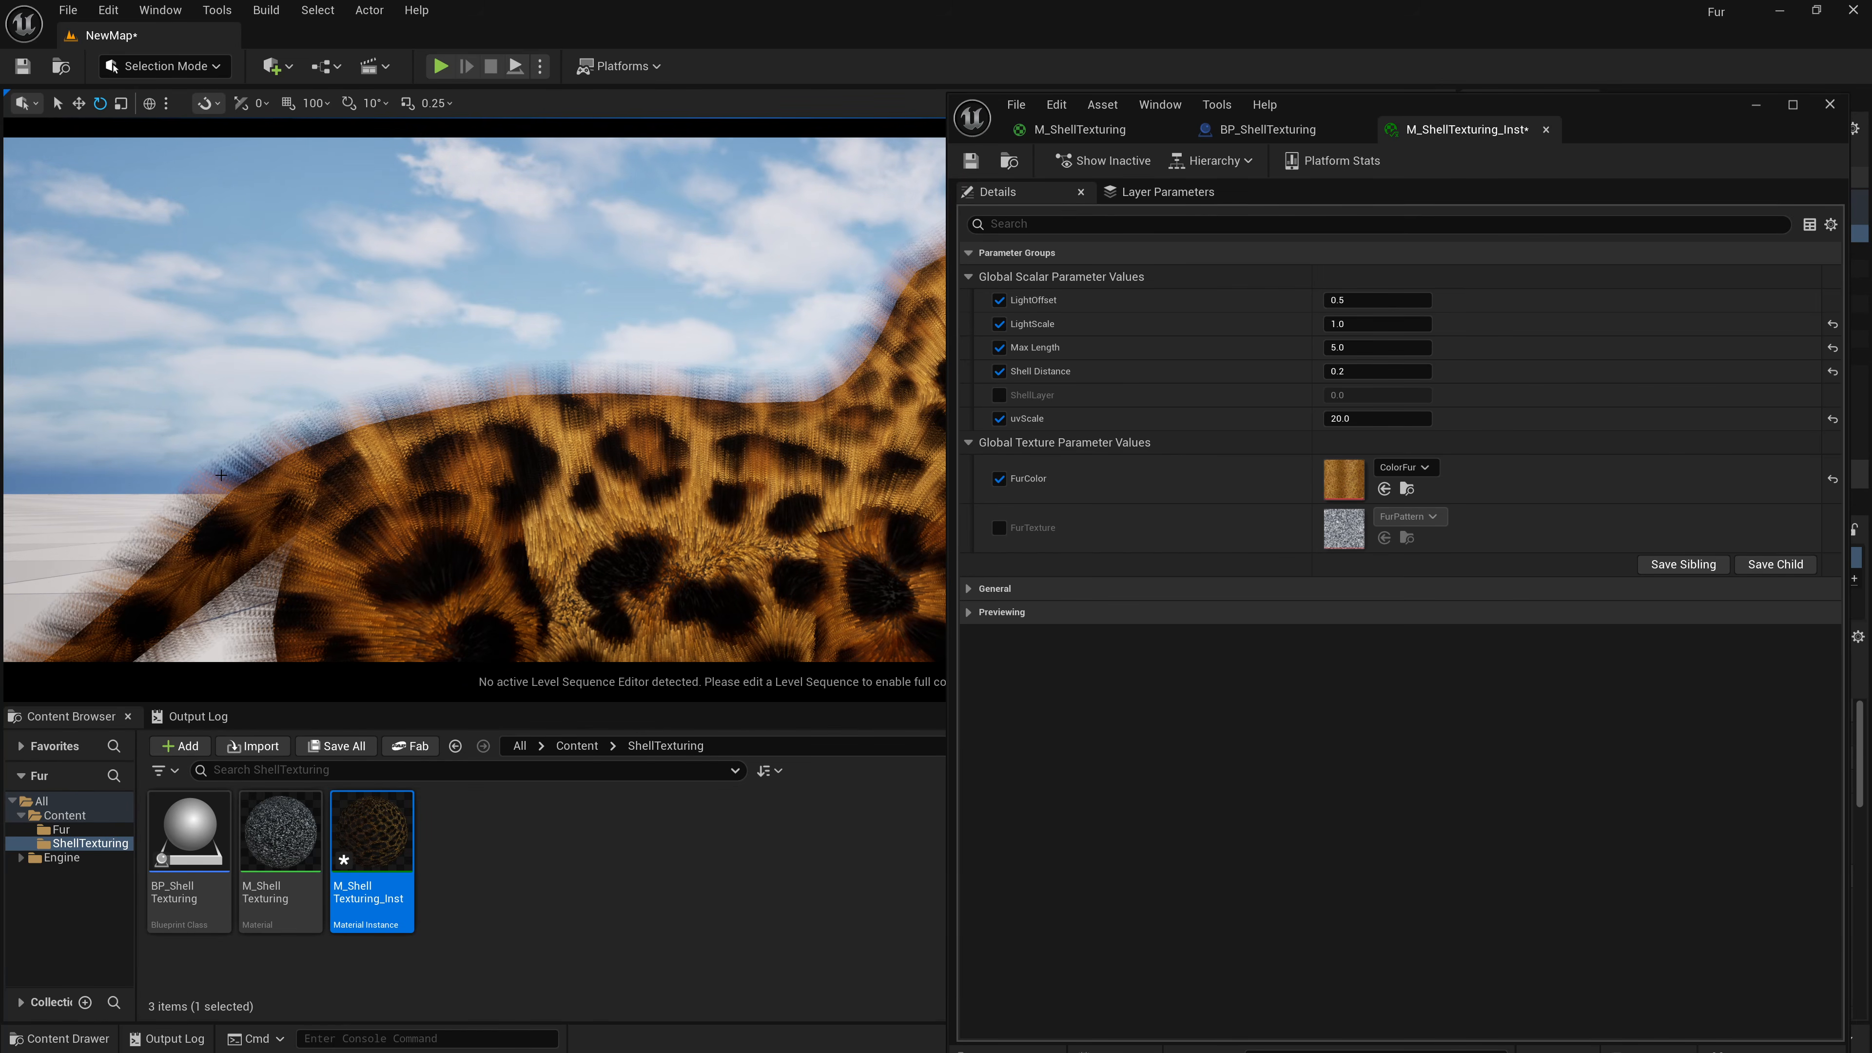
left_click(1379, 373)
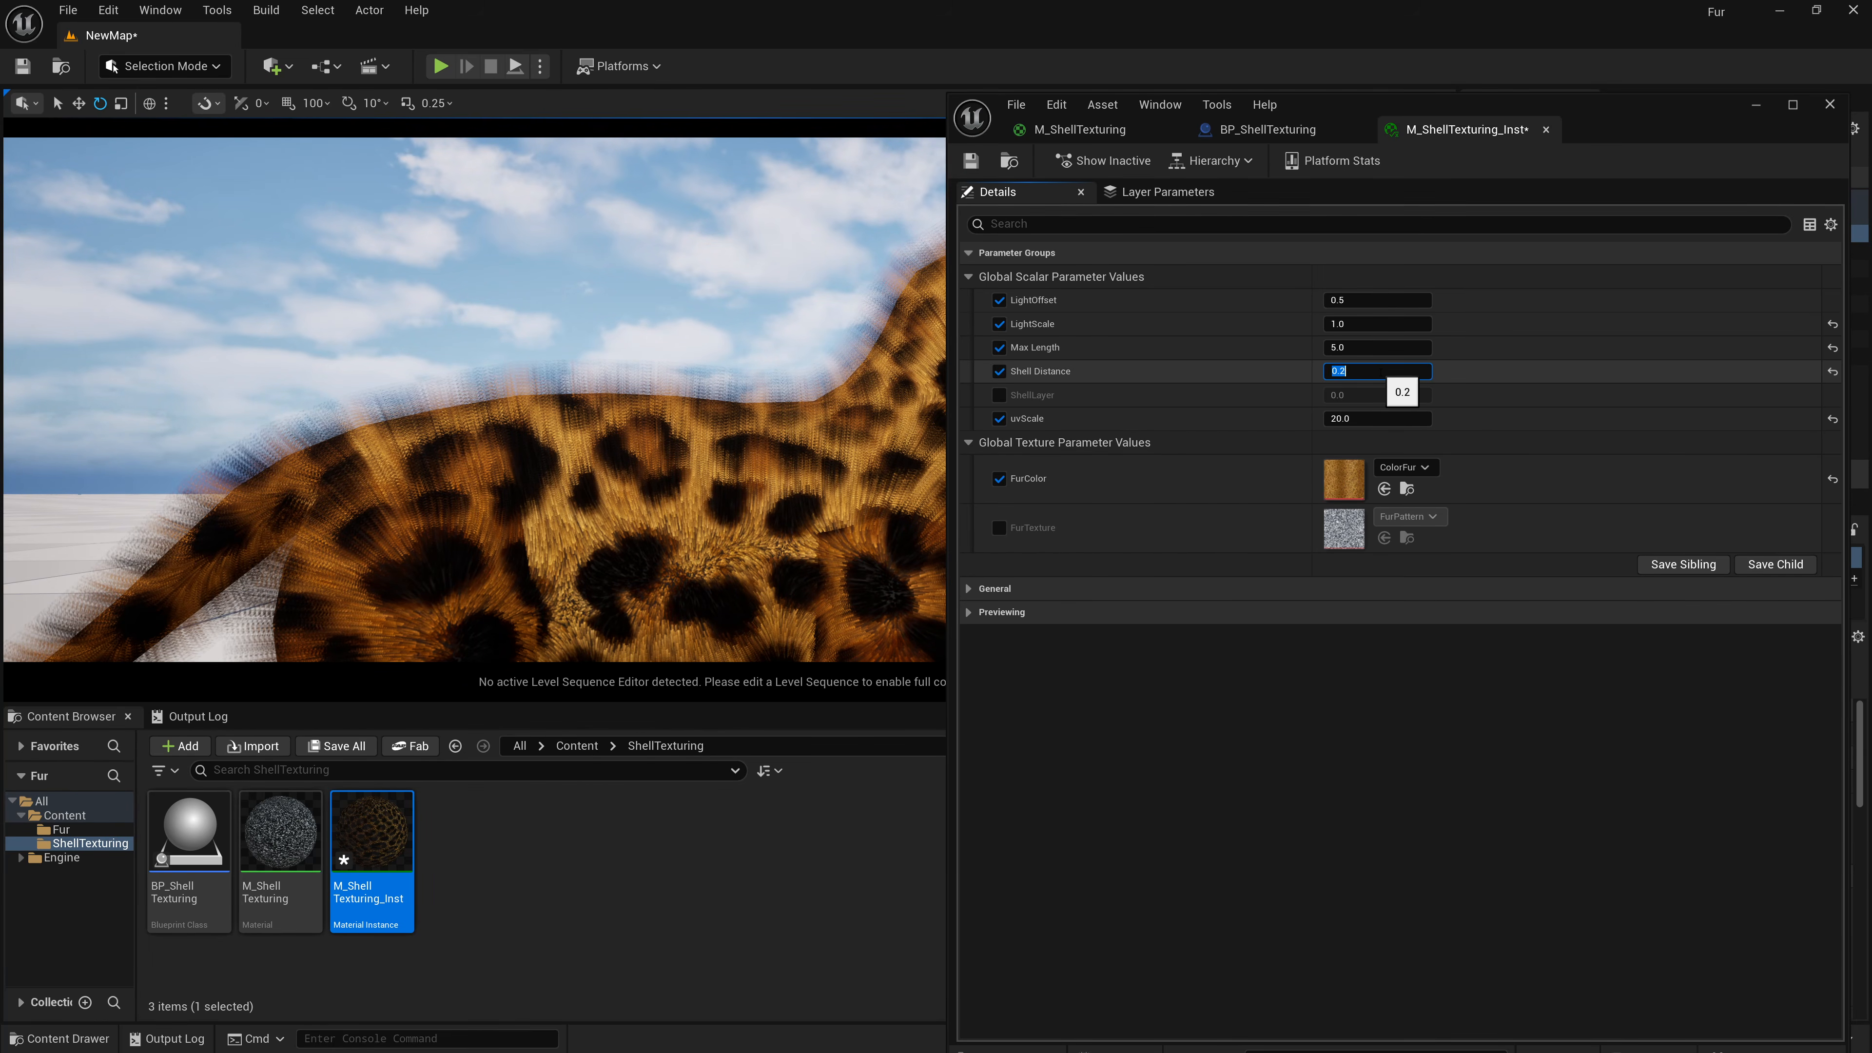
type(".1")
key("Return")
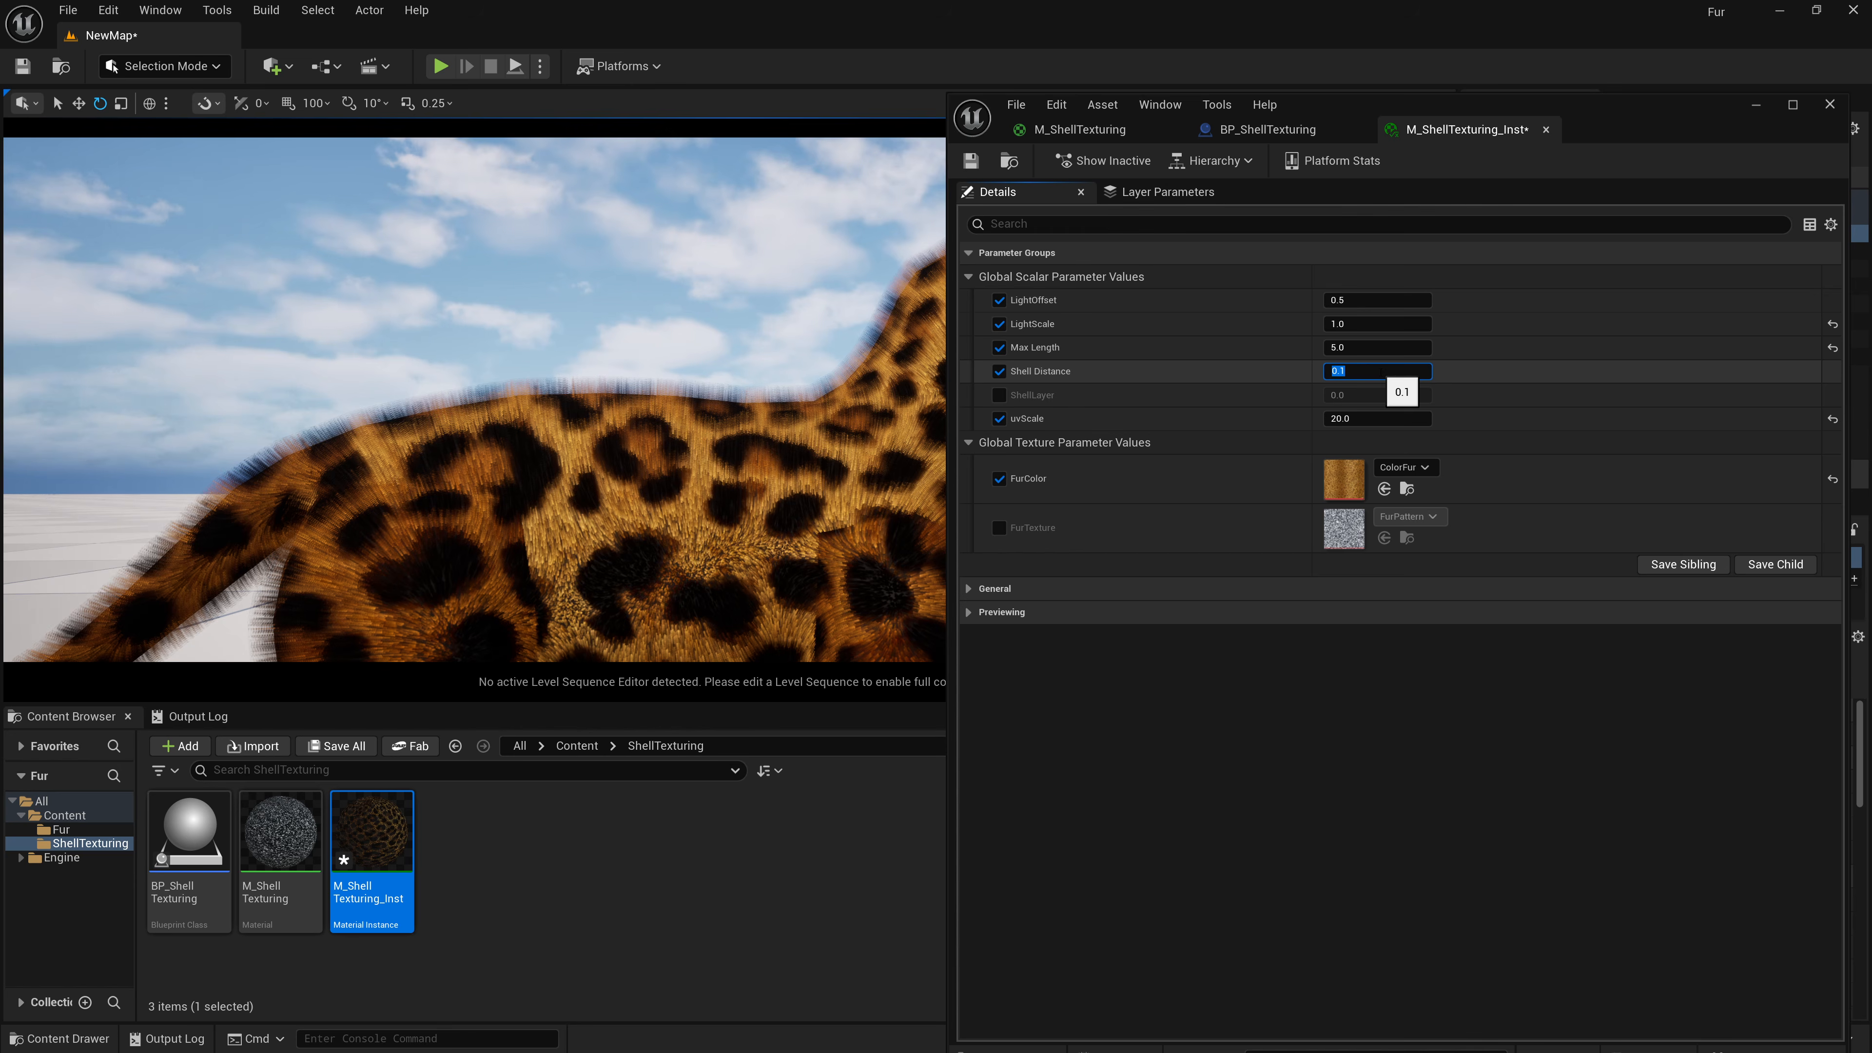
Try a Shell Distance of 0.5, then set it back to 0.2.
key("s")
right_click_drag(589, 412, 639, 469)
key("d")
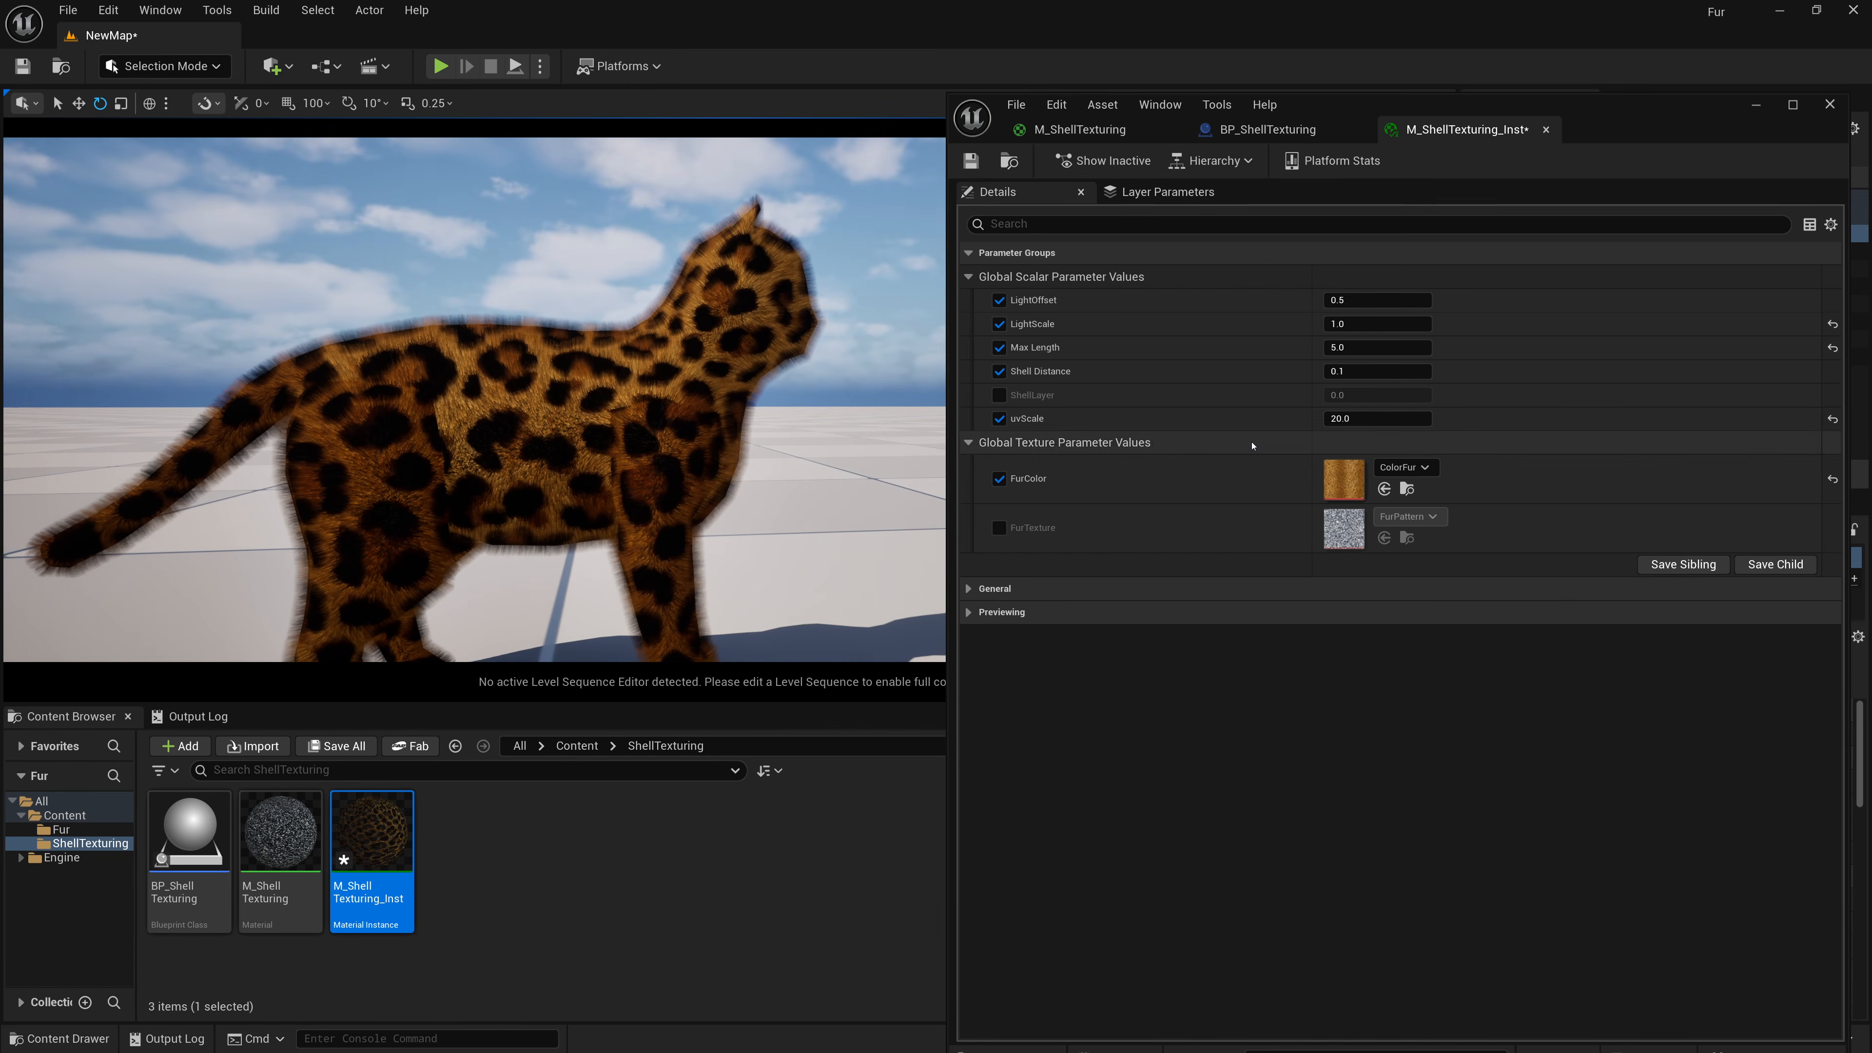
left_click(1380, 377)
type(".")
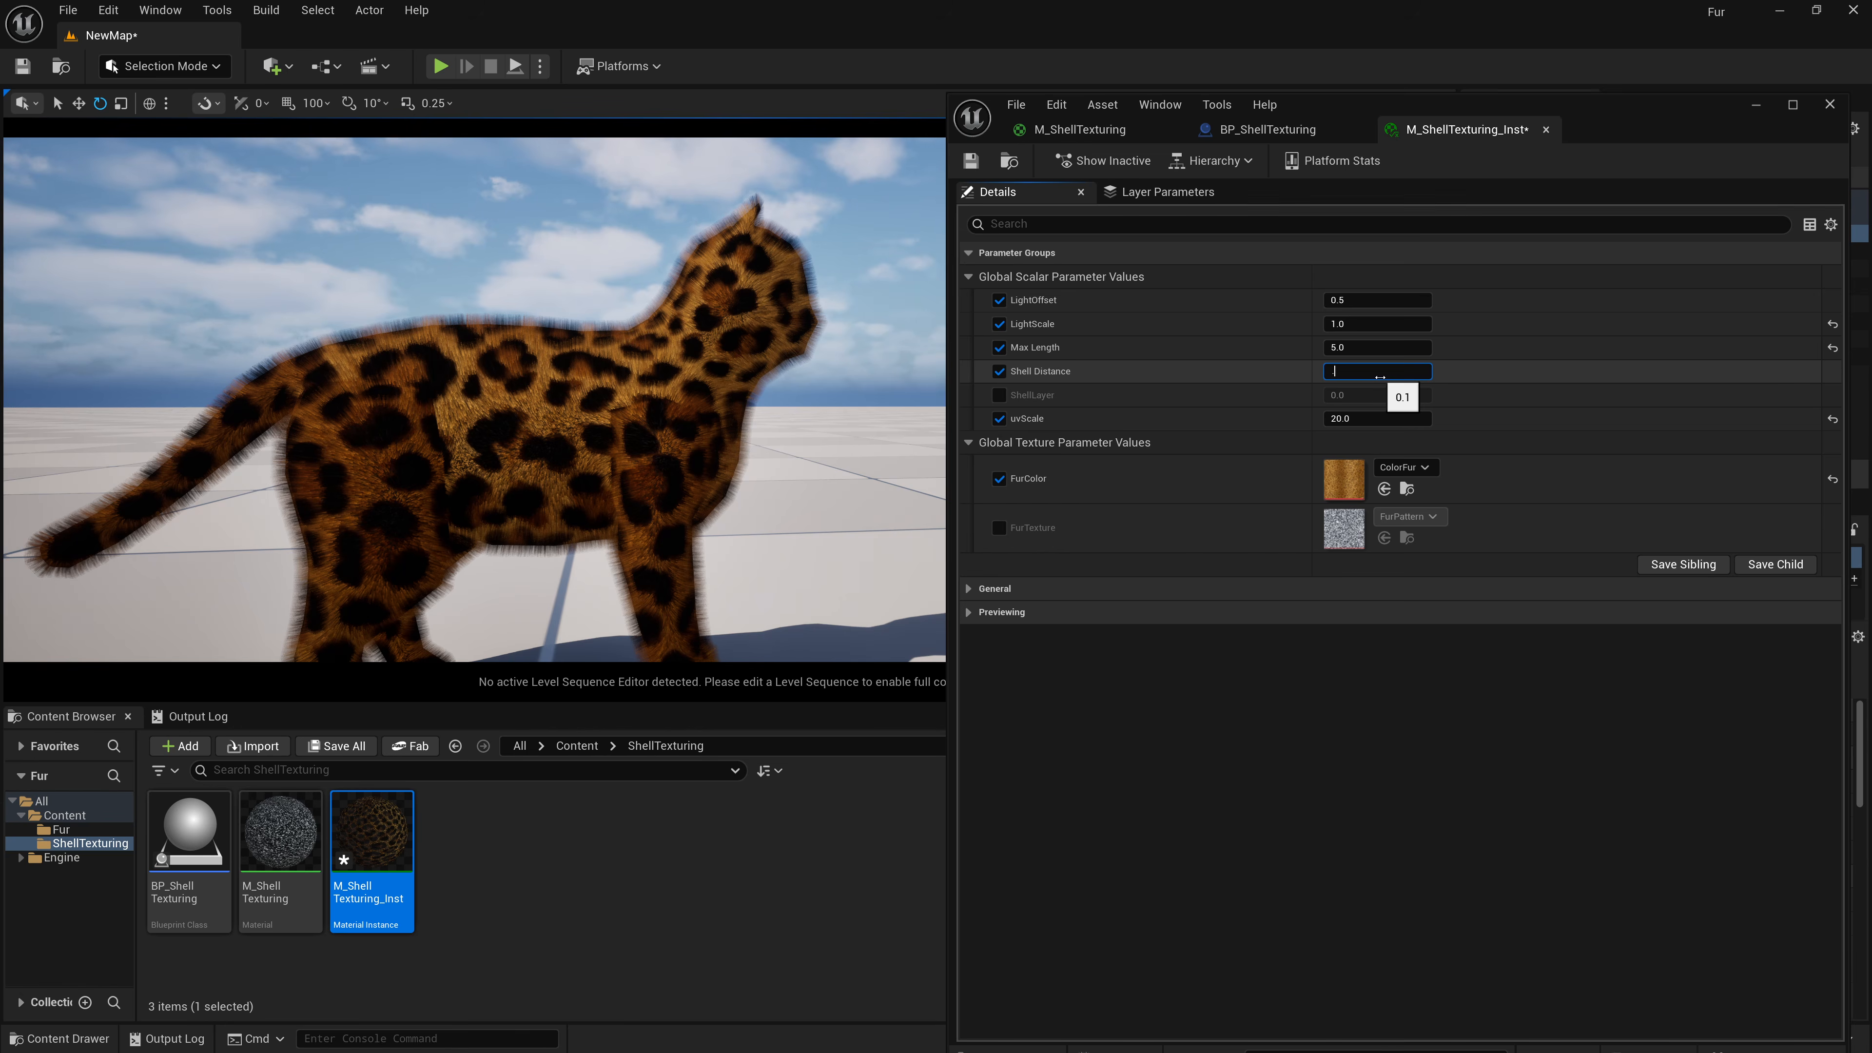
type("5")
key("Return")
type(".2")
key("Return")
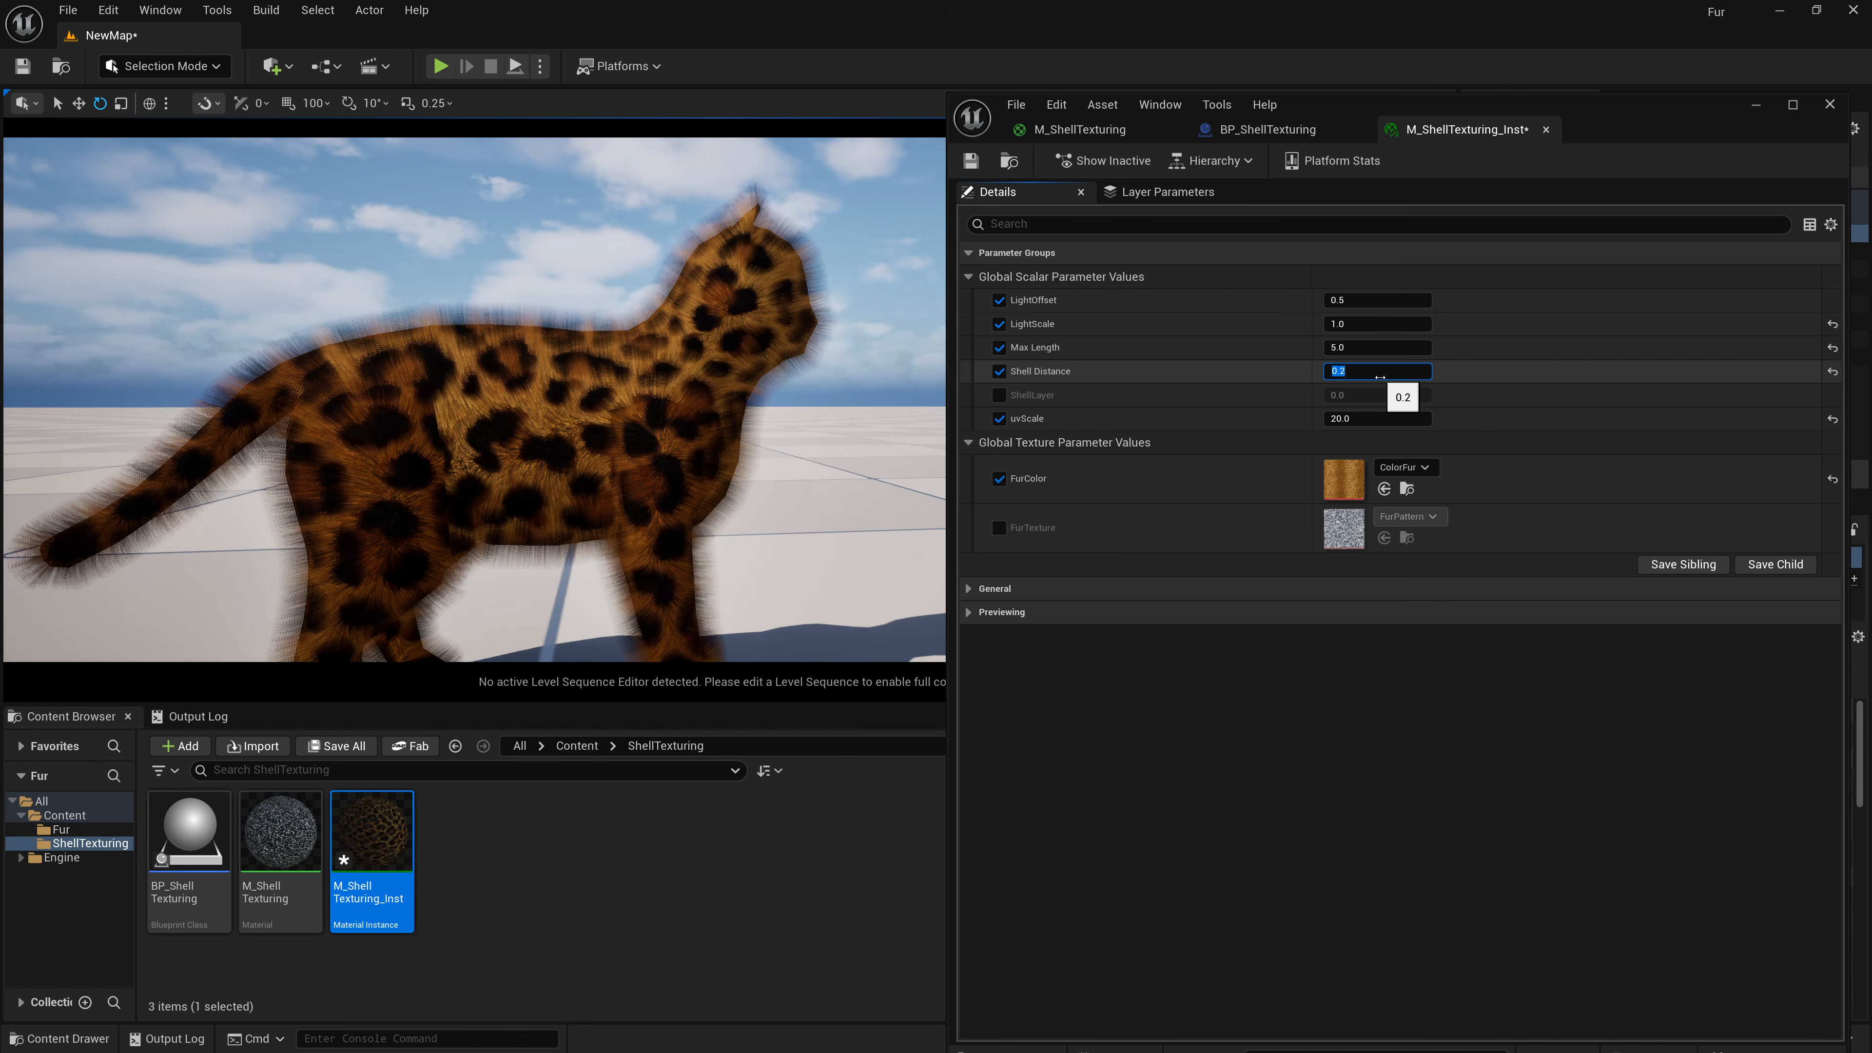
Enable the FurTexture override and assign the GradCircle texture to it.
key("s")
mouse_move(737, 412)
right_mouse_down()
mouse_move(685, 443)
mouse_move(720, 423)
right_mouse_up()
key("s")
key("a")
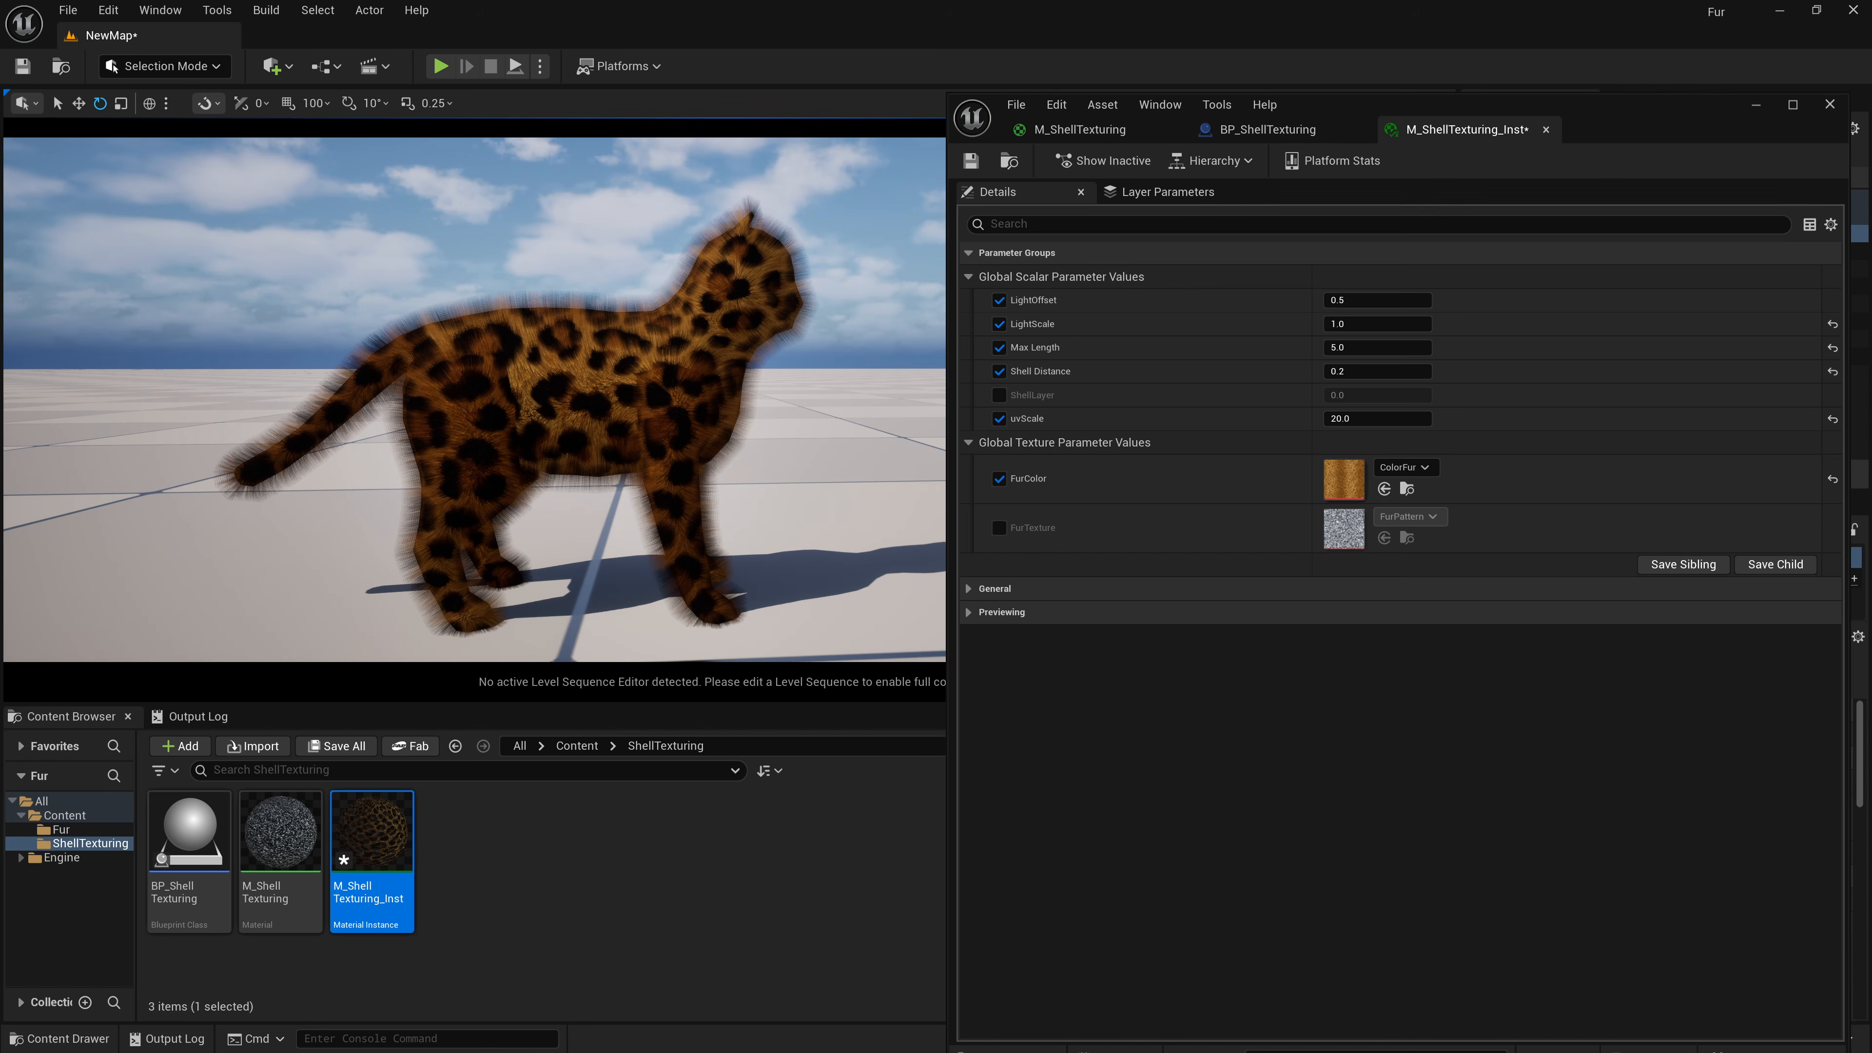
left_click(999, 528)
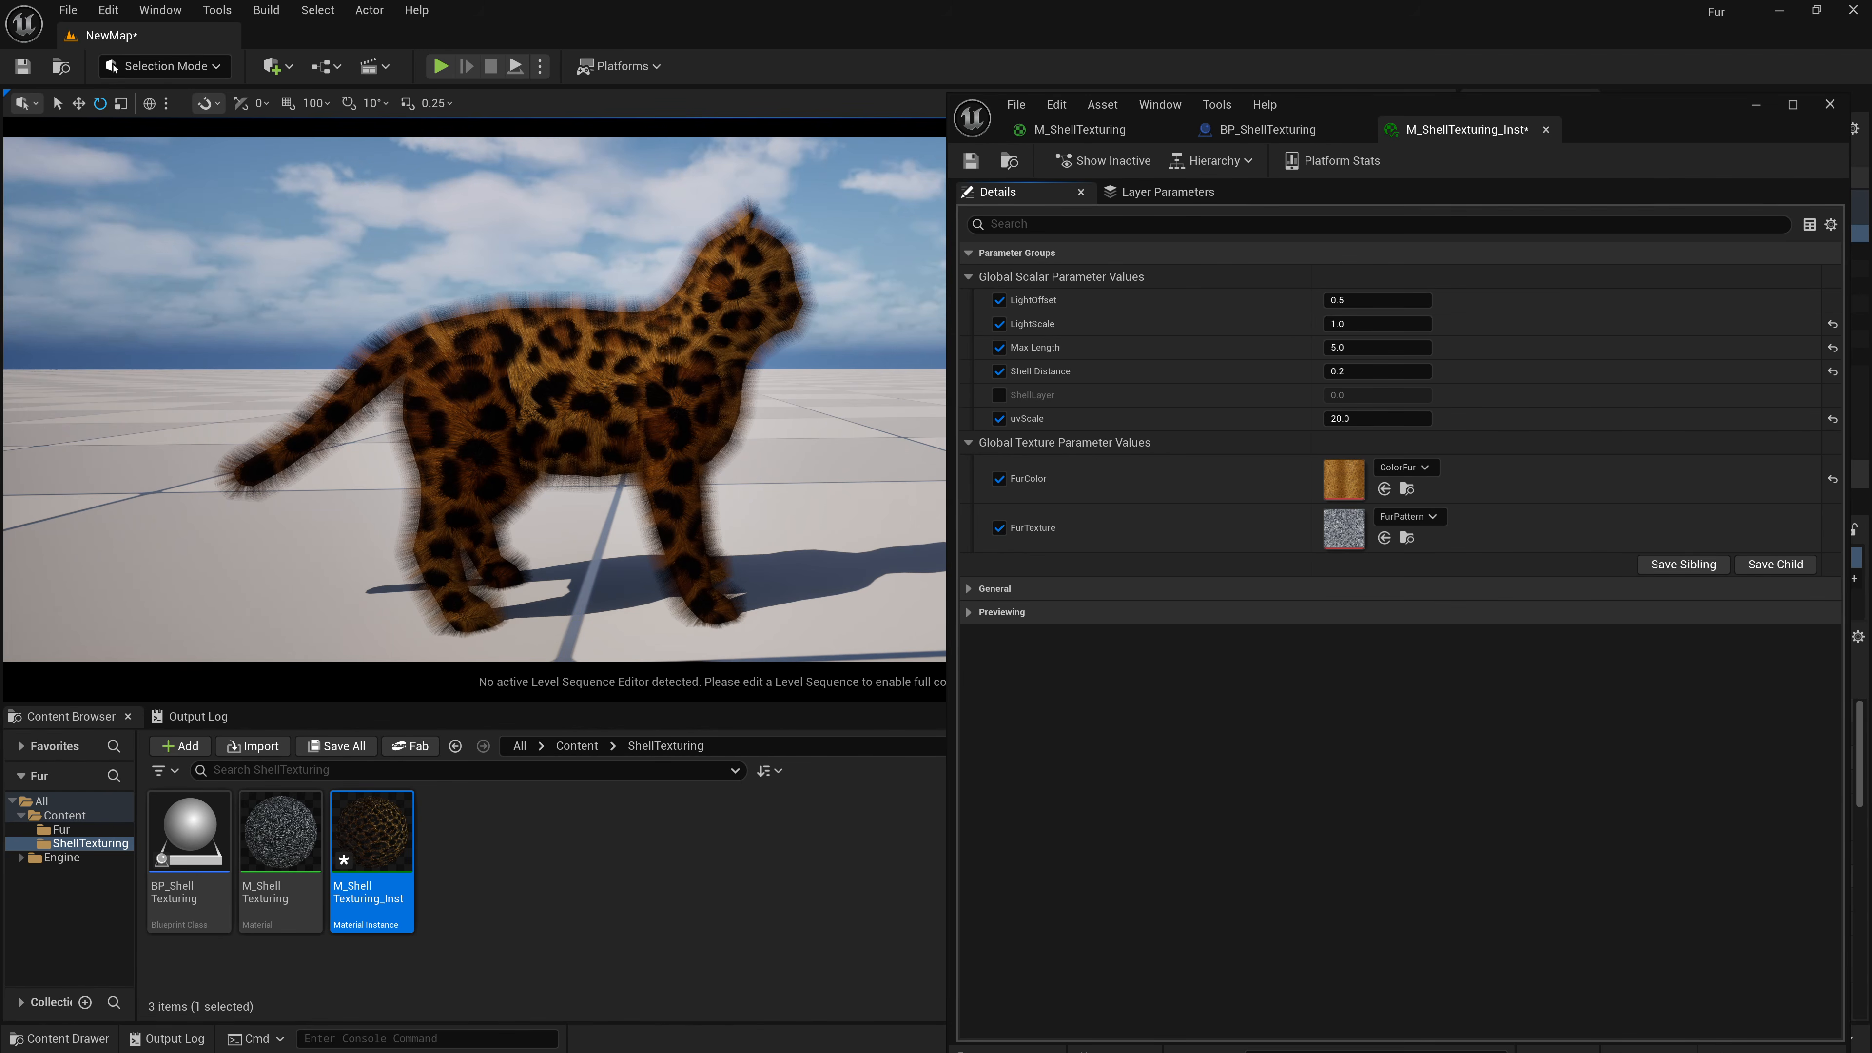
left_click(1389, 518)
type("Cl")
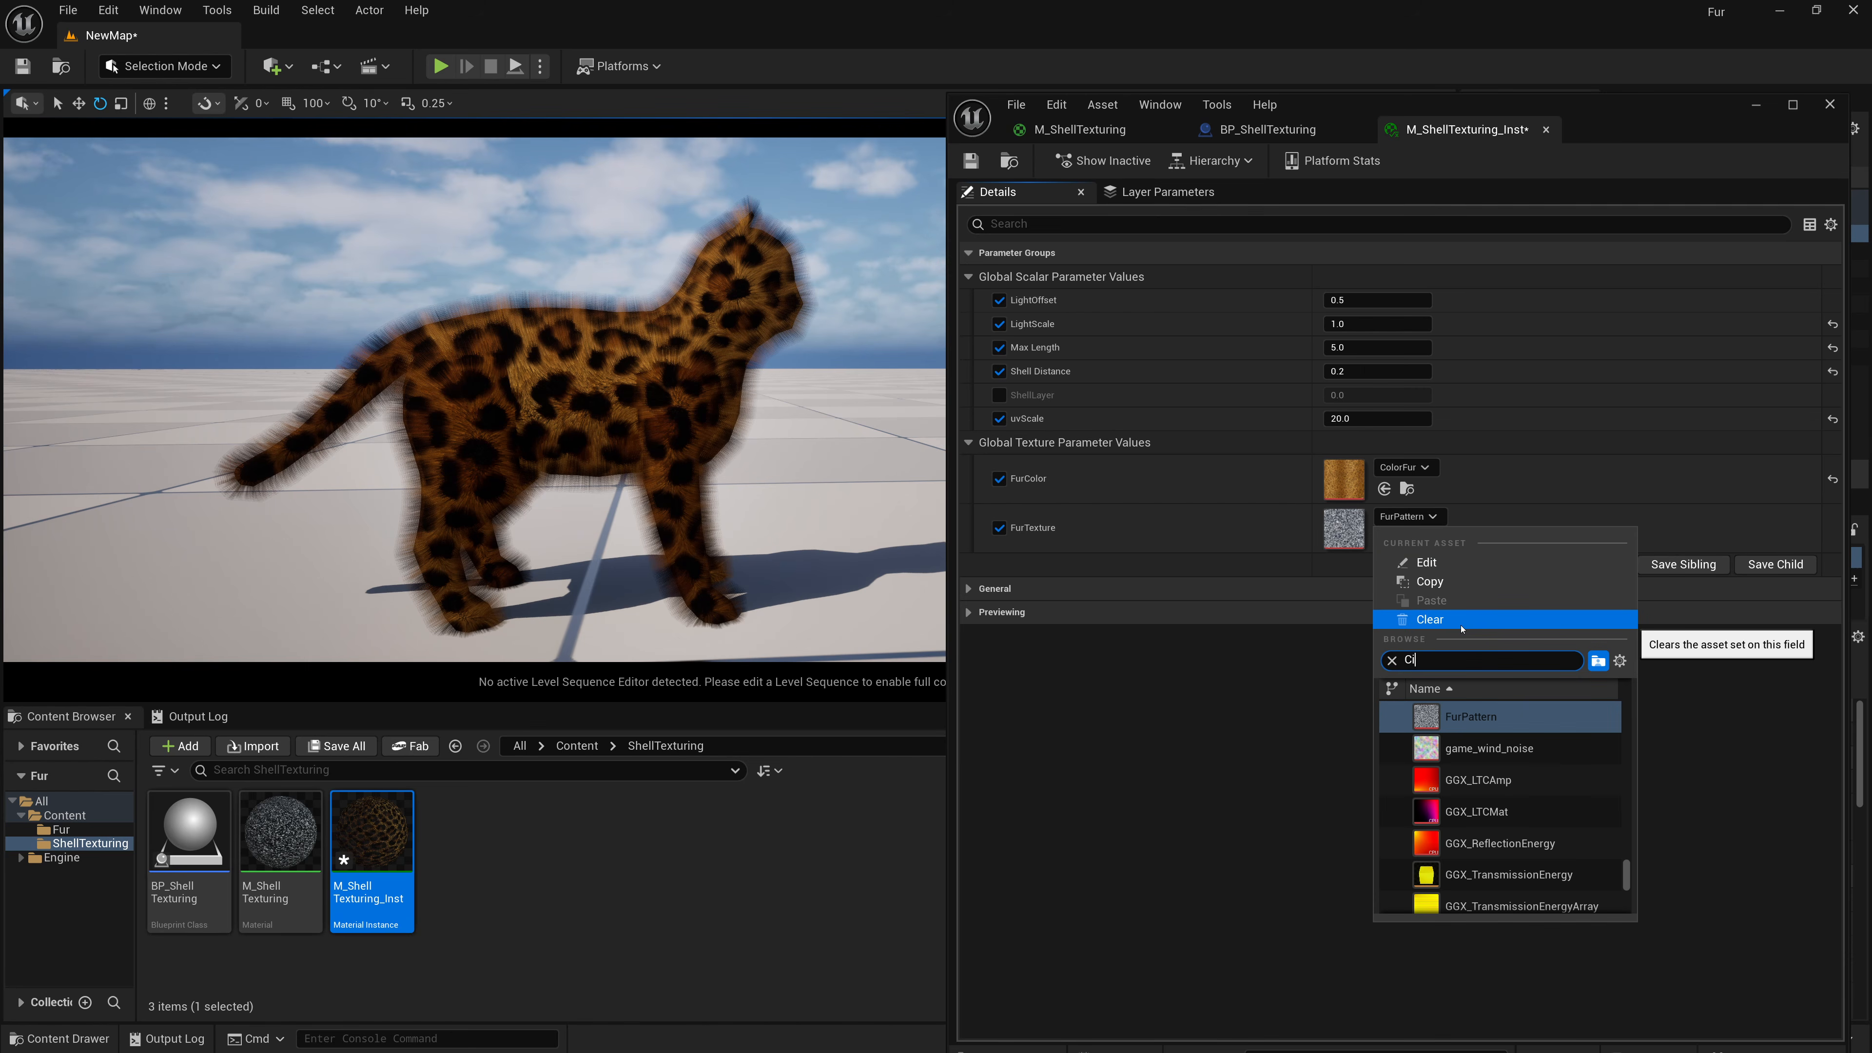
type("rcle")
left_click(1471, 748)
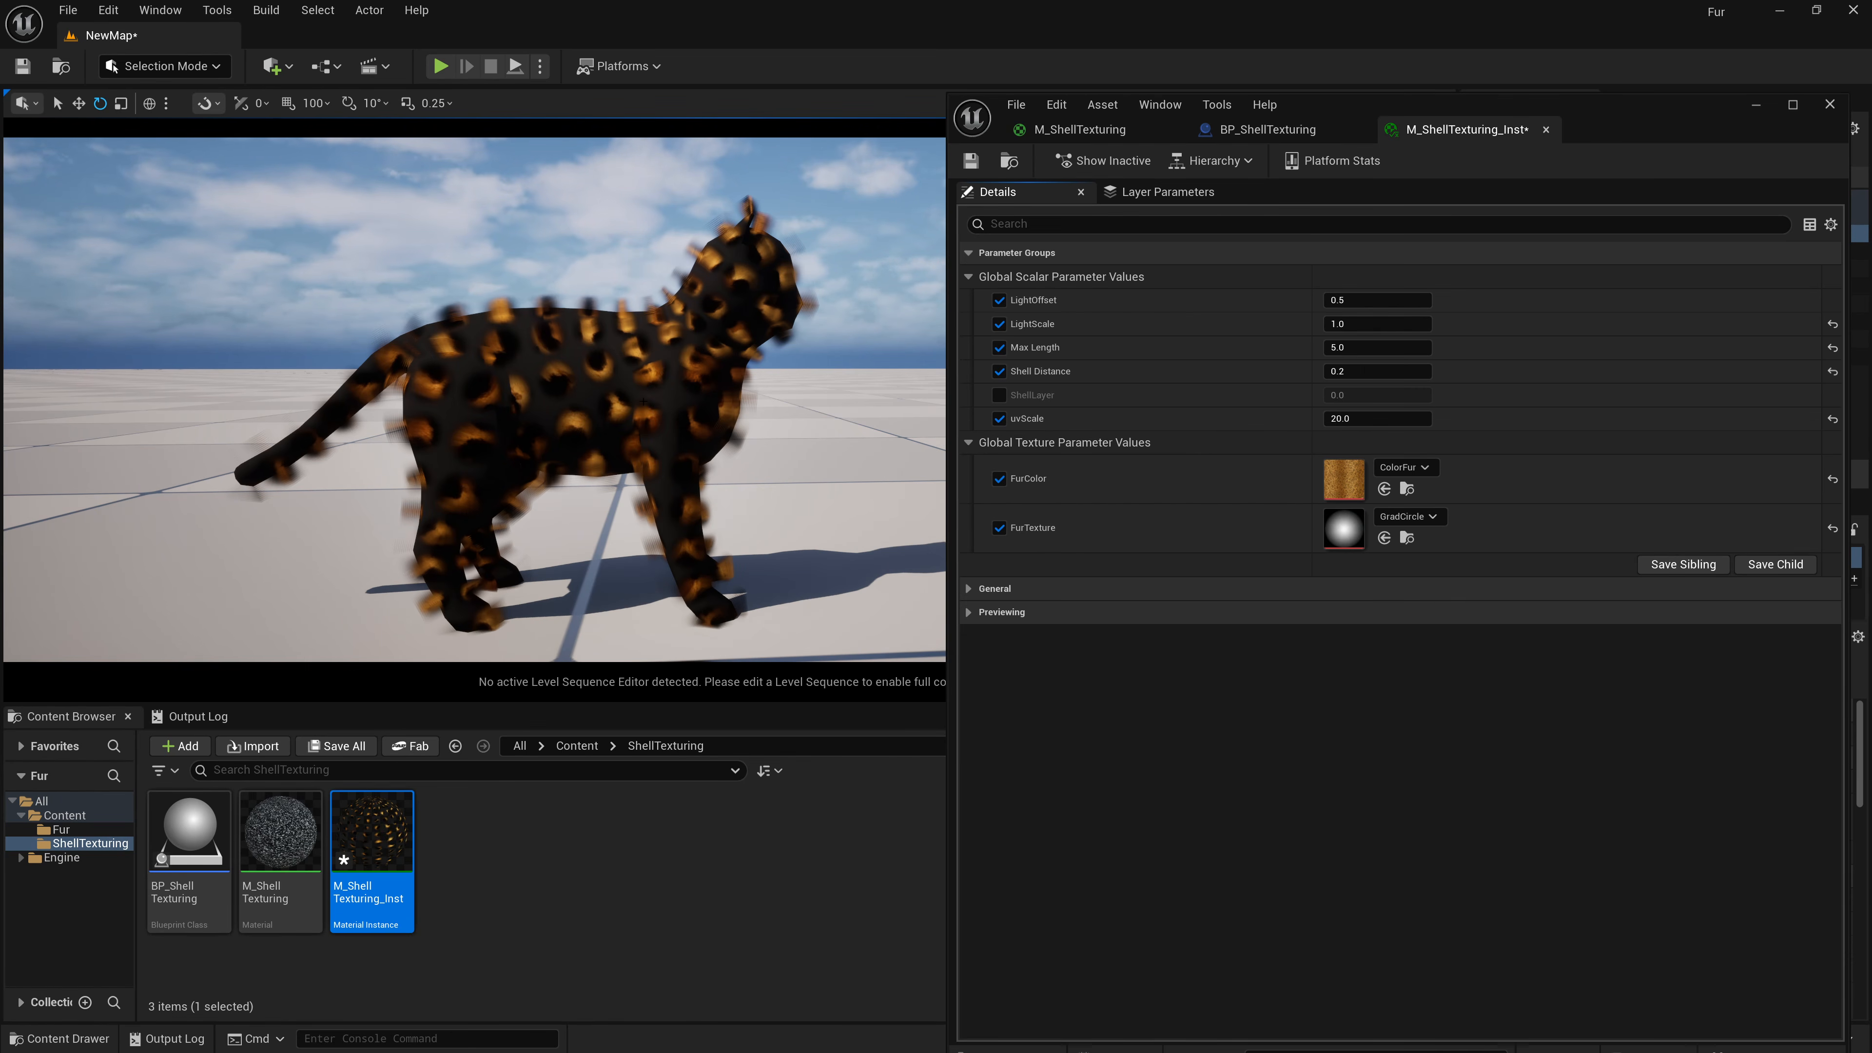
Set the uvScale to 100 and inspect the resulting fur strands up close.
left_click(1377, 418)
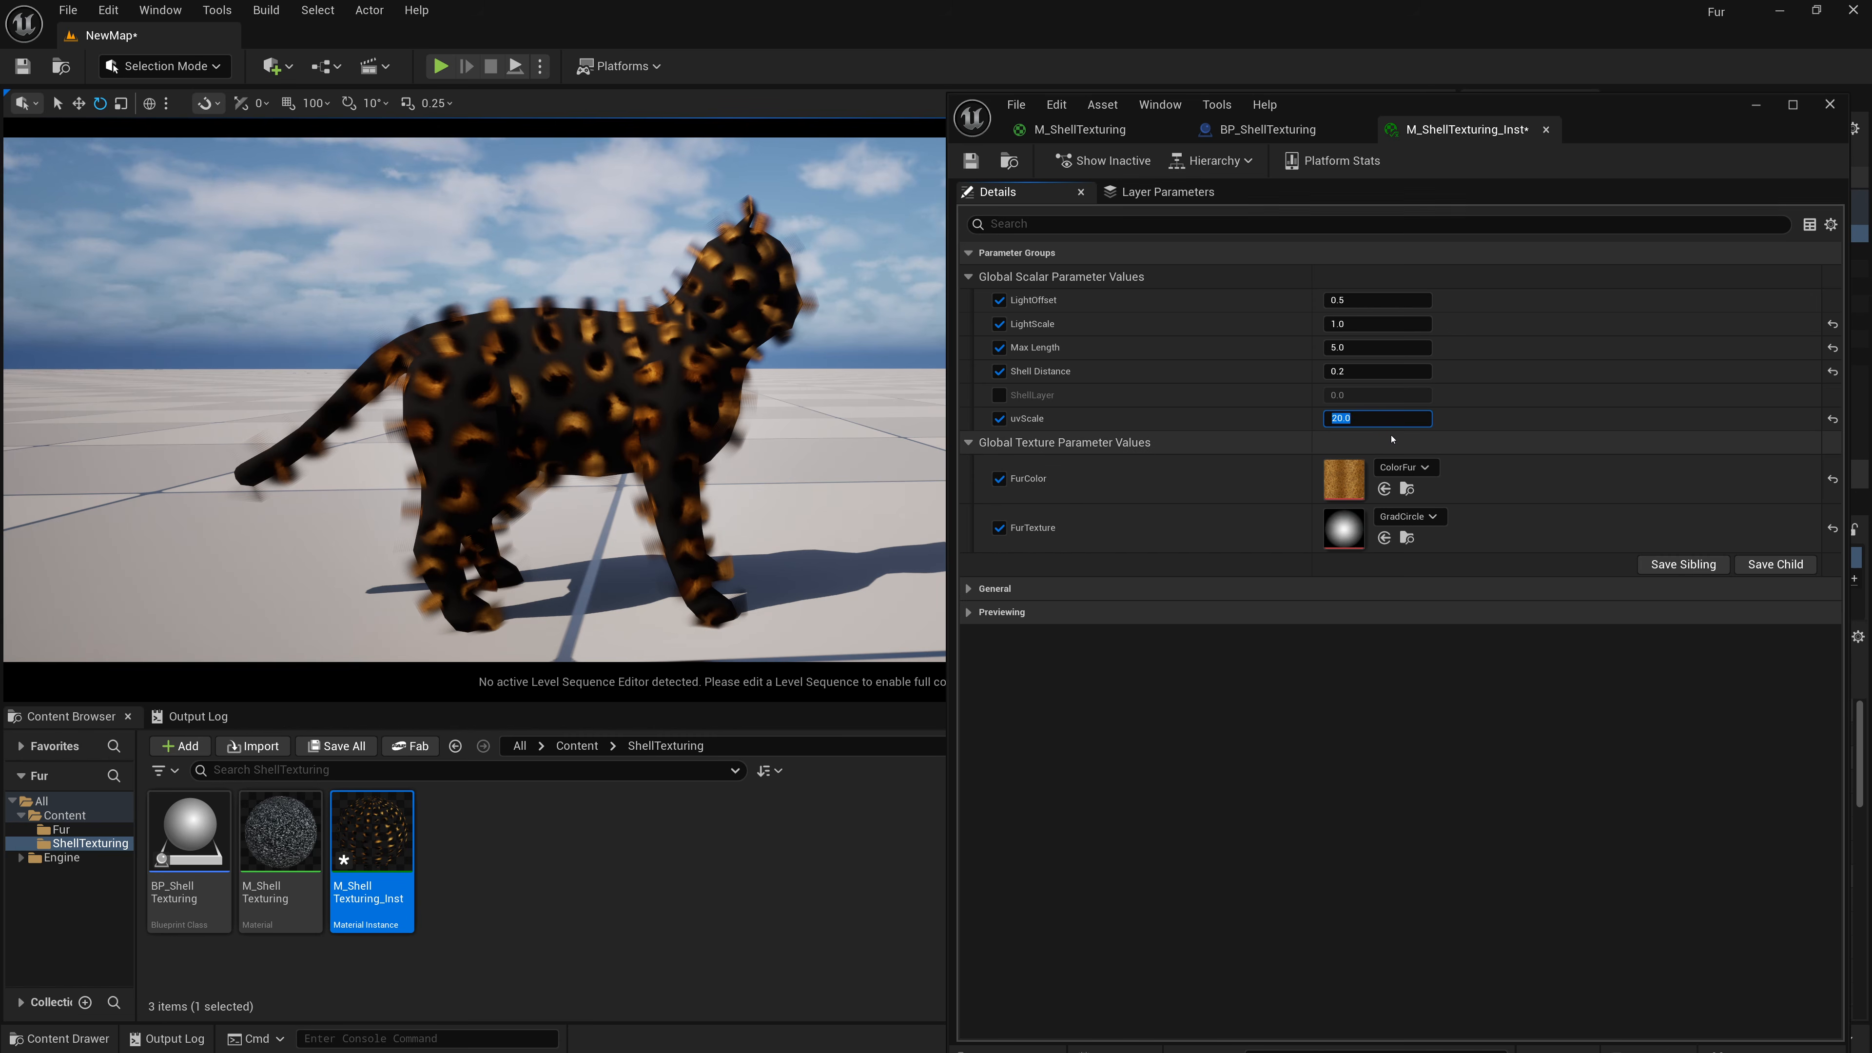
type("100")
key("Return")
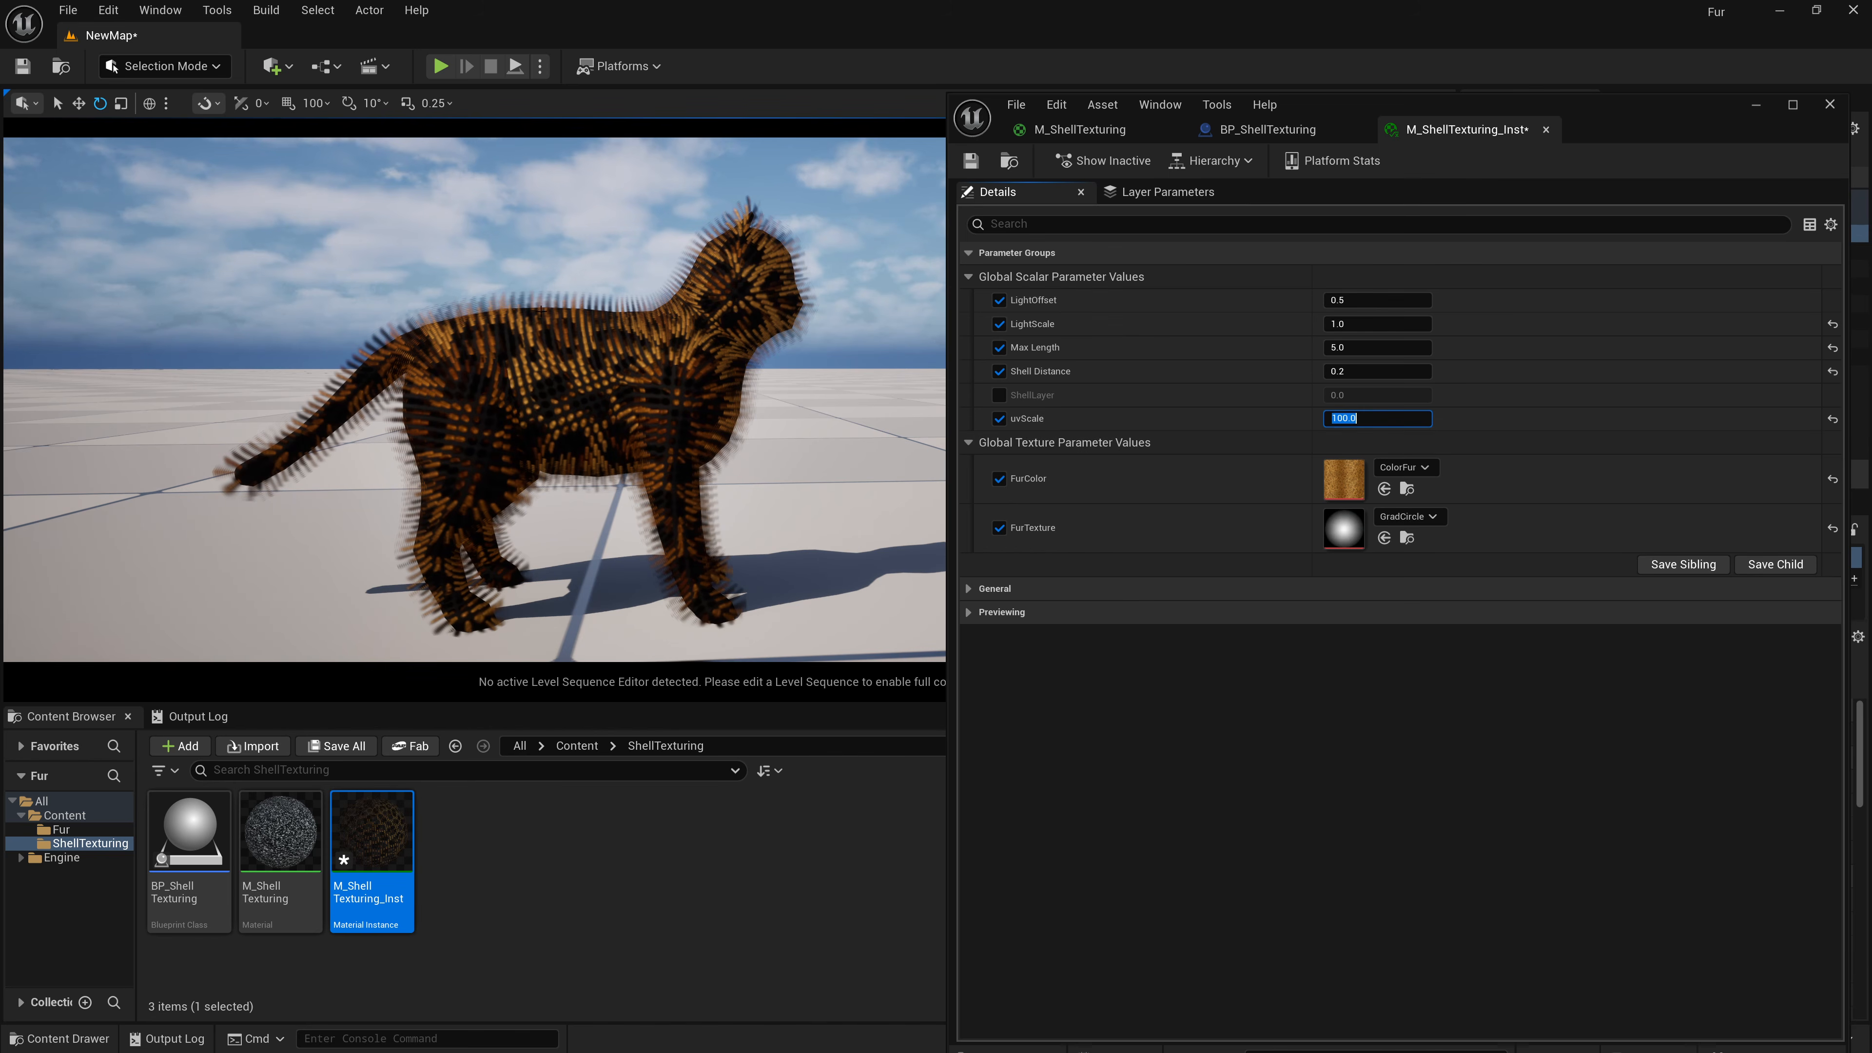
key("a")
key("w")
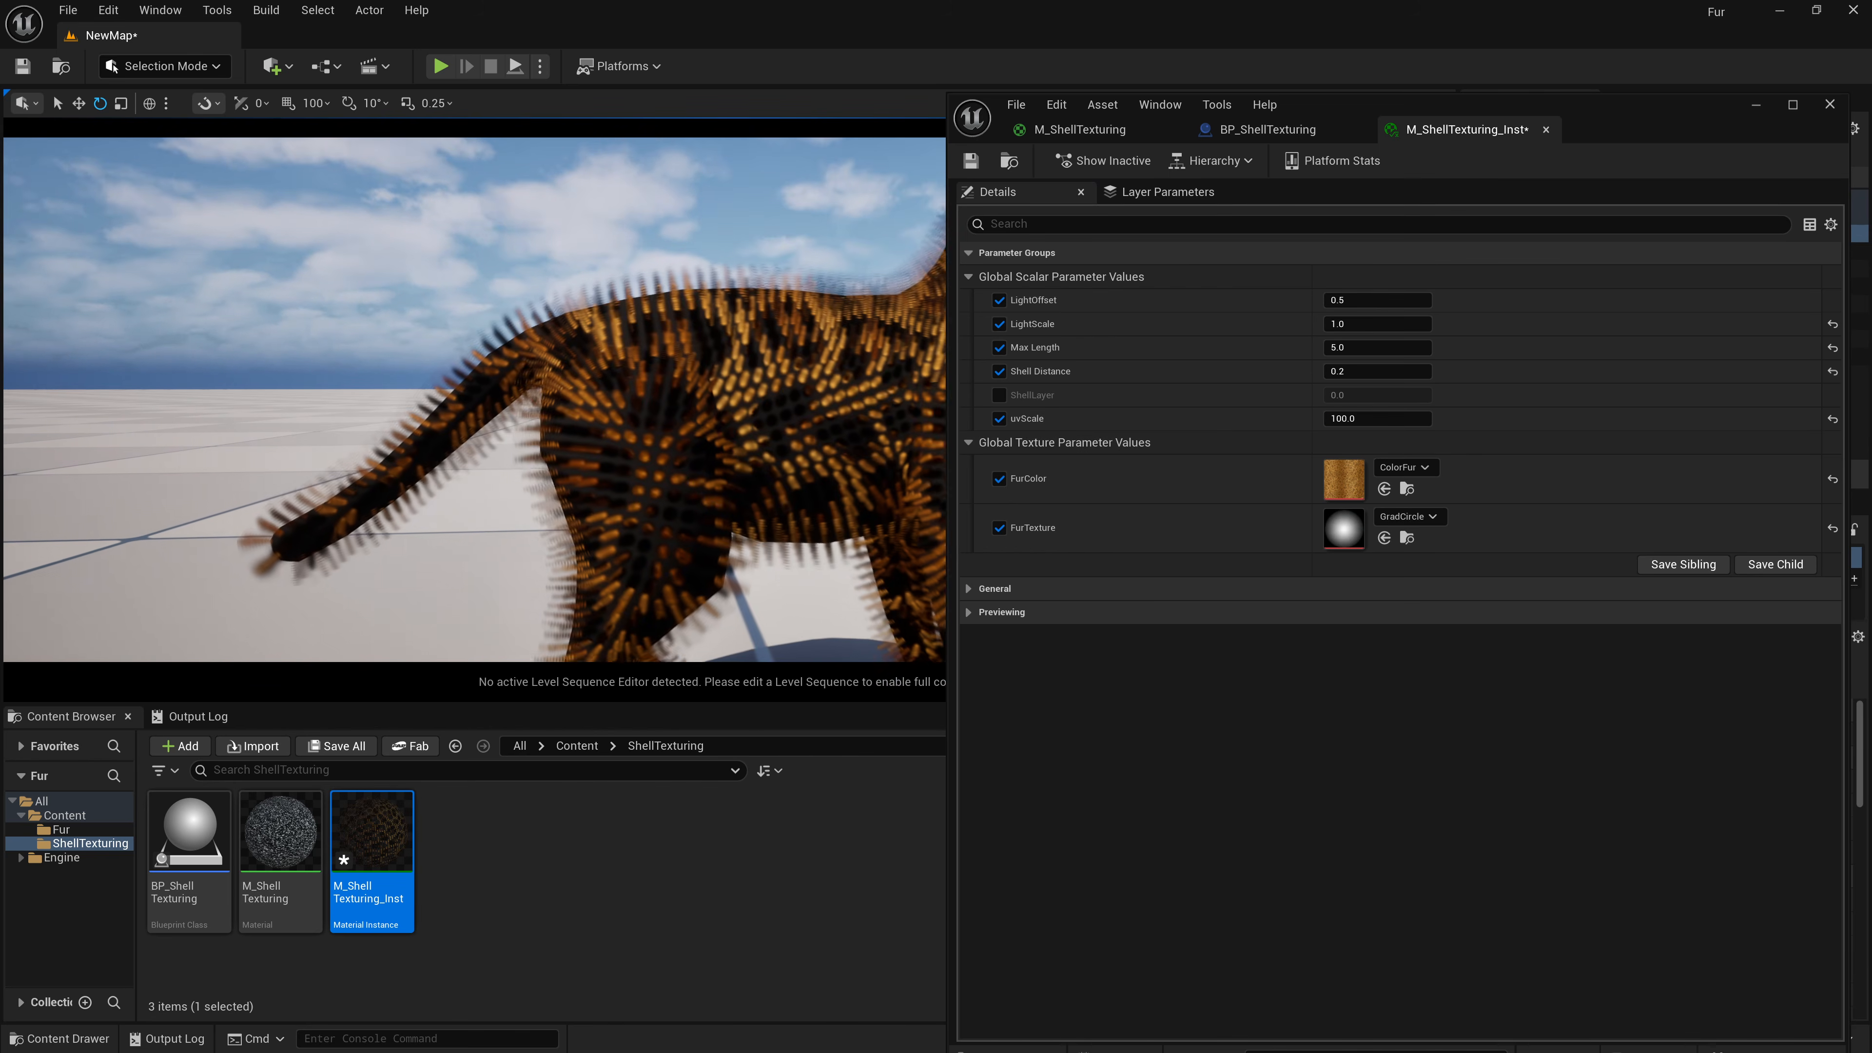
key("w")
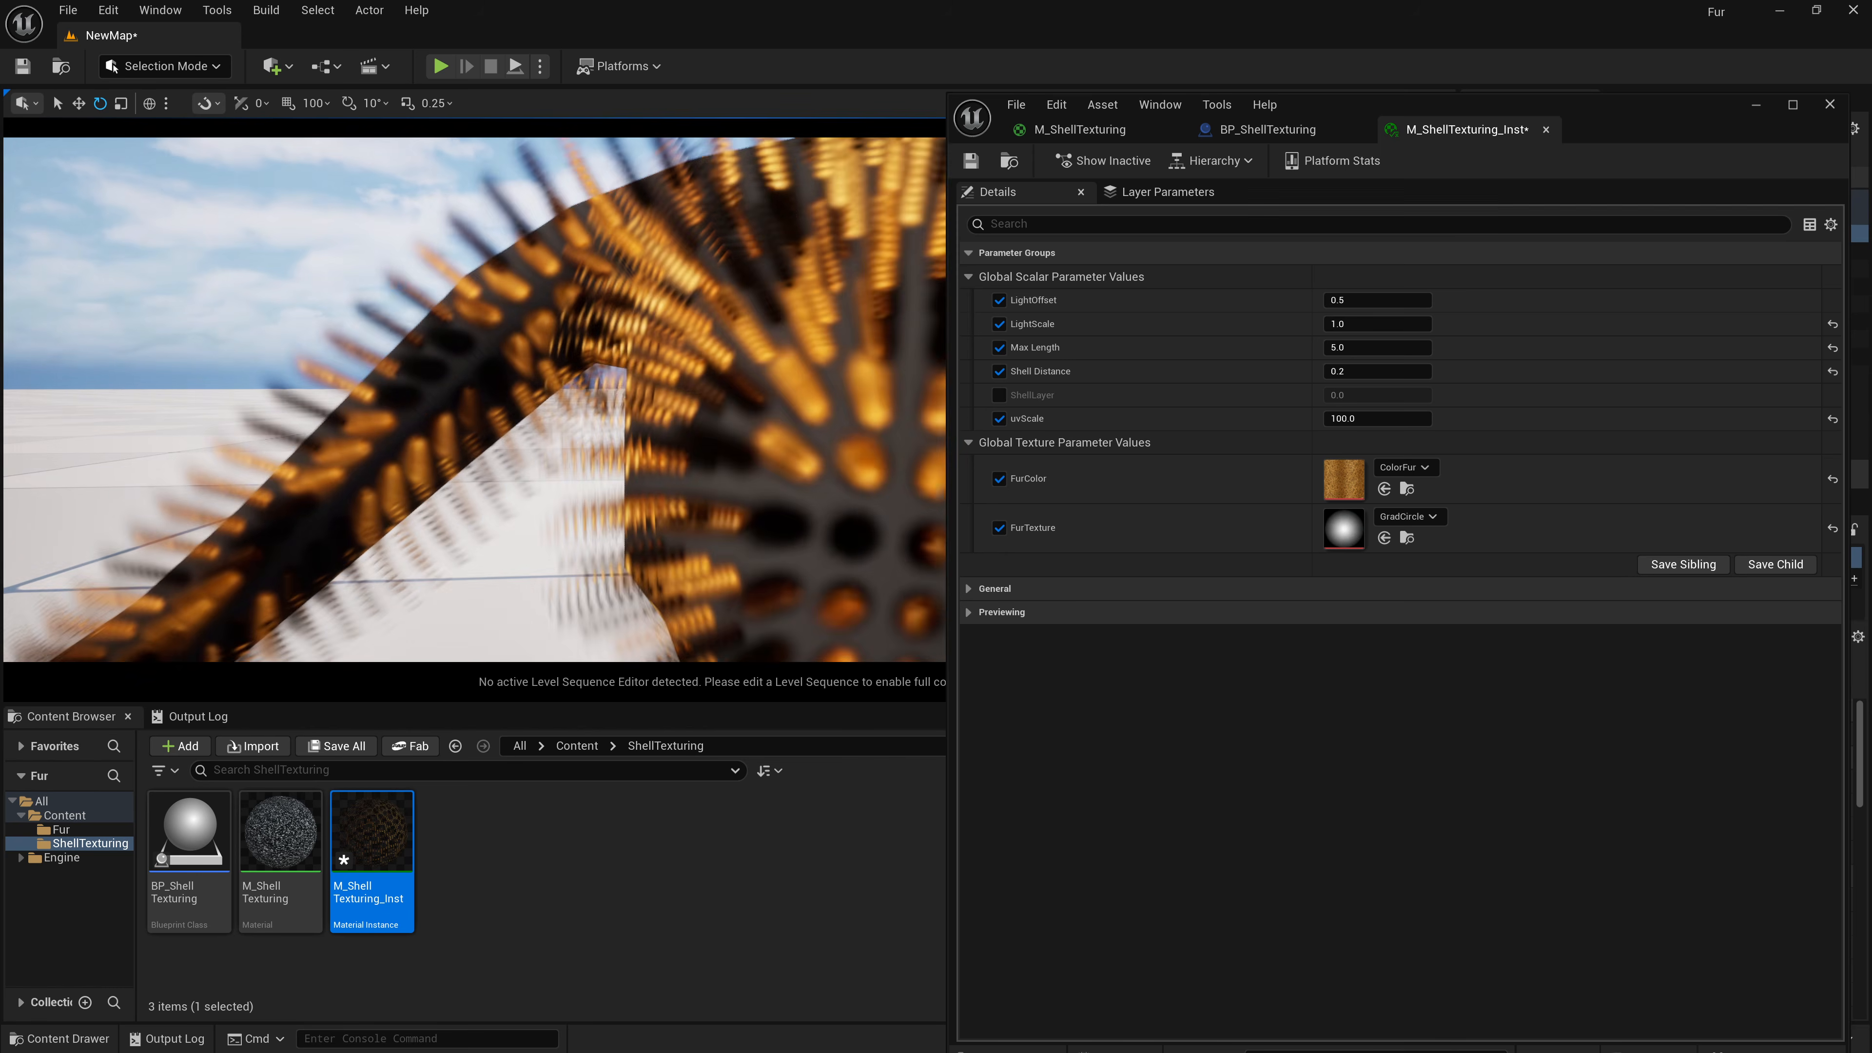
key("s")
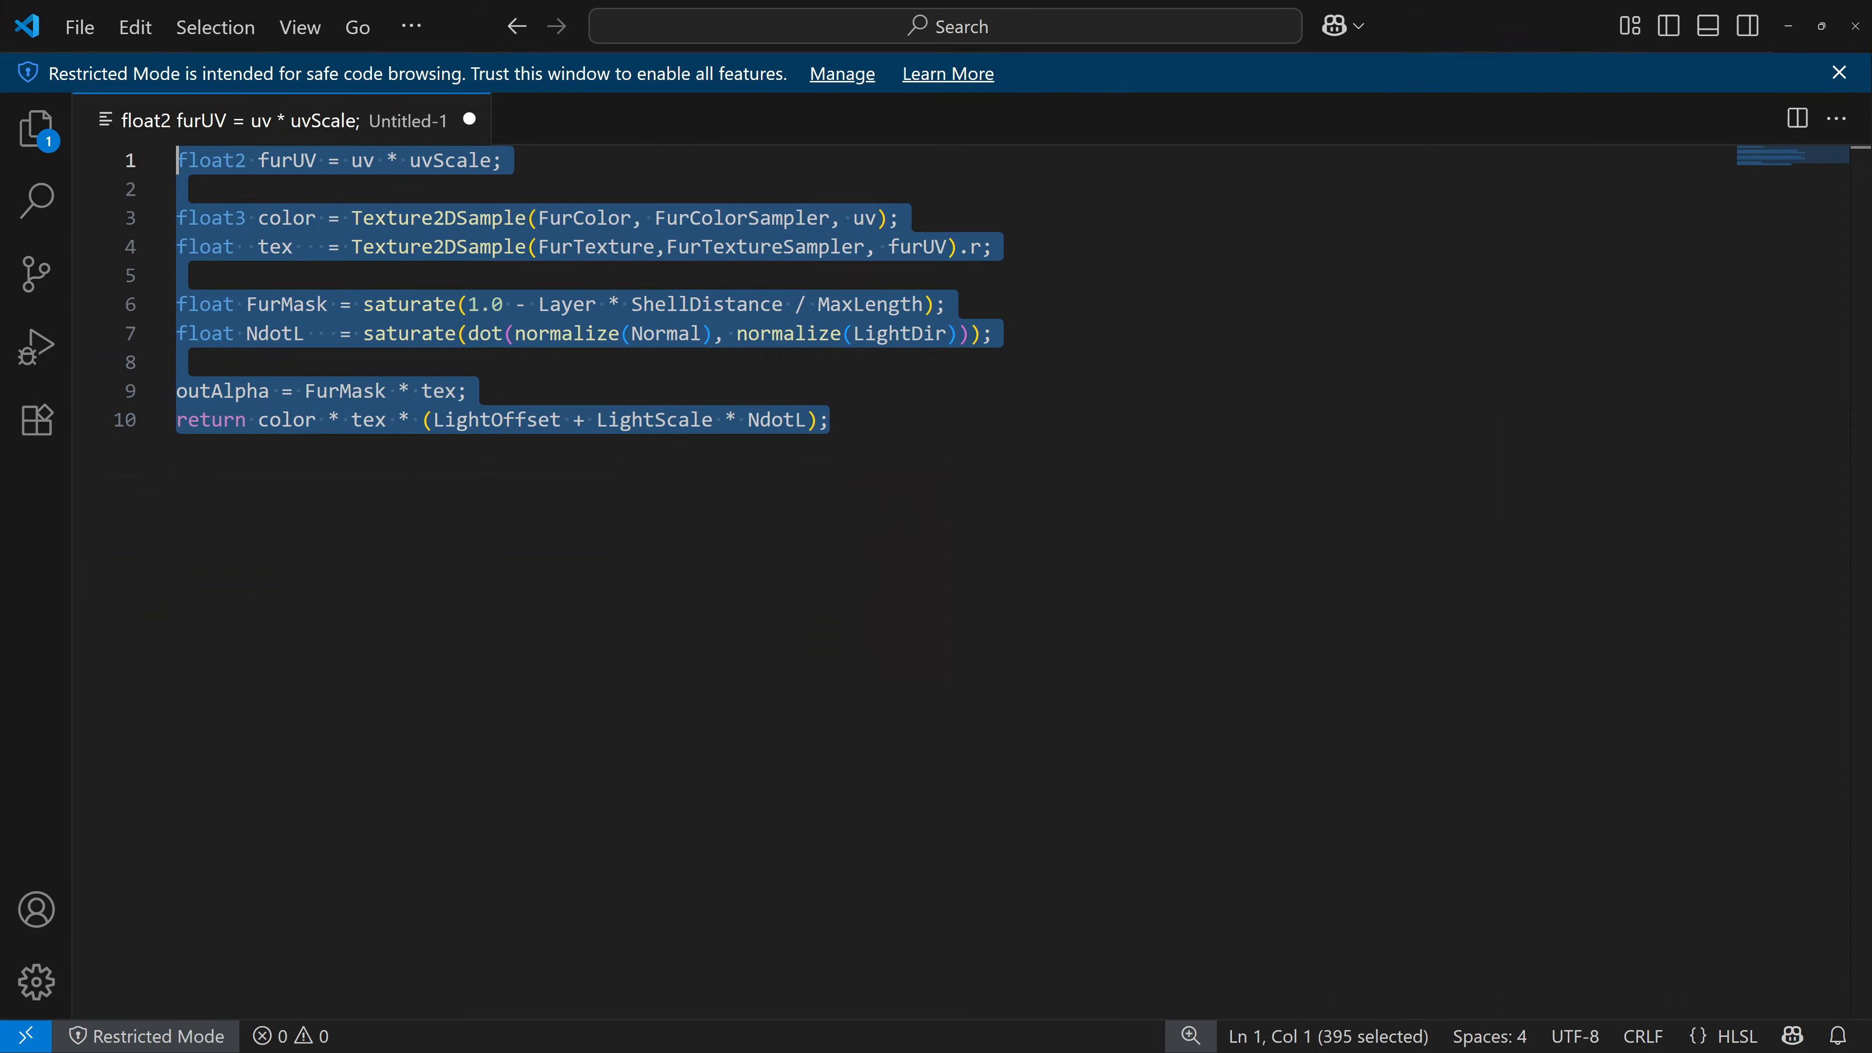
Insert the line float tip = saturate(tex * FurTip - Layer); above the outAlpha line in the code.
left_click(340, 800)
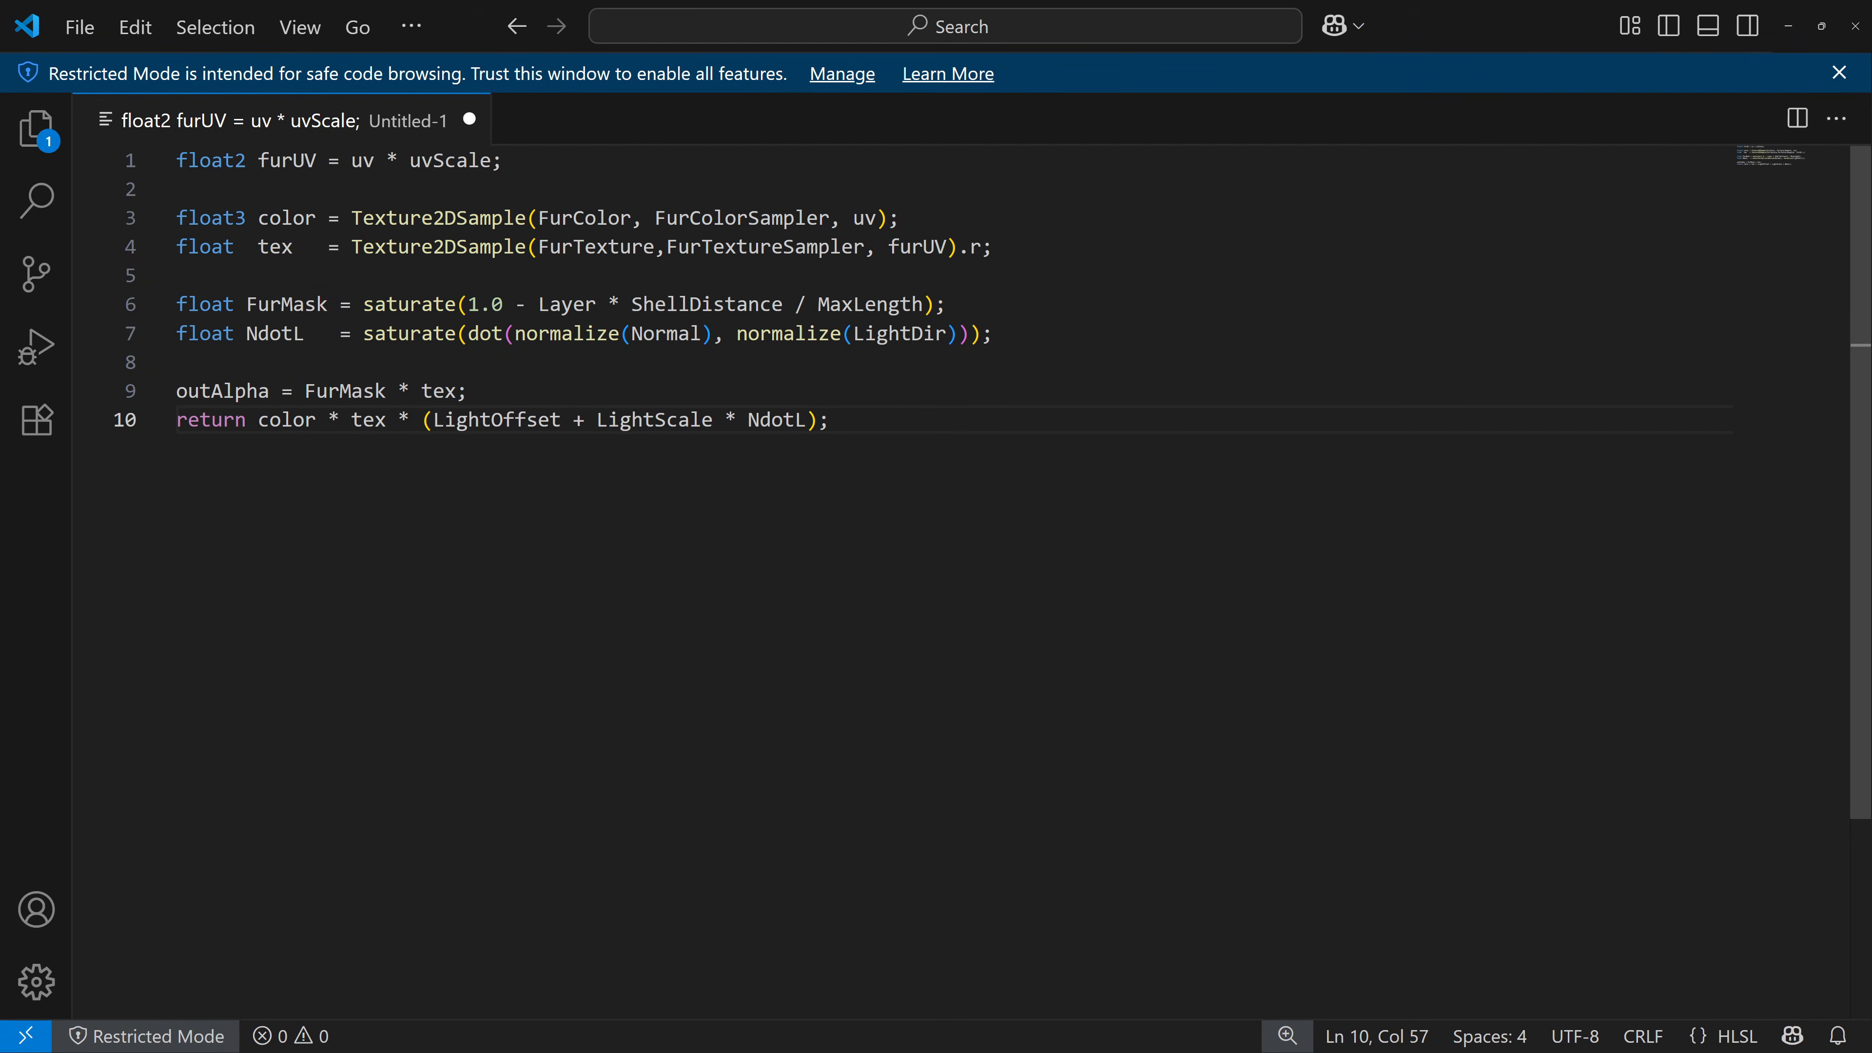
left_click(243, 364)
key("Return")
key("Return")
key("Up")
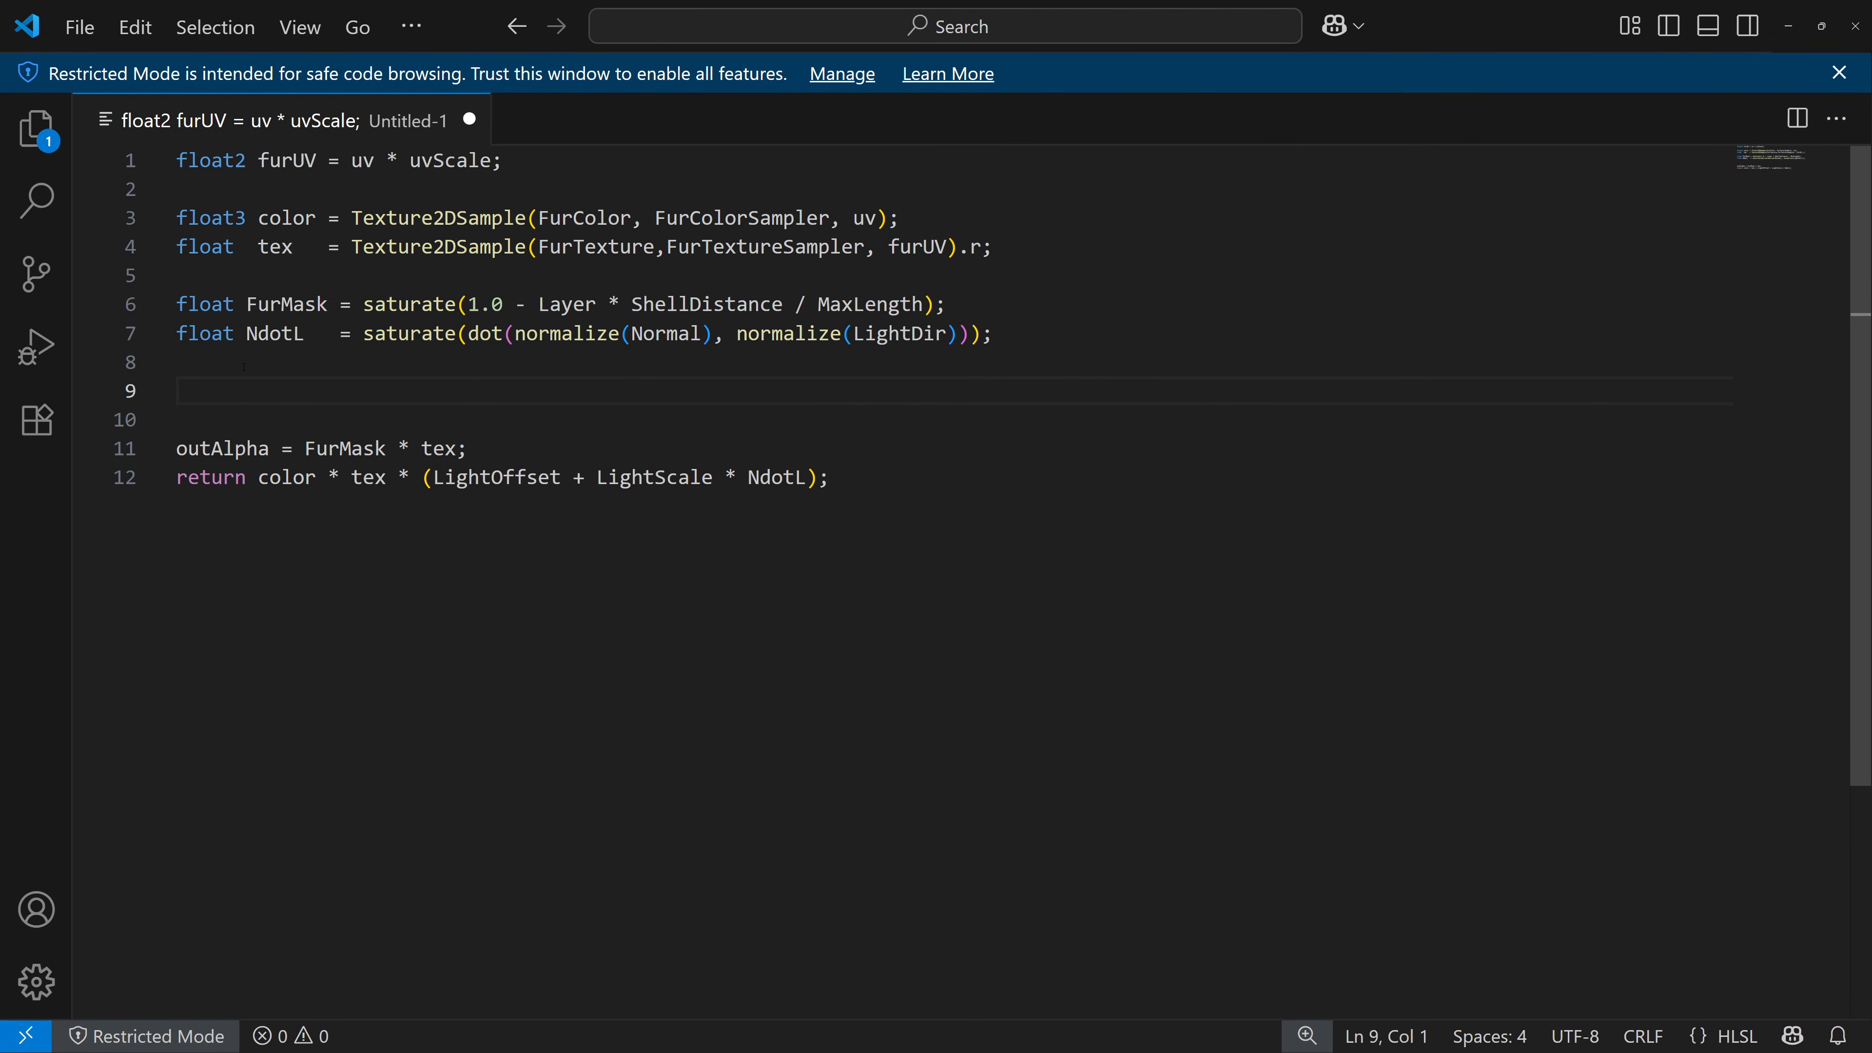
type("float tip")
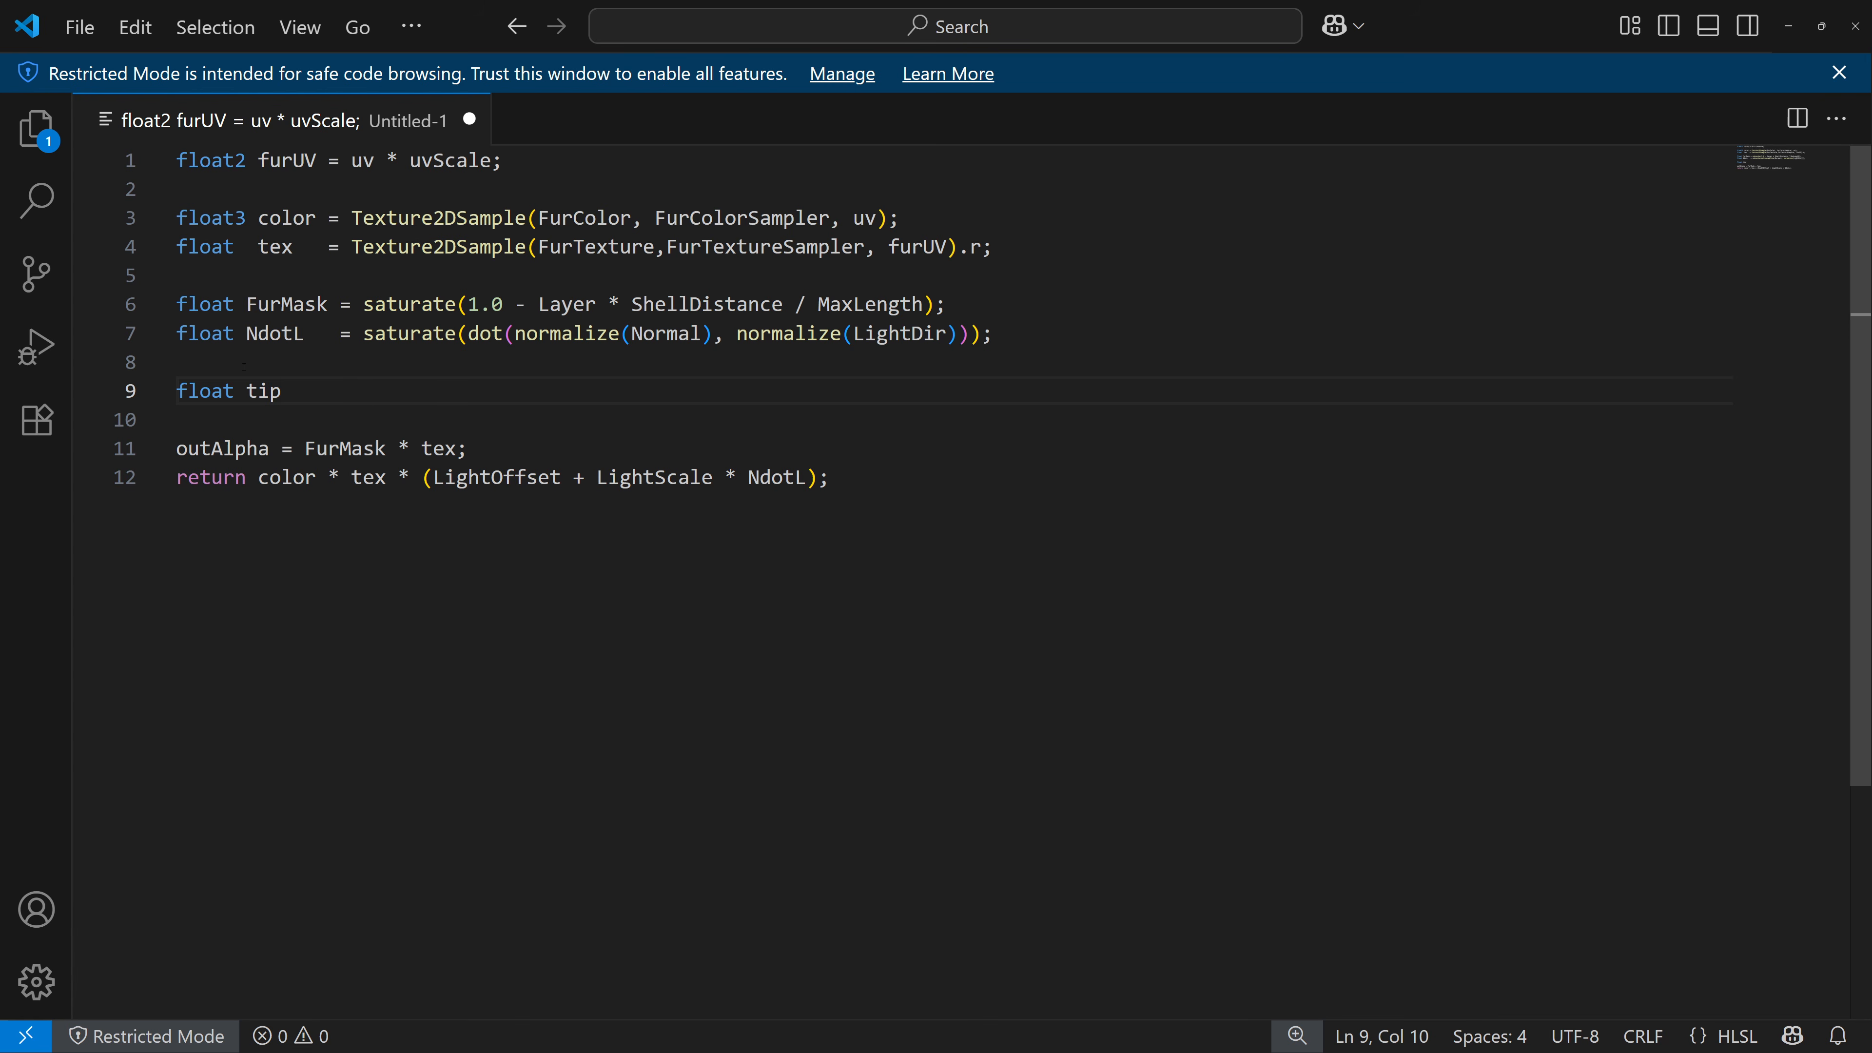
type(" = satur")
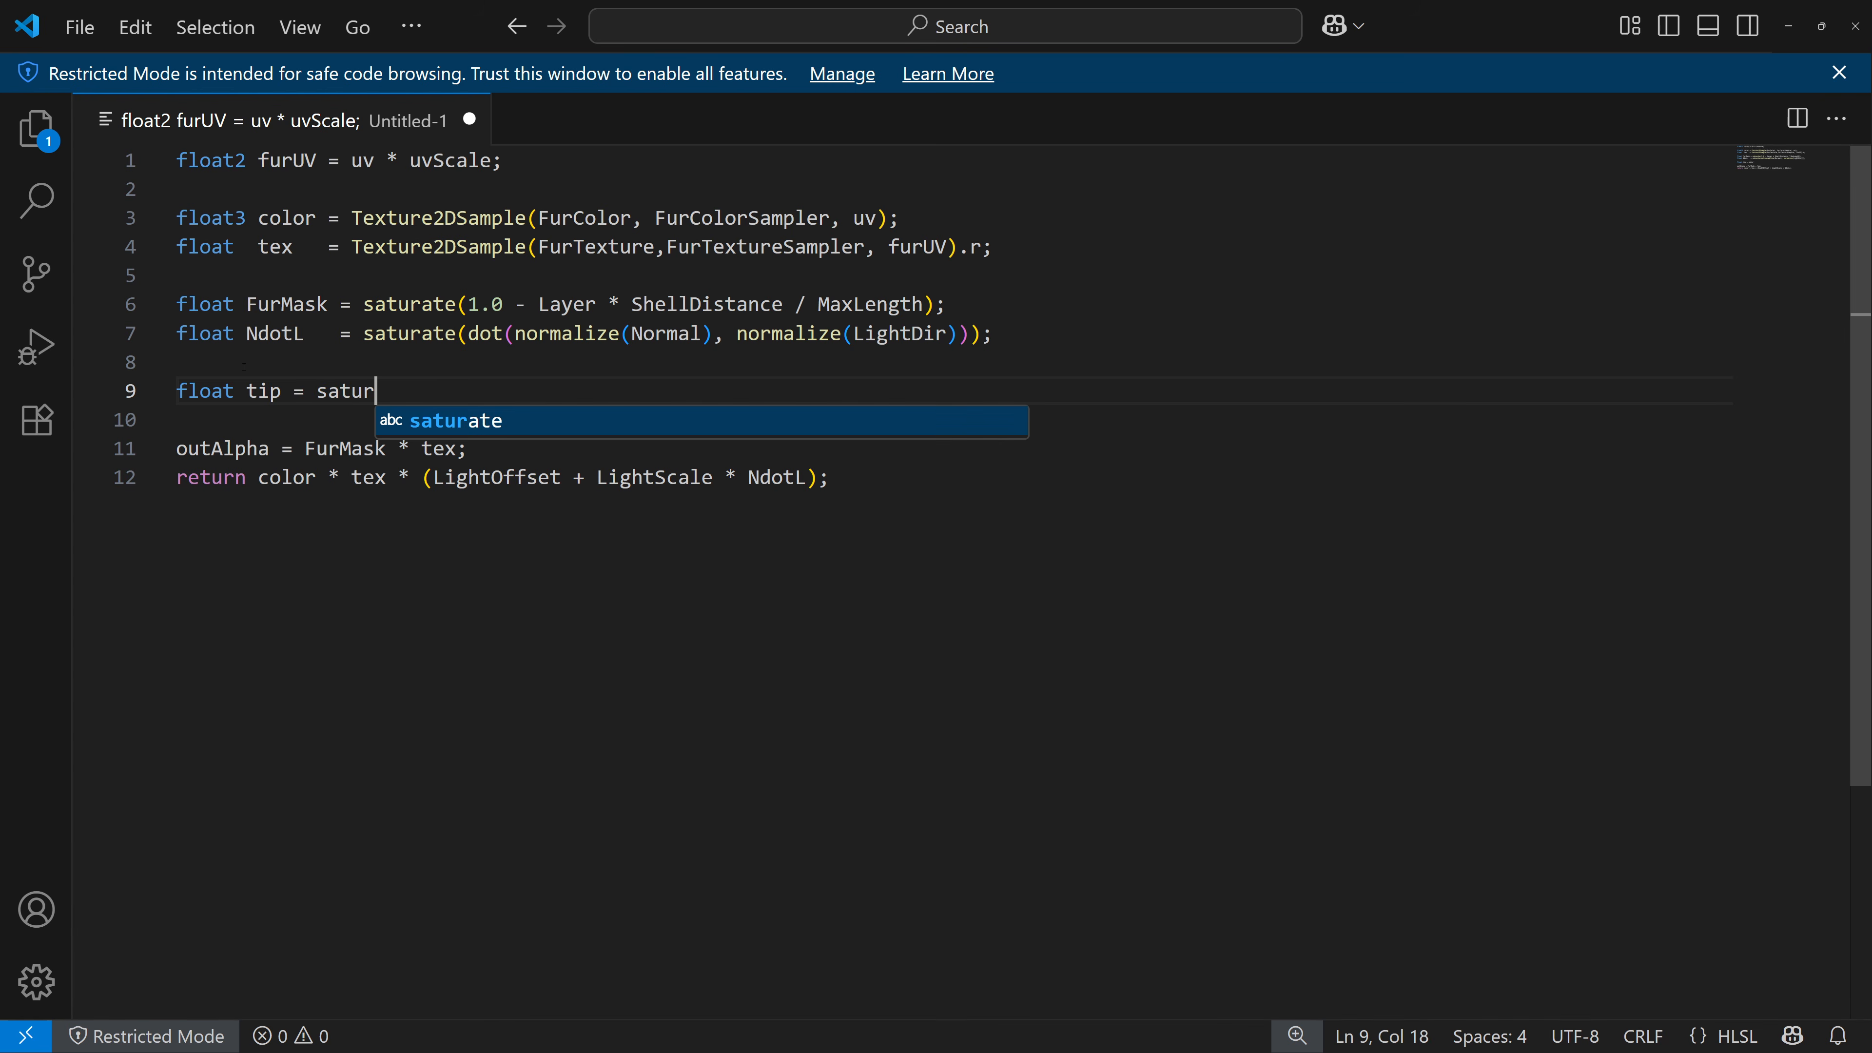
type("ate")
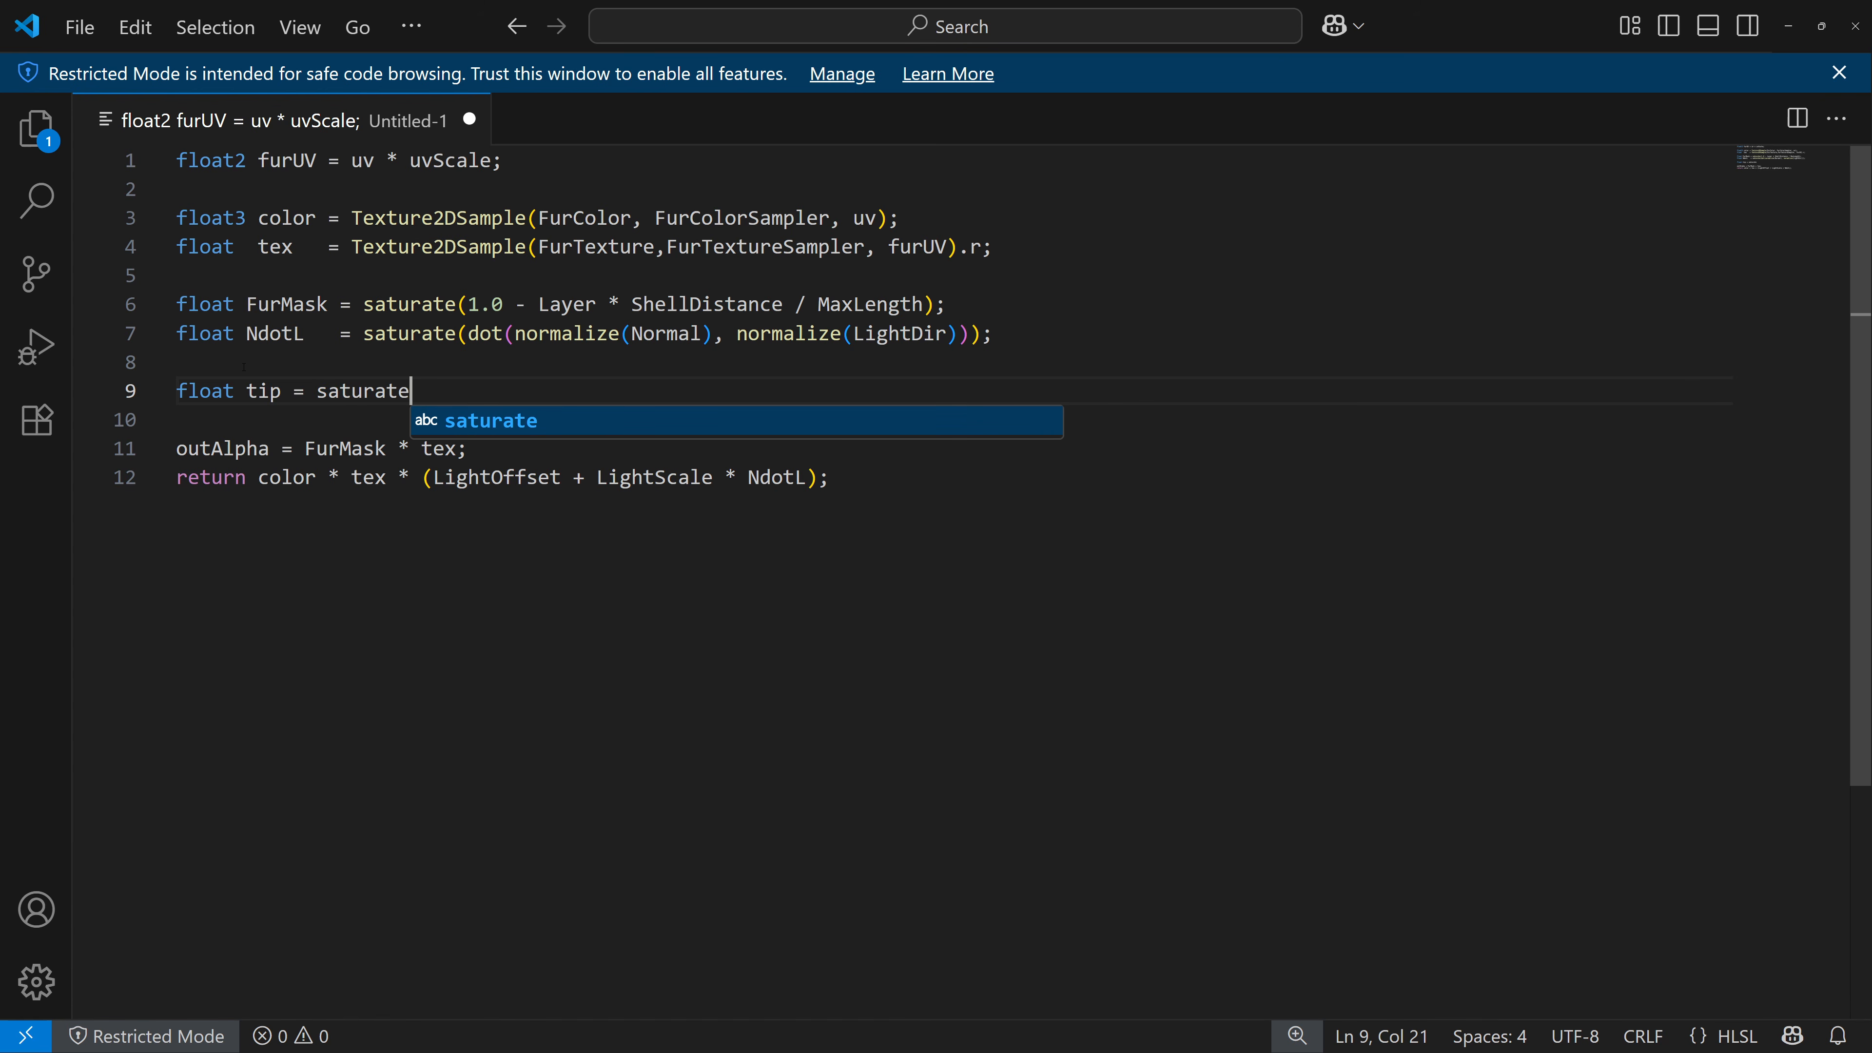
type("(tex")
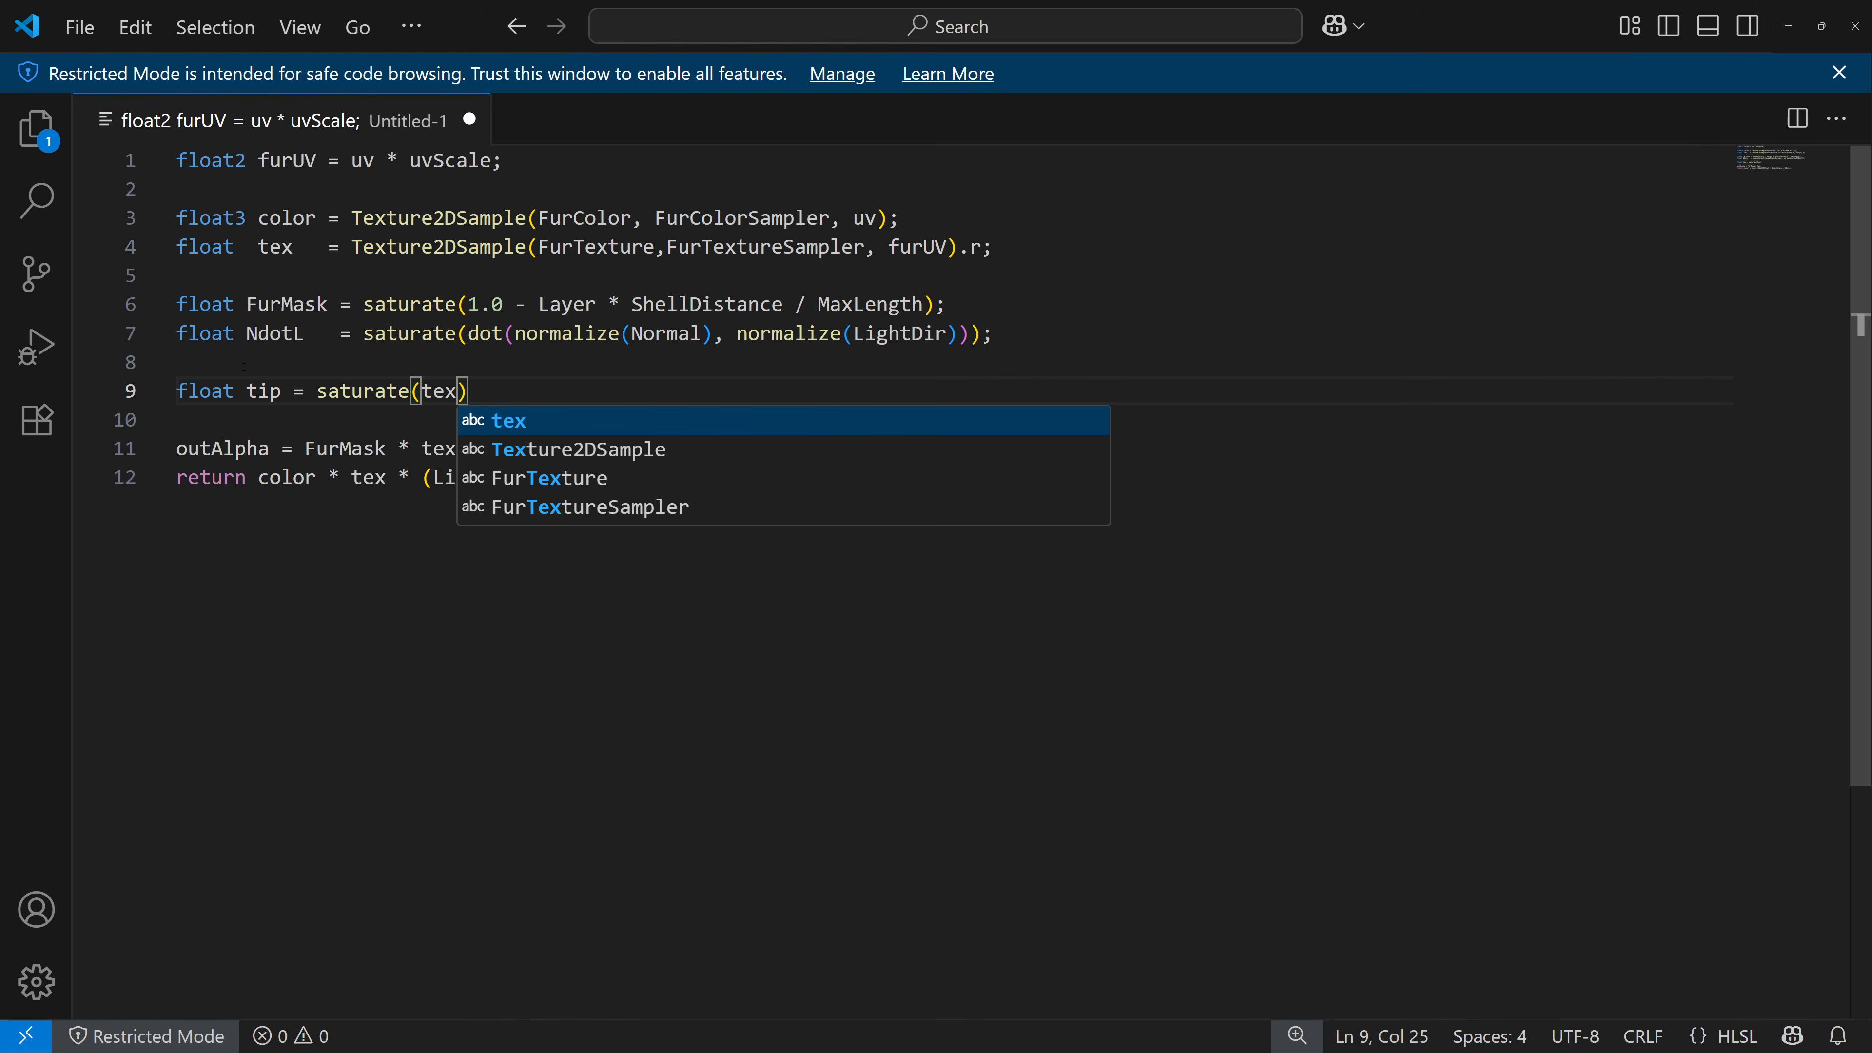
key("Escape")
type("* ")
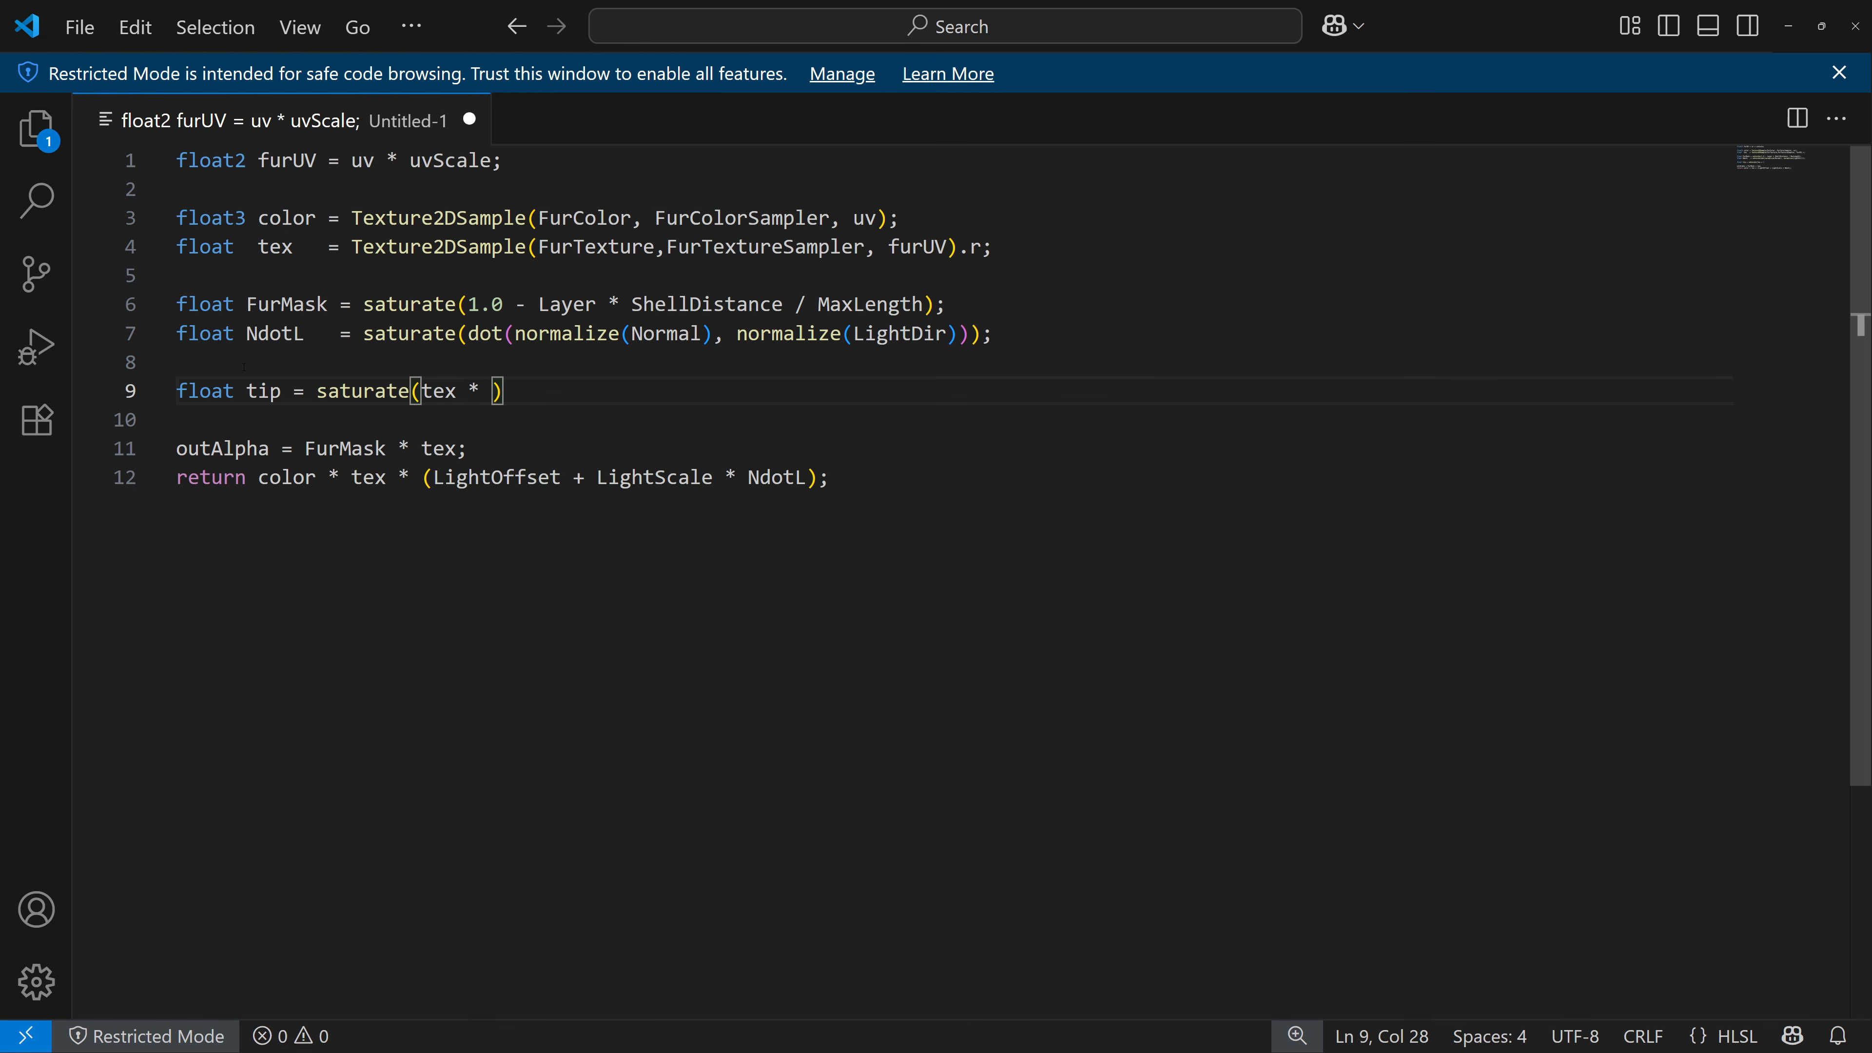
type("FurTip - Layer")
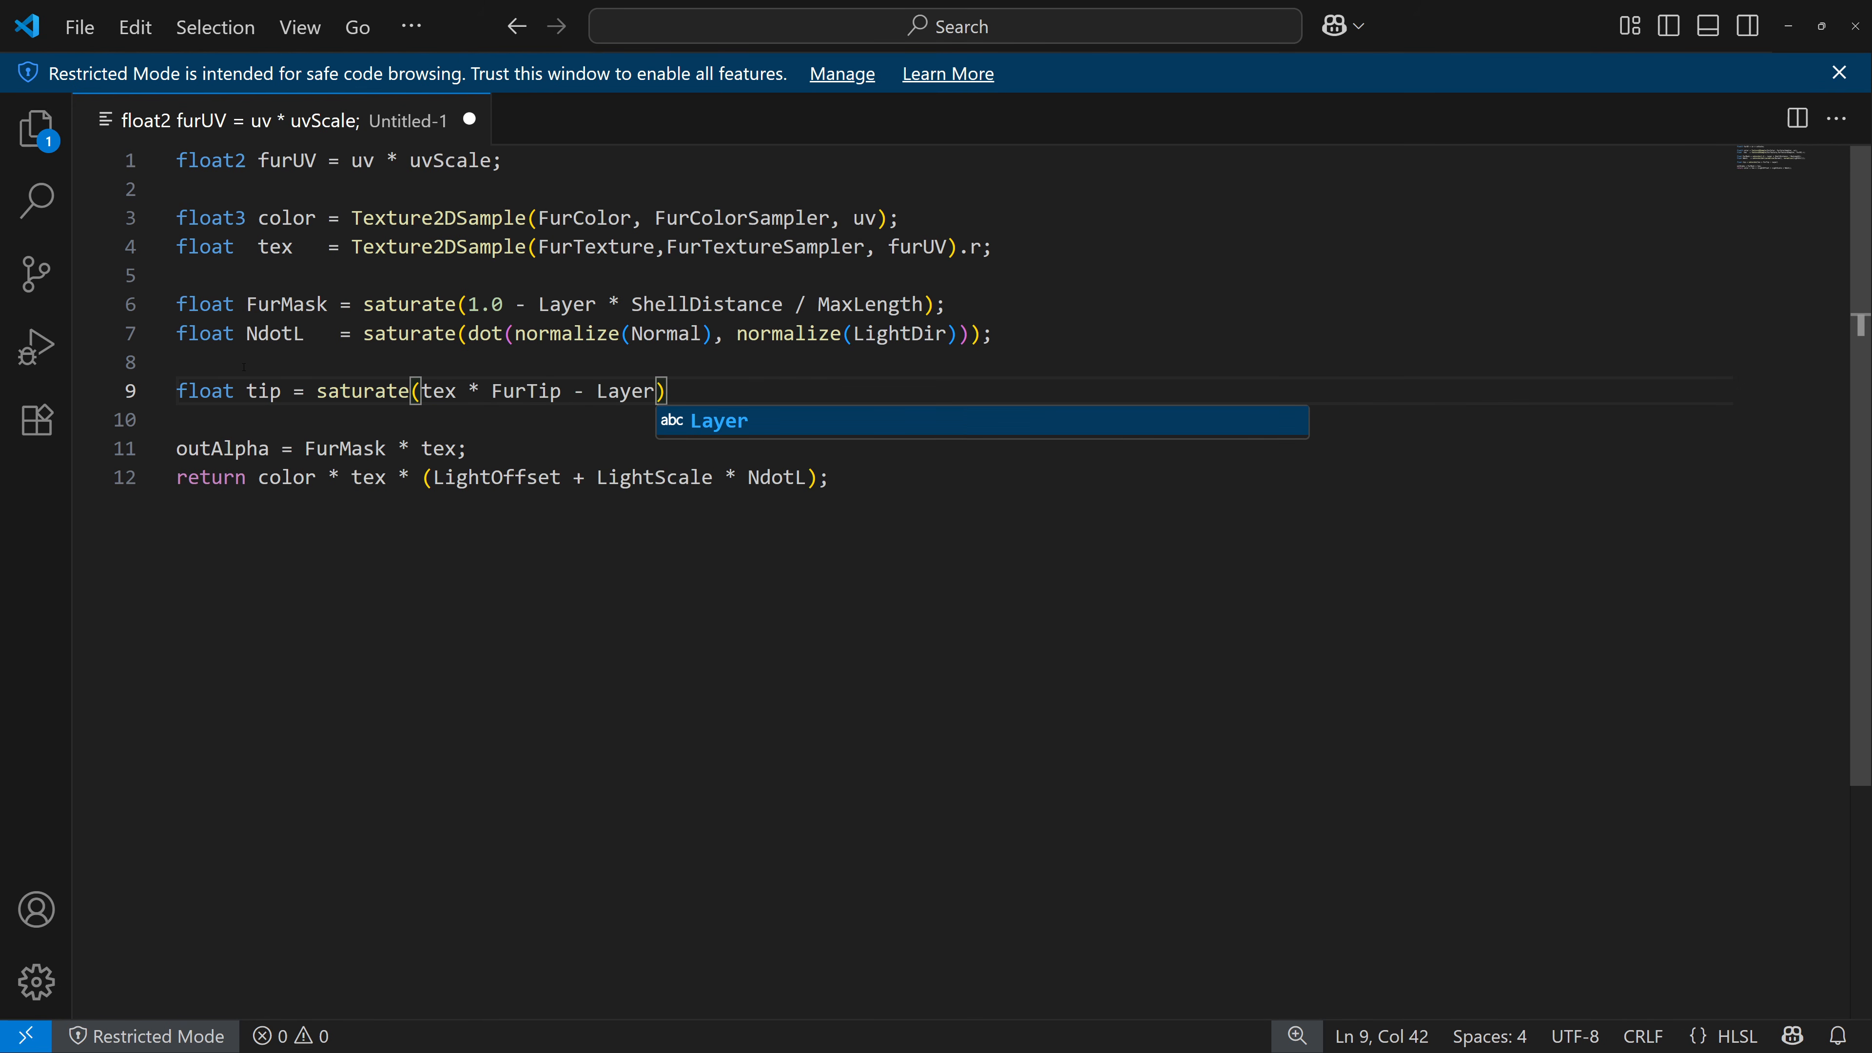
type(");")
key("Down")
key("Down")
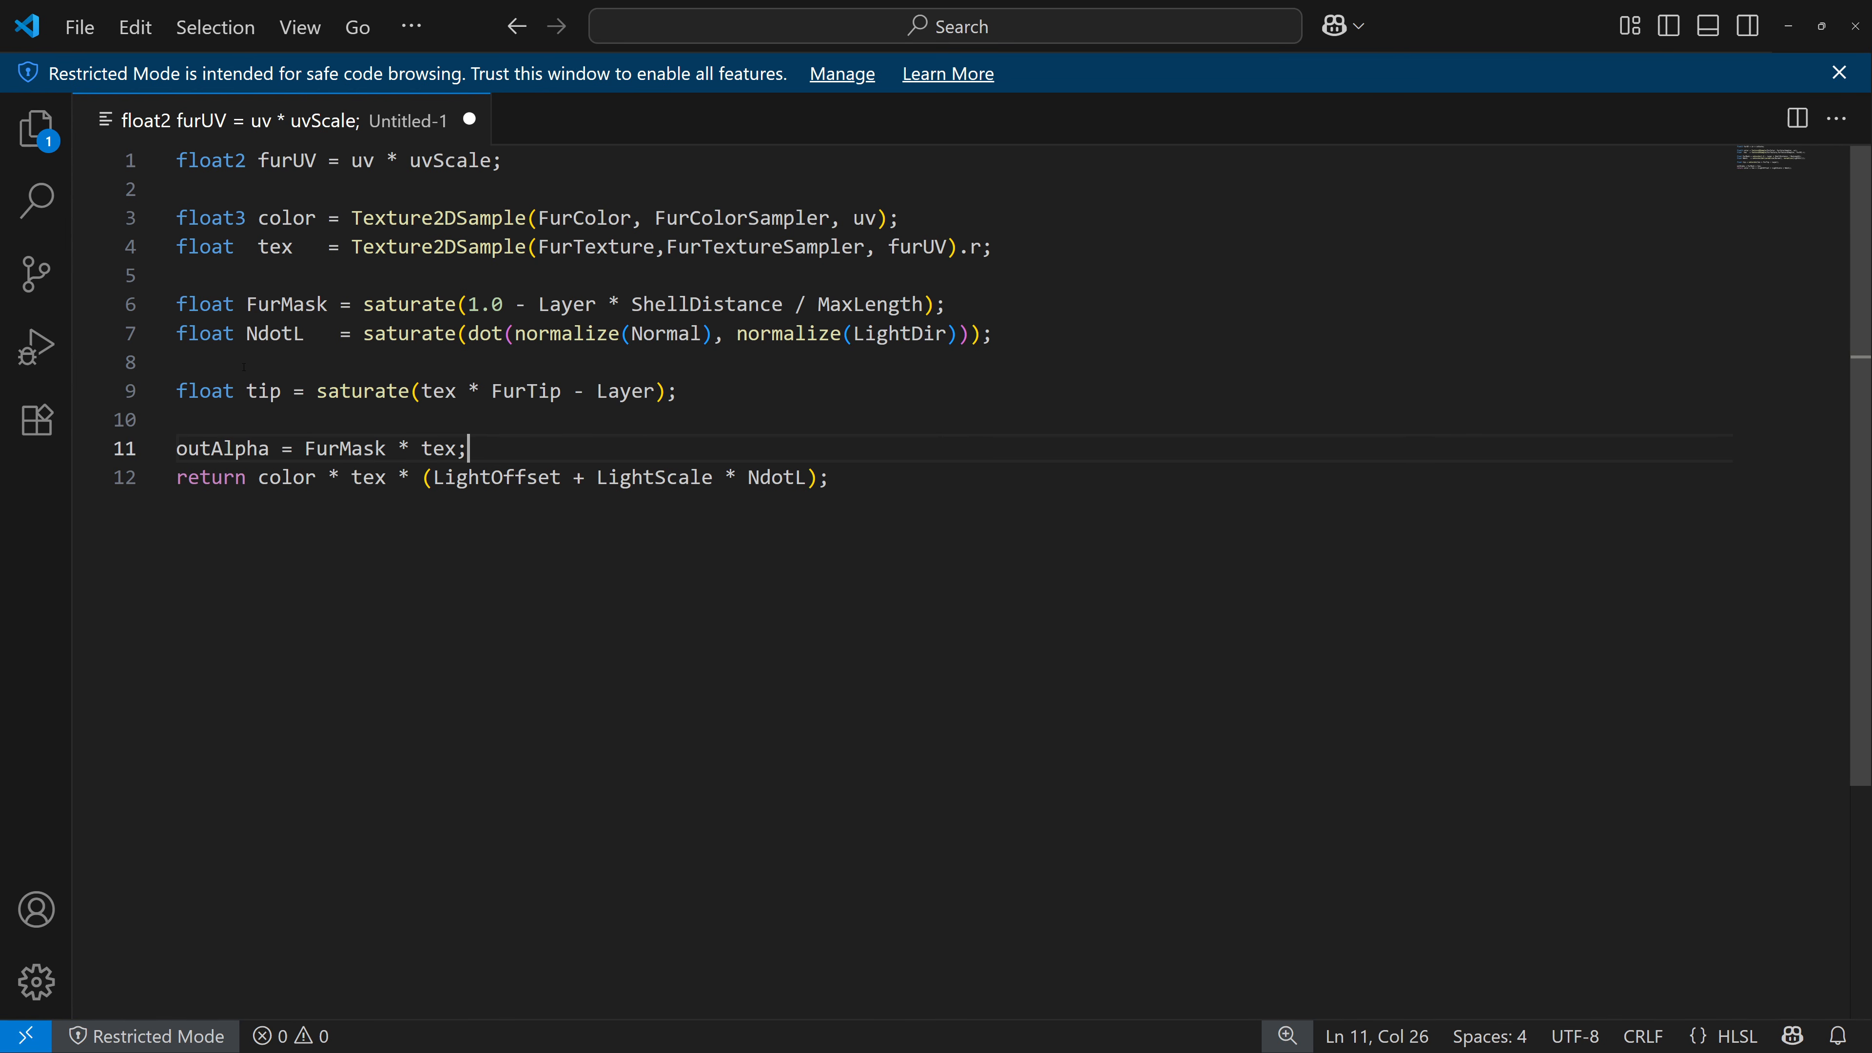
Multiply outAlpha by tip, select all the code and return to the engine.
key("Left")
type("* tip")
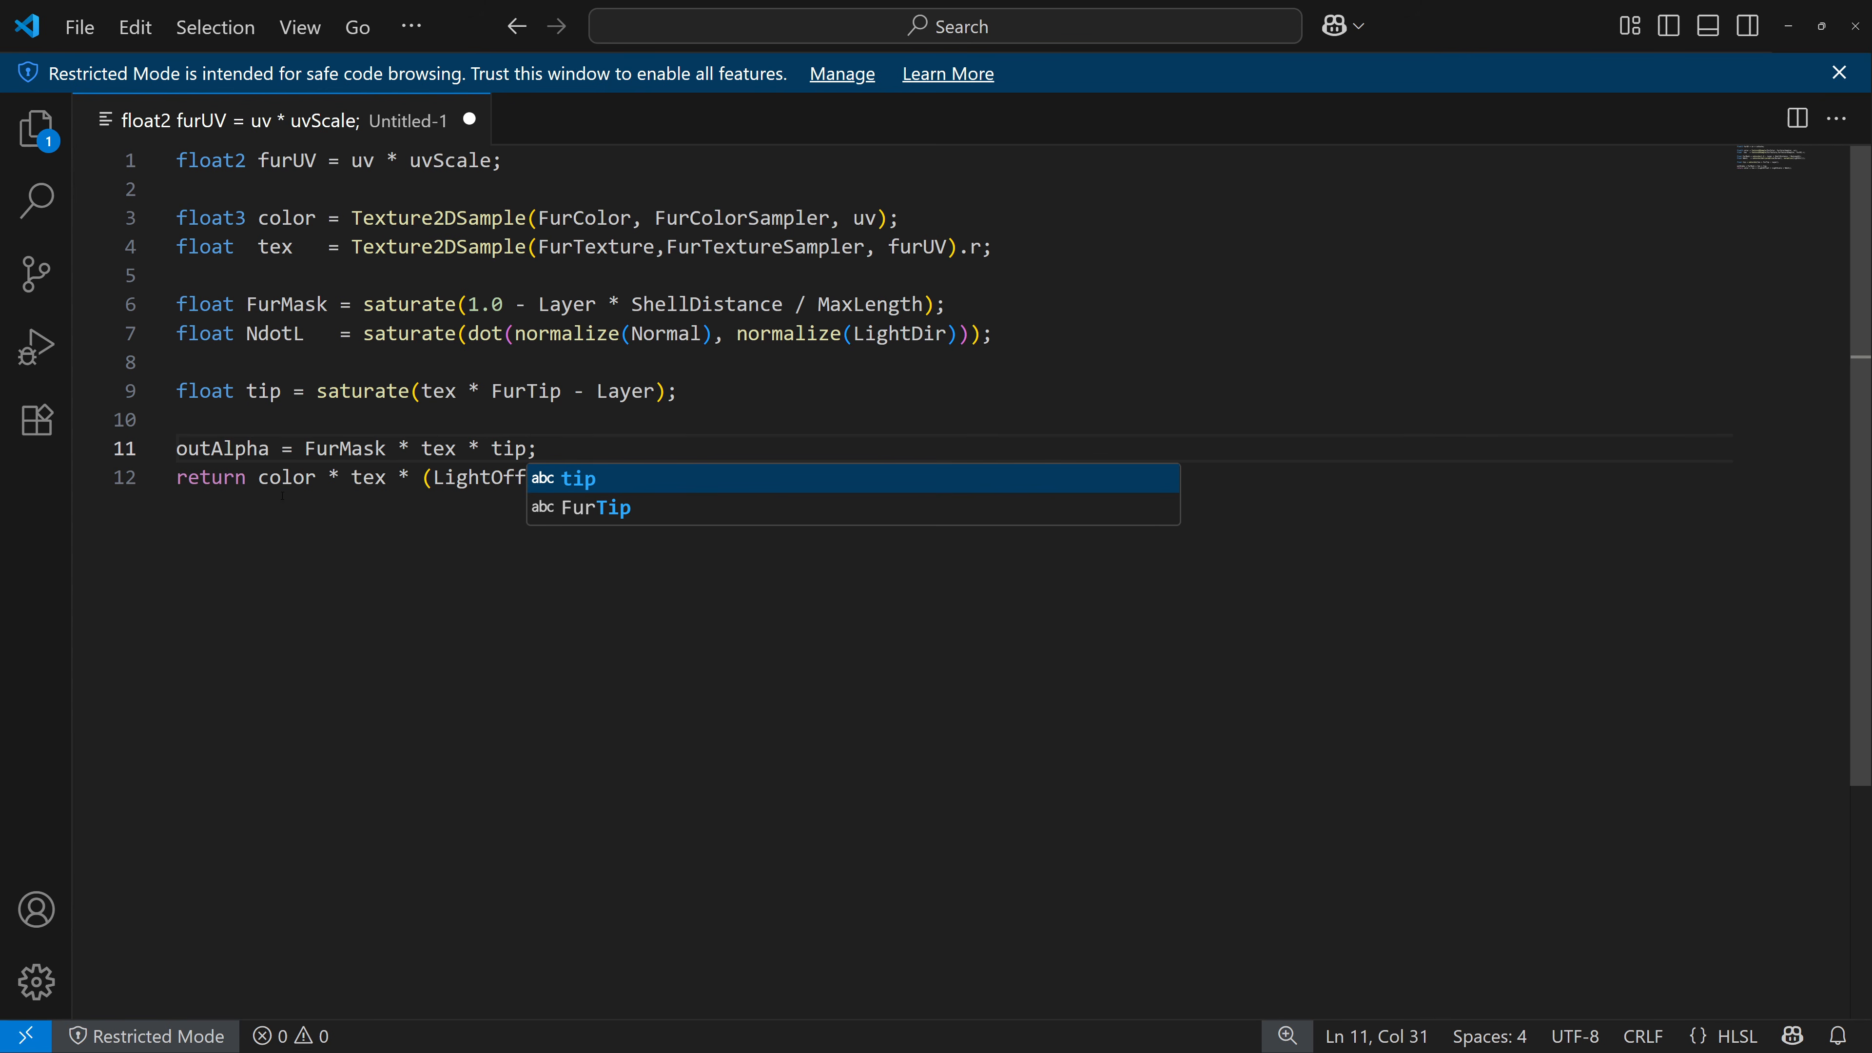
left_click(847, 561)
left_click_drag(836, 479, 175, 160)
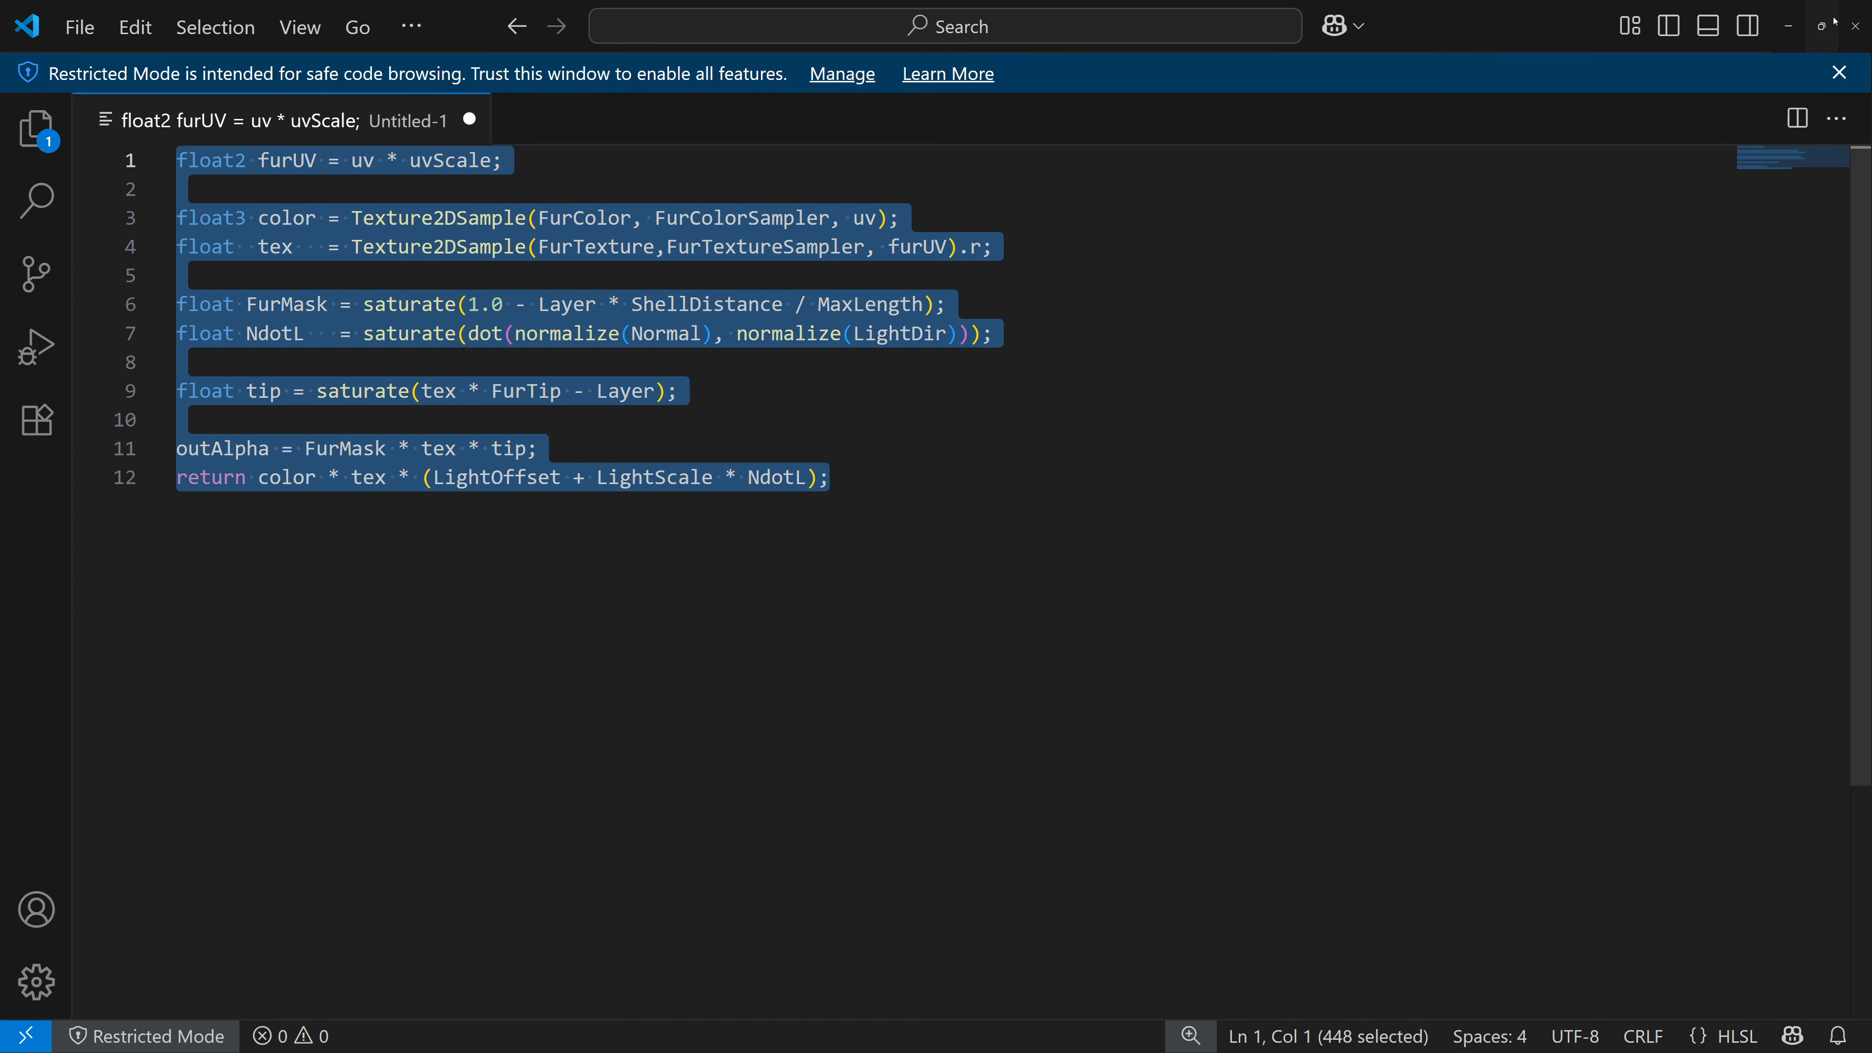
left_click(1789, 26)
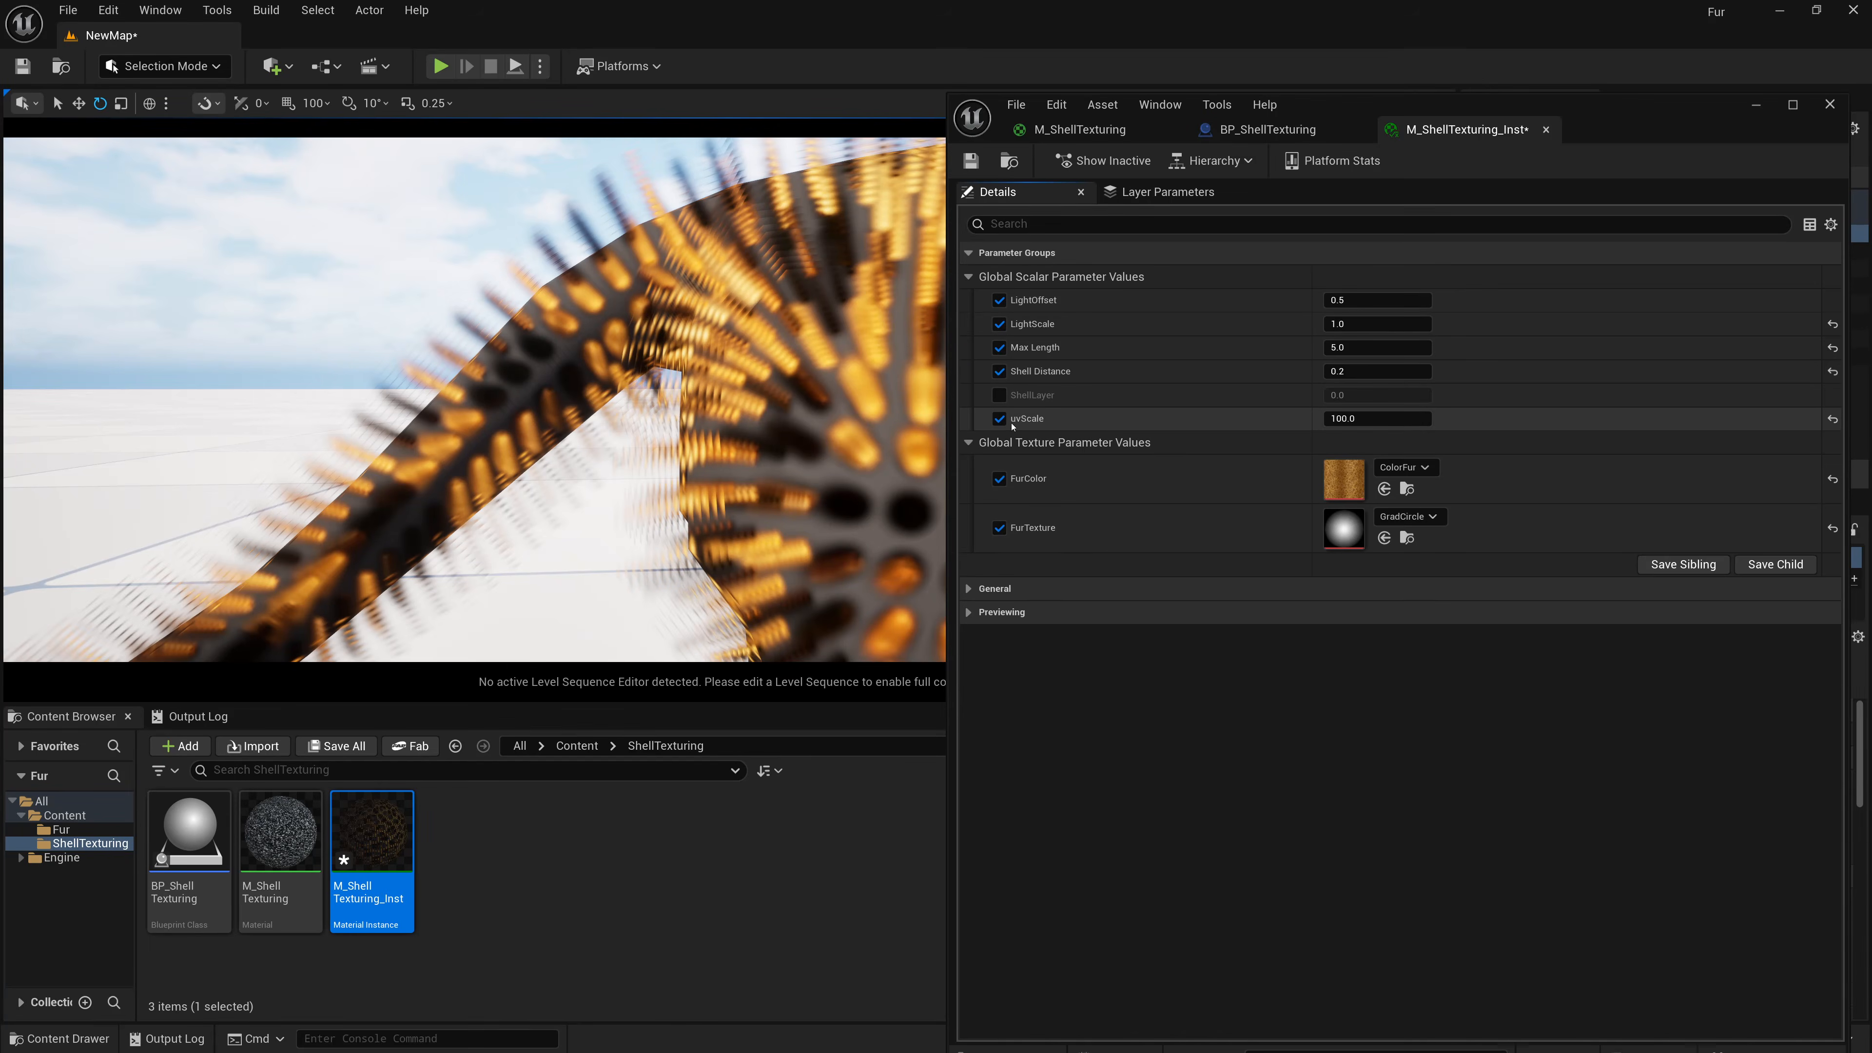
Open the M_ShellTexturing material and replace the Custom node's code with the updated version.
double_click(280, 833)
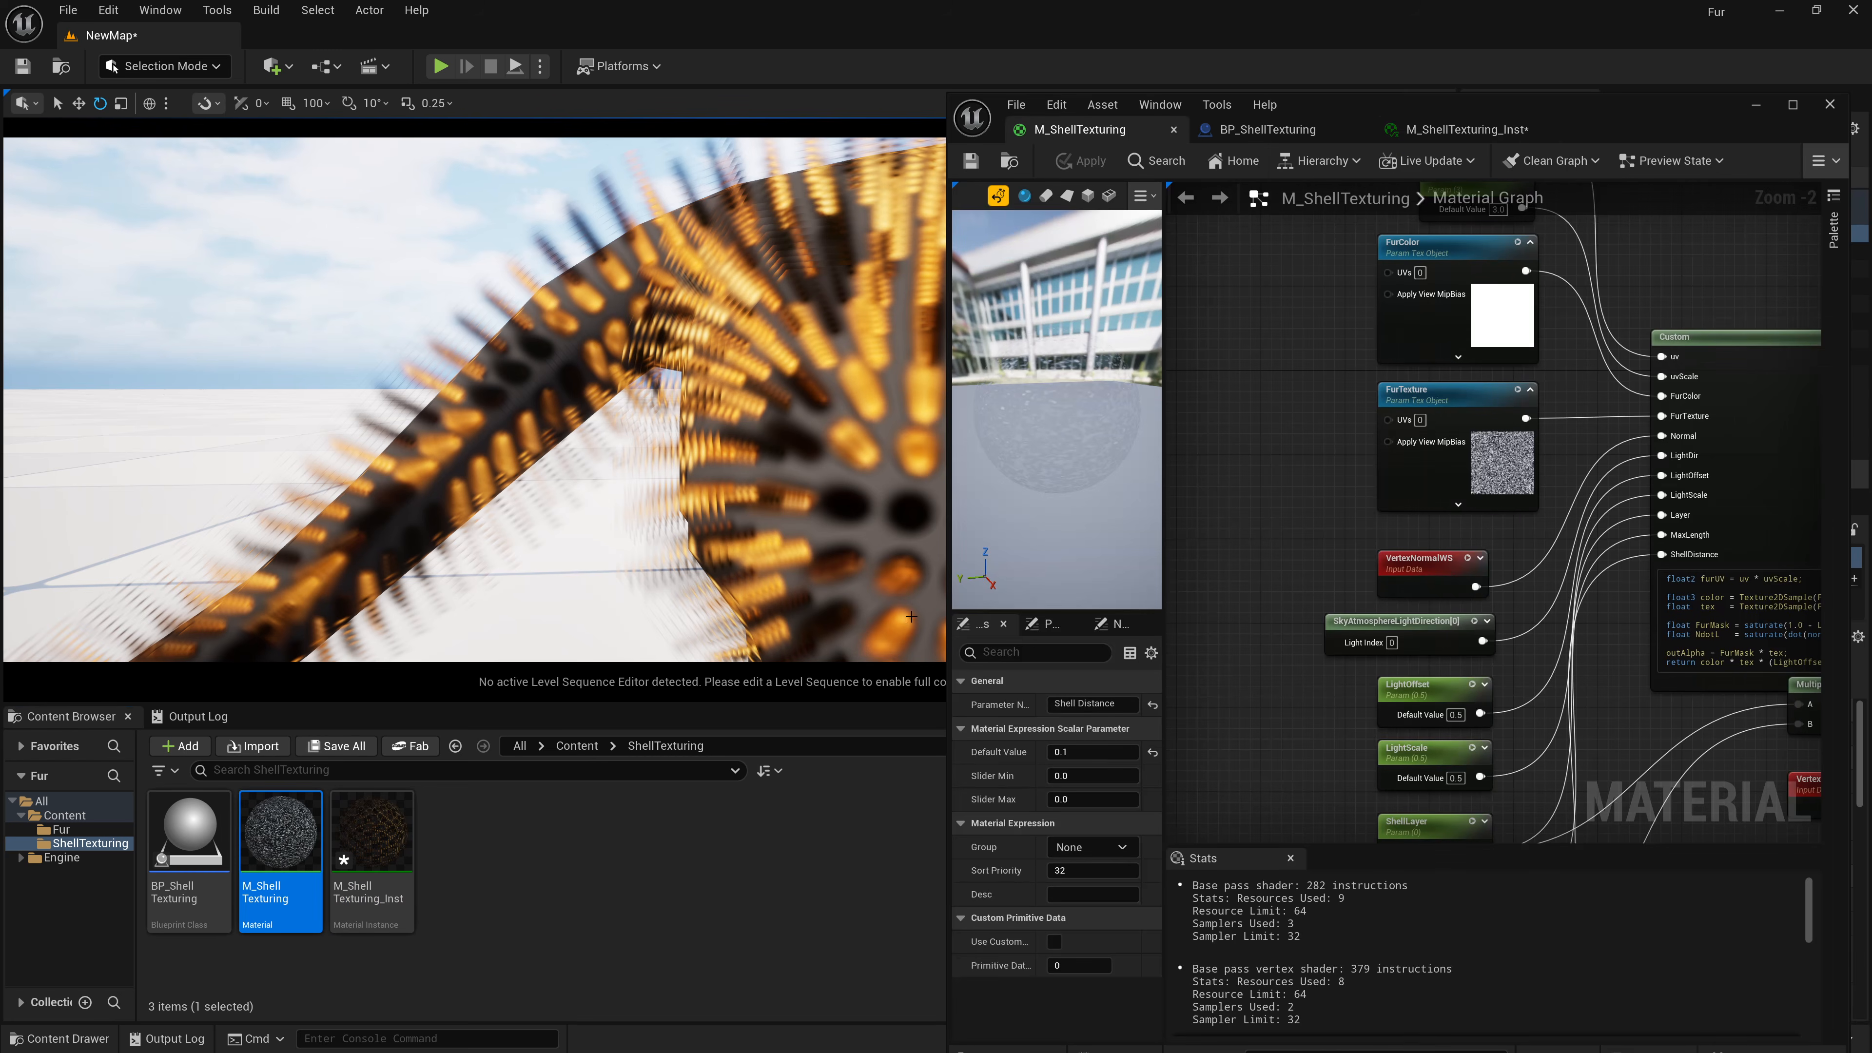
right_click_drag(1730, 552, 1167, 424)
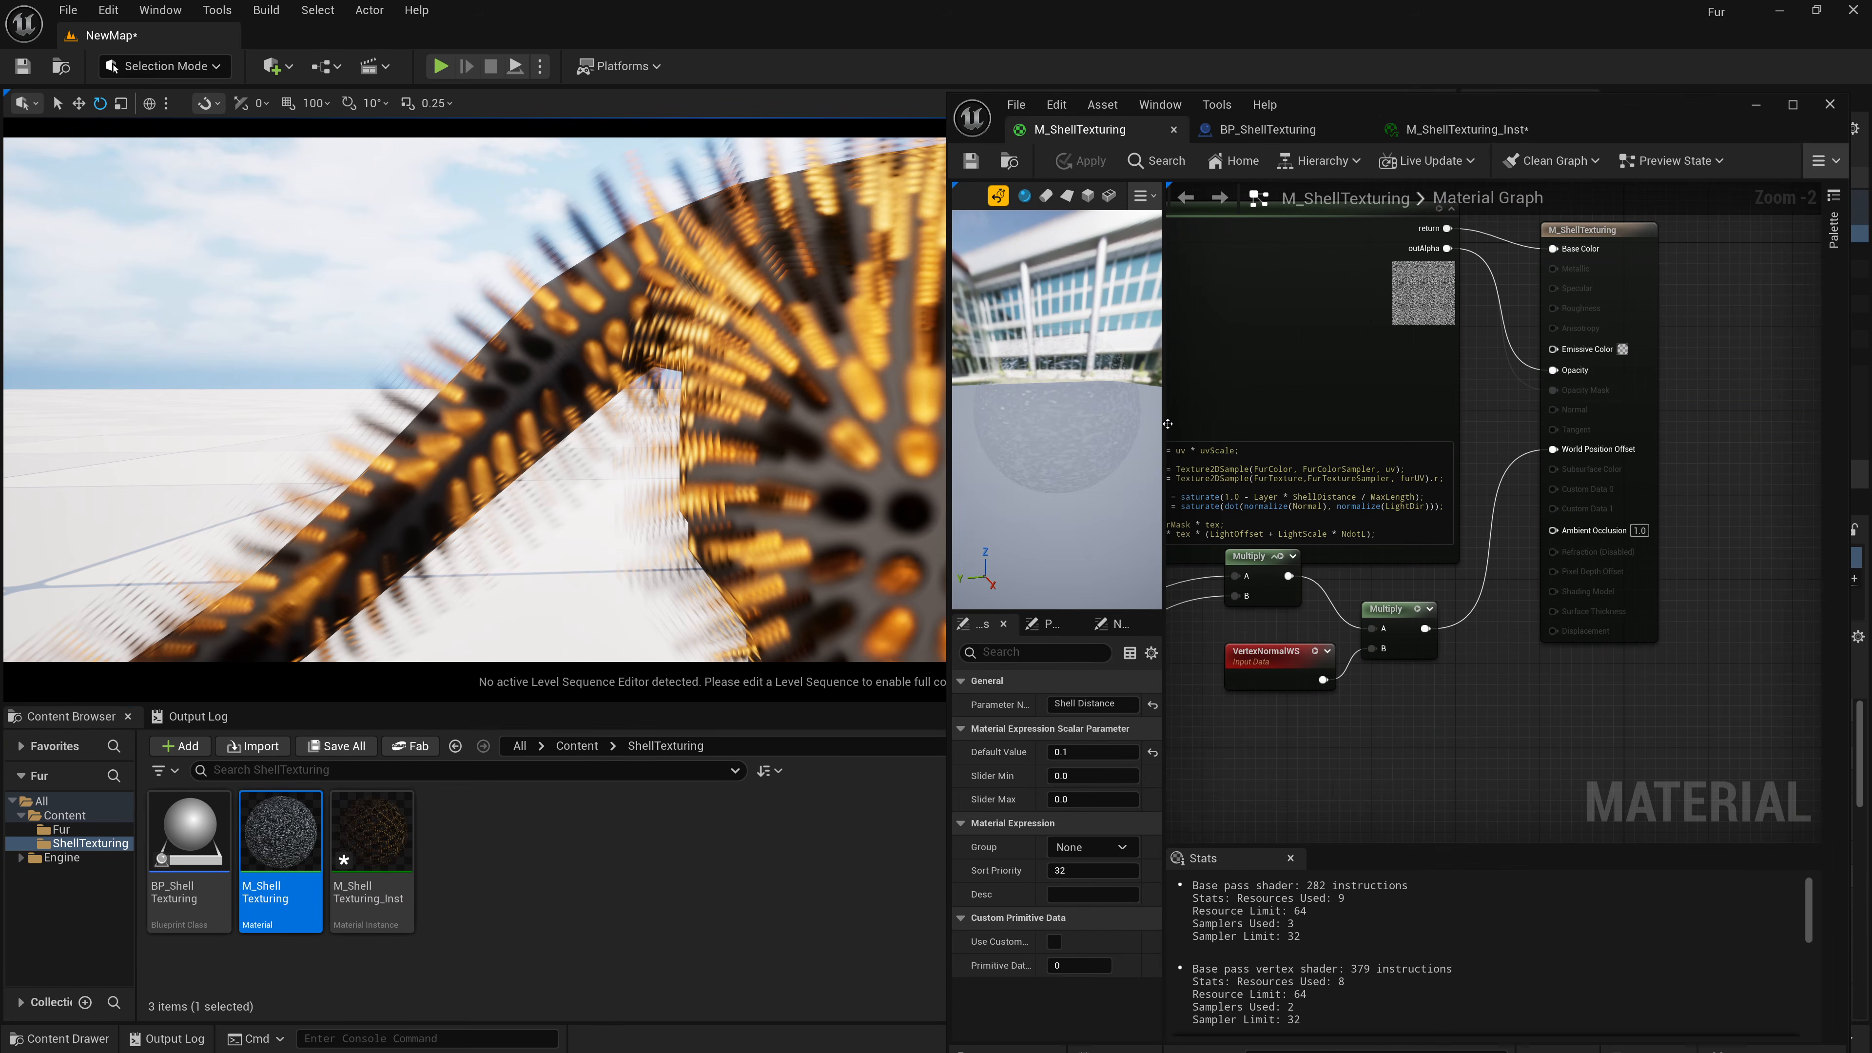
double_click(1363, 114)
scroll(1065, 491, "up", 3)
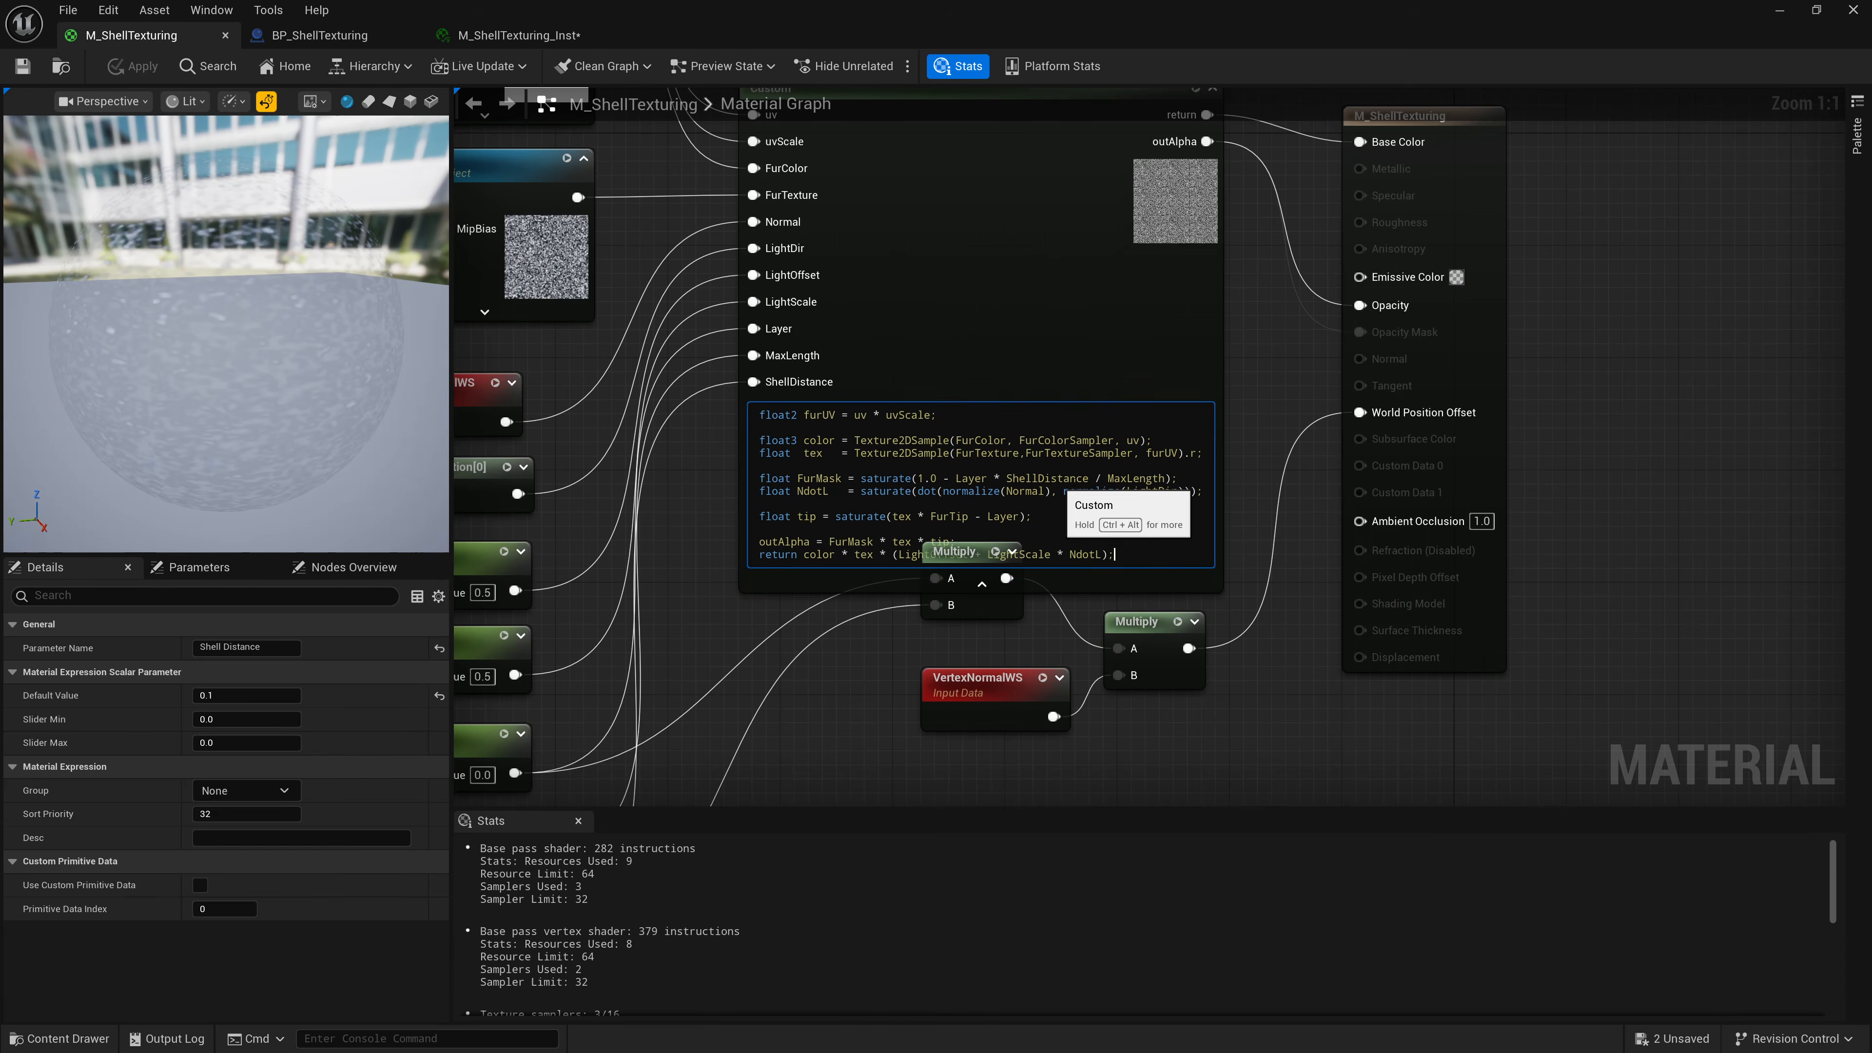
left_click(1144, 350)
left_click_drag(1107, 274, 1107, 190)
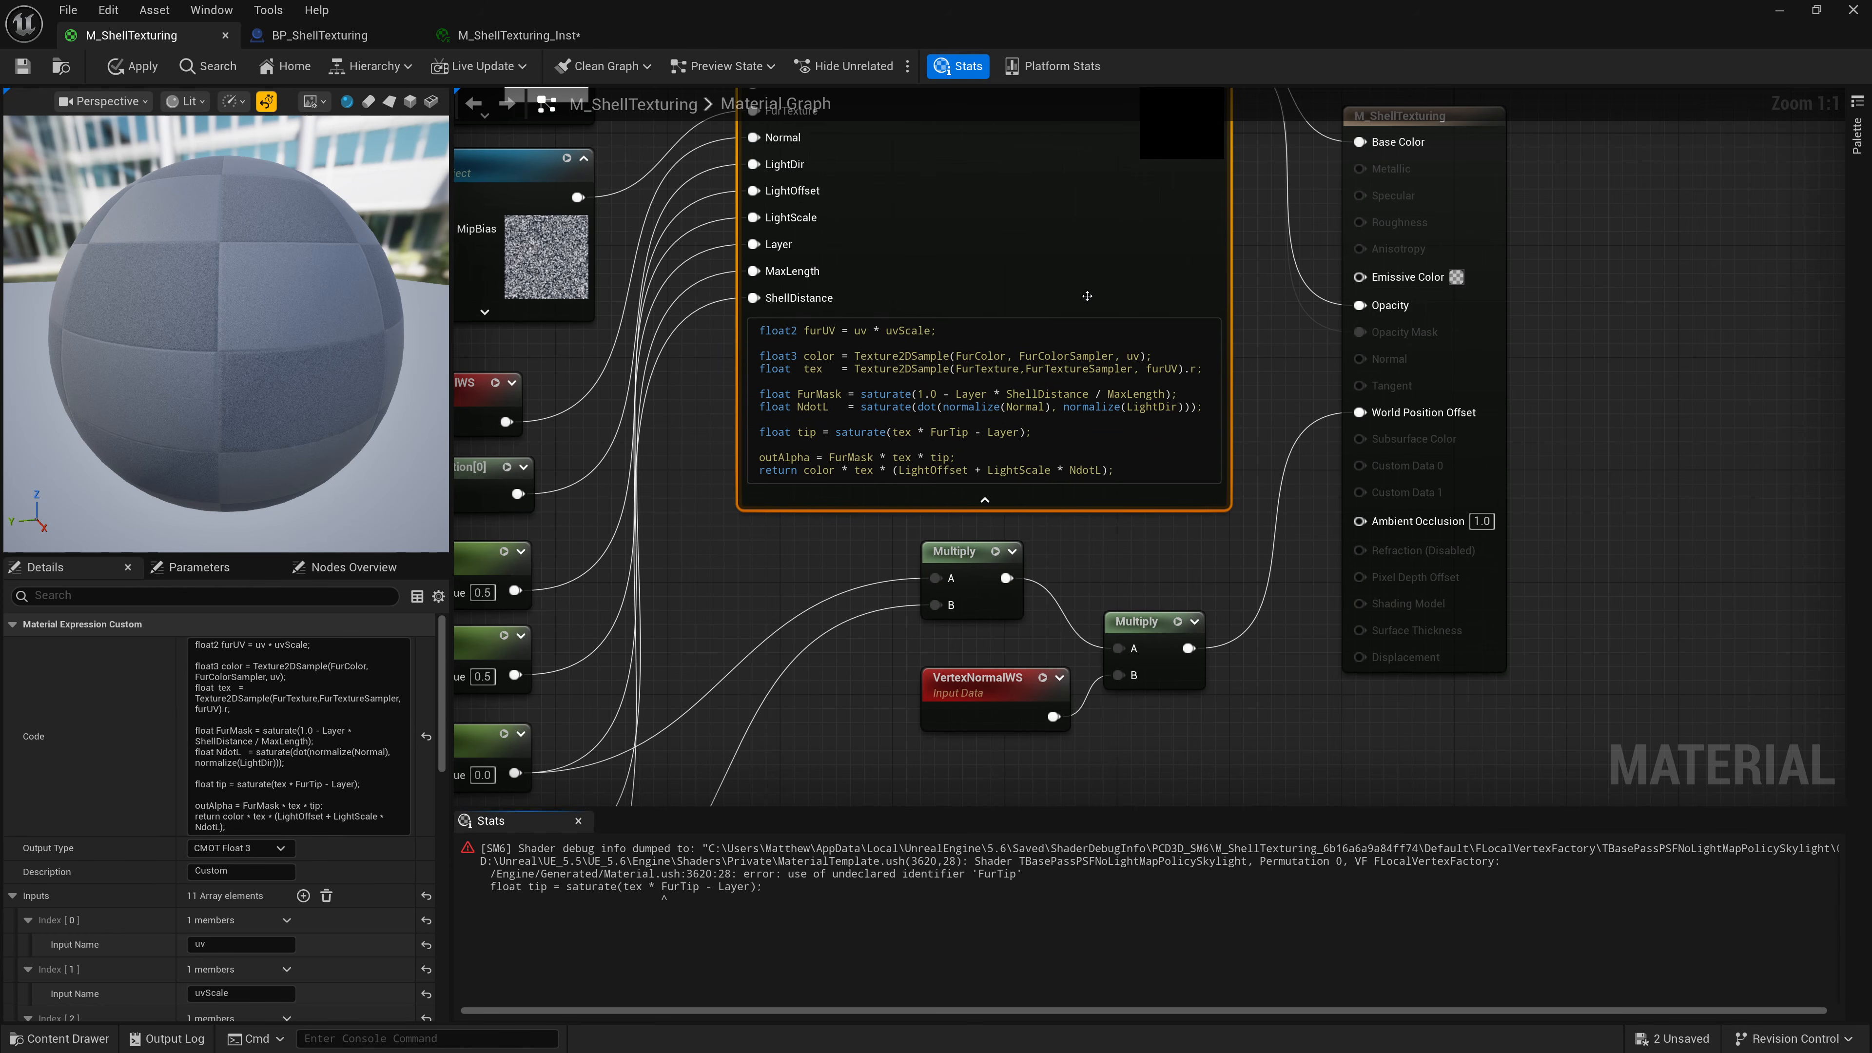
Add a twelfth input to the Custom node and name it FurTip.
double_click(949, 432)
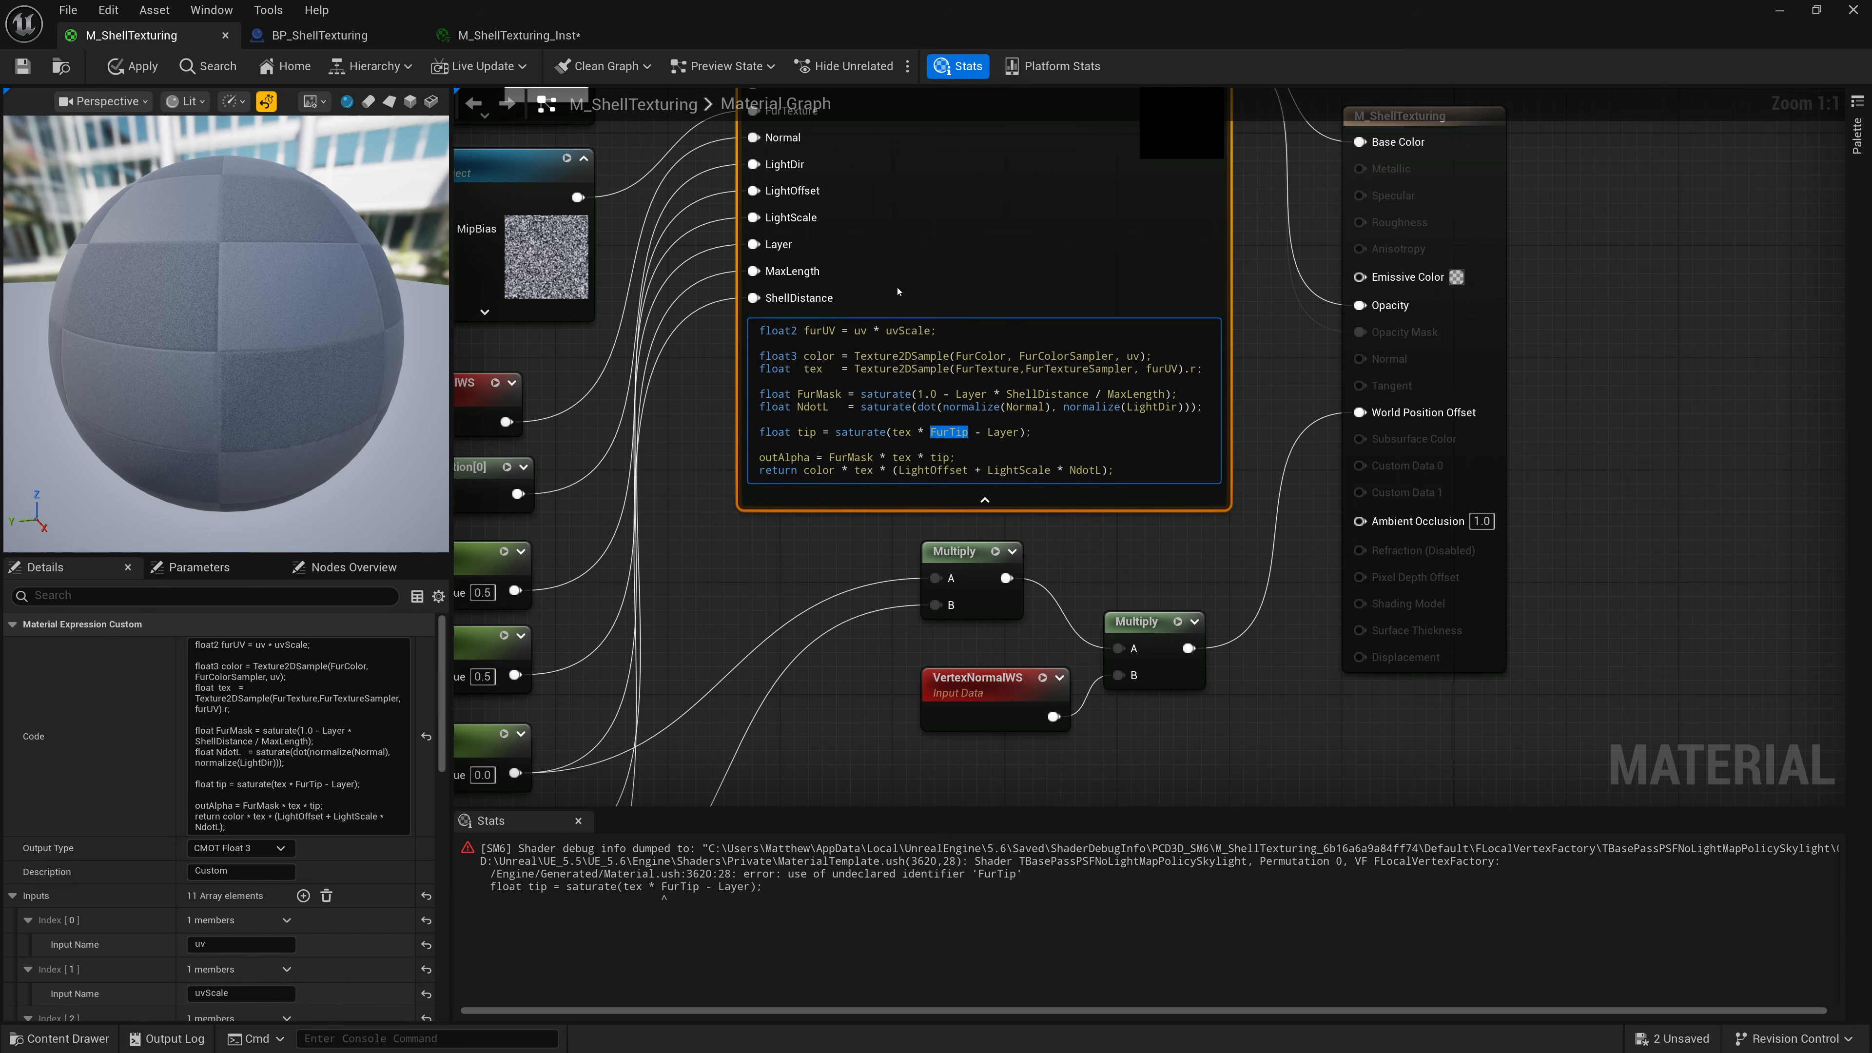
left_click(303, 895)
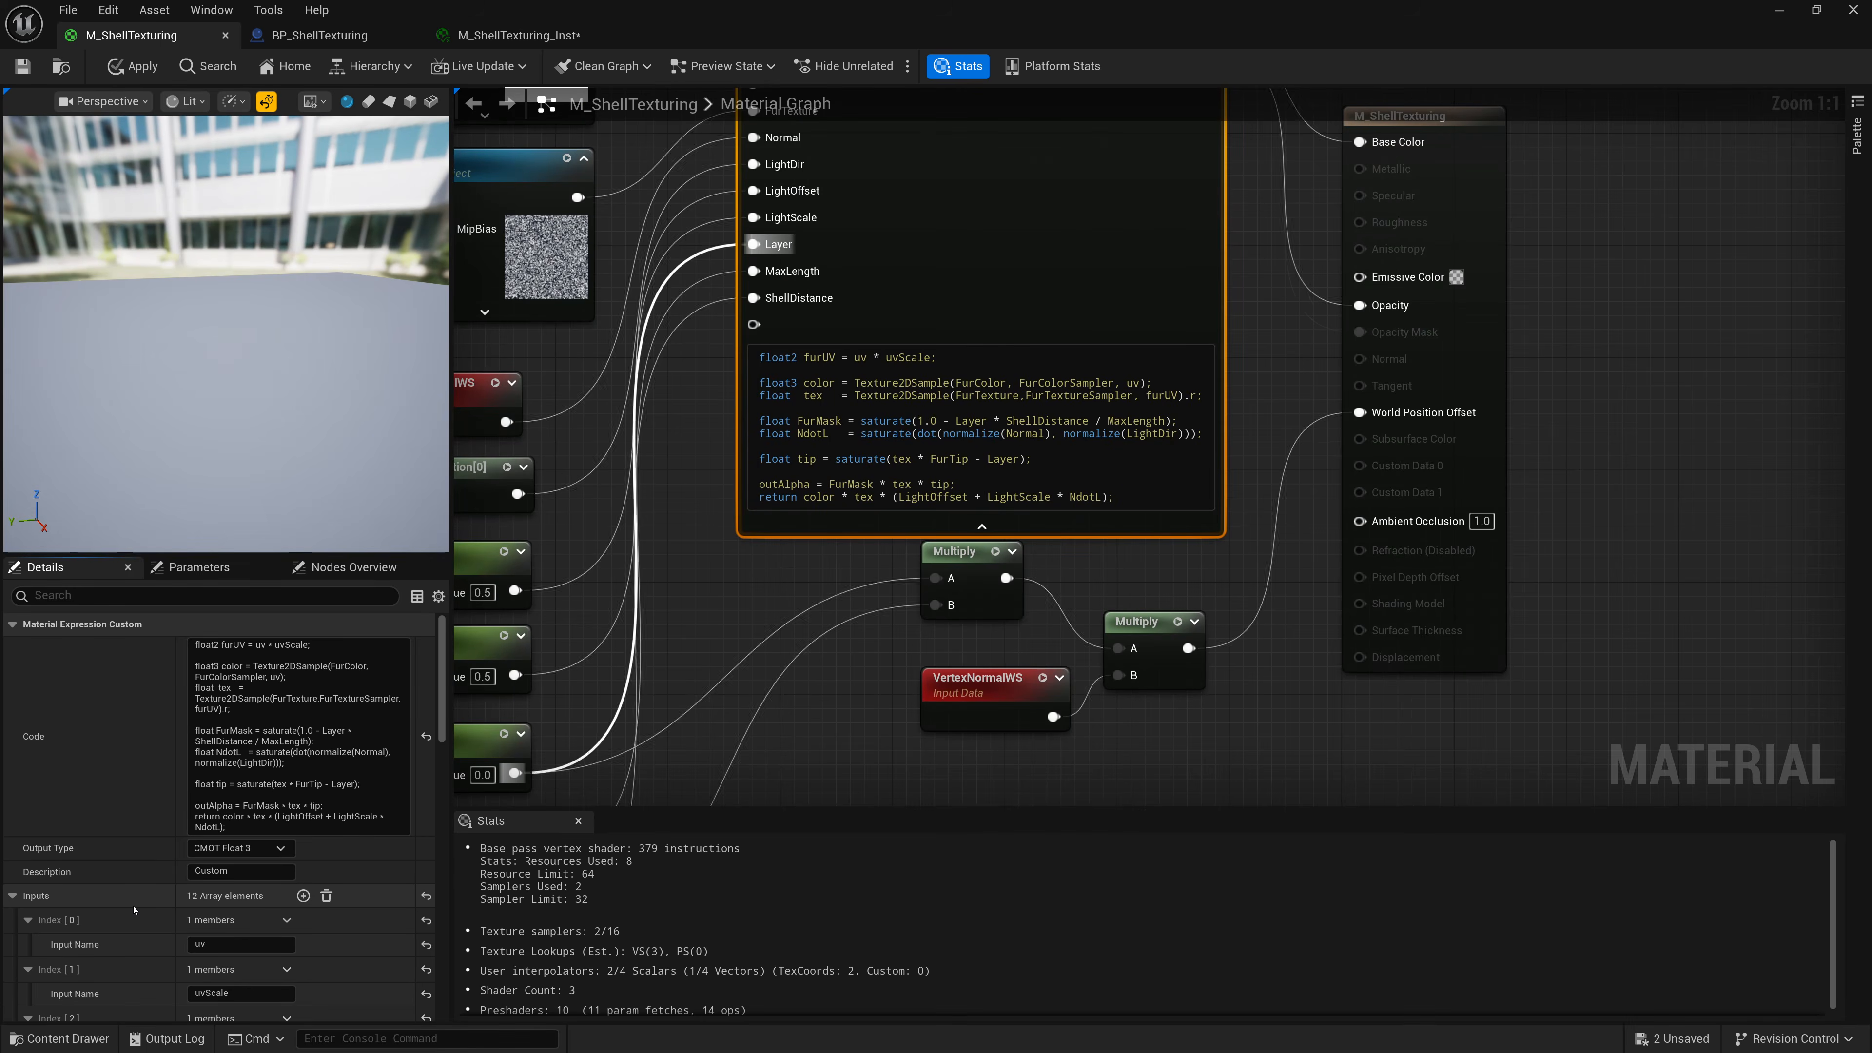
scroll(111, 915, "down", 7)
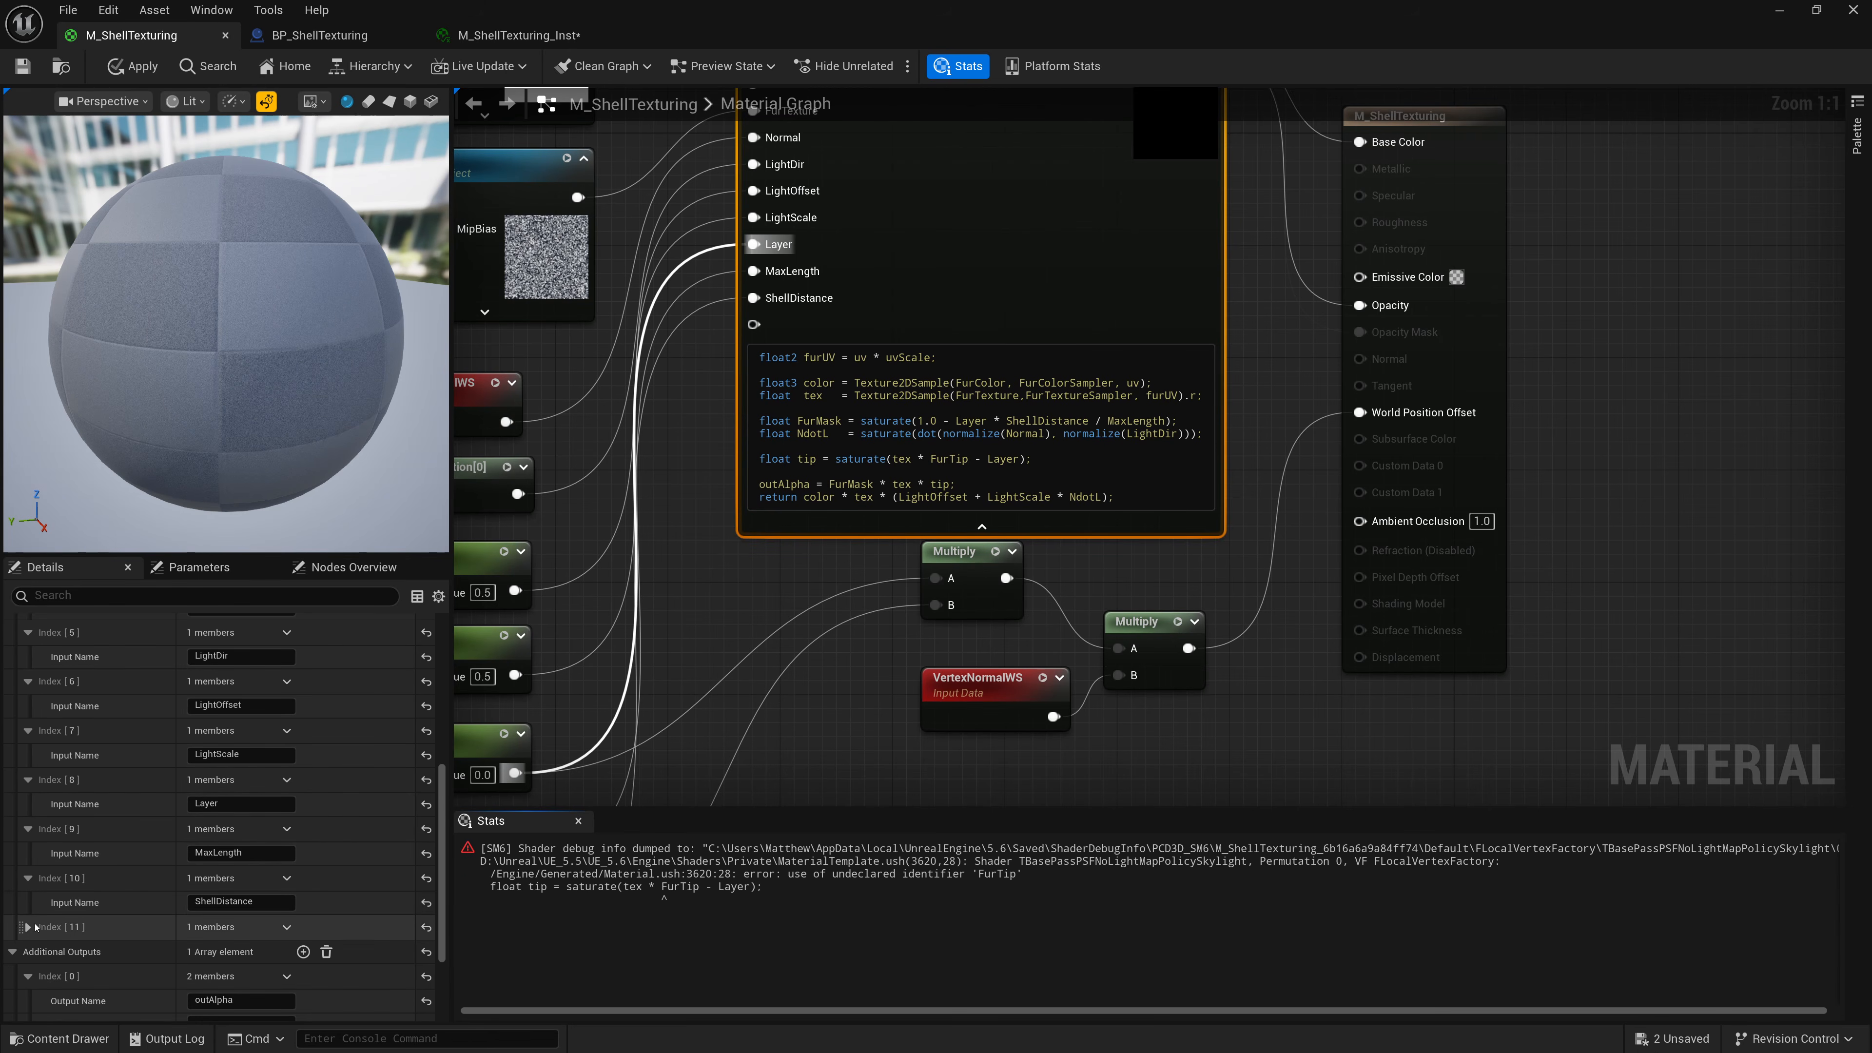
left_click(28, 926)
left_click(208, 951)
type("F")
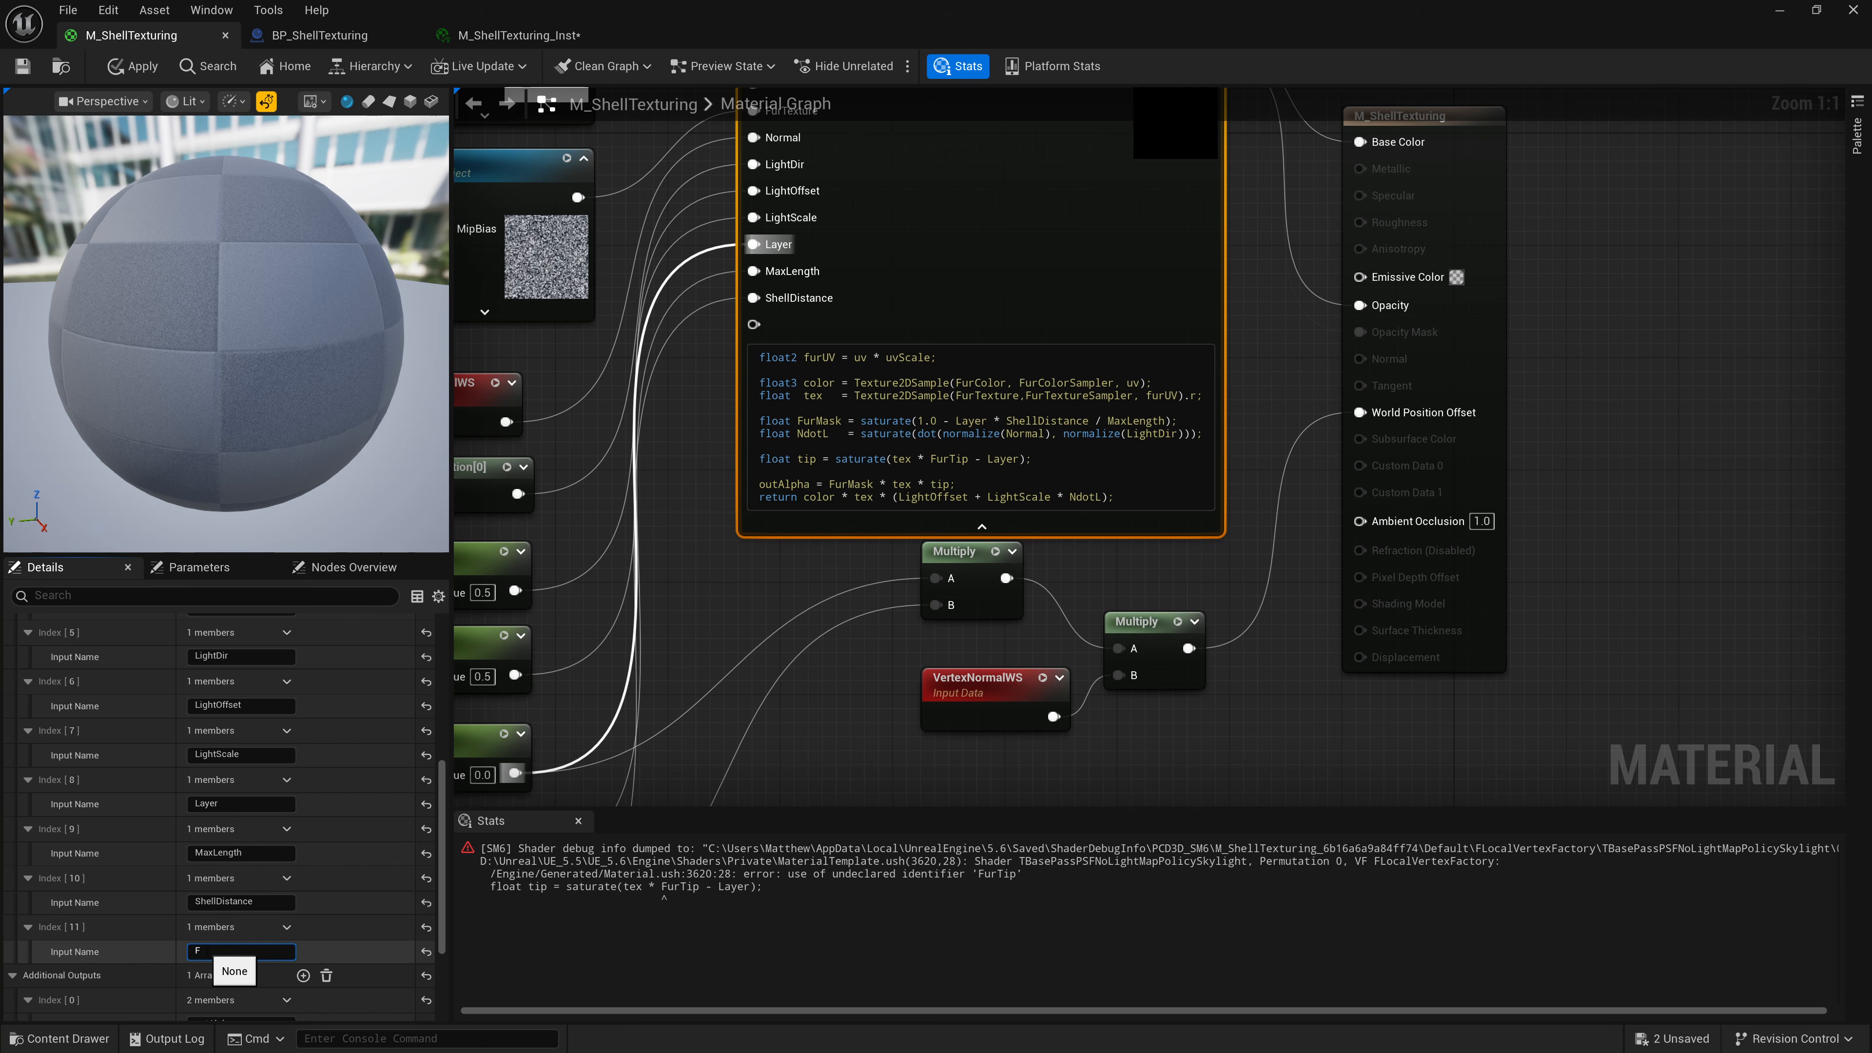
type("urTip")
key("Return")
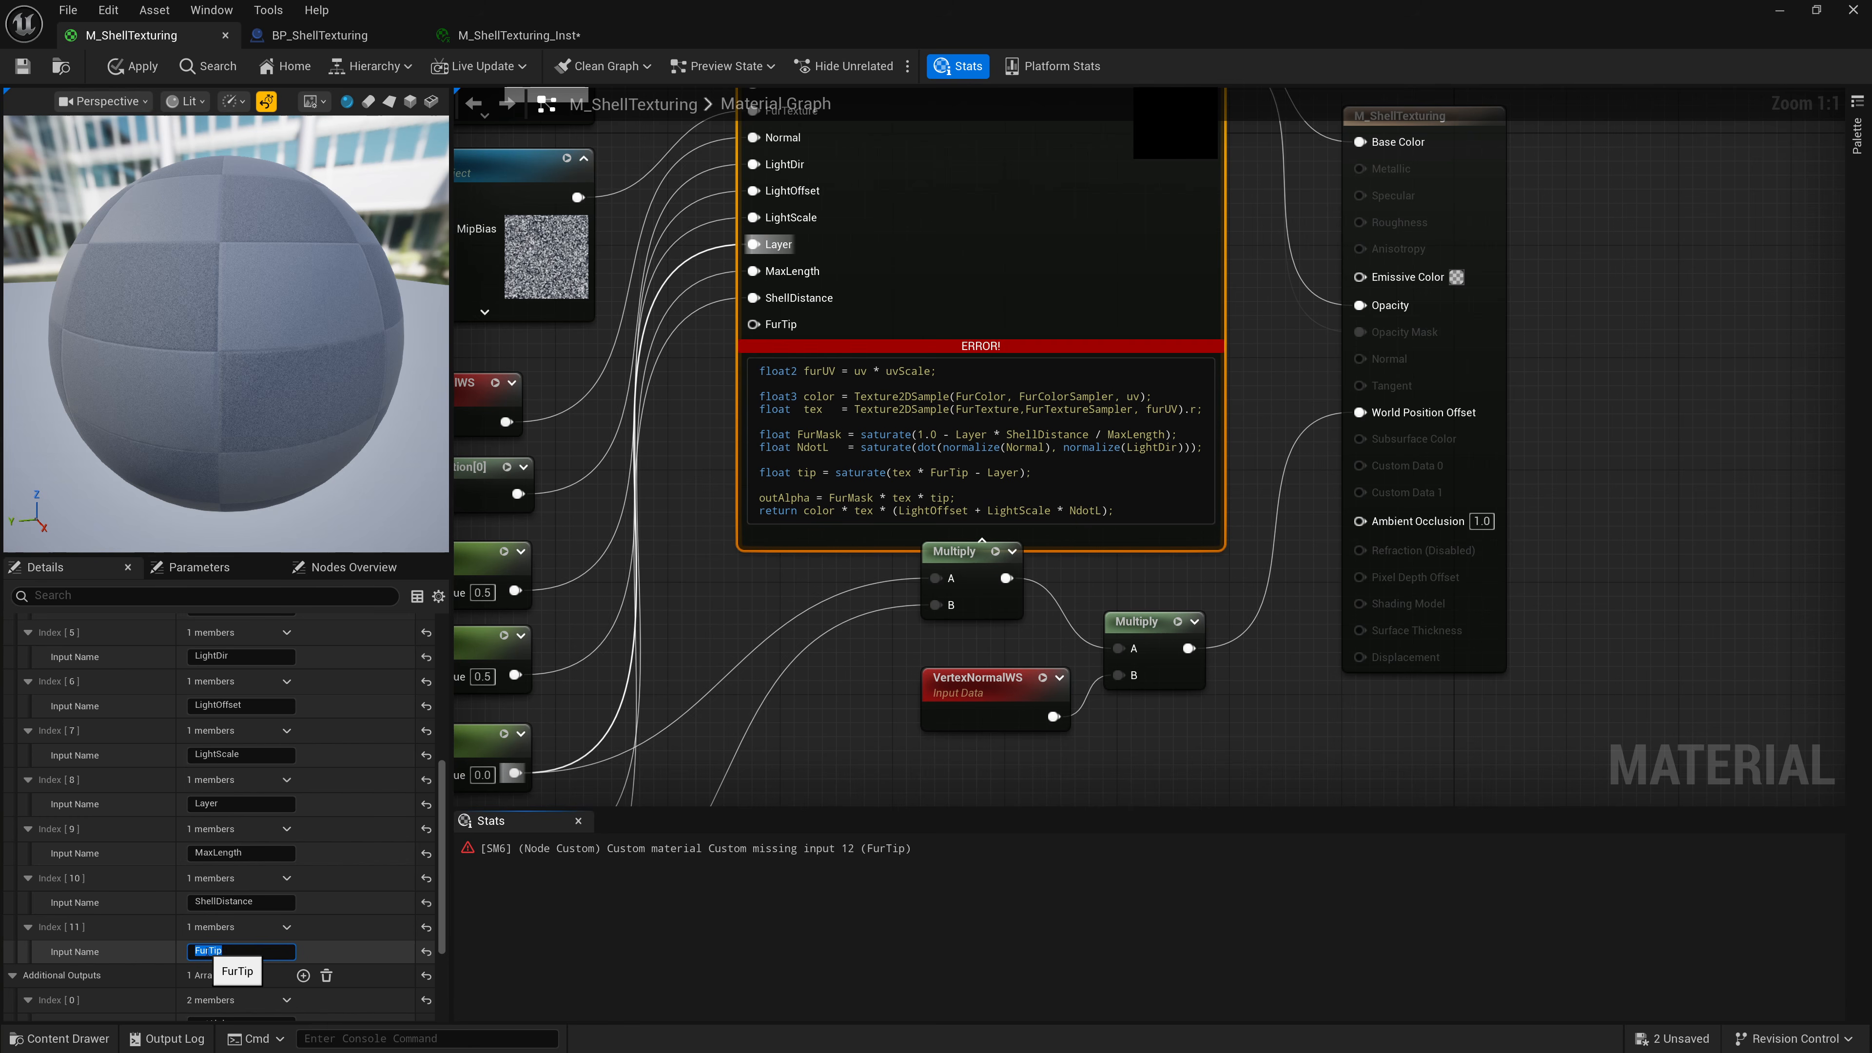
Connect a constant to the FurTip pin and convert it into a scalar parameter named Fur Tip.
right_click_drag(753, 328, 933, 204)
left_click_drag(933, 204, 634, 203)
right_click_drag(581, 288, 769, 497)
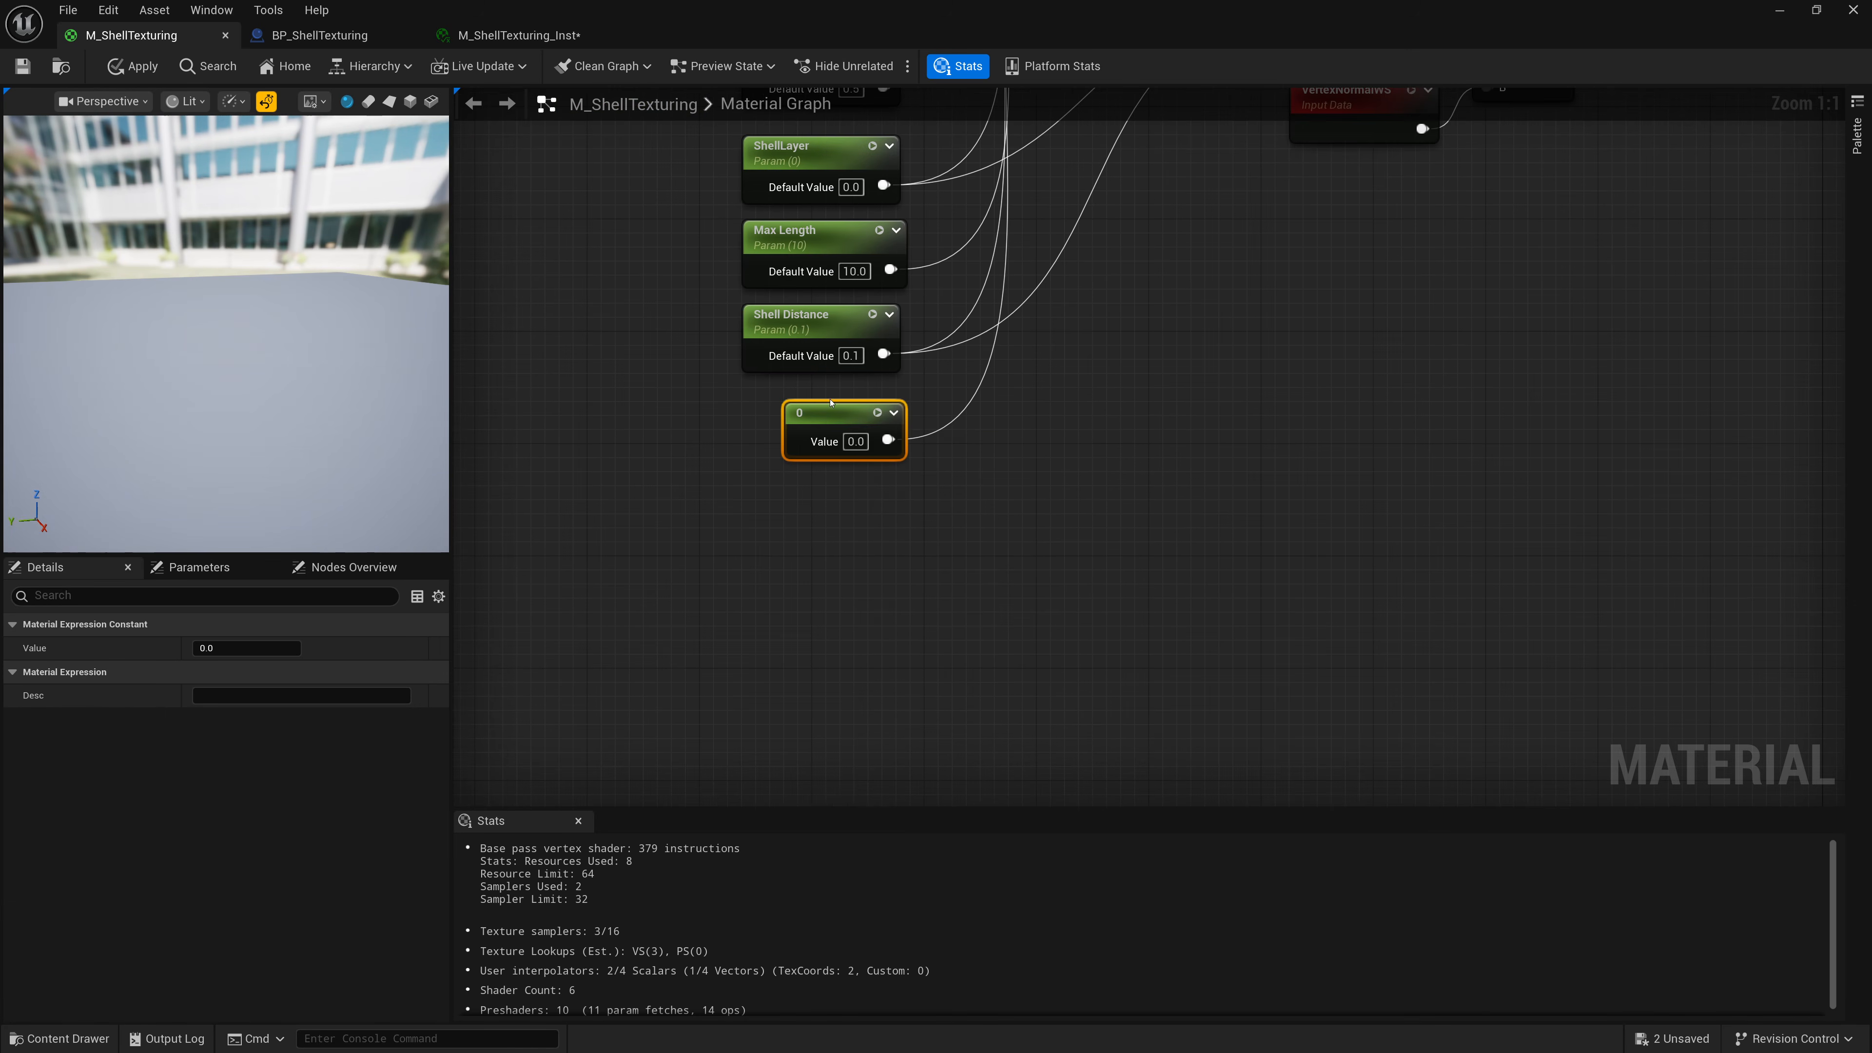
right_click(820, 415)
left_click(896, 478)
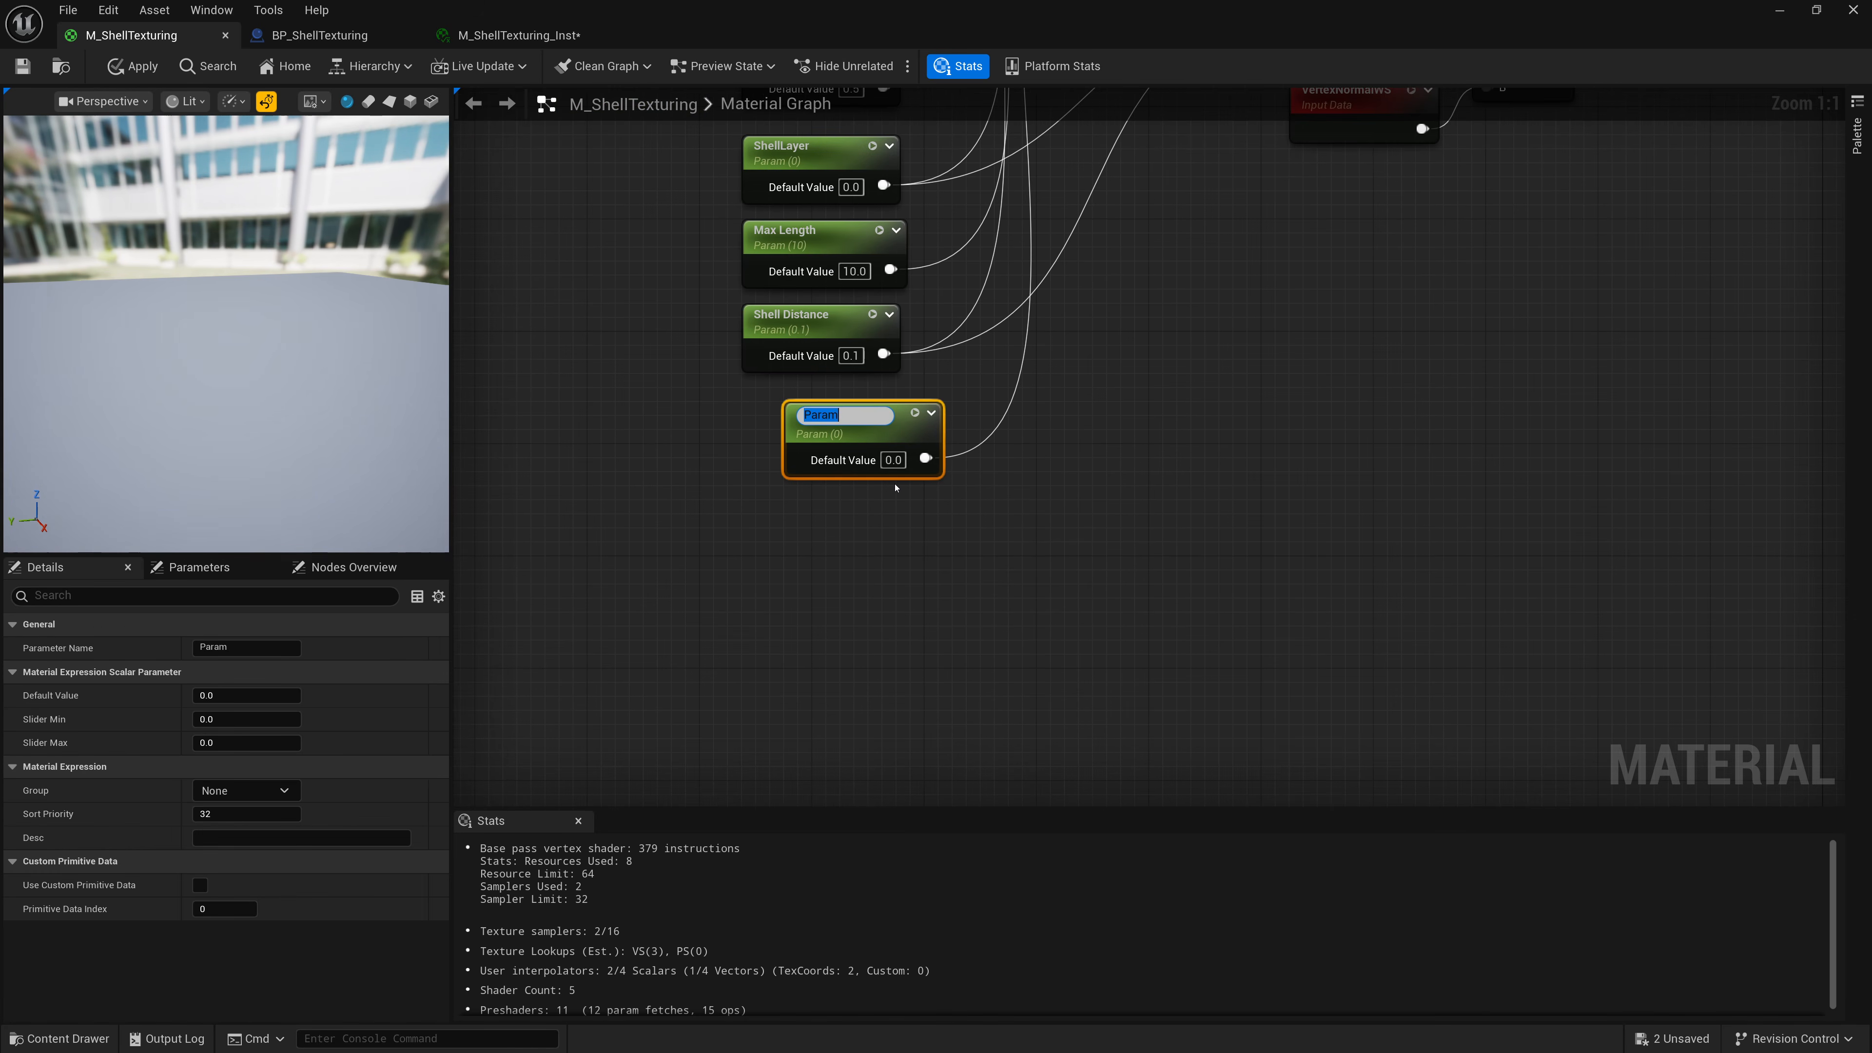
type("Fur Tip")
key("Return")
Set the Fur Tip parameter's default value to 1 and save the material.
left_click(893, 454)
type("10")
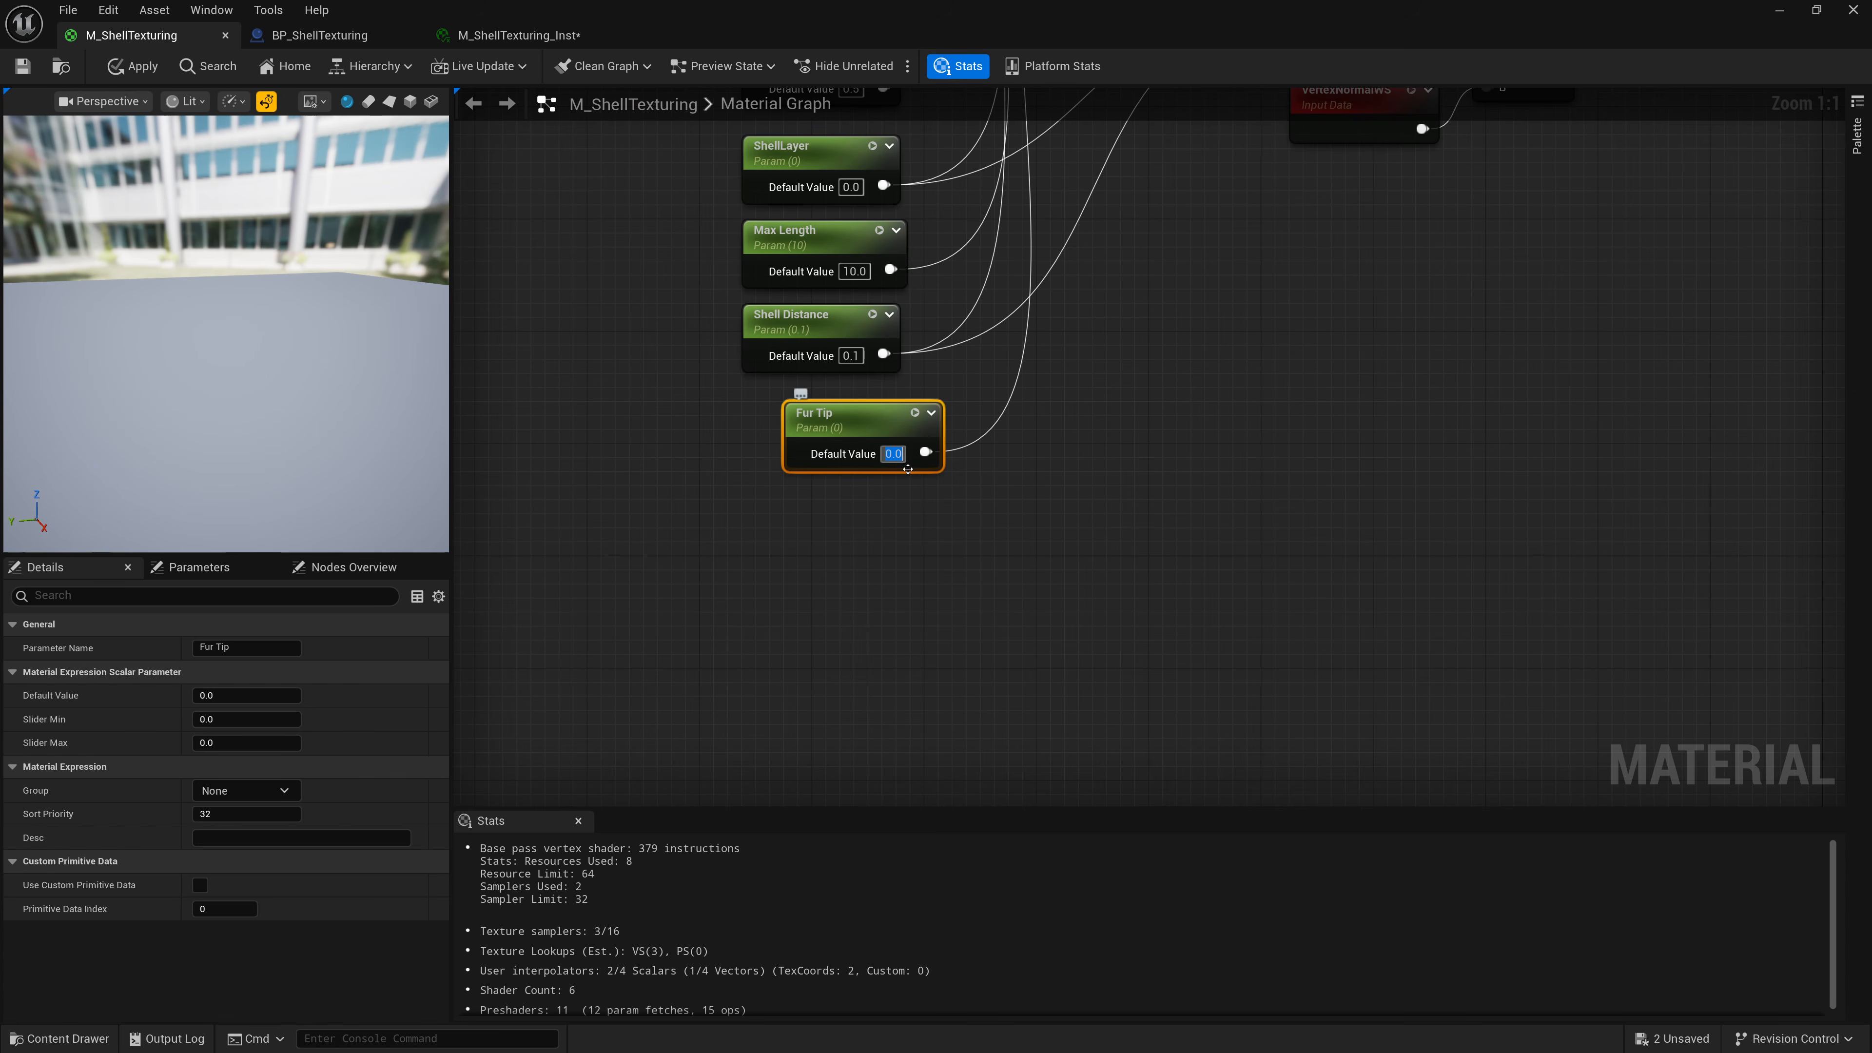
key("Return")
left_click_drag(902, 435, 859, 421)
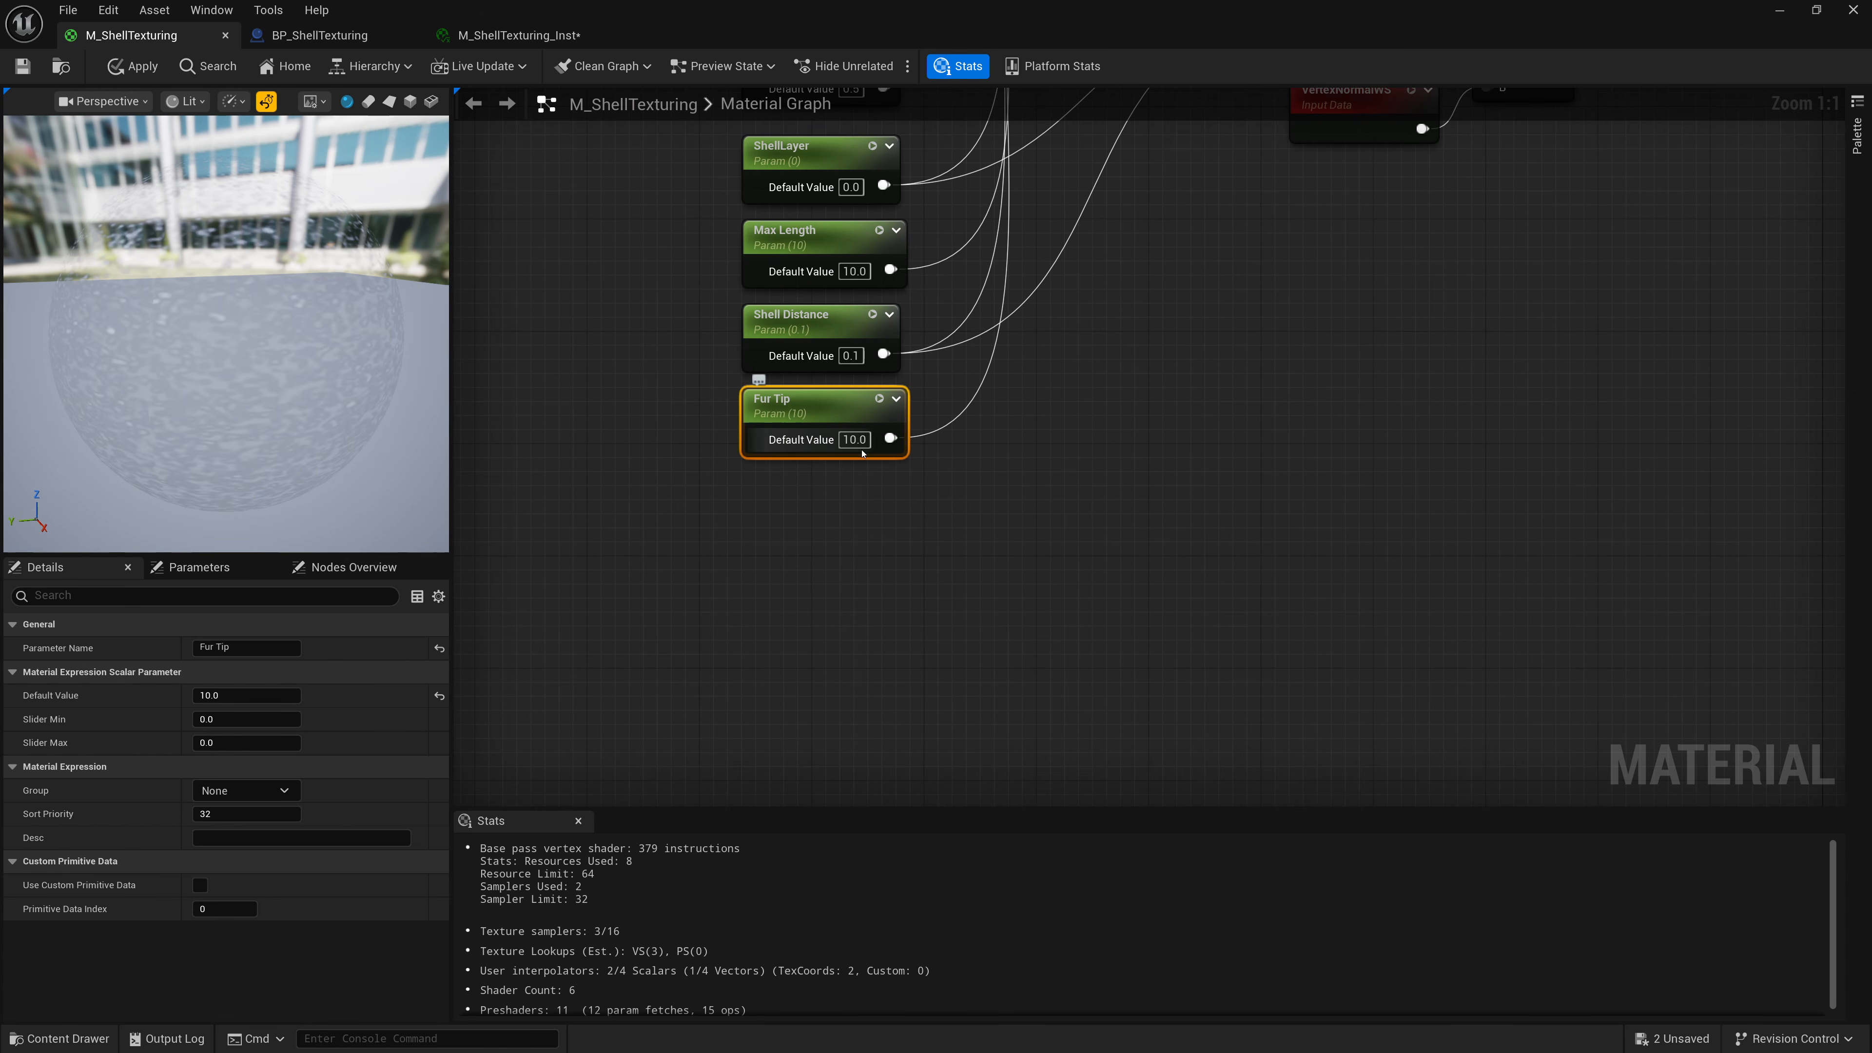
left_click(860, 445)
type("1")
key("Return")
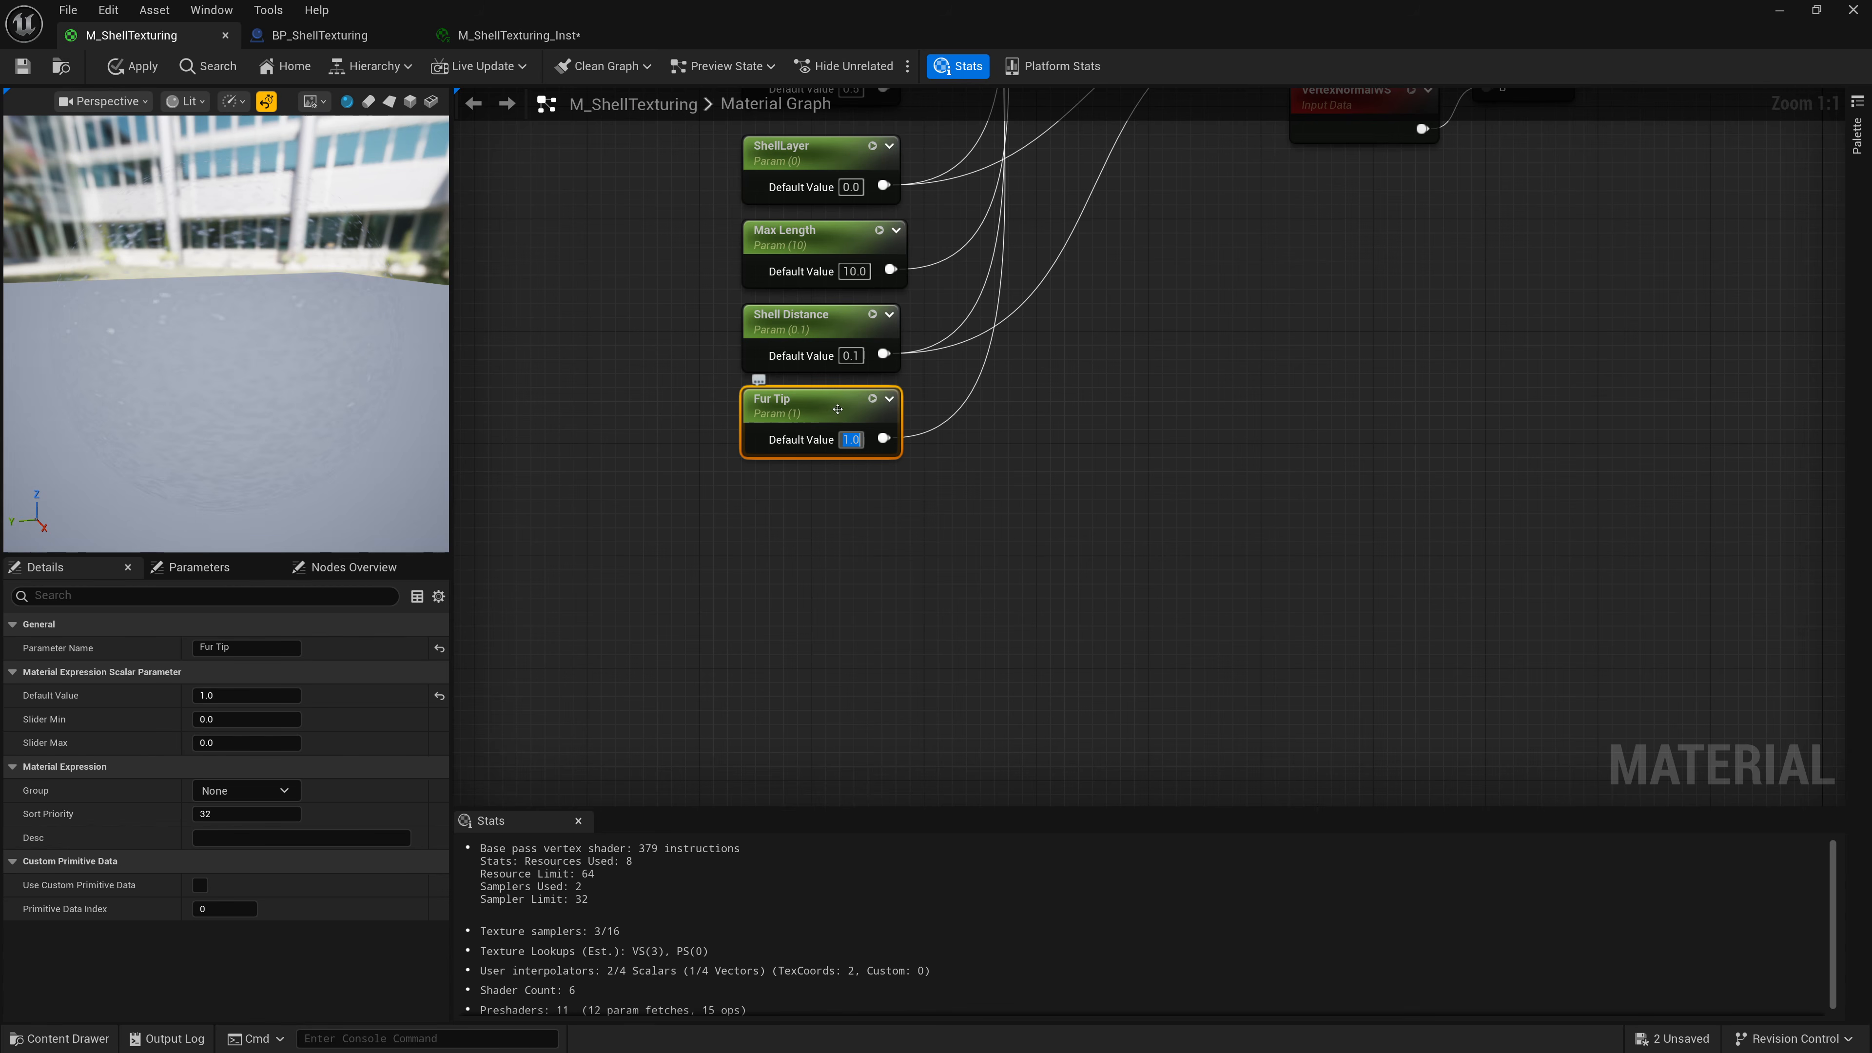
left_click(22, 66)
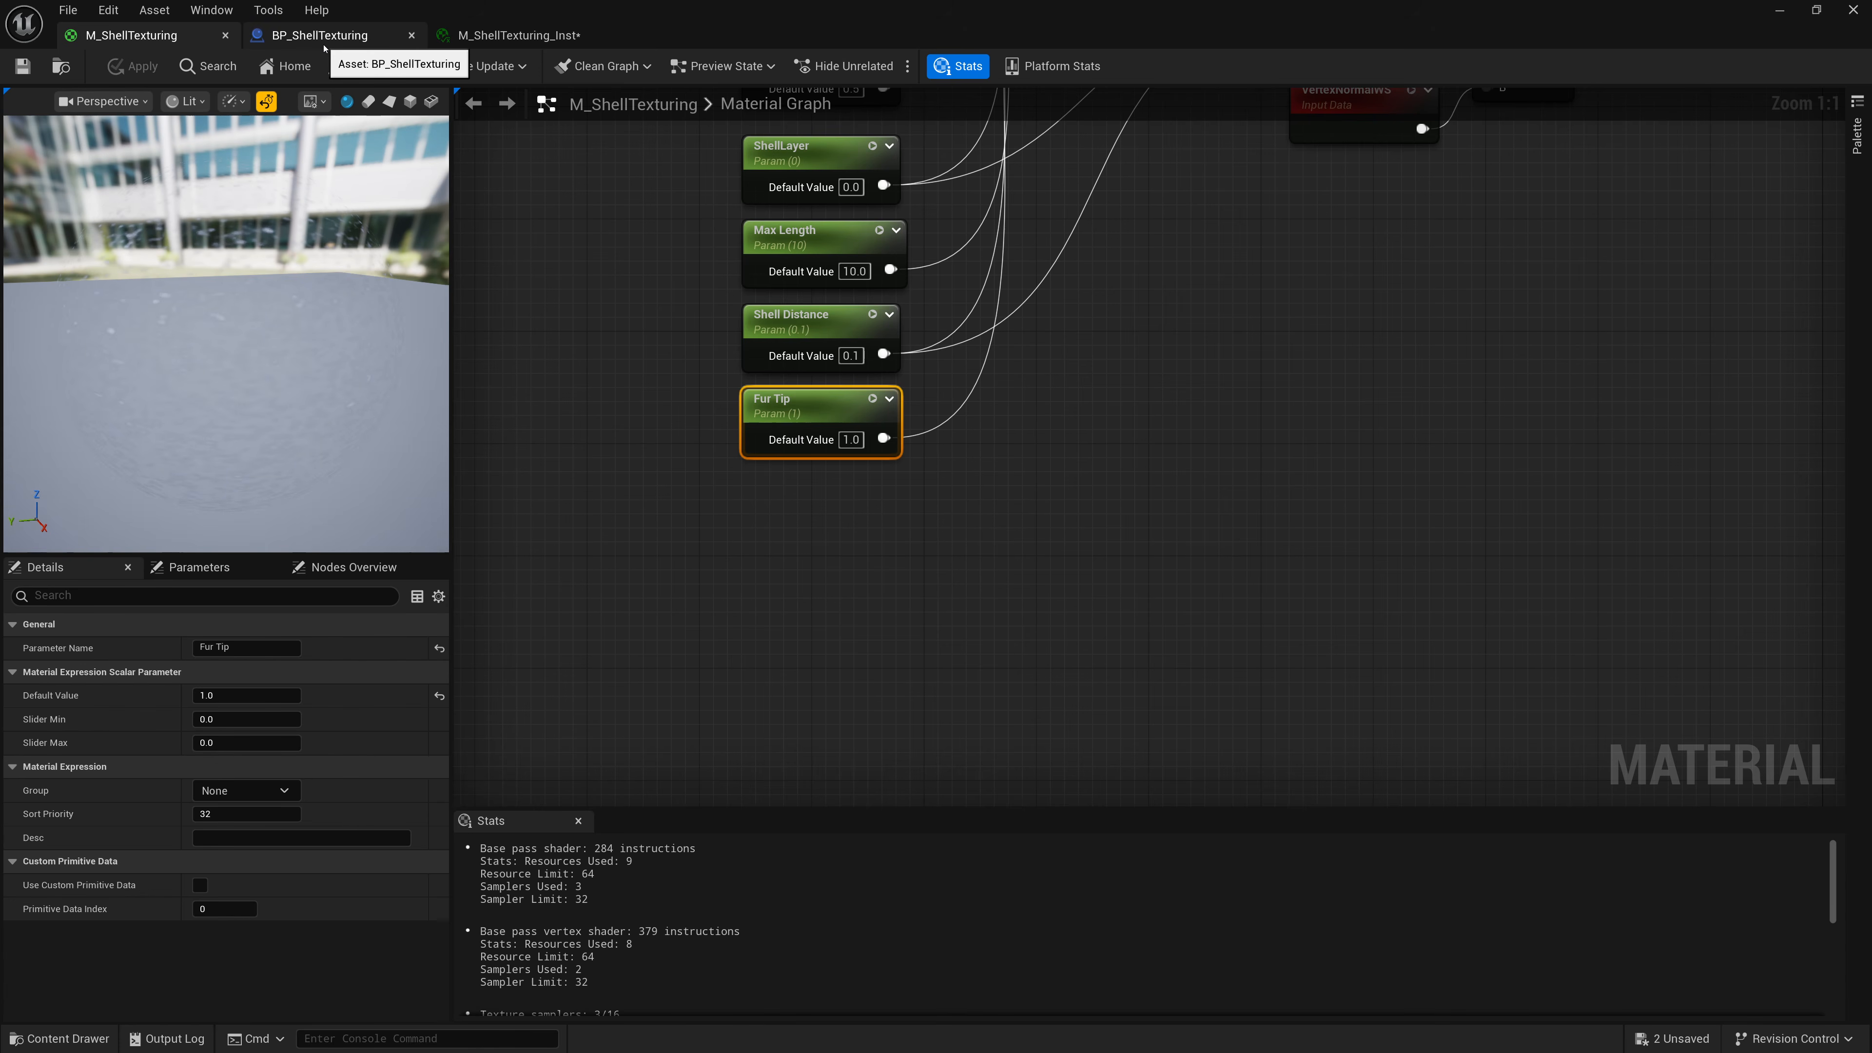
Open the M_ShellTexturing_Inst material instance, enable the Fur Tip override and set it to 10.
left_click(1779, 10)
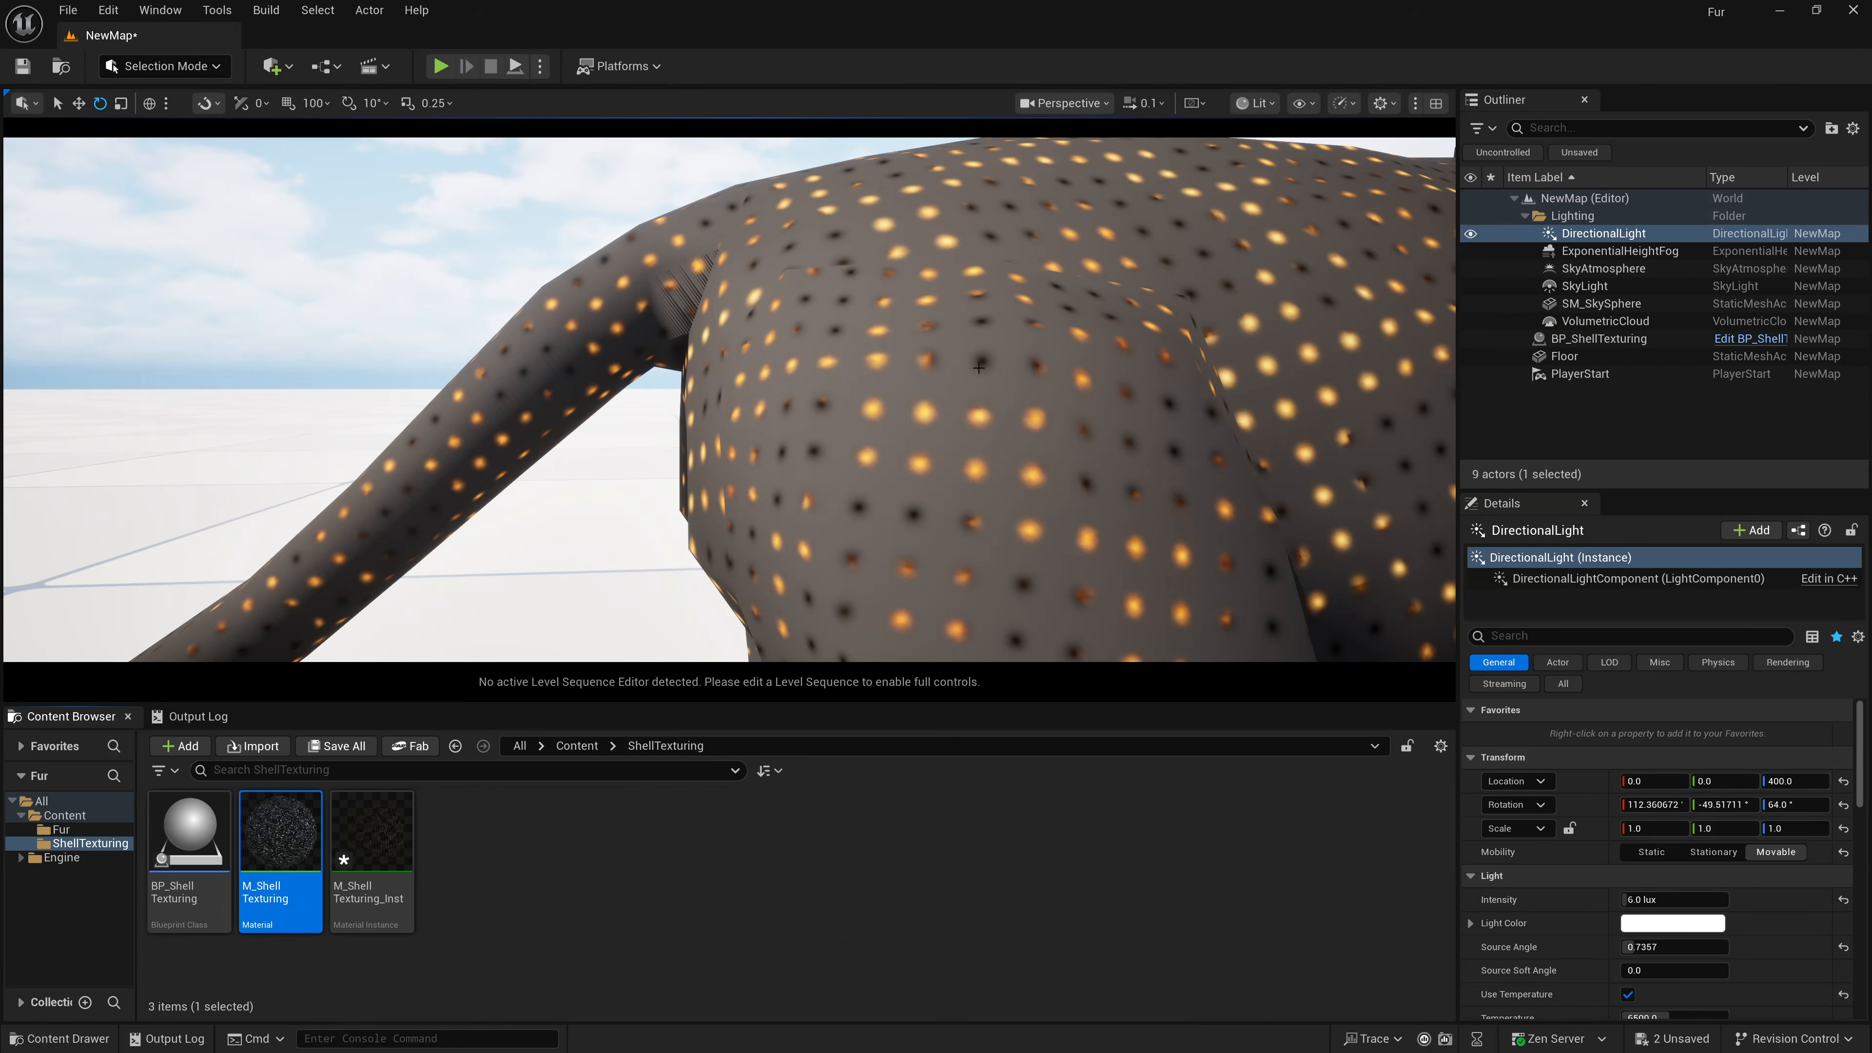
double_click(379, 840)
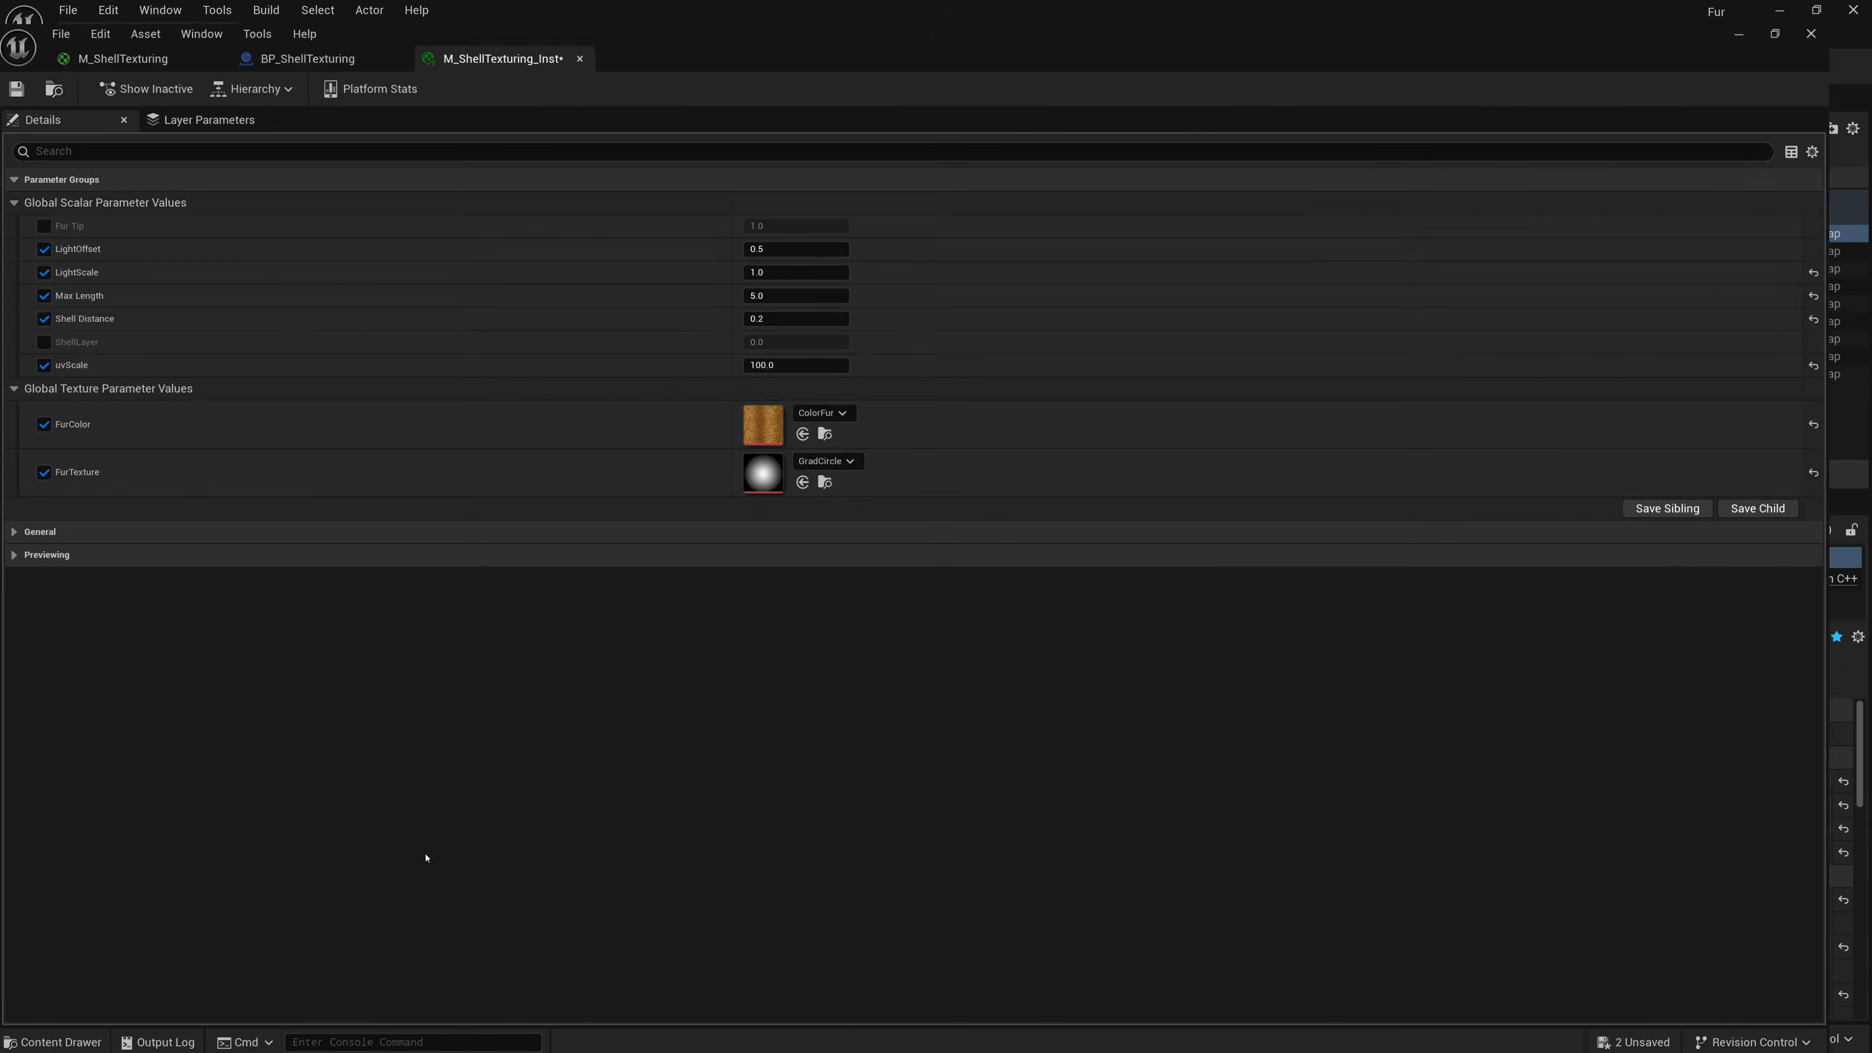
left_click_drag(683, 42, 1373, 104)
left_click(1068, 280)
left_click(1444, 281)
type("10")
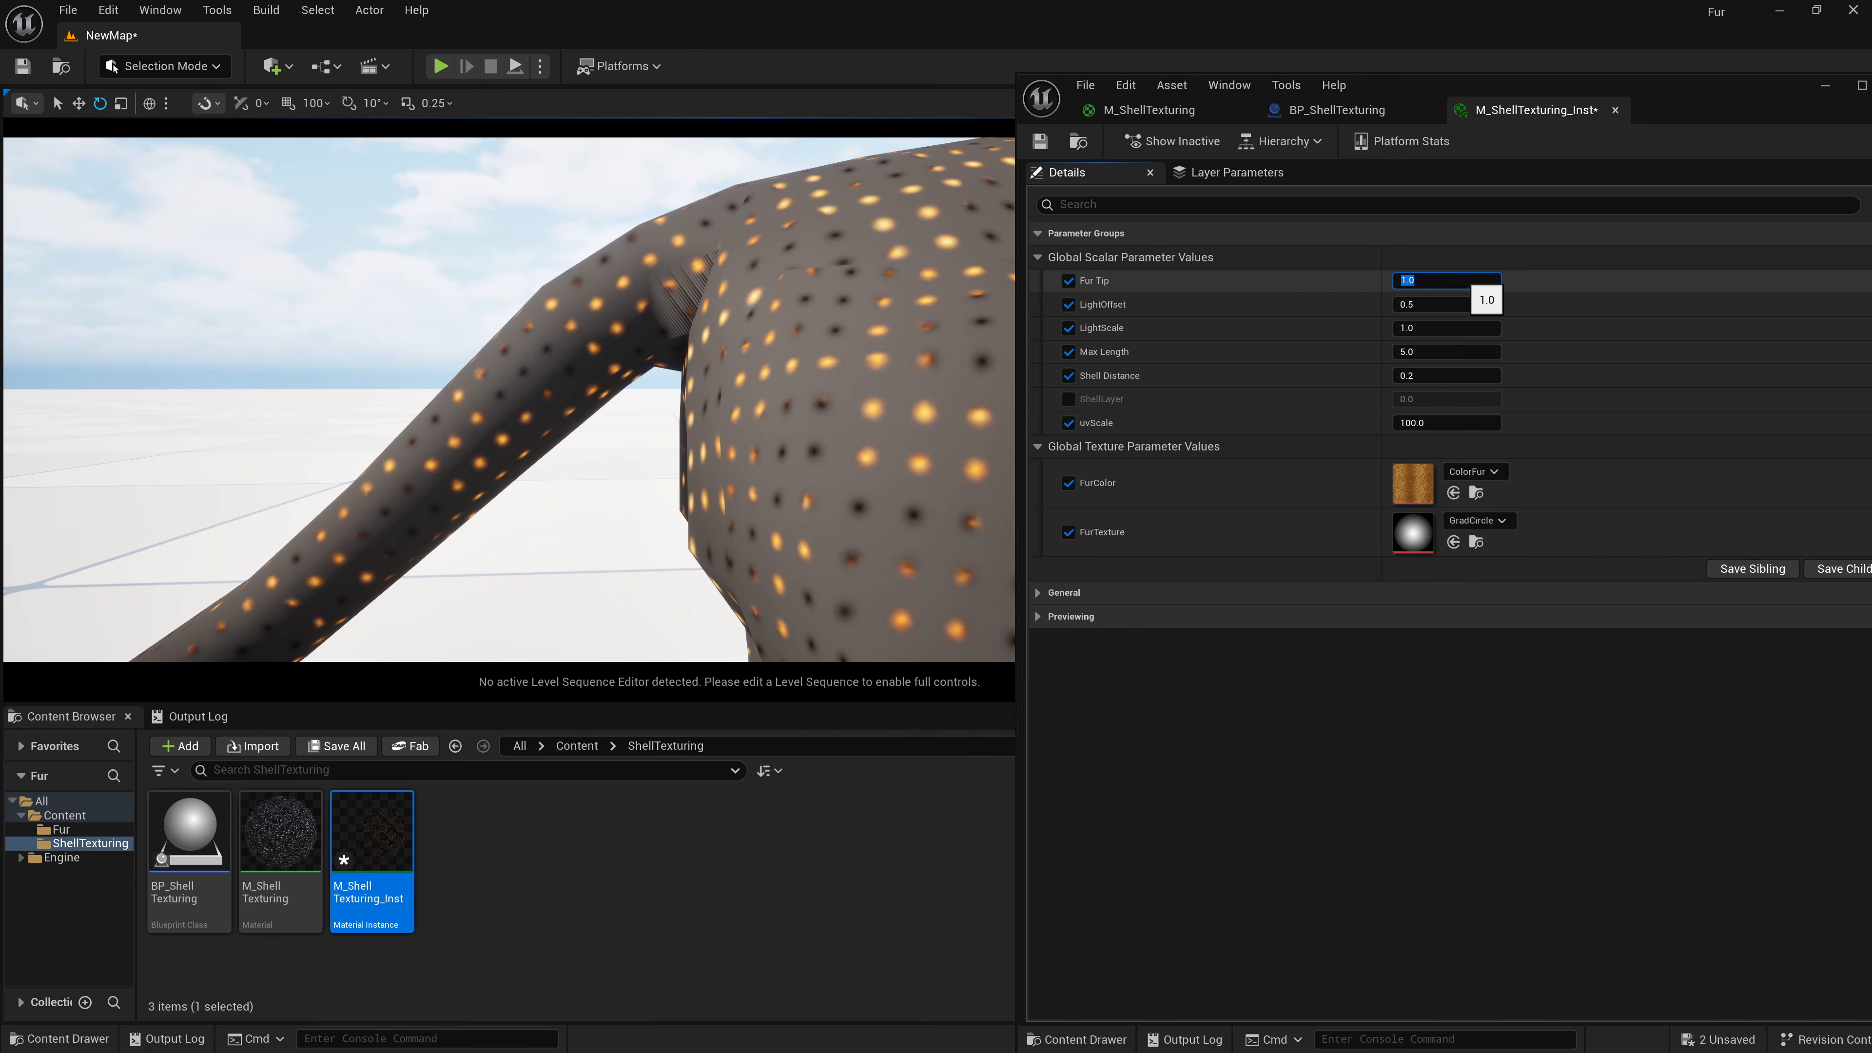
key("Return")
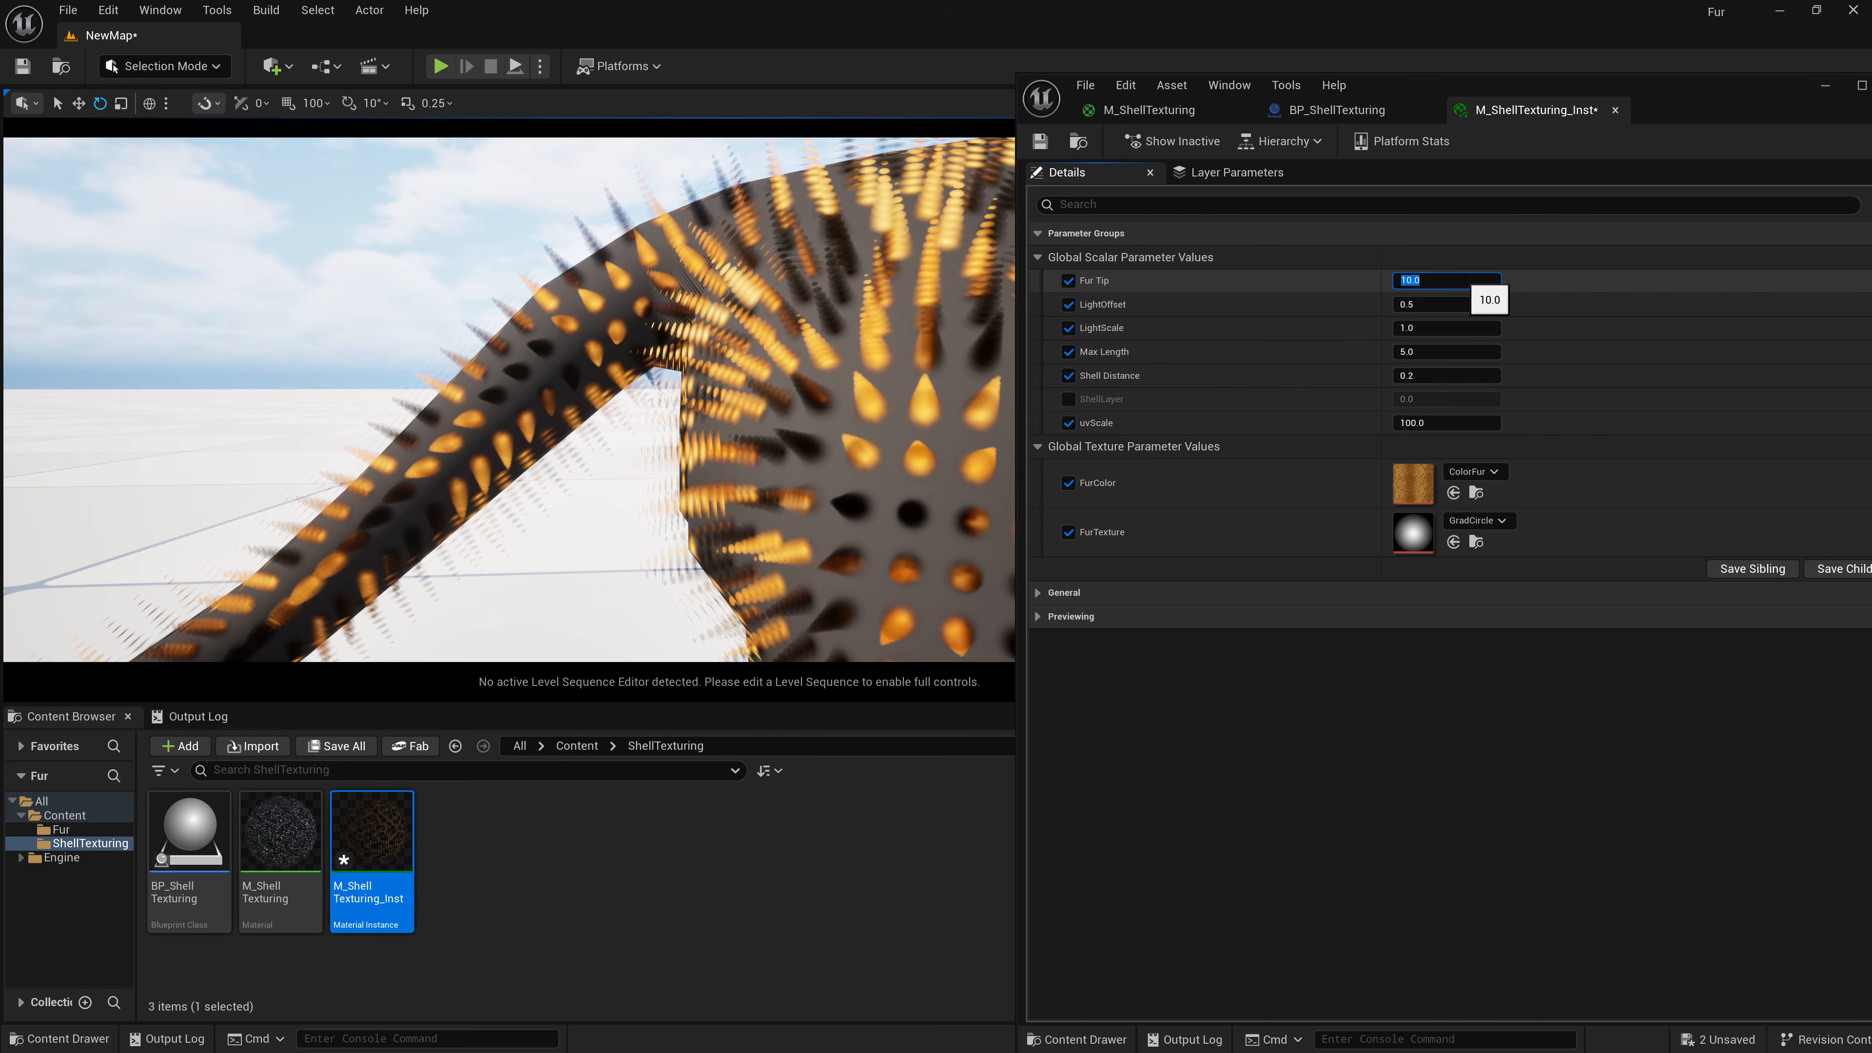
Try Fur Tip values of 100, 20, 8 and 3 in the instance before settling back on 10.
type("100")
key("Return")
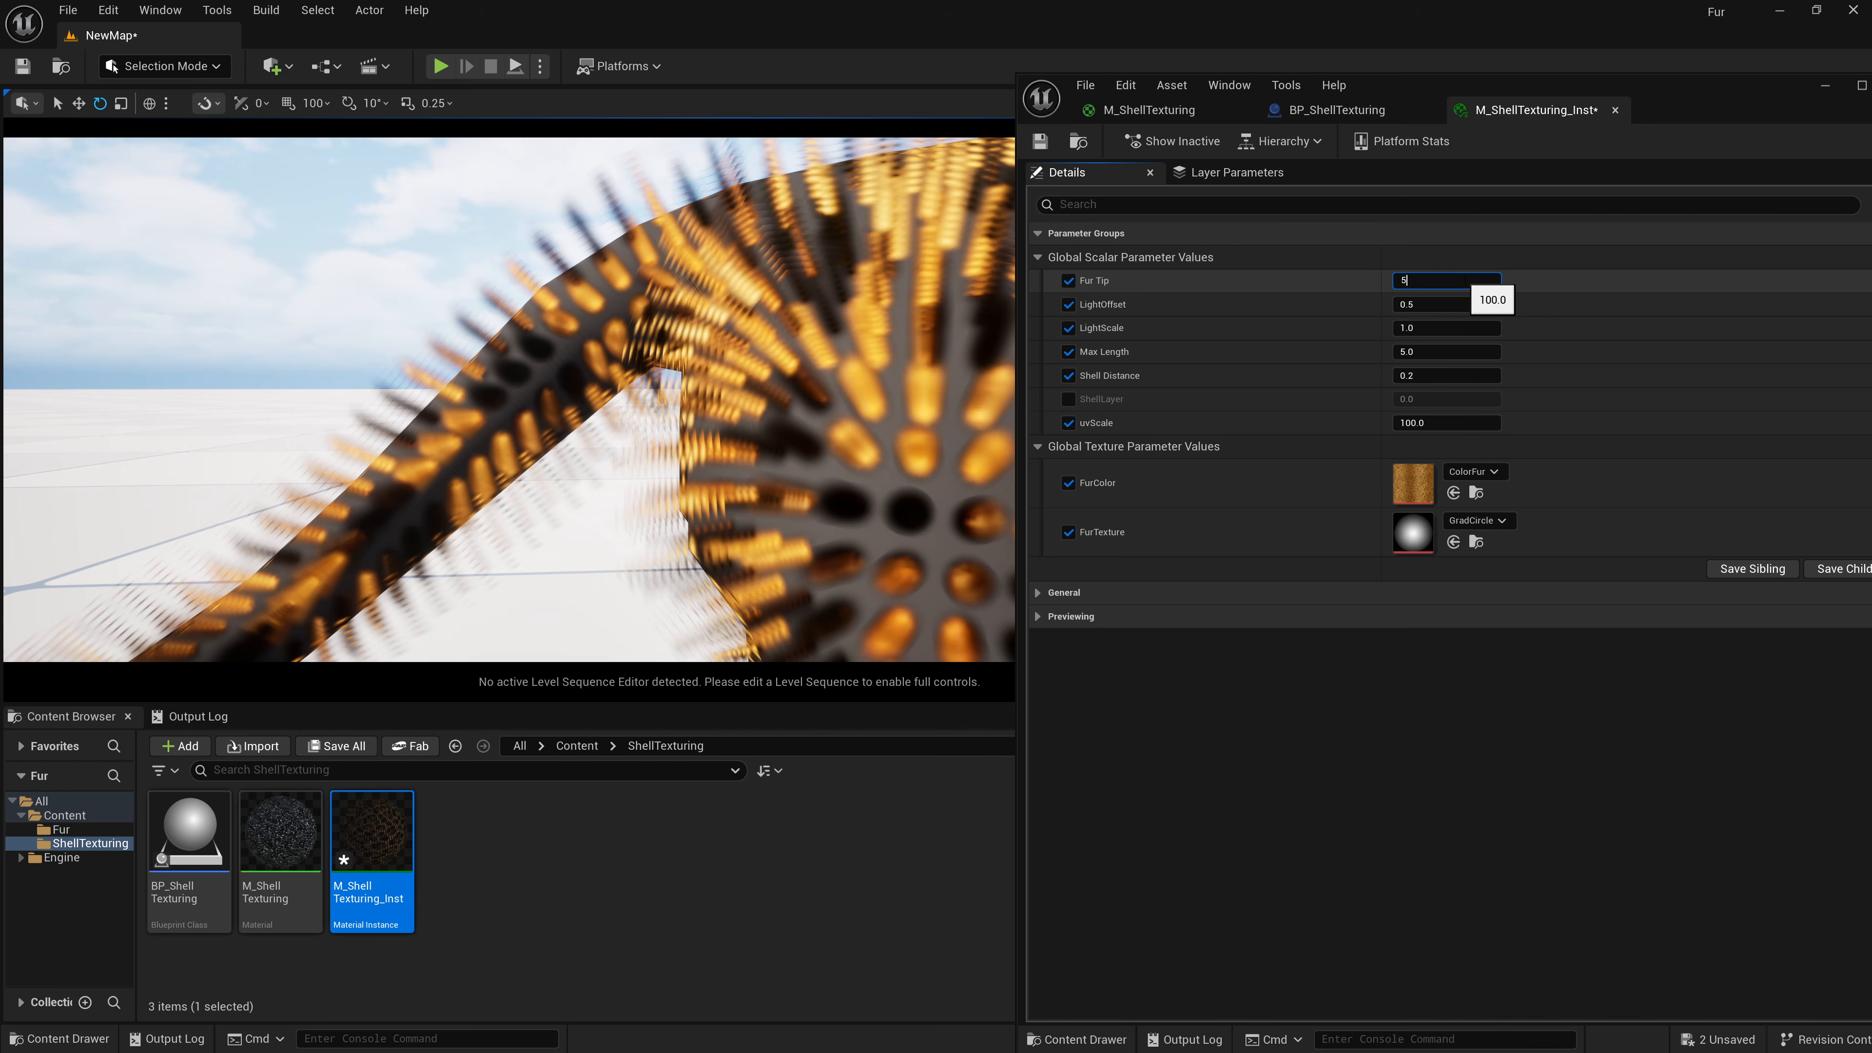
type("20")
key("Return")
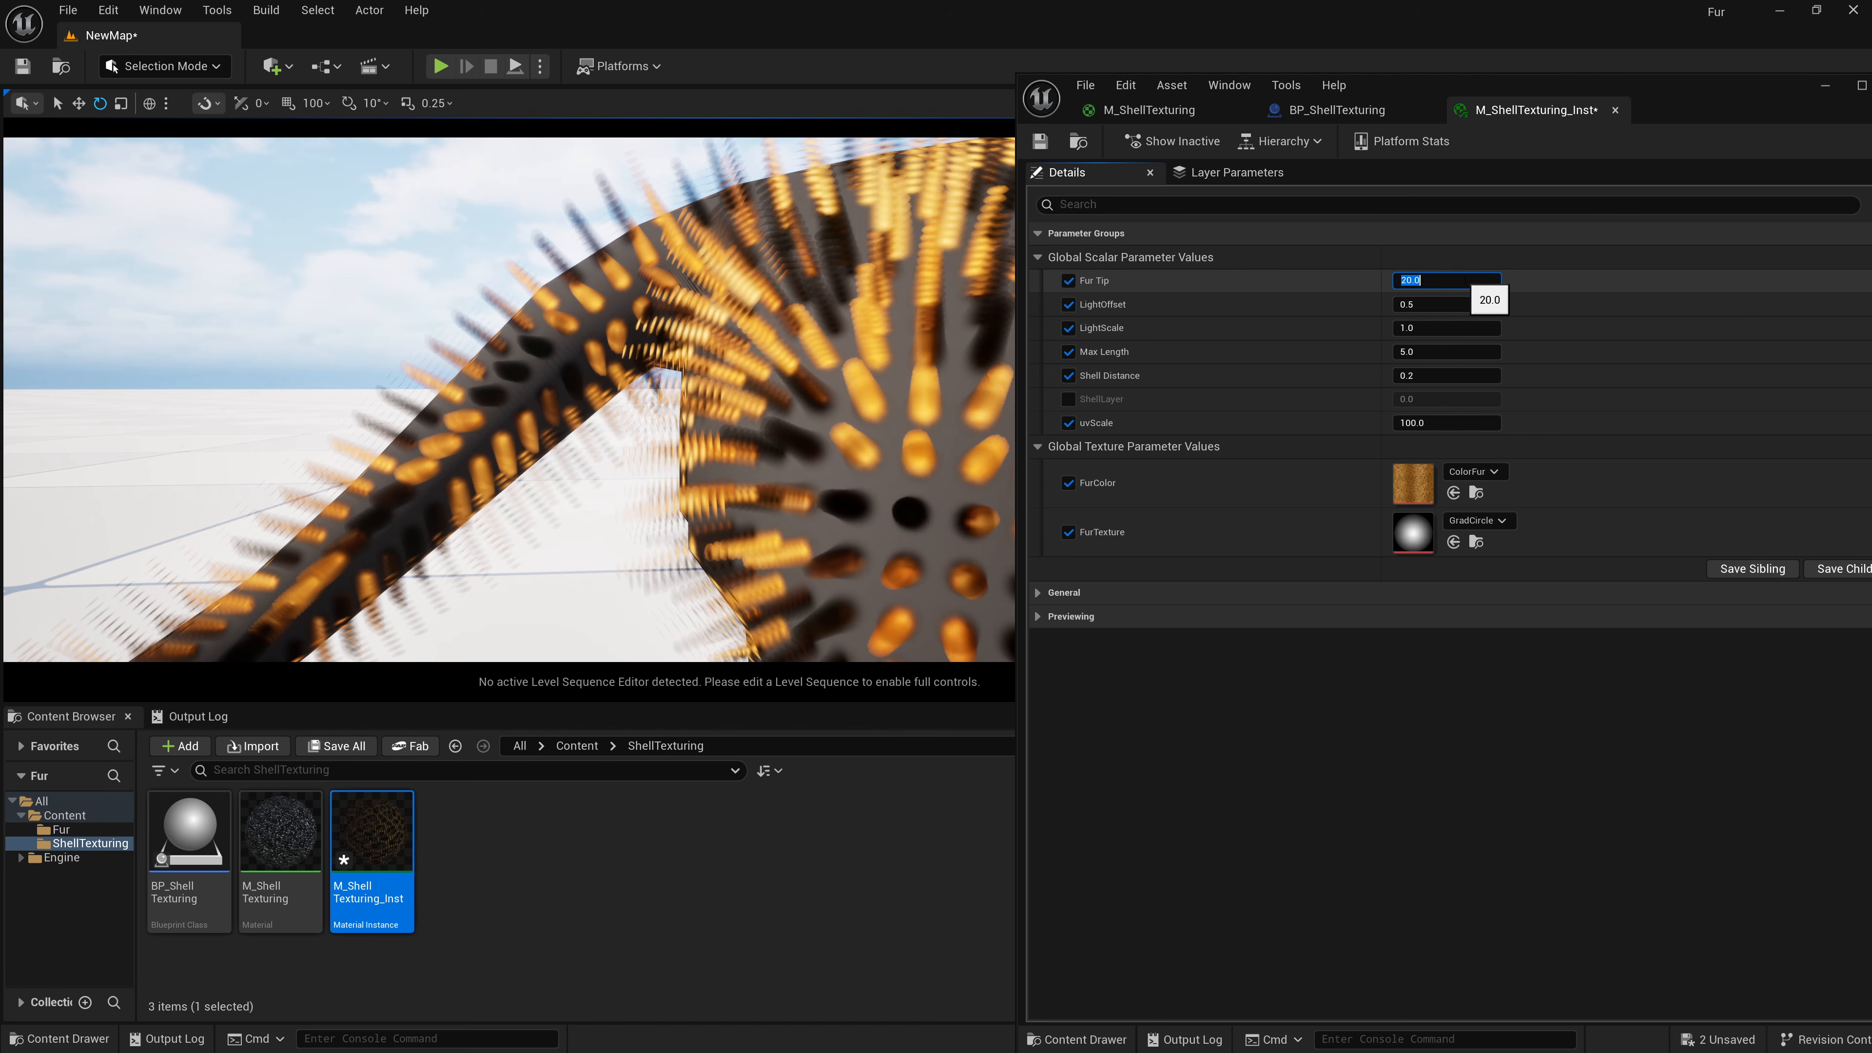
type("10")
key("Return")
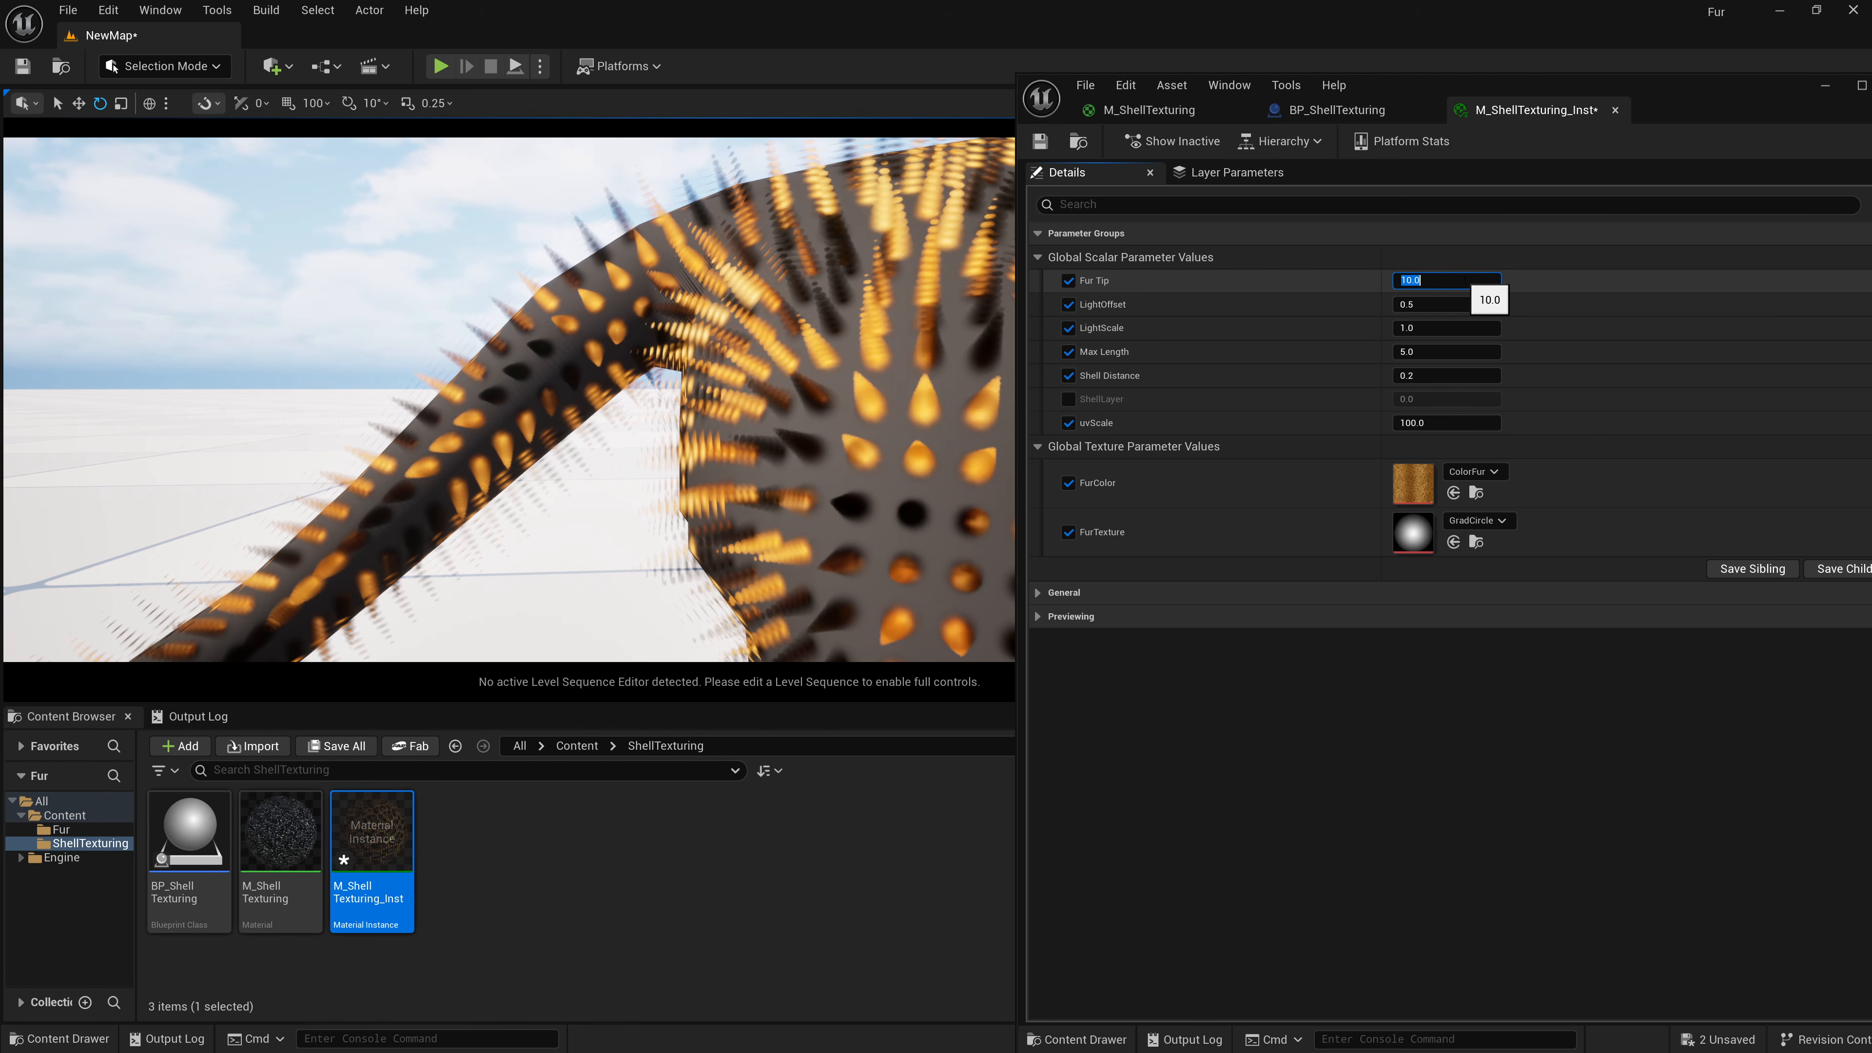
type("8")
key("Return")
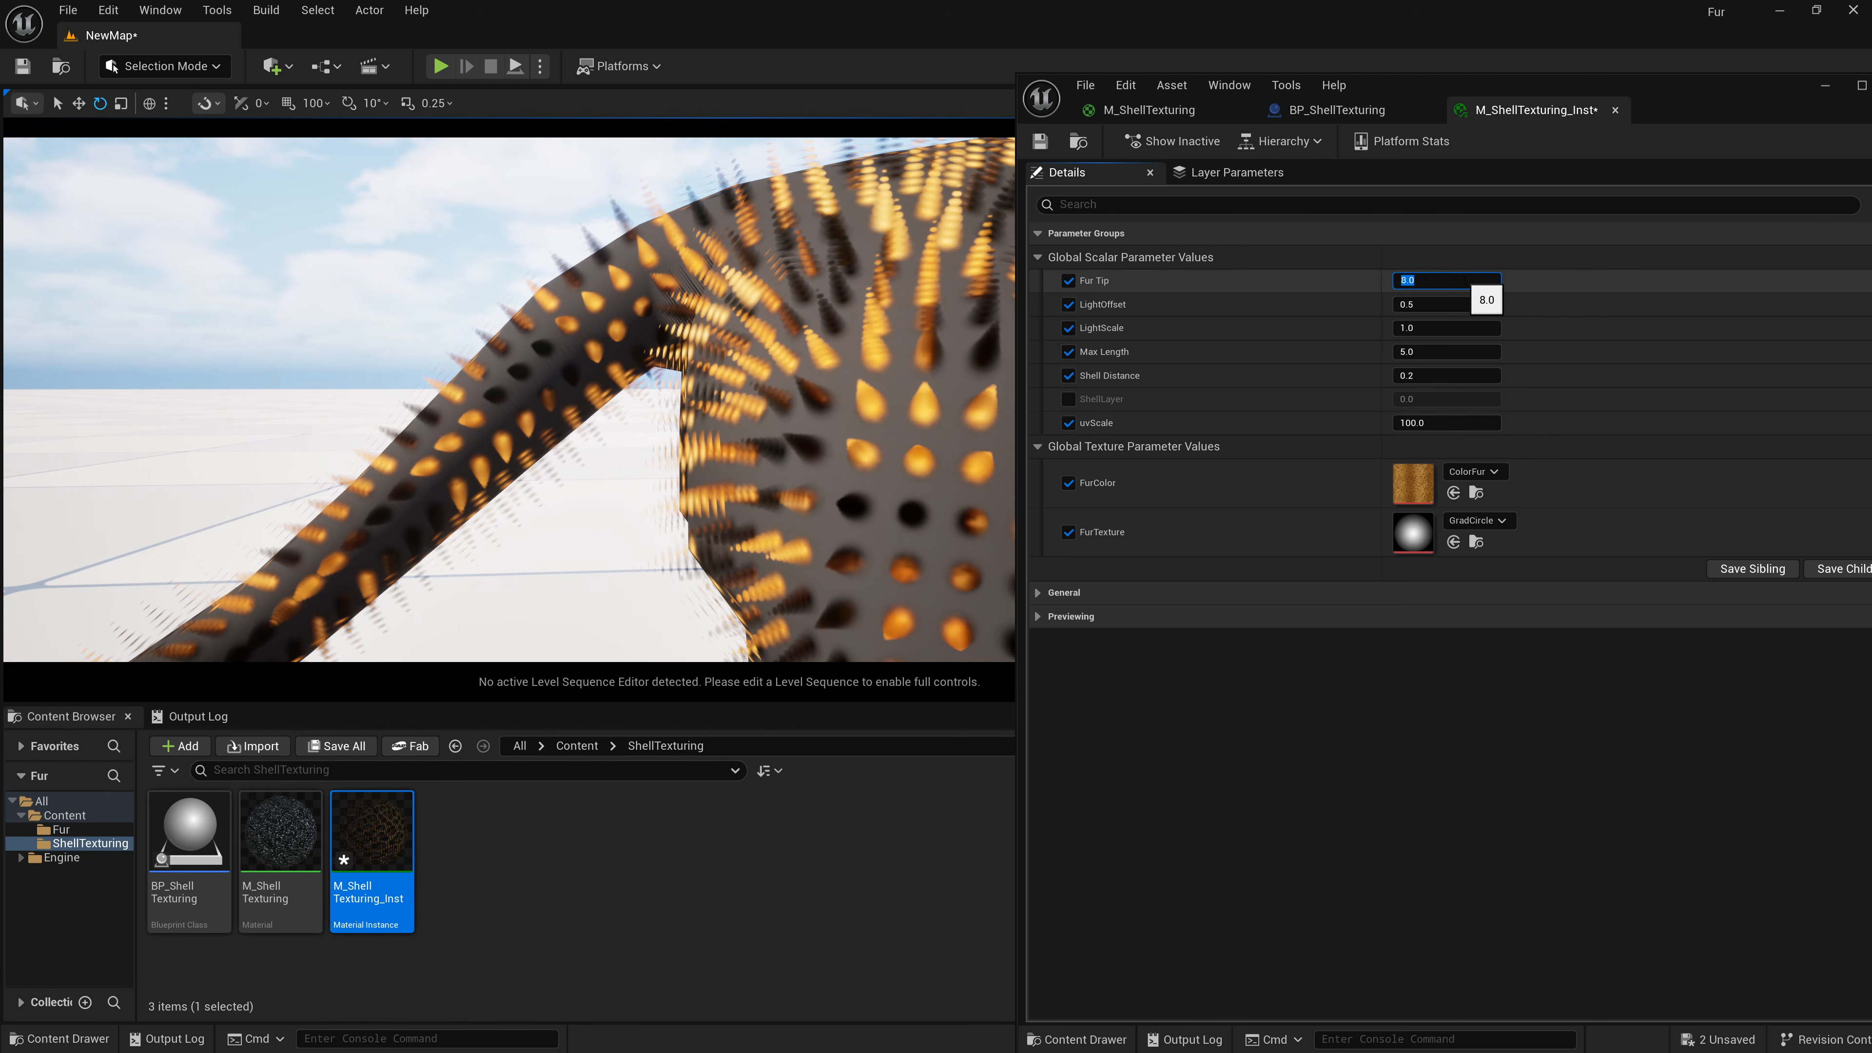
type("3")
key("Return")
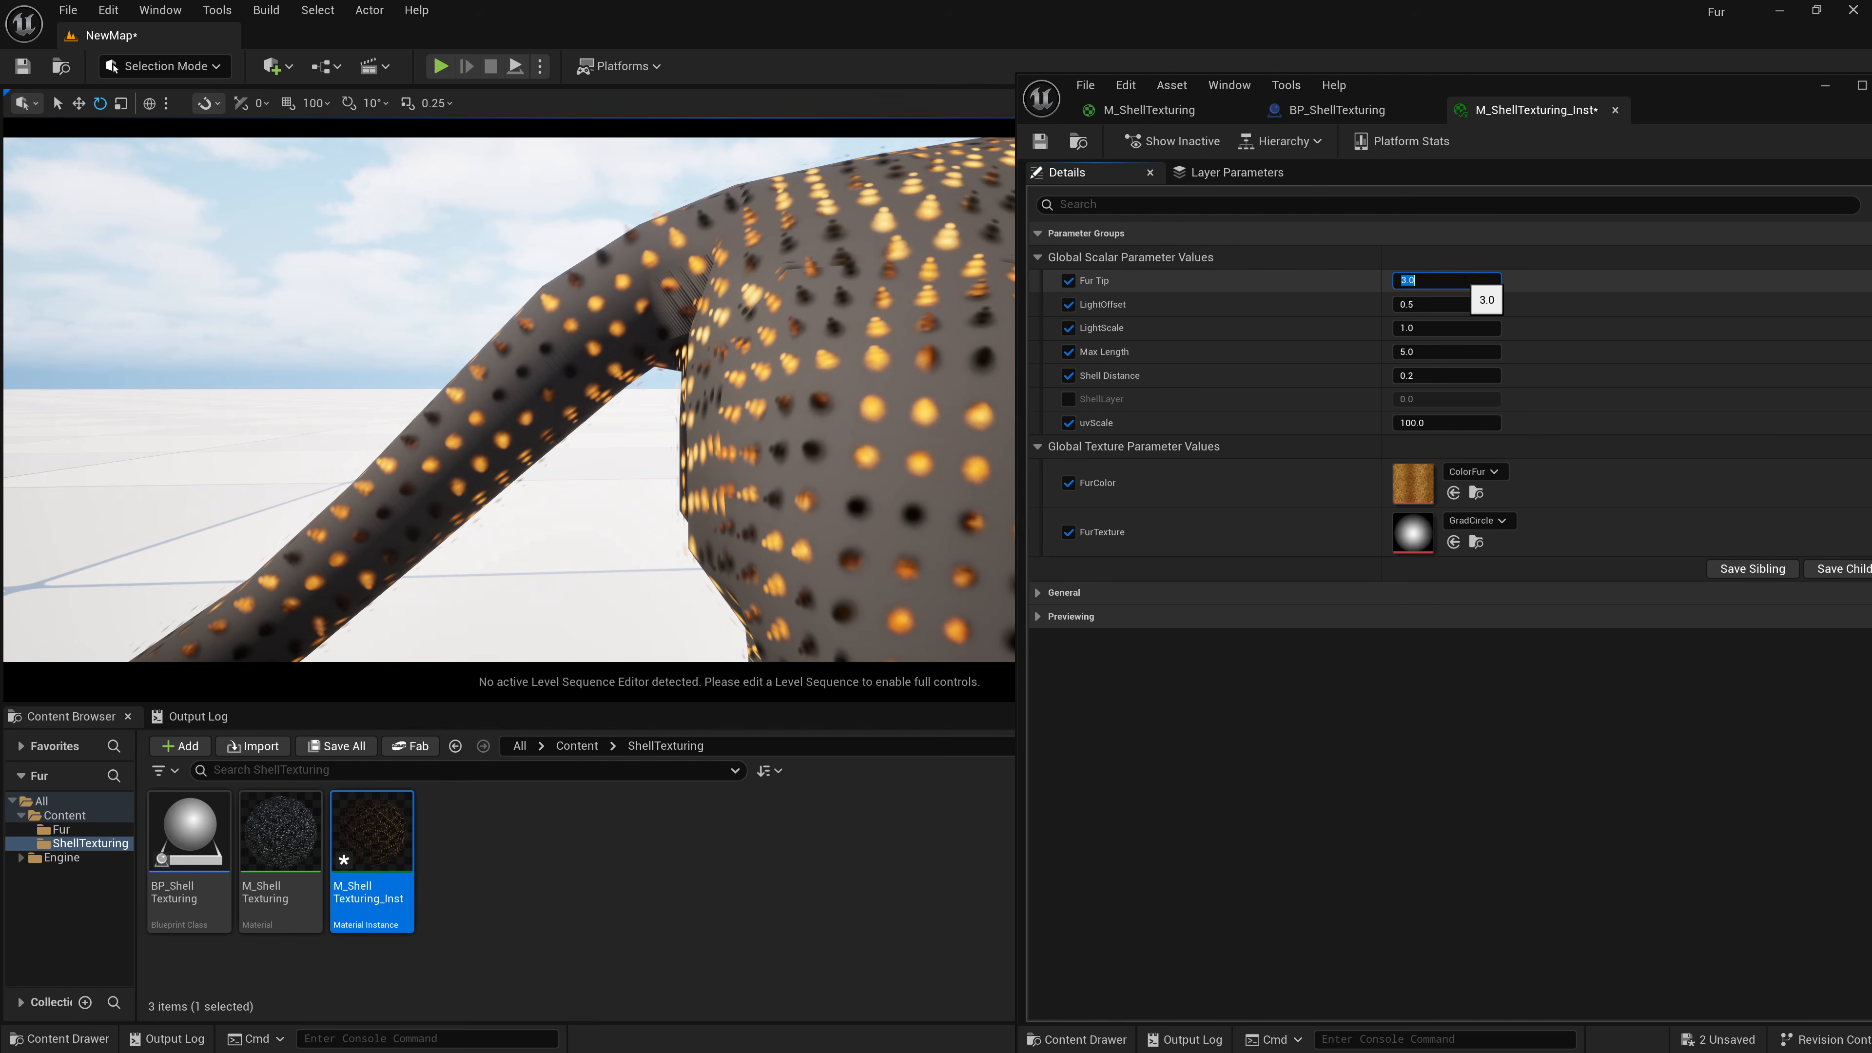
type("10")
key("Return")
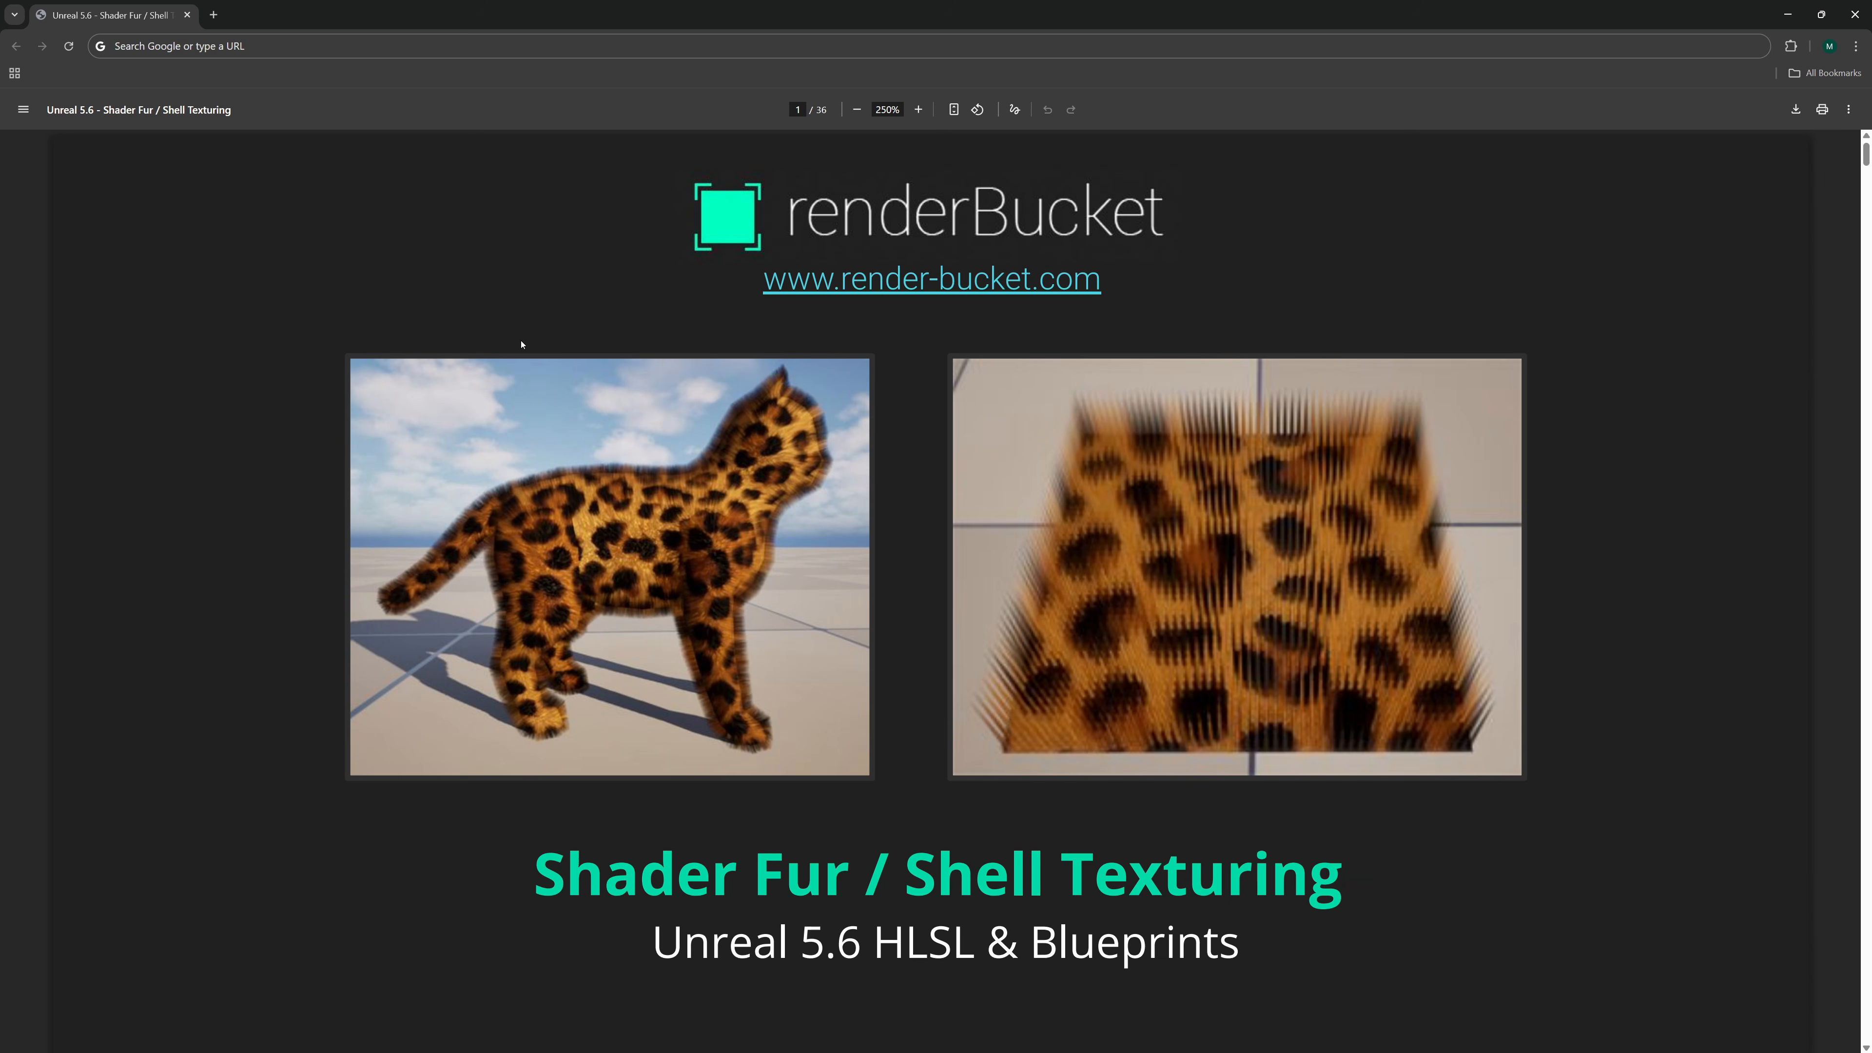
Switch to the browser and scroll through the Shader Fur / Shell Texturing PDF guide.
scroll(553, 316, "down", 20)
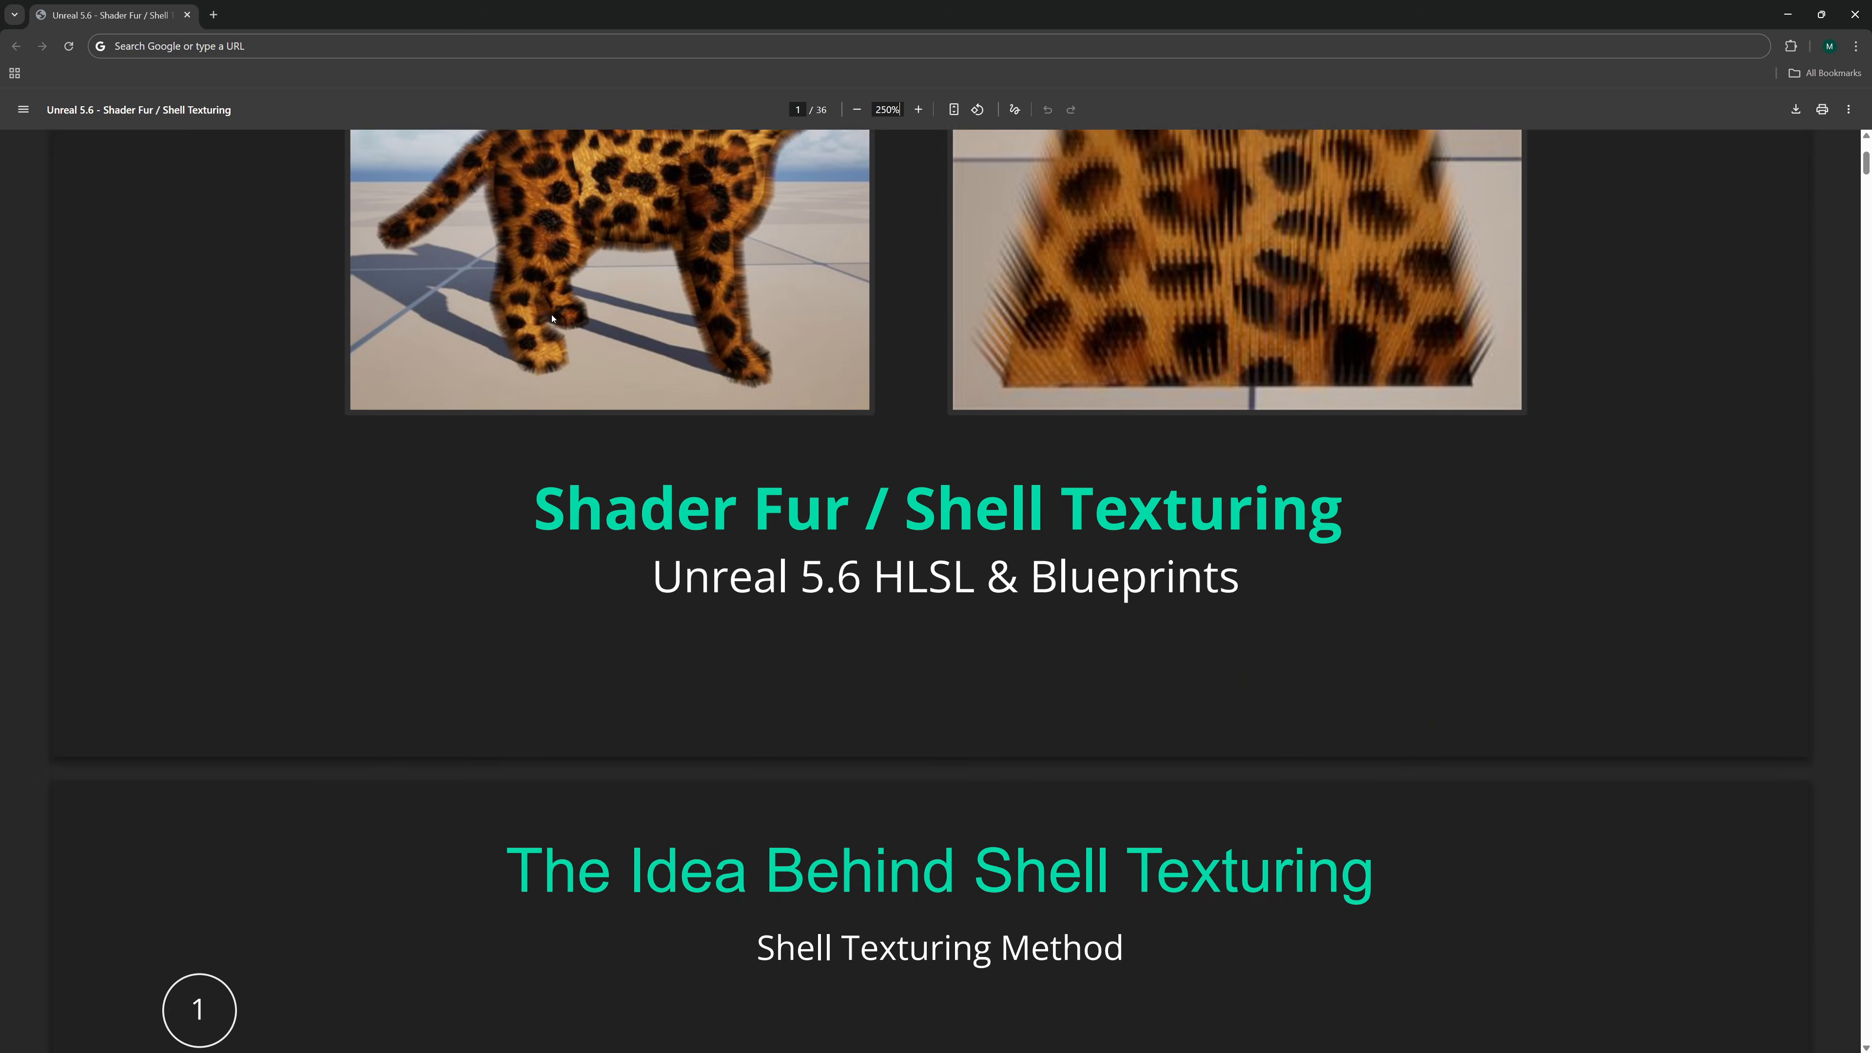
scroll(553, 318, "down", 15)
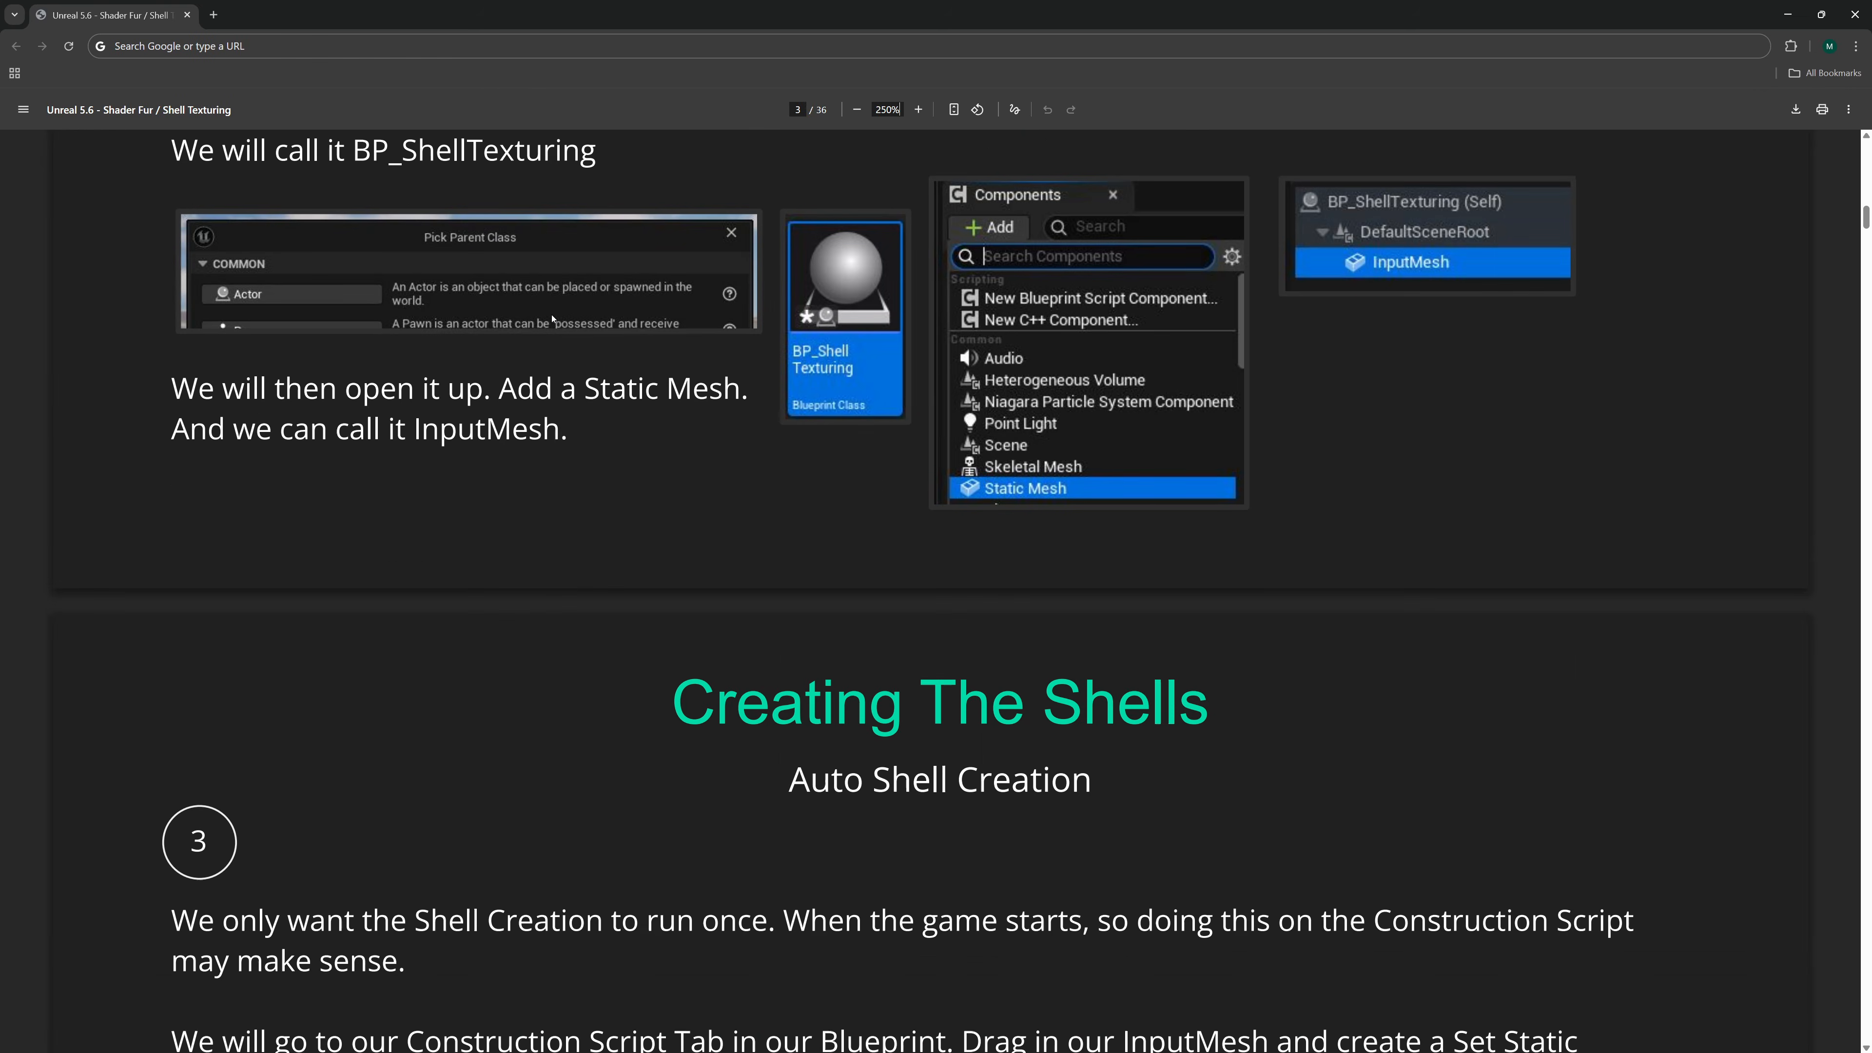
scroll(552, 316, "down", 10)
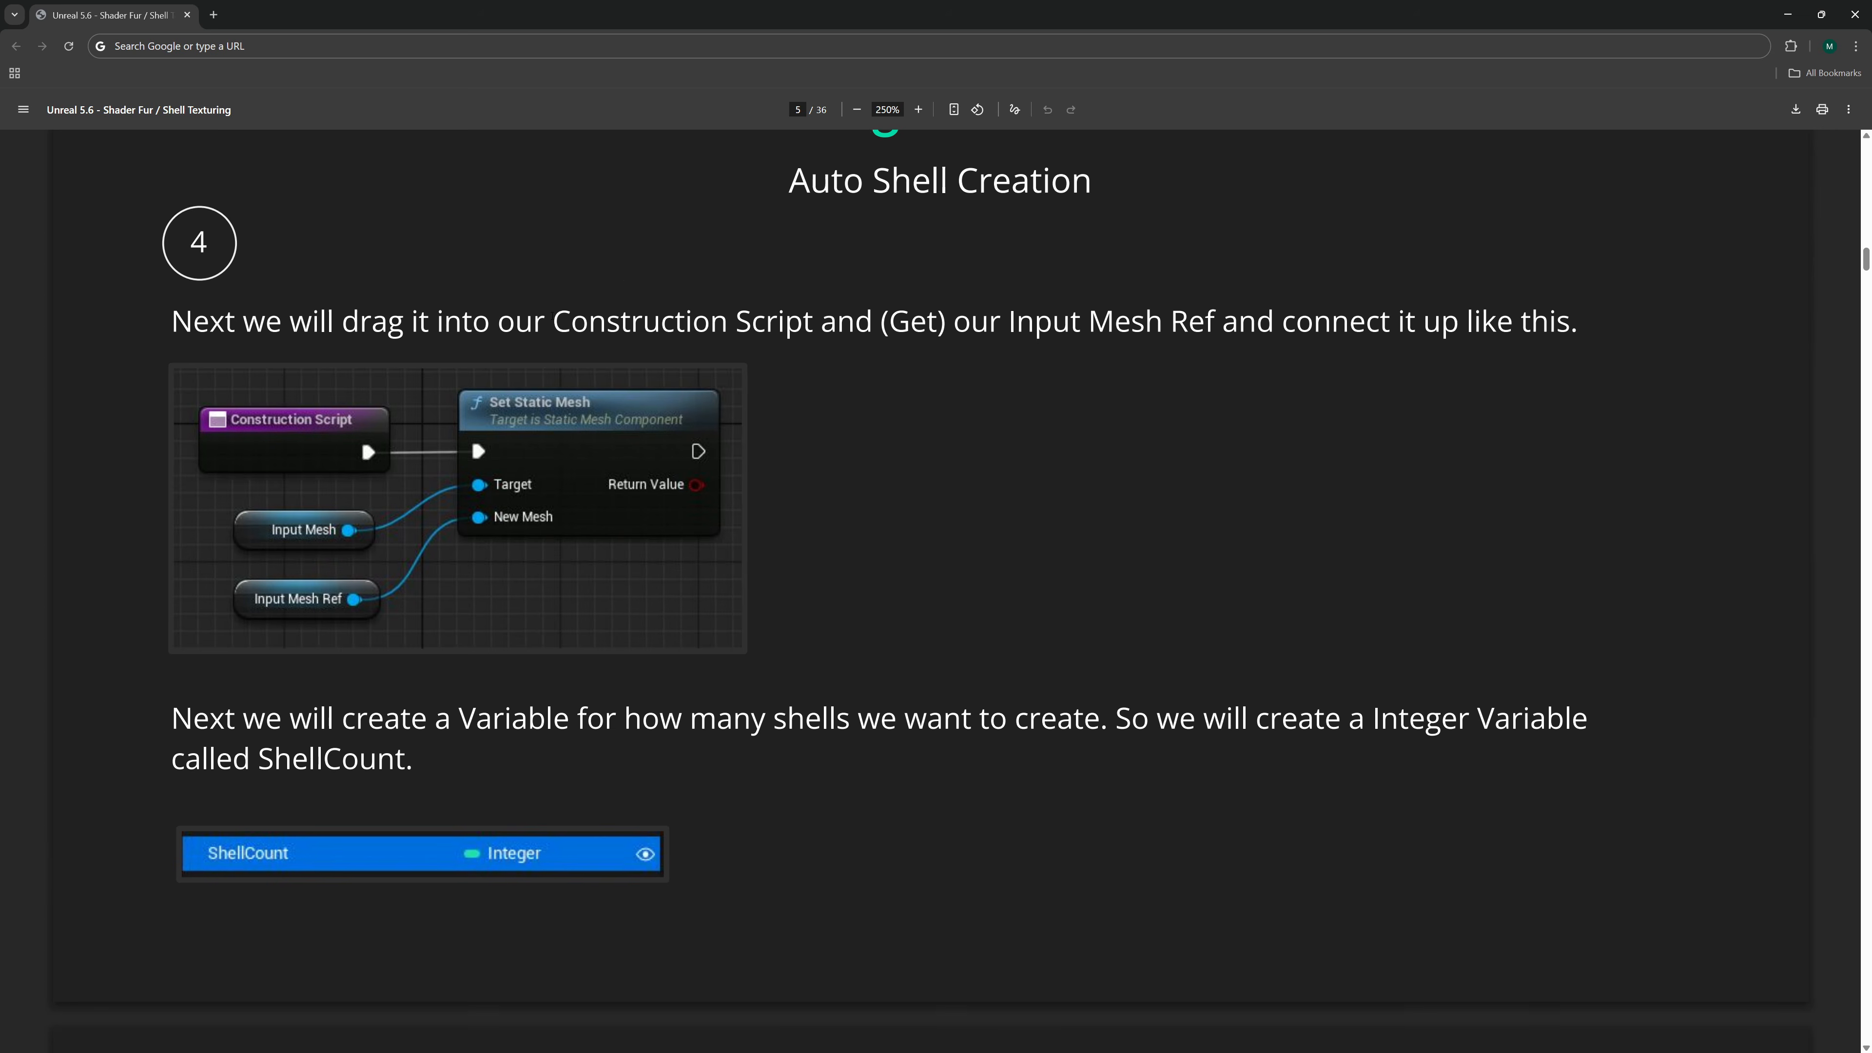
scroll(553, 315, "down", 19)
scroll(552, 315, "down", 9)
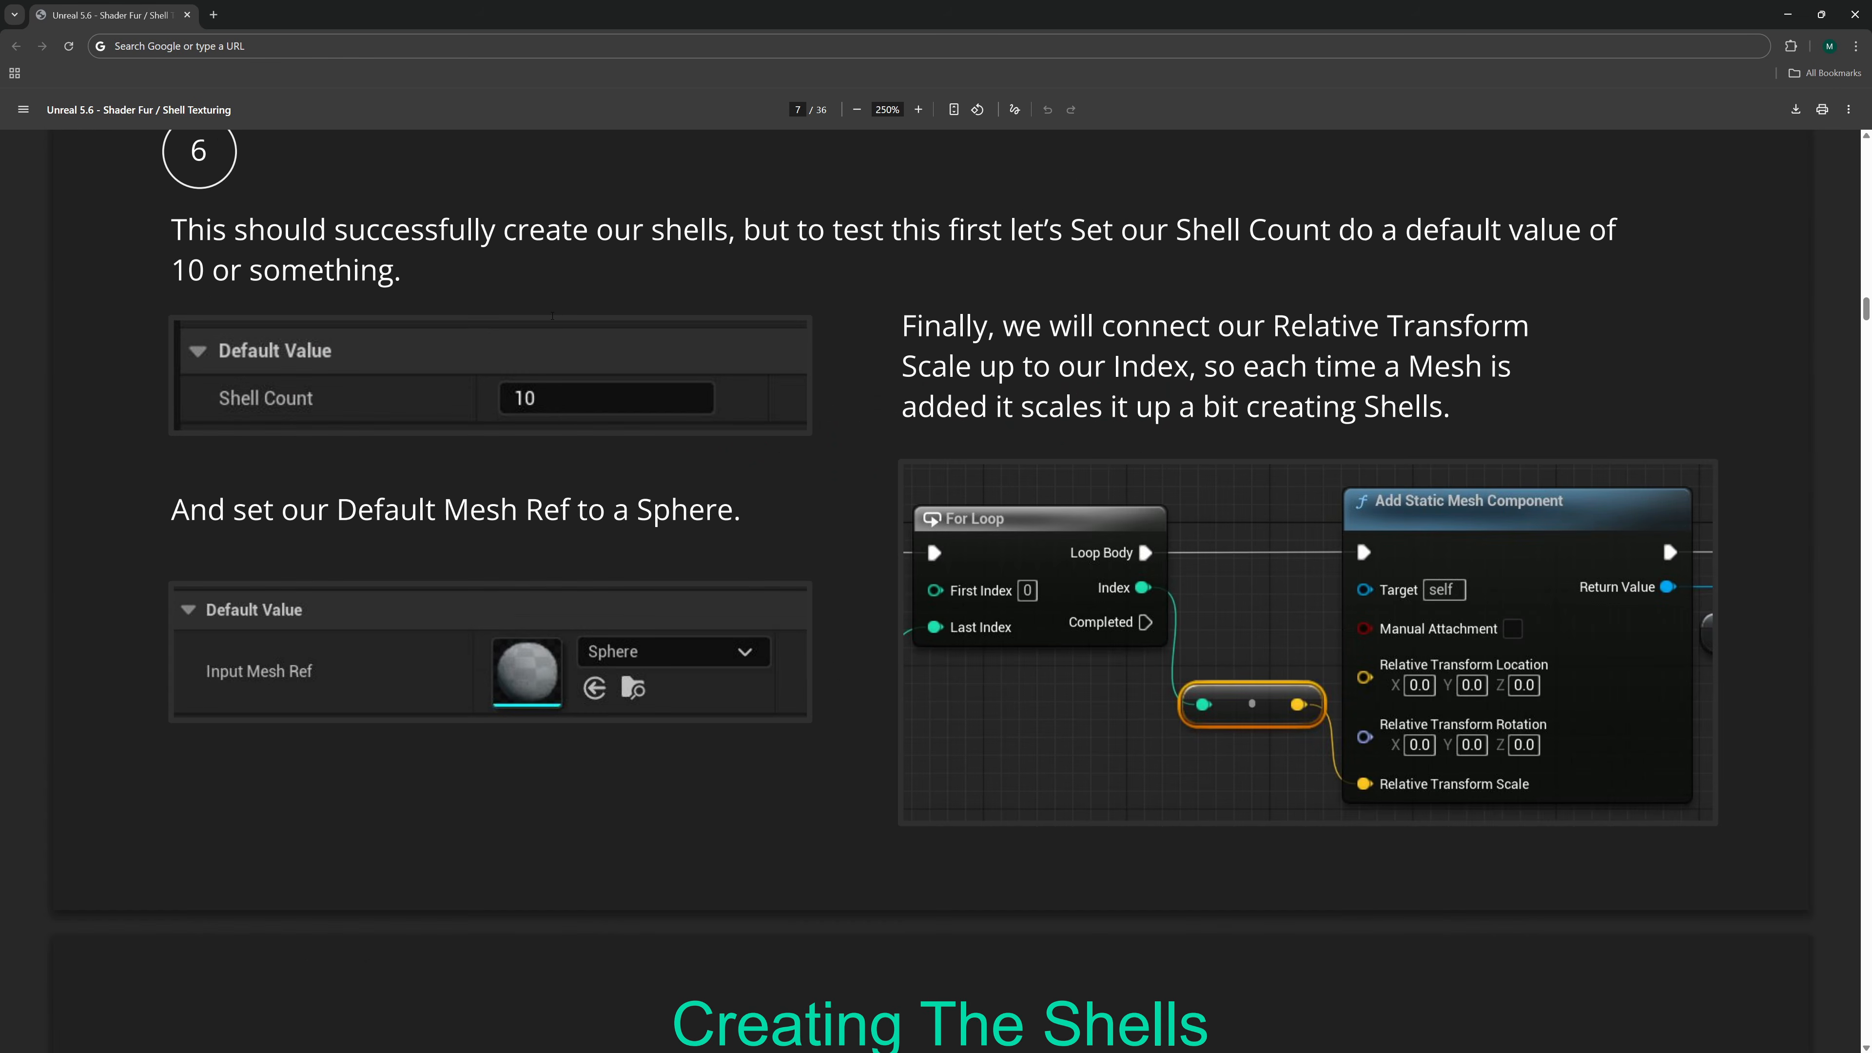
scroll(552, 316, "down", 12)
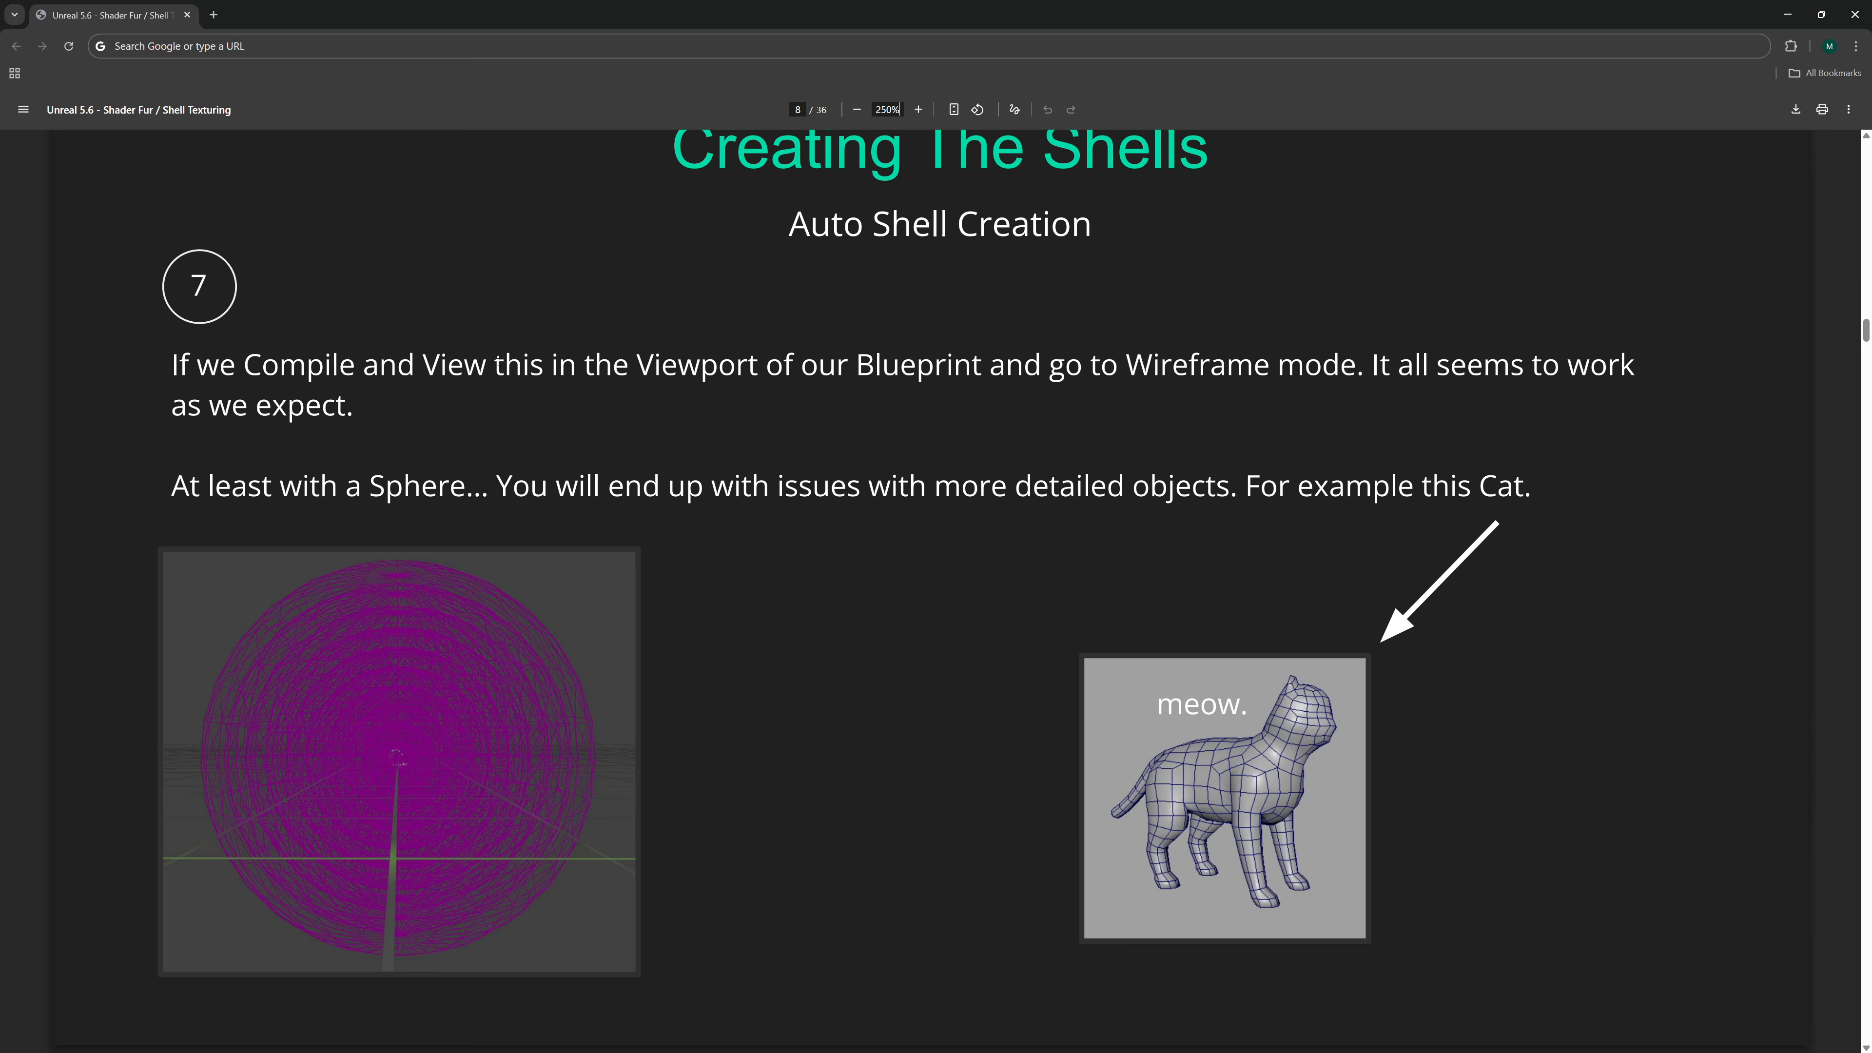
scroll(501, 365, "down", 14)
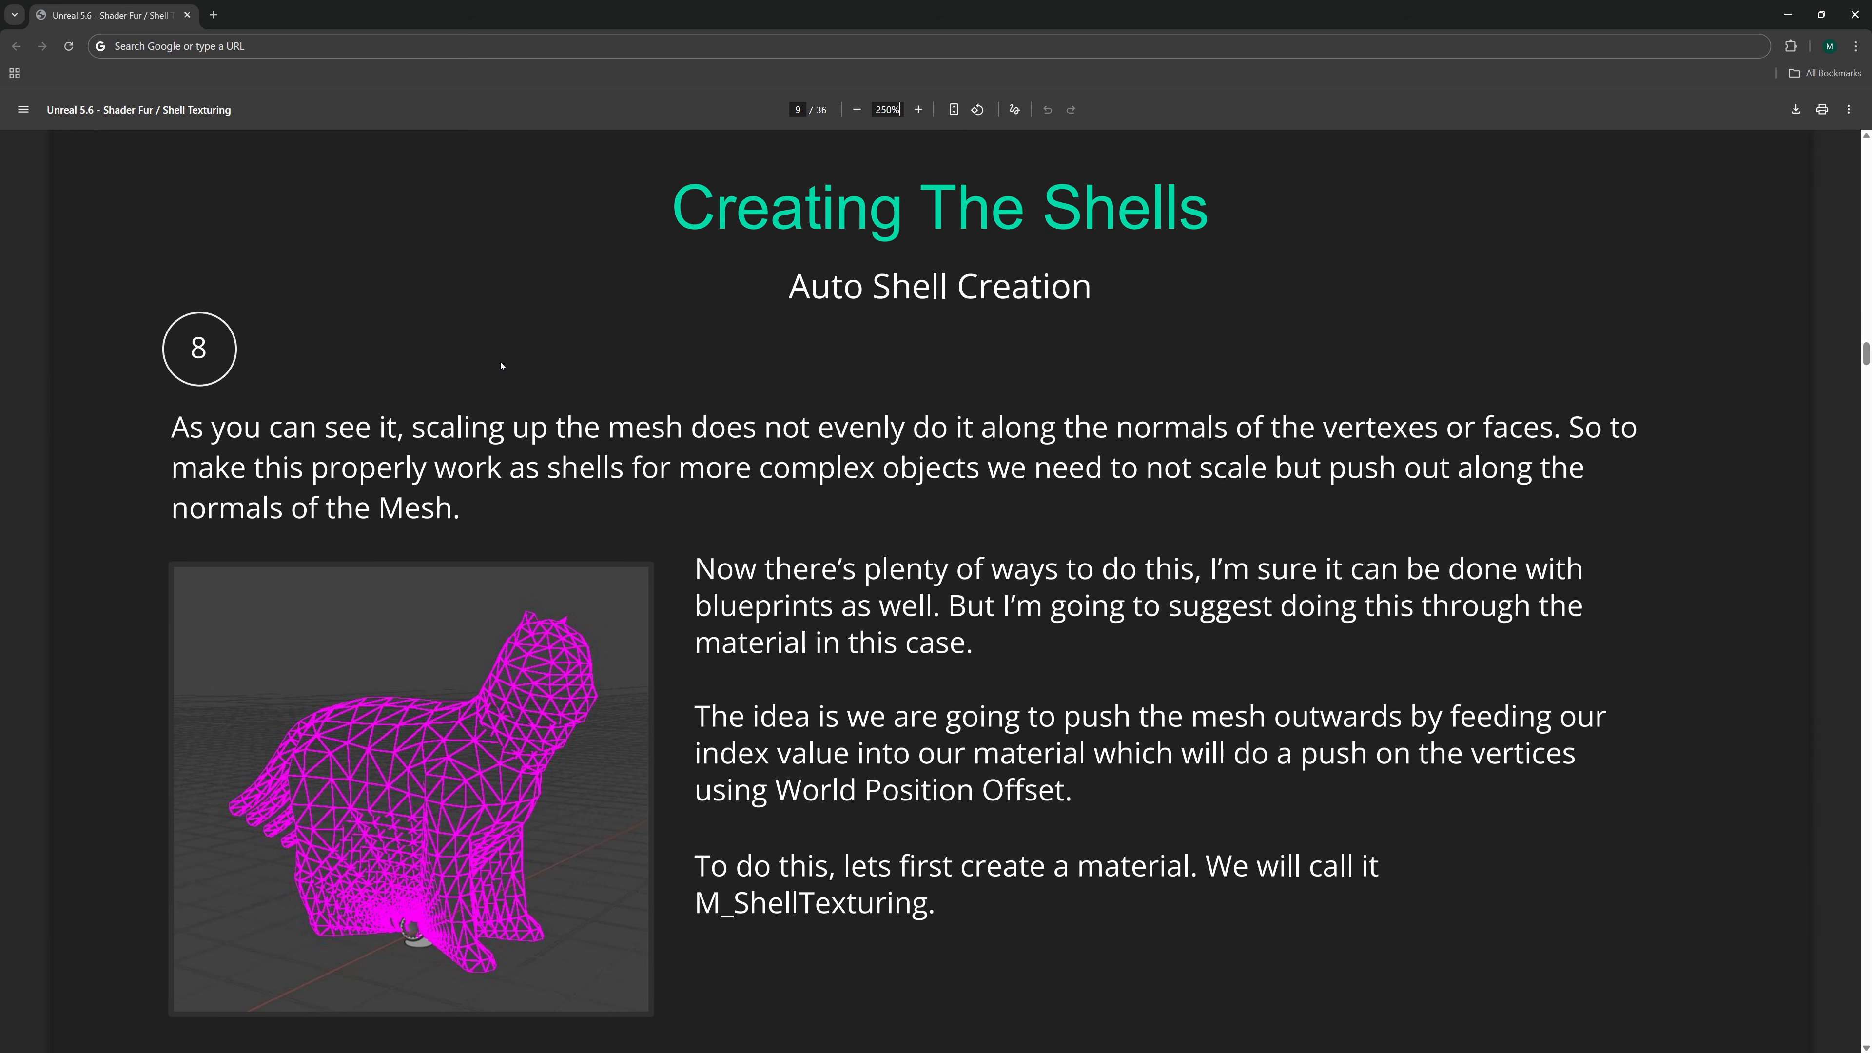